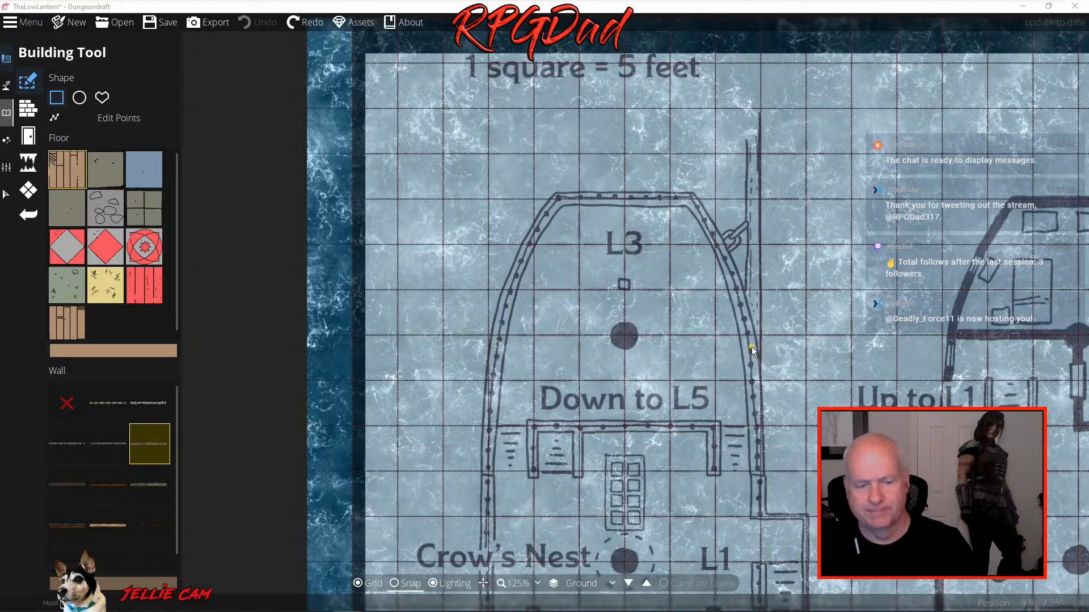
Examine the Top Side ship outline and the wharf area of the traced deck plan
scroll(749, 342, "down", 1)
scroll(749, 343, "down", 1)
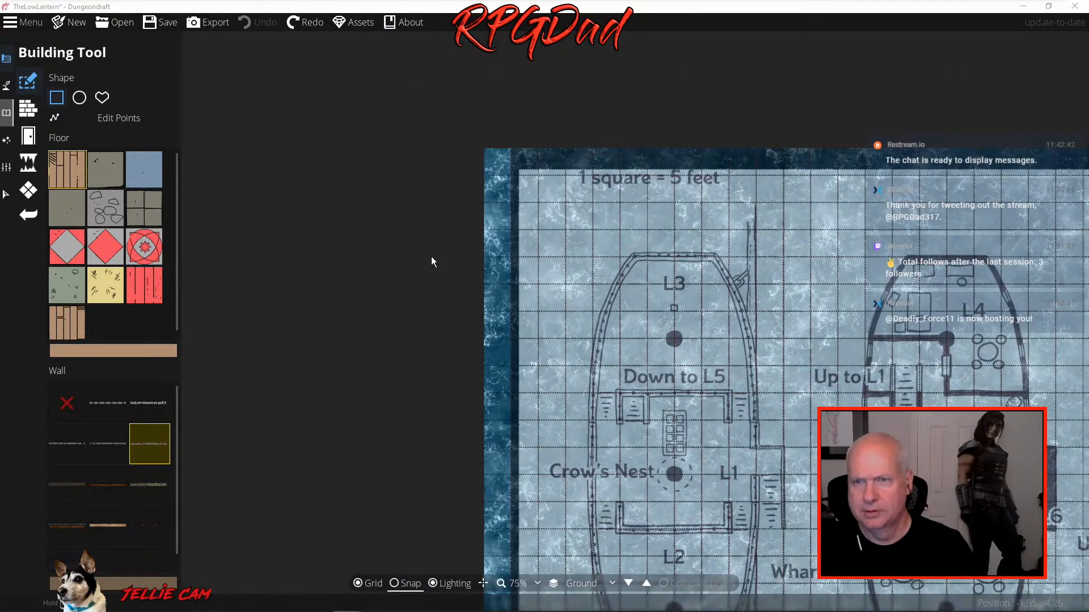
left_click(404, 260)
left_click_drag(673, 382, 483, 215)
scroll(482, 217, "up", 1)
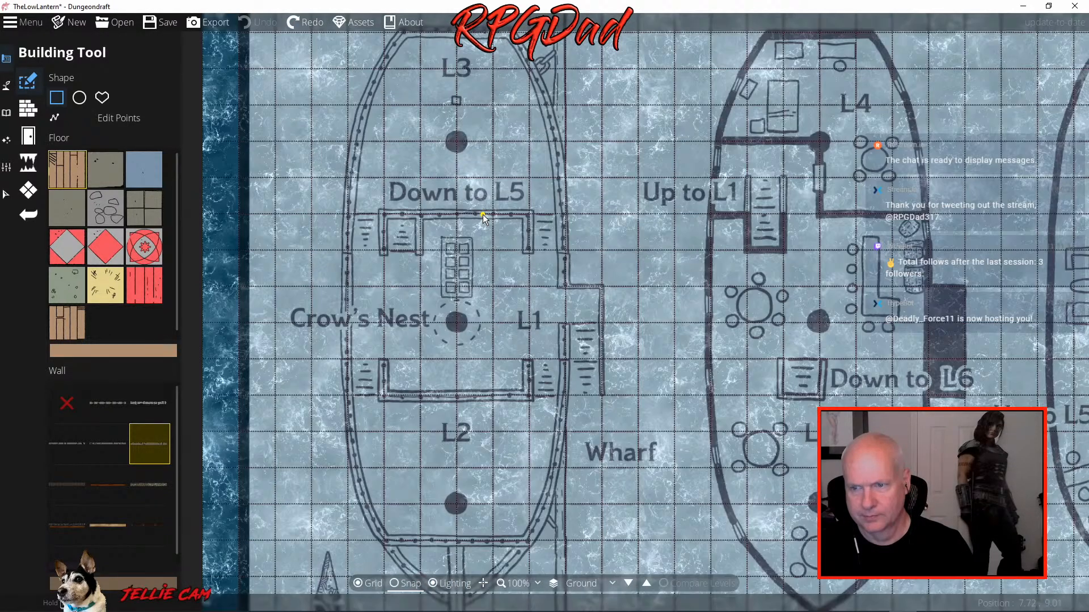
scroll(482, 217, "down", 1)
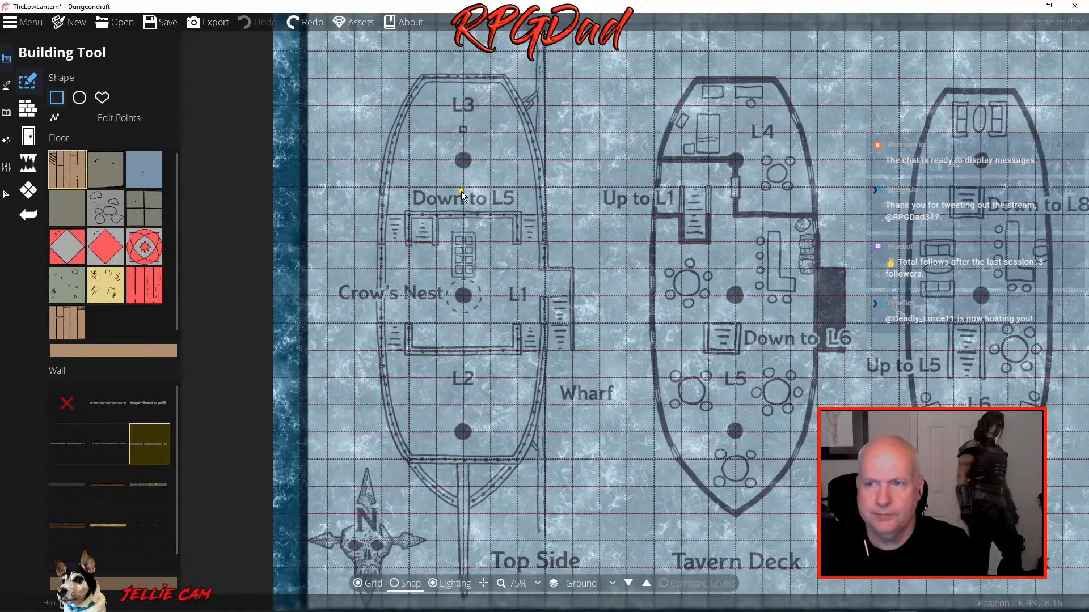
scroll(461, 191, "up", 1)
scroll(461, 191, "up", 1)
left_click_drag(441, 156, 591, 281)
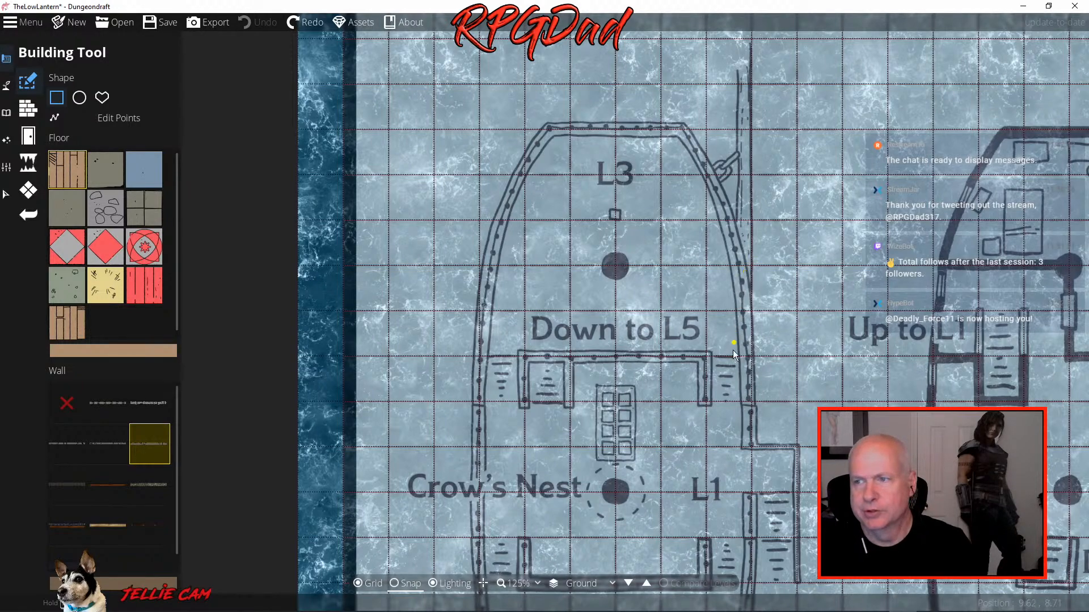
left_click_drag(733, 367, 496, 138)
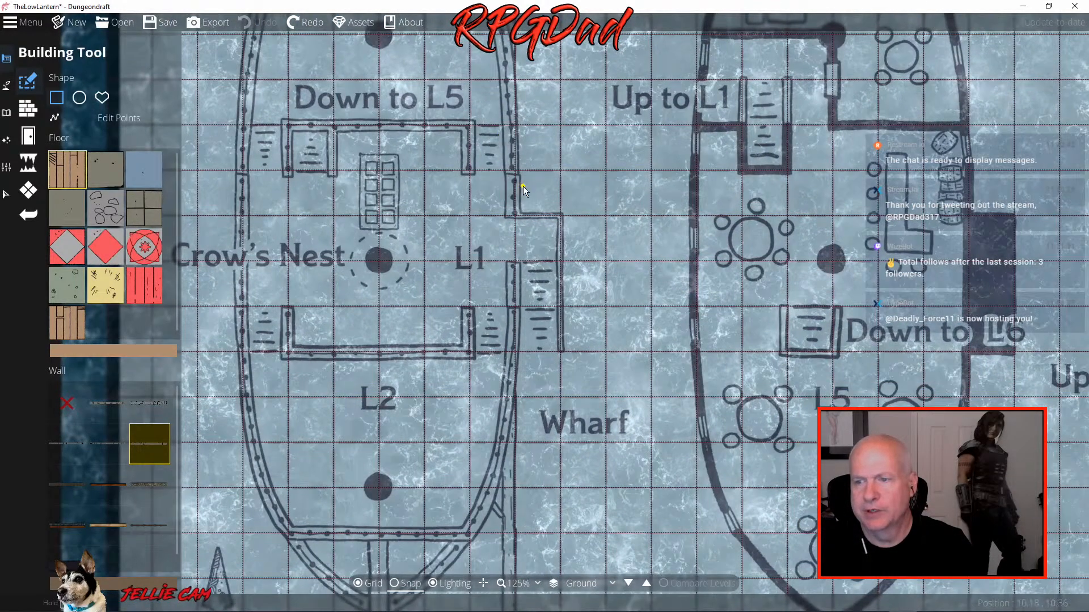
scroll(523, 186, "down", 1)
left_click_drag(573, 365, 555, 347)
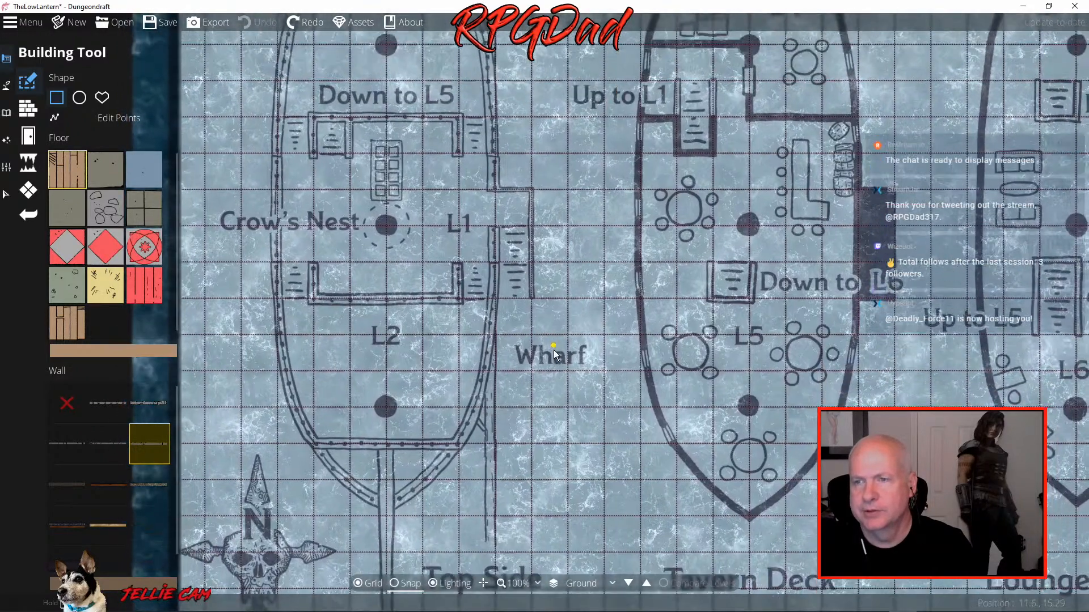
left_click(29, 112)
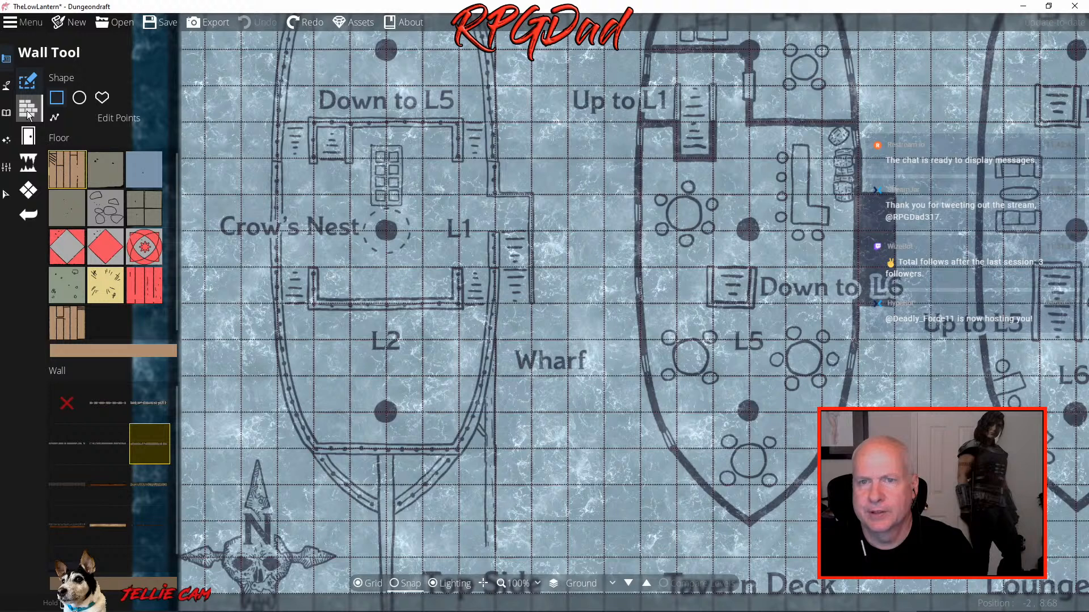
left_click(30, 81)
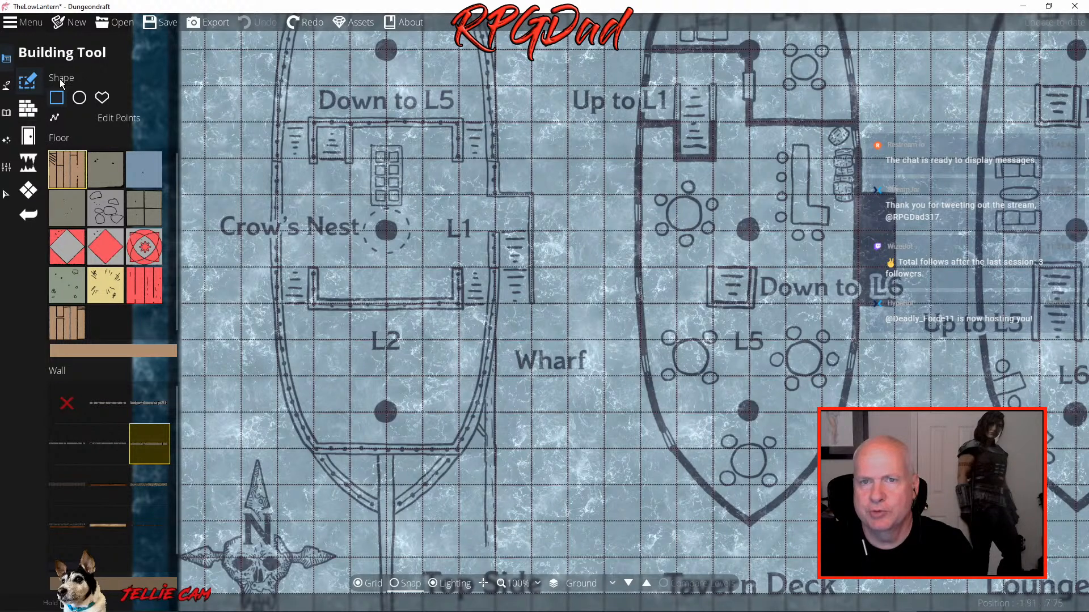
left_click(28, 108)
left_click(26, 139)
left_click(28, 169)
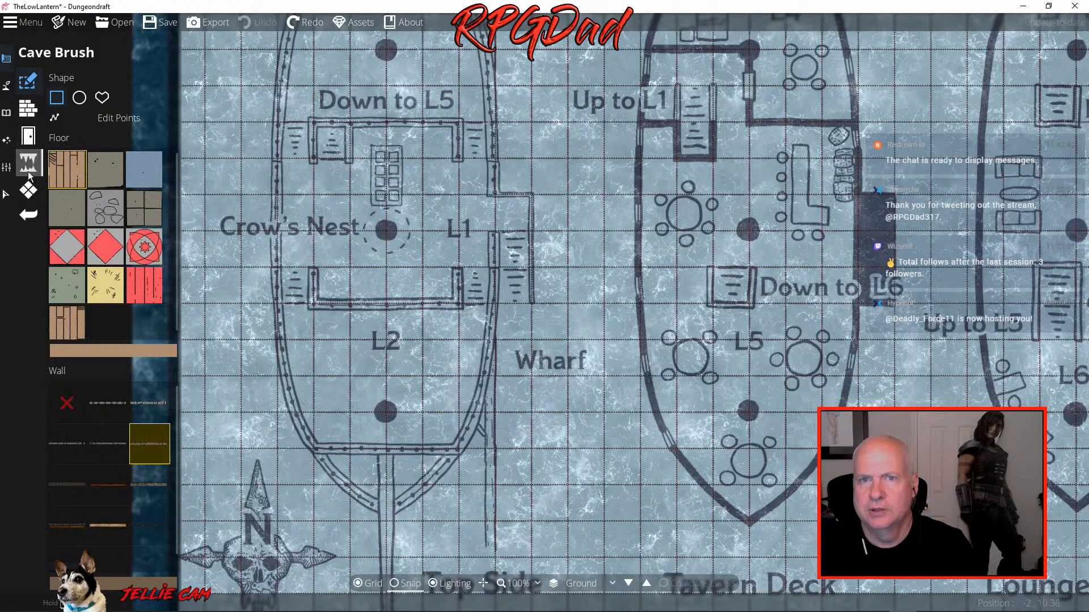
Cover the wharf strip beside the Top Side ship with two overlapping rectangles of gray stone-block pattern on User Layer 1
left_click(28, 192)
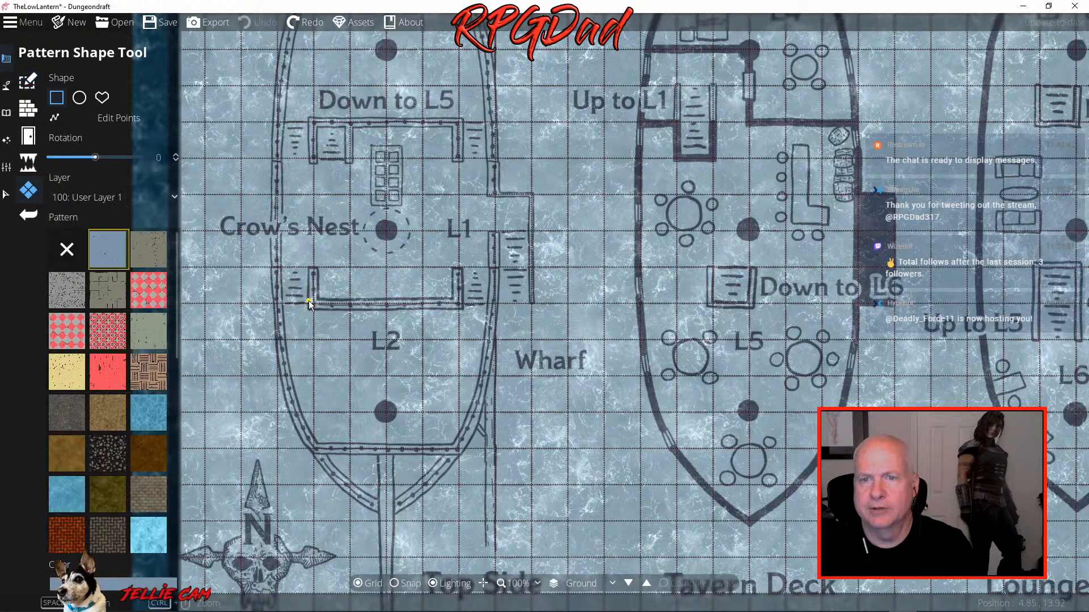
scroll(122, 379, "down", 10)
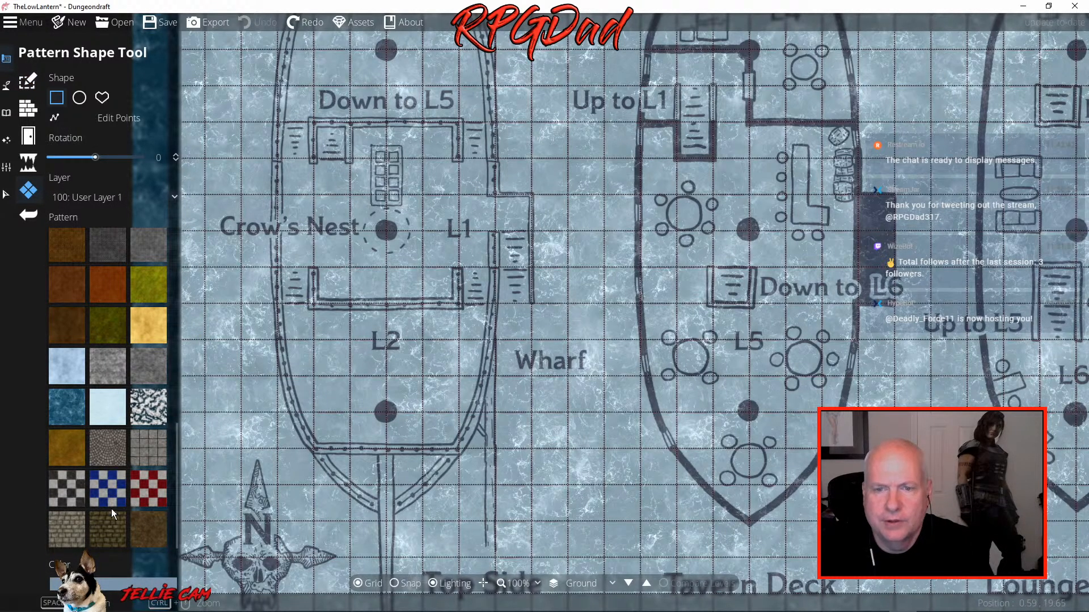
scroll(112, 509, "up", 3)
scroll(112, 508, "up", 2)
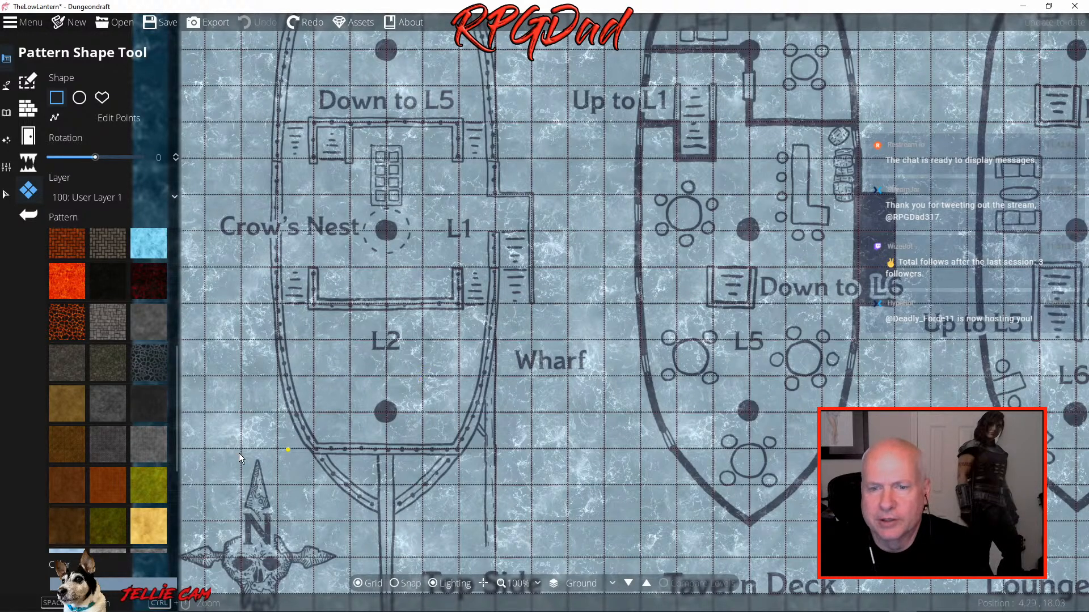
left_click(101, 323)
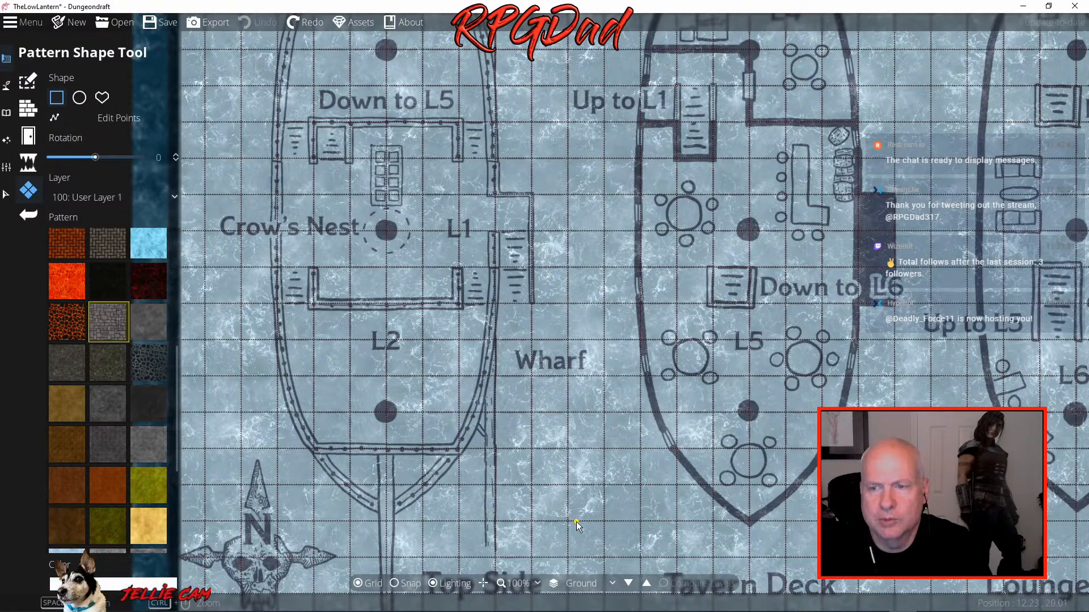
mouse_move(494, 417)
left_mouse_down()
mouse_move(563, 535)
mouse_move(585, 547)
left_mouse_up()
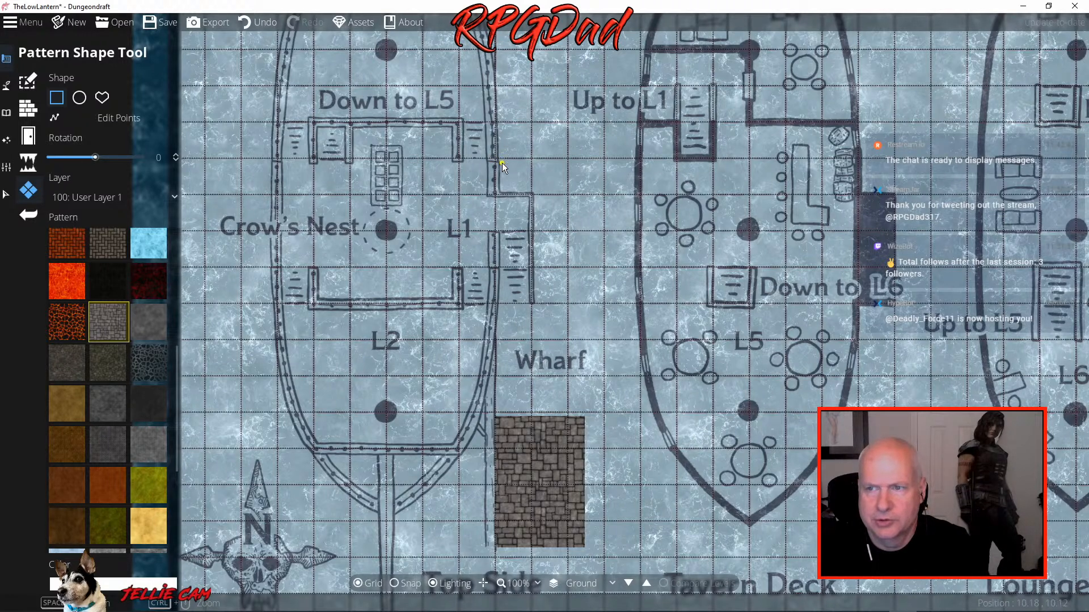
left_click_drag(495, 172, 585, 436)
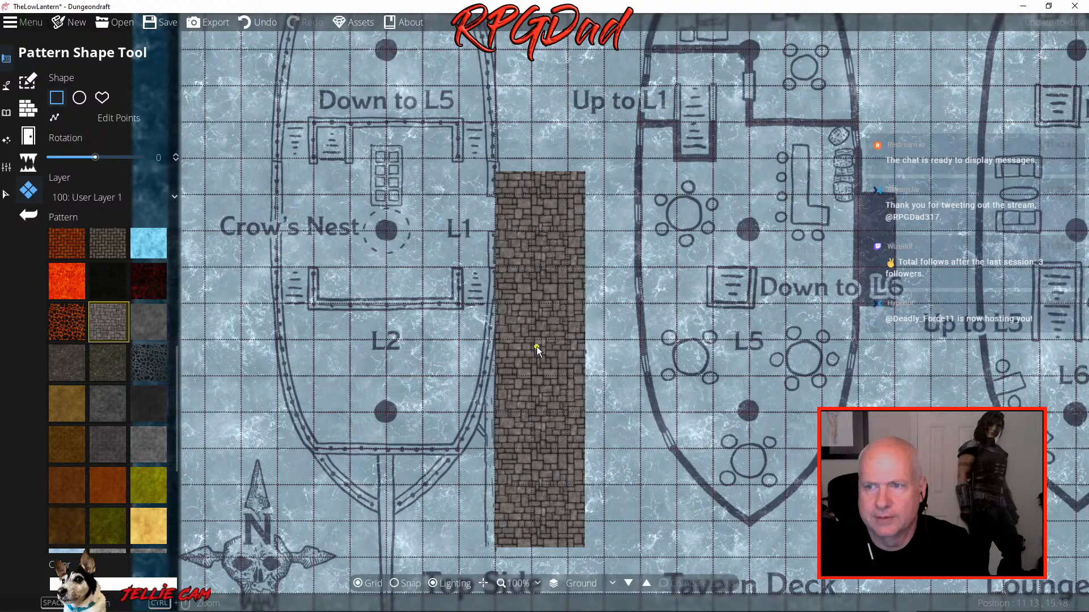
Place dark wooden stairs from the Stairs object tag on the wharf beside L1
left_click(29, 82)
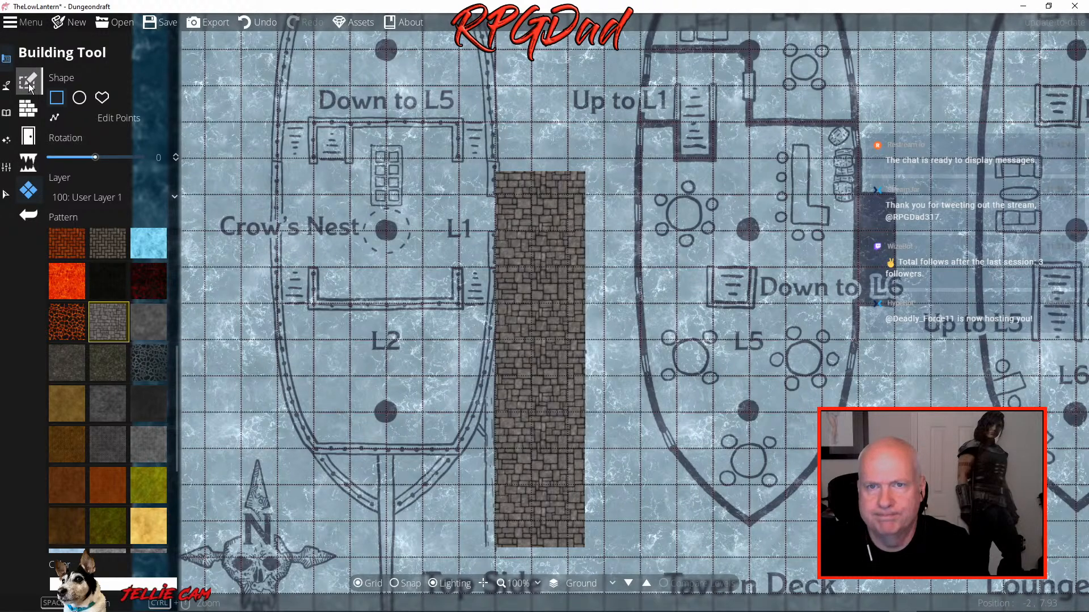
left_click(6, 85)
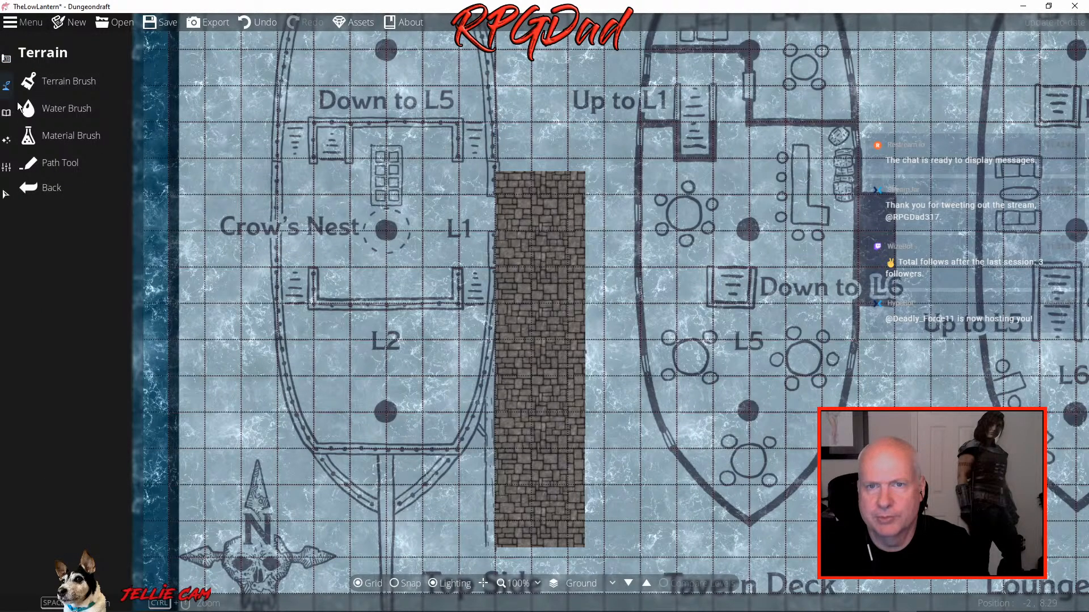
left_click(6, 113)
left_click(43, 79)
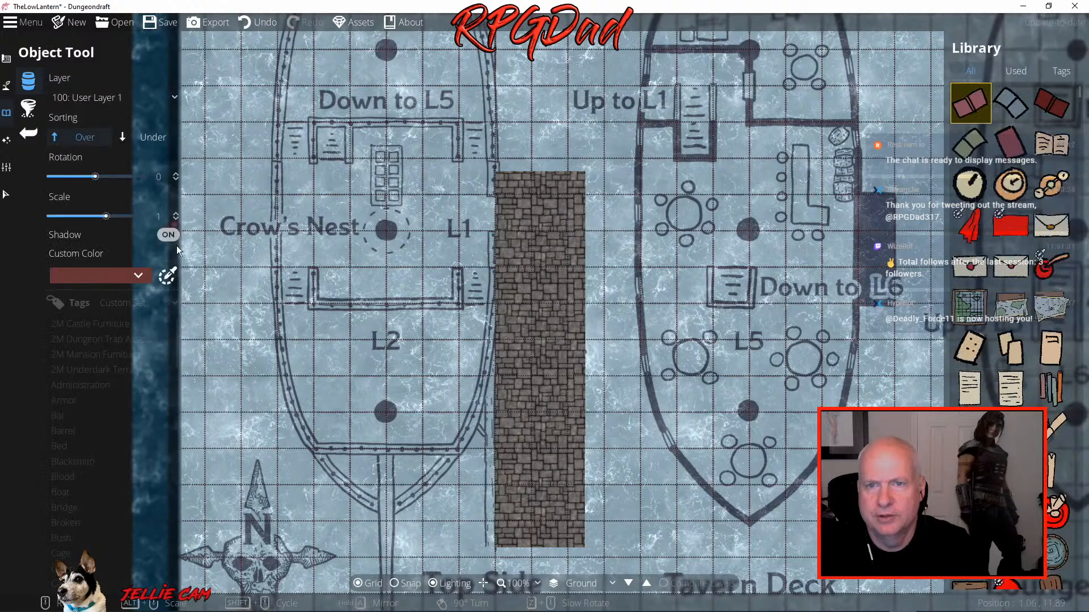
left_click(55, 304)
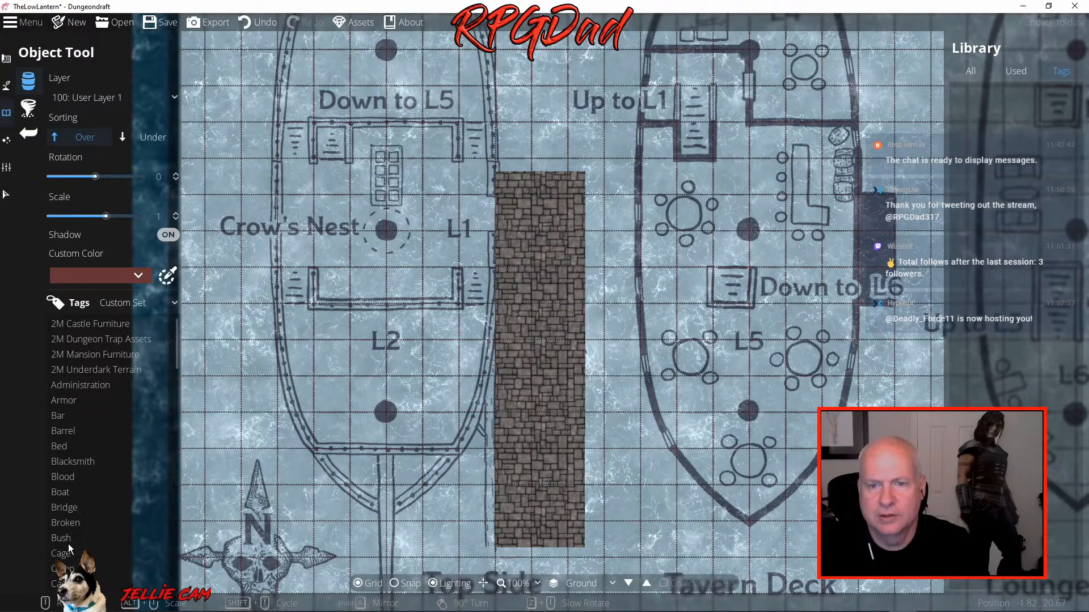
scroll(73, 505, "down", 15)
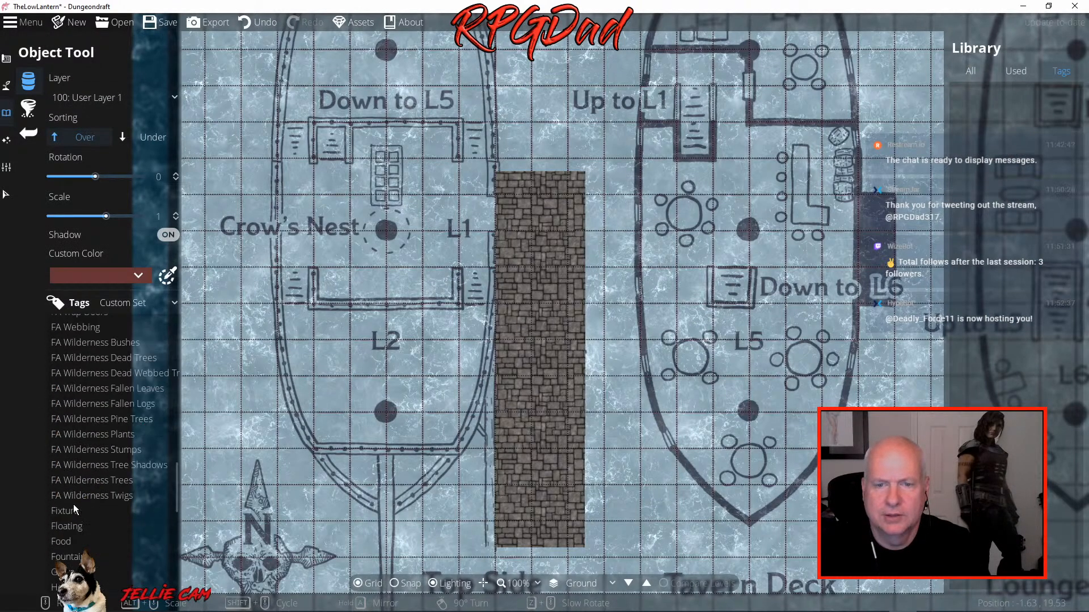
scroll(73, 505, "down", 10)
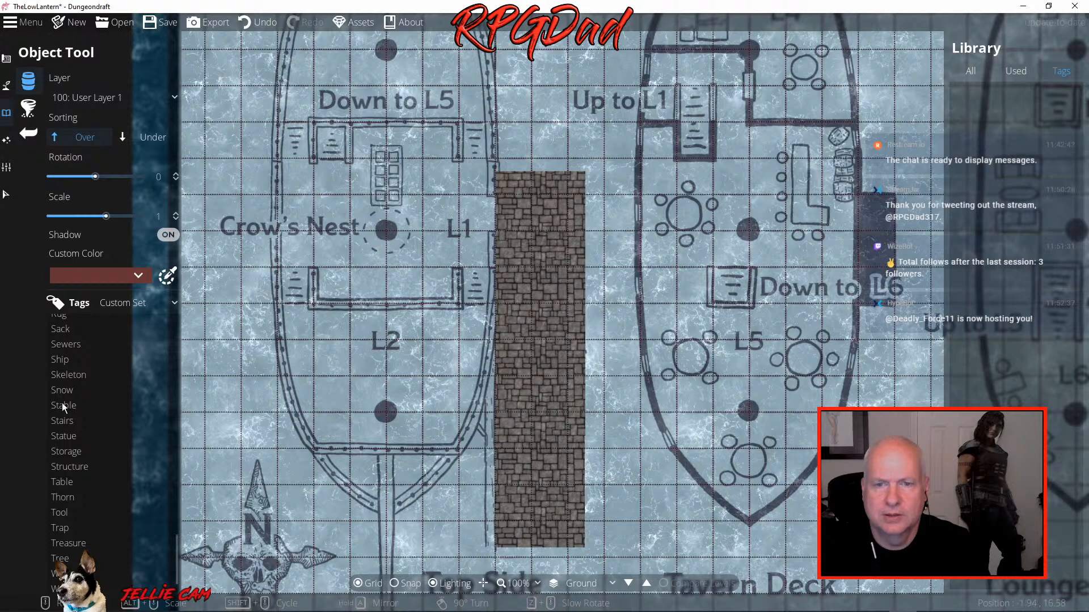
left_click(60, 423)
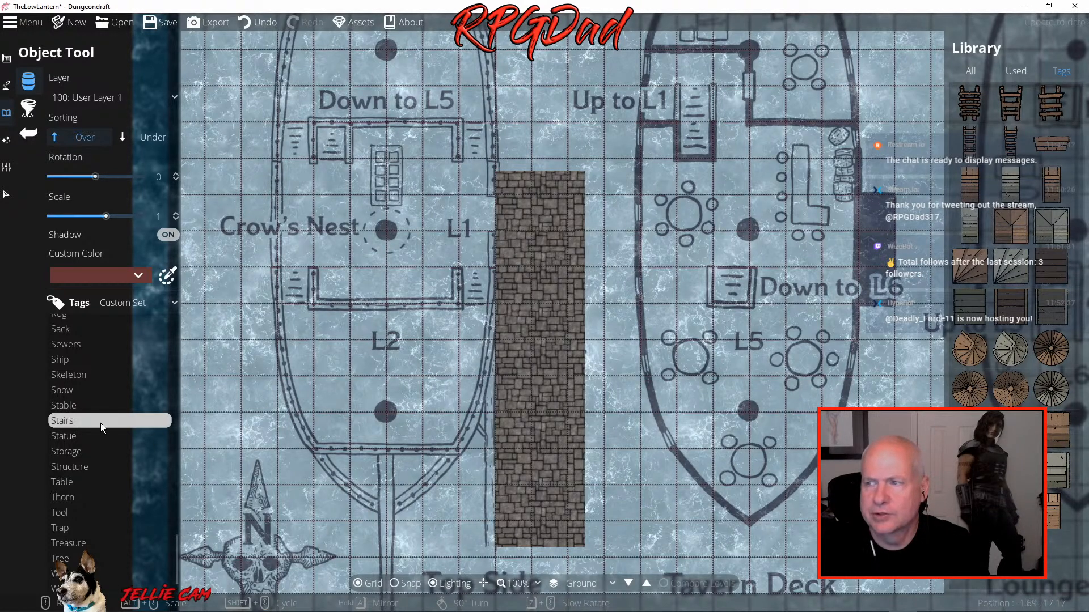
left_click(1011, 306)
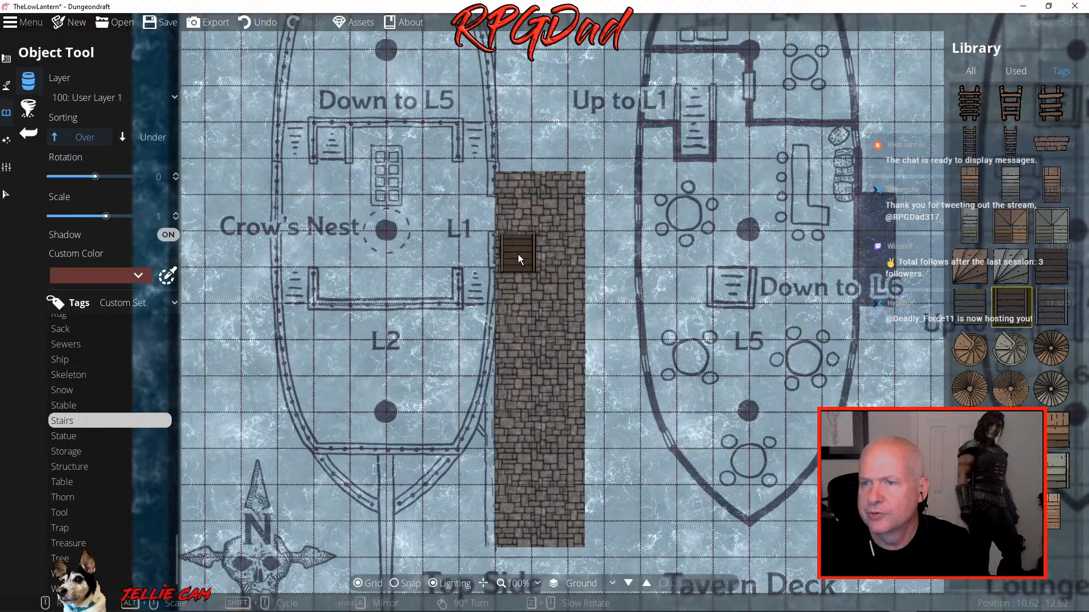
left_click(518, 263)
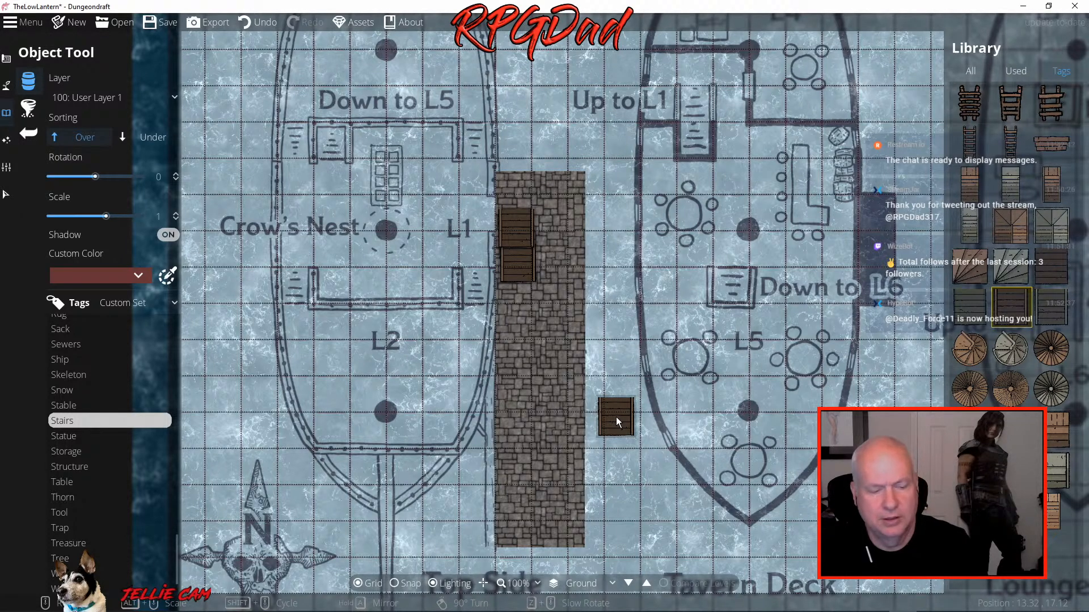
Undo the placed stairs and the stone pattern rectangles on the wharf
key("ctrl+z")
key("ctrl+z")
key("ctrl+z")
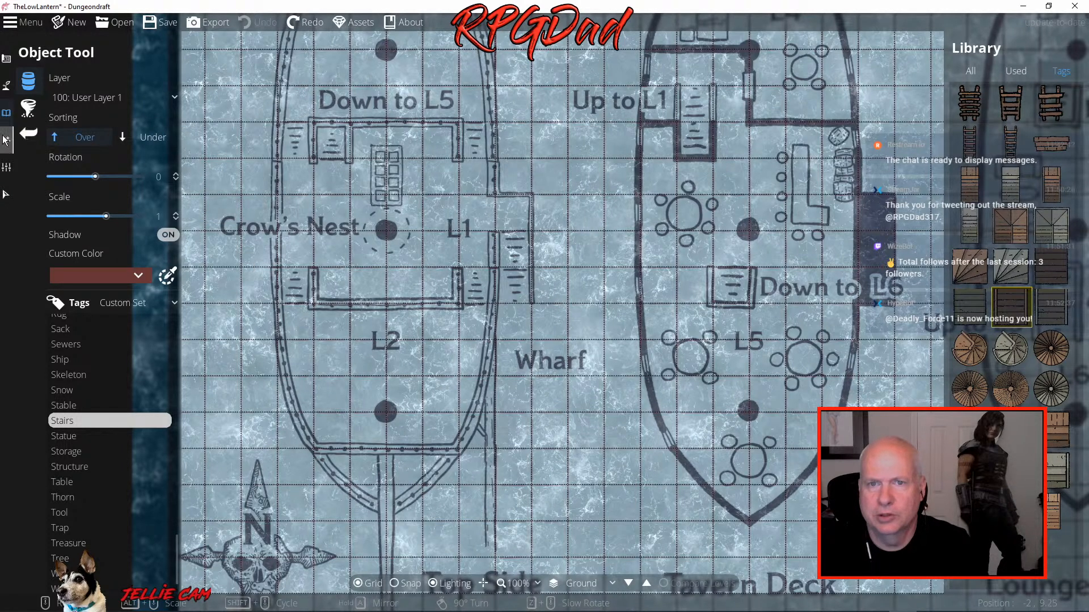
Try stone-block and irregular cobblestone pattern rectangles over the Wharf label on the -100: Below Water layer
left_click(6, 62)
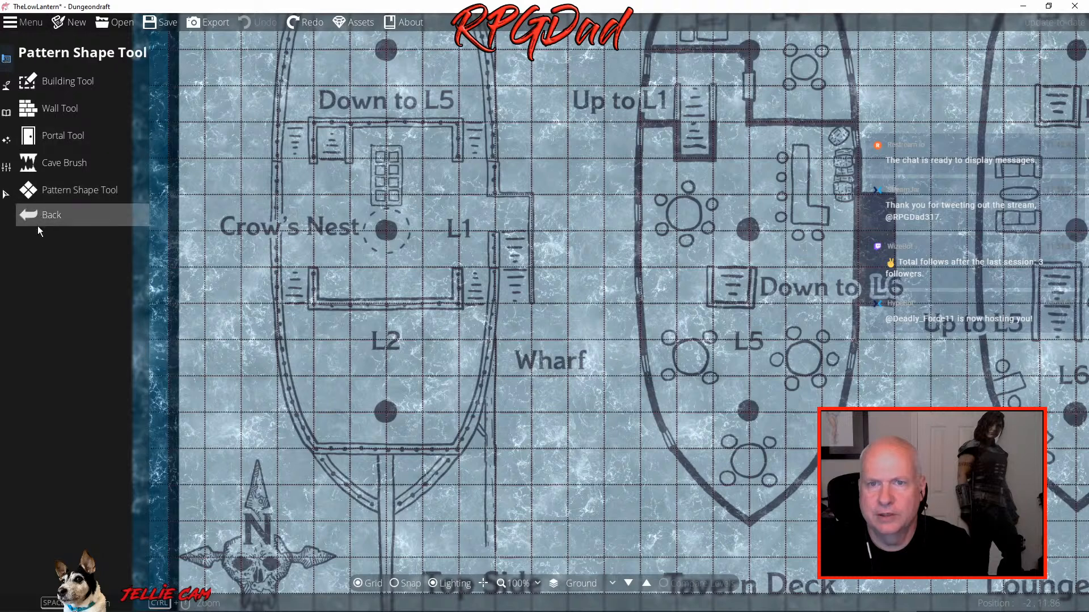
left_click(59, 189)
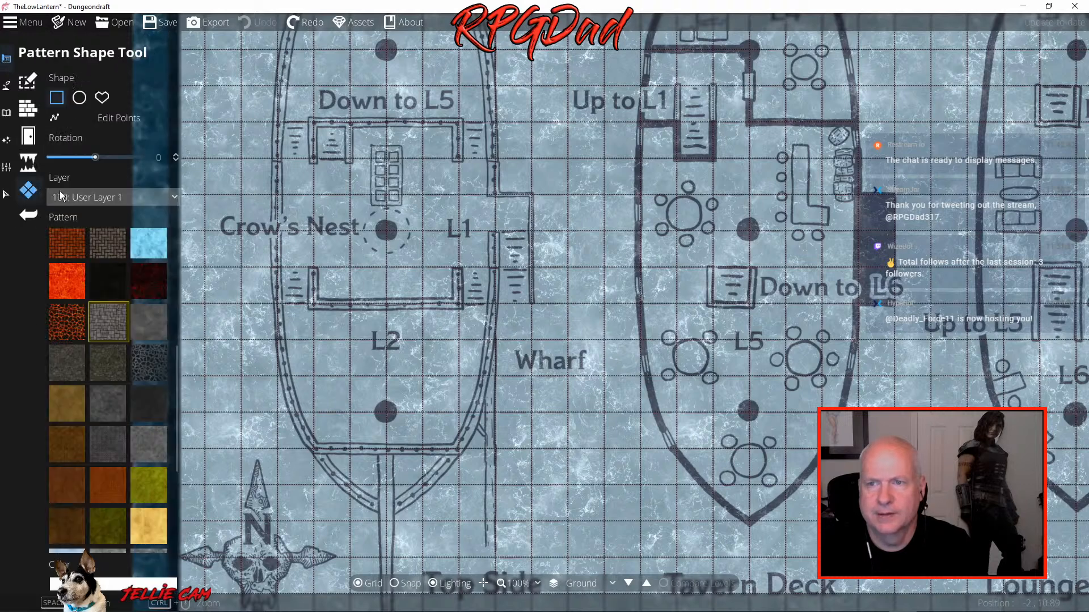
left_click(174, 198)
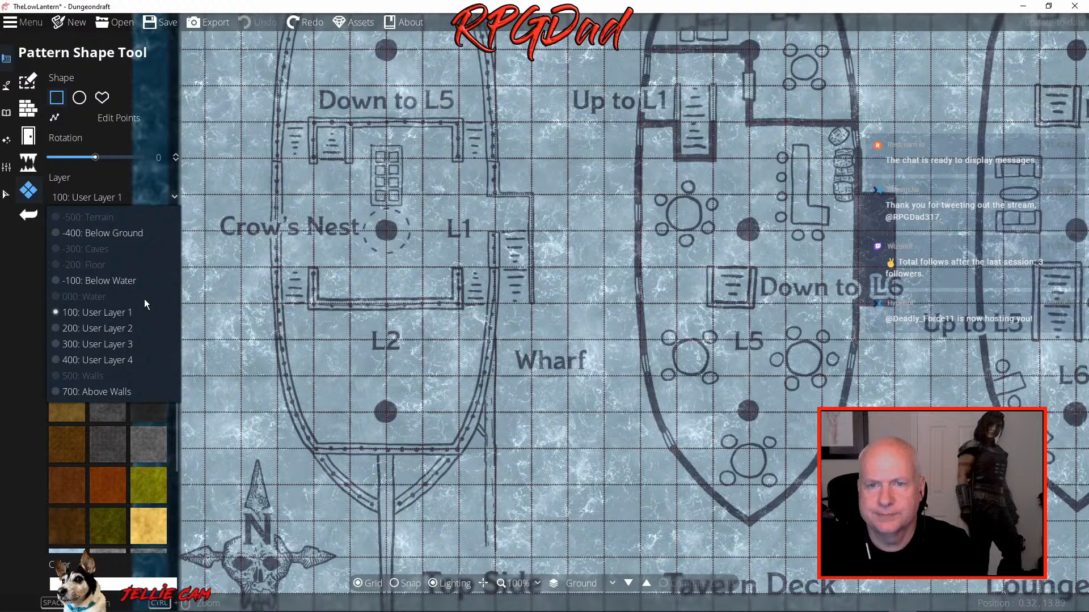
left_click(121, 281)
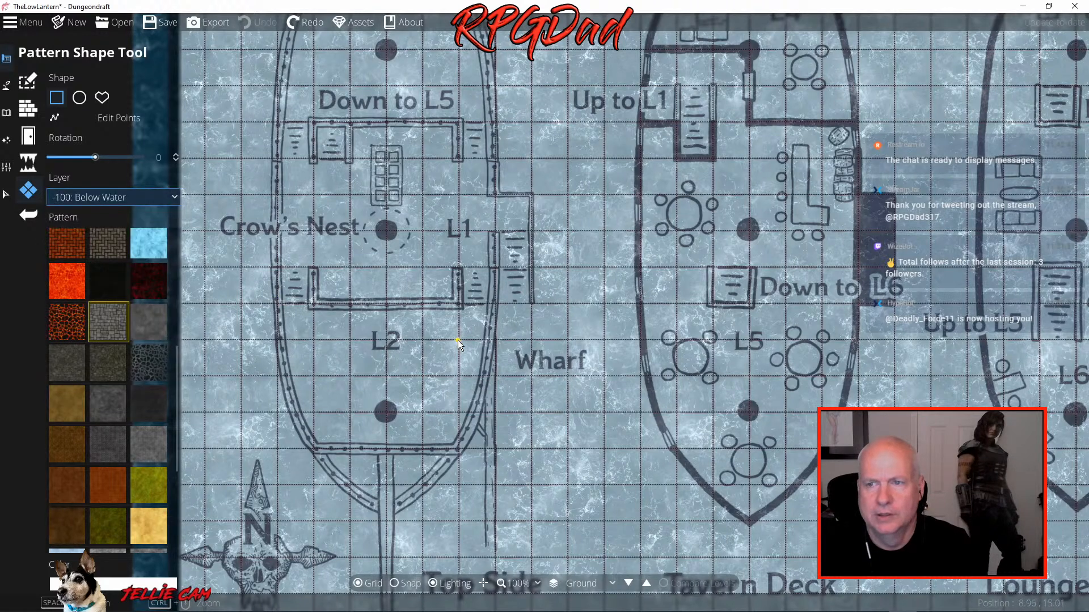
left_click_drag(508, 322, 587, 475)
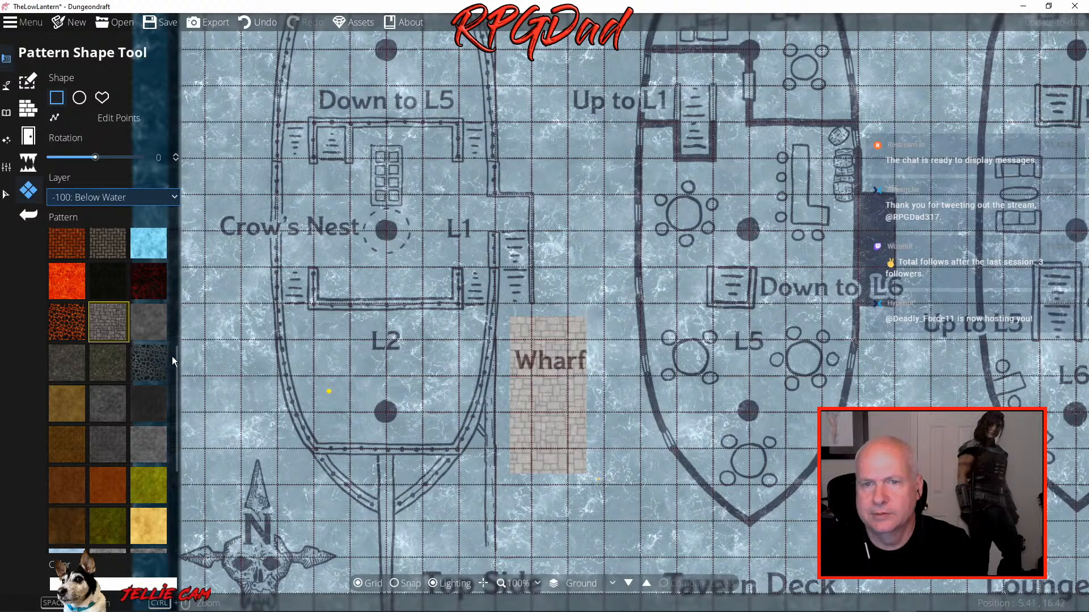
left_click(160, 365)
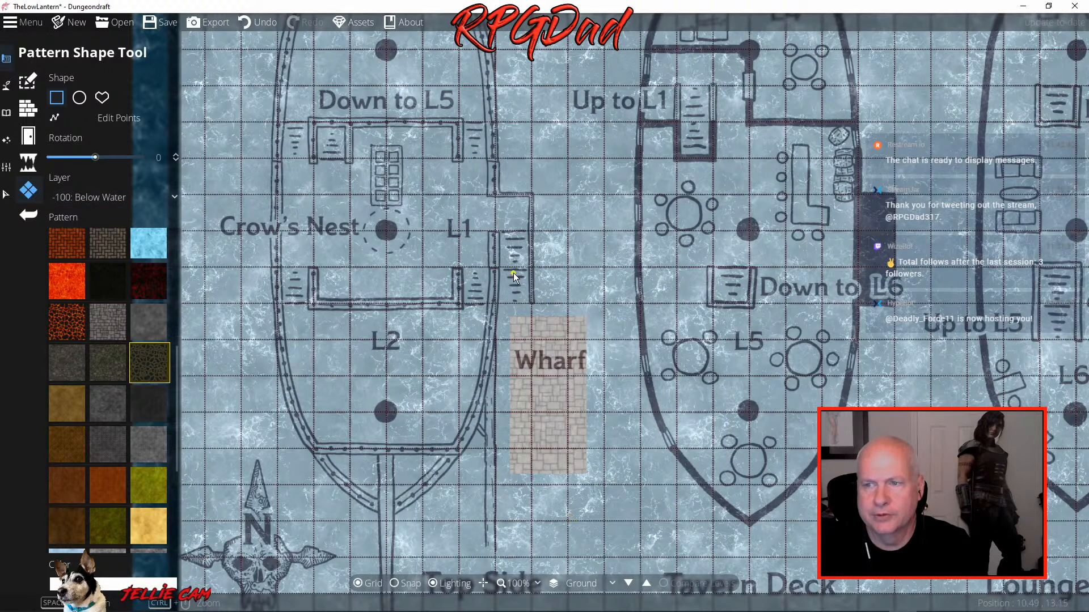
left_click_drag(512, 274, 583, 490)
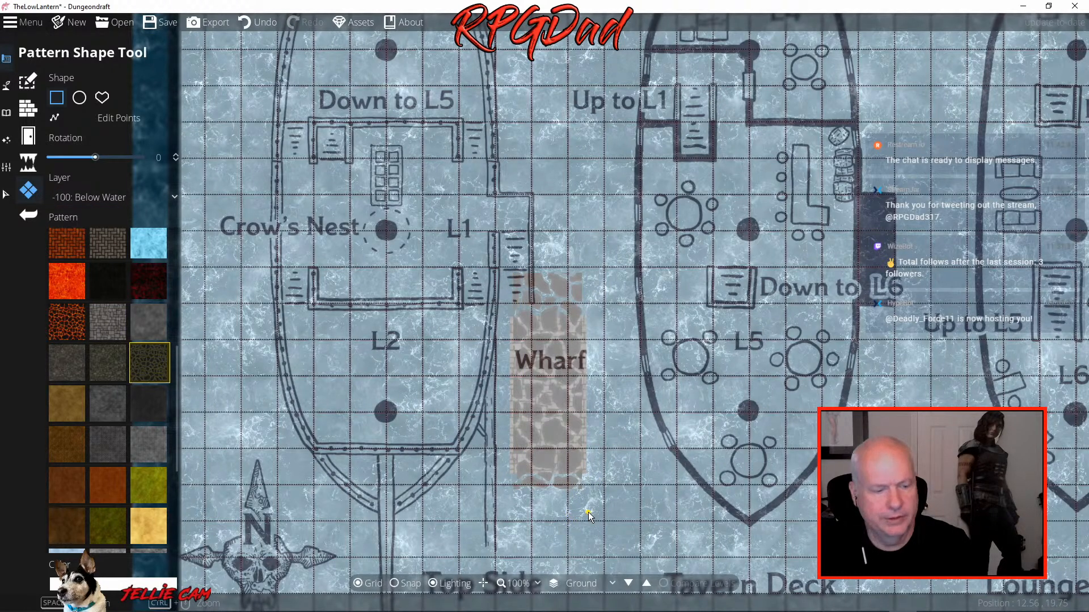
Undo both below-water wharf pattern rectangles and switch back to the Building tool
key("ctrl+z")
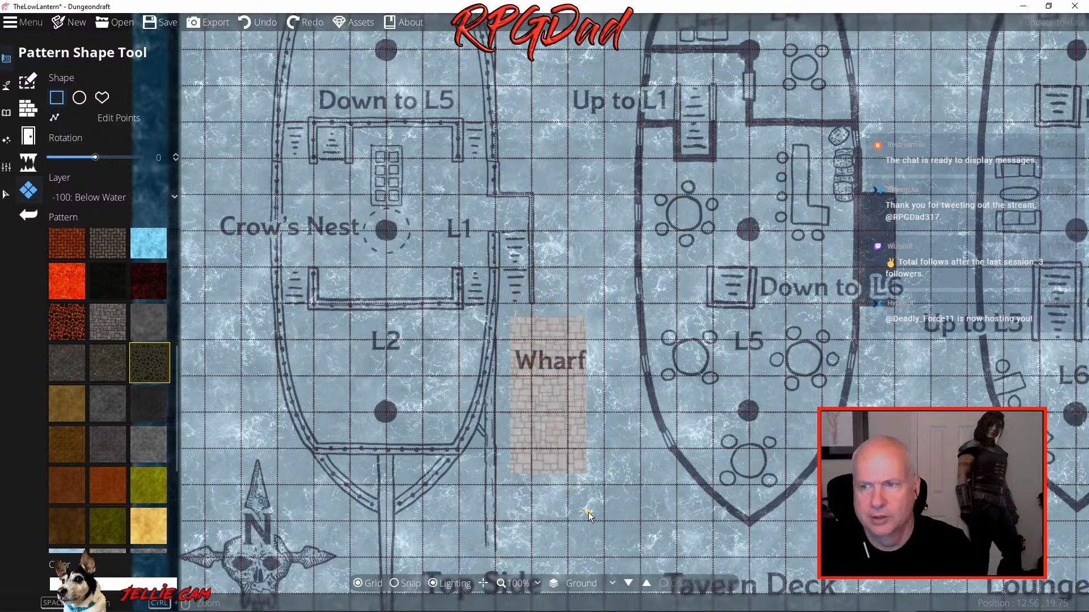
key("ctrl+z")
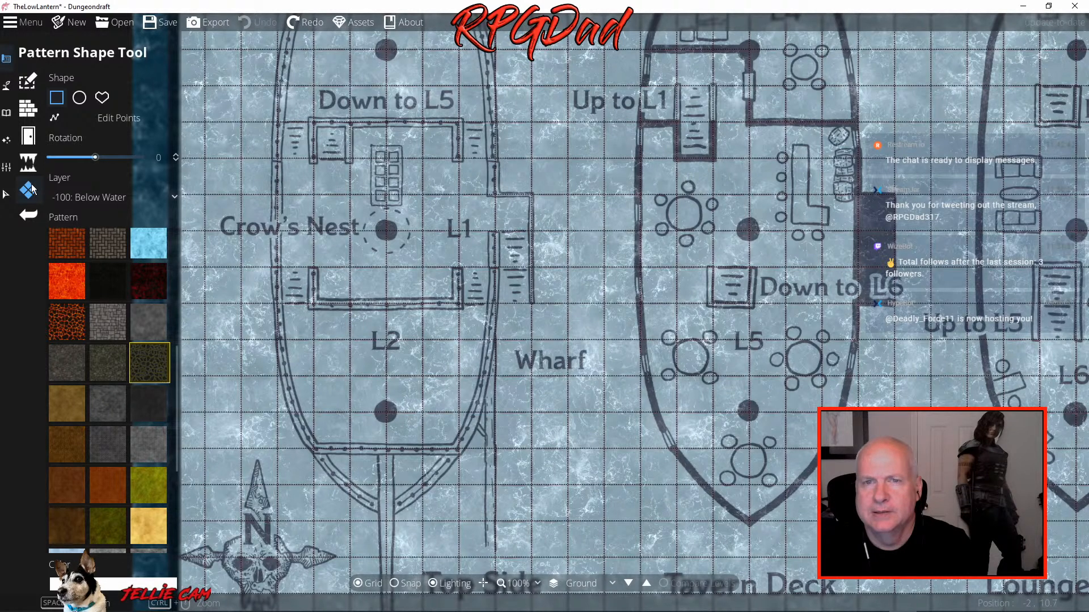
left_click(30, 104)
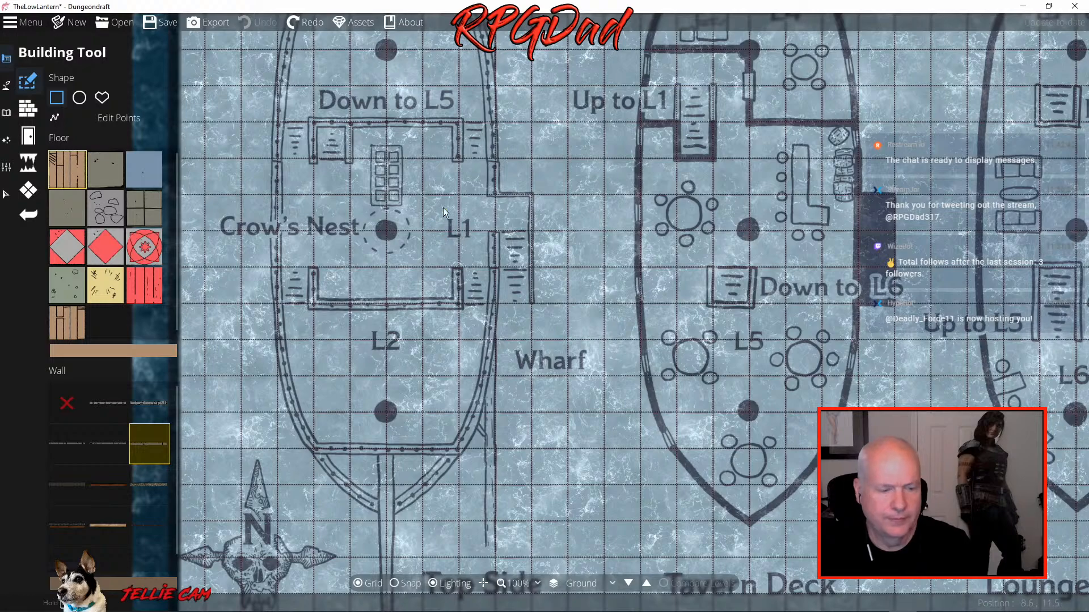
Start a custom-shaped wood-plank building outline along the hull's straight north edge above L3 on the Top Side deck
left_click_drag(438, 192, 516, 368)
scroll(474, 257, "up", 3)
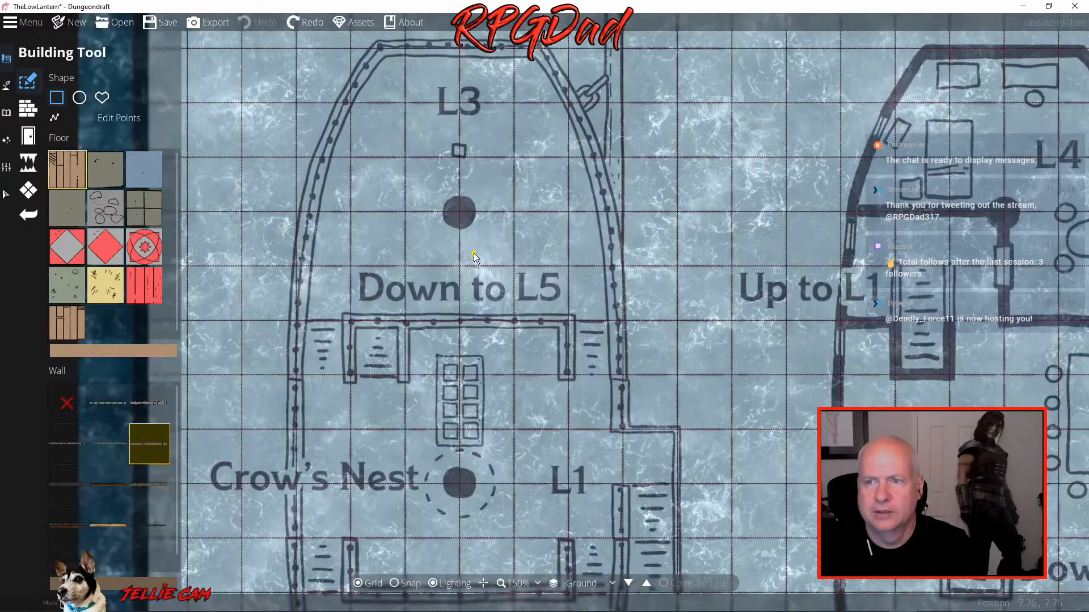
left_click_drag(414, 132, 434, 198)
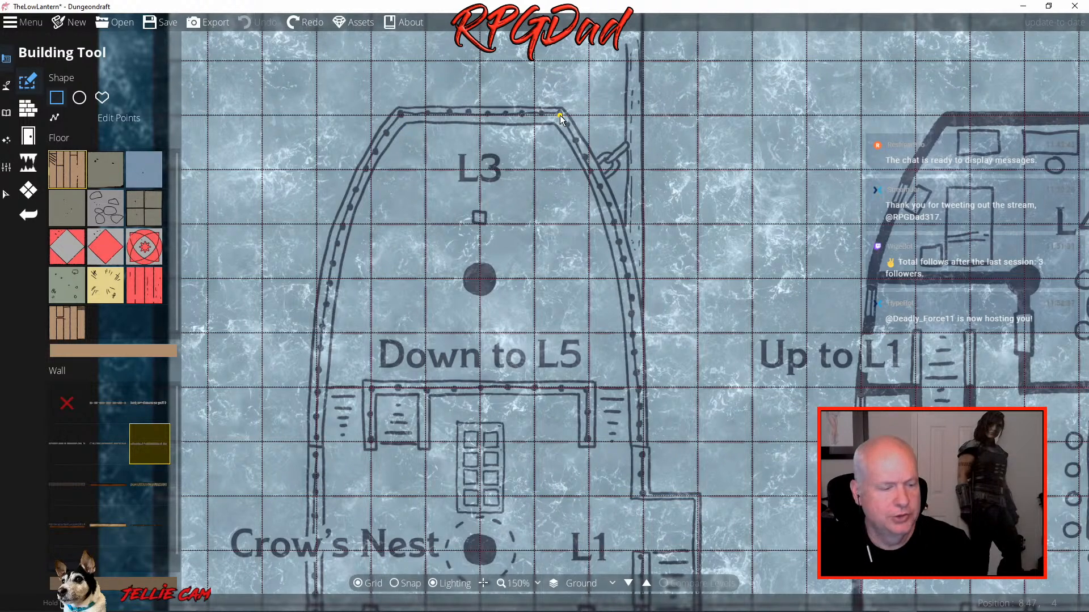
left_click_drag(560, 117, 403, 116)
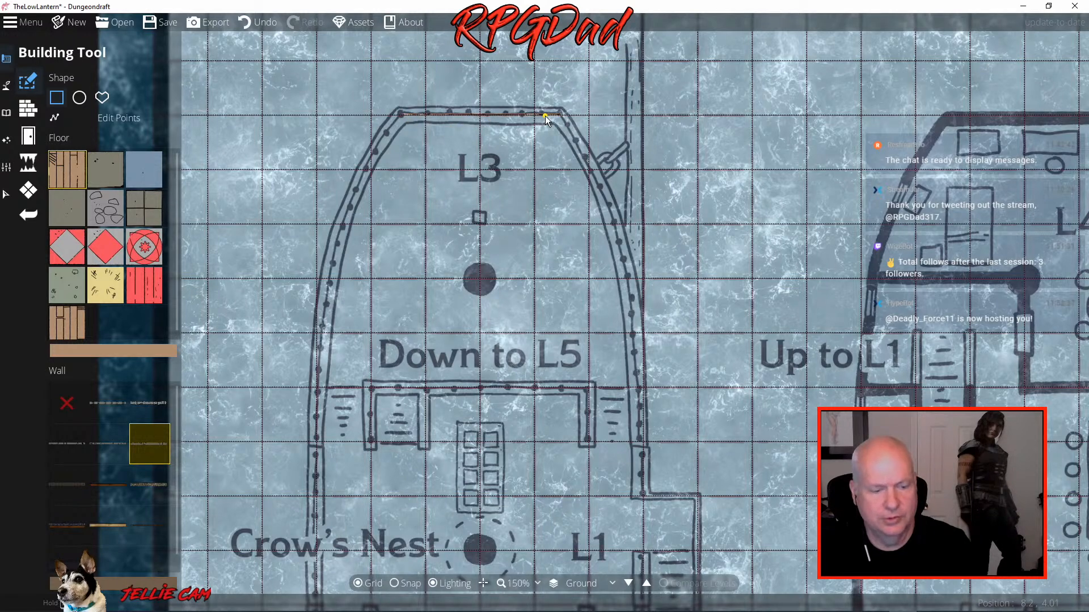
key("ctrl+z")
left_click(103, 99)
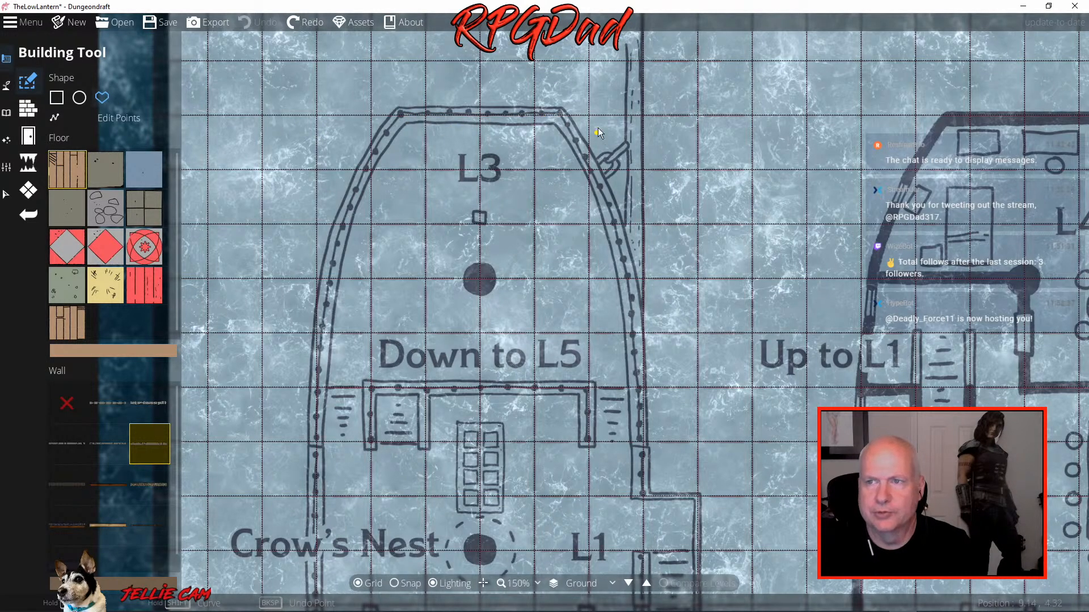
left_click(559, 114)
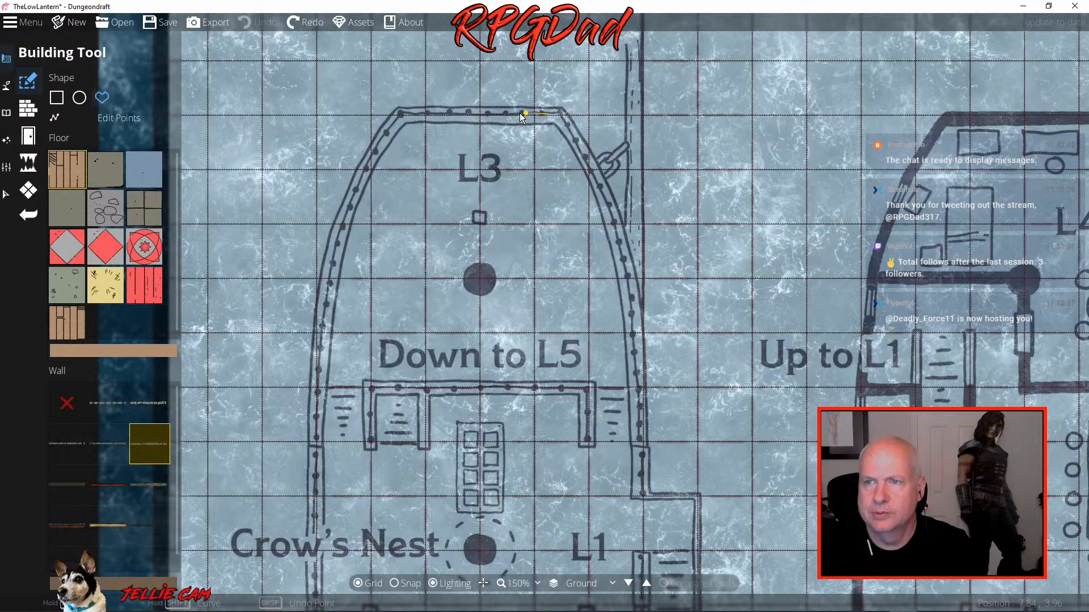
left_click(402, 114)
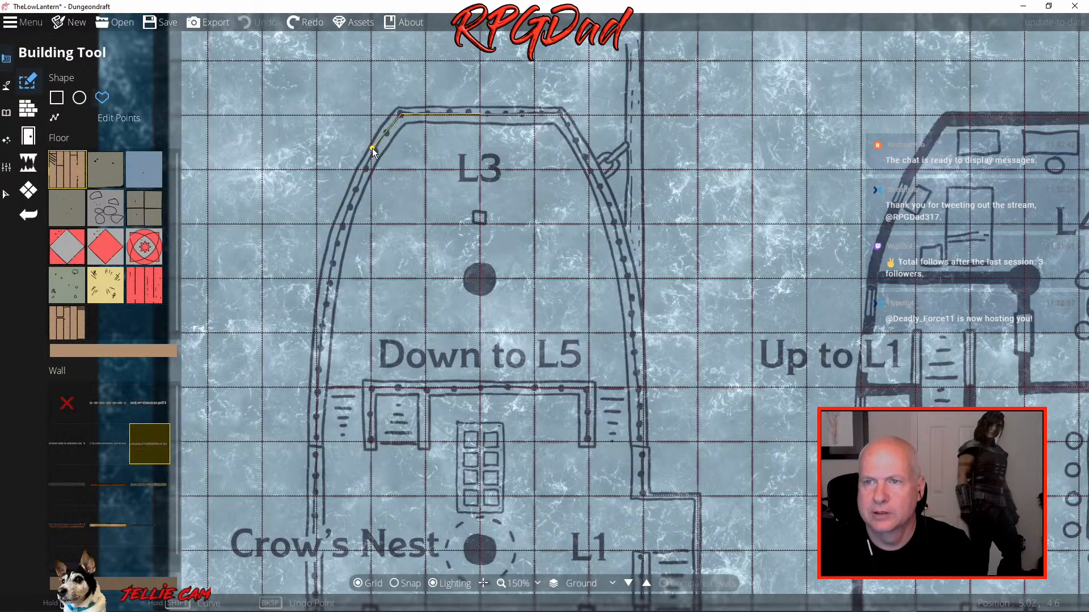
Trace the building outline along the hull's curved west side, from L3 down past the Crow's Nest label toward L2
left_click(374, 151)
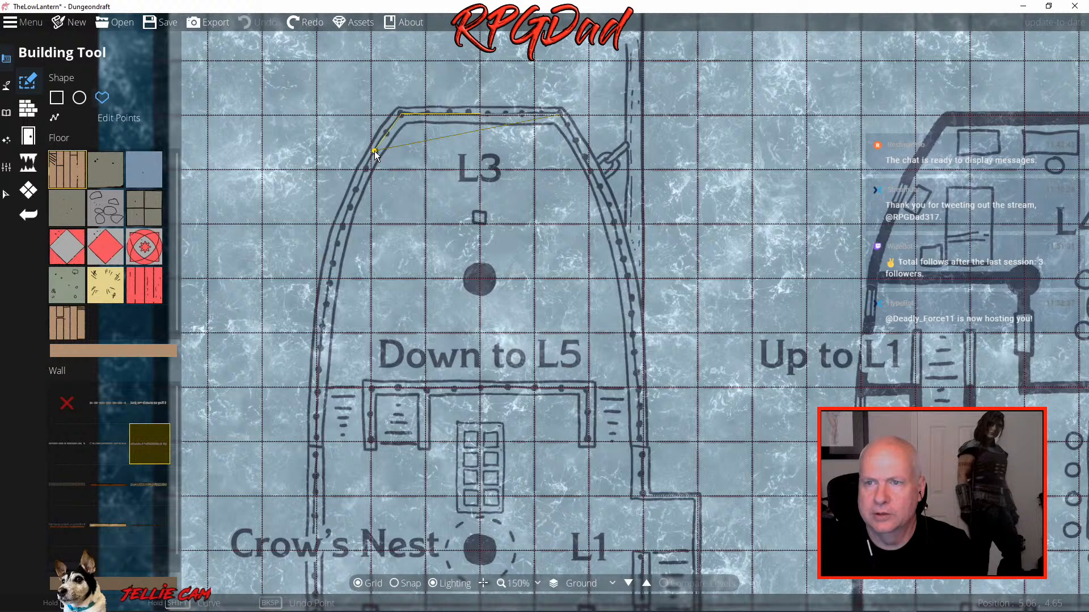
left_click(358, 185)
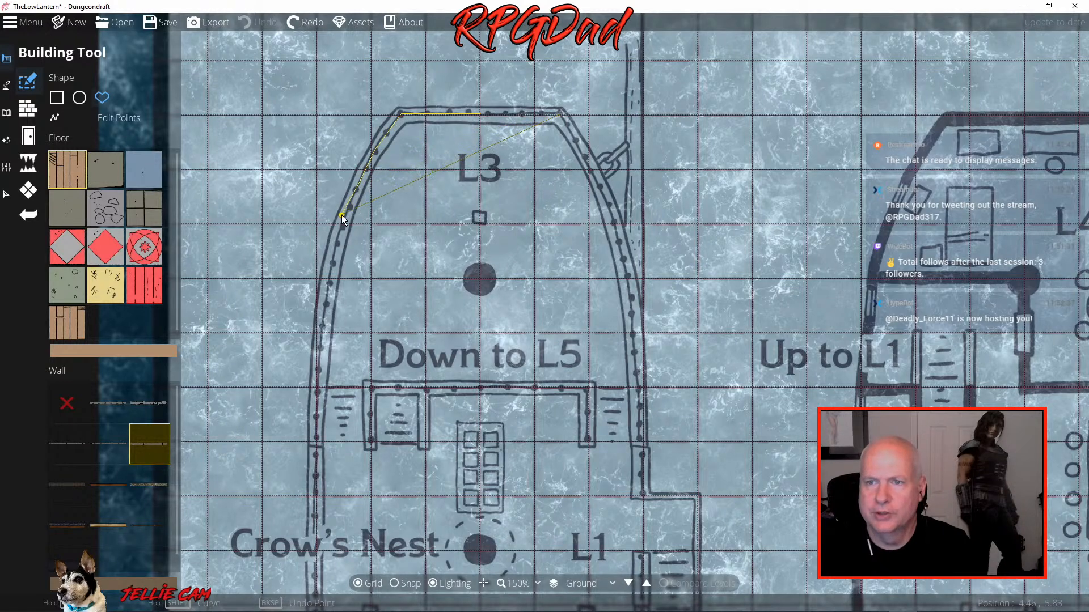
left_click(345, 216)
left_click(335, 253)
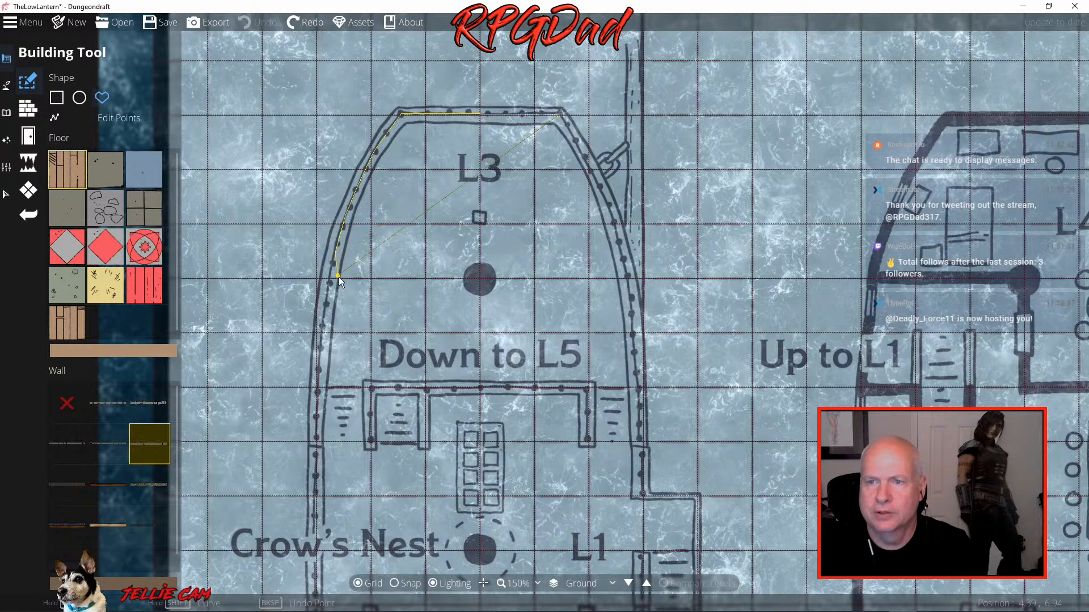
left_click(325, 309)
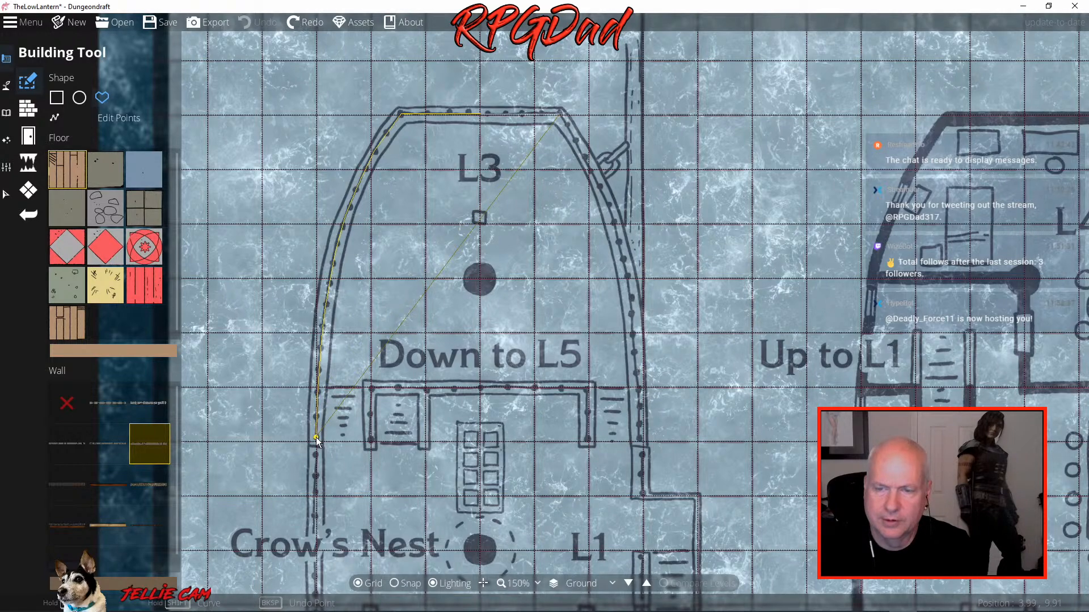
left_click_drag(316, 437, 343, 117)
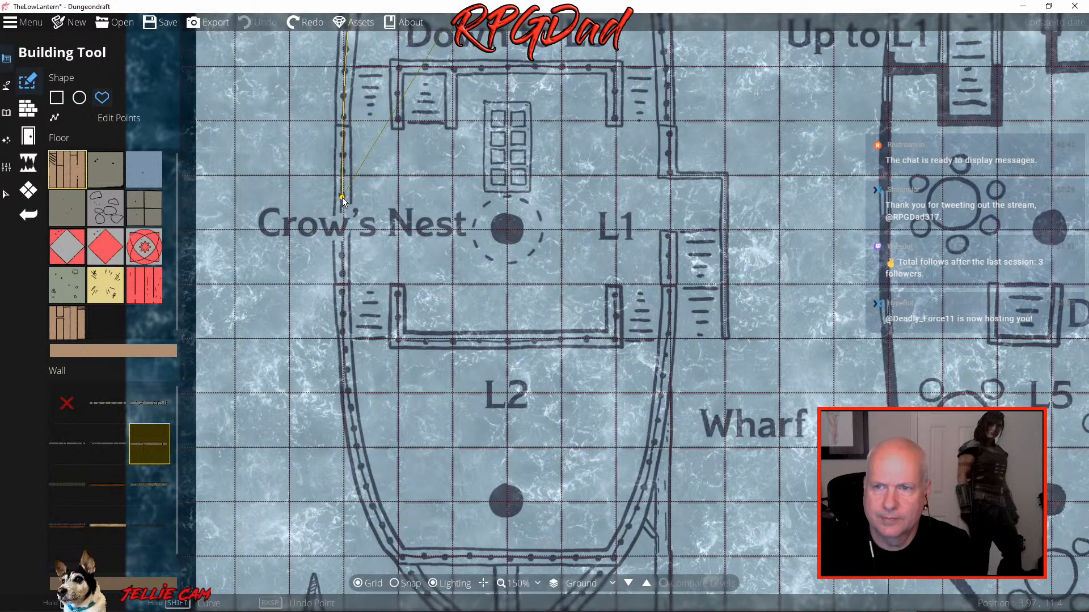
left_click(344, 291)
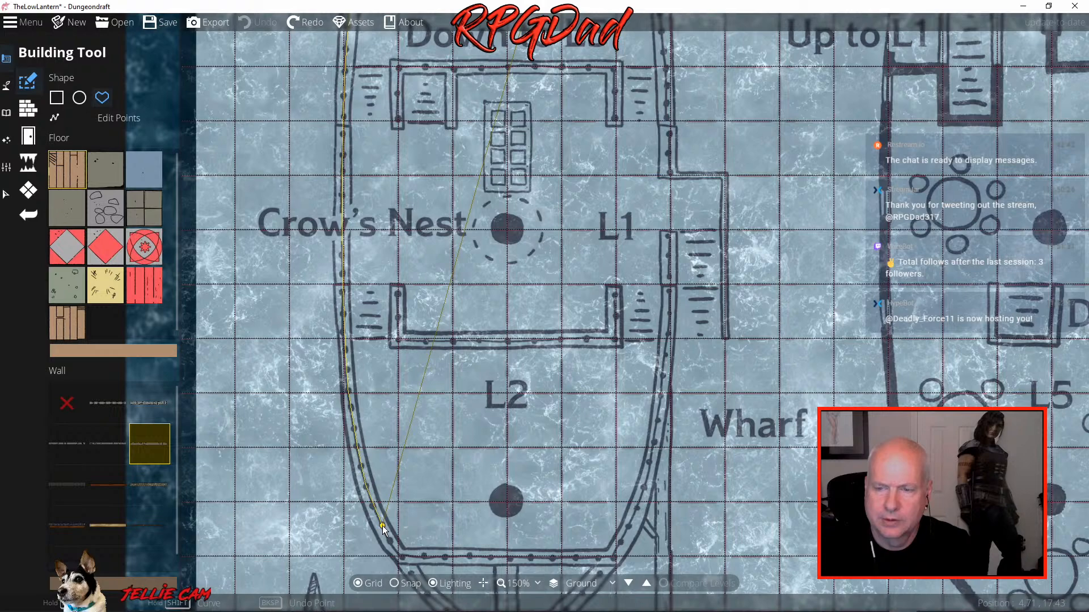
Continue the outline around the hull's pointed south tip and up to the southeast corner of L2
left_click_drag(382, 526, 321, 347)
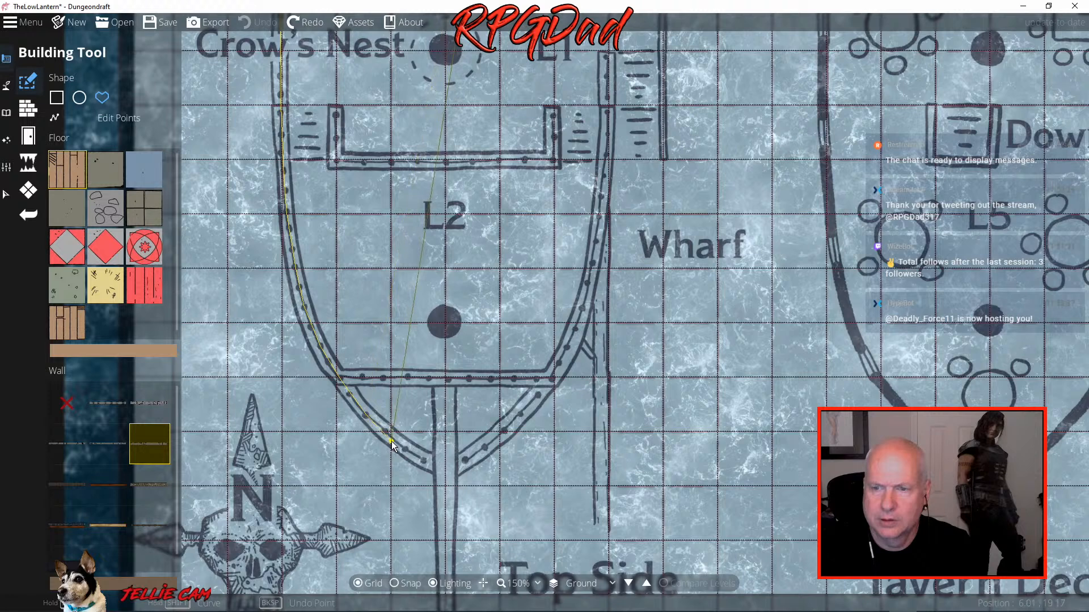
left_click(444, 471)
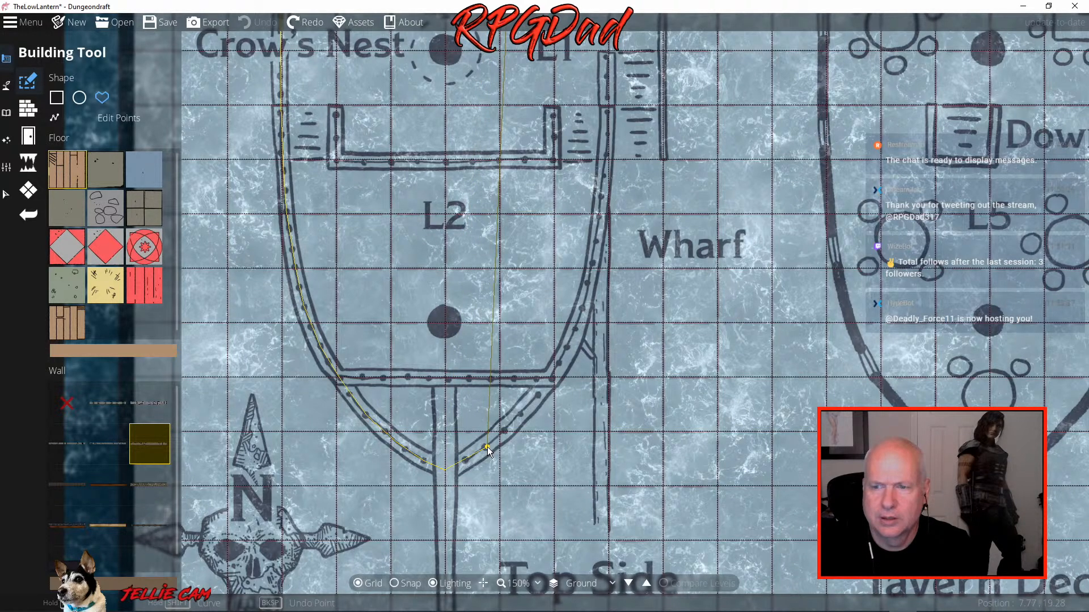
left_click(487, 448)
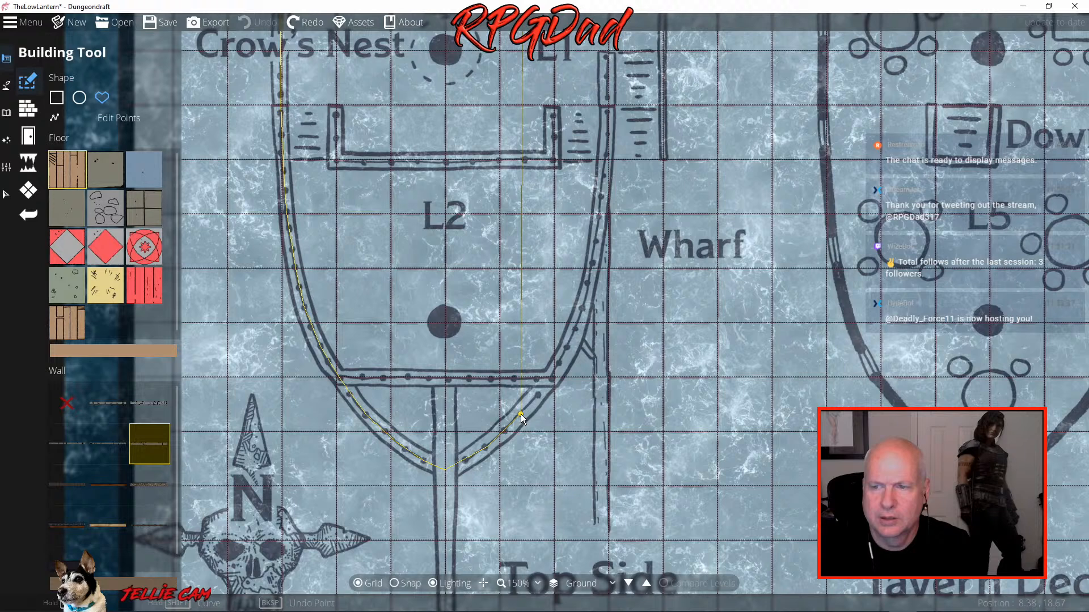
left_click(550, 380)
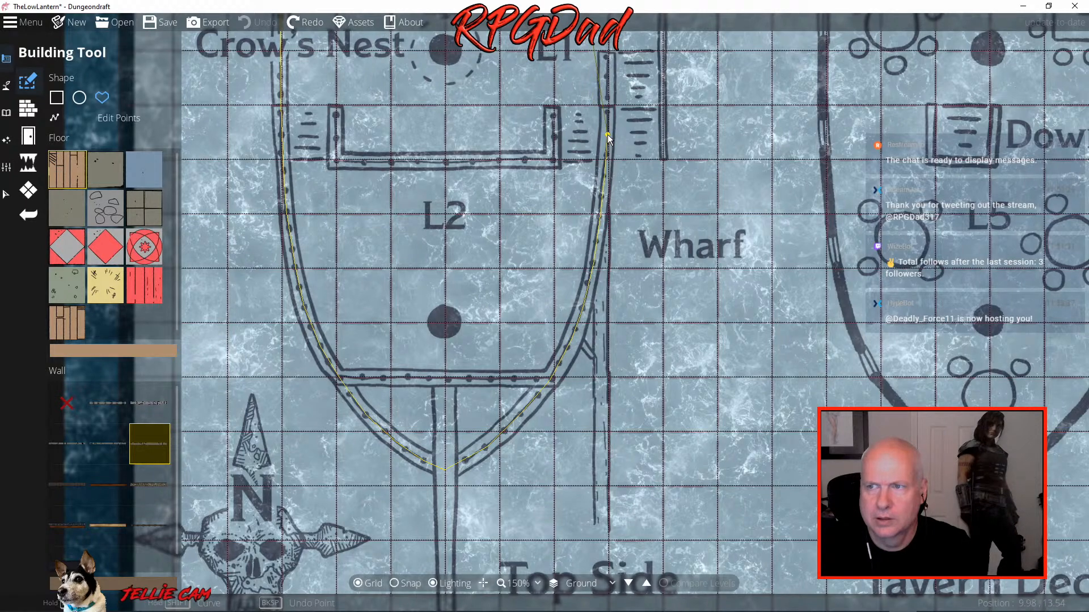
Trace the hull's east side past L1 and up to L3, closing the floor outline at its starting corner
left_click_drag(607, 134, 600, 416)
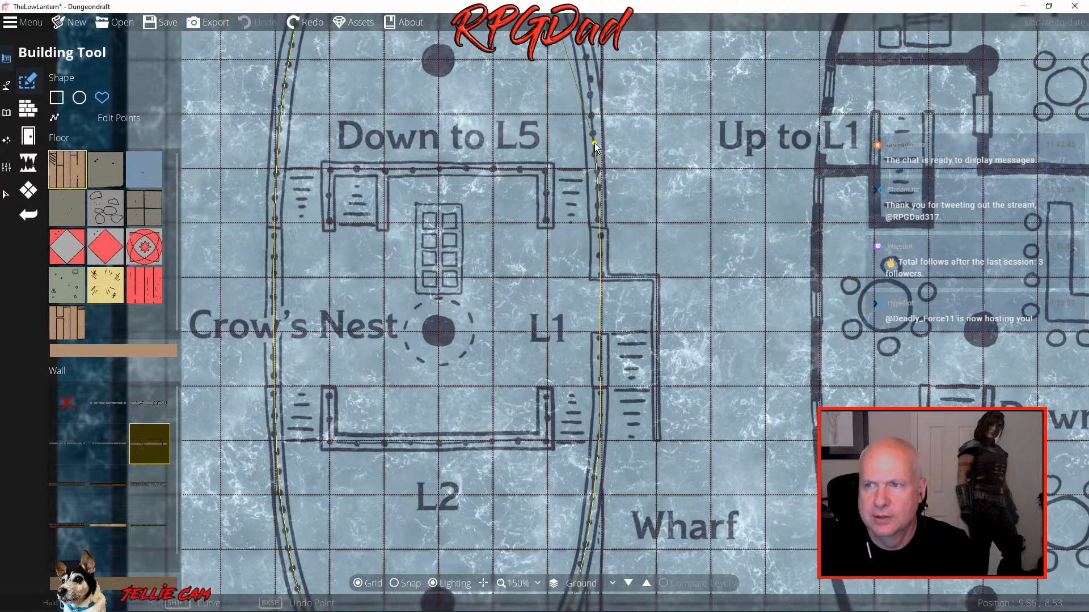
left_click_drag(594, 143, 597, 321)
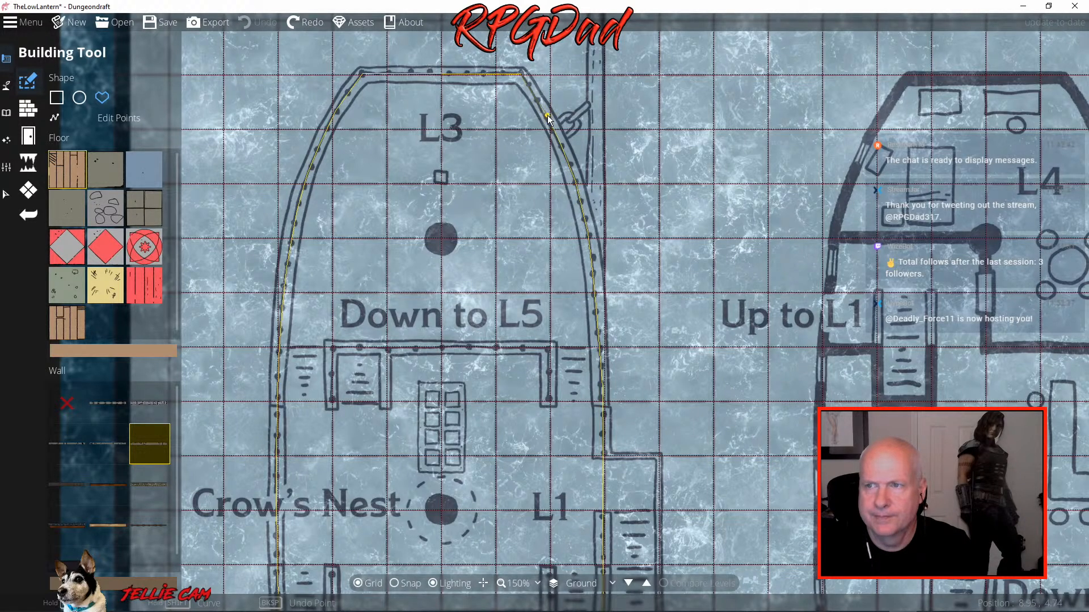
left_click(522, 75)
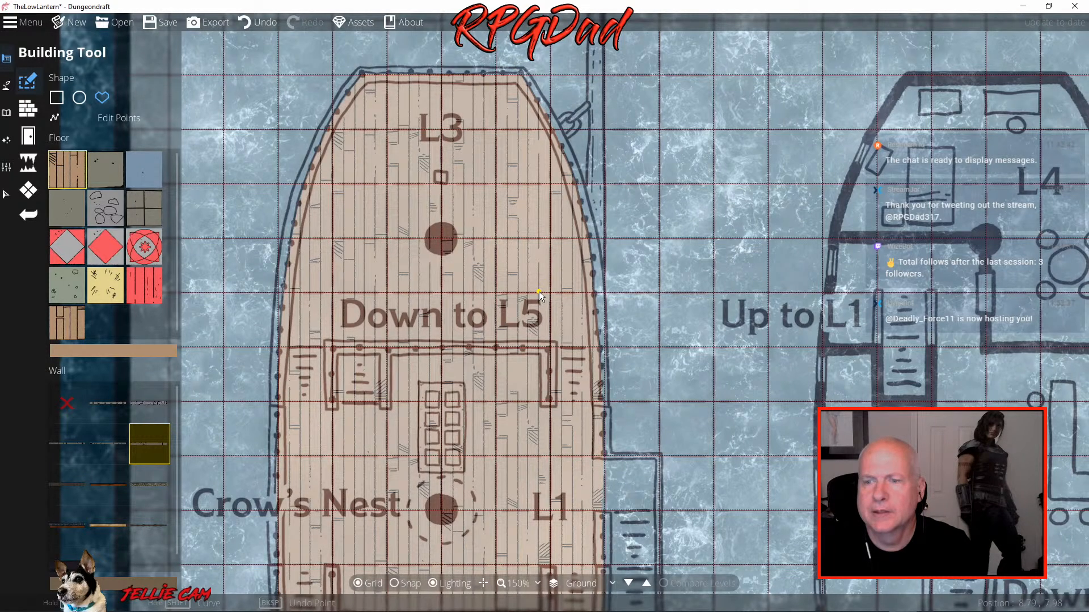
Edit the hull's wall points to align the east side beside L1 and straighten the kink in the west wall near Crow's Nest
left_click_drag(516, 359, 559, 199)
left_click_drag(550, 349, 591, 314)
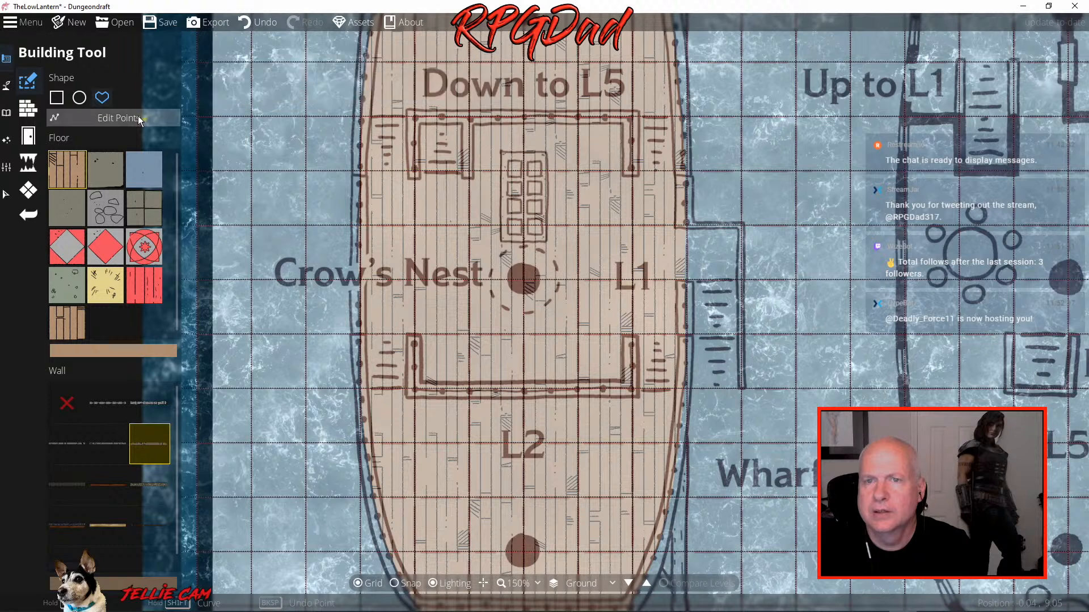
left_click(111, 117)
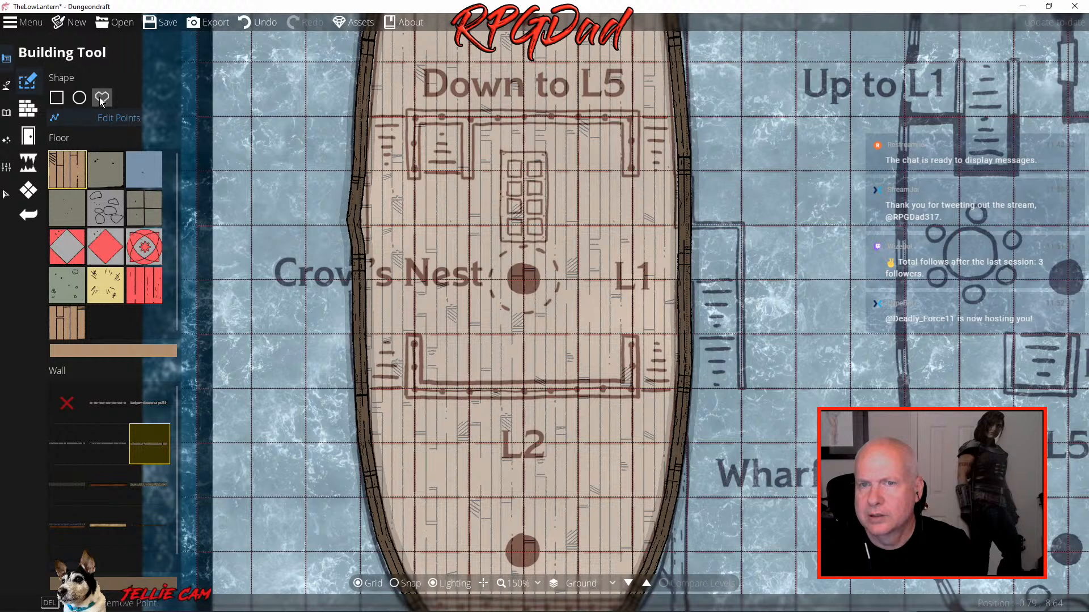
mouse_move(680, 248)
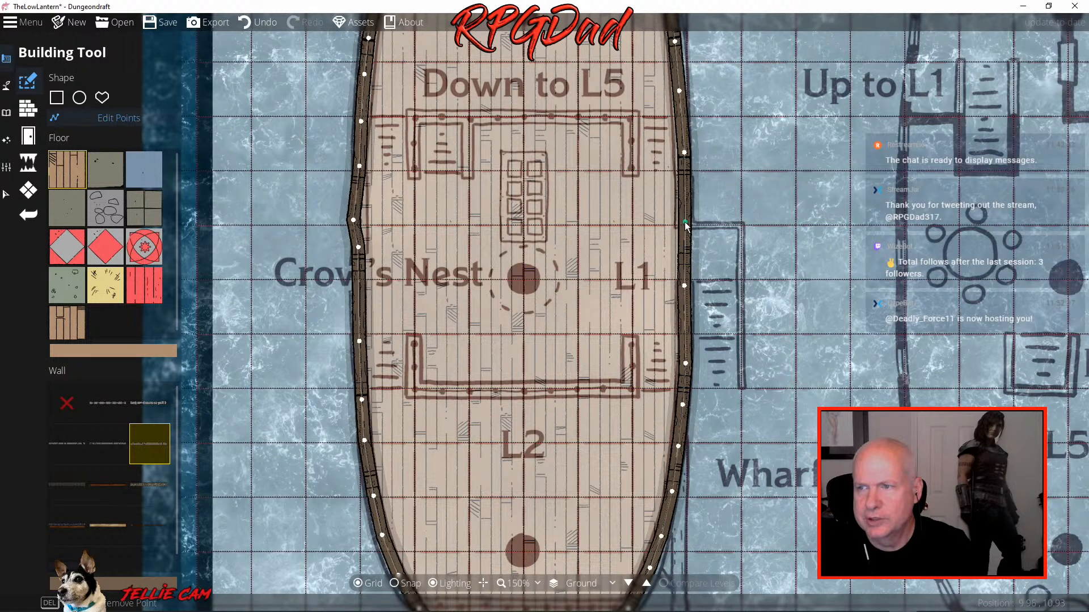
left_click(684, 286)
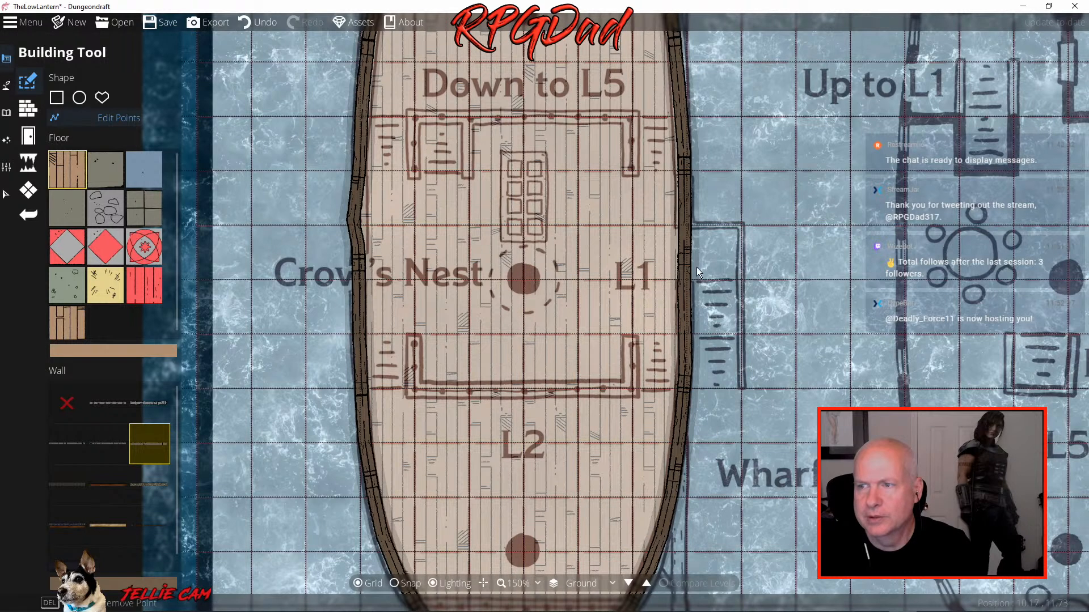
left_click(685, 284)
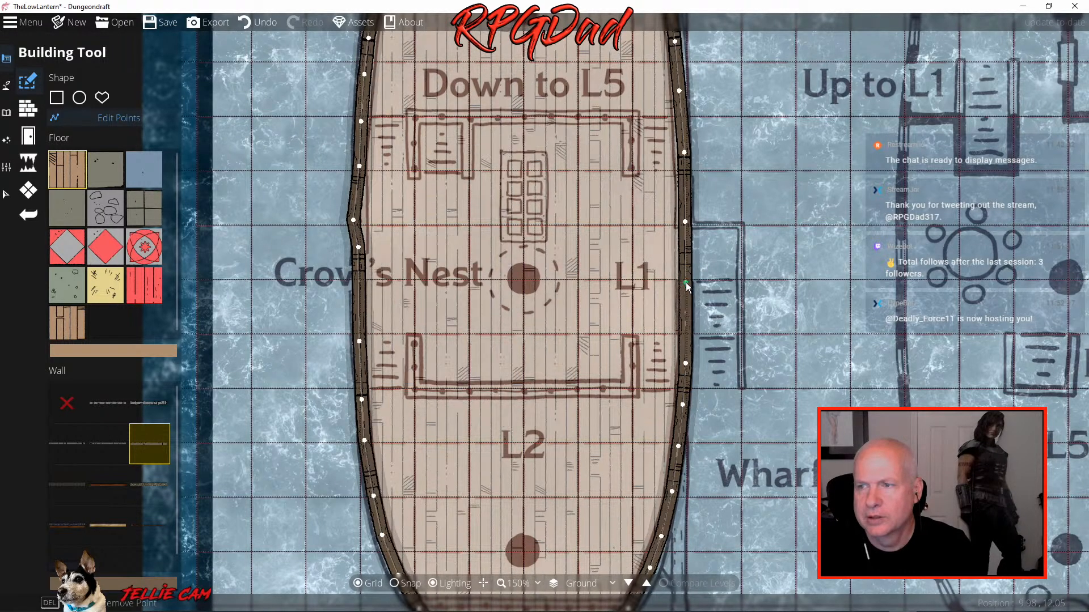
left_click(685, 221)
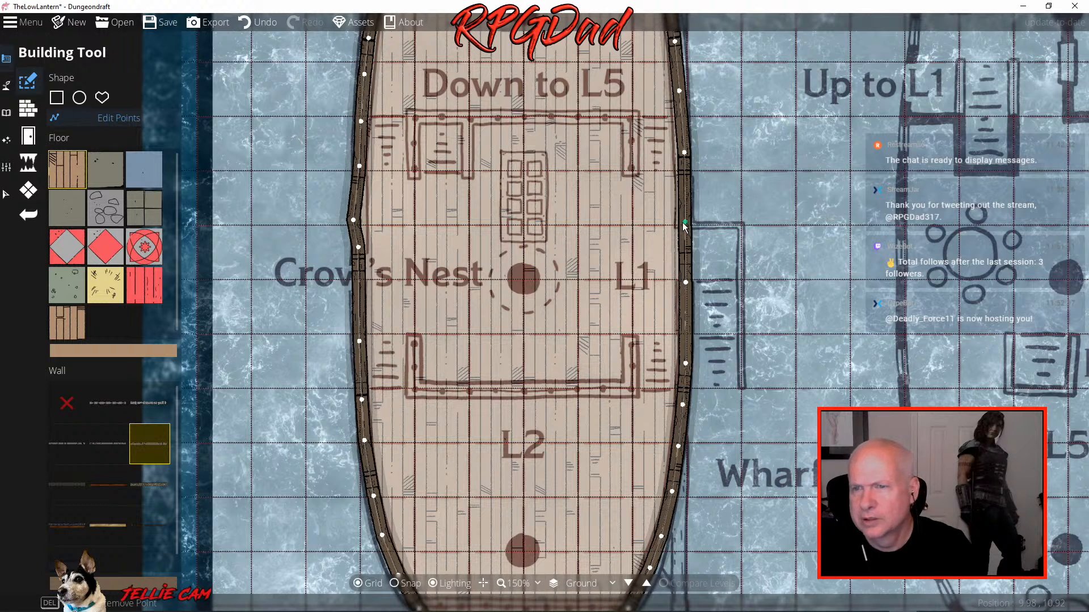
left_click(355, 220)
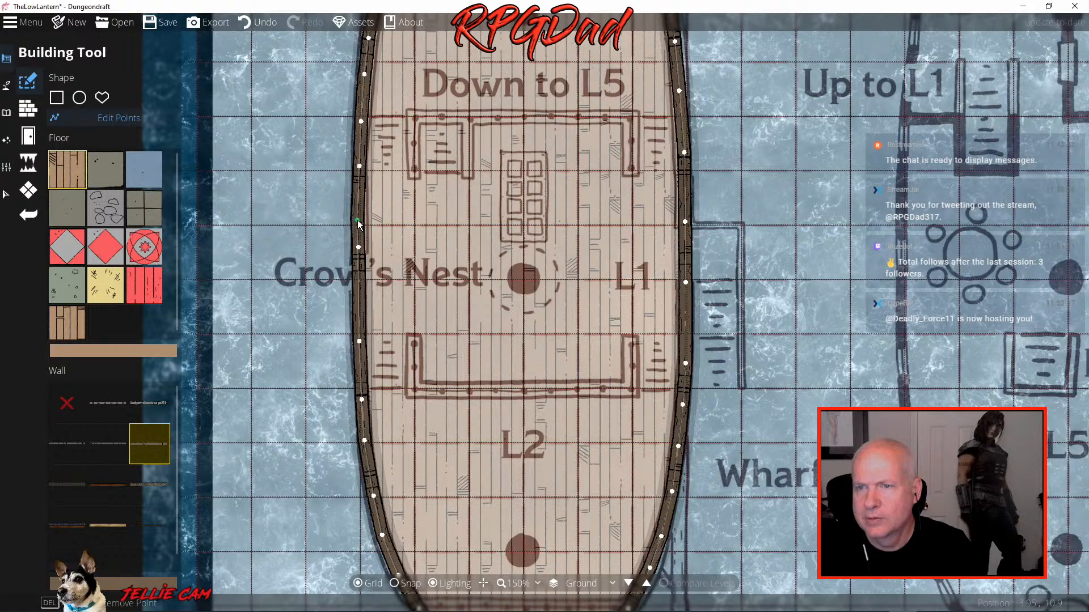
Smooth the hull curve around L2 by adjusting wall points on both sides and adding one on the southwest side
mouse_move(465, 195)
left_mouse_down()
mouse_move(472, 314)
mouse_move(454, 438)
mouse_move(456, 153)
left_mouse_up()
mouse_move(455, 322)
left_mouse_down()
mouse_move(464, 157)
mouse_move(464, 179)
left_mouse_up()
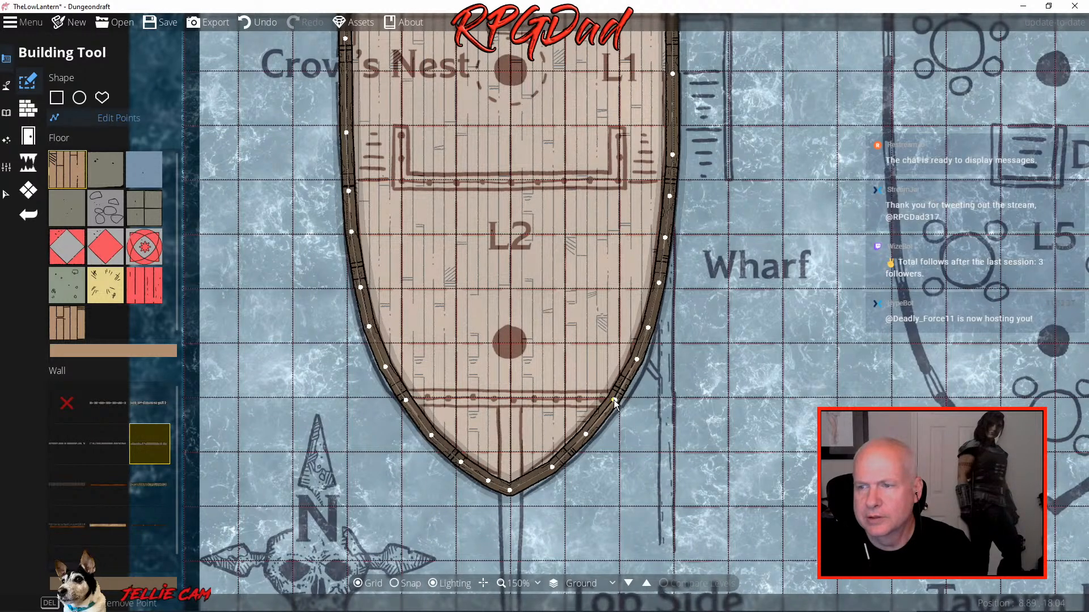
left_click_drag(638, 358, 636, 356)
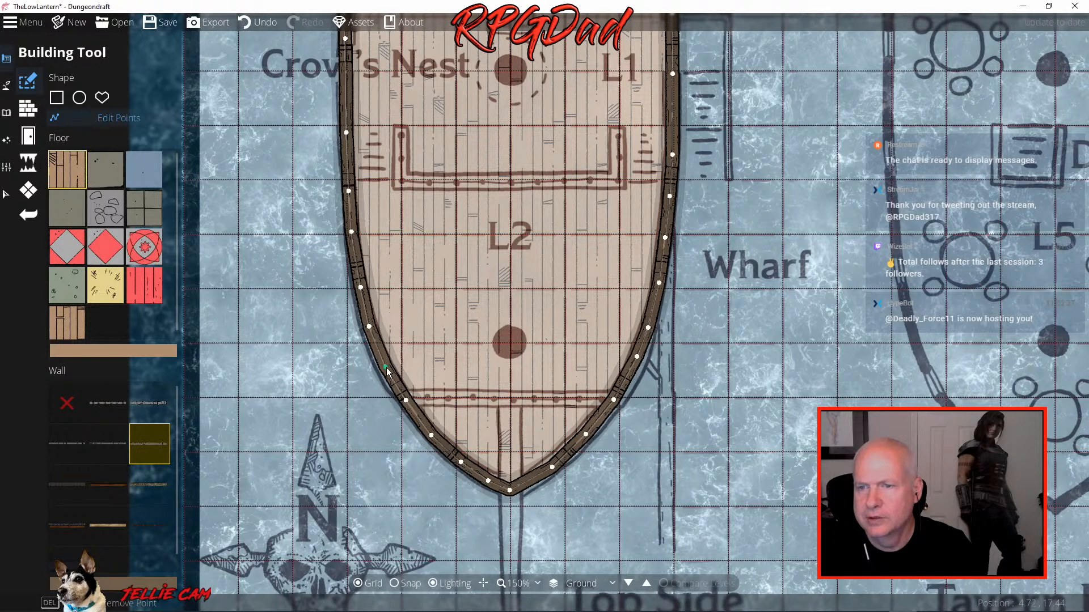
left_click_drag(386, 369, 378, 348)
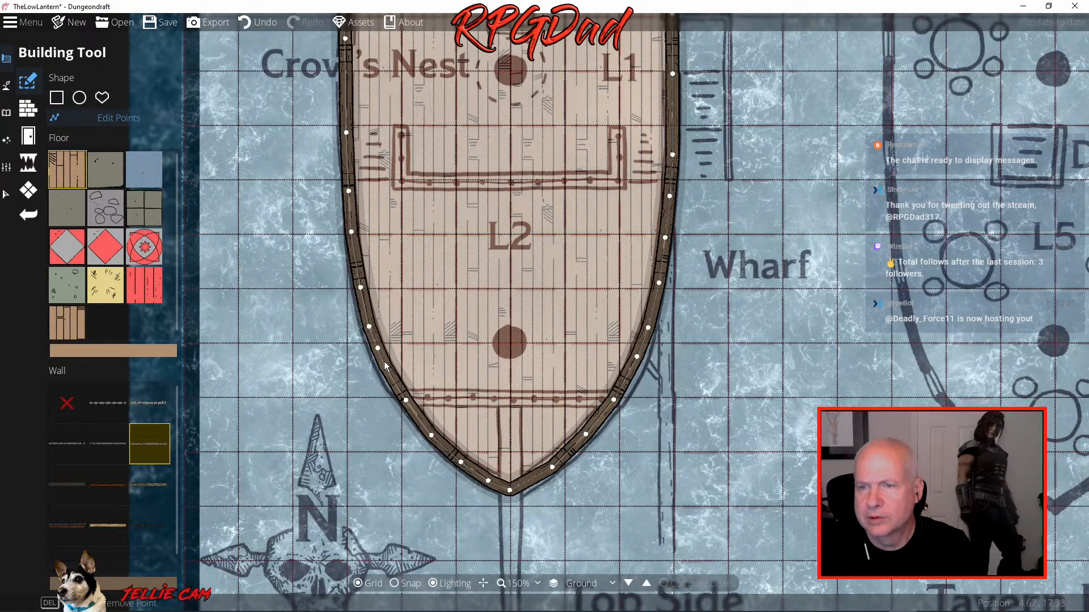
left_click(385, 365)
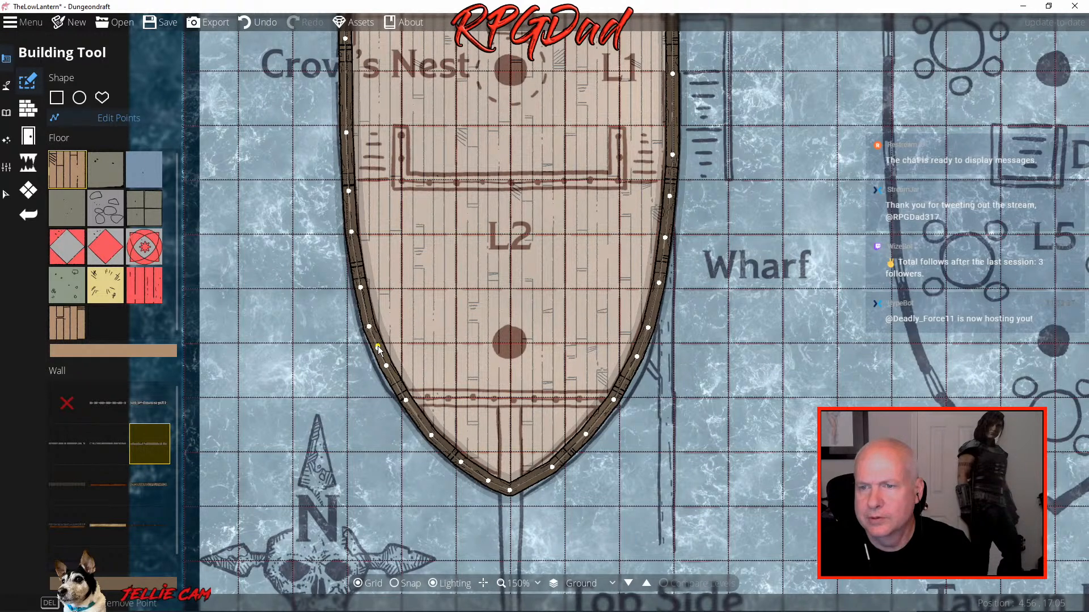
left_click_drag(378, 347, 375, 347)
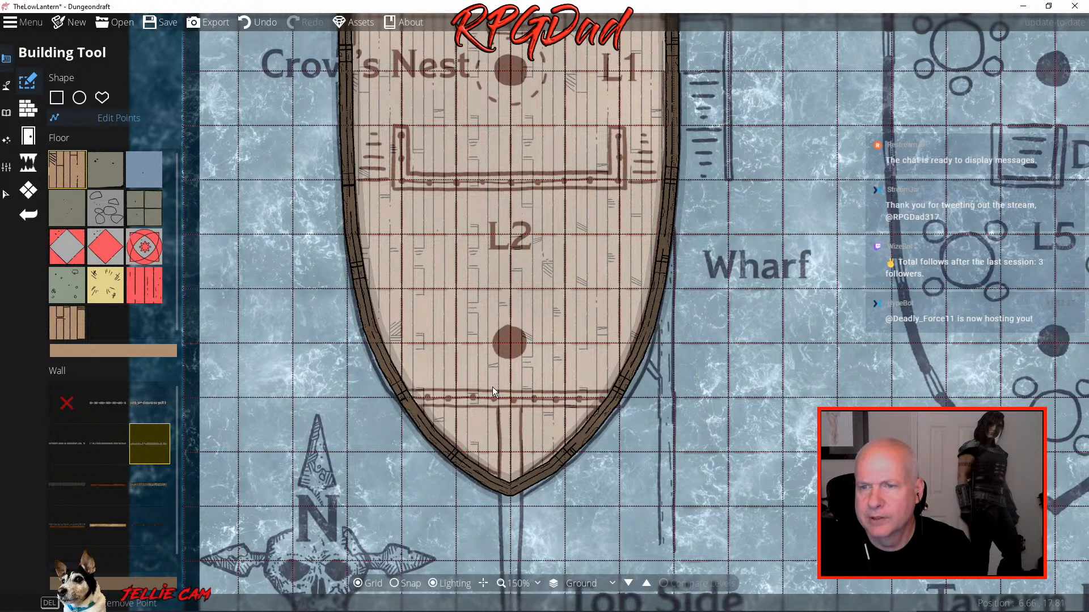
mouse_move(369, 329)
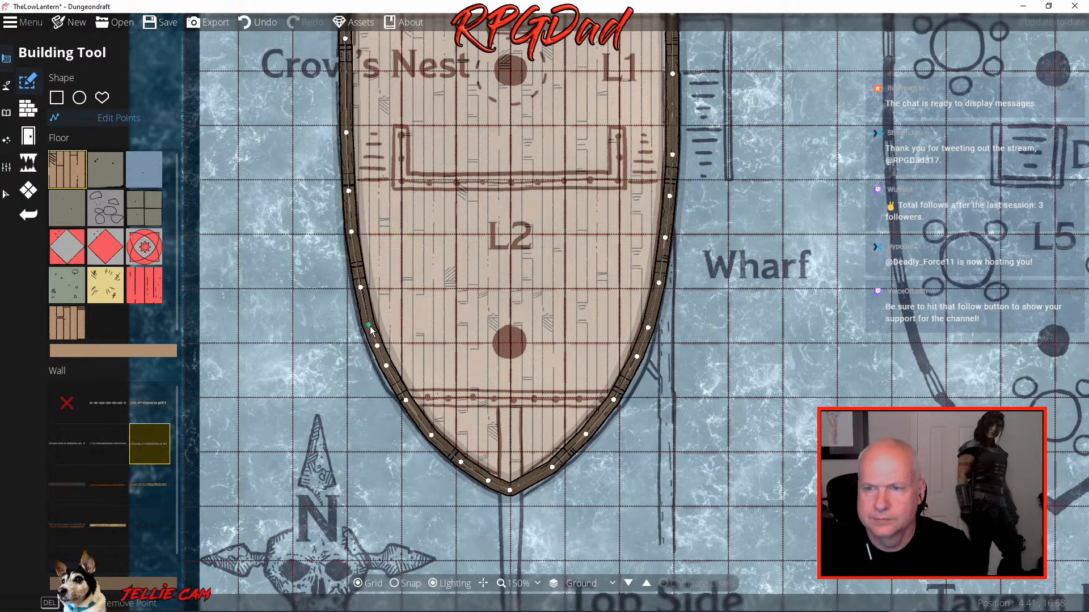
left_click(369, 326)
left_click_drag(368, 327, 369, 326)
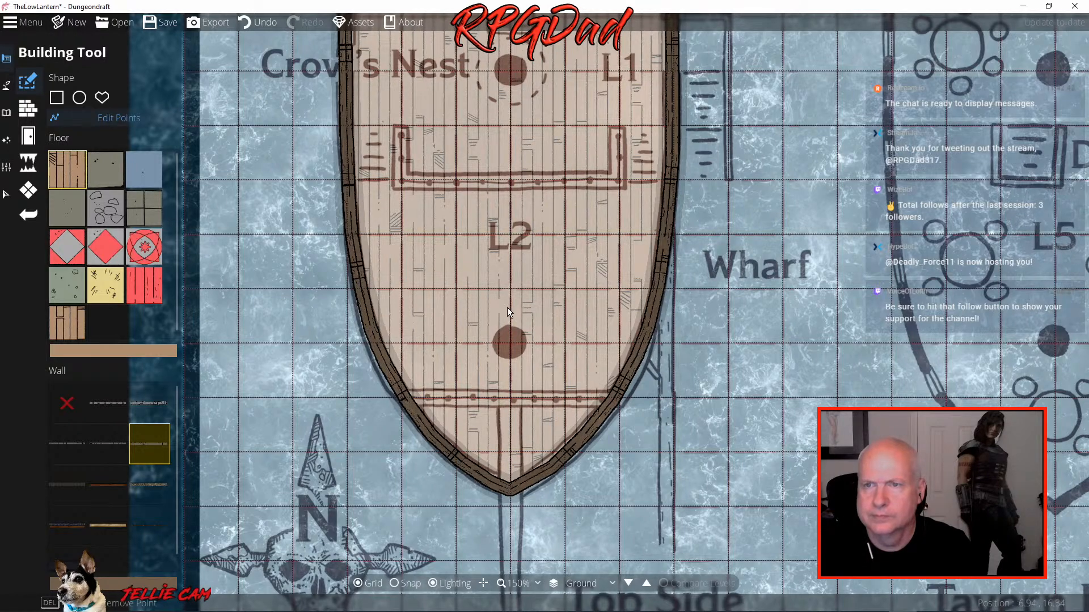
left_click_drag(507, 308, 504, 430)
left_click_drag(518, 143, 457, 225)
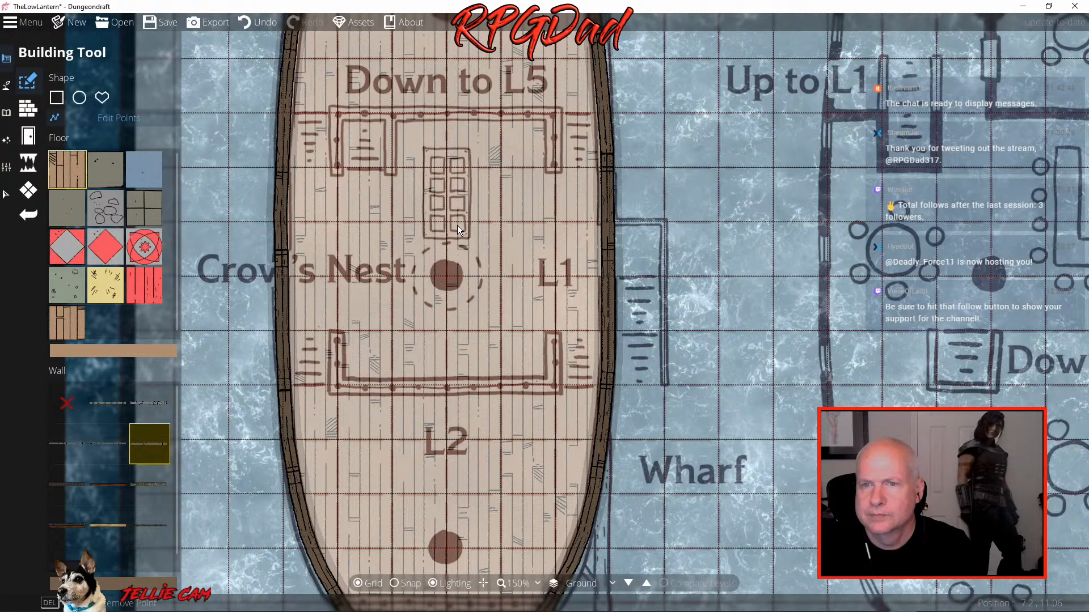
mouse_move(282, 221)
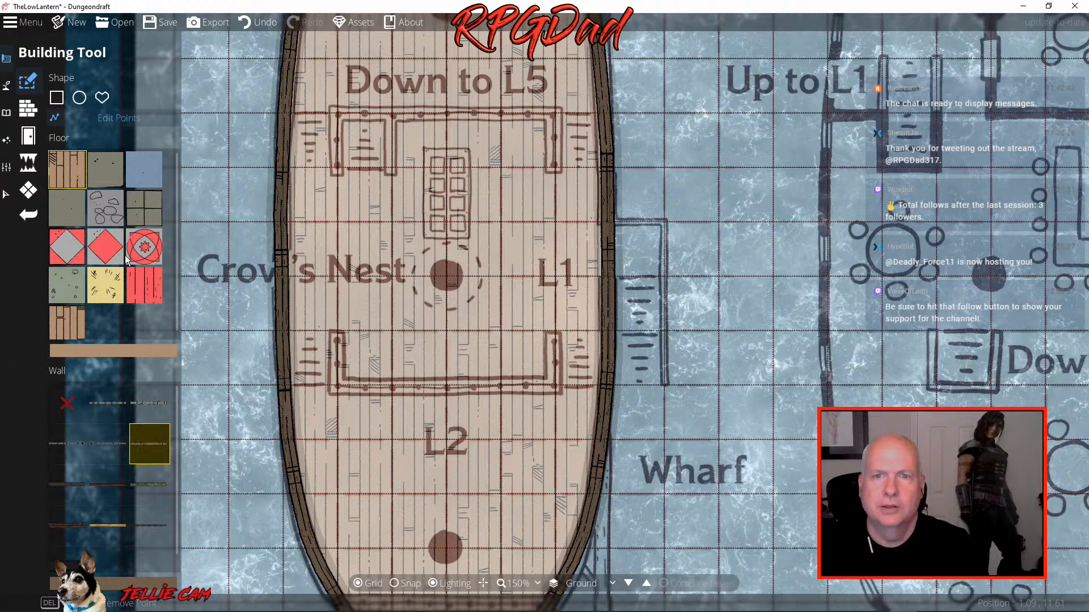
Draw a dark rope-railing wall, sorted Over, along the wharf stairs' east side and across their north end to the hull
left_click(29, 108)
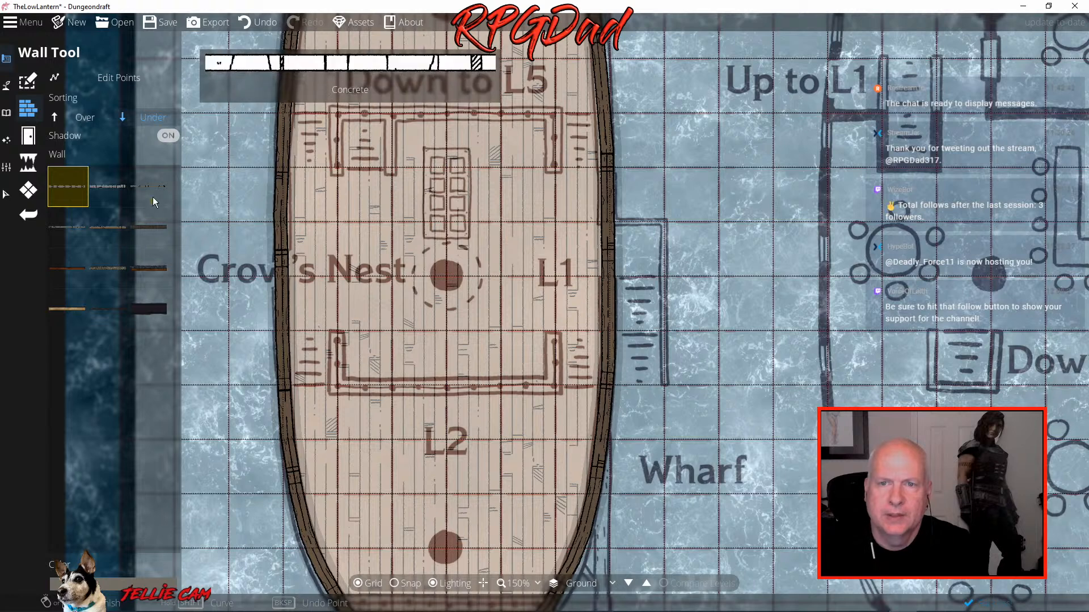
left_click(105, 308)
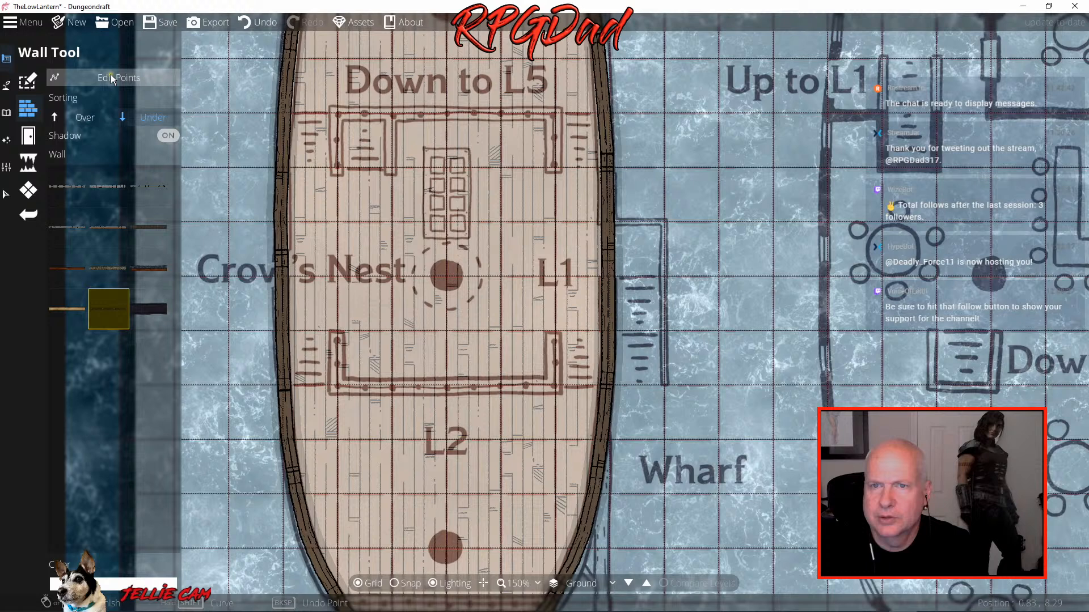
left_click(73, 114)
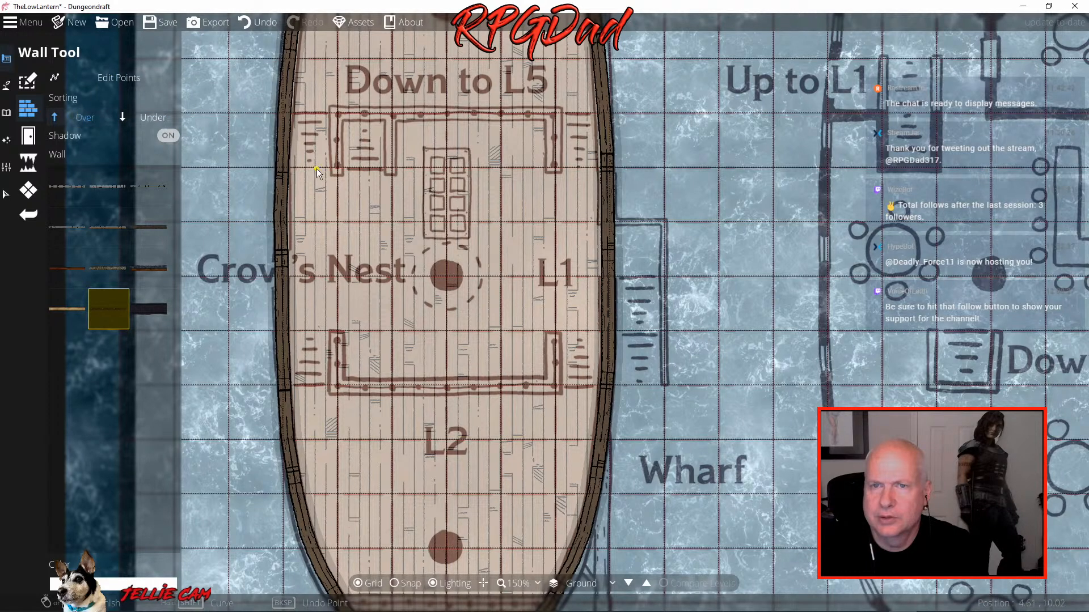
left_click(666, 386)
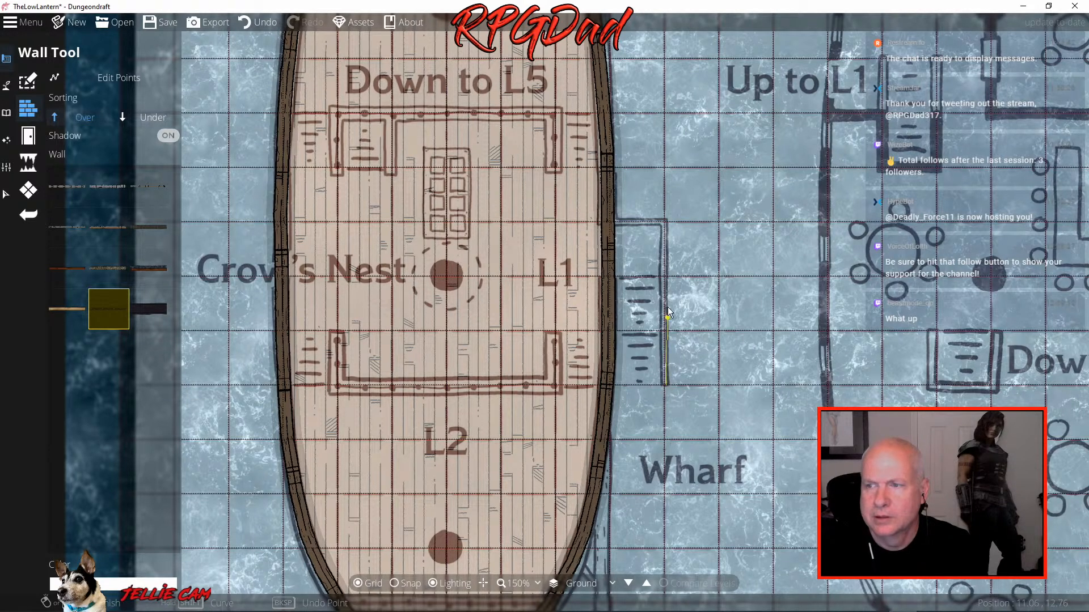
left_click(663, 222)
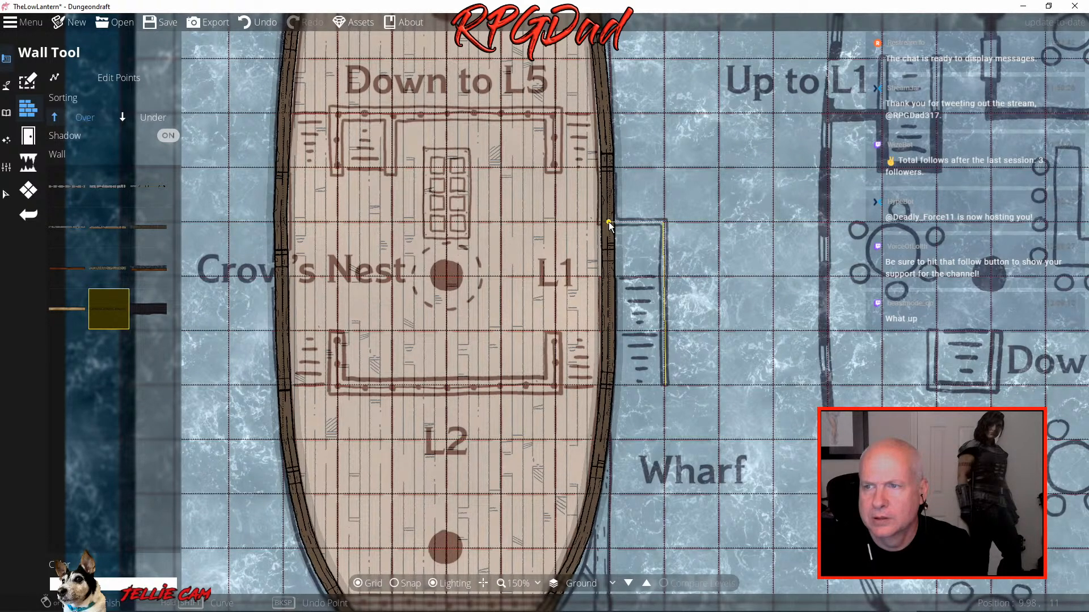
right_click(608, 223)
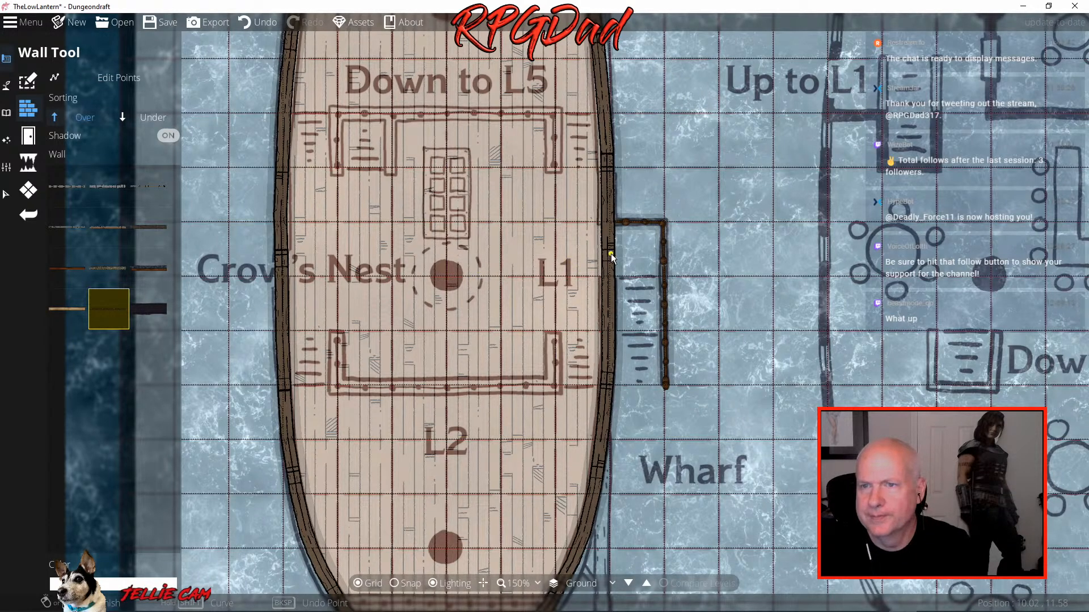
Try to draw short wall pieces along the hull's east side beside L1, switching the sorting to Under, and undo the last one
left_click(607, 223)
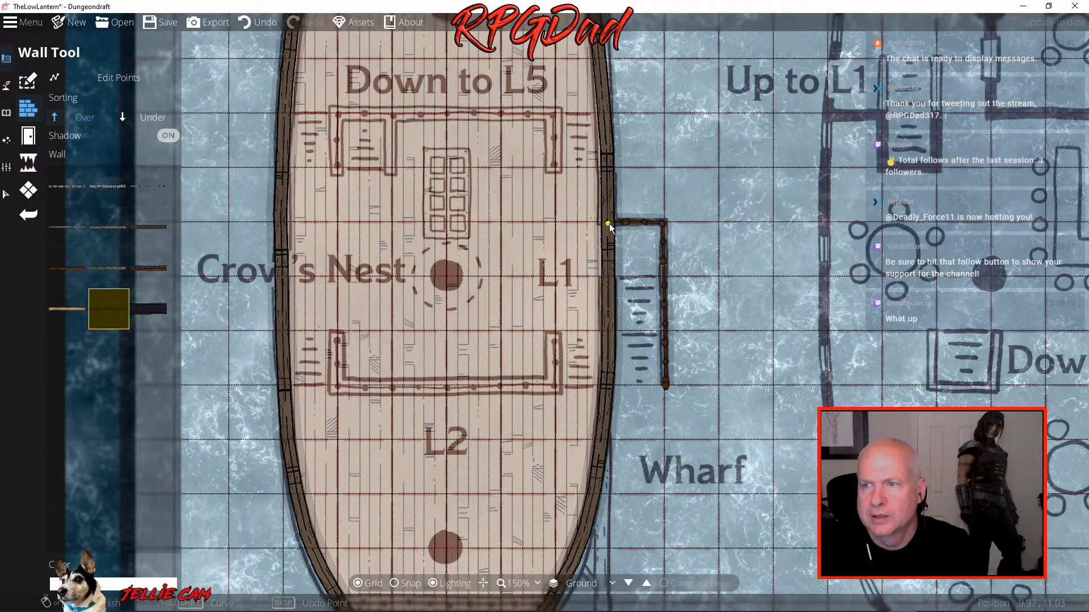
right_click(607, 134)
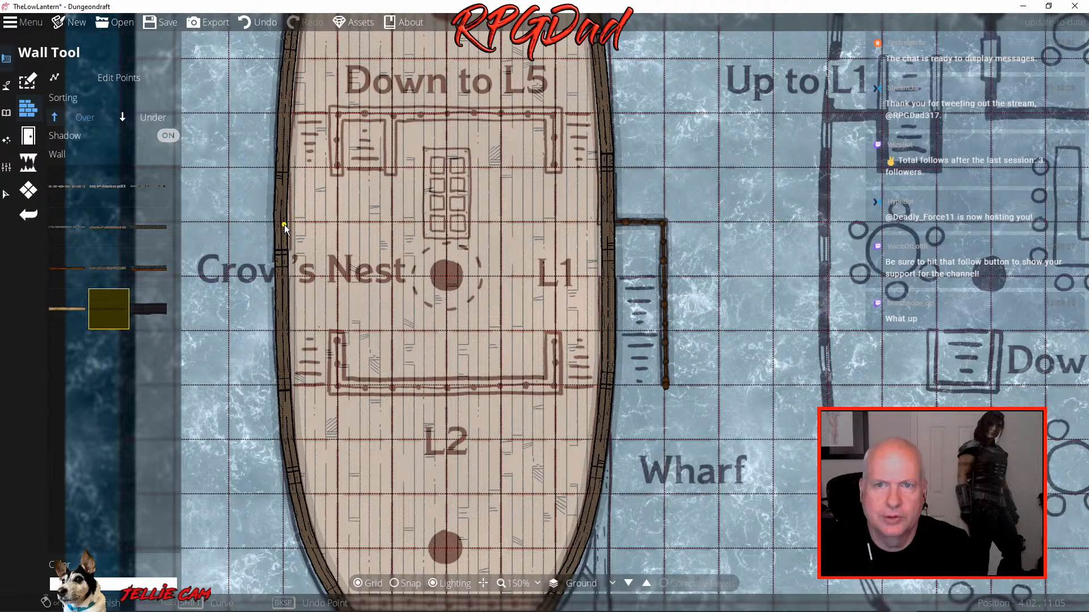
left_click(142, 117)
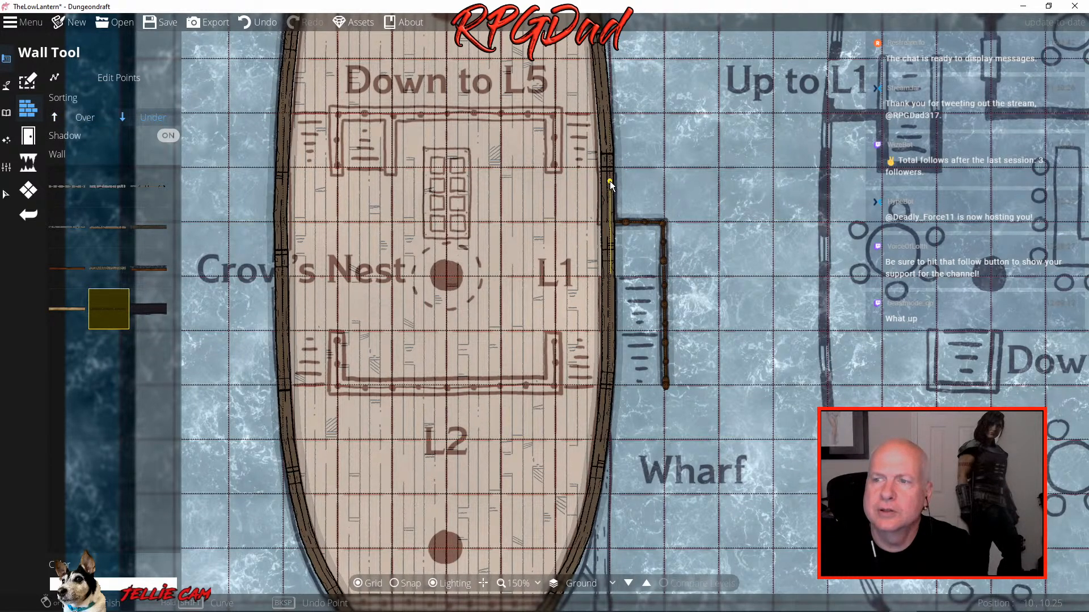
key("ctrl+z")
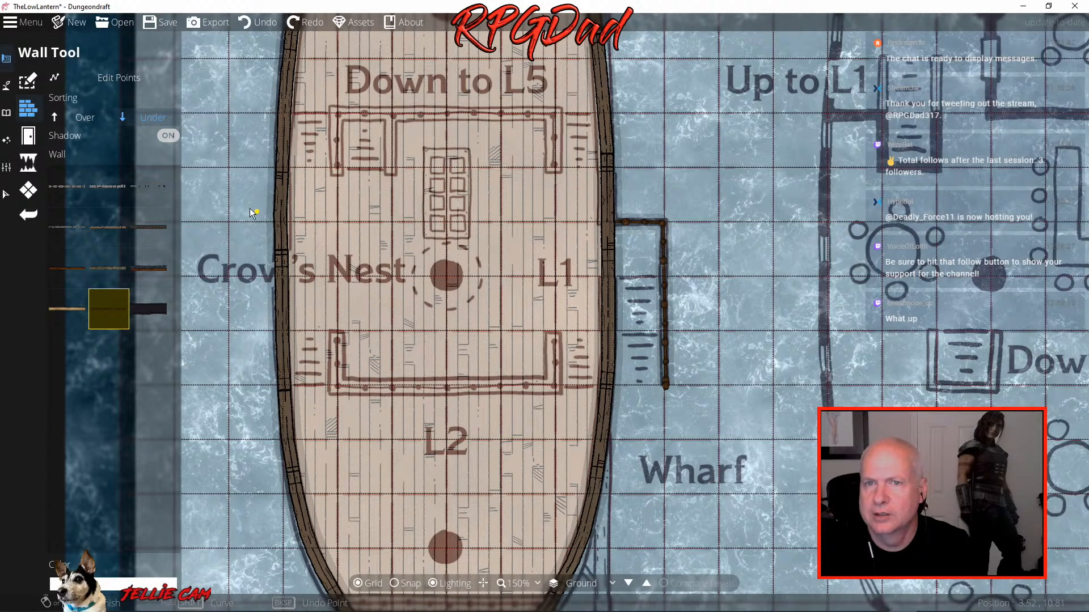
Examine the finished LowLantern.png deck map in IrfanView, flip through the following images, and close the viewer
scroll(482, 291, "down", 3)
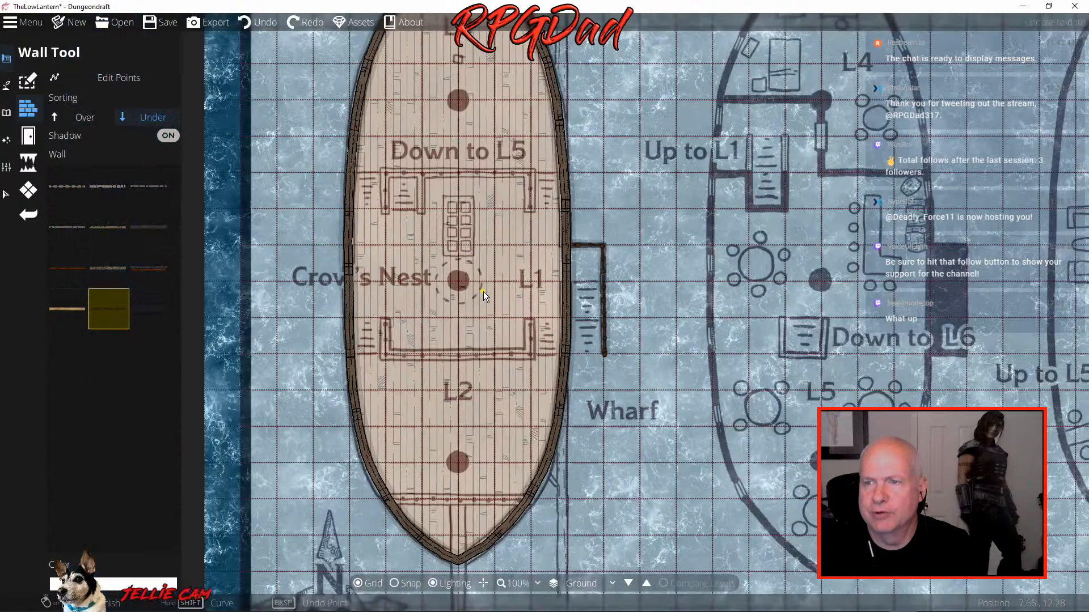
scroll(482, 290, "up", 1)
left_click_drag(480, 329, 483, 284)
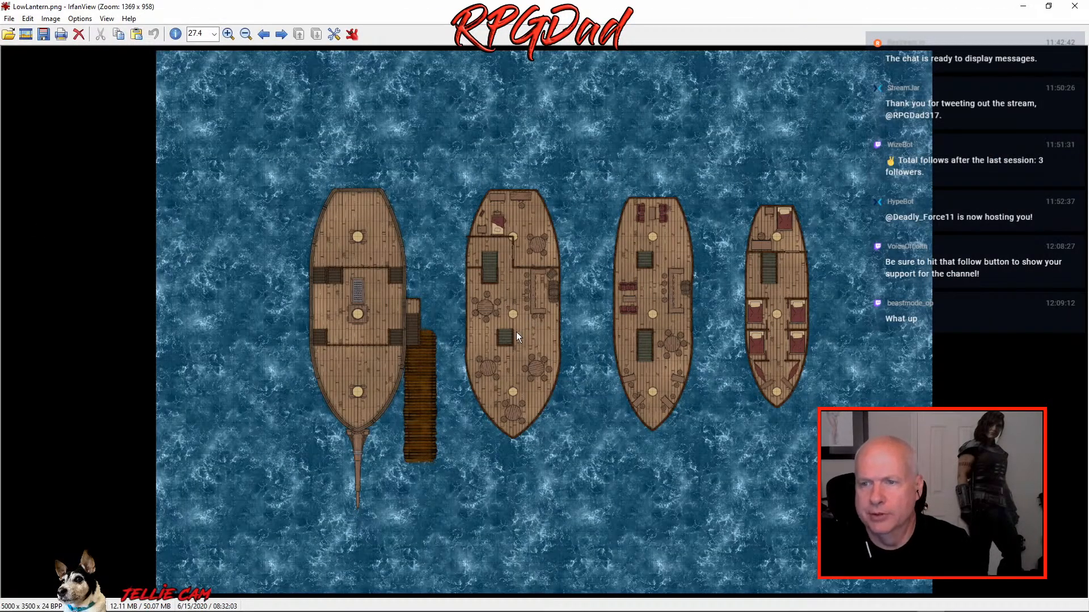
scroll(466, 318, "up", 2)
scroll(539, 318, "up", 5)
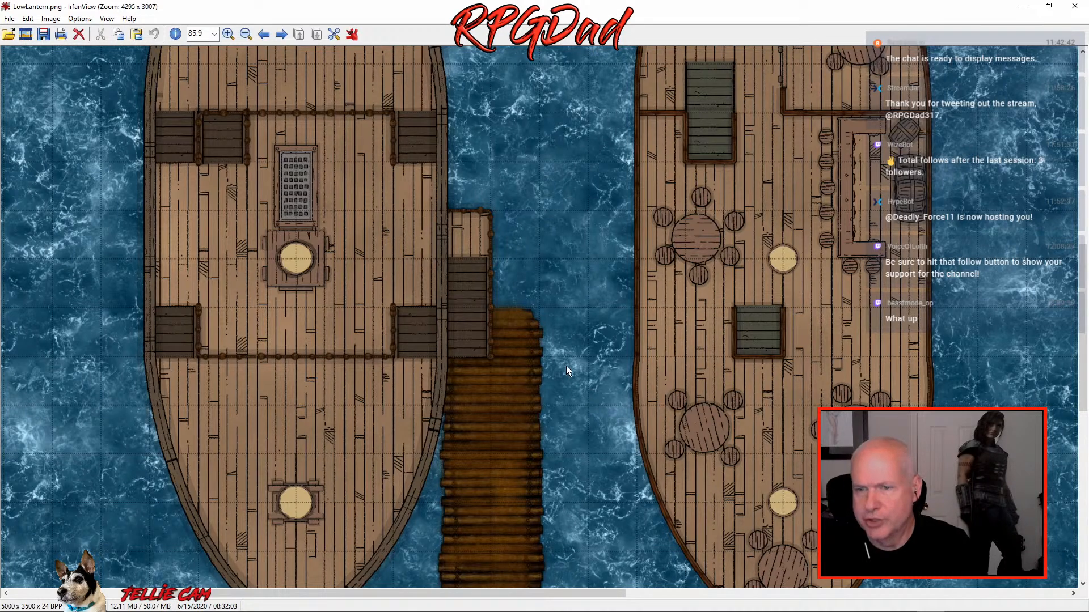
key("Right")
key("Right")
key("Right")
key("Right")
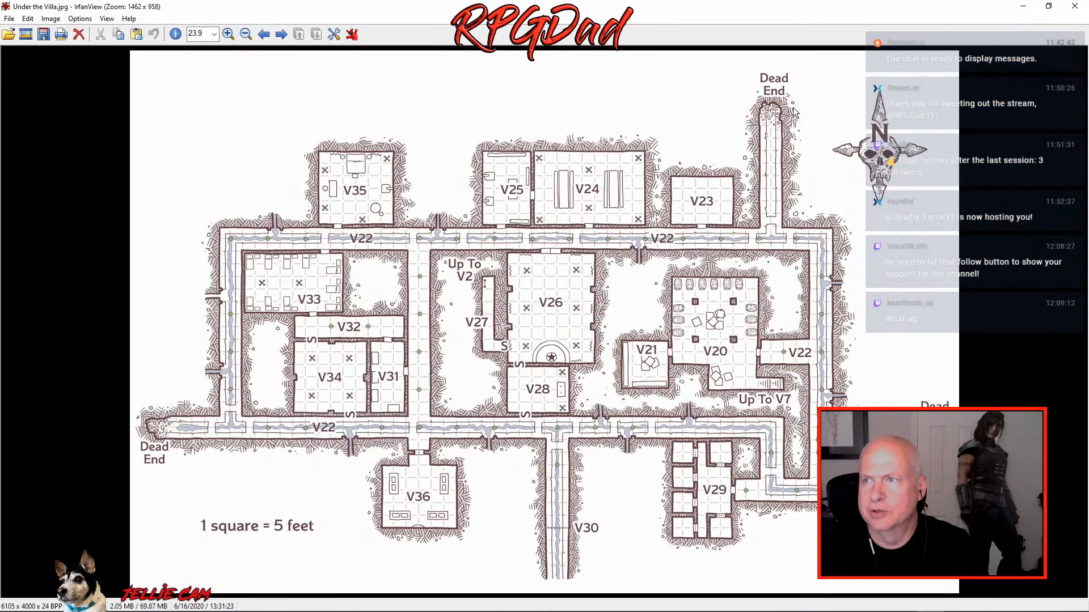
left_click(1074, 6)
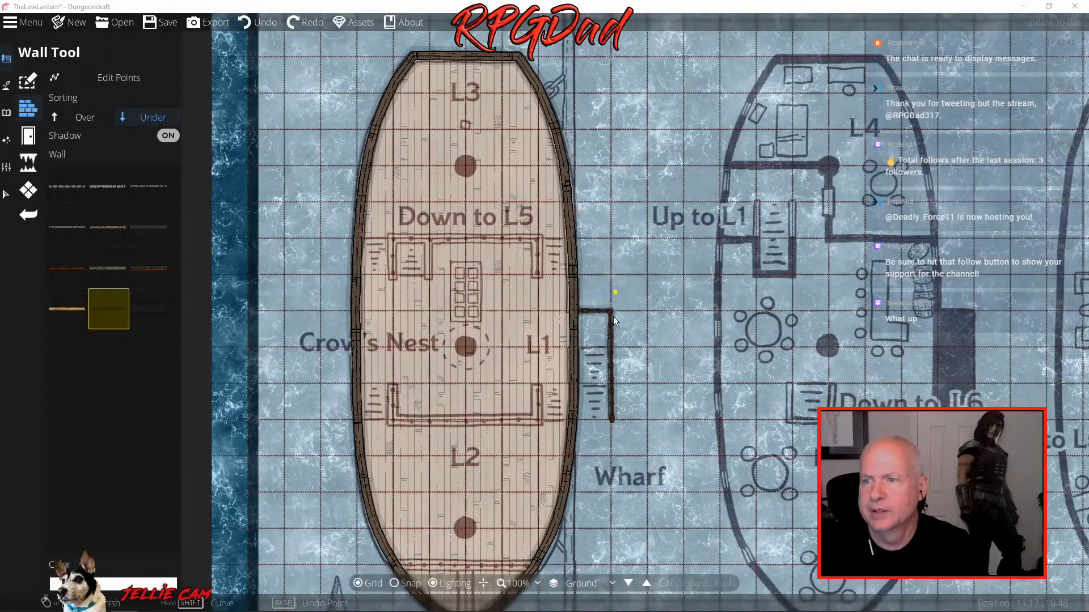
Reopen LowLantern.png in IrfanView, examine the top deck's stairs and the hull beside the wharf gangway up close, and close the viewer
scroll(597, 389, "up", 4)
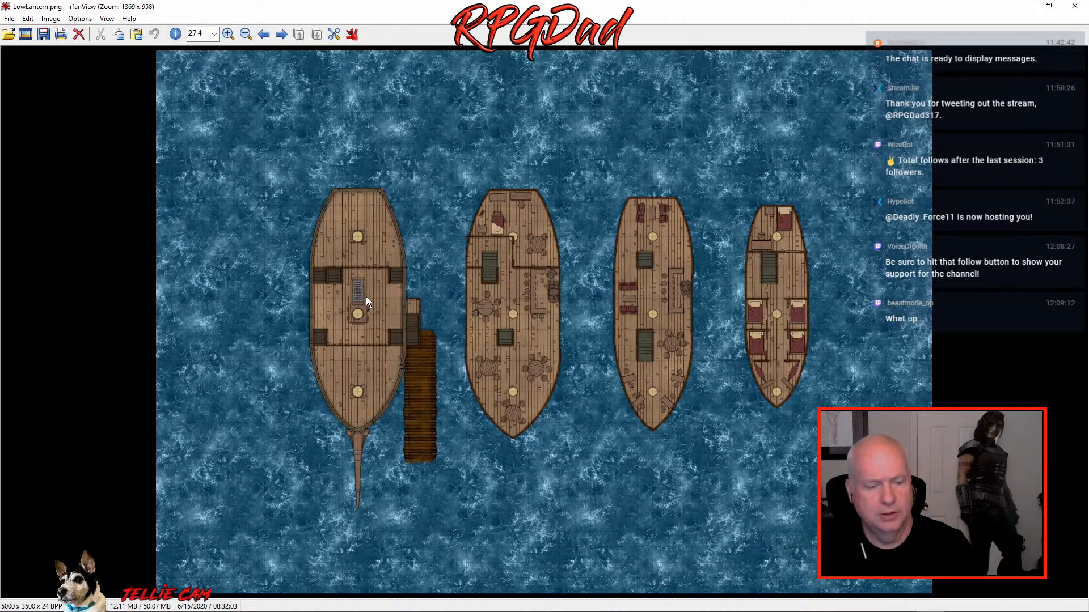
left_click(227, 34)
left_click(228, 34)
left_click(228, 34)
left_click(227, 34)
left_click(227, 34)
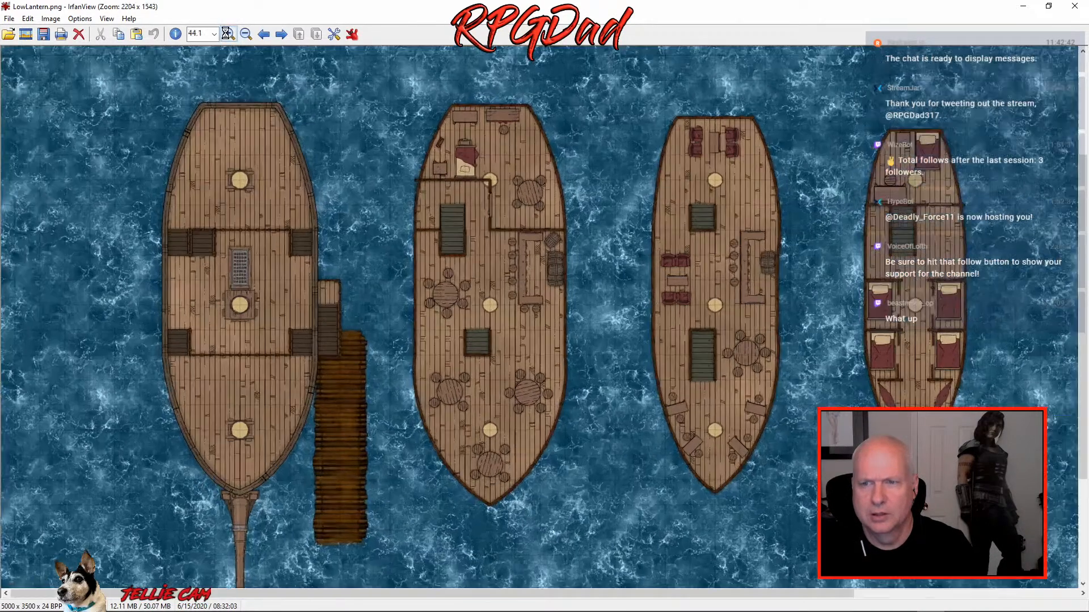
left_click(227, 34)
left_click(227, 34)
left_click(227, 34)
left_click(227, 34)
left_click(227, 34)
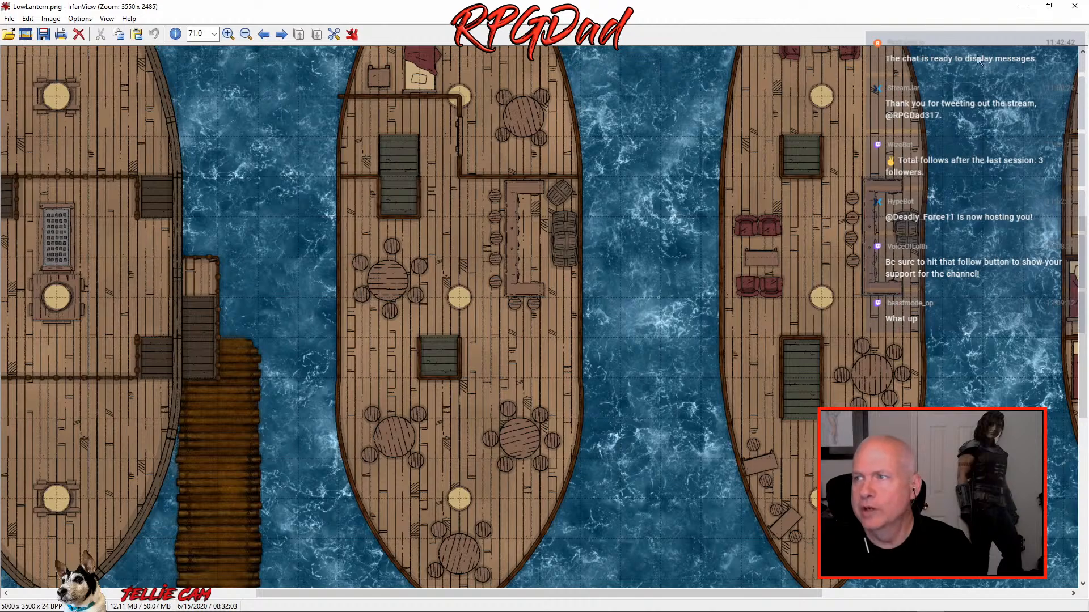
left_click(1075, 7)
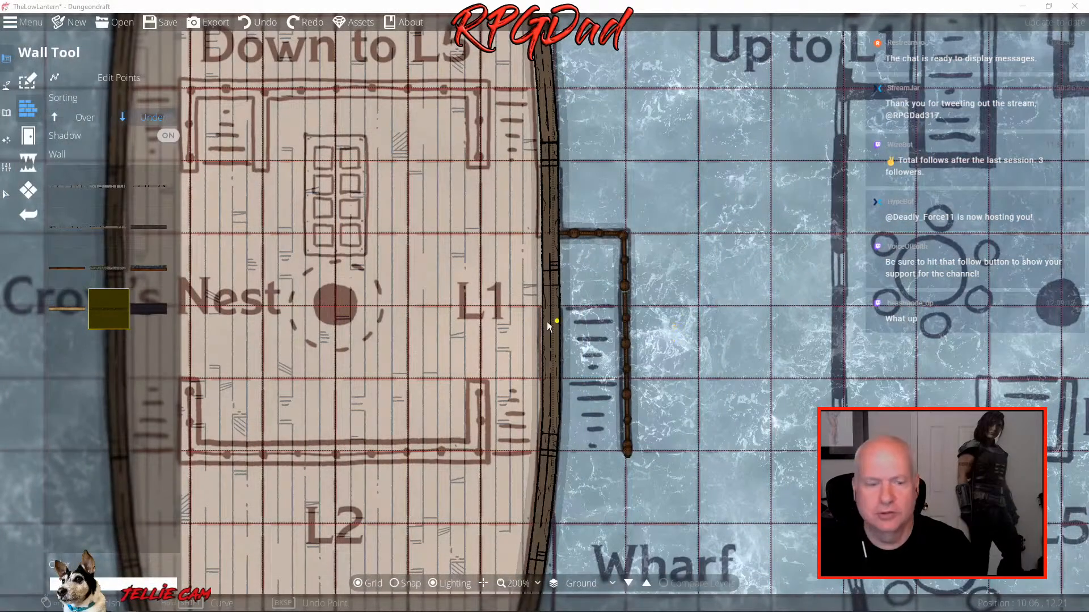
scroll(426, 321, "down", 2)
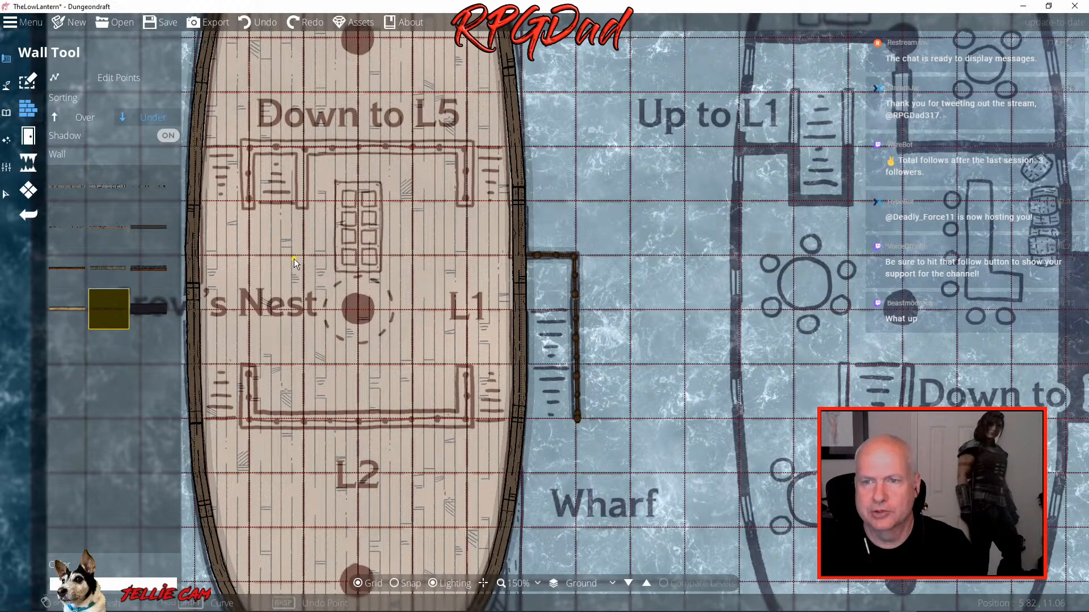
left_click_drag(294, 257, 486, 379)
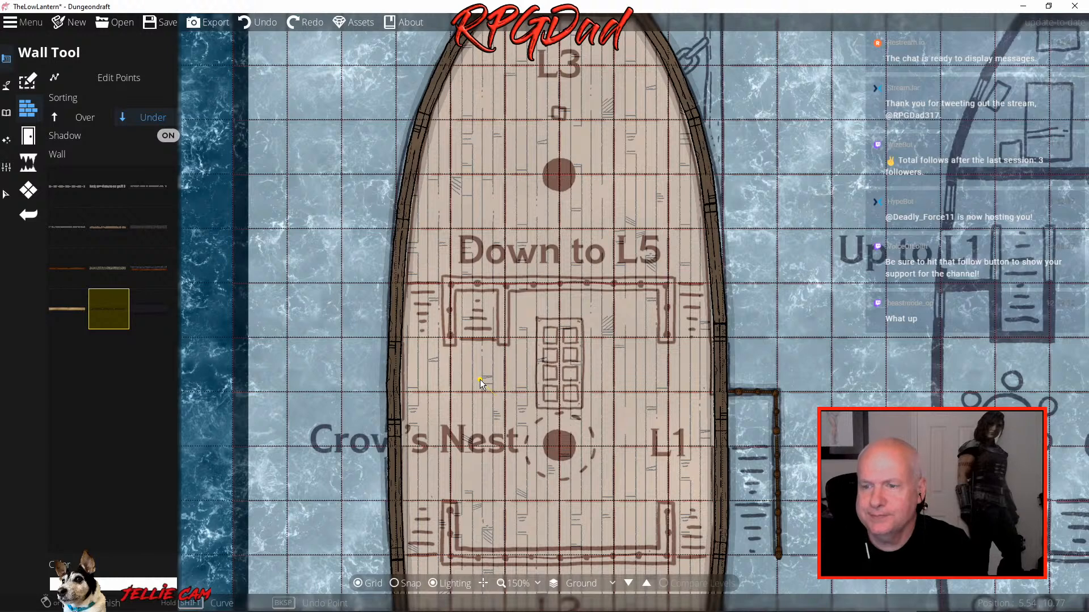
left_click(420, 560)
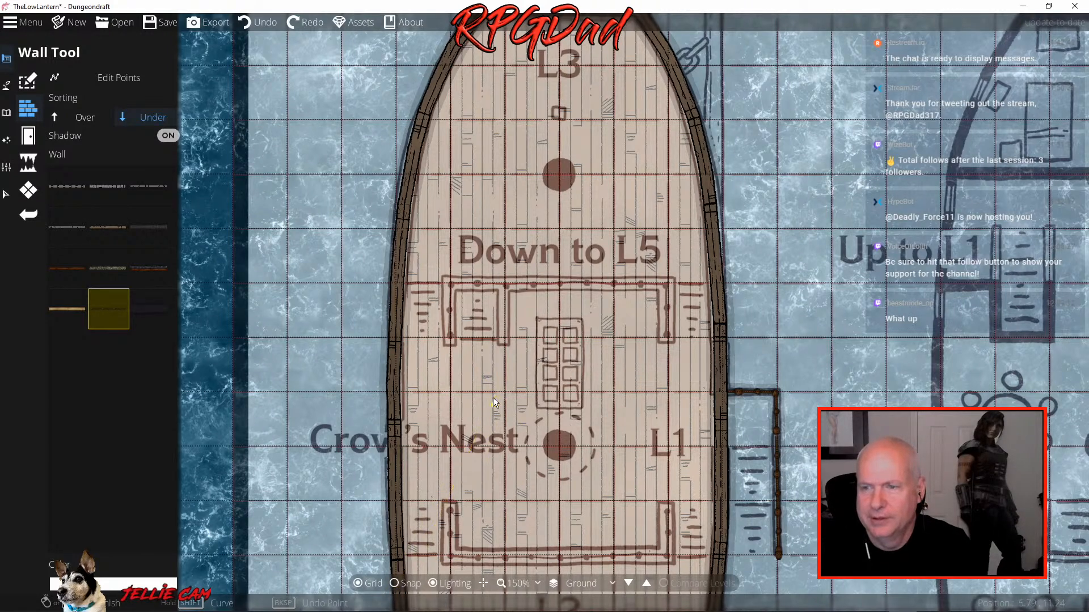
key("Escape")
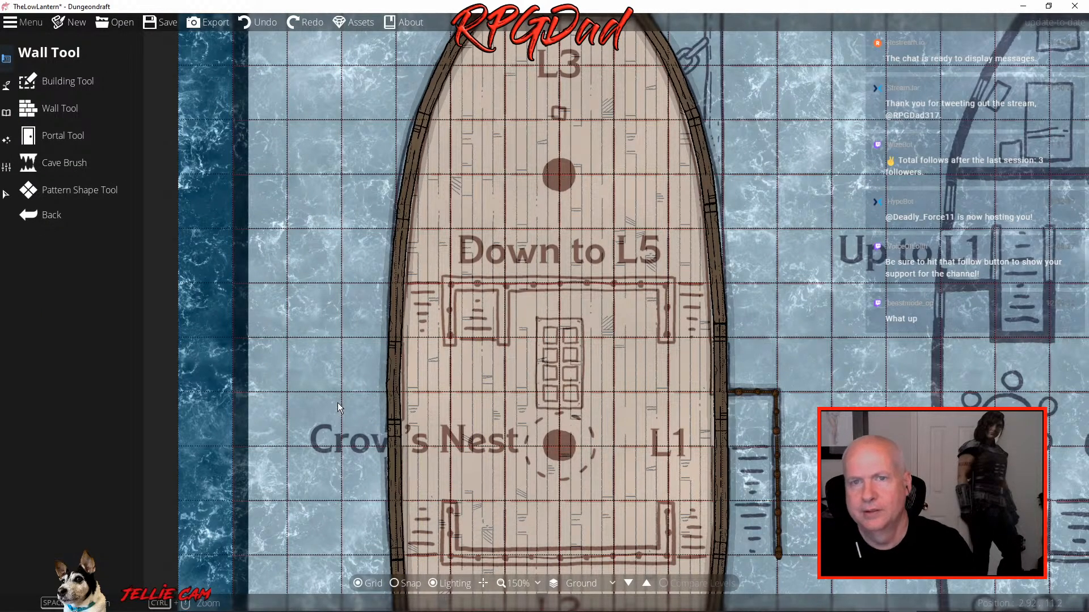
Place the dark wooden Stairs End 03 object at L1's northeast corner and, with snapping turned on, on the traced Down to L5 stairs
left_click(8, 108)
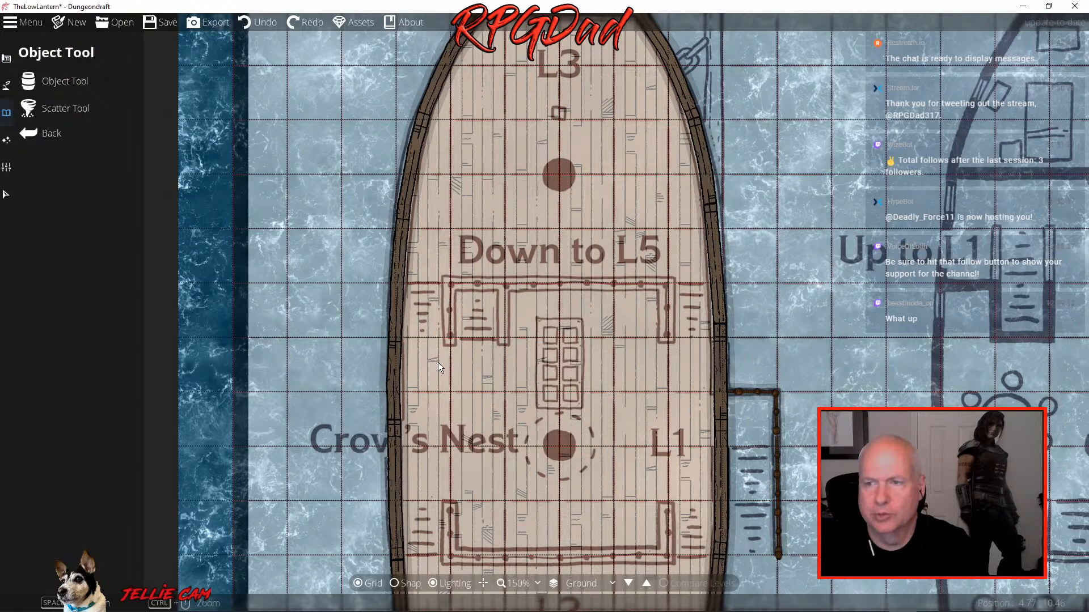
left_click_drag(437, 362, 404, 278)
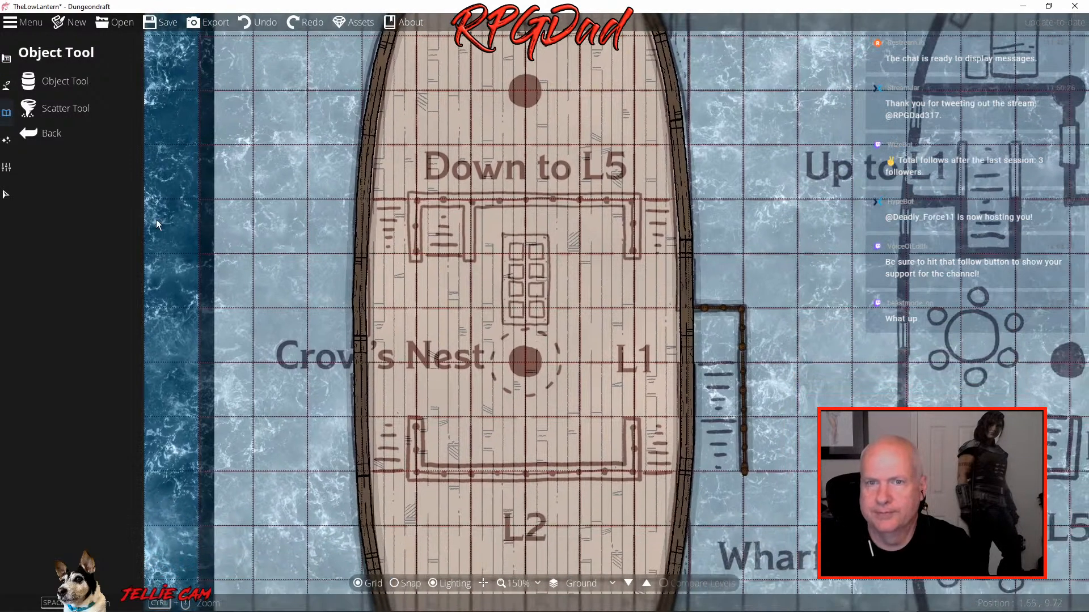
left_click(46, 78)
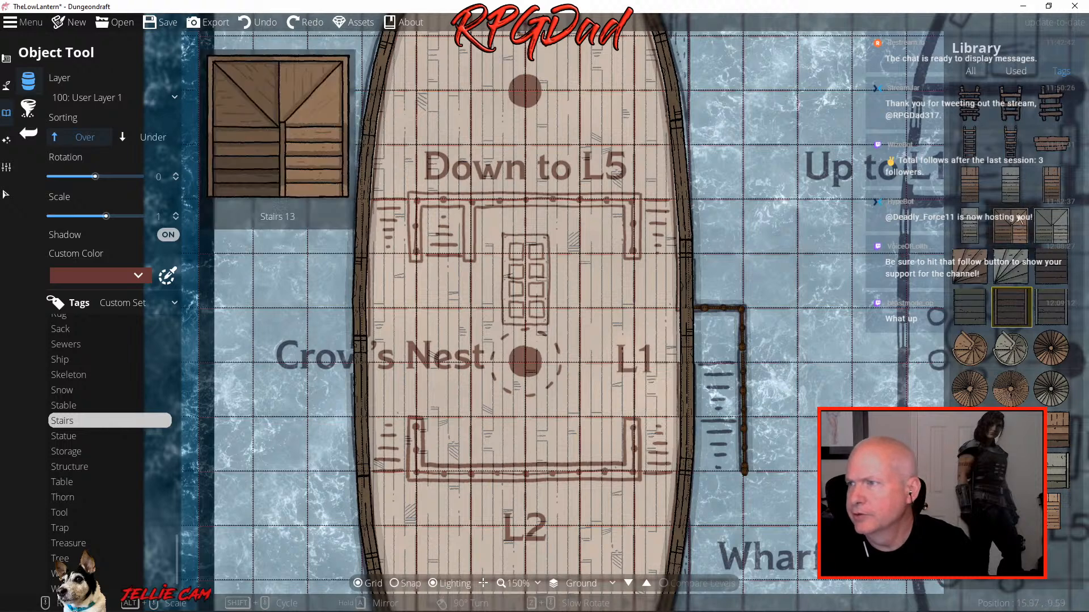
mouse_move(1012, 311)
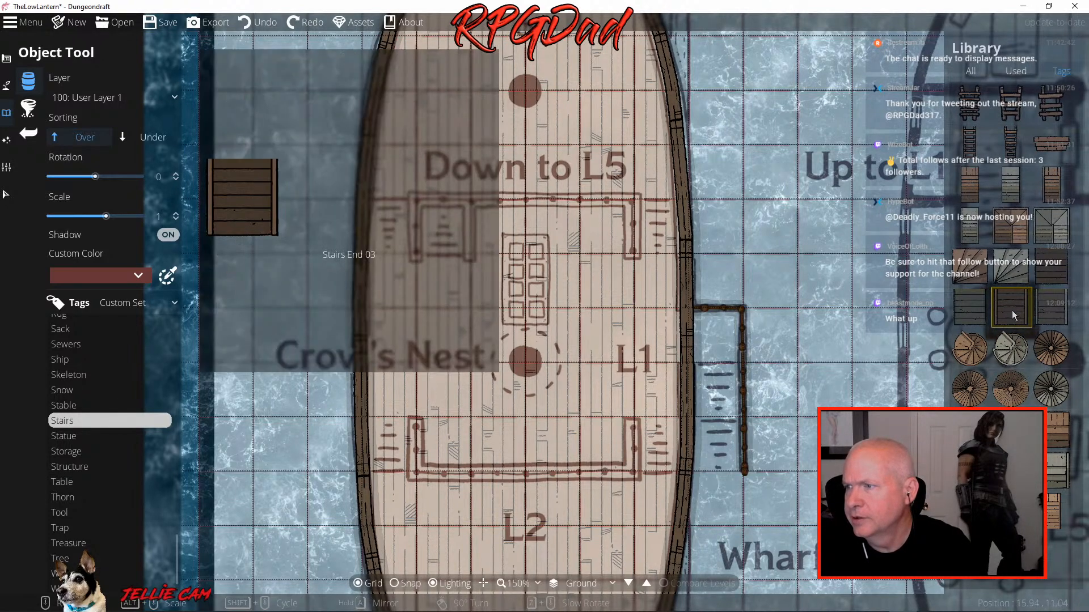
mouse_move(1049, 271)
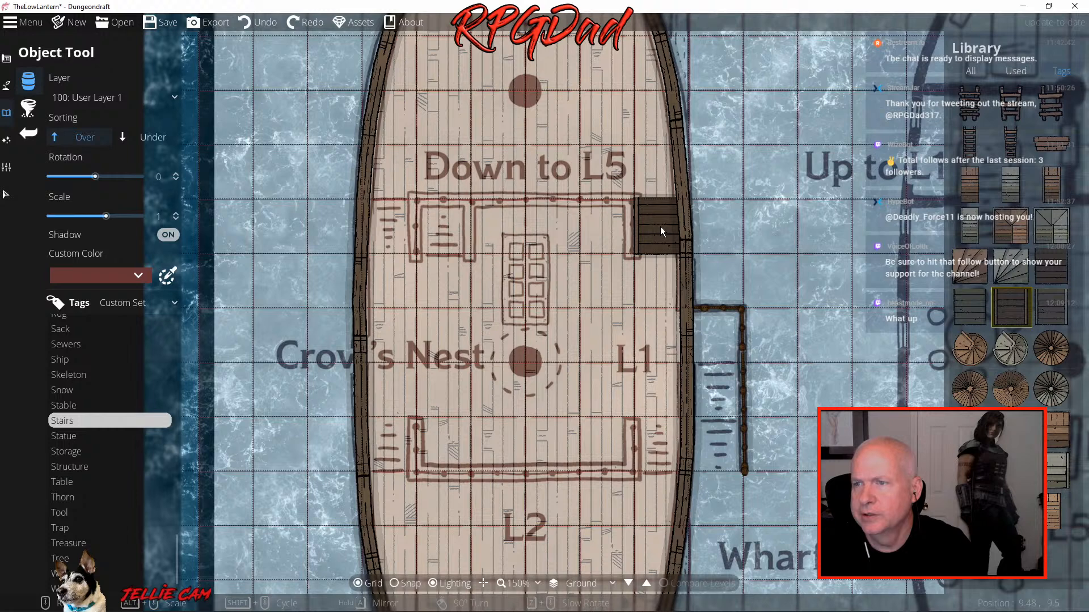
left_click(660, 226)
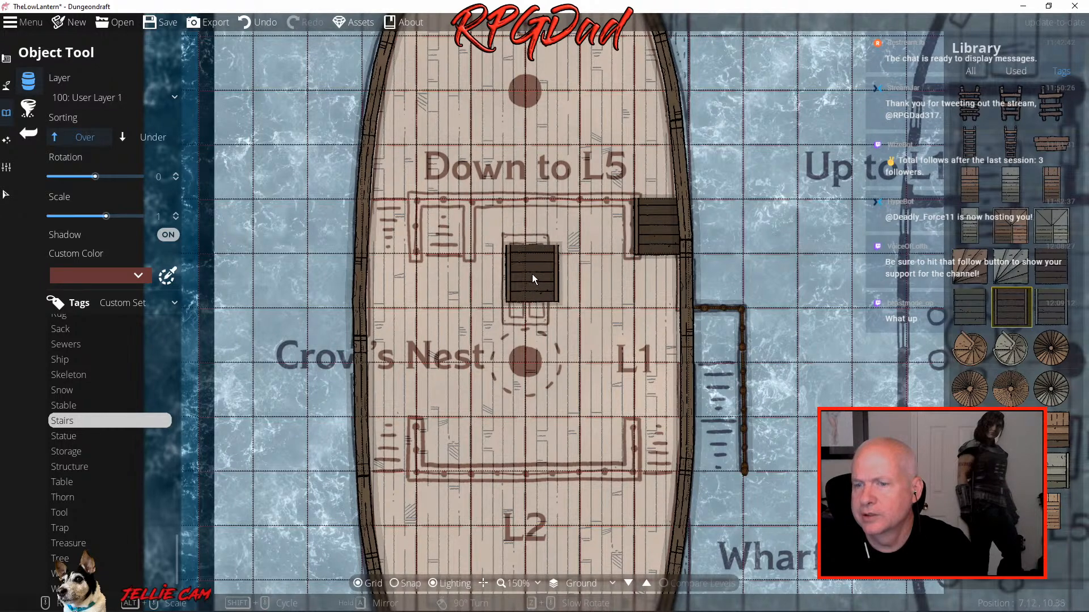
left_click(394, 582)
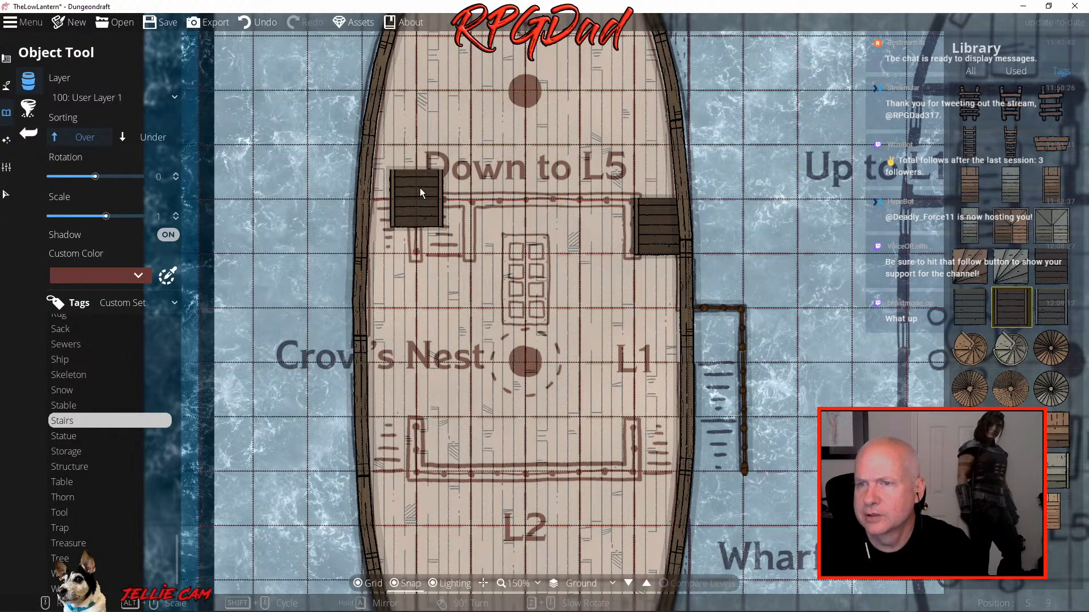
left_click(441, 225)
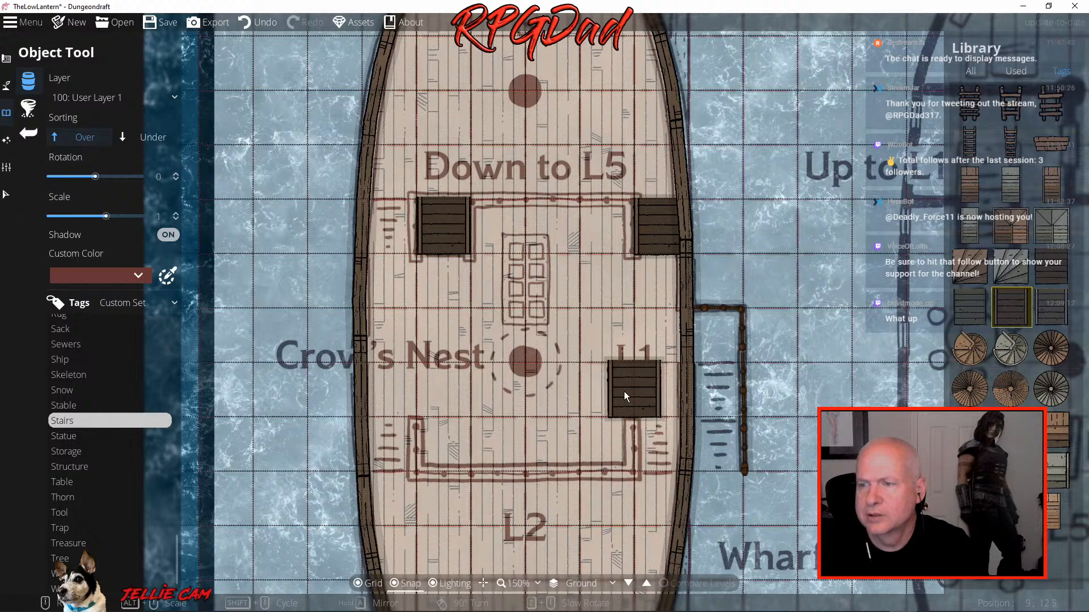
Rotate the stairs object to -180 degrees and place copies on the traced stairs at L1's southeast and southwest corners
scroll(624, 391, "down", 12)
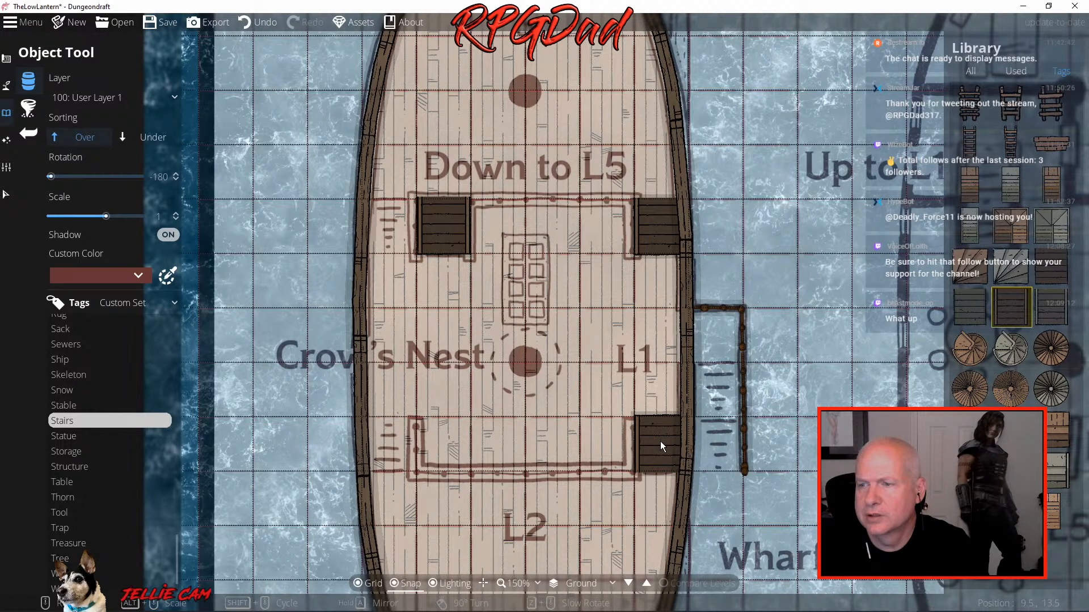
left_click(660, 441)
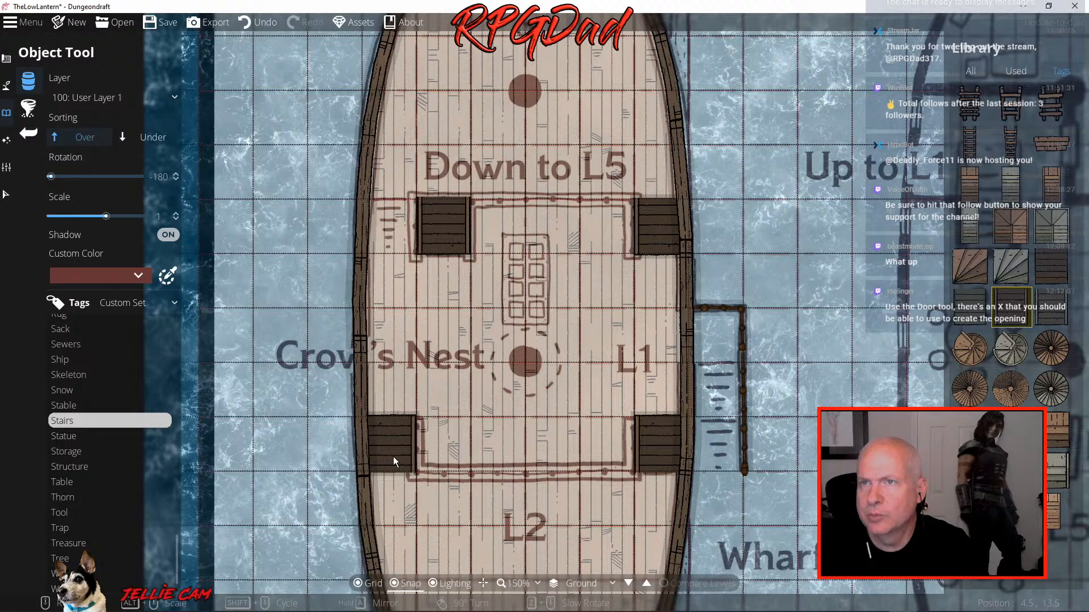
left_click(393, 457)
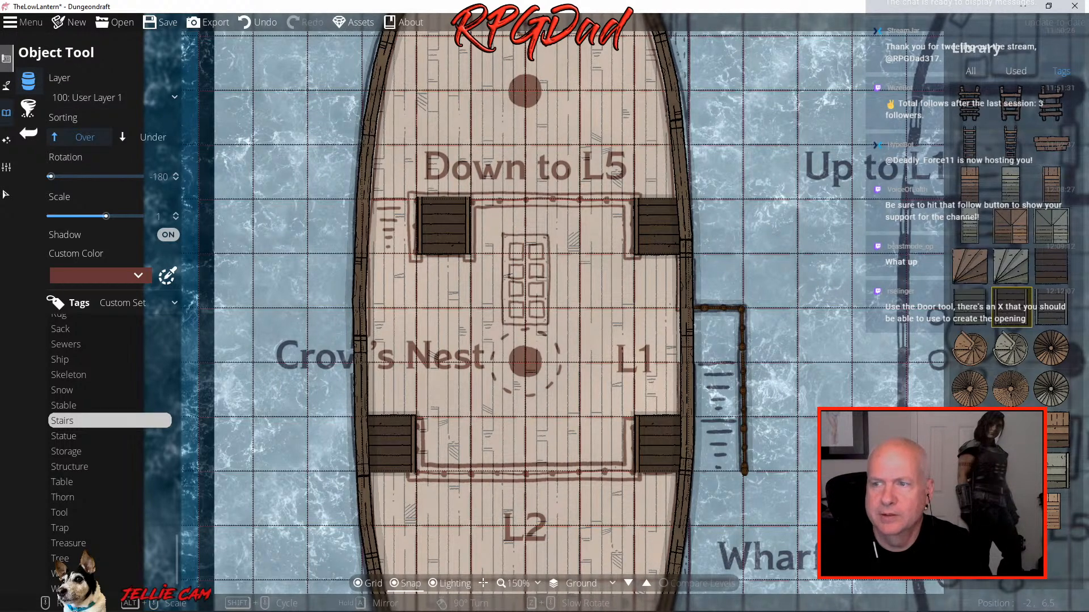
left_click(7, 59)
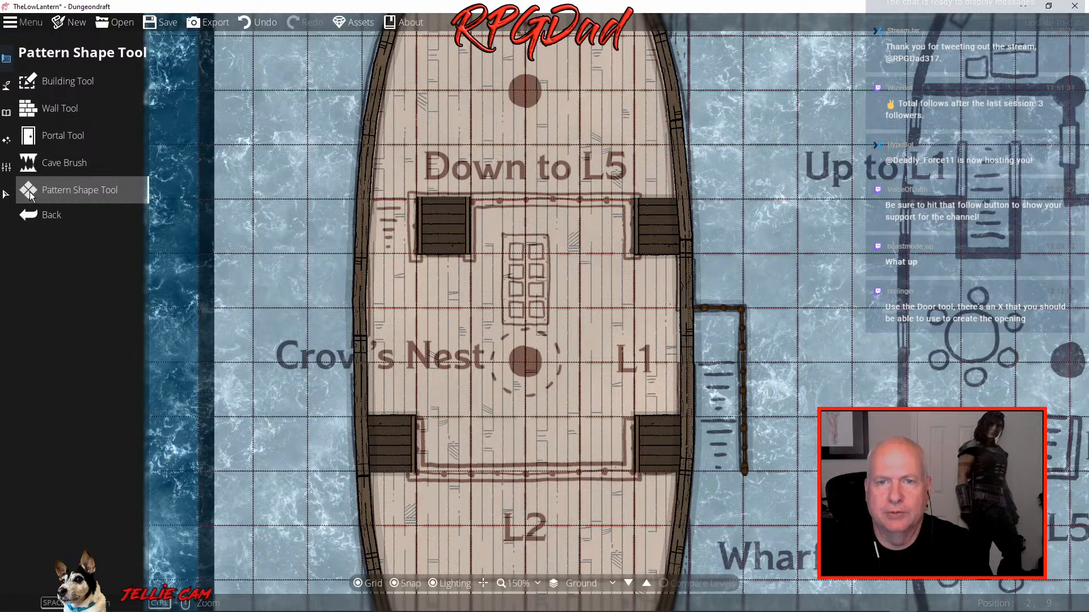
Place a Threshold 01 portal in the ship's east hull wall beside L1 to open it onto the wharf gangway
left_click(42, 135)
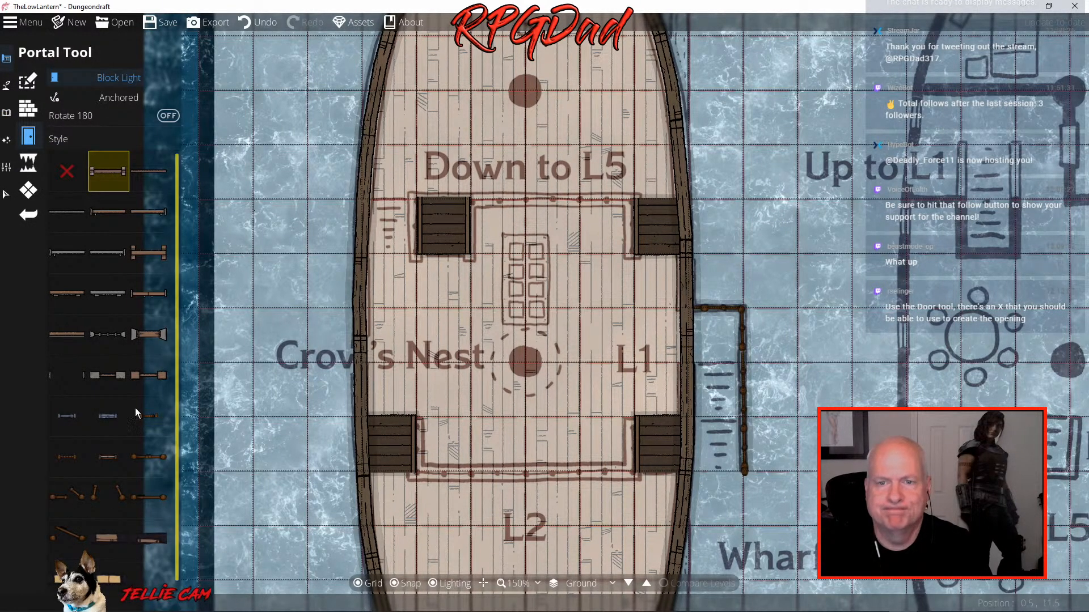
left_click(70, 373)
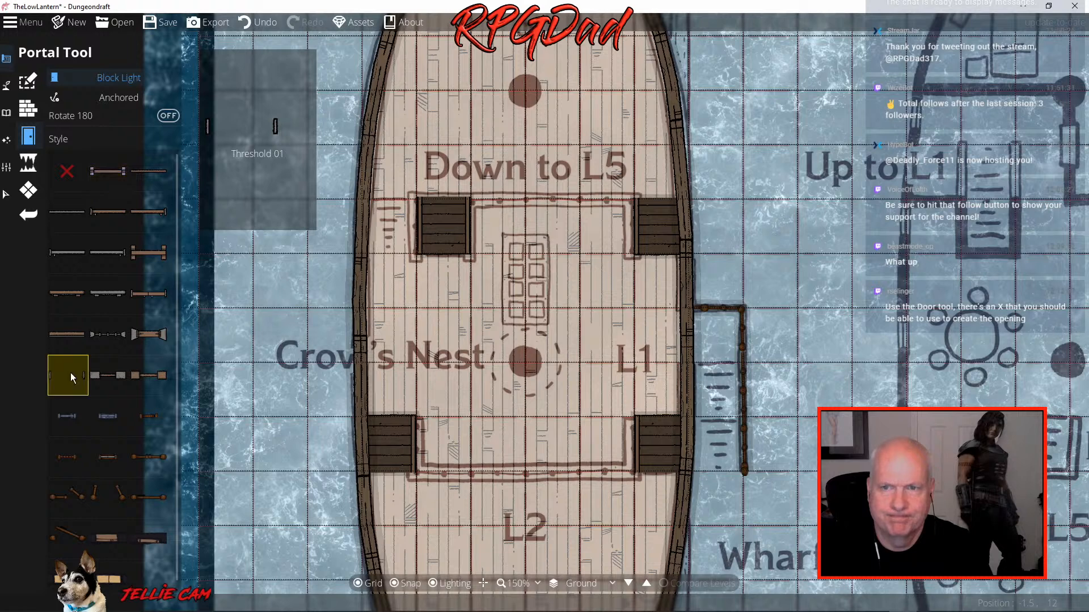
left_click(687, 331)
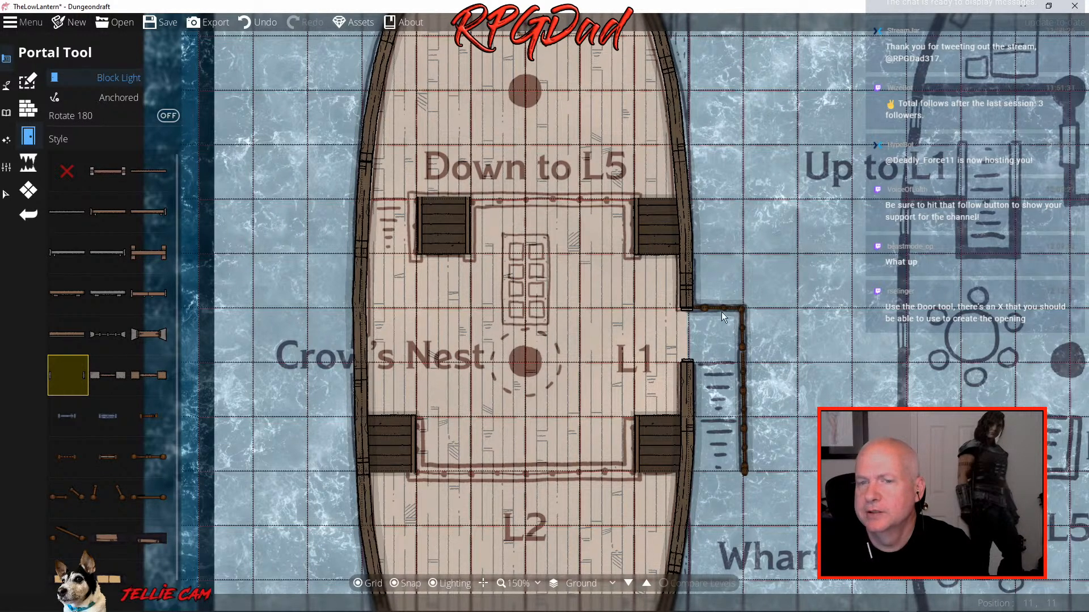
Switch to the Photos viewer, examine the UnderTheVilla.jpg map up close, and close the viewer
left_click(5, 113)
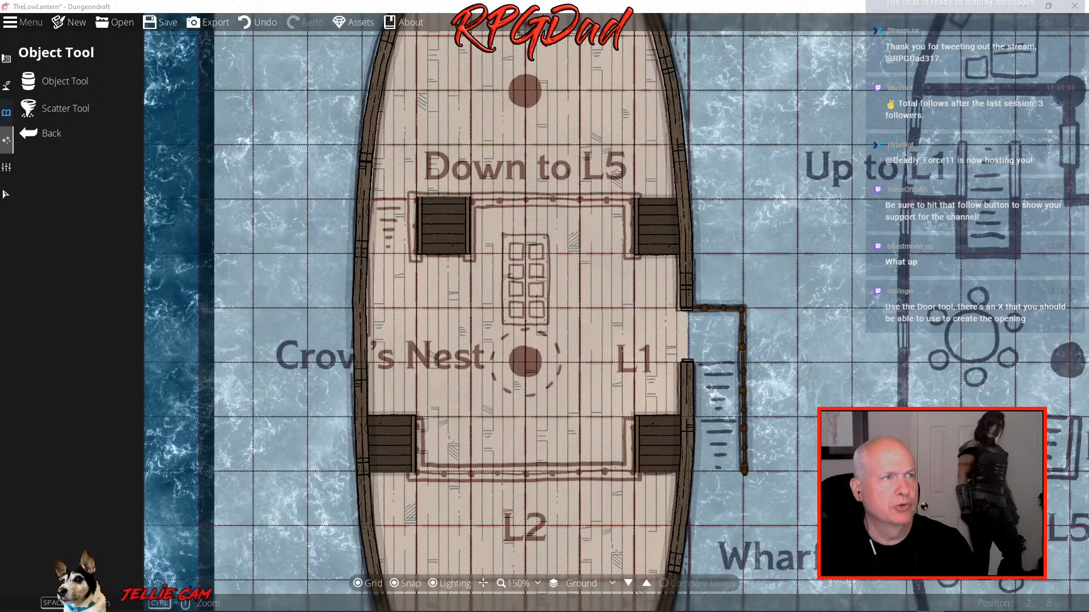
left_click_drag(0, 142, 599, 0)
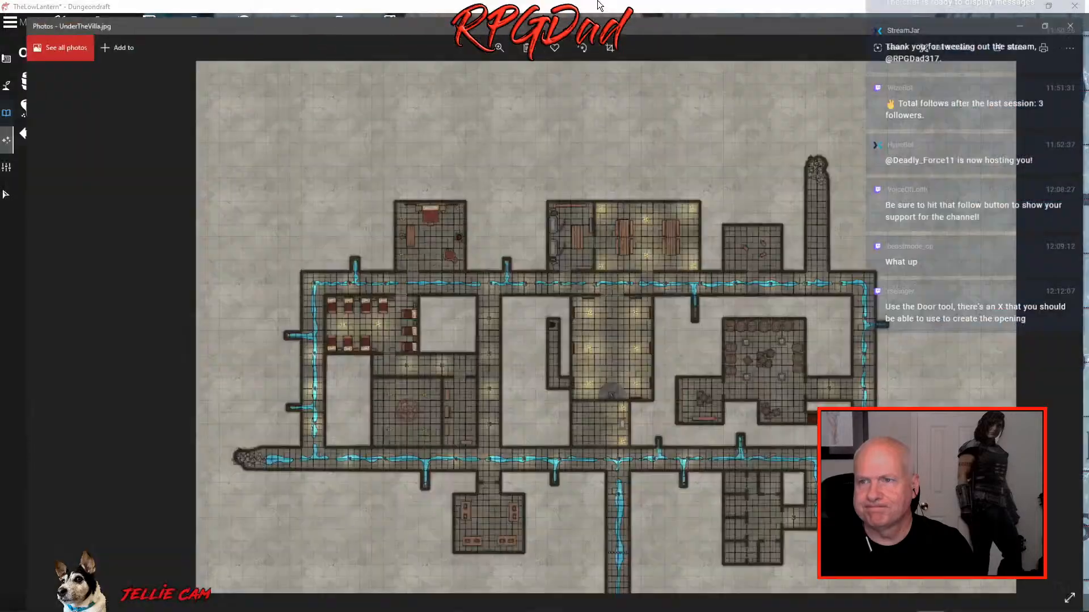
scroll(622, 284, "up", 5)
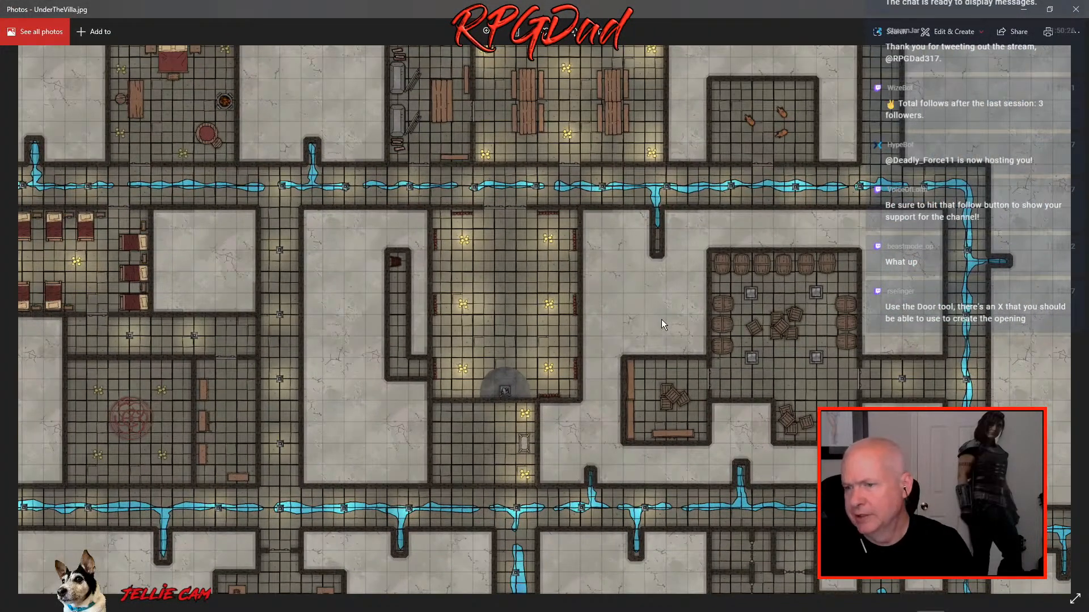
scroll(662, 321, "up", 1)
scroll(662, 320, "up", 2)
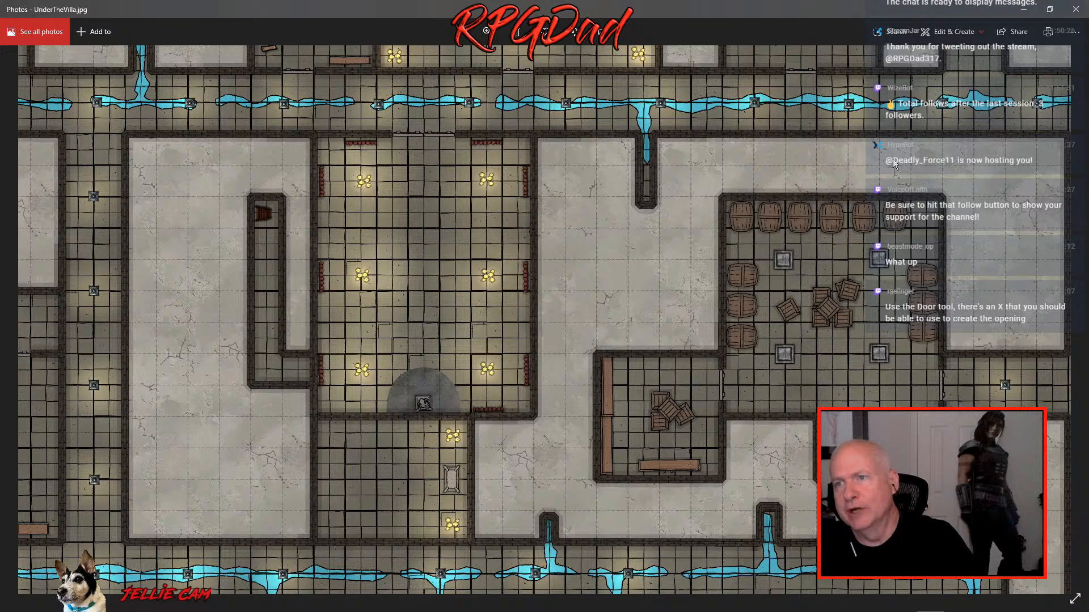
left_click(1076, 12)
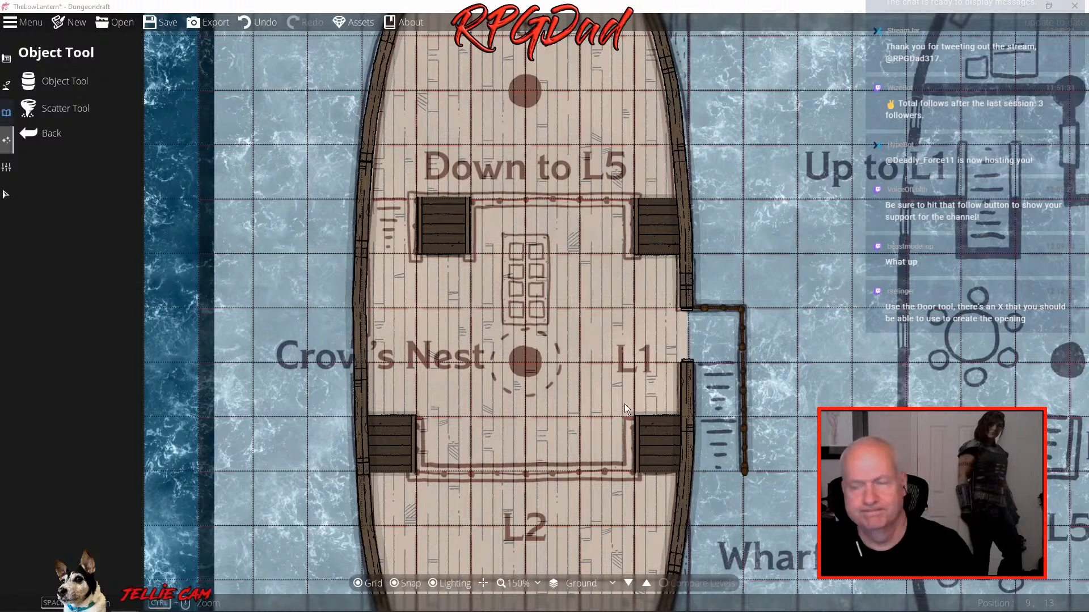
Place two copies of the dark wooden stairs object end to end on the traced gangway stairs outside the east hull
scroll(666, 363, "up", 3)
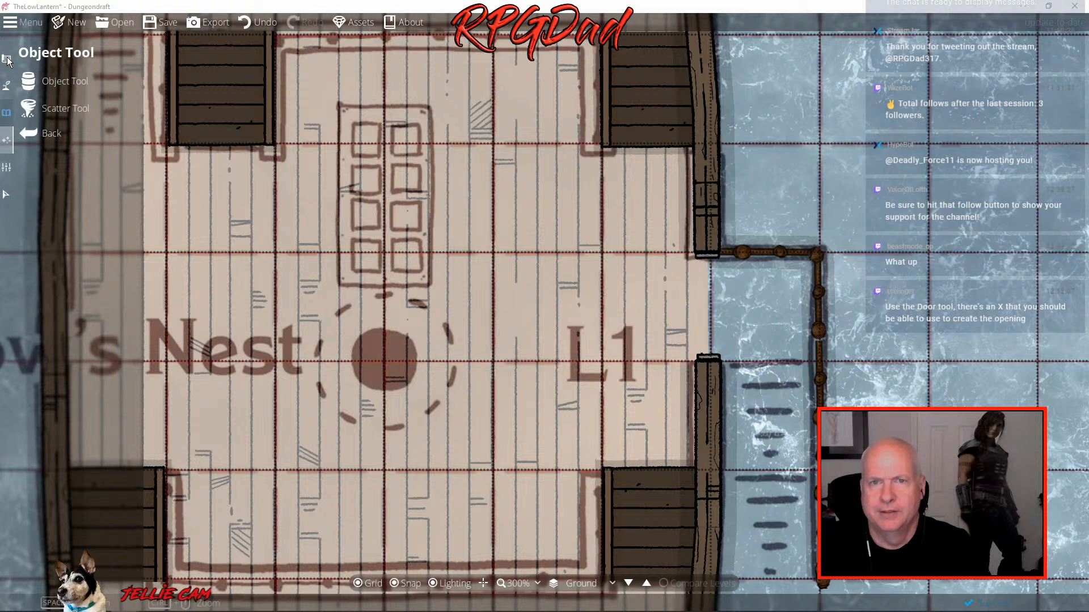
left_click(56, 85)
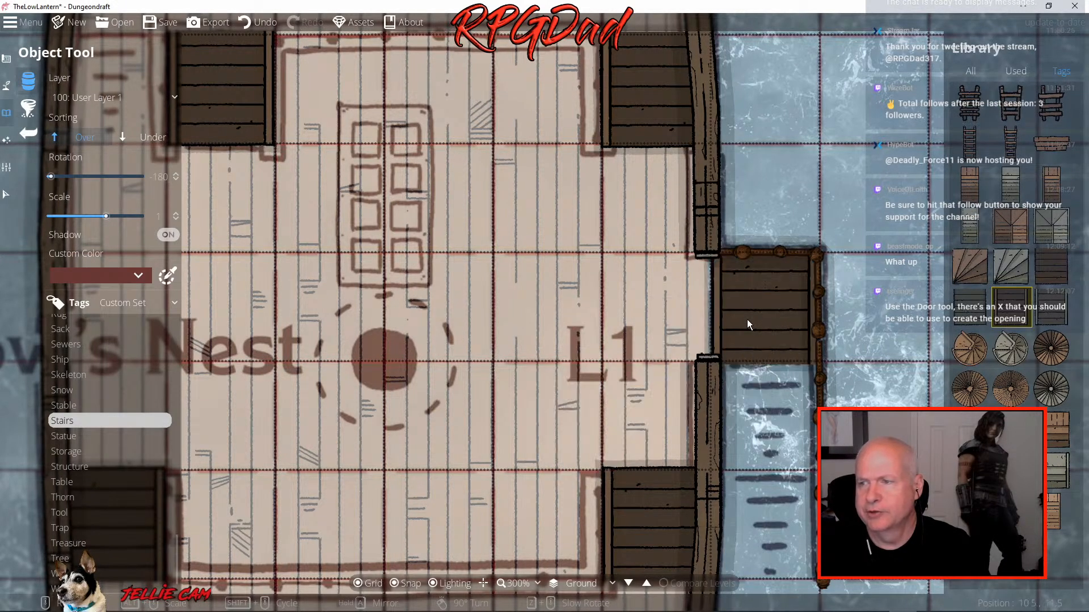
left_click(781, 418)
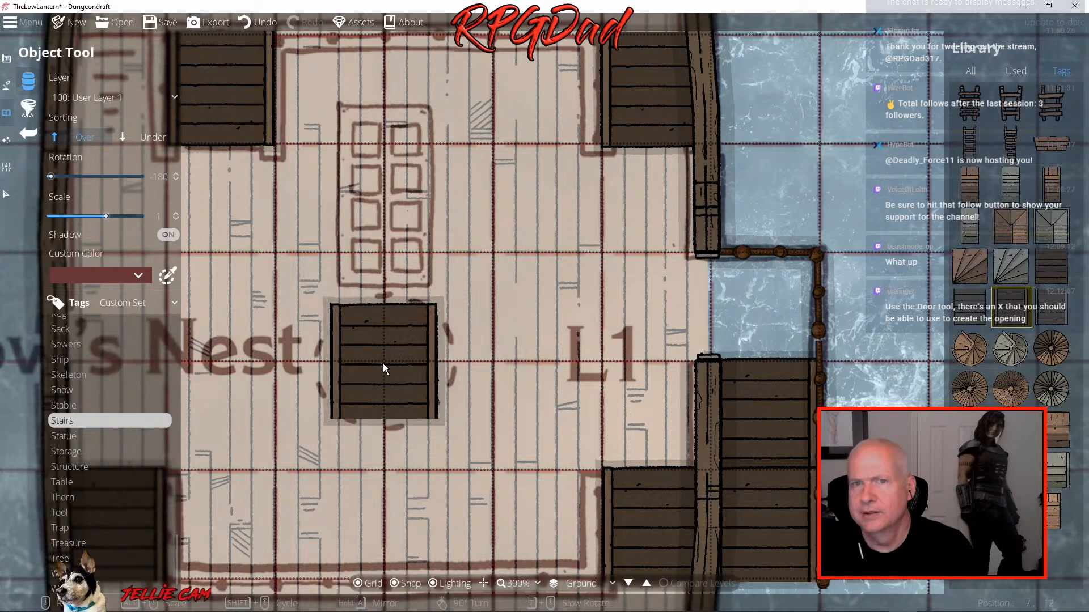
Look through the object tag list for a suitable asset category
left_click(31, 102)
left_click(33, 81)
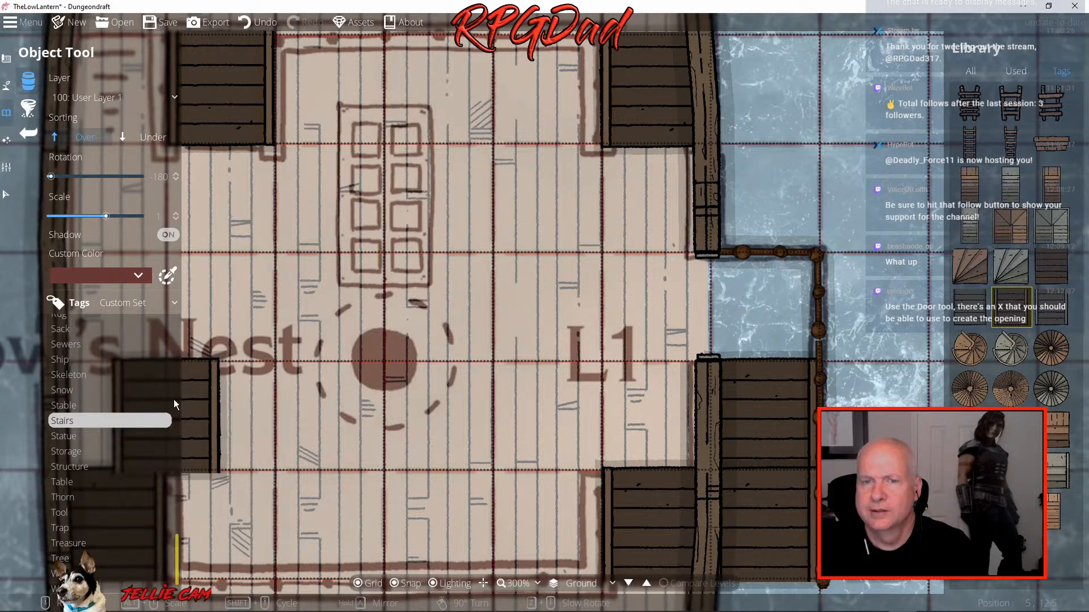
scroll(96, 417, "up", 10)
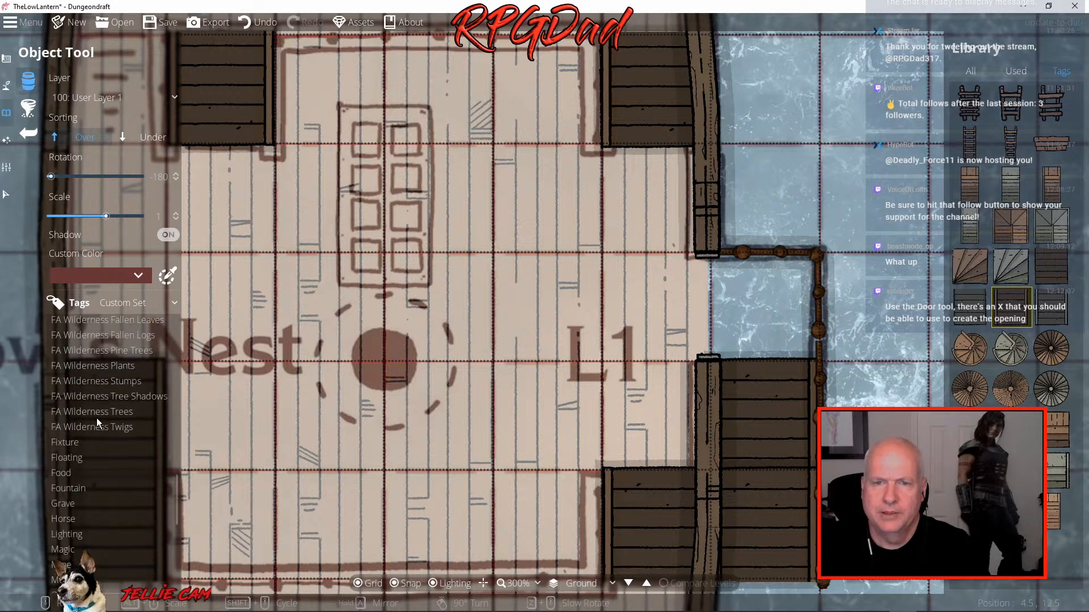
scroll(96, 417, "down", 6)
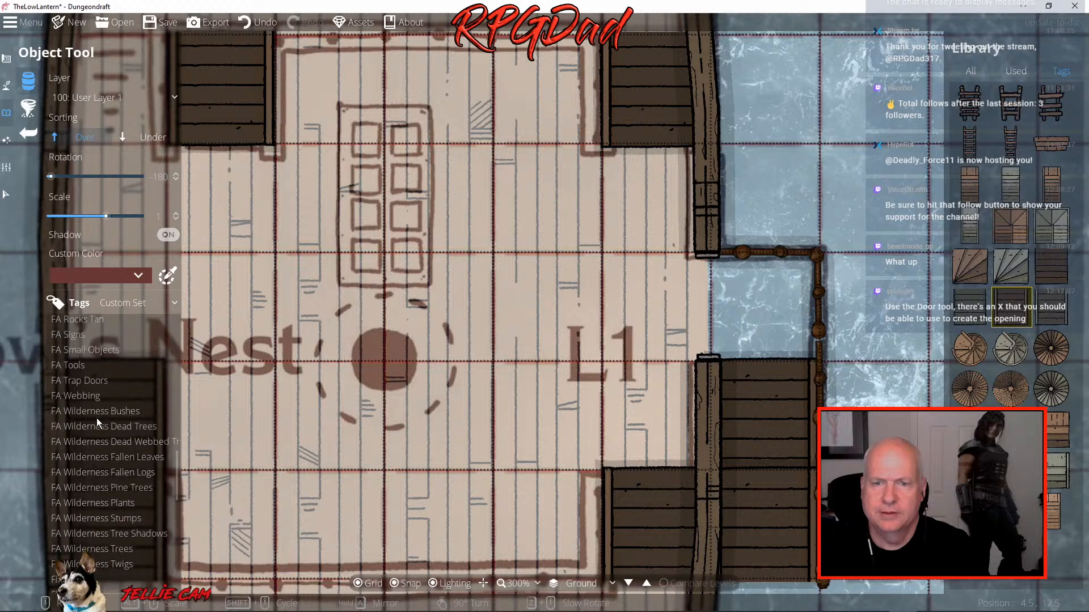
scroll(97, 417, "down", 8)
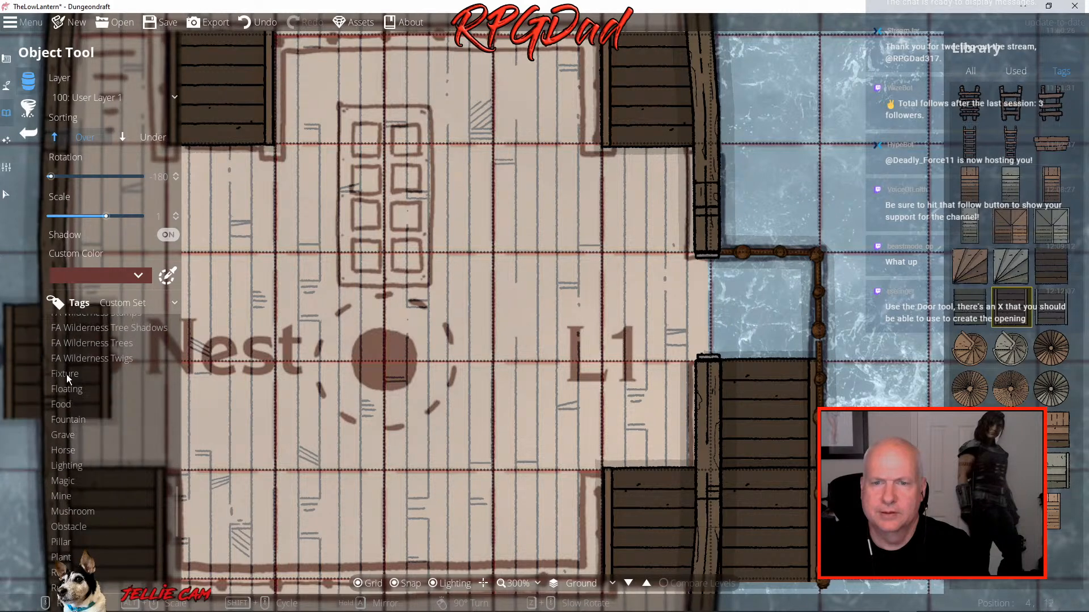
scroll(72, 397, "down", 6)
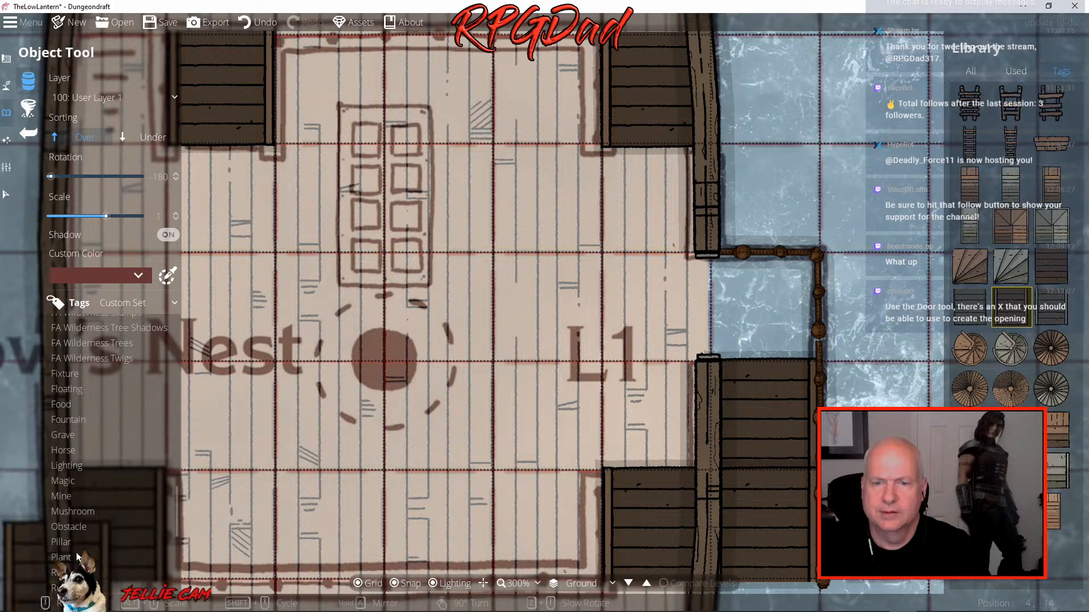
scroll(78, 558, "down", 11)
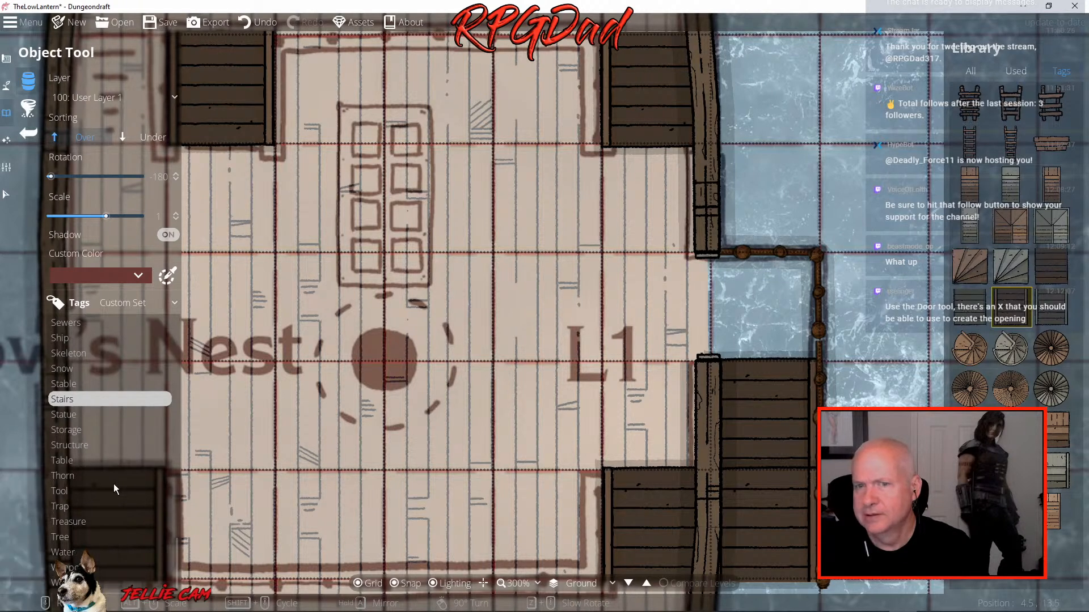
Browse the objects in the Forgotten Adventures Building Assets tag set and clear the tag set filter
left_click(142, 304)
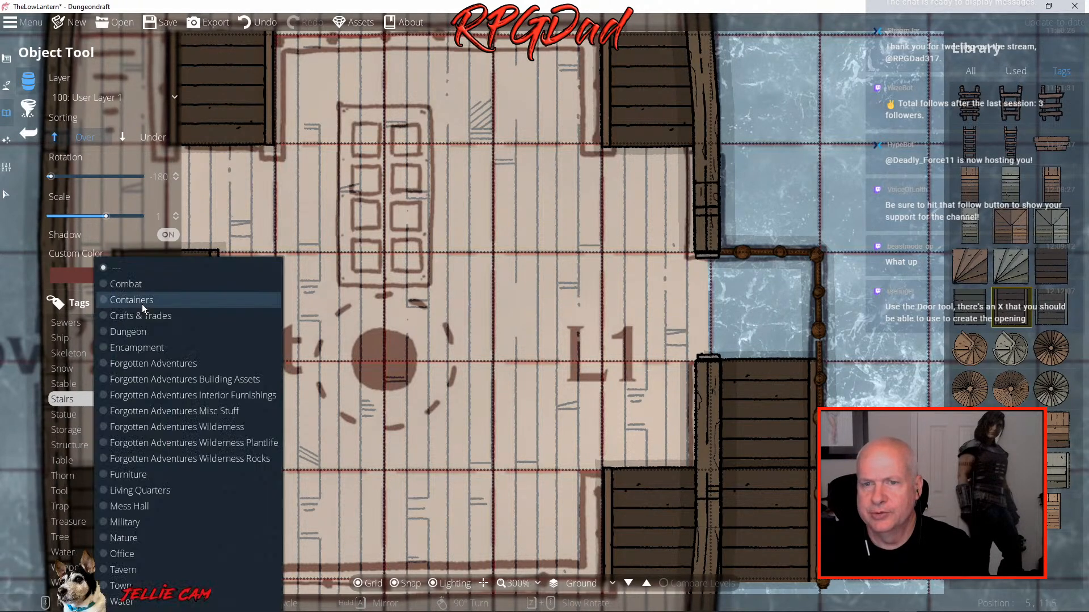
left_click(160, 377)
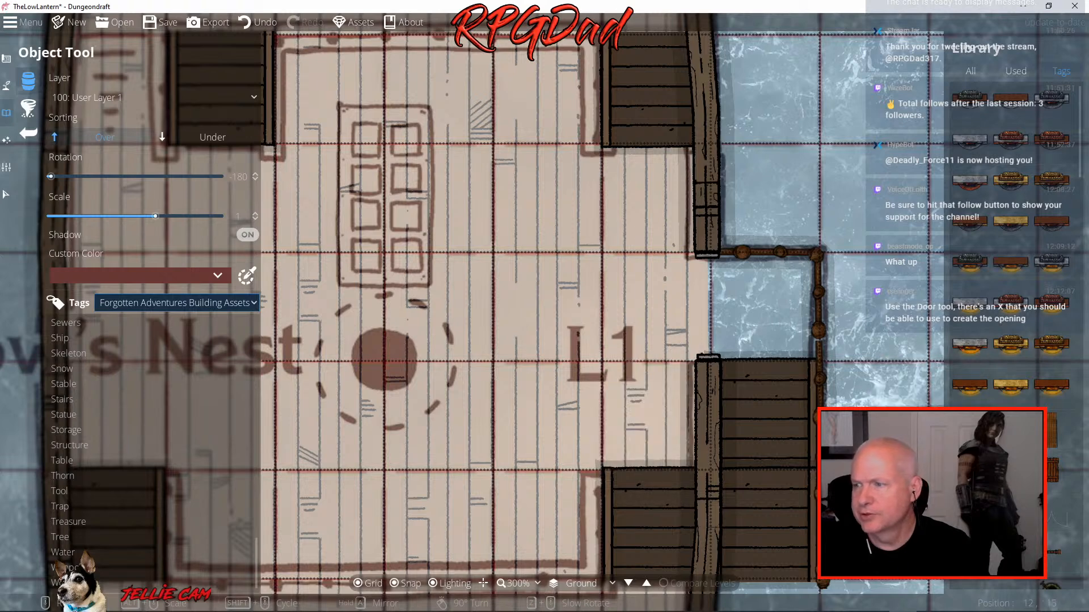
scroll(984, 470, "down", 9)
scroll(1010, 340, "down", 18)
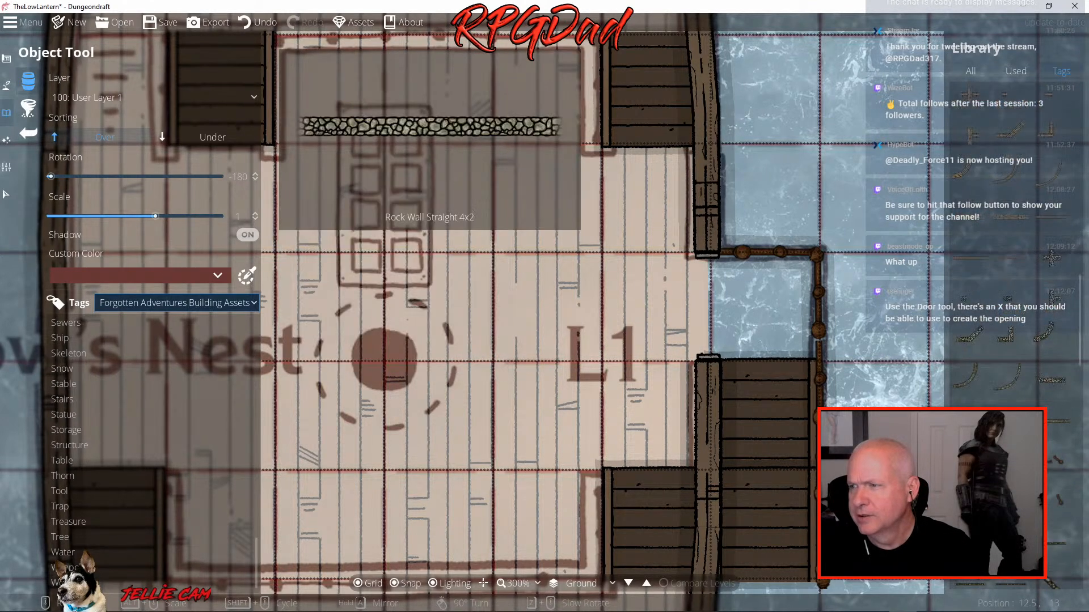
scroll(1011, 341, "down", 5)
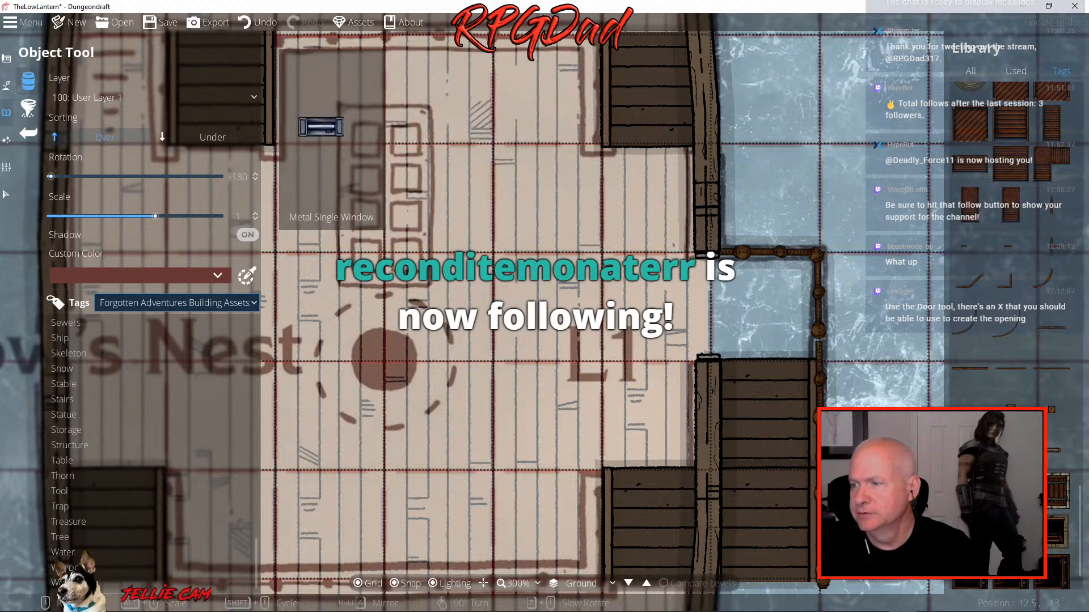
scroll(1010, 442, "down", 1)
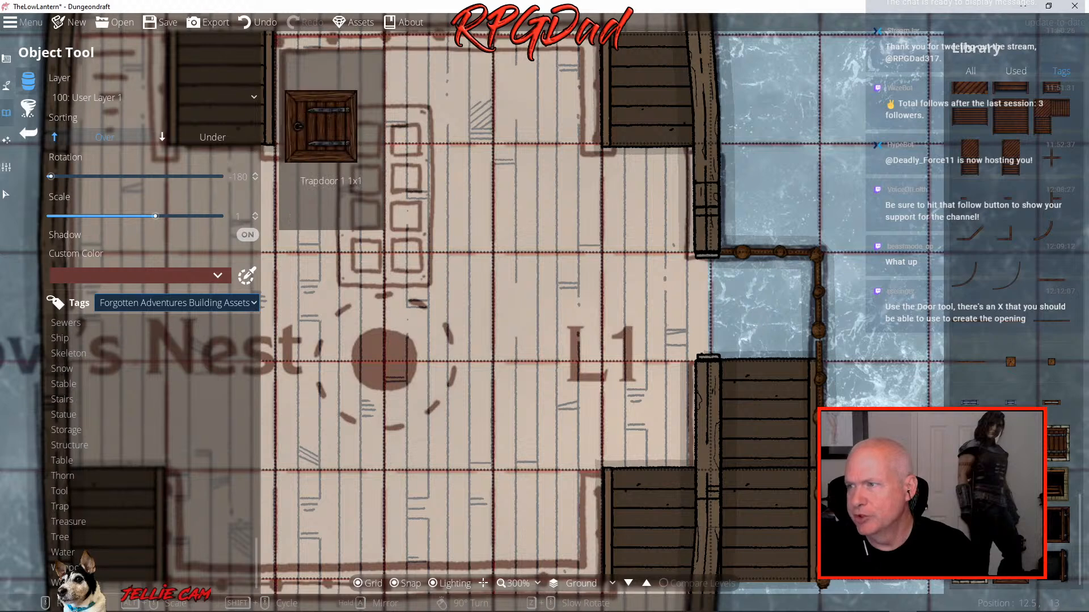
left_click_drag(1080, 536, 1080, 371)
scroll(1010, 442, "up", 7)
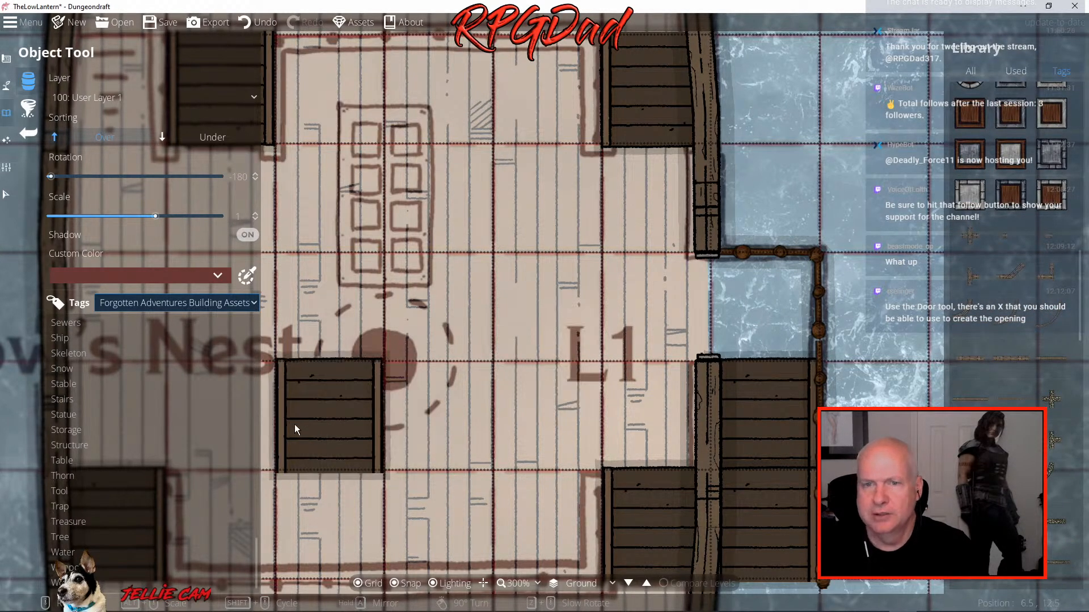
left_click(241, 304)
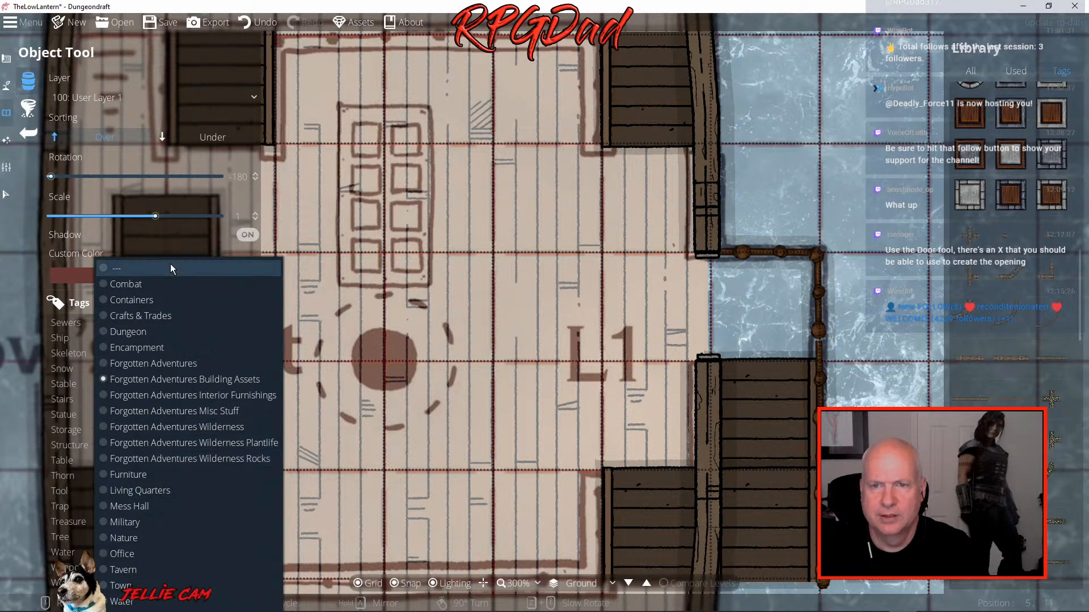
left_click(151, 269)
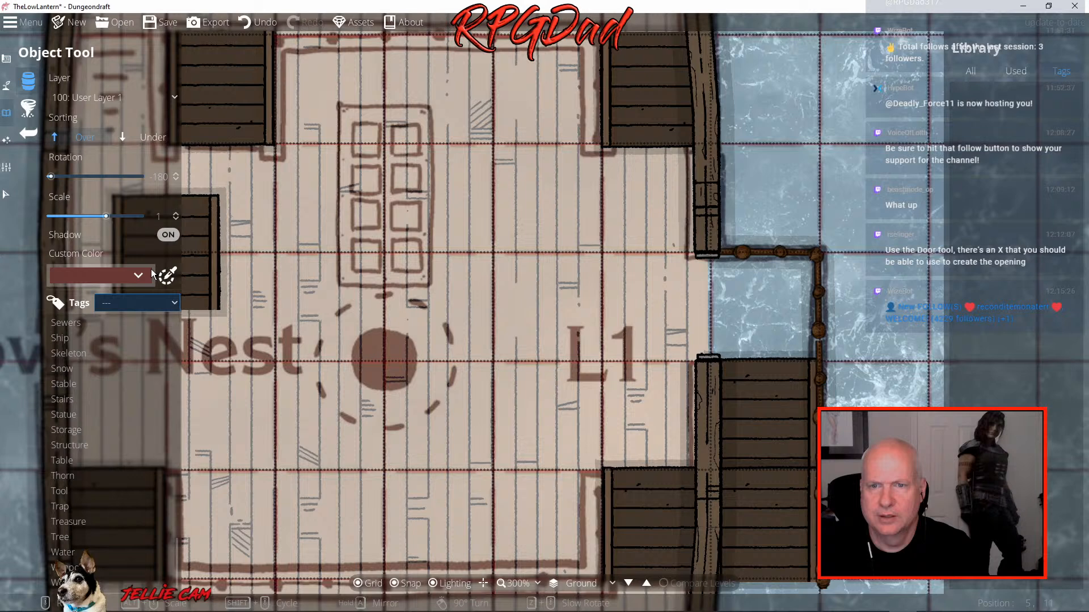
left_click(174, 304)
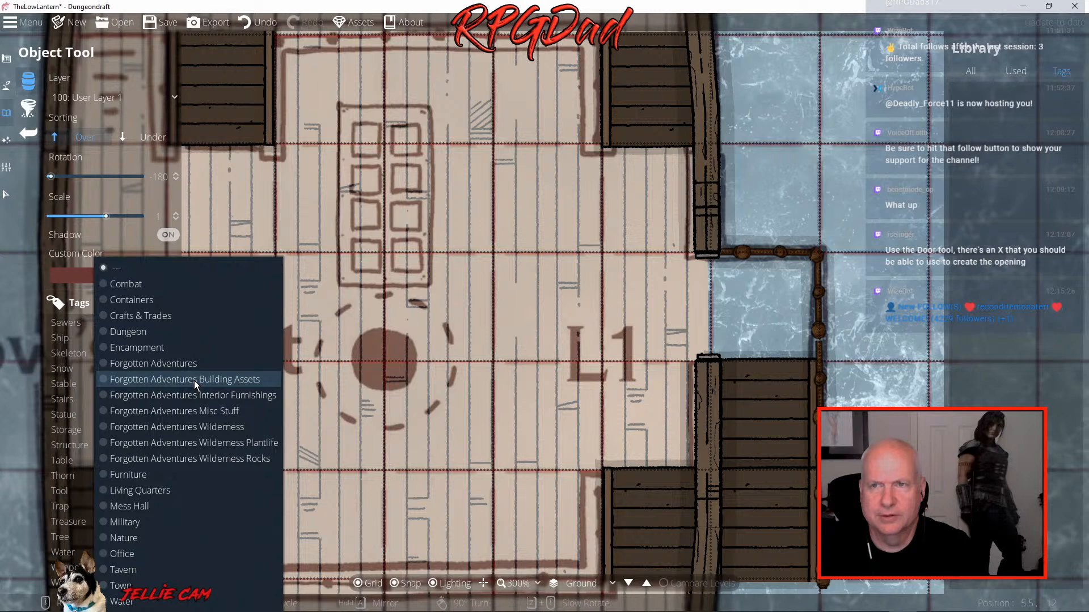
Enable the Hakupack v2 custom asset pack for this map and save the map
left_click(359, 23)
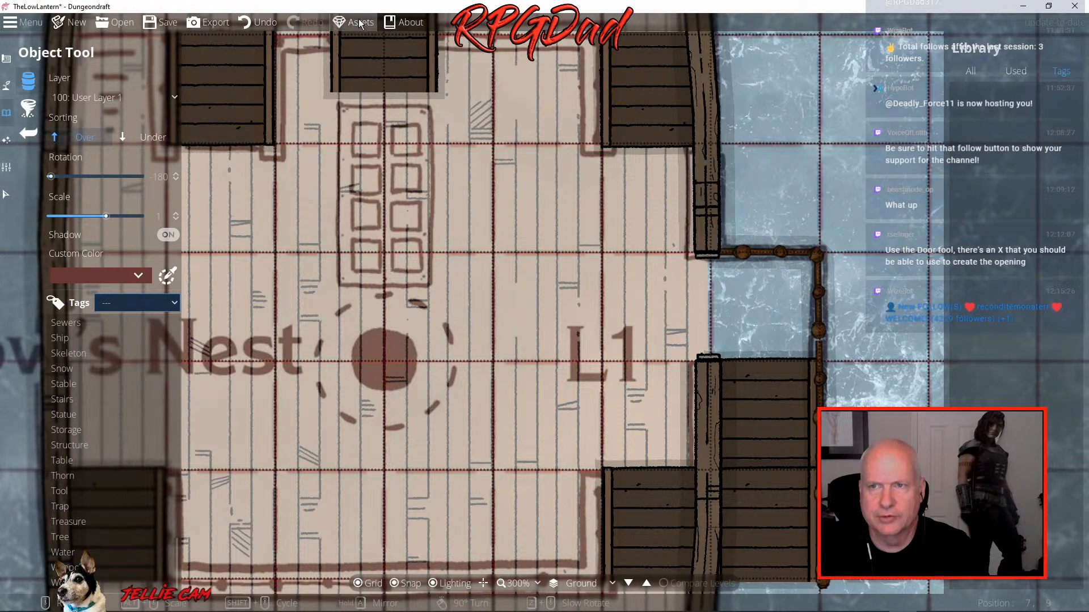
left_click(359, 23)
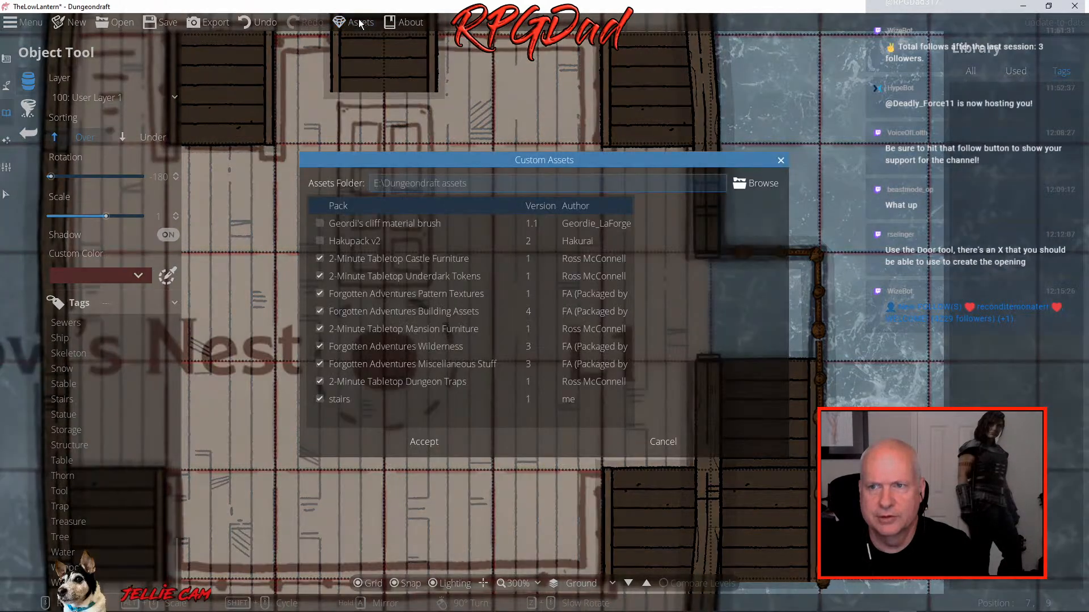
left_click(320, 241)
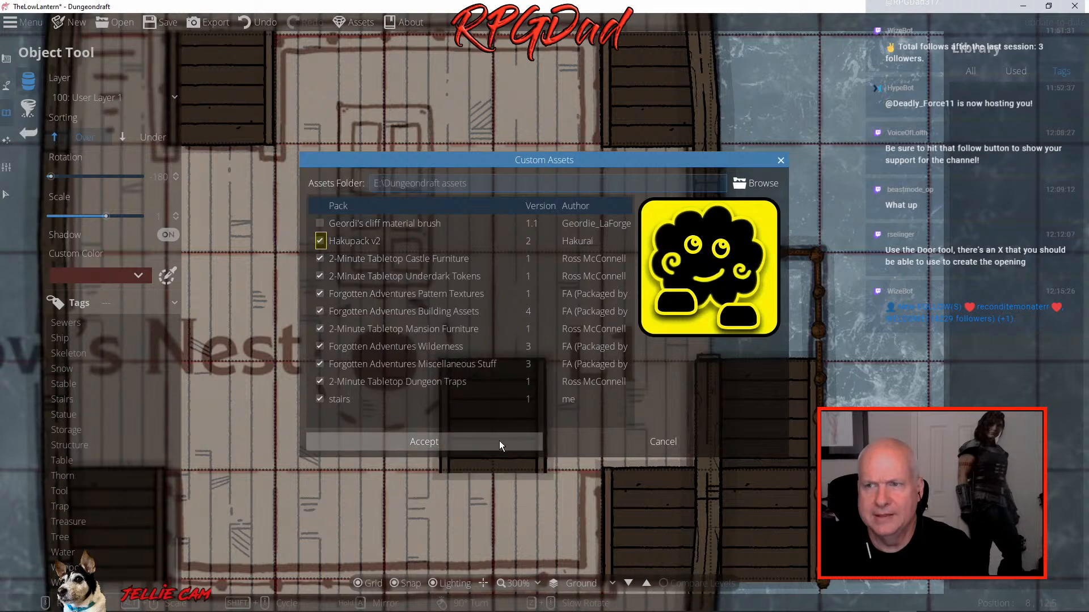
left_click(423, 445)
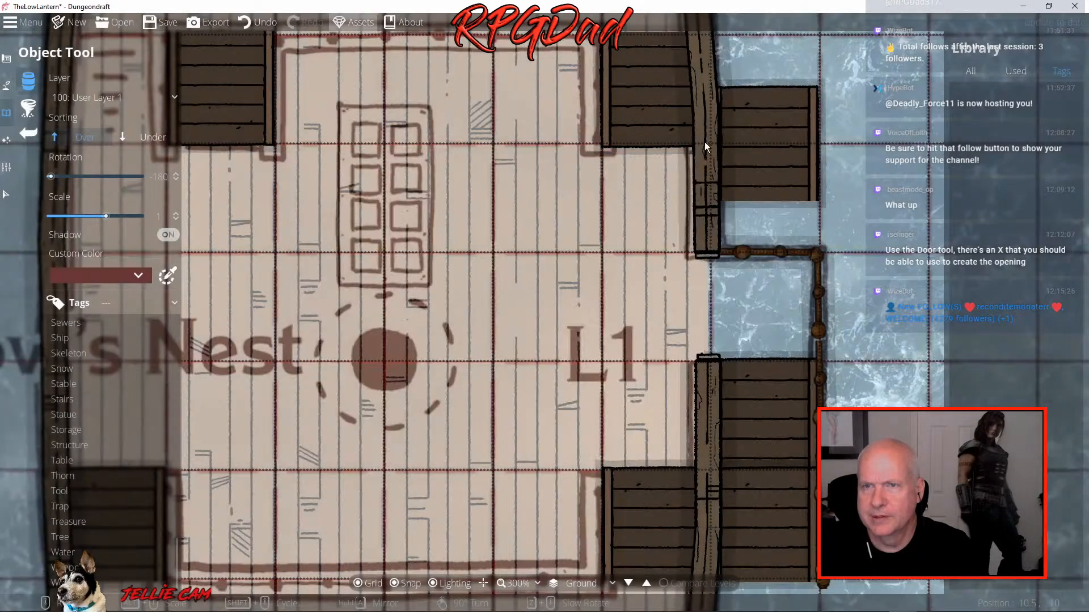
left_click(157, 25)
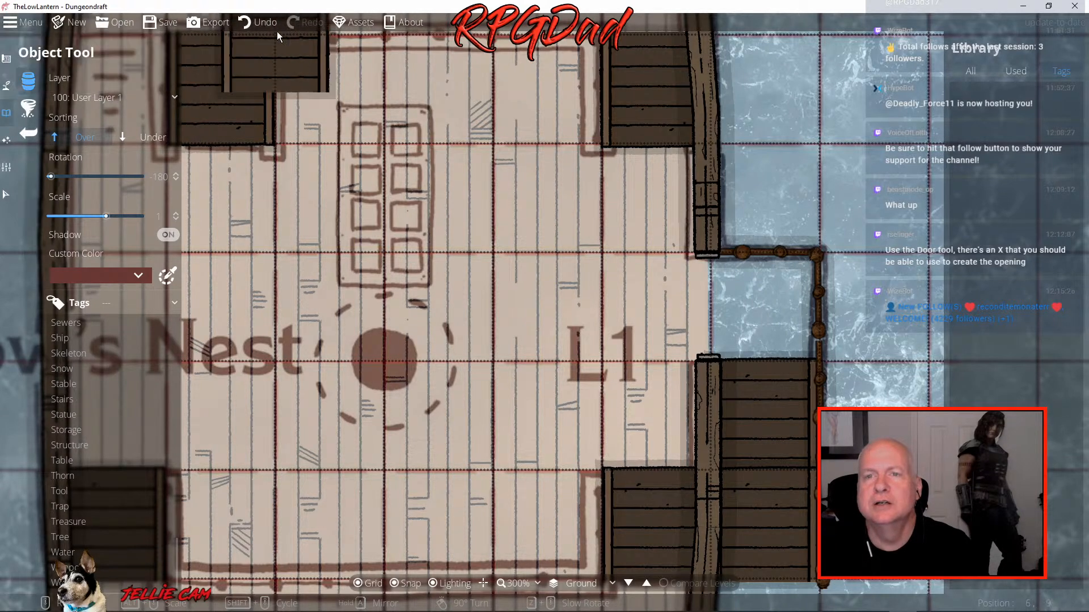
Reselect Hakupack v2 among the map's custom asset packs and accept the asset pack change
left_click(354, 22)
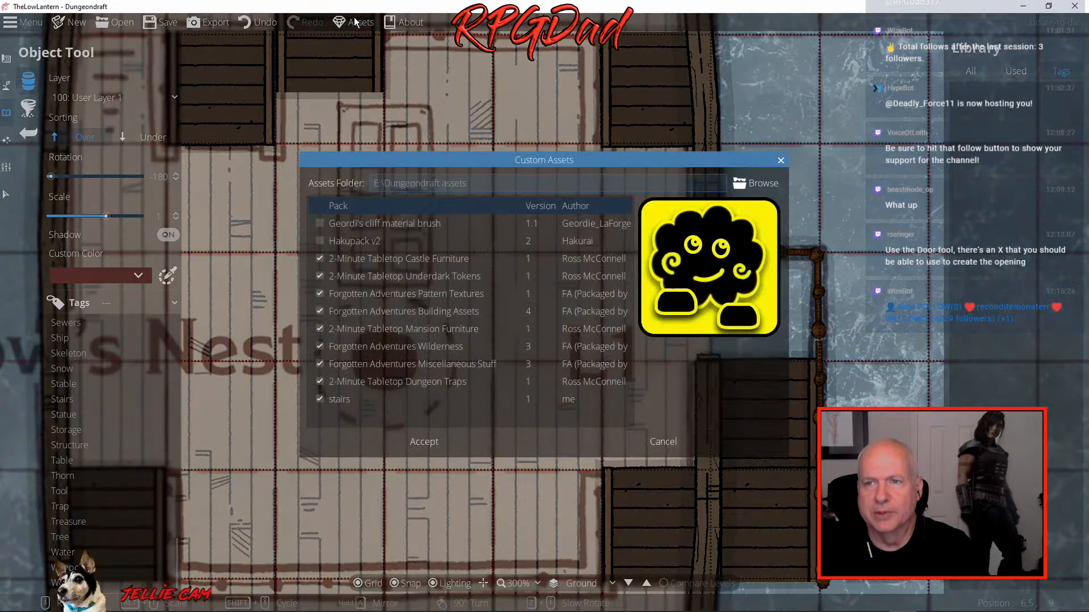
left_click(320, 241)
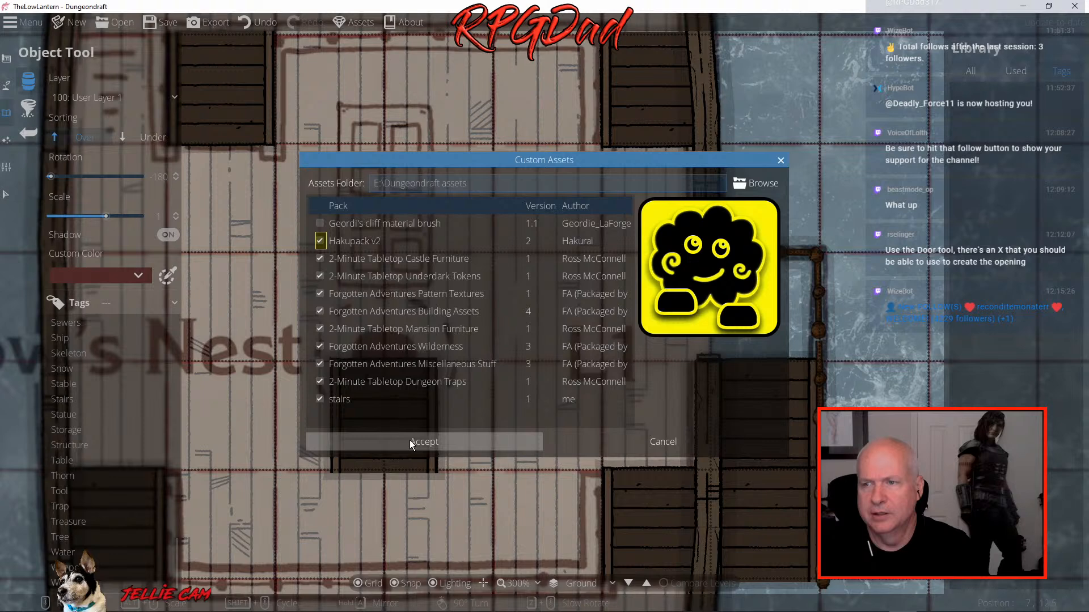
left_click(409, 440)
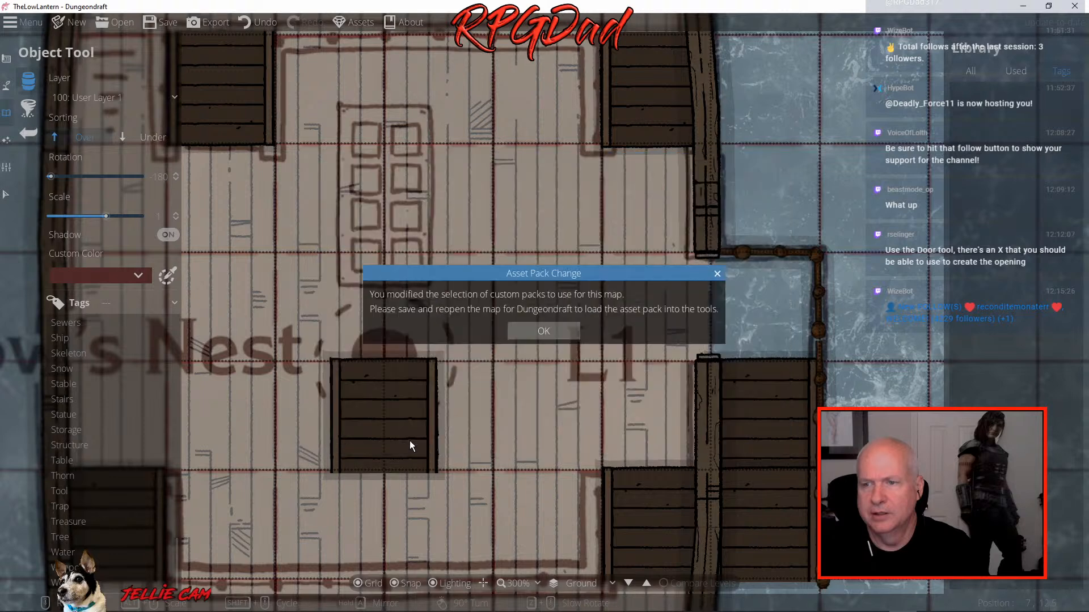
left_click(560, 329)
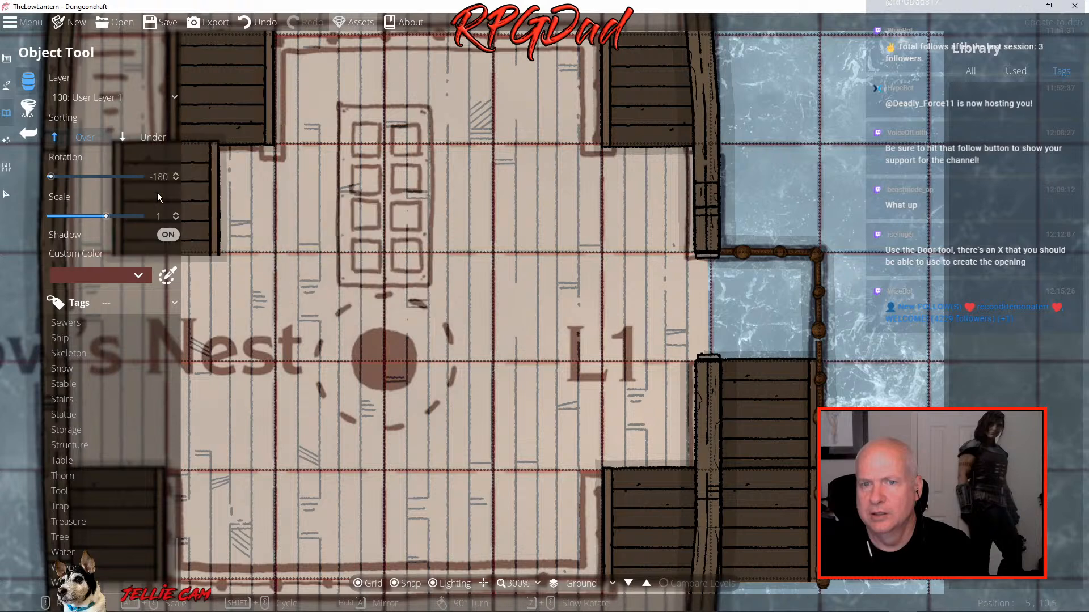
Look through the object tag sets and the full object library for the Hakupack v2 assets
left_click(175, 303)
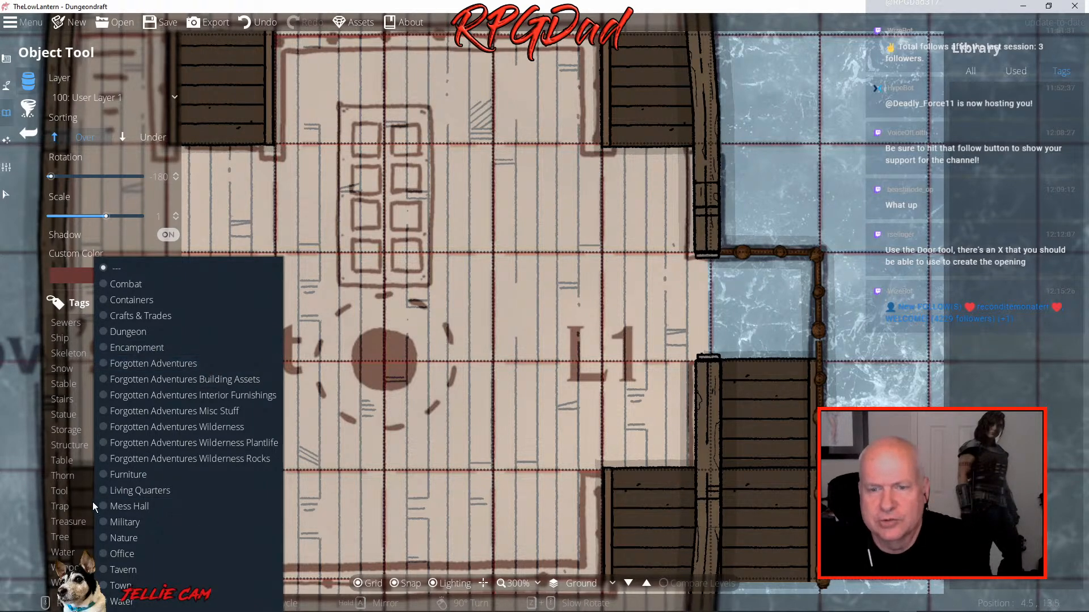
left_click(118, 268)
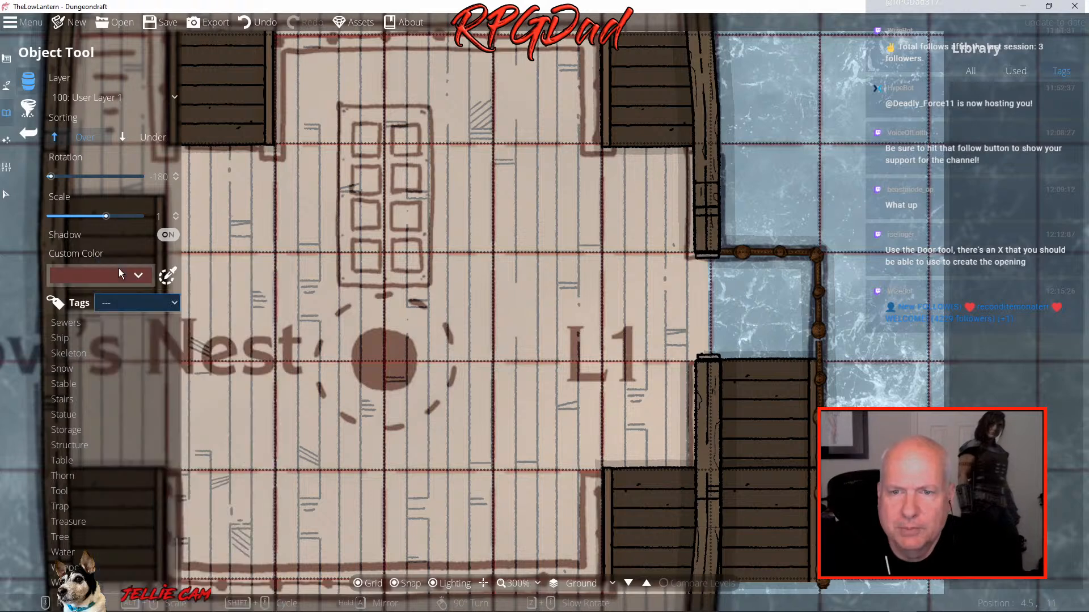
left_click(138, 304)
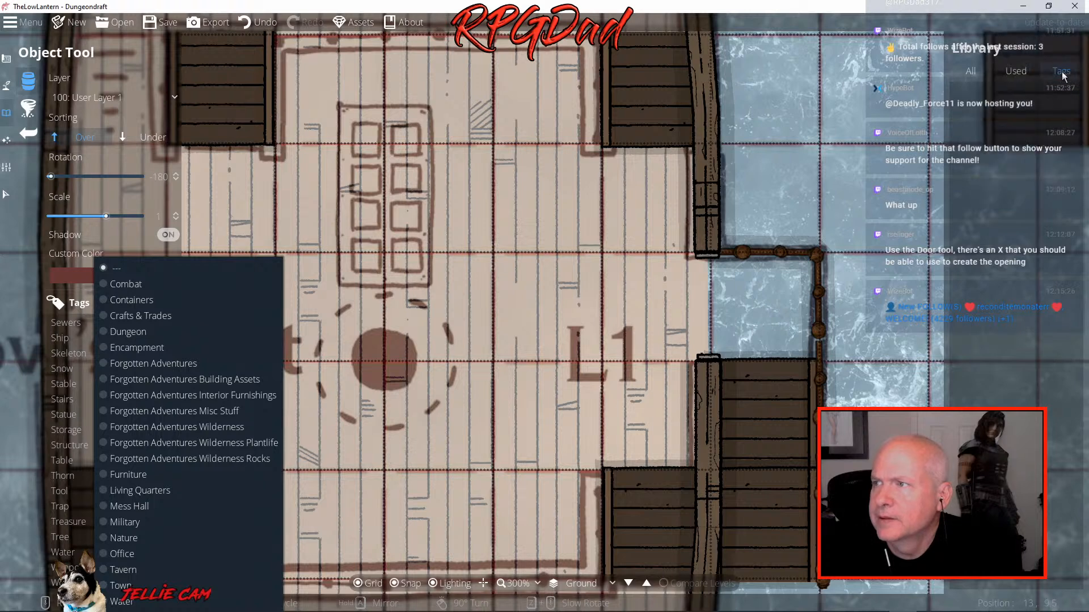
left_click(968, 73)
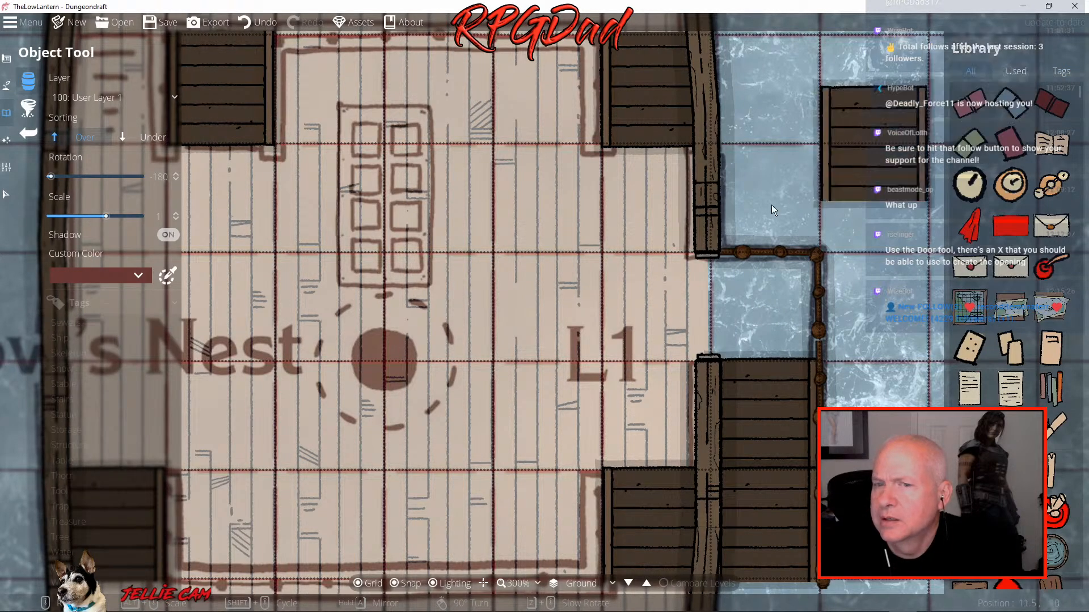
left_click(176, 305)
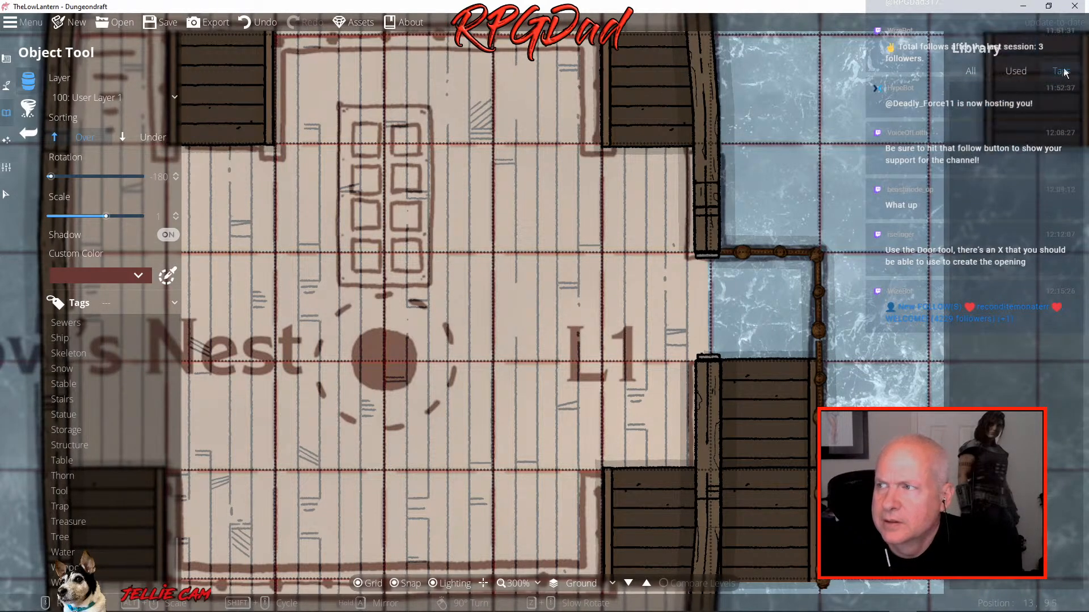
left_click(178, 303)
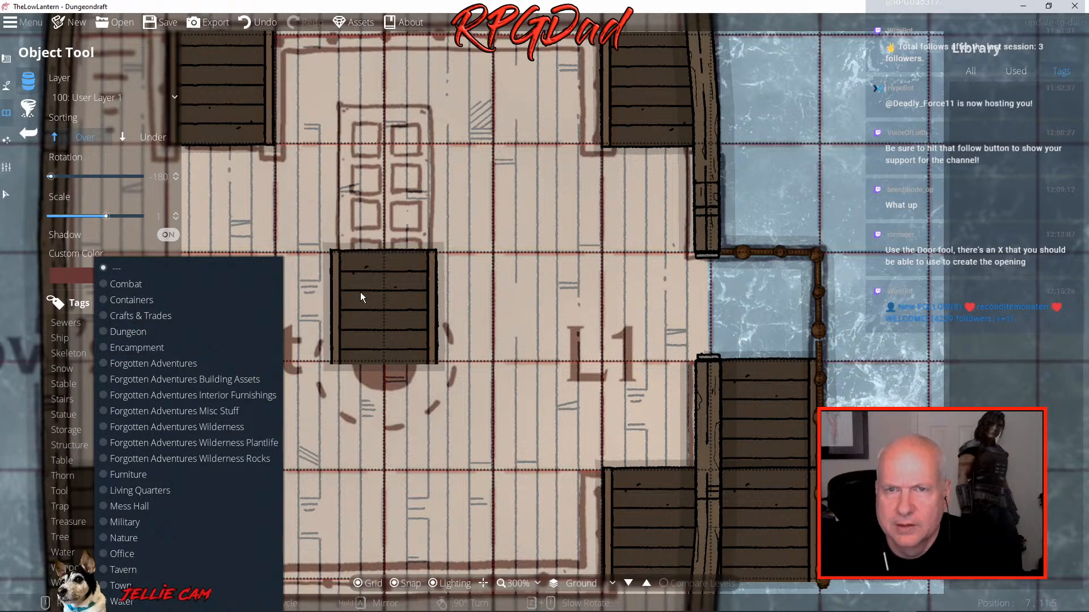
Review the map's list of custom asset packs and leave the selection as it is
left_click(13, 24)
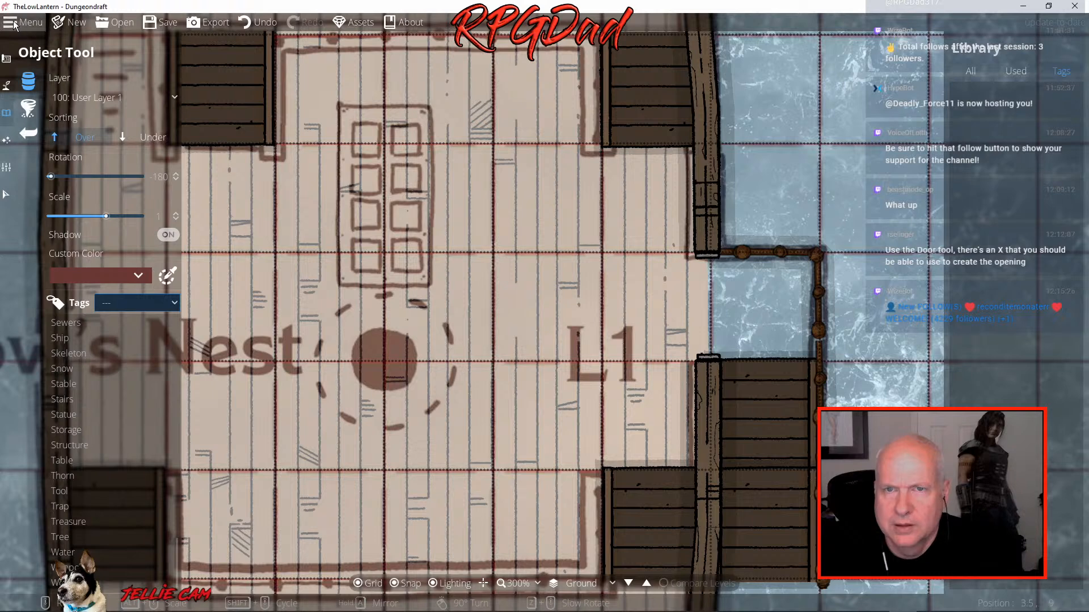
left_click(14, 24)
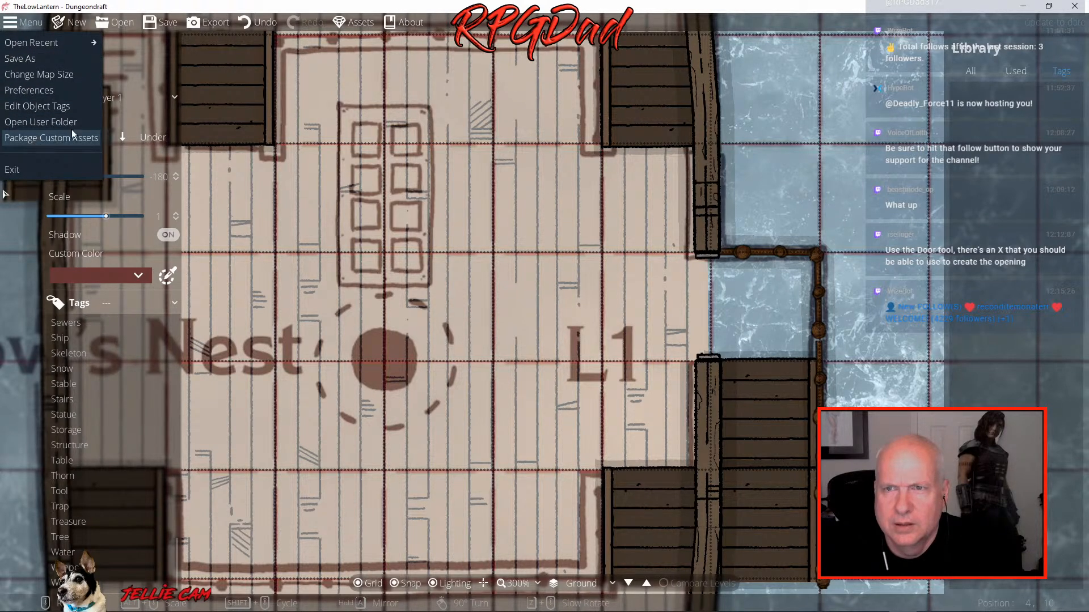
left_click(357, 25)
left_click(357, 25)
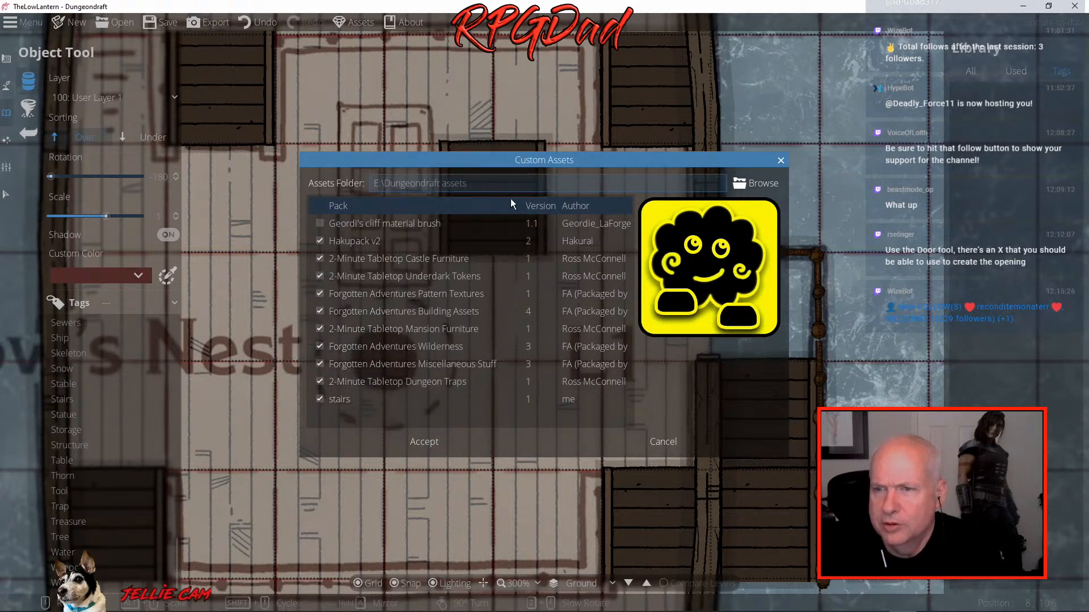
left_click(778, 160)
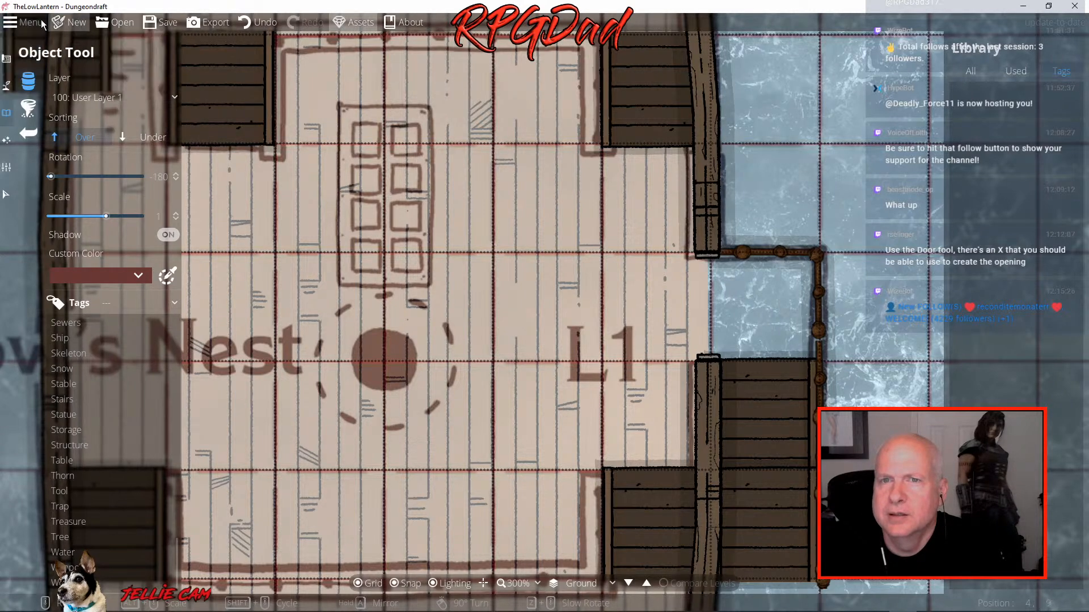
Open the Under the Villa map and check which custom asset packs it uses
left_click(109, 24)
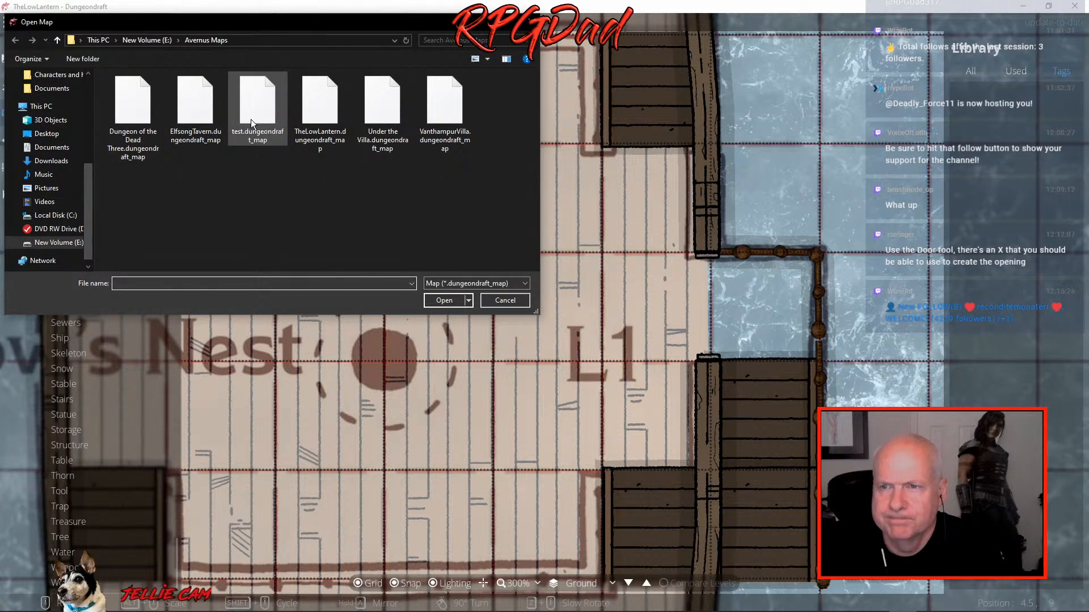
double_click(387, 116)
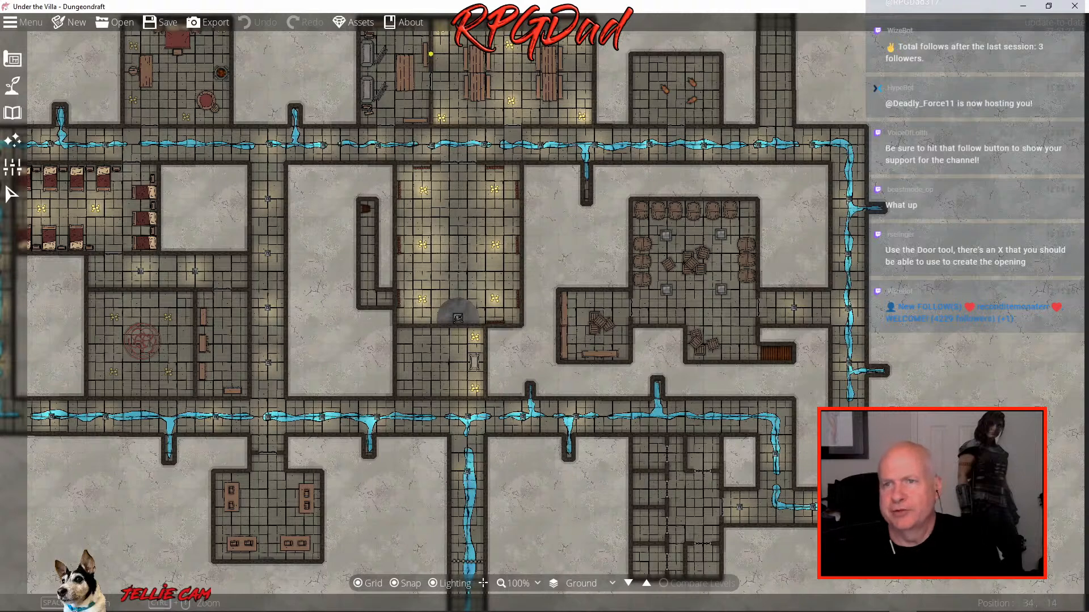
left_click(363, 24)
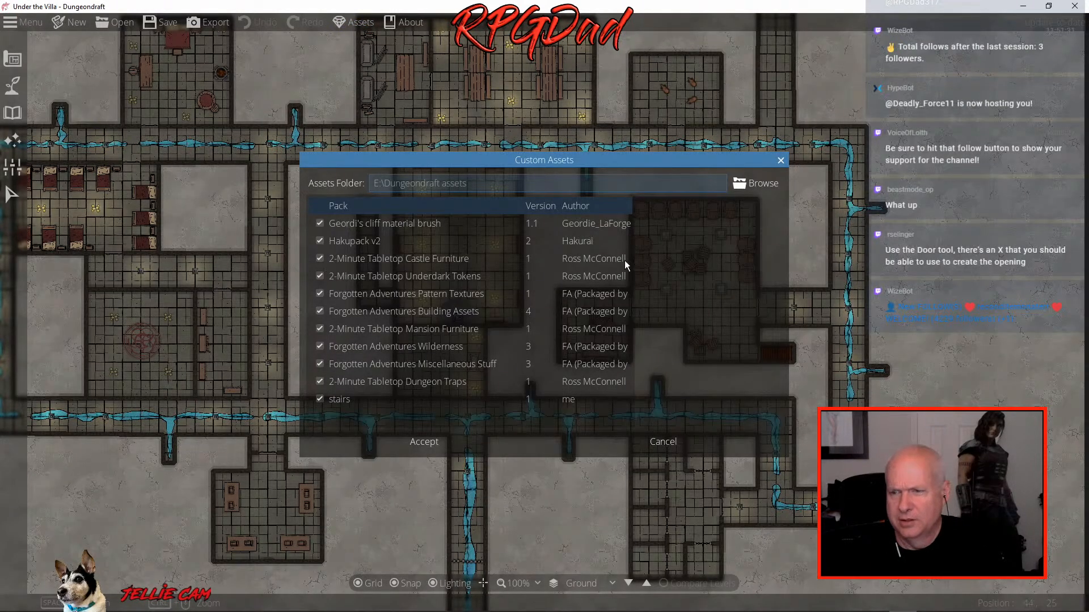
left_click(661, 444)
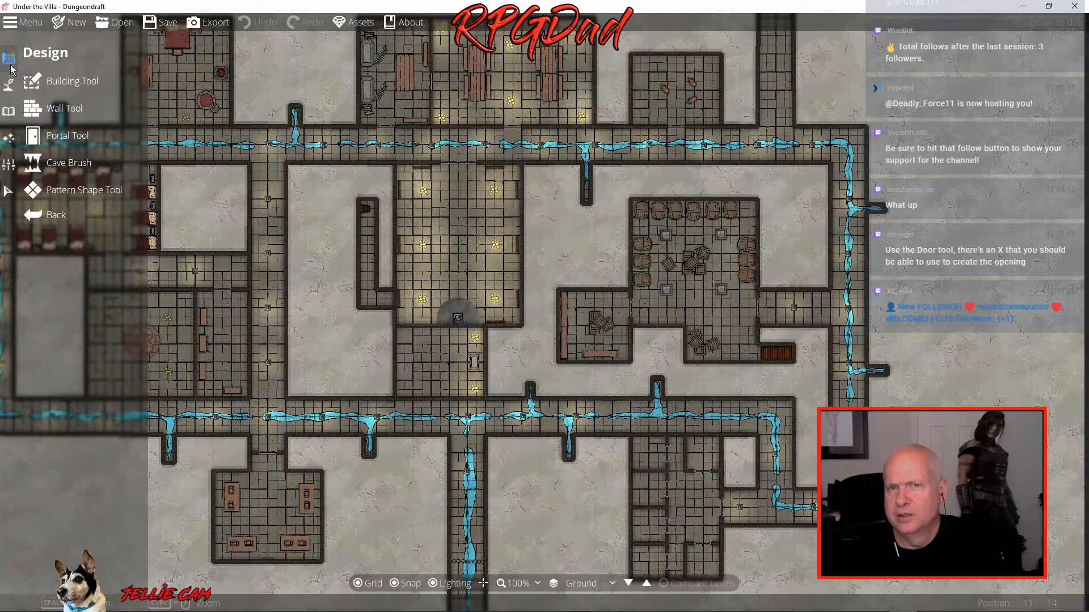
With the Object Tool, look through the Under the Villa map's tag sets and Custom Set tags
left_click(13, 112)
left_click(64, 81)
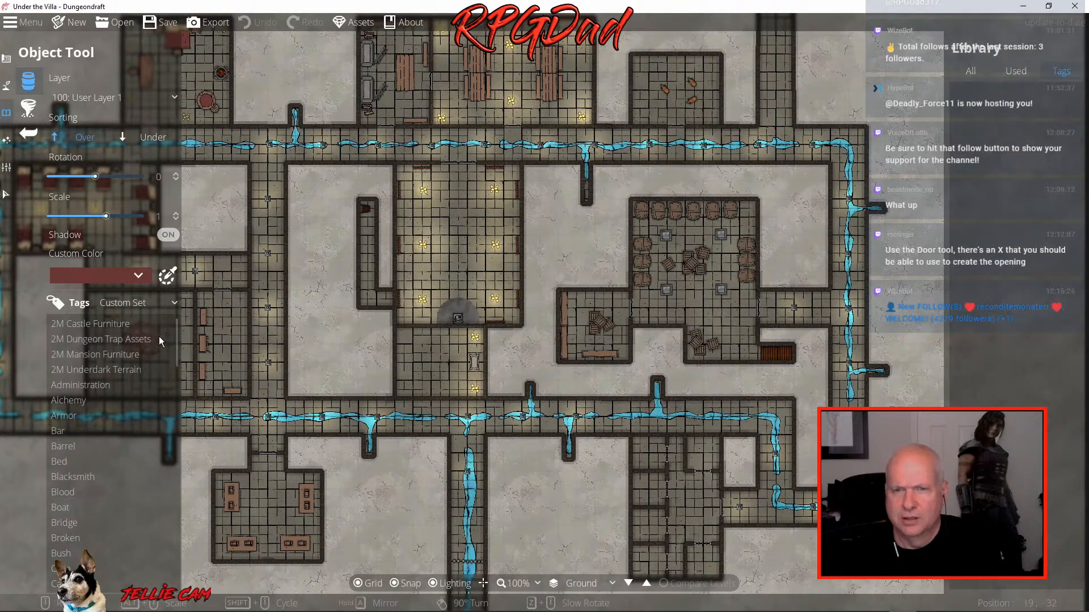
left_click(127, 304)
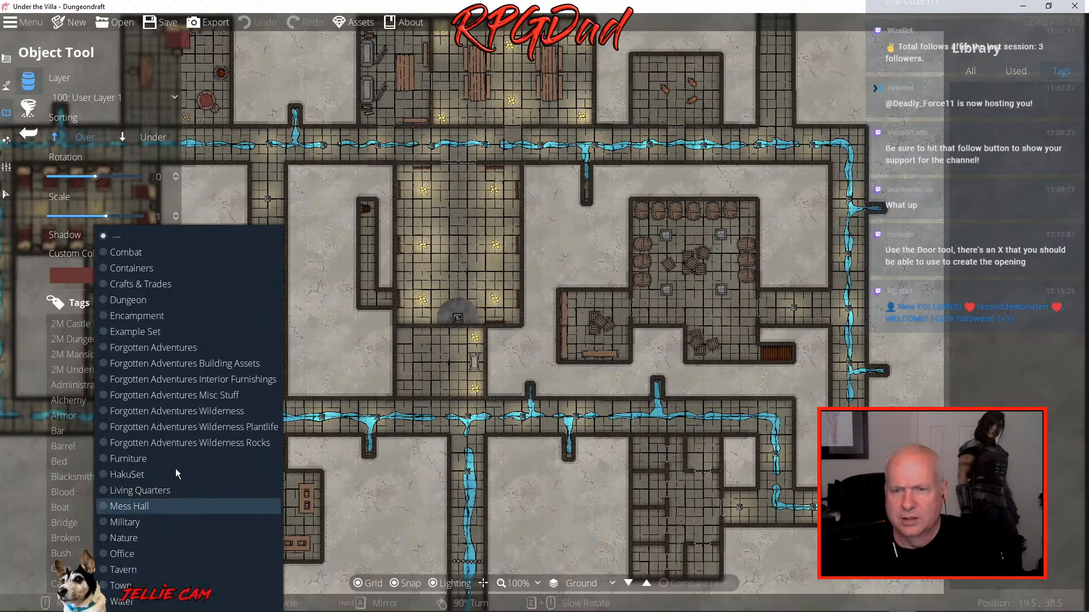
left_click(73, 474)
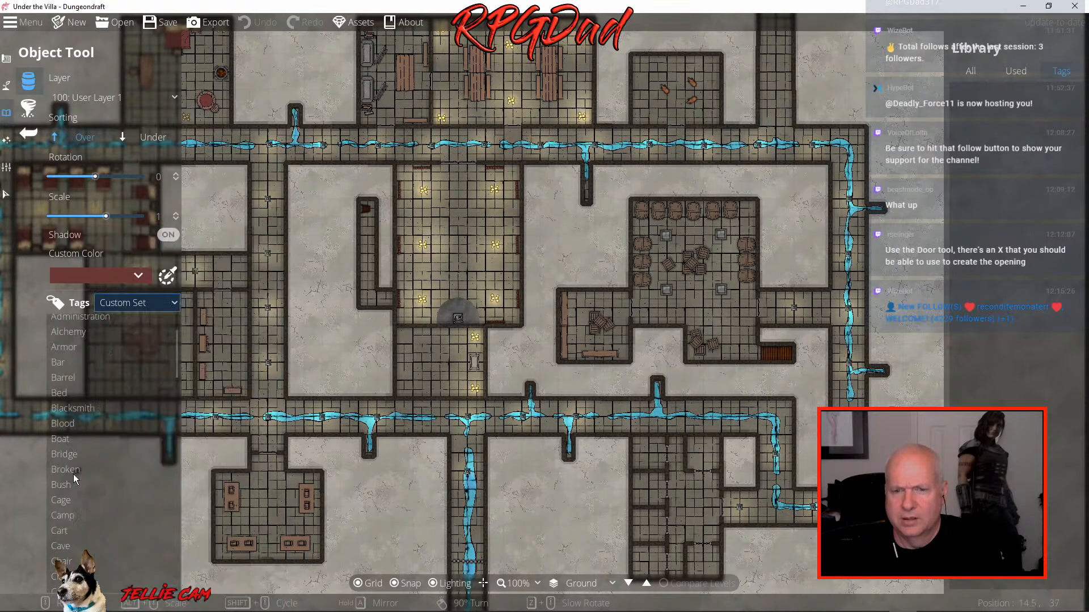
scroll(73, 474, "down", 3)
scroll(73, 474, "down", 2)
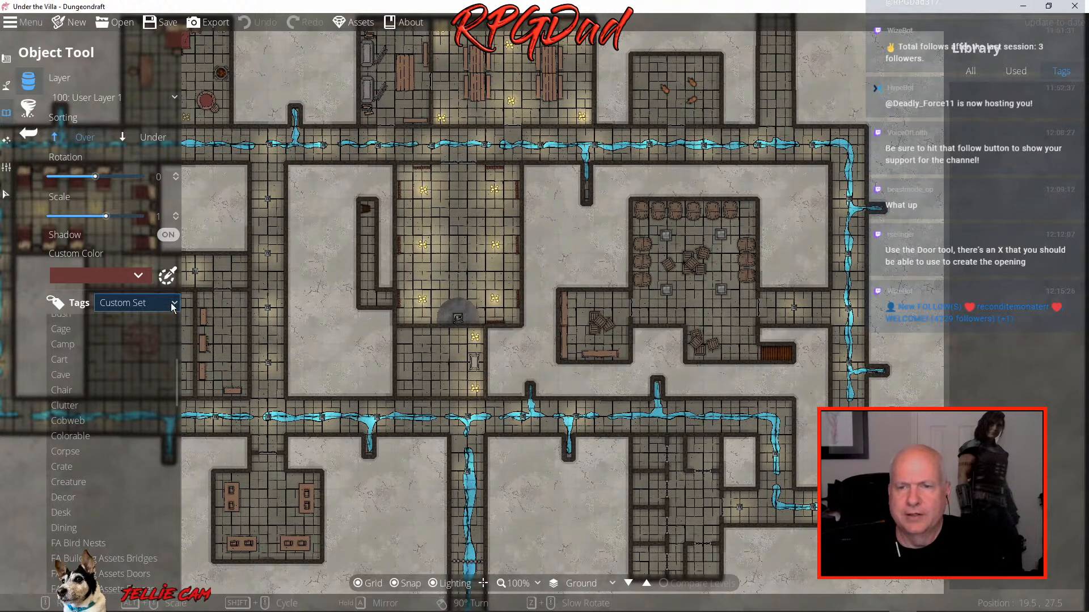
Reopen the TheLowLantern map and bring up the object library by tags with the Object Tool
left_click(120, 24)
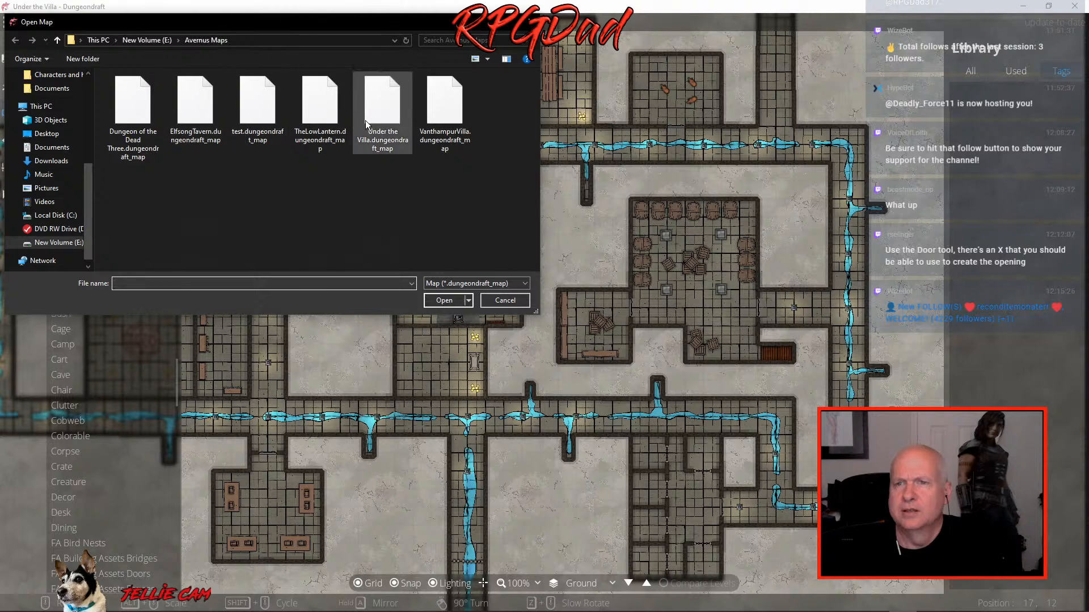
double_click(315, 115)
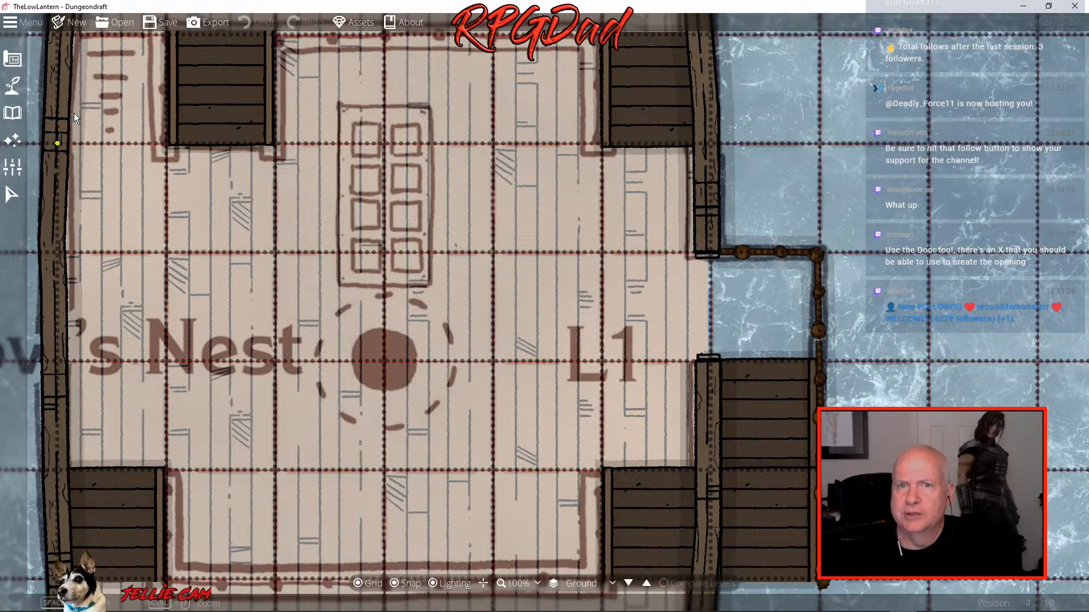
left_click(13, 112)
left_click(28, 81)
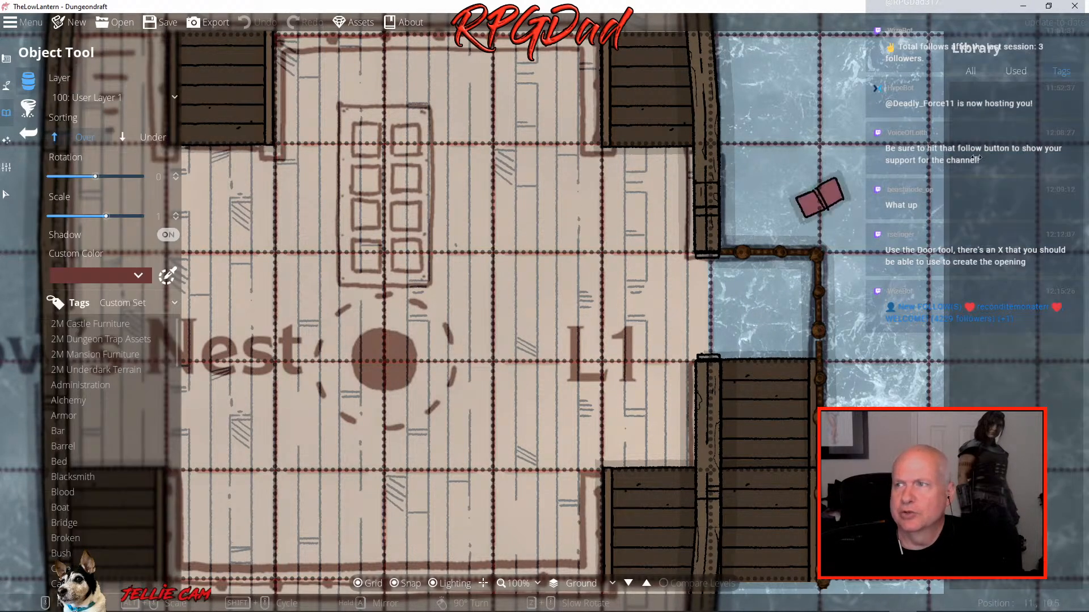
left_click(1060, 71)
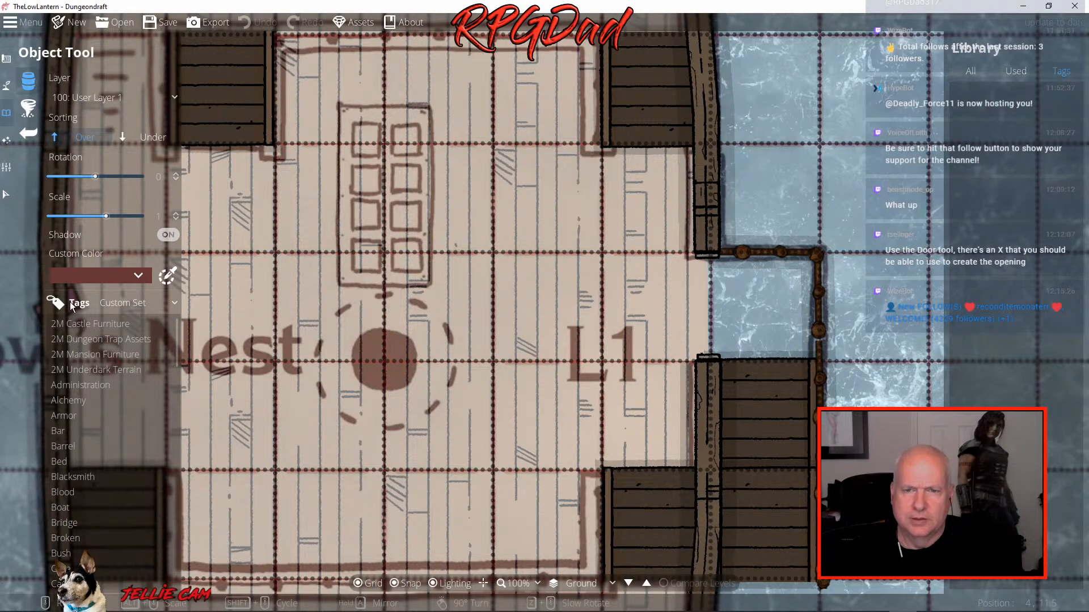
Look through the Custom Set tag list for a category suited to the ship
scroll(108, 457, "down", 3)
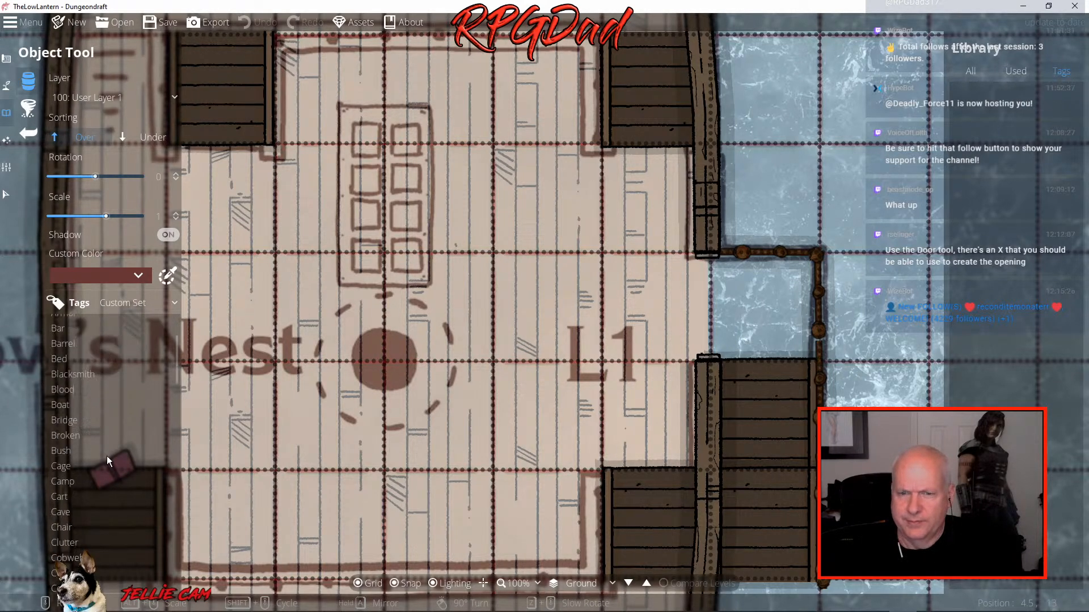
scroll(107, 456, "down", 12)
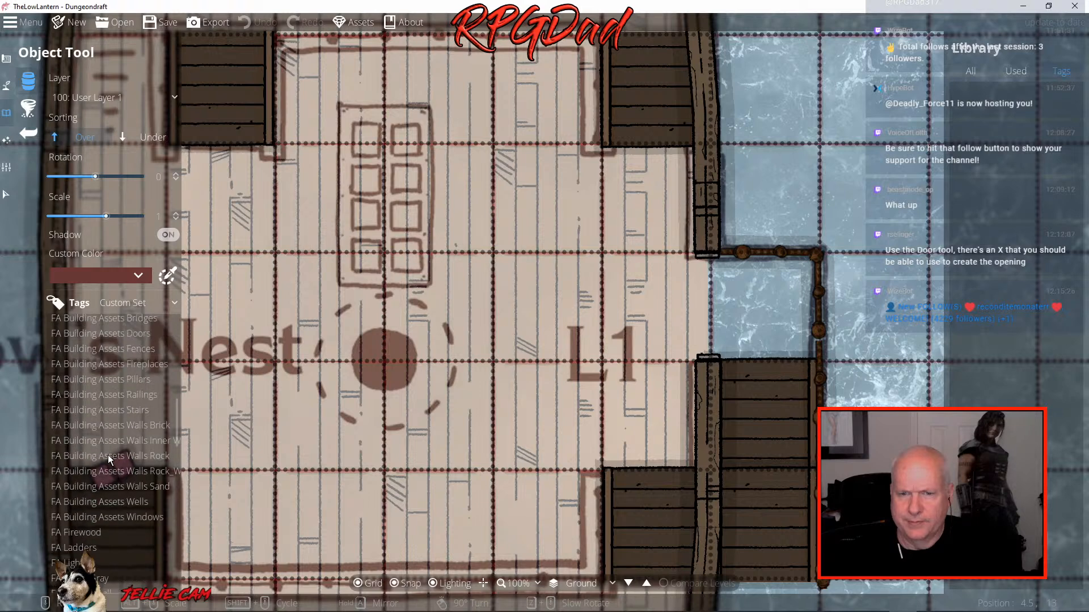
scroll(109, 459, "up", 15)
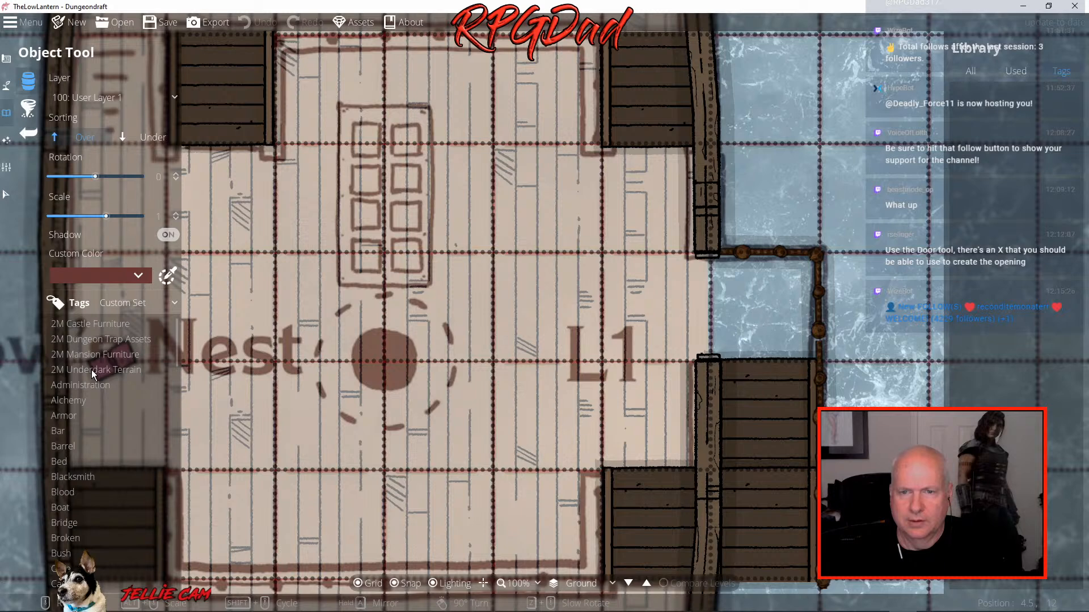
scroll(91, 370, "down", 3)
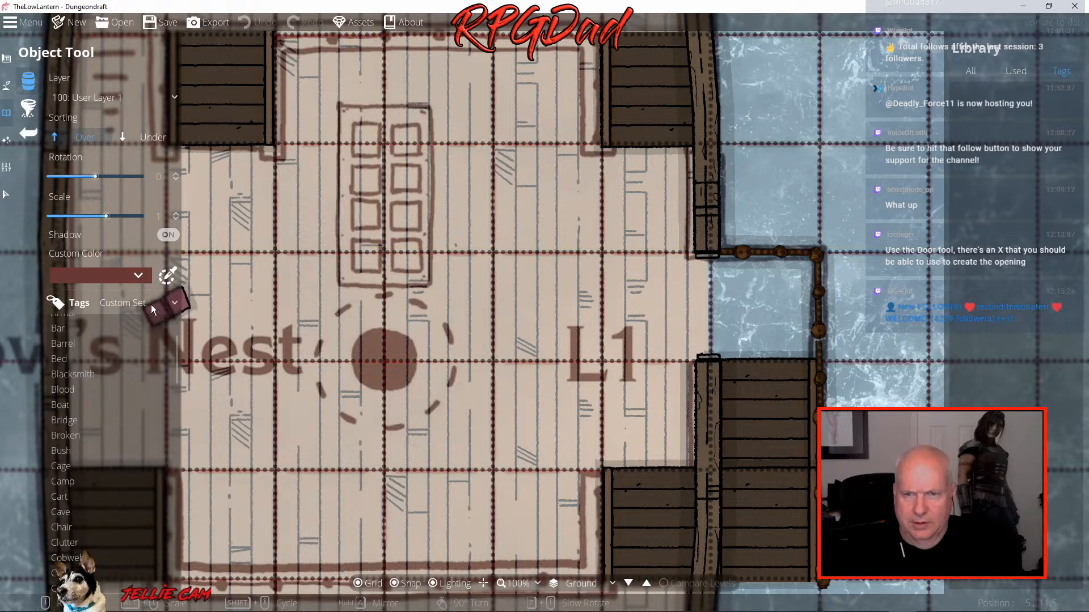
scroll(103, 423, "down", 3)
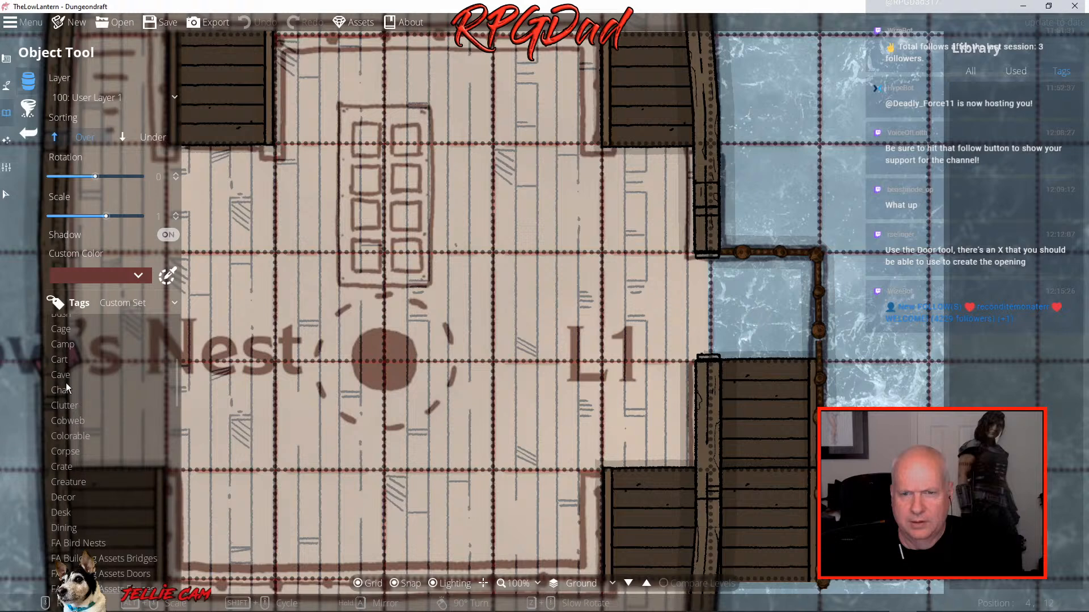
scroll(101, 498, "down", 5)
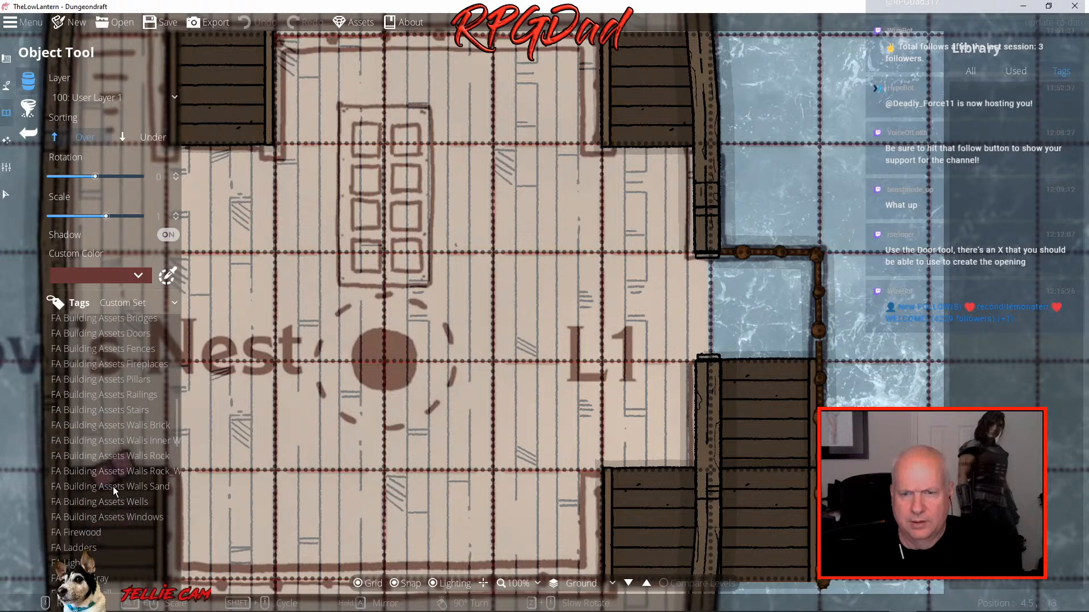
scroll(113, 491, "up", 2)
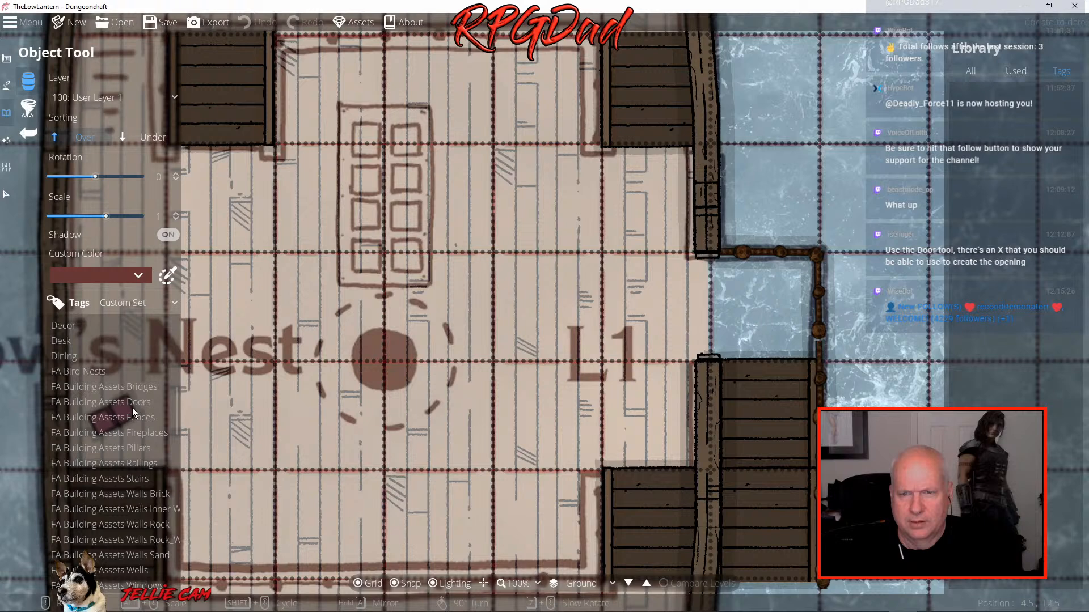
Filter the objects by the FA Building Assets Railings tag and examine the rope and wooden railing previews
left_click(129, 464)
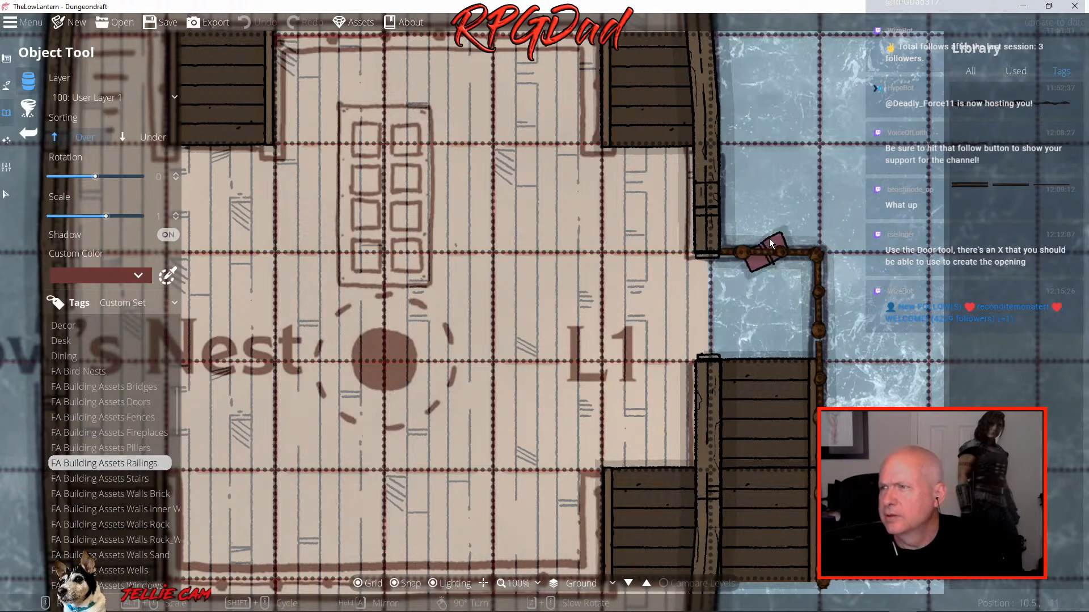
mouse_move(978, 145)
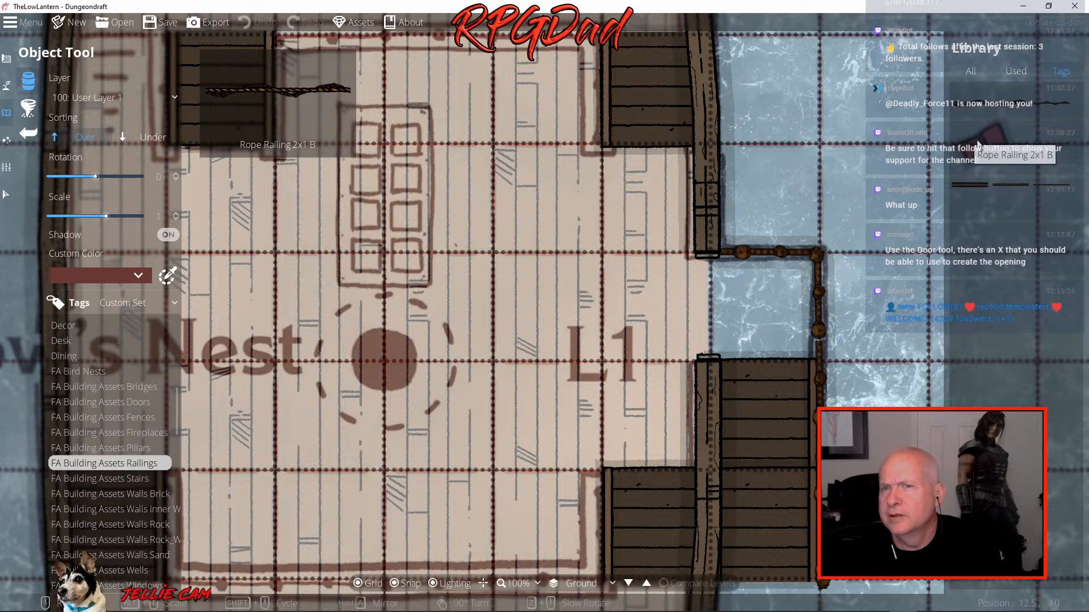
mouse_move(1018, 148)
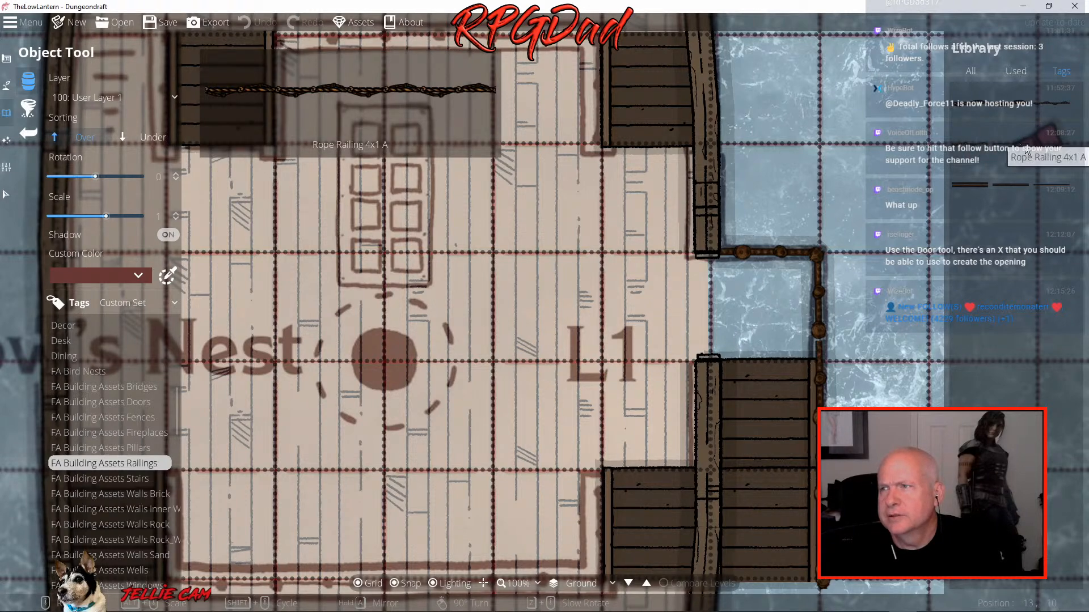
mouse_move(1063, 102)
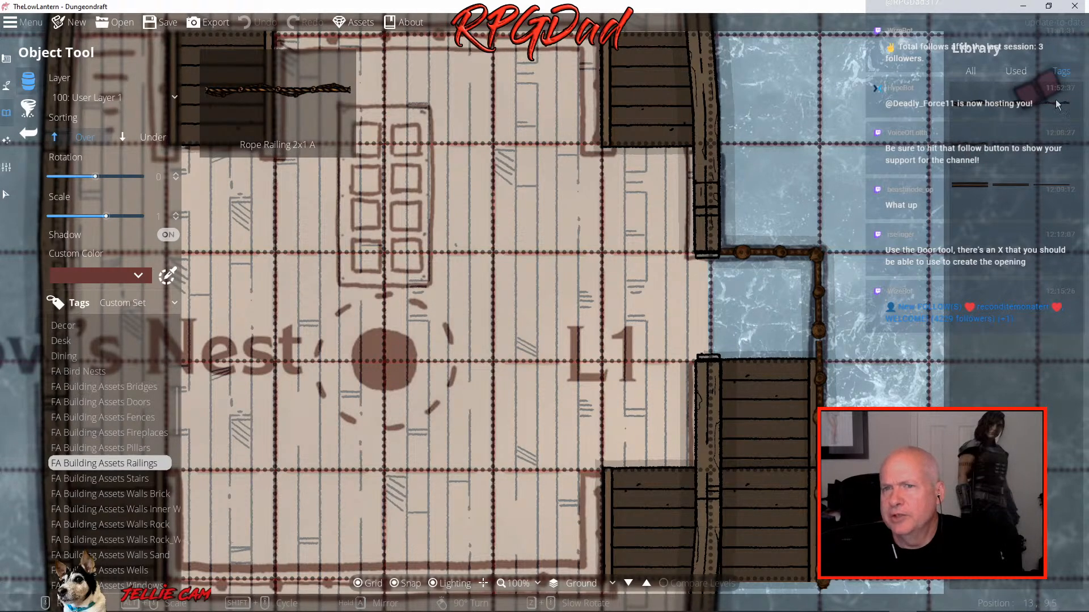
mouse_move(1027, 107)
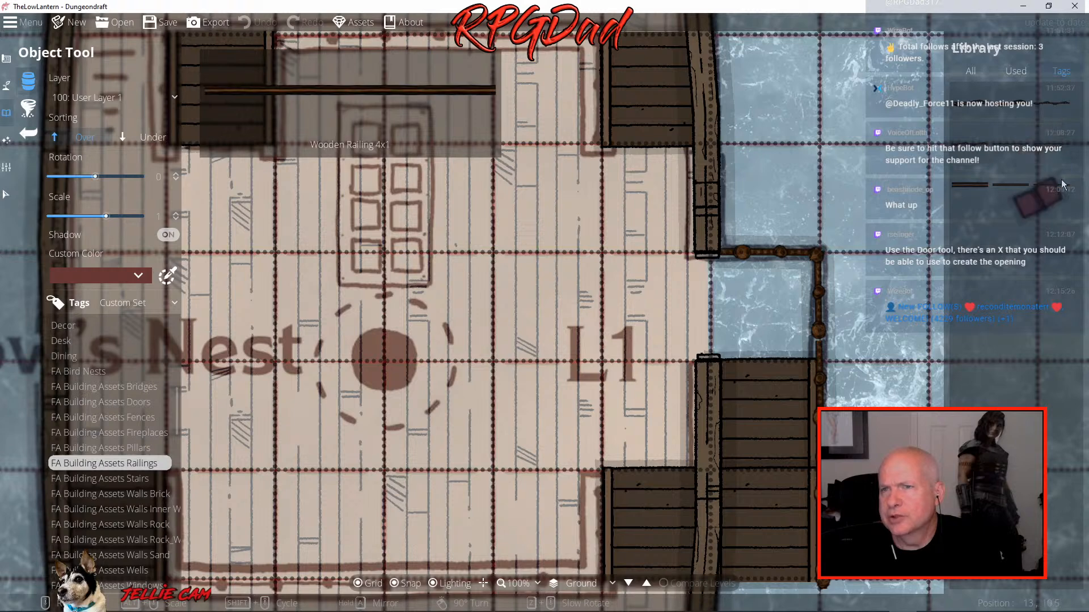
left_click(1028, 108)
scroll(110, 431, "down", 5)
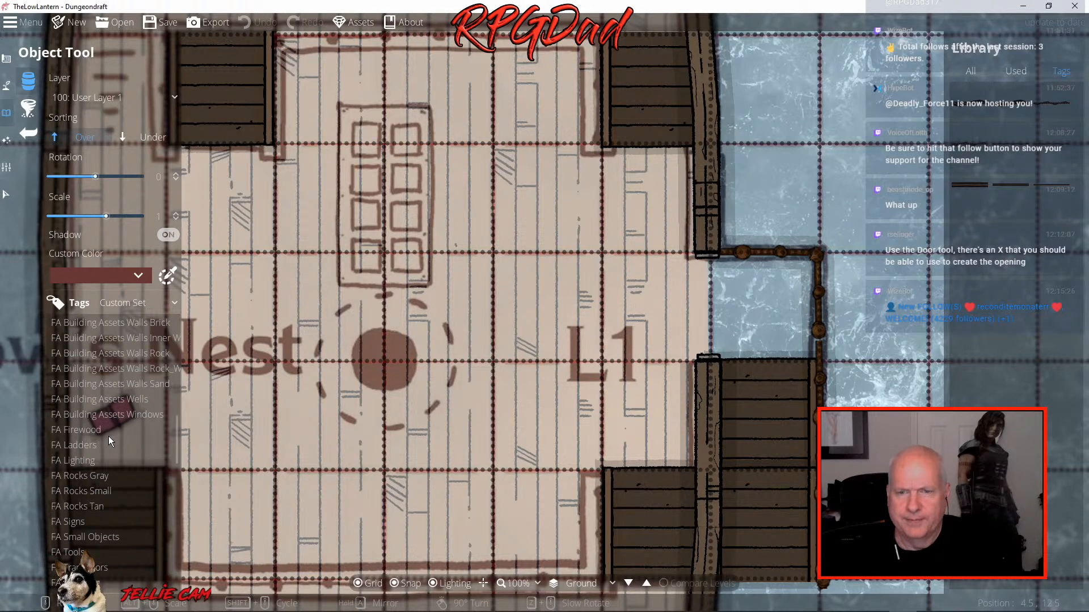
Look through the remaining Custom Set tags and examine the objects filed under the Stairs tag
scroll(109, 437, "down", 3)
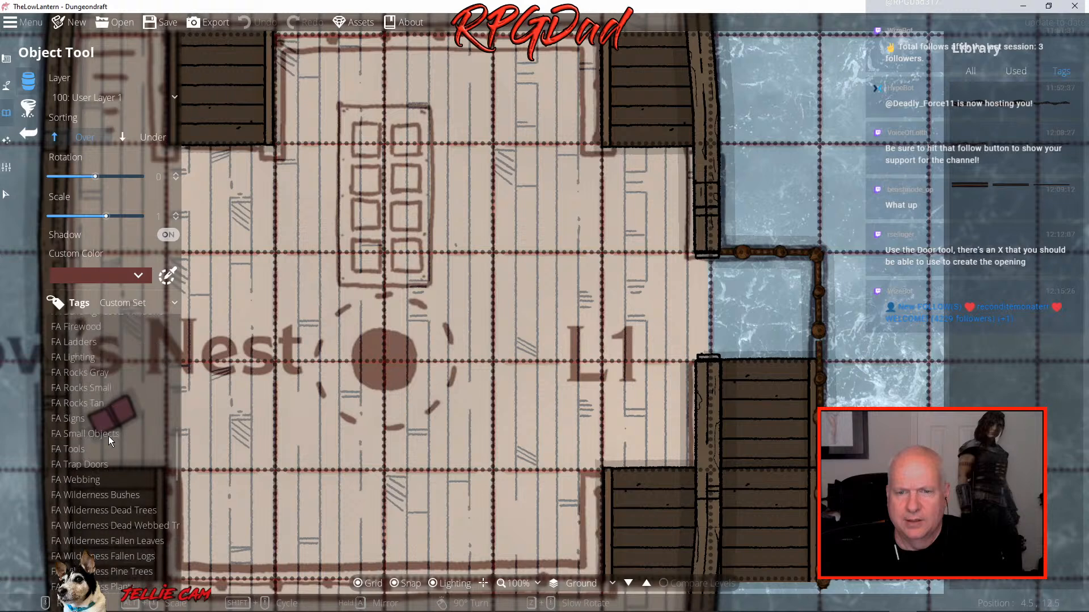
scroll(109, 437, "down", 5)
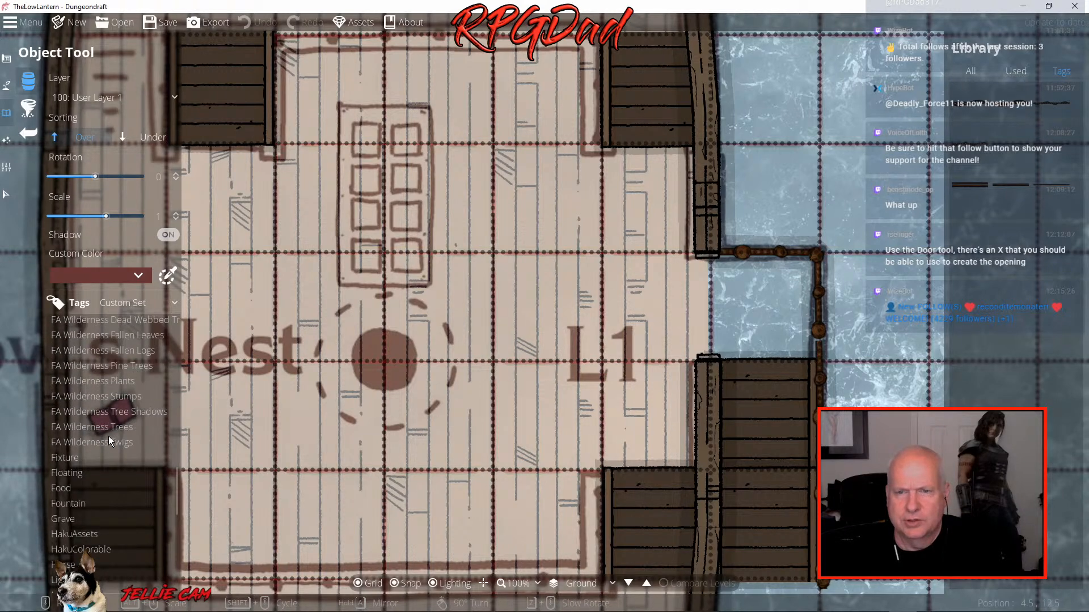
scroll(108, 436, "down", 1)
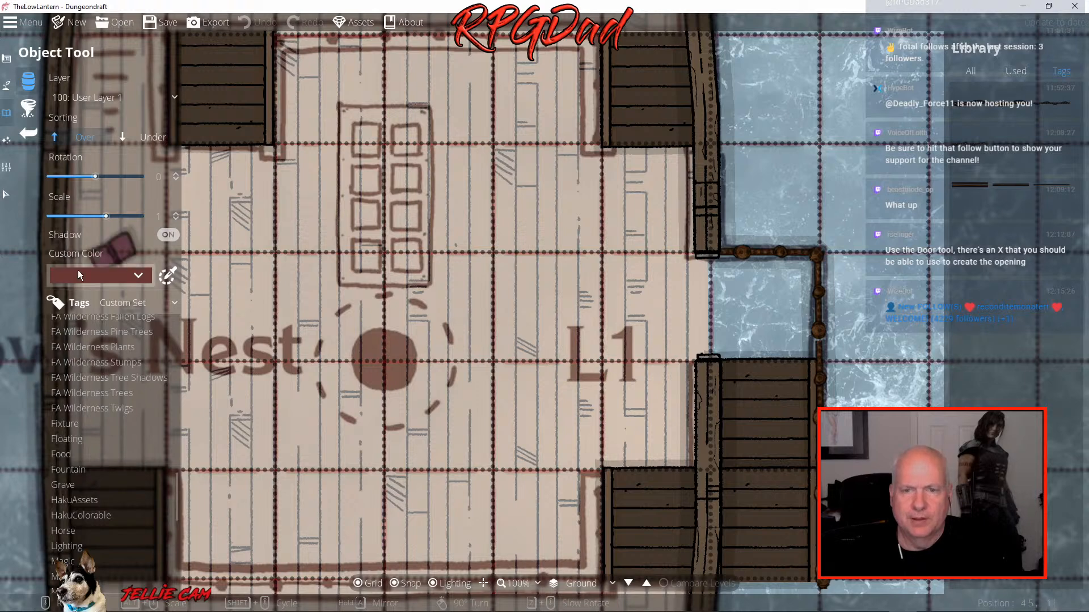
scroll(103, 502, "down", 5)
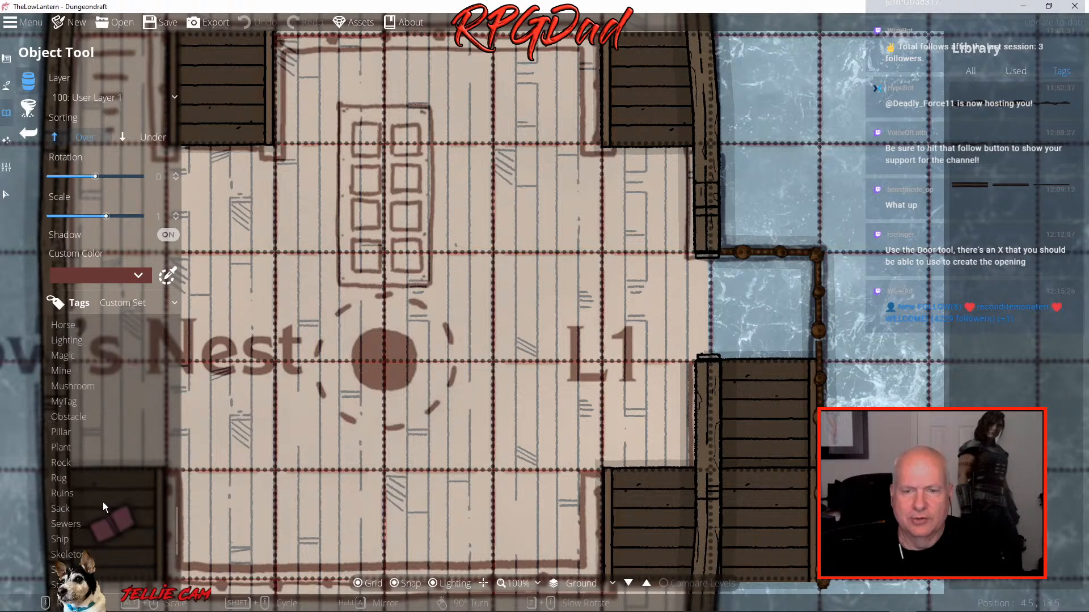
scroll(90, 536, "down", 3)
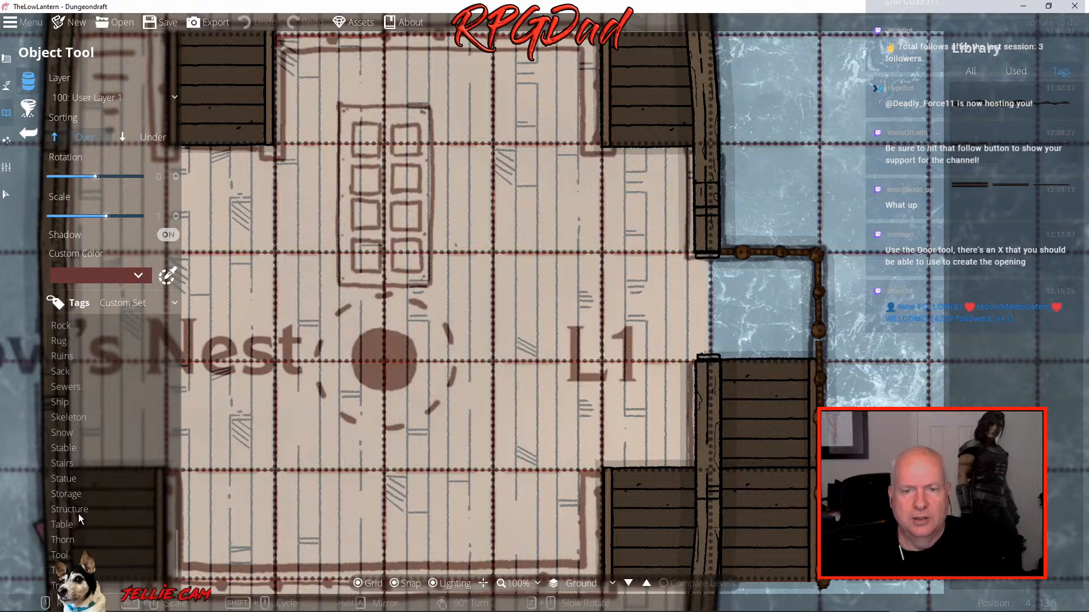
left_click(66, 463)
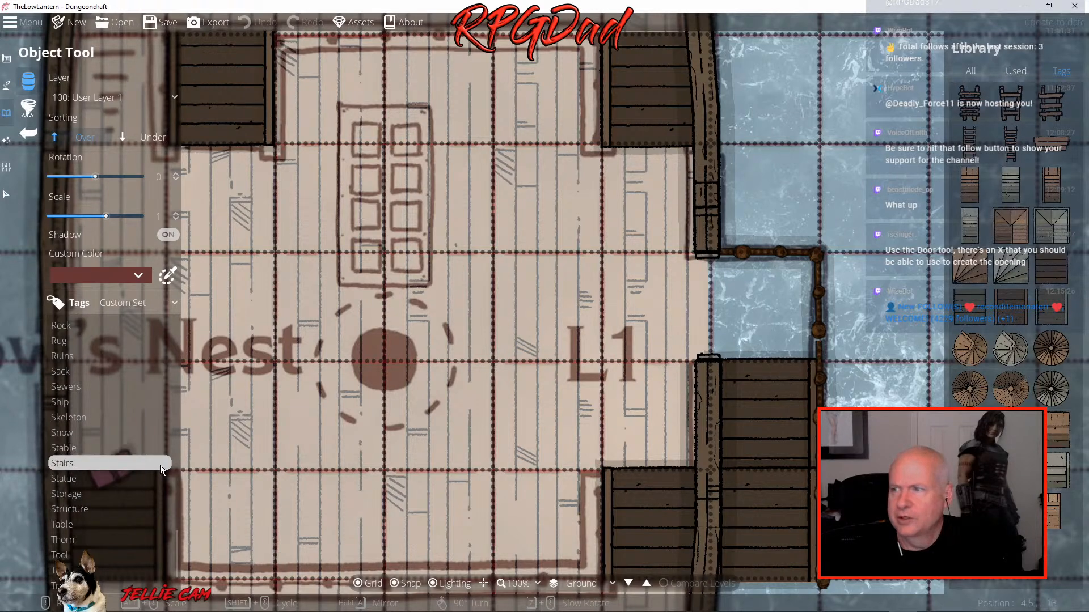
left_click(1066, 271)
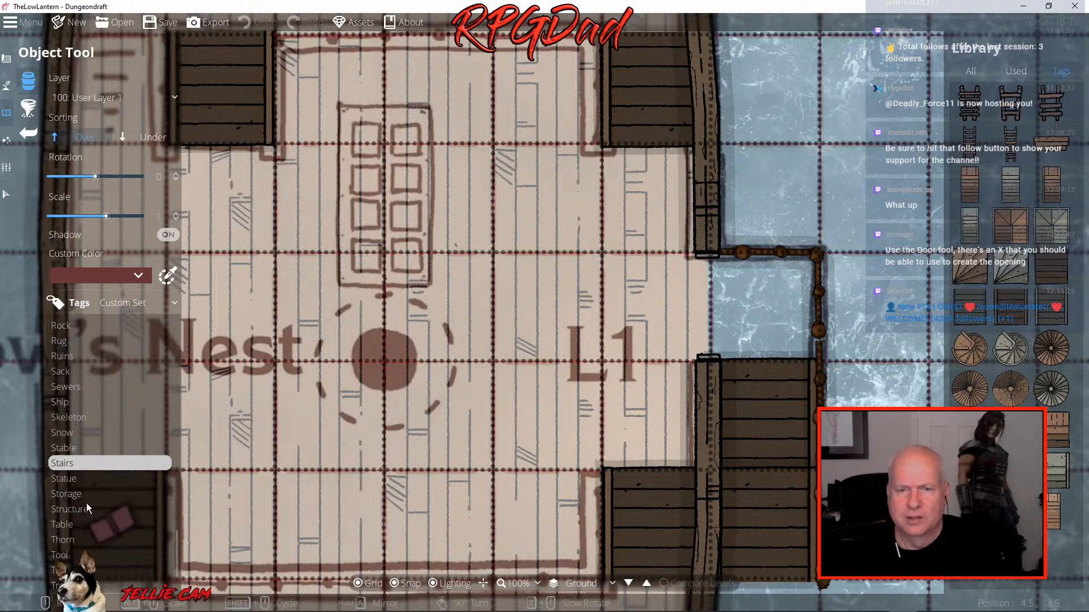
scroll(87, 502, "down", 4)
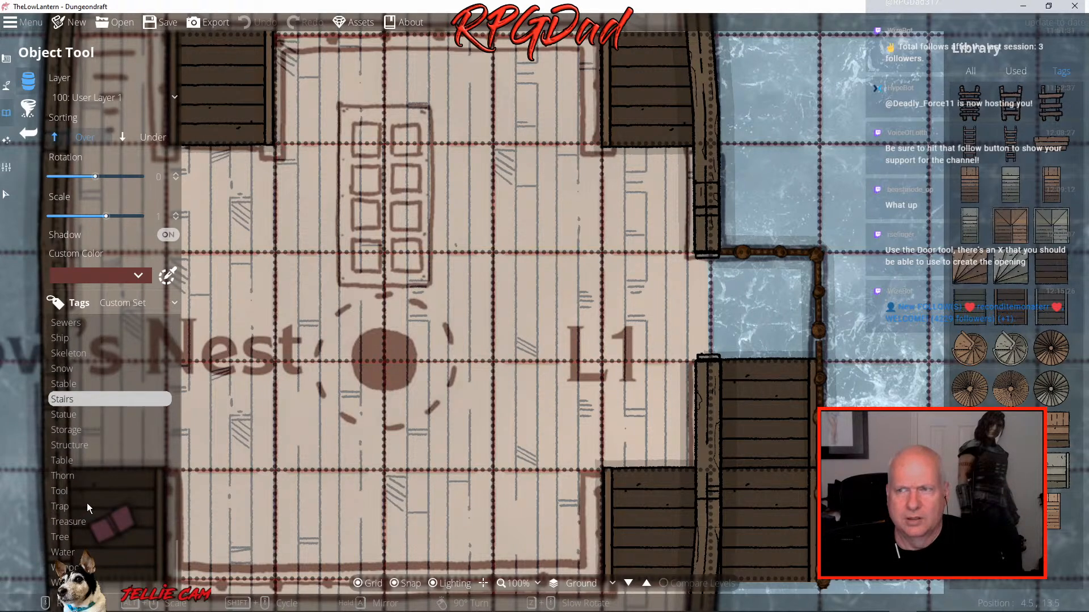
Try to build a one-square plank-floored room with the brown jointed-pole wall on the wharf landing beside L1
left_click(8, 59)
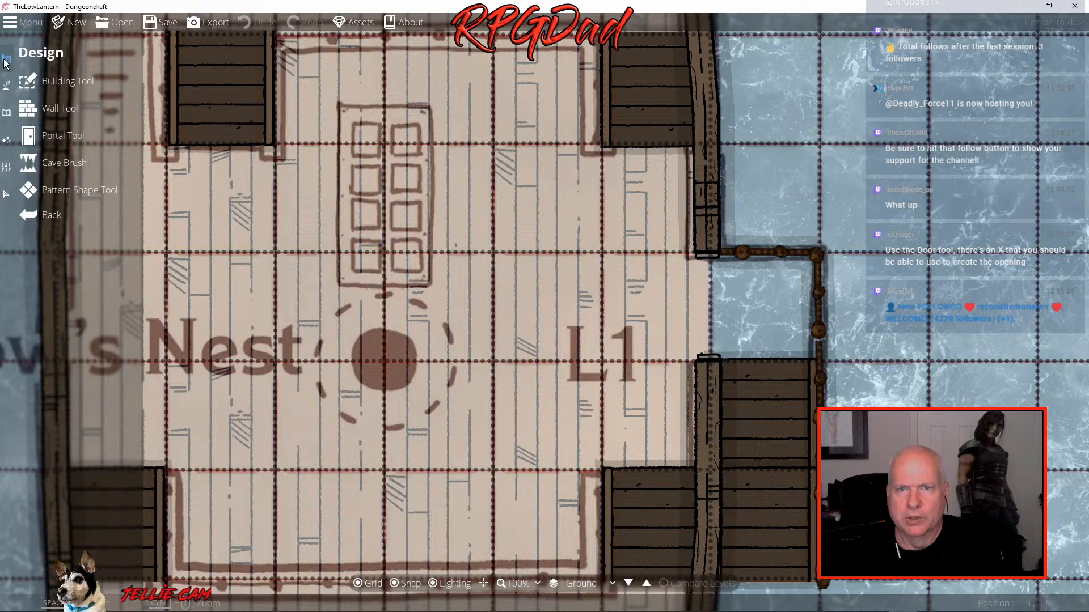
left_click(55, 82)
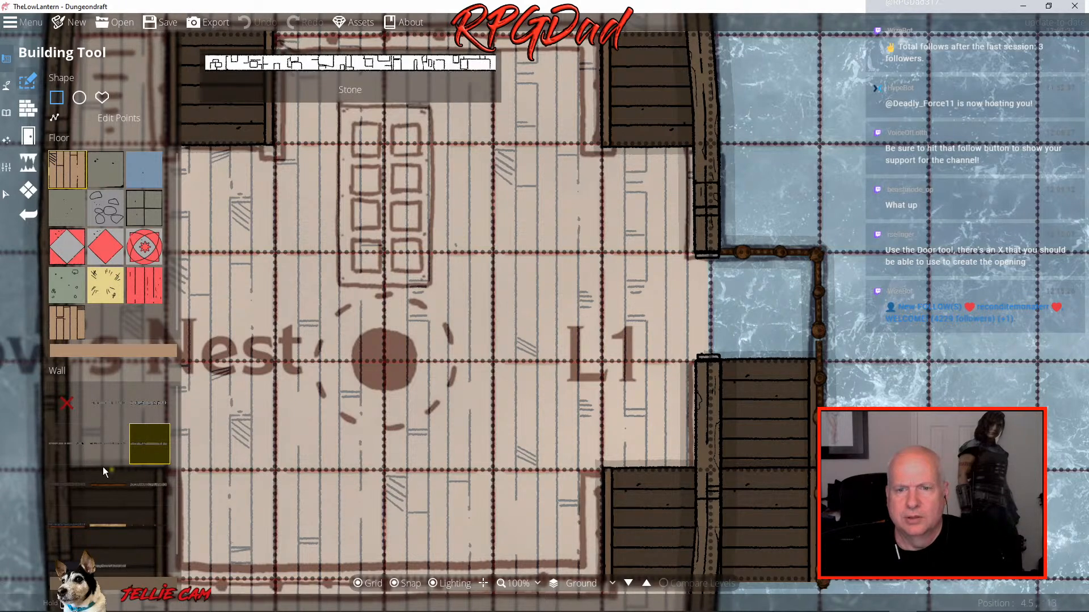
left_click(149, 523)
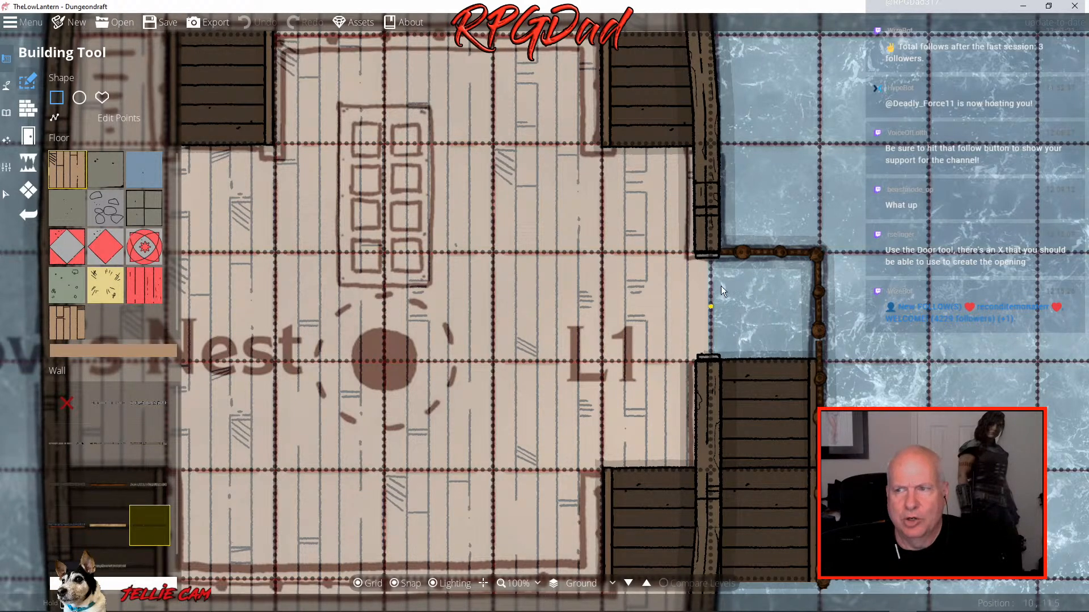
left_click_drag(719, 264, 815, 352)
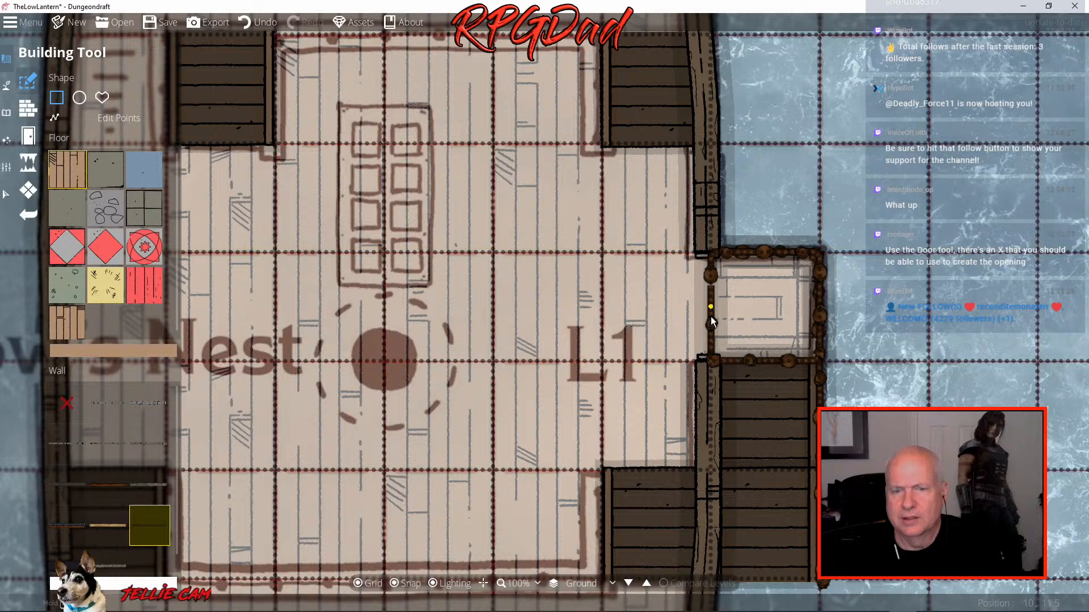
key("ctrl+z")
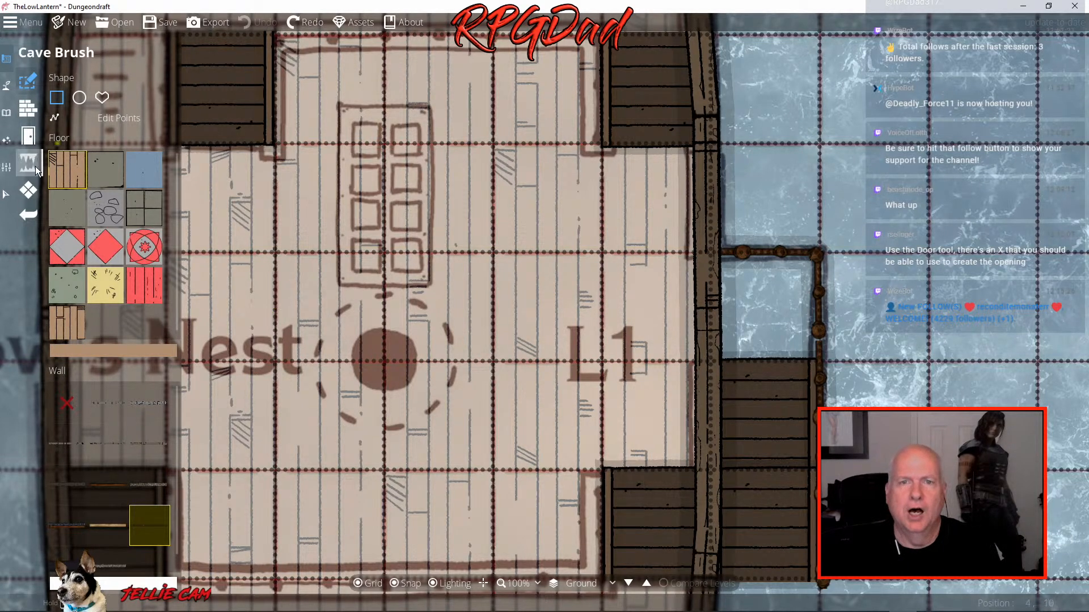
Place a Threshold 01 portal in the ship's hull wall beside L1 to open a passage to the wharf landing
left_click(28, 137)
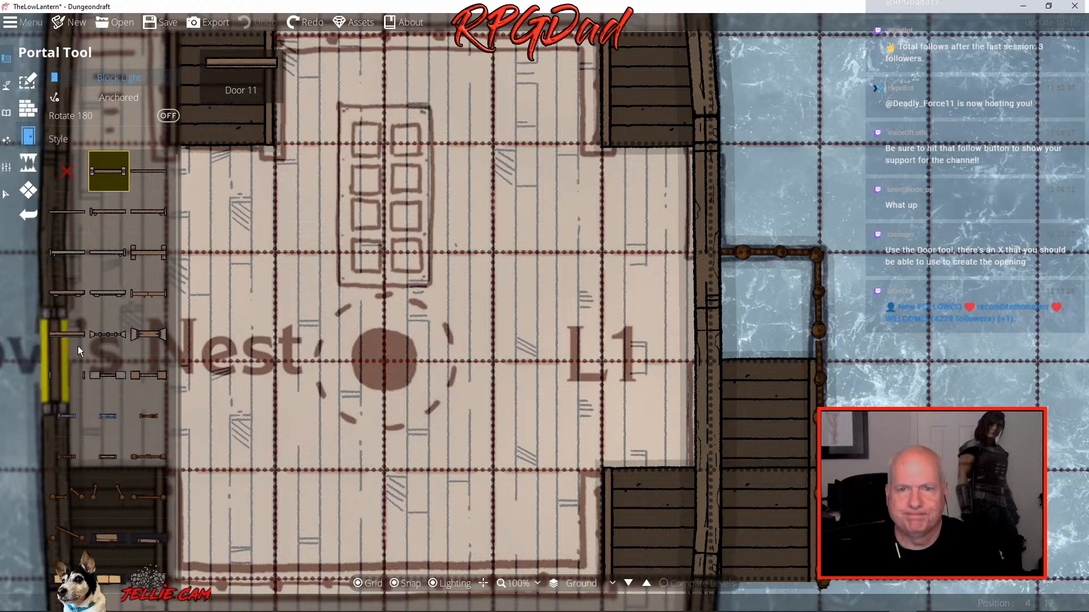
left_click(66, 379)
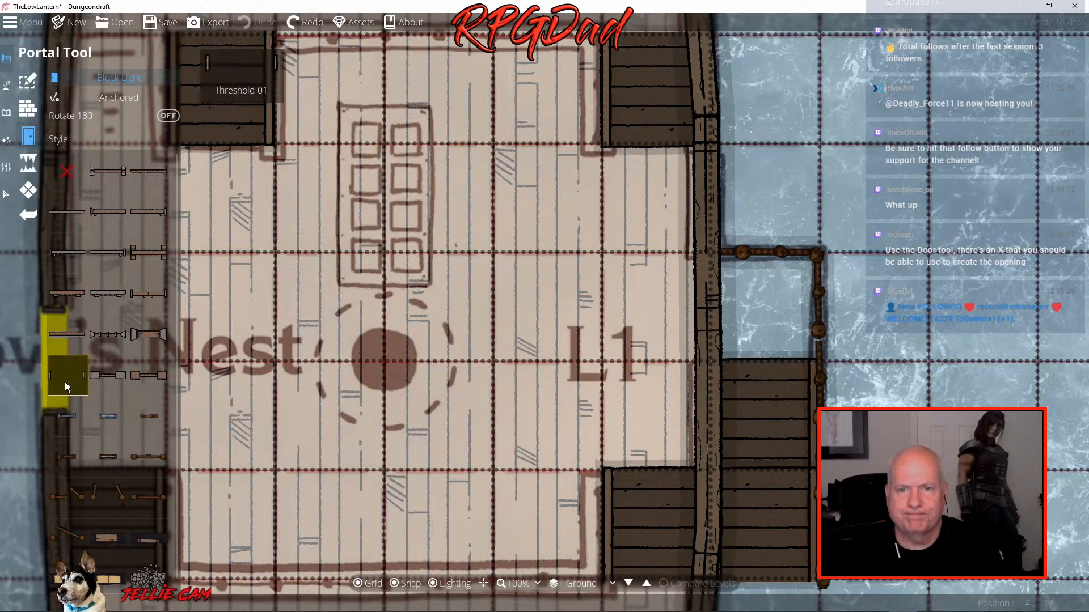
left_click(700, 294)
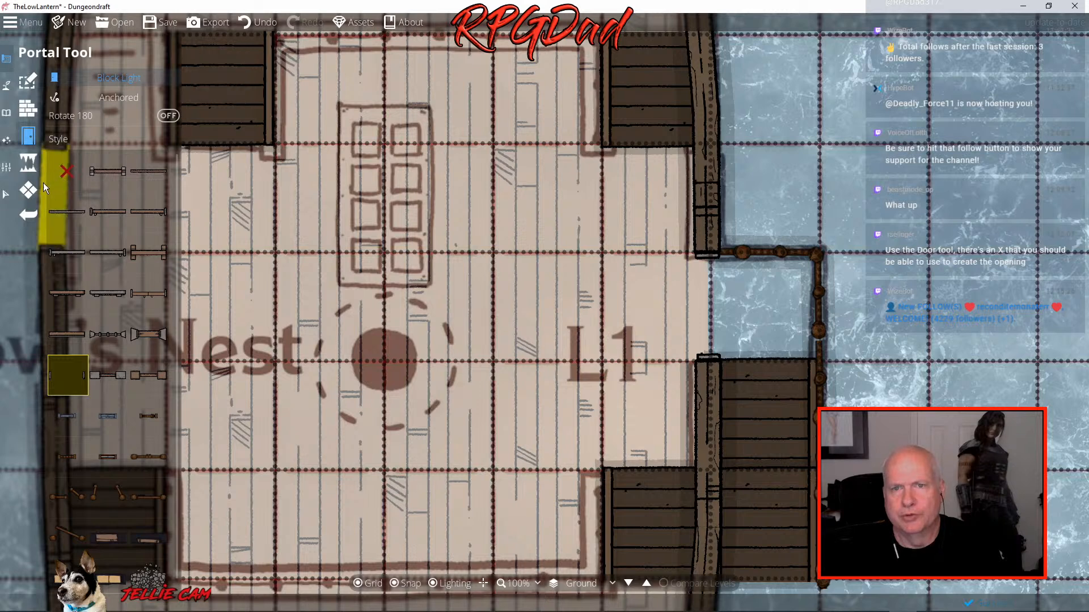
Fill the one-square landing outside the hull opening with wooden plank floor, using the Building Tool without a wall
left_click(28, 82)
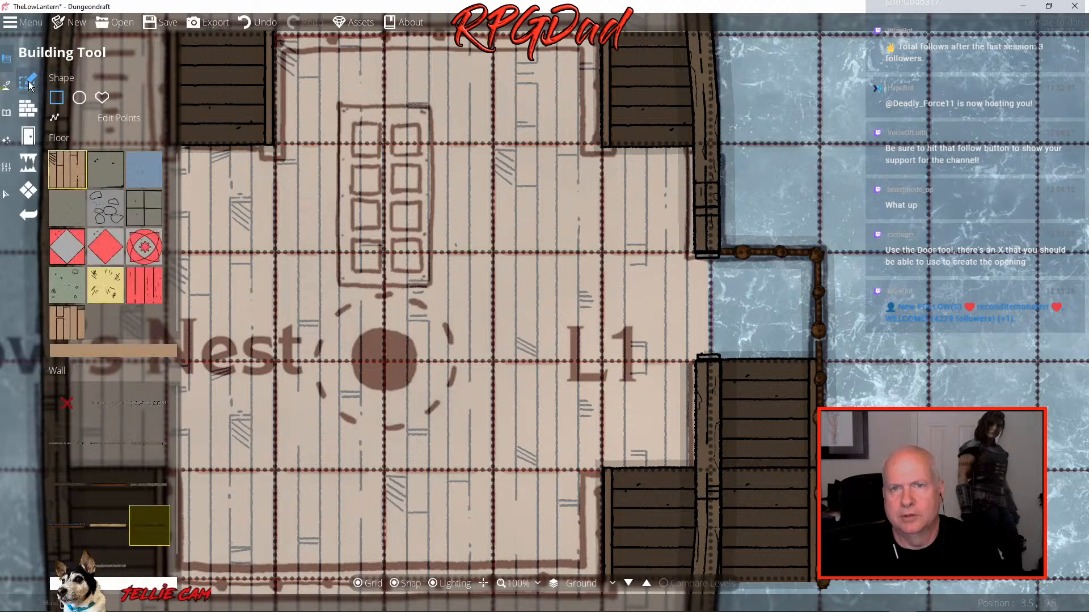
left_click(68, 402)
left_click_drag(720, 266, 804, 342)
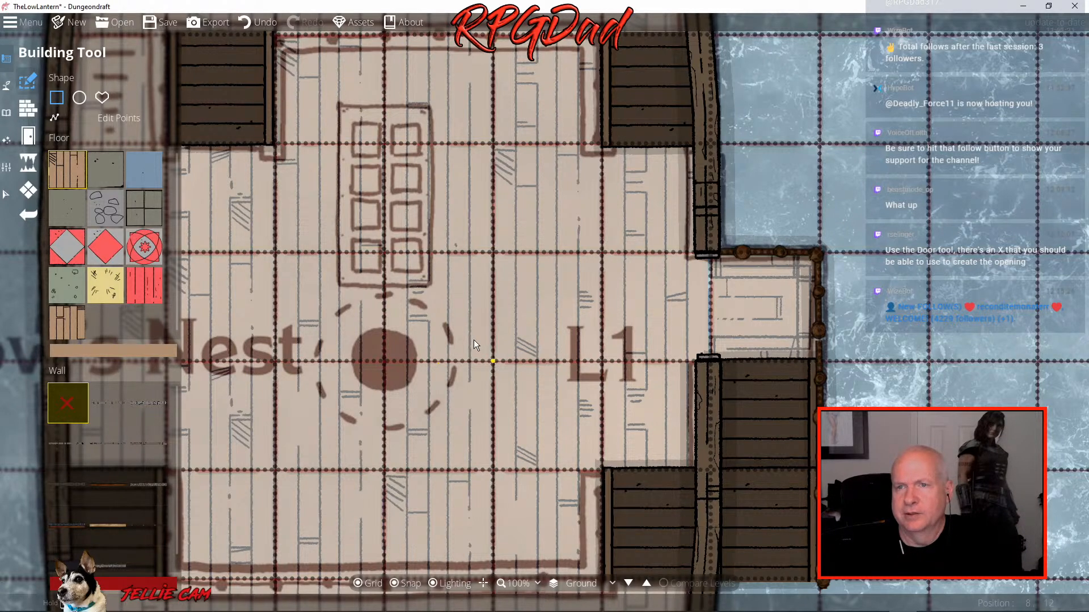
Draw a brown wooden wall railing four squares wide below Down to L5, with one-square sides and another along the left staircase's inner edge
scroll(474, 345, "down", 3)
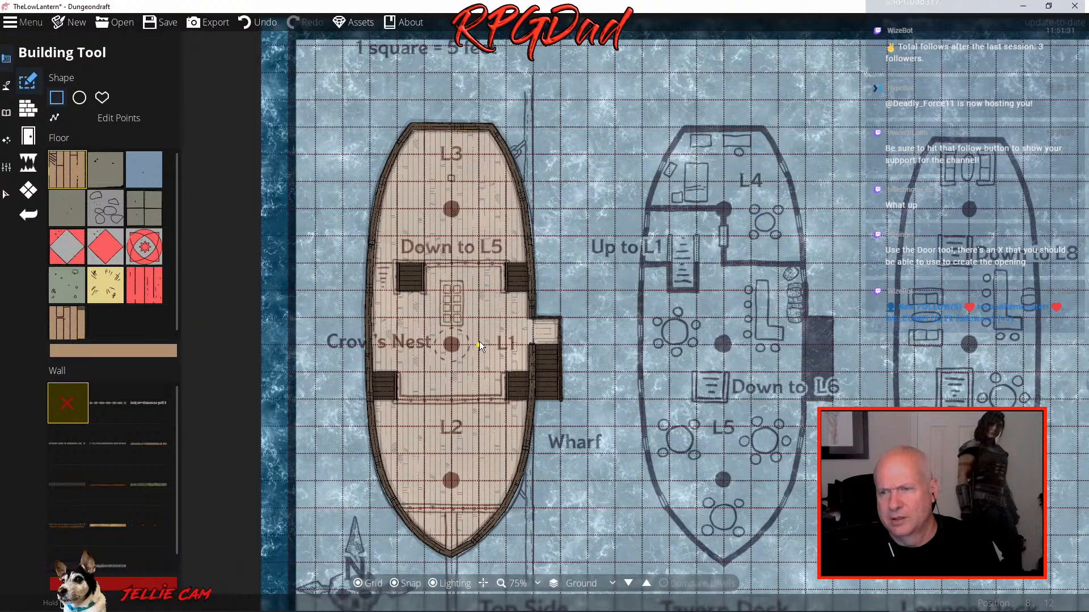
scroll(454, 333, "up", 5)
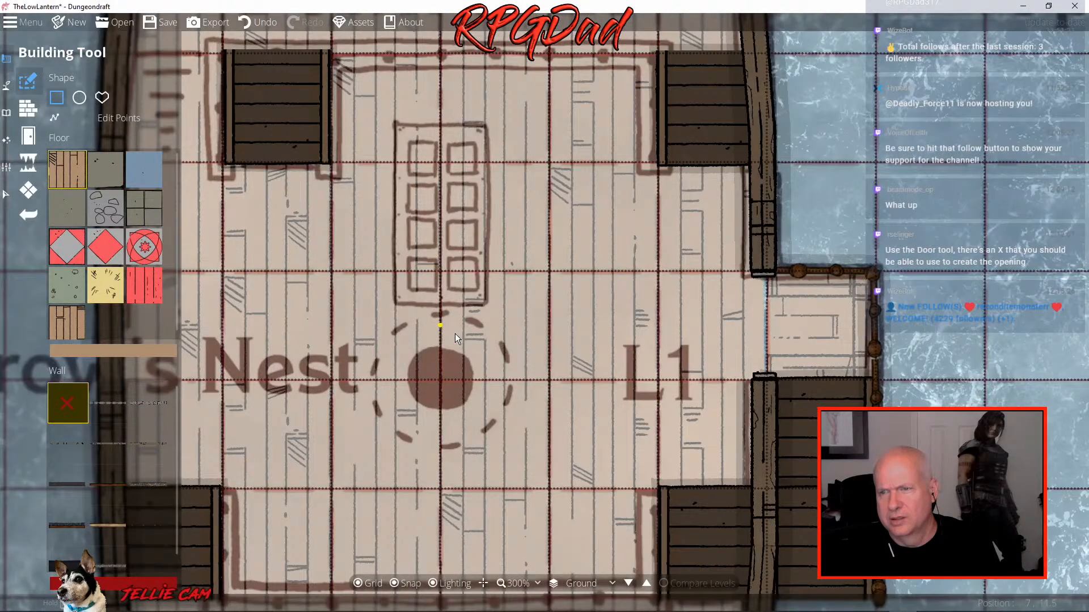
left_click_drag(455, 334, 597, 499)
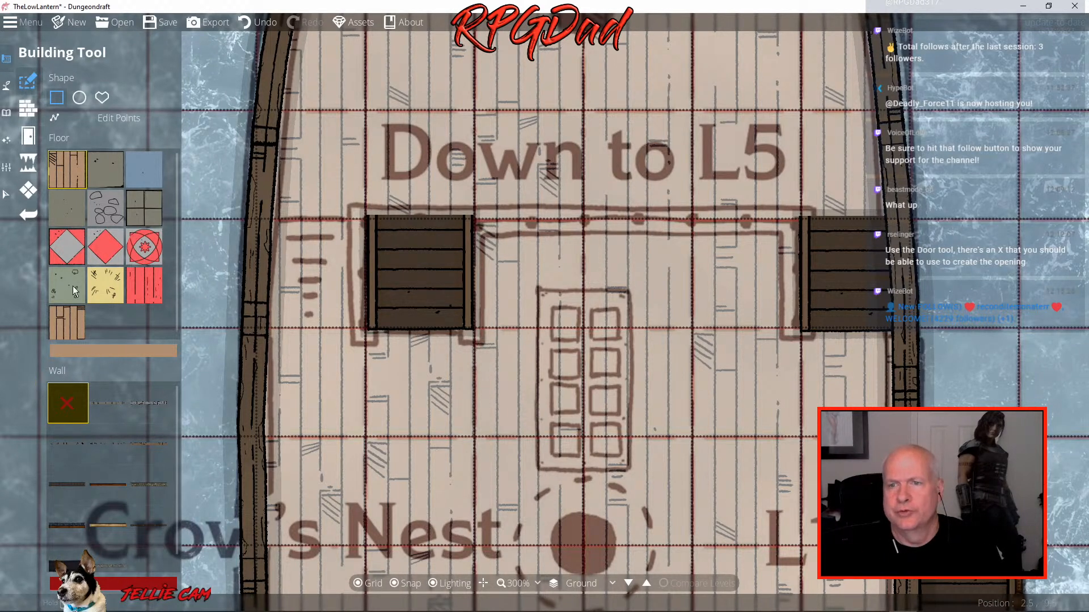
left_click(30, 110)
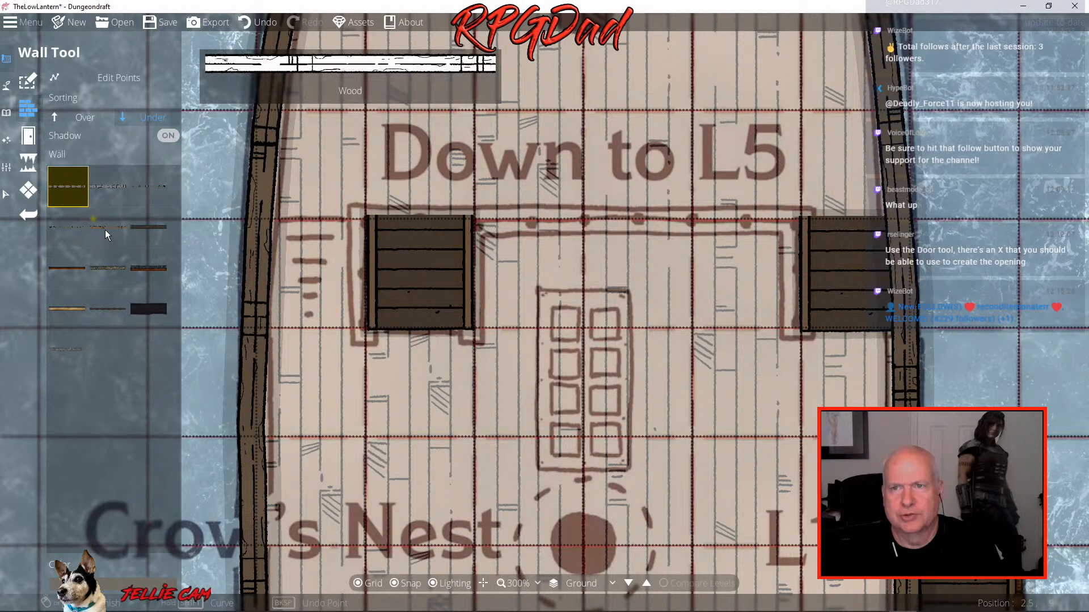
left_click(70, 267)
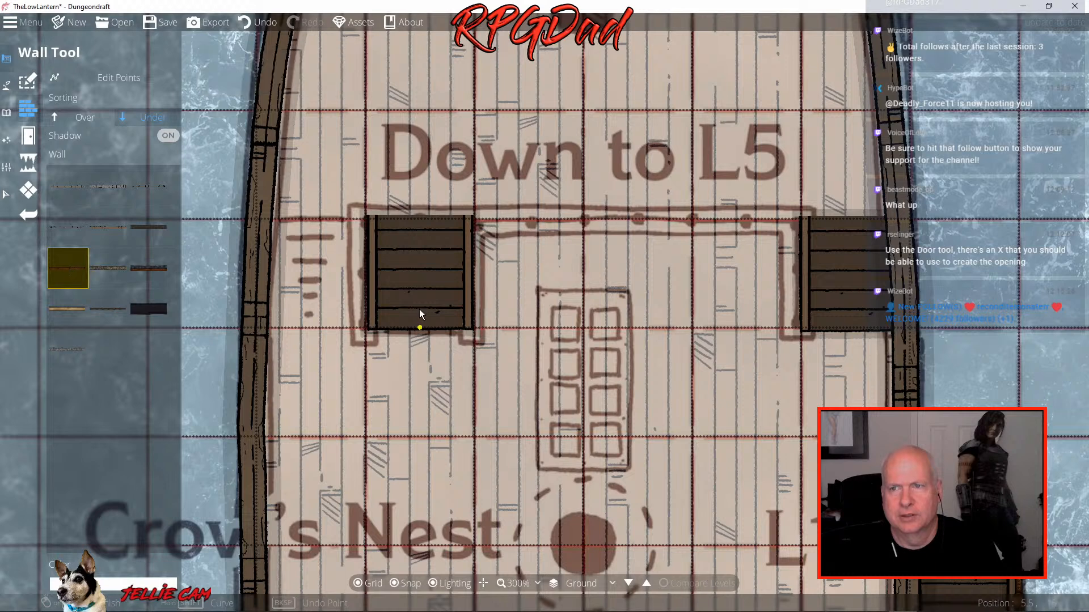
left_click(365, 329)
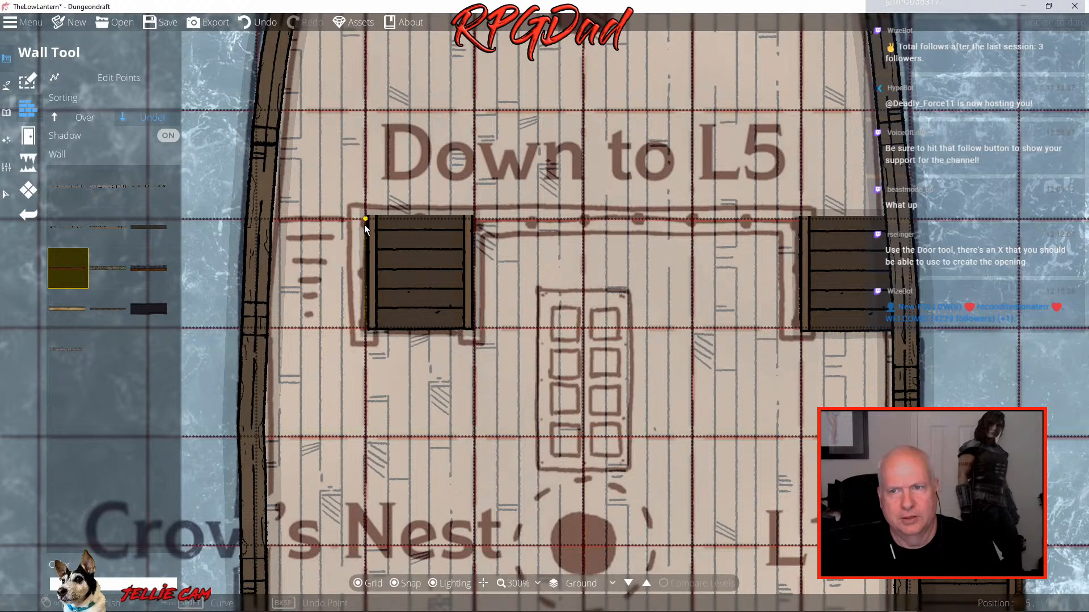
left_click(365, 225)
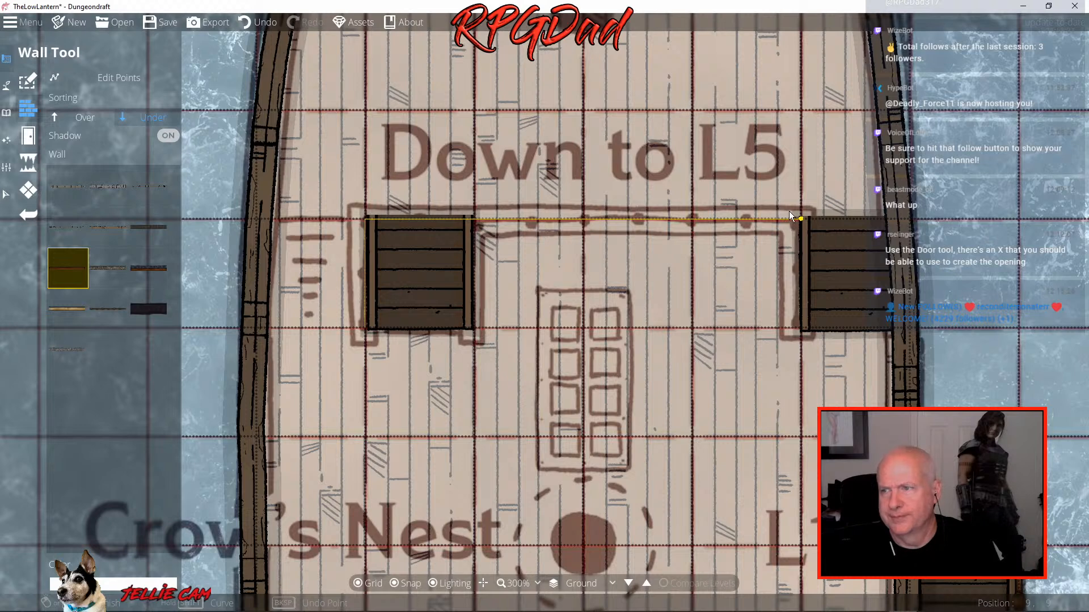
left_click(800, 219)
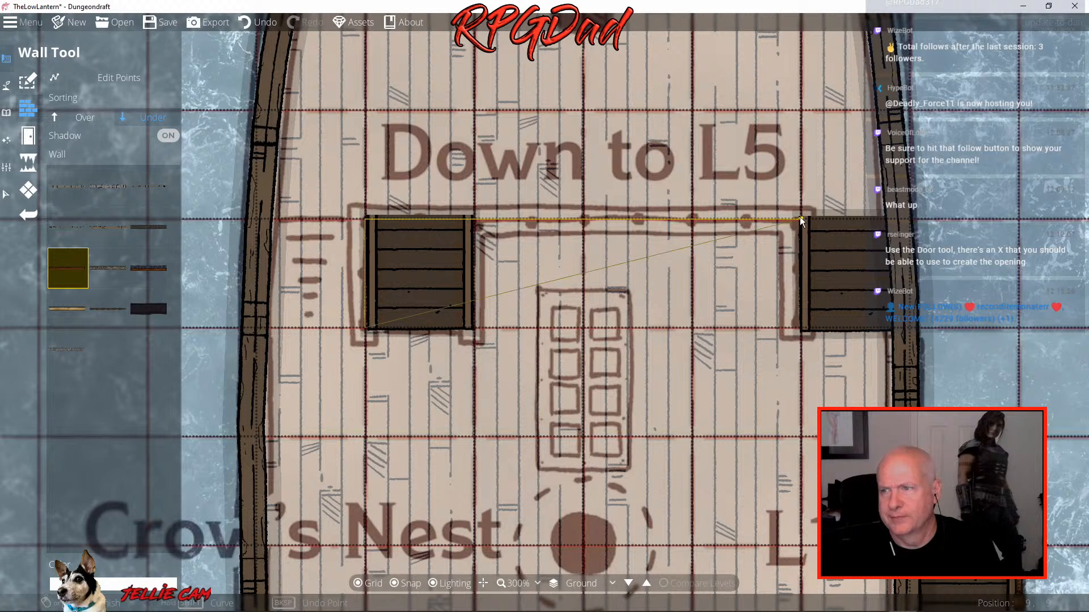
double_click(799, 319)
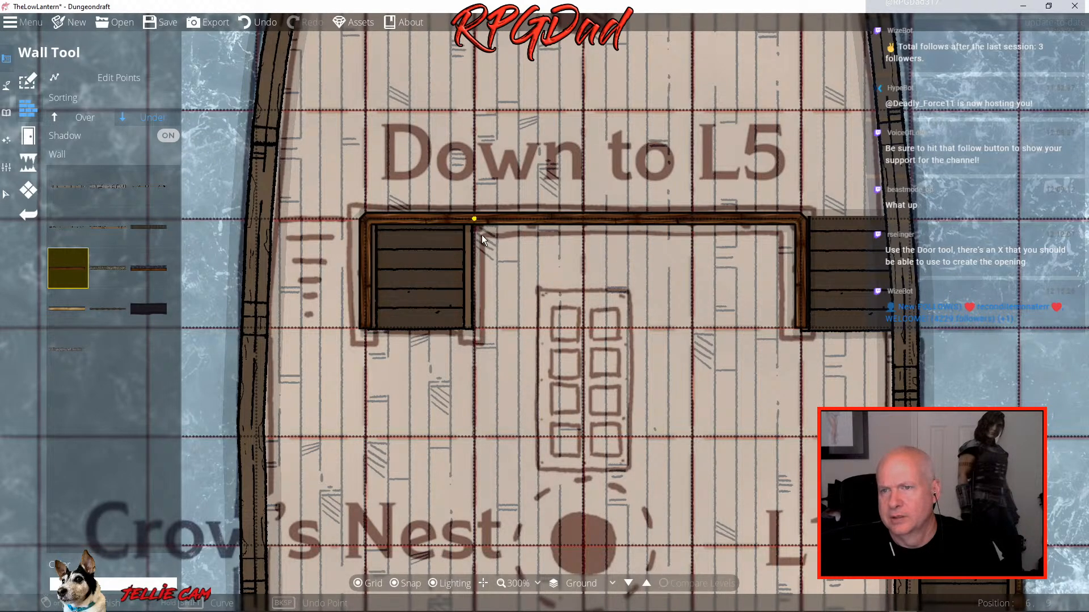
left_click(474, 219)
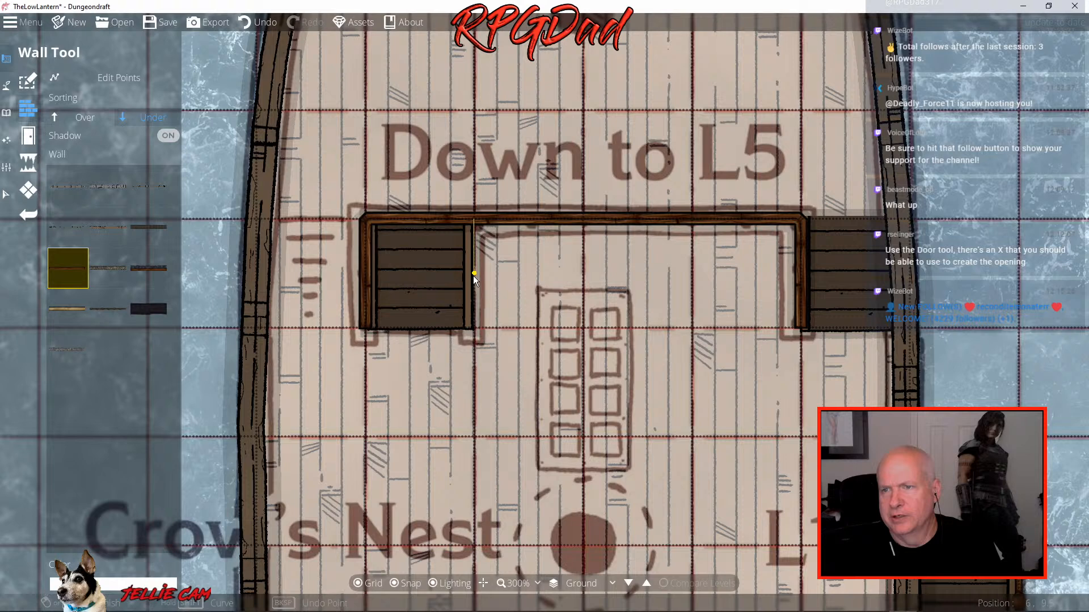
double_click(477, 322)
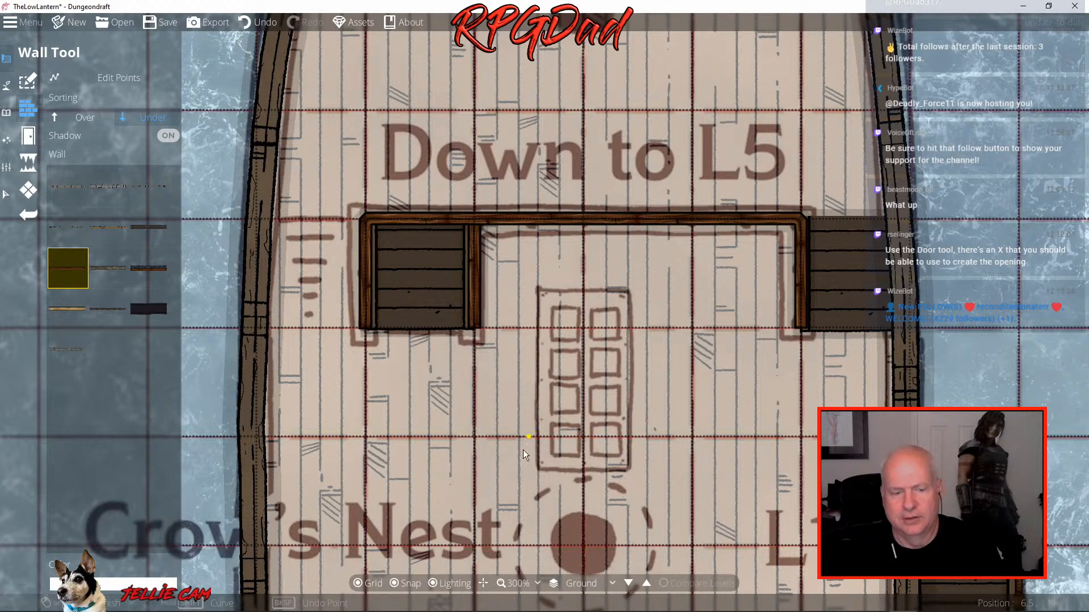
Draw a matching brown wooden wall railing above L2, four squares wide with one-square sides along both staircases' inner edges
left_click_drag(532, 447, 530, 110)
left_click_drag(462, 343, 423, 272)
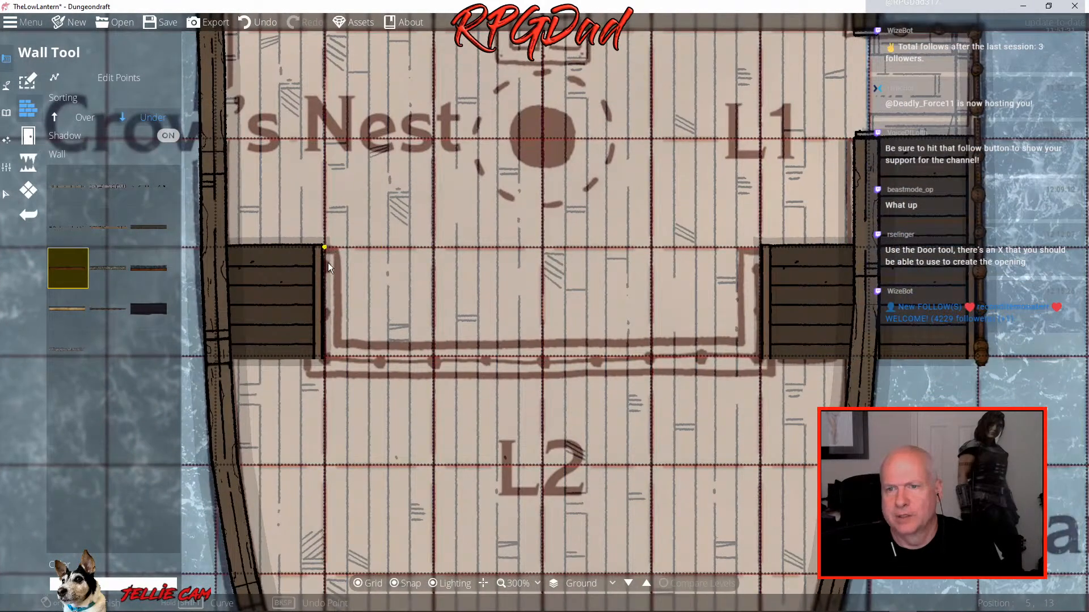
left_click(327, 278)
left_click(324, 357)
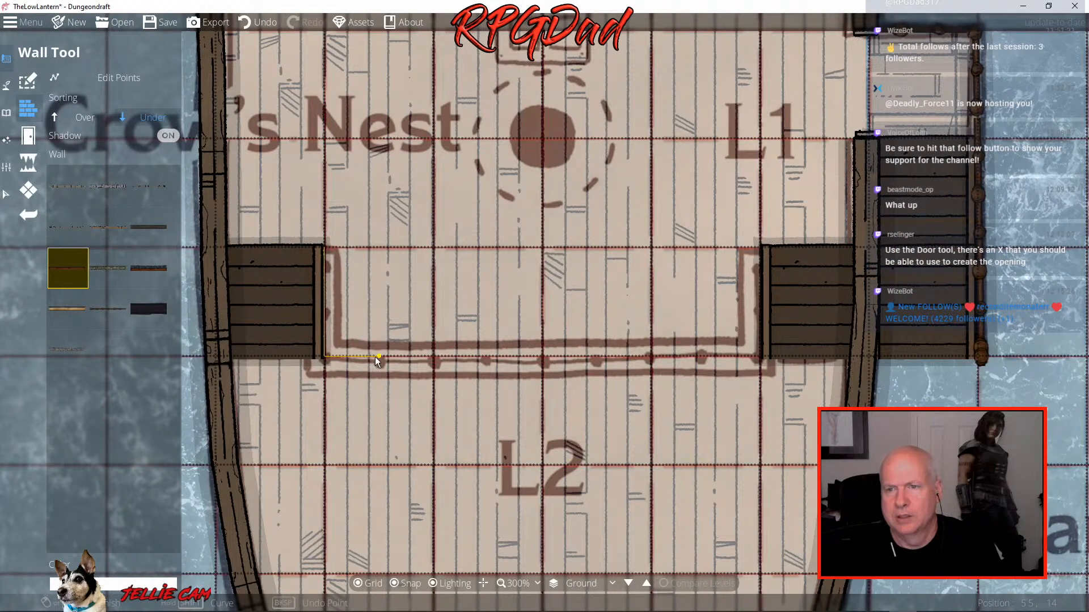
left_click(760, 357)
double_click(761, 256)
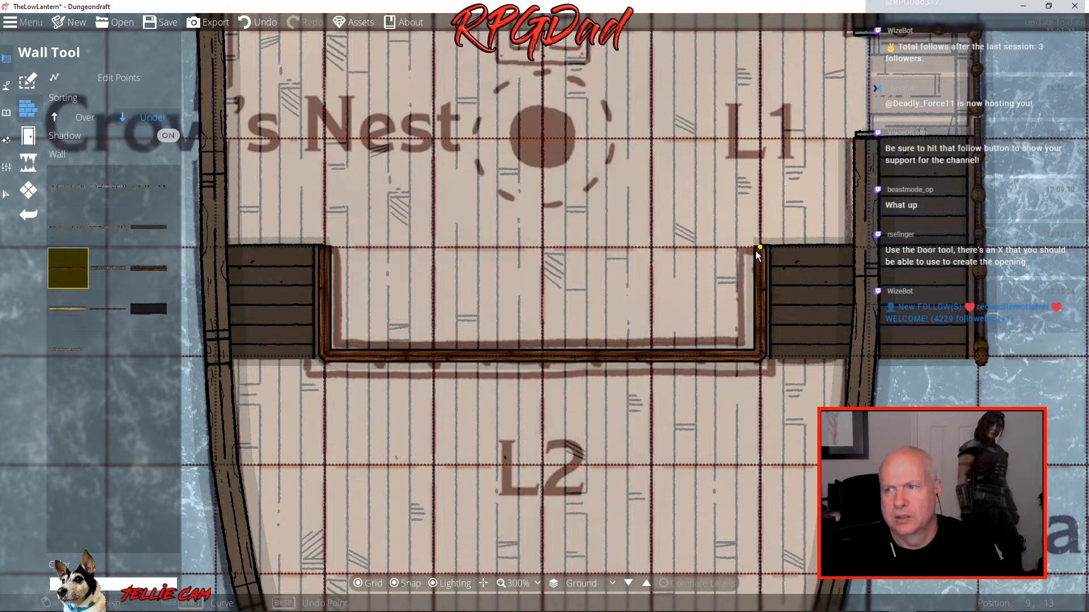
key("Escape")
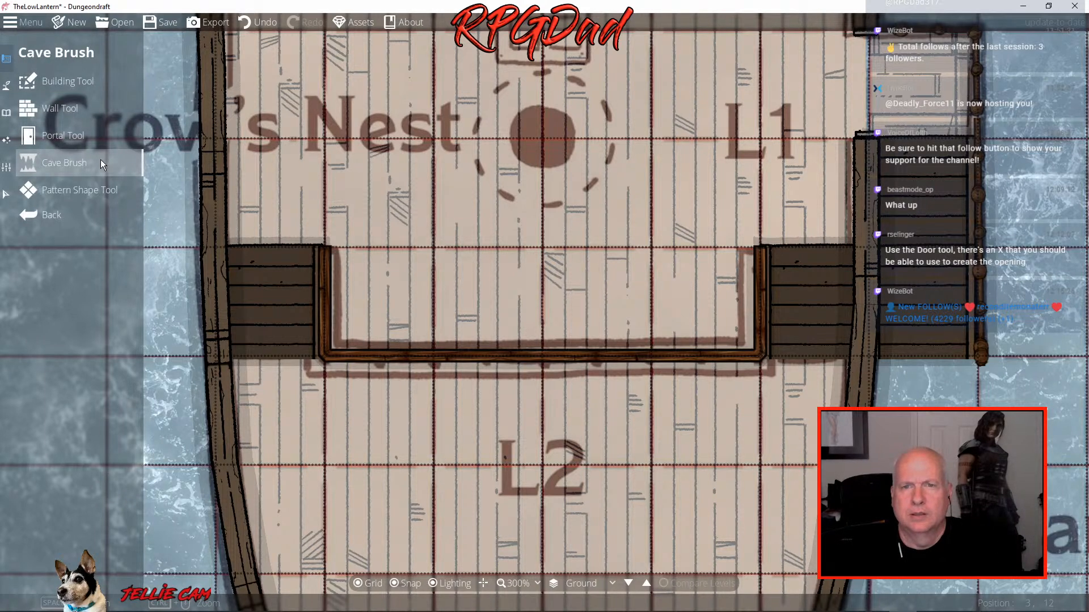
Examine the rope railing objects under FA Building Assets Railings as dressing for the deck railing above L2
left_click(5, 116)
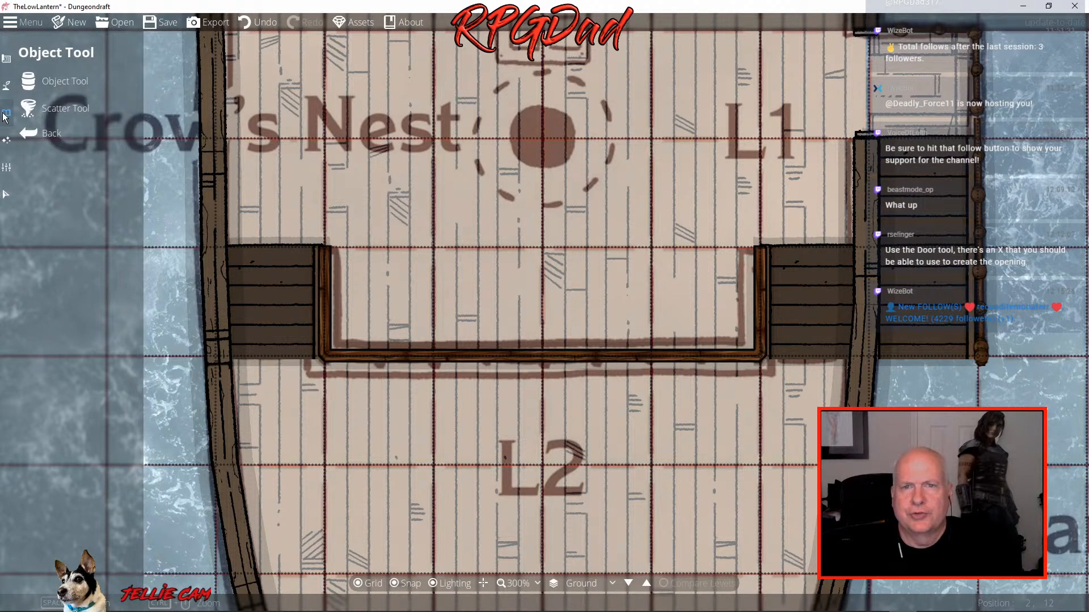
left_click(56, 81)
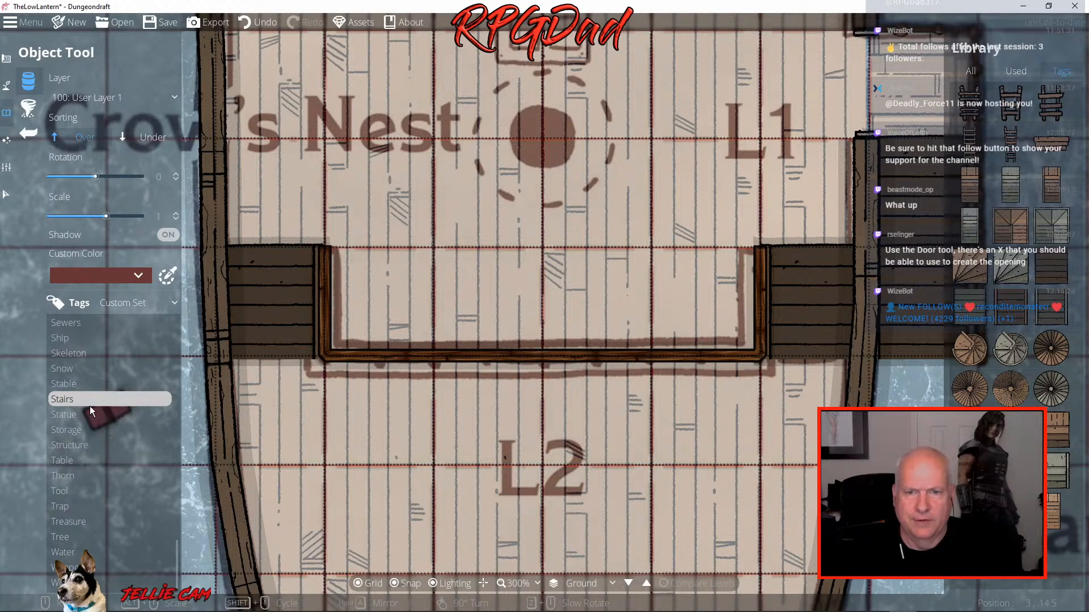
scroll(88, 405, "up", 3)
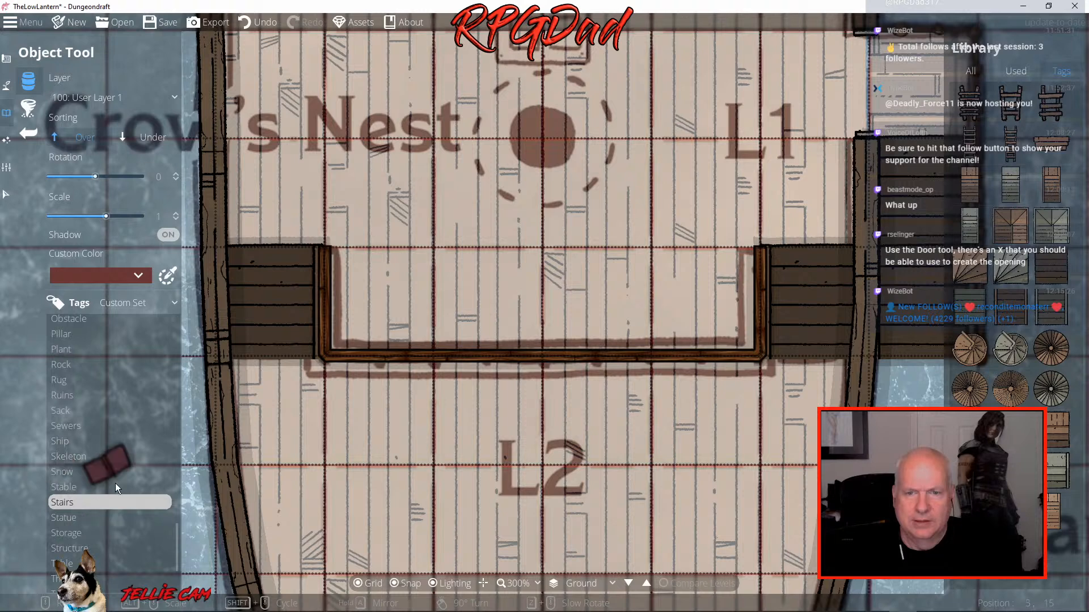
scroll(117, 459, "up", 6)
scroll(118, 462, "up", 5)
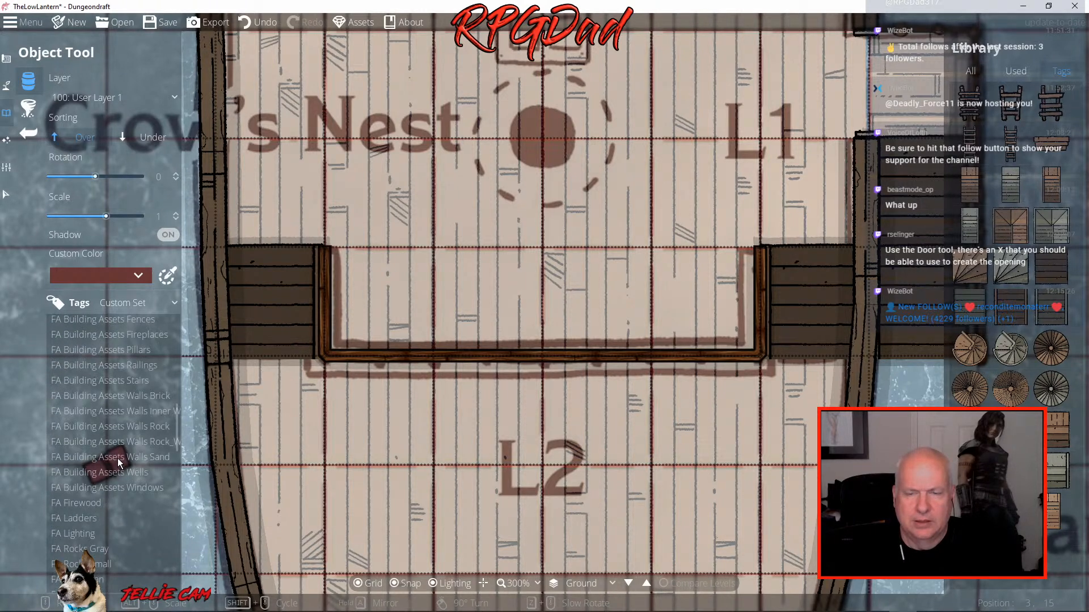
left_click(140, 365)
mouse_move(1051, 181)
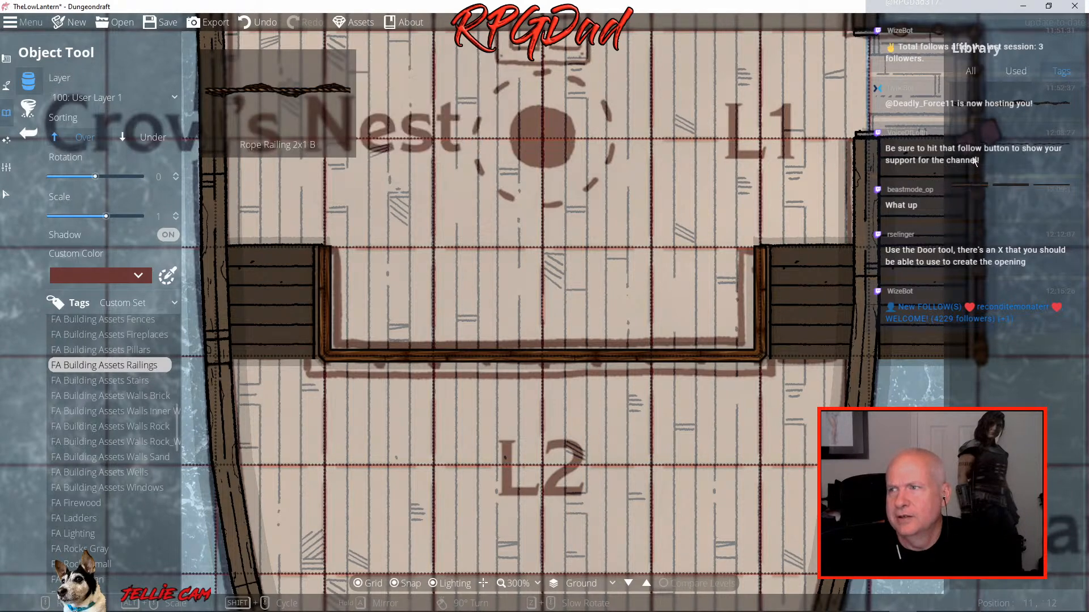
left_click(1064, 107)
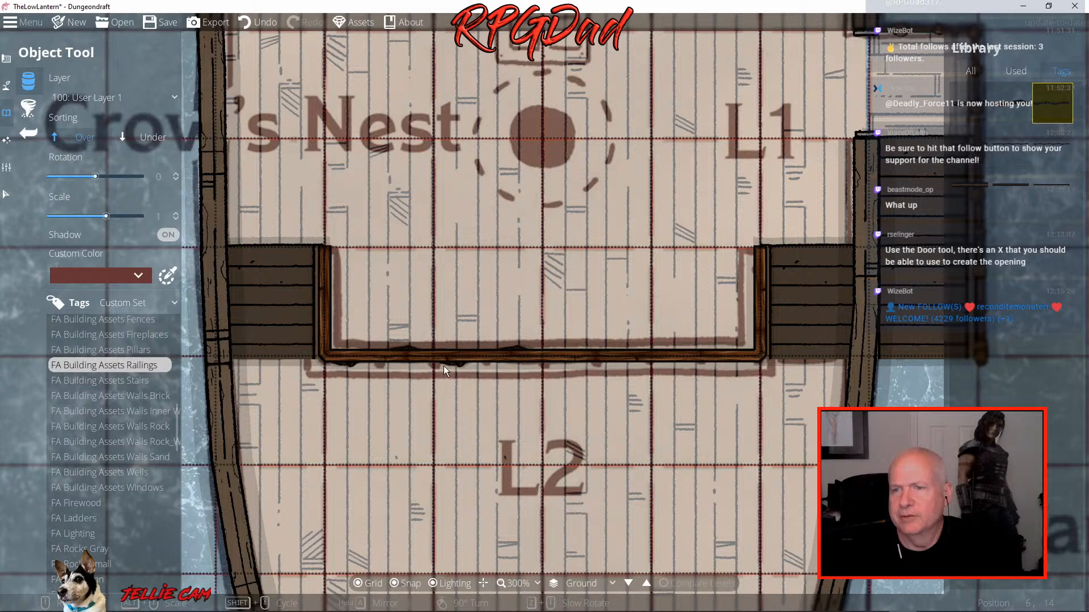
left_click(156, 142)
left_click(70, 139)
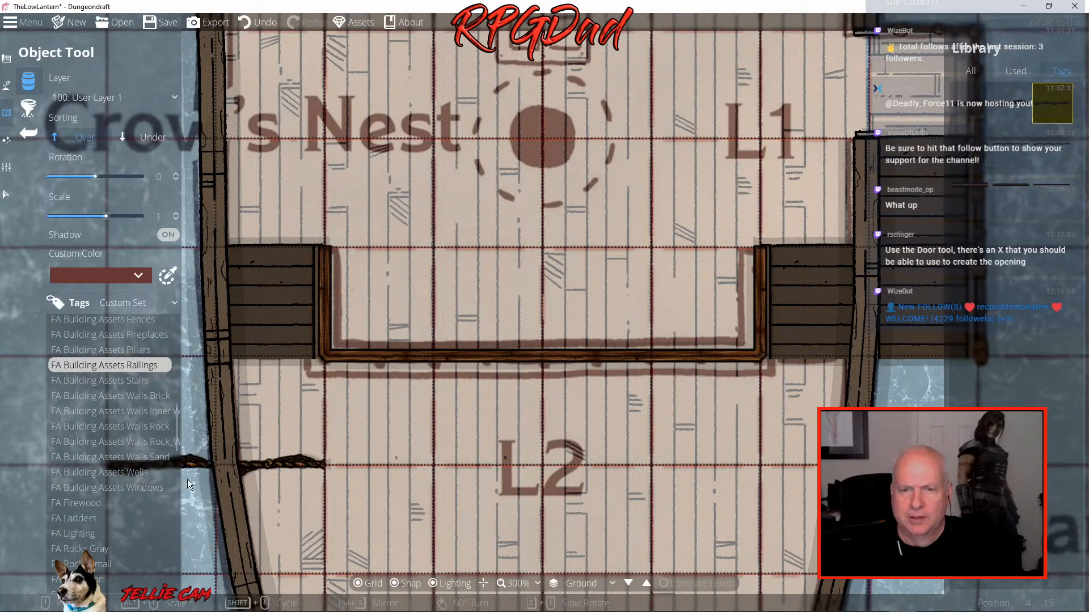
Place the narrow Ship grating object at scale 0.76 over the traced hatch between Down to L5 and the Crow's Nest mast
scroll(171, 475, "down", 5)
scroll(171, 474, "down", 2)
scroll(136, 445, "down", 10)
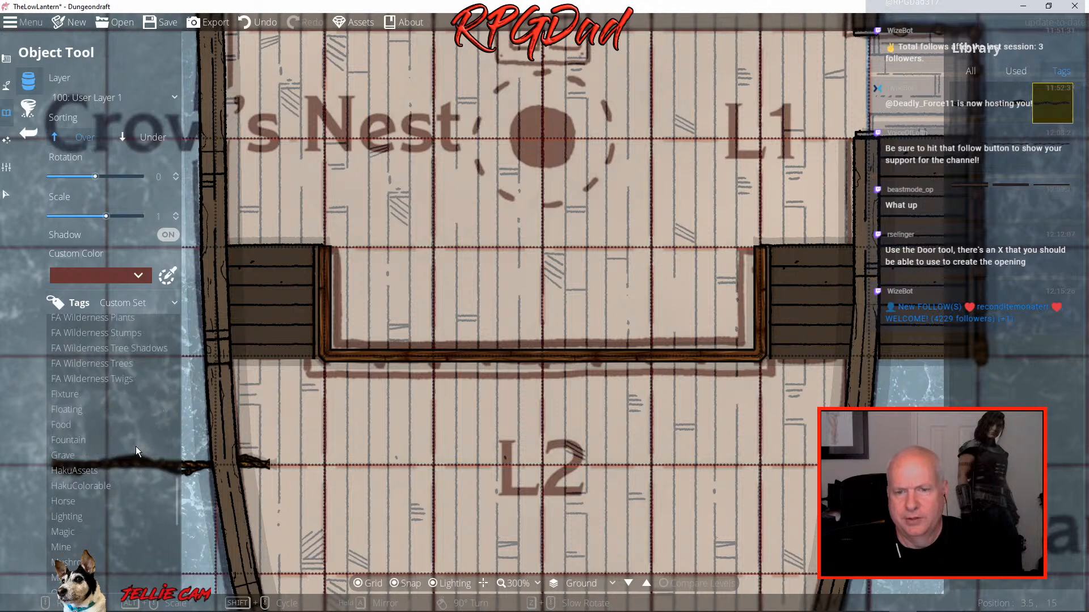
scroll(90, 394, "up", 2)
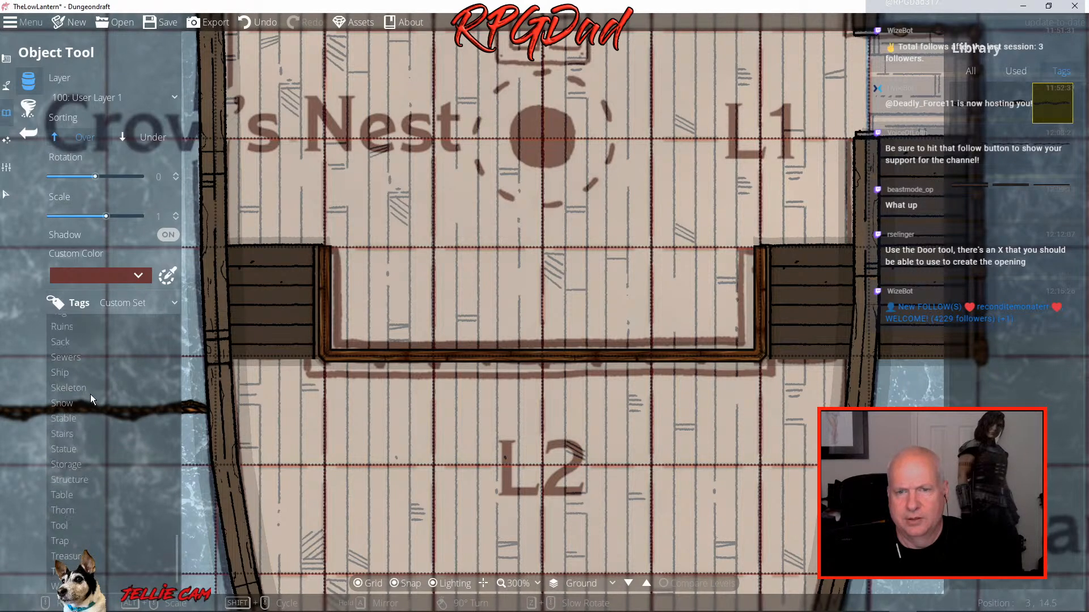
left_click(60, 373)
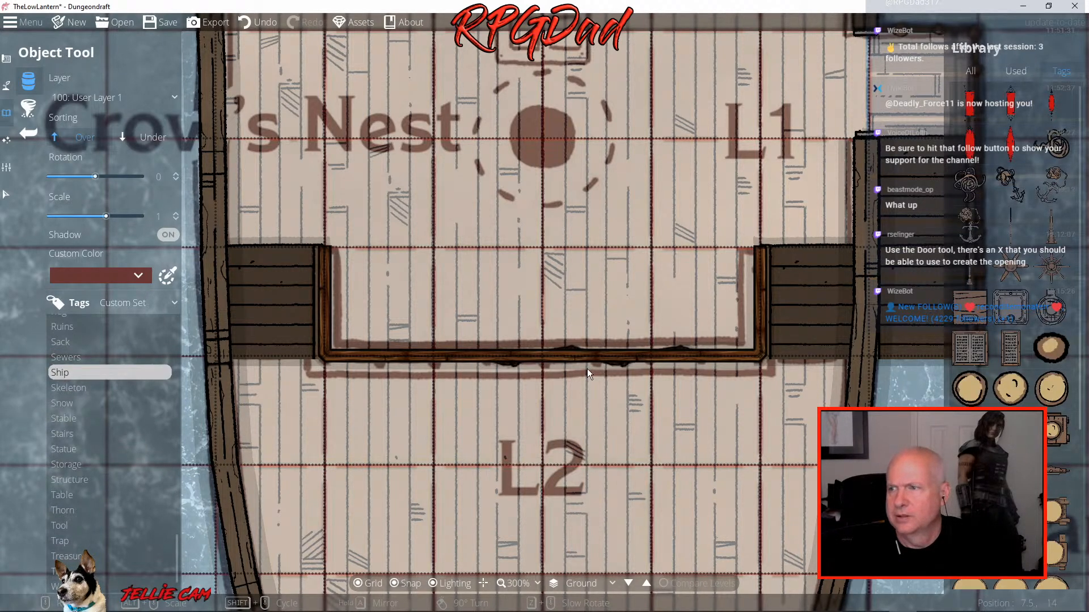
key("space")
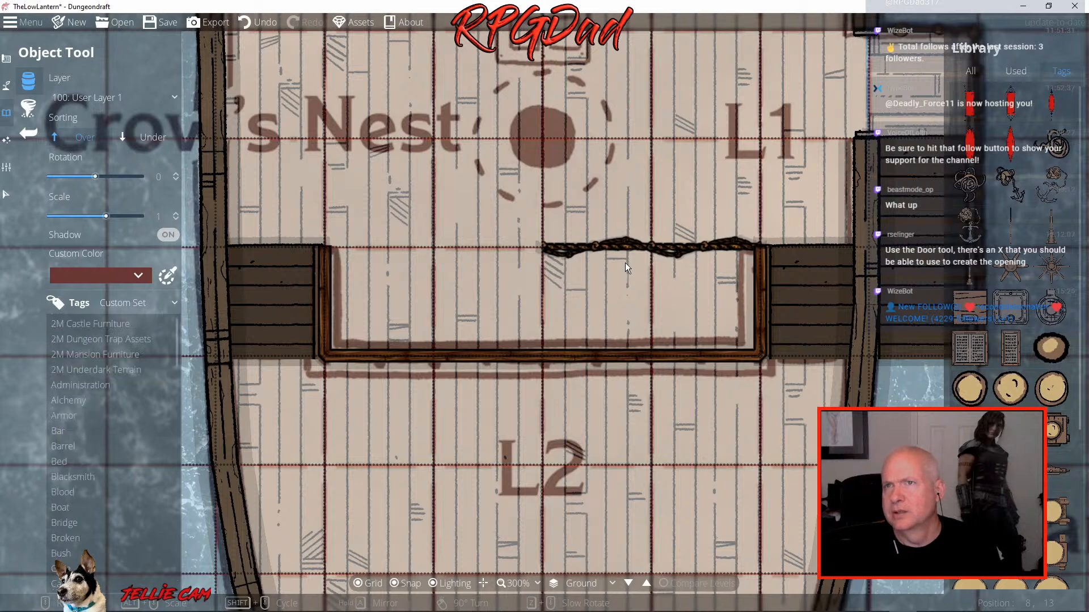
left_click_drag(625, 264, 619, 561)
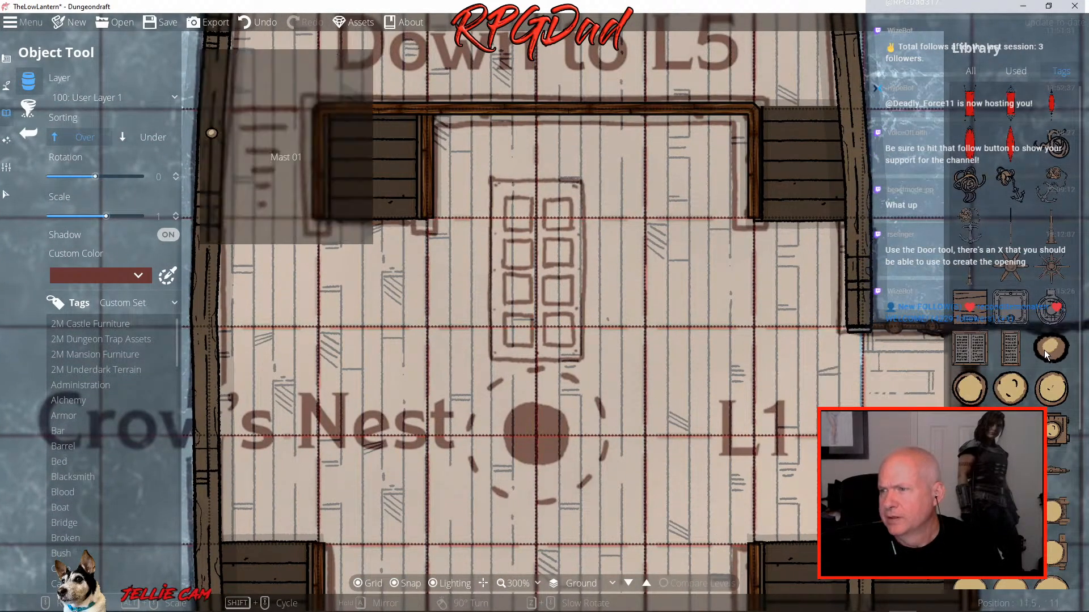
left_click(1012, 348)
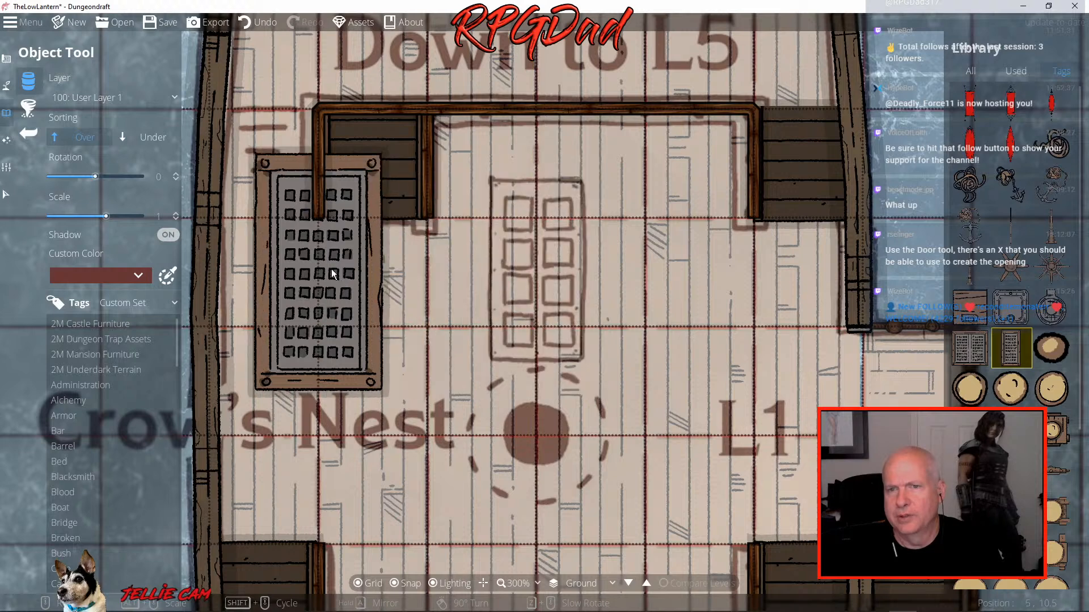
left_click_drag(109, 217, 102, 218)
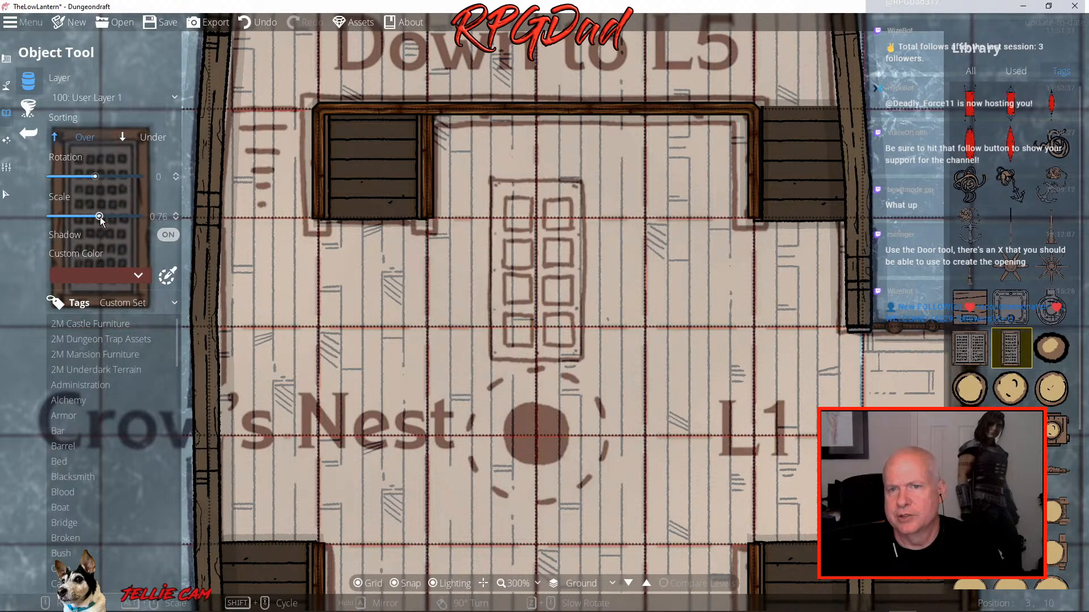
left_click(523, 260)
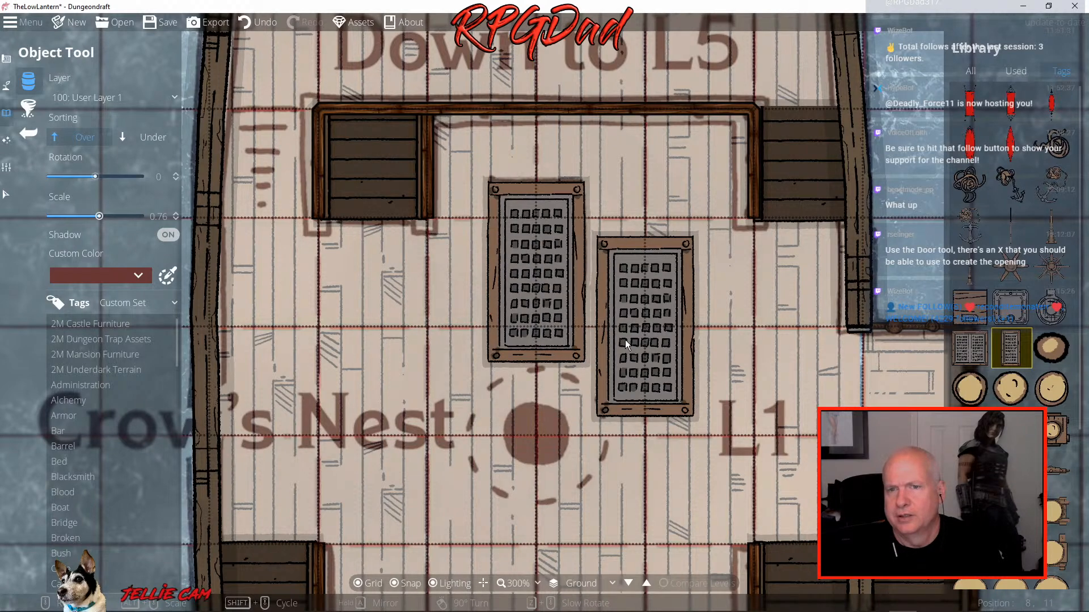
Place Mast 14, the mast with a square plank base, at scale 0.76 over the traced Crow's Nest mast circle
left_click(973, 388)
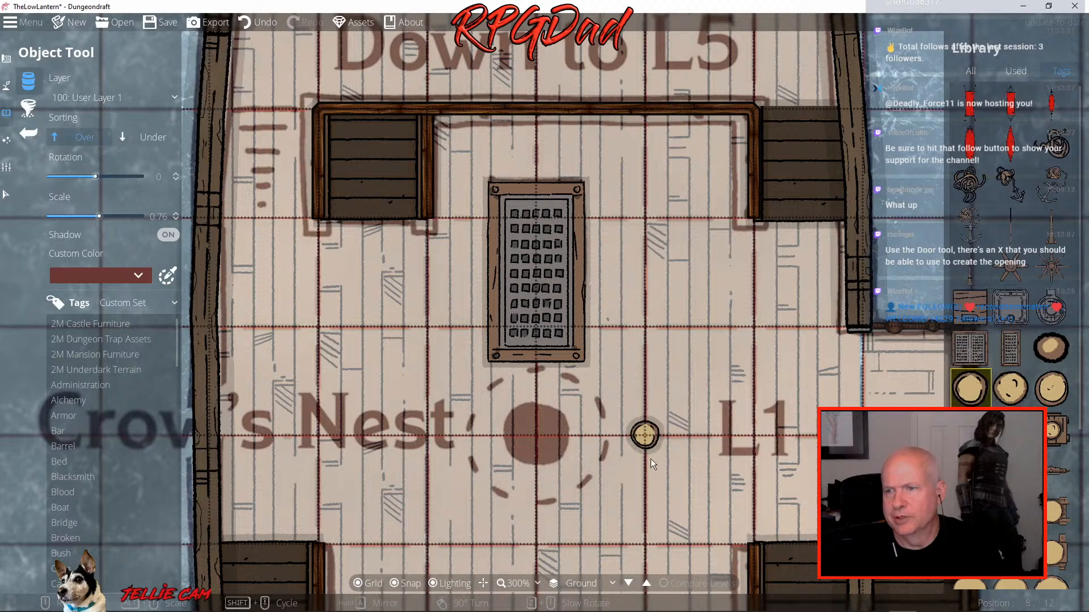
scroll(1014, 402, "down", 3)
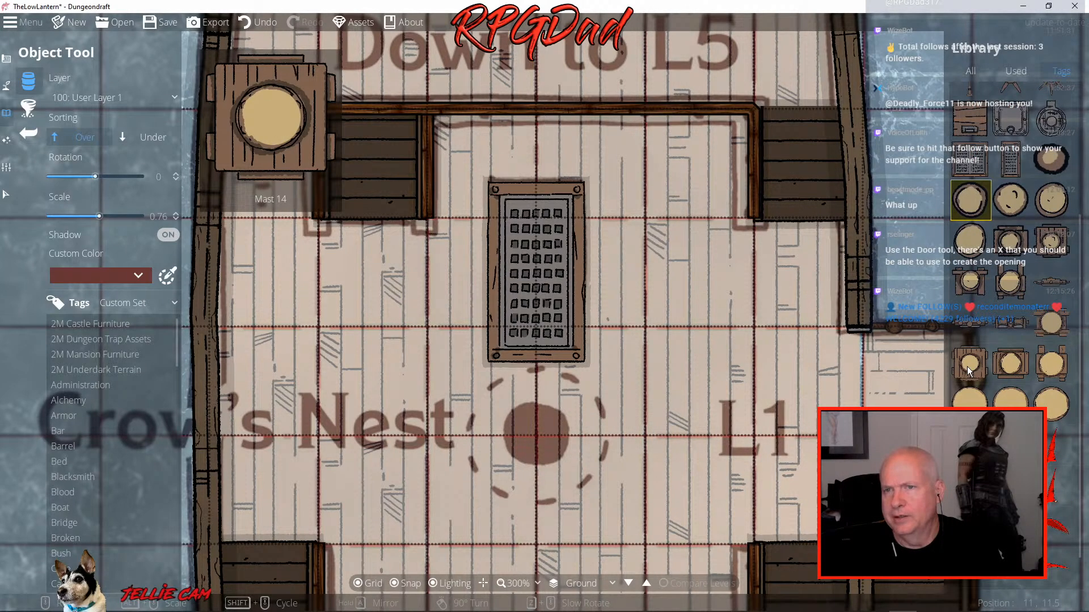
scroll(968, 366, "down", 1)
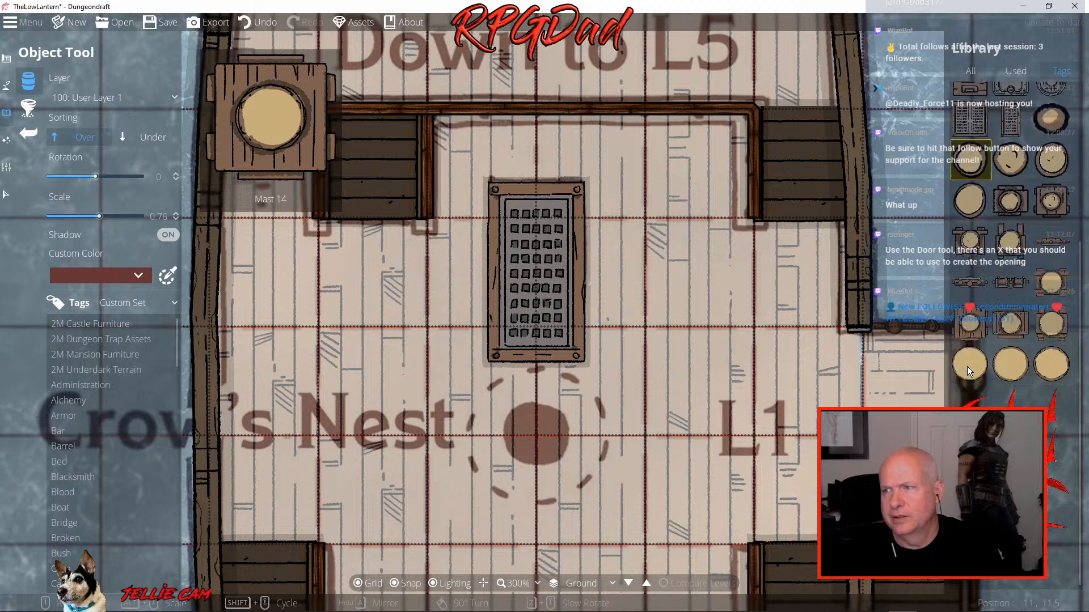
scroll(967, 366, "up", 2)
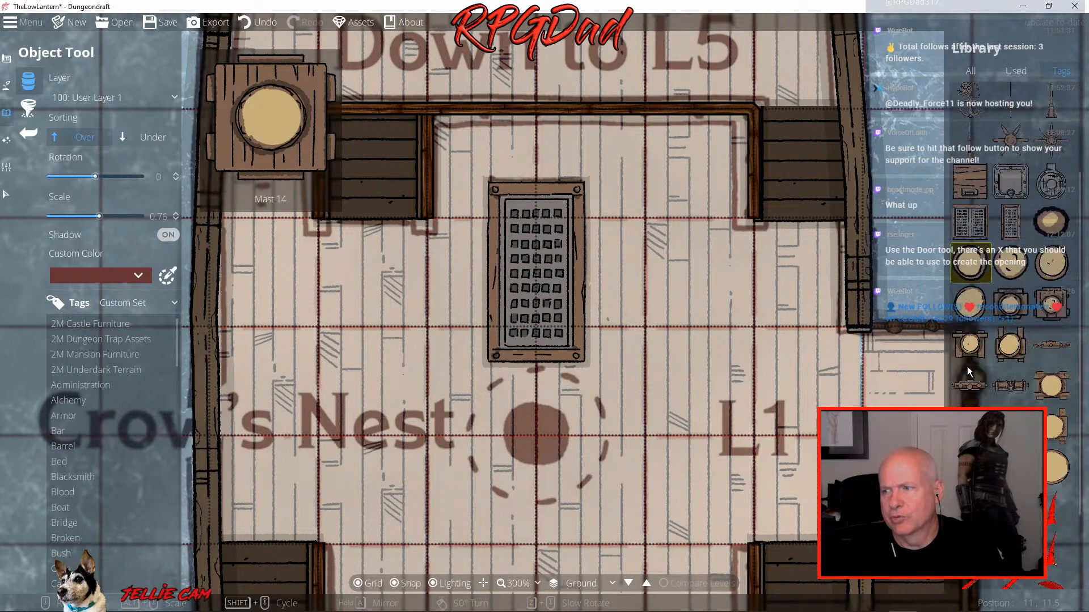
scroll(965, 321, "up", 3)
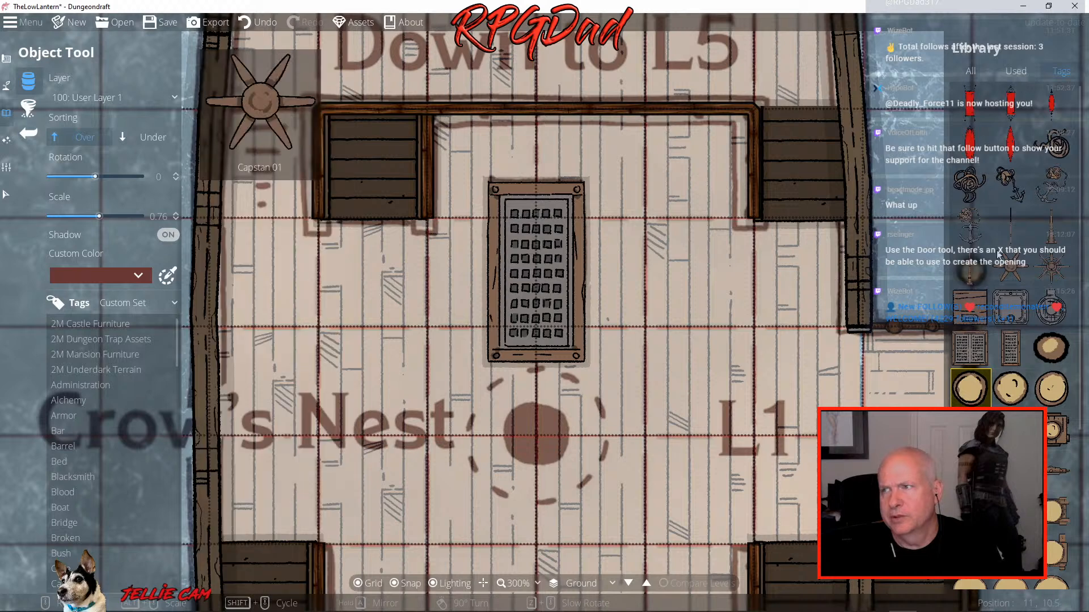
scroll(1032, 322, "down", 3)
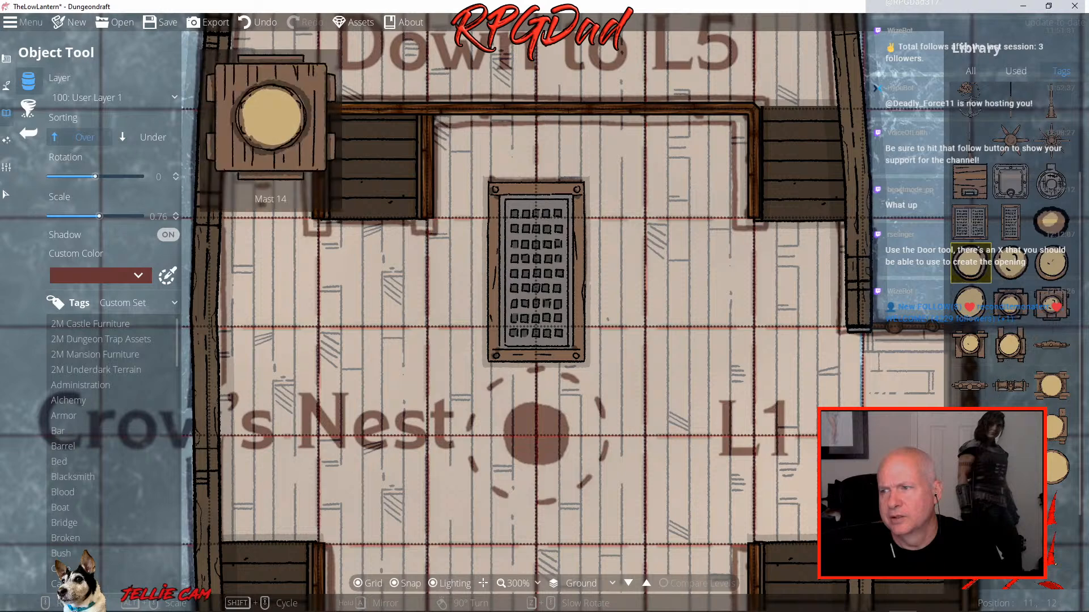
left_click(970, 262)
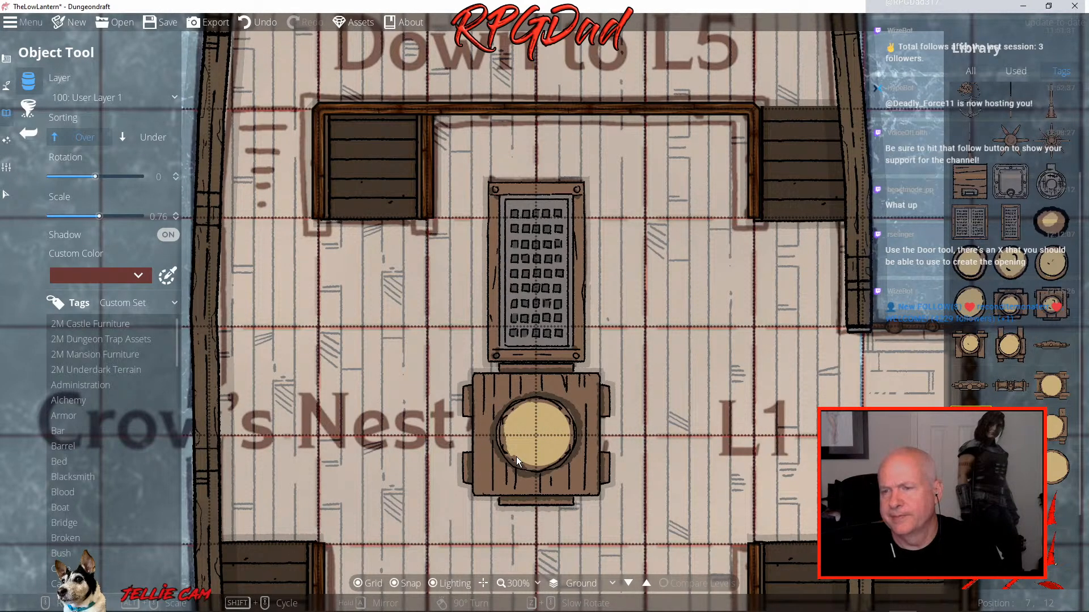
left_click(516, 457)
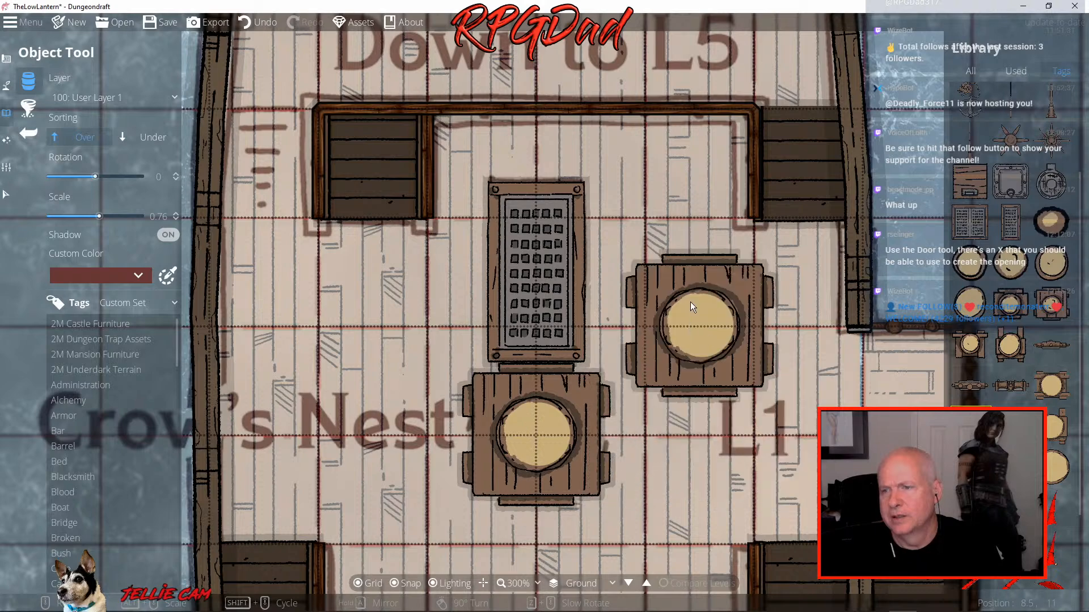
Place the mast with a crossed-beam frame at scale 0.39 over the traced mast circle above Down to L5
left_click_drag(685, 285, 678, 505)
left_click_drag(608, 238, 678, 358)
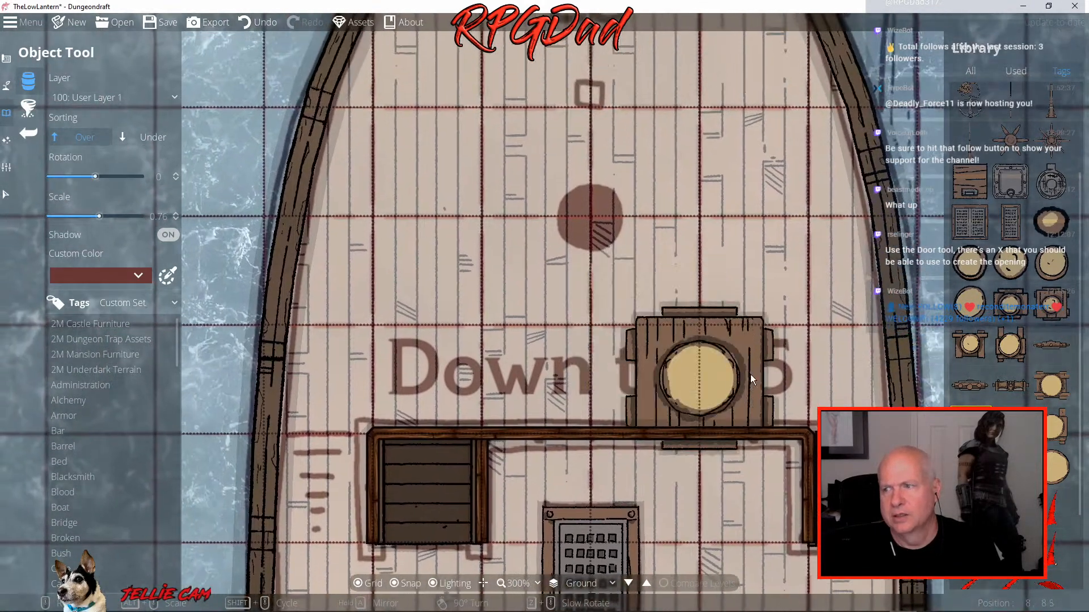
left_click(1051, 386)
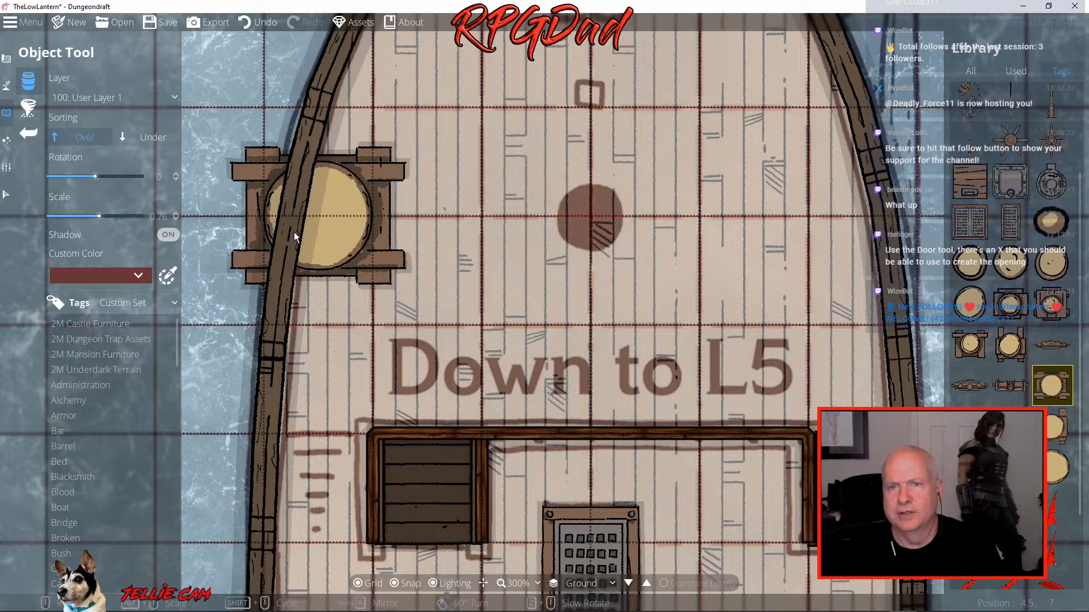
left_click_drag(99, 216, 84, 216)
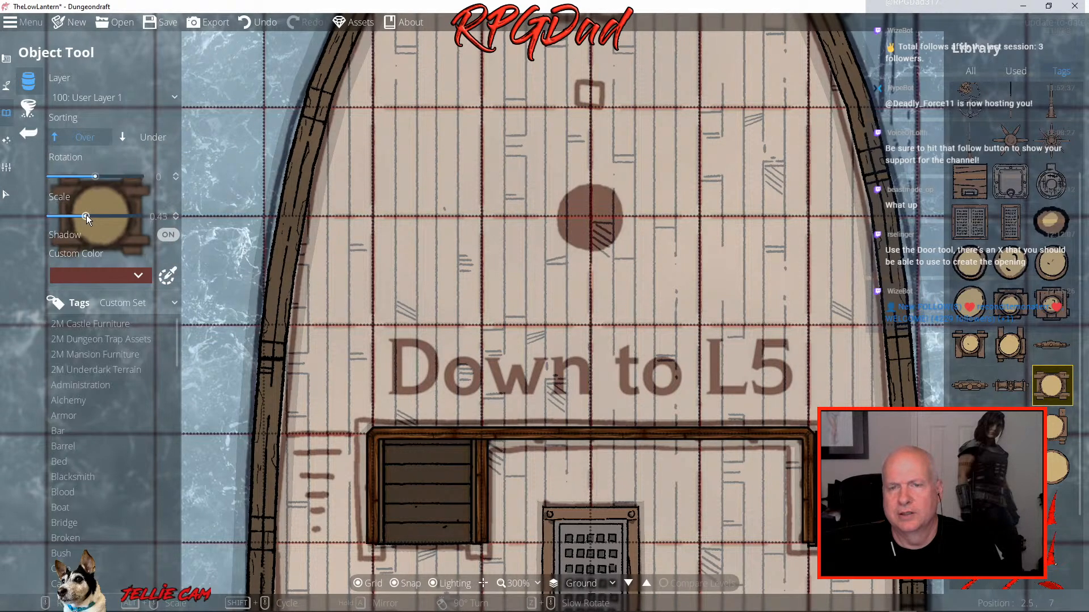
left_click(578, 200)
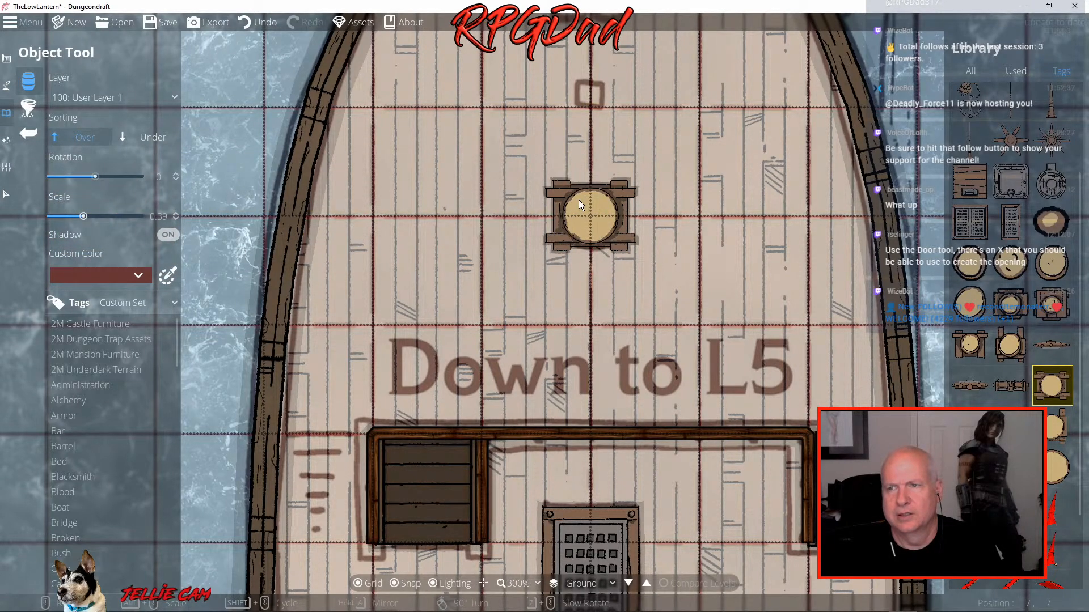
Place a second crossed-beam mast at scale 0.39 on the deck's centre line below L2
scroll(669, 350, "down", 10)
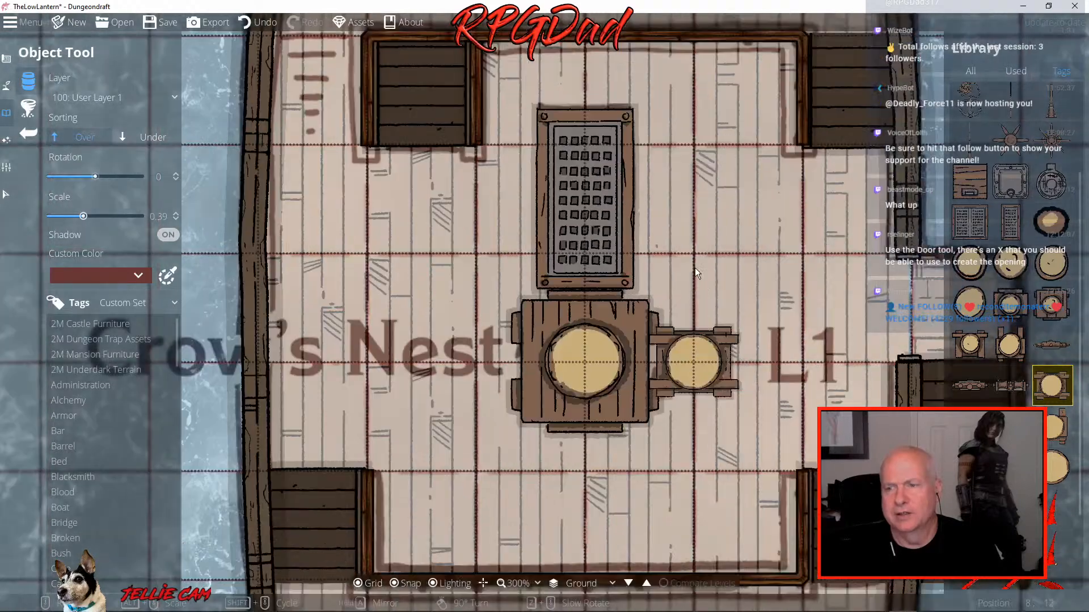
scroll(630, 269, "down", 3)
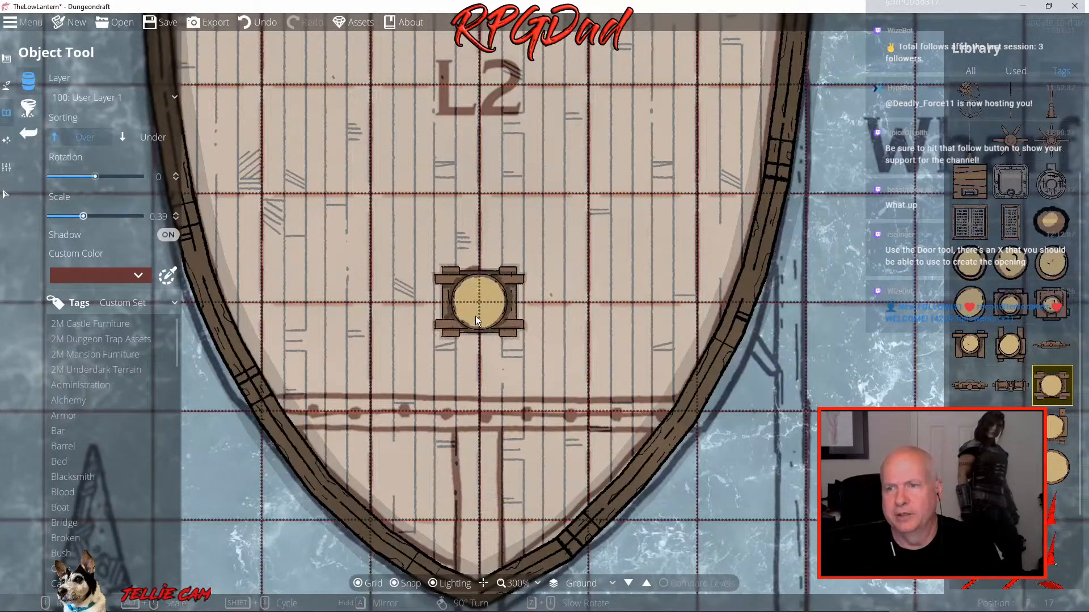
left_click(476, 316)
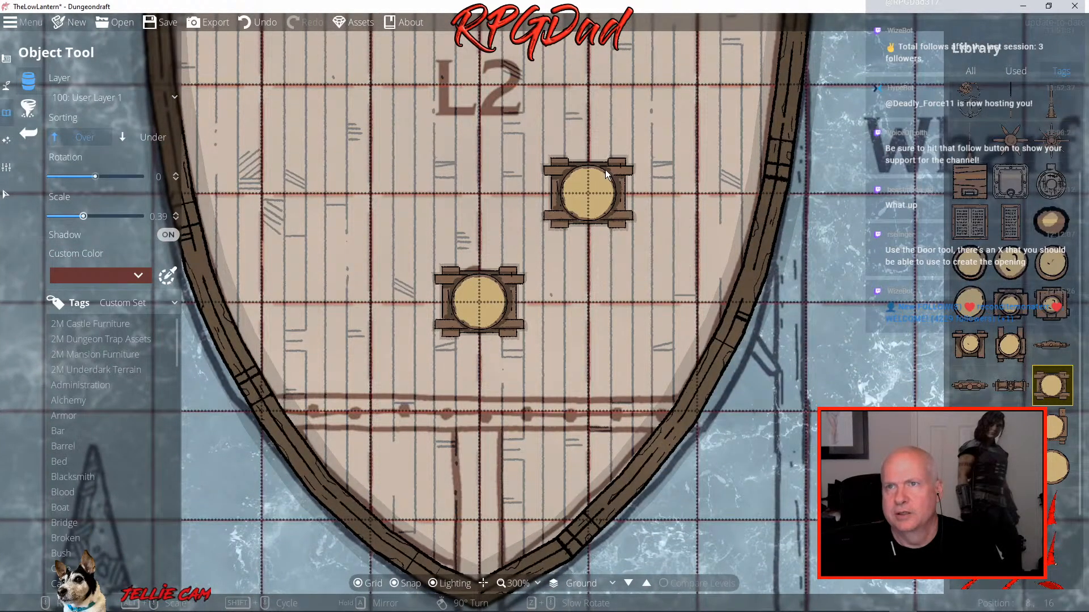
left_click_drag(601, 151, 682, 455)
left_click_drag(658, 233, 634, 454)
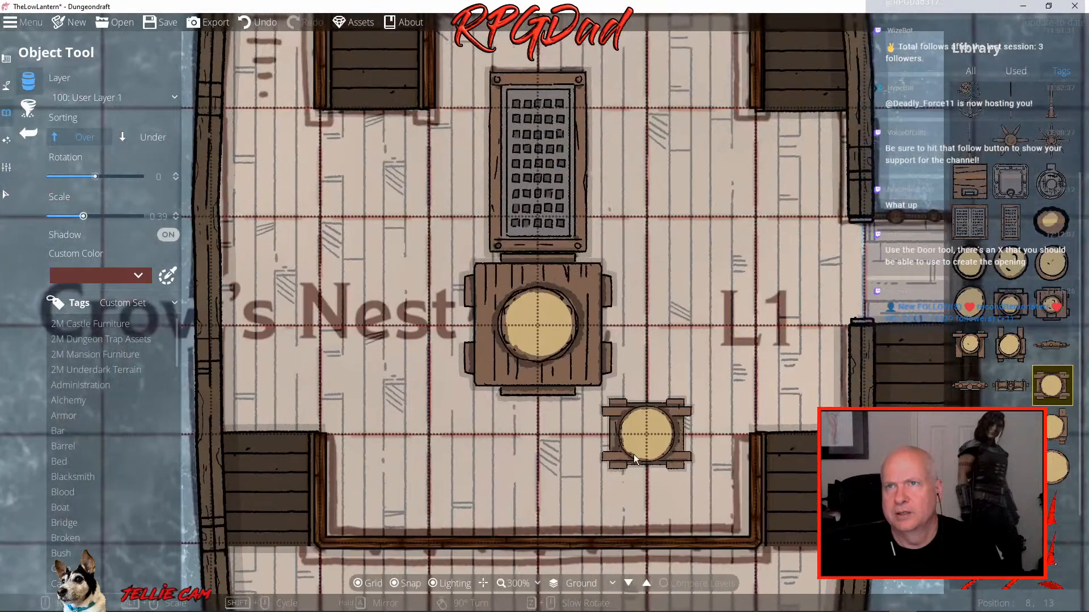
left_click_drag(631, 268, 635, 428)
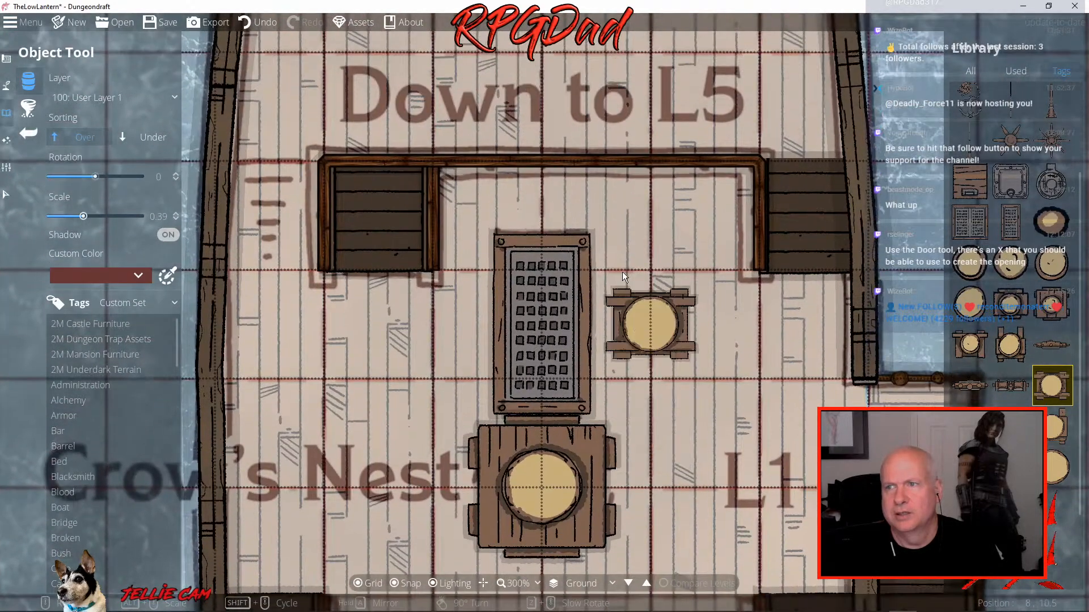
left_click_drag(621, 124, 628, 219)
scroll(628, 219, "down", 5)
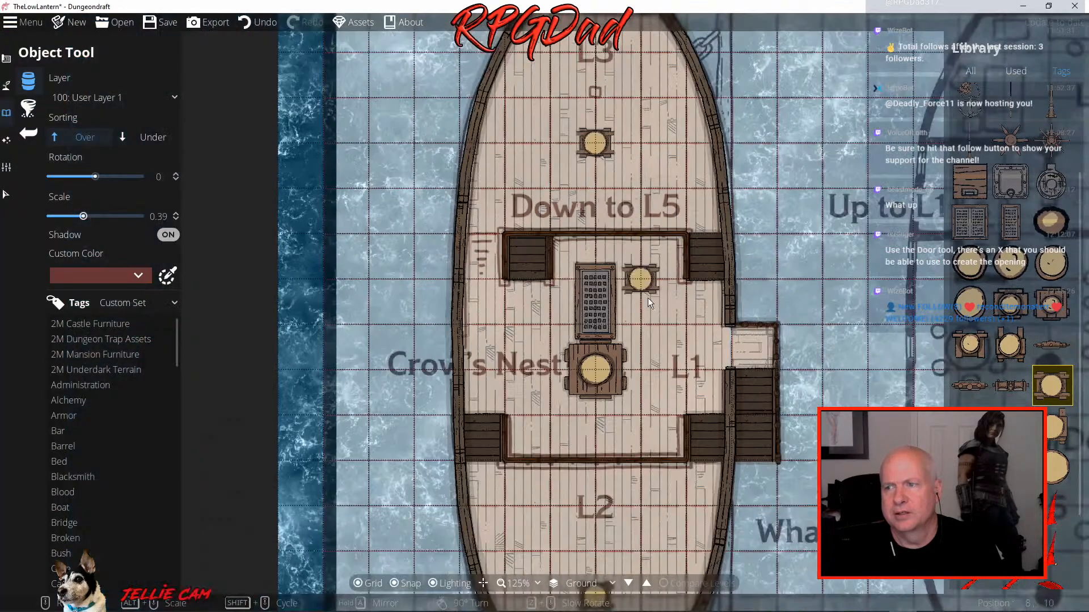
left_click_drag(683, 419, 460, 256)
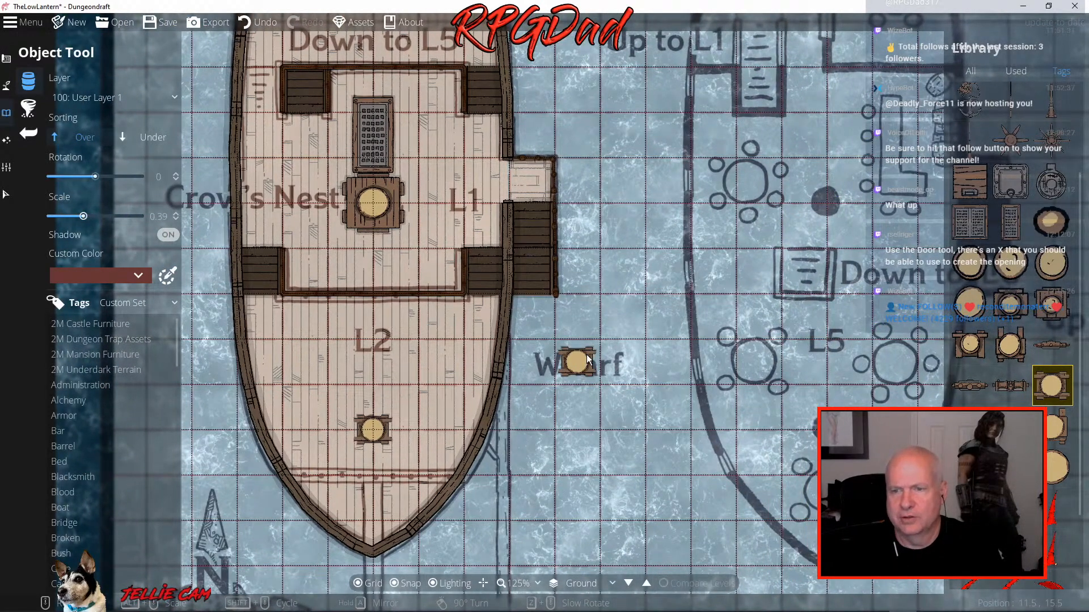
left_click_drag(408, 456, 452, 333)
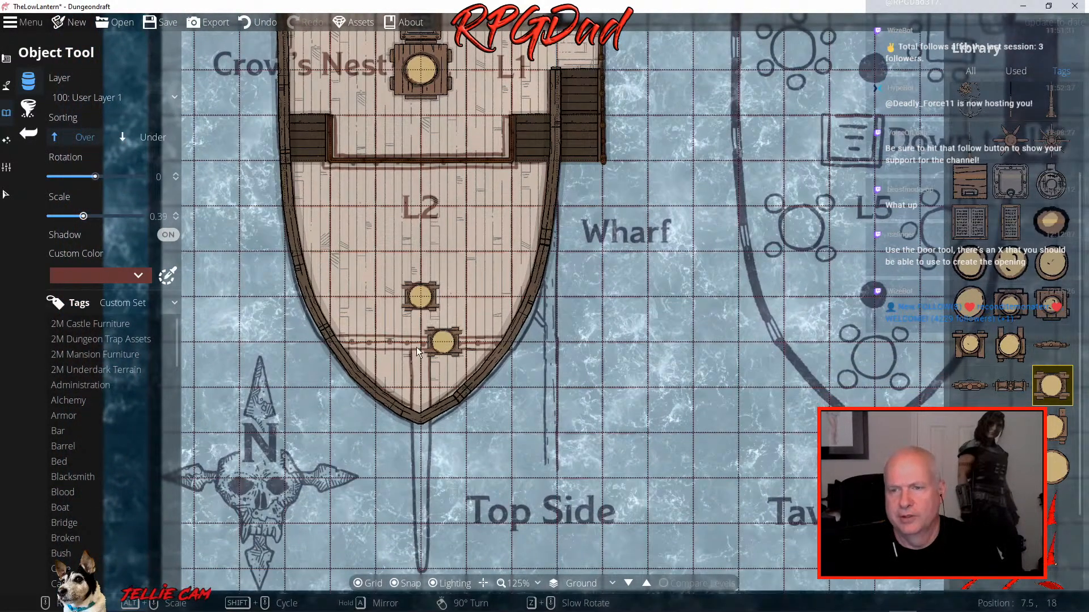
With snapping off, draw a thin wooden wall straight across the bow between both hull sides, along the traced railing below the L2 mast
left_click(30, 134)
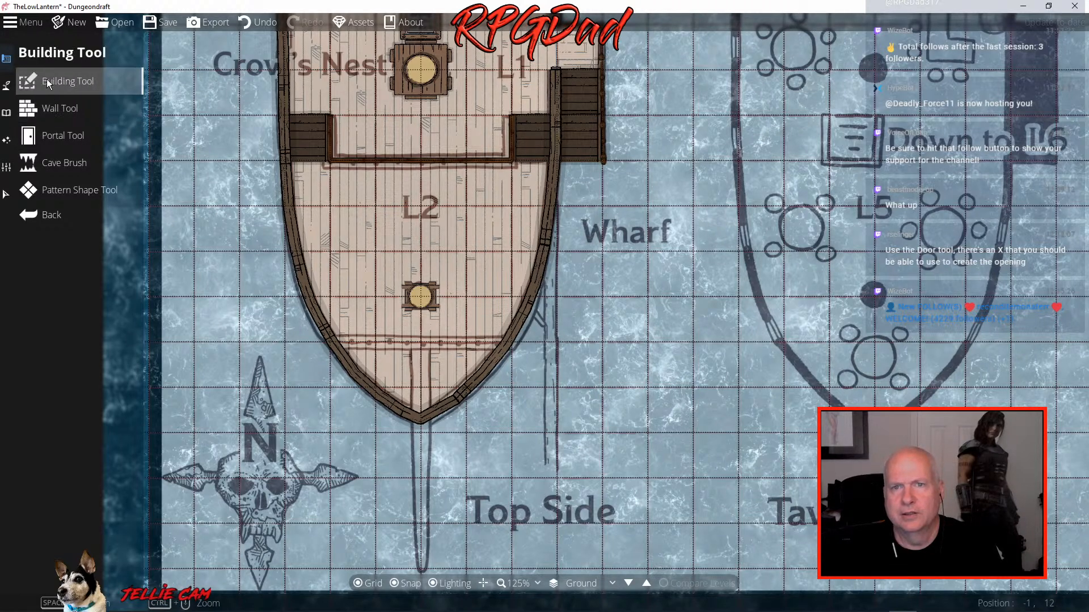
left_click(50, 108)
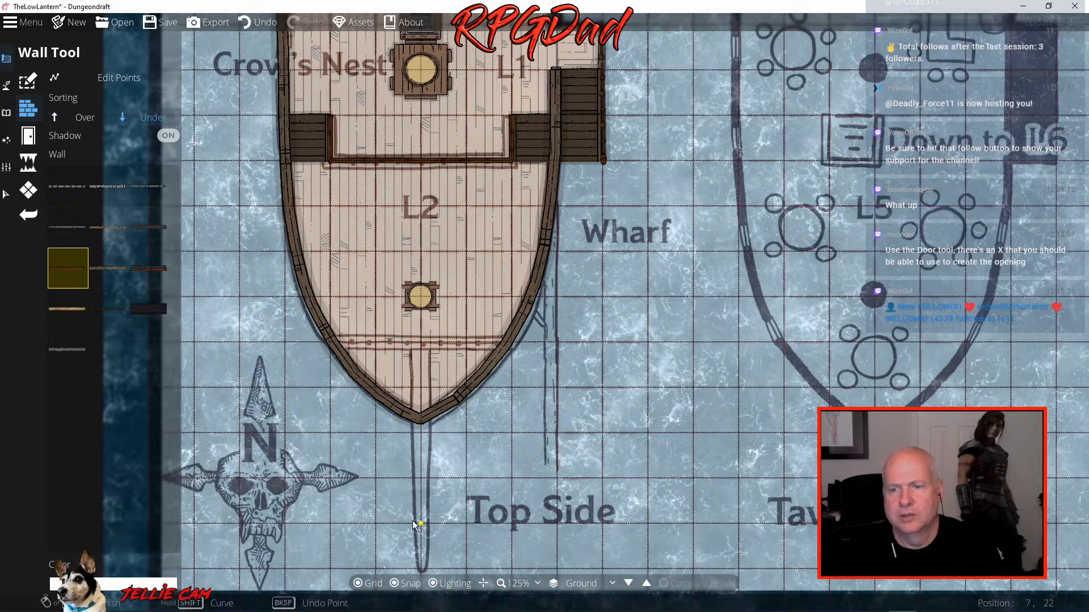
left_click(395, 584)
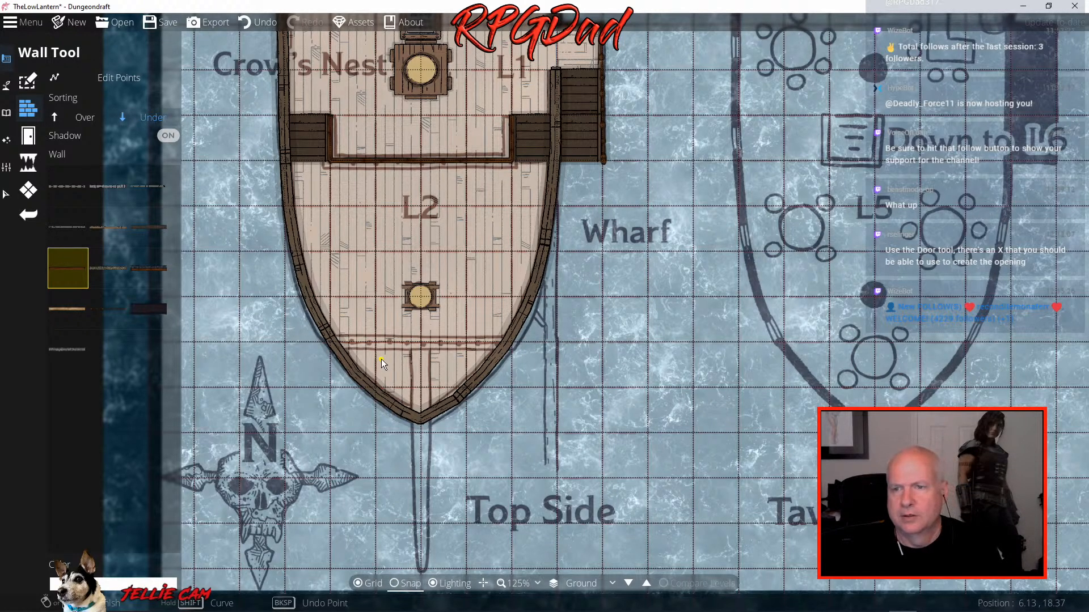
scroll(381, 361, "up", 8)
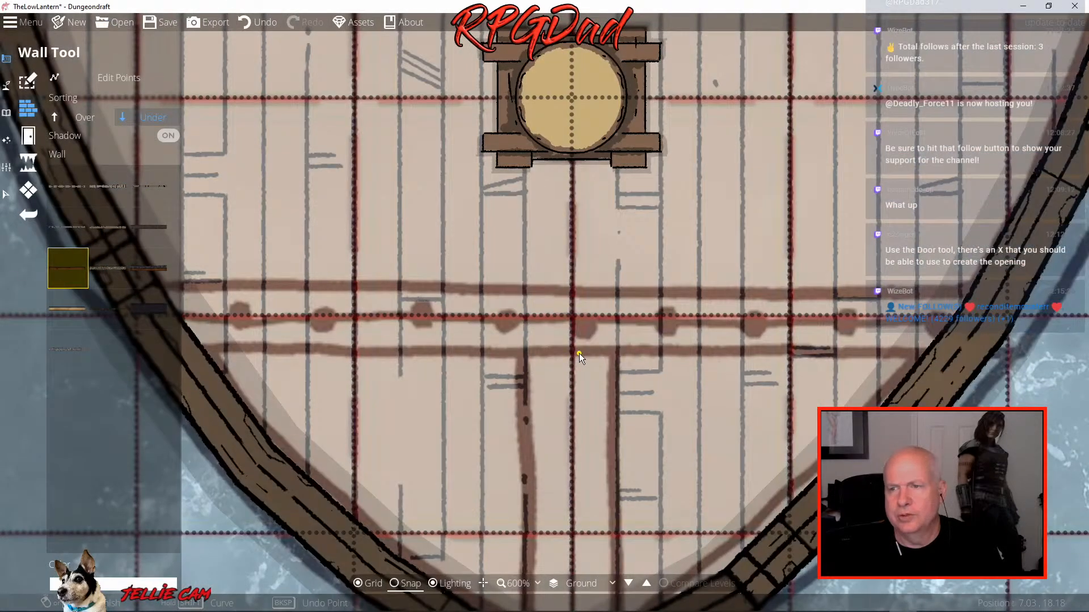
scroll(580, 353, "down", 2)
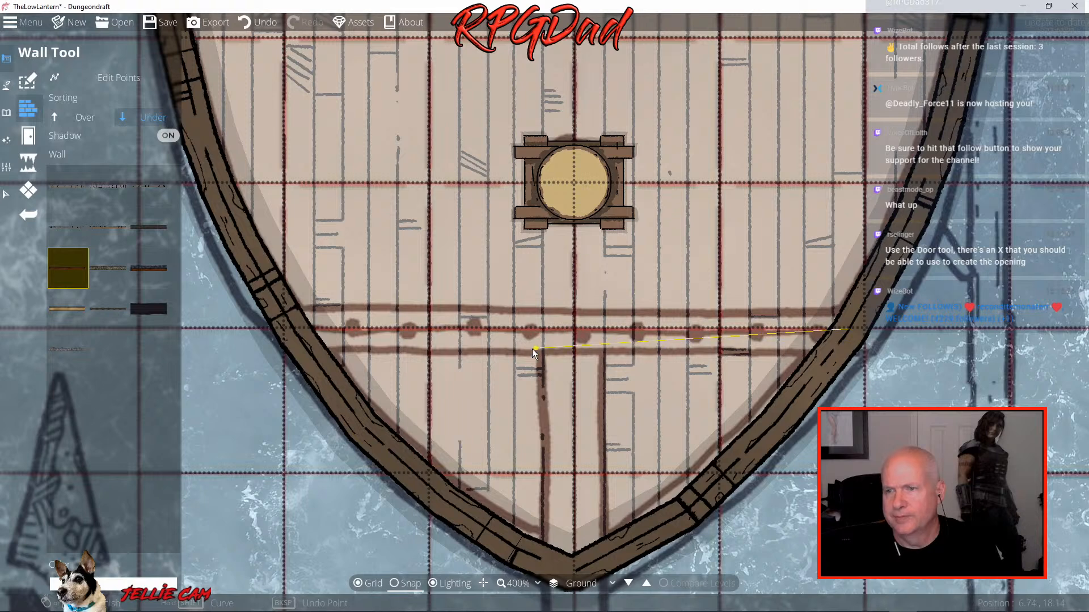
double_click(296, 329)
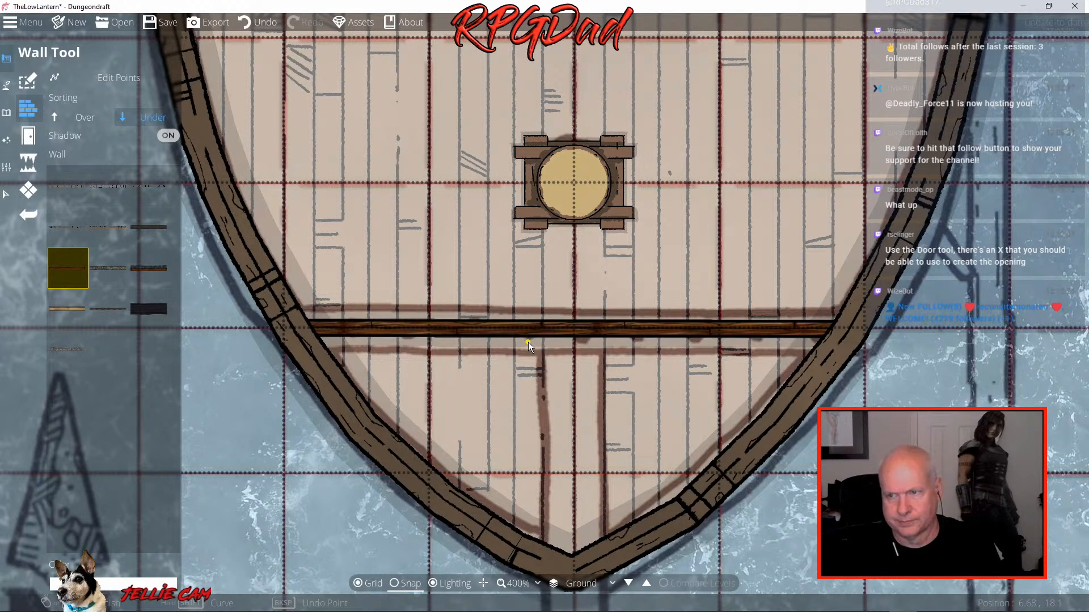
Place the Bowsprit 02 object at scale 0.94, rotated -180 degrees, over the traced bowsprit with its base against the bow wall
scroll(528, 342, "down", 4)
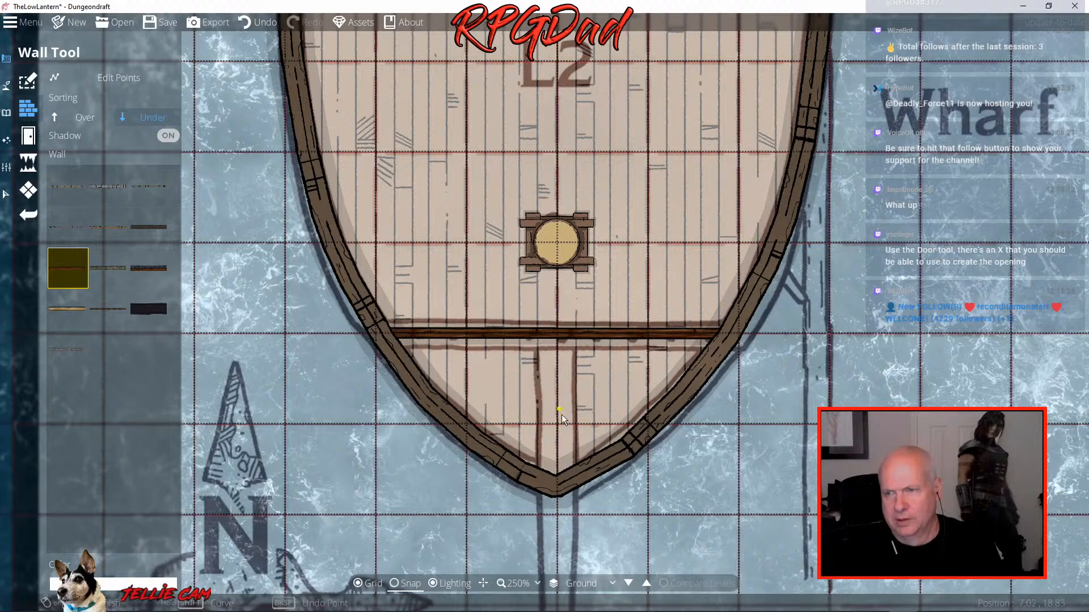
left_click_drag(561, 414, 473, 273)
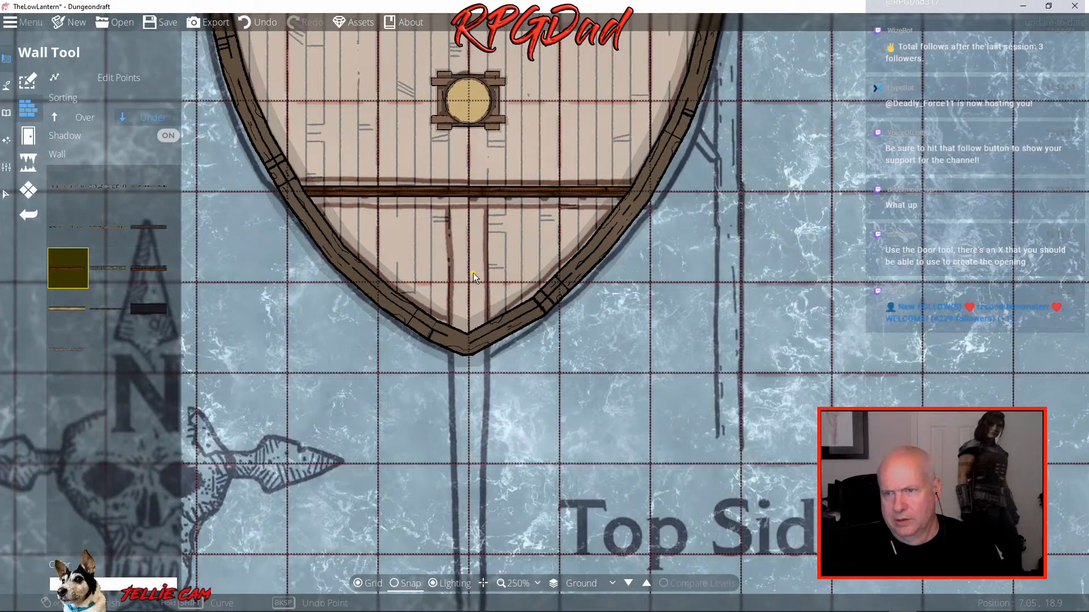
scroll(473, 273, "down", 1)
left_click(28, 149)
left_click(28, 149)
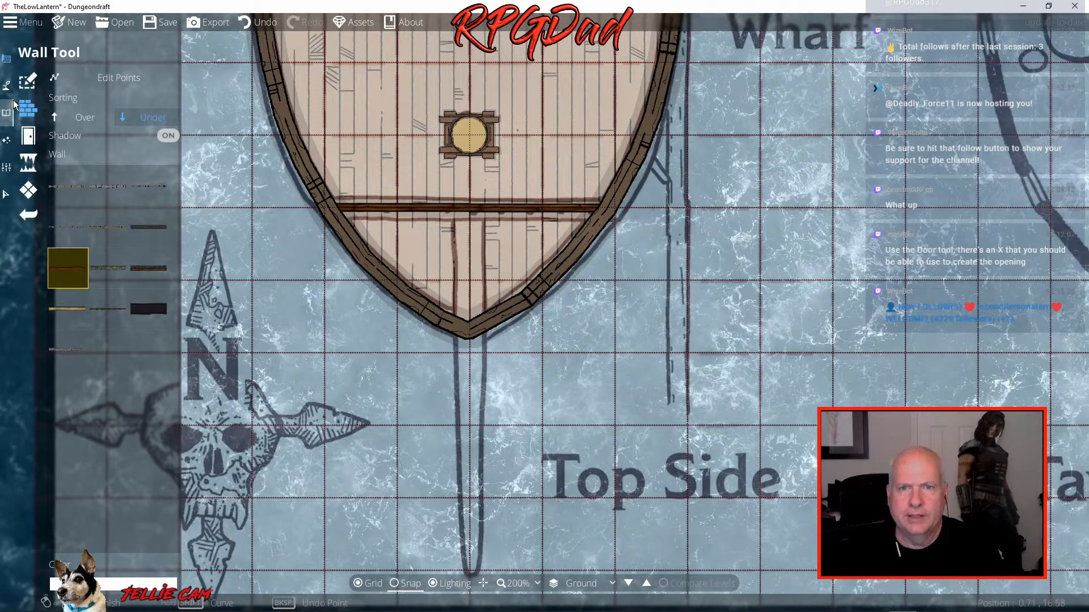
left_click(6, 114)
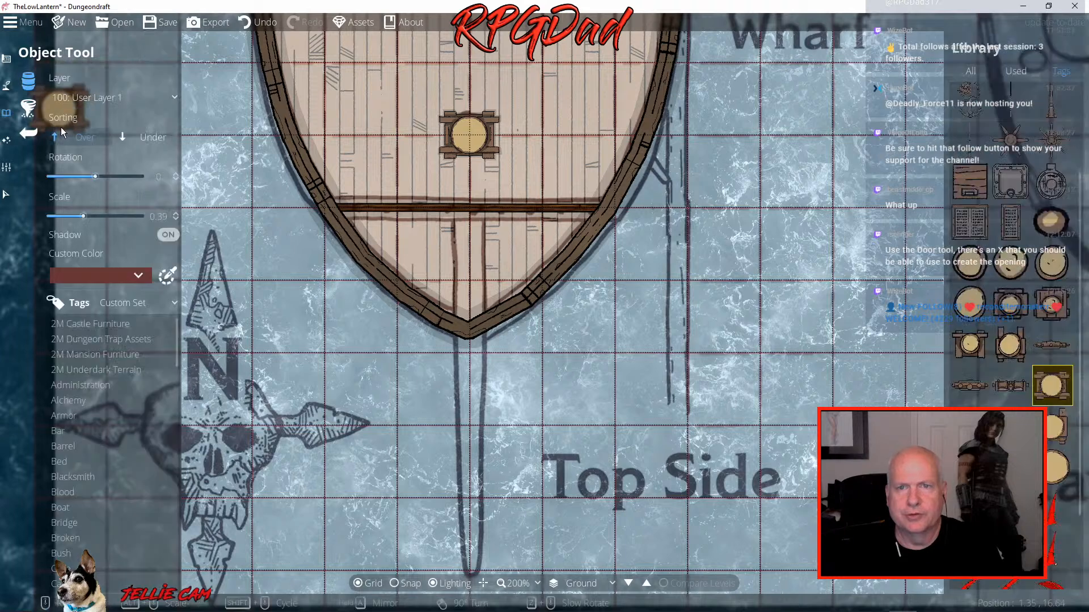
scroll(103, 504, "down", 3)
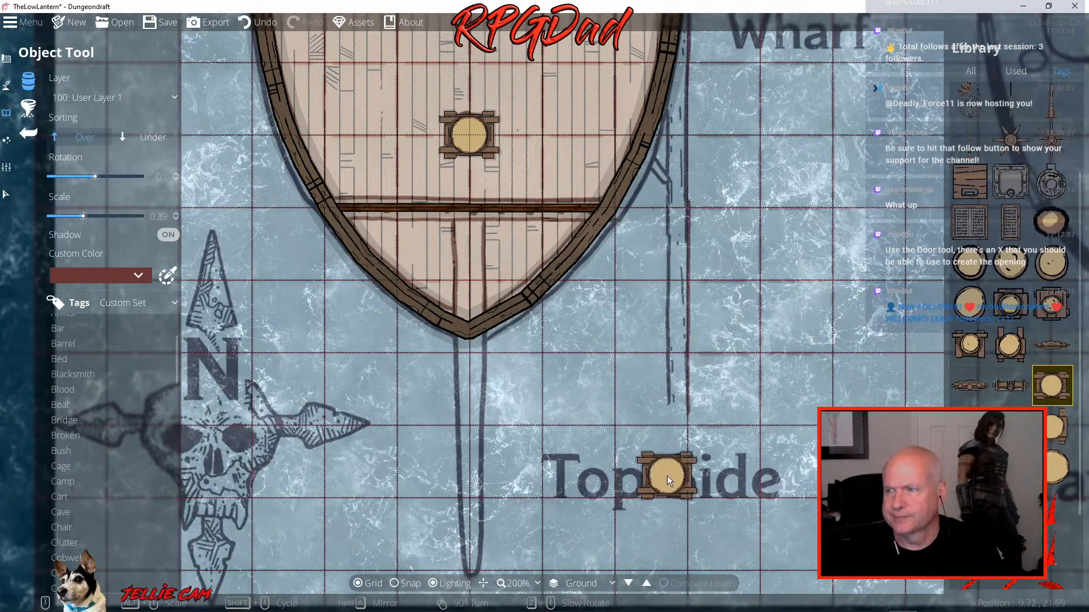
scroll(1007, 451, "down", 2)
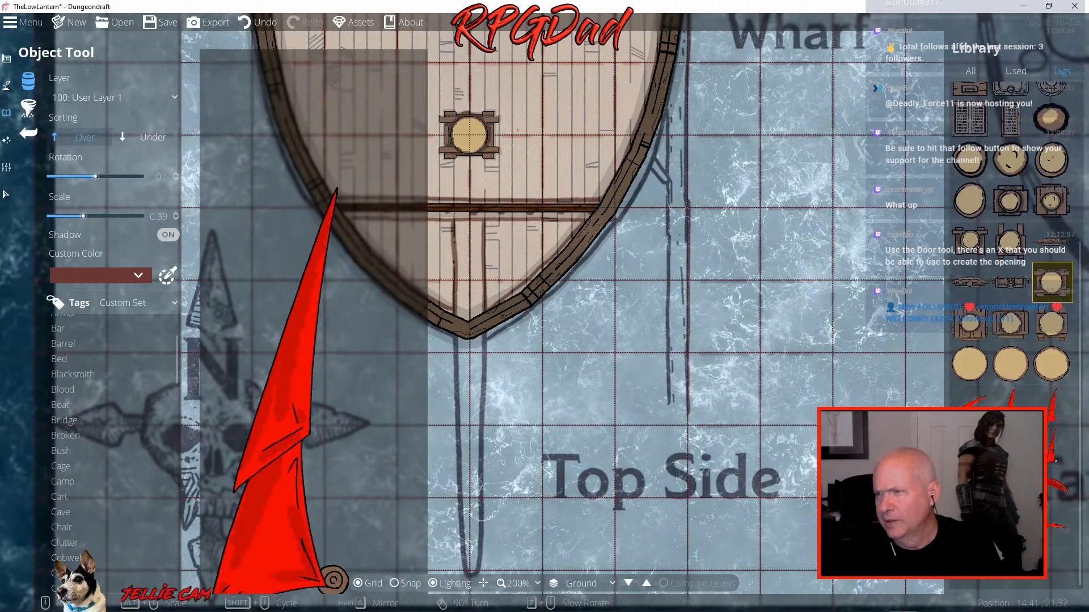
scroll(1009, 284, "up", 1)
scroll(1051, 233, "up", 4)
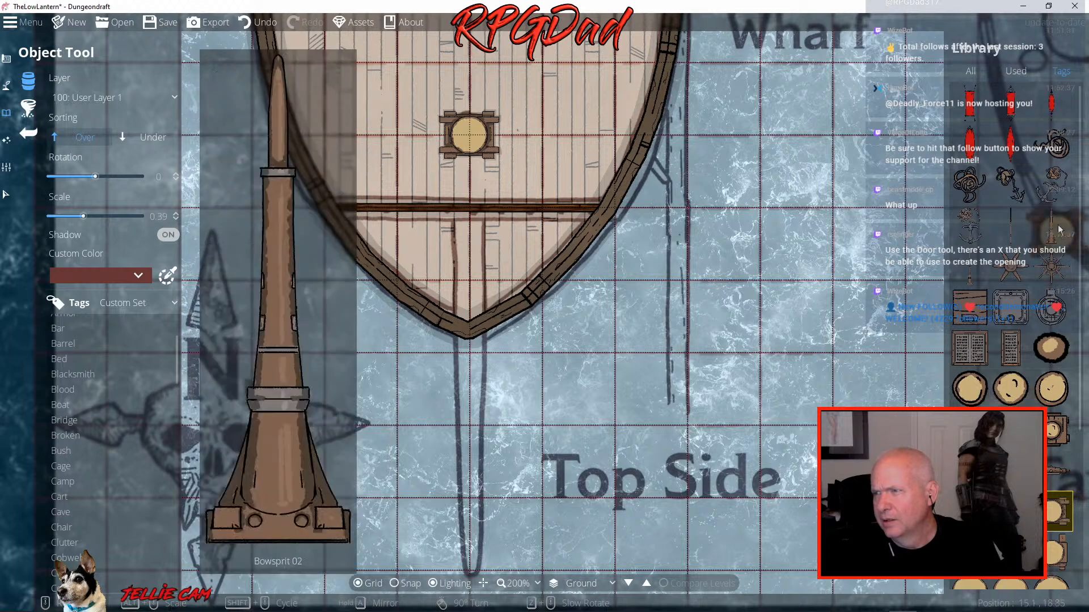
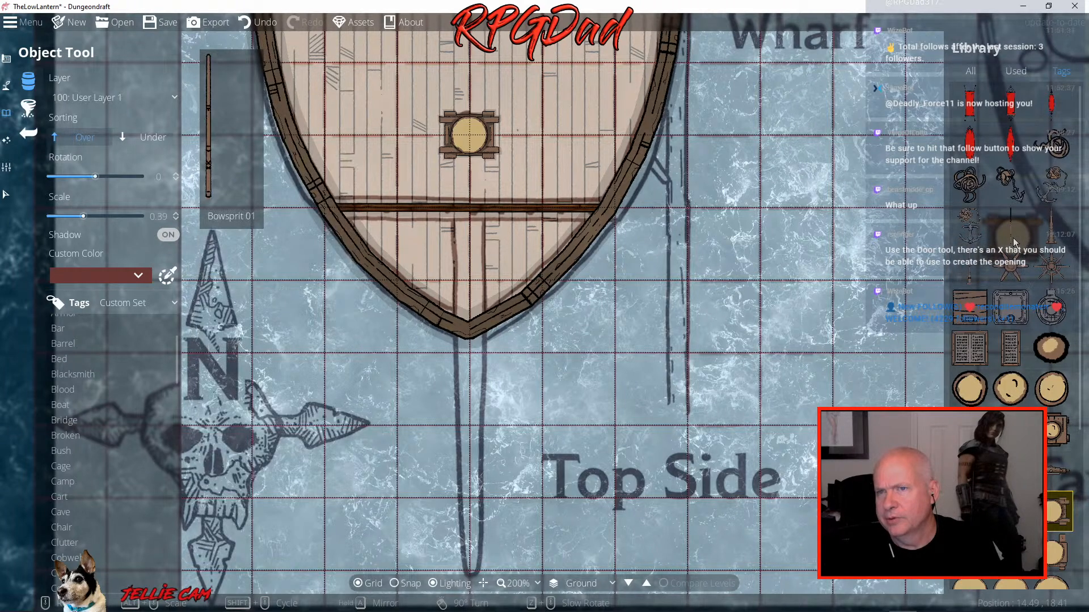
left_click(1051, 241)
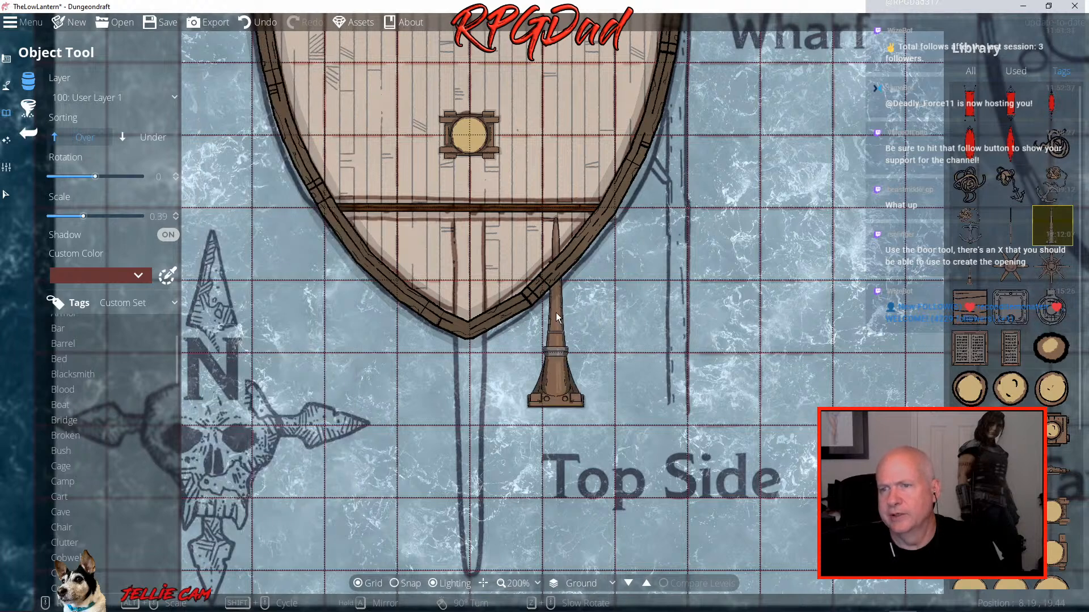
left_click_drag(83, 216, 105, 216)
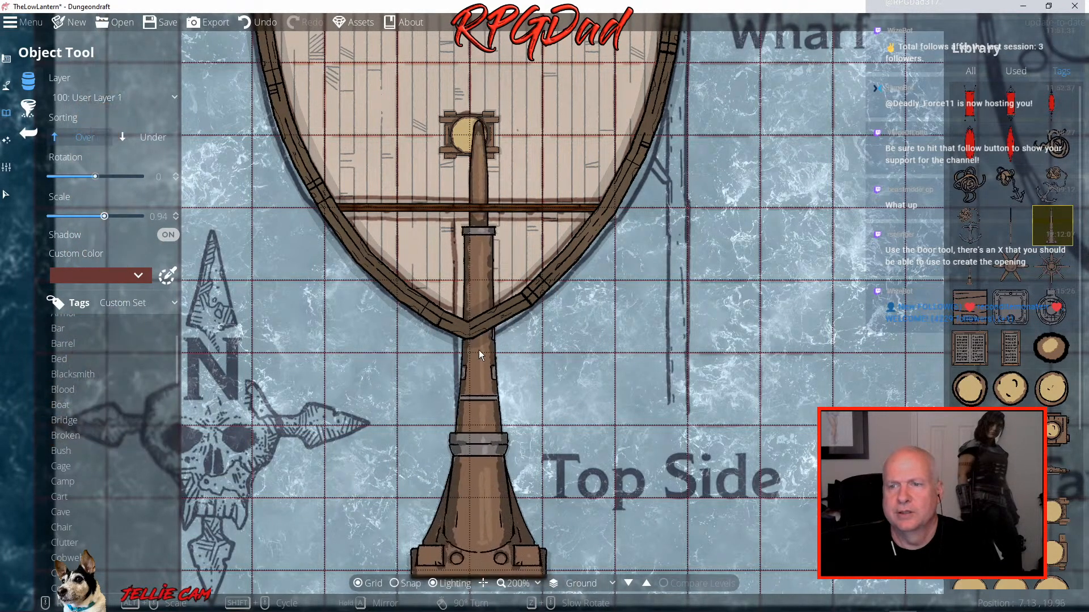
scroll(479, 349, "down", 11)
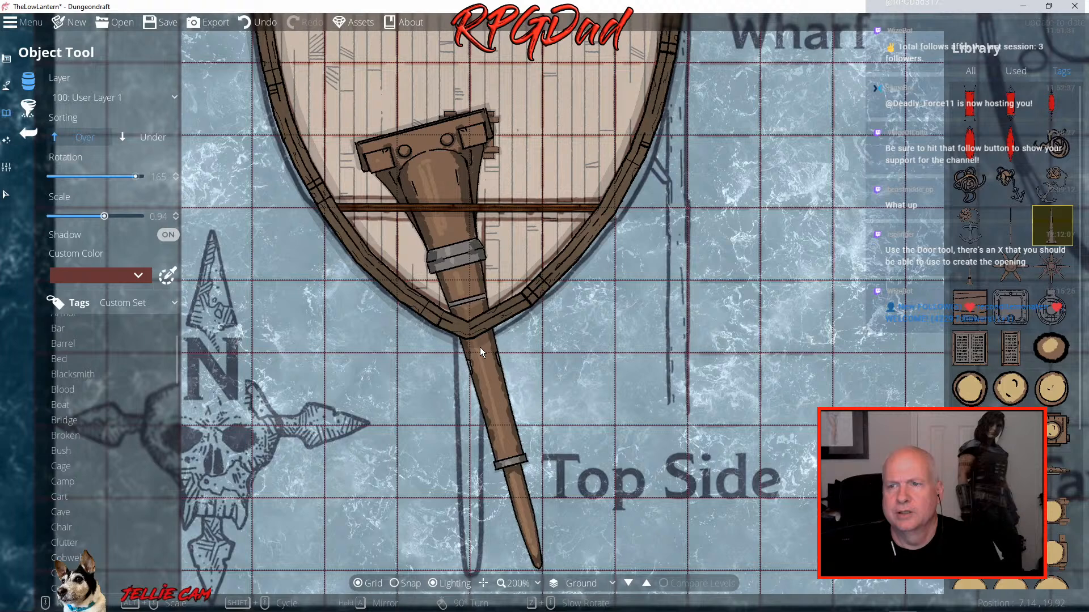
scroll(480, 347, "down", 1)
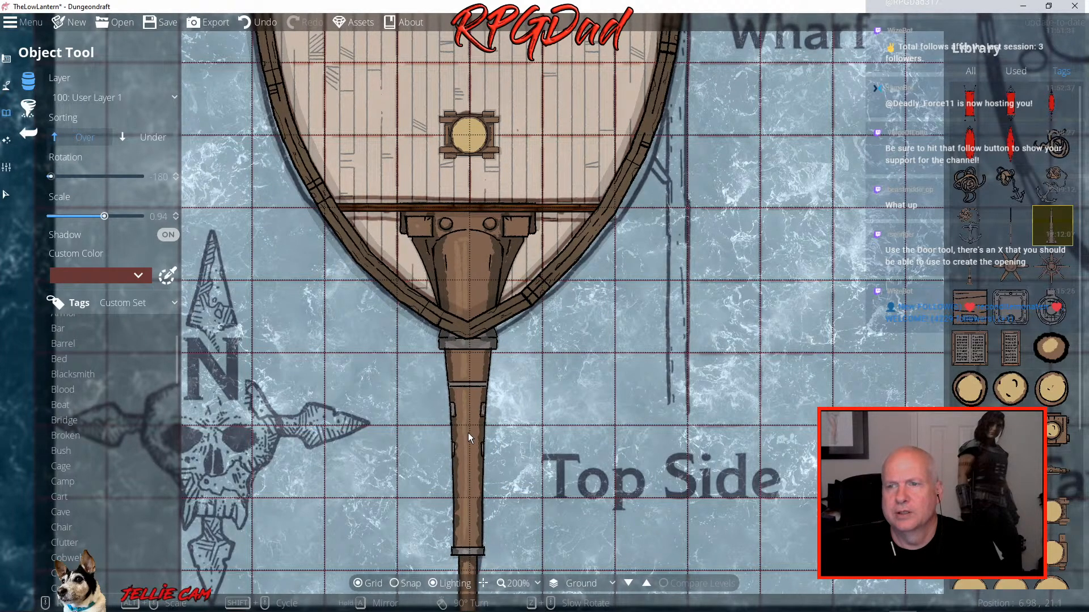
left_click(468, 433)
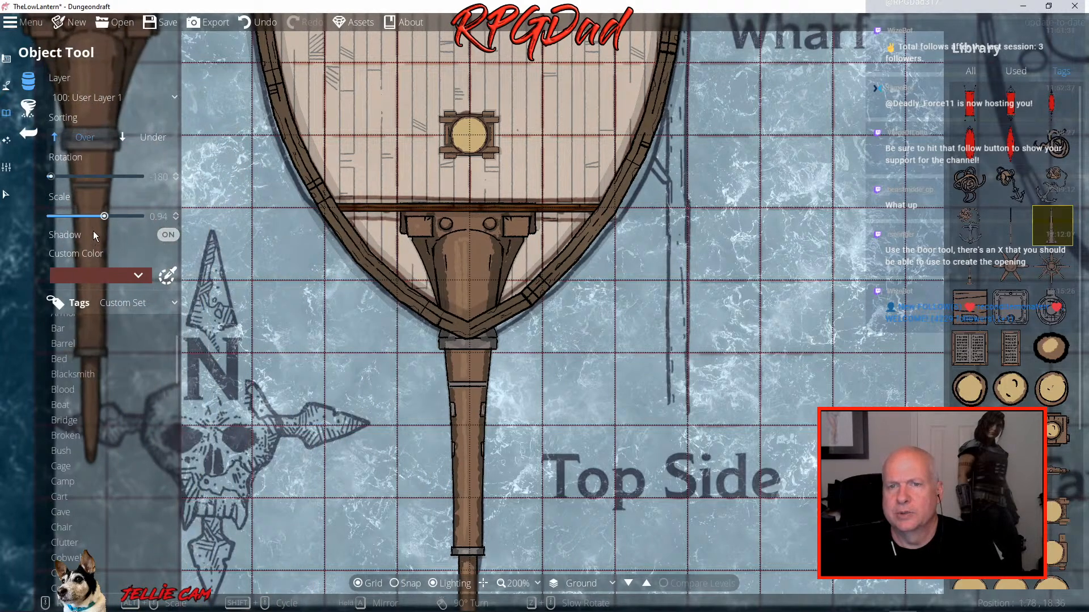
Set the scale for further object placement to 1
left_click_drag(104, 221, 108, 221)
left_click(176, 219)
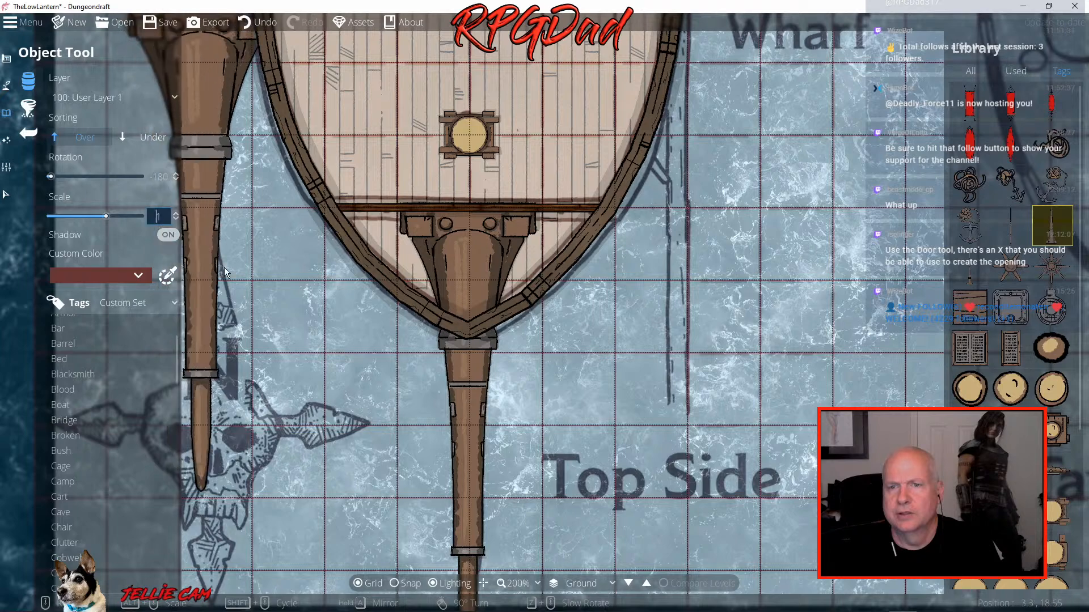
scroll(669, 408, "down", 5)
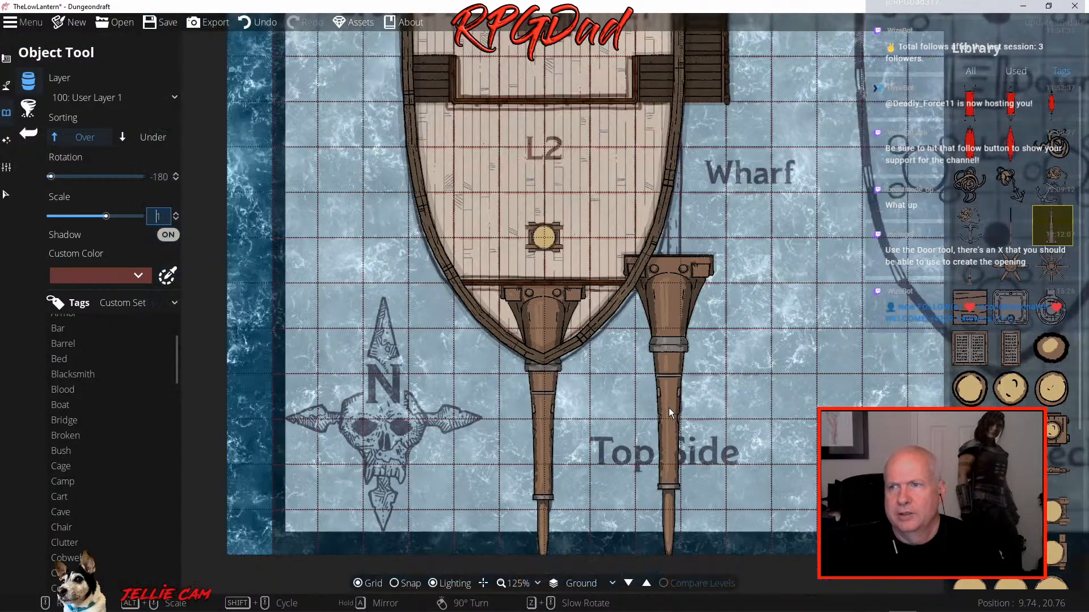
scroll(668, 407, "down", 2)
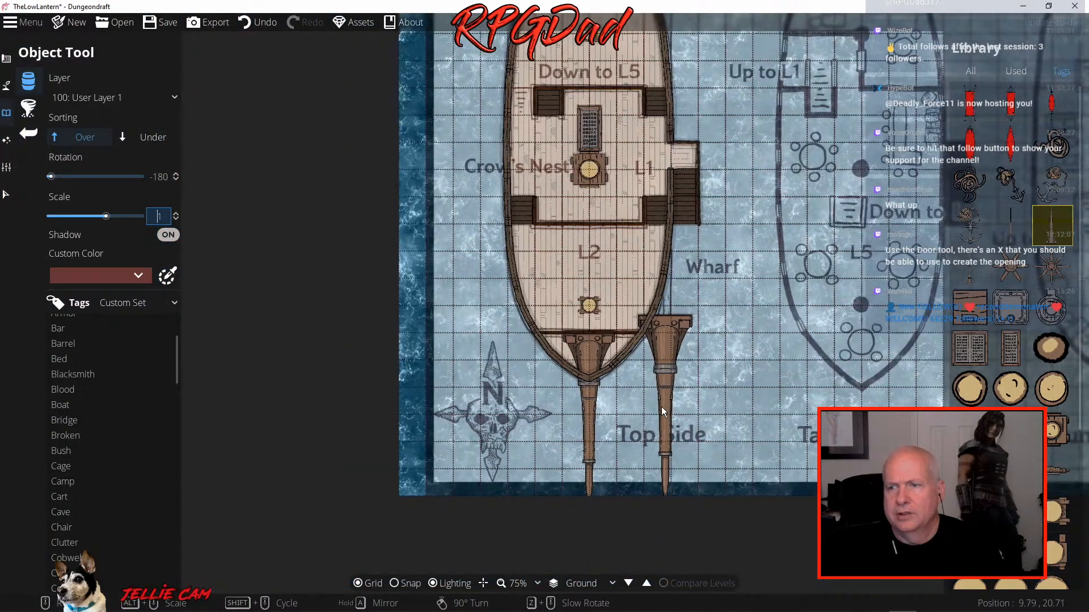
left_click_drag(662, 406, 392, 498)
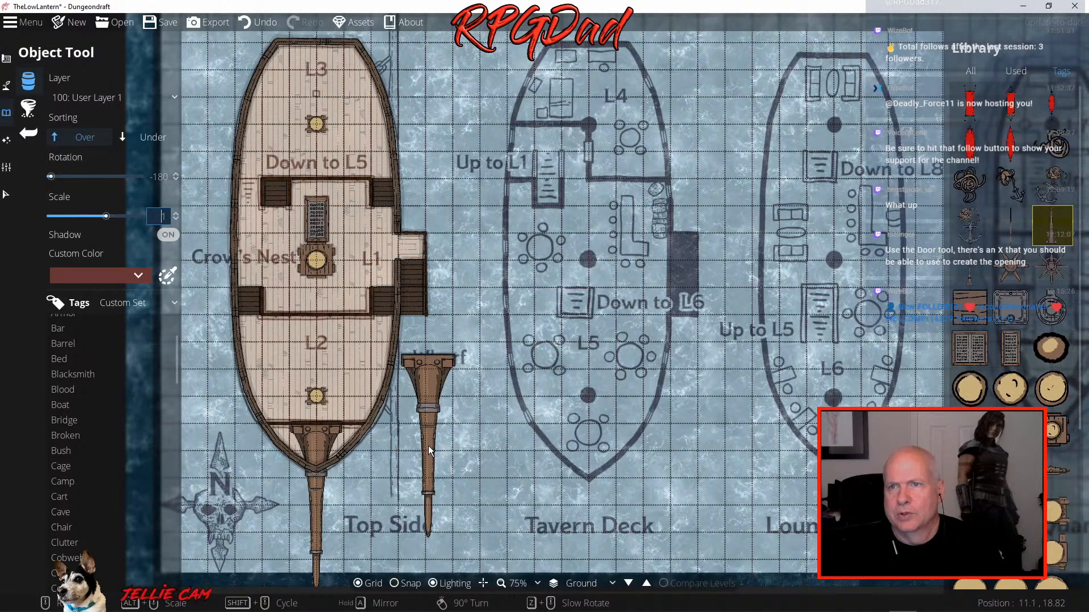
scroll(428, 445, "up", 1)
scroll(430, 446, "down", 2)
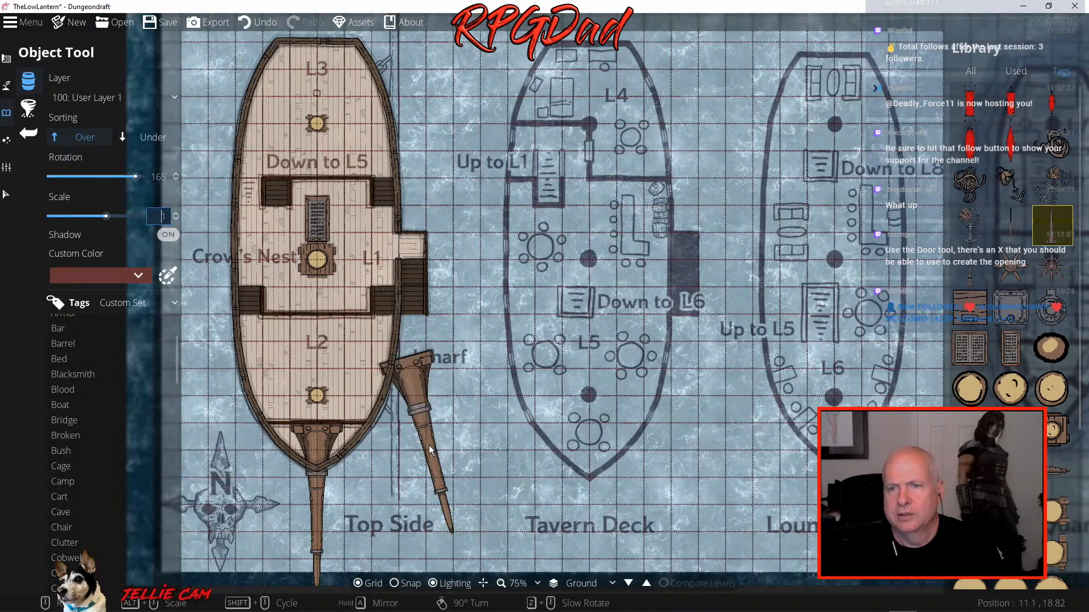
scroll(429, 446, "up", 1)
left_click_drag(429, 446, 420, 434)
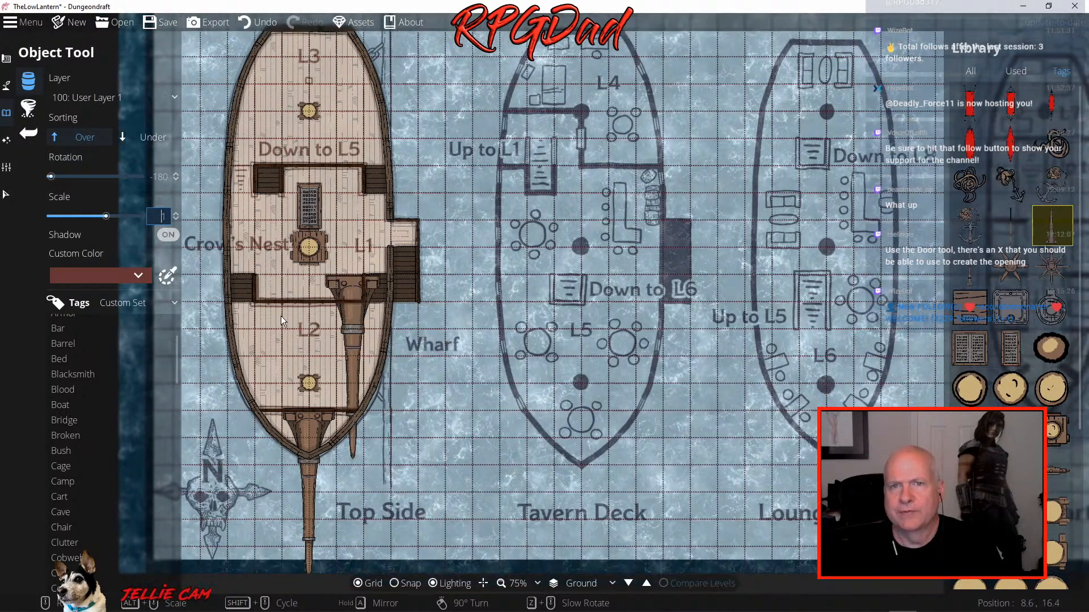
Set the map view to 75% zoom and save the map
left_click(7, 58)
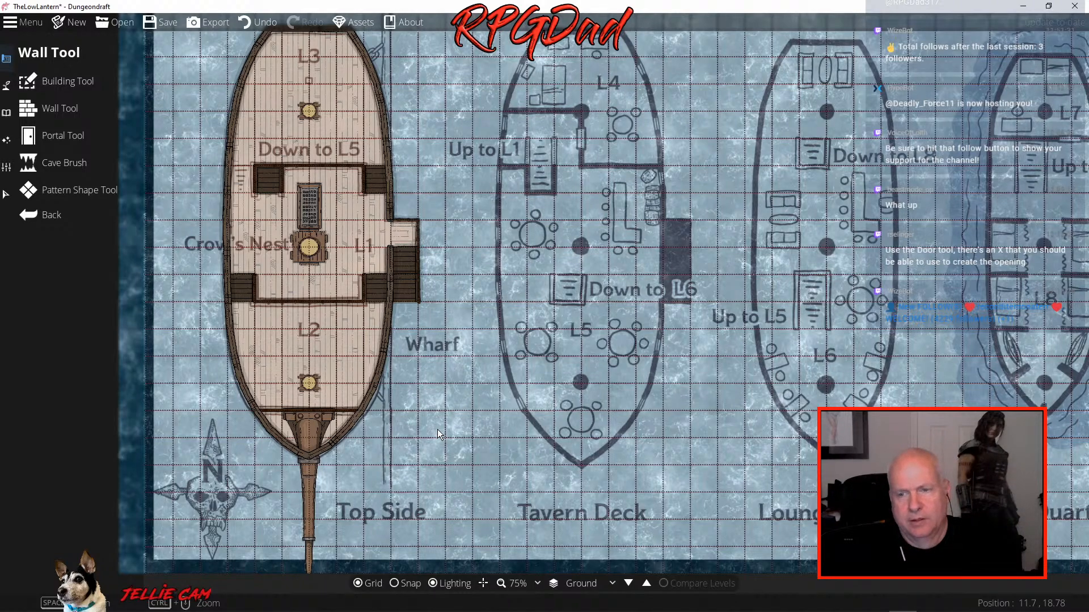
mouse_move(437, 420)
left_mouse_down()
mouse_move(432, 478)
mouse_move(426, 416)
left_mouse_up()
scroll(432, 479, "down", 2)
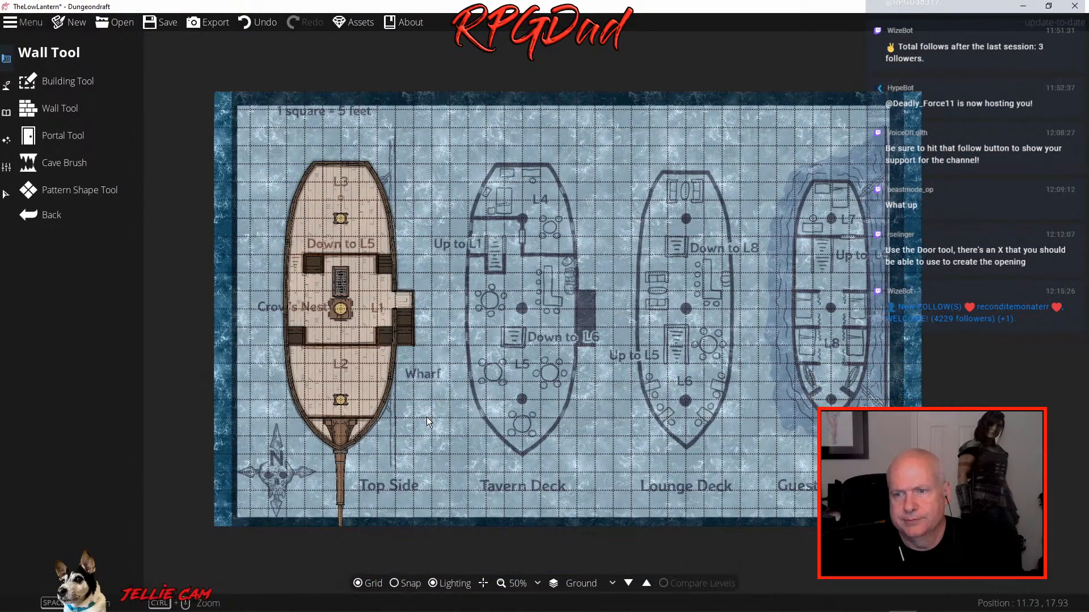
scroll(426, 417, "up", 1)
scroll(426, 417, "down", 1)
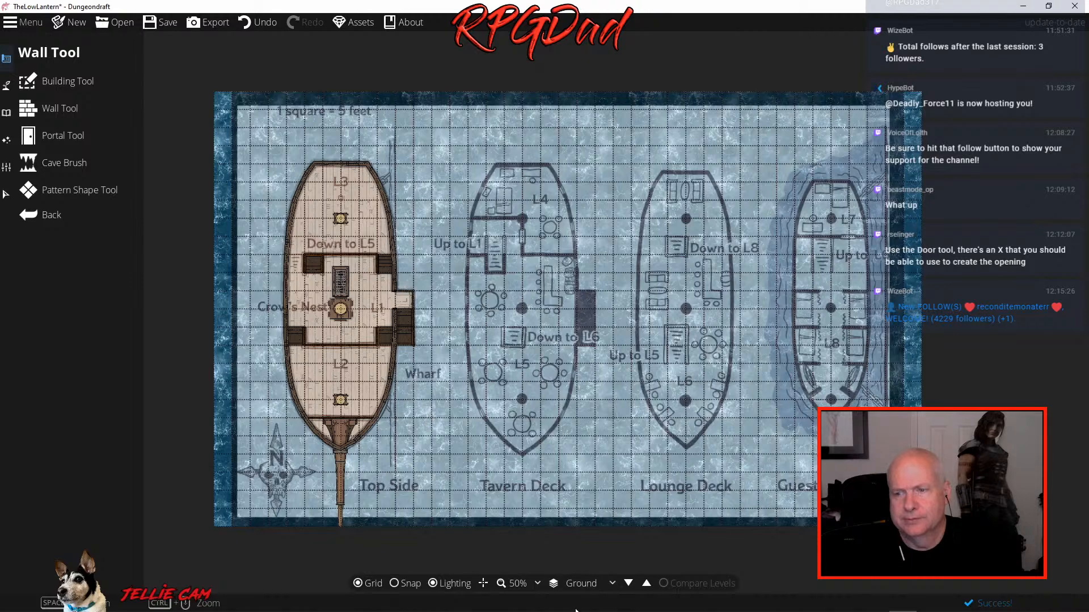
left_click(537, 584)
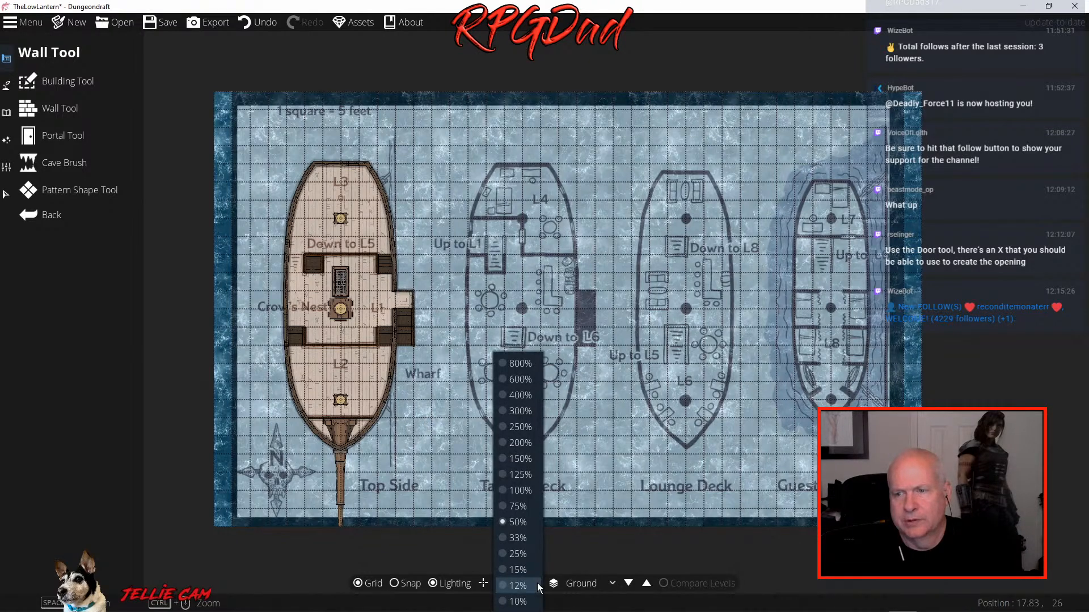
left_click(516, 506)
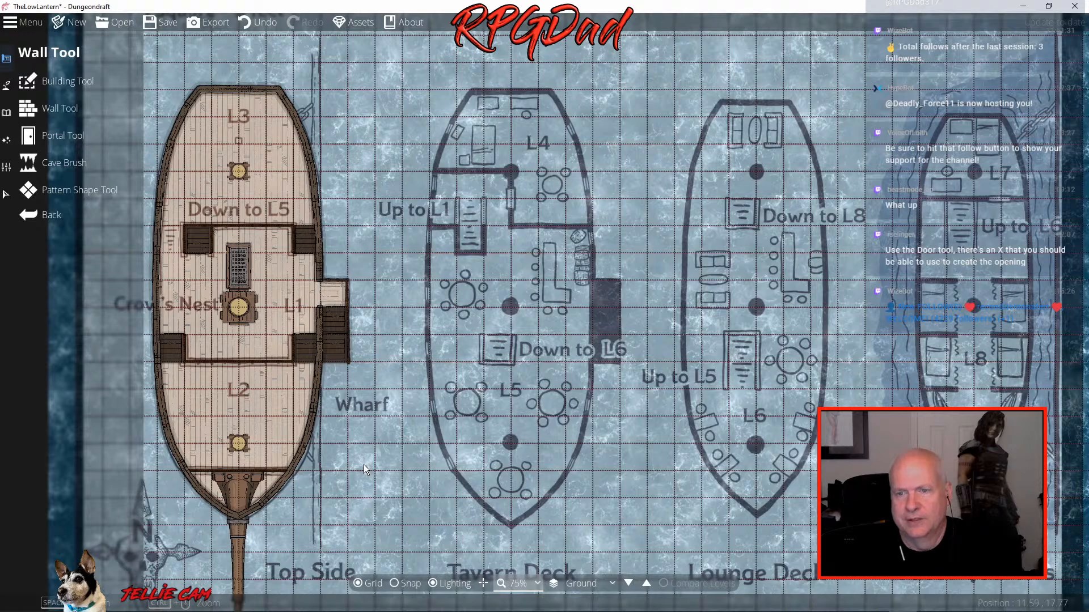
left_click_drag(366, 465, 332, 432)
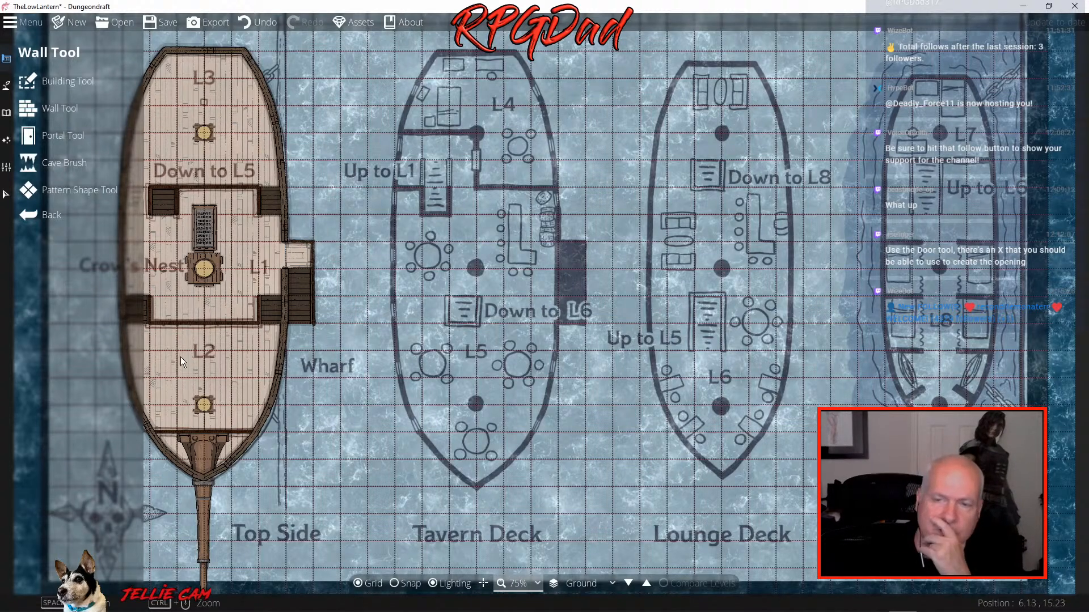
left_click(166, 21)
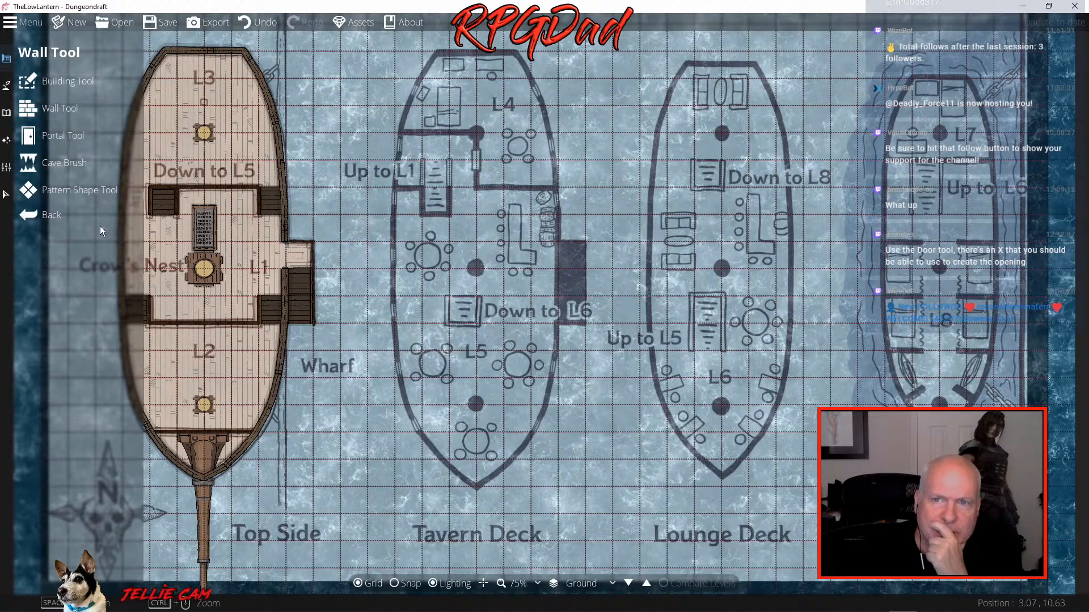
Examine the available Pattern Shape patterns, Material Brush materials and the terrain textures offered for the Terrain Sand slot
left_click(87, 187)
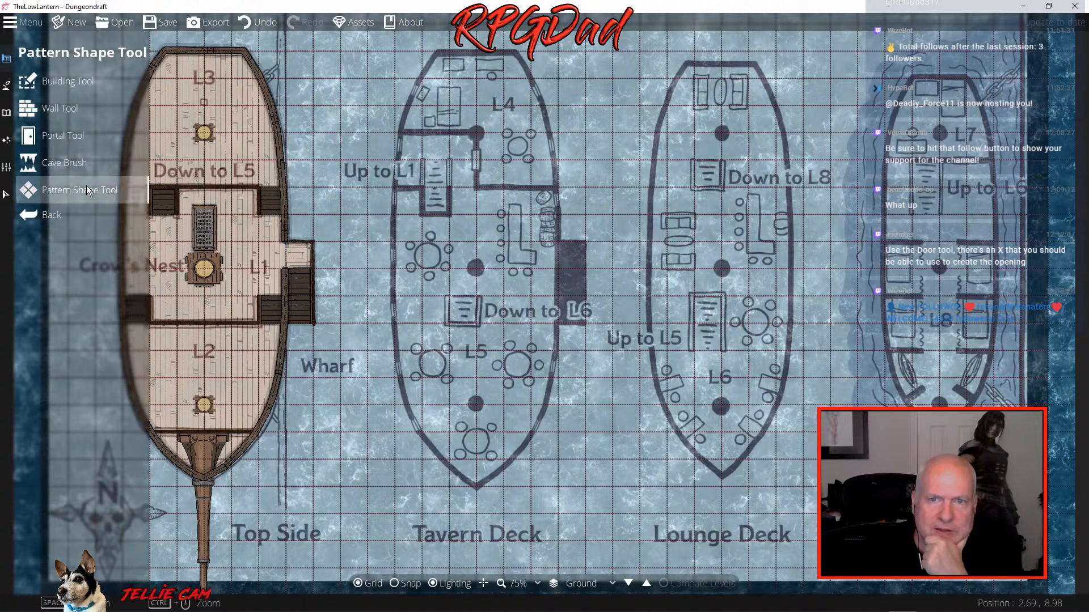
left_click(54, 192)
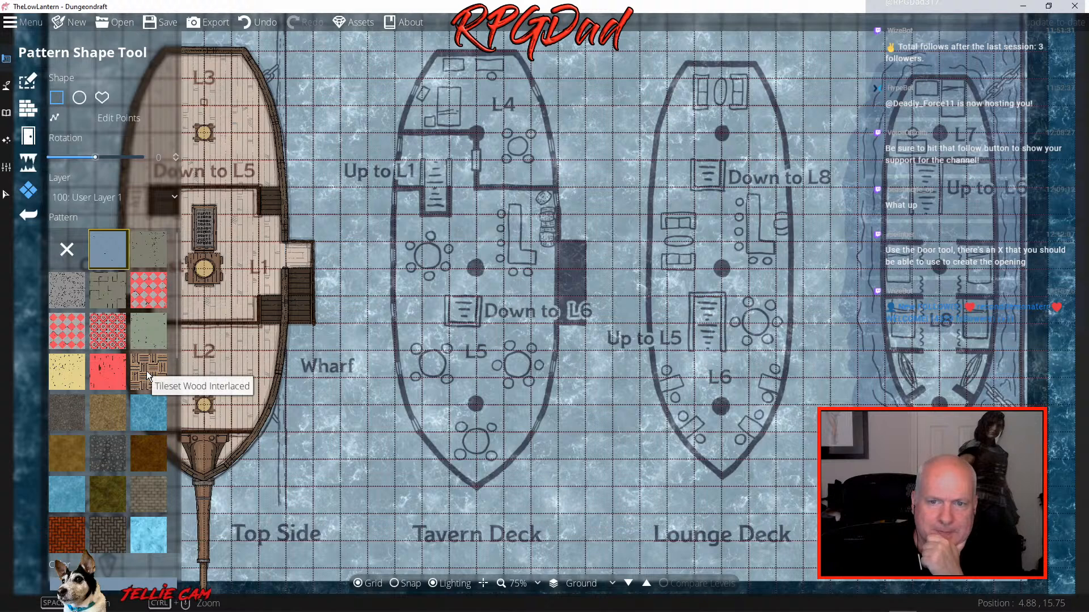
scroll(146, 370, "down", 5)
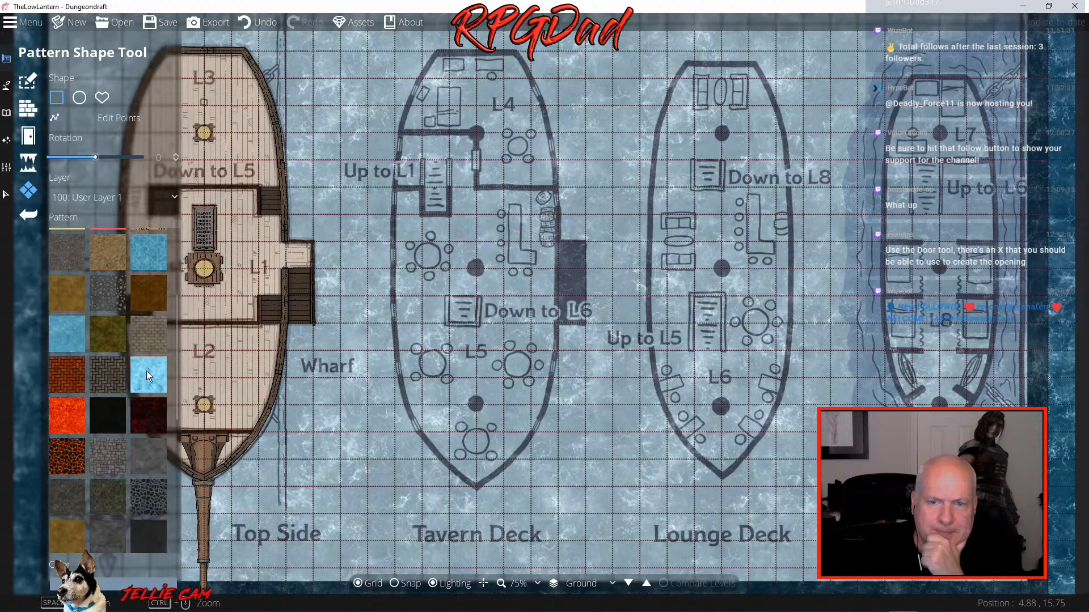
scroll(146, 371, "up", 4)
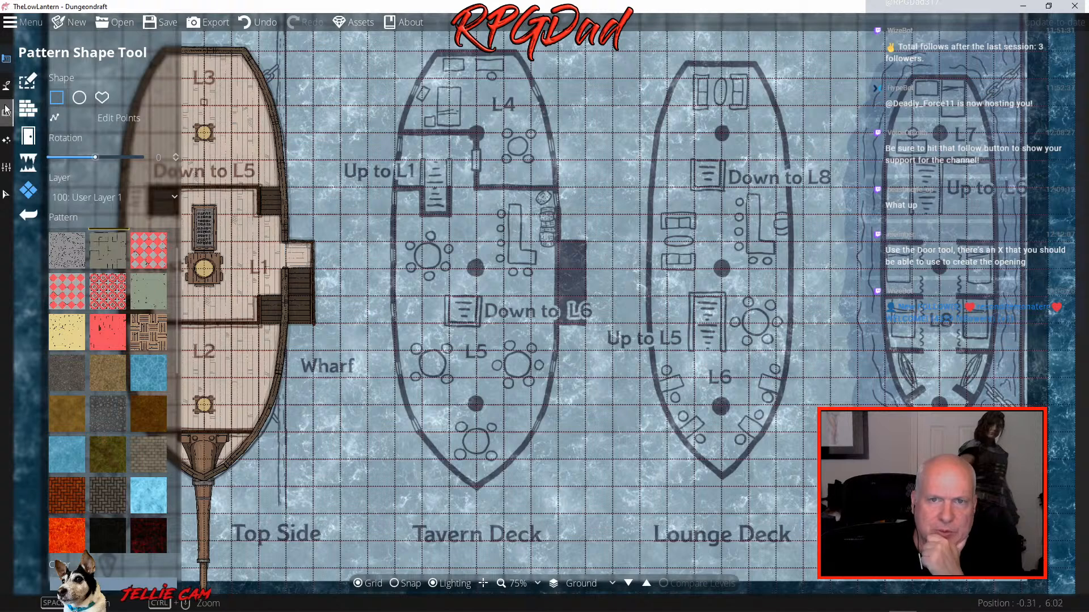
mouse_move(4, 89)
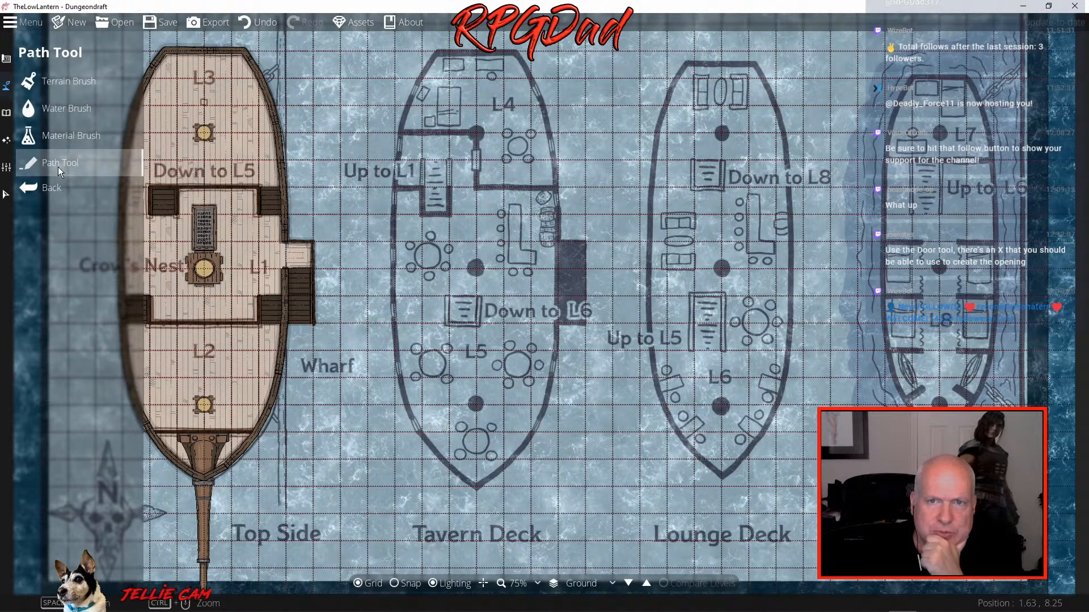
left_click(59, 133)
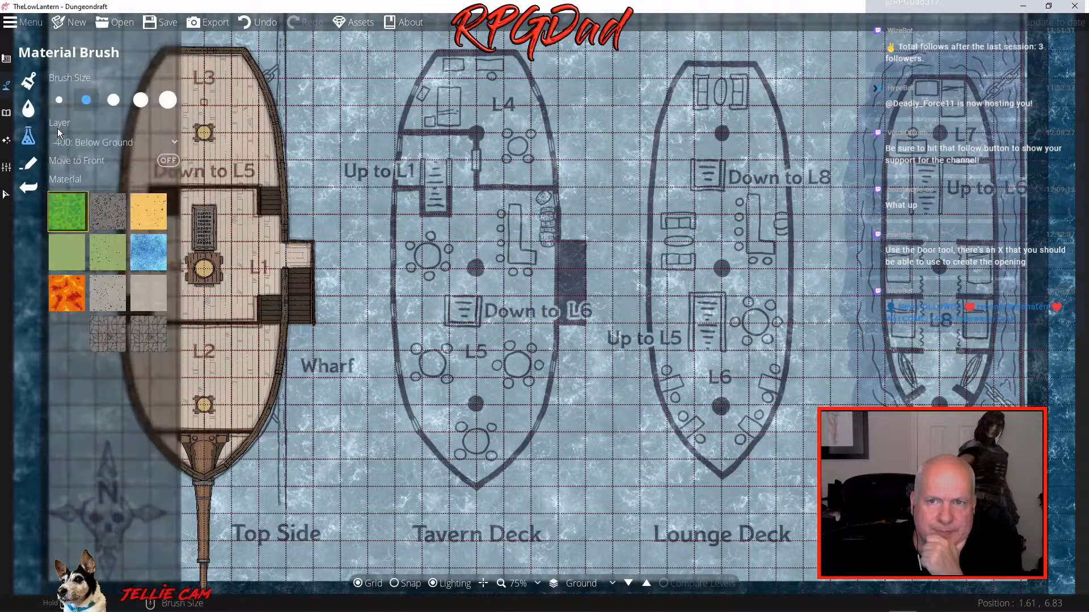
left_click(31, 82)
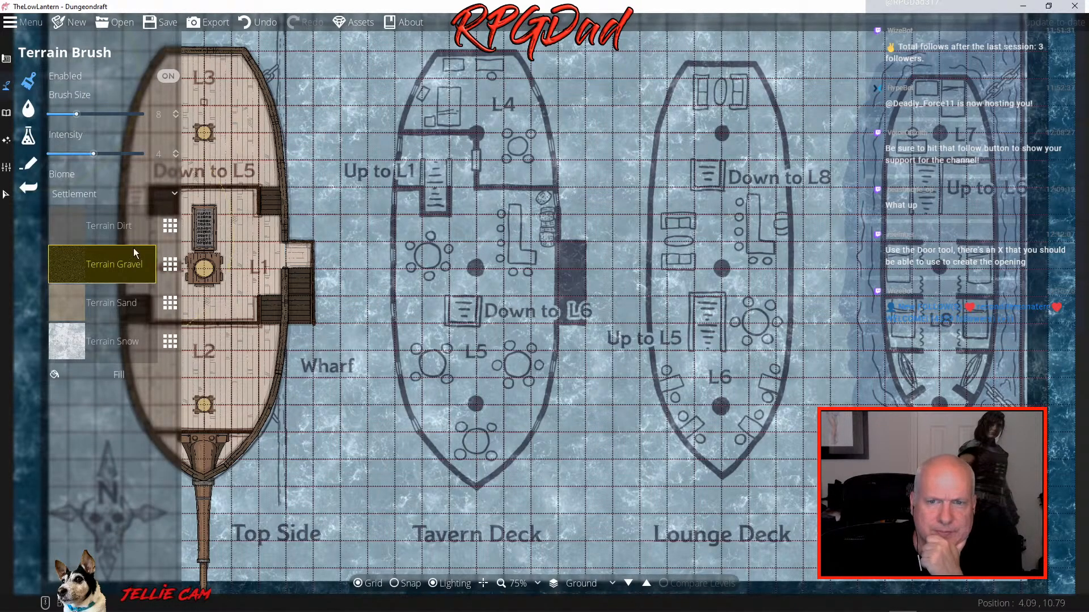
left_click(172, 302)
scroll(229, 333, "down", 5)
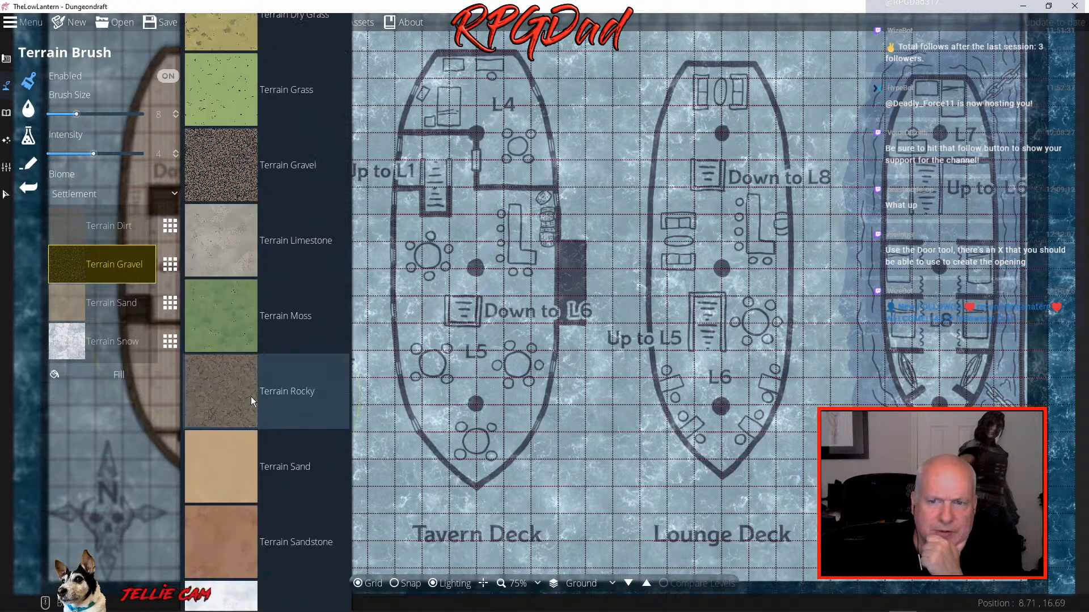
With the Object Tool, look through the ship objects in the library and the list of object tags
left_click(6, 115)
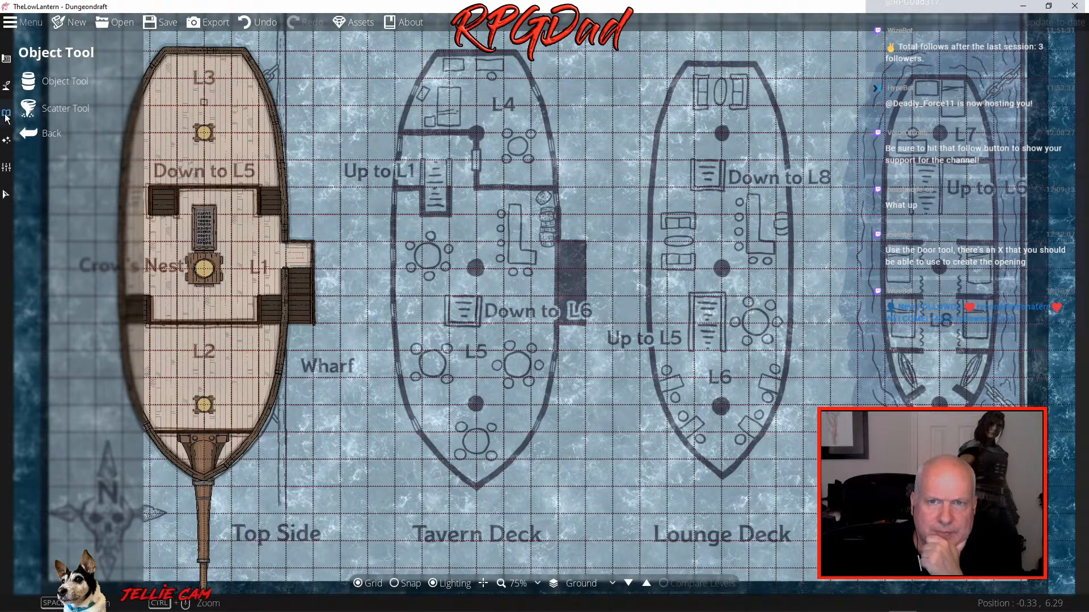
left_click(57, 81)
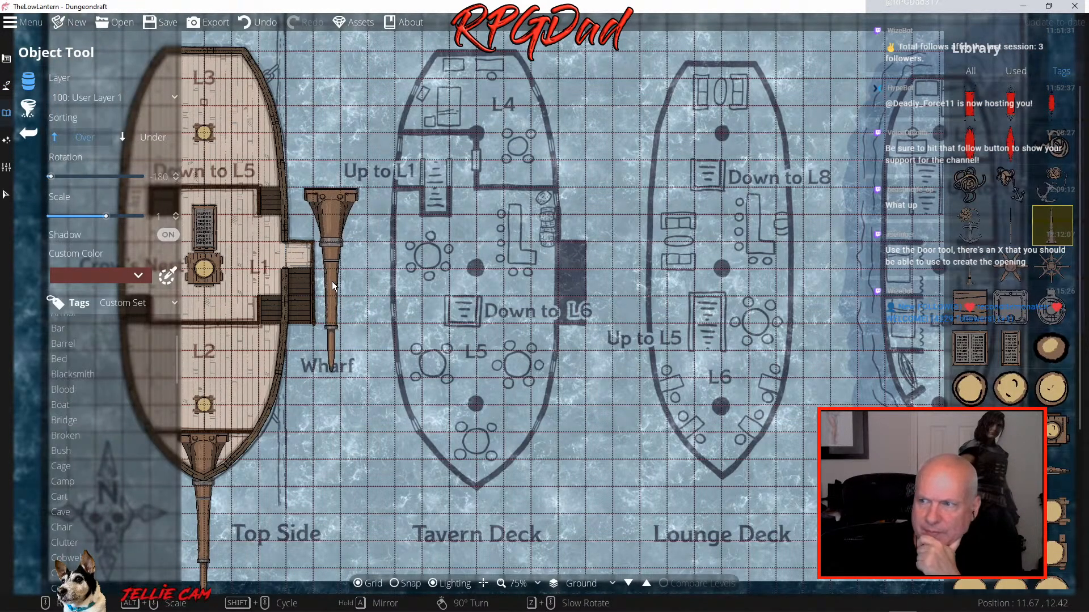
scroll(1047, 418, "down", 4)
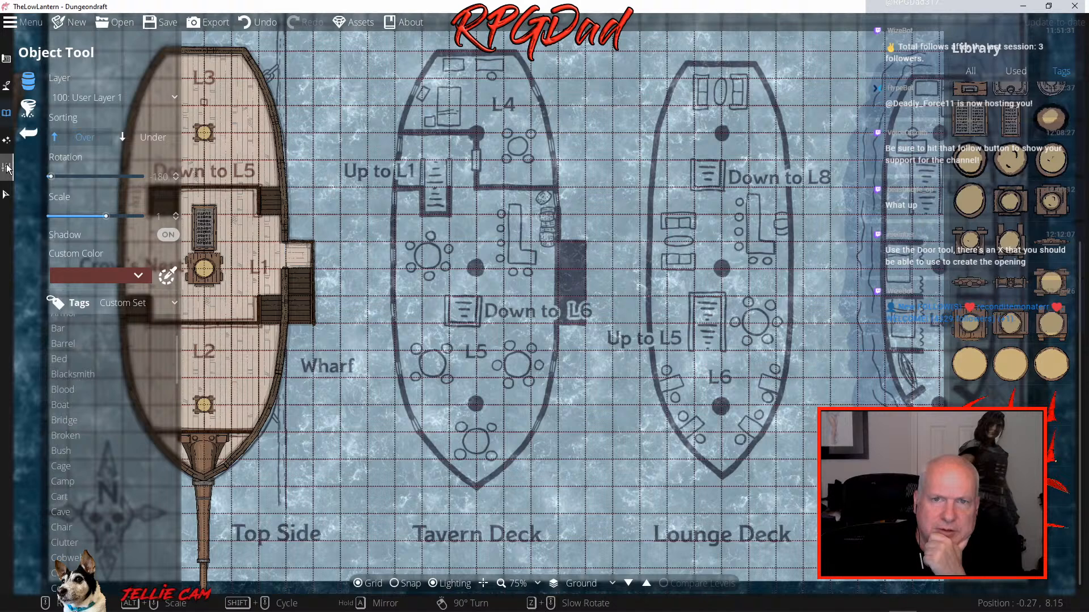
scroll(81, 427, "down", 3)
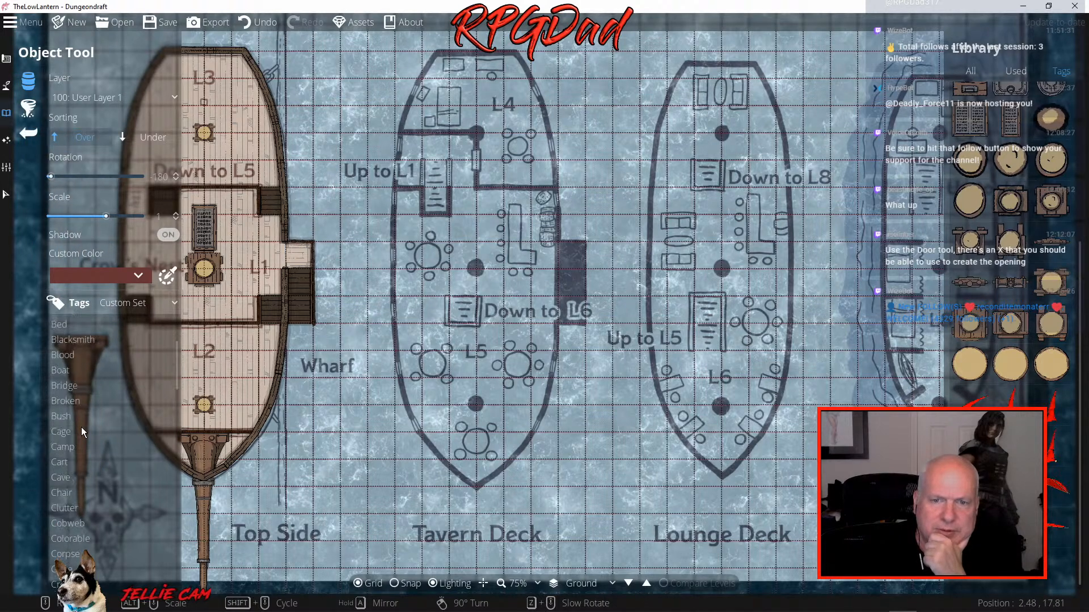
scroll(82, 432, "down", 3)
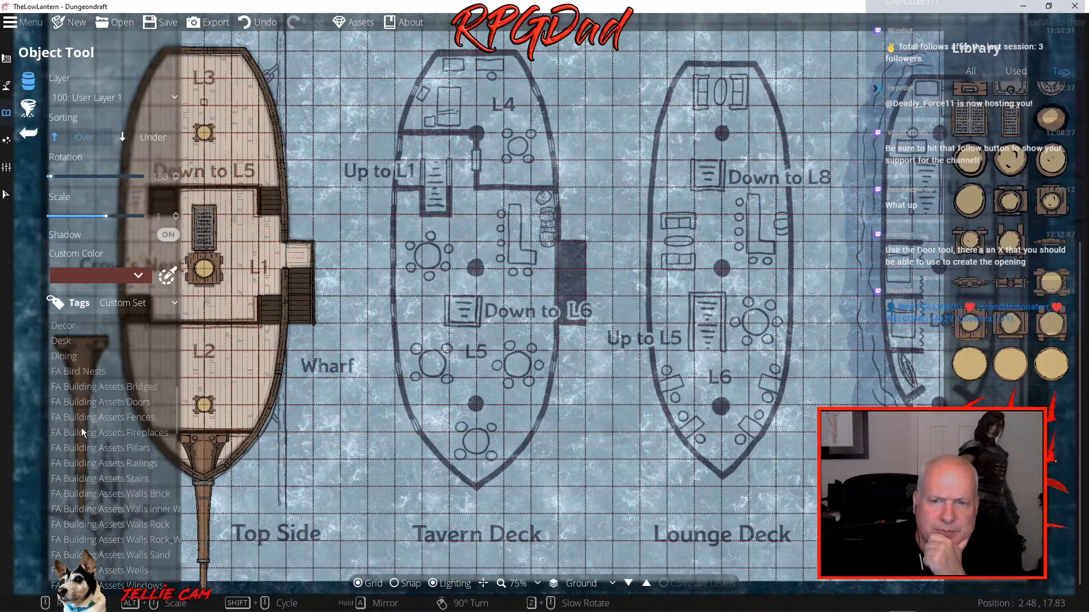
scroll(81, 428, "down", 2)
scroll(82, 432, "down", 2)
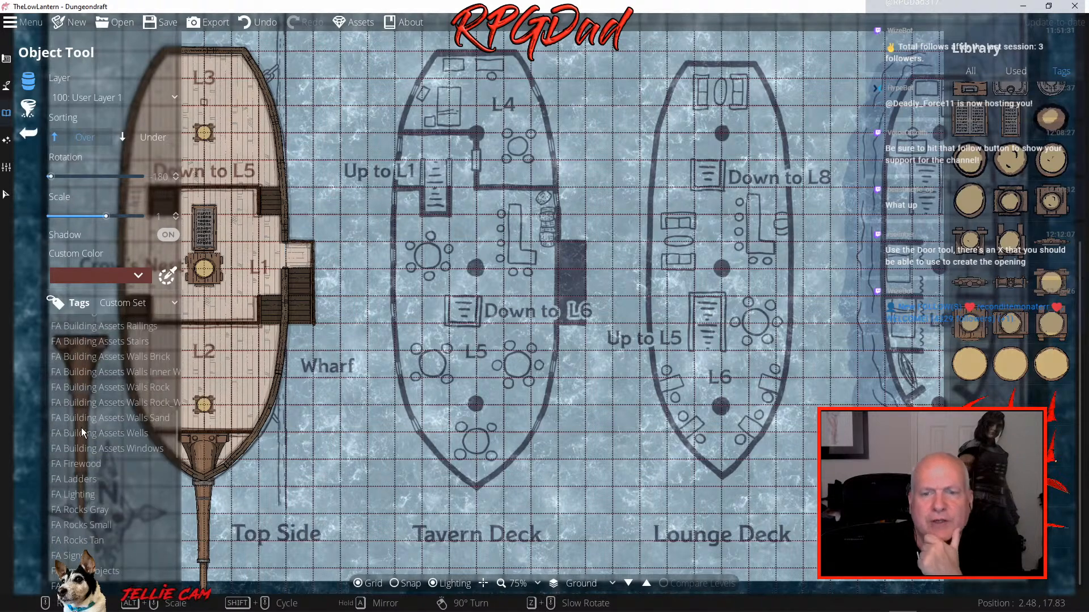
scroll(82, 433, "down", 4)
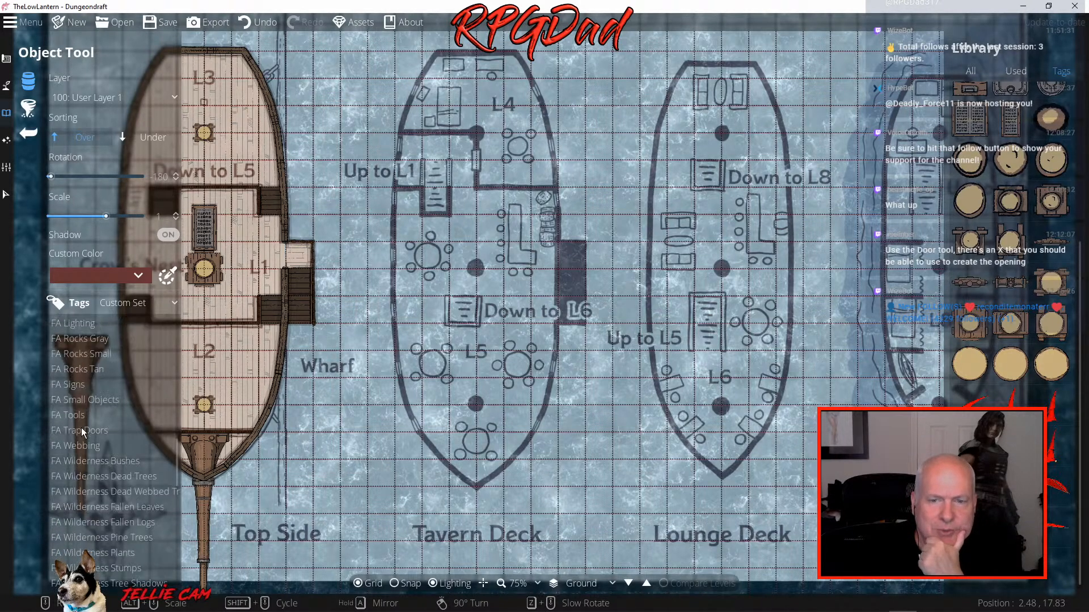
scroll(83, 432, "down", 5)
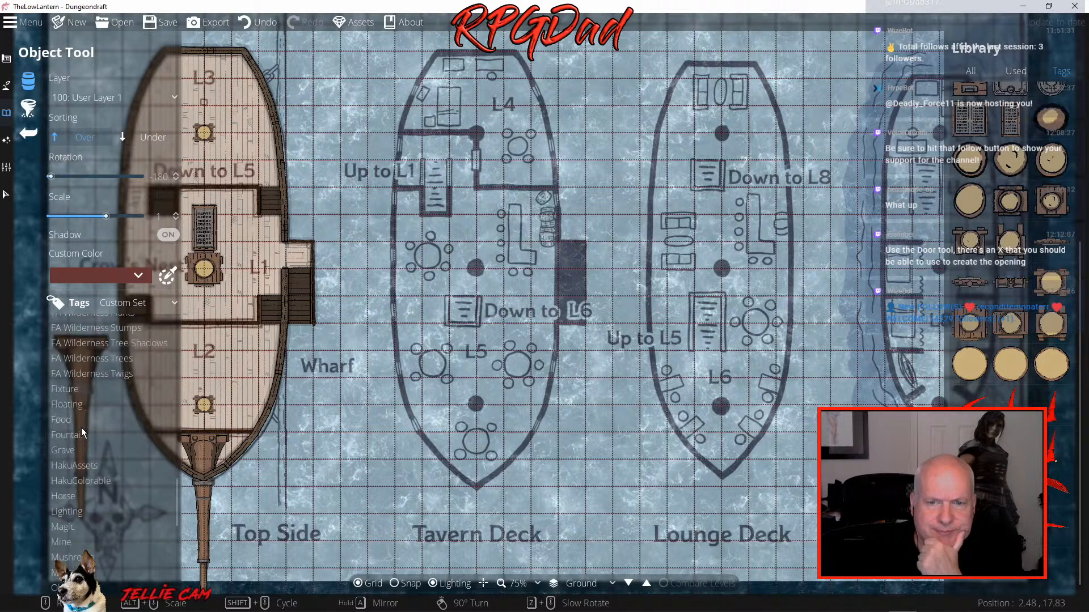
scroll(83, 433, "up", 10)
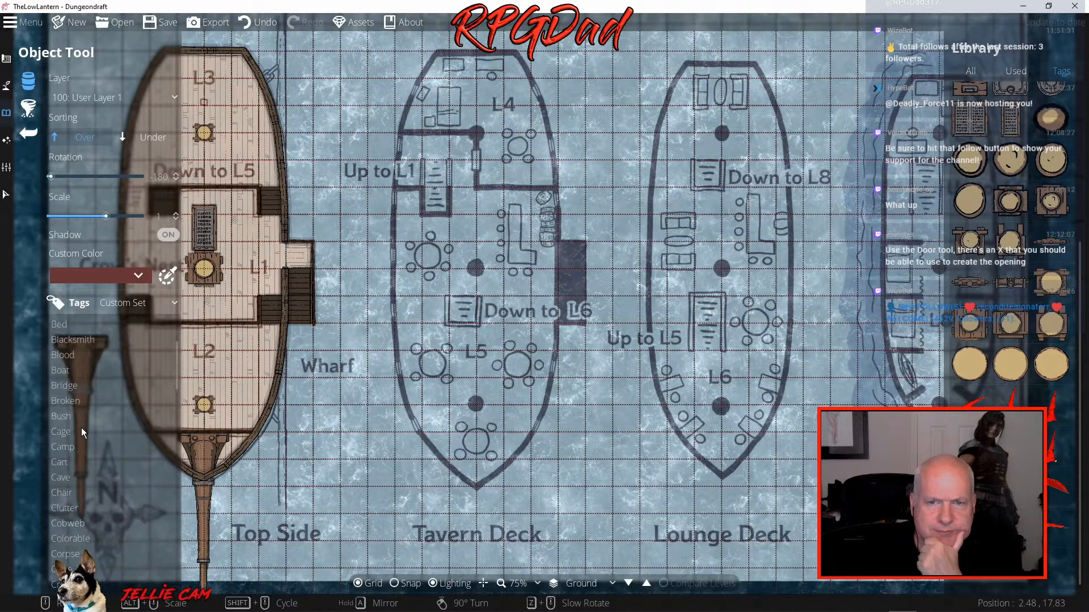
scroll(82, 433, "up", 3)
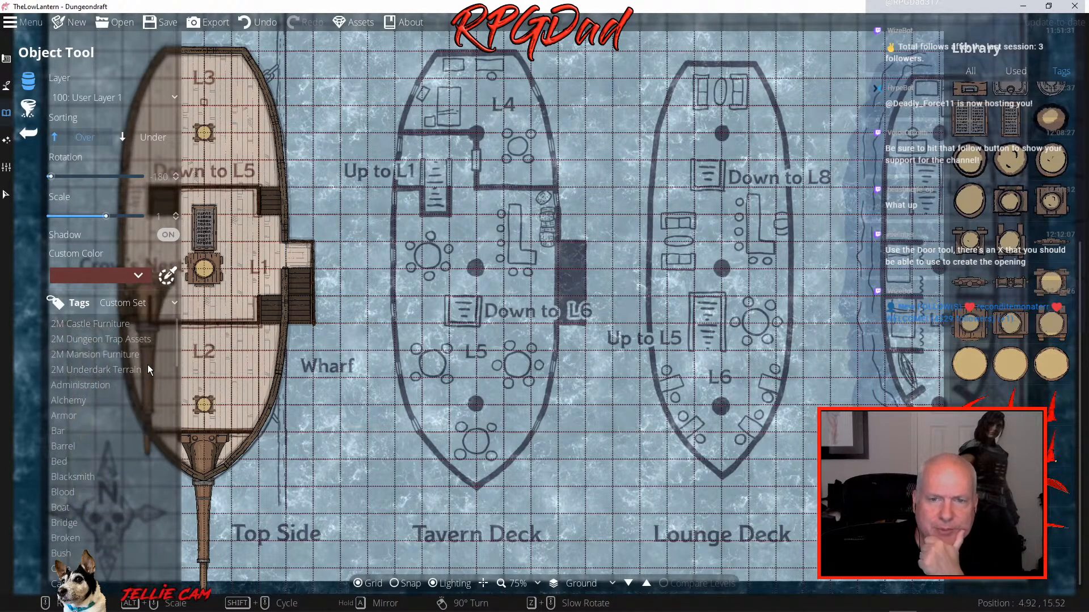
Examine the objects tagged 2M Castle Furniture and FA Building Assets Railings, and look through the remaining tags
left_click(85, 324)
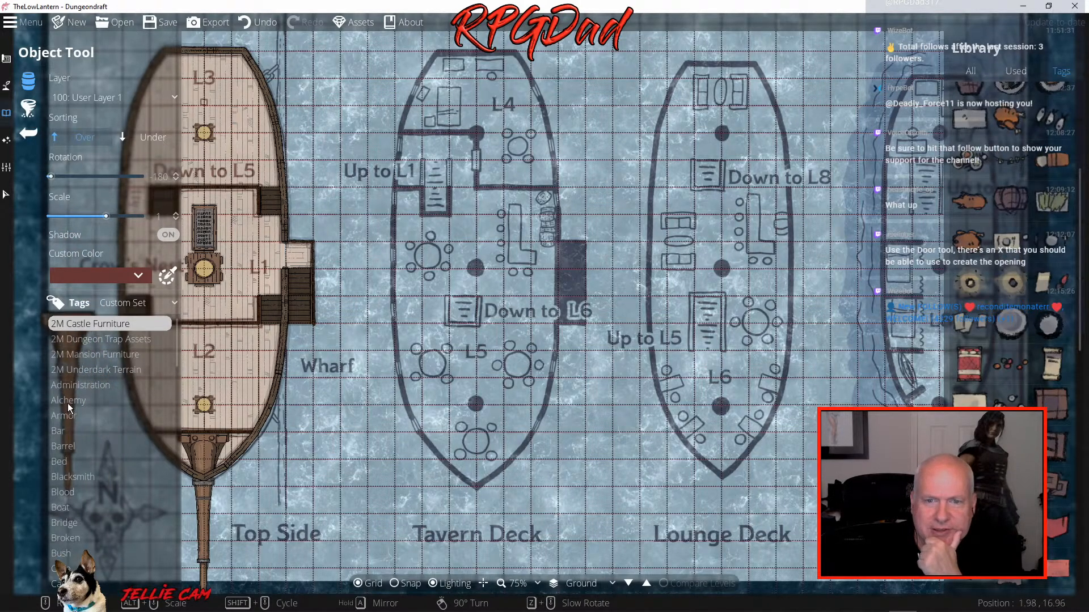
scroll(67, 403, "down", 3)
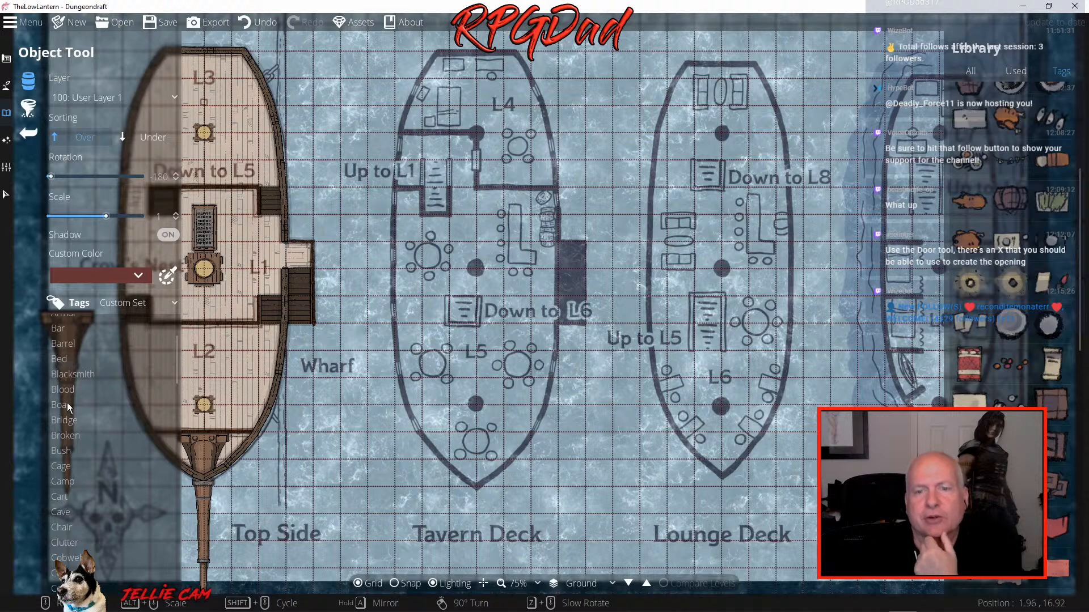
scroll(67, 404, "down", 8)
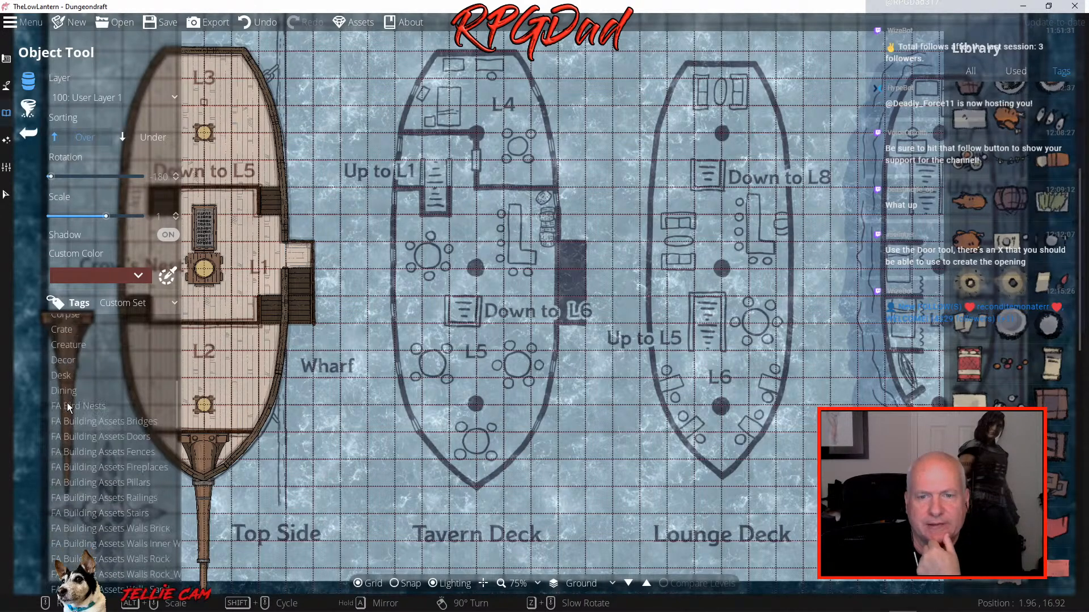
scroll(67, 406, "down", 2)
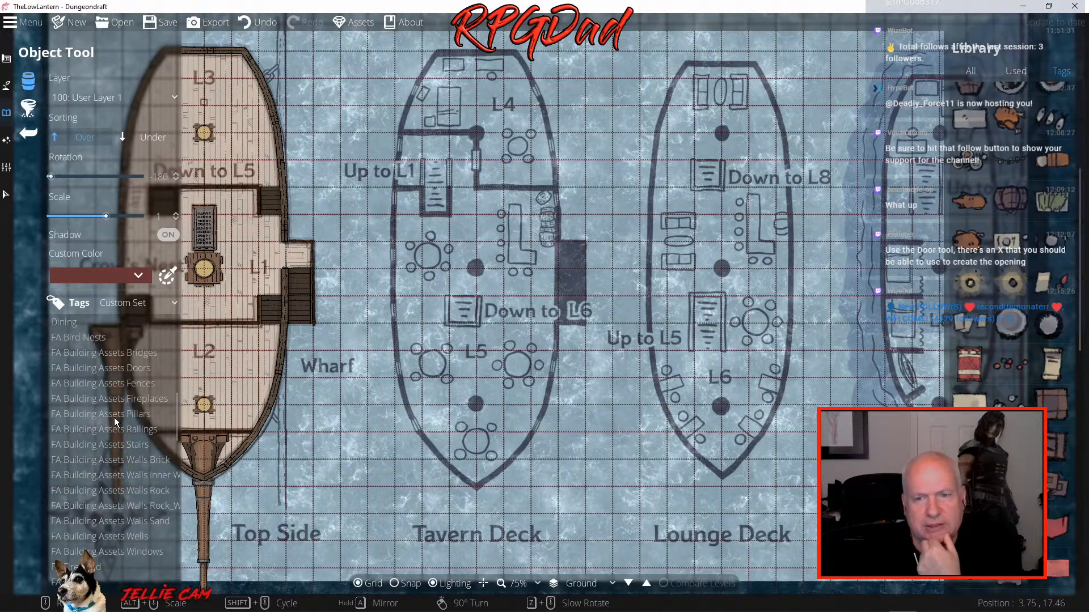
scroll(105, 418, "down", 1)
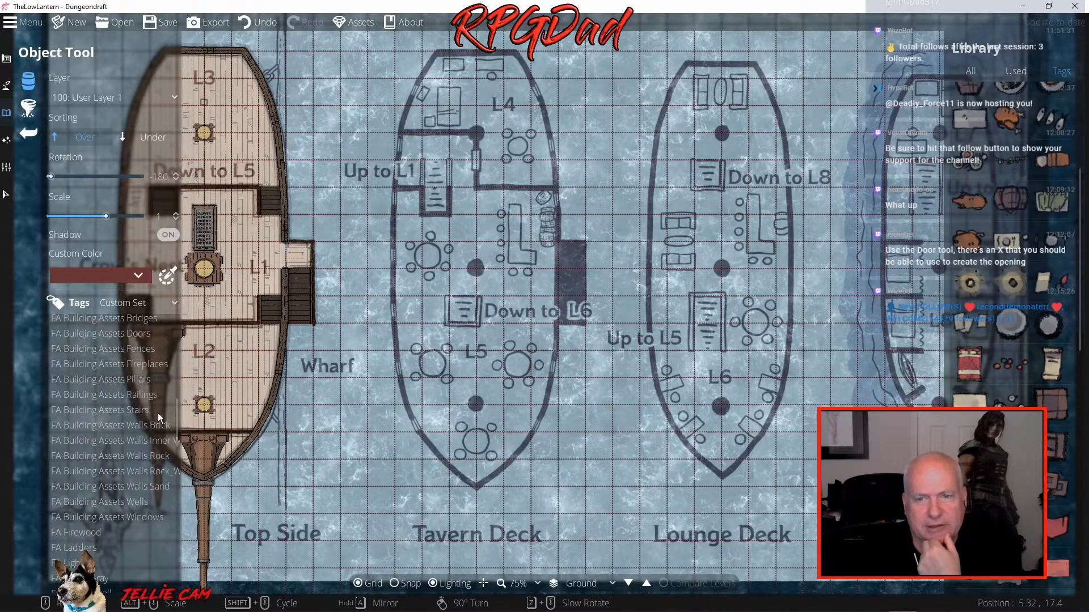
left_click(135, 394)
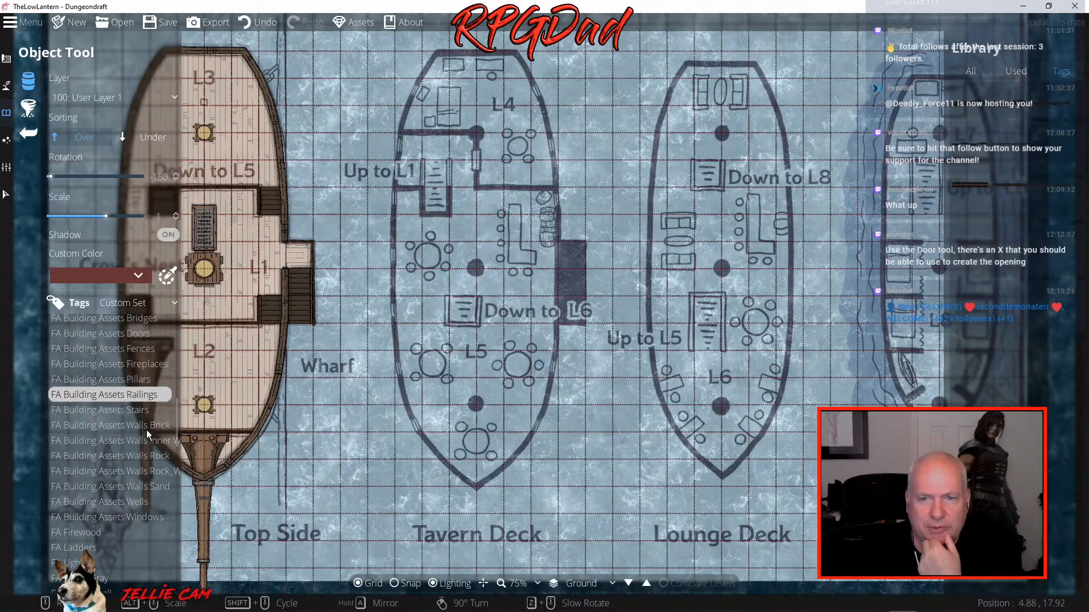
scroll(130, 432, "down", 1)
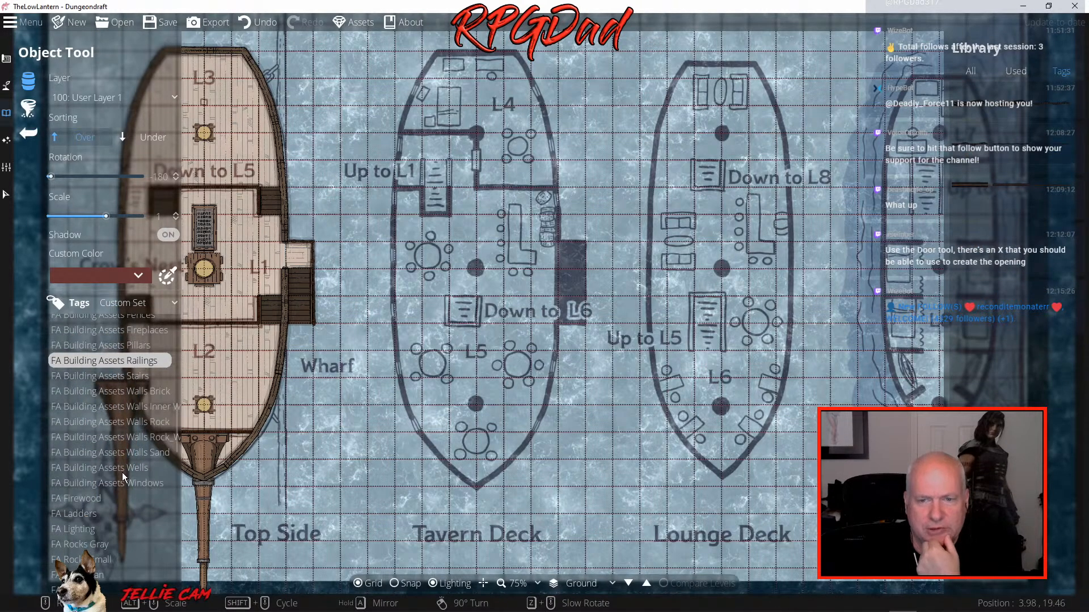
scroll(100, 481, "down", 1)
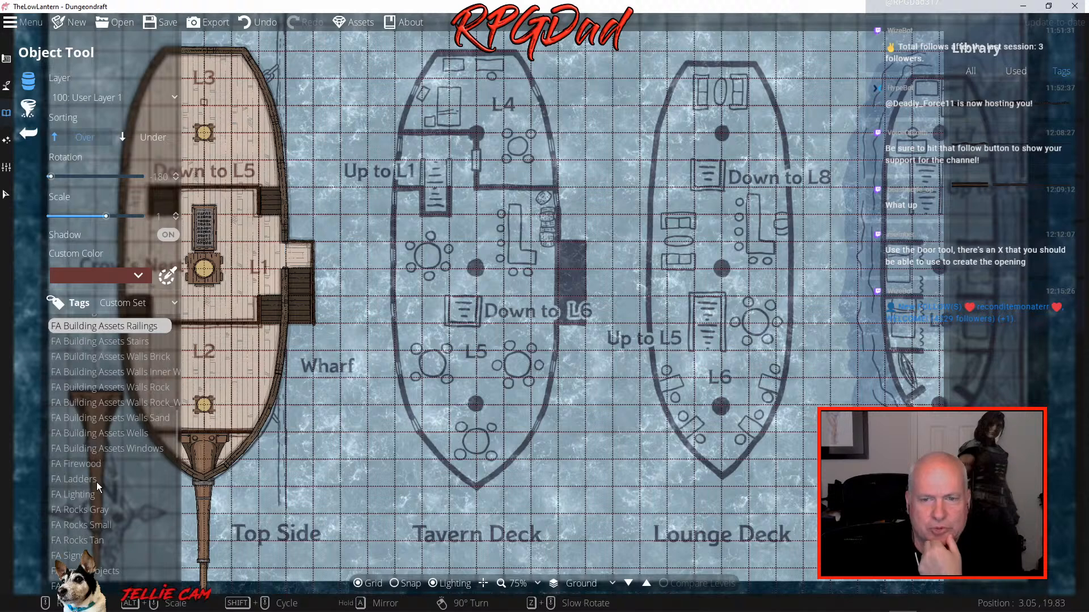
scroll(93, 481, "down", 3)
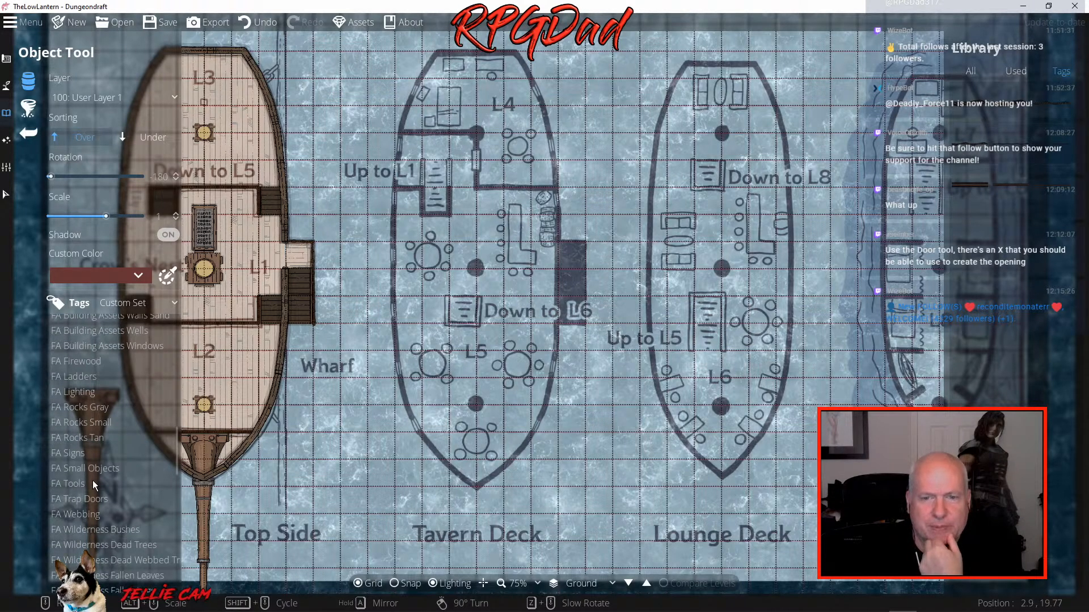
scroll(93, 481, "down", 4)
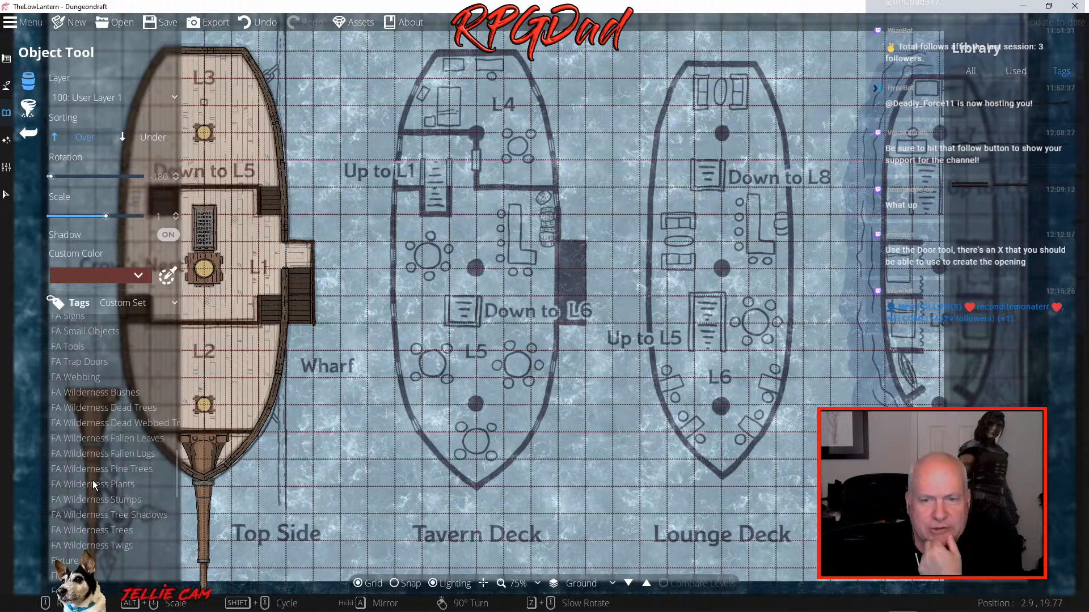
scroll(93, 482, "down", 4)
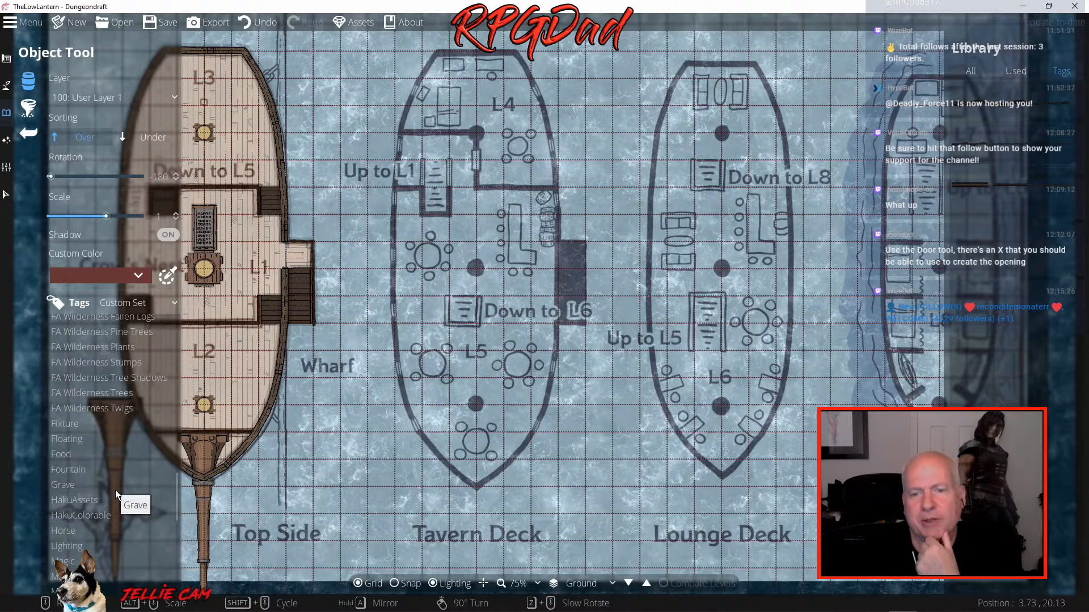
scroll(114, 490, "down", 6)
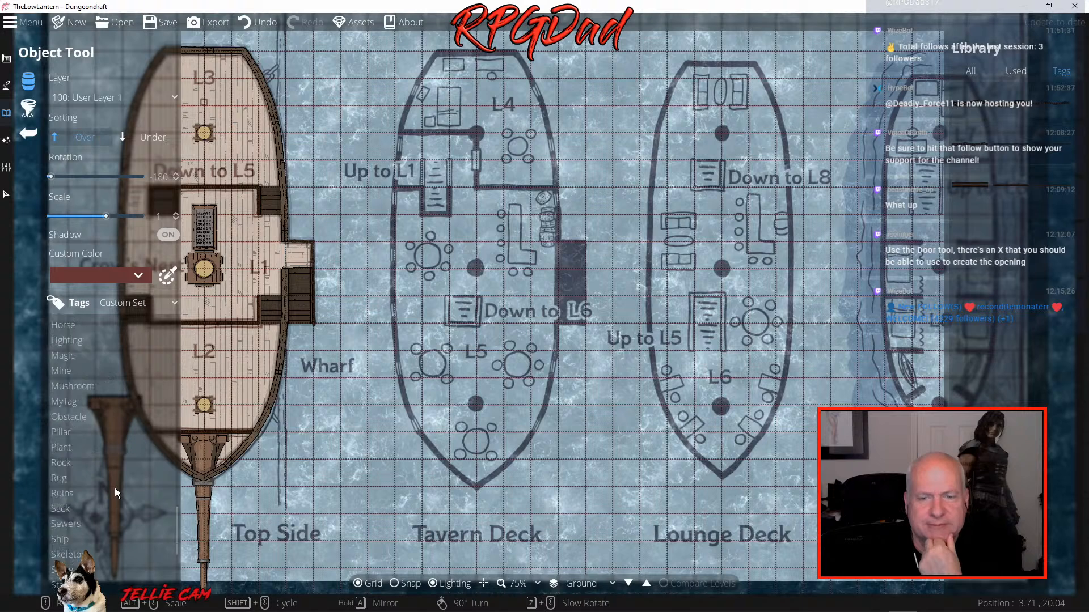
scroll(114, 487, "down", 6)
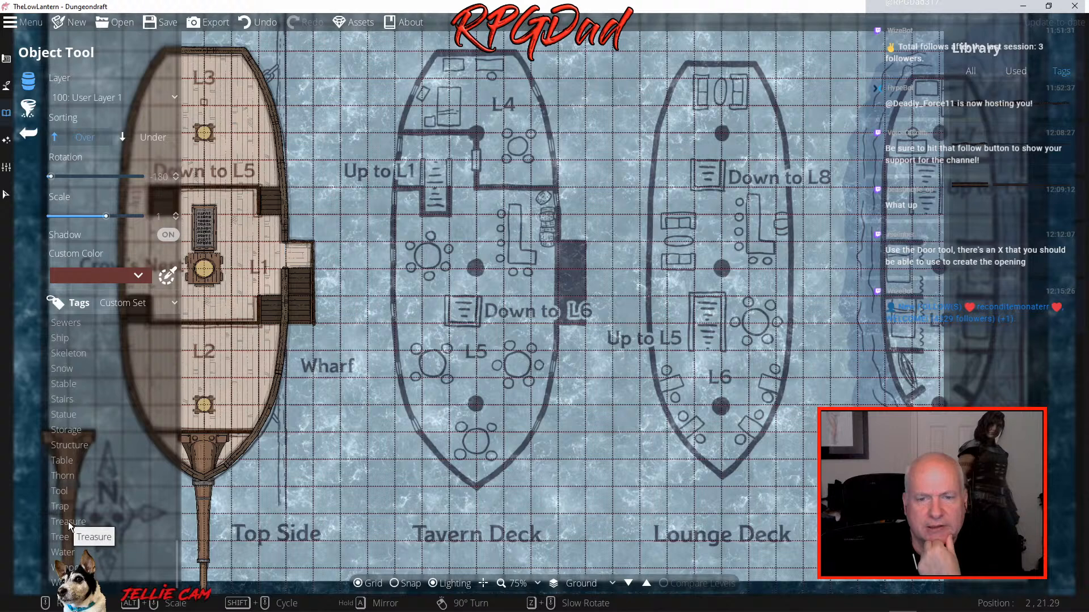
Examine the objects tagged Structure, including the wooden bridge pieces, for something suitable for the wharf
left_click(57, 582)
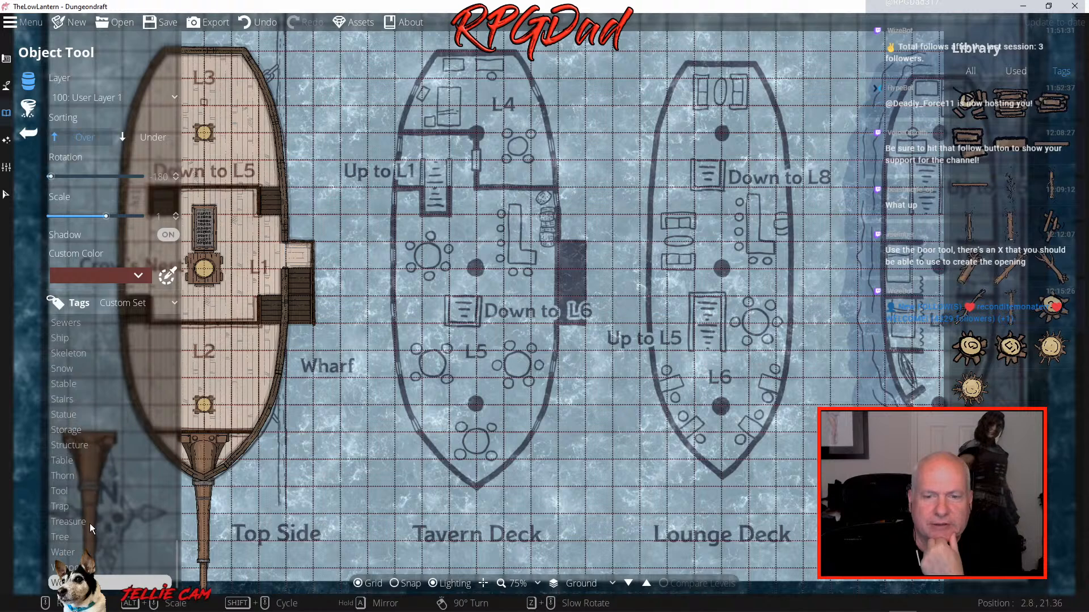
scroll(90, 512, "up", 2)
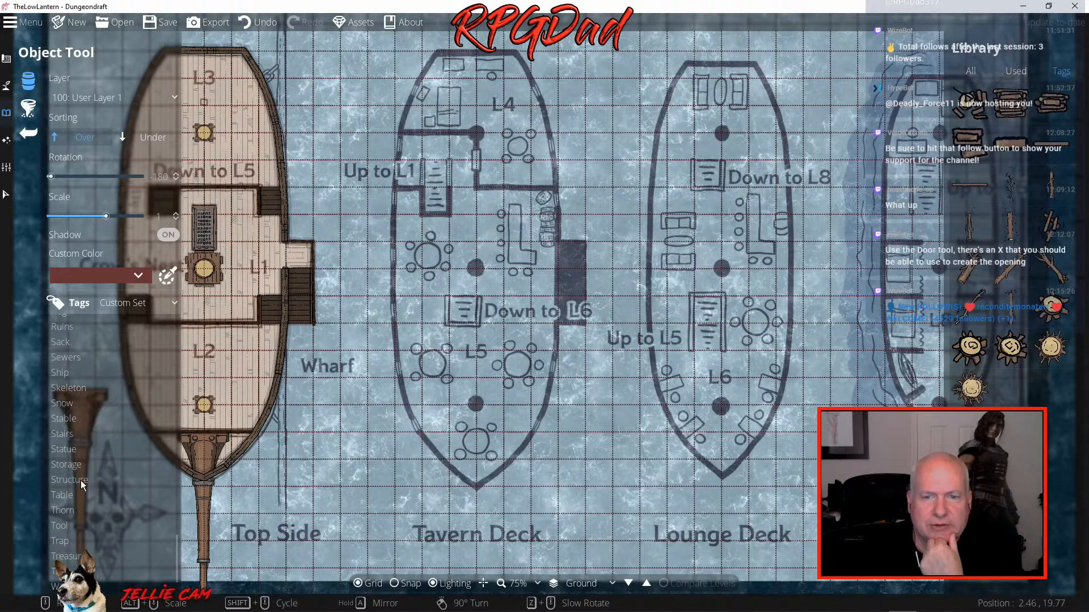
left_click(80, 481)
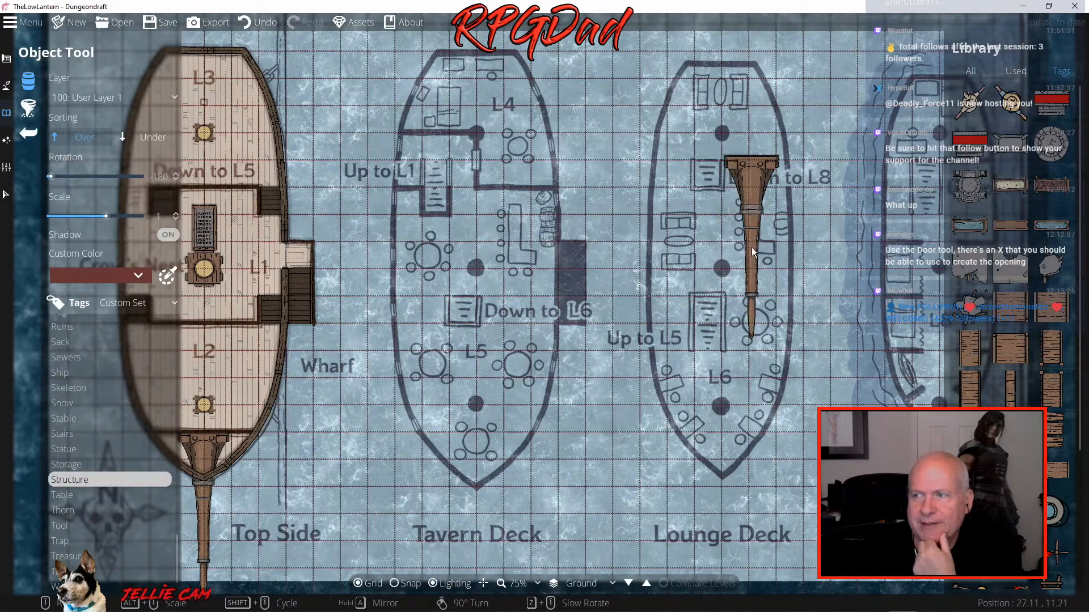
mouse_move(973, 259)
mouse_move(1015, 313)
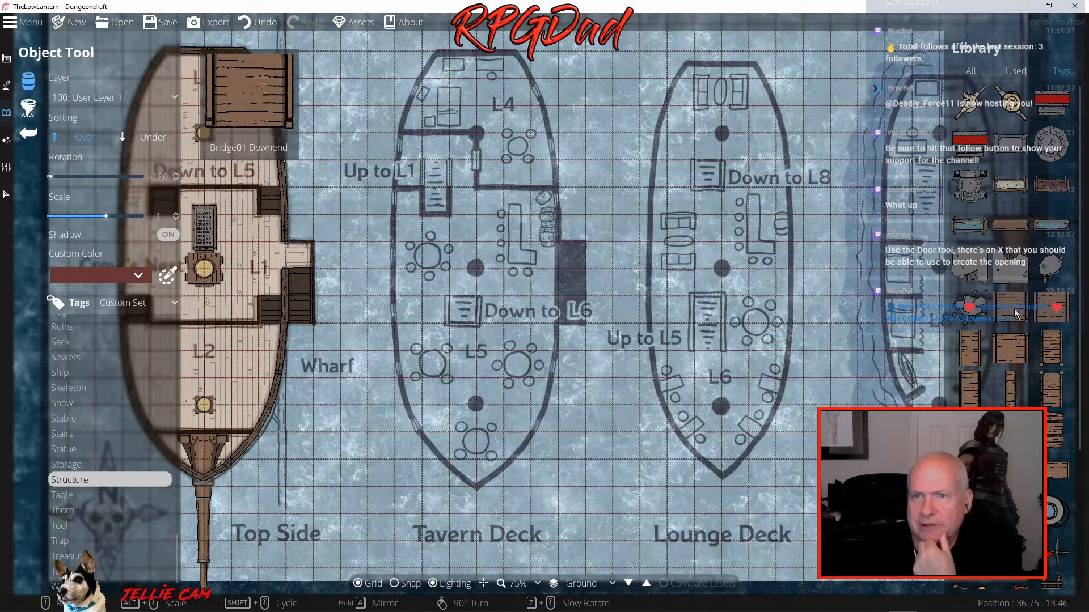
mouse_move(1045, 325)
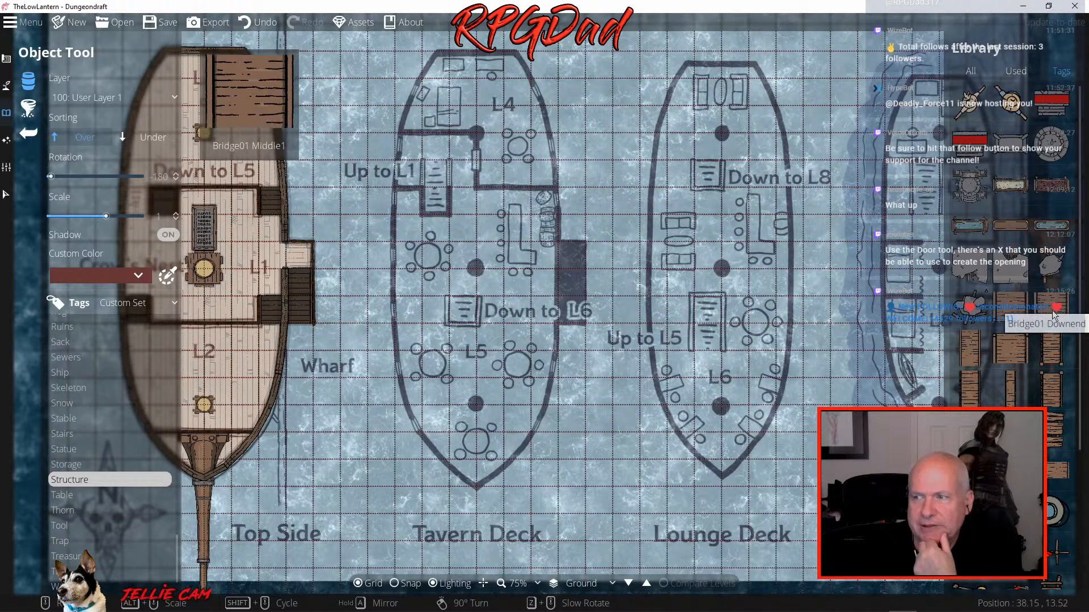
mouse_move(1020, 516)
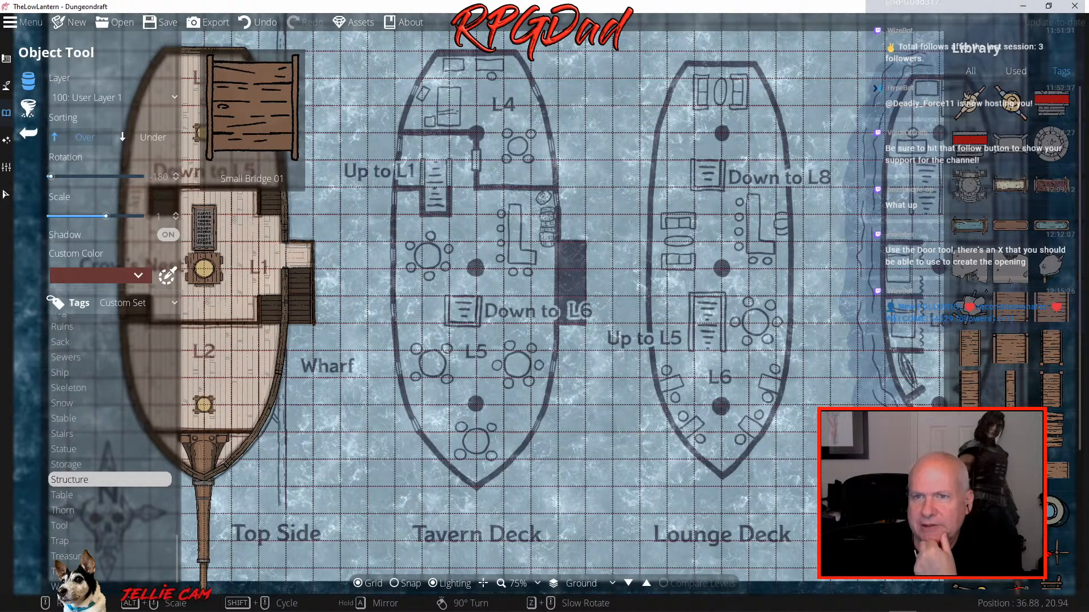
scroll(1020, 516, "down", 3)
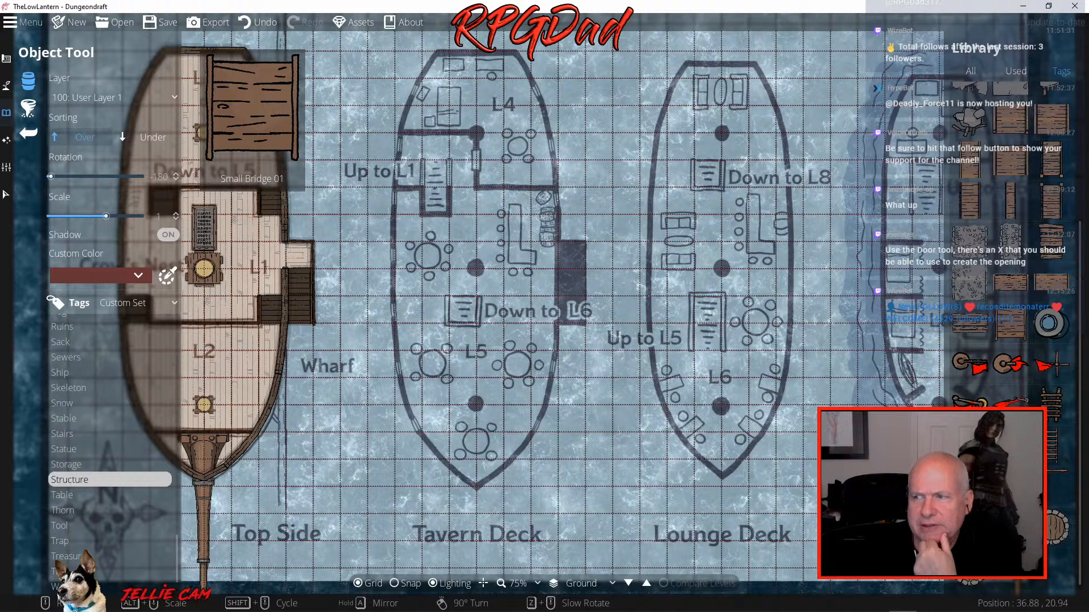
scroll(1047, 331, "up", 3)
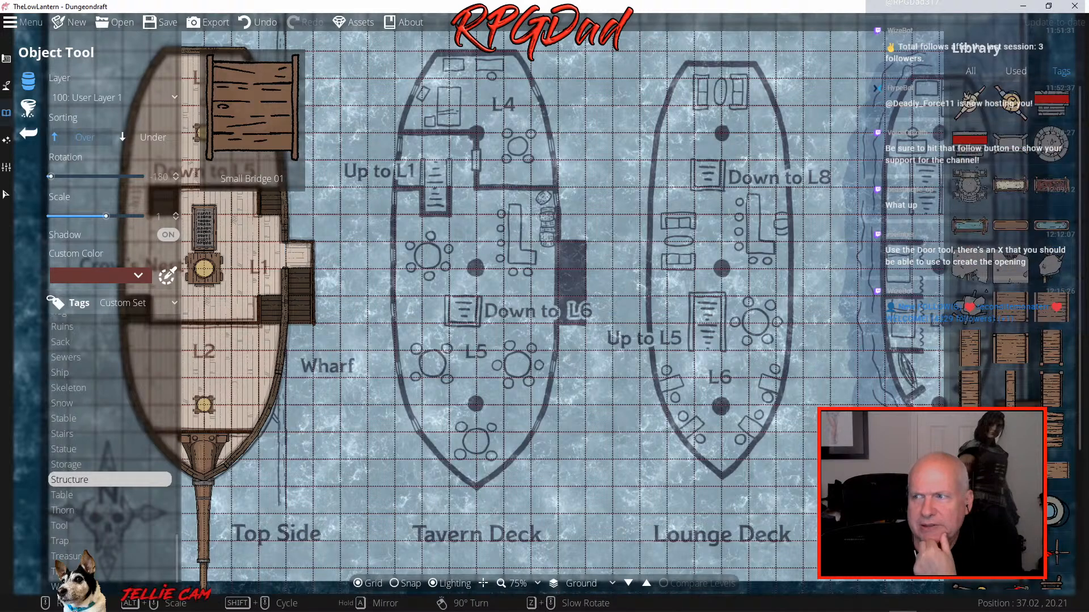
Pick the Bridge01 Middle1 structure object for the wharf and set its scale to 2.02
left_click(1050, 314)
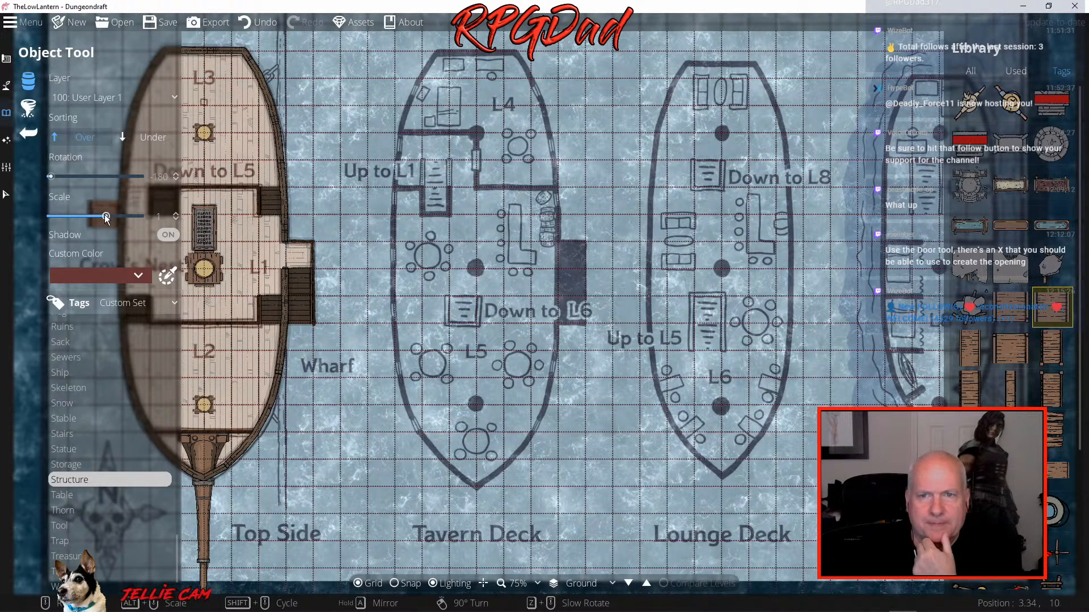
left_click_drag(106, 217, 132, 217)
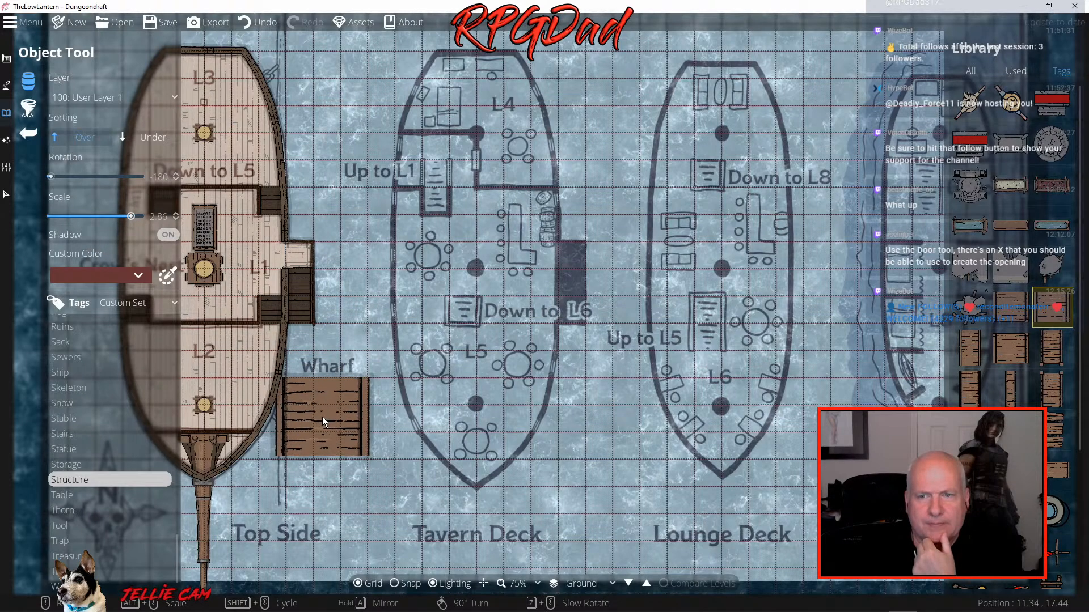
left_click(124, 217)
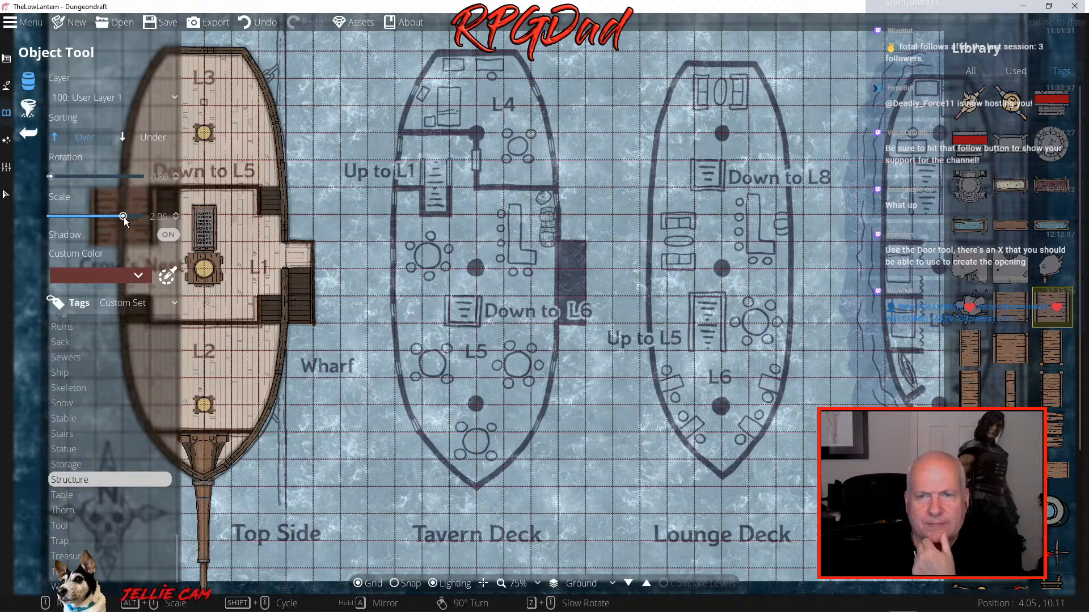
left_click(175, 219)
left_click(175, 218)
left_click(175, 219)
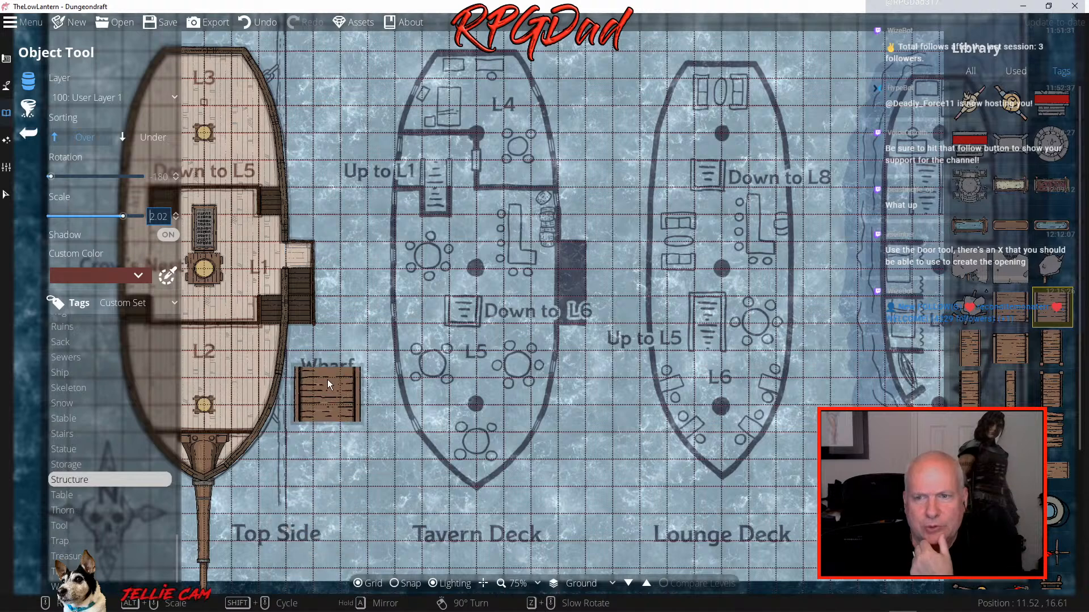
With Under sorting and grid snapping on, place bridge pieces end to end along the wharf up to the boarding stairs
left_click(152, 137)
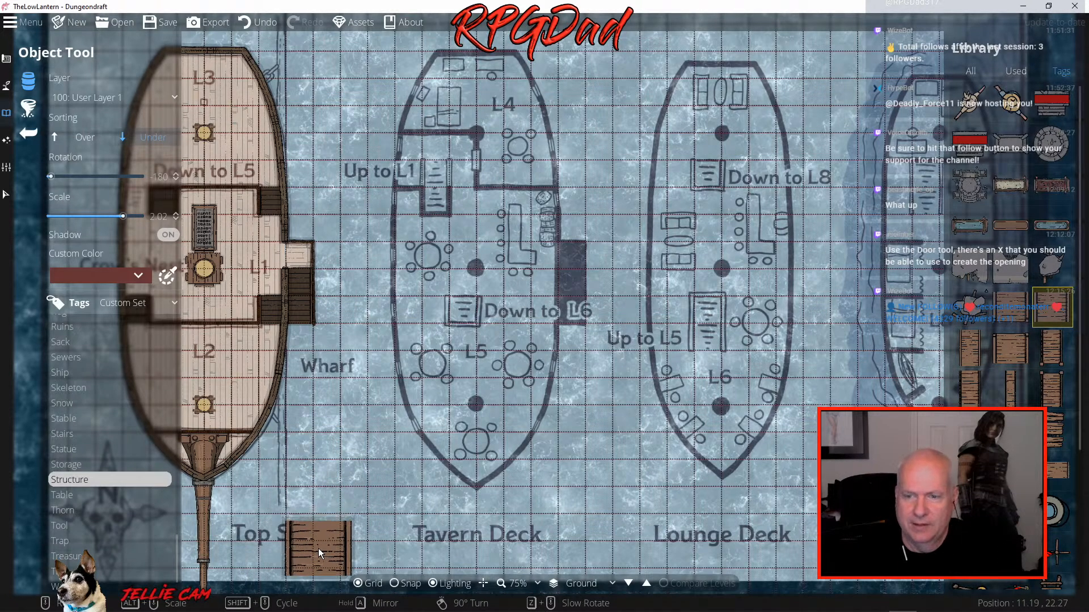
left_click(391, 583)
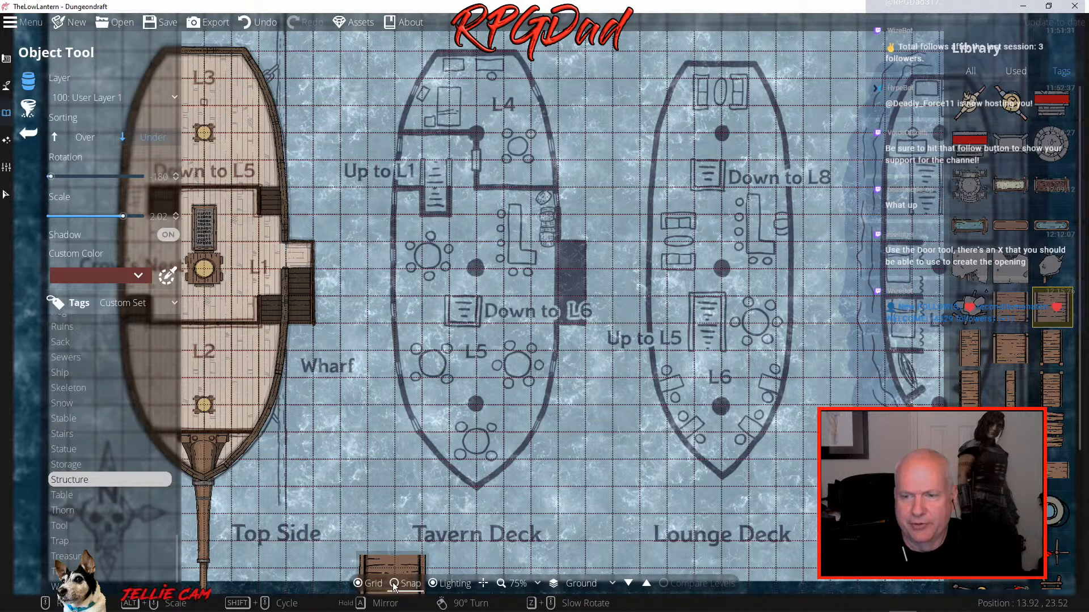
left_click(315, 549)
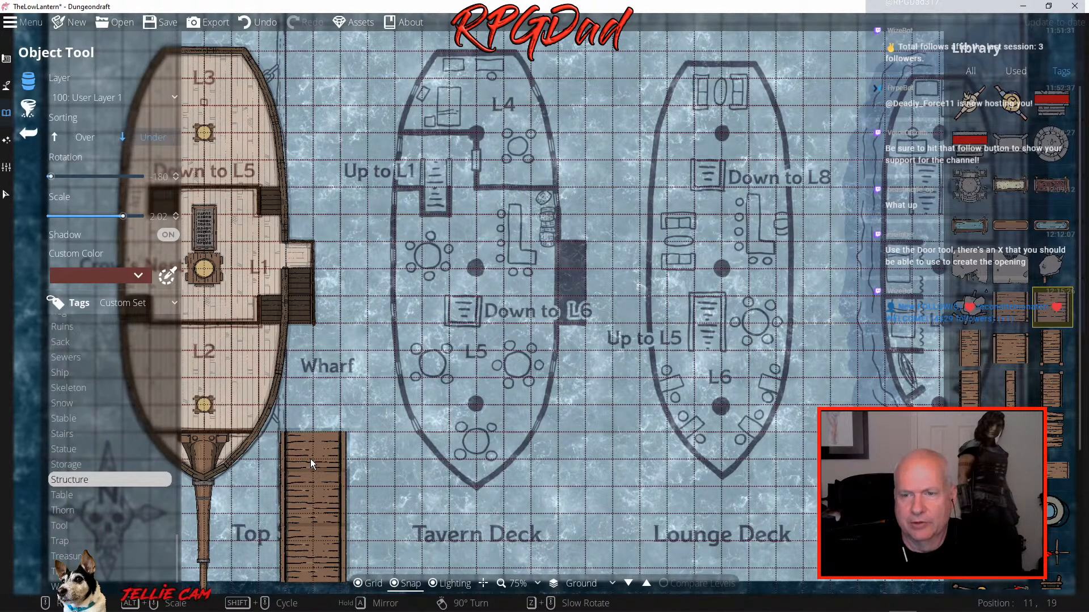
left_click(310, 441)
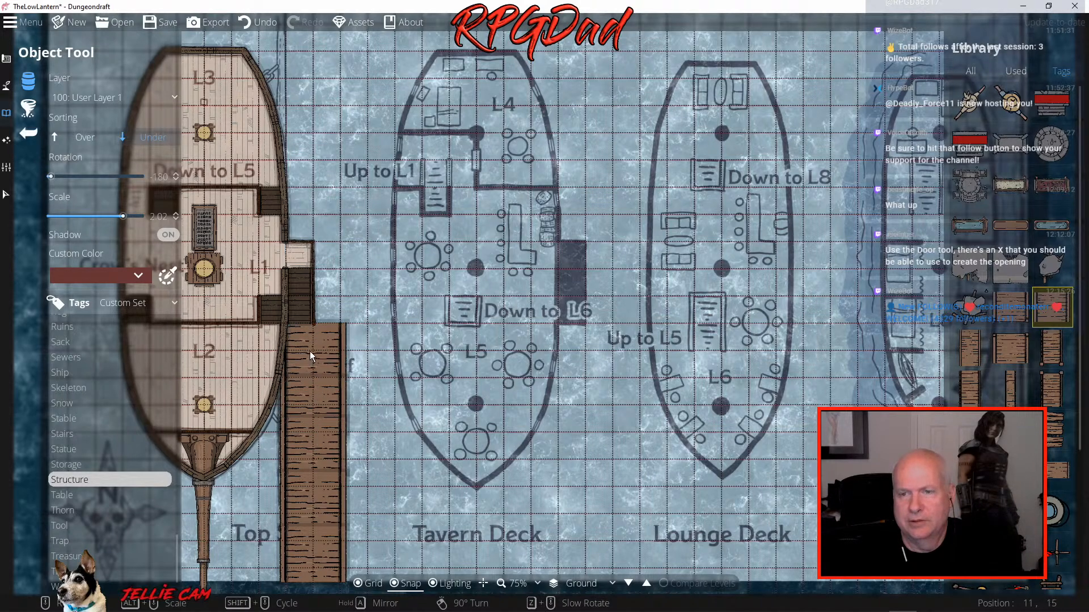
left_click(311, 352)
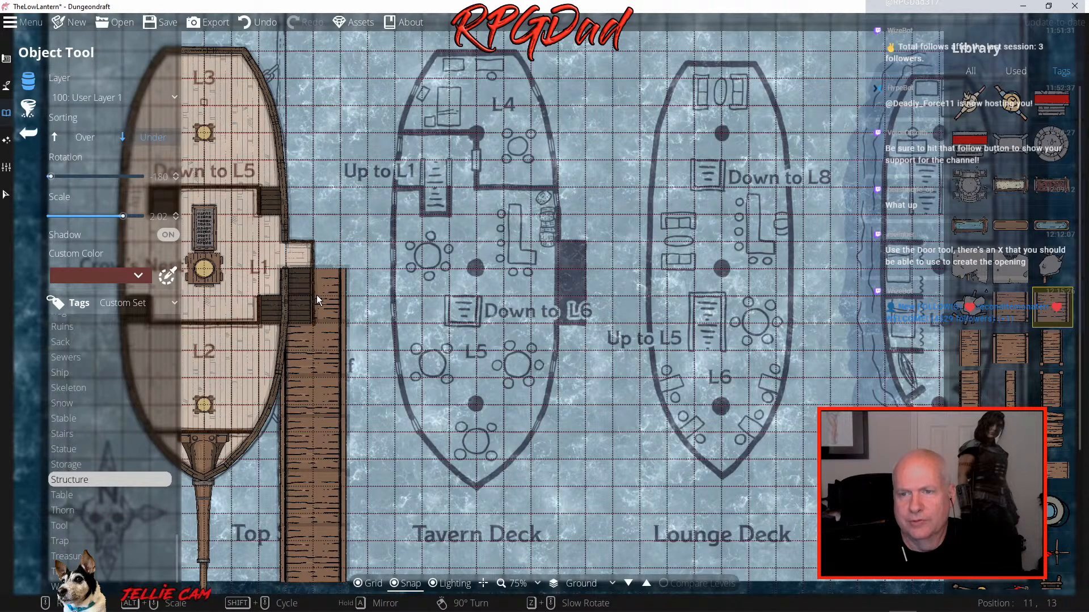
left_click(316, 295)
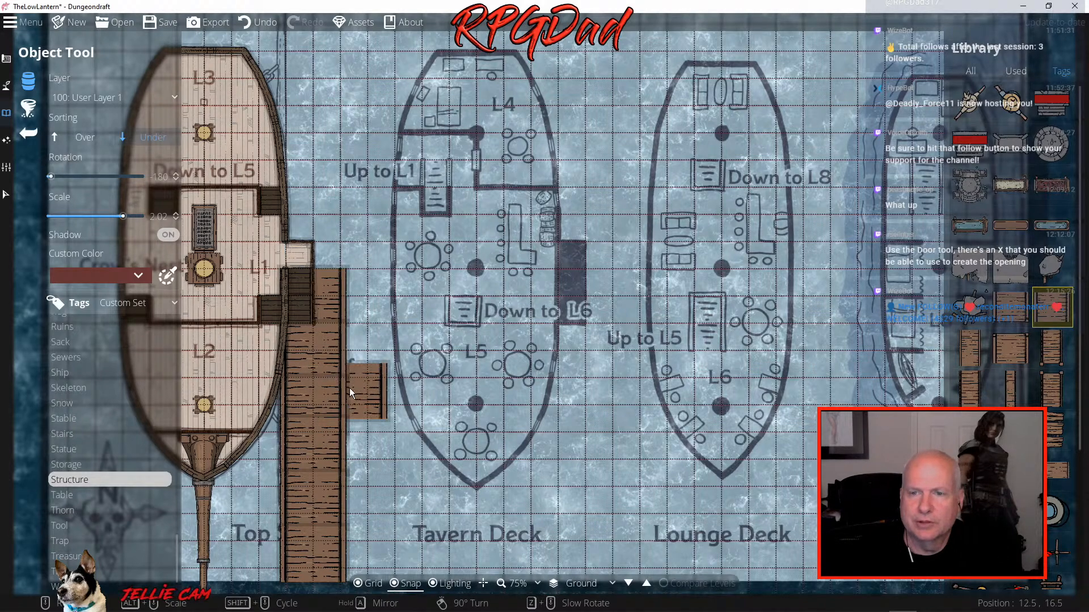
Undo the last bridge piece placed beside the boarding stairs and try other rotations for the next piece
scroll(339, 379, "up", 3)
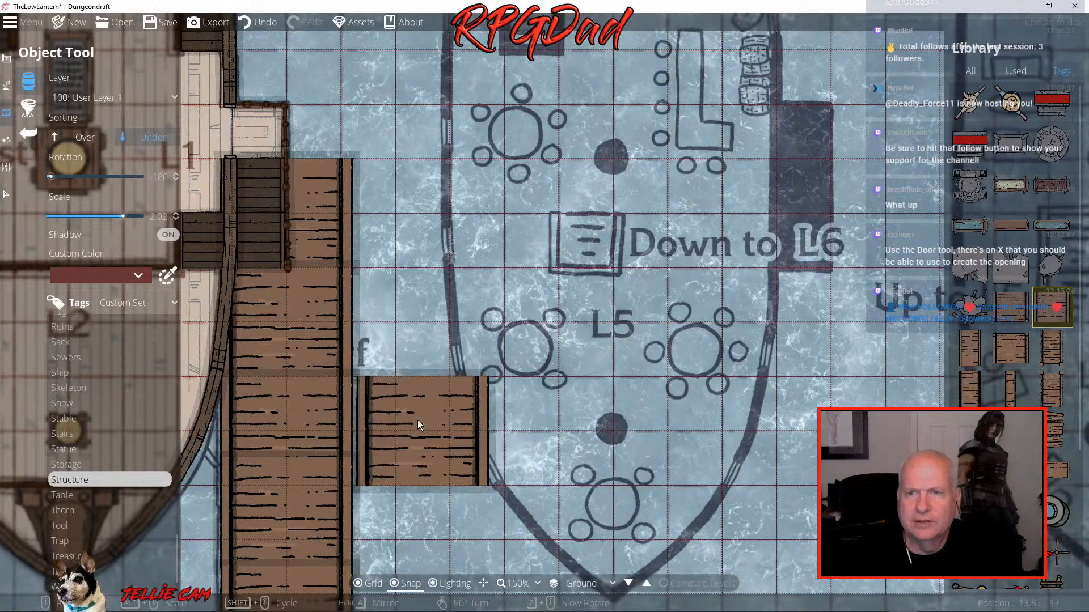
left_click_drag(332, 421, 506, 452)
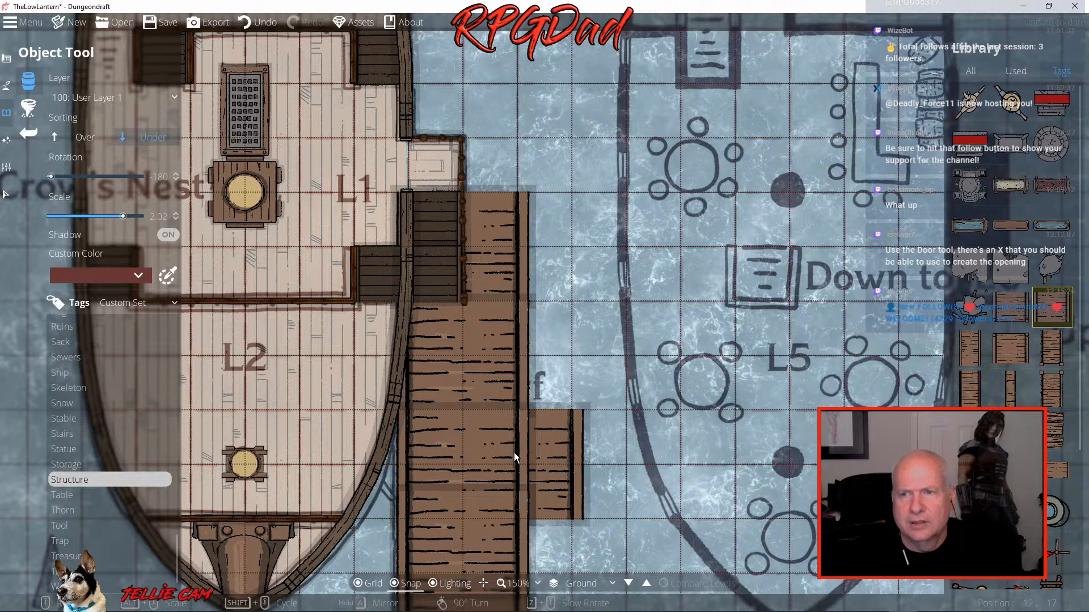
key("ctrl+z")
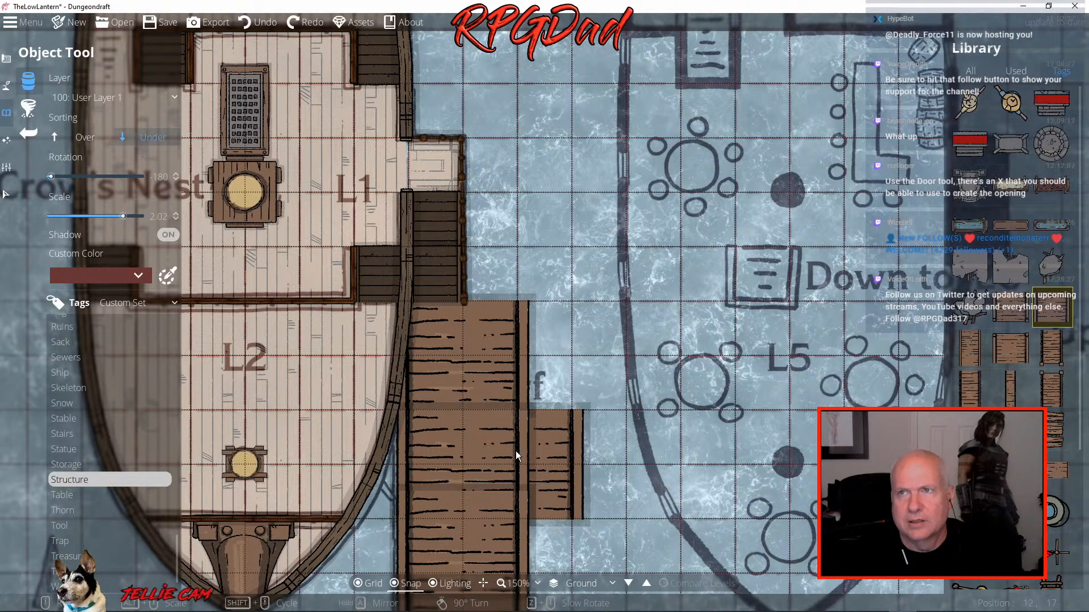
right_click(515, 451)
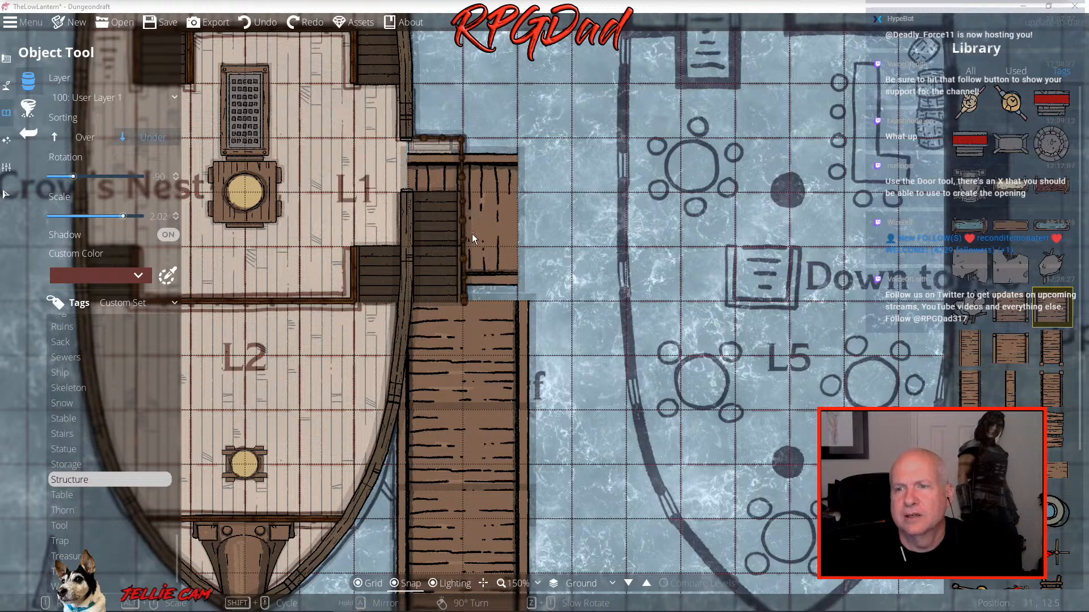
scroll(288, 220, "down", 7)
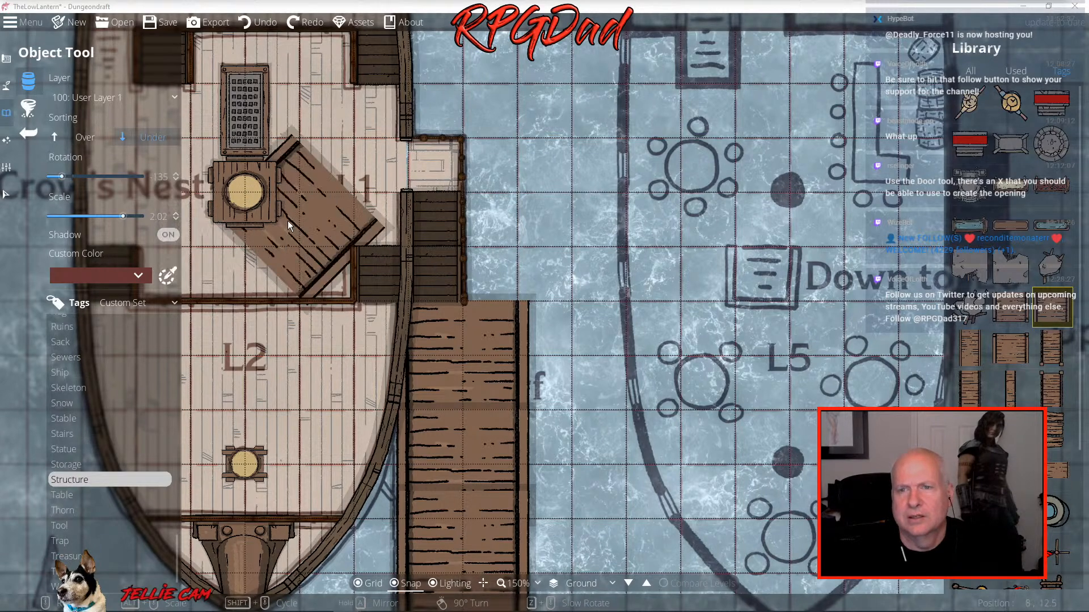
scroll(288, 220, "up", 1)
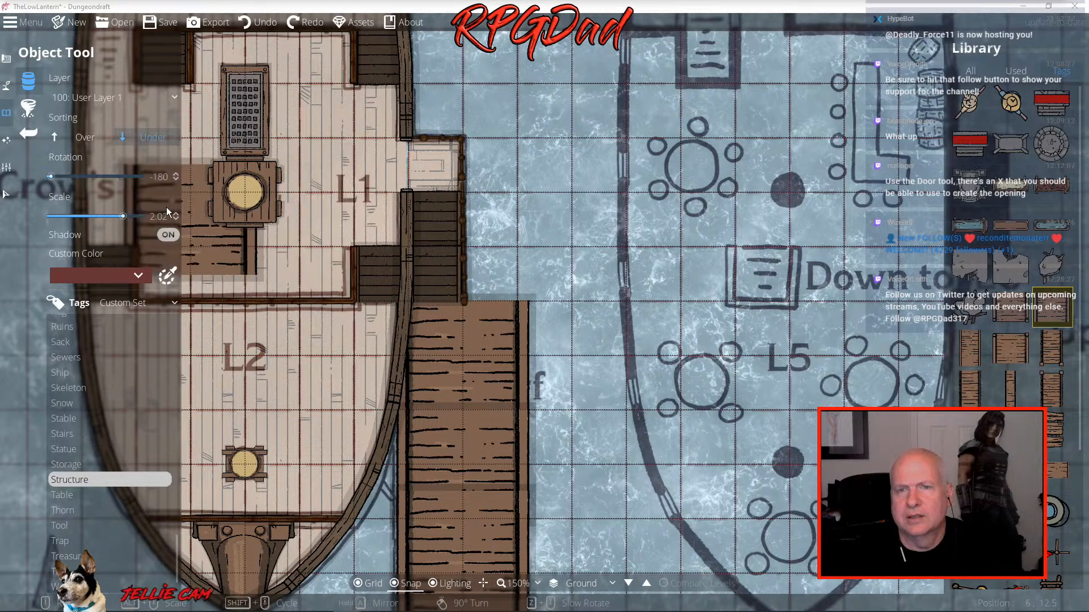
Reduce the scale of the bridge piece to 1.92
left_click(176, 220)
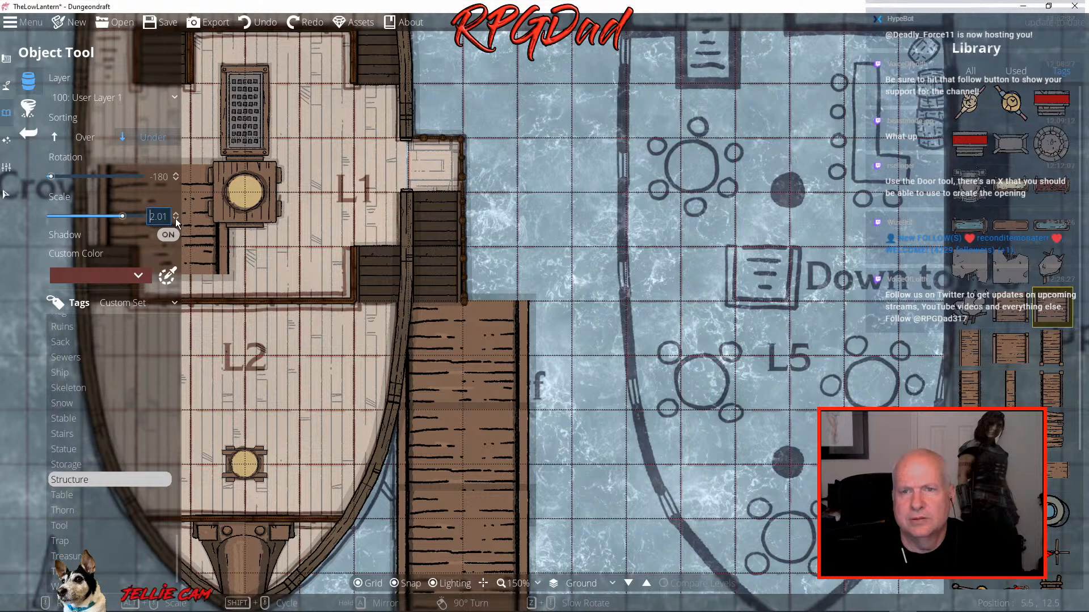
left_click(175, 220)
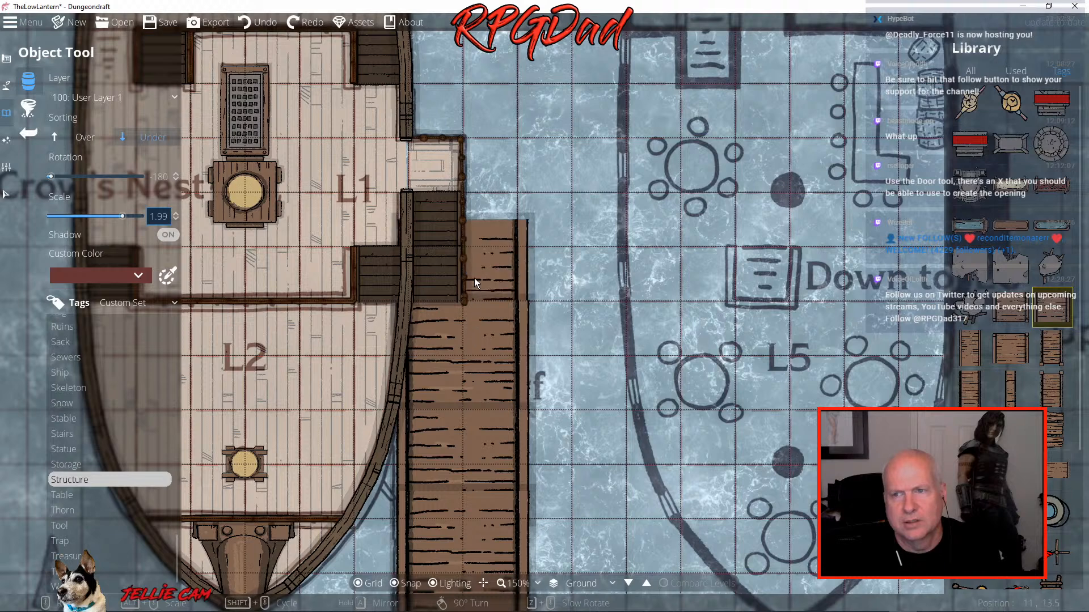
left_click(178, 218)
left_click(178, 217)
left_click(178, 217)
left_click(178, 218)
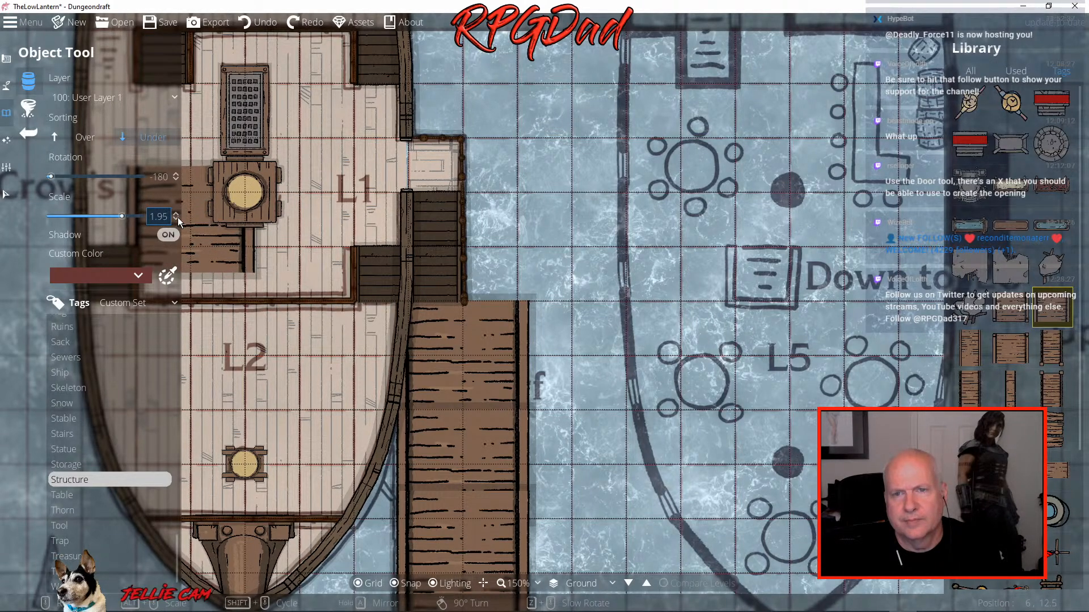
left_click(178, 218)
left_click(178, 217)
left_click(178, 218)
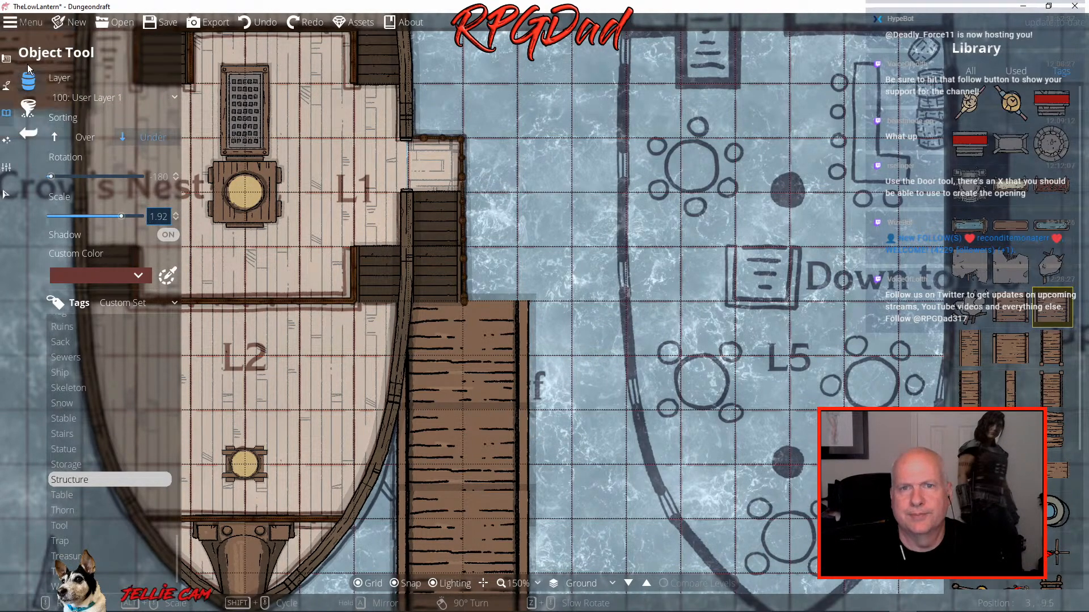
Undo all the remaining bridge pieces placed along the wharf
left_click(6, 59)
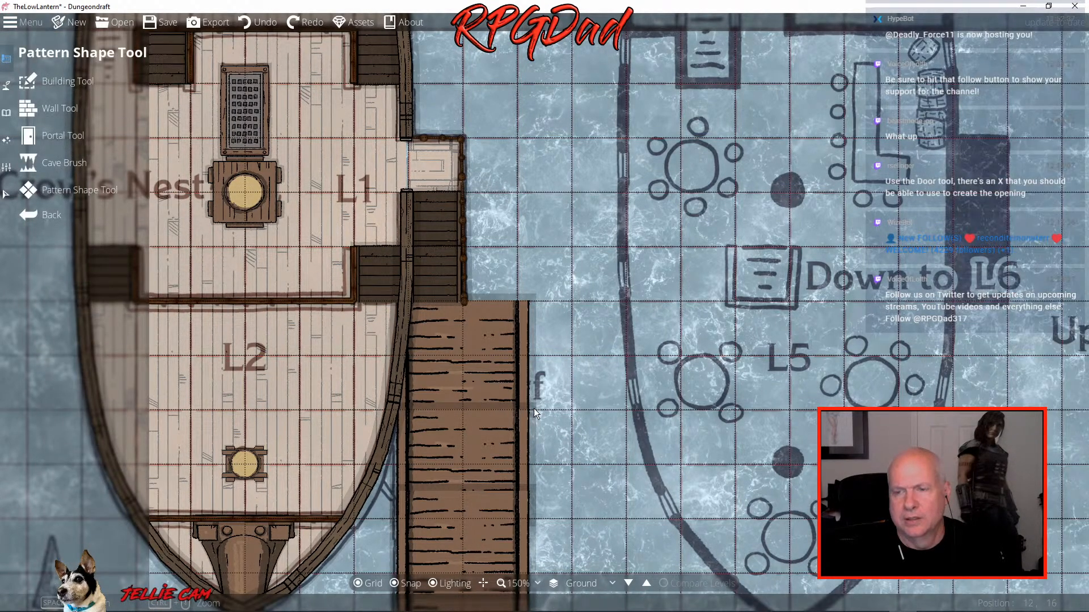
scroll(557, 440, "down", 5)
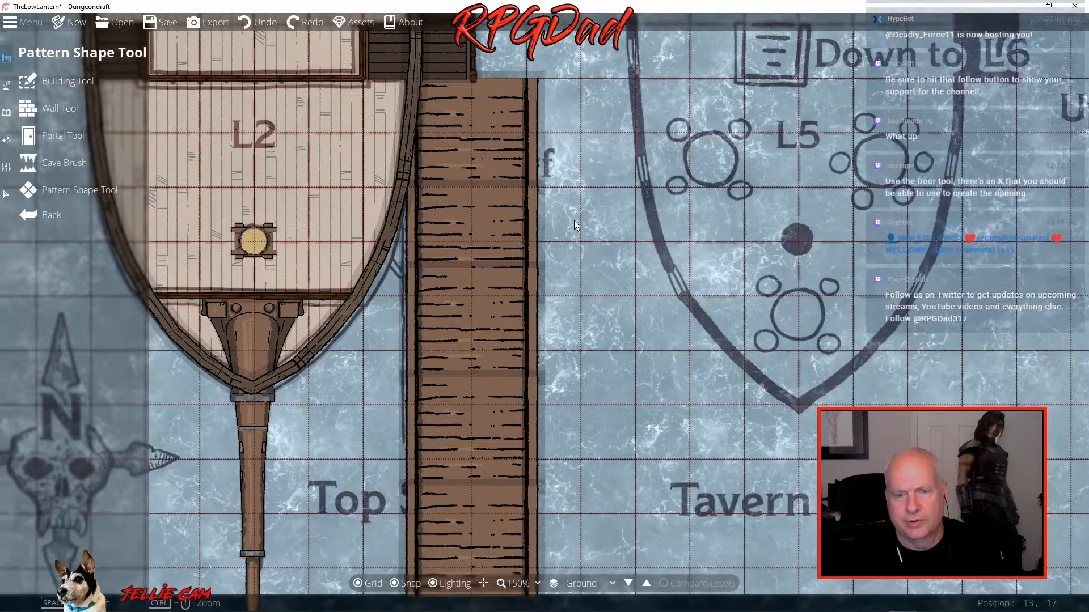
key("ctrl+z")
key("ctrl+z")
key("ctrl+z")
key("ctrl+z")
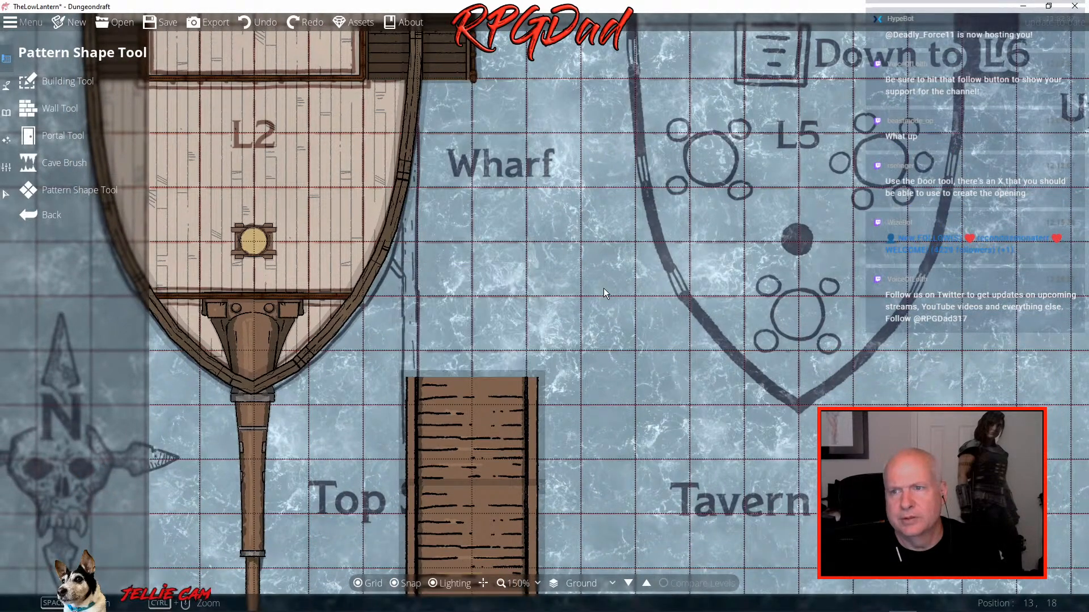
scroll(598, 239, "down", 4)
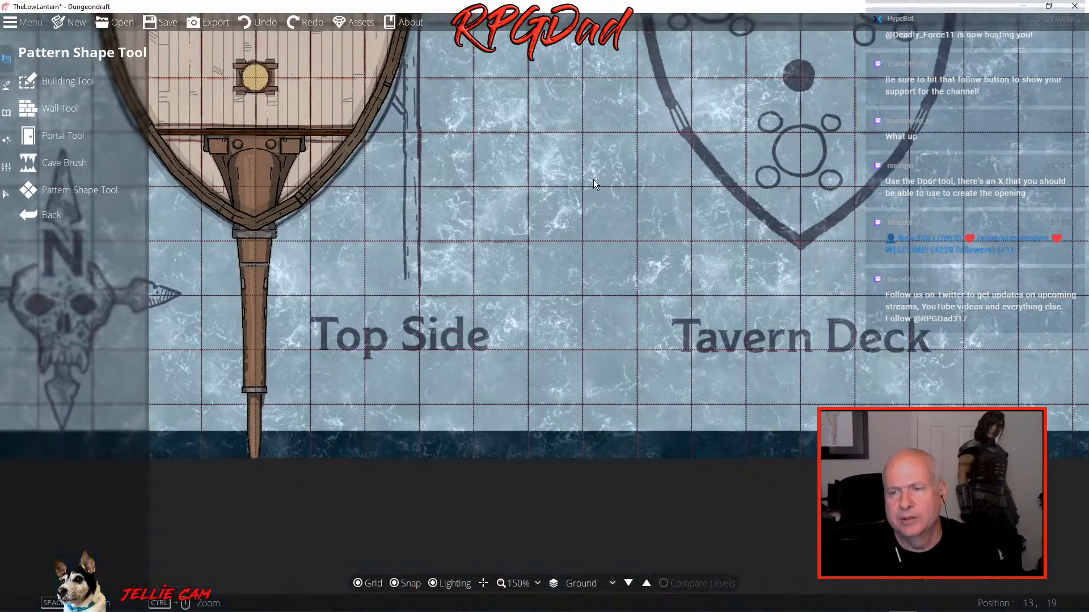
scroll(594, 324, "up", 3)
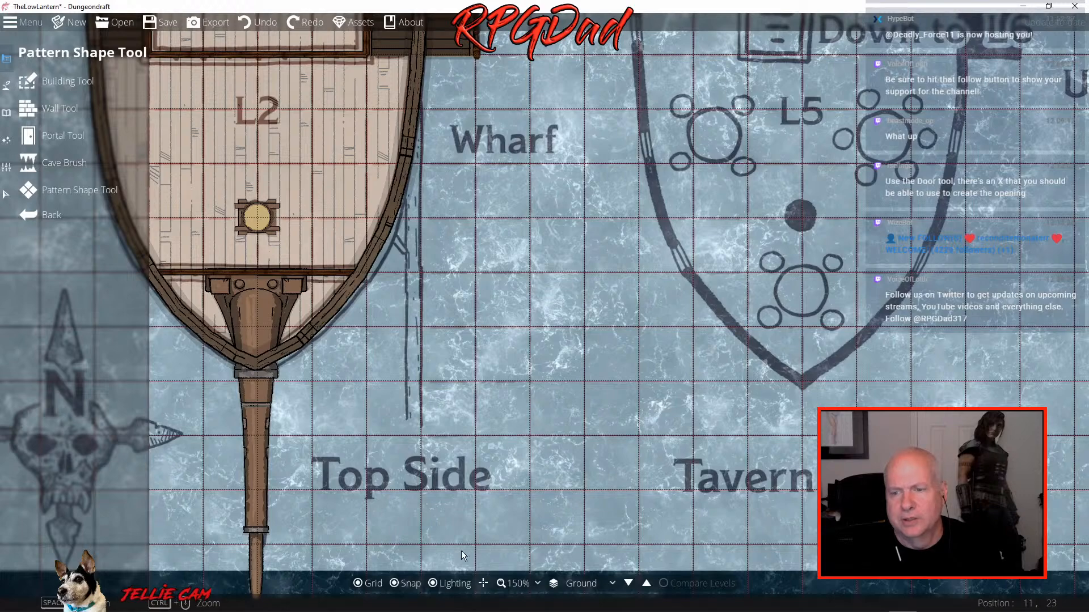
Turn off grid snapping
left_click(395, 585)
scroll(465, 309, "up", 5)
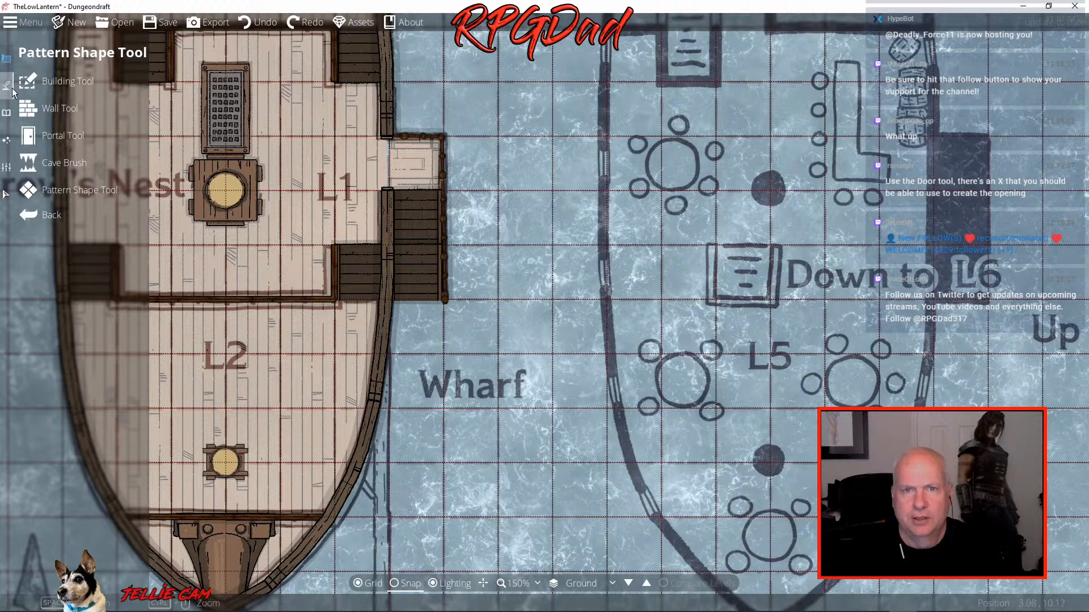
Try filling a rectangle over the wharf around the boarding stairs with a dark grey stone pattern on User Layer 1
left_click(67, 111)
left_click(69, 191)
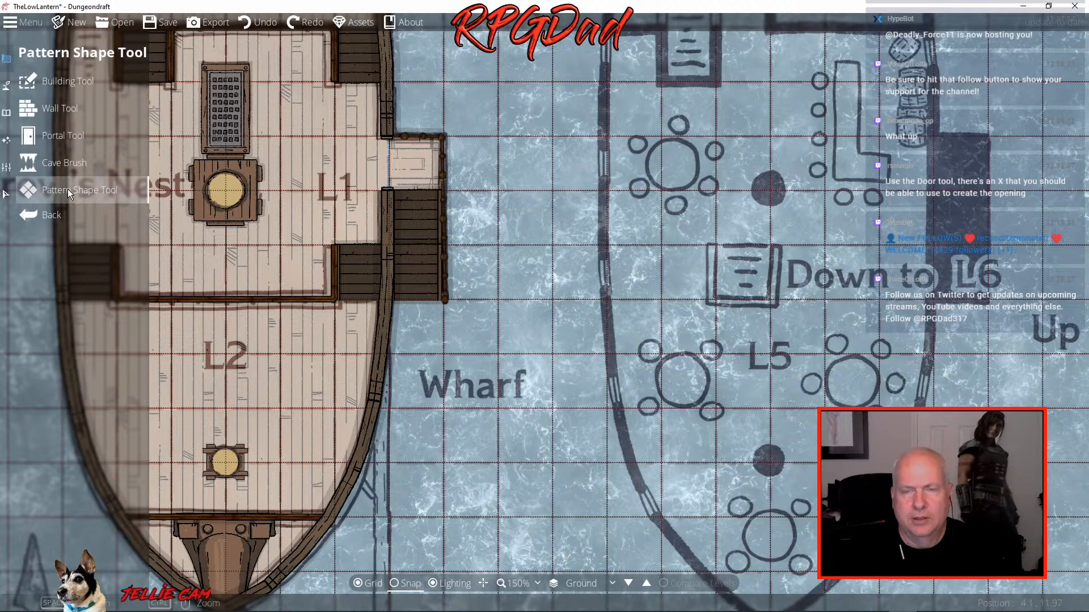
left_click(69, 193)
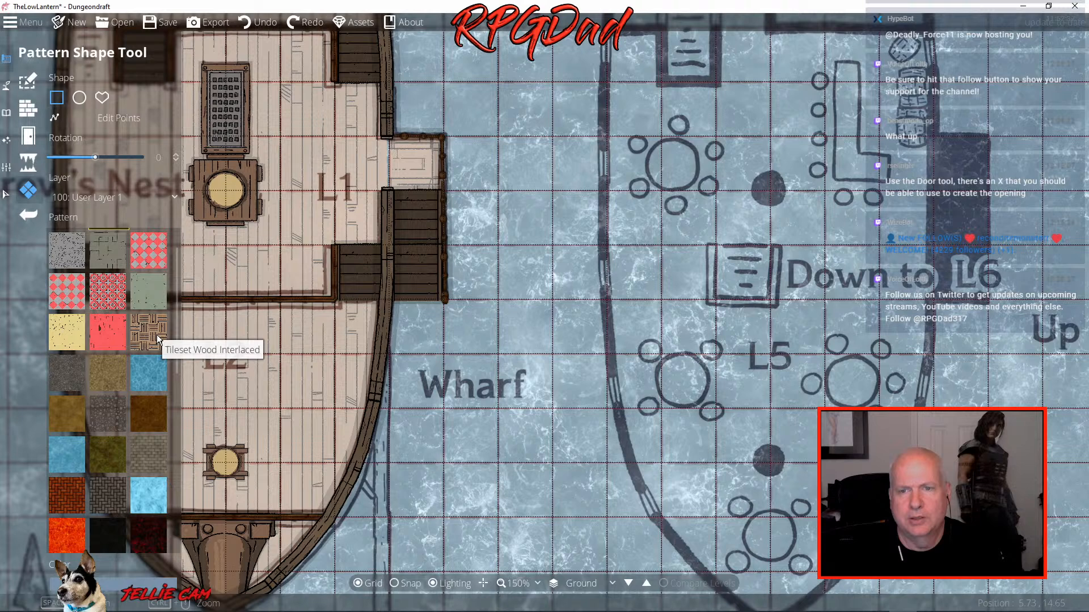
scroll(156, 335, "down", 8)
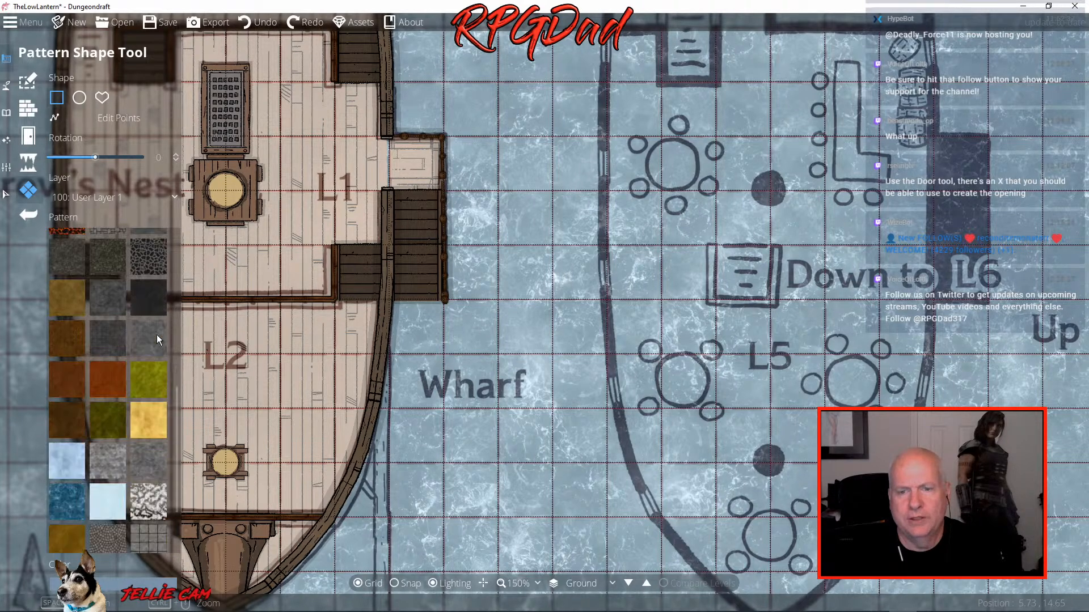
scroll(156, 334, "down", 1)
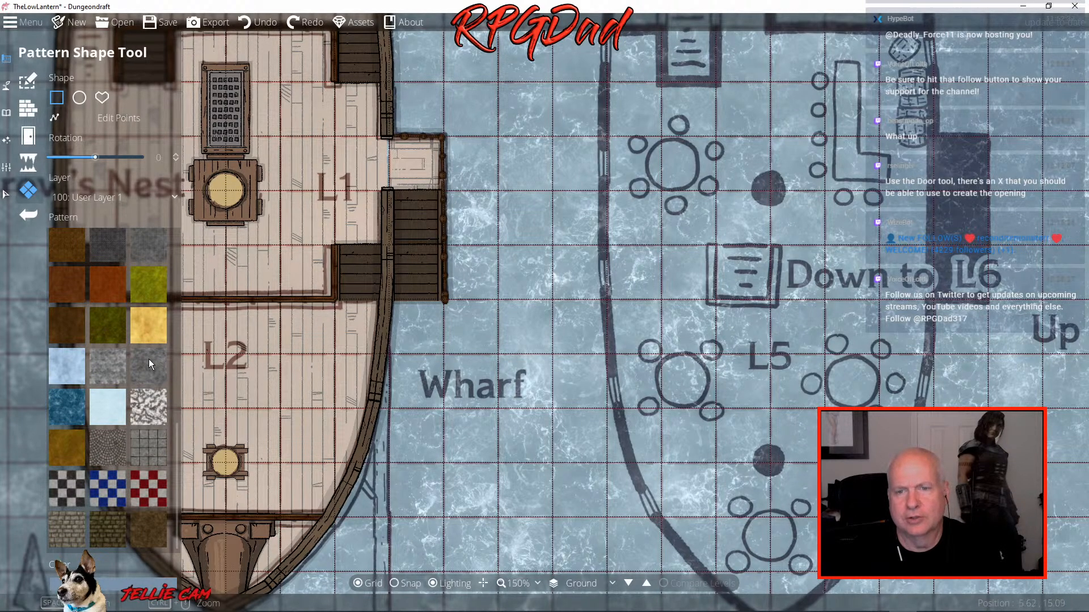
left_click(150, 361)
left_click_drag(390, 402, 514, 106)
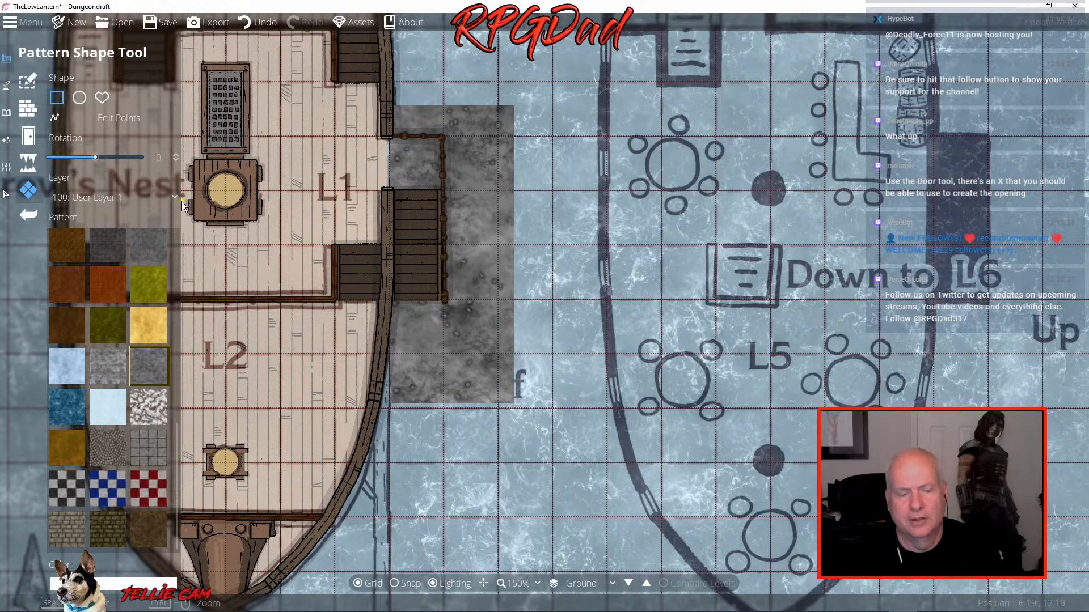
key("ctrl+z")
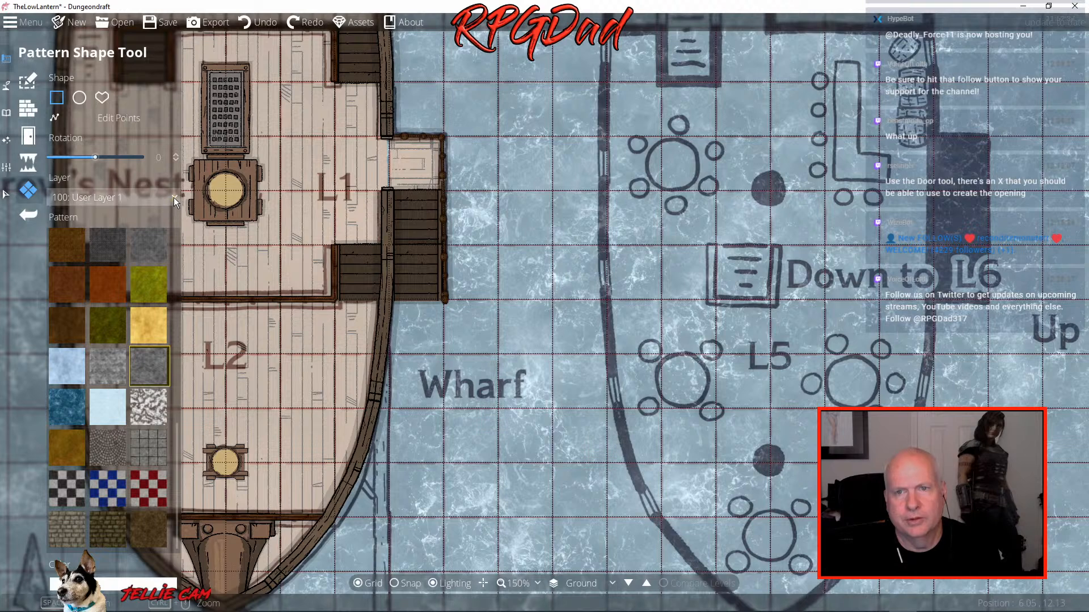
Try the grey pattern on the Below Water layer as a rectangle about 2 by 5 squares around the boarding stairs
left_click(174, 197)
left_click(91, 282)
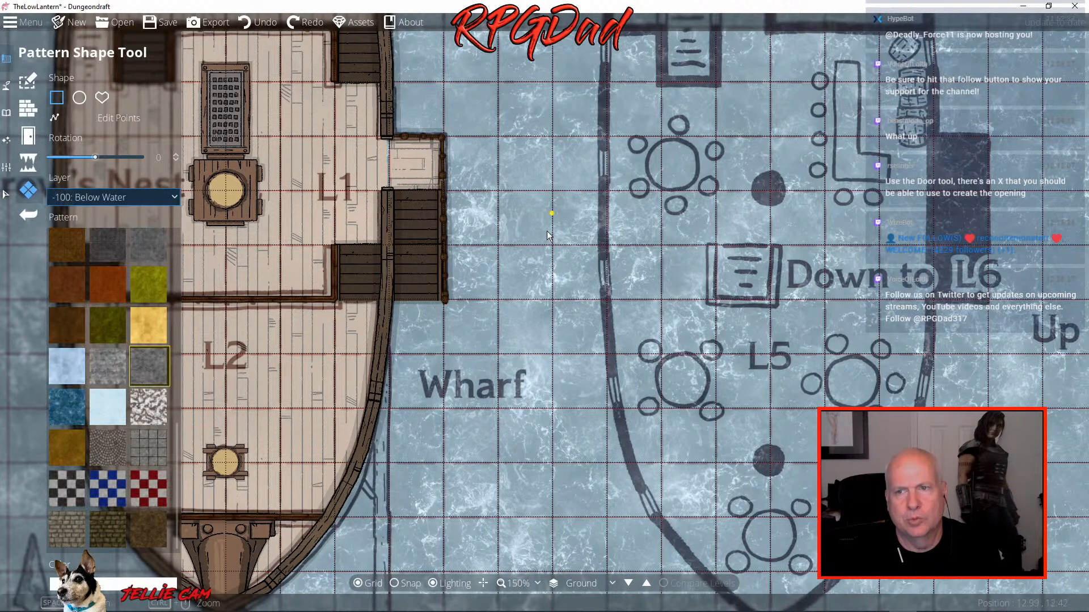
left_click_drag(390, 402, 498, 135)
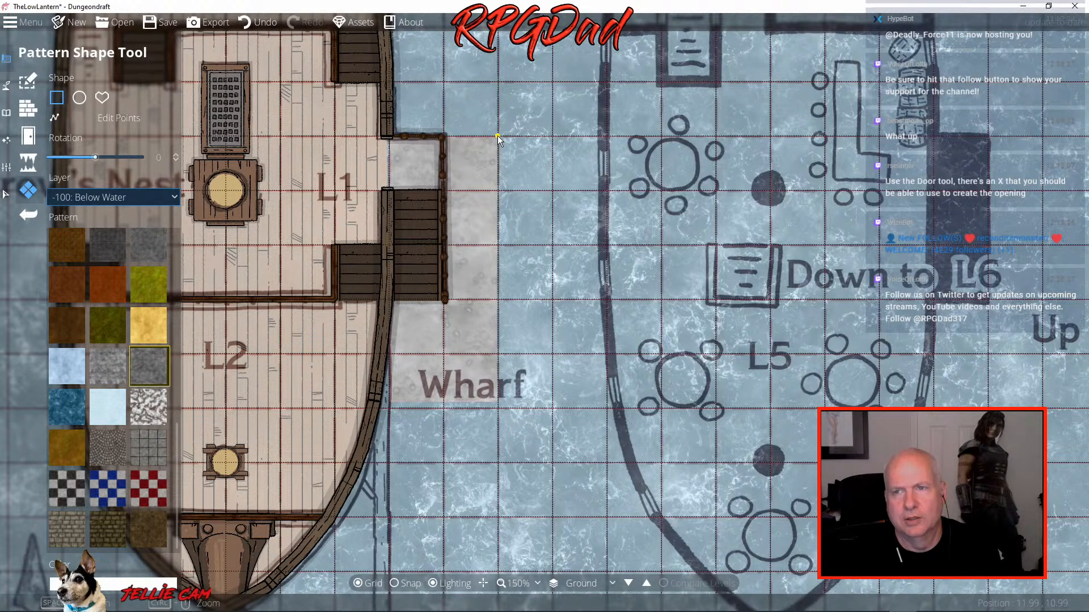
key("ctrl+z")
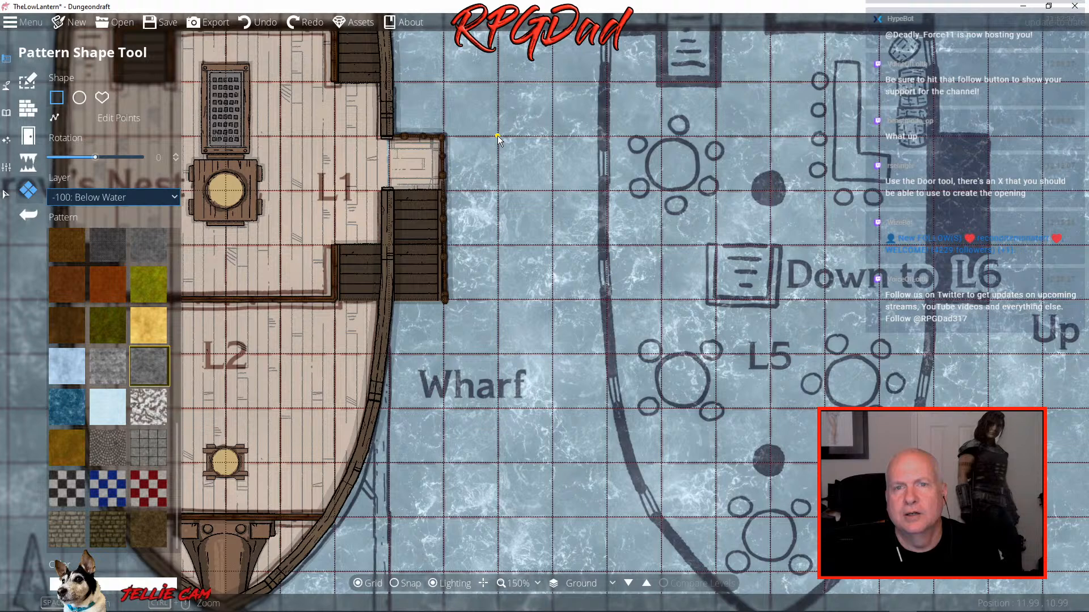
key("ctrl+z")
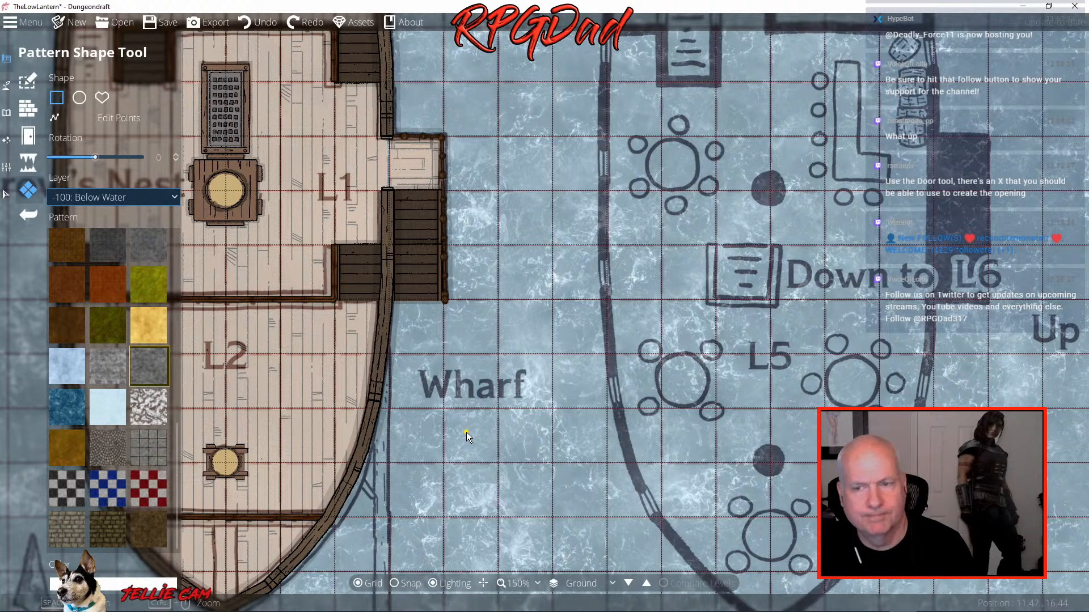
left_click(28, 81)
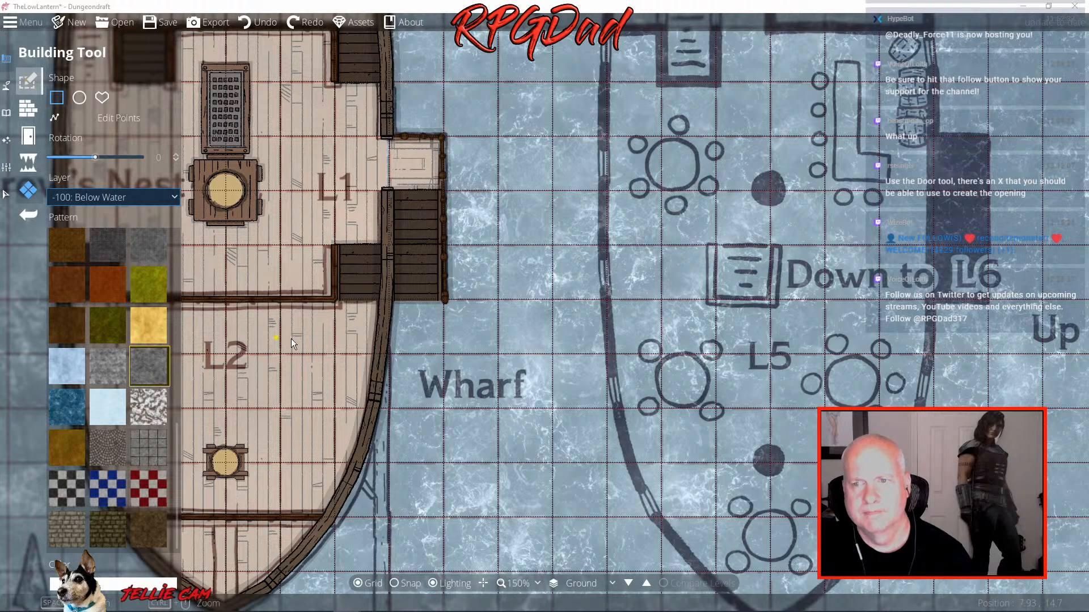
key("p")
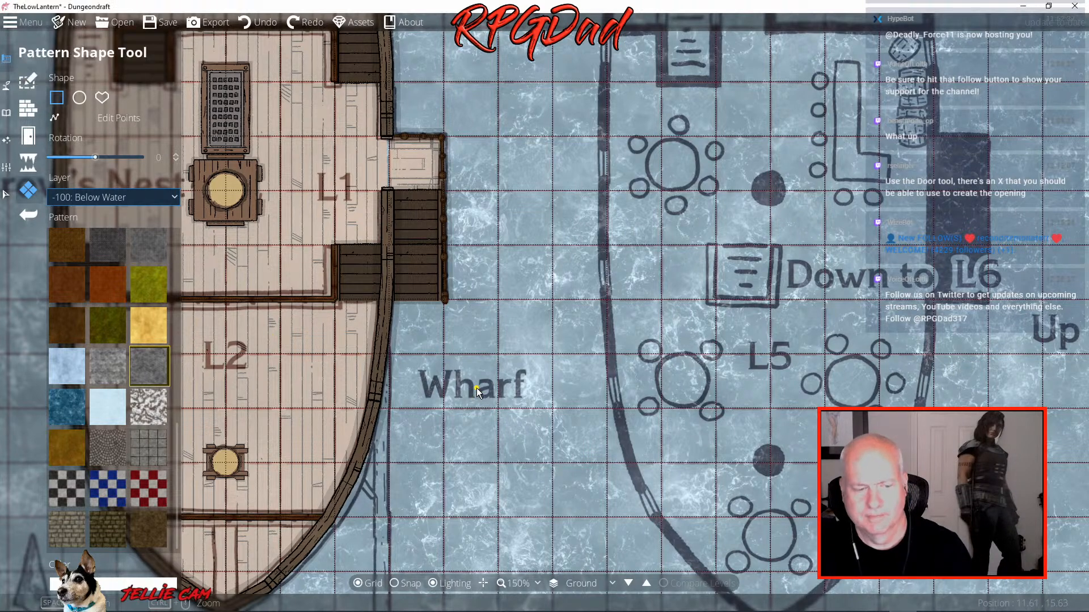
key("ctrl+z")
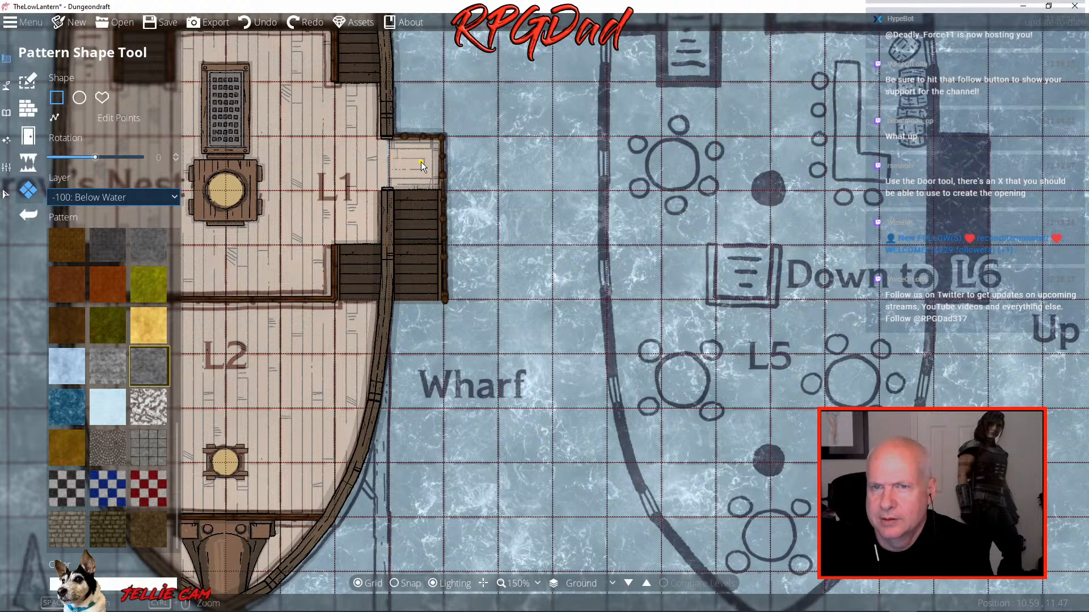
left_click(28, 81)
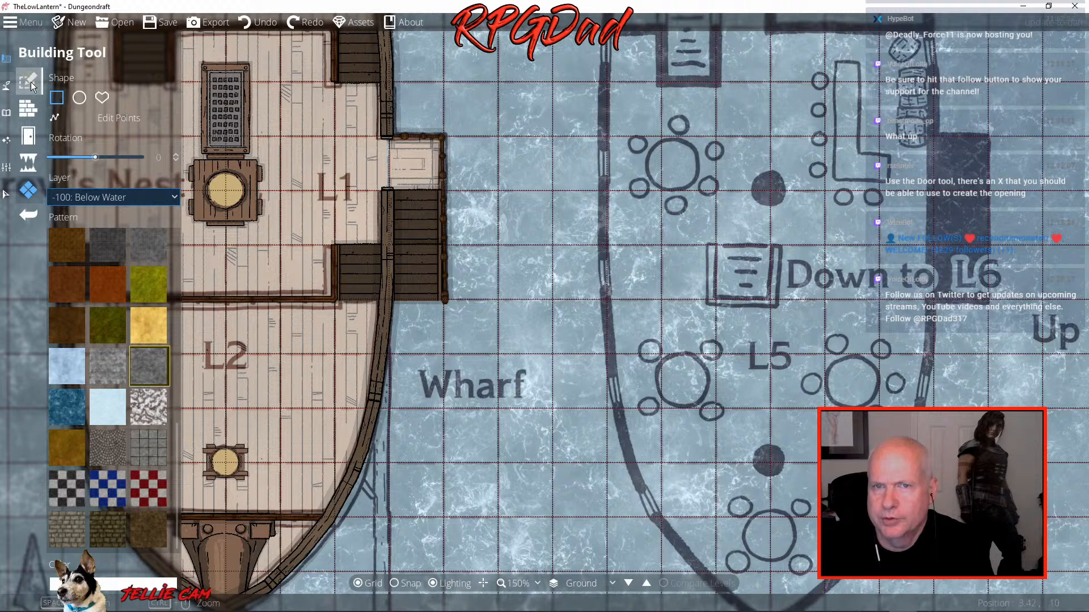
mouse_move(13, 64)
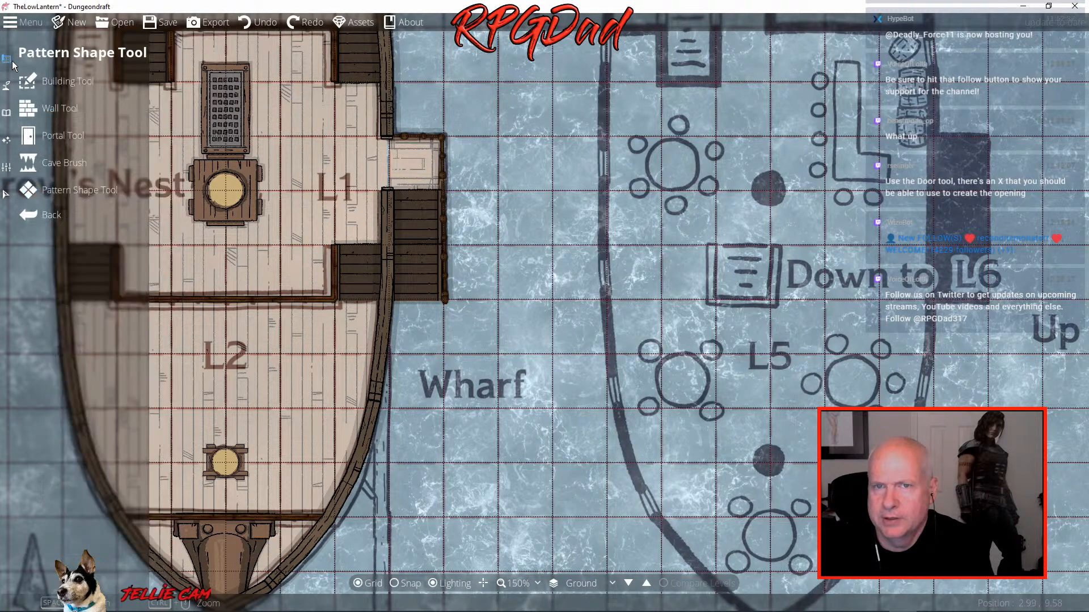
Try reshaping the hull's floor outline at the boarding opening with the Building Tool and no wall, editing its points
left_click(53, 83)
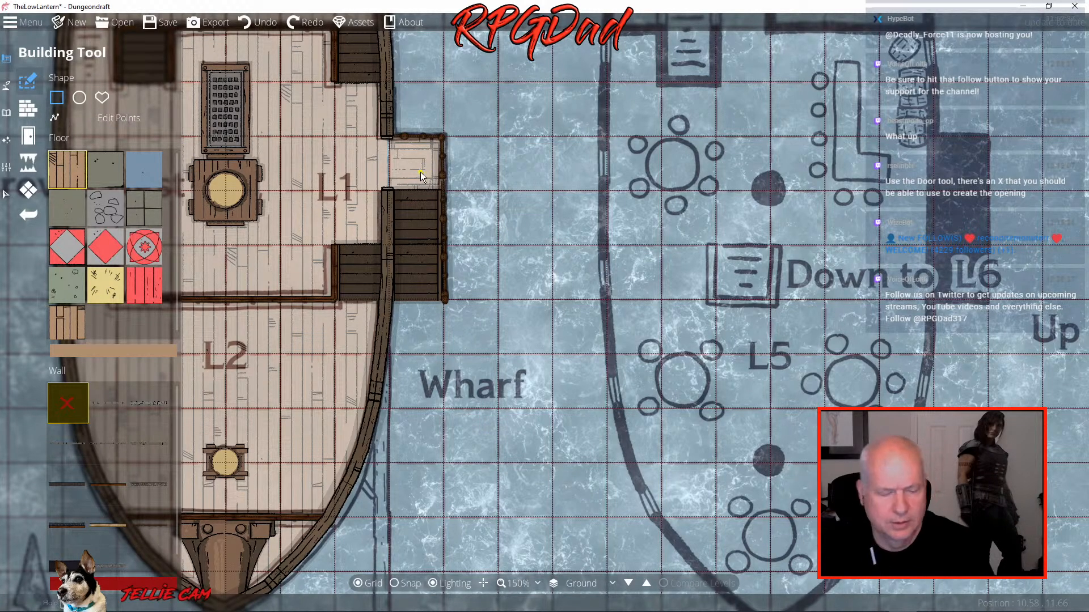
scroll(420, 172, "up", 6)
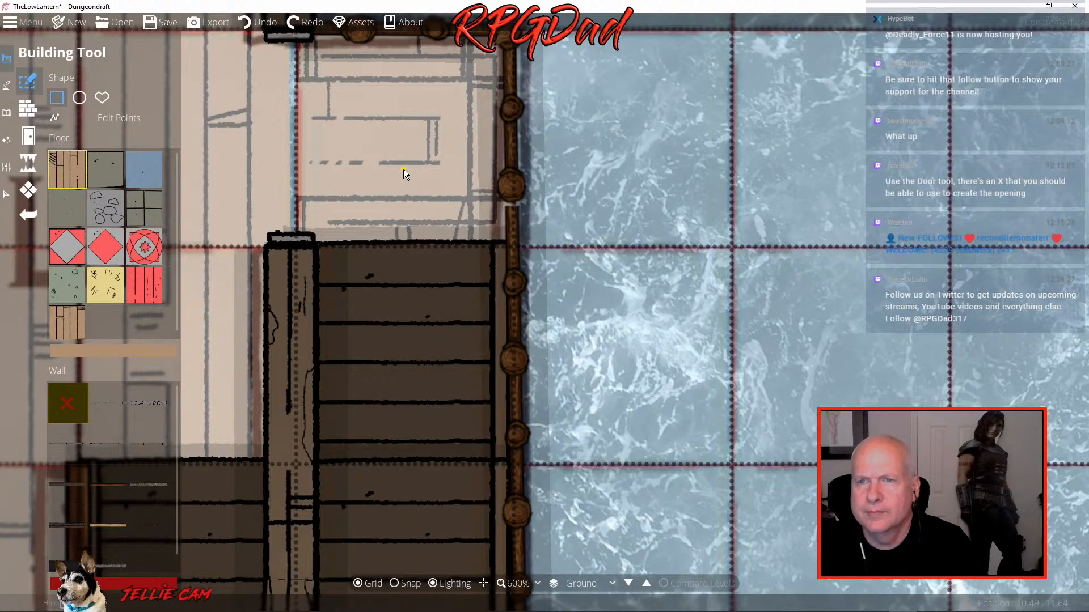
scroll(404, 169, "down", 2)
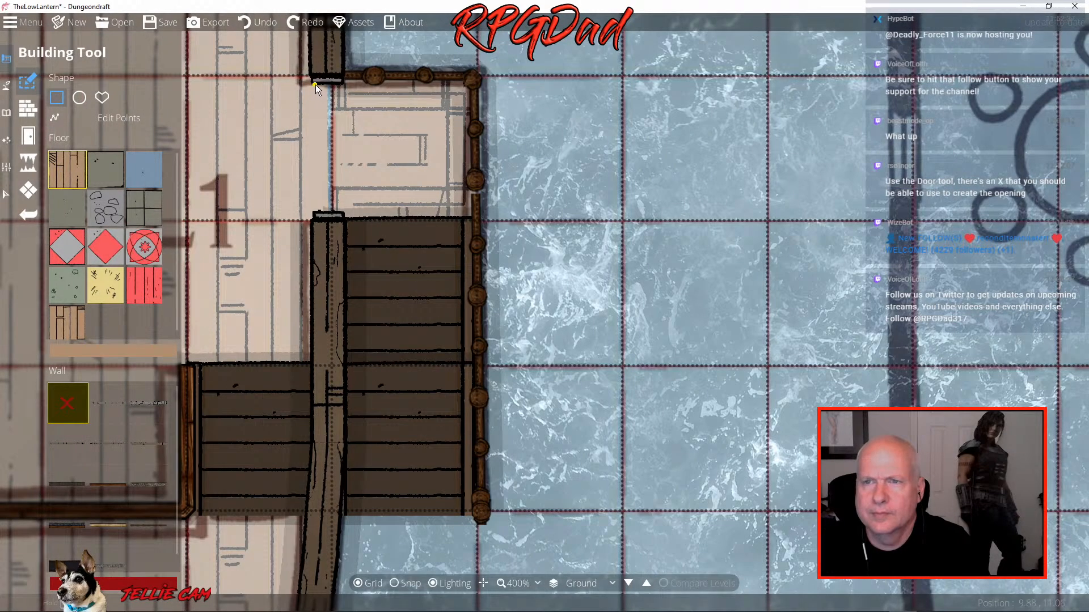
left_click_drag(317, 80, 349, 212)
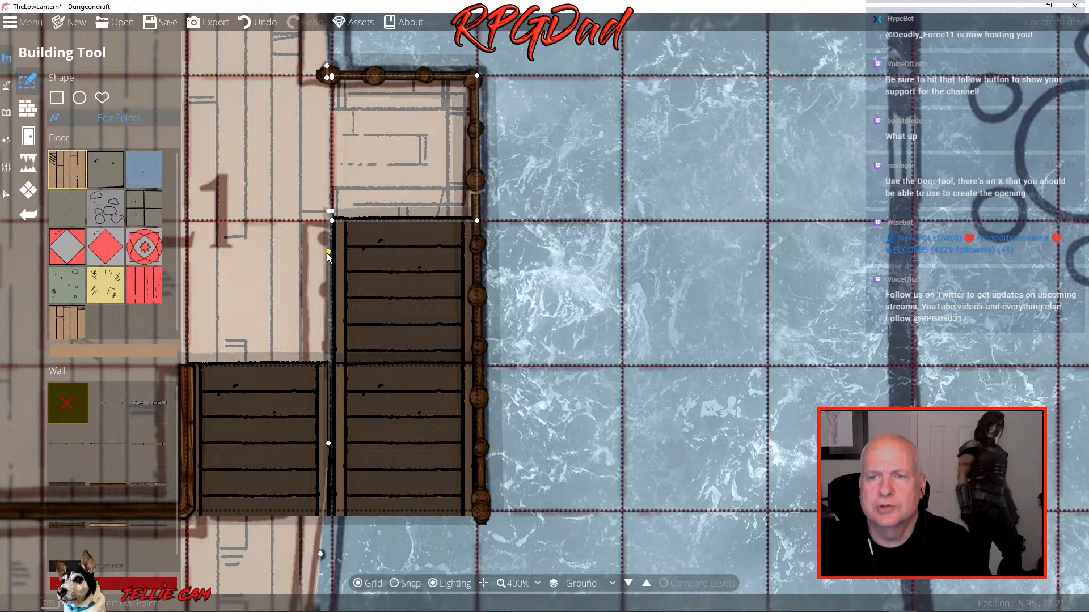
key("Delete")
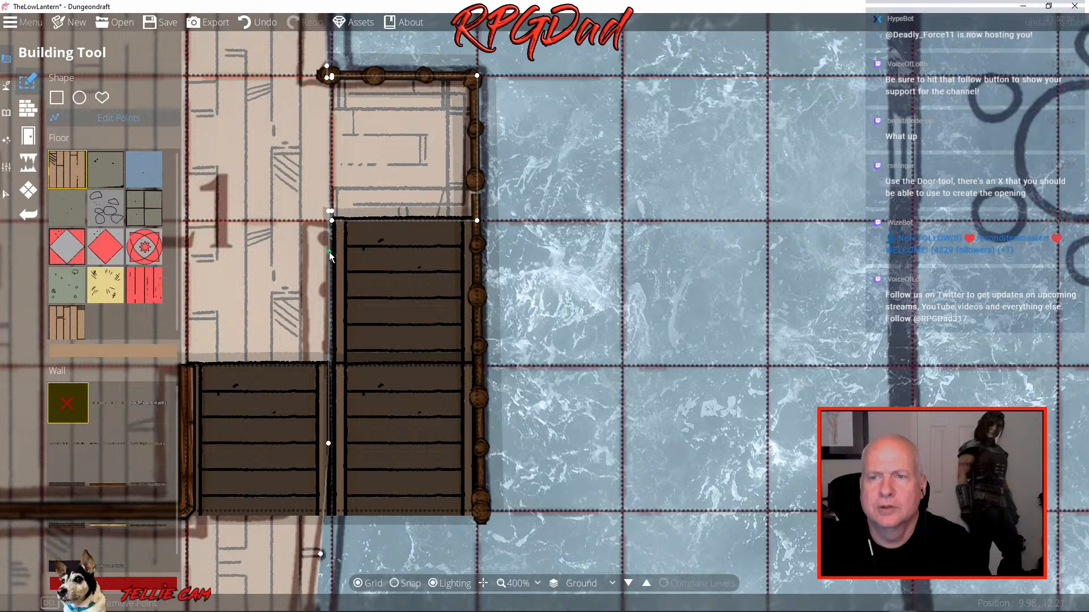
key("ctrl+z")
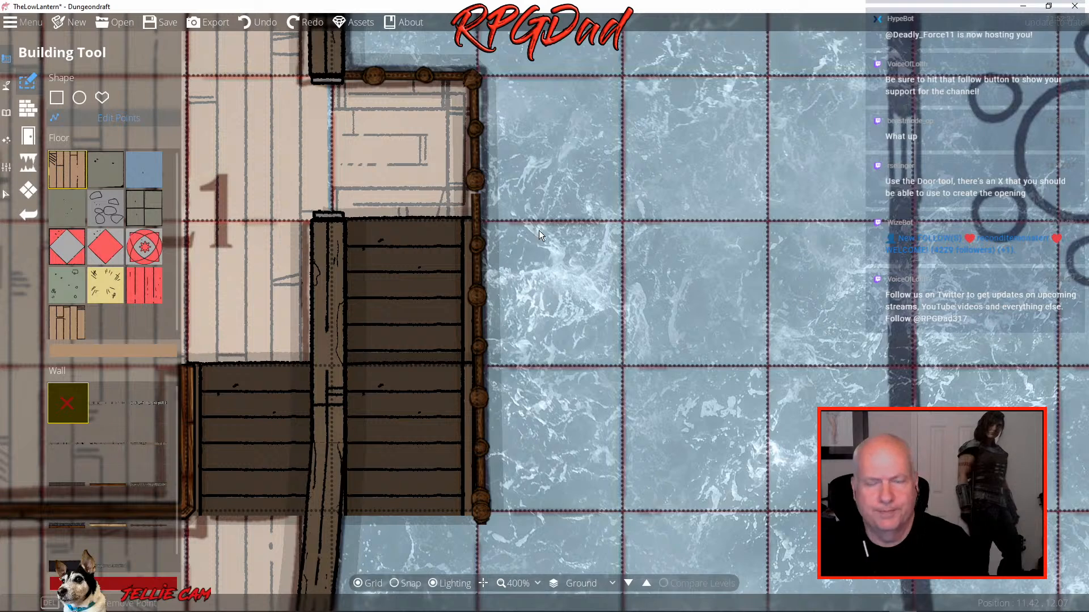
Pick up the wooden bridge piece with the Object Tool for placement on the wharf below the boarding stairs
left_click_drag(539, 231, 527, 212)
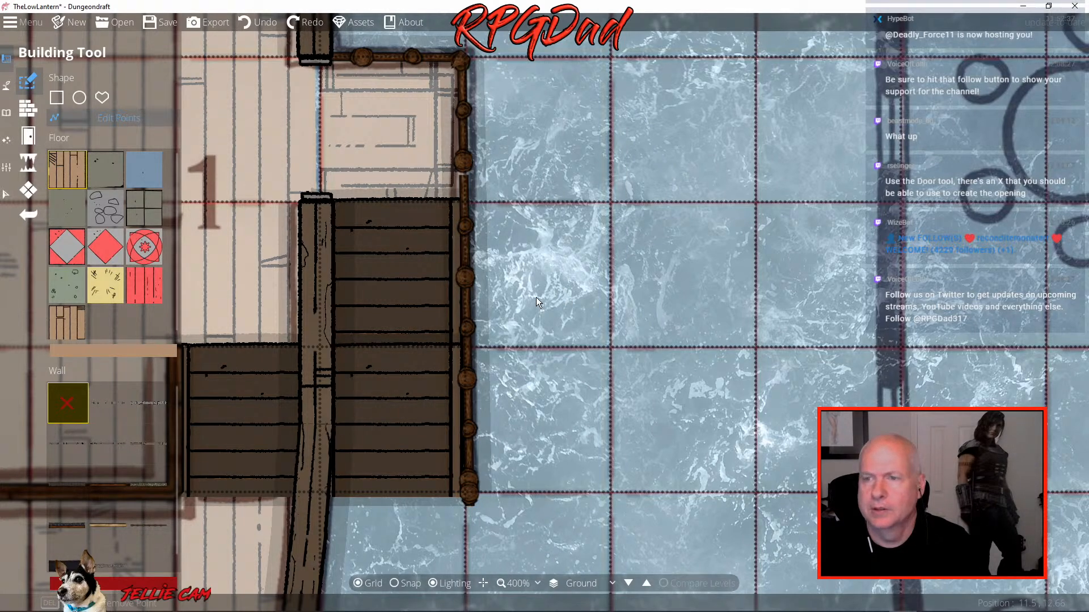
scroll(536, 297, "down", 6)
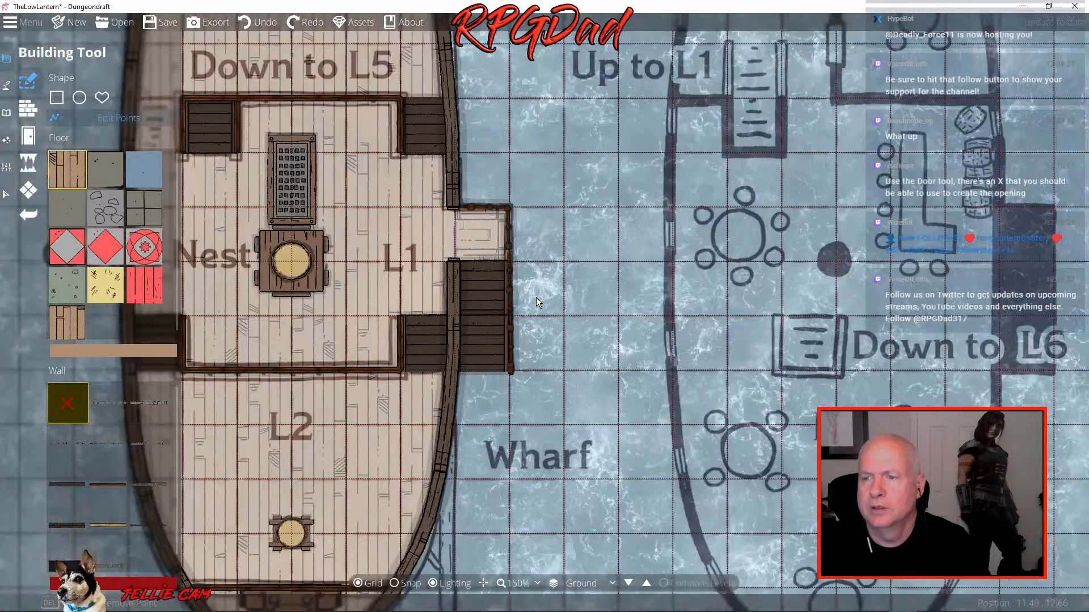
left_click_drag(568, 355, 513, 478)
scroll(569, 145, "down", 2)
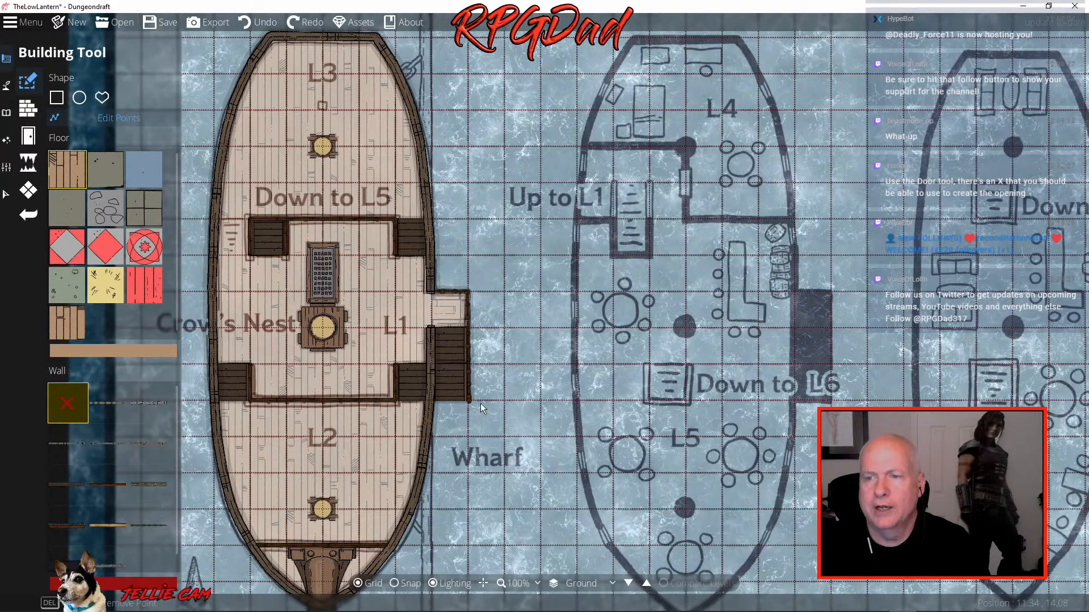
left_click_drag(500, 394, 505, 142)
scroll(506, 301, "up", 4)
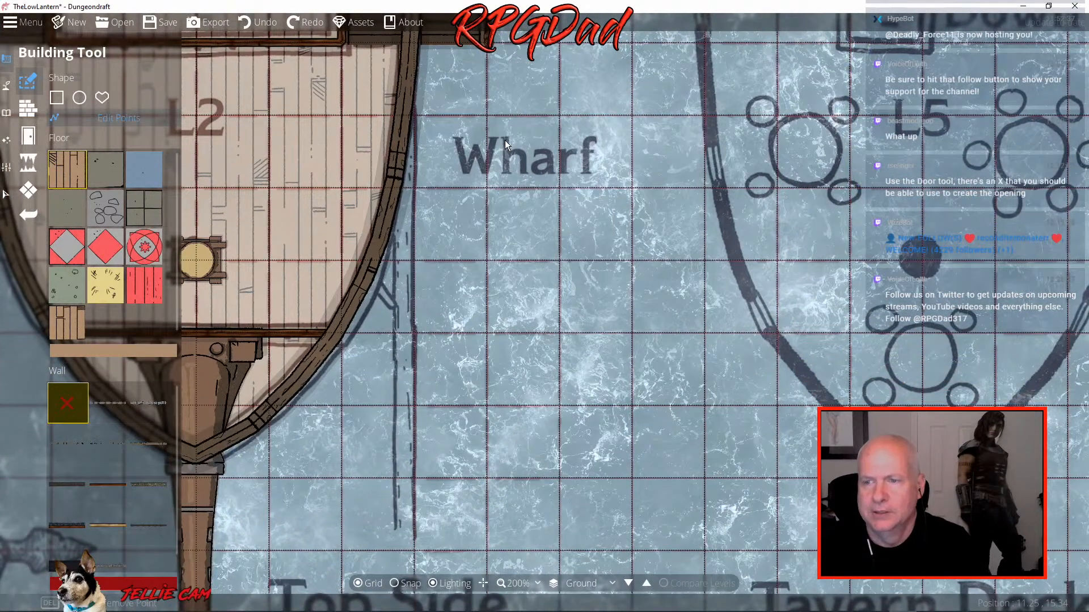
scroll(505, 141, "down", 3)
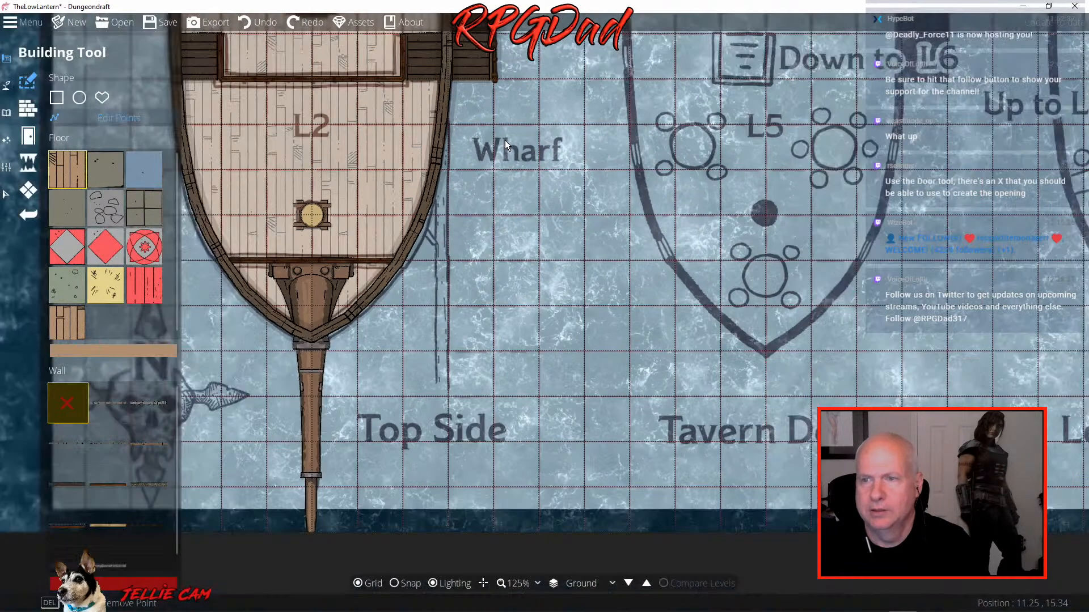
left_click(26, 193)
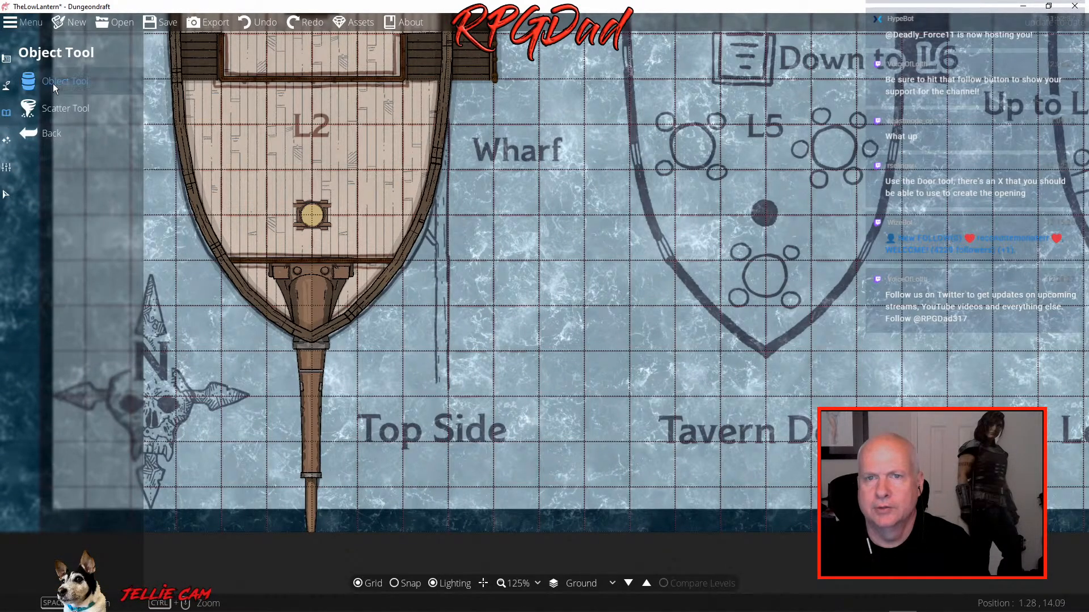
left_click(52, 83)
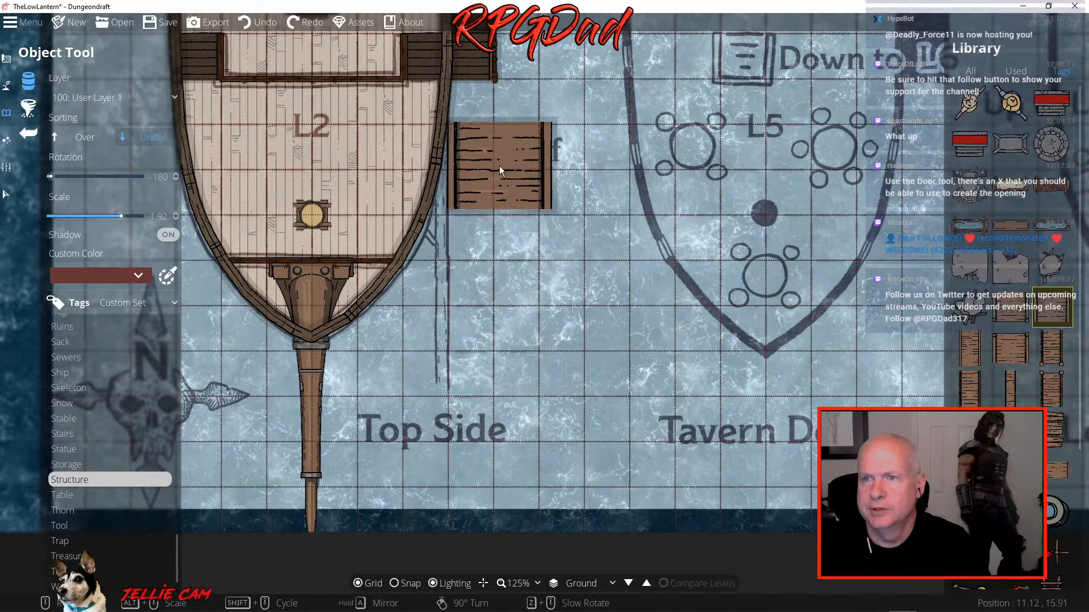
Set the plank dock section's scale to 1.63 and place two sections end to end along the hull beside deck L2, below the side stairs
left_click_drag(495, 173, 503, 363)
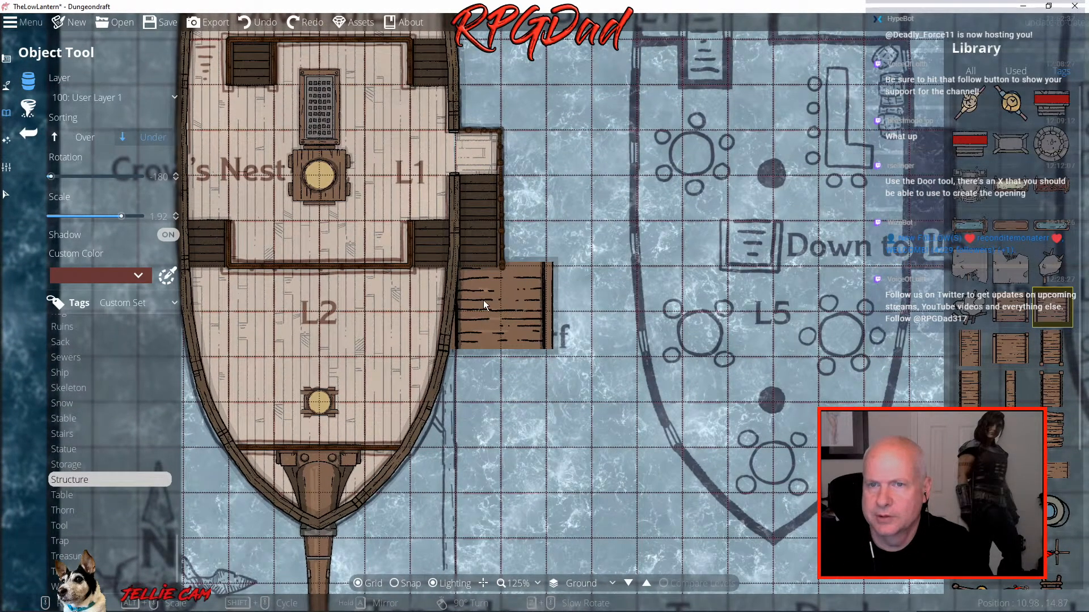
left_click_drag(122, 216, 118, 217)
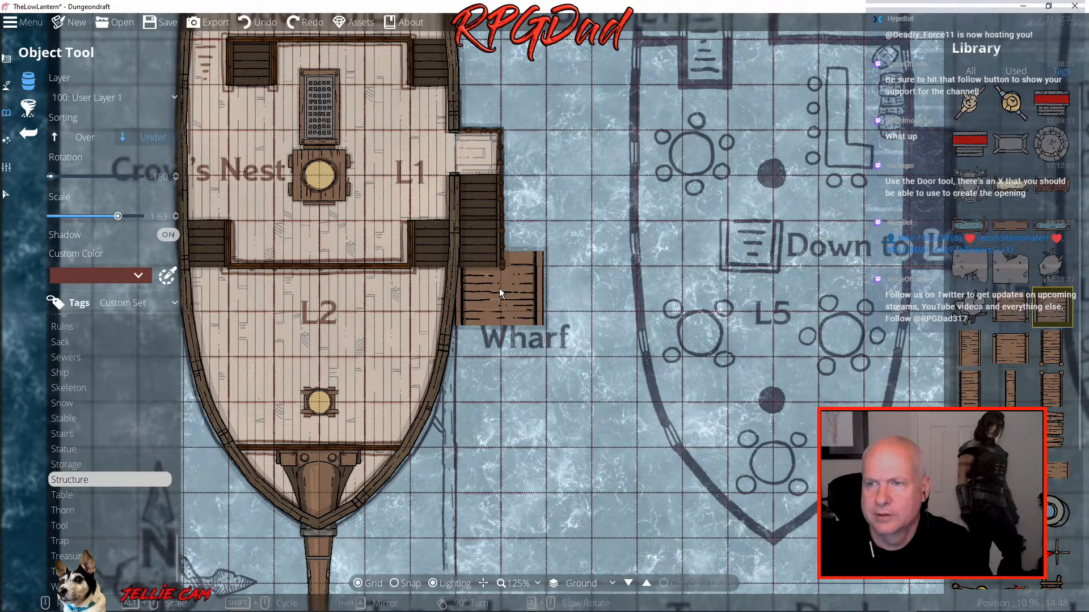
left_click(499, 288)
left_click(499, 364)
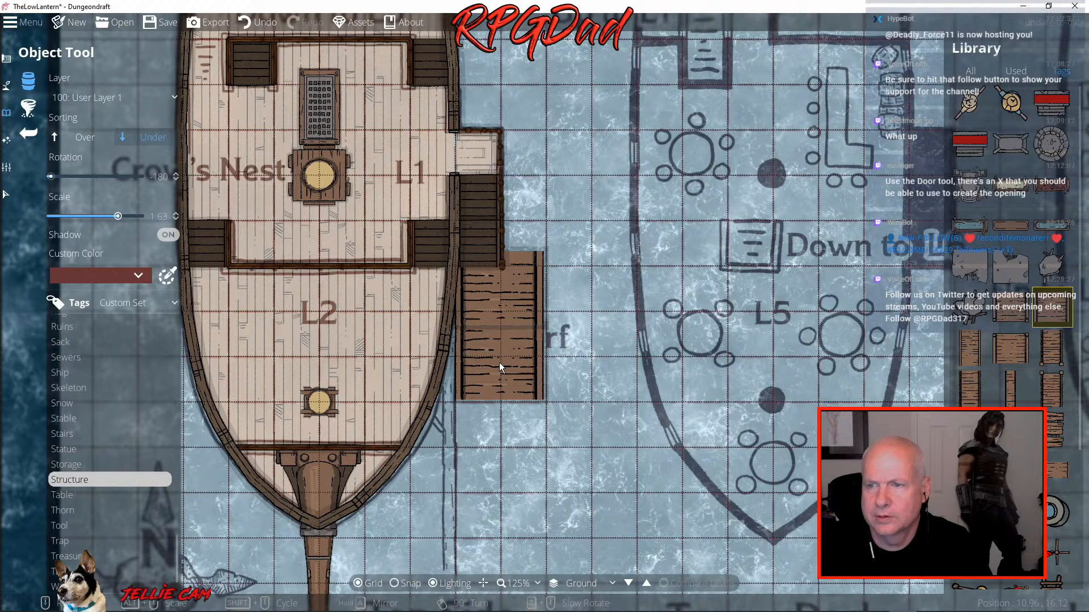
Continue the wharf with matching dock sections placed end to end past the bow to the map's lower edge
left_click_drag(506, 427, 509, 277)
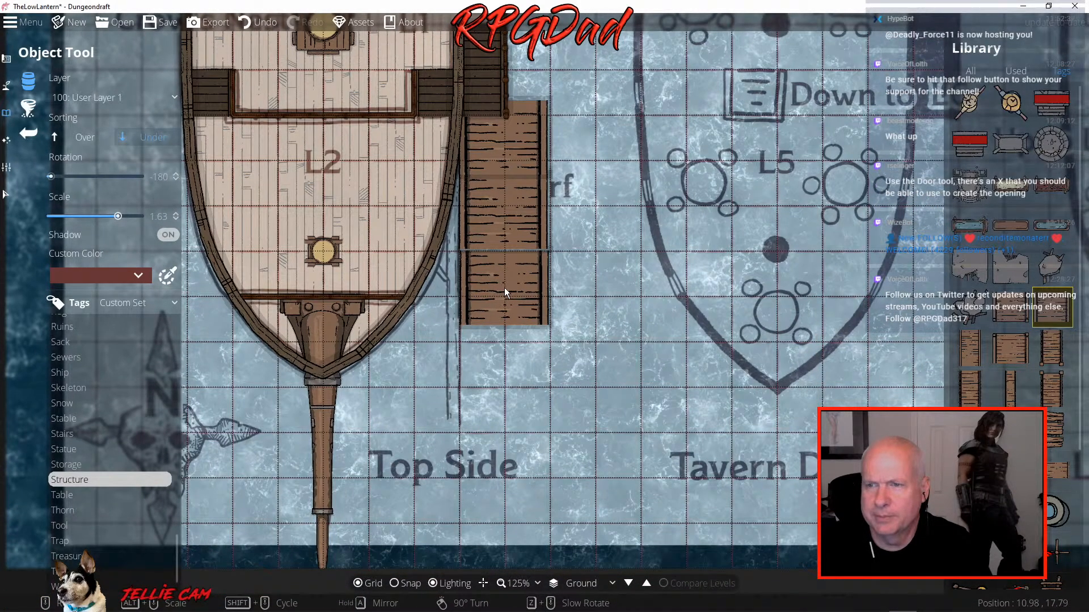
left_click(503, 287)
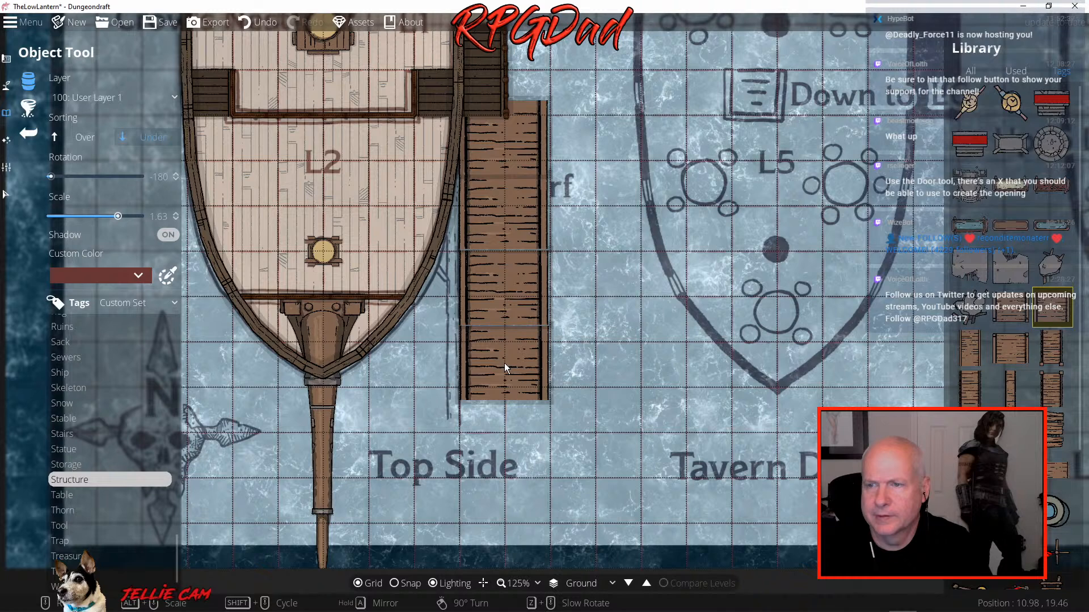
left_click(505, 363)
left_click_drag(513, 426, 499, 275)
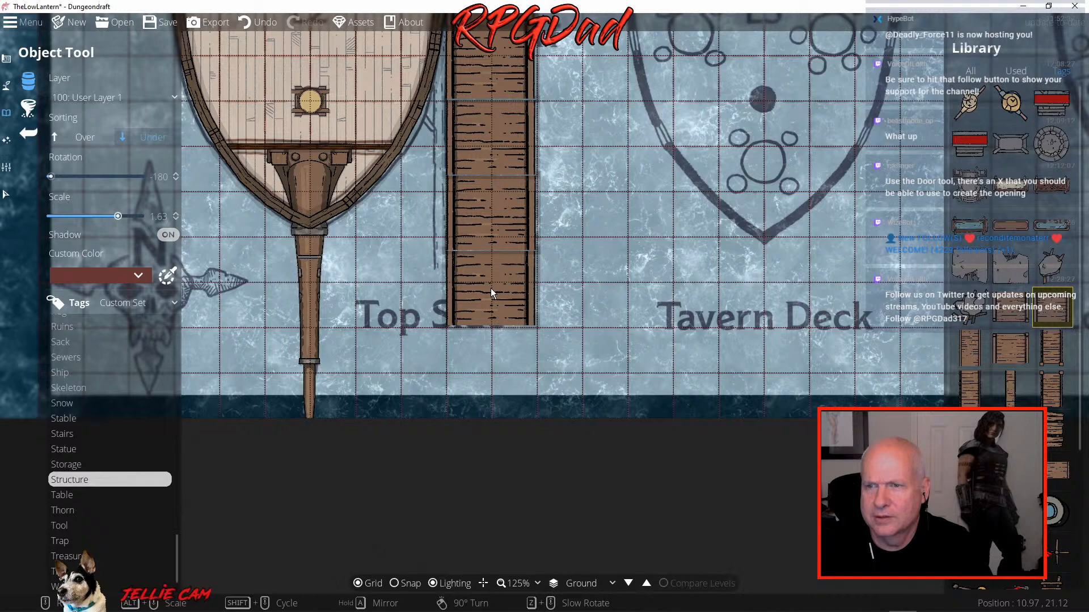
left_click(491, 288)
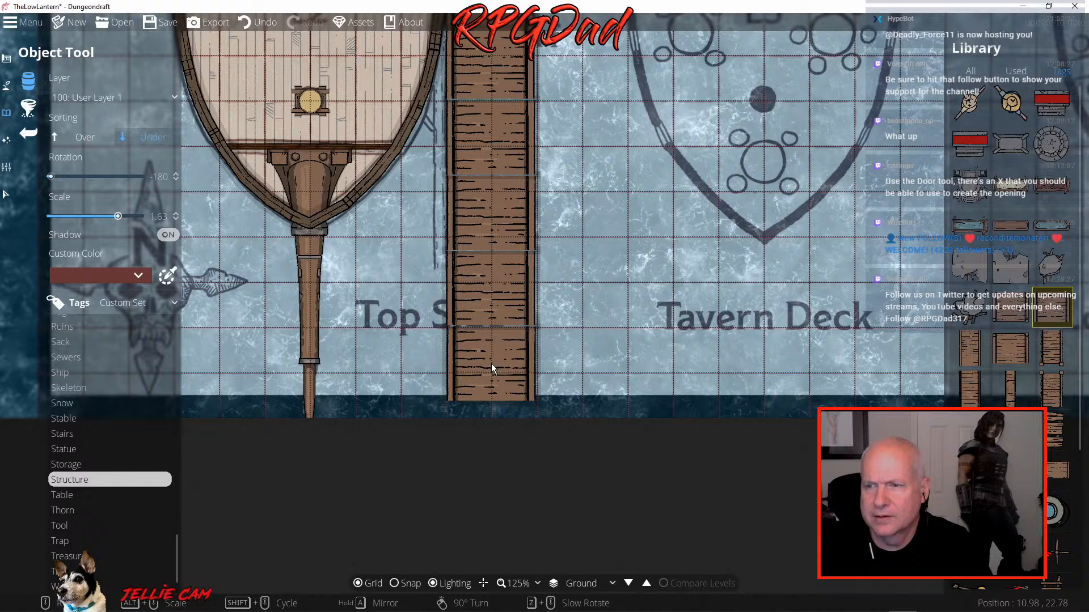
left_click(491, 362)
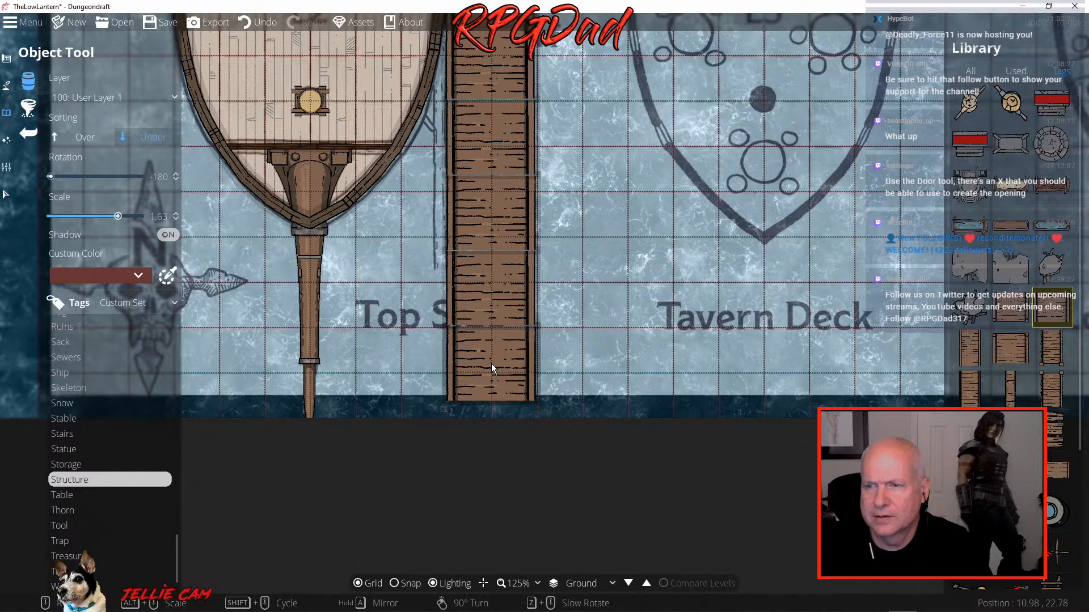
left_click(492, 440)
left_click_drag(496, 231, 520, 493)
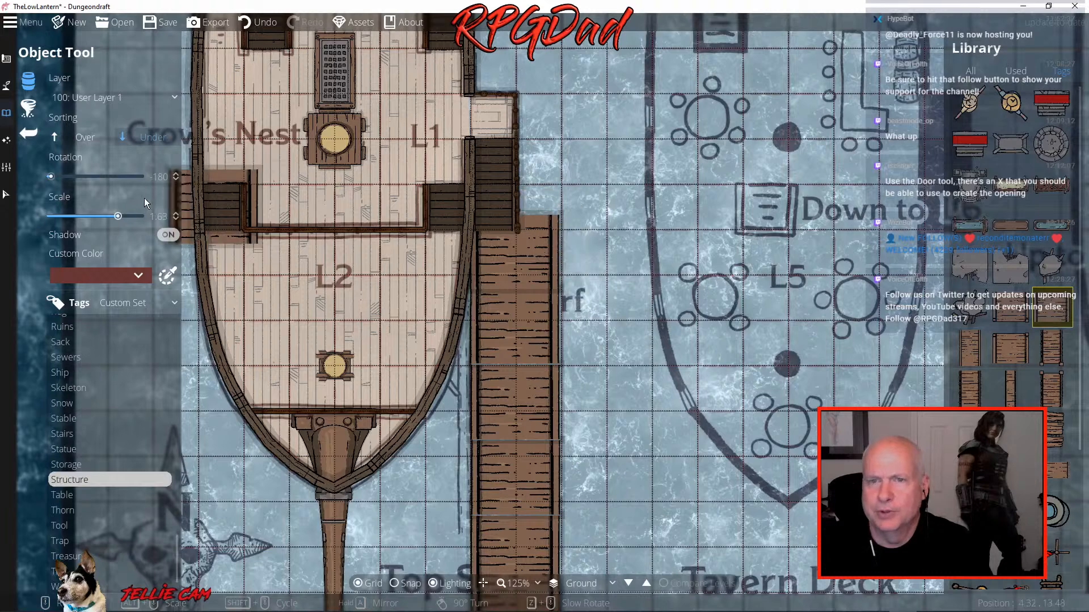
left_click_drag(118, 216, 103, 220)
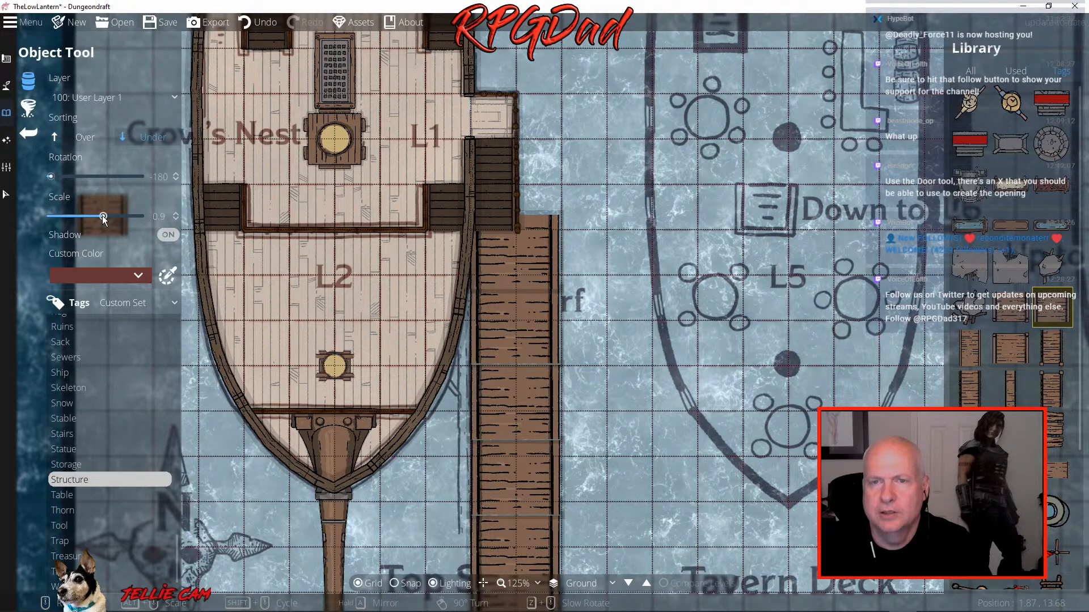
left_click_drag(104, 220, 115, 217)
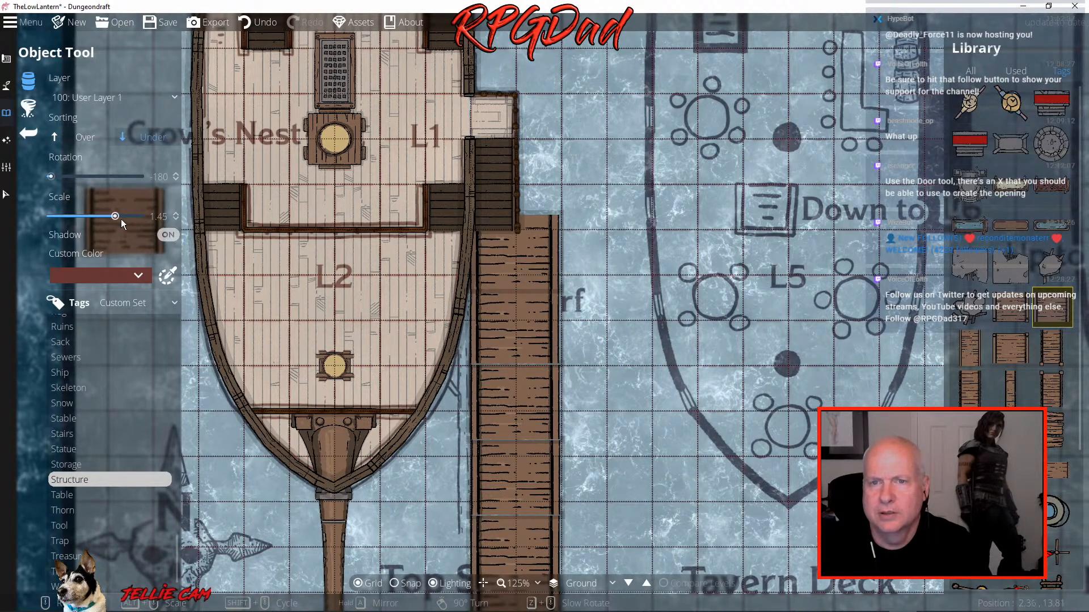
left_click_drag(115, 217, 120, 217)
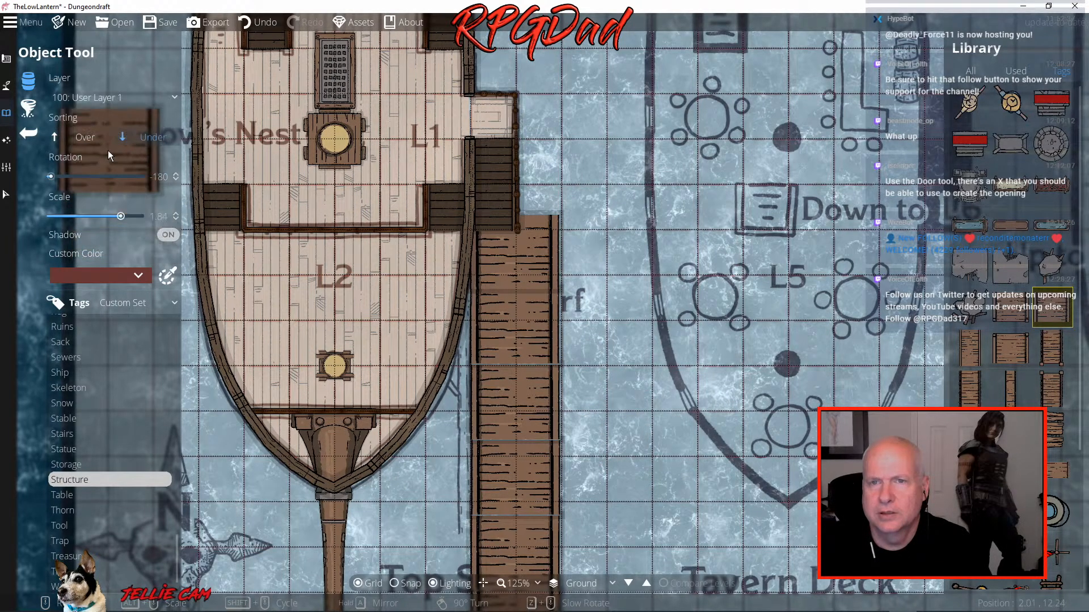
left_click(79, 137)
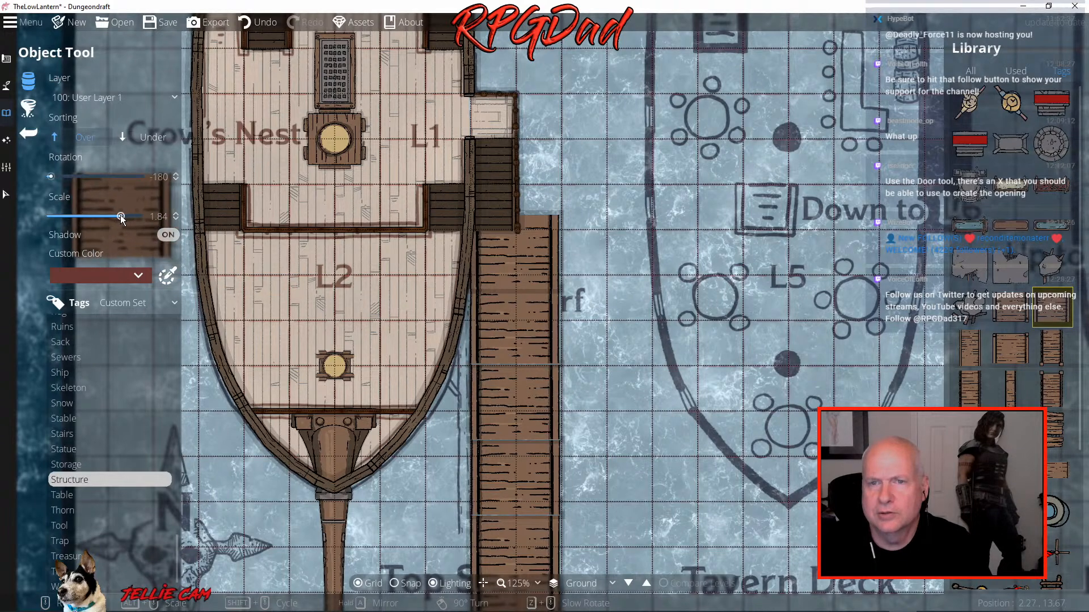
left_click_drag(121, 216, 119, 219)
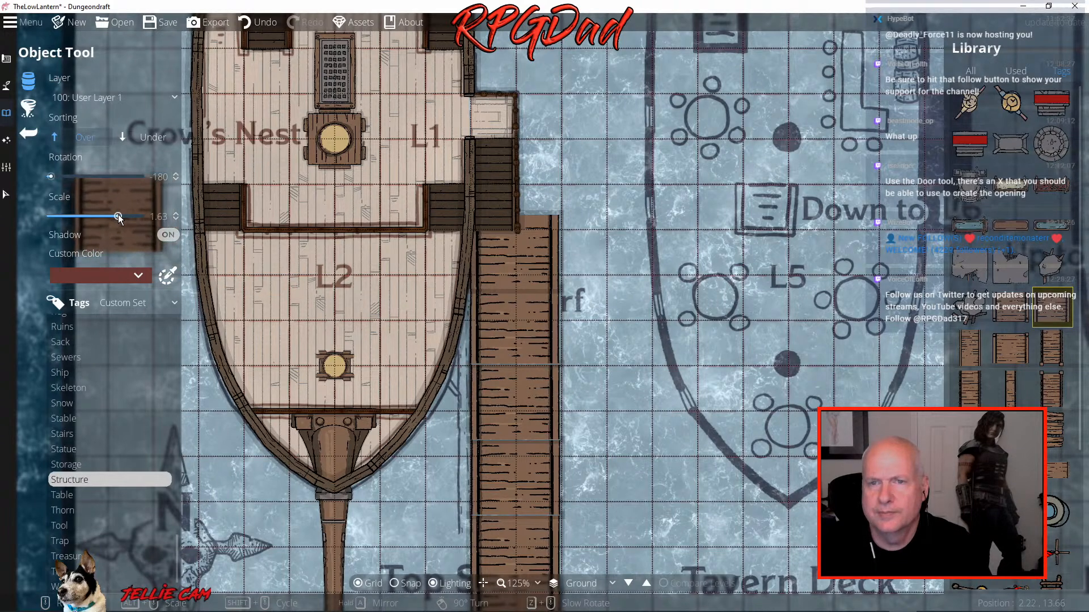
left_click(516, 312)
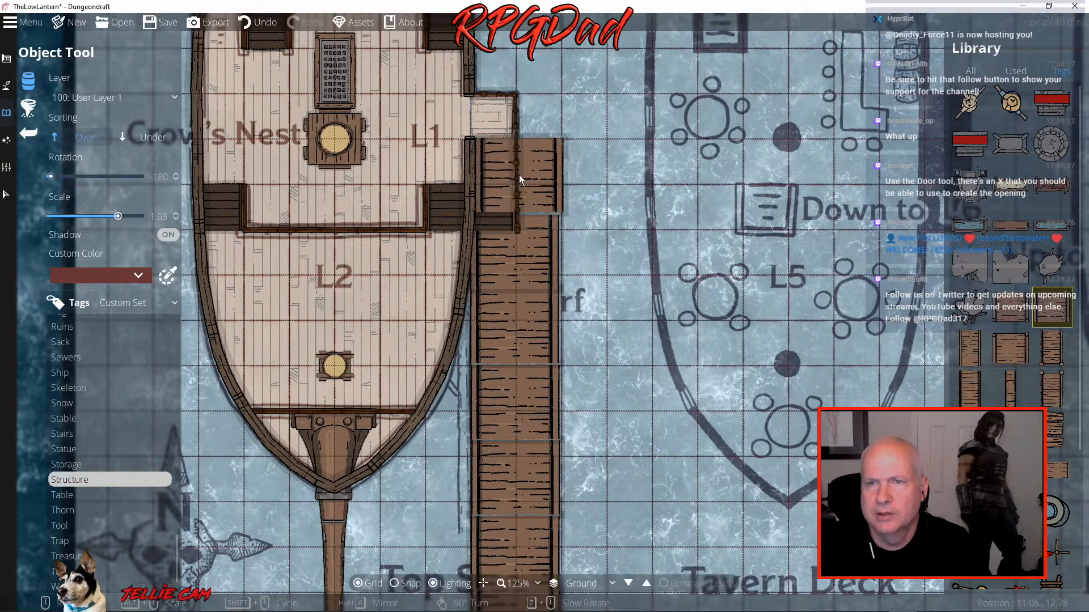
Set sorting to Under and place a dock section beneath the side stairs, aligned with the existing wharf, undoing the first placement
left_click(139, 138)
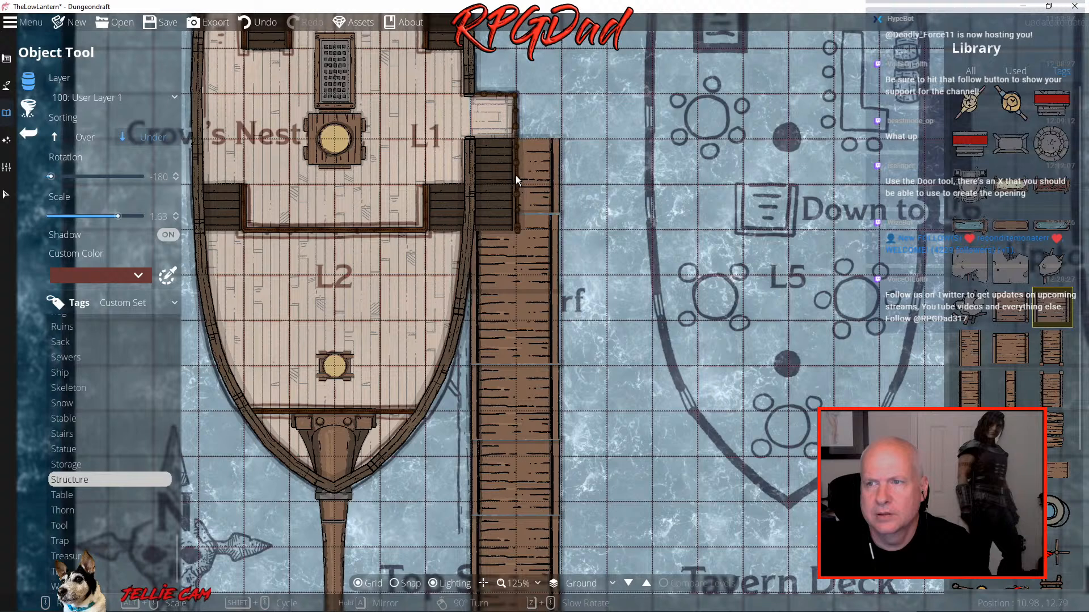
left_click(515, 178)
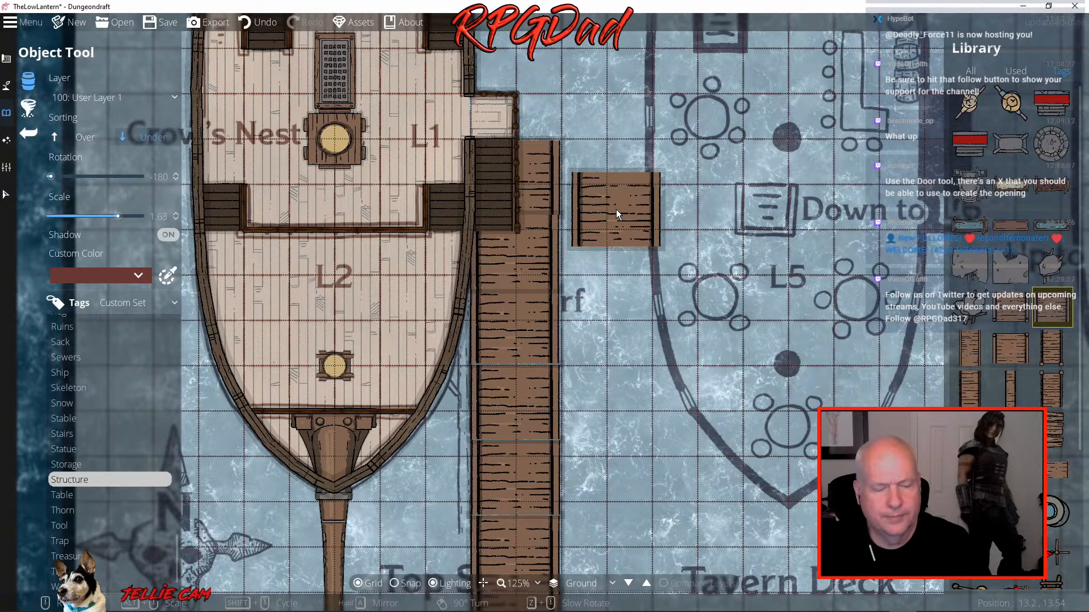
key("ctrl+z")
scroll(528, 189, "up", 3)
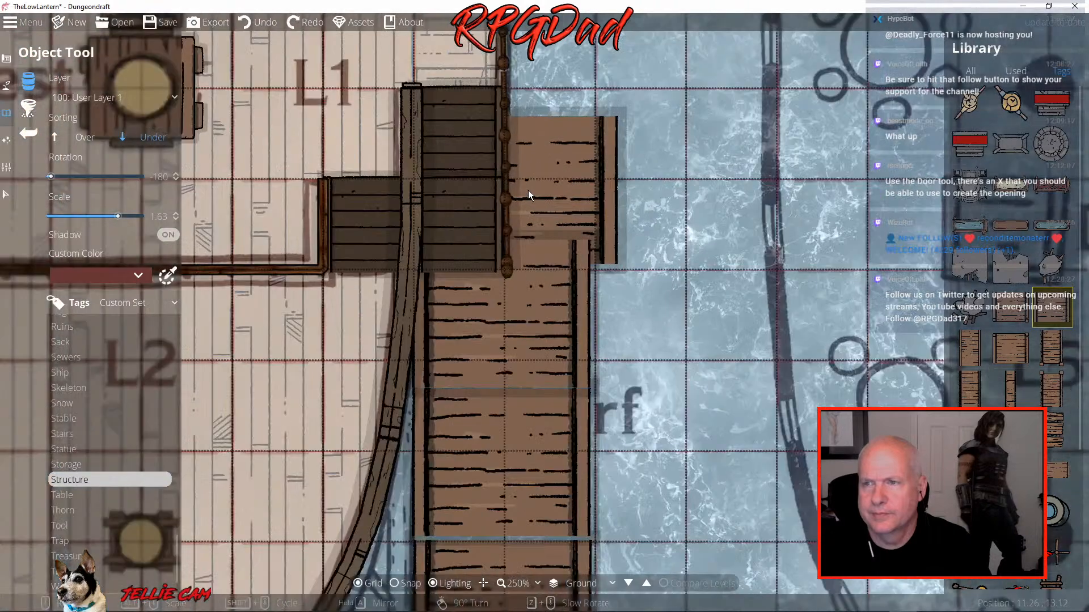
left_click(501, 166)
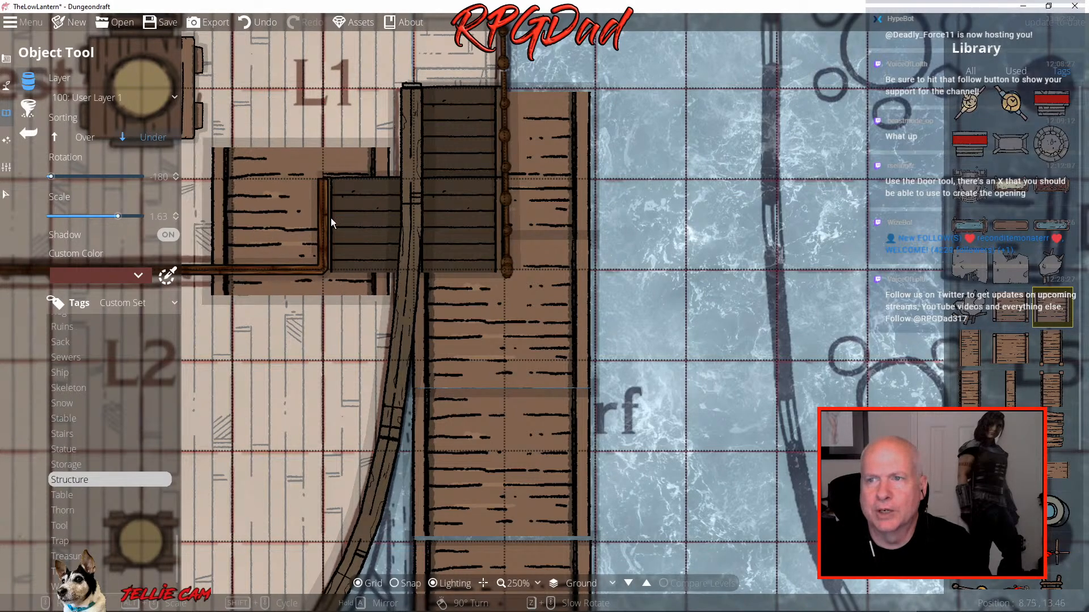
Reduce the dock section's scale to 0.84 and place two overlapping pieces beside the landing at the top of the side stairs
left_click_drag(342, 185, 314, 406)
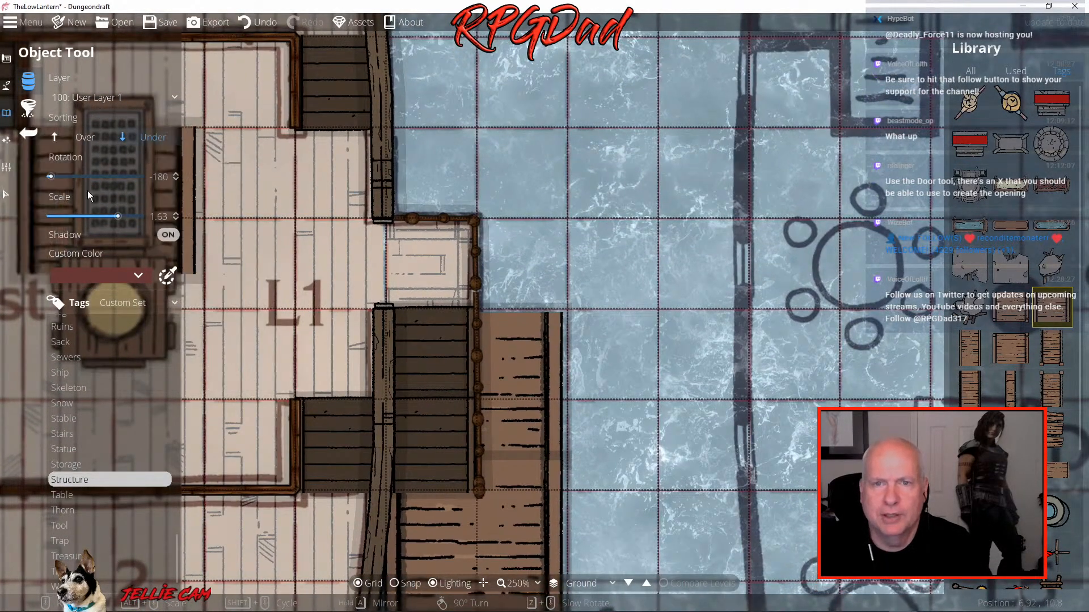
left_click_drag(118, 216, 107, 216)
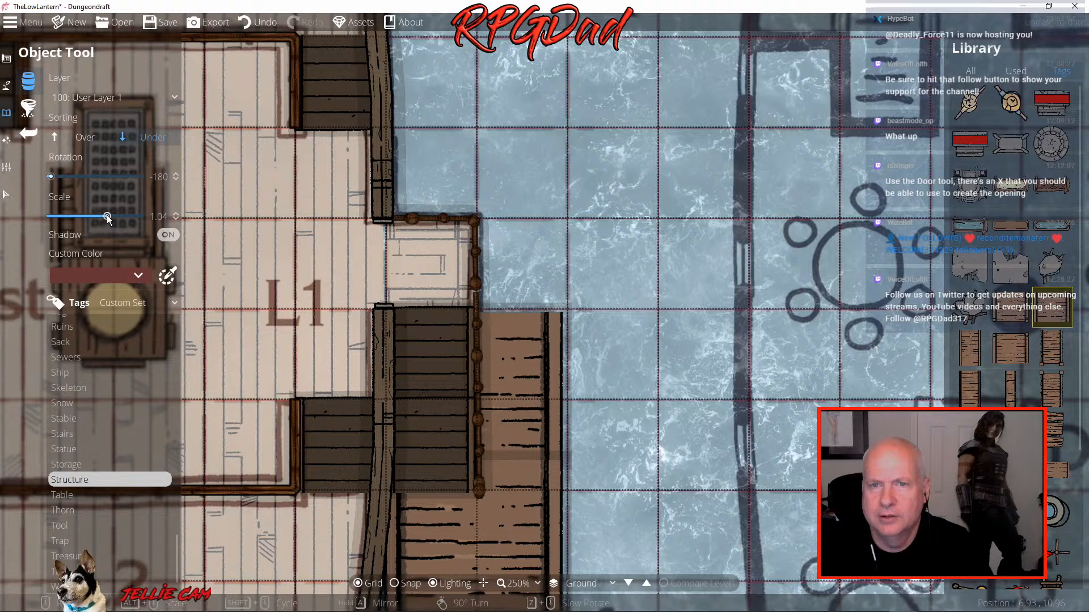
left_click_drag(107, 217, 102, 216)
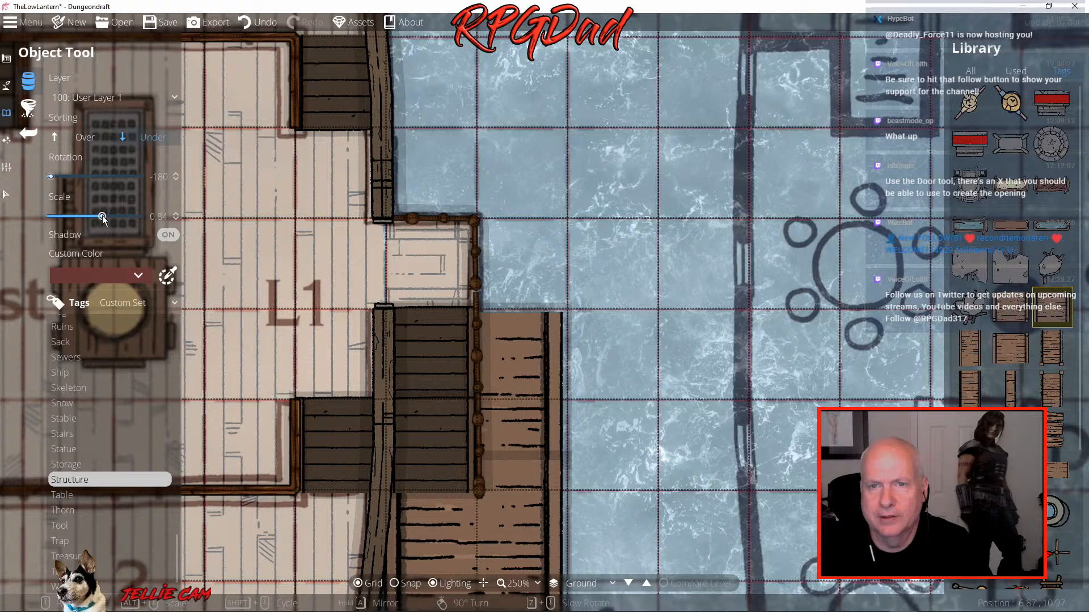
left_click_drag(103, 220, 104, 220)
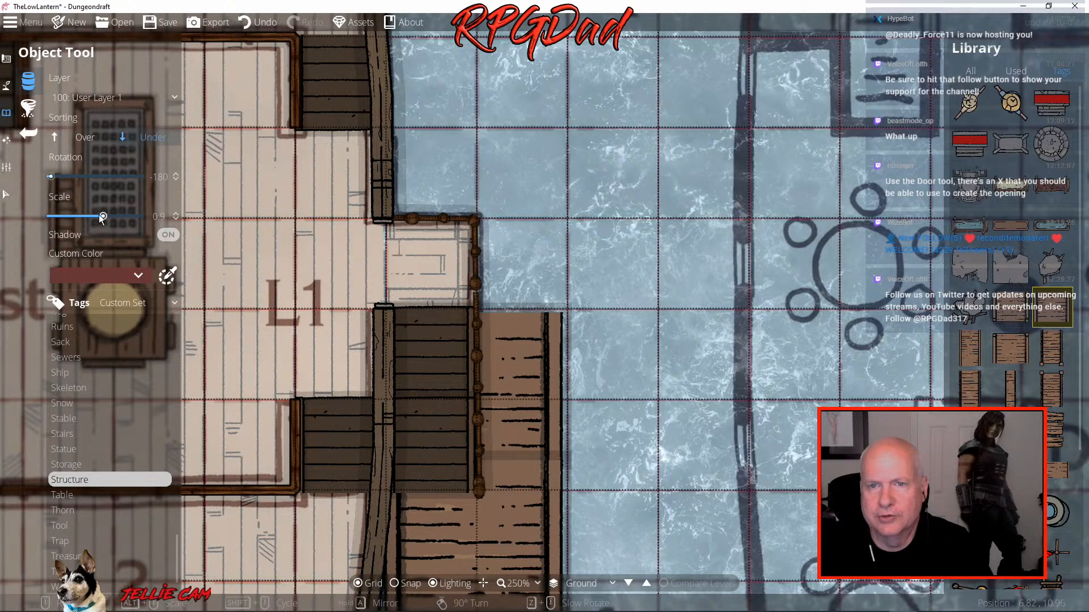
left_click_drag(102, 219, 98, 219)
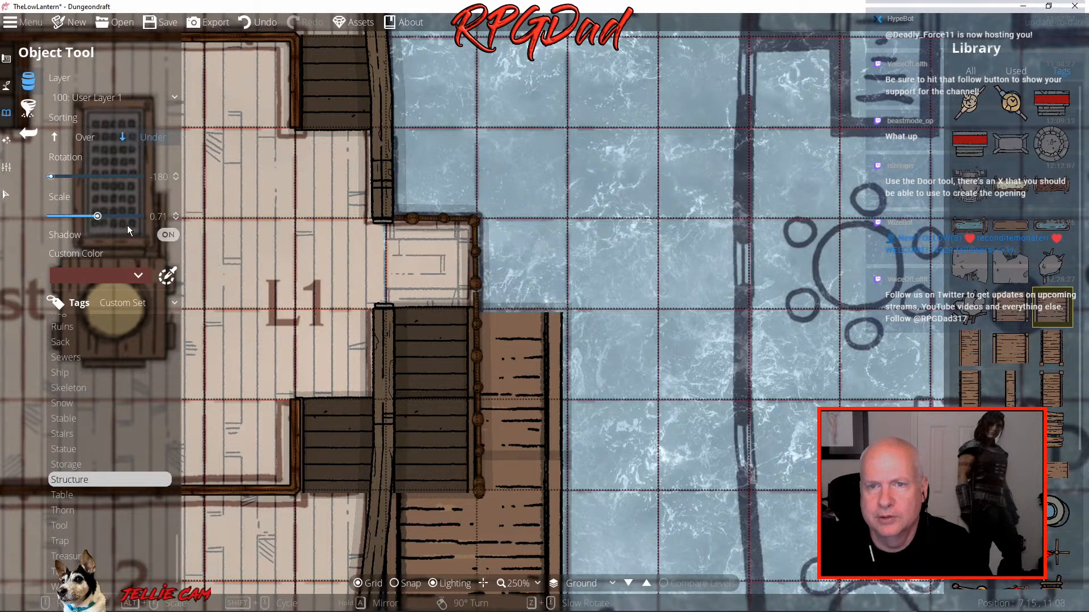
left_click(101, 218)
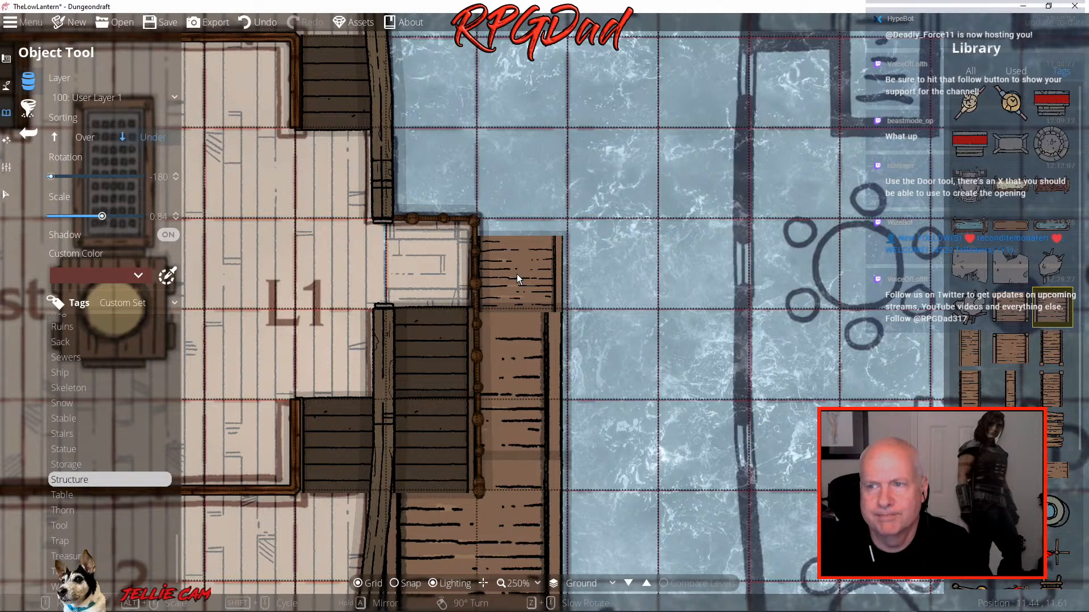
left_click(516, 274)
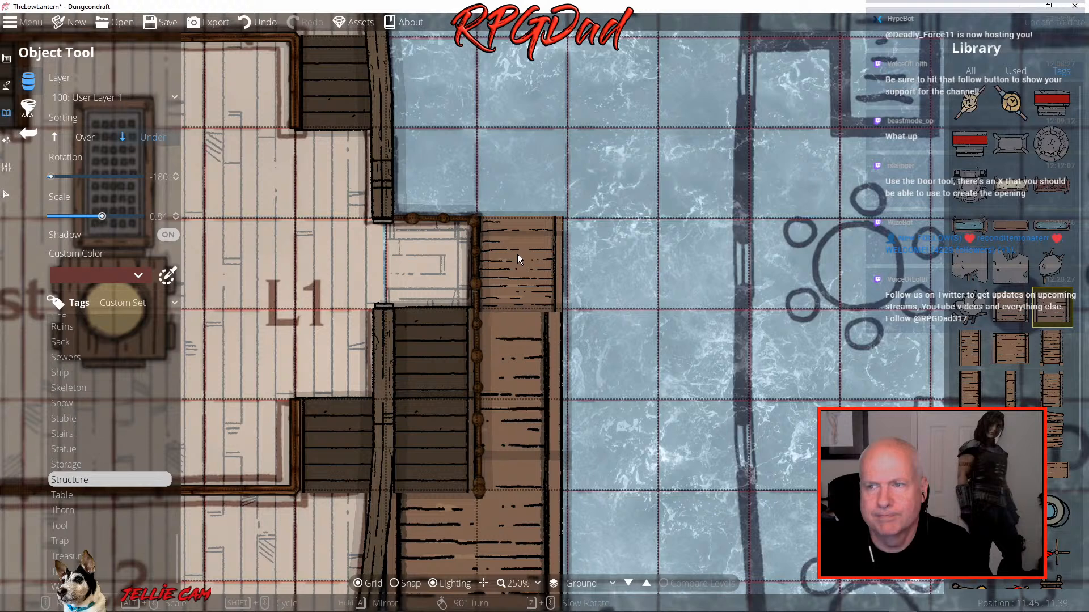
left_click(516, 253)
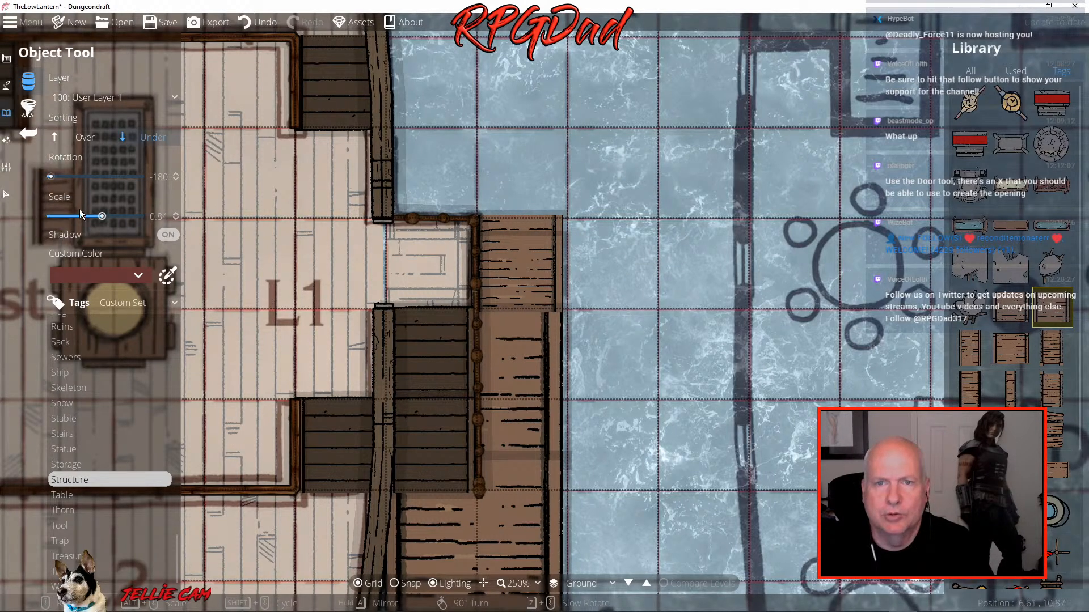
Set the dock section to scale 1.63 with Over sorting and place two sections along the hull above the boarding landing
left_click_drag(102, 216, 117, 216)
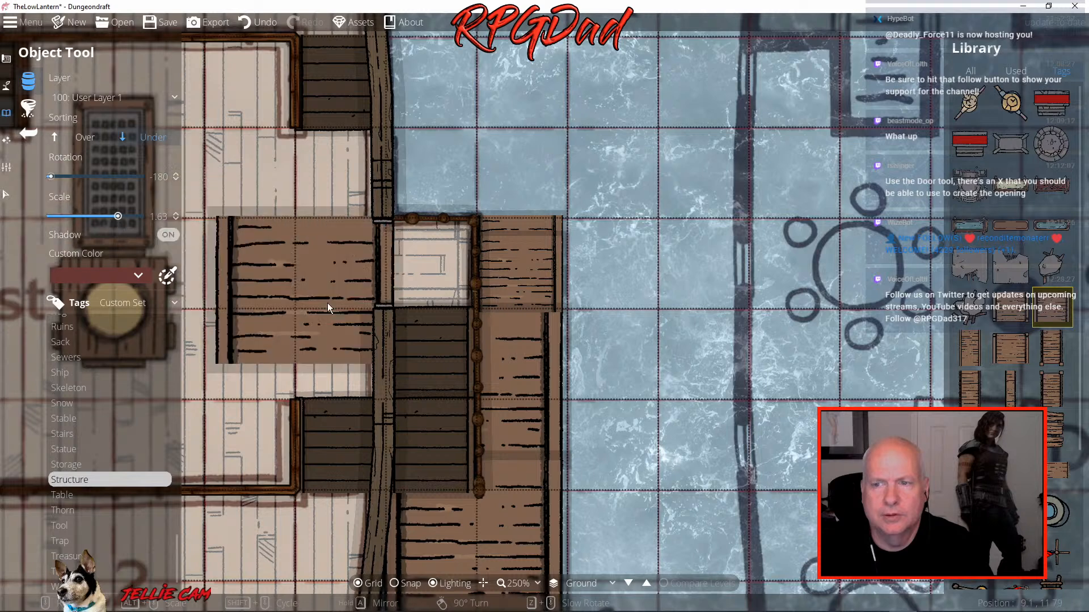
left_click(85, 137)
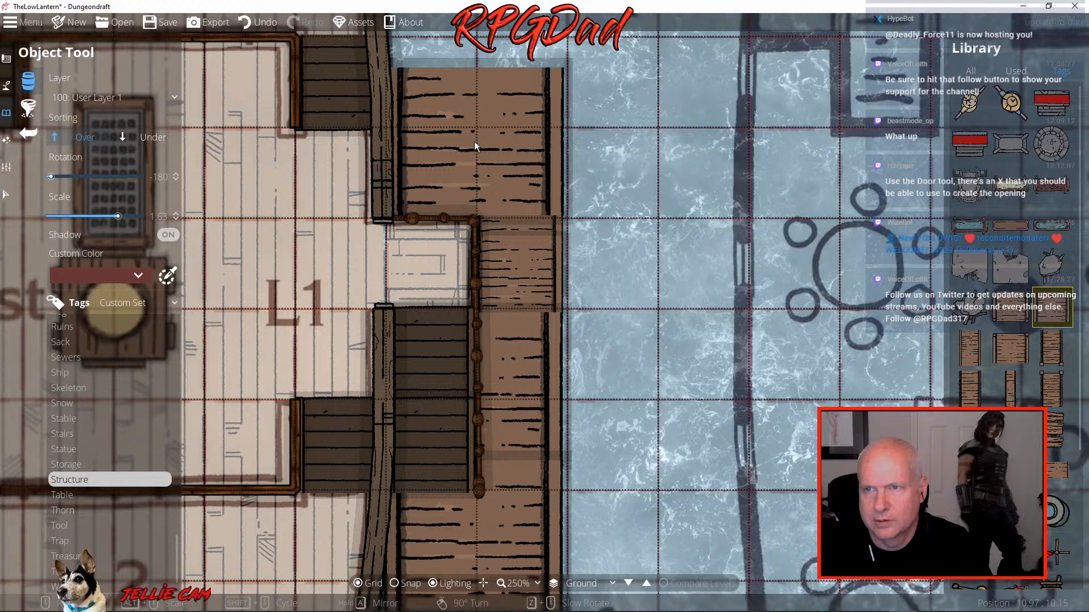
left_click(474, 141)
left_click_drag(474, 142, 475, 508)
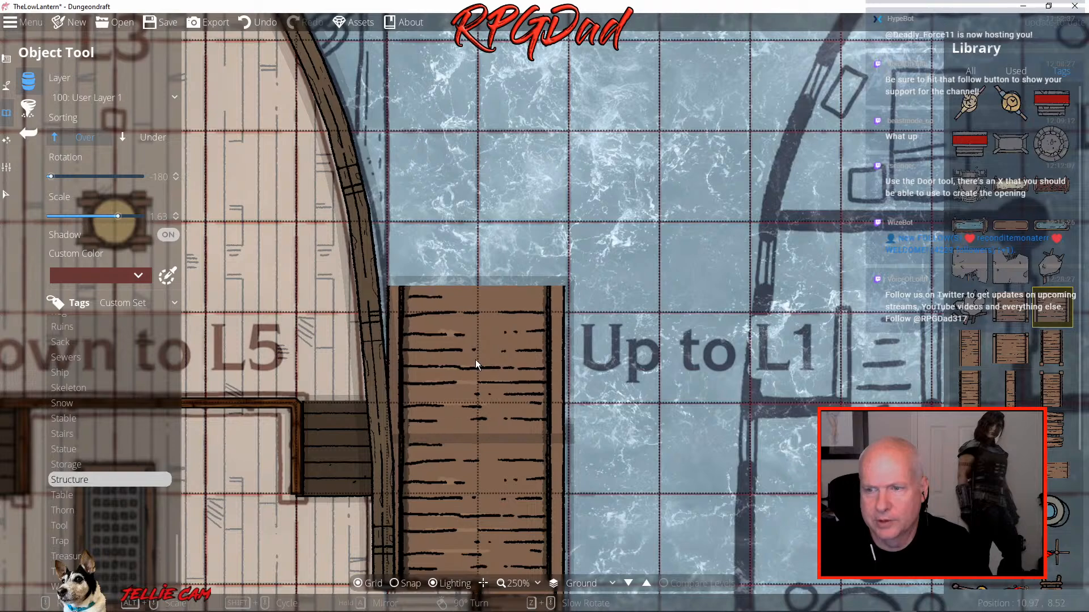
left_click(475, 359)
Continue the wharf with matching dock sections placed end to end past the ship's upper end to the map's upper edge
left_click_drag(482, 130, 496, 341)
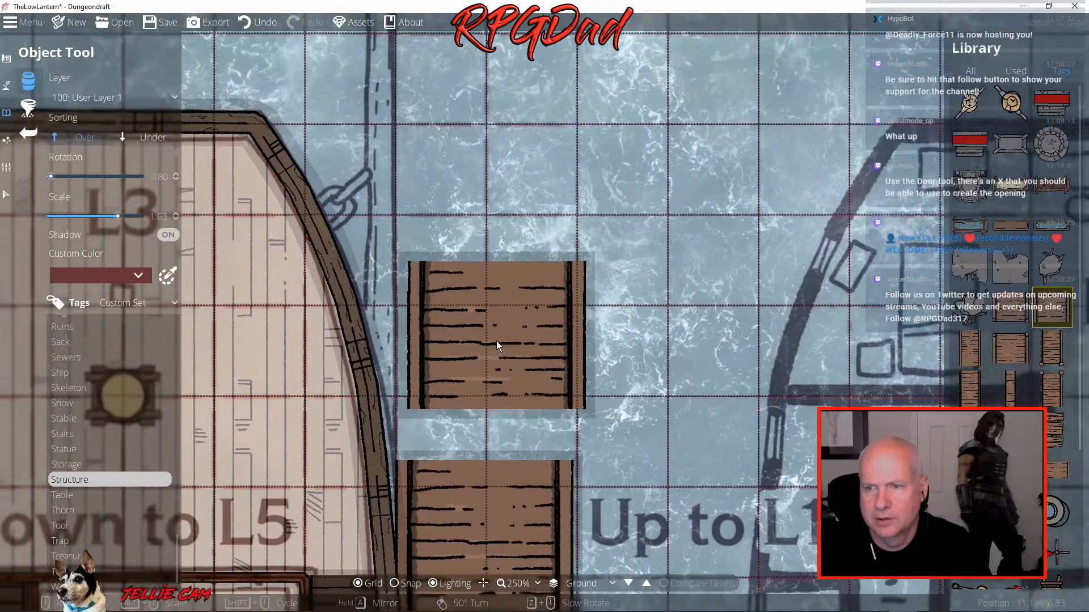
left_click(485, 386)
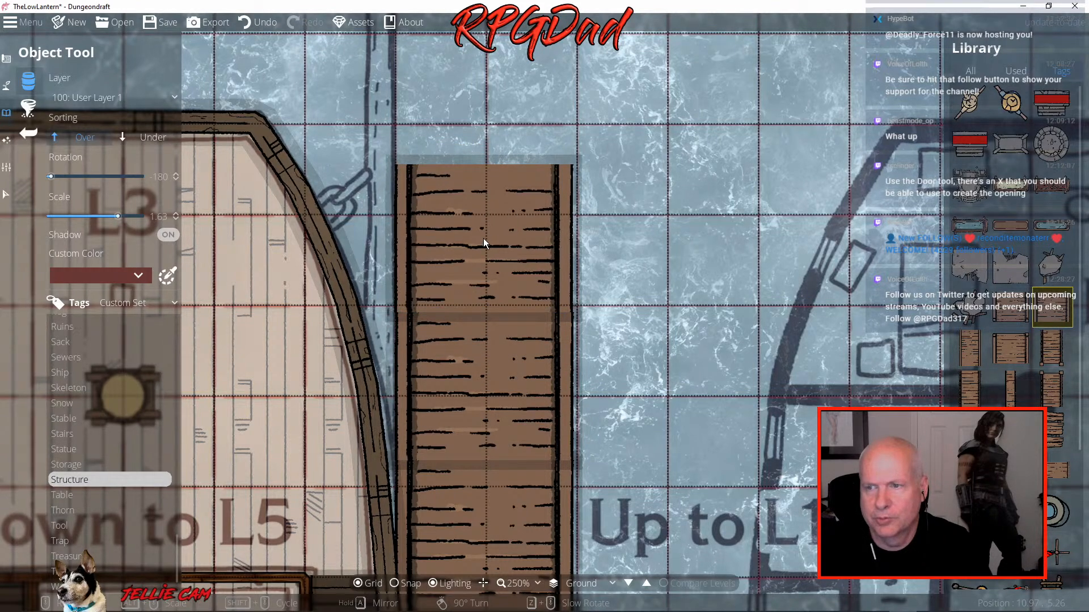
left_click(484, 238)
left_click_drag(478, 96, 484, 373)
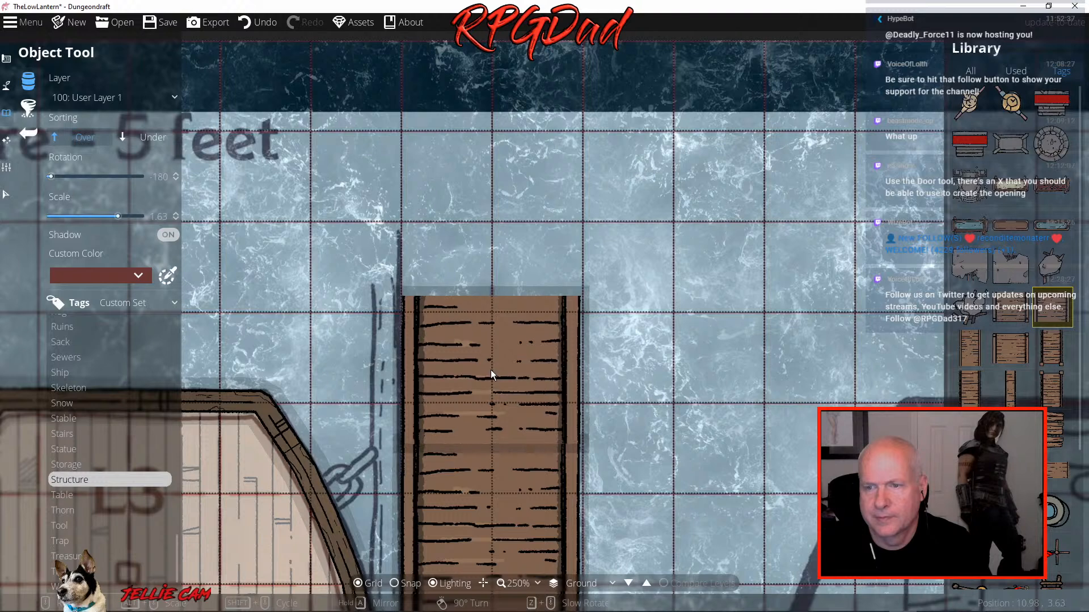
left_click(491, 369)
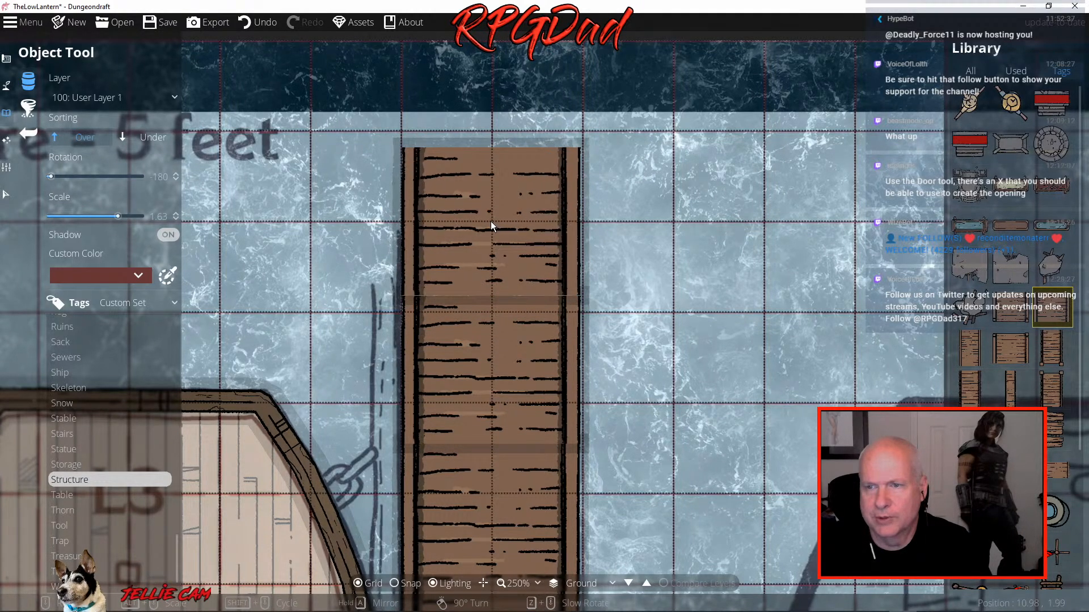
left_click(491, 223)
left_click_drag(505, 155, 480, 345)
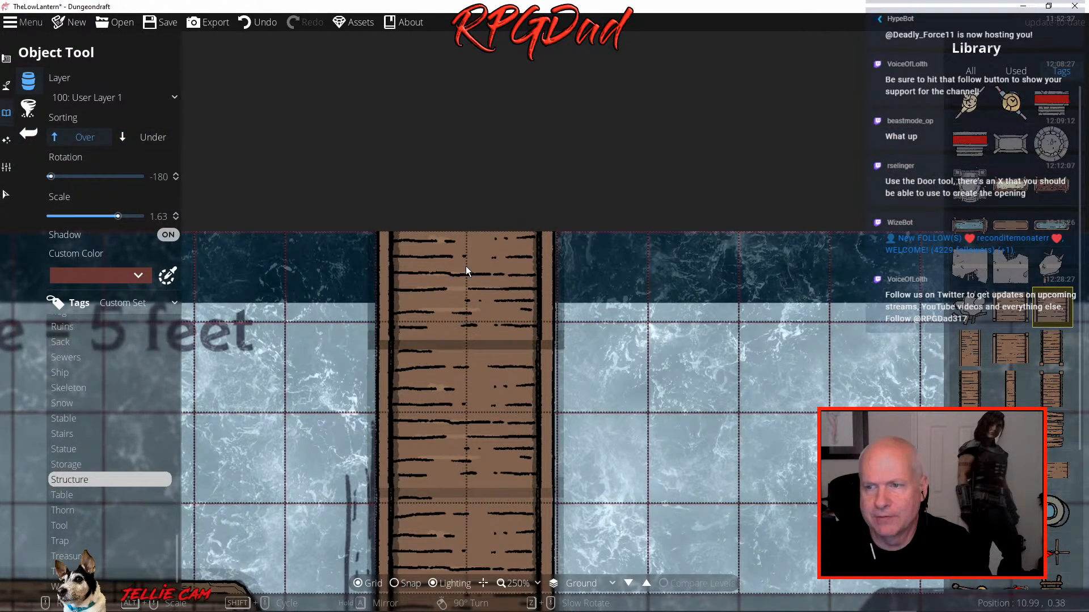
Review the wharf along the hull, and examine the objects tagged 2M Dungeon Trap Assets and Ship for usable pieces
left_click_drag(484, 435, 552, 148)
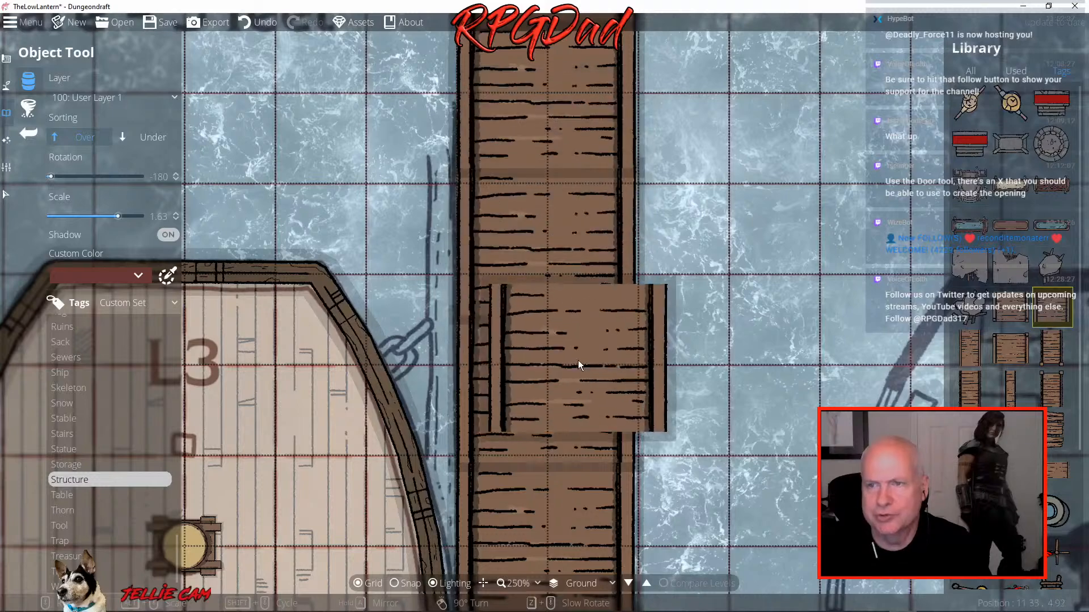
left_click_drag(583, 389, 554, 246)
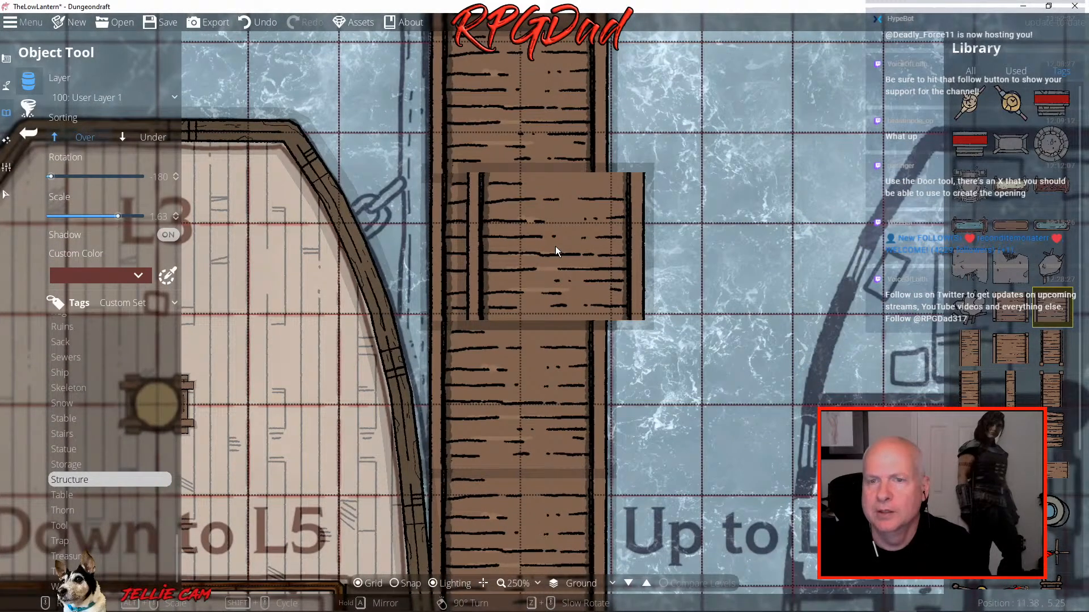
left_click_drag(450, 274, 574, 274)
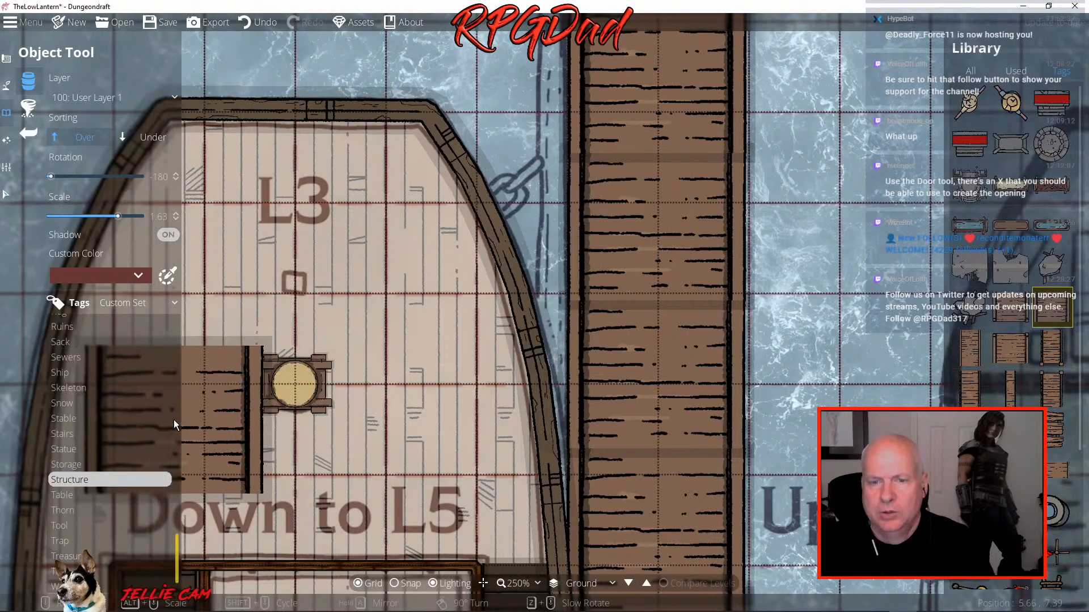
scroll(106, 387, "up", 10)
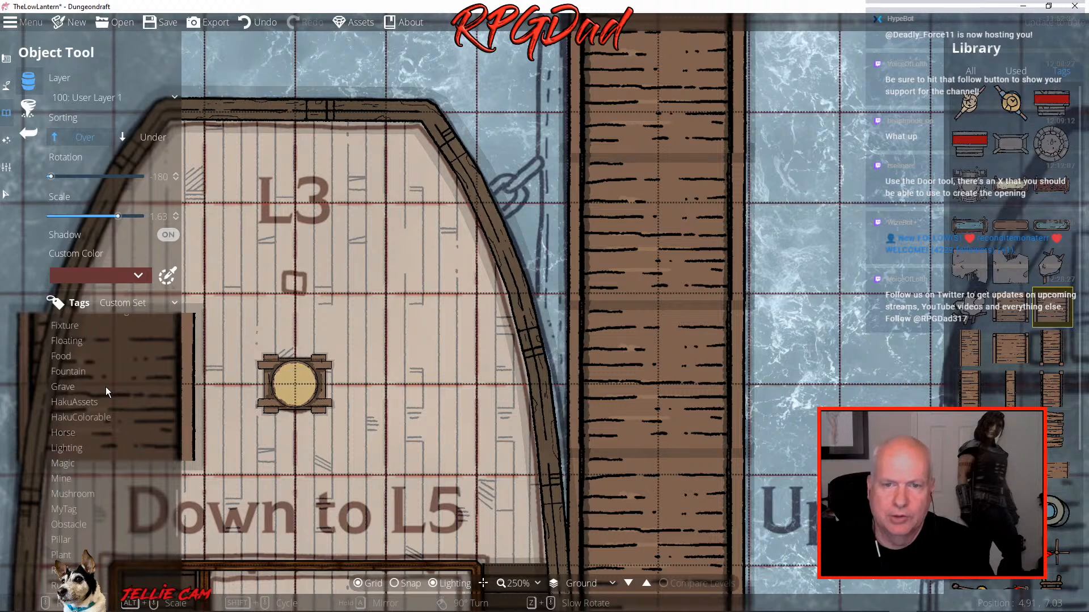
scroll(104, 444, "up", 10)
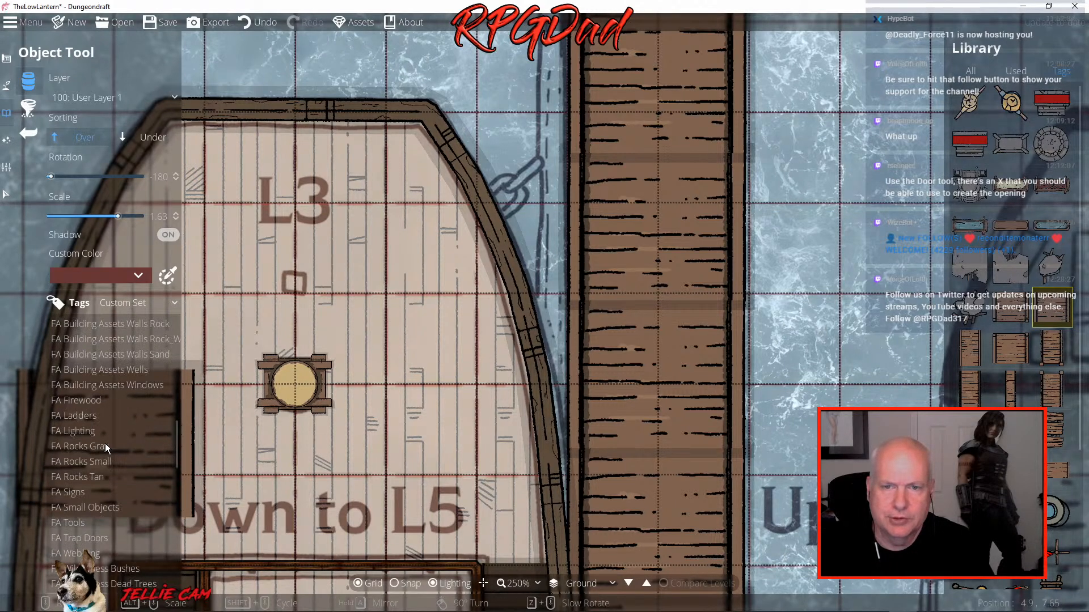
scroll(105, 445, "up", 2)
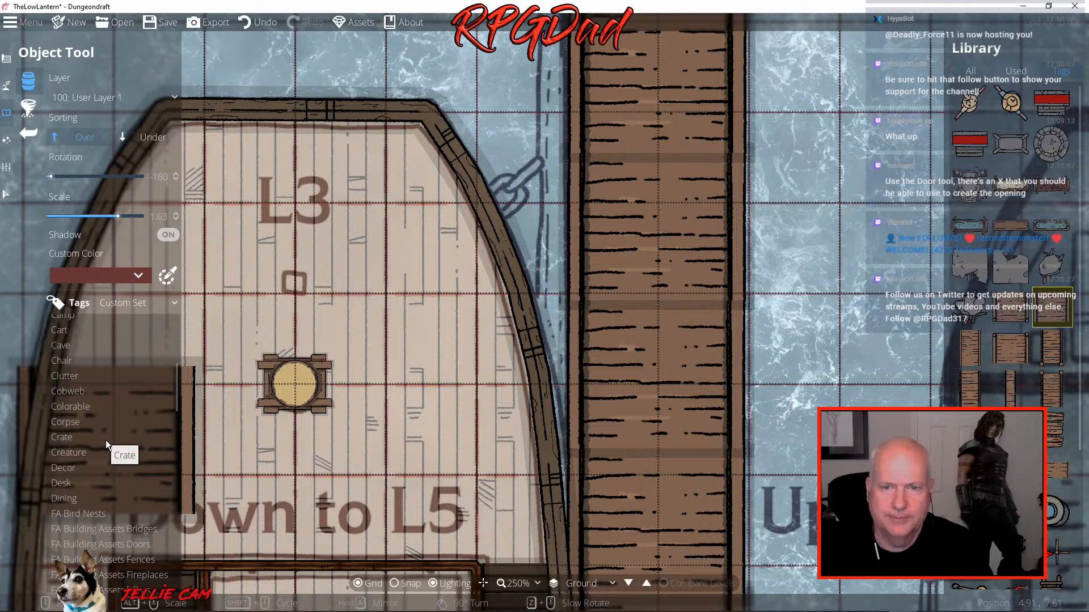
scroll(106, 440, "up", 8)
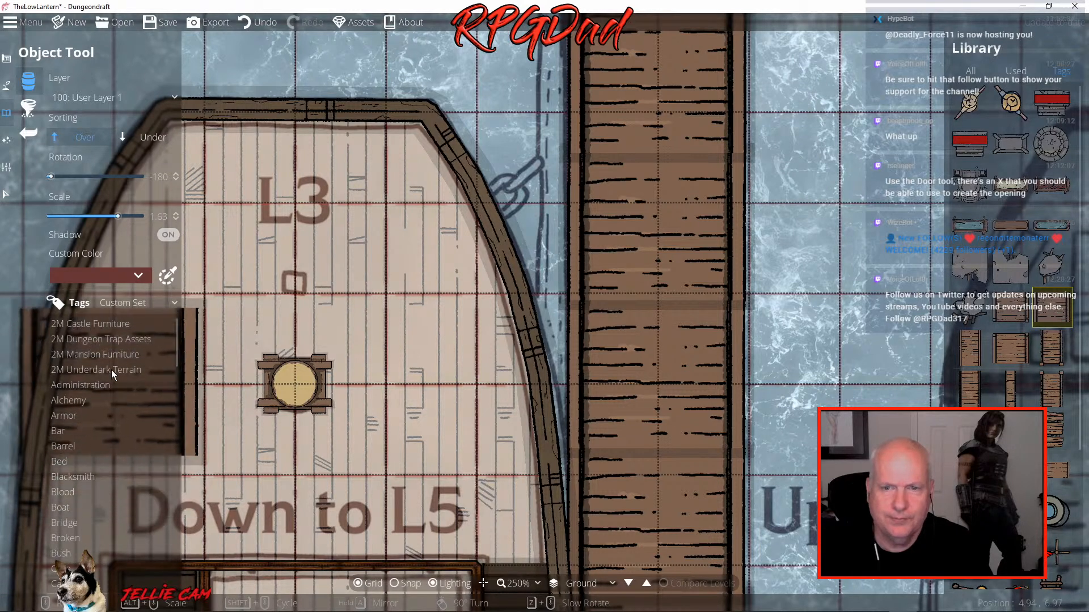
left_click(96, 339)
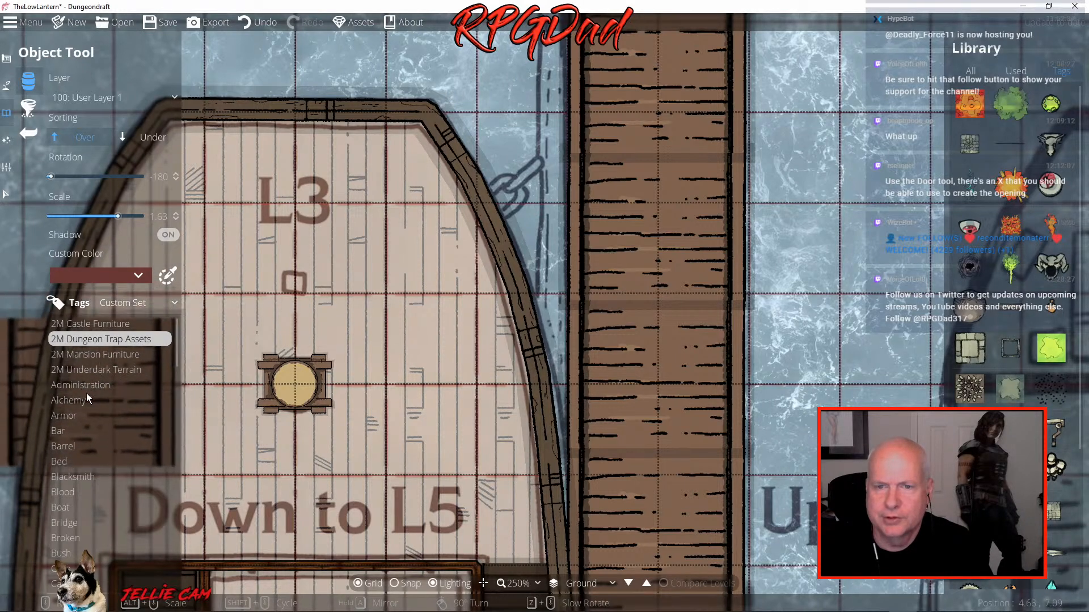
scroll(88, 392, "down", 5)
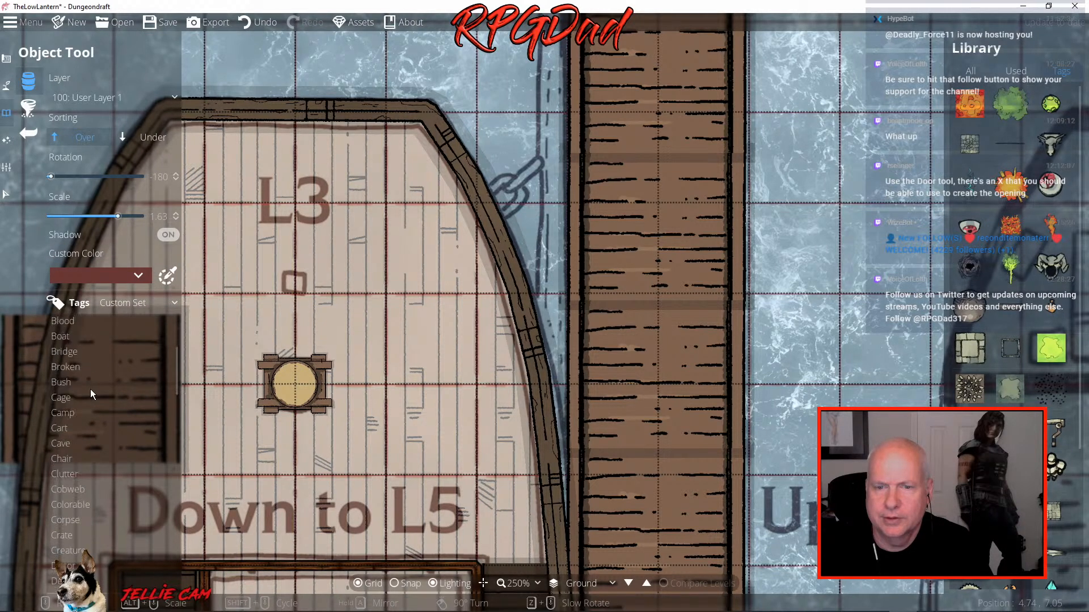
scroll(90, 389, "down", 5)
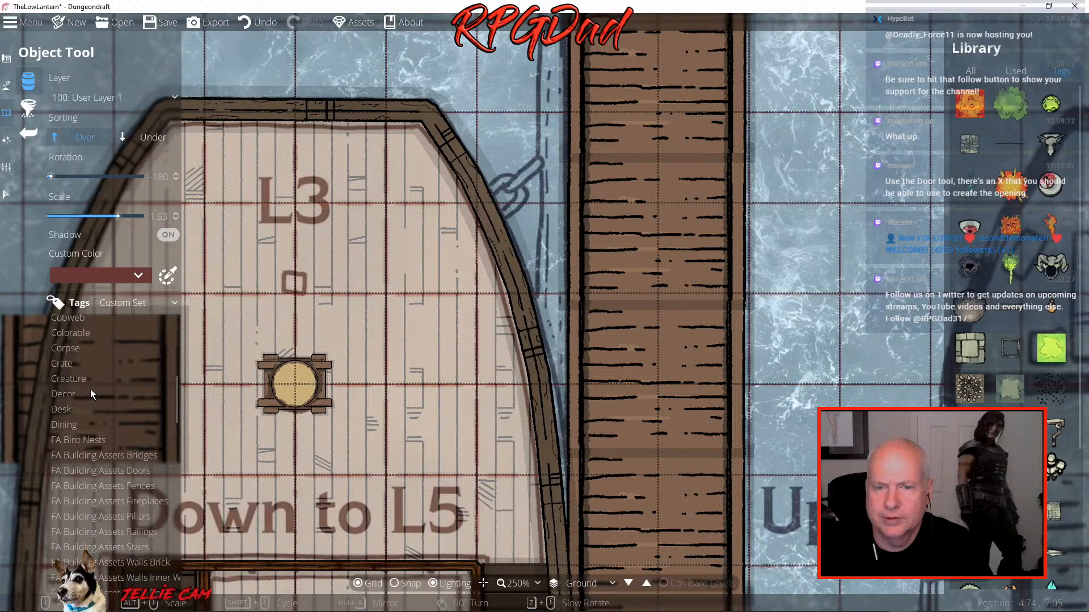
scroll(90, 389, "down", 4)
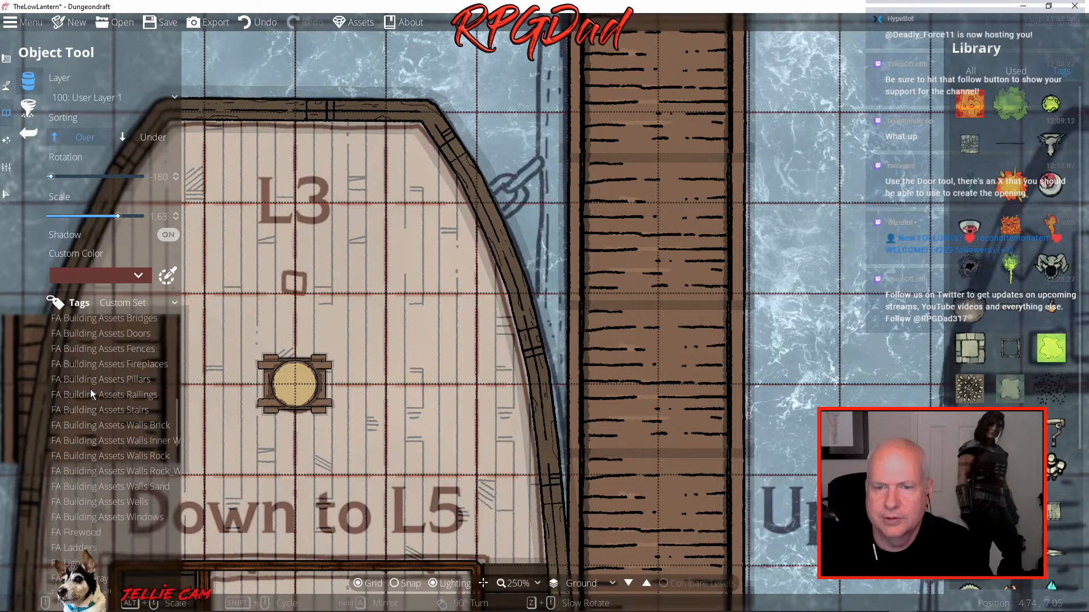
scroll(90, 389, "down", 12)
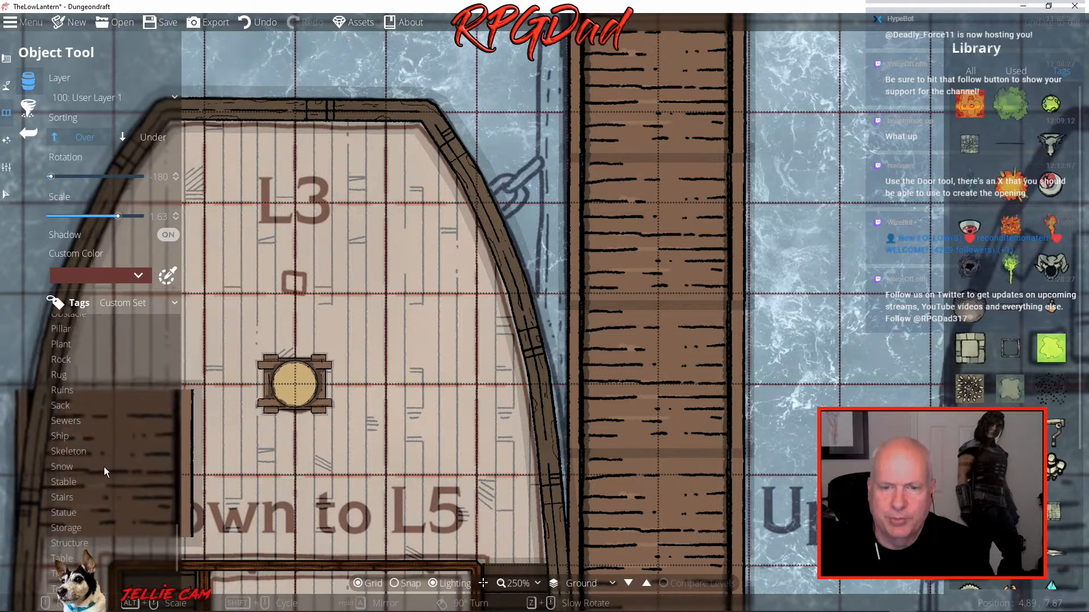
left_click(61, 435)
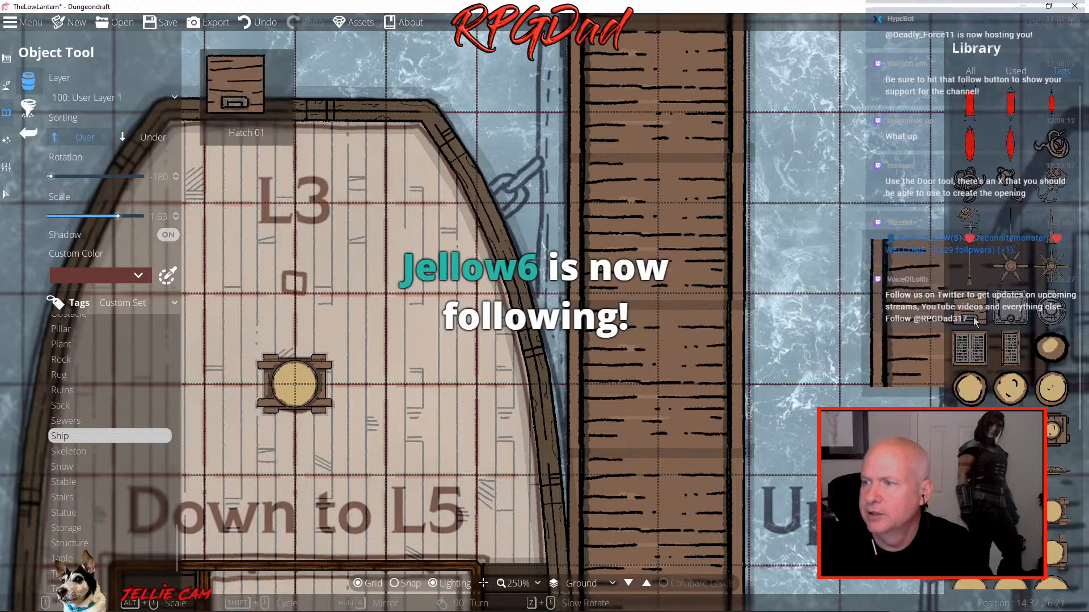
scroll(1079, 354, "down", 5)
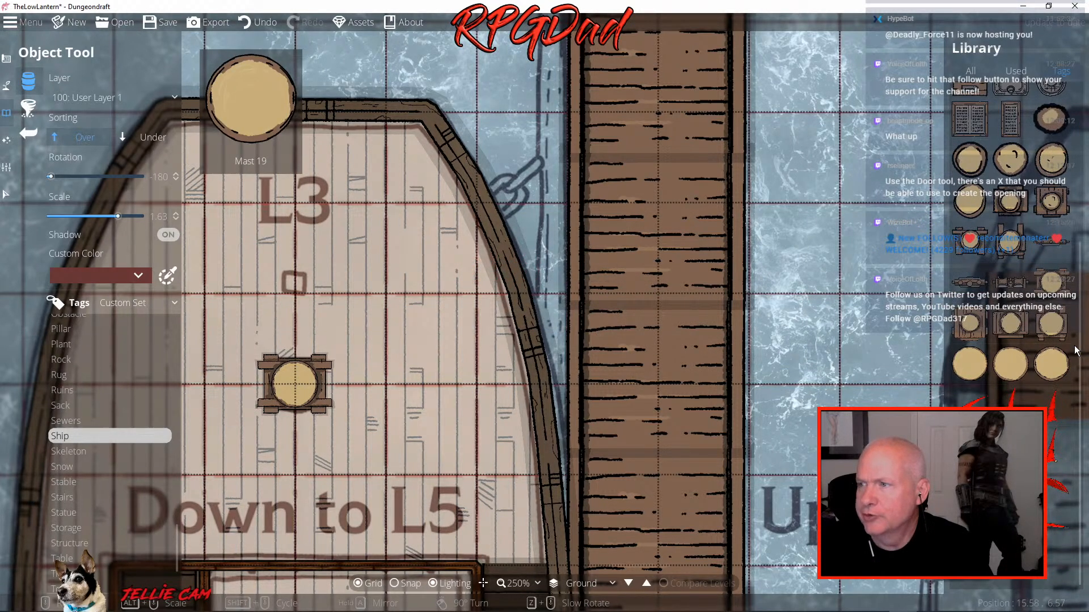
scroll(1075, 350, "up", 5)
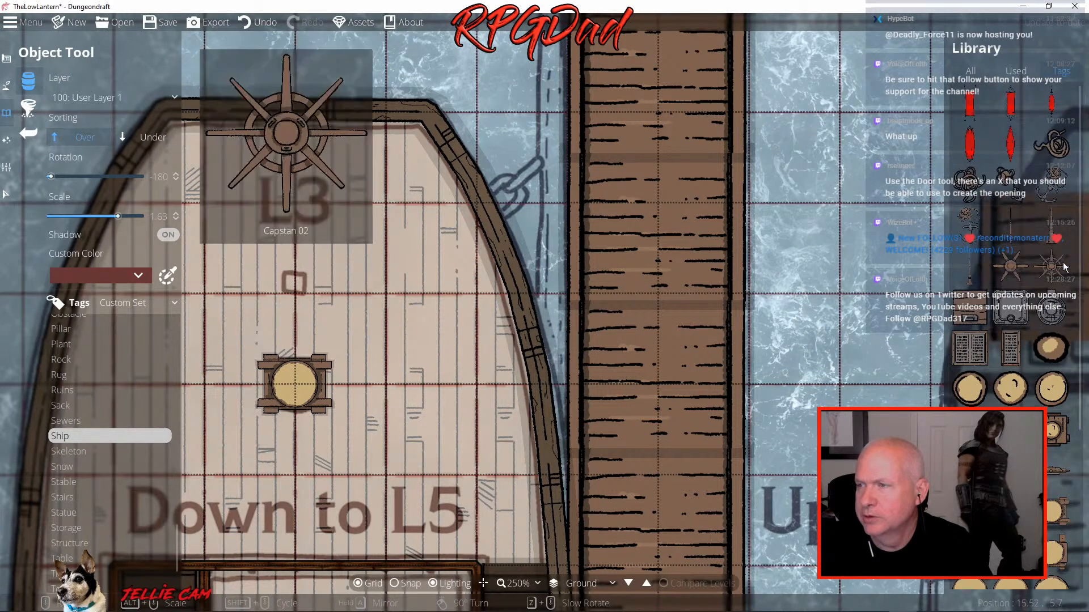
left_click(995, 229)
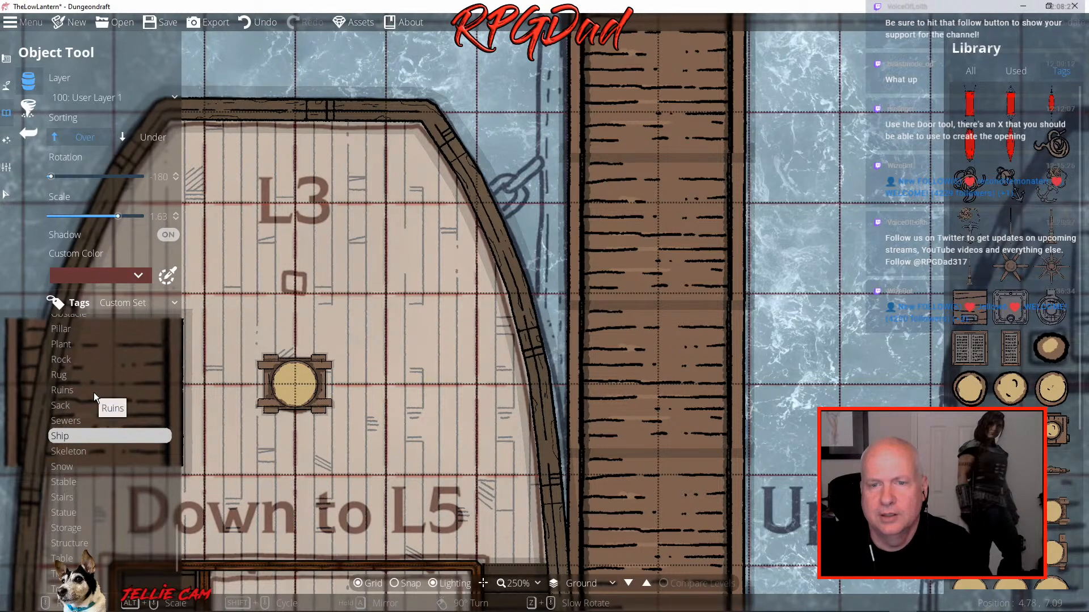
Undo the last two changes to the map
left_click_drag(432, 291, 368, 556)
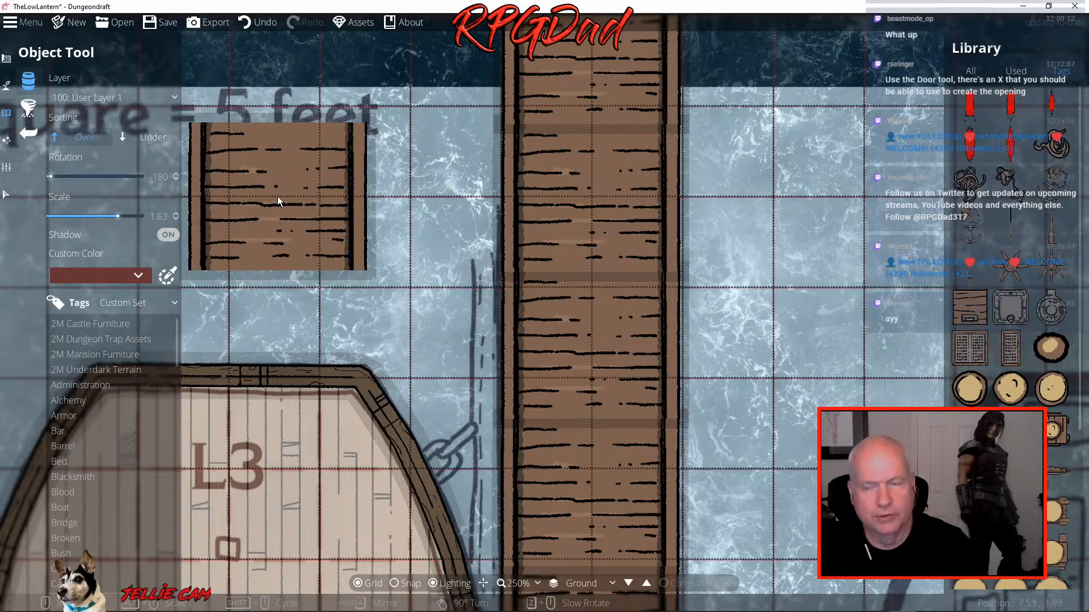
key("ctrl+z")
key("ctrl+z")
Return to the boarding landing area and examine the objects tagged Blacksmith, Boat and Bridge
left_click_drag(422, 309, 462, 76)
left_click_drag(385, 413, 396, 276)
left_click_drag(275, 413, 356, 311)
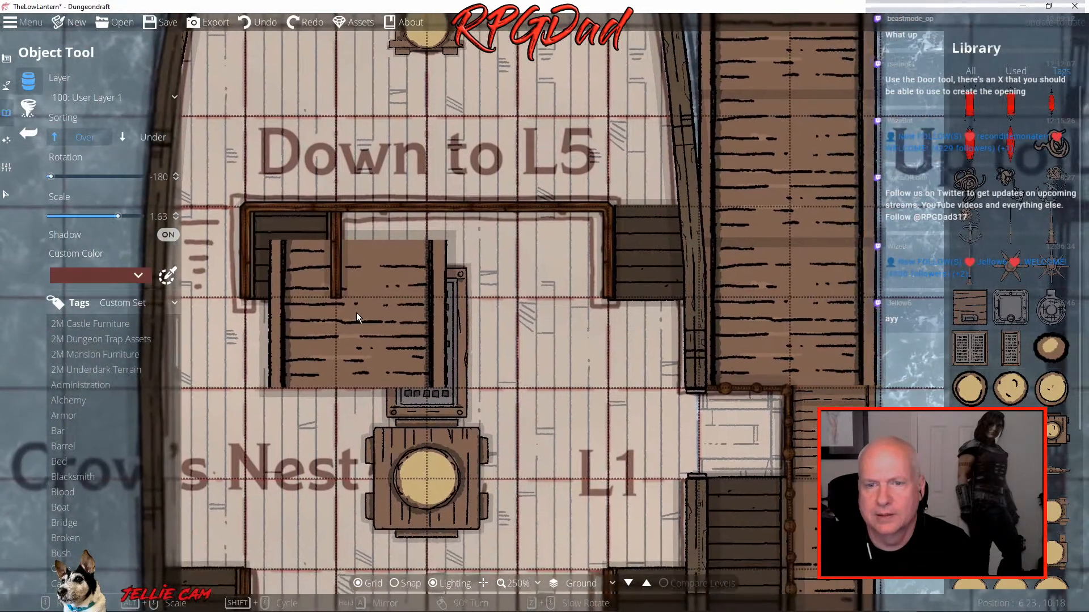
scroll(100, 447, "down", 1)
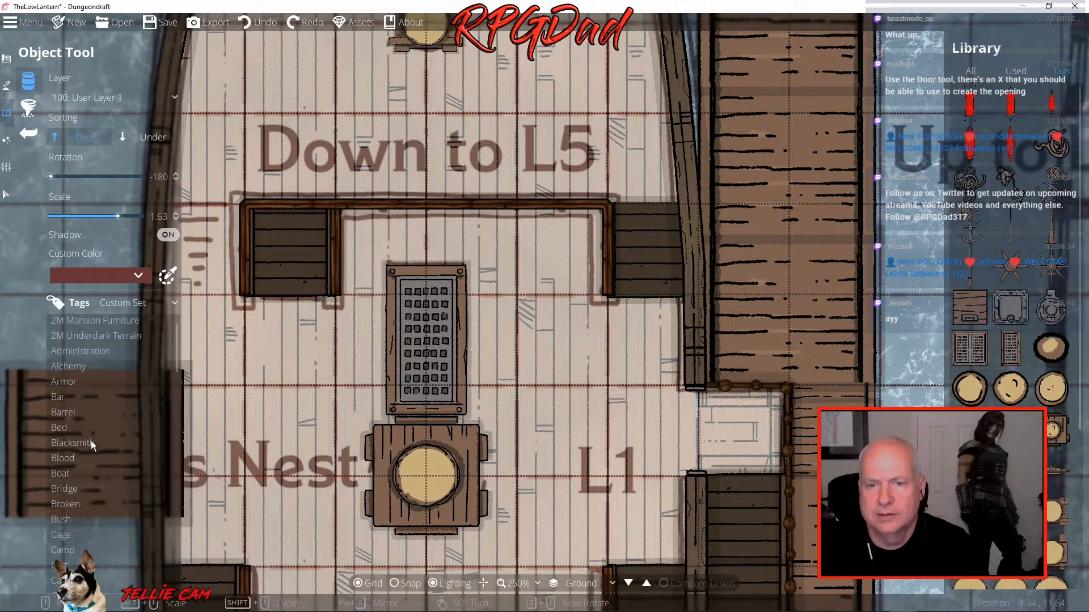
left_click(91, 443)
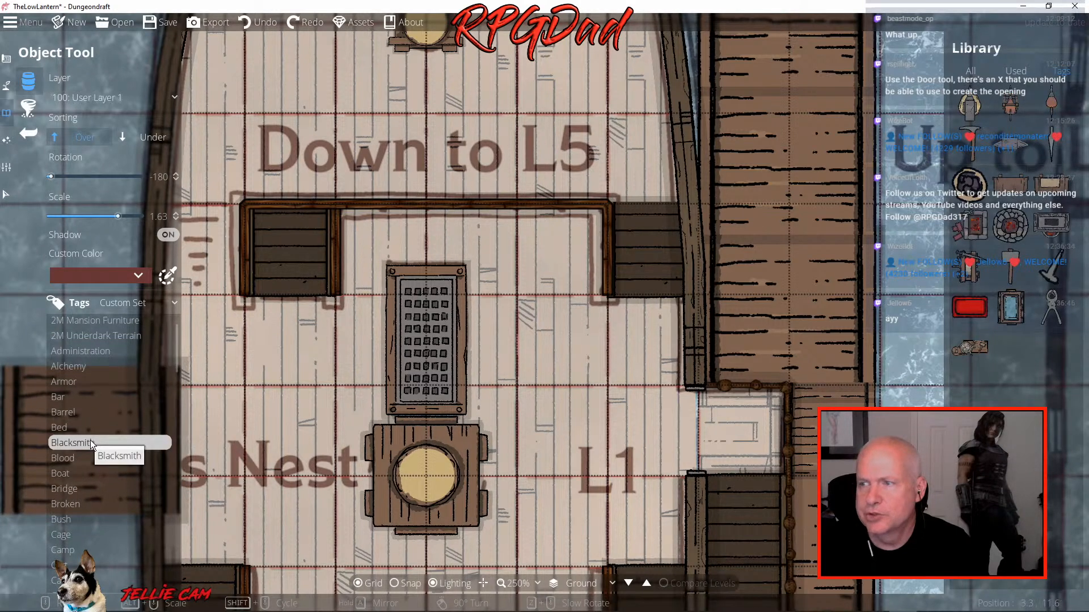
scroll(71, 437, "down", 1)
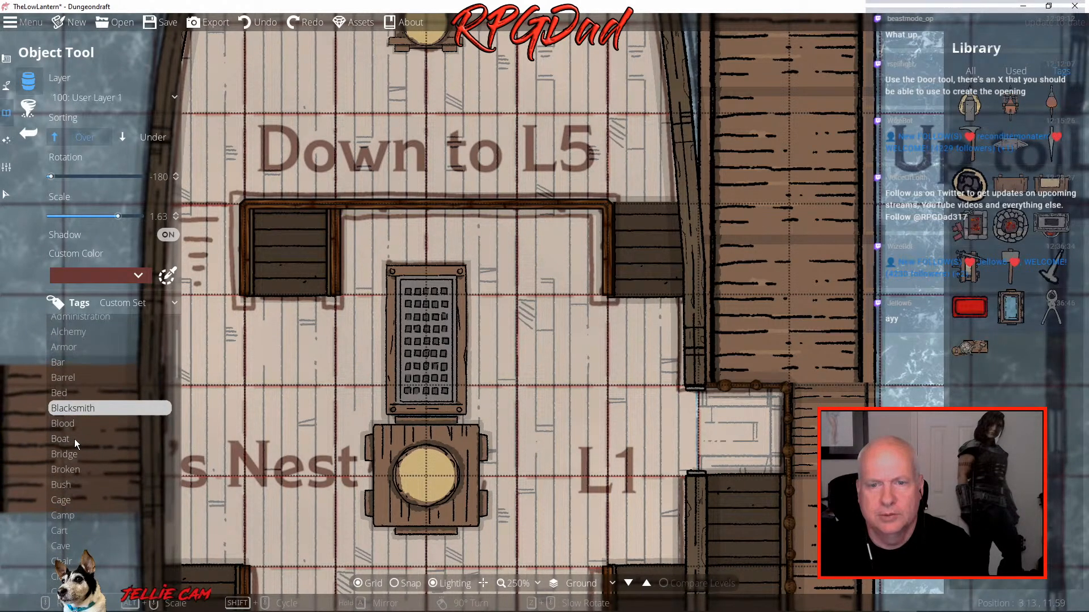
left_click(74, 439)
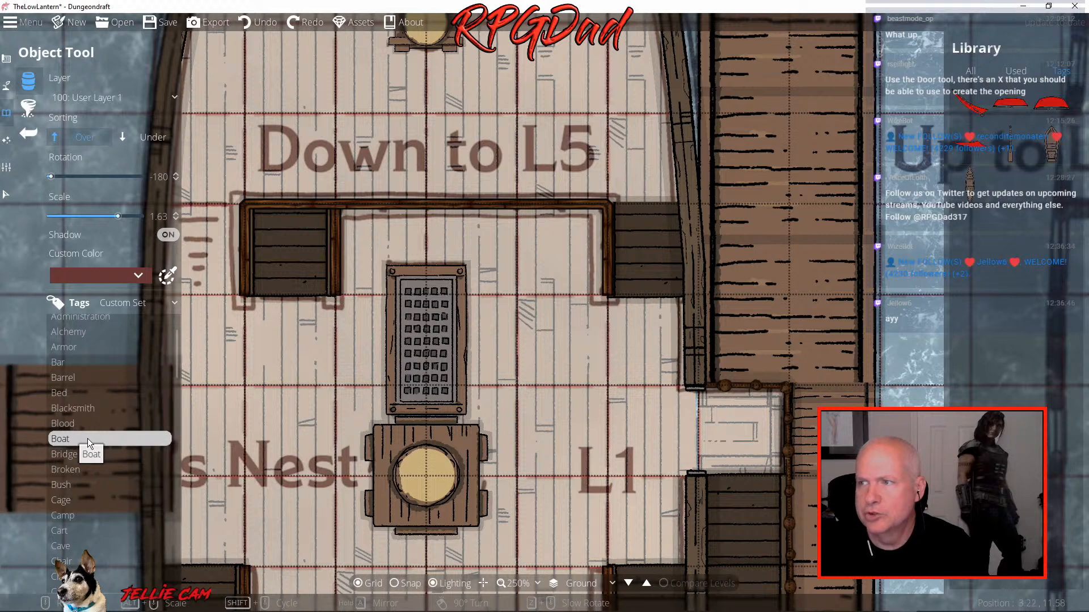
scroll(100, 438, "down", 2)
left_click(80, 386)
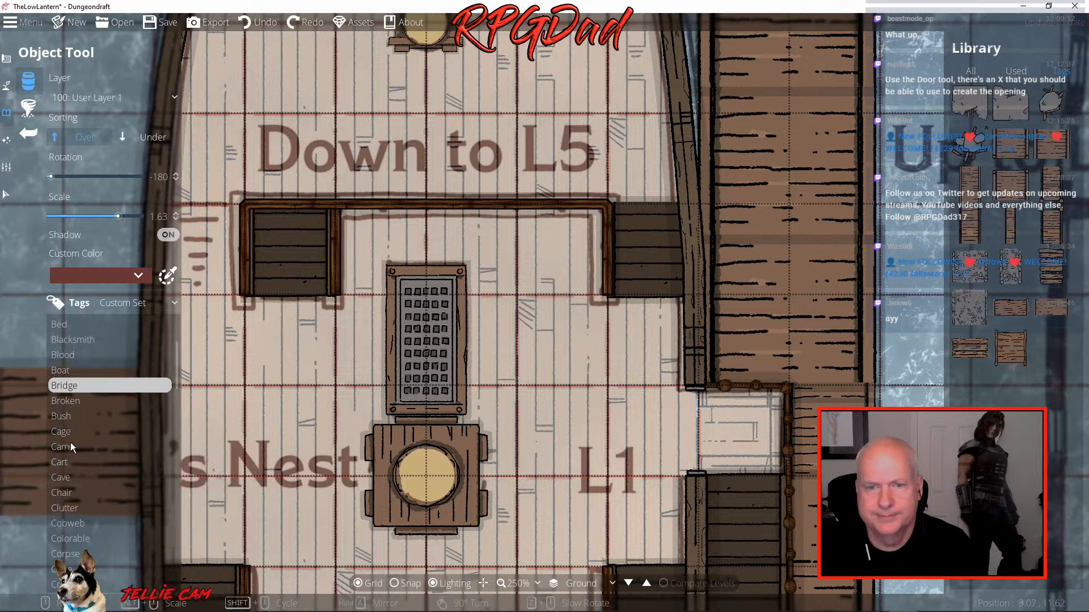
Examine the objects tagged Decor and FA Building Assets Railings for pieces that suit the ship
scroll(98, 449, "down", 4)
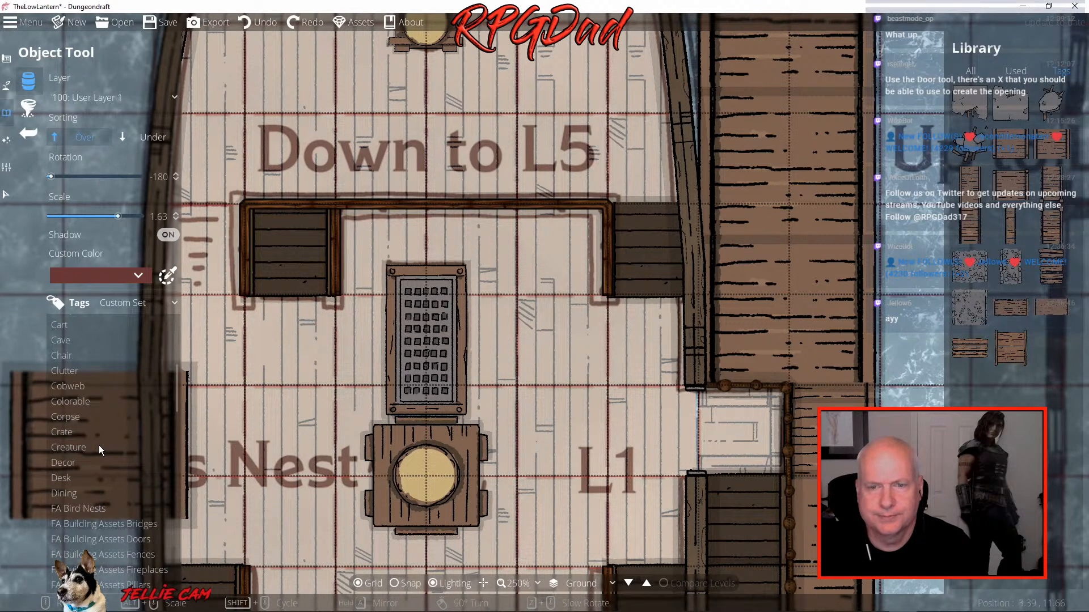
scroll(99, 444, "down", 1)
left_click(69, 430)
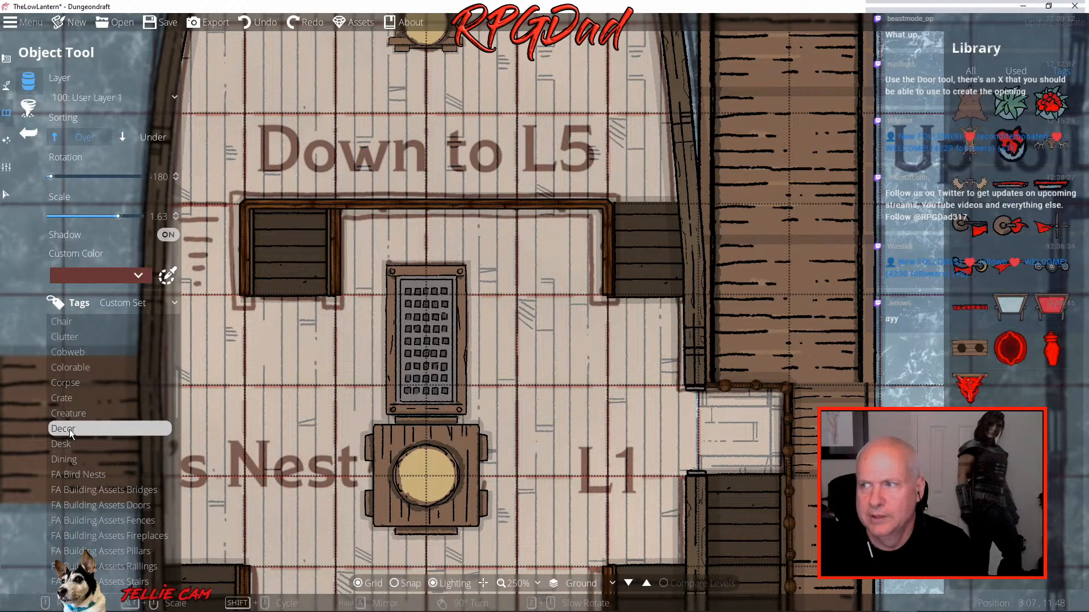
scroll(116, 447, "down", 3)
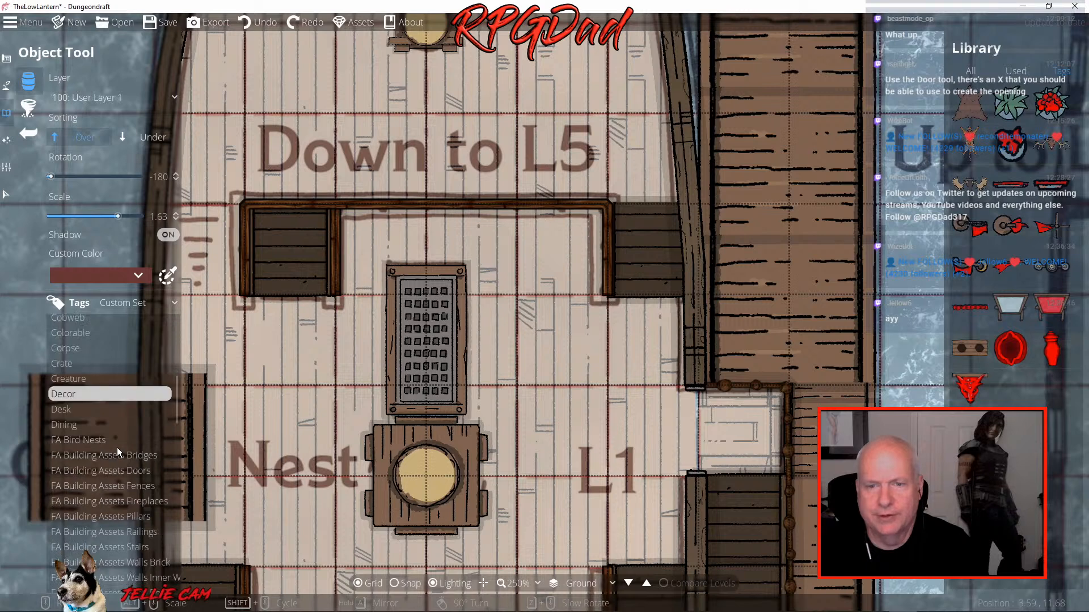
scroll(116, 448, "down", 1)
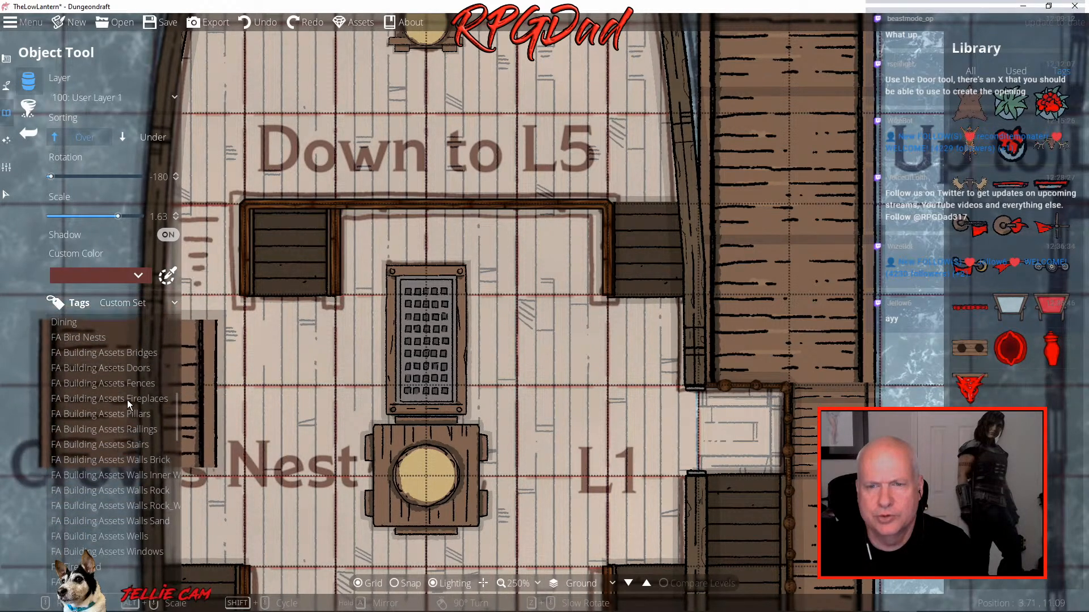
left_click(102, 431)
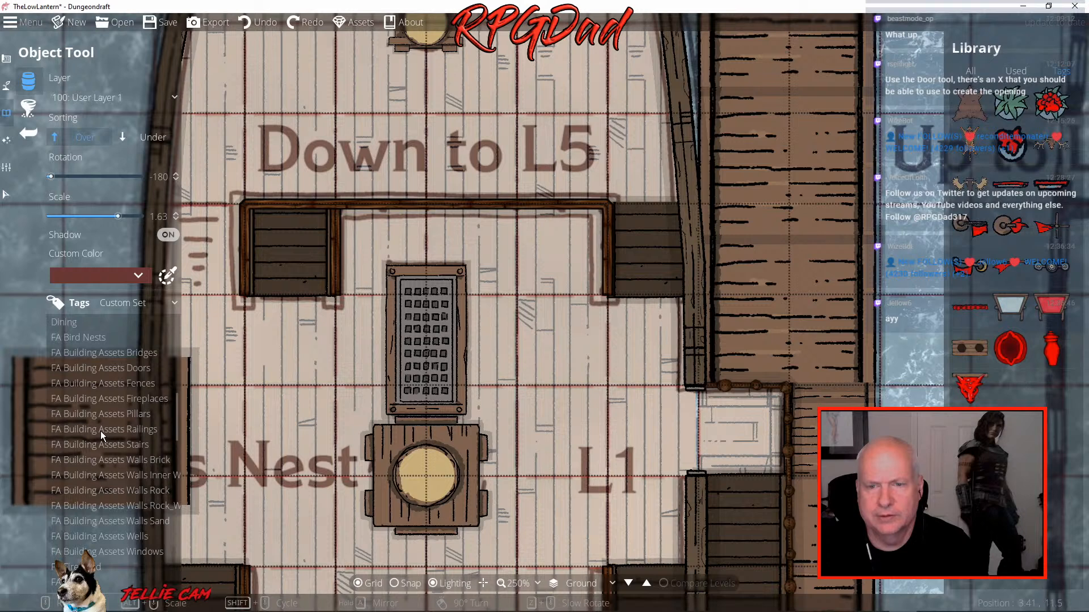
scroll(102, 434, "down", 2)
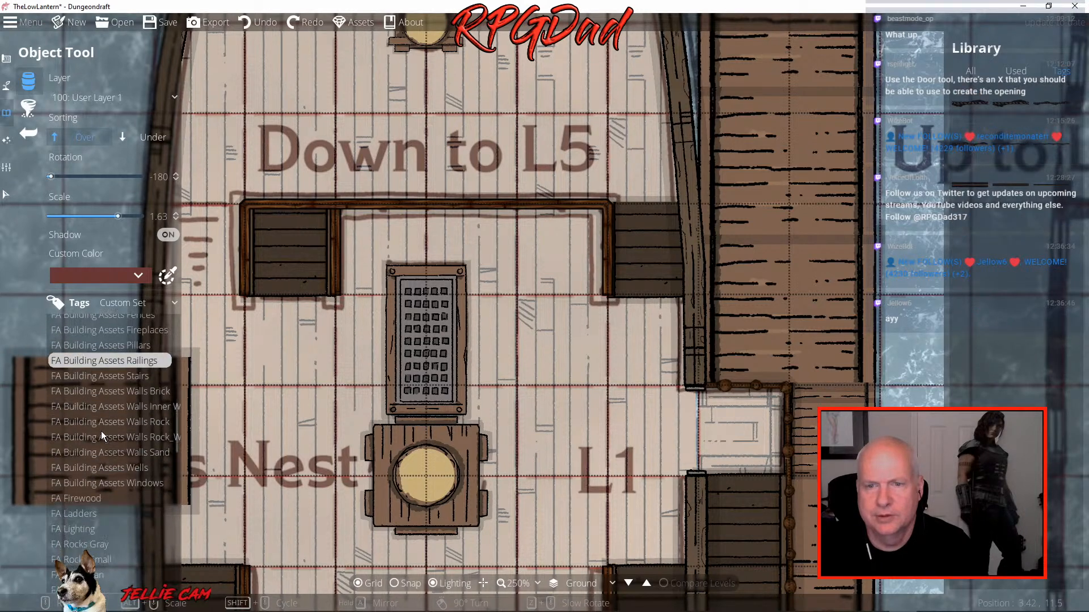
Search the remaining object tags, and examine the objects tagged Water and Ship for usable deck pieces
scroll(101, 431, "down", 3)
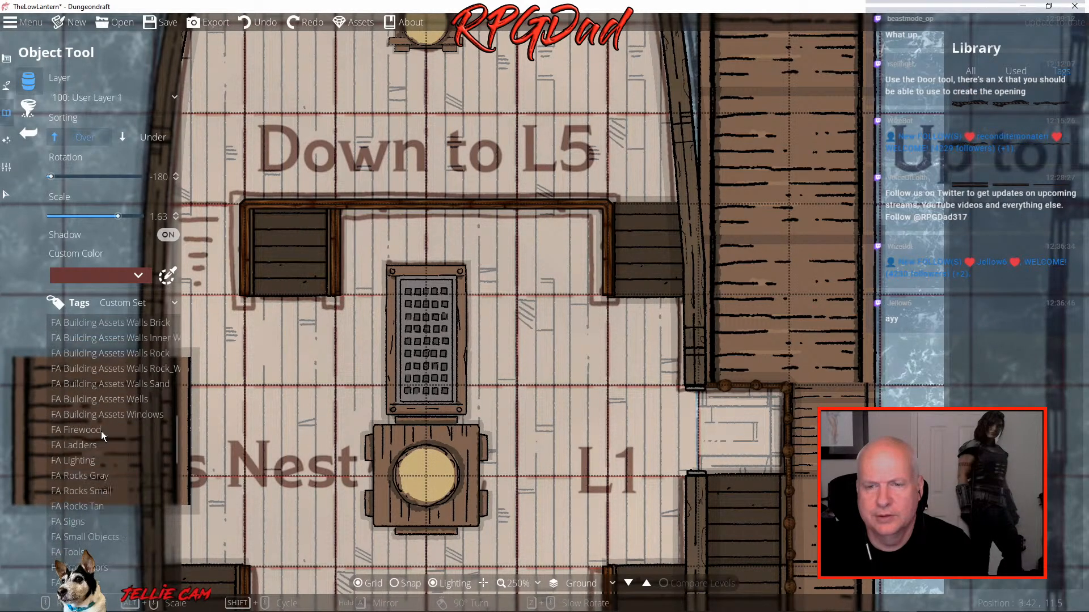
scroll(101, 431, "down", 2)
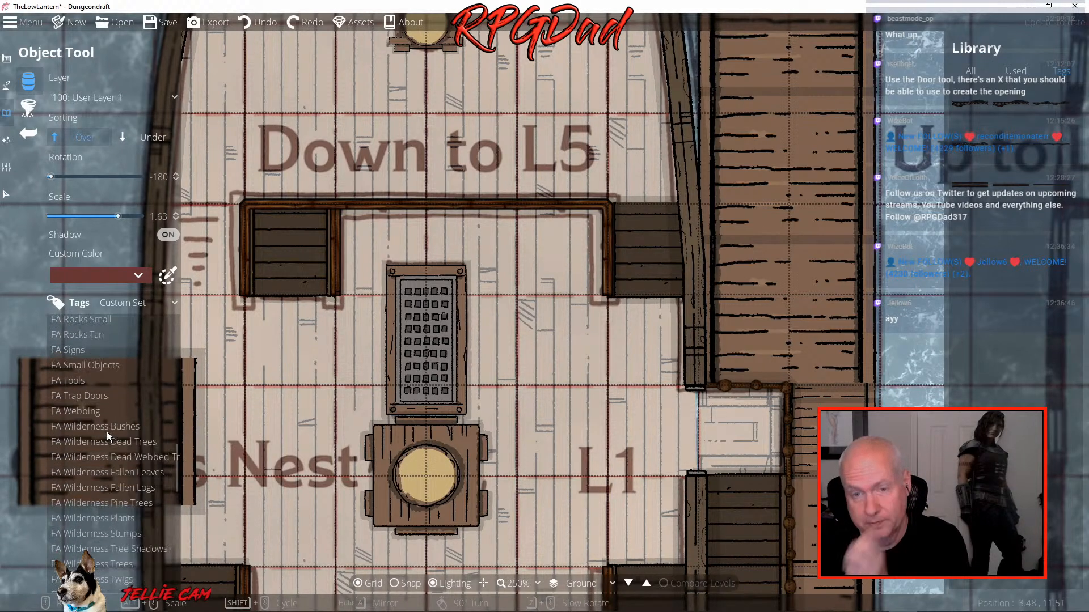
scroll(114, 436, "down", 2)
scroll(124, 461, "down", 3)
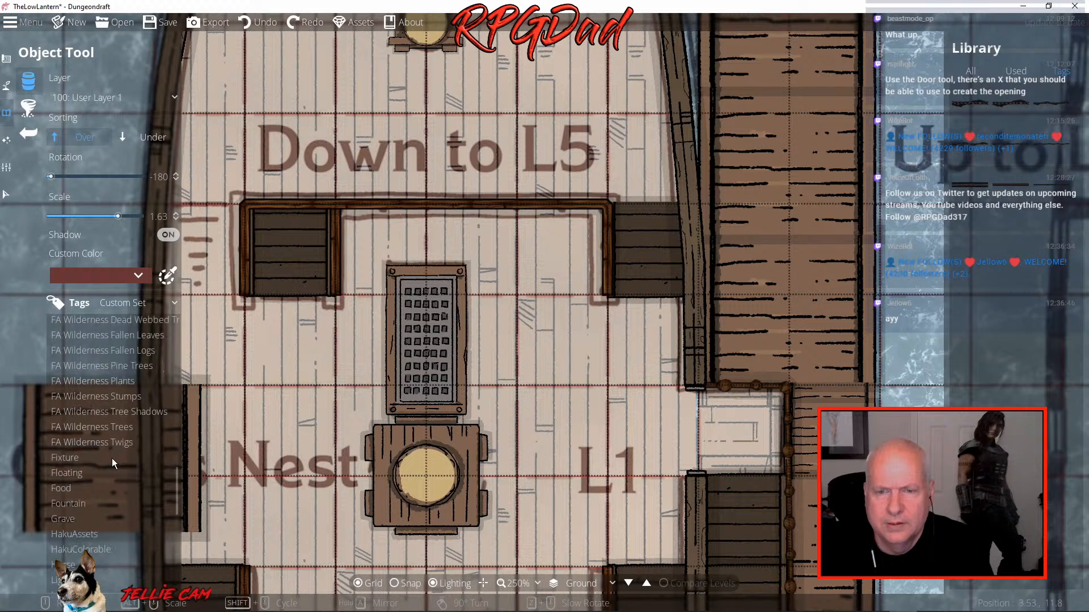
scroll(113, 463, "down", 2)
scroll(112, 458, "down", 2)
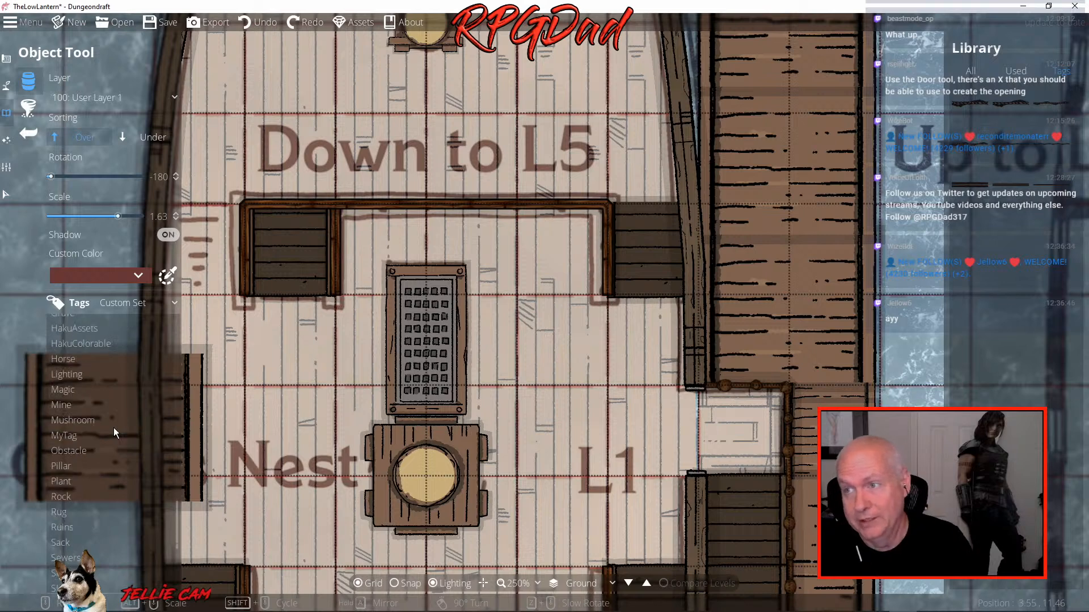
scroll(114, 434, "down", 3)
scroll(88, 454, "down", 6)
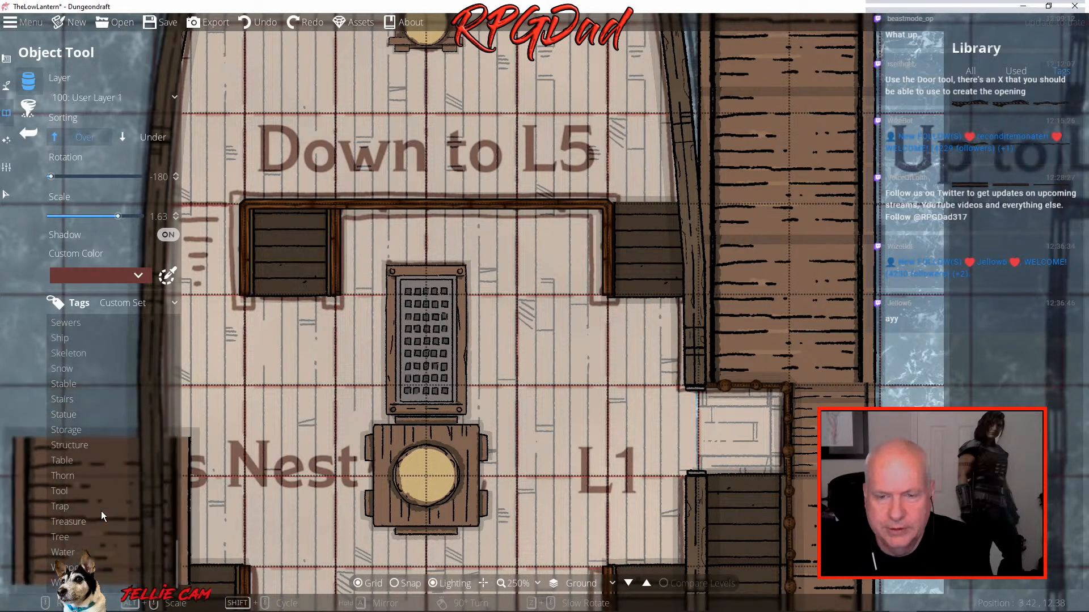
left_click(68, 555)
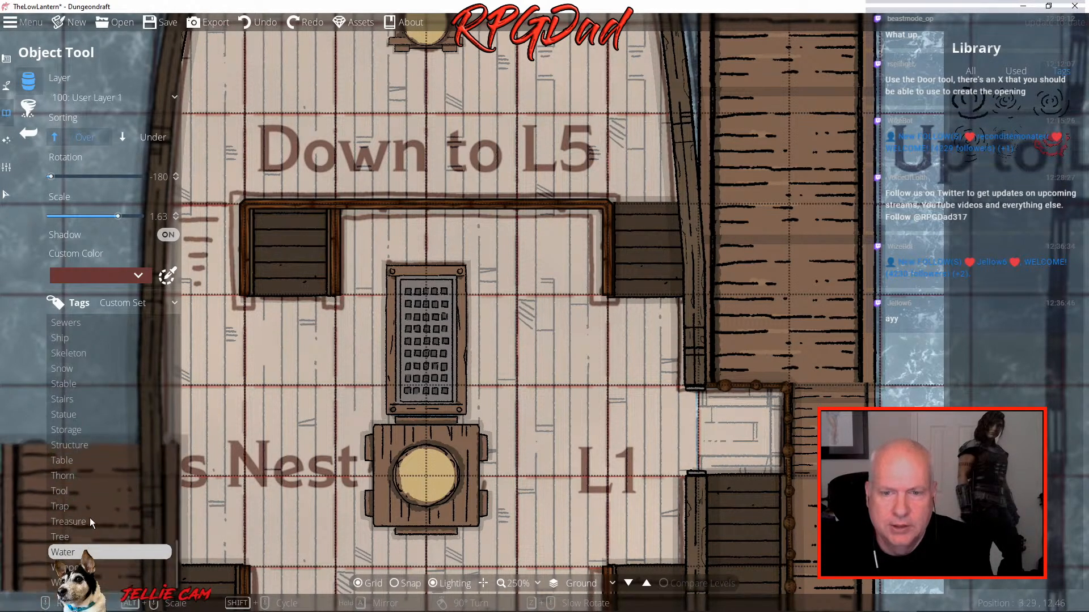
scroll(75, 397, "up", 2)
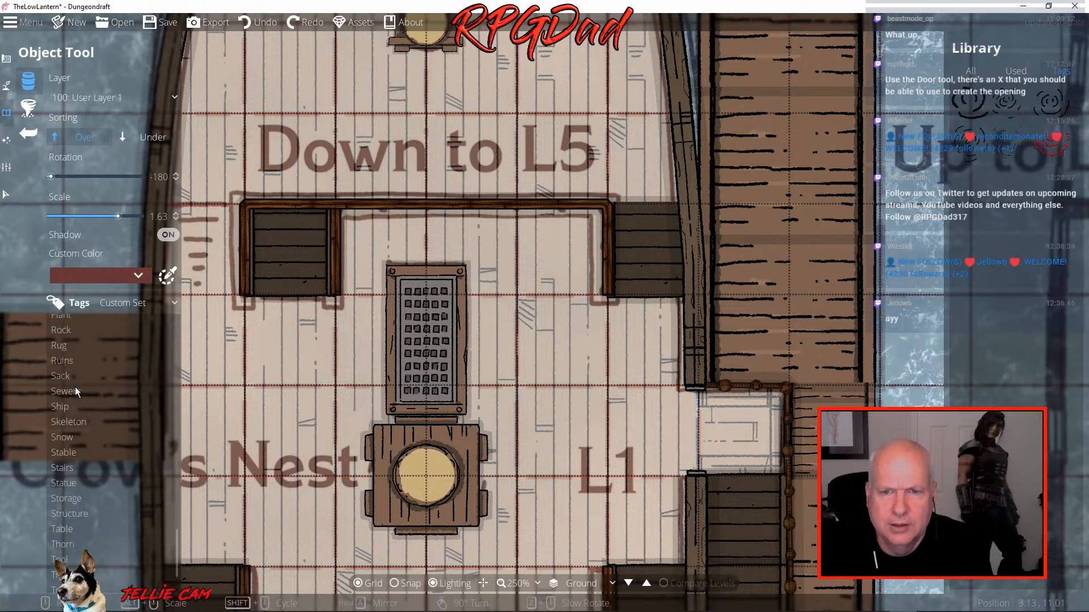
scroll(75, 387, "up", 2)
left_click(70, 408)
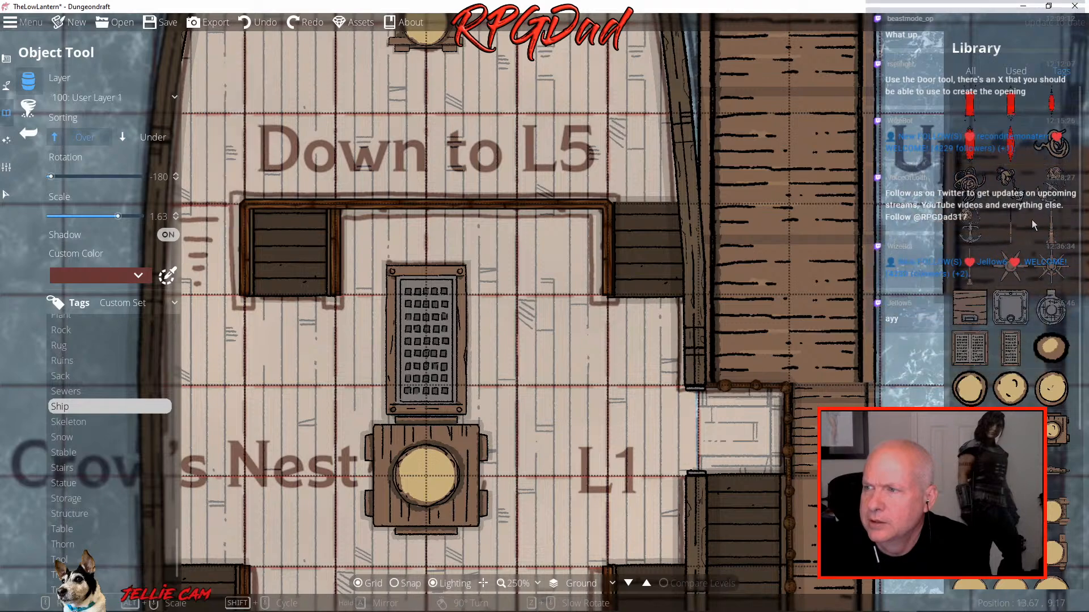
scroll(1046, 412, "down", 2)
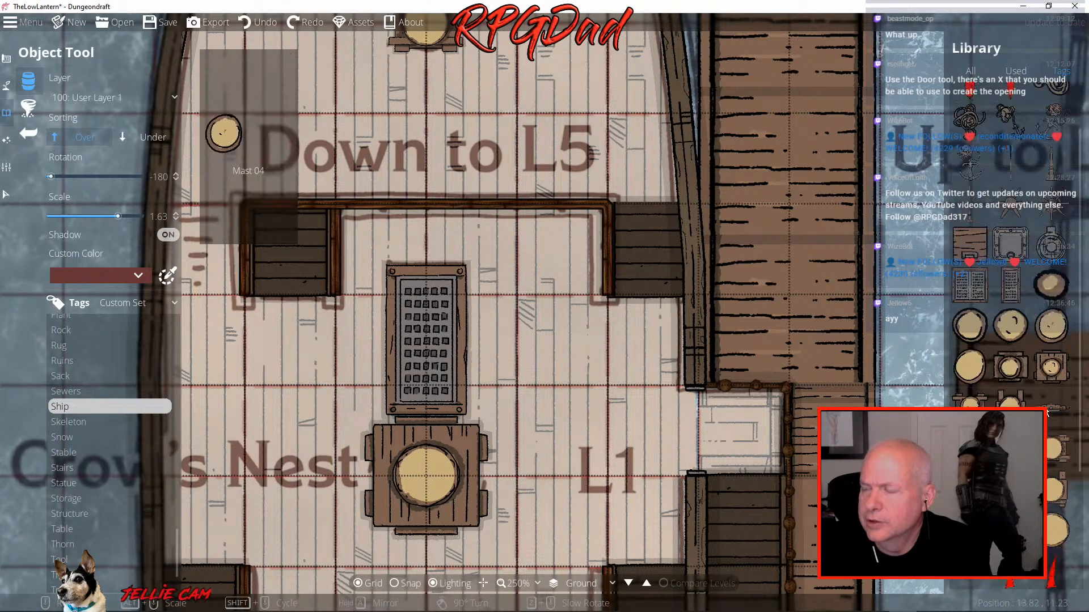
scroll(1047, 412, "down", 3)
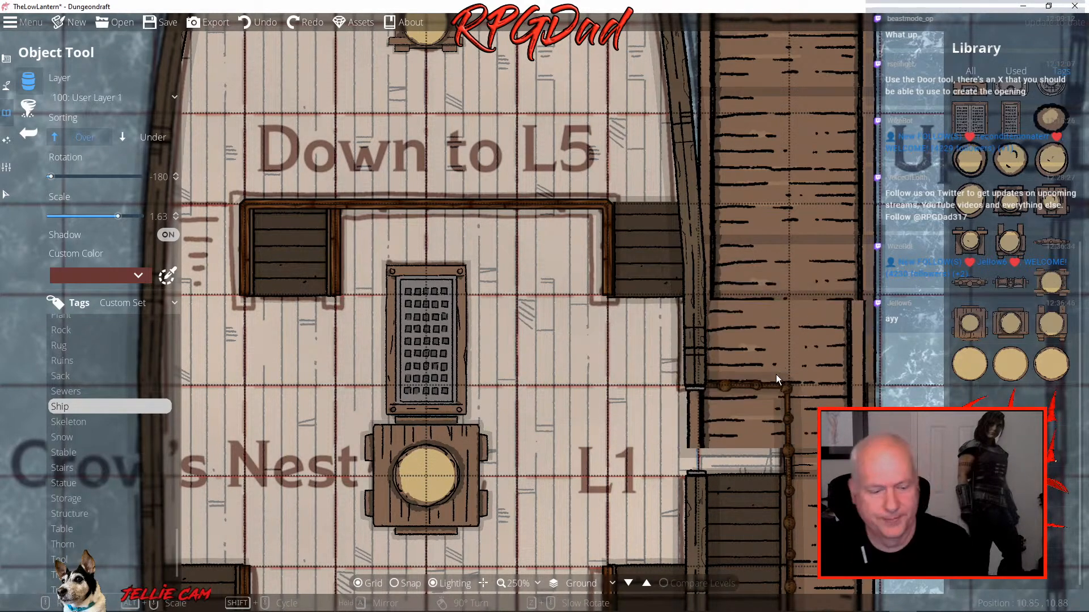
Pick the Stairs End 03 object from the assets tagged Stairs
scroll(762, 358, "down", 1)
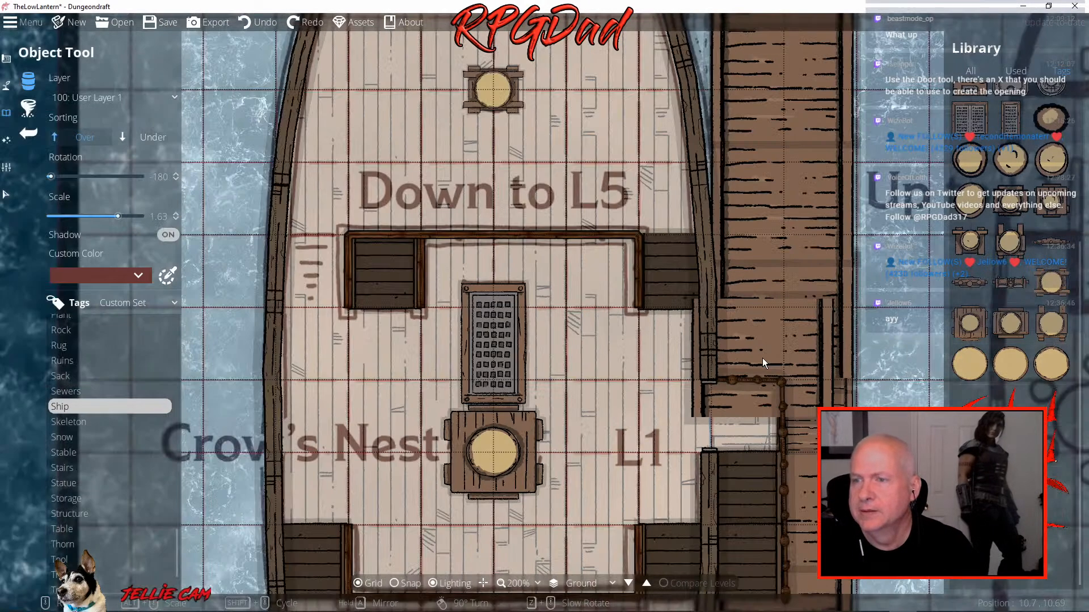
scroll(762, 358, "down", 1)
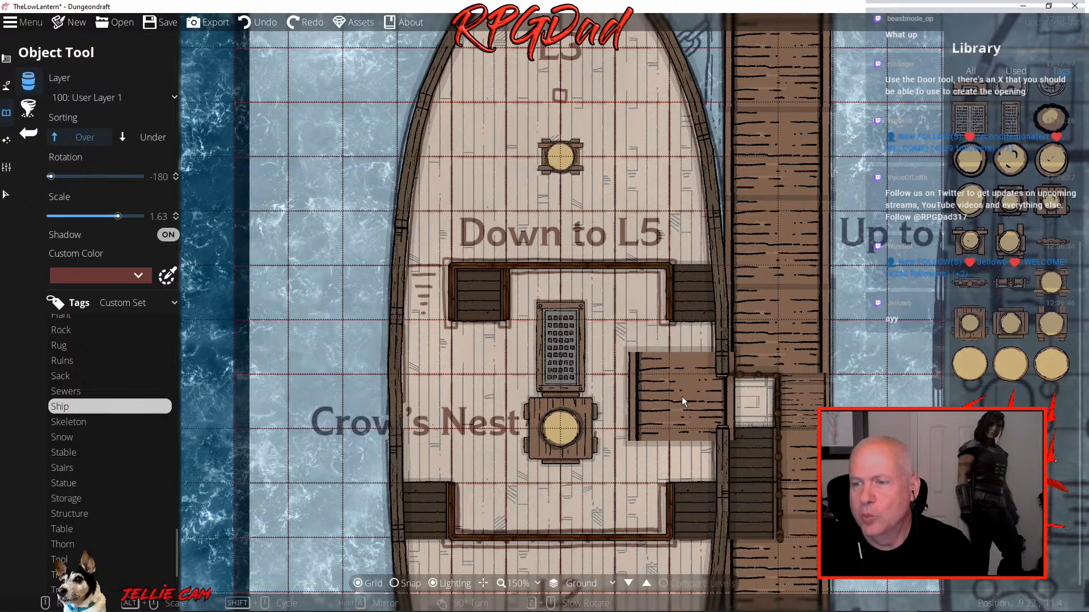
left_click_drag(681, 397, 672, 336)
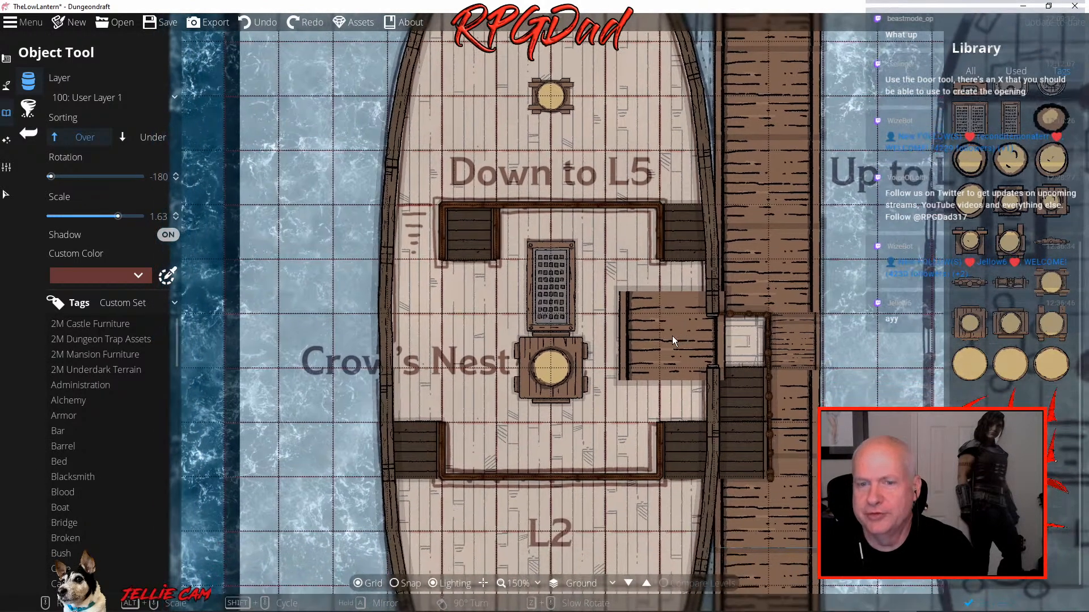
scroll(93, 488, "down", 10)
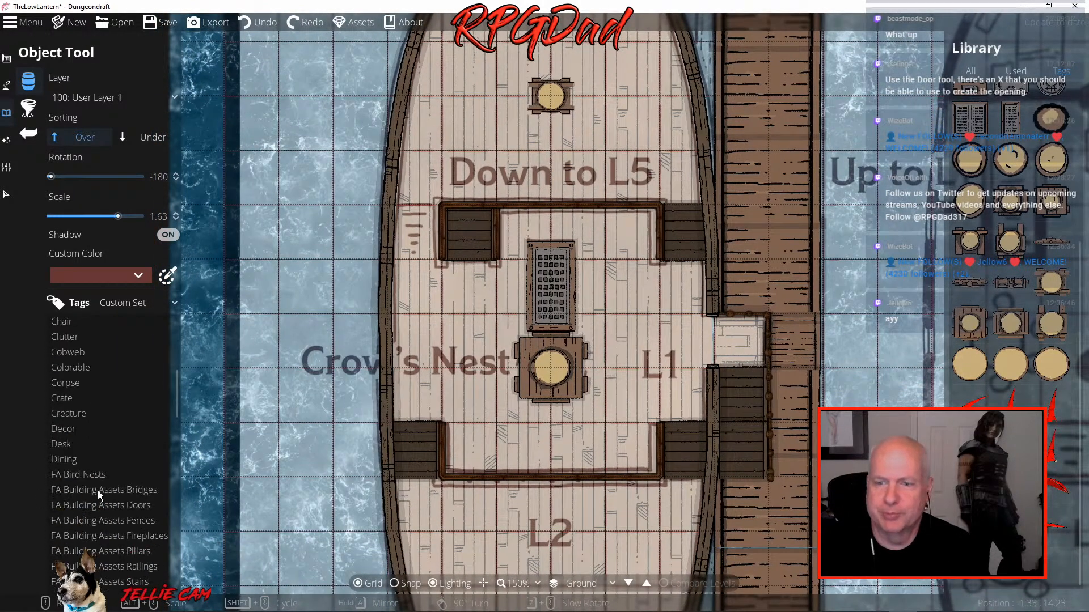
scroll(102, 490, "down", 10)
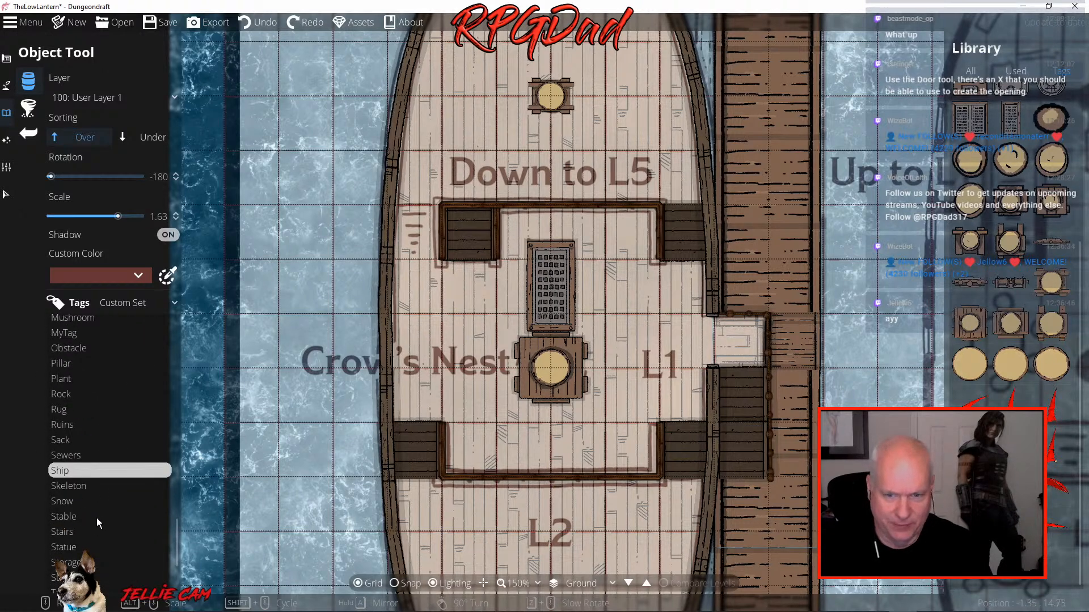
left_click(62, 532)
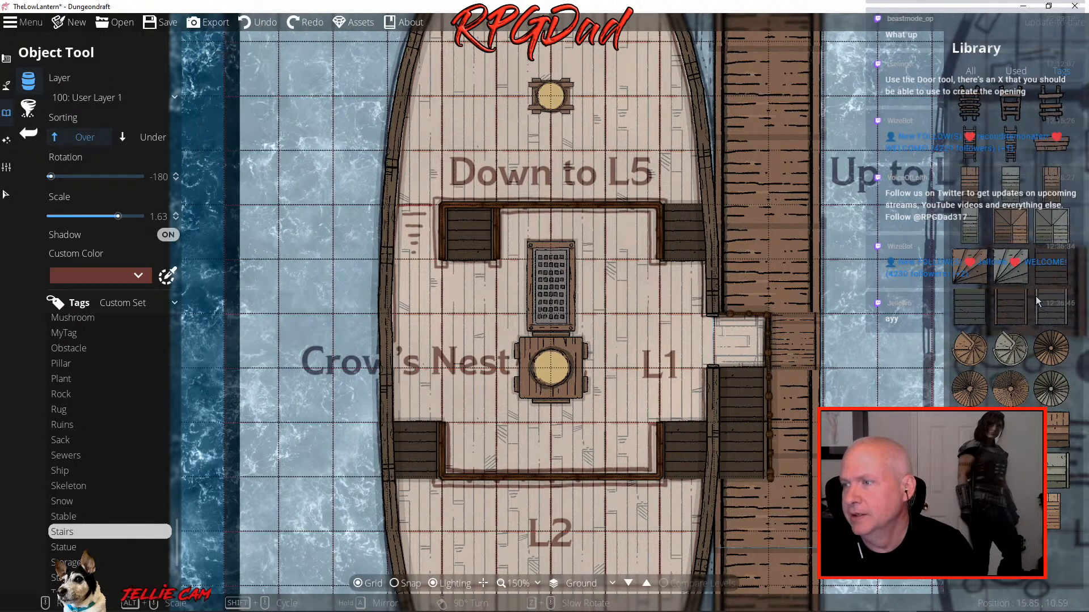
left_click(1012, 315)
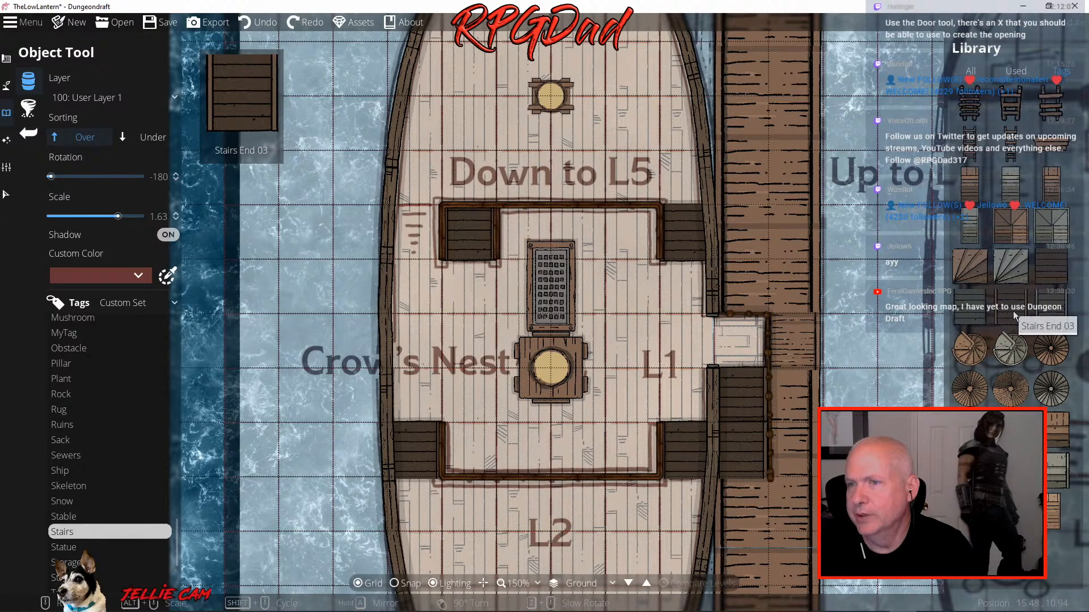
left_click(1012, 311)
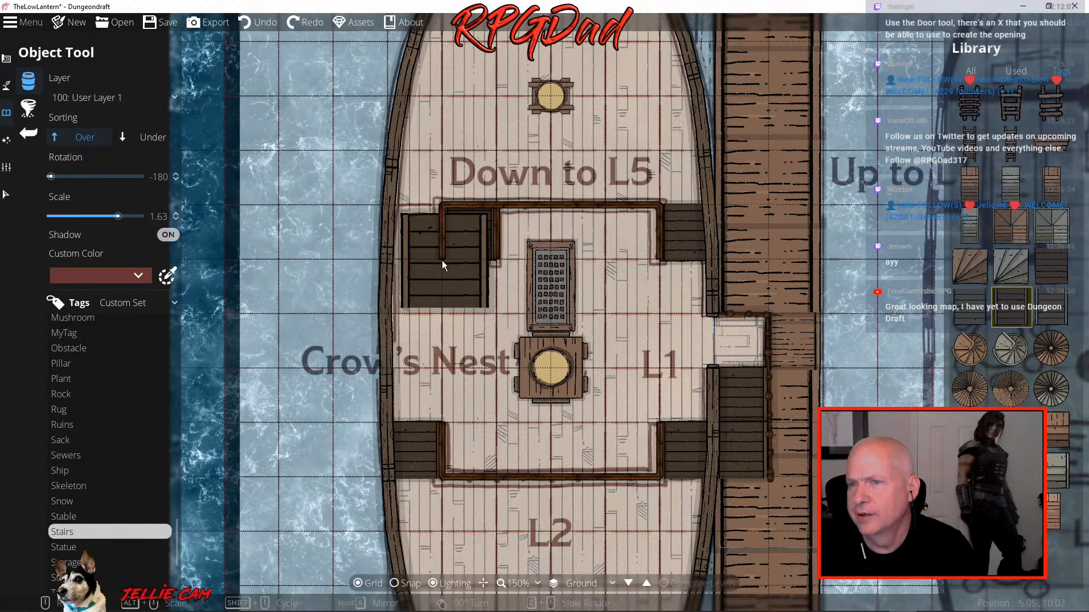
Set the stairs' scale to 1, enable snapping, and place them between the hull and the railed stairwell below the Down to L5 label
left_click_drag(119, 217, 107, 220)
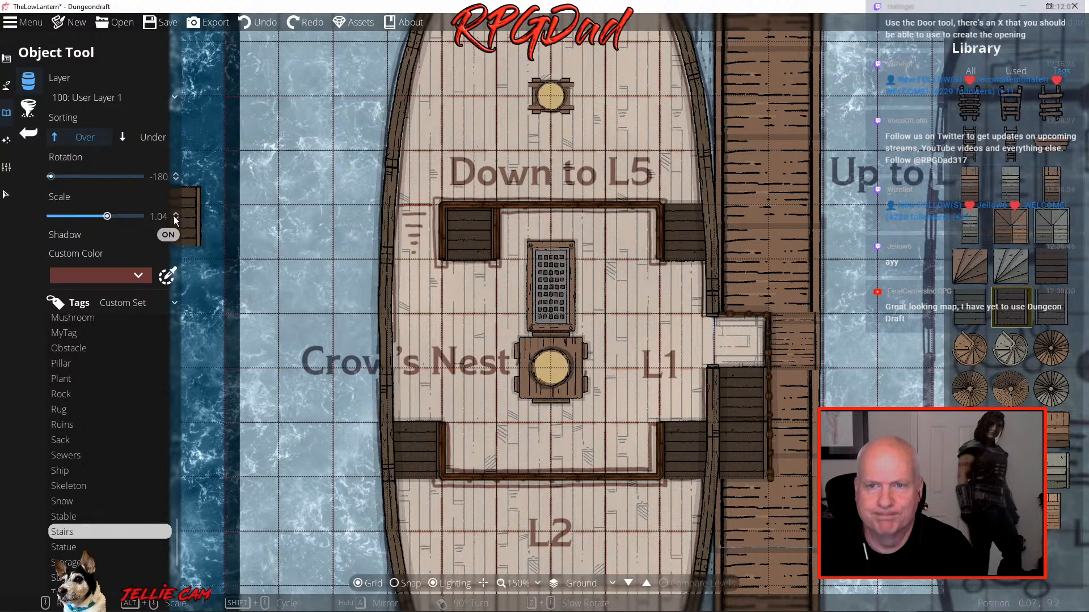
left_click(175, 219)
left_click(176, 219)
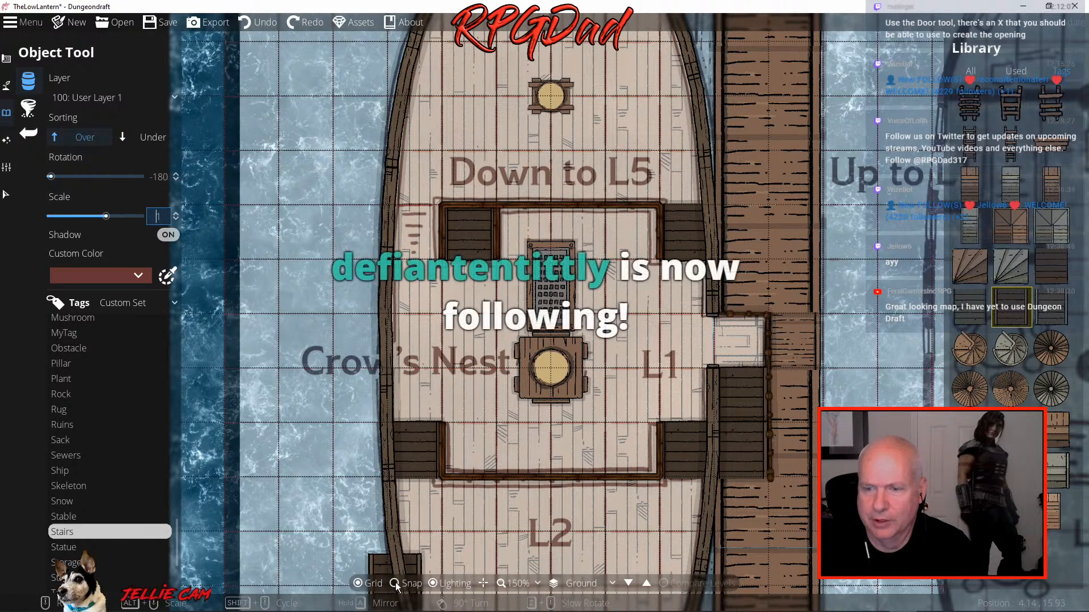
left_click(413, 585)
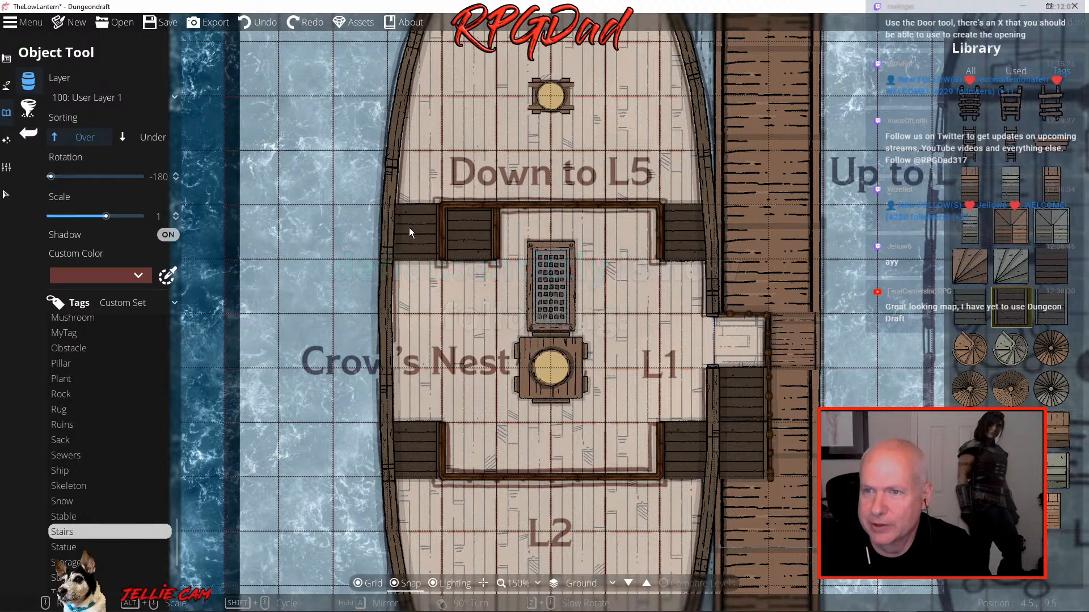
left_click(409, 227)
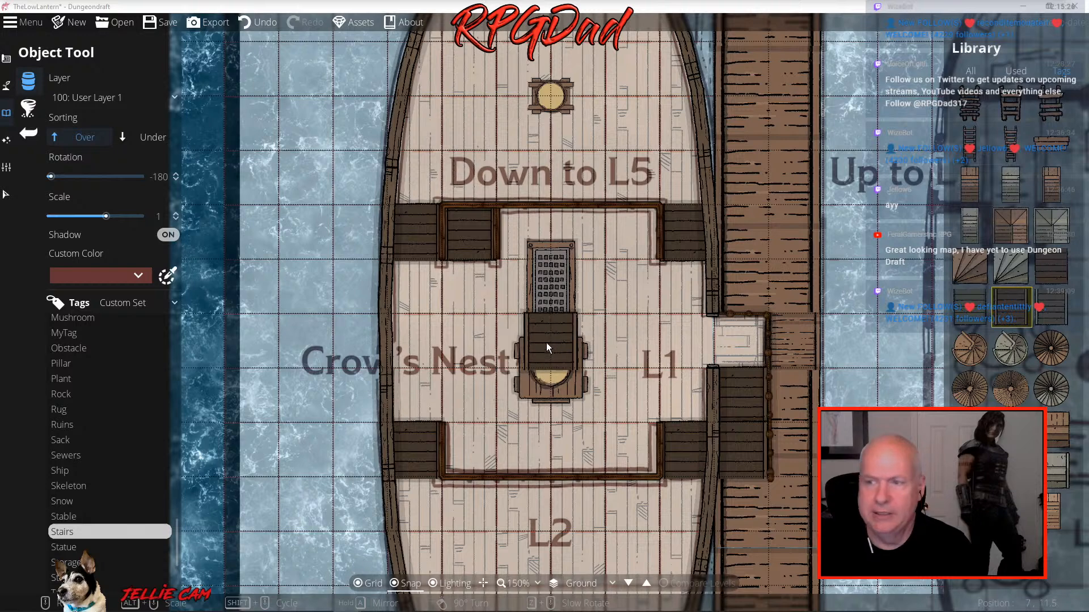
Review the ship and wharf as a whole, open the building and wall tools, and inspect the Tavern Deck plan beside them
scroll(566, 339, "down", 2)
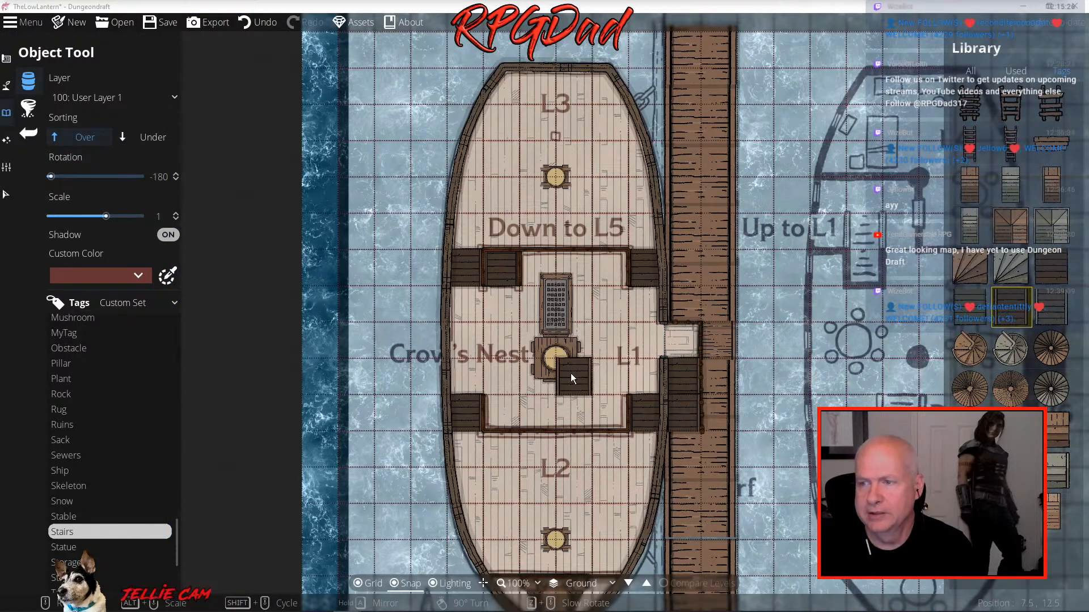
scroll(571, 378, "down", 1)
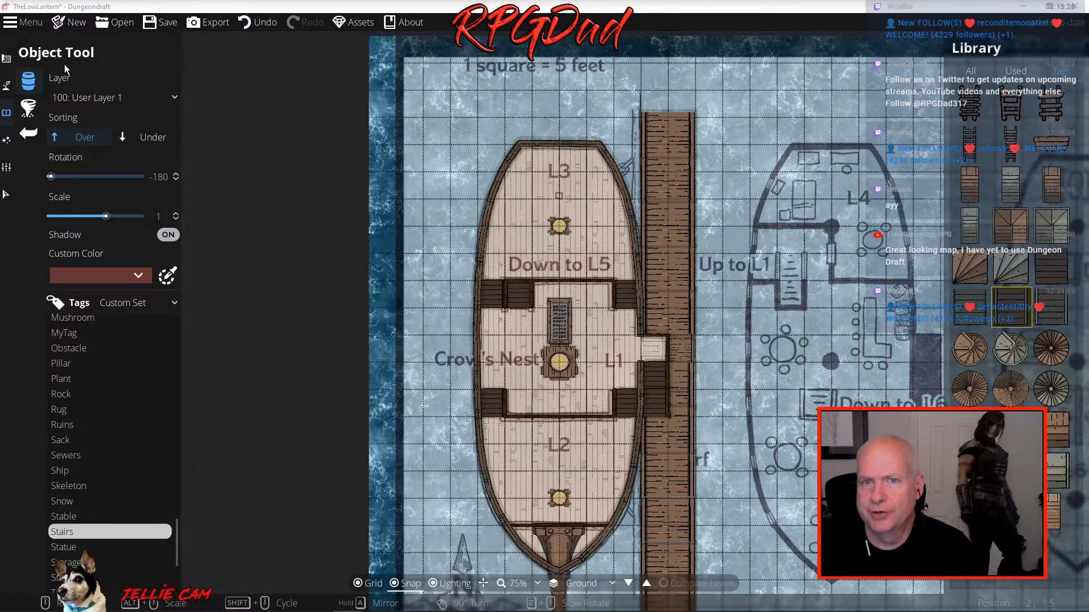
left_click(6, 59)
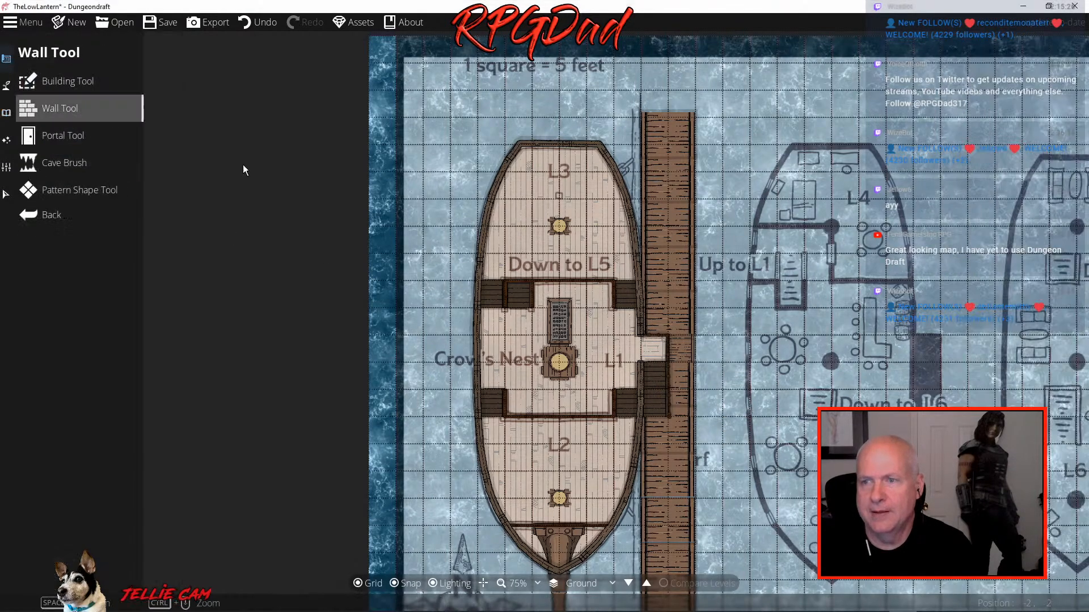
left_click_drag(756, 416, 559, 308)
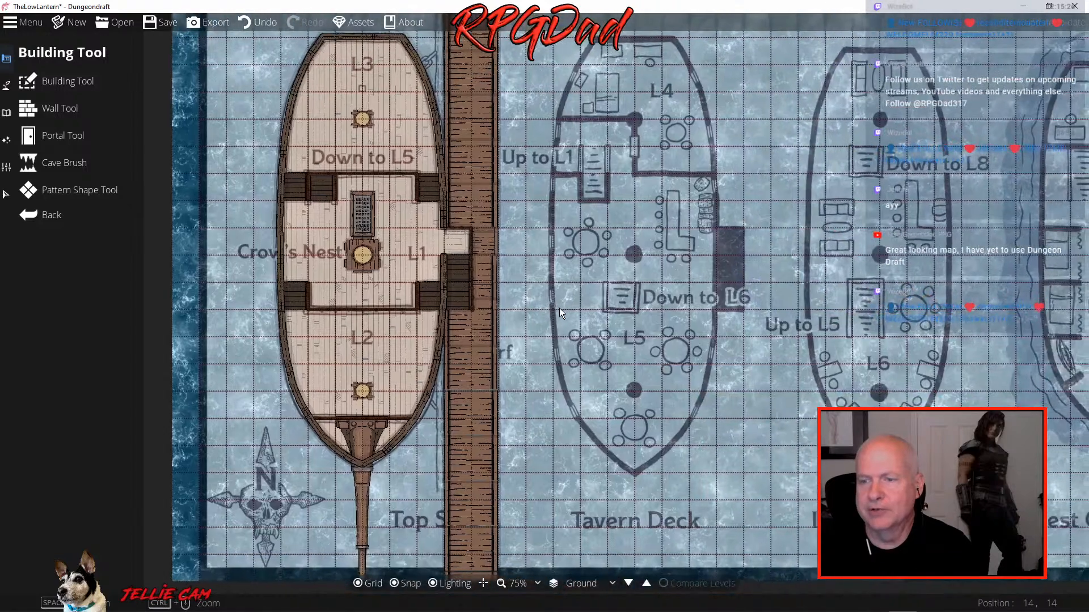
scroll(564, 309, "down", 1)
scroll(564, 308, "up", 1)
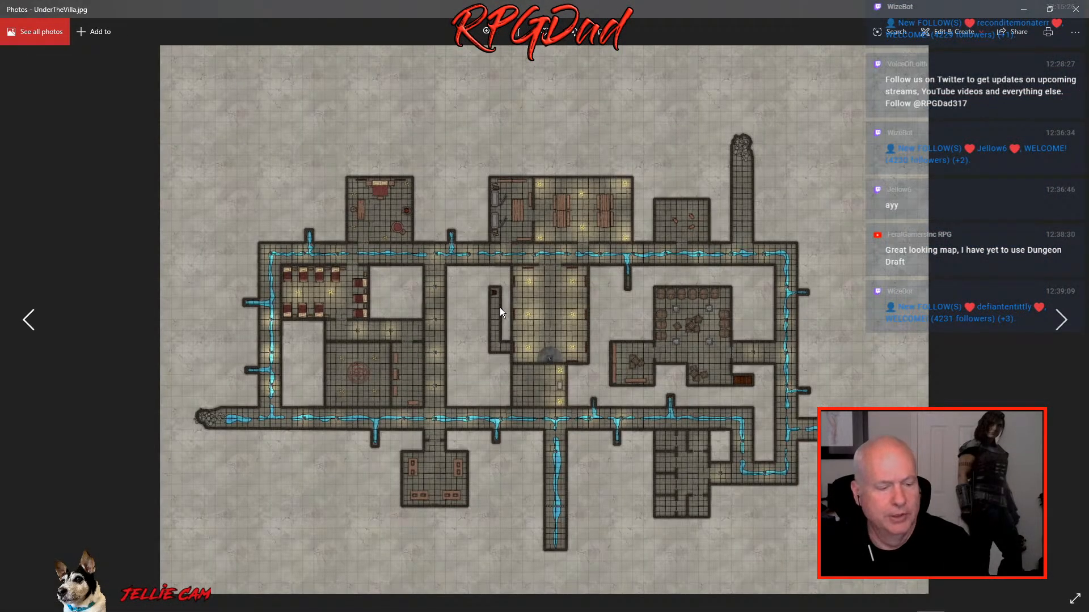
Switch to Photos and examine the central statue hall and adjoining rooms in UnderTheVilla.jpg up close
scroll(528, 342, "up", 5)
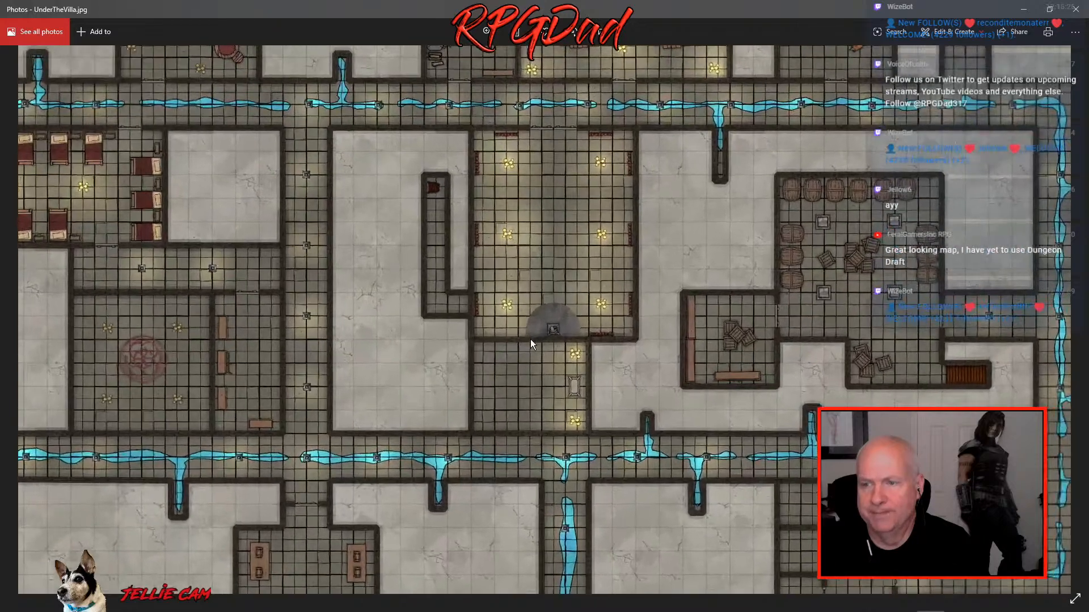
scroll(531, 344, "up", 2)
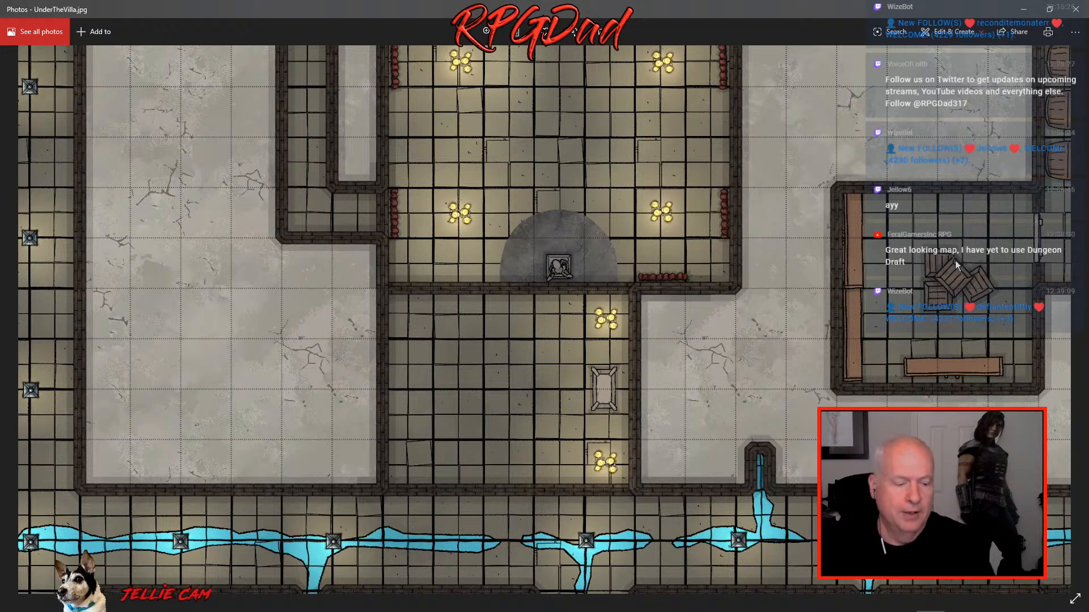
Examine the wider layout of the UnderTheVilla.jpg map, close it and return to the Low Lantern map in Dungeondraft
scroll(760, 283, "down", 3)
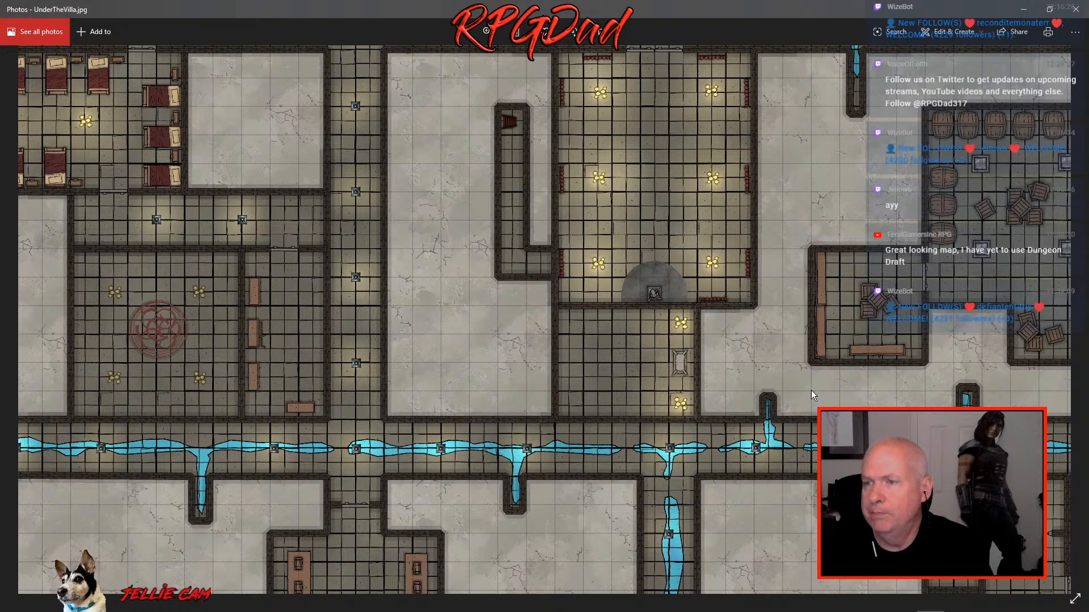
scroll(495, 338, "down", 5)
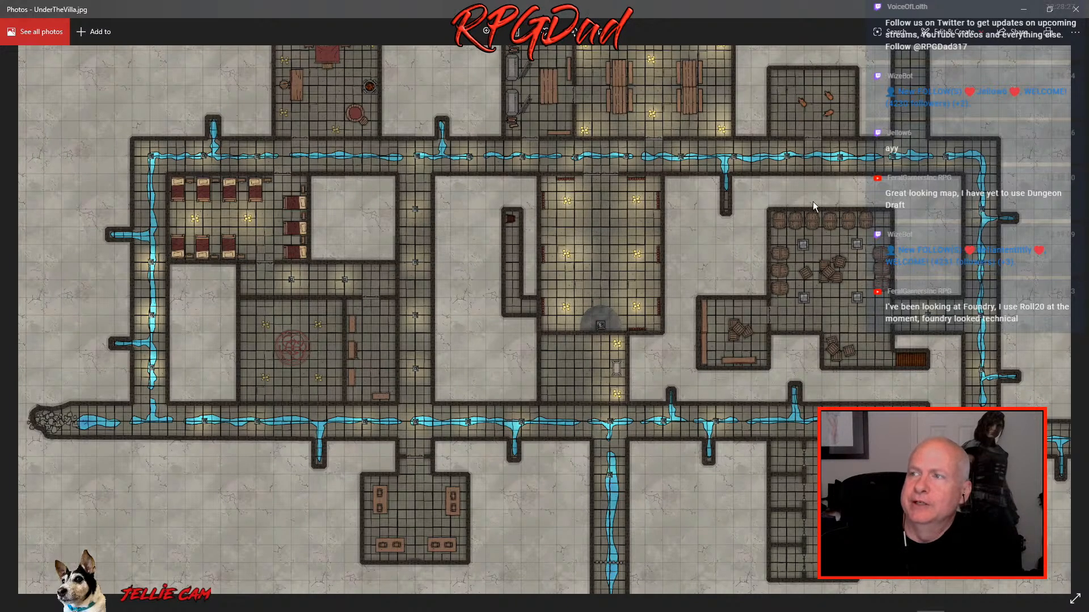
left_click(1072, 15)
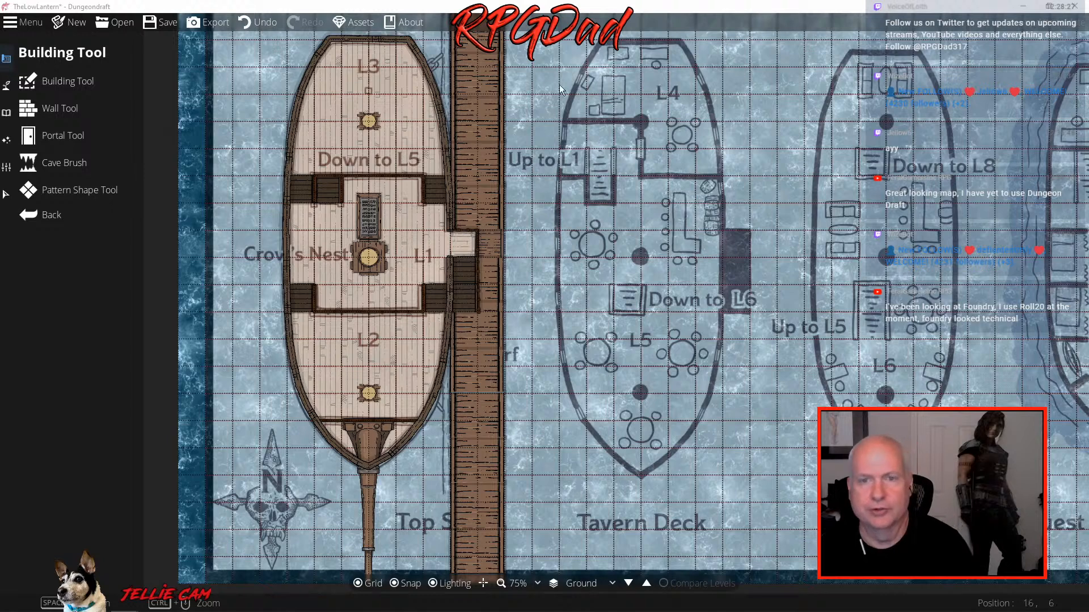
Draw a wooden hull-style wall along the wharf's full east edge with snapping turned off
left_click(49, 110)
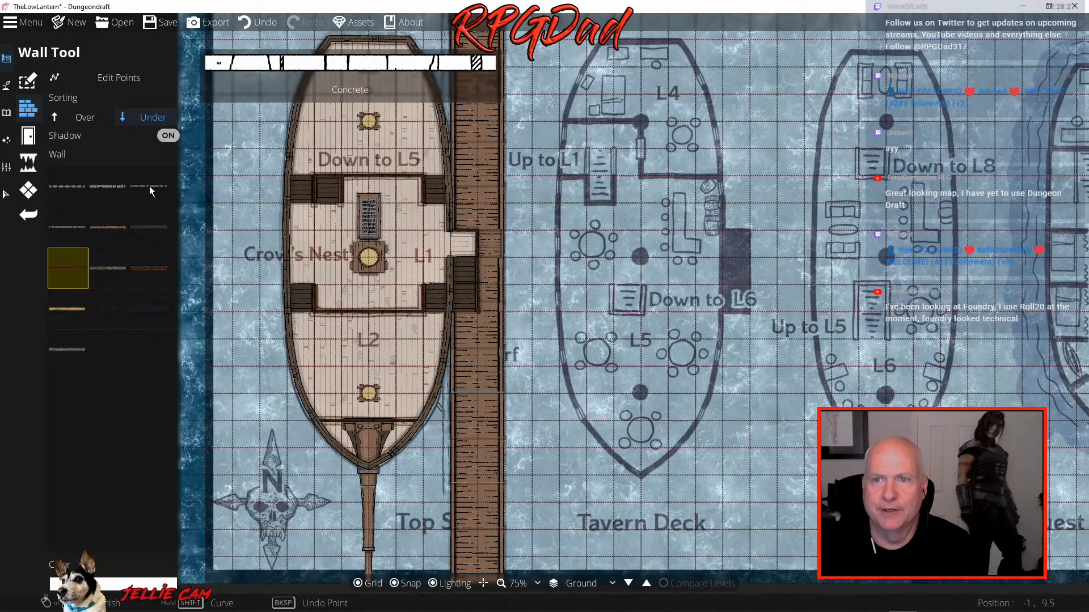
left_click(111, 228)
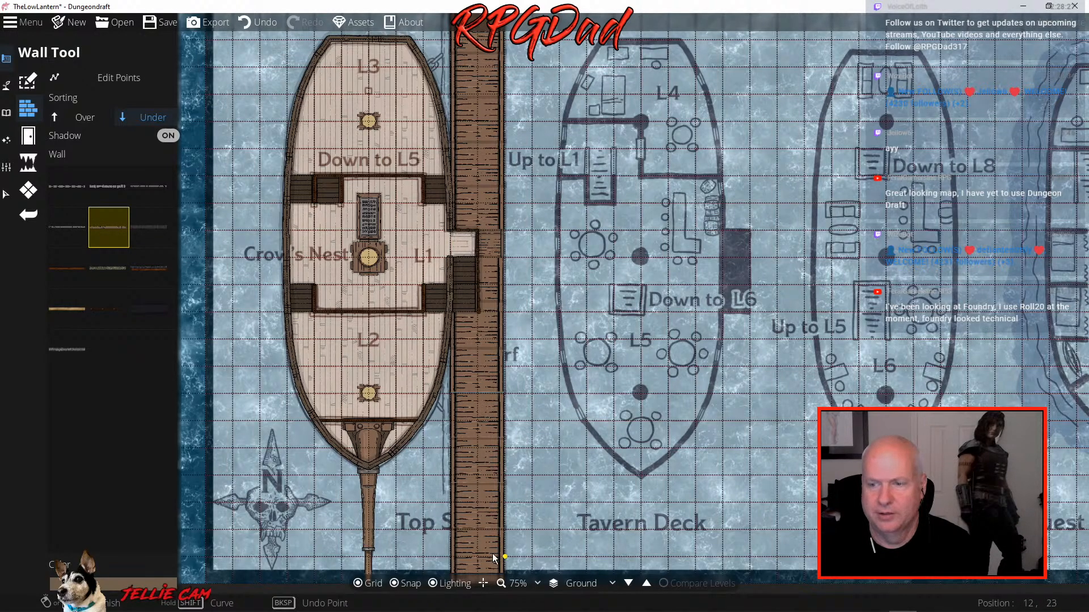
left_click(398, 584)
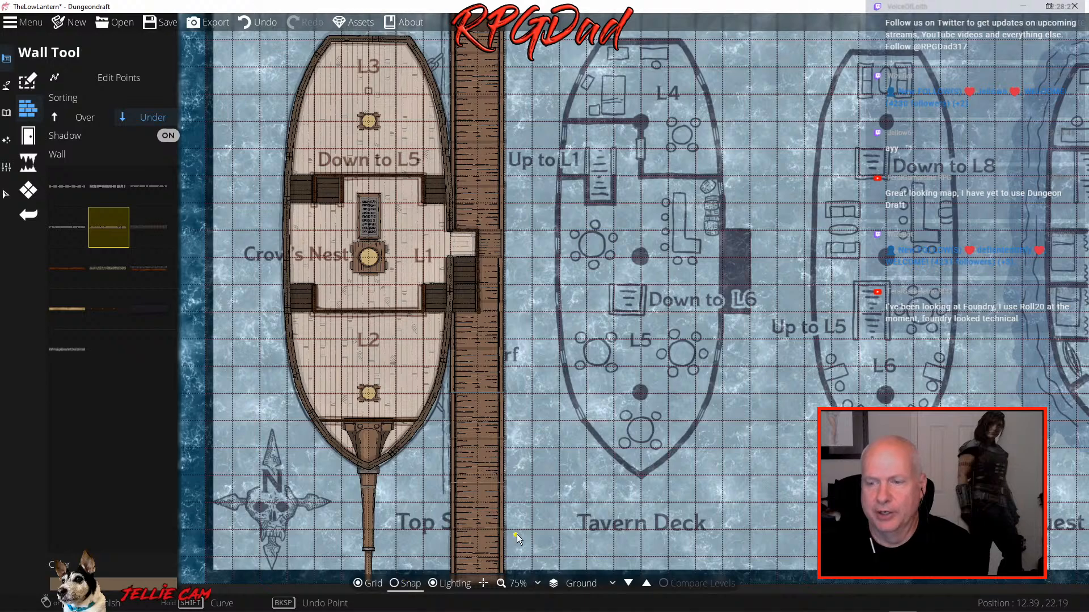
left_click_drag(517, 535, 516, 501)
scroll(516, 502, "down", 1)
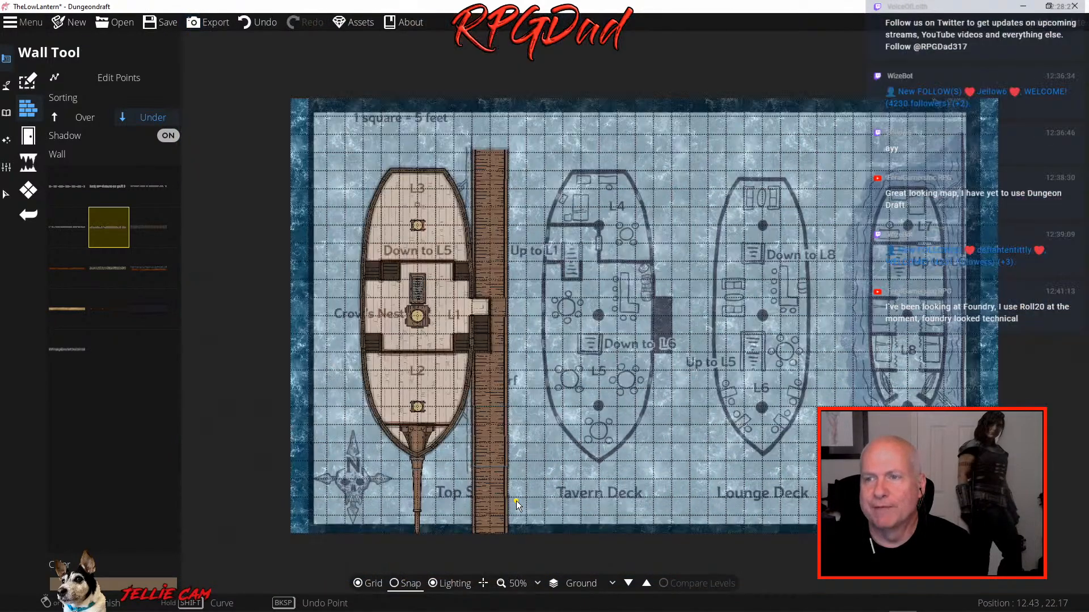
left_click(506, 533)
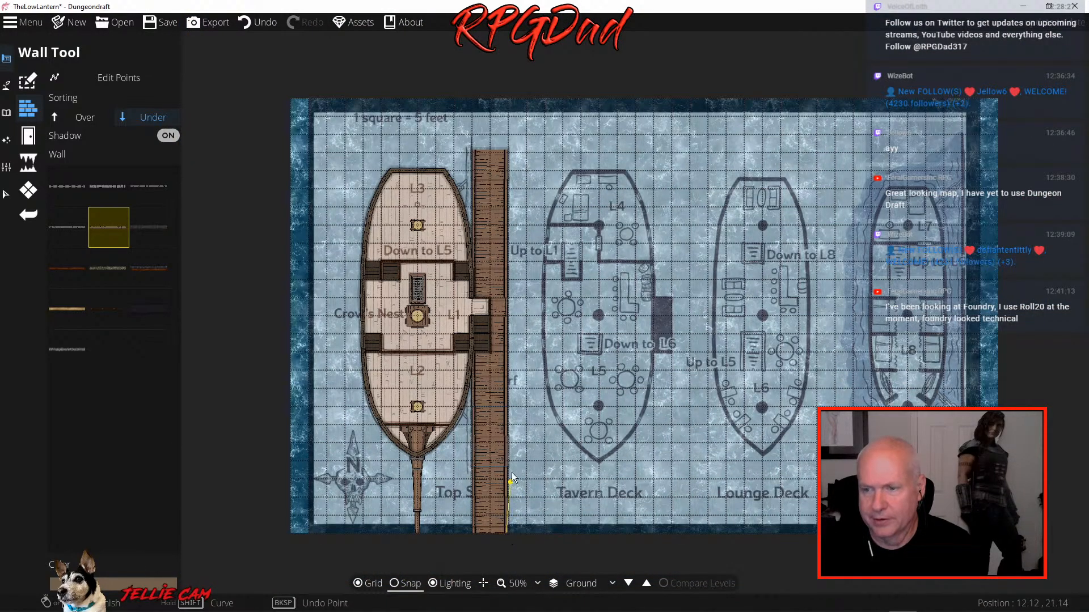
double_click(505, 151)
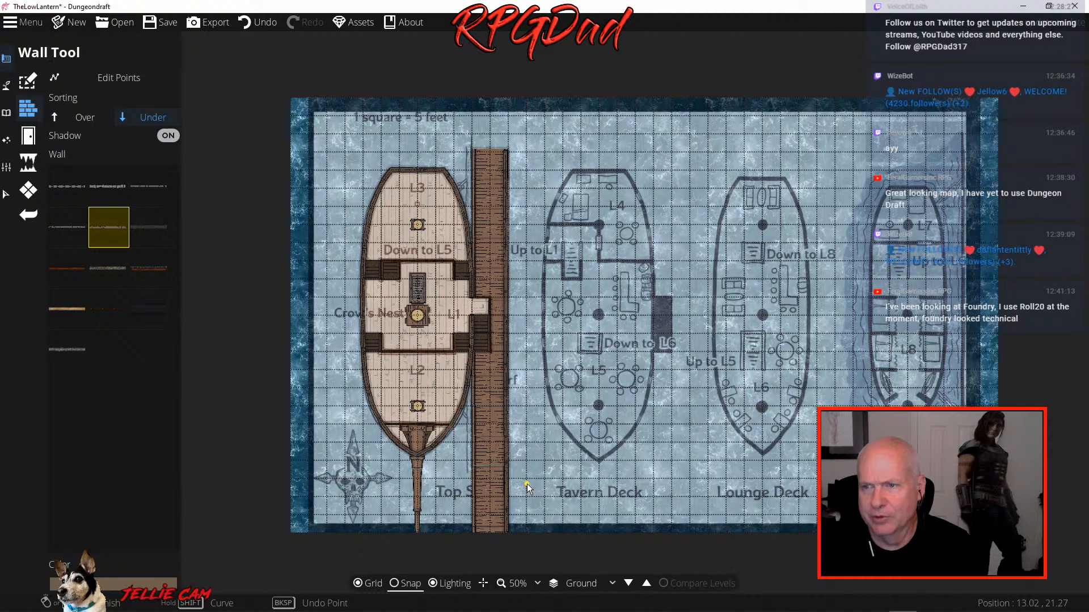
Add the same wooden wall along the wharf's west edge, from its south end up to the boarding stairs
scroll(526, 484, "up", 4)
scroll(526, 477, "up", 1)
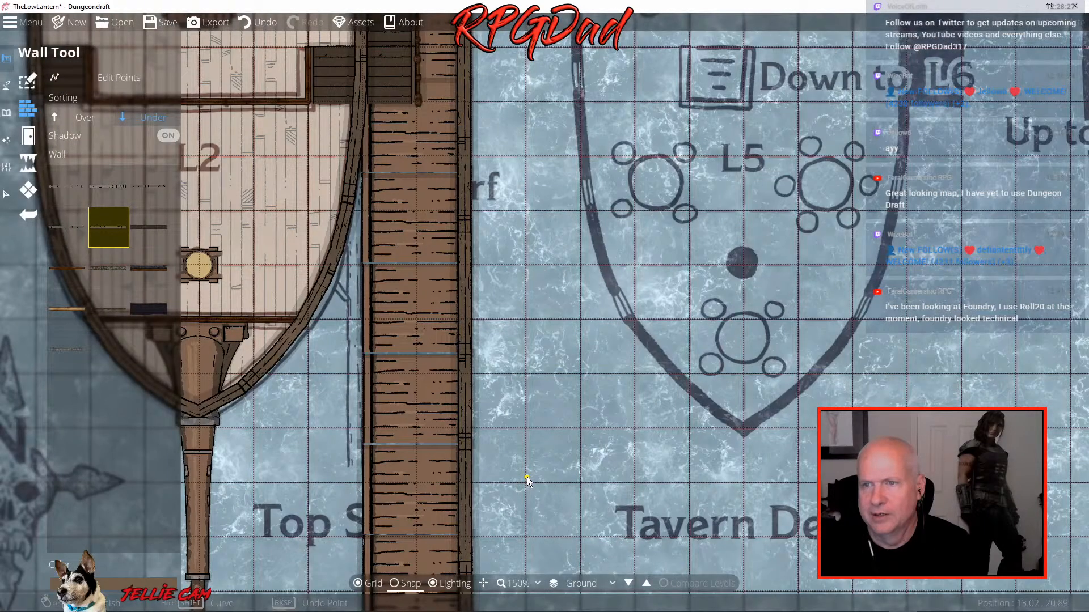
scroll(526, 477, "down", 2)
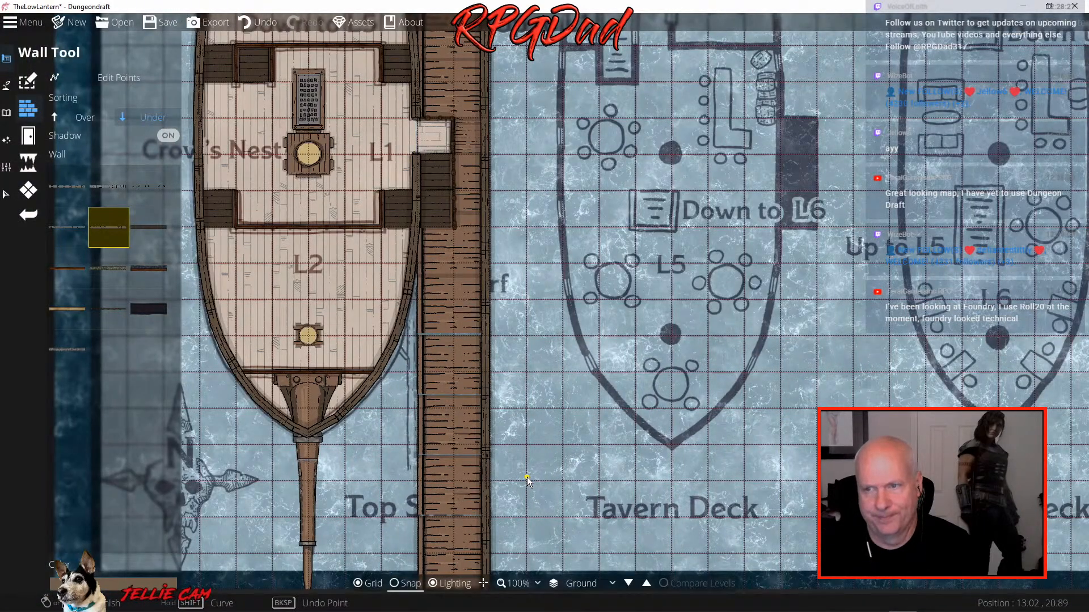
left_click_drag(527, 474, 526, 428)
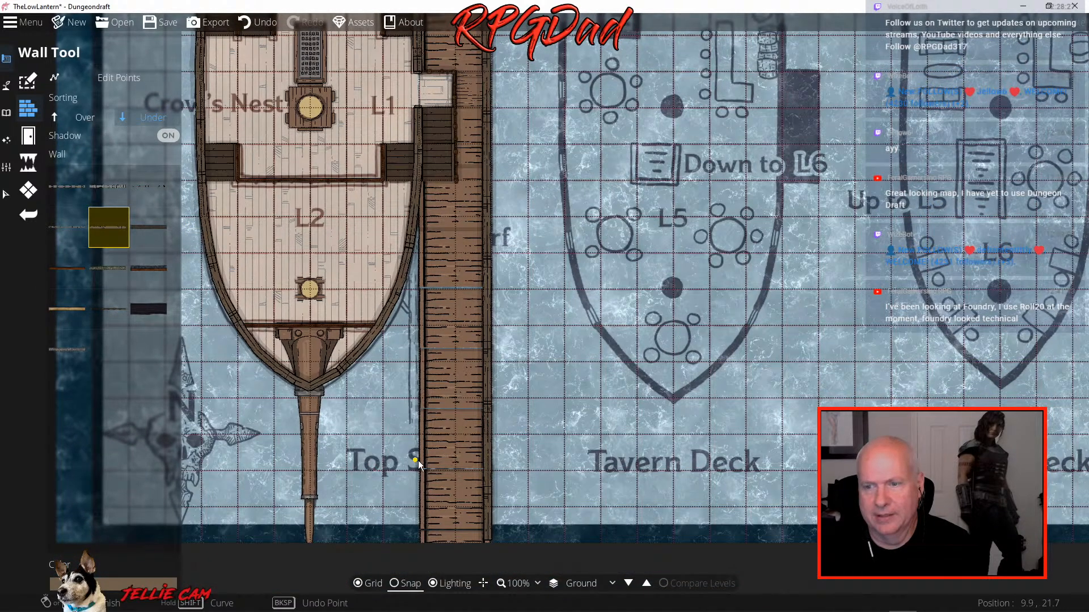
left_click(423, 542)
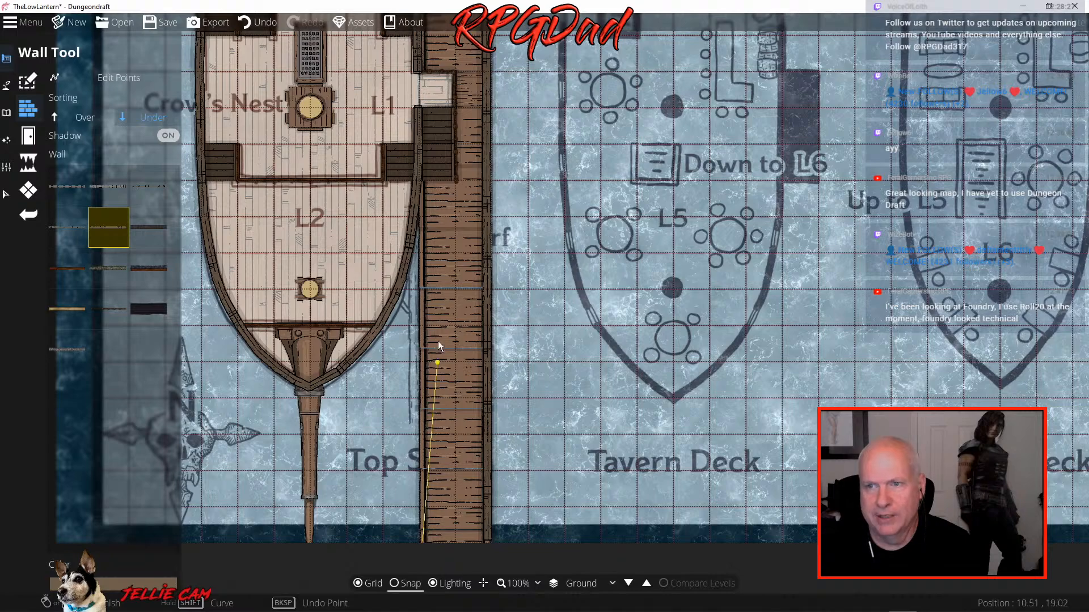
right_click(420, 182)
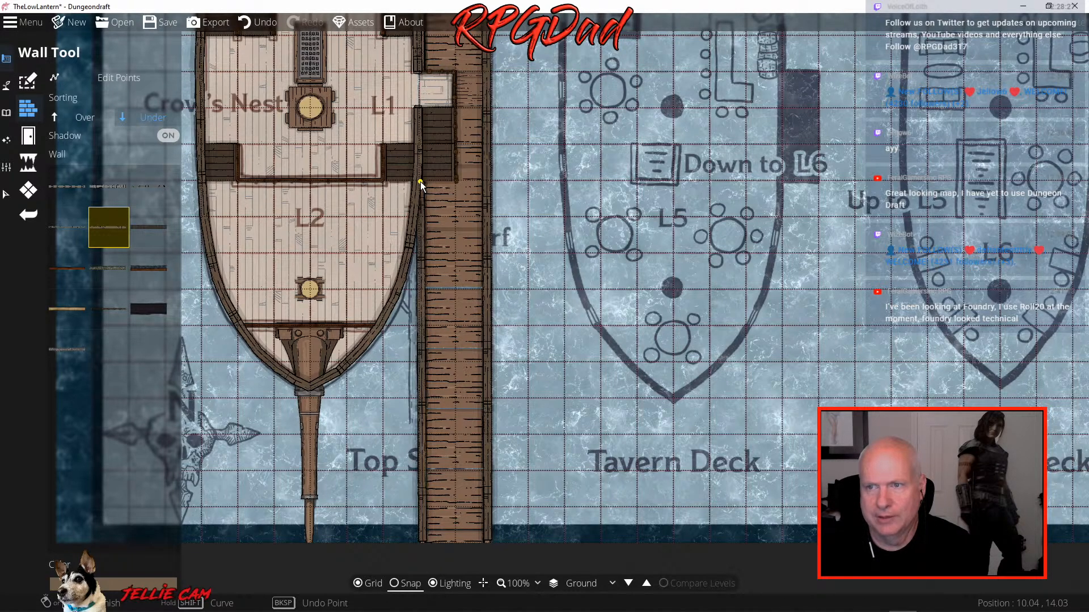
Continue the wharf's west wall from the boarding landing to its north end, and leave the wall tool
left_click_drag(461, 230, 455, 583)
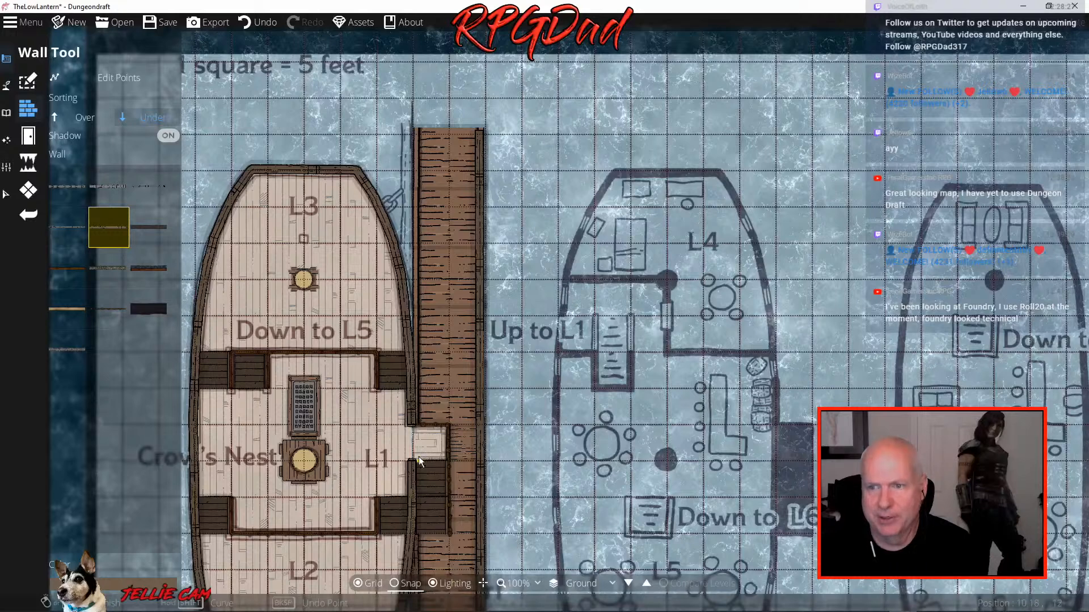
left_click(417, 423)
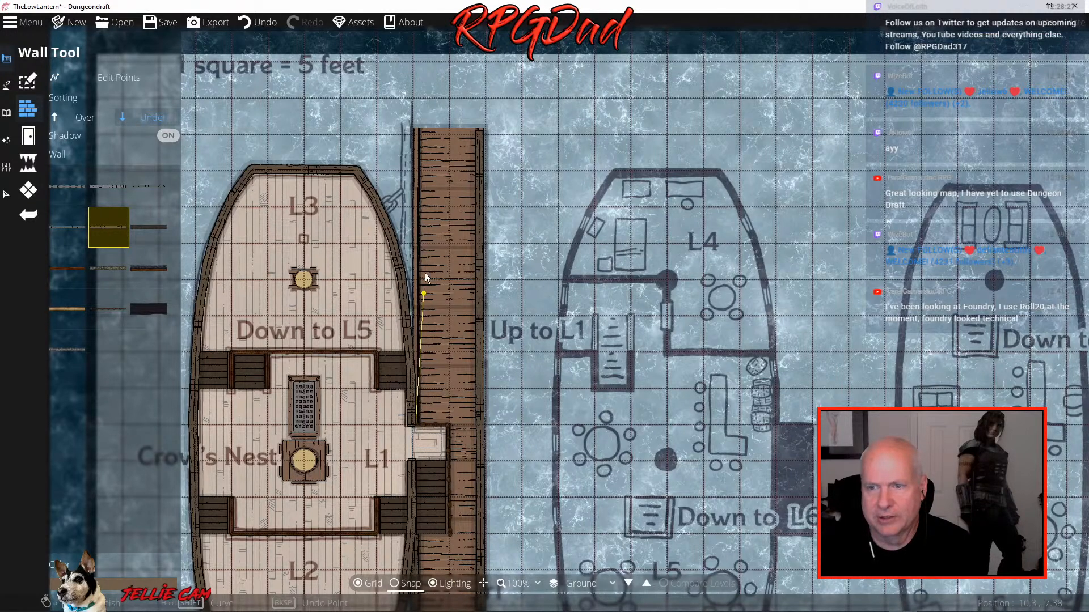
double_click(416, 130)
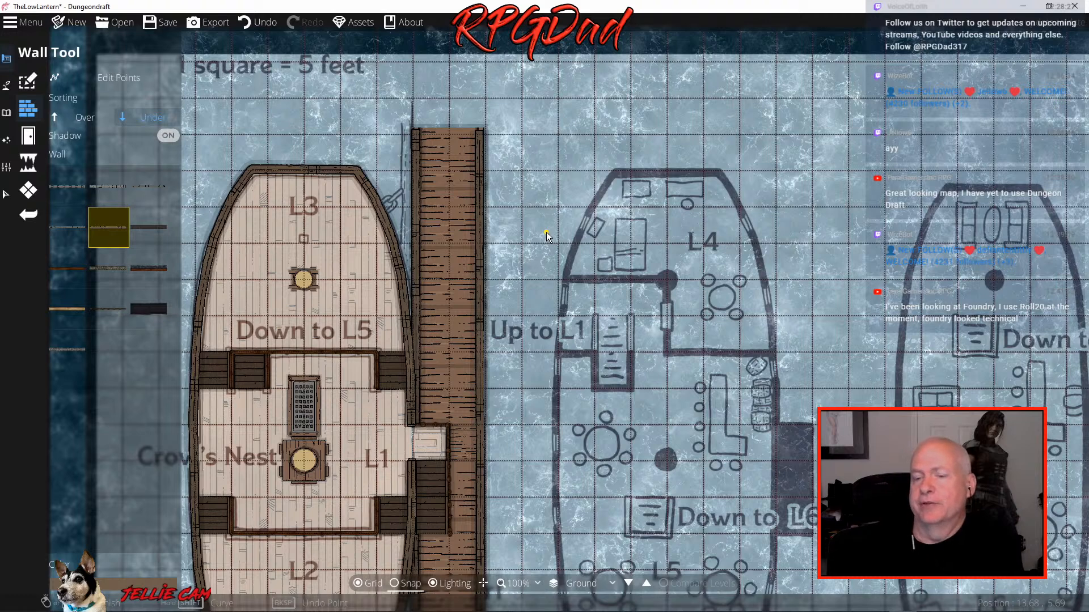
left_click(28, 163)
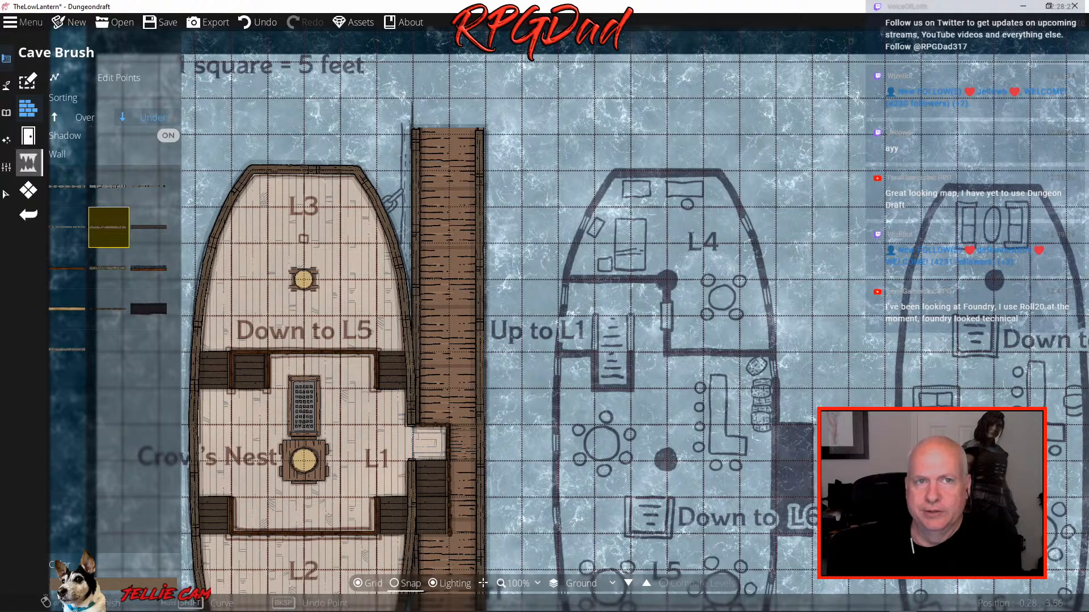
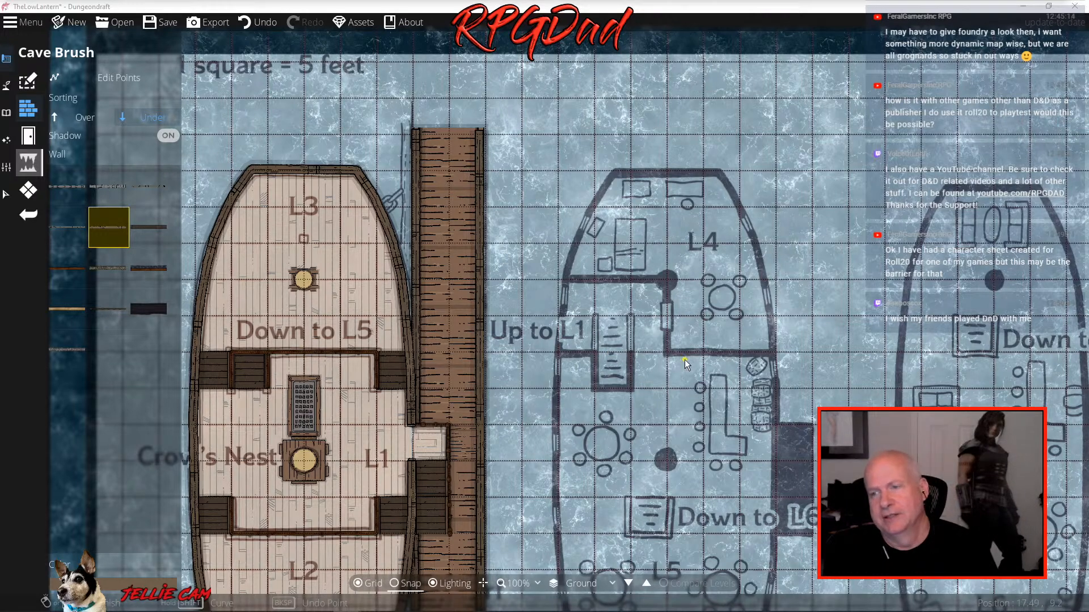
left_click(533, 133)
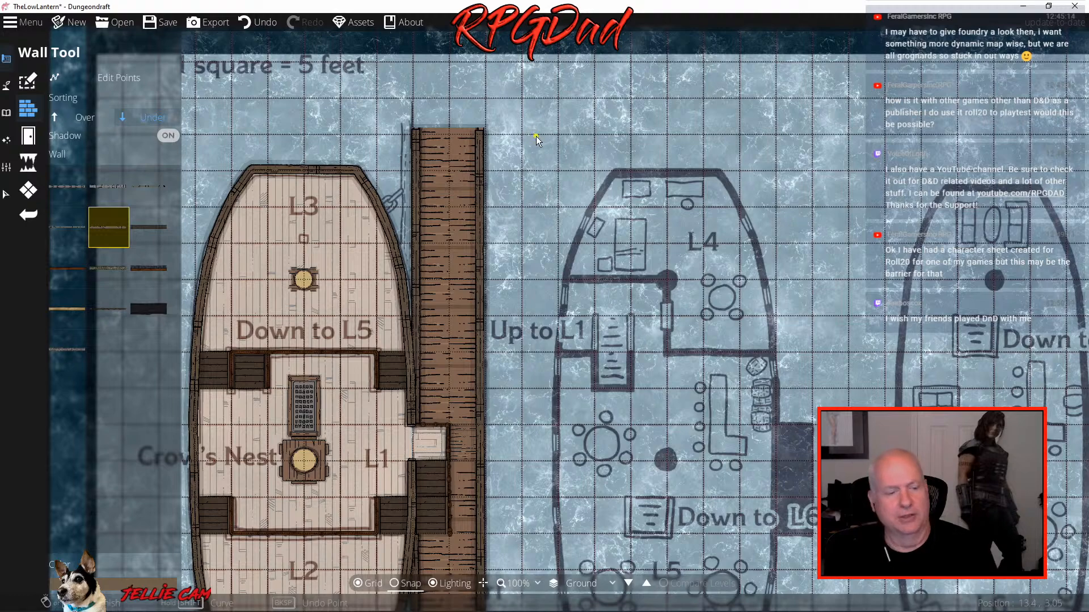
right_click(536, 138)
Set up the Building Tool for the Tavern Deck with plank flooring, the wharf's wooden wall style and a custom polygon shape
left_click_drag(570, 219, 380, 191)
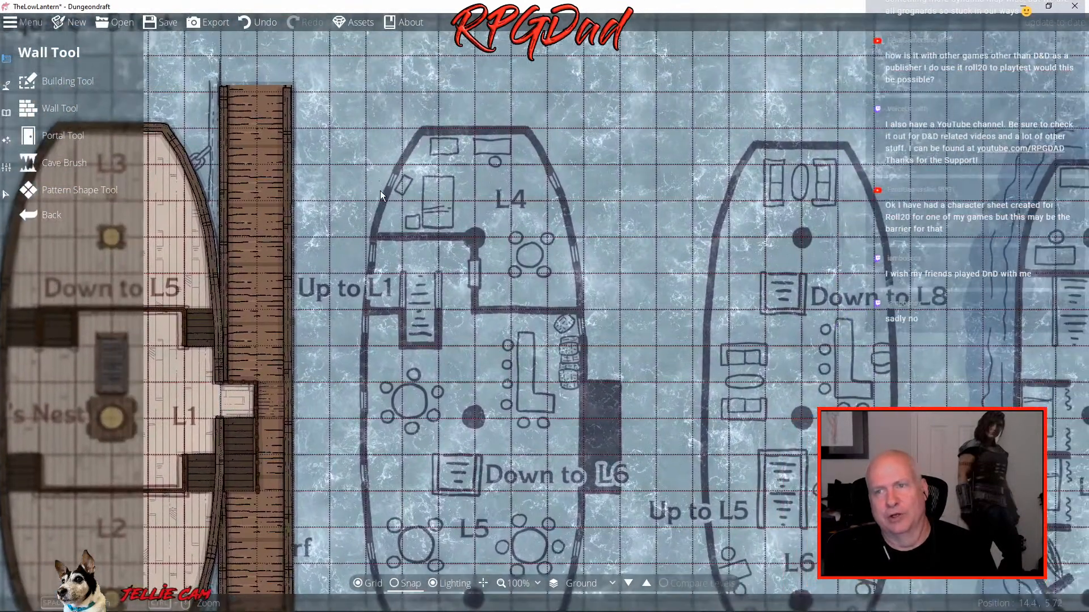
scroll(379, 190, "up", 3)
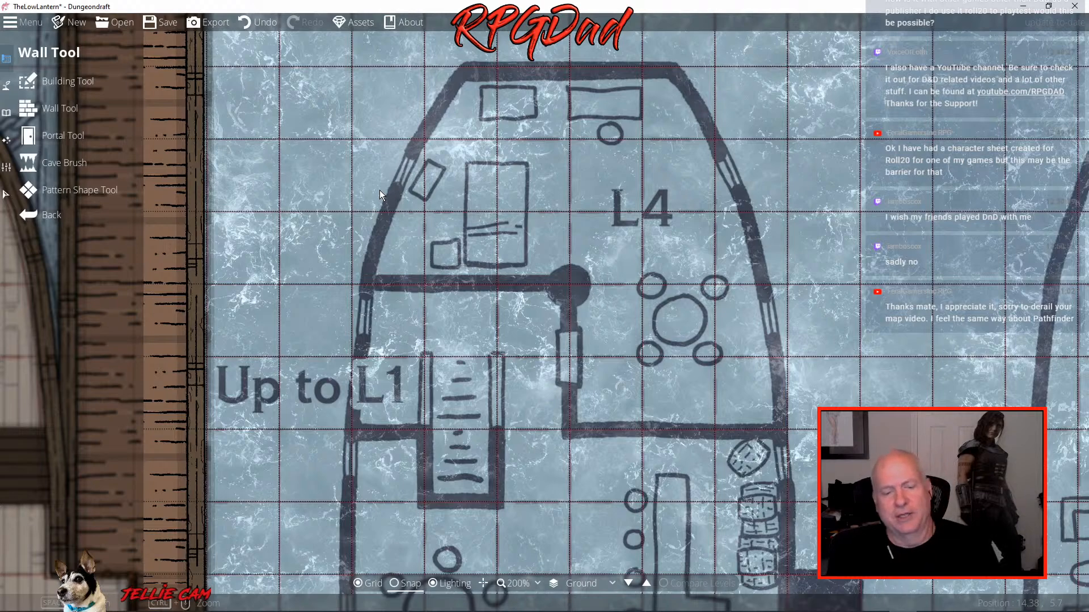
left_click_drag(629, 216, 551, 294)
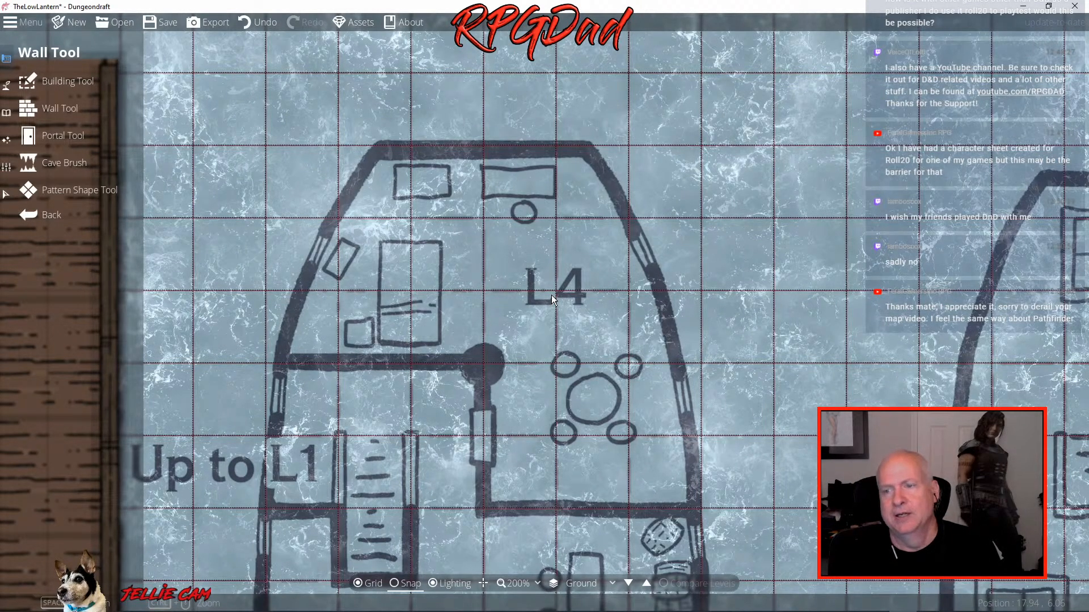
scroll(631, 352, "down", 2)
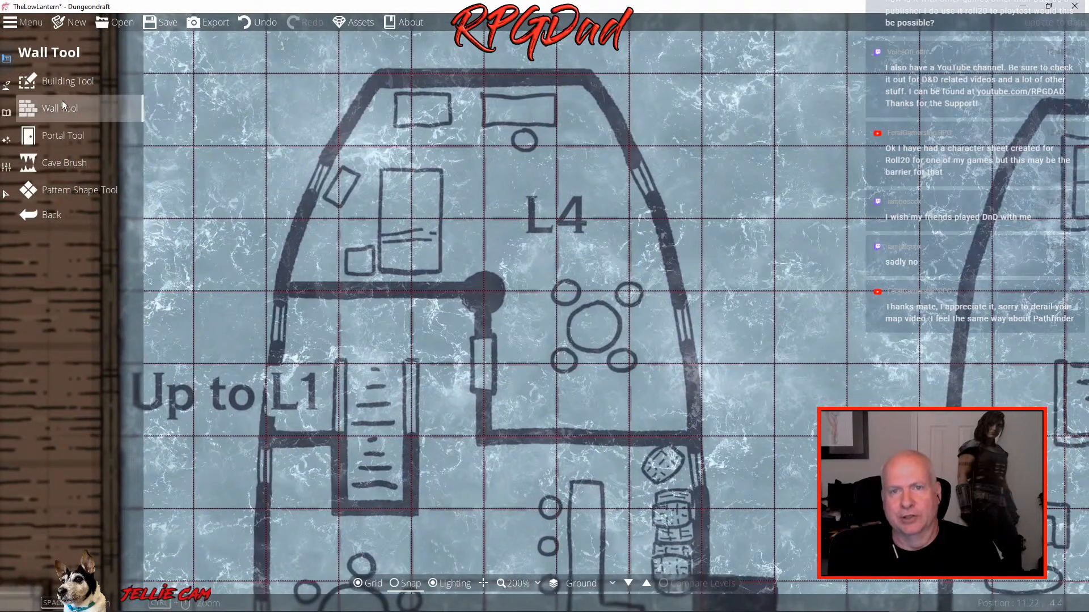
left_click(25, 84)
left_click(25, 84)
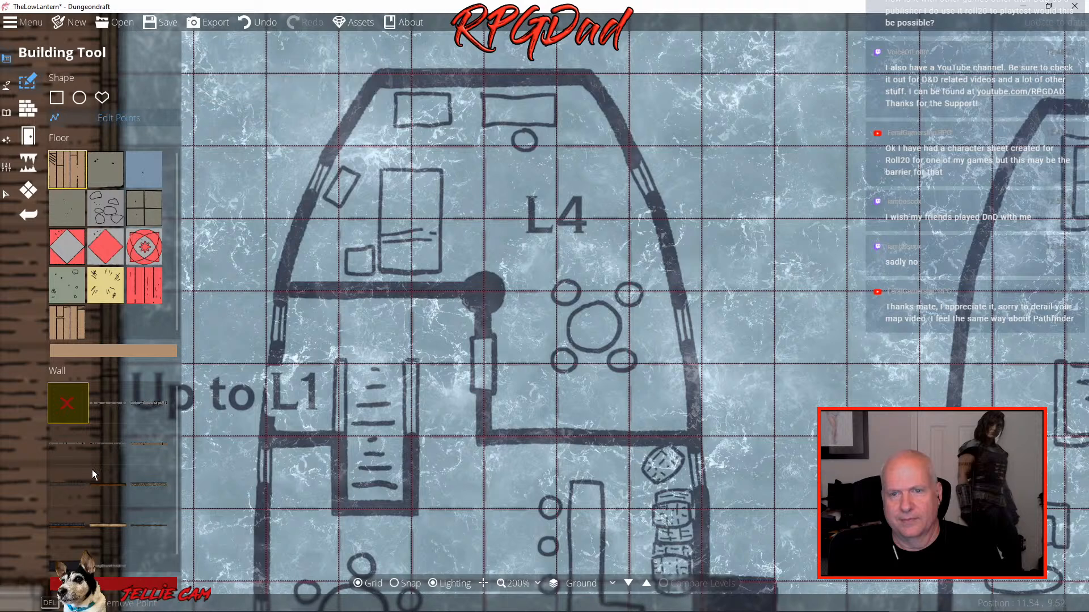
left_click(149, 443)
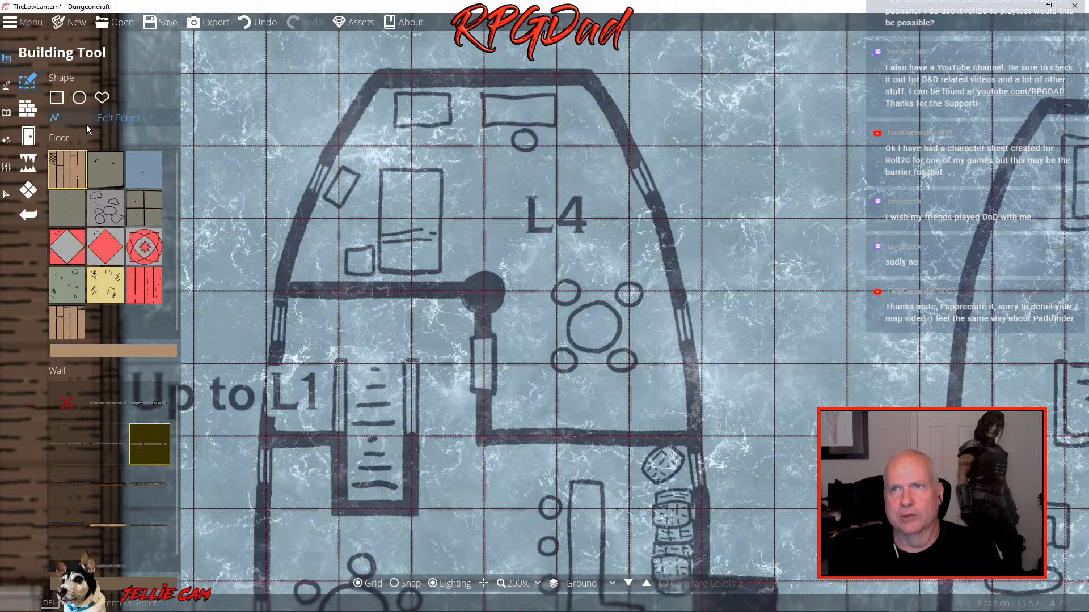
left_click(106, 100)
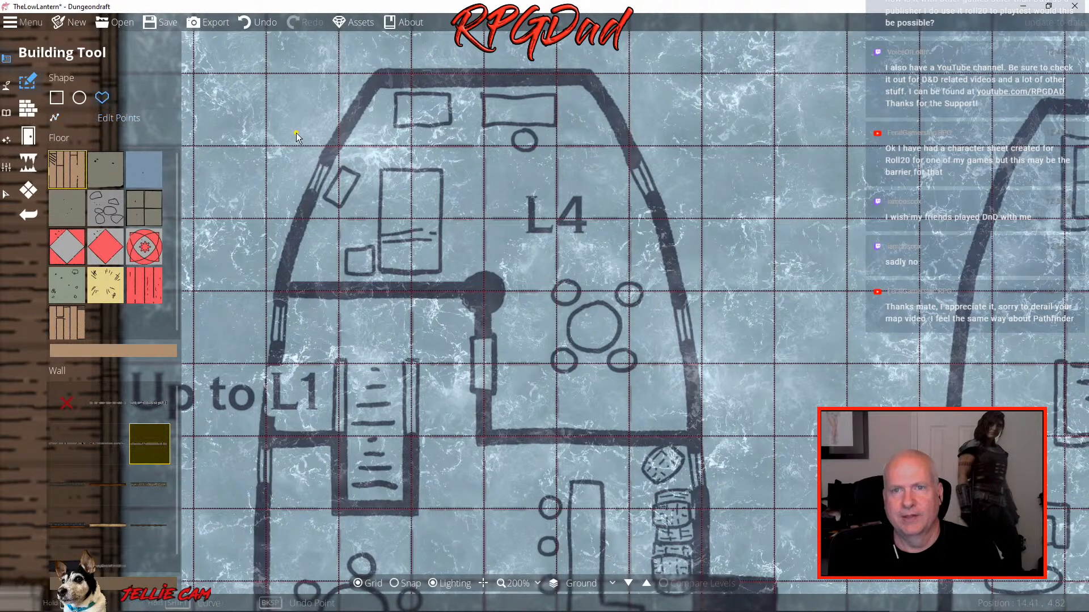
Start the Tavern Deck floor outline along the straight stern edge and around the northeast curve of the L4 room
left_click(383, 77)
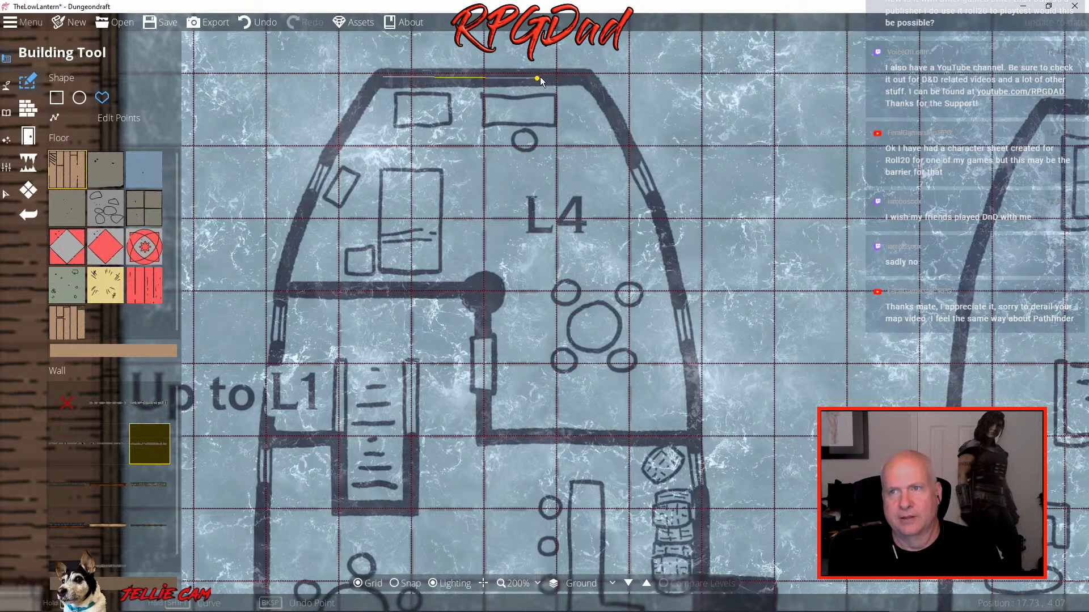
left_click(586, 77)
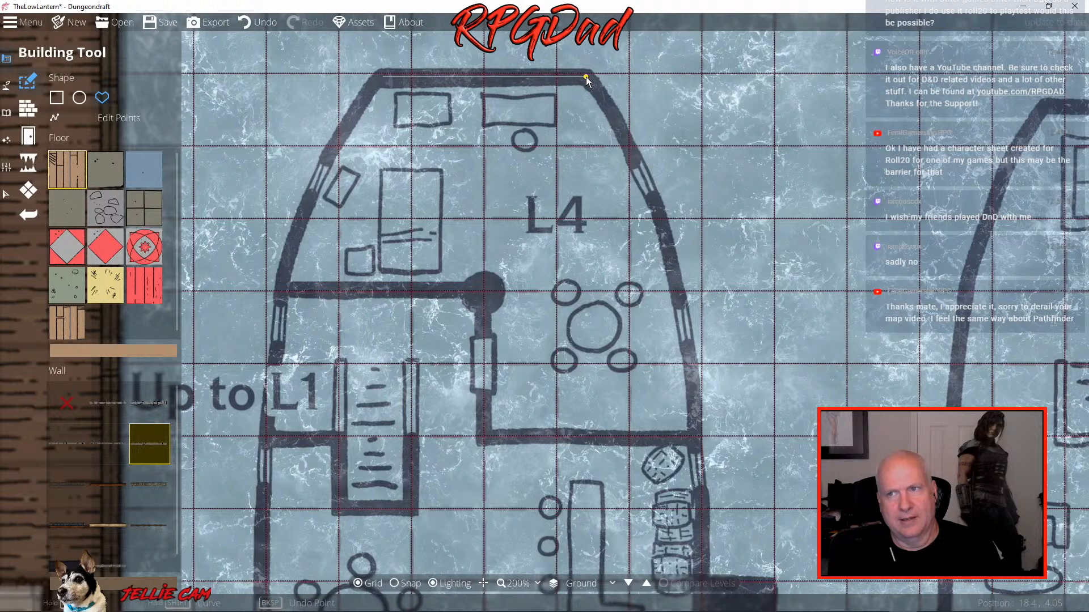
left_click(585, 77)
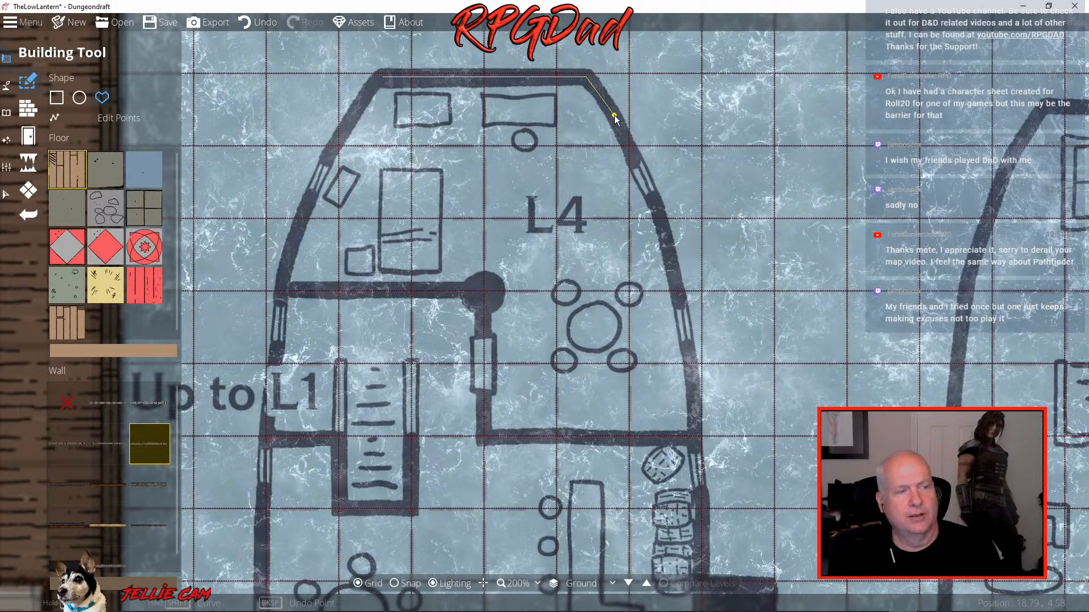
left_click(609, 105)
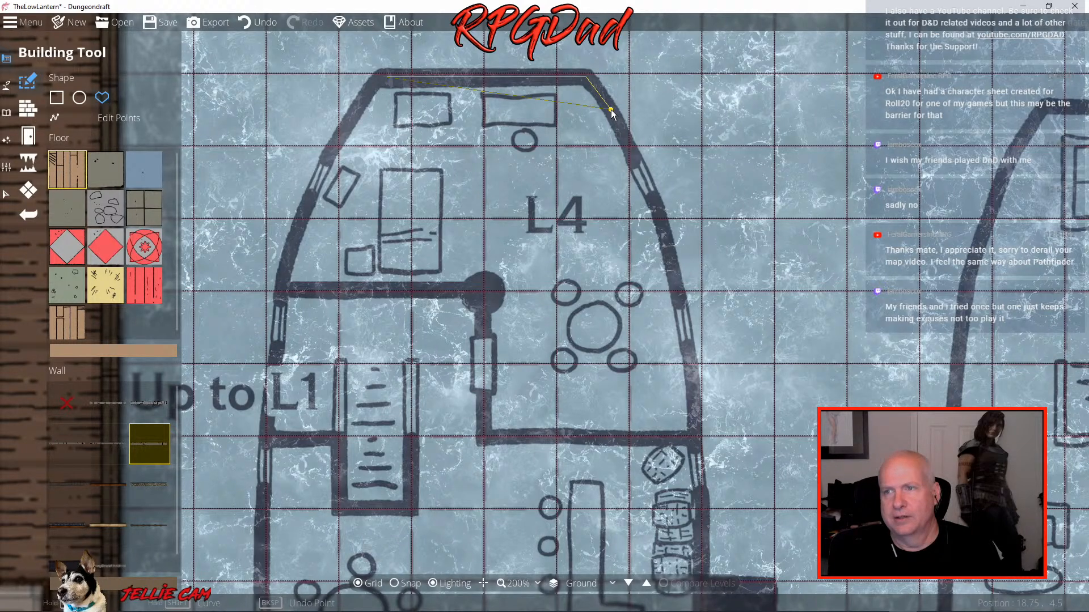
left_click(633, 154)
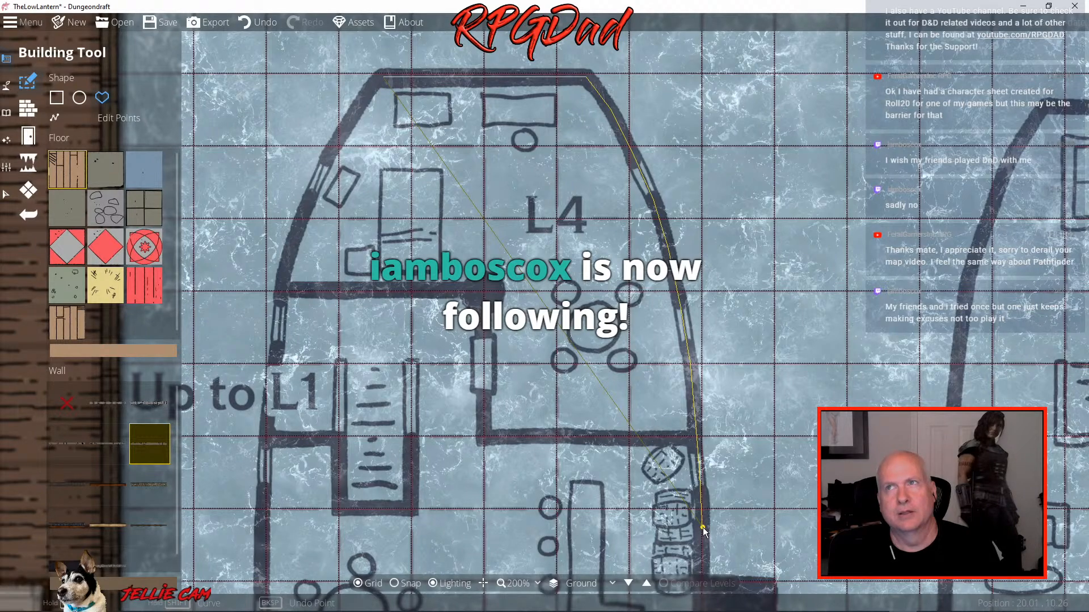
Continue the Tavern Deck outline down the east hull, past the L6 stairs label, to the pointed bow tip
left_click_drag(703, 528, 631, 159)
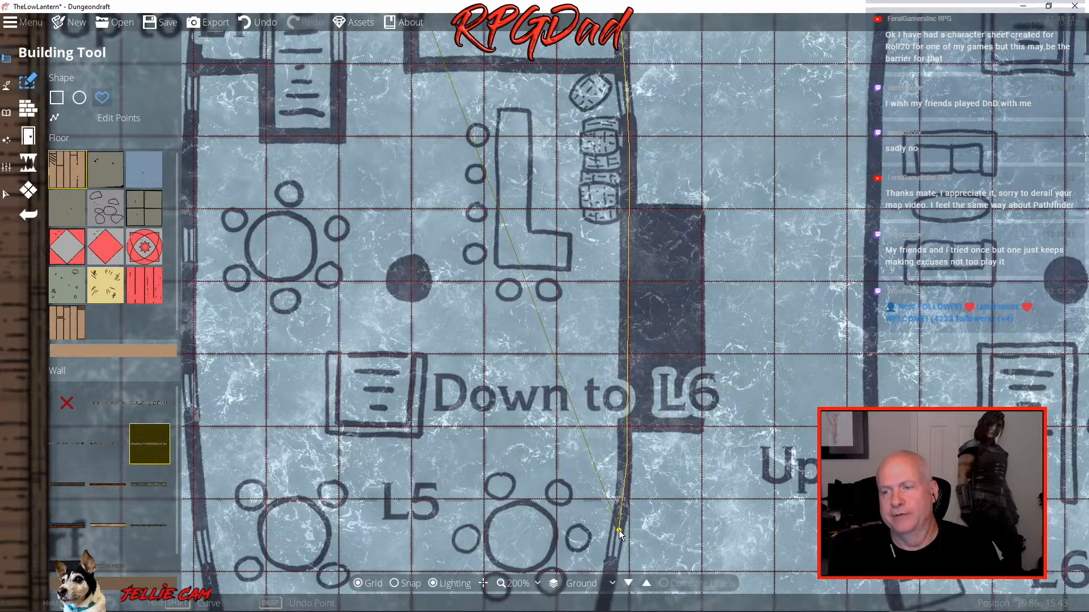
left_click_drag(618, 530, 666, 279)
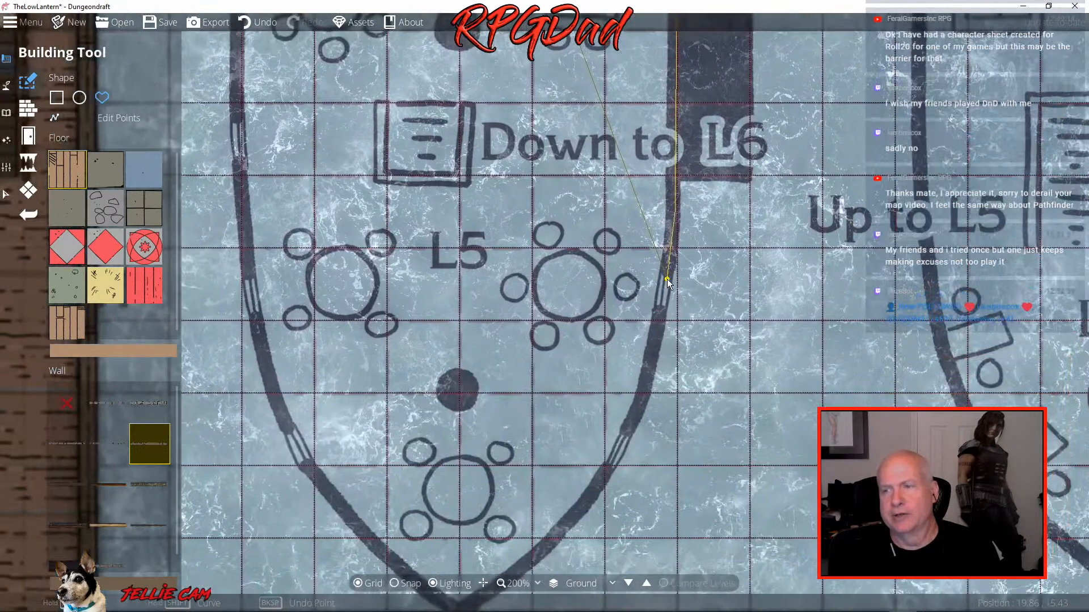
left_click(645, 390)
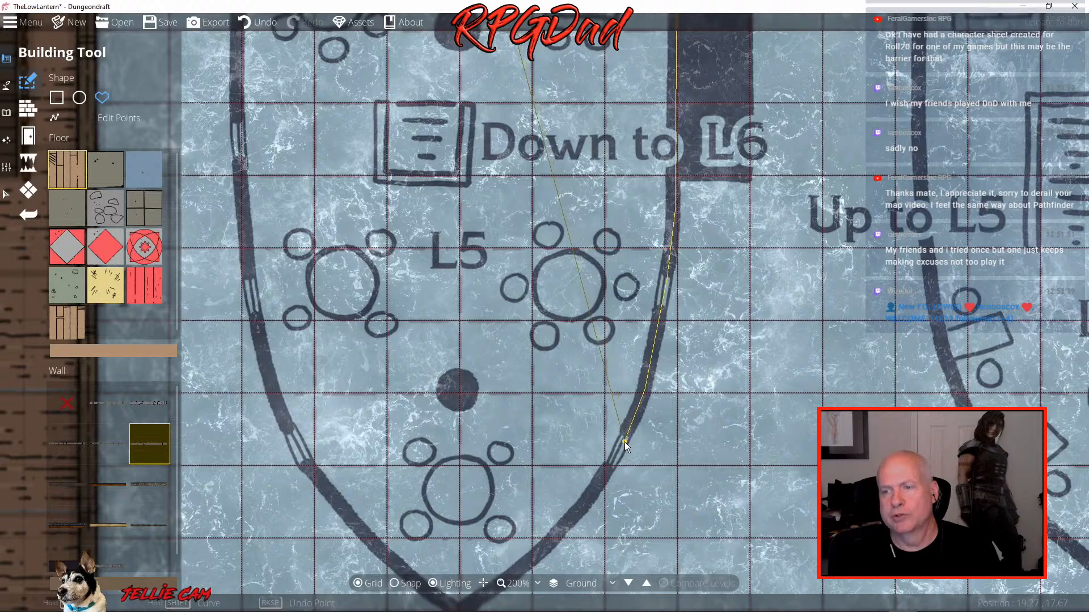
left_click(624, 443)
left_click_drag(543, 550, 626, 360)
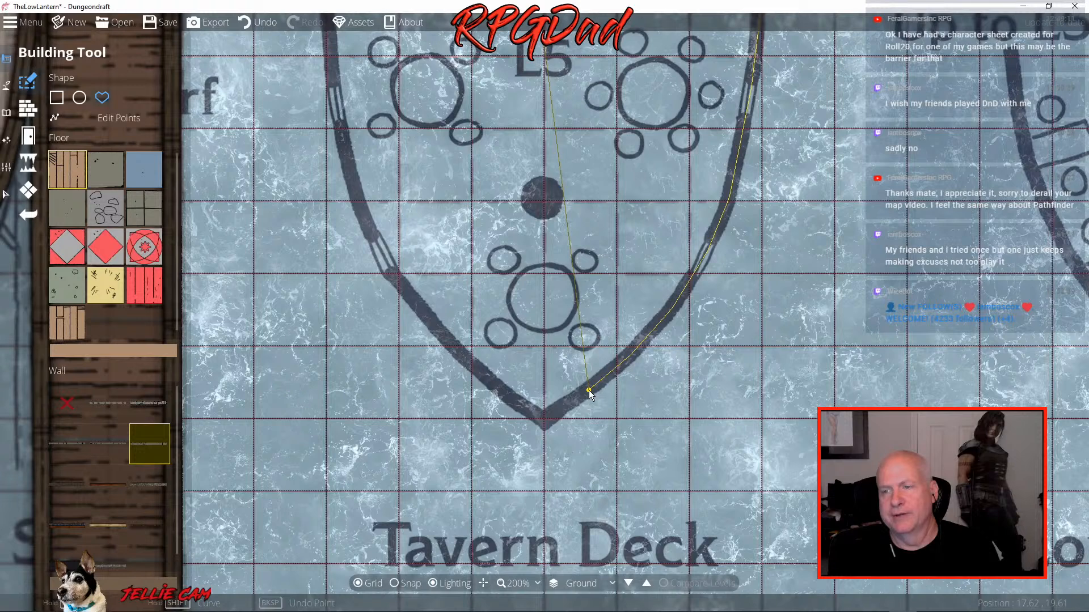
left_click(544, 420)
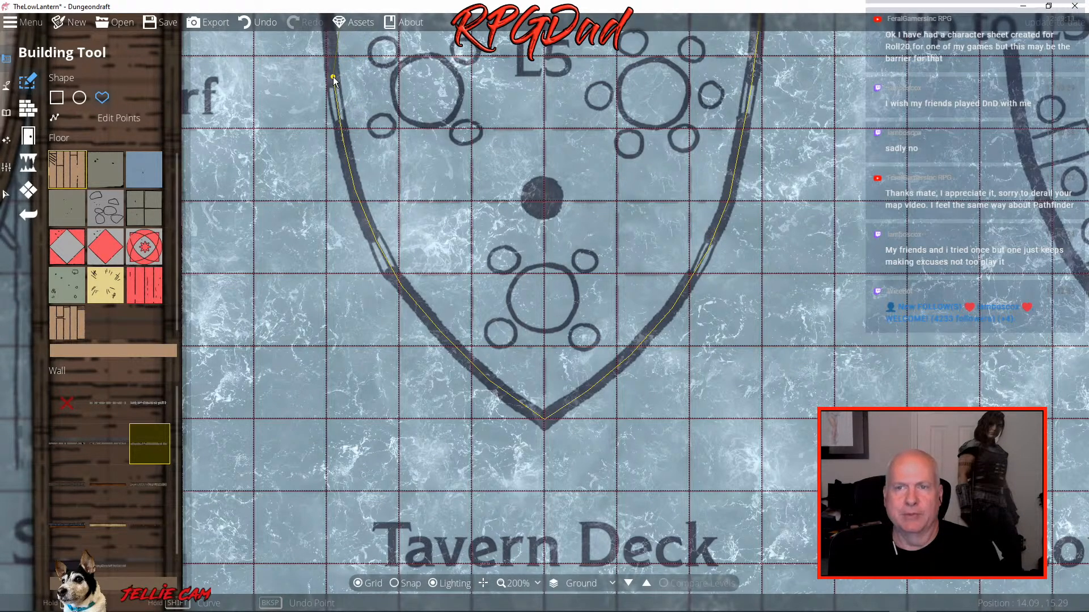
Trace the Tavern Deck's west hull from the bow northward to the opening beside the Up to L1 label
left_click_drag(332, 77, 370, 356)
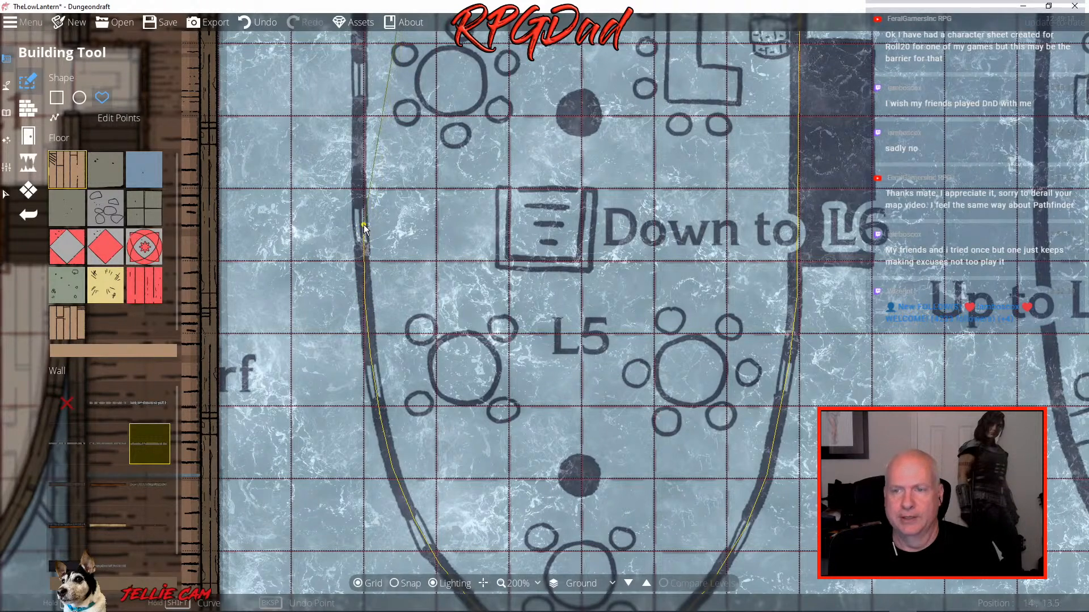
left_click(359, 115)
left_click_drag(360, 115, 374, 446)
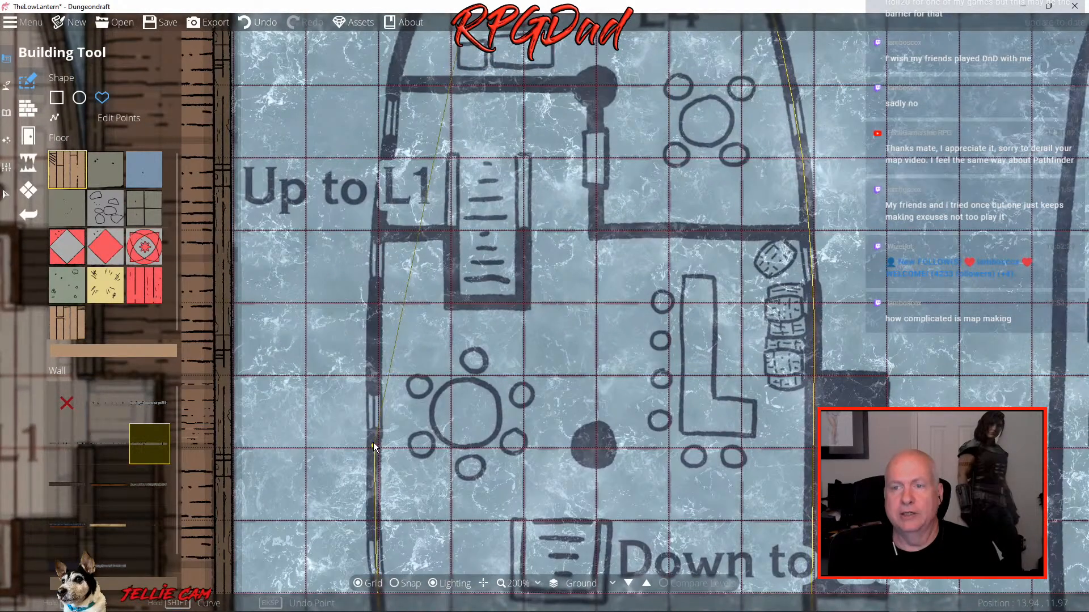
left_click(377, 278)
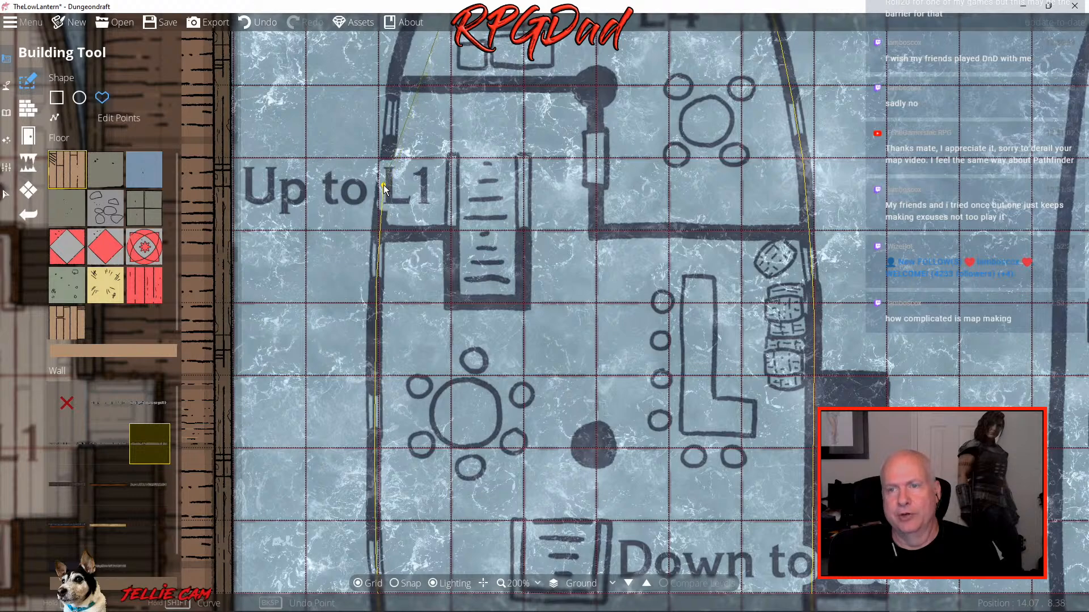
left_click(385, 182)
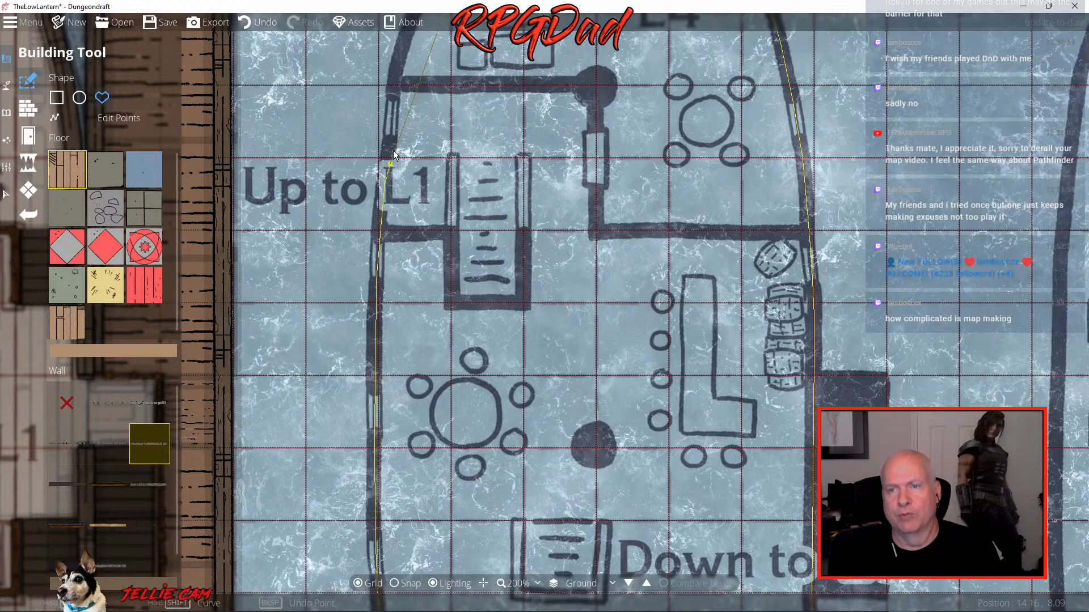
Trace the remaining northwest curve around L4 and close the Tavern Deck polygon at the stern's west corner
left_click(393, 101)
left_click_drag(393, 101, 362, 310)
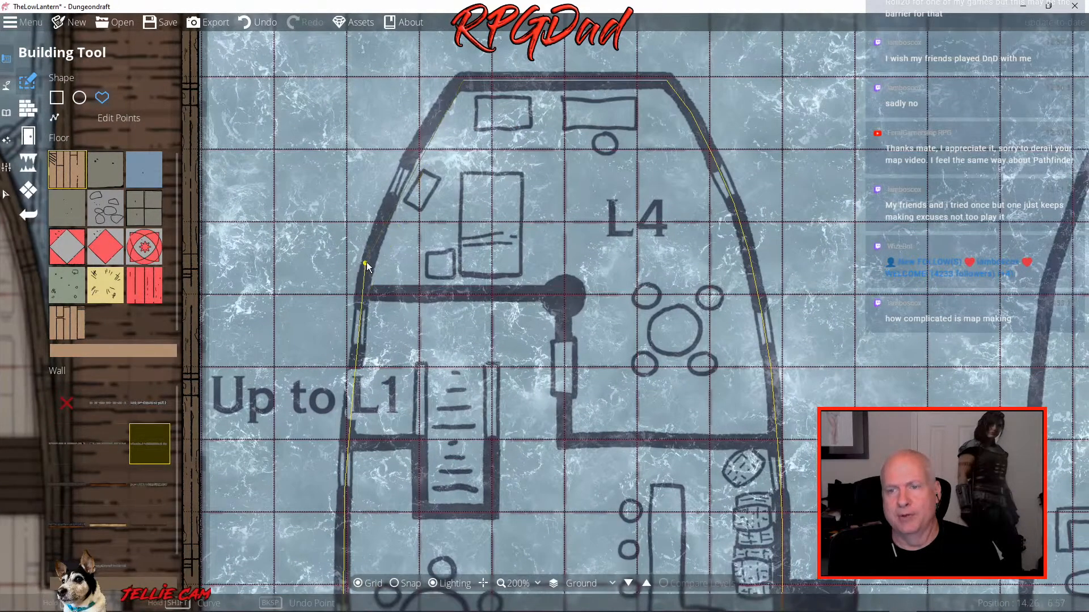
left_click(373, 253)
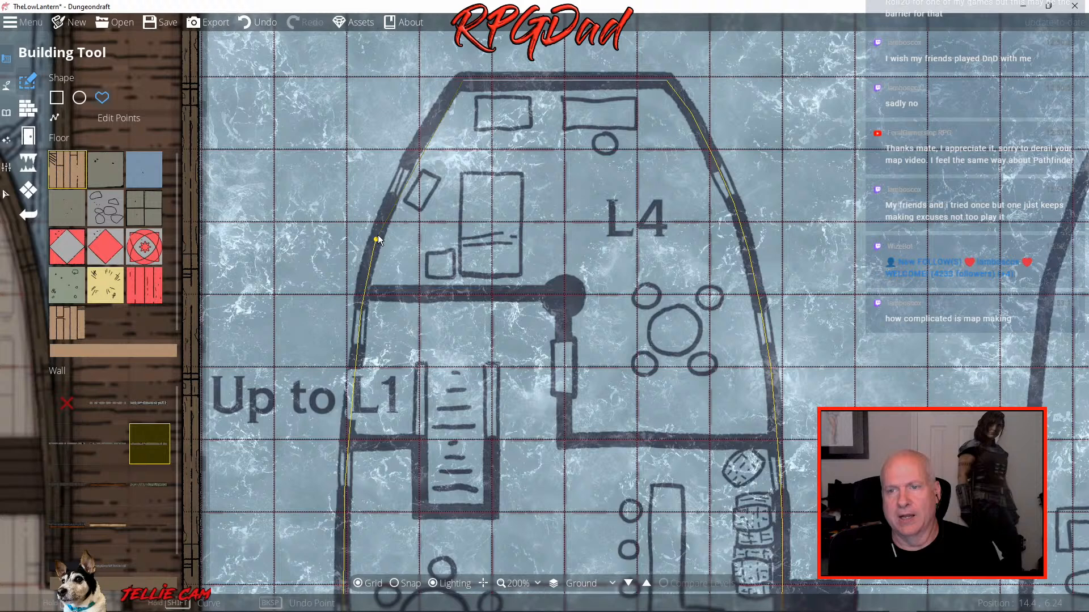
left_click(390, 204)
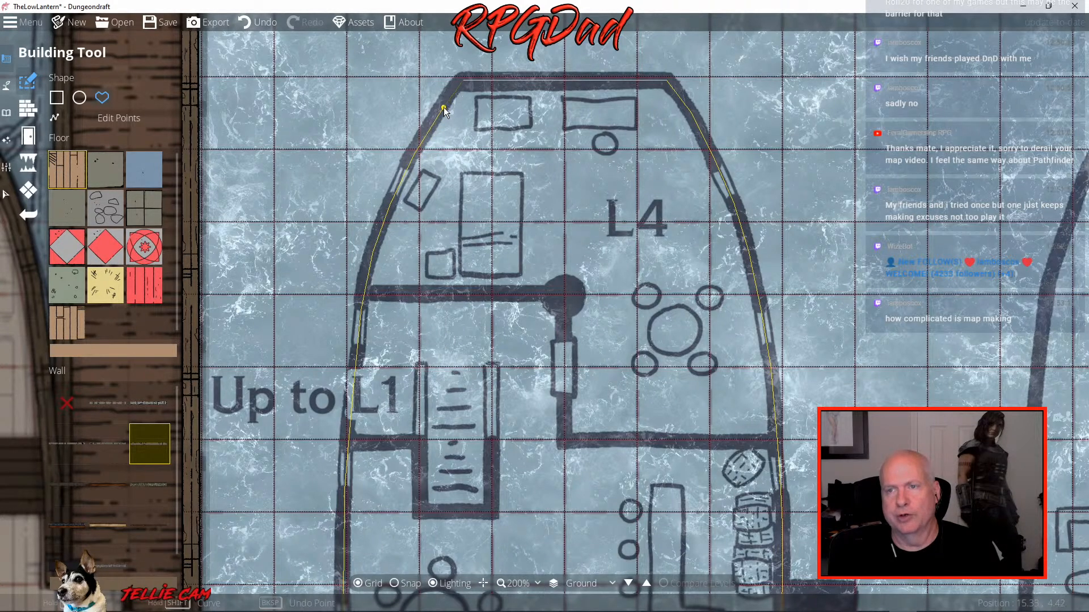
left_click(461, 83)
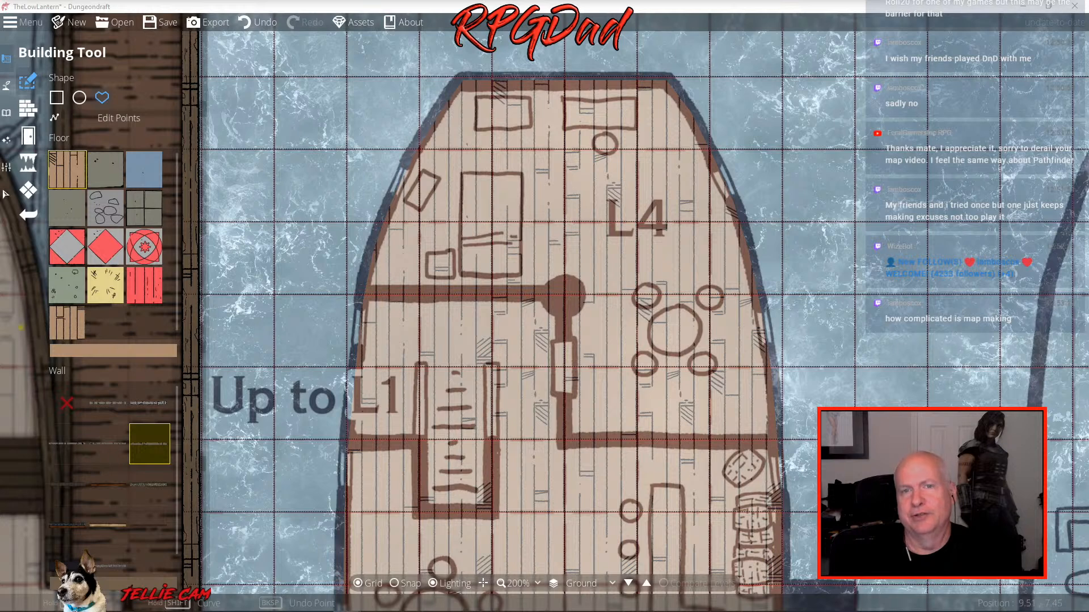
left_click(11, 117)
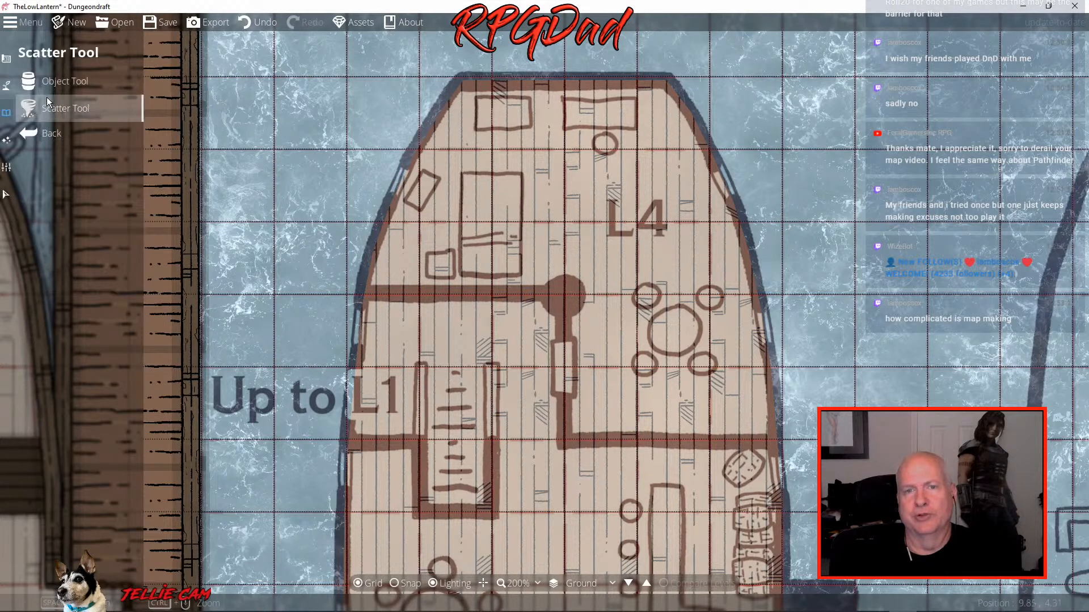
left_click(52, 82)
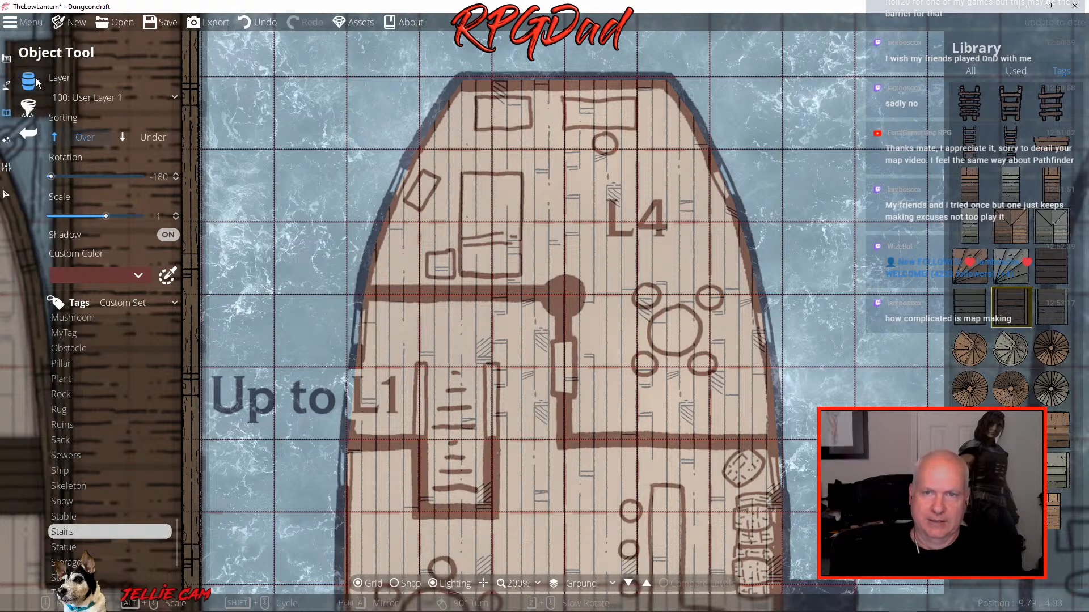
left_click(6, 59)
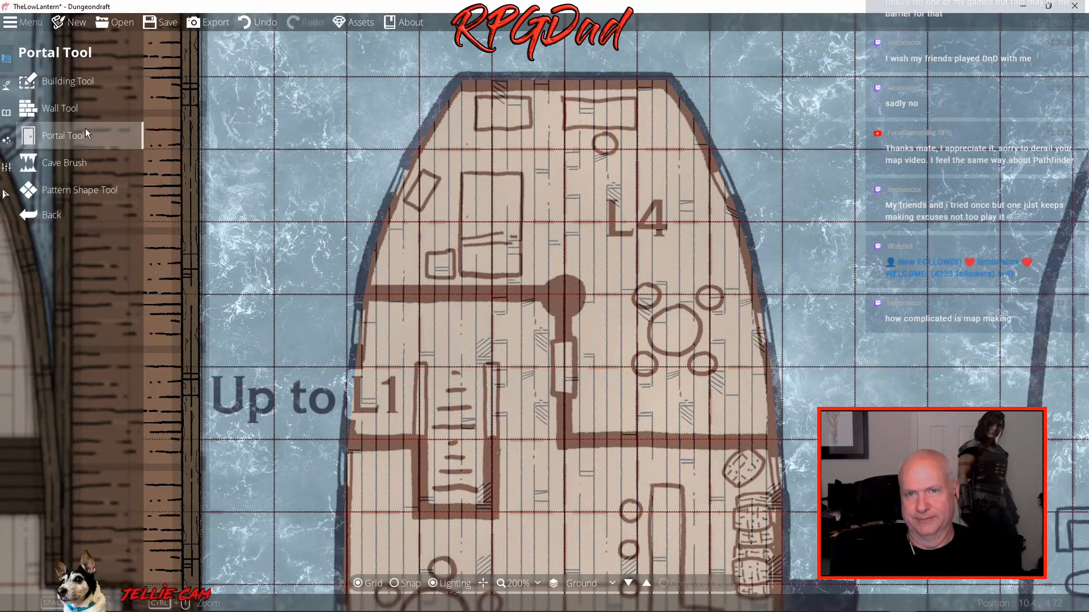
Enable point editing for buildings and adjust the Tavern Deck's hull points along its northwest and west sides
left_click(59, 84)
left_click(115, 116)
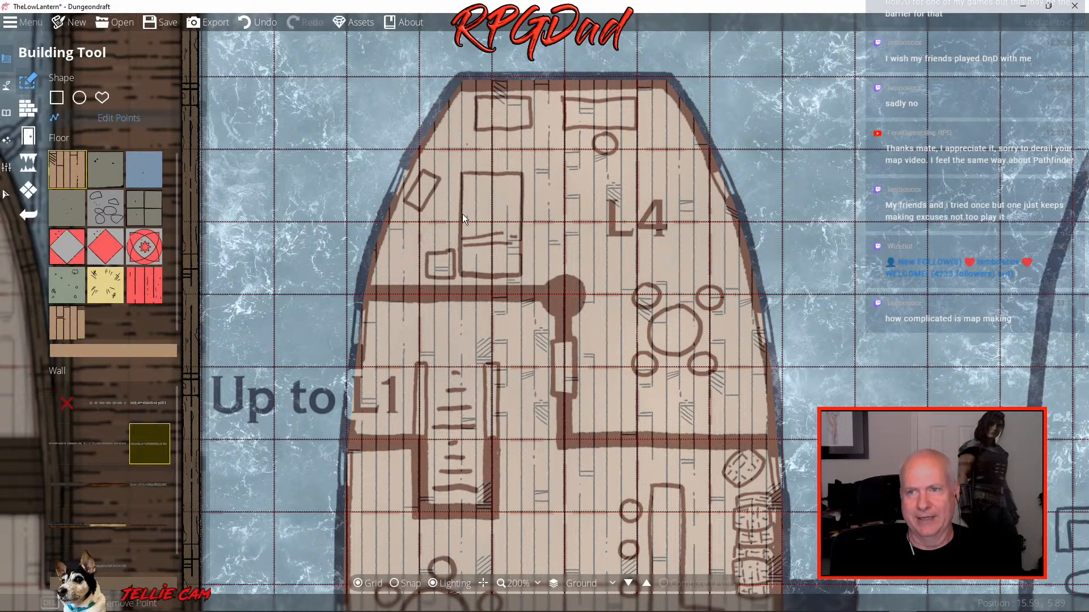
left_click(418, 173)
left_click(407, 168)
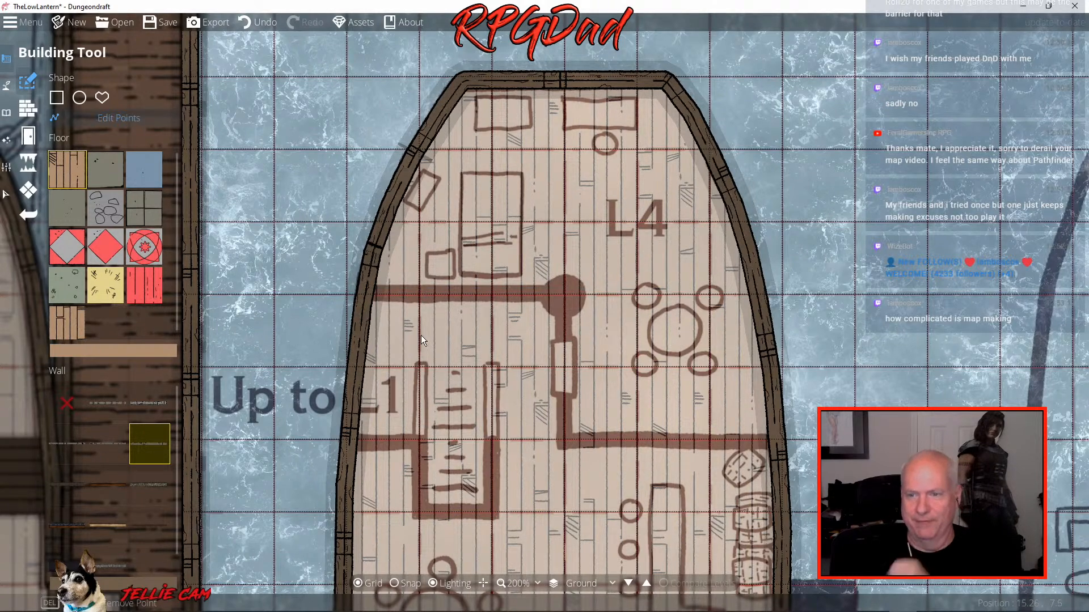
left_click_drag(380, 383, 370, 183)
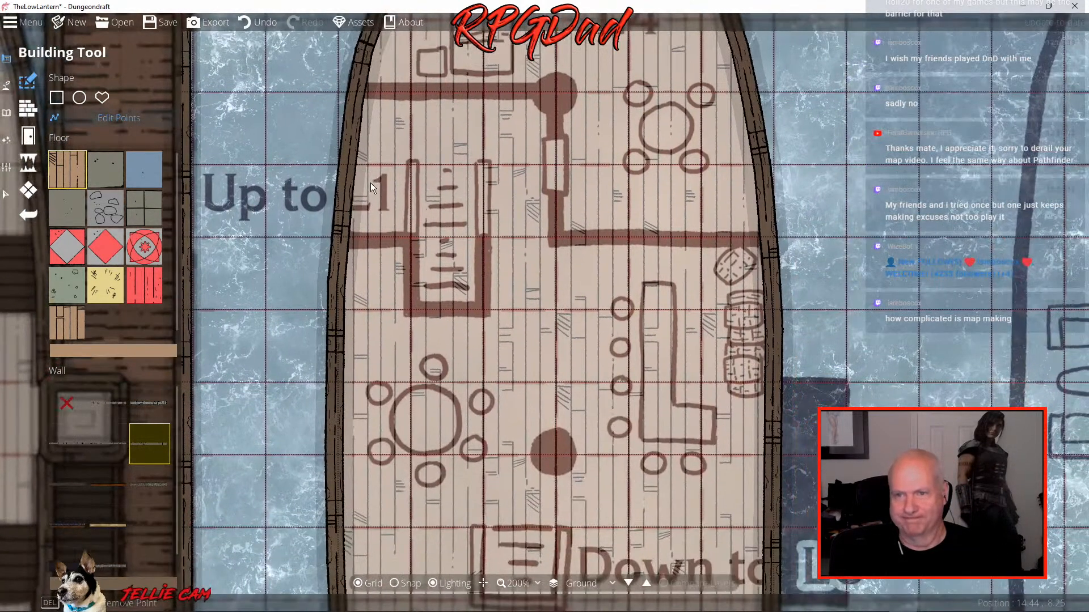
left_click(336, 284)
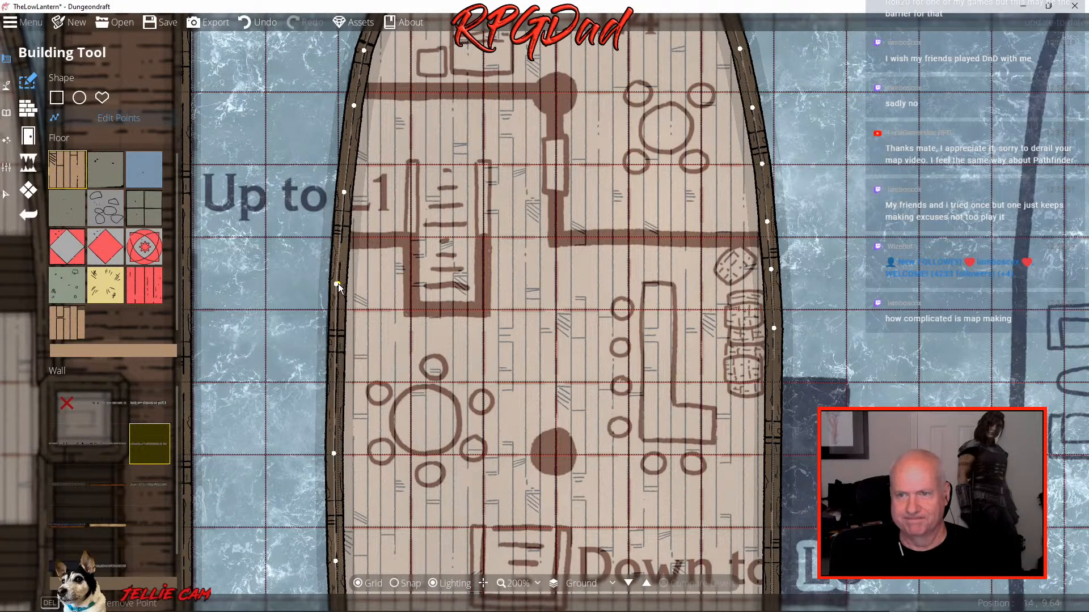
Adjust the Tavern Deck's east hull outline just south of the L6 stairs block, following the sketch
left_click_drag(473, 352, 435, 155)
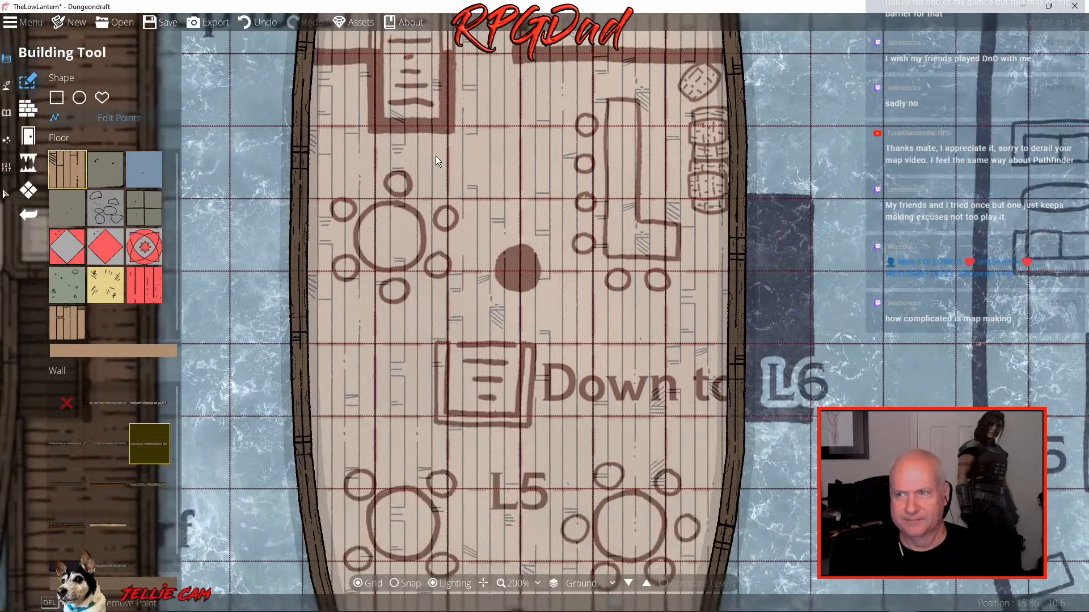
left_click_drag(459, 405, 419, 251)
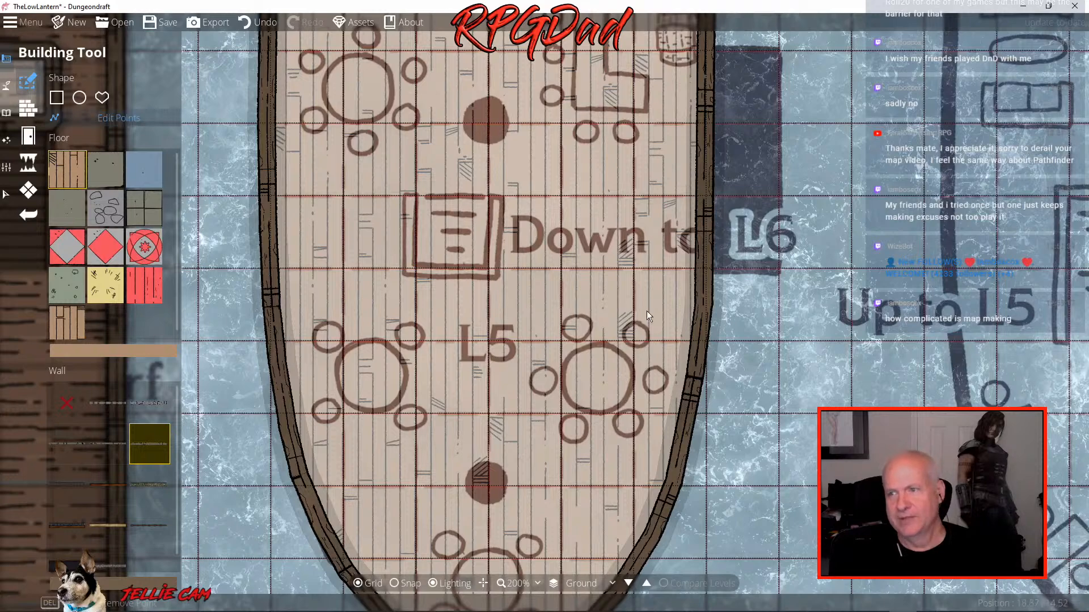
left_click(703, 306)
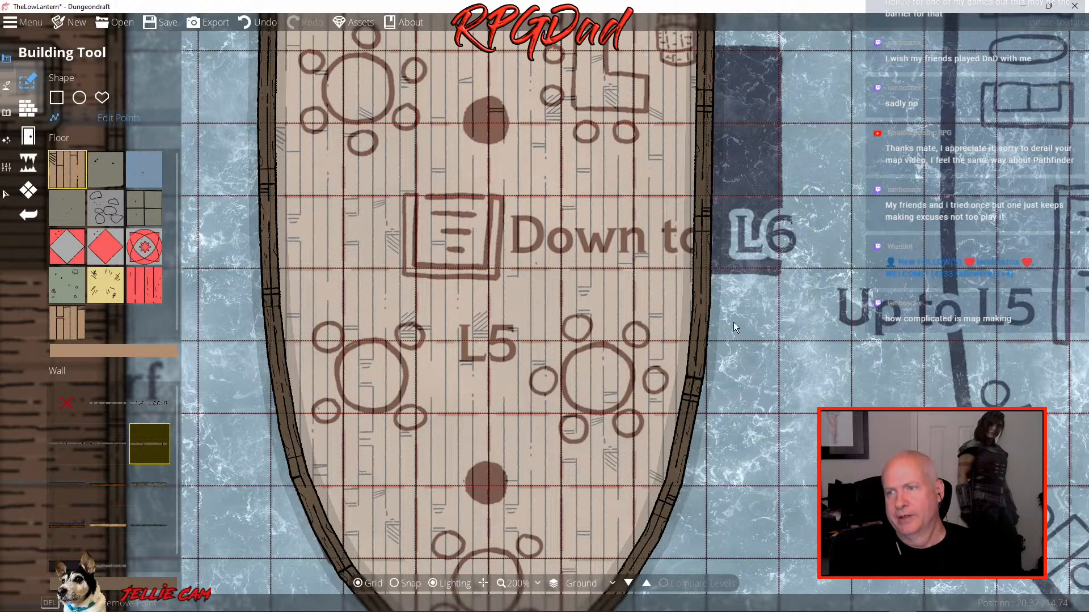
left_click_drag(600, 344, 627, 209)
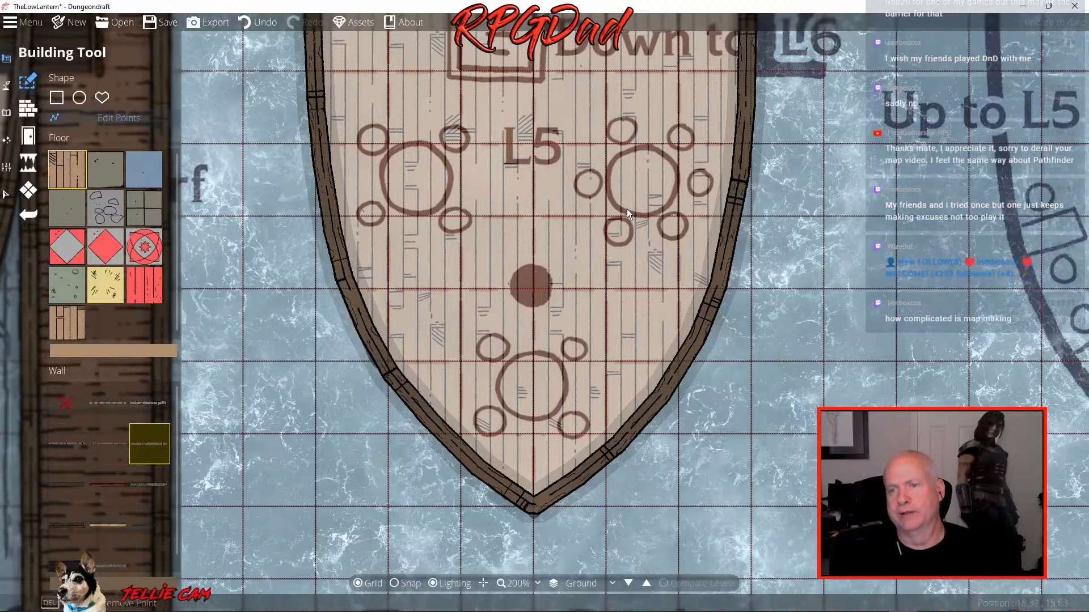
left_click_drag(577, 363, 464, 254)
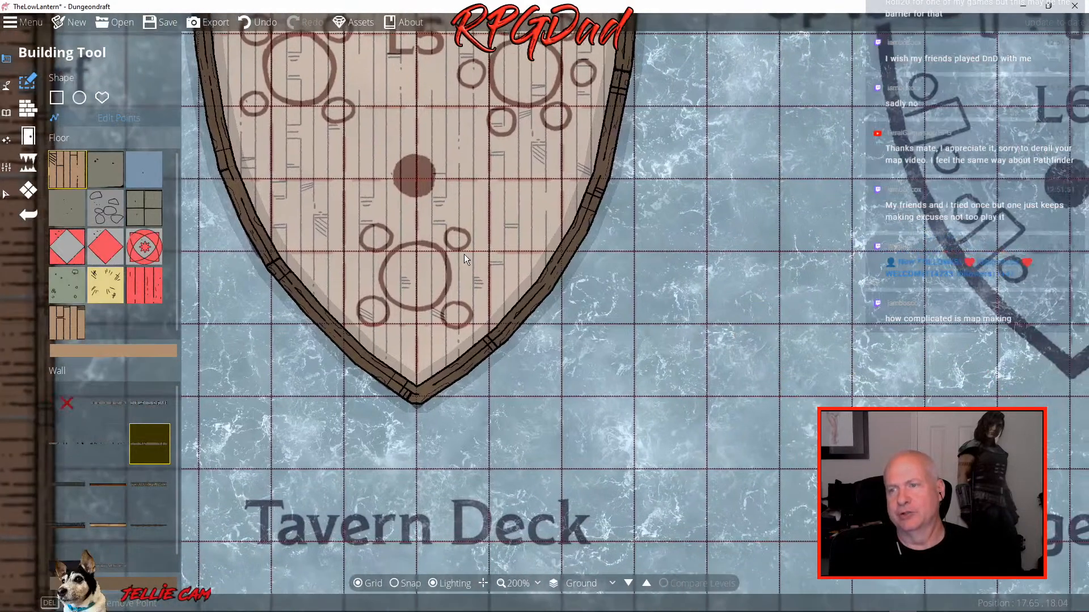
Add and adjust outline points on the Tavern Deck's southeast hull near the bow to smooth its curve
left_click(546, 288)
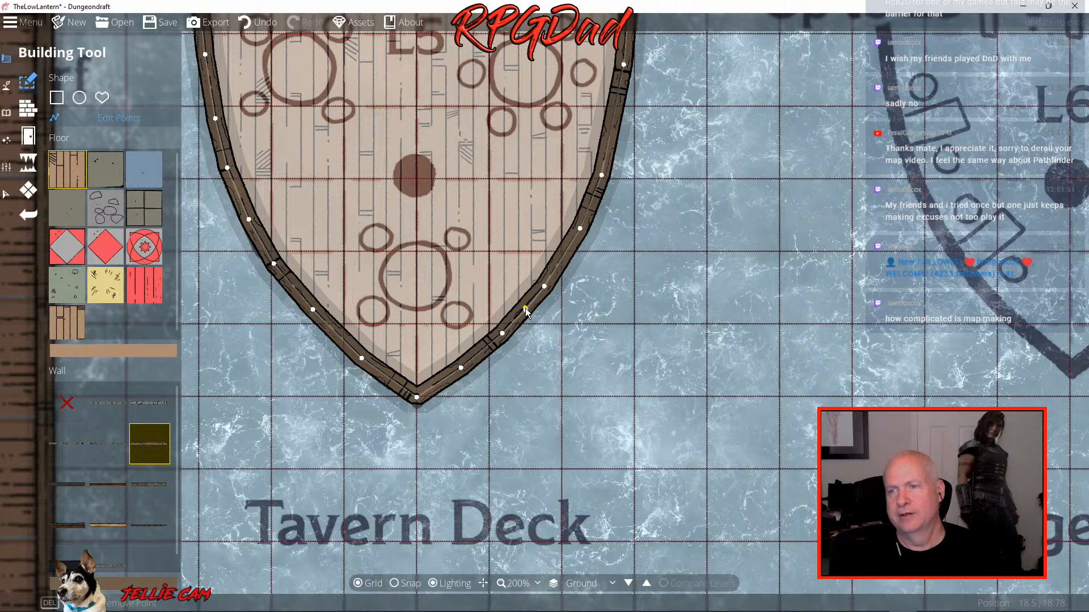
left_click(525, 308)
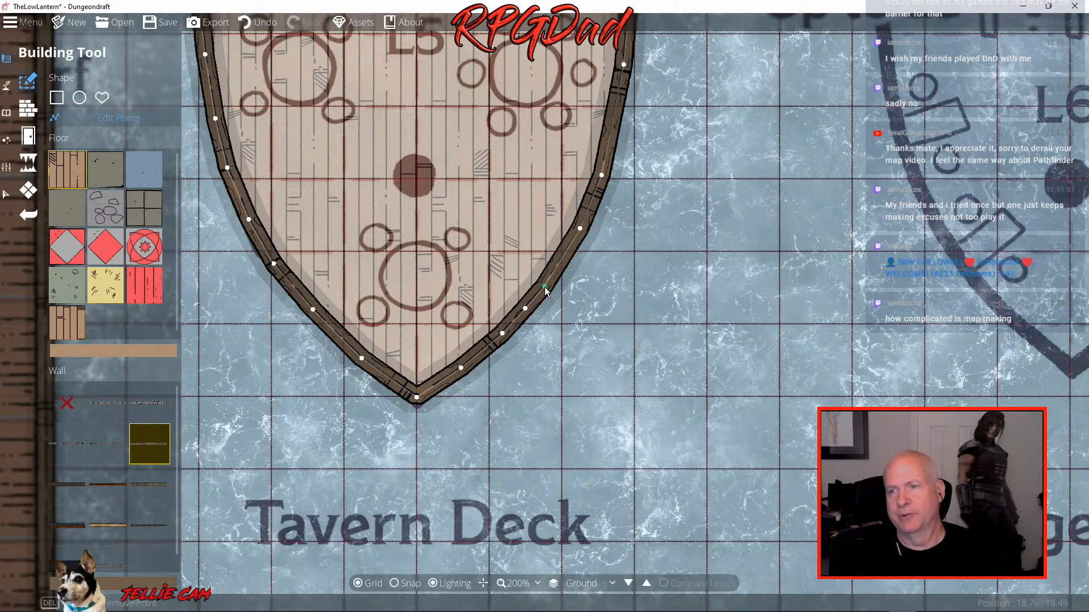
left_click(544, 288)
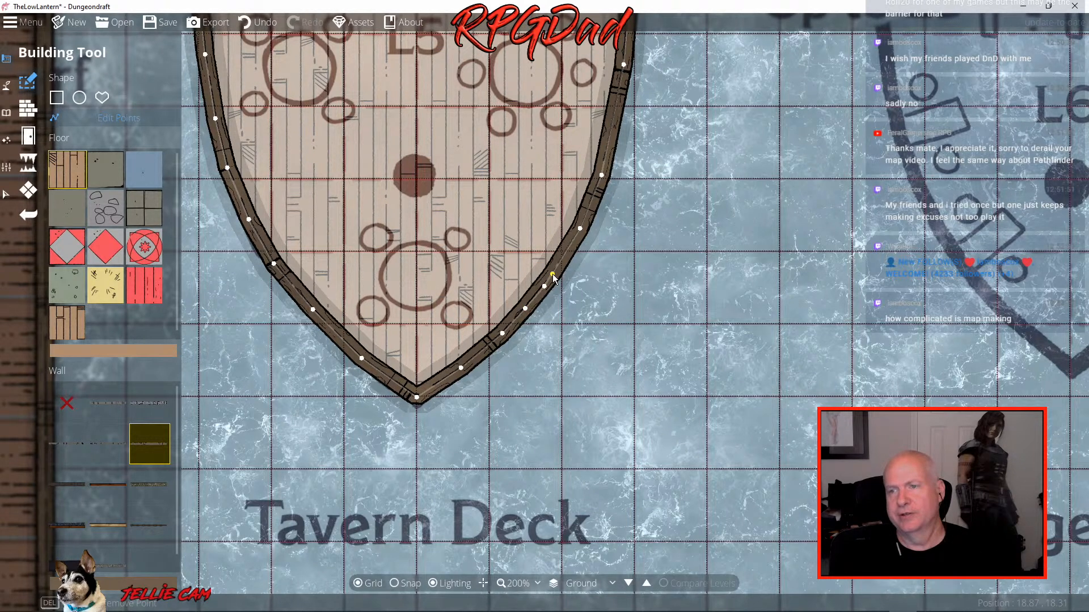
left_click(553, 276)
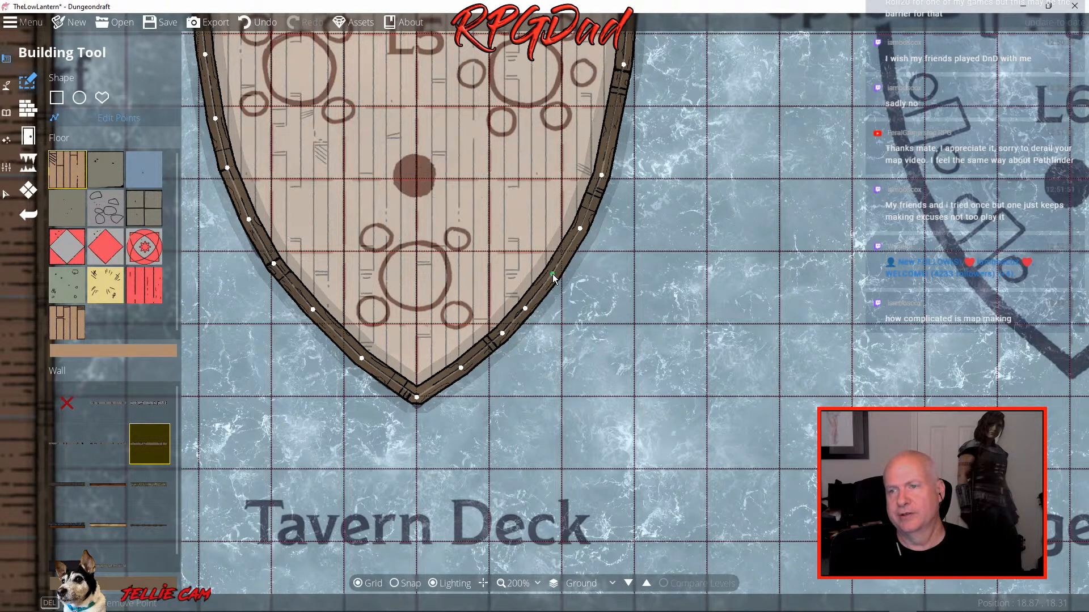
Add and adjust outline points along the Tavern Deck's southwest hull to round its curve toward the bow tip
left_click(362, 359)
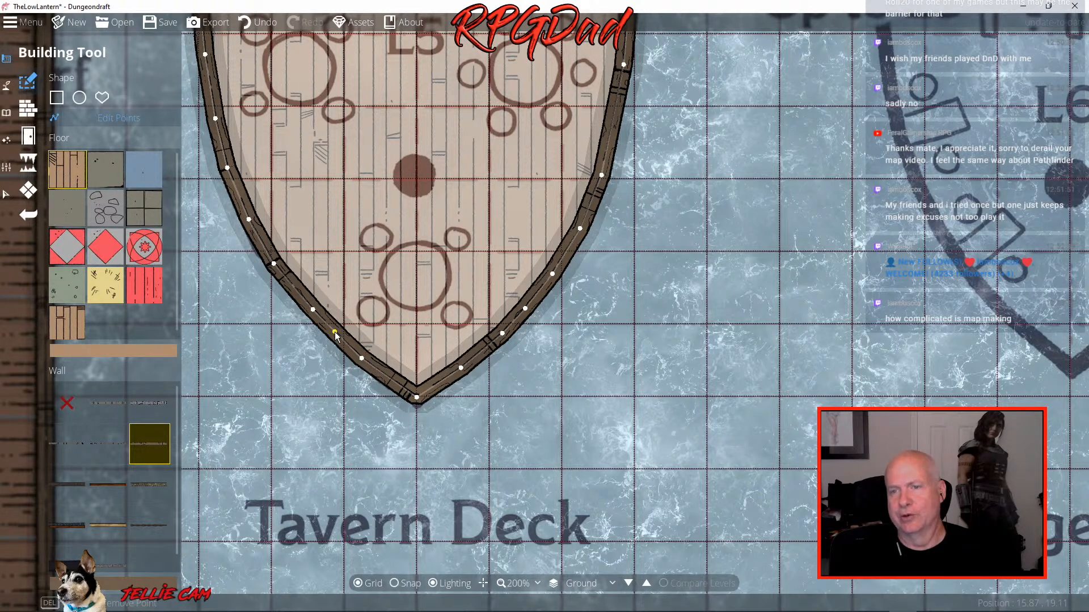
left_click(335, 333)
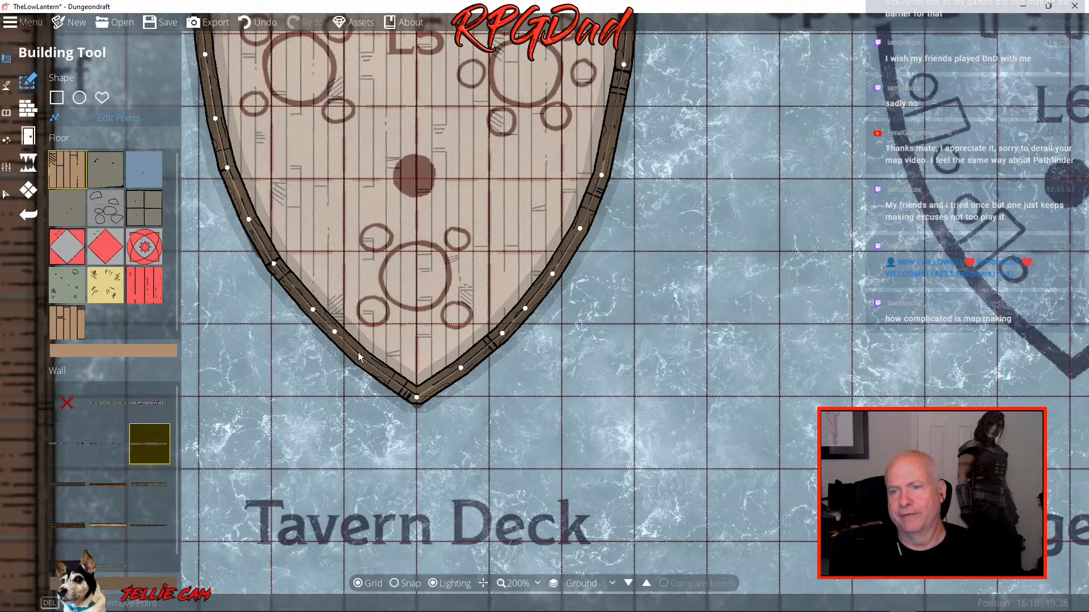
left_click(386, 377)
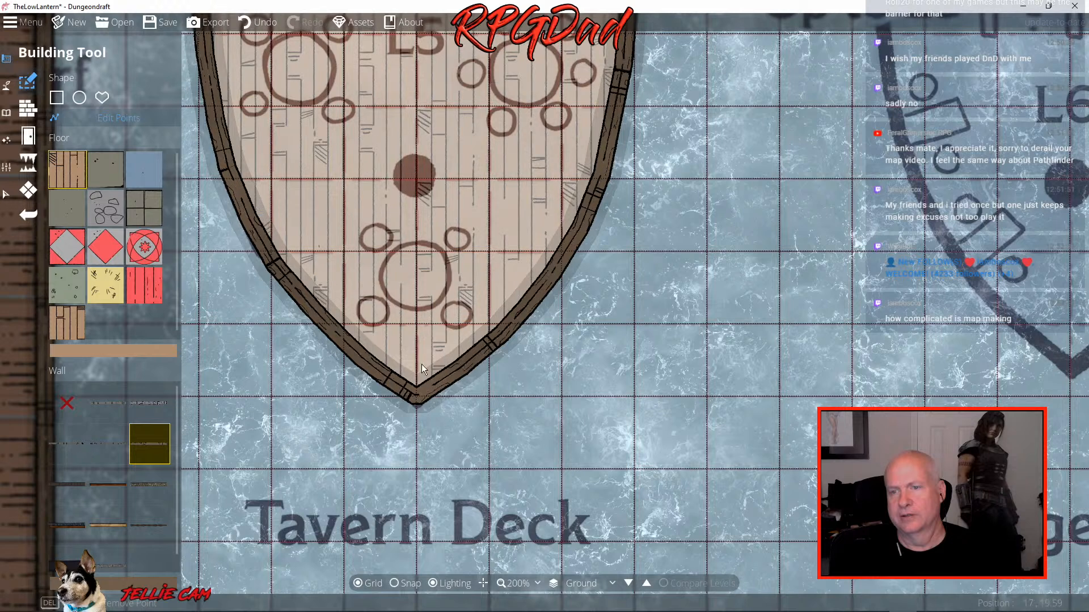
left_click(290, 282)
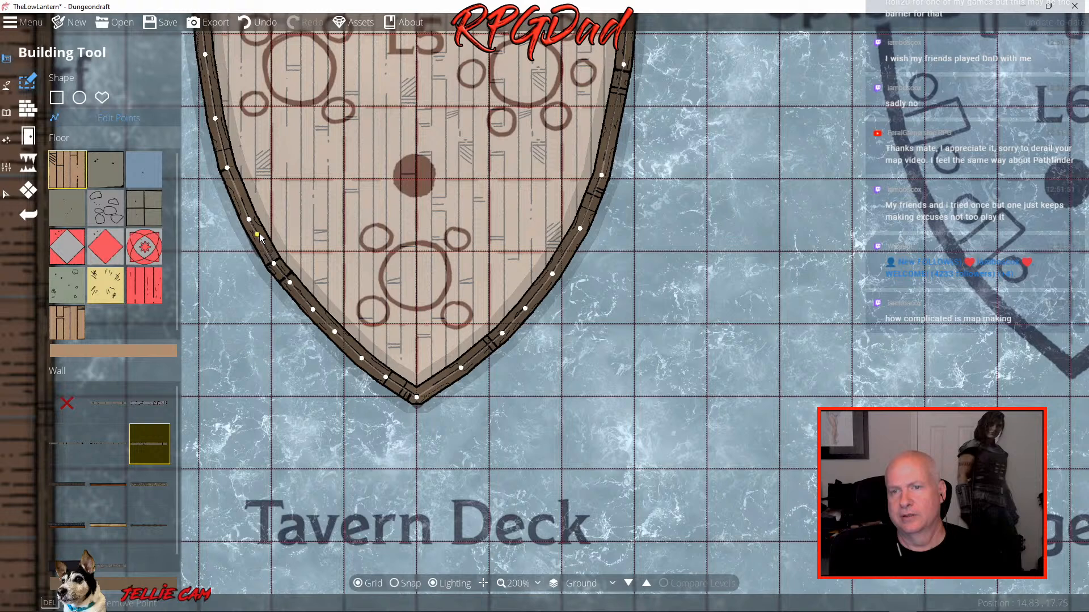
left_click(256, 230)
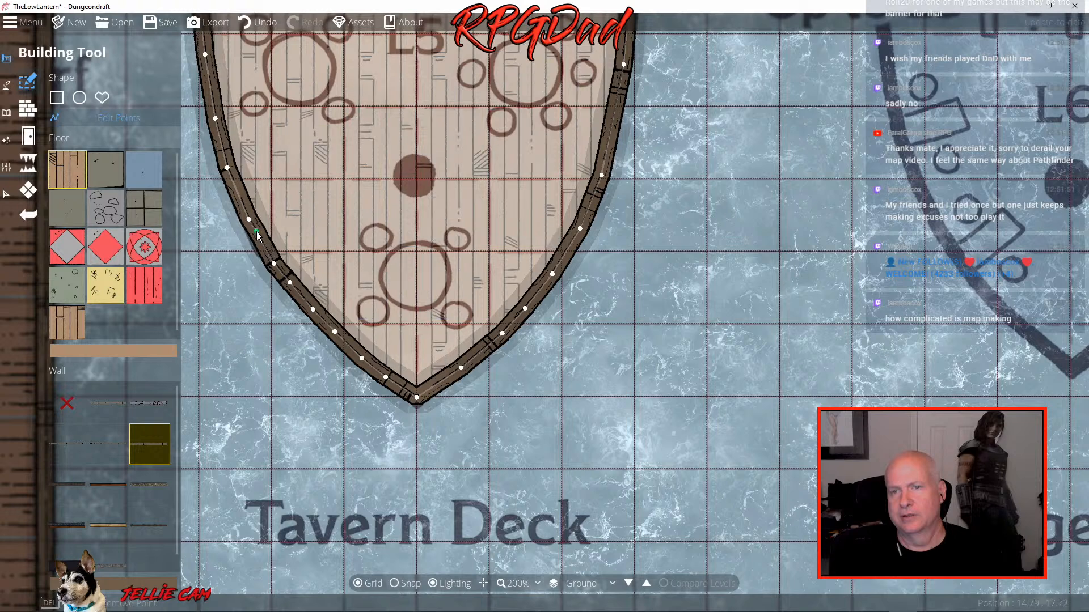
left_click(274, 262)
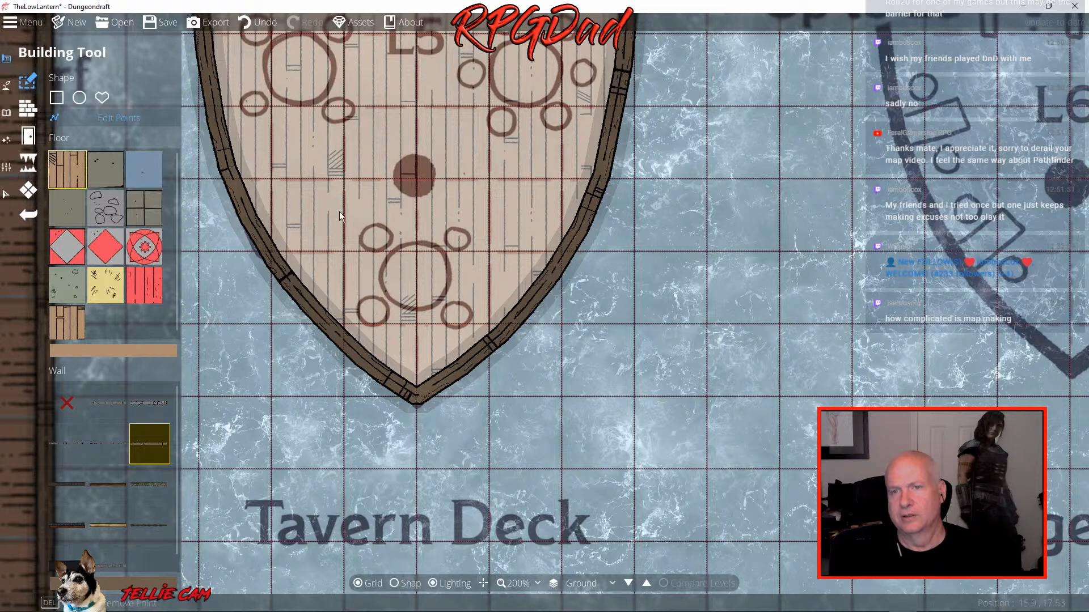
Inspect the Tavern Deck's hull outline against the sketch from the bow up to the stern around L4
mouse_move(350, 215)
left_mouse_down()
mouse_move(378, 360)
mouse_move(381, 461)
left_mouse_up()
scroll(409, 468, "up", 5)
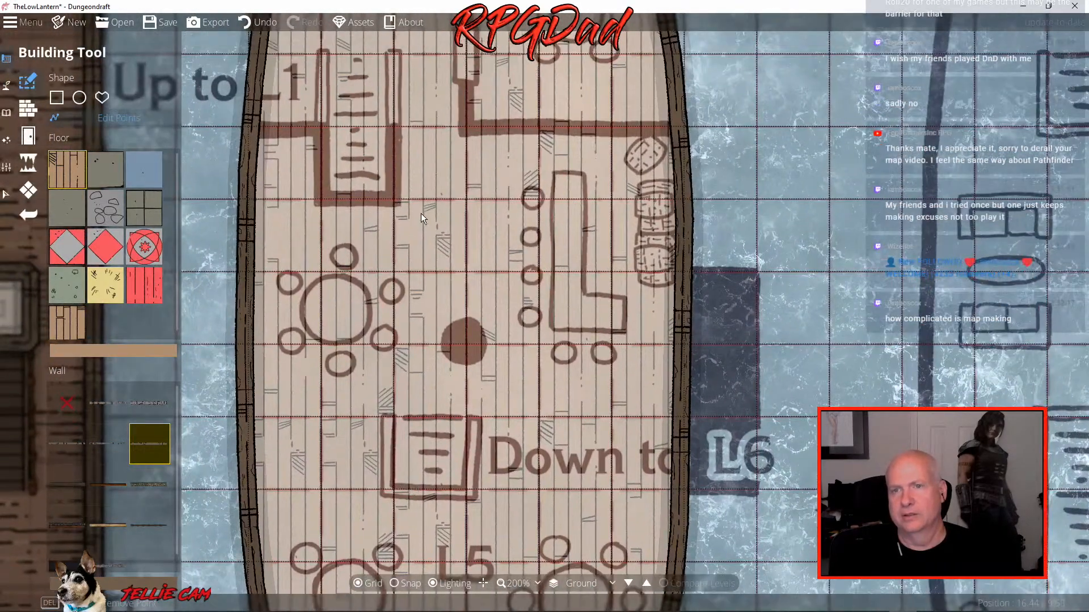
left_click_drag(370, 249, 237, 263)
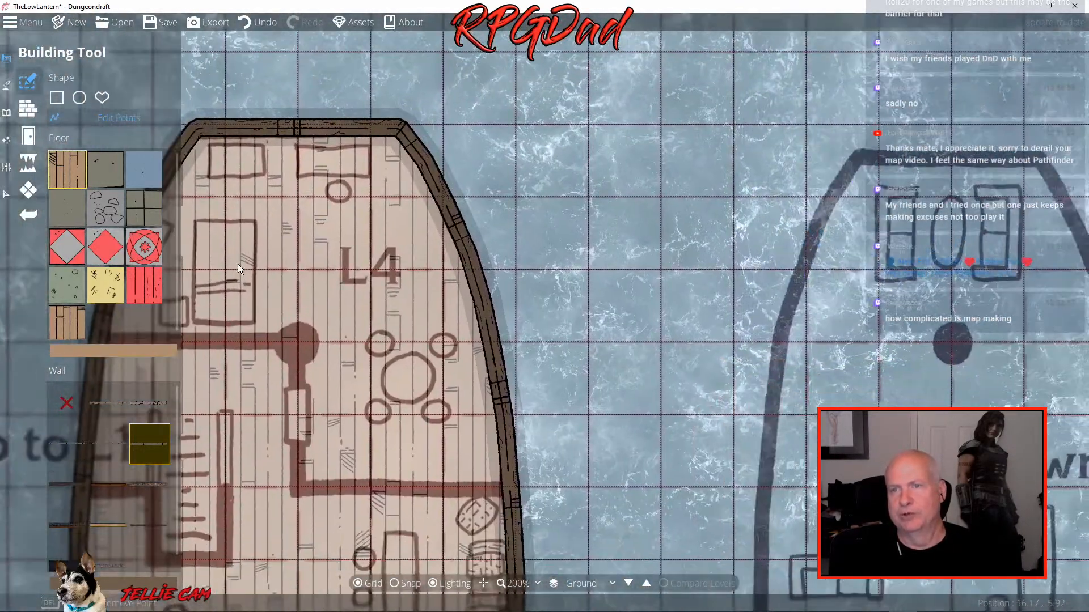
scroll(292, 196, "down", 10)
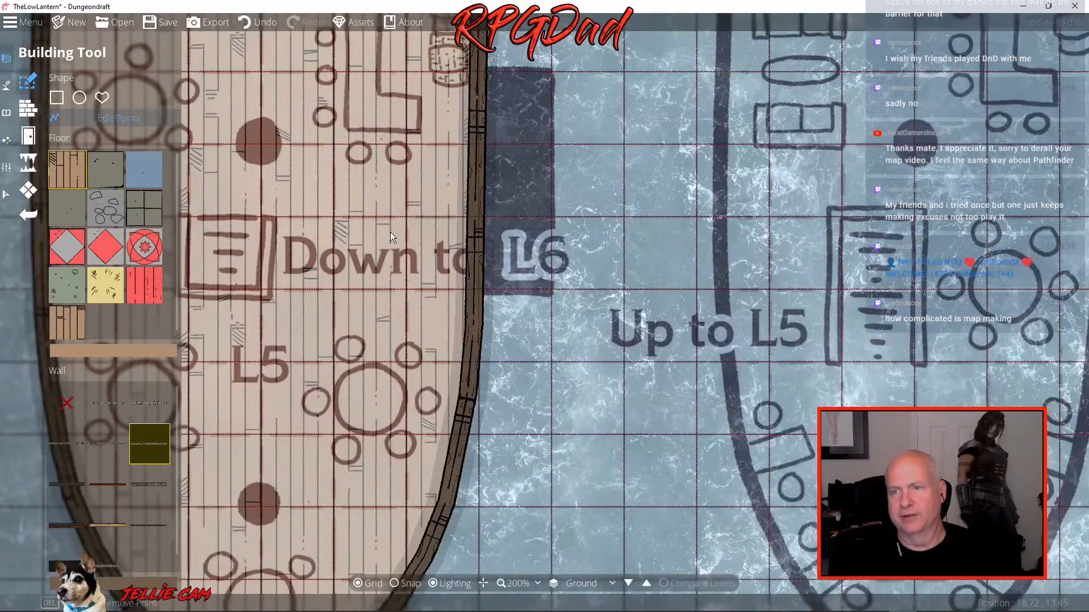
left_click_drag(390, 233, 406, 181)
left_click_drag(379, 389, 543, 479)
left_click_drag(532, 178, 449, 427)
left_click_drag(455, 319, 491, 375)
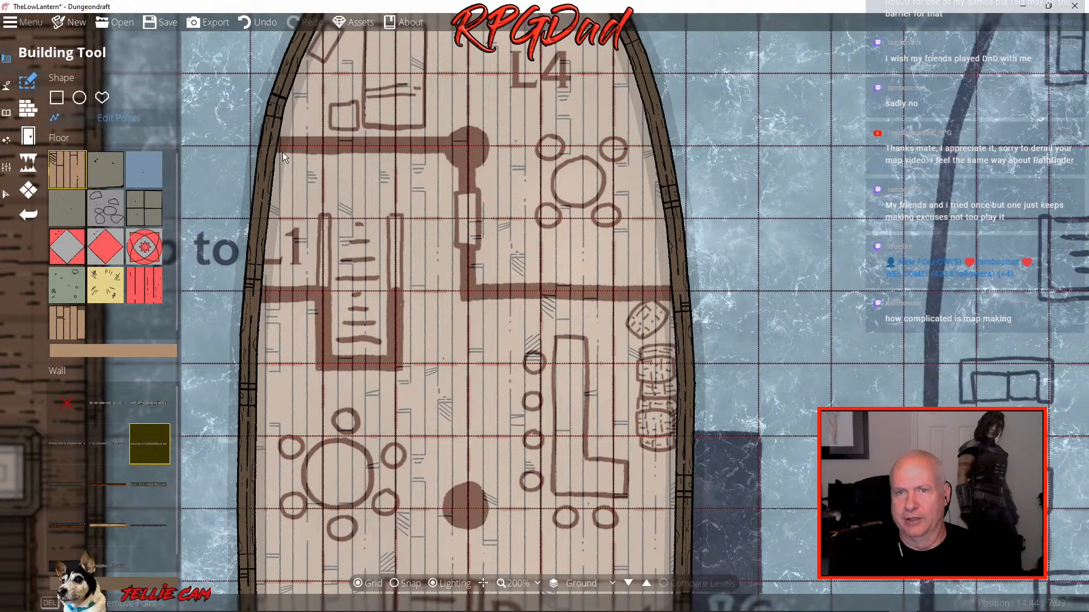
Draw a brown wooden interior wall along the sketched partition south of L4, from the west hull past the doorway to the east hull
left_click(32, 114)
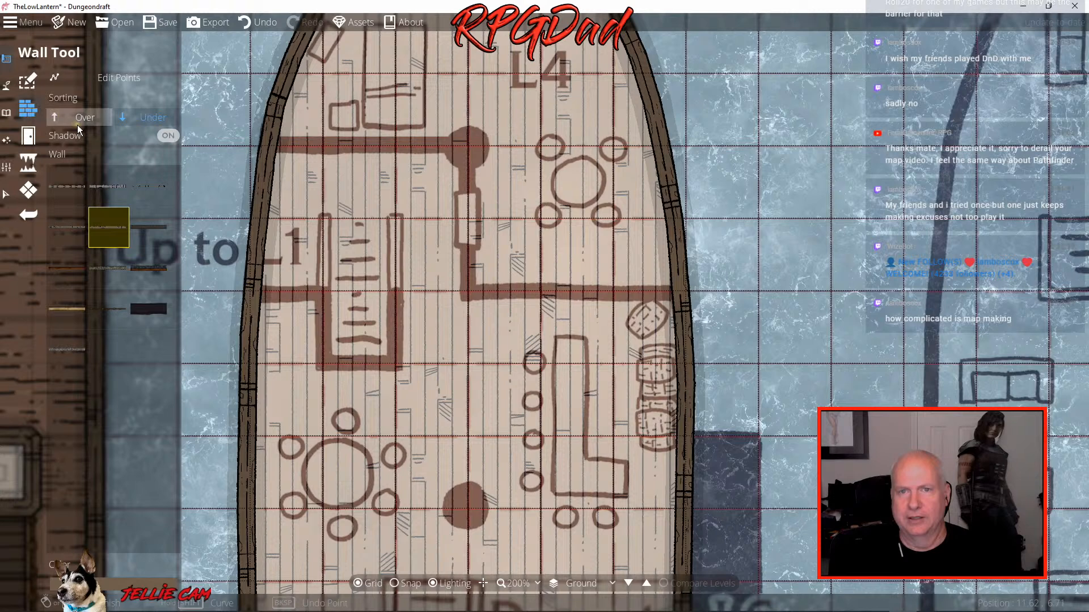
mouse_move(148, 223)
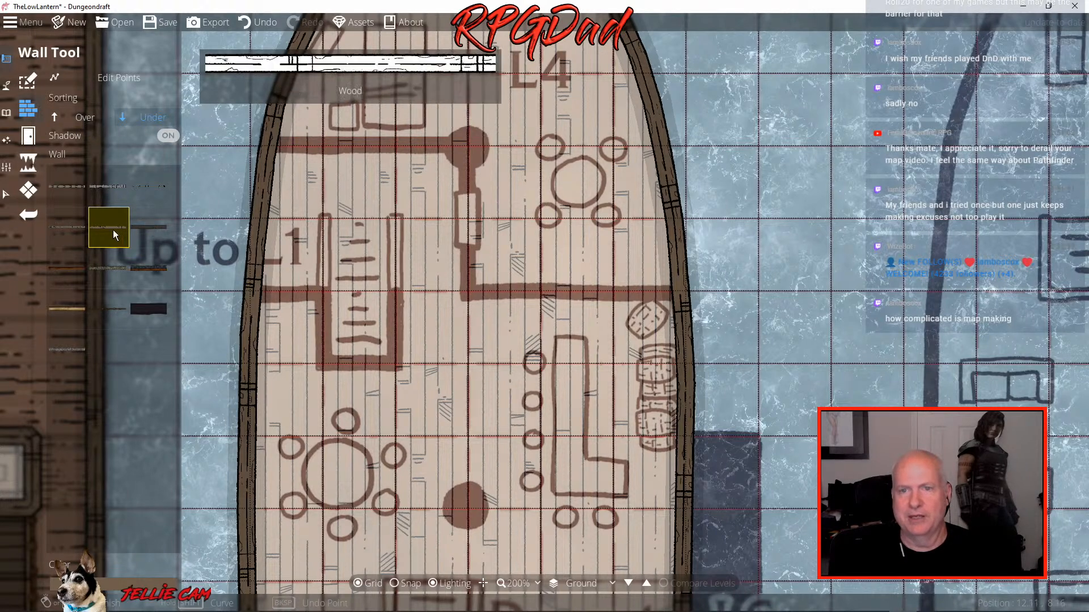
left_click(67, 267)
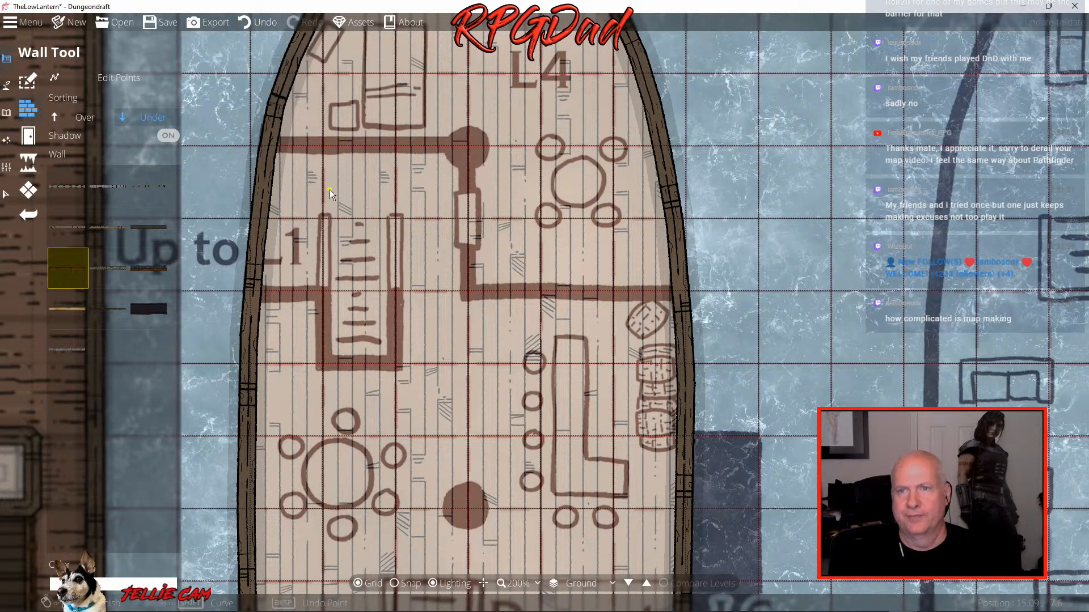
left_click(270, 145)
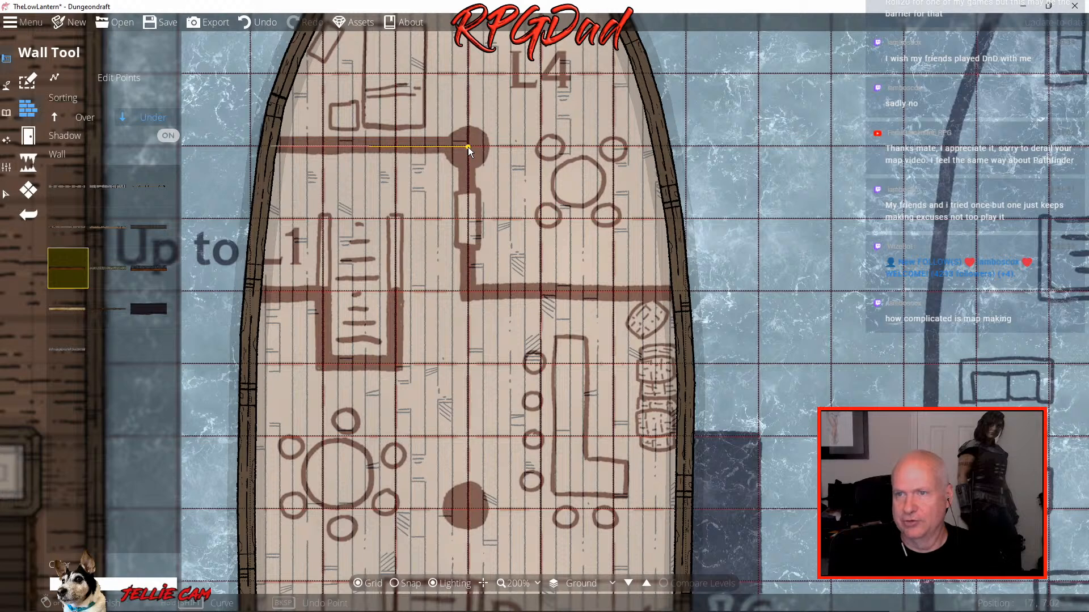
left_click(468, 147)
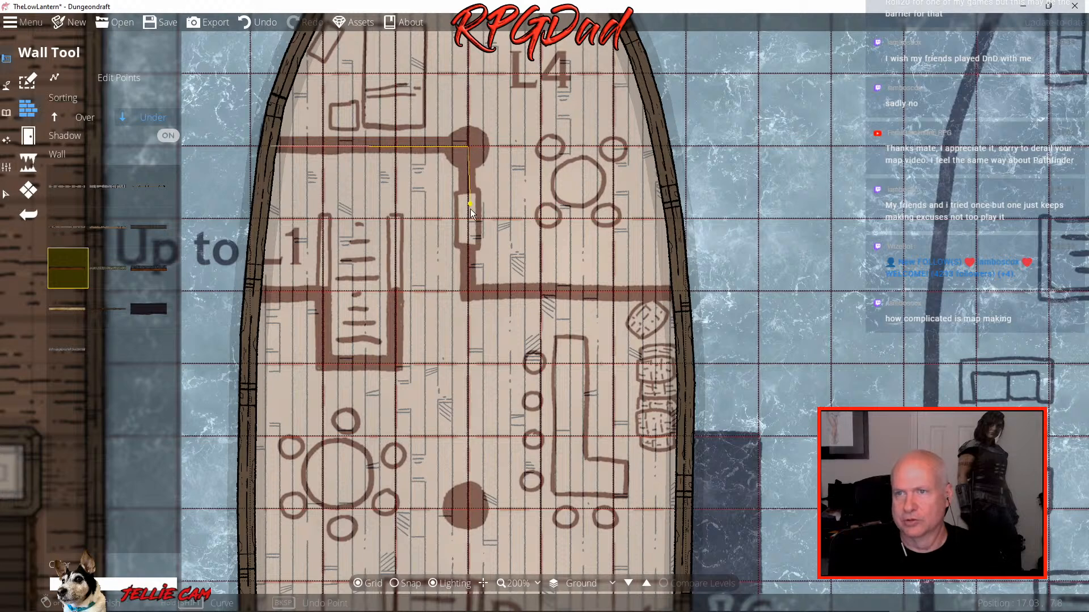
left_click(469, 292)
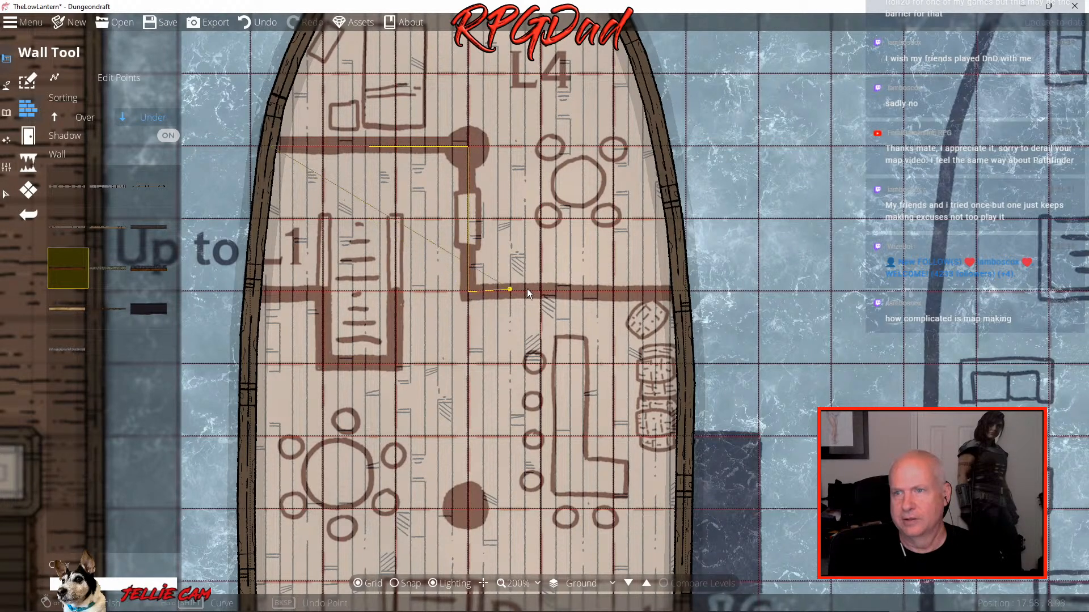
left_click(681, 292)
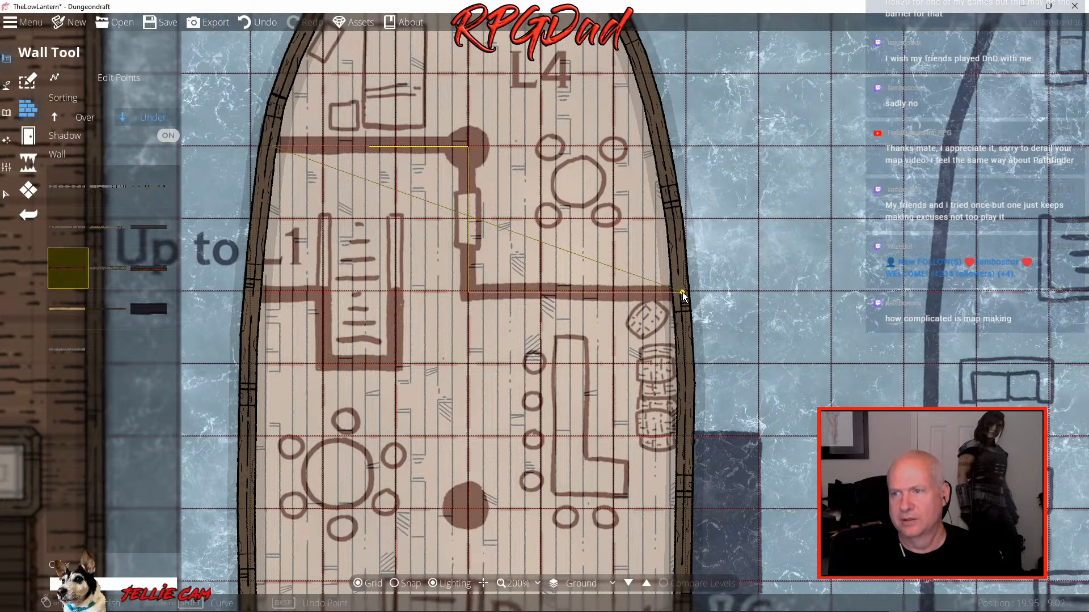
right_click(682, 293)
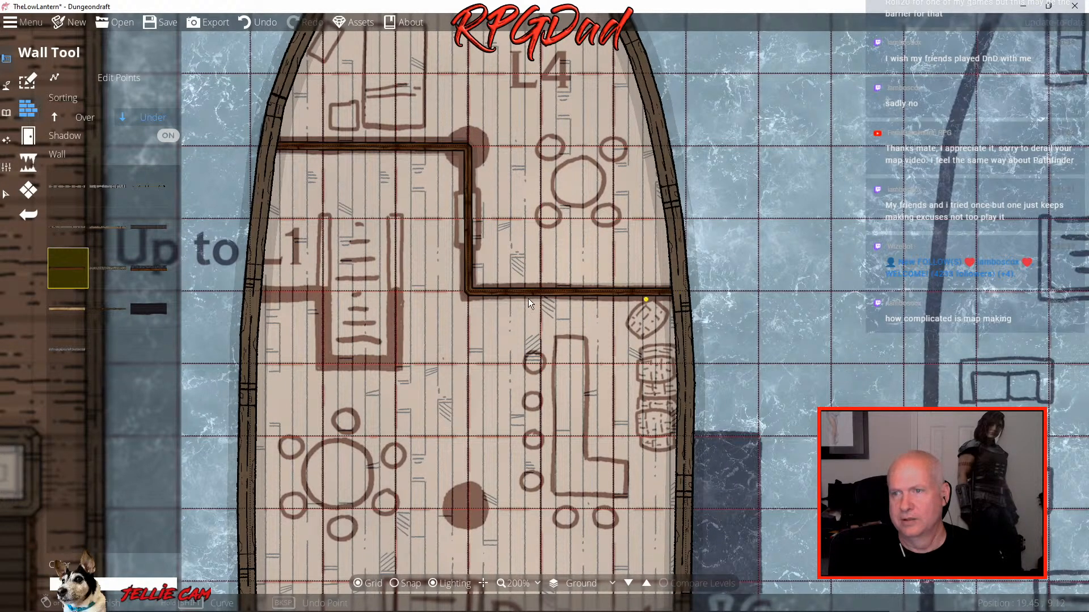
Draw the same wooden wall from the west hull around the south end of the Up to L1 stairs, following the sketch
left_click_drag(445, 370, 494, 283)
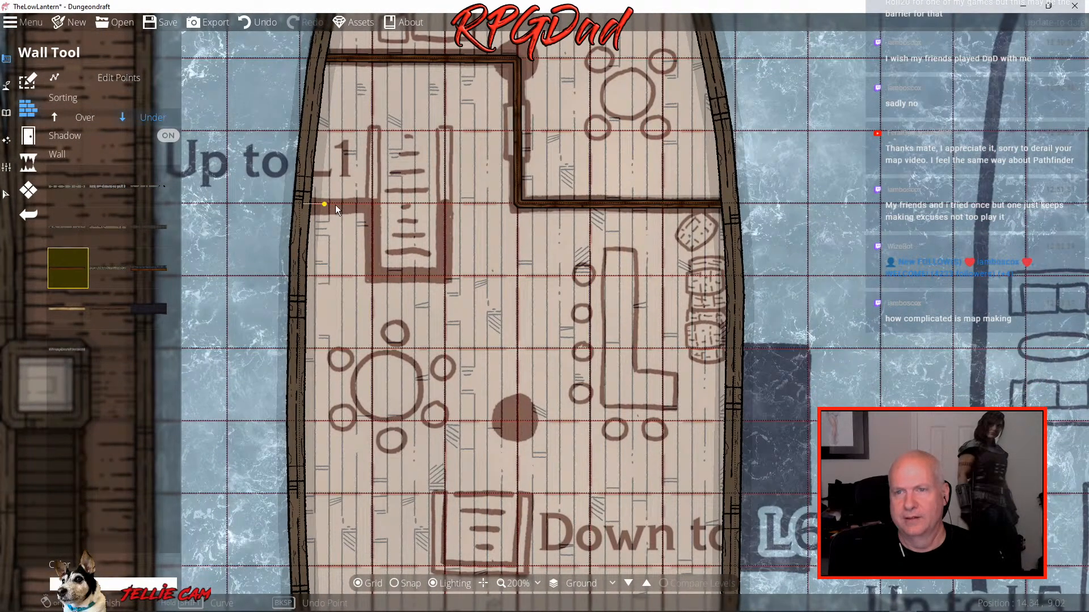
left_click(367, 204)
left_click(372, 274)
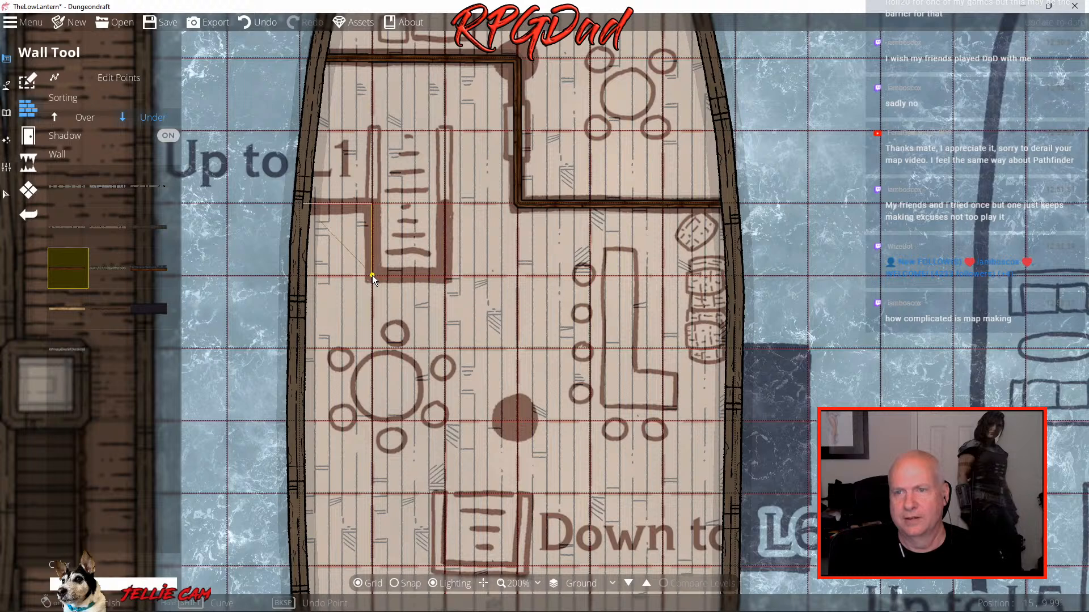
left_click(444, 276)
right_click(444, 202)
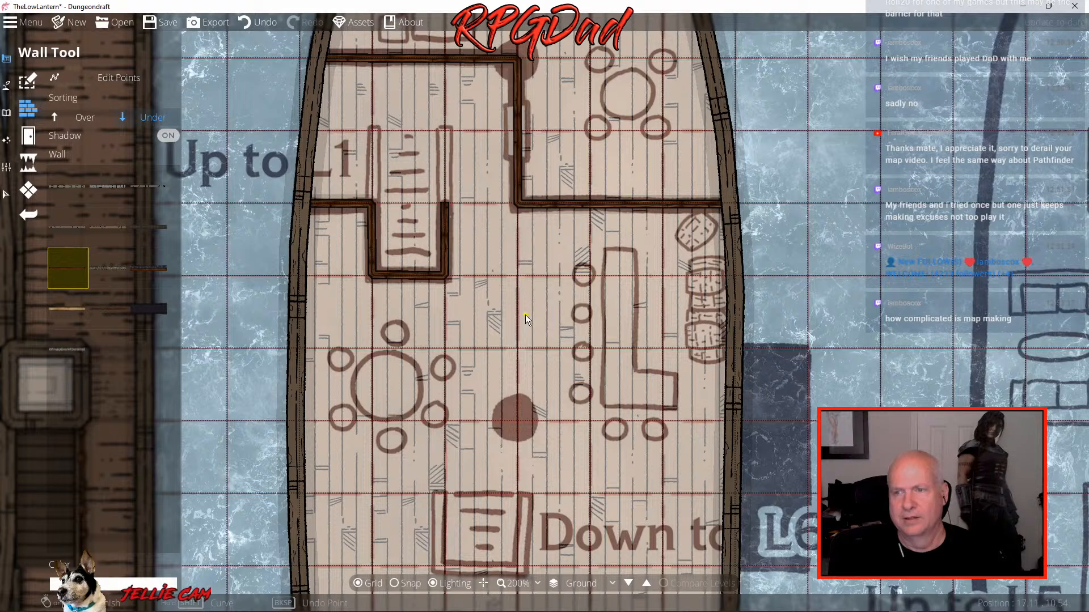
Try a three-sided wooden wall around the Down to L6 stairs without snapping, and undo it
left_click_drag(525, 315, 490, 151)
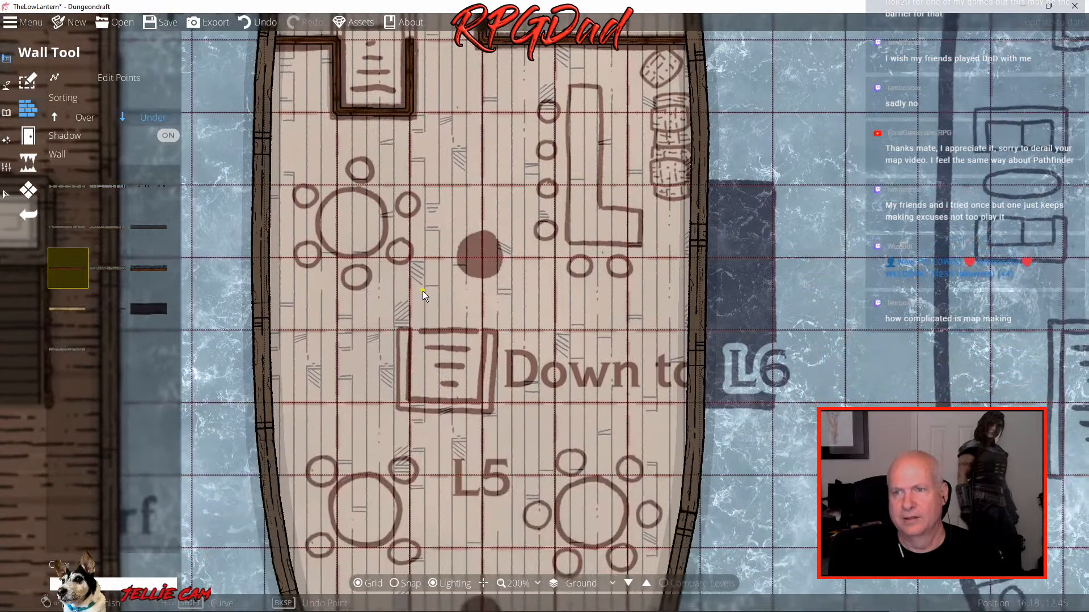
left_click(410, 331)
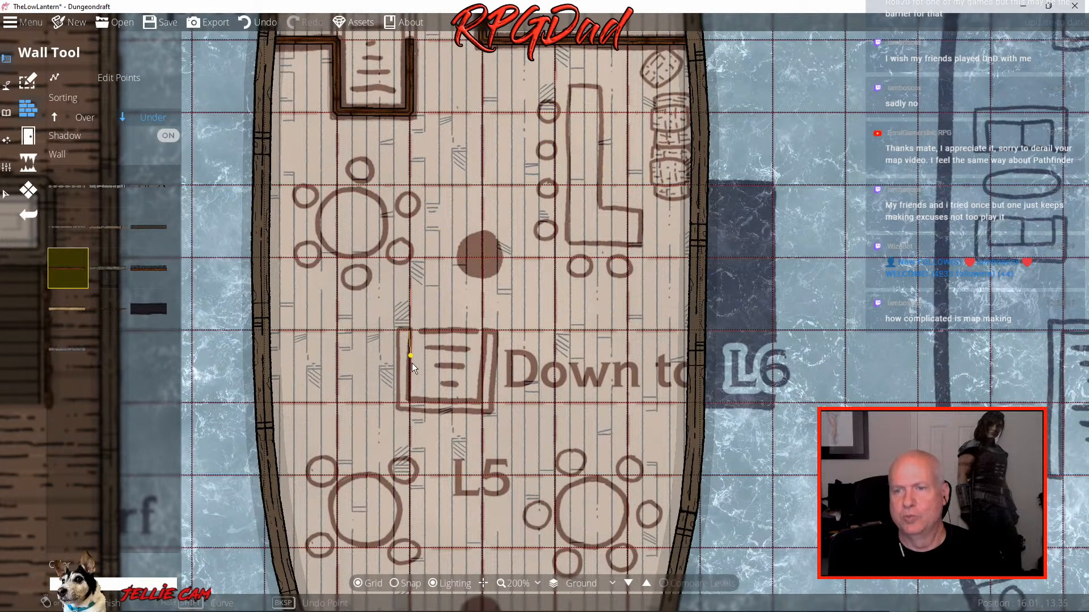
left_click(410, 403)
left_click(482, 403)
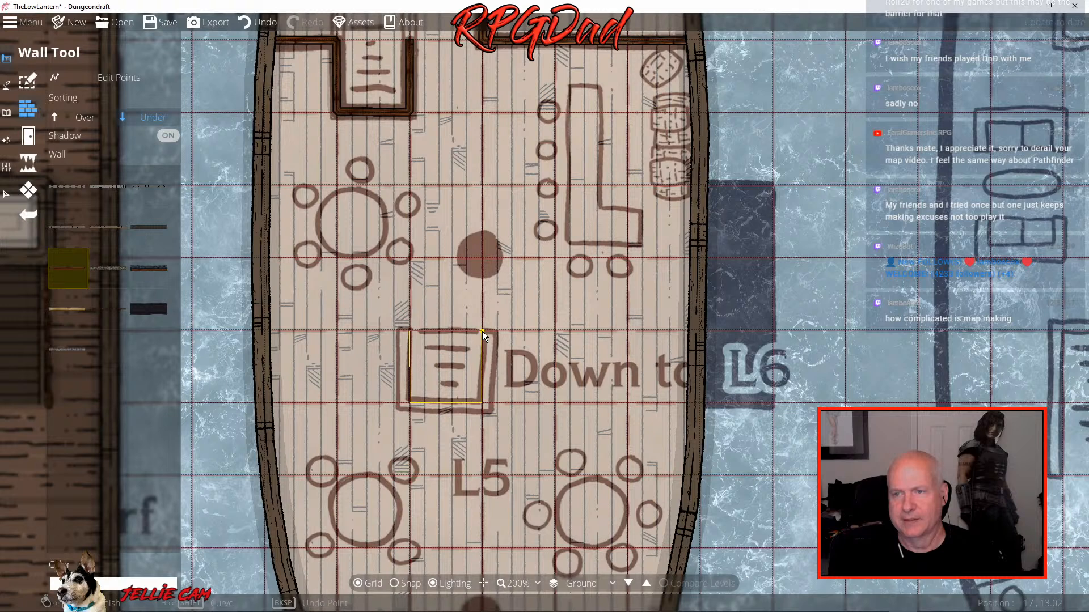
double_click(482, 331)
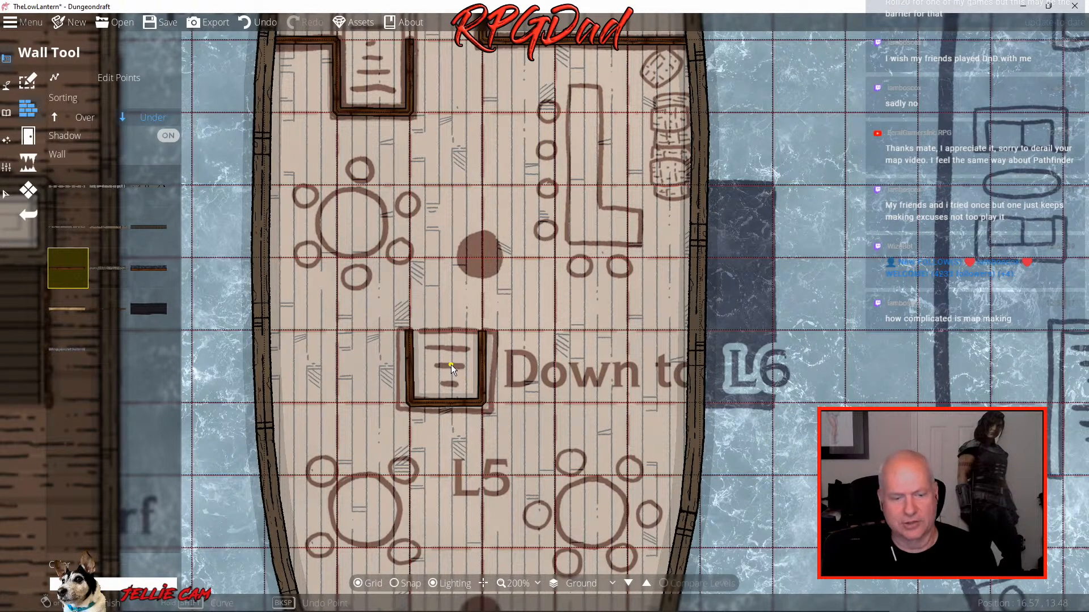
scroll(451, 365, "up", 4)
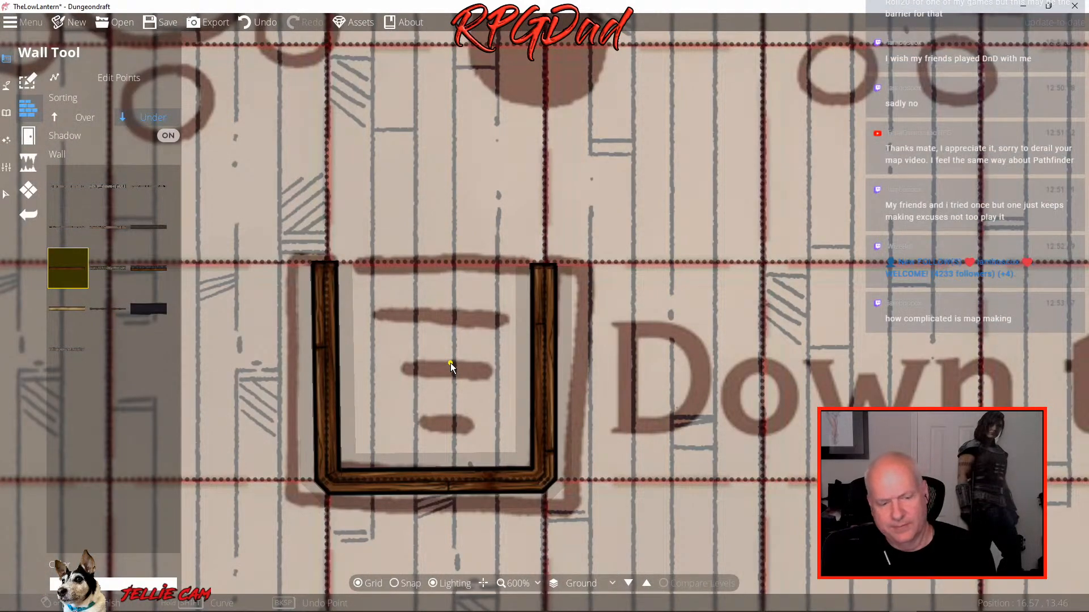
key("ctrl+z")
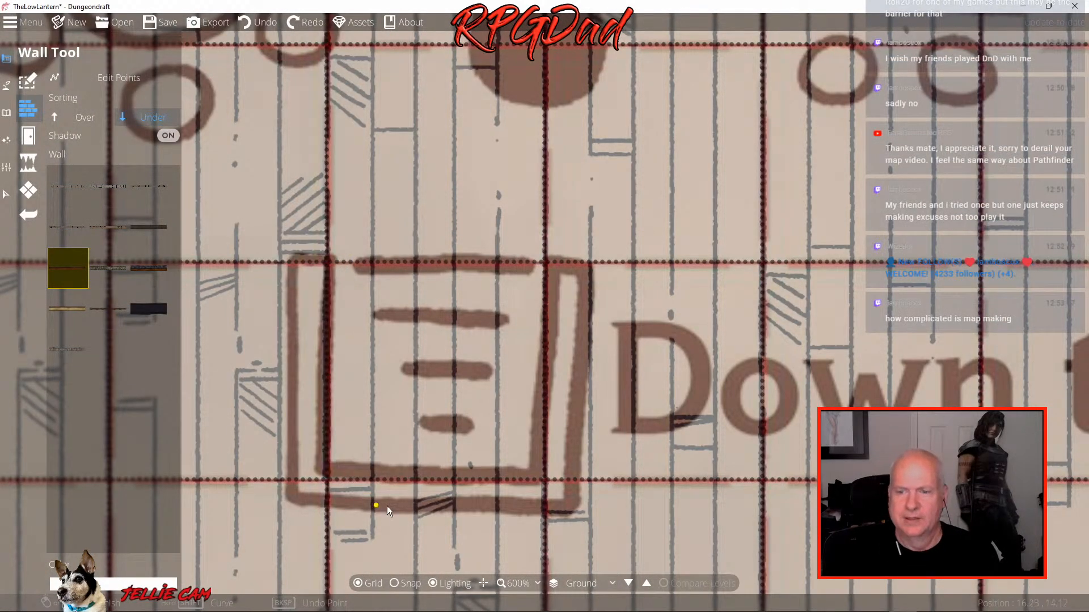
Enable snapping and draw the wooden wall along the west, south and east sides of the Down to L6 stairs, one grid square in size
left_click(394, 583)
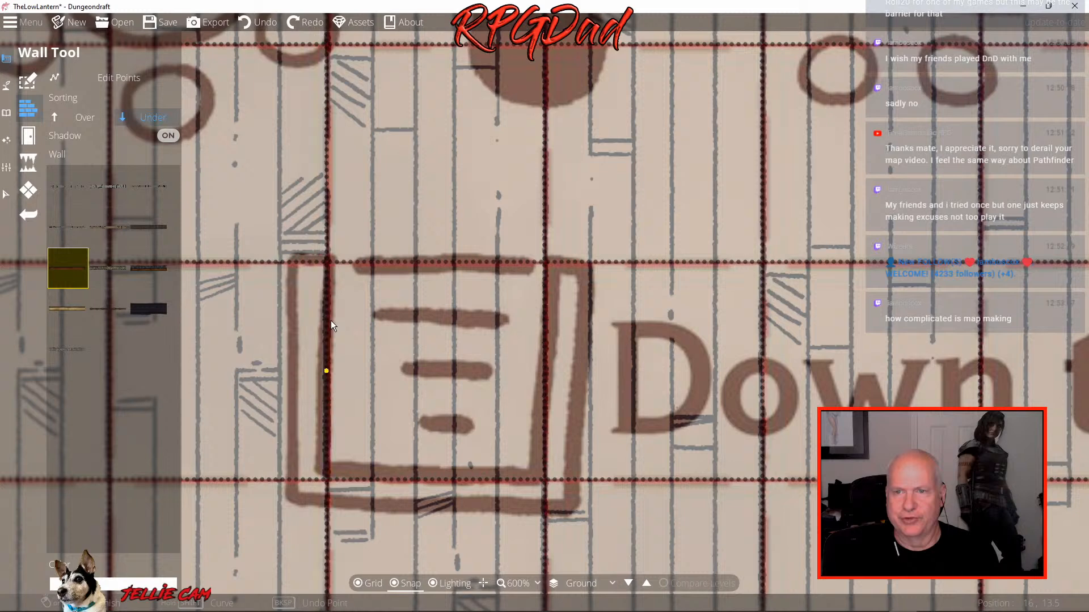
left_click(327, 263)
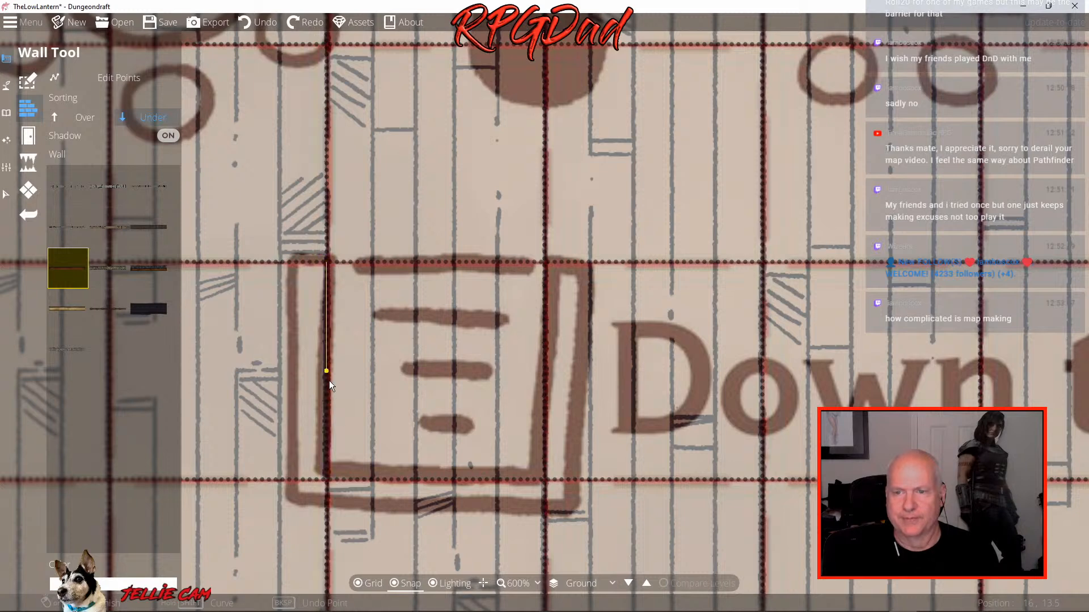
left_click(332, 480)
left_click(543, 479)
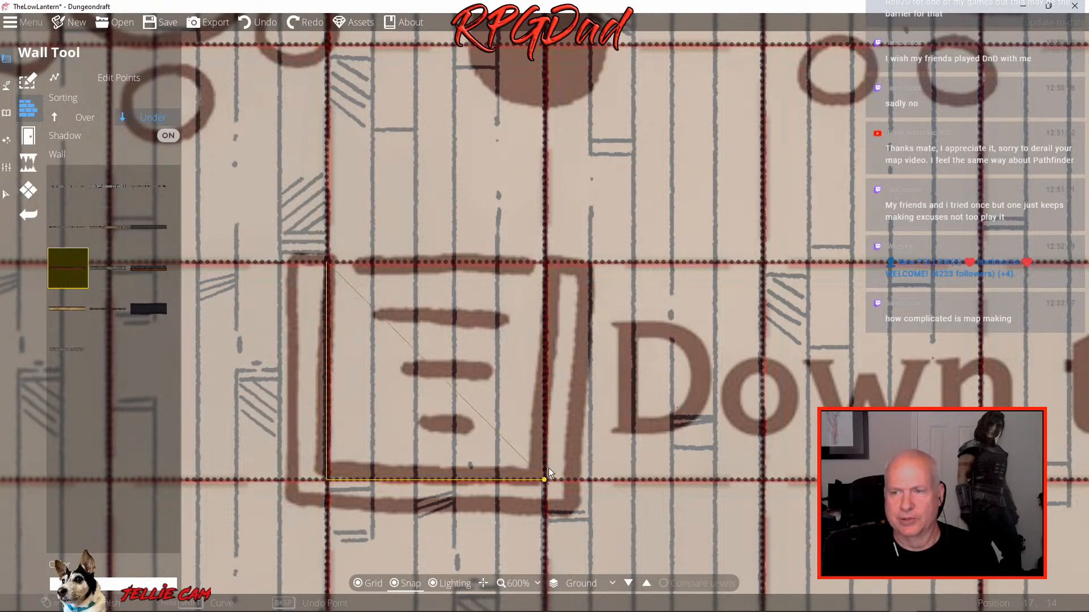
double_click(543, 263)
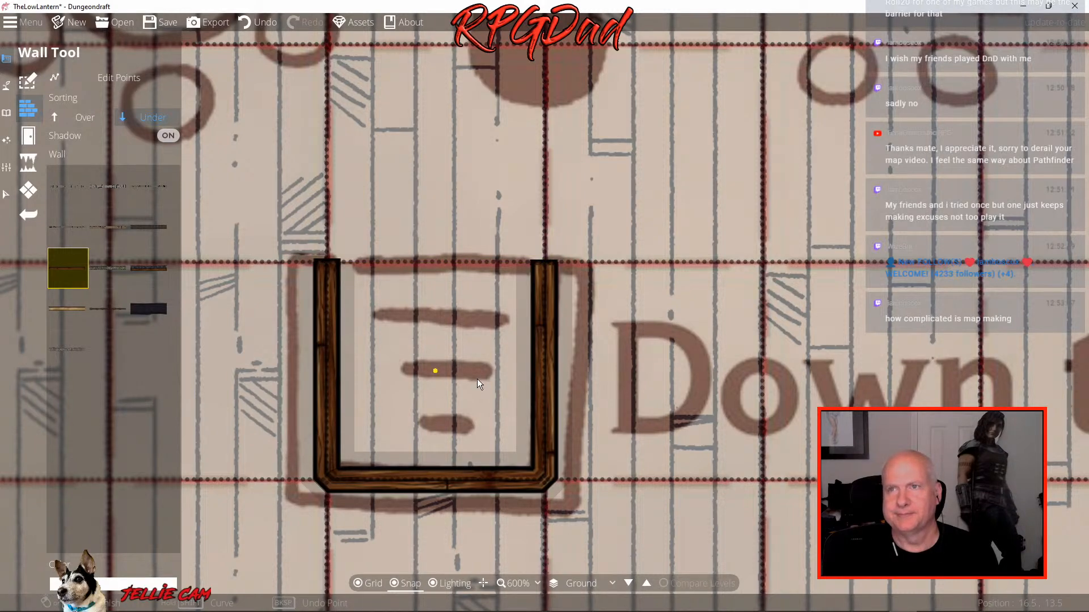
Try to draw a rectangular floor without a wall over the boarding landing east of L1
scroll(477, 377, "down", 4)
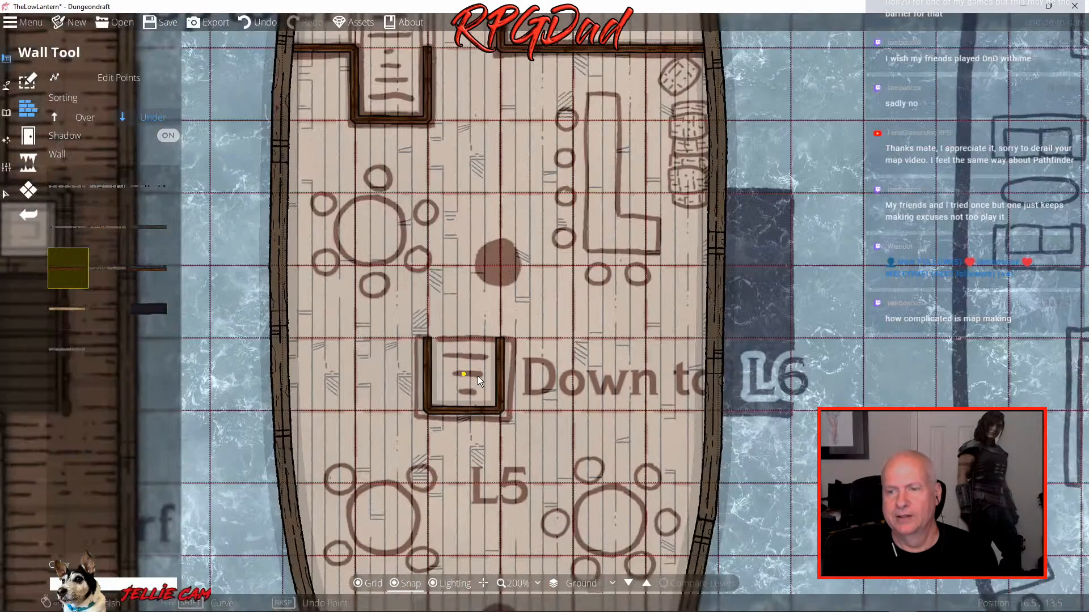
left_click_drag(448, 287, 638, 417)
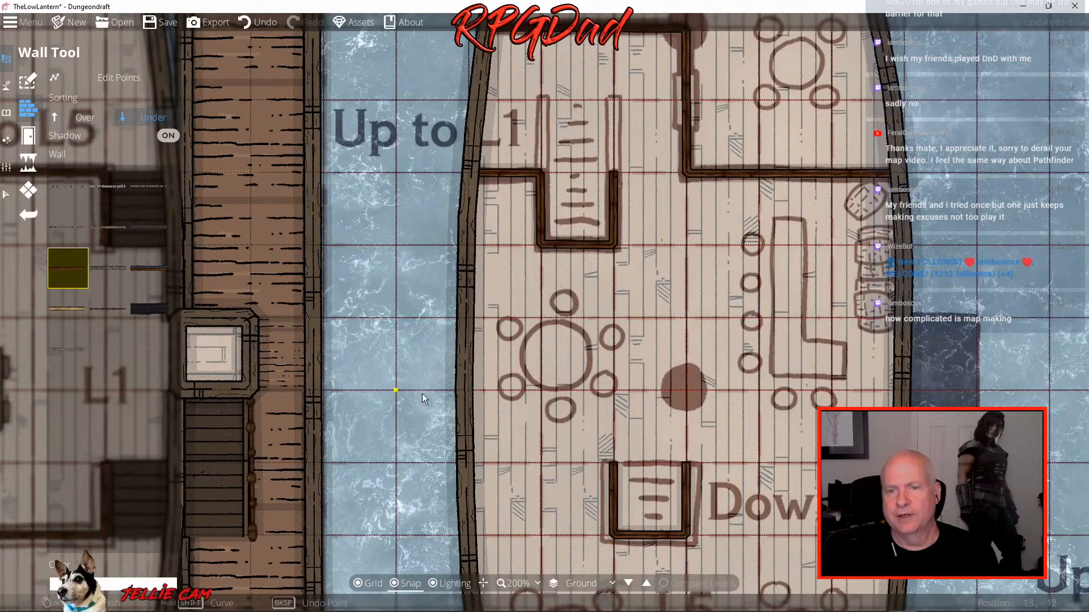
left_click_drag(403, 386, 631, 382)
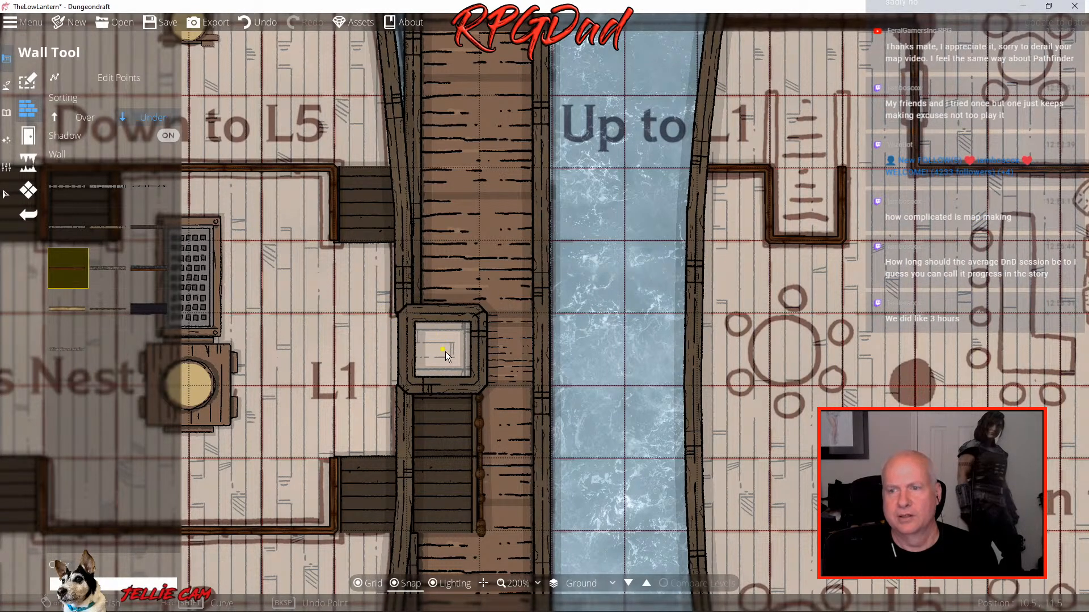
key("Escape")
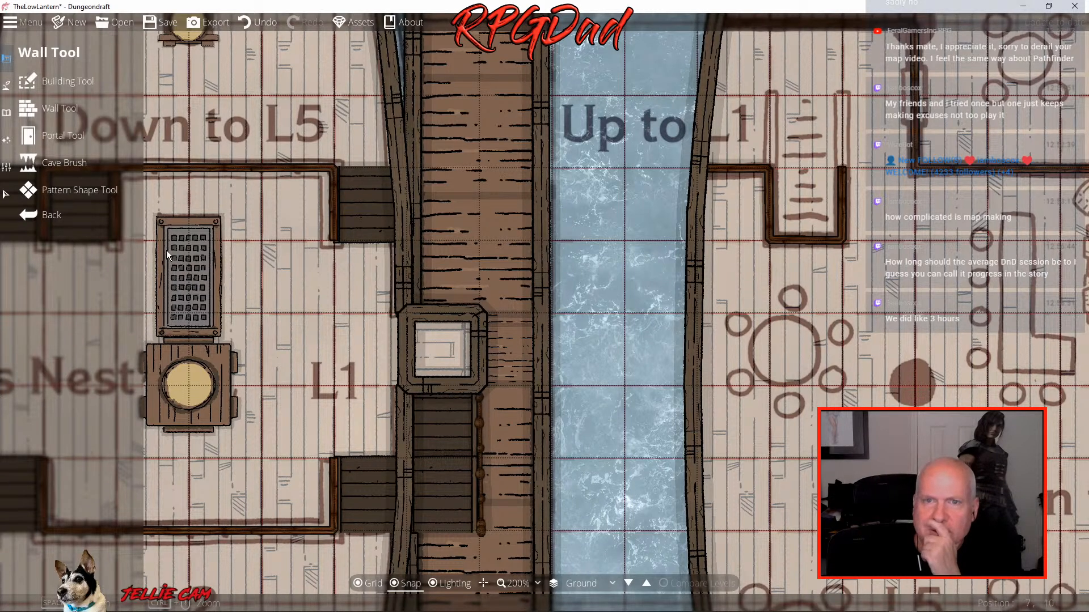
left_click(49, 81)
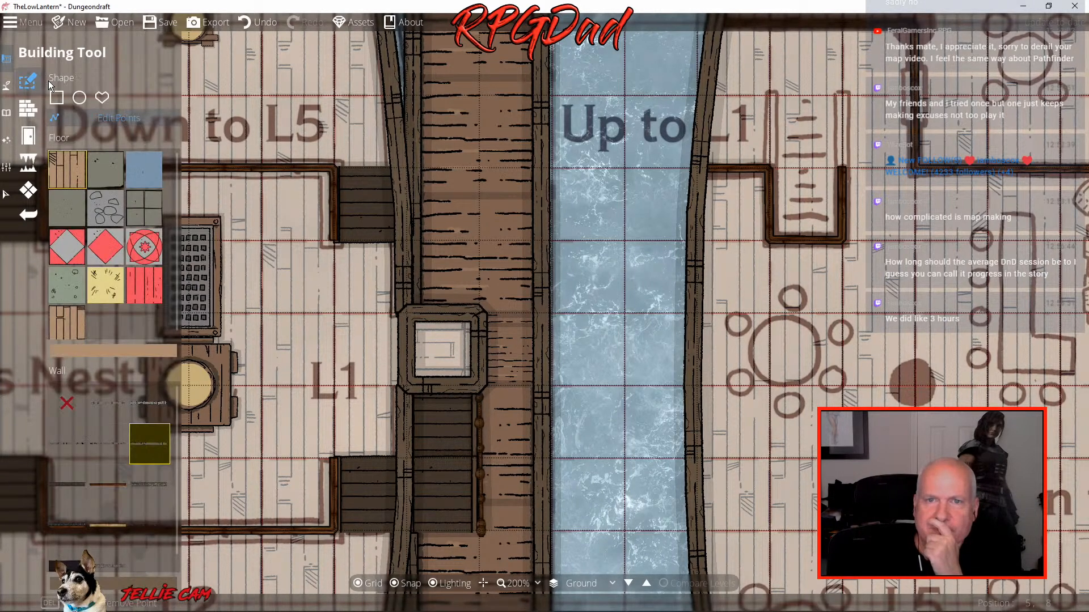
left_click(56, 97)
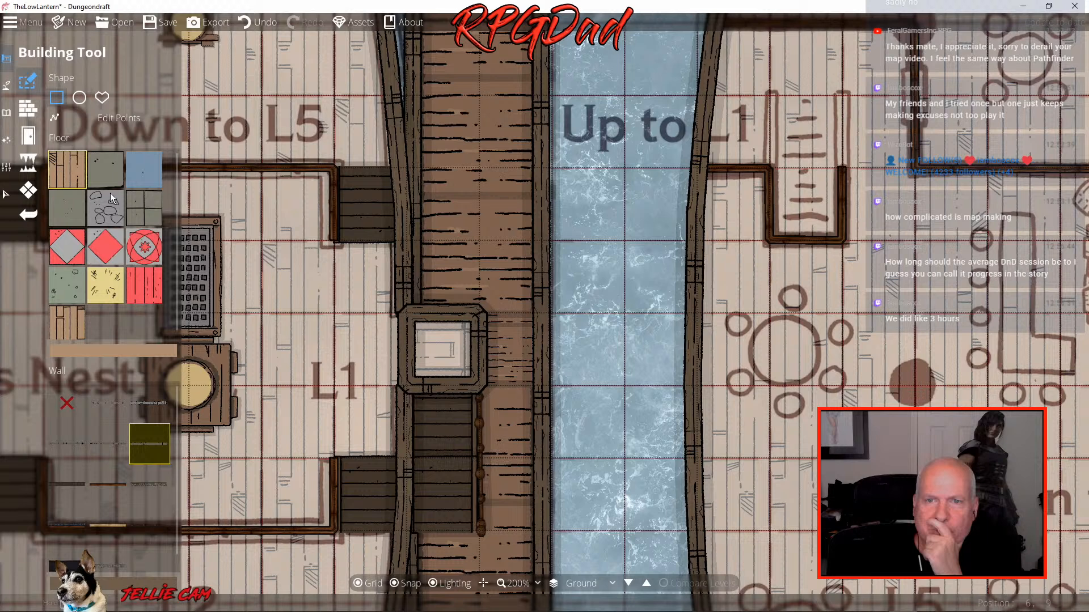
left_click(70, 404)
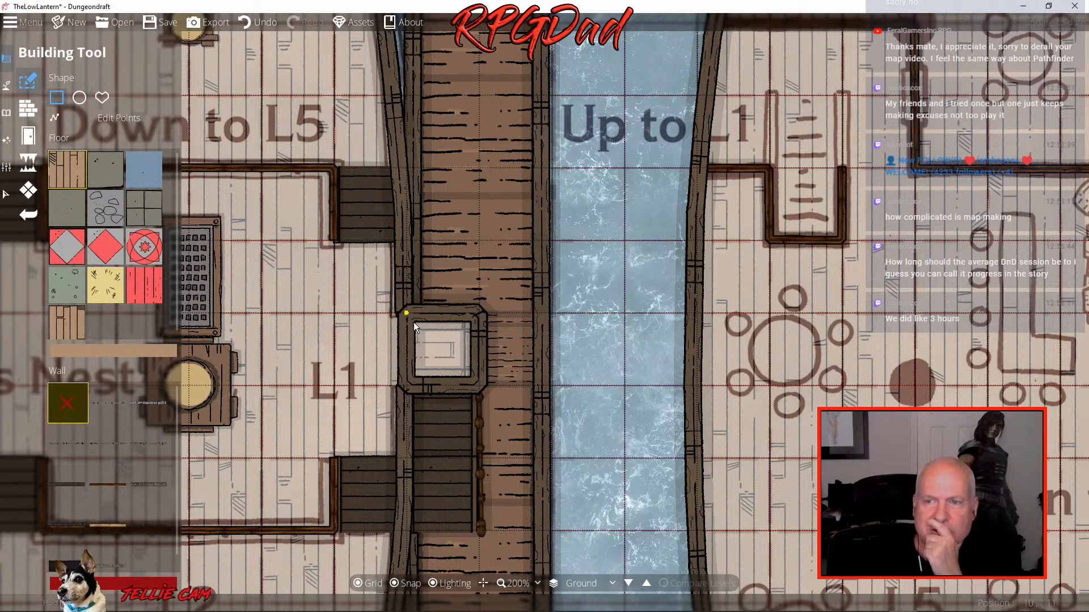
left_click_drag(414, 323, 478, 384)
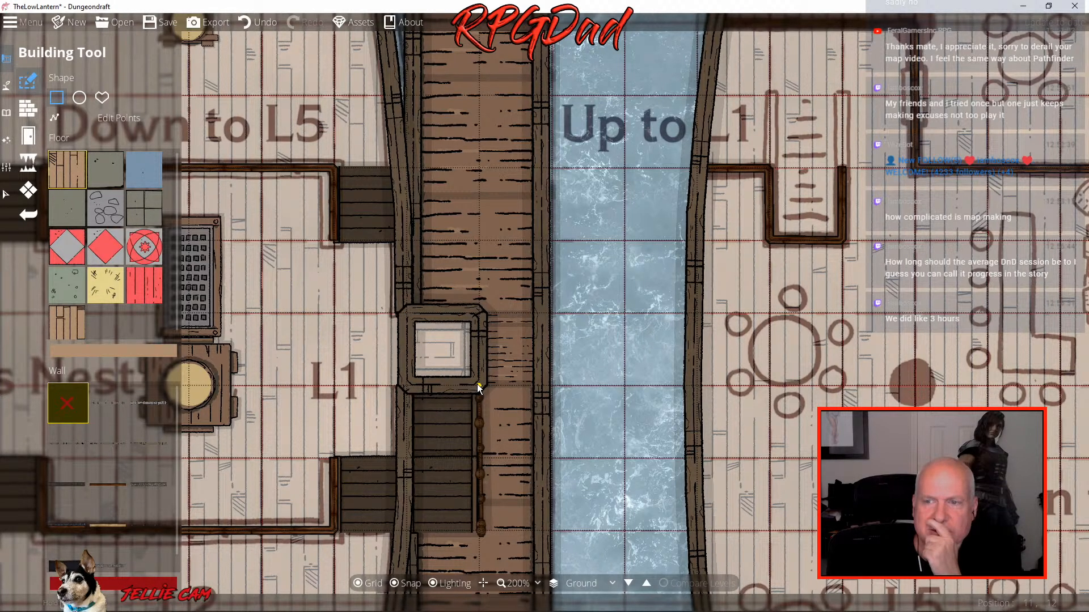
left_click_drag(414, 329, 473, 384)
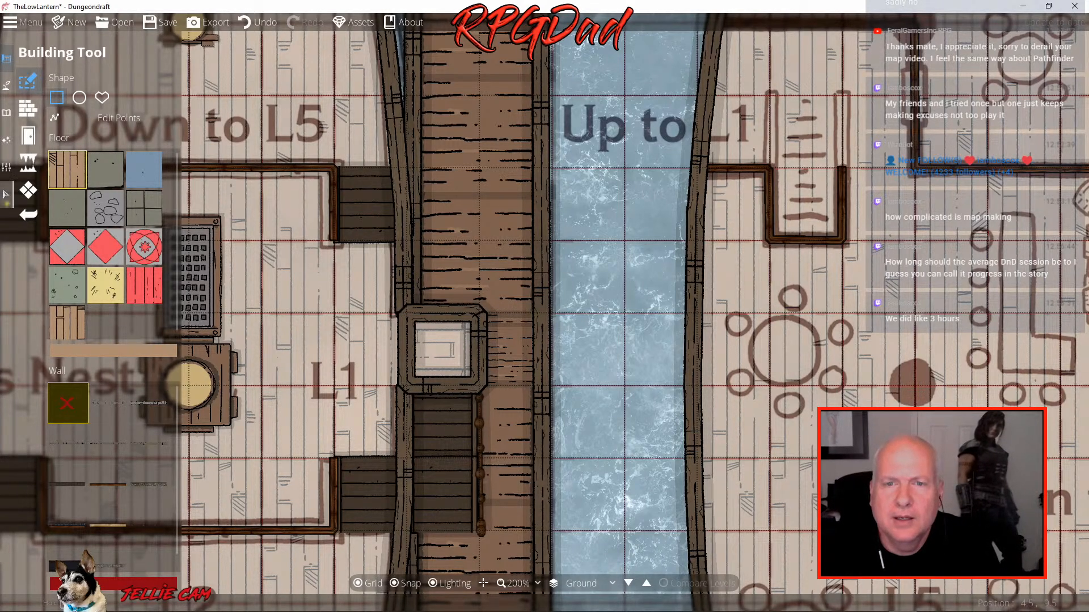
Delete the square wall enclosing the boarding landing east of L1 and save the map
left_click(4, 194)
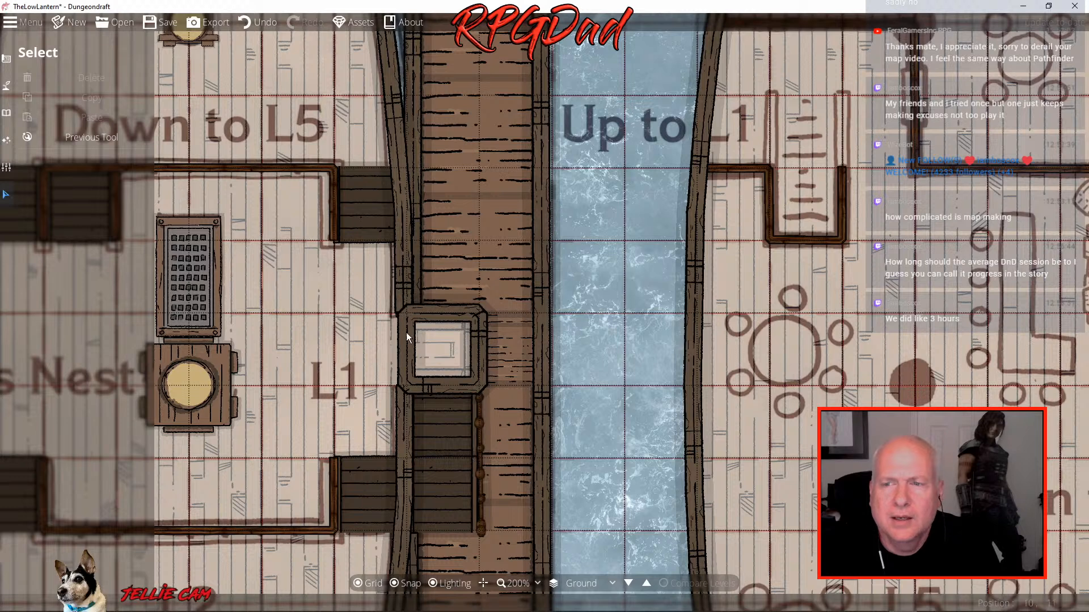
left_click(447, 319)
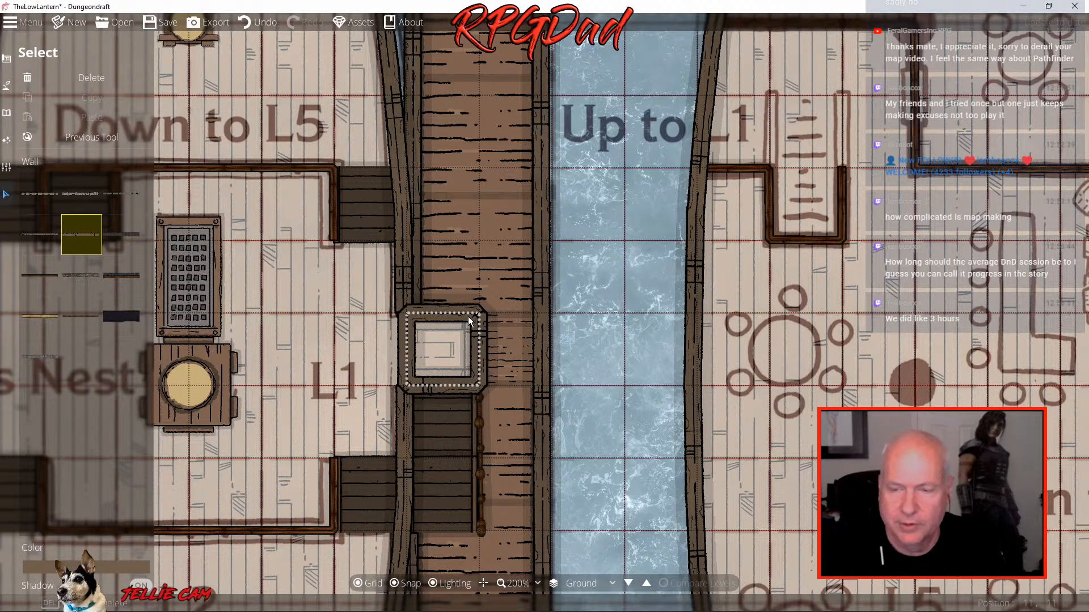
key("Delete")
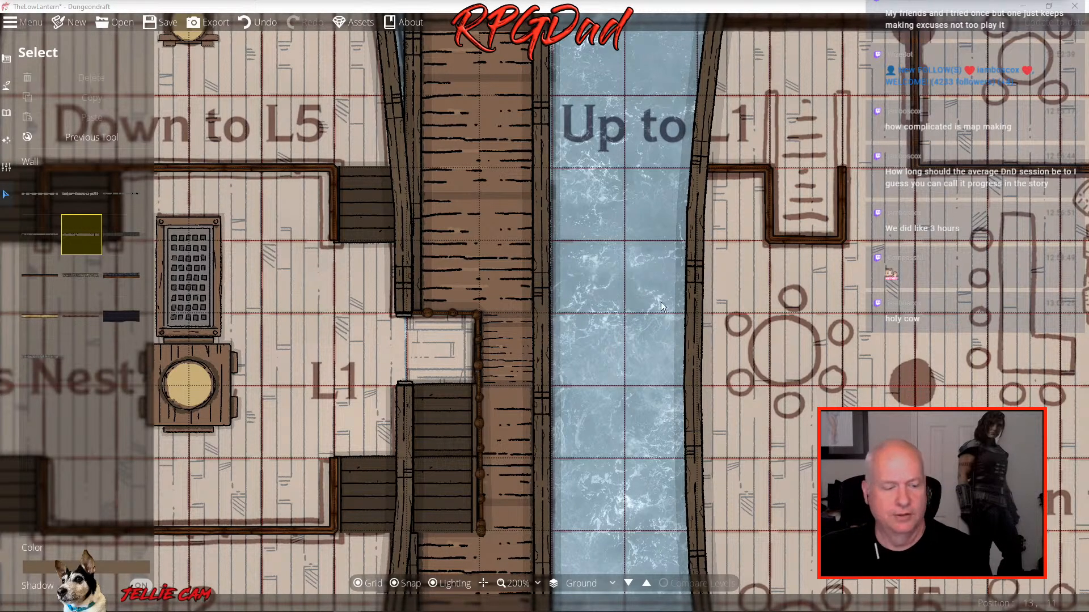
scroll(683, 310, "down", 3)
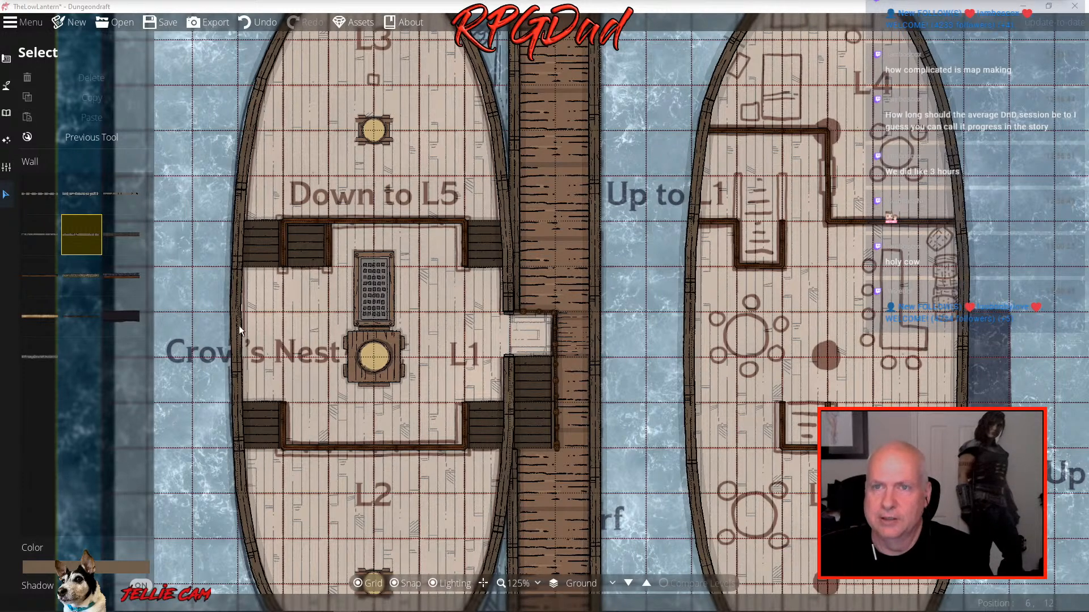
left_click(159, 21)
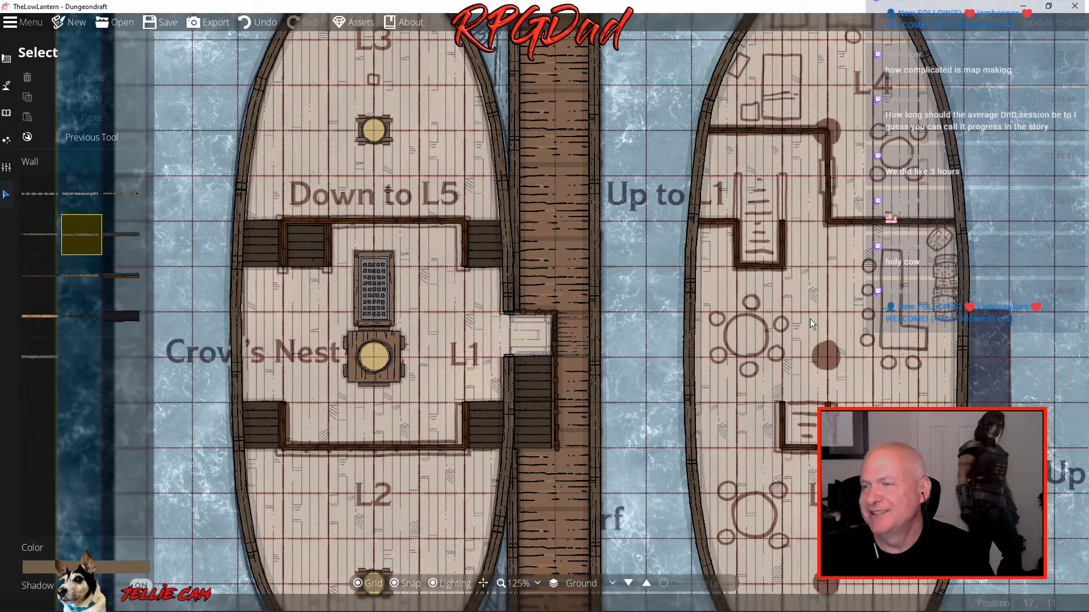
Edit the points of the partition wall south of L4, snapping its lower inside corner onto the grid intersection
left_click_drag(823, 321, 523, 257)
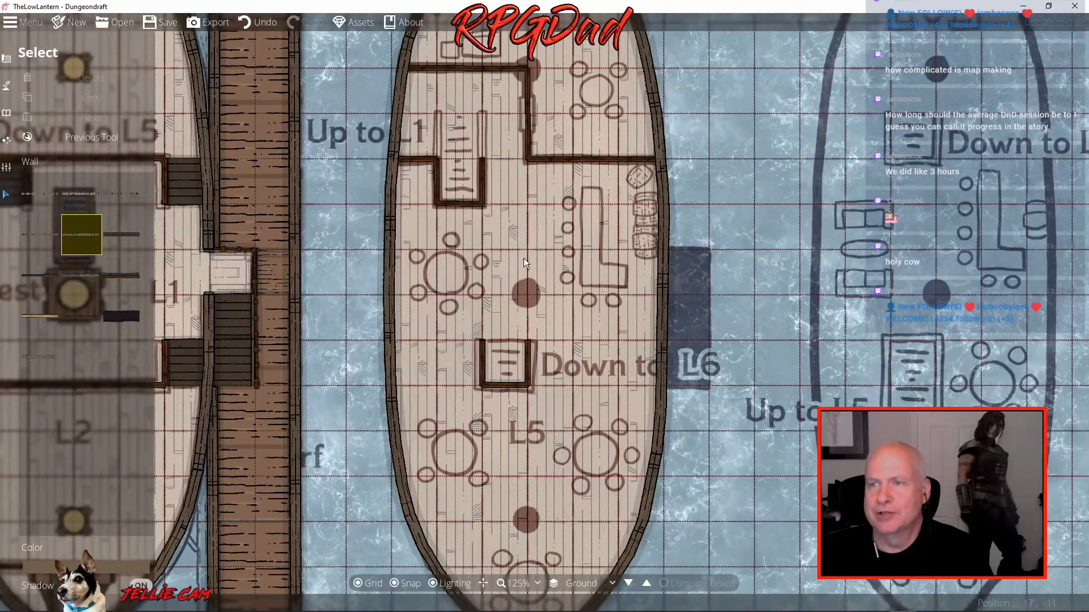
scroll(524, 258, "down", 1)
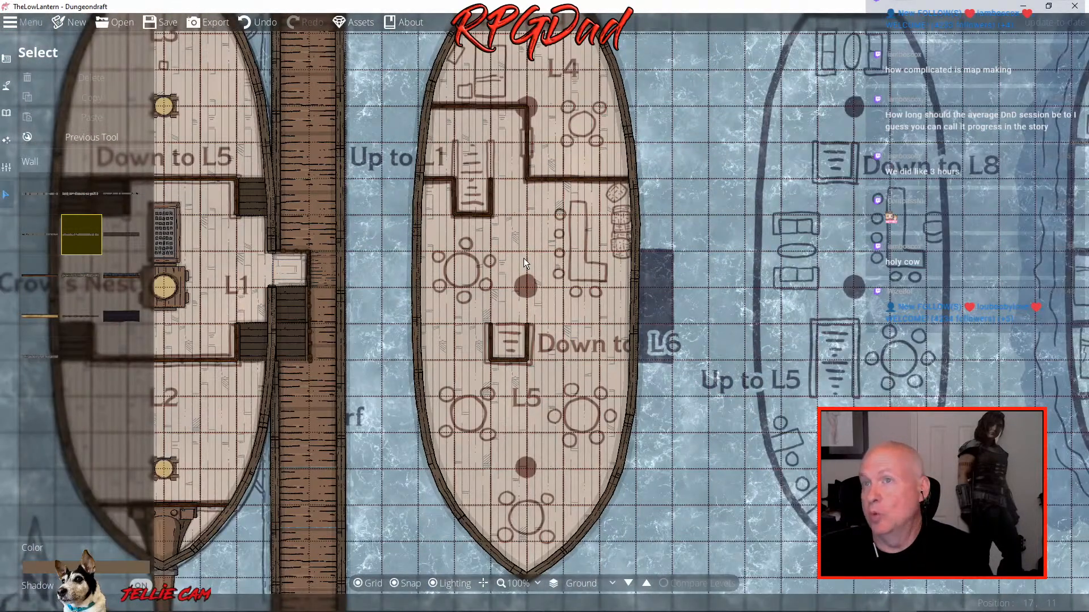
scroll(523, 257, "up", 2)
left_click_drag(522, 257, 507, 377)
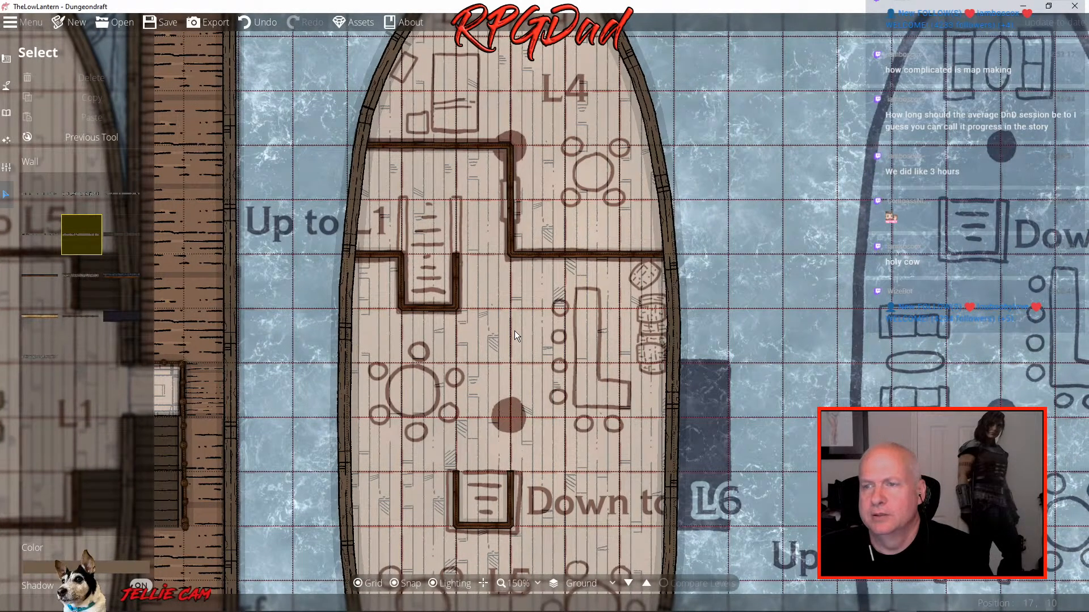
left_click(514, 231)
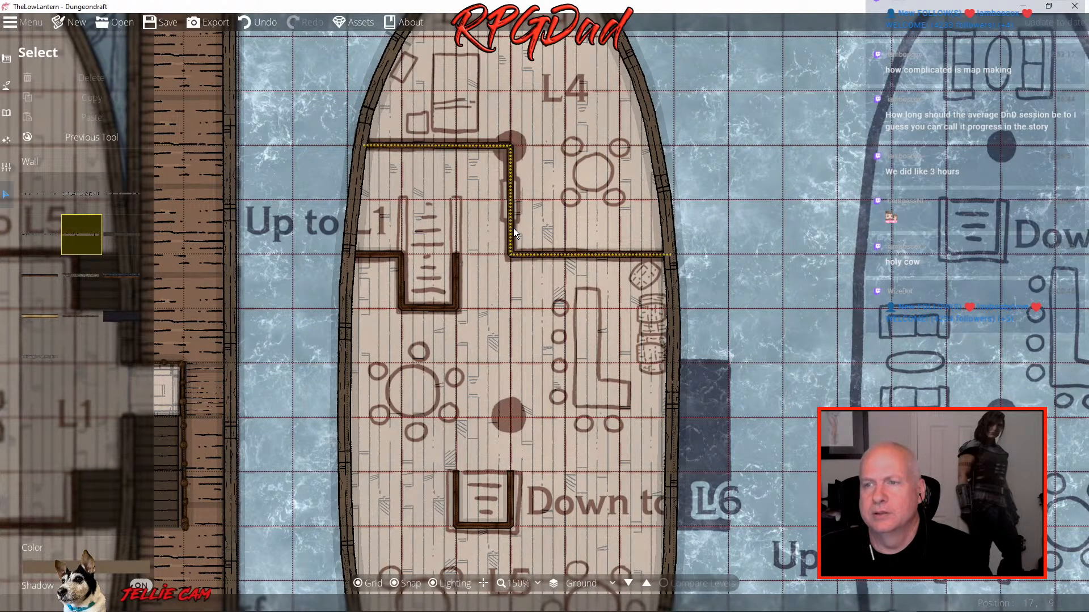
scroll(513, 228, "up", 5)
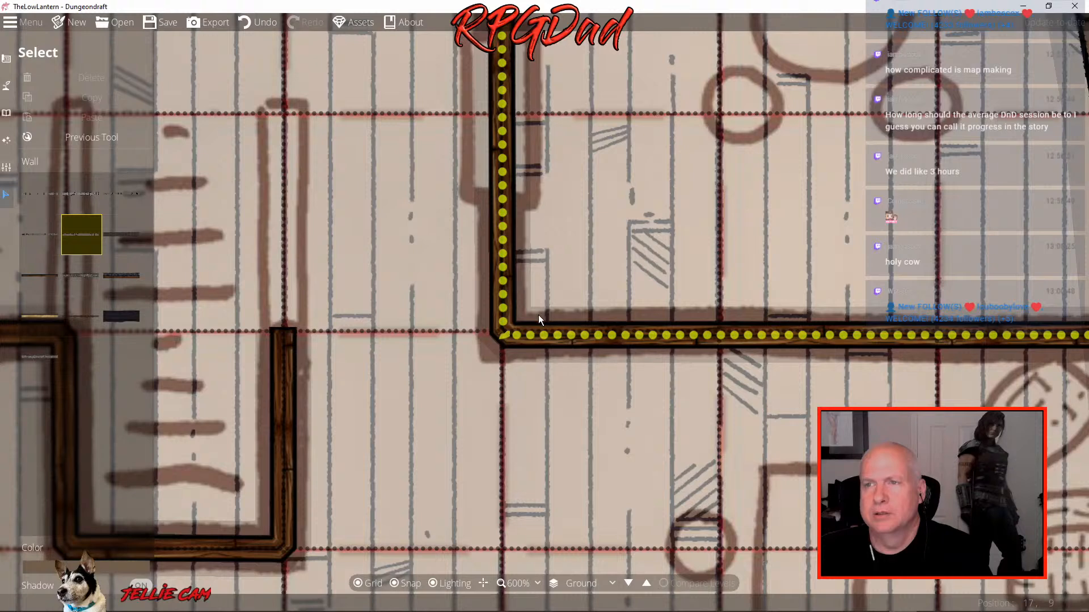
left_click(540, 313)
left_click_drag(604, 223, 600, 442)
left_click(529, 515)
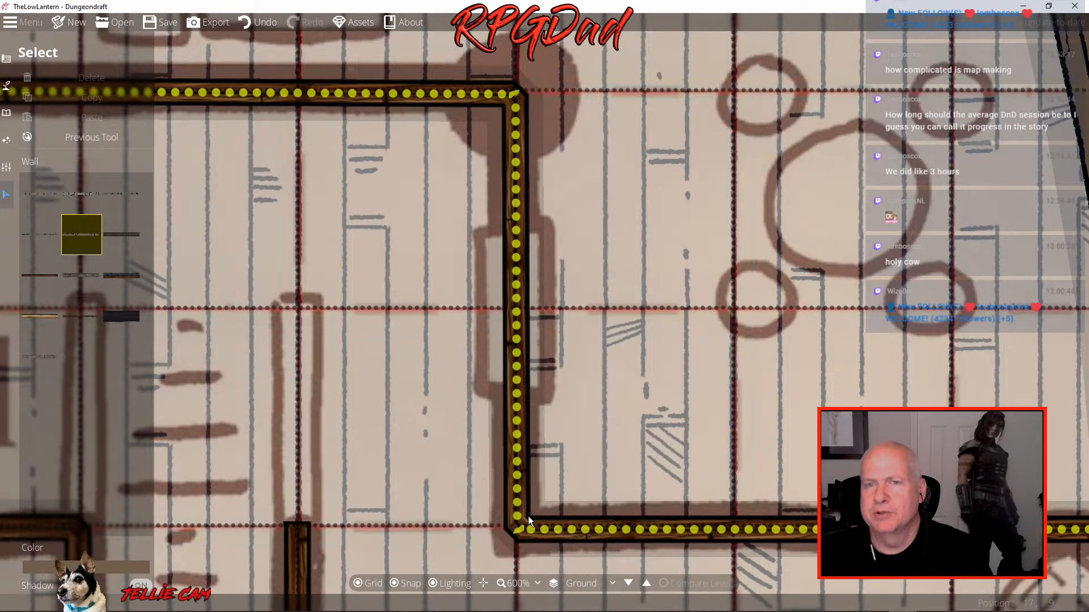
left_click(298, 275)
left_click(6, 58)
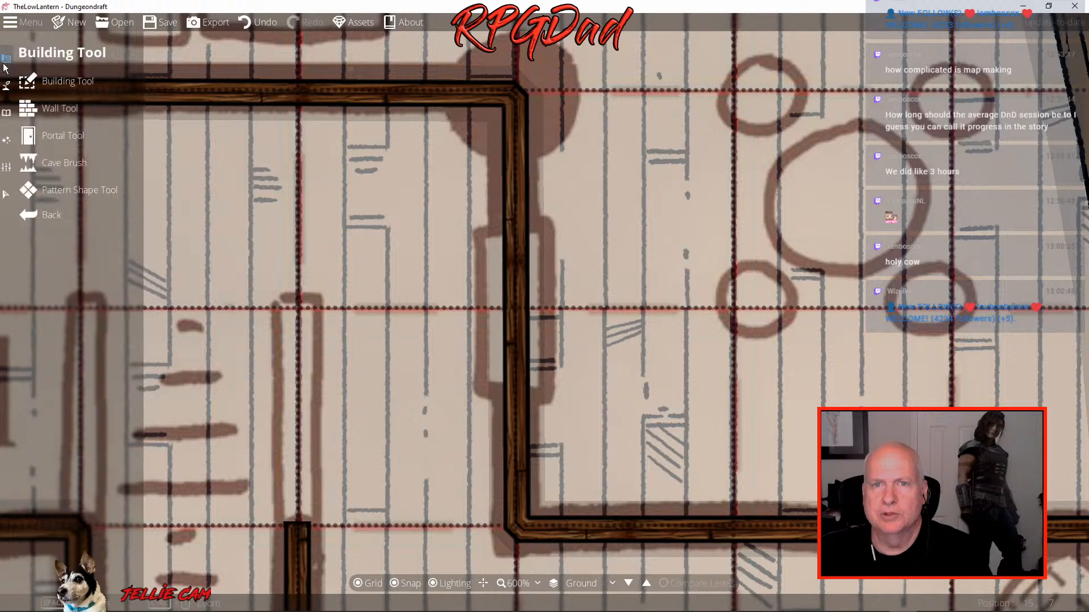
left_click(59, 109)
left_click(53, 108)
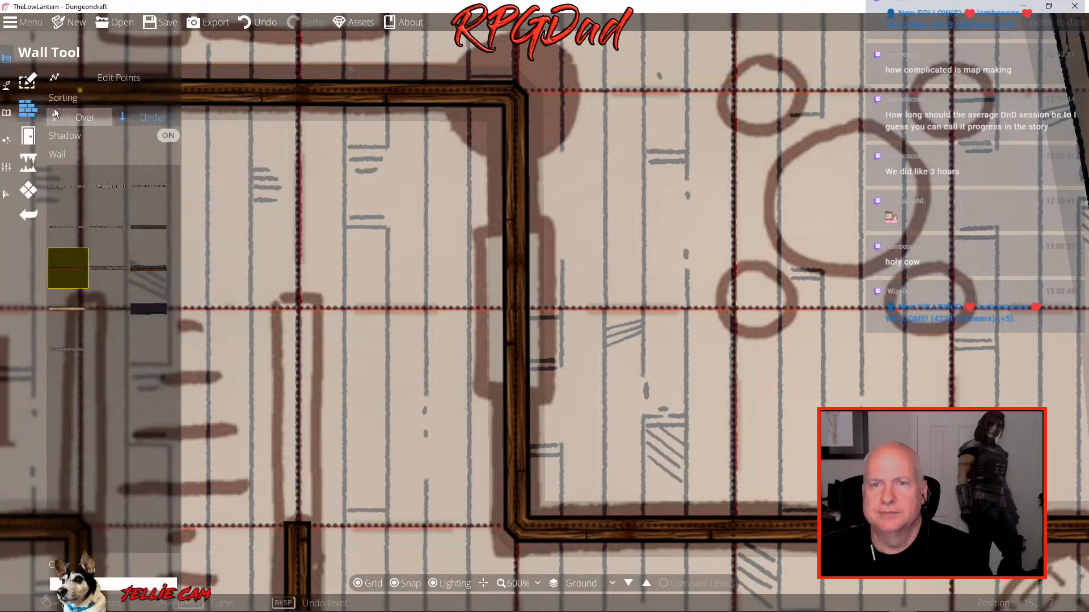
left_click(57, 78)
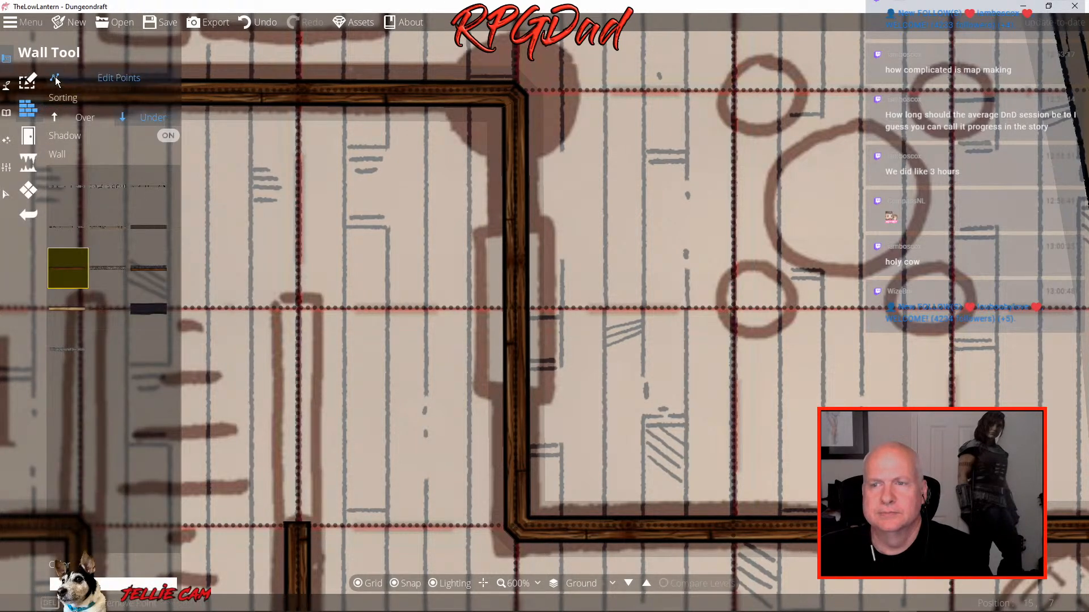
left_click(518, 529)
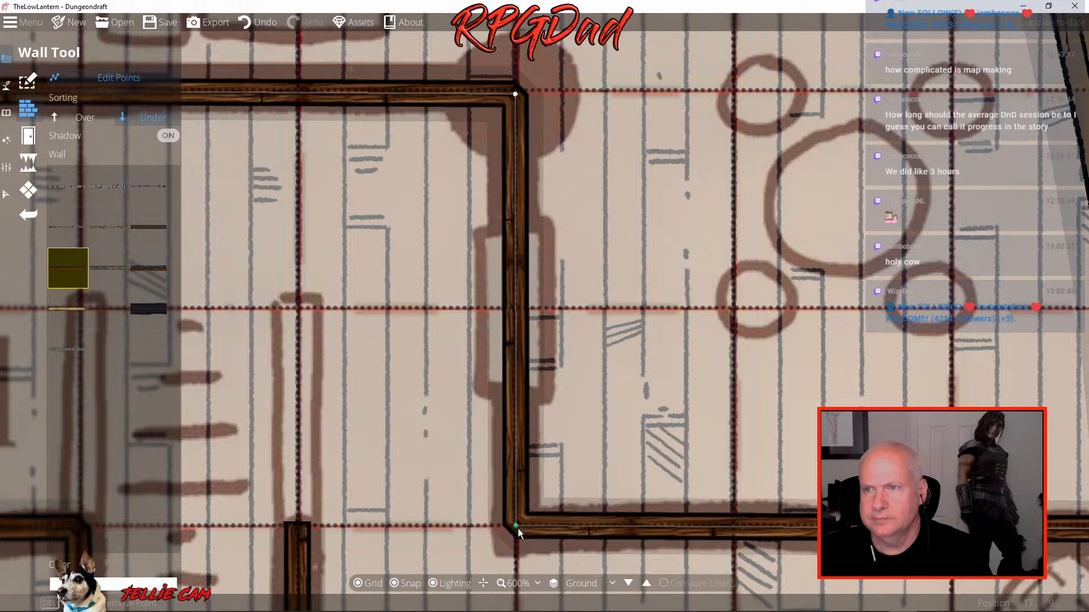
left_click_drag(514, 529, 515, 526)
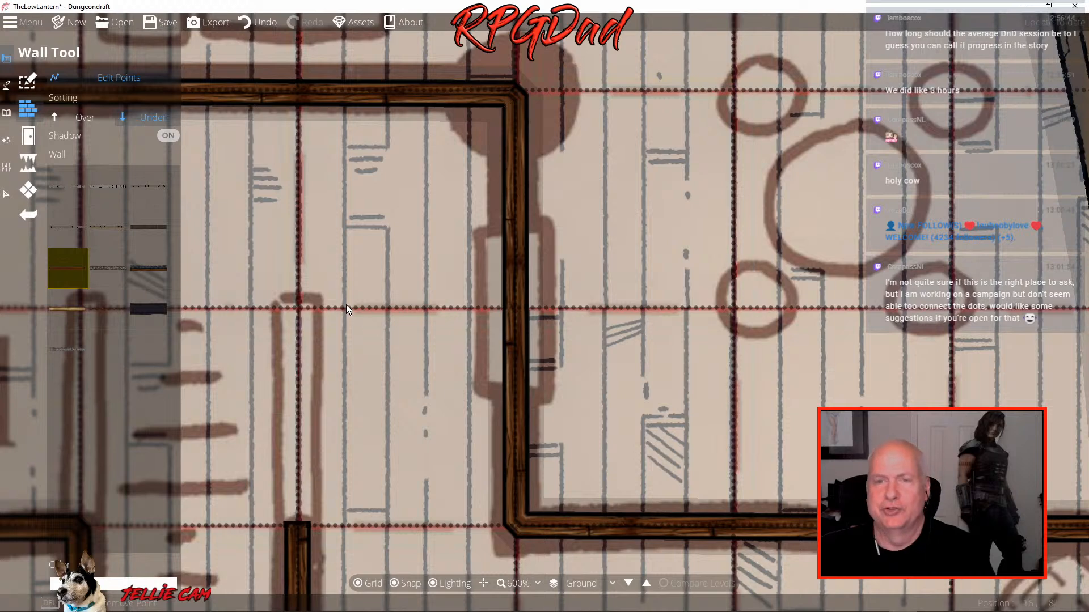
Place a wooden door portal in the sketched doorway on the north–south run of the partition wall southwest of L4
left_click(39, 137)
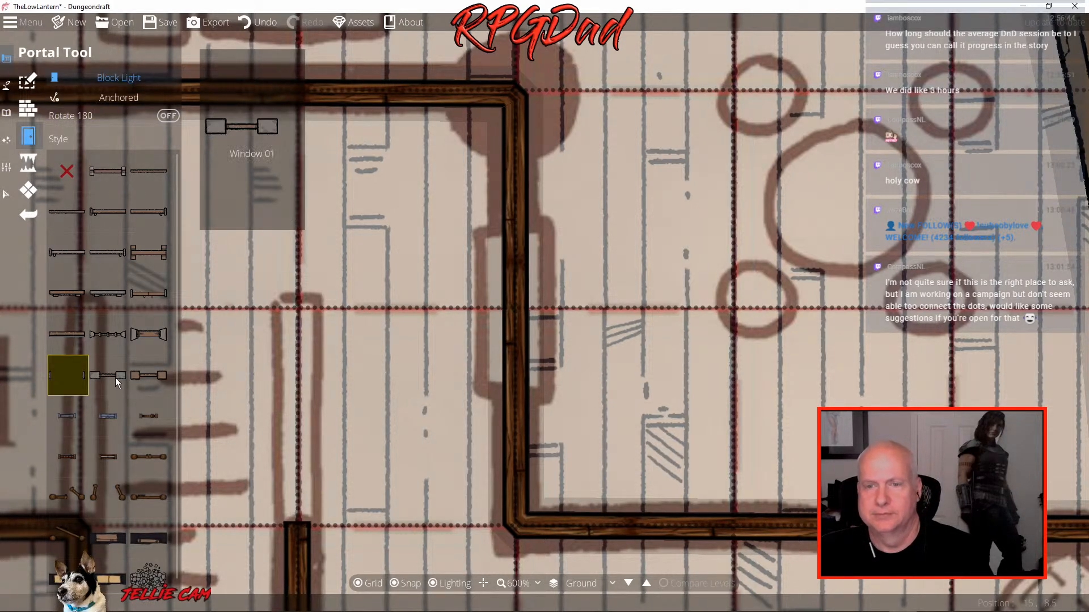
left_click(107, 212)
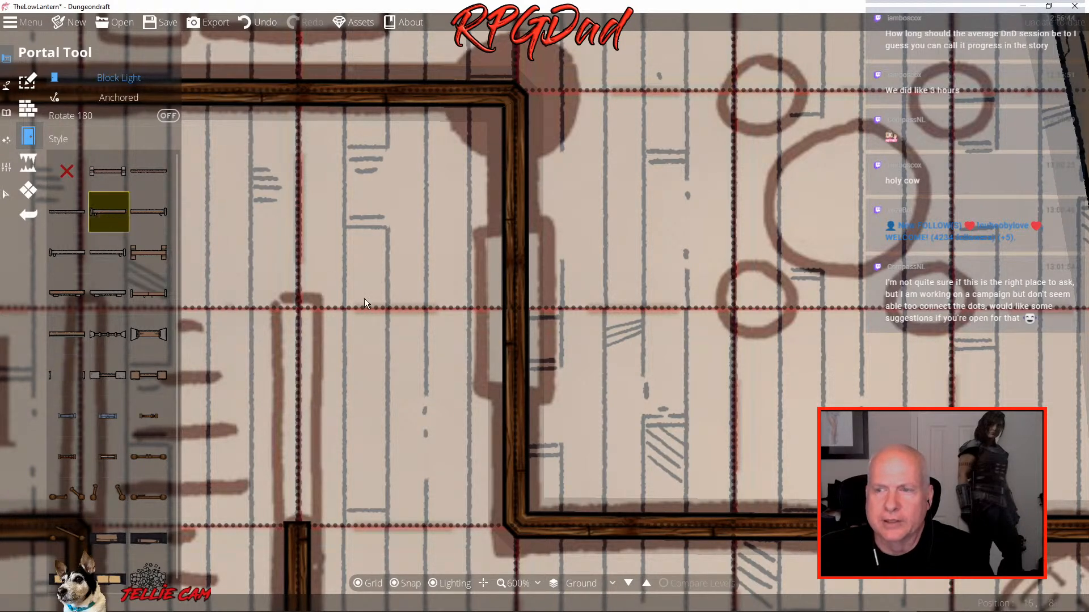
left_click(514, 310)
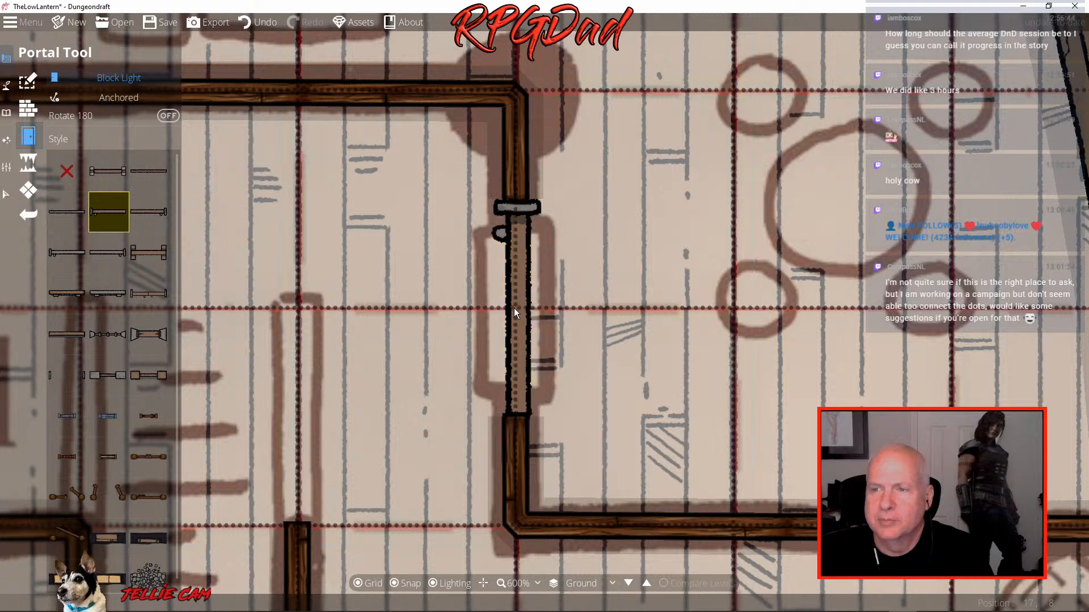
Look over the Tavern Deck from the L4 partition and new door down to the Down to L6 stairs
scroll(623, 284, "down", 2)
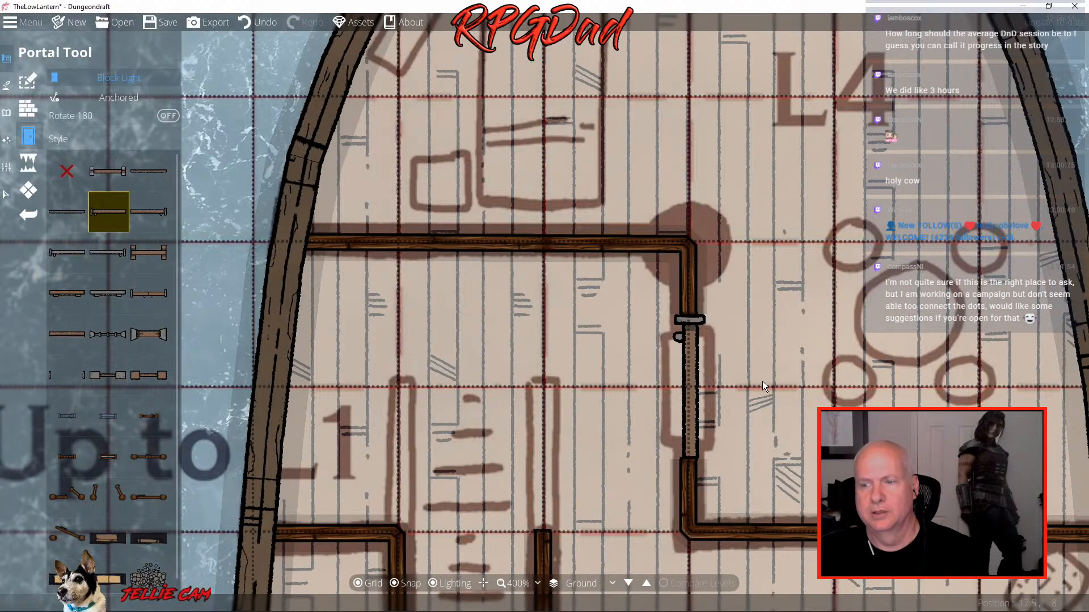
left_click_drag(762, 381, 753, 214)
left_click_drag(735, 299, 583, 196)
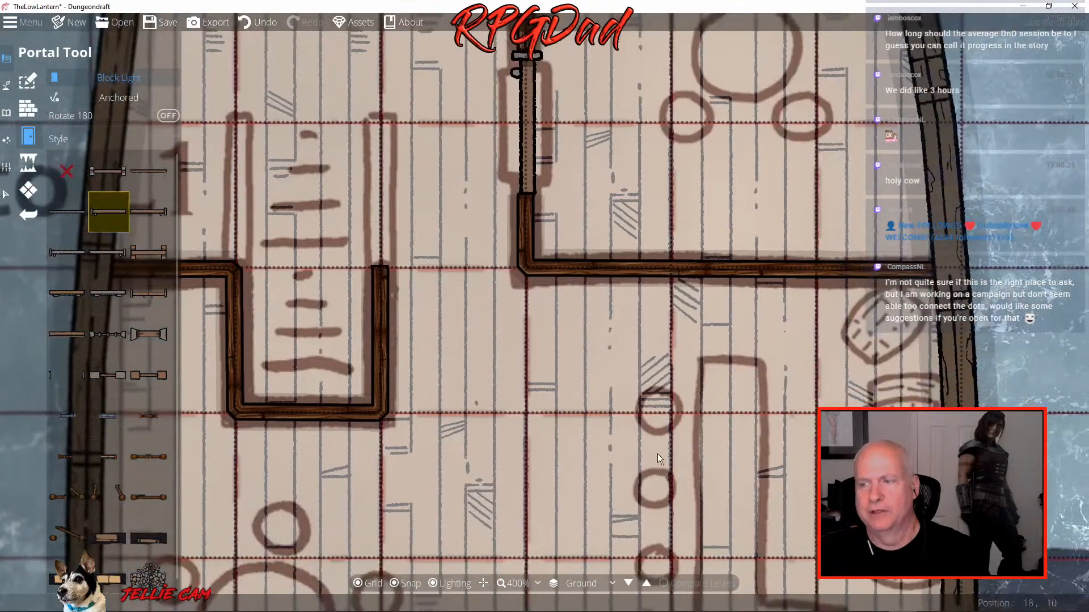
left_click_drag(658, 454, 683, 211)
scroll(550, 238, "down", 3)
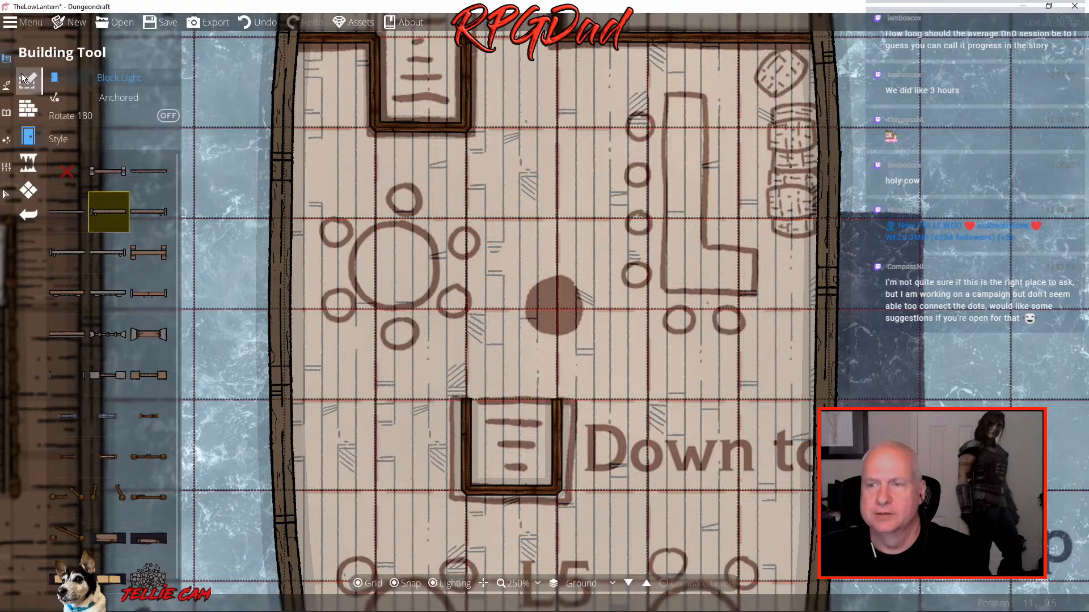
left_click_drag(528, 263, 509, 531)
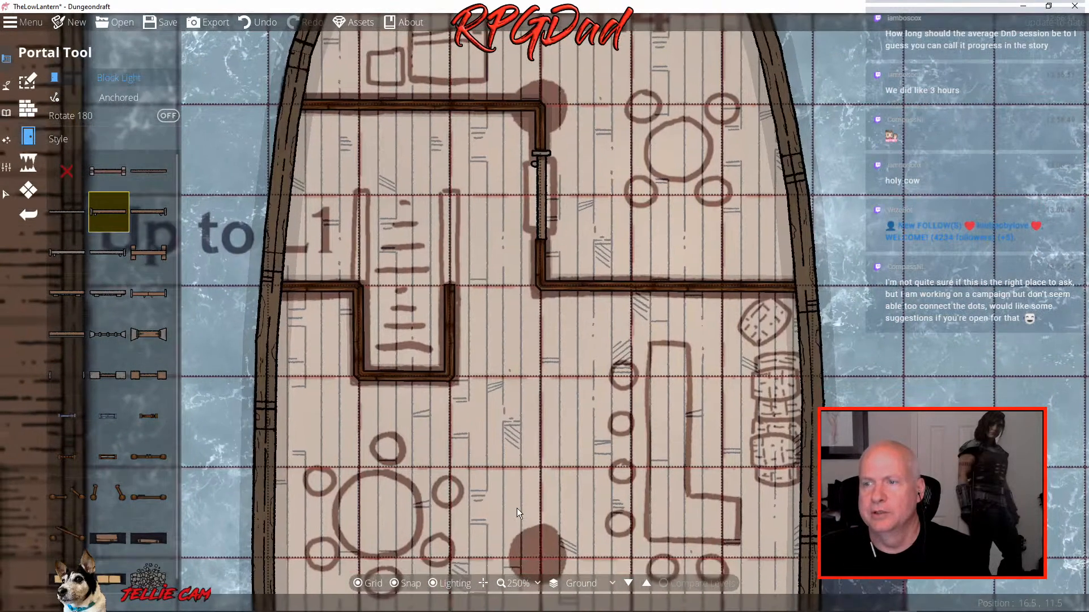
left_click_drag(520, 335, 550, 222)
left_click_drag(537, 311, 502, 56)
left_click_drag(537, 237, 547, 428)
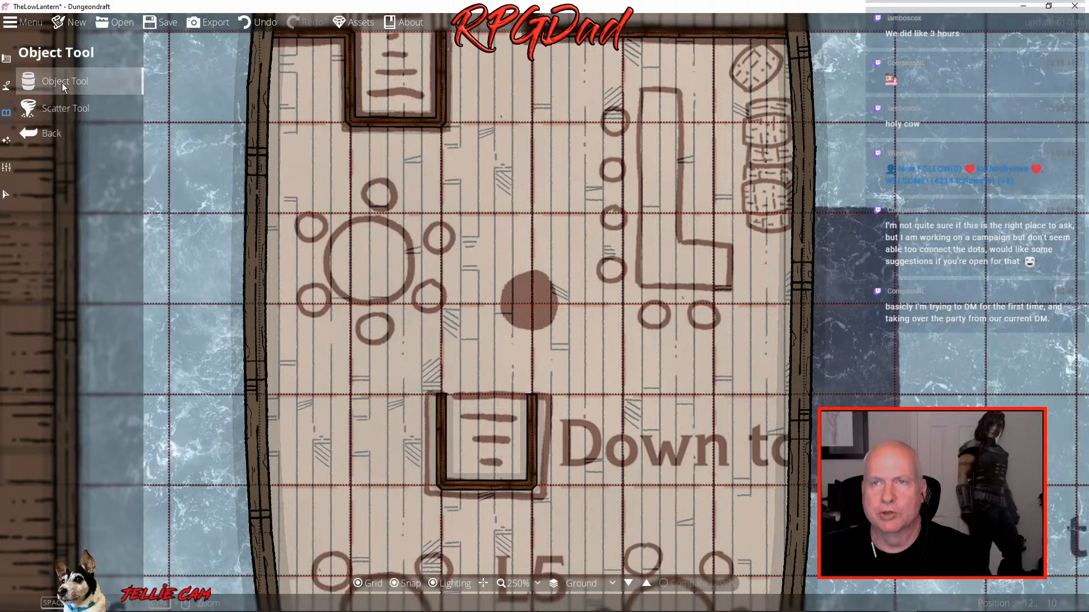
Place the Mast 17 ship object at 0.56 scale on the sketched mast circle north of the Down to L6 stairs
left_click(63, 82)
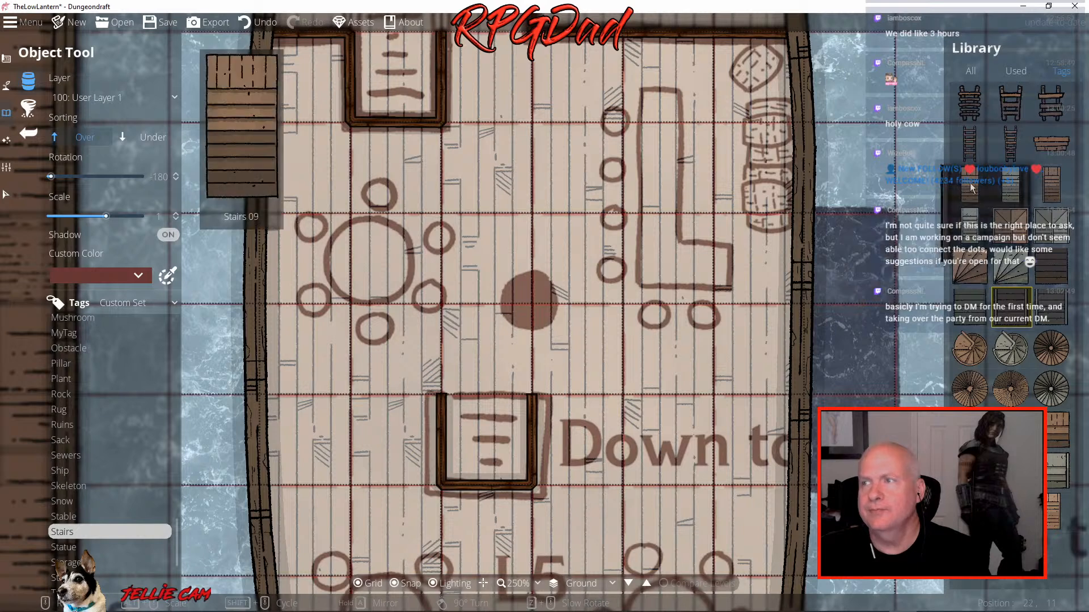
mouse_move(965, 108)
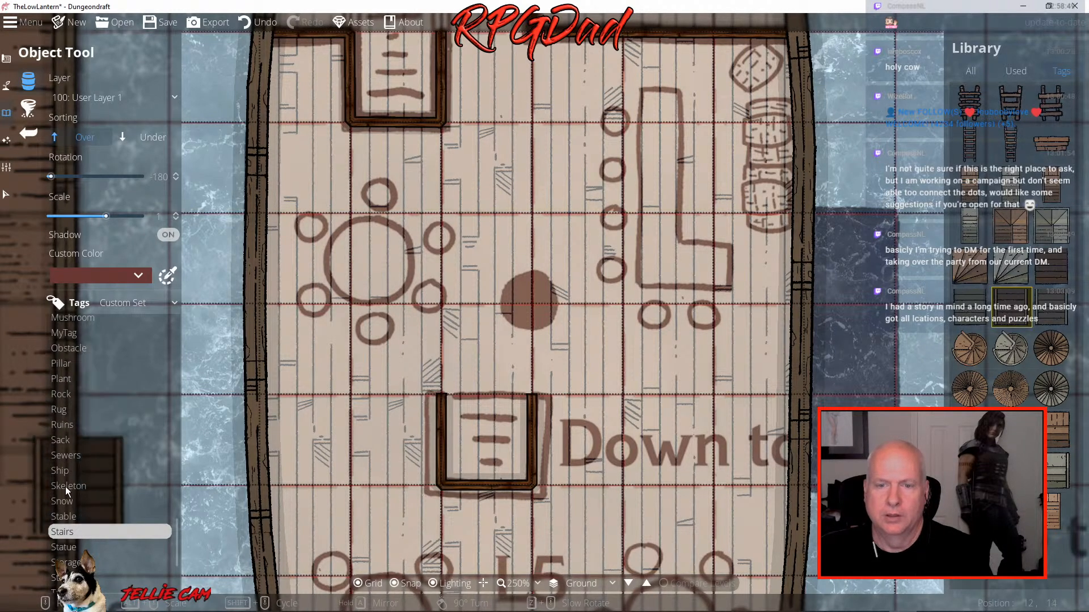
left_click(63, 470)
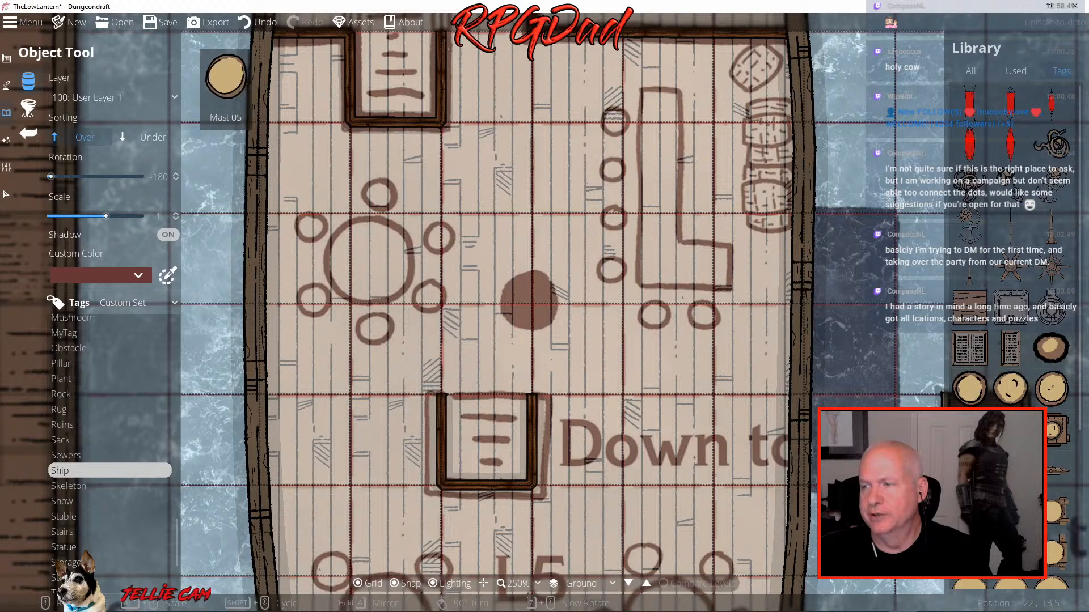
left_click(1040, 402)
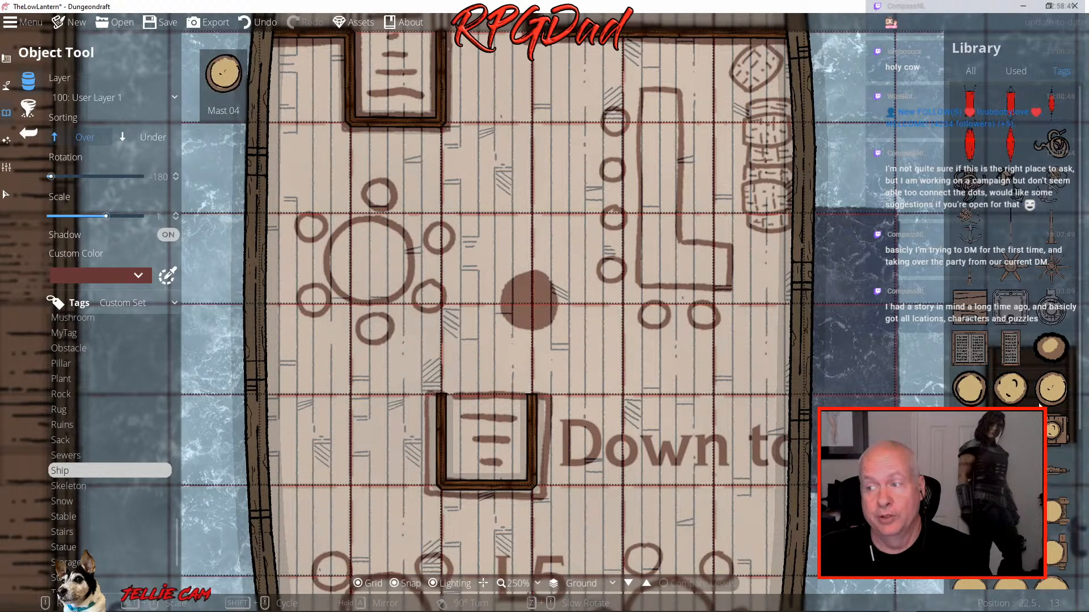
scroll(1040, 403, "down", 3)
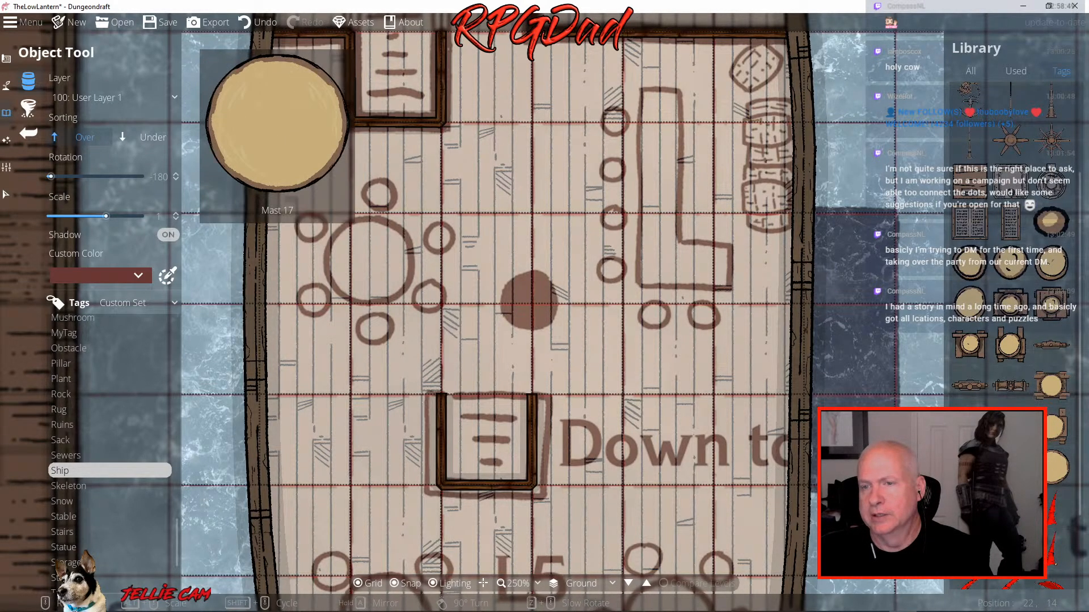
left_click(1051, 472)
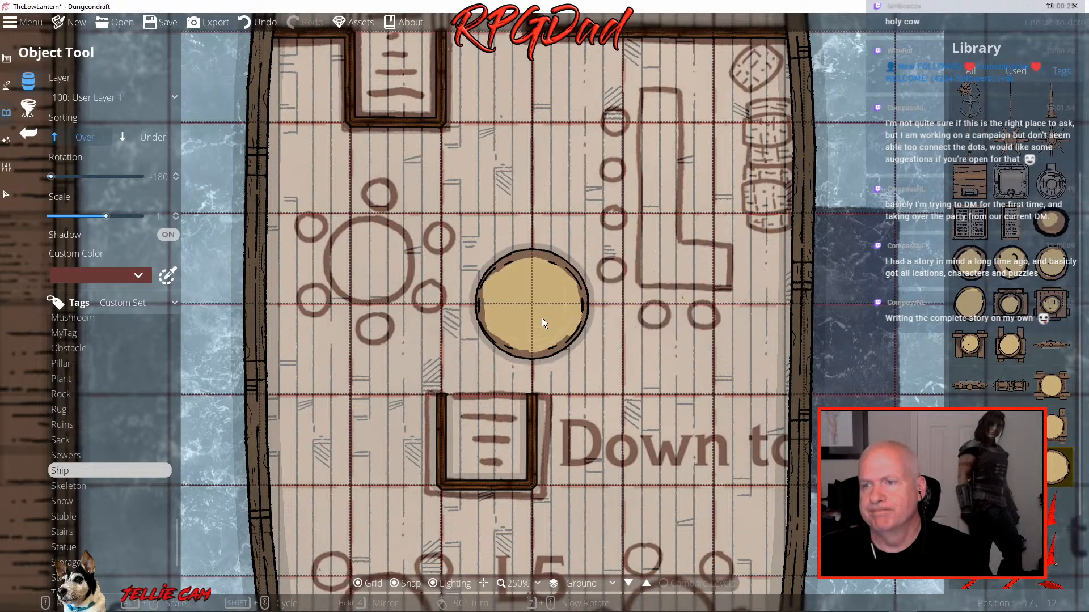
left_click(486, 304)
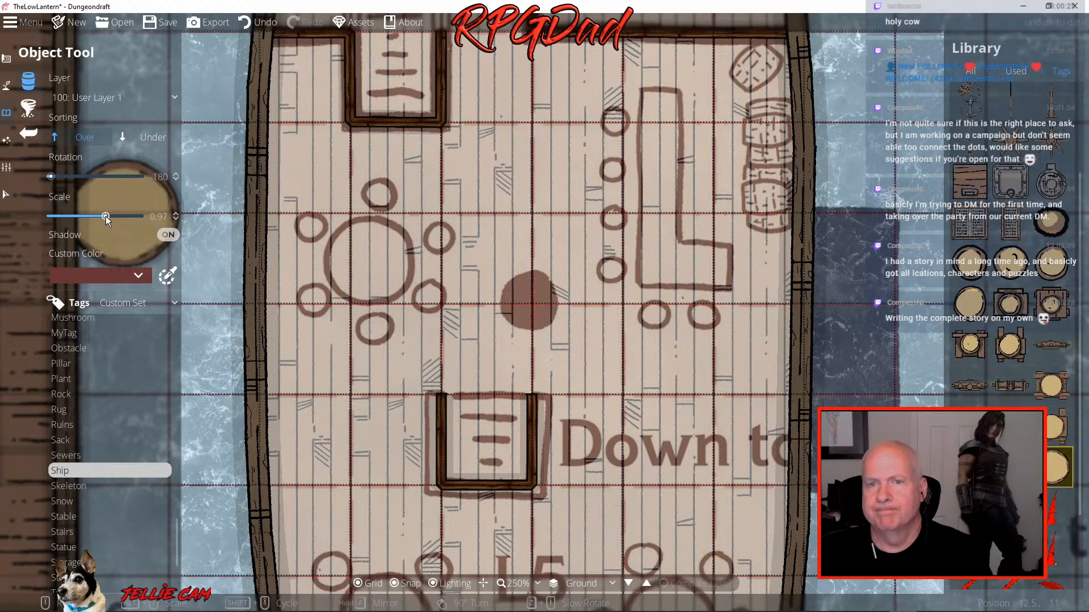
left_click_drag(106, 216, 92, 216)
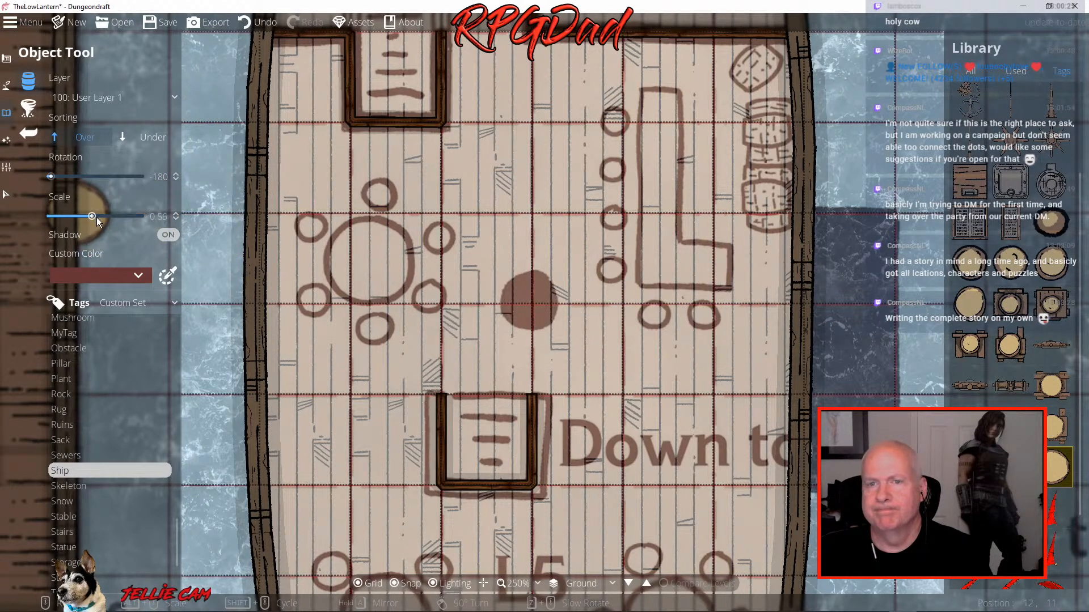
left_click(530, 302)
Place matching masts on the sketched mast circles south of L5 and at the partition wall corner southwest of L4
left_click_drag(512, 399, 560, 134)
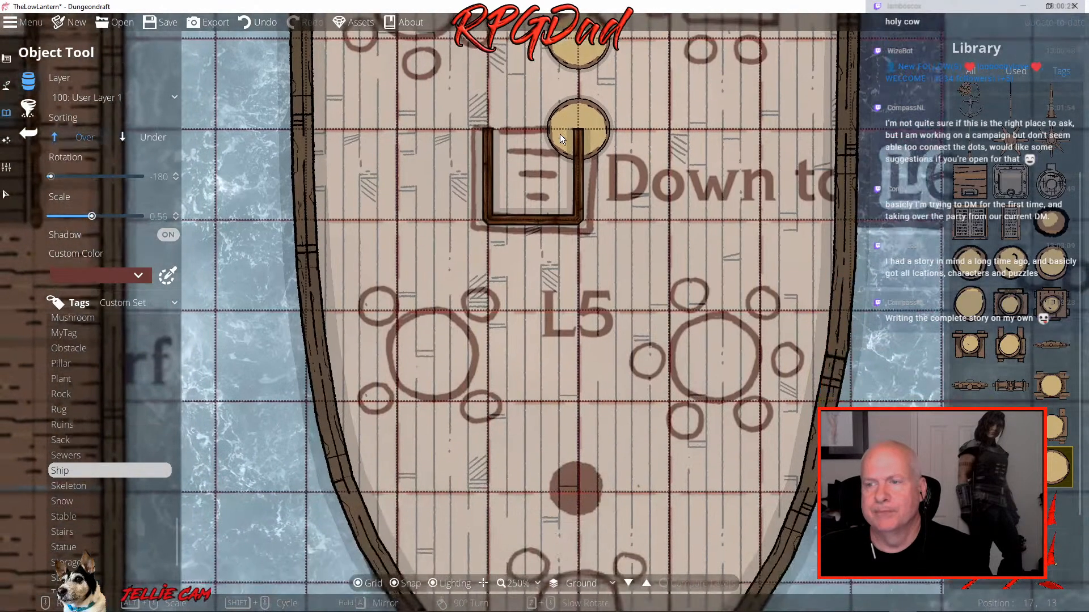
left_click(566, 481)
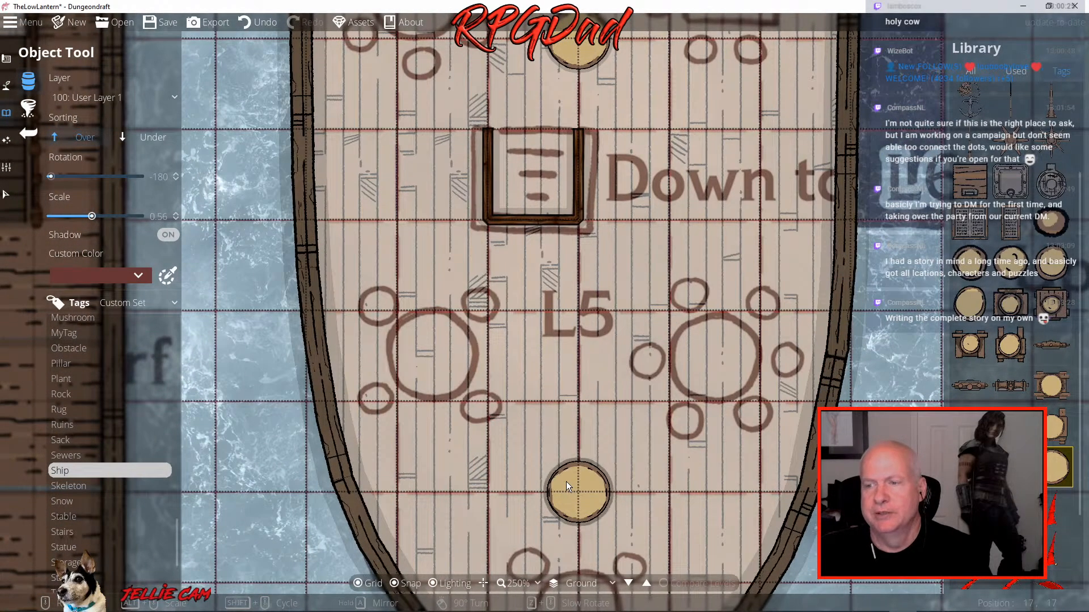
left_click_drag(585, 222, 560, 553)
left_click_drag(578, 227, 564, 538)
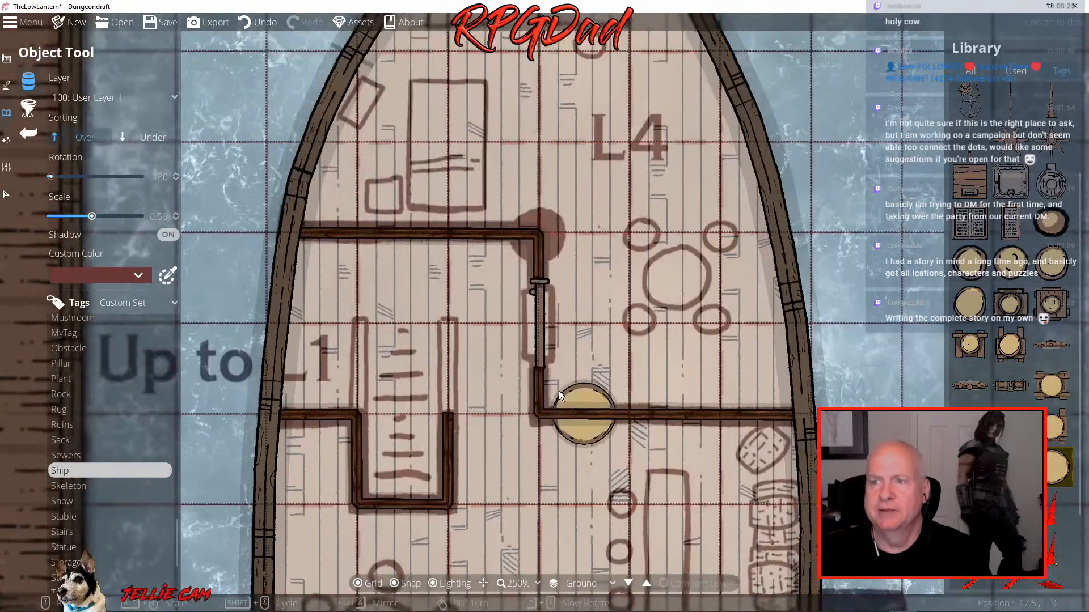
left_click(537, 236)
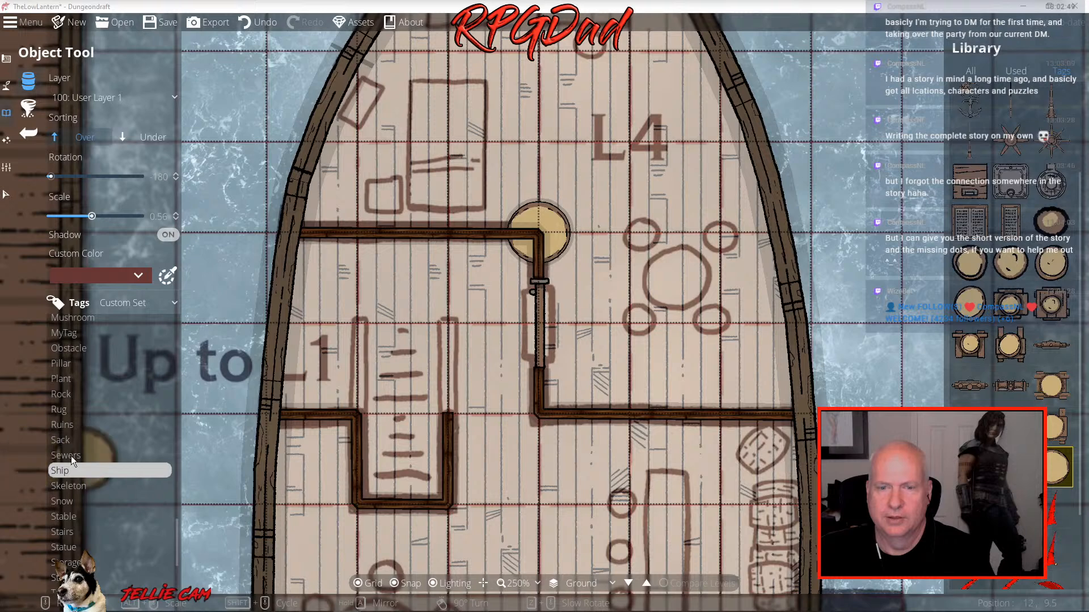
Place two dark wooden stair sections end to end over the sketched Up to L1 stairs, at scale 1 and rotation 0
left_click(62, 532)
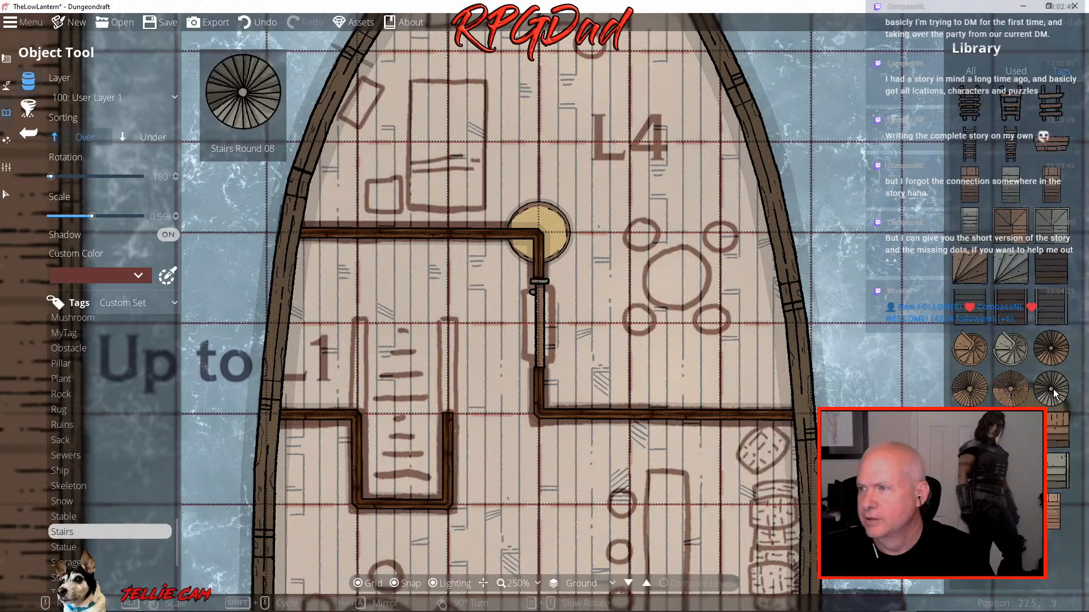
left_click(1016, 313)
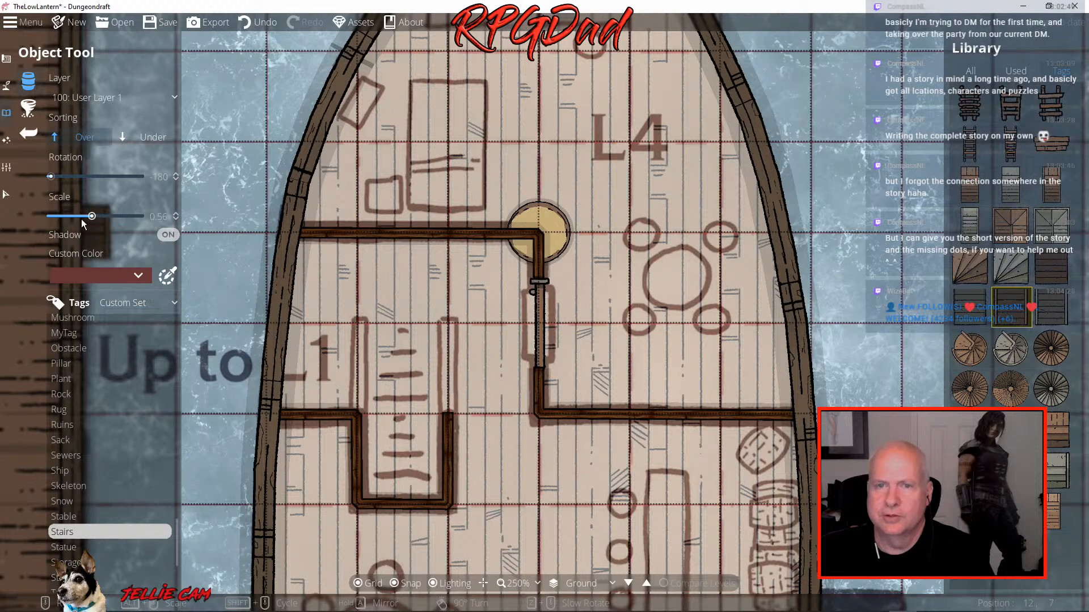
left_click_drag(92, 217, 109, 219)
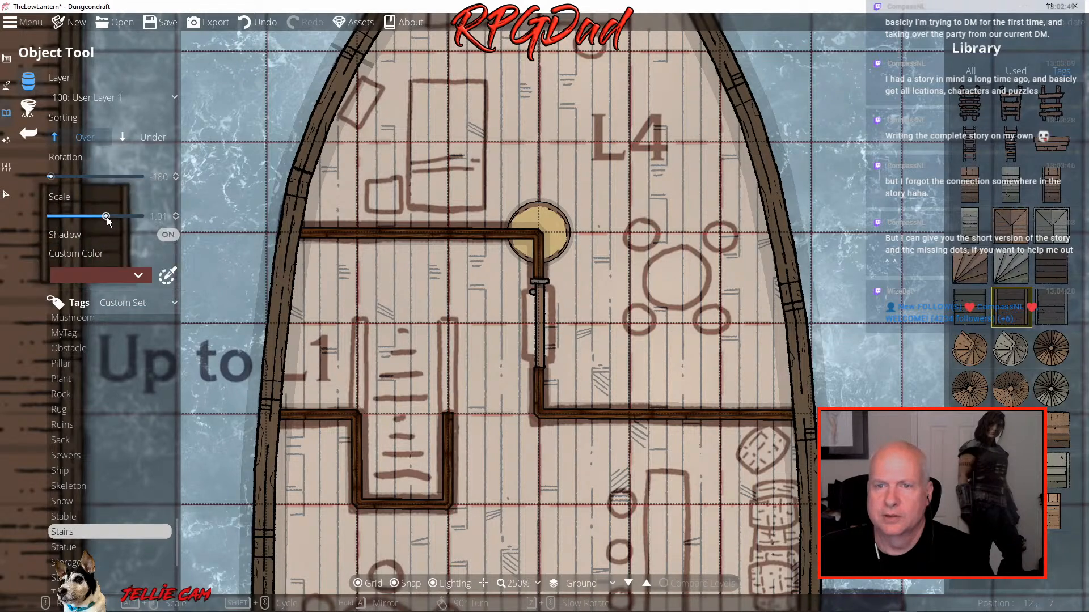
left_click_drag(177, 219, 181, 226)
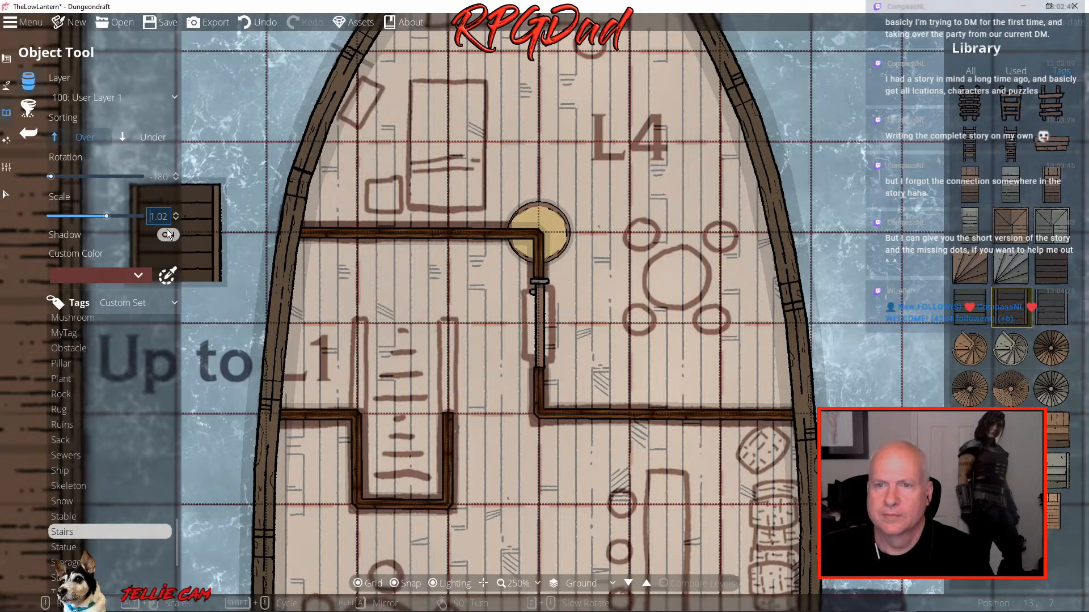
left_click(175, 219)
left_click(176, 219)
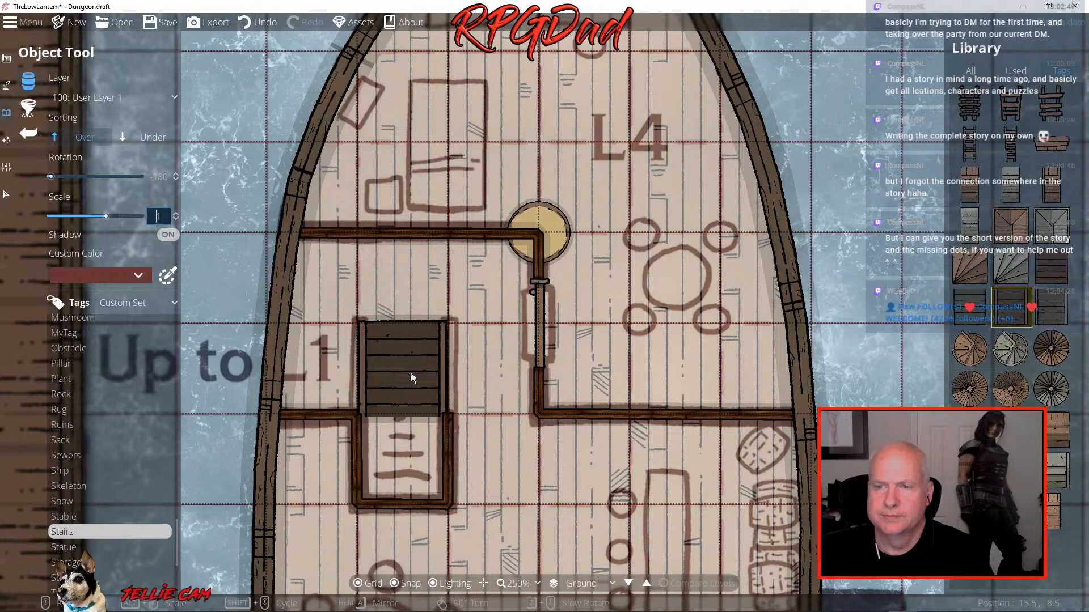
scroll(411, 372, "up", 10)
scroll(411, 373, "up", 2)
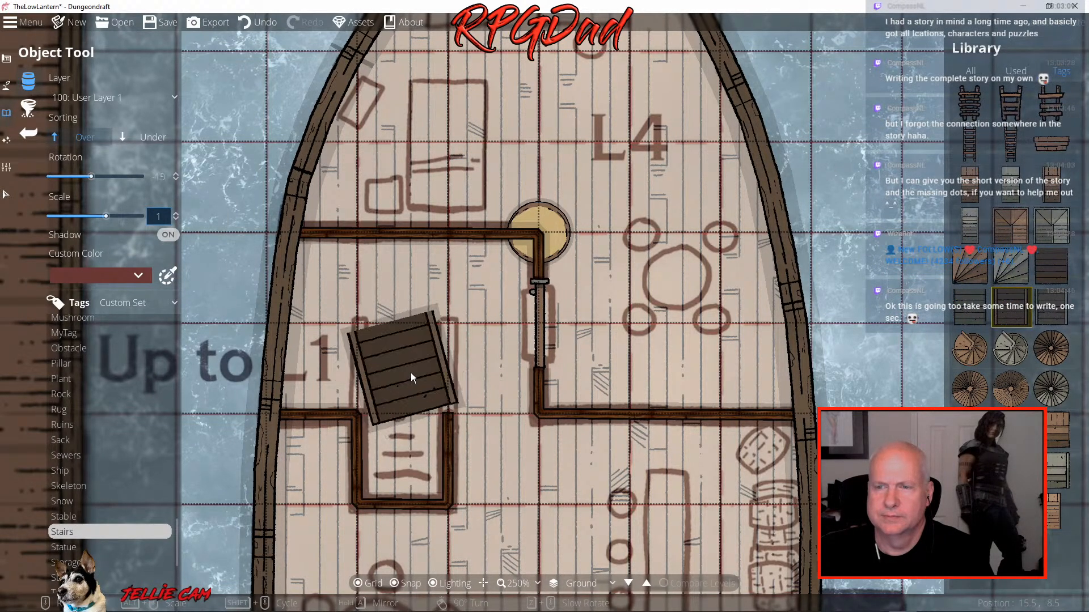
left_click(411, 373)
left_click(413, 447)
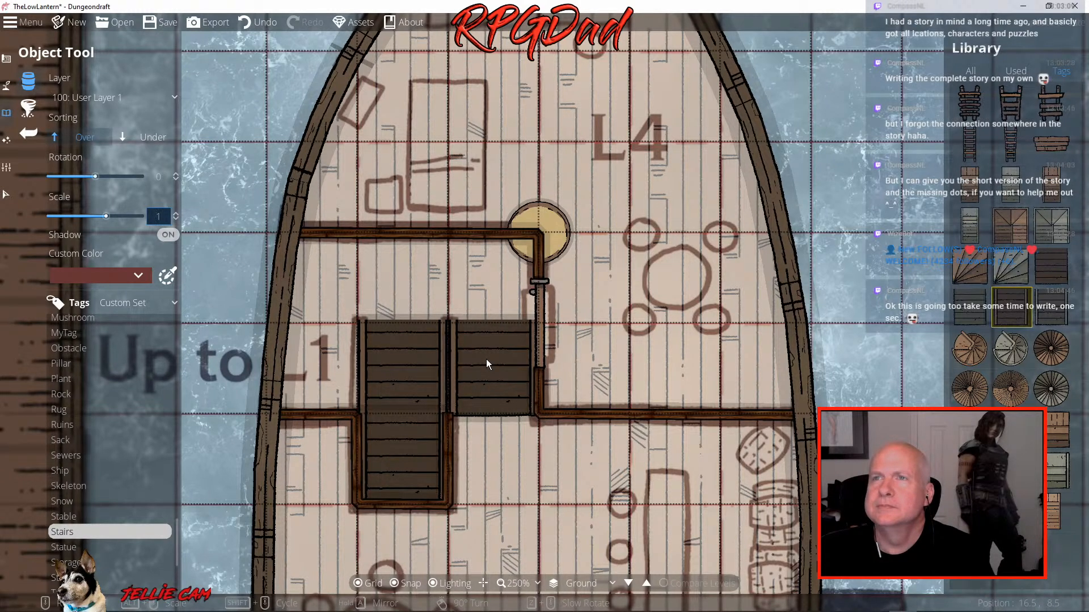
Place one dark wooden stair section rotated to -180 inside the walls of the Down to L6 stairwell
left_click_drag(600, 358, 678, 115)
left_click_drag(654, 341, 626, 163)
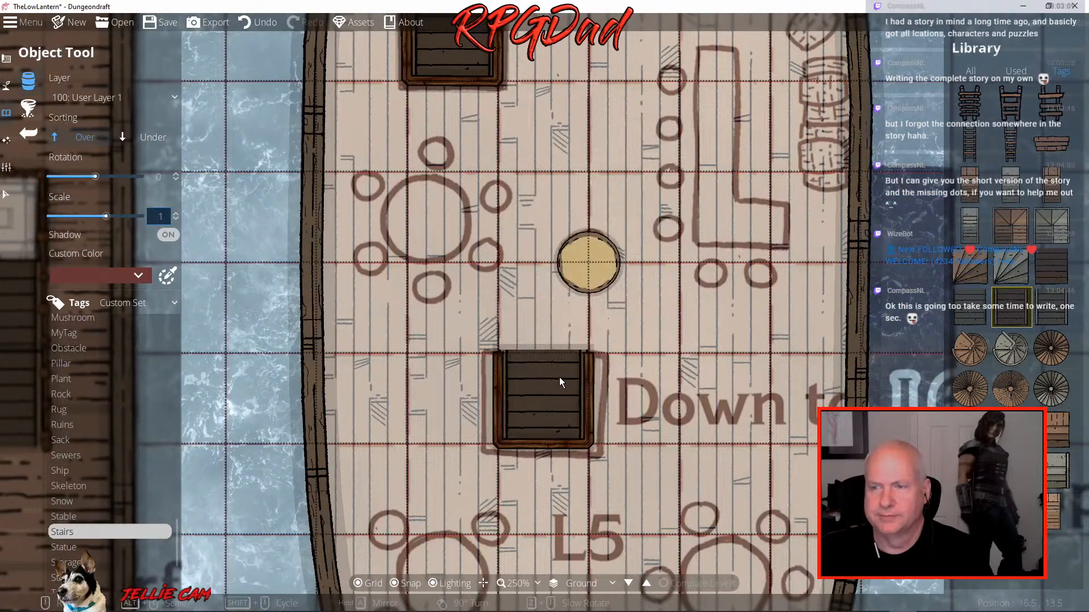
scroll(558, 385, "down", 11)
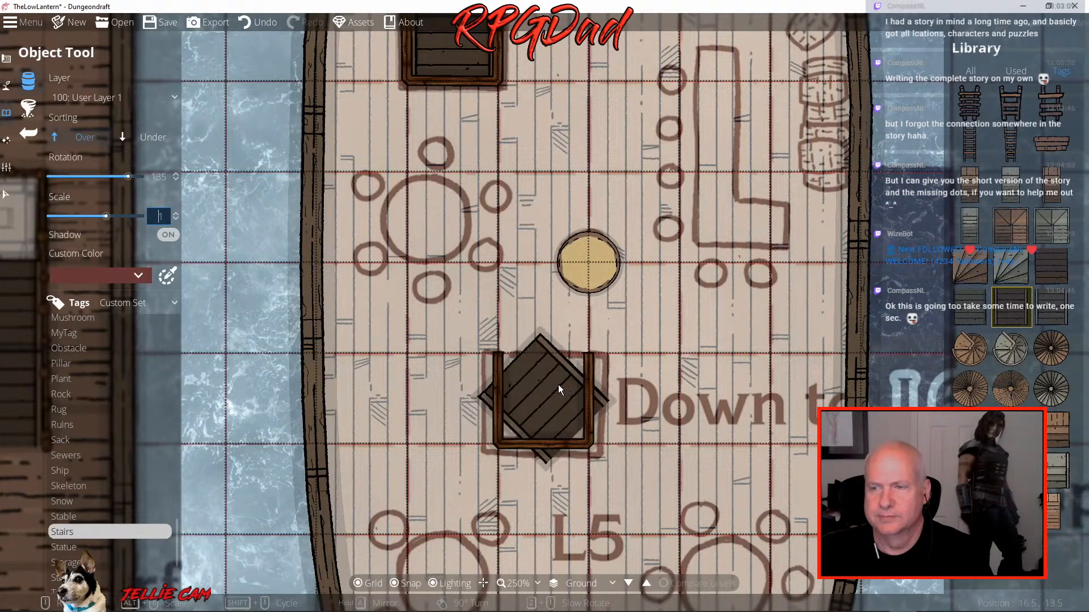
scroll(558, 385, "down", 1)
left_click(558, 385)
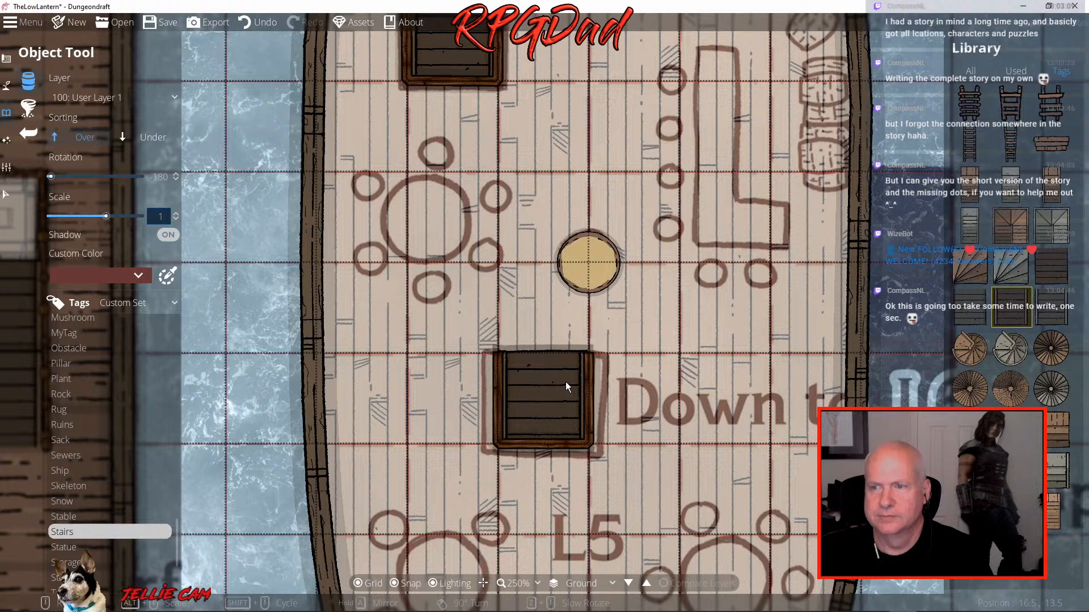
Turn off snapping and place round wooden tables on the two sketched tables flanking L5, the western one rotated to -120
left_click_drag(722, 345, 604, 155)
left_click_drag(561, 232, 658, 196)
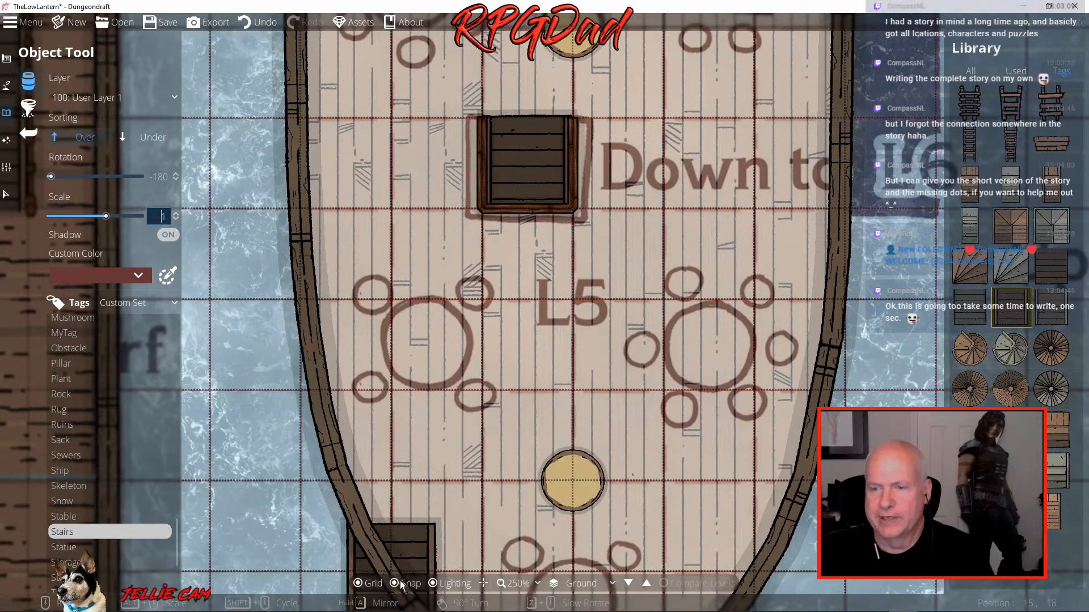
left_click(398, 584)
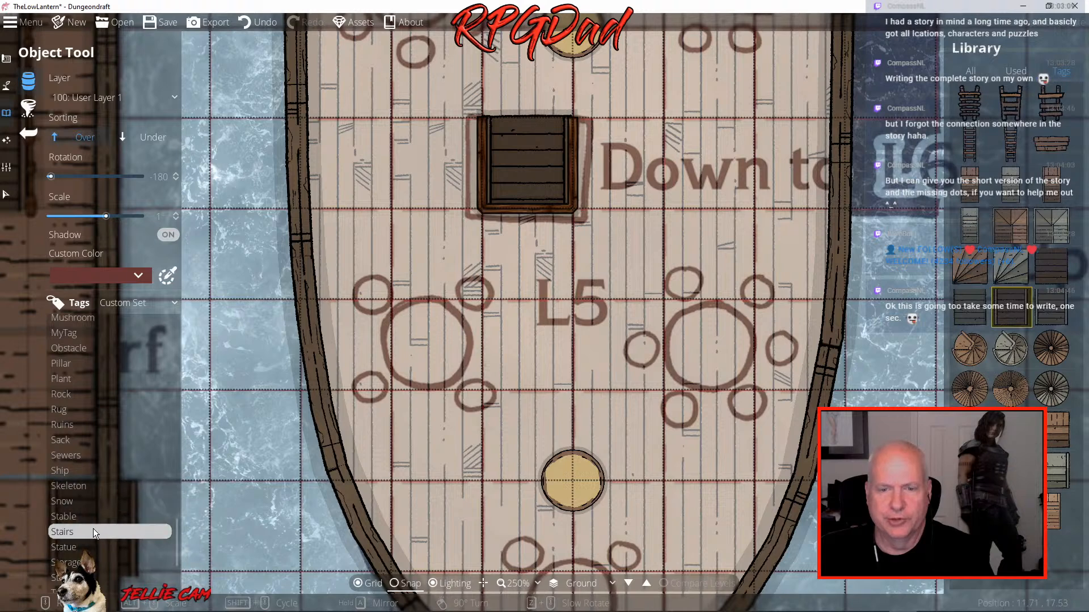
scroll(79, 527, "down", 3)
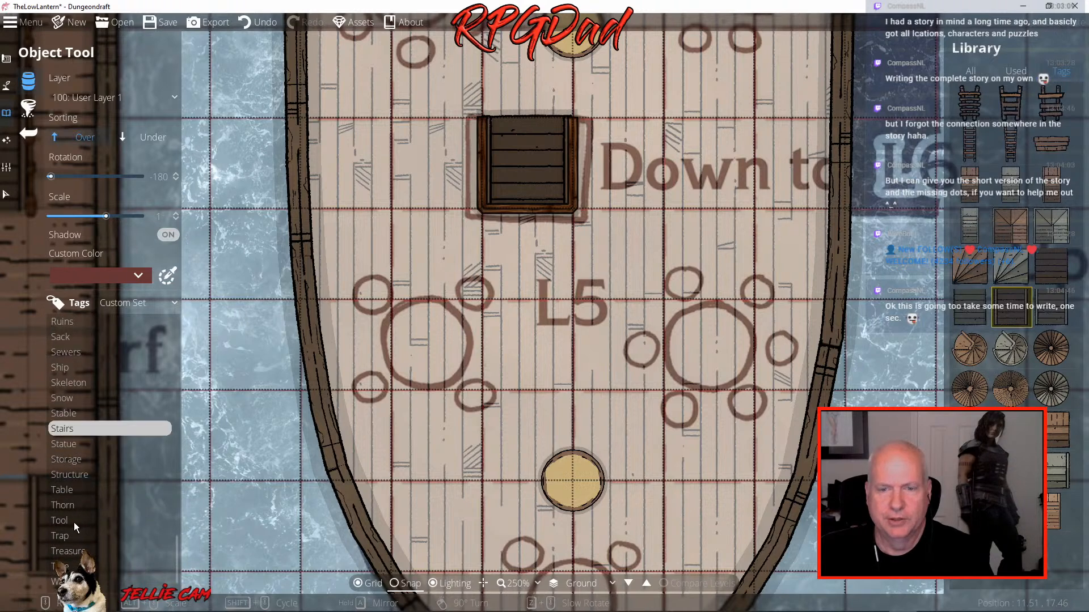
left_click(66, 489)
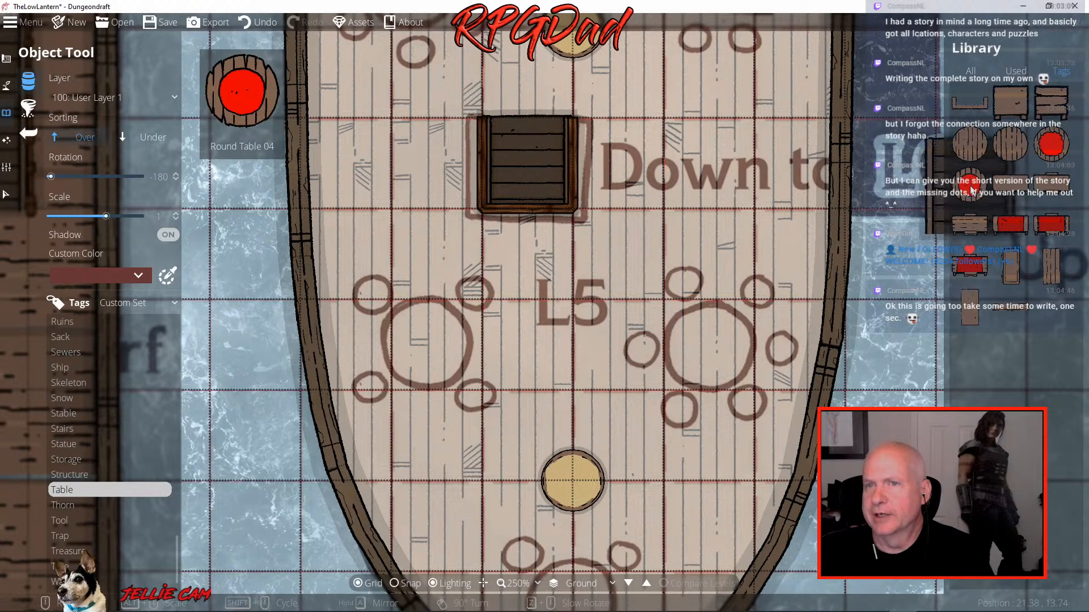
left_click(1013, 144)
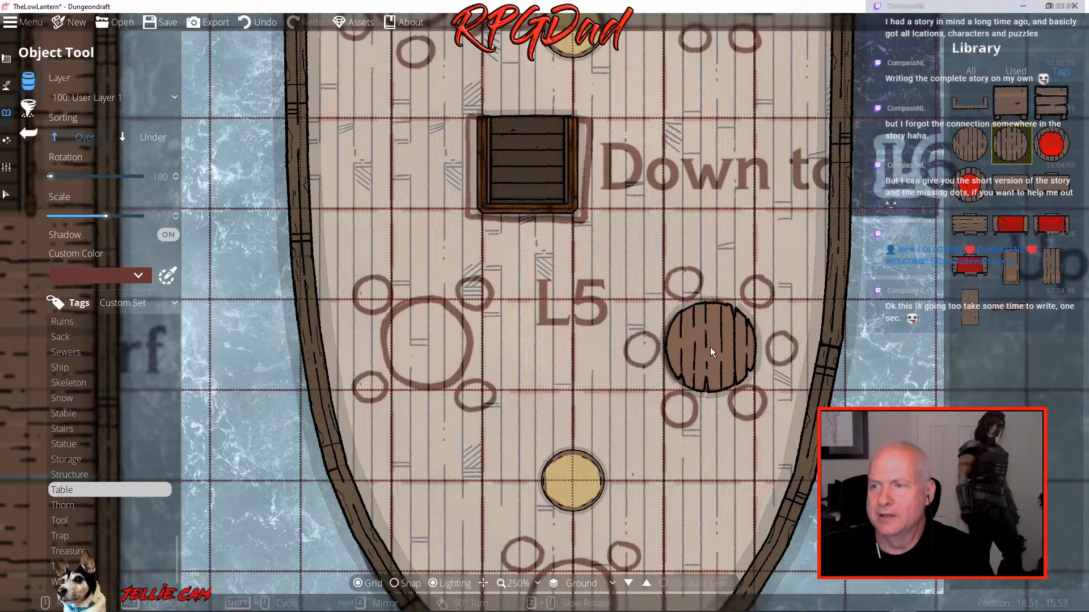
left_click(709, 349)
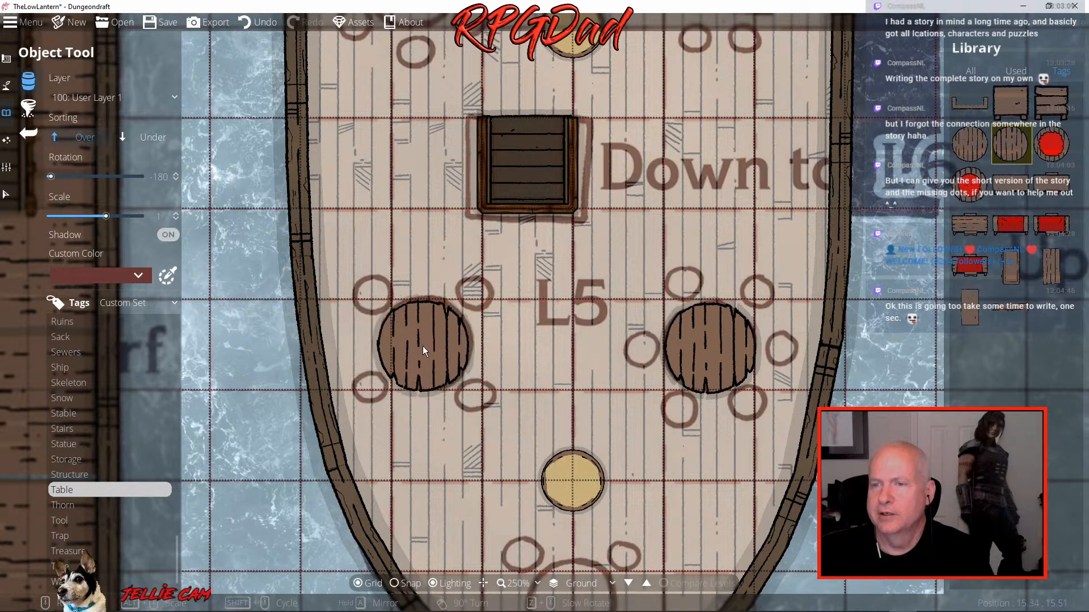
scroll(423, 346, "up", 4)
left_click(424, 346)
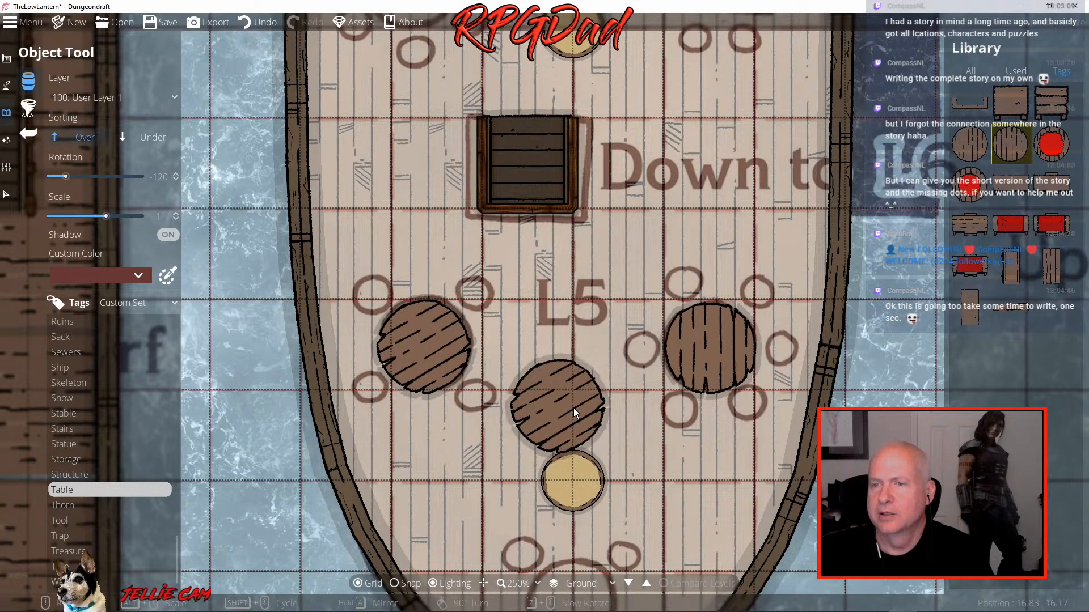
Place a round wooden table rotated to 150 on the sketched table in the ship's southern tip
left_click_drag(597, 415, 619, 170)
scroll(616, 198, "down", 3)
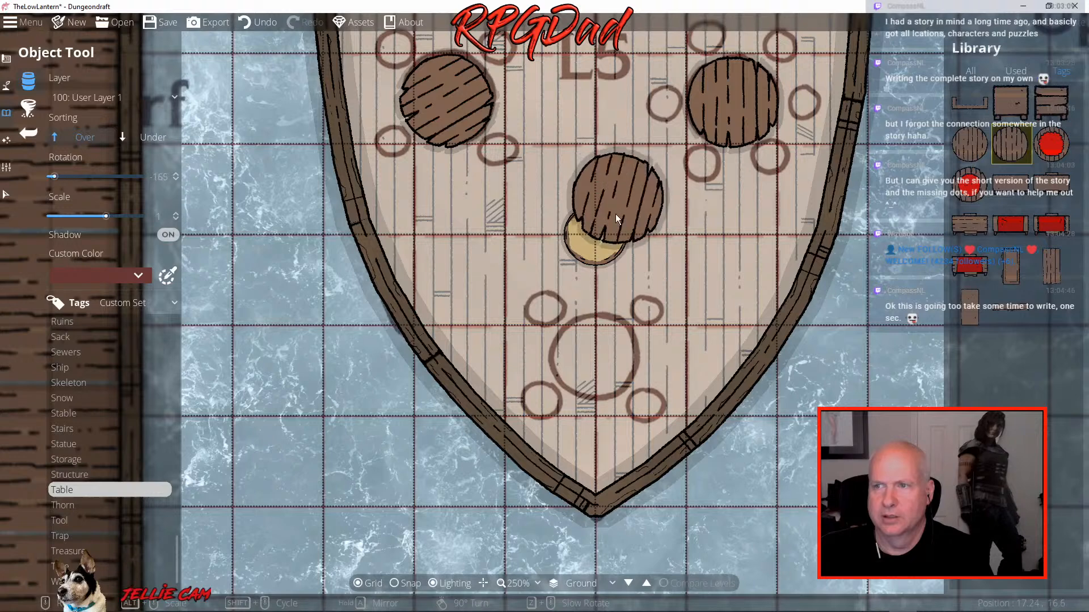
scroll(593, 356, "up", 1)
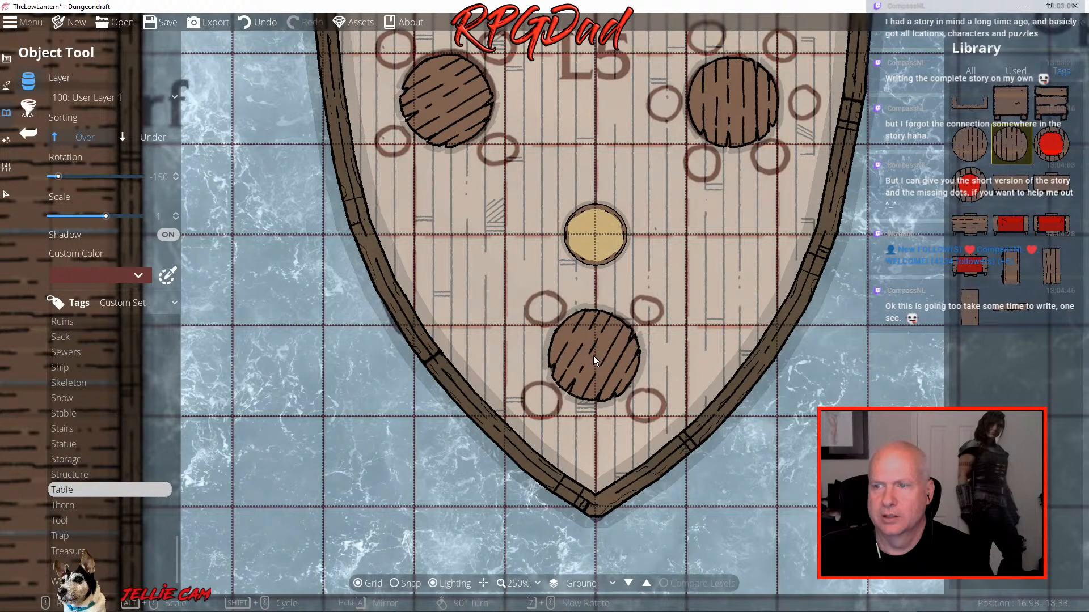
scroll(593, 356, "down", 4)
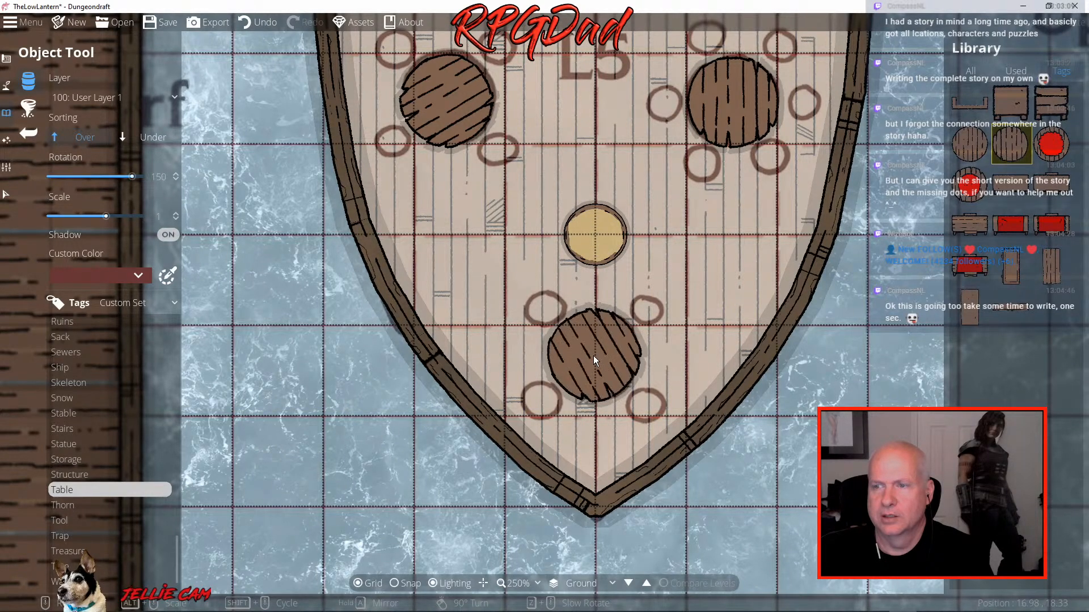
left_click(593, 355)
Place a round wooden table rotated to -105 on the sketched table south of the Up to L1 stairs
left_click_drag(651, 161, 620, 541)
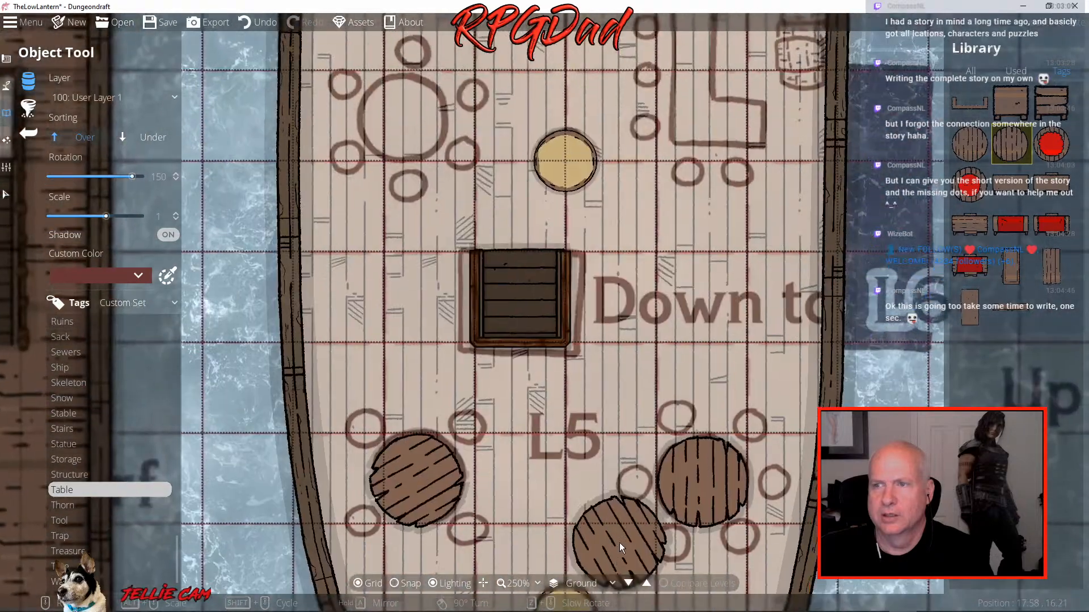
left_click_drag(648, 196, 766, 436)
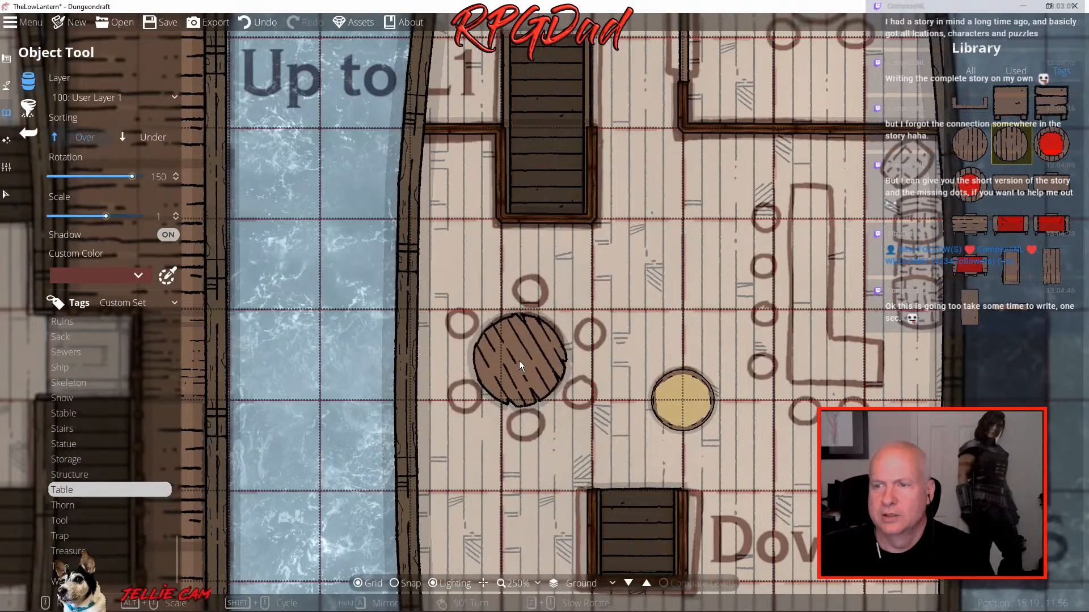
scroll(518, 361, "up", 3)
scroll(519, 362, "down", 4)
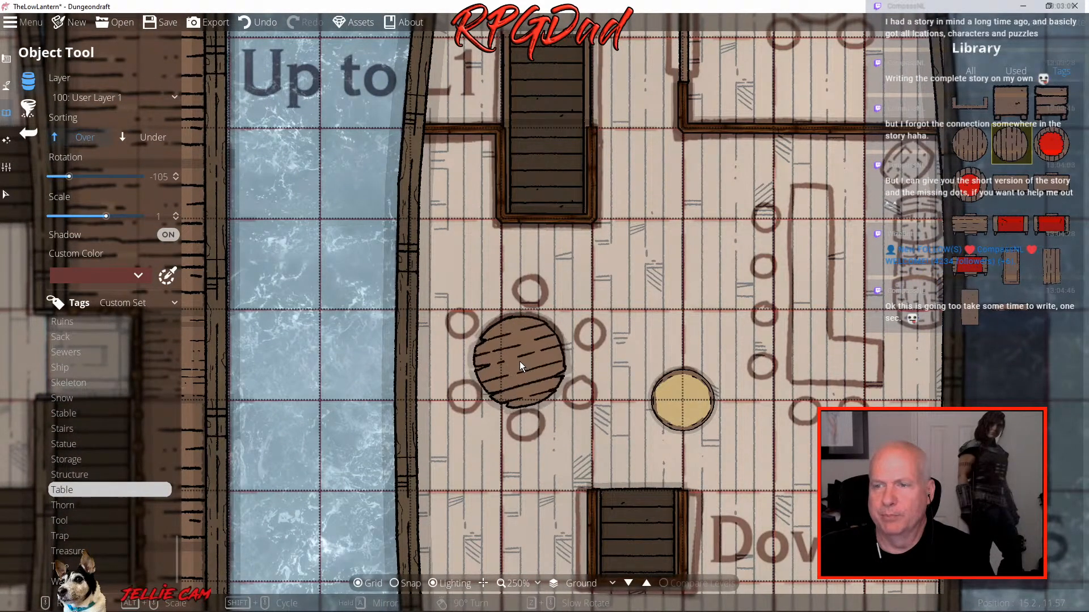
left_click(519, 362)
Place a round wooden table at scale 0.69 on the sketched table in L4, and reset the object scale to 1
left_click_drag(686, 203, 635, 455)
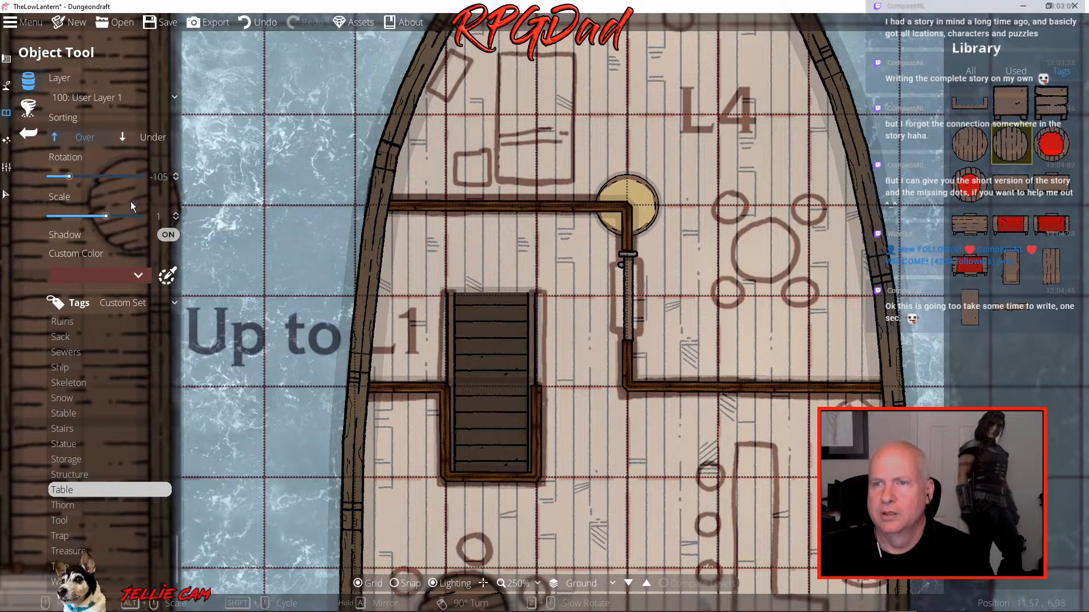
left_click_drag(106, 216, 98, 220)
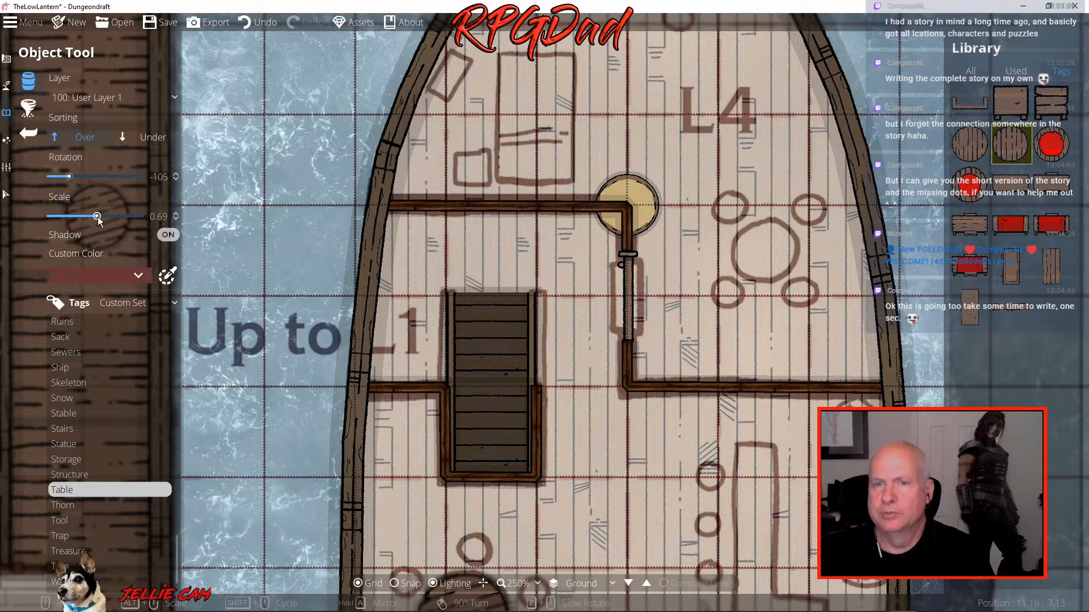
left_click(766, 251)
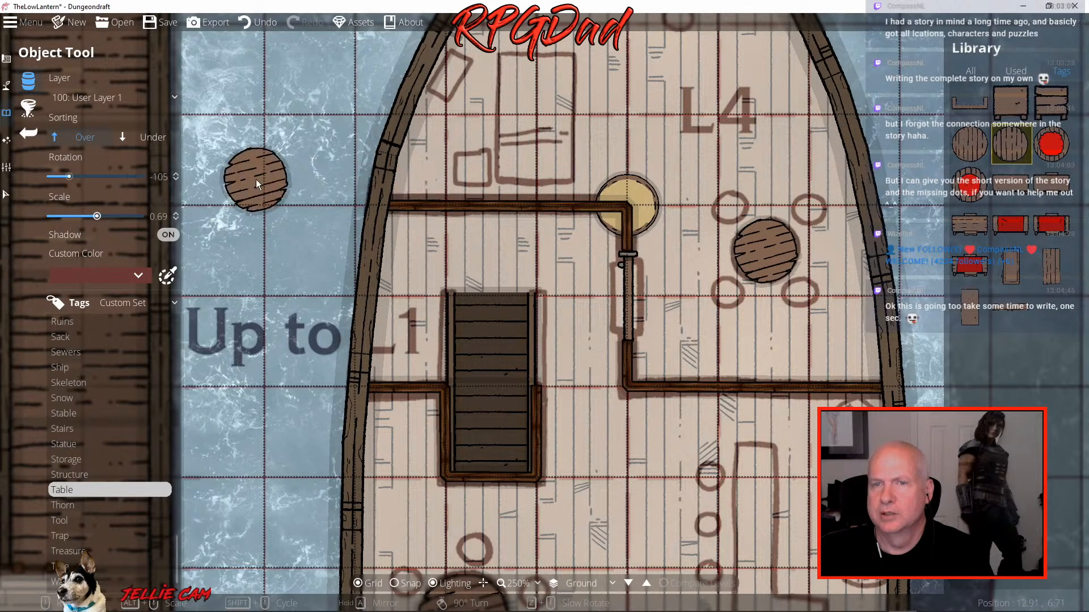
left_click_drag(97, 217, 107, 218)
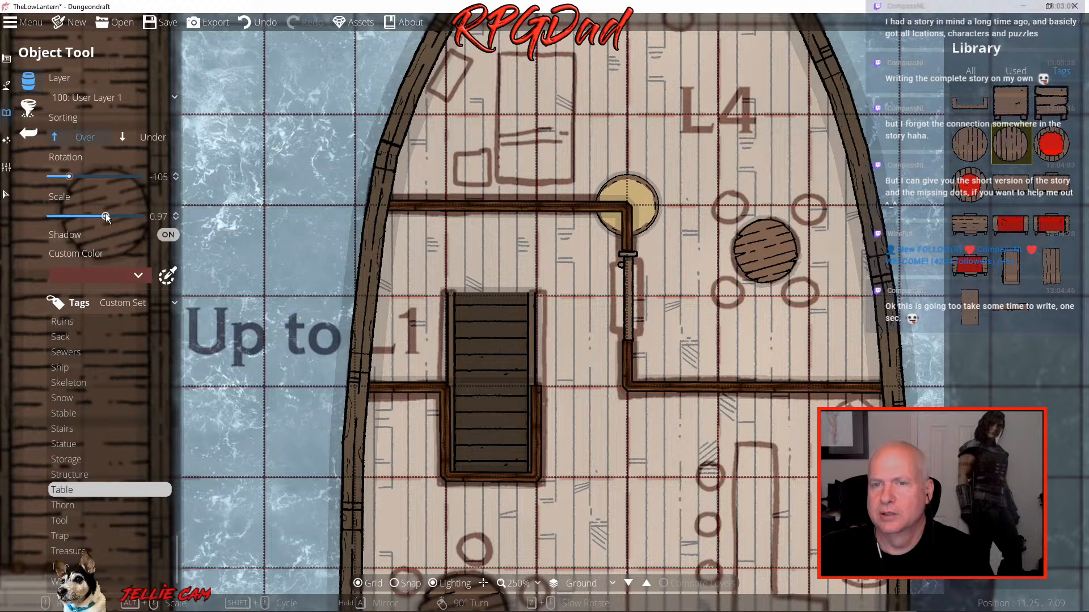
left_click(176, 213)
left_click(176, 214)
left_click(176, 214)
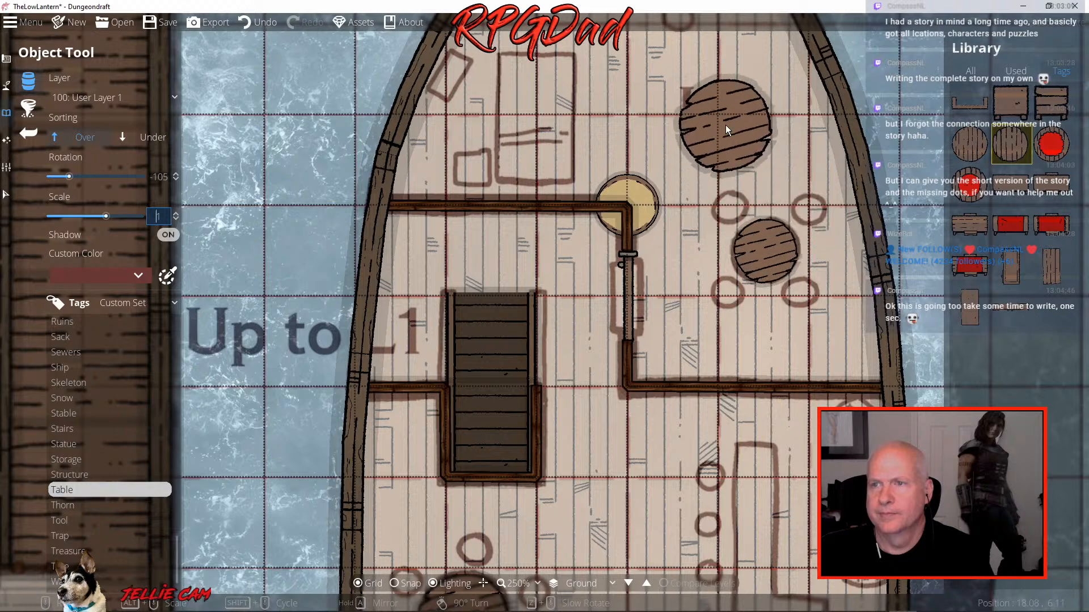
Place round wooden chairs at scale 0.79 with Under sorting, four around the small L4 table and one on the seat at the sketched northern desk
left_click_drag(726, 125, 639, 326)
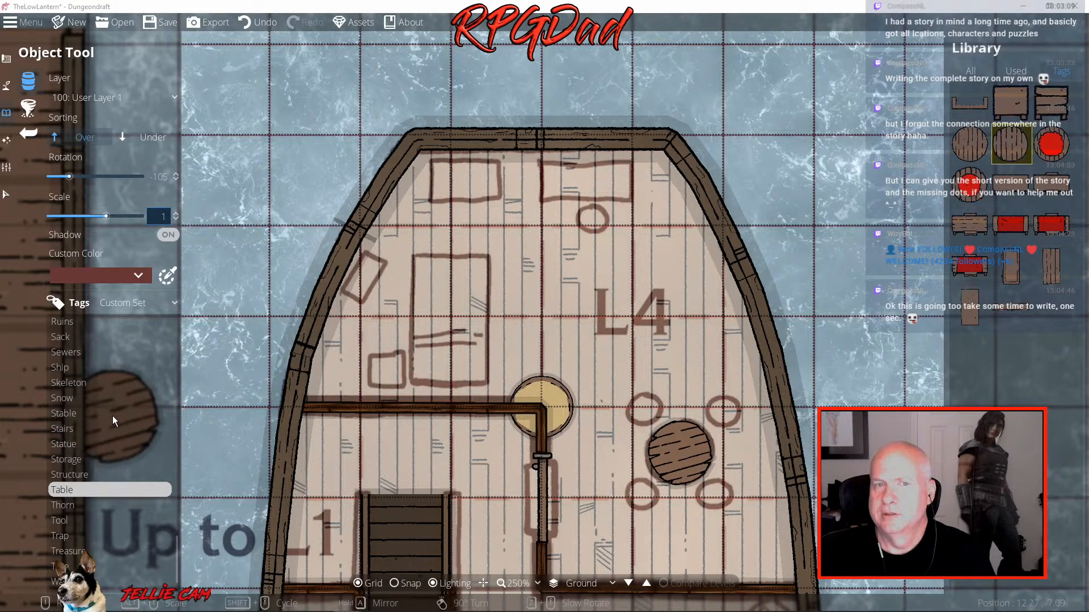
scroll(113, 416, "up", 10)
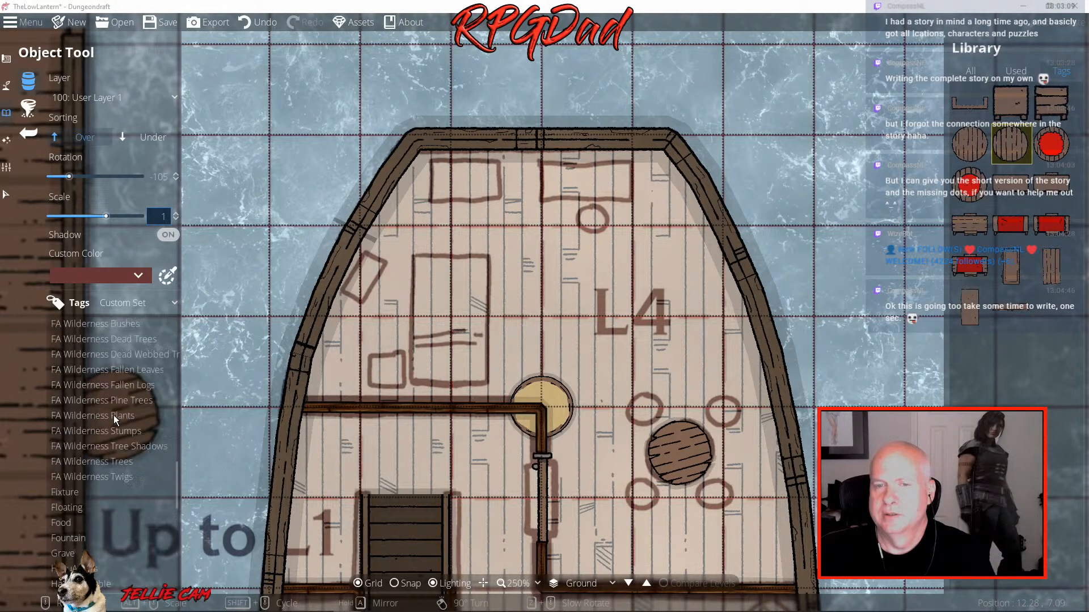
scroll(114, 415, "up", 10)
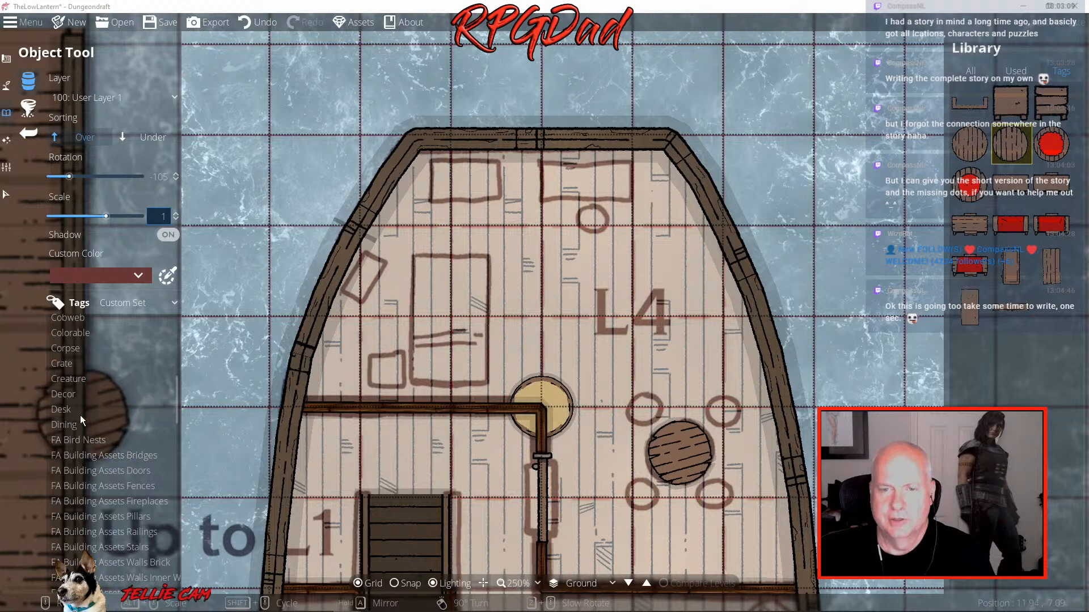
scroll(80, 363, "up", 3)
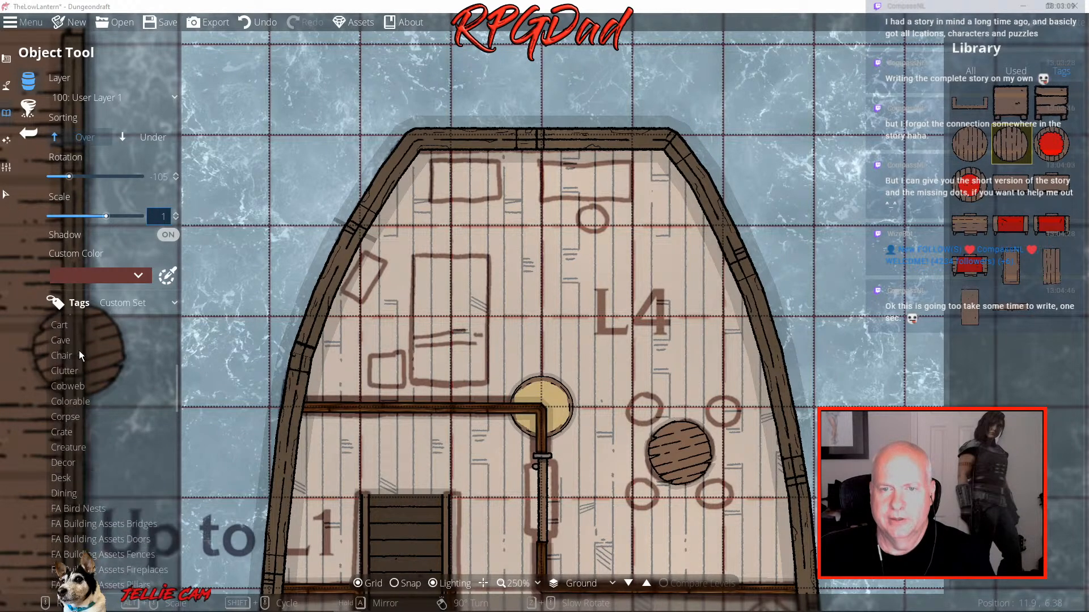
left_click(80, 355)
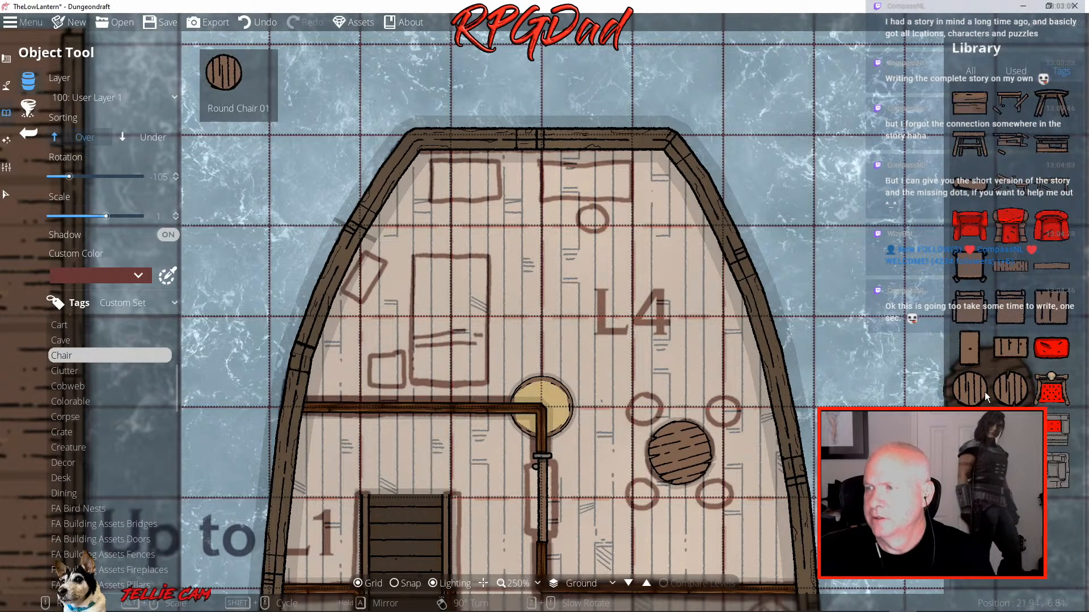
left_click(1019, 386)
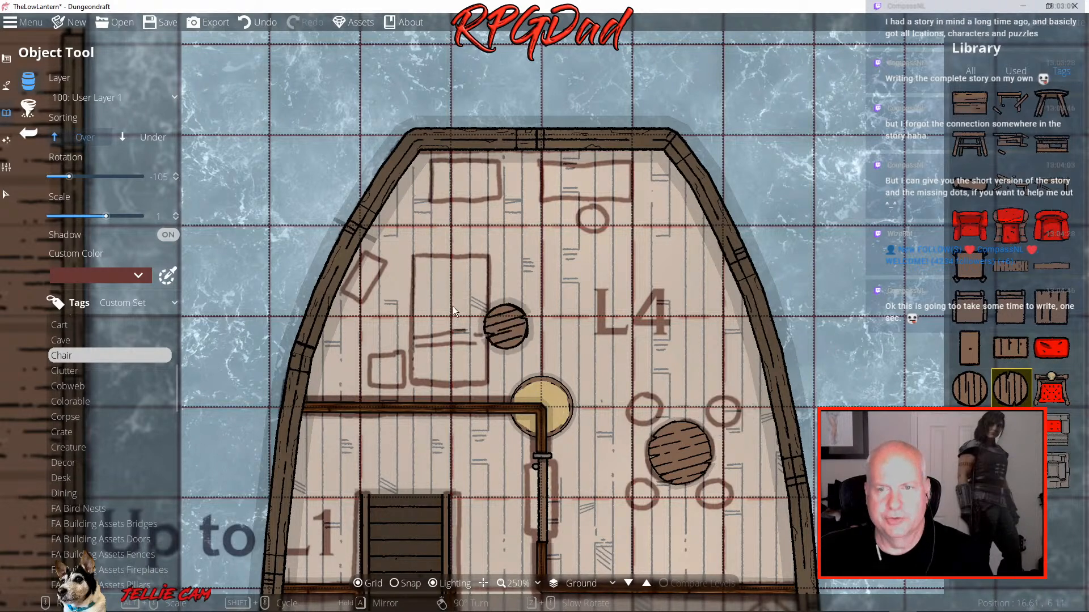
scroll(111, 229, "down", 4)
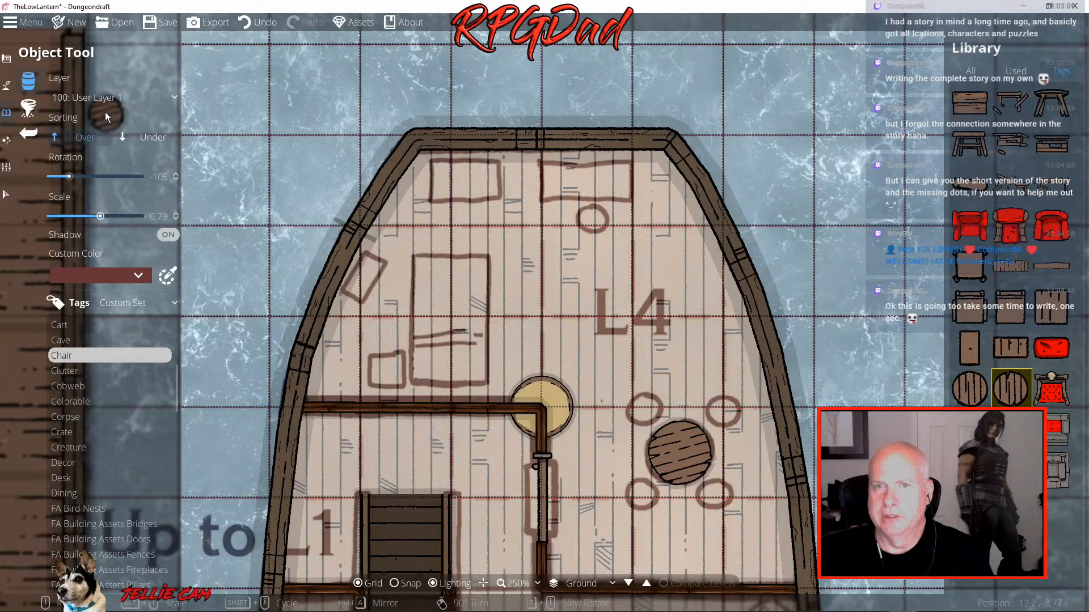
left_click(147, 139)
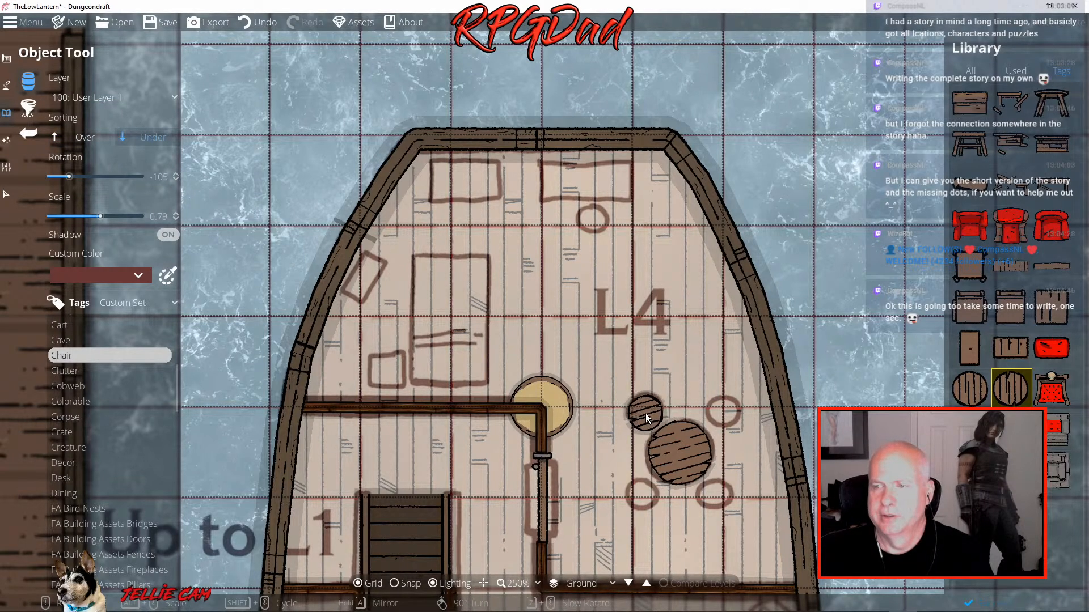
left_click(716, 430)
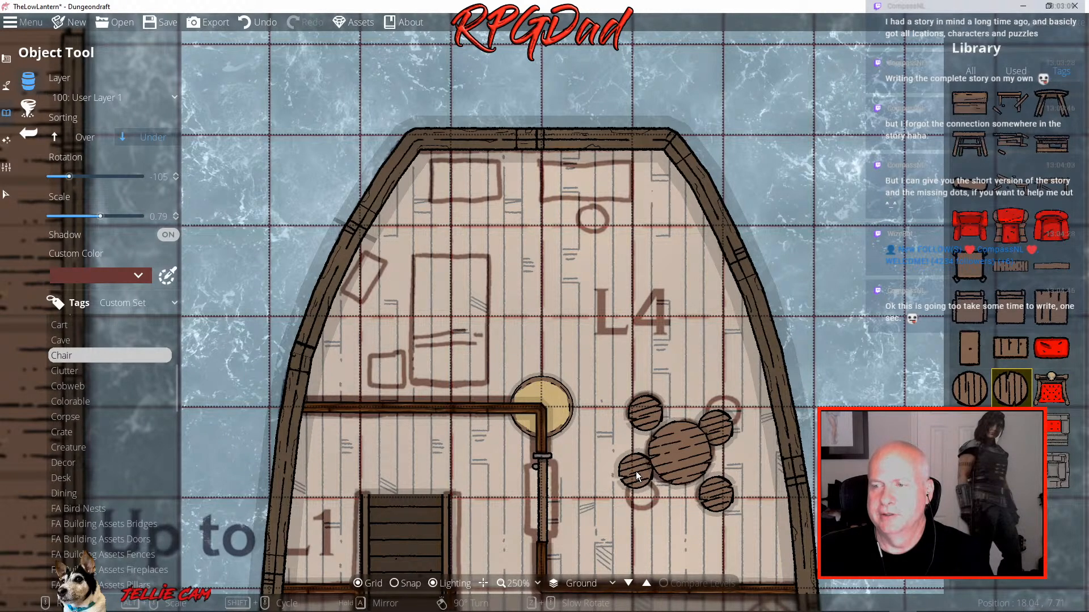
left_click(640, 472)
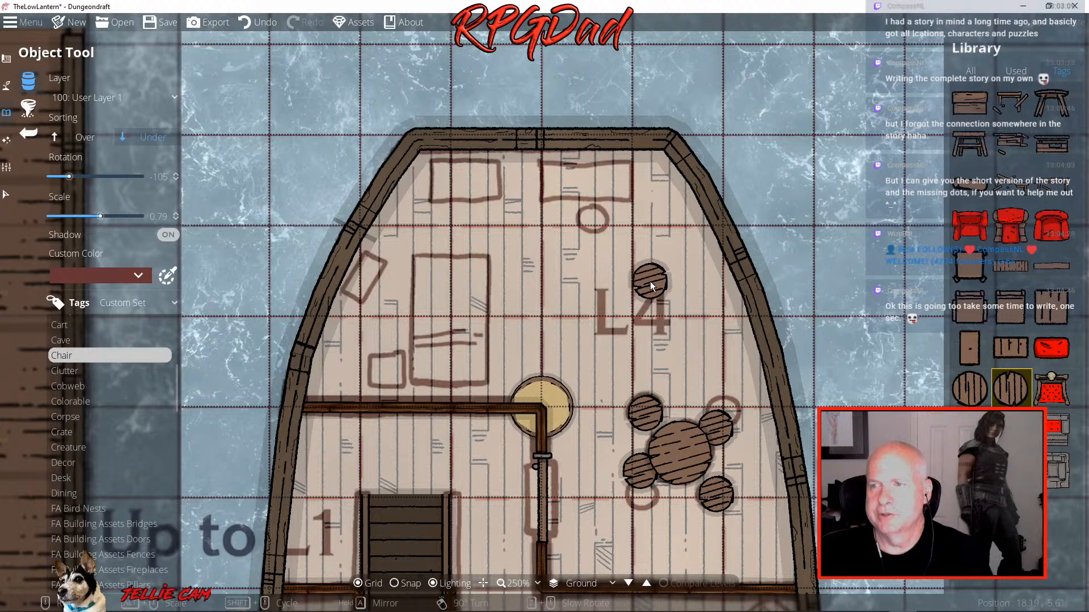
left_click_drag(650, 282, 692, 432)
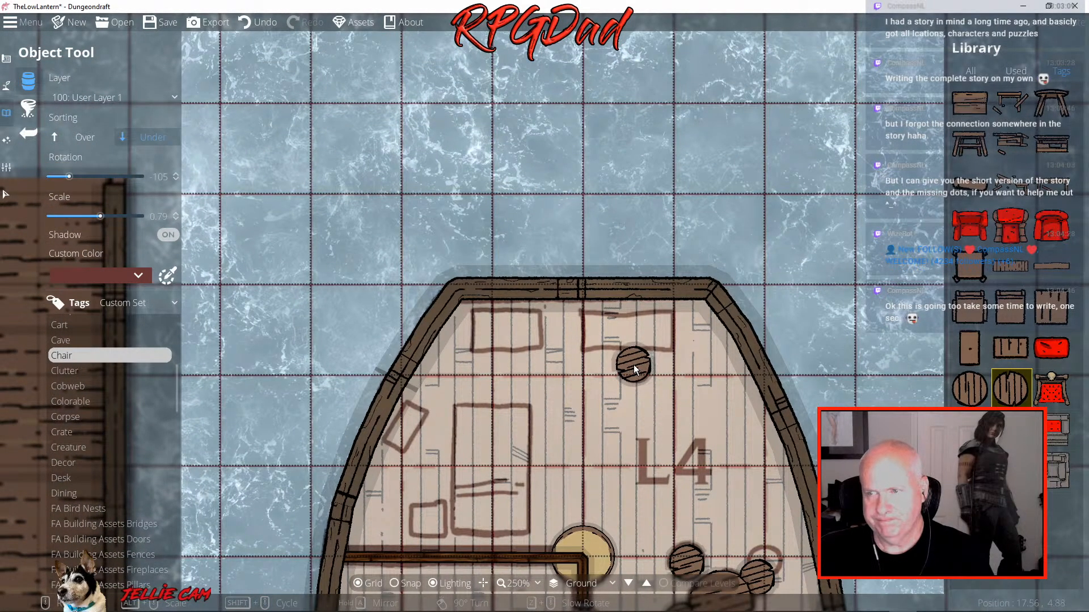
left_click(634, 365)
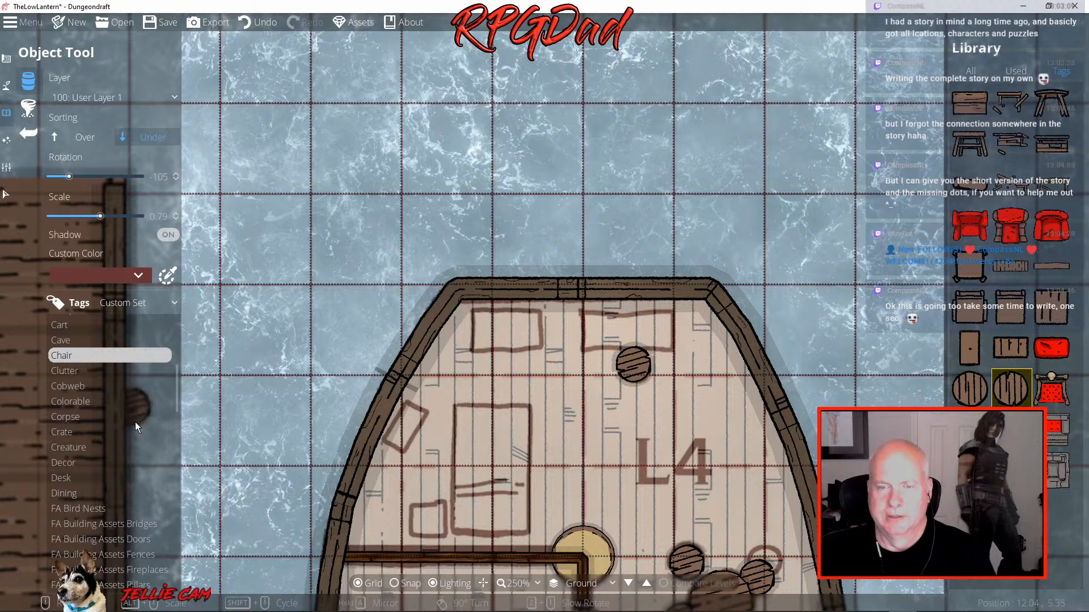
Place a wooden desk at scale 0.97, rotation -180 and Over sorting on the sketched desk beside the northern chair in L4
left_click(63, 478)
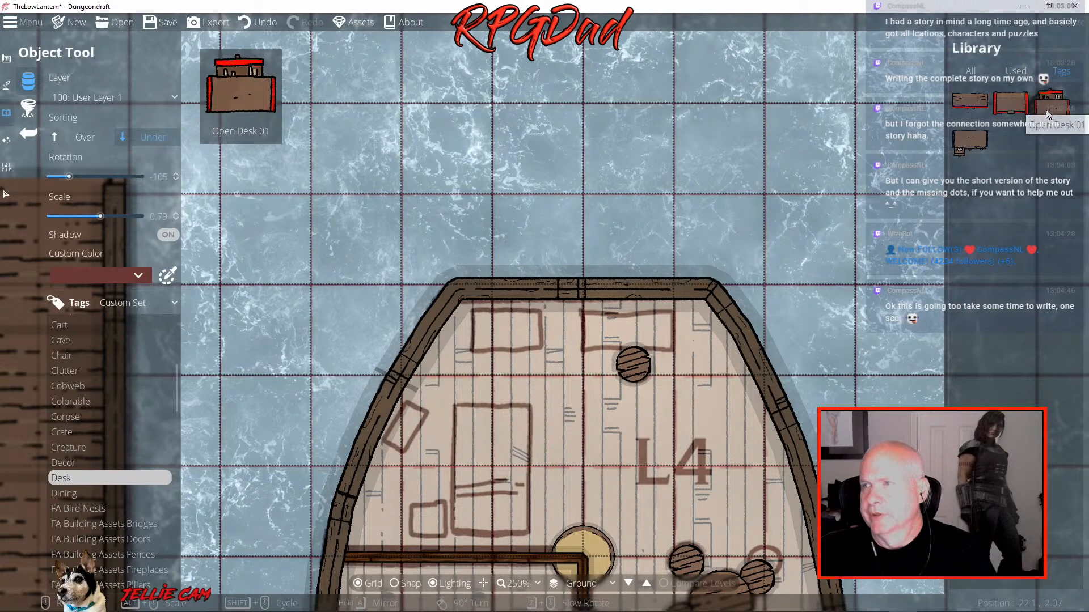
left_click(1012, 106)
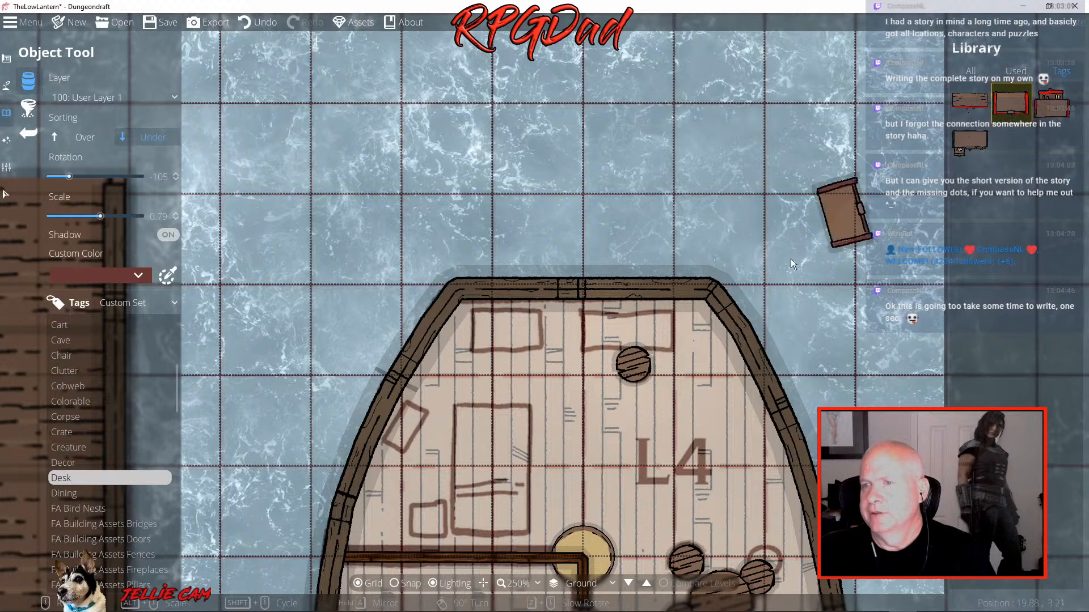
scroll(665, 331, "down", 4)
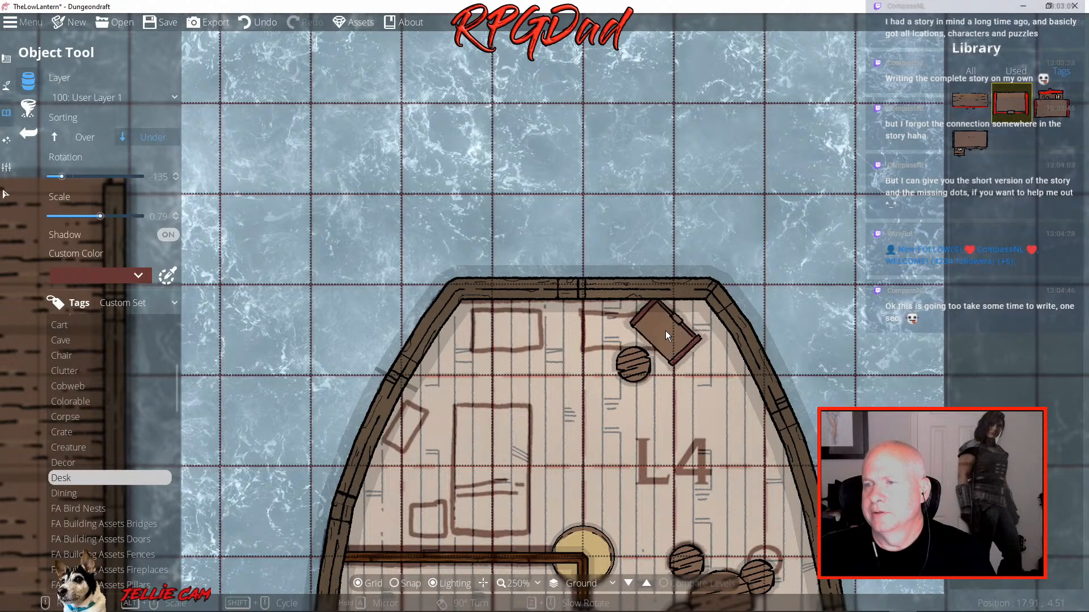
scroll(664, 331, "down", 1)
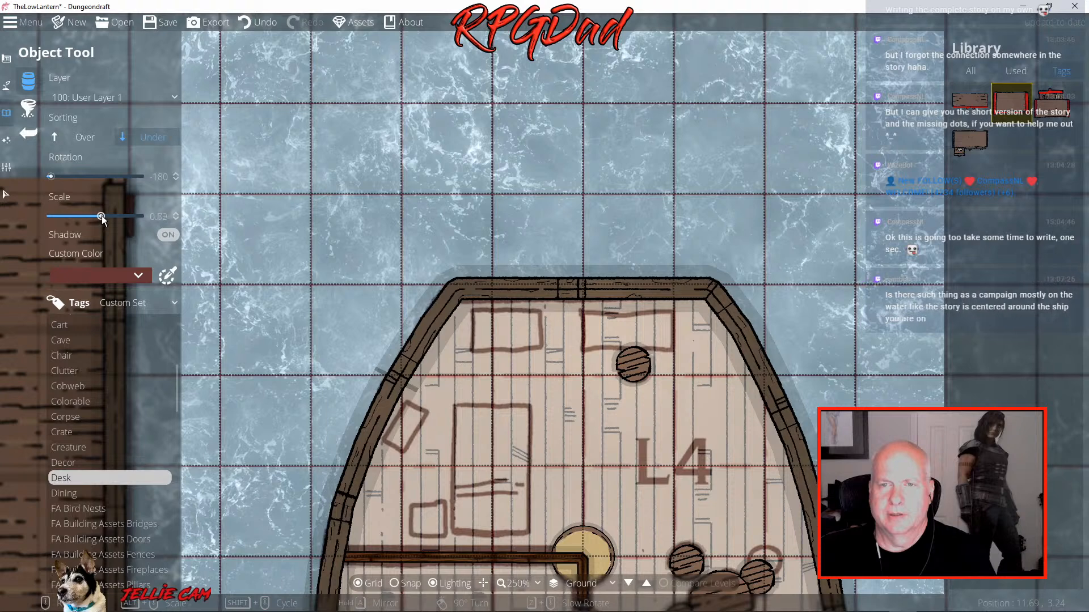
left_click_drag(100, 216, 107, 221)
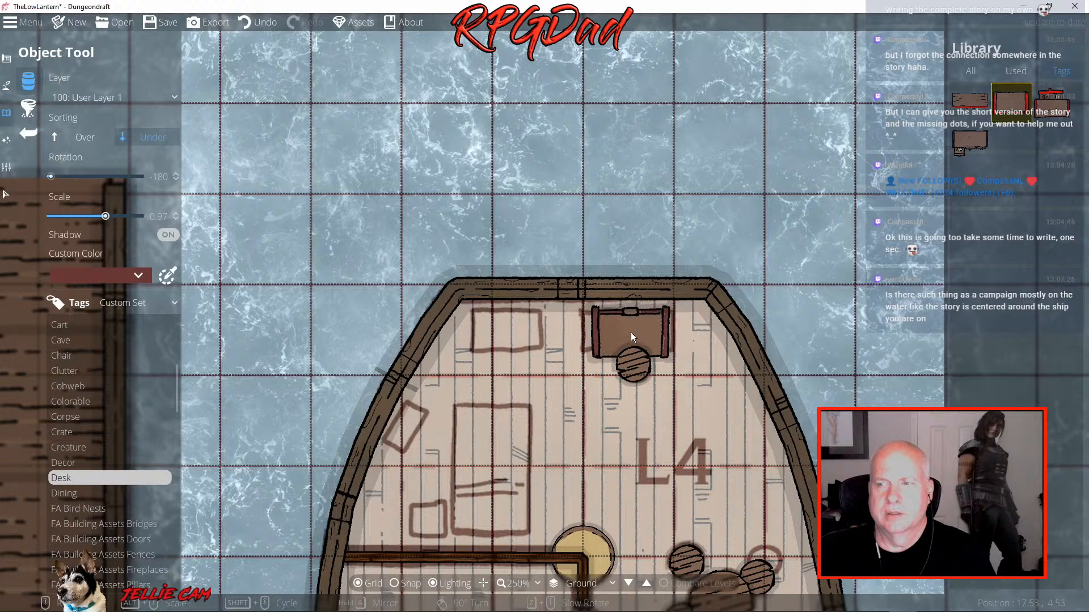
left_click(95, 137)
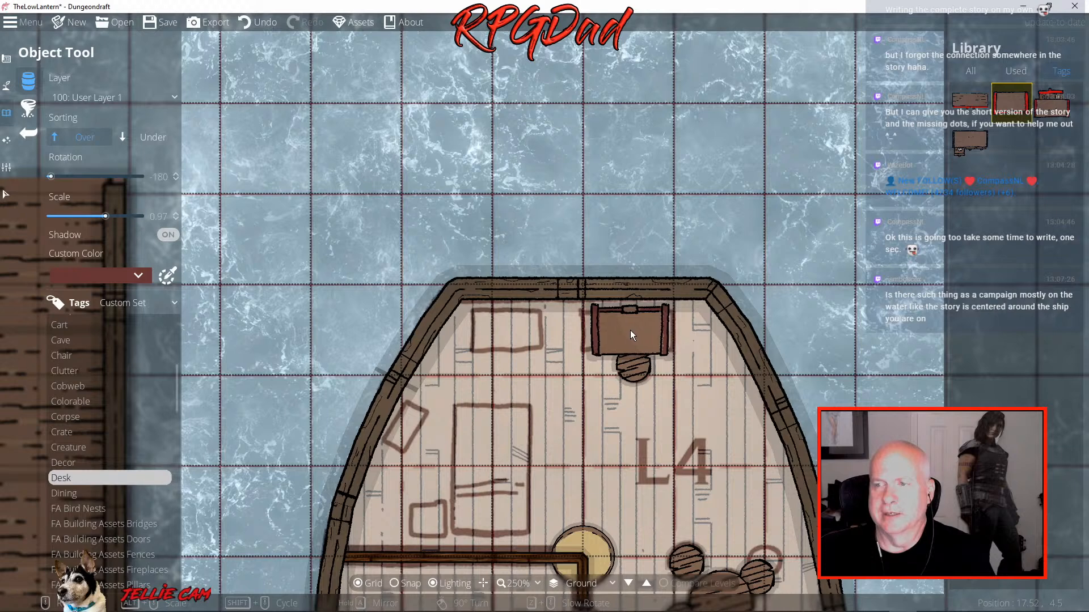
left_click(630, 330)
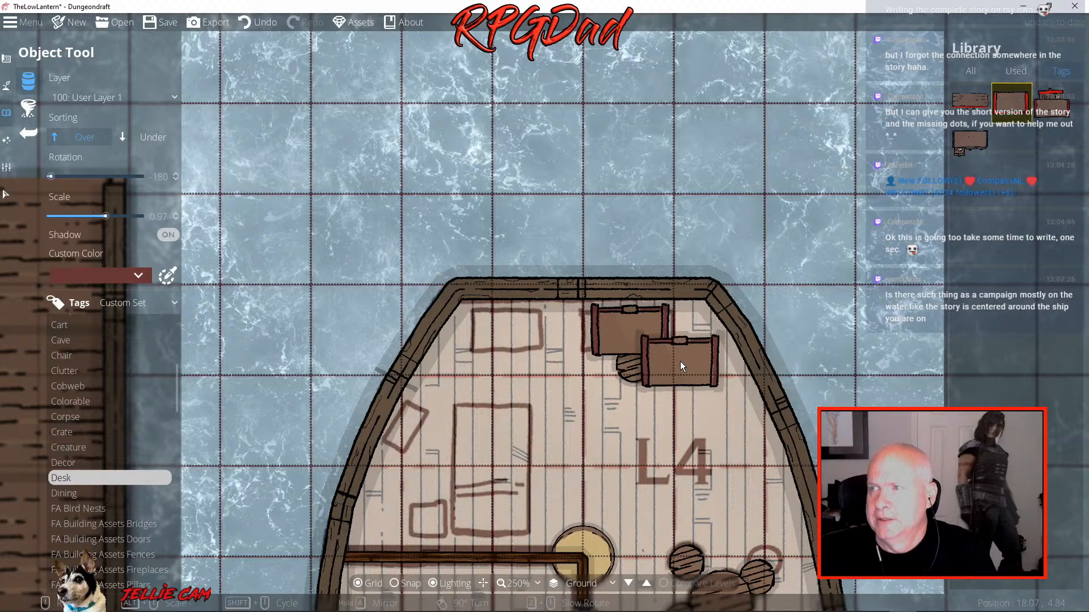
Filter the object library to the Furniture tag set
scroll(108, 455, "down", 10)
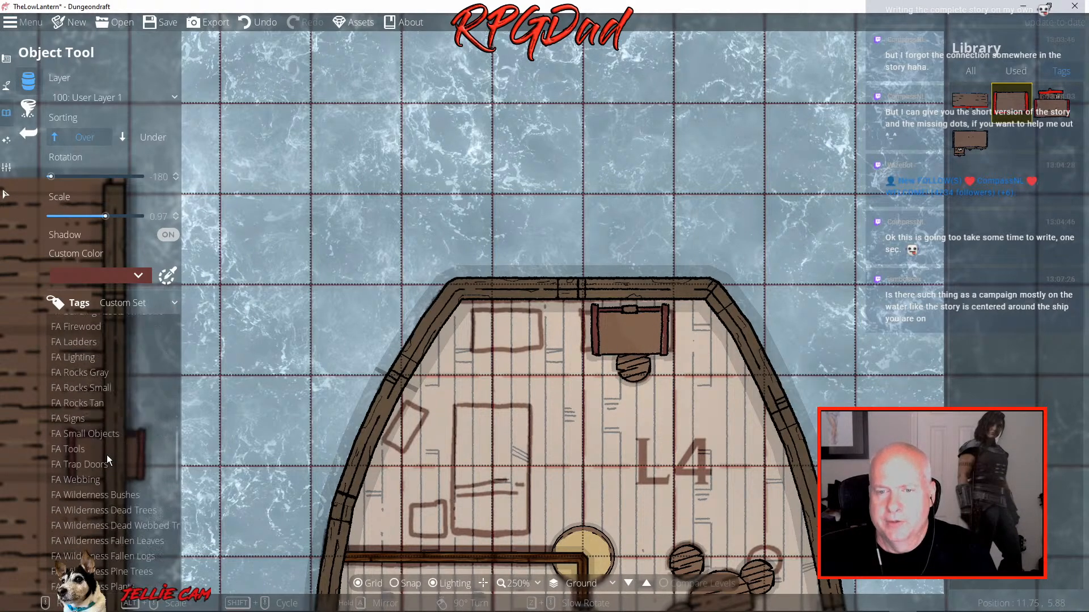
scroll(107, 454, "down", 8)
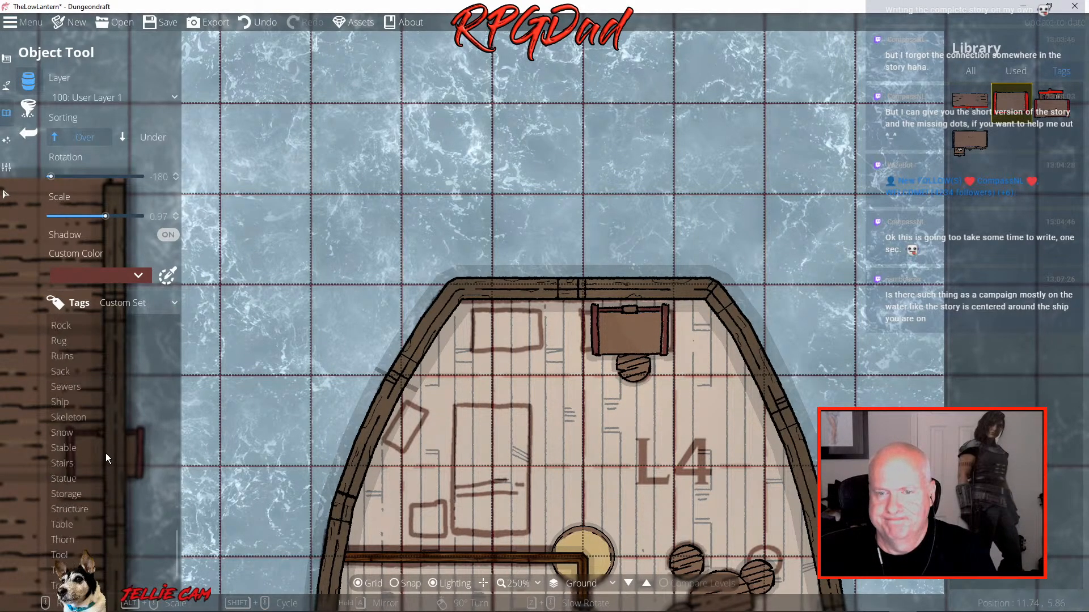
scroll(106, 453, "up", 10)
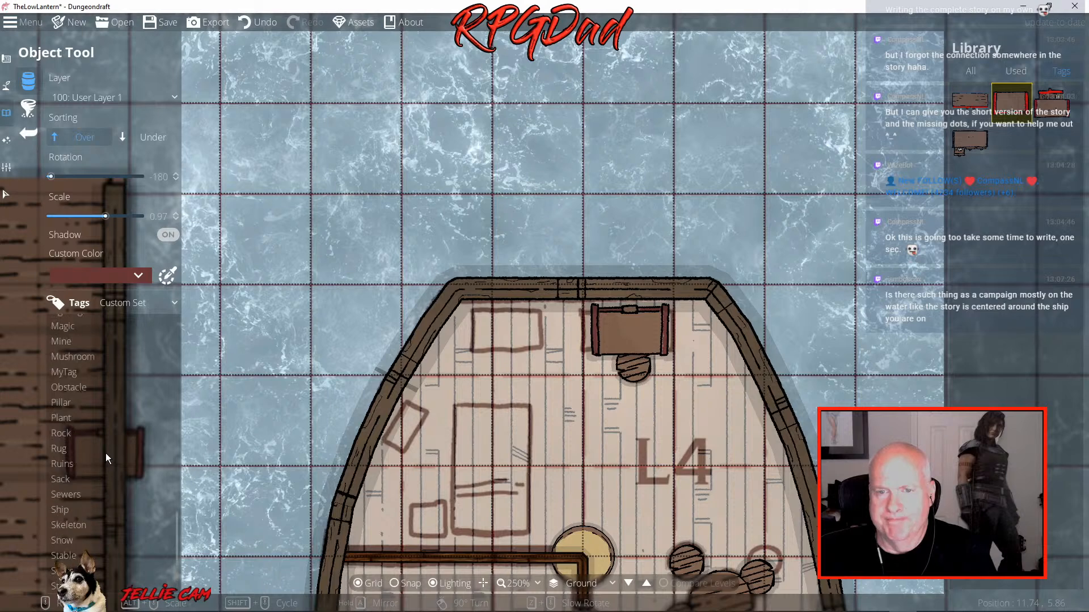
scroll(106, 453, "up", 8)
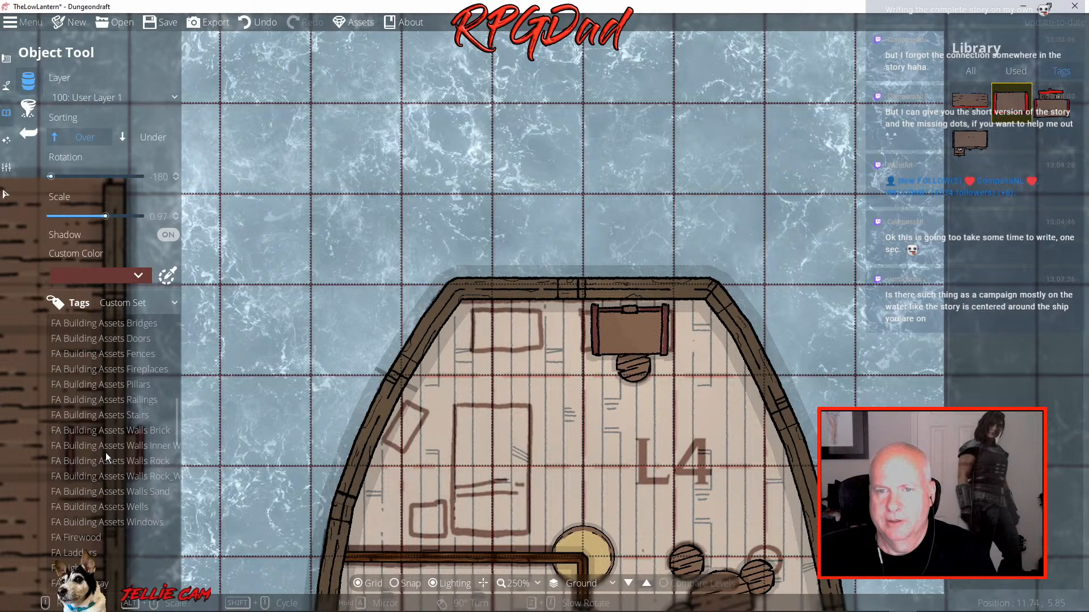
scroll(105, 452, "up", 3)
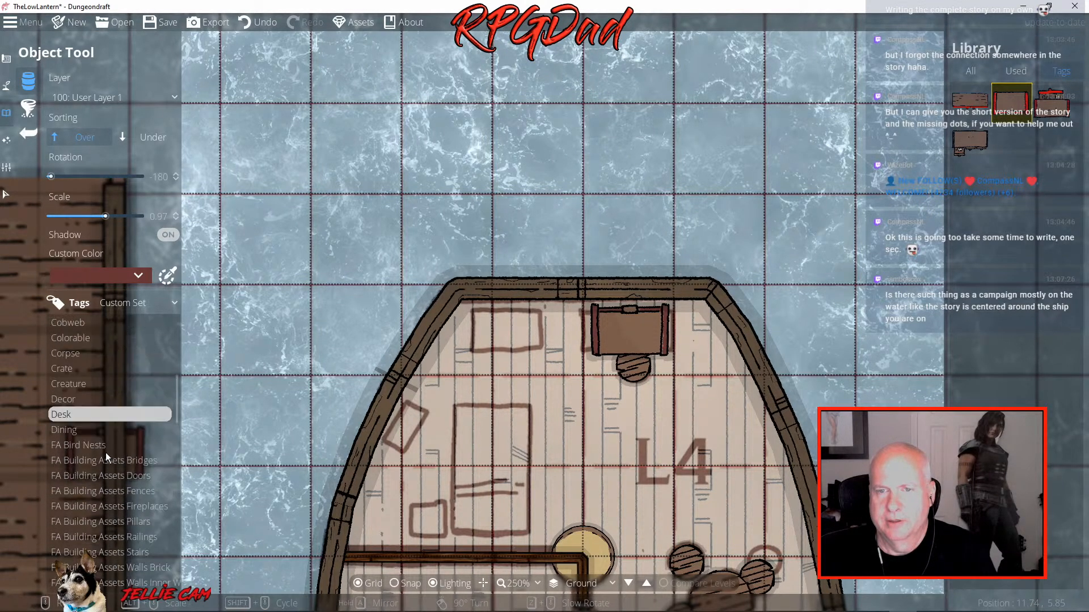
left_click(152, 300)
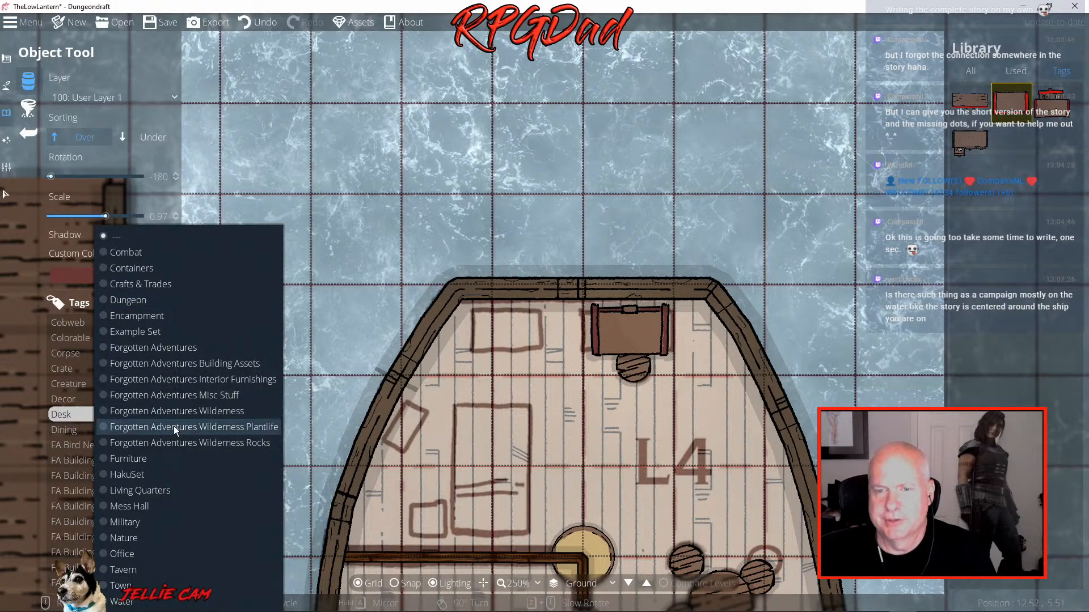
left_click(131, 458)
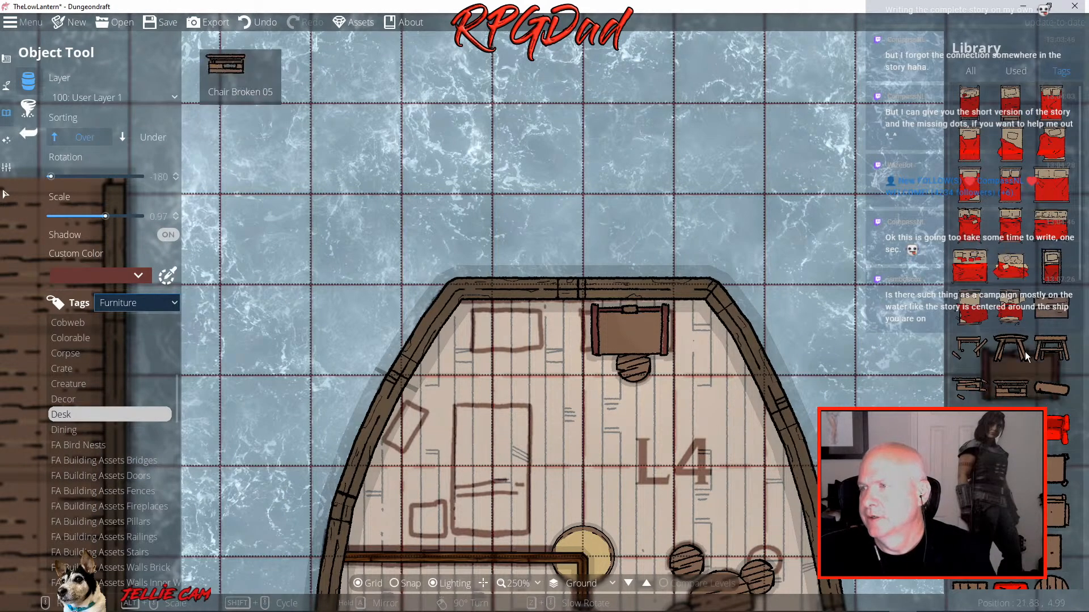
Place a red double bed with two pillows at rotation -180 and scale 0.97 on the sketched bed in L4
mouse_move(990, 161)
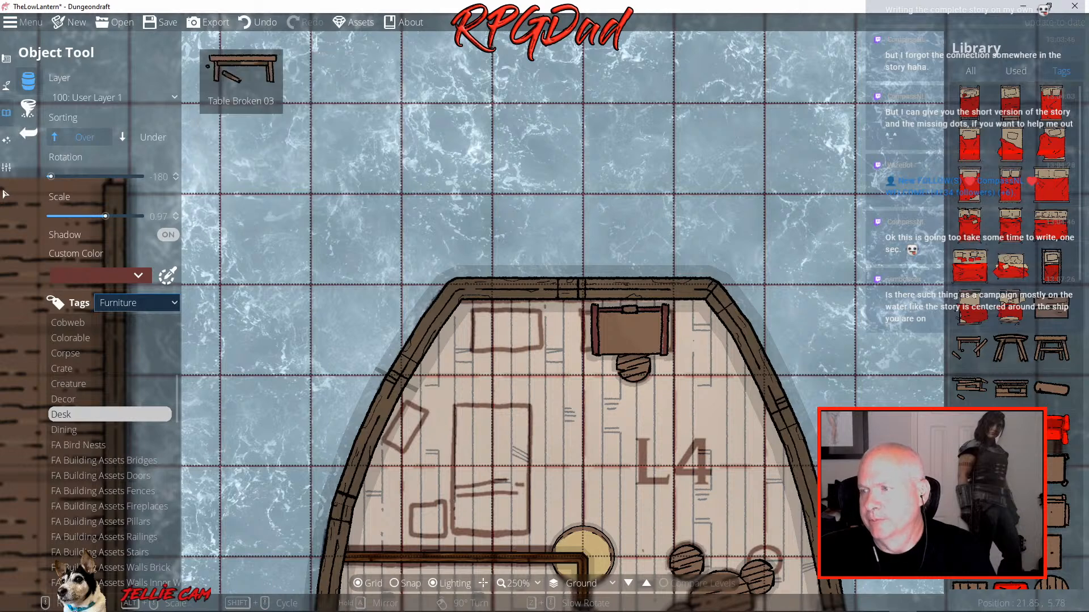
scroll(971, 196, "down", 5)
scroll(1011, 182, "down", 5)
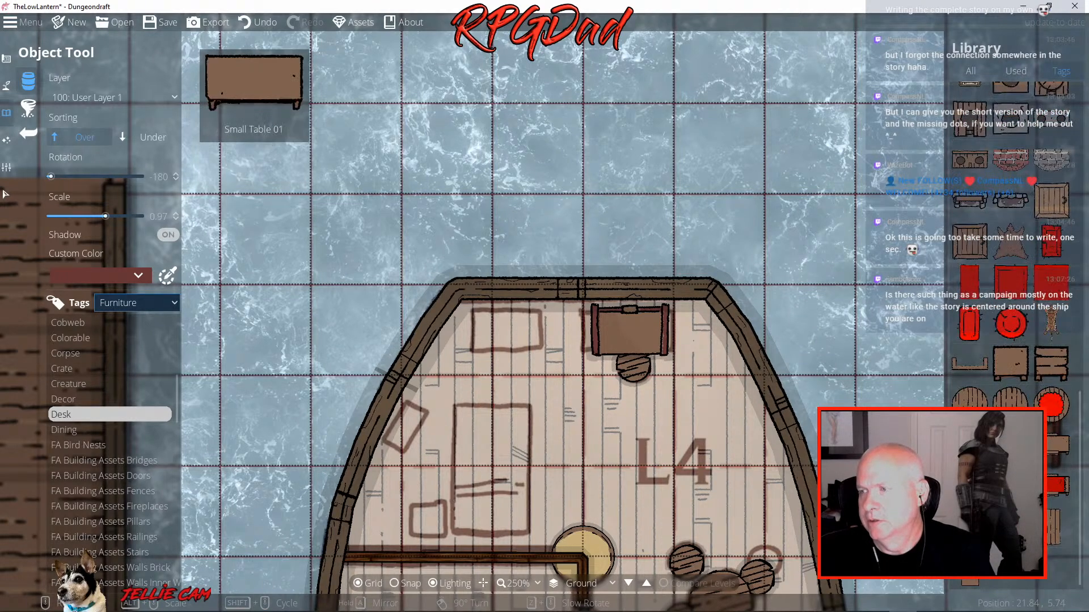
mouse_move(975, 368)
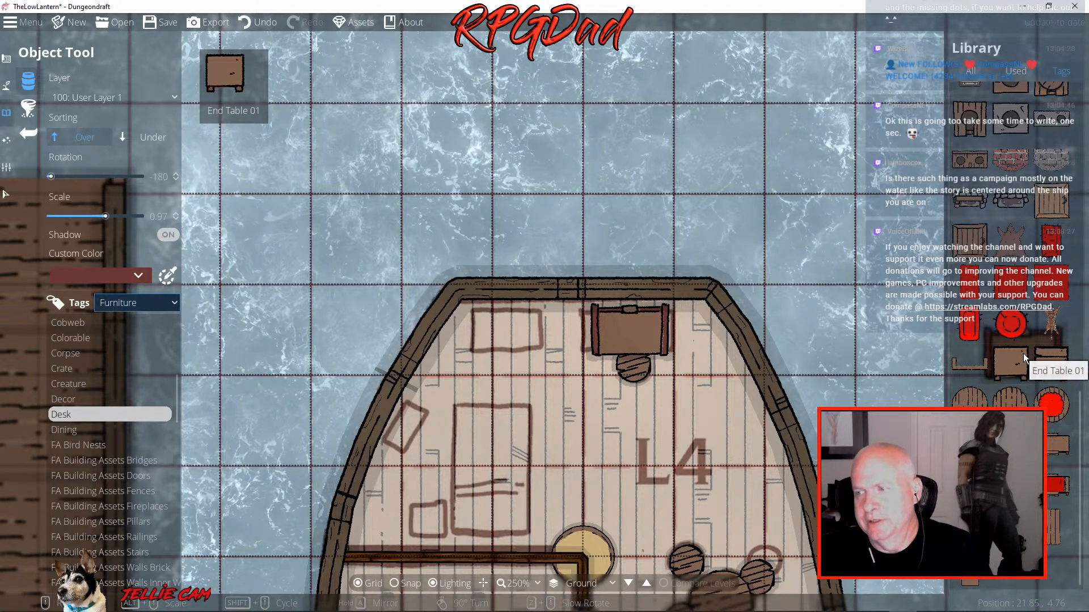
scroll(1025, 322, "up", 5)
scroll(1013, 309, "up", 3)
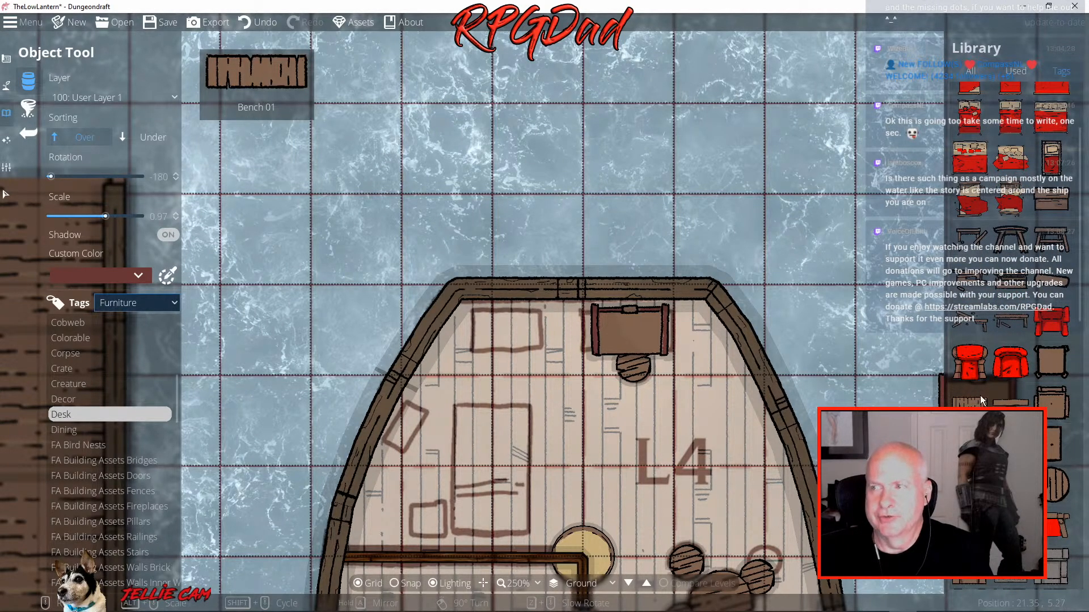
scroll(1003, 311, "up", 2)
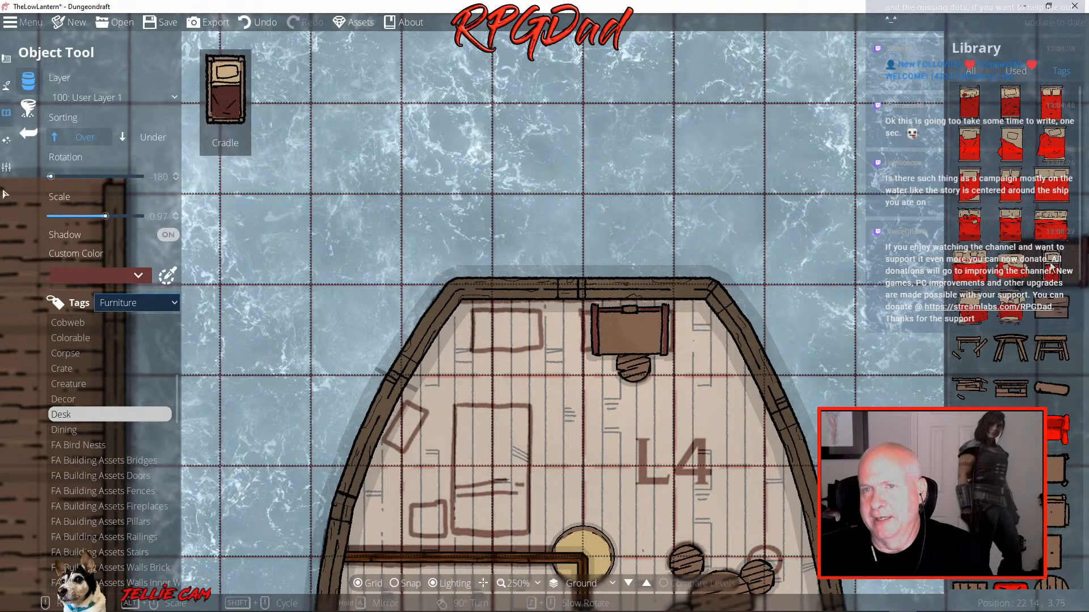
left_click(1011, 183)
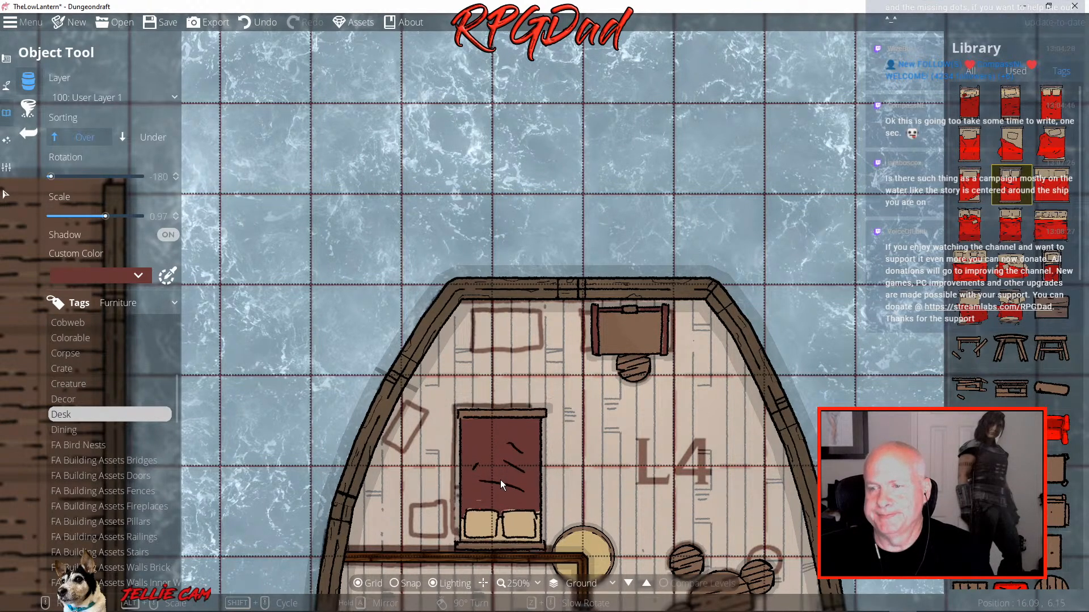
left_click(499, 480)
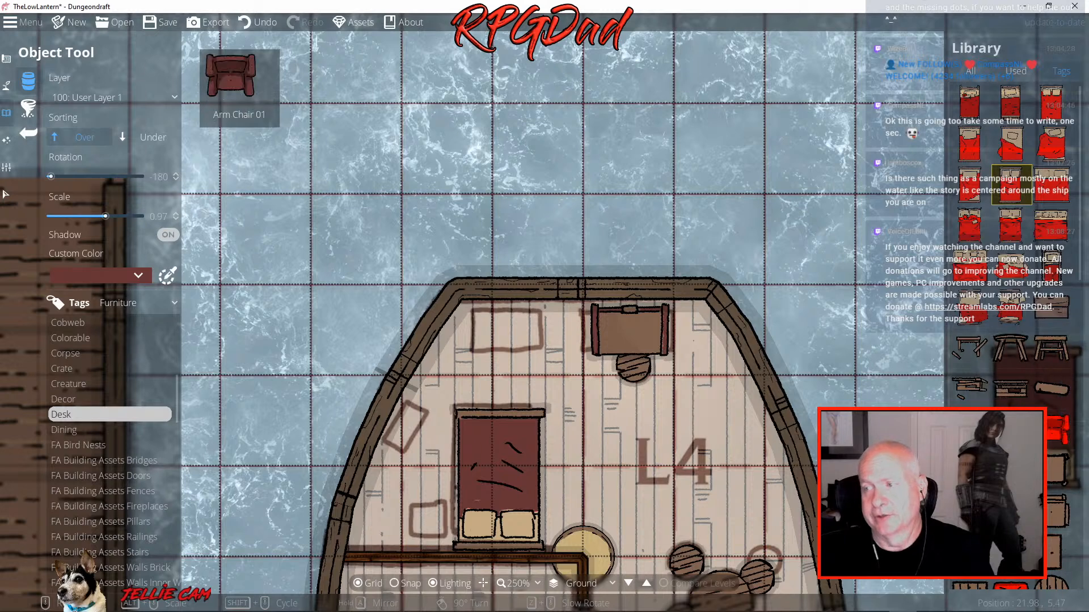
Place End Table 01 at rotation -180 and scale 0.97 on the small sketched square west of the bed's pillows
scroll(1052, 385, "down", 3)
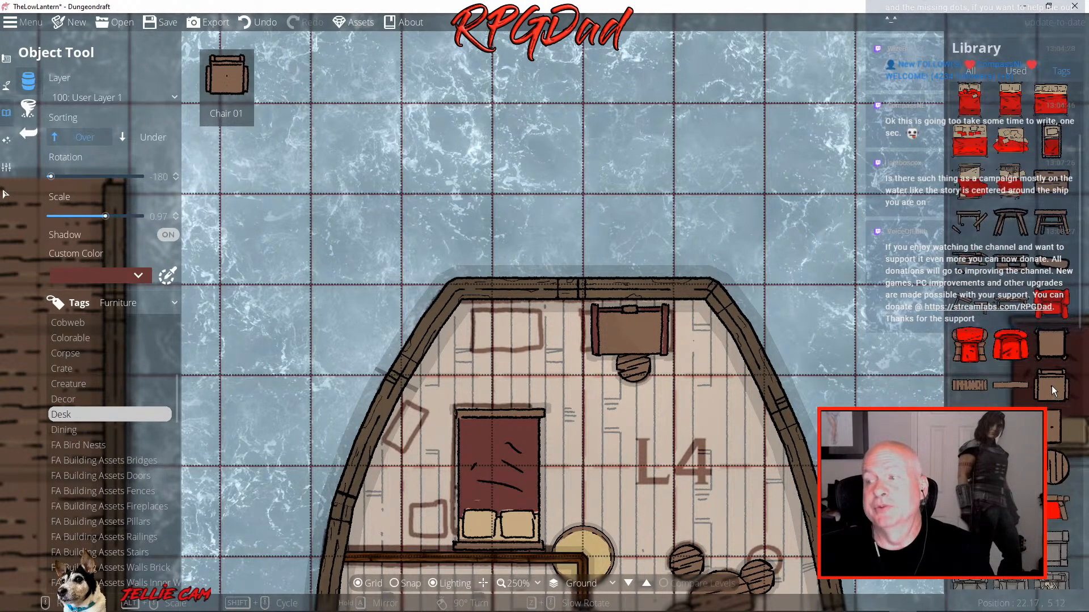
scroll(1051, 385, "down", 2)
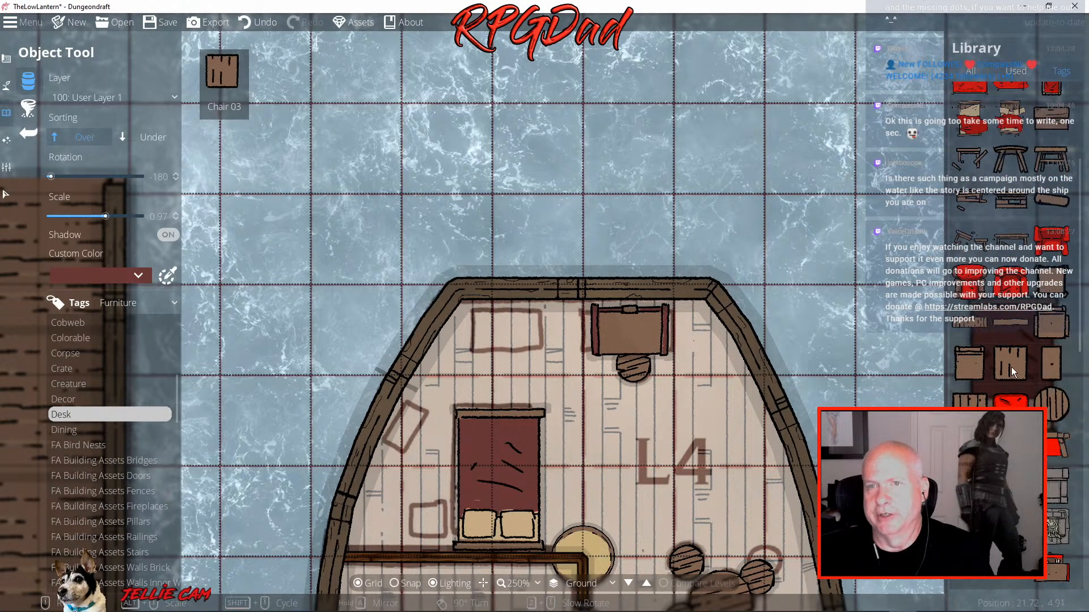
scroll(1012, 366, "down", 5)
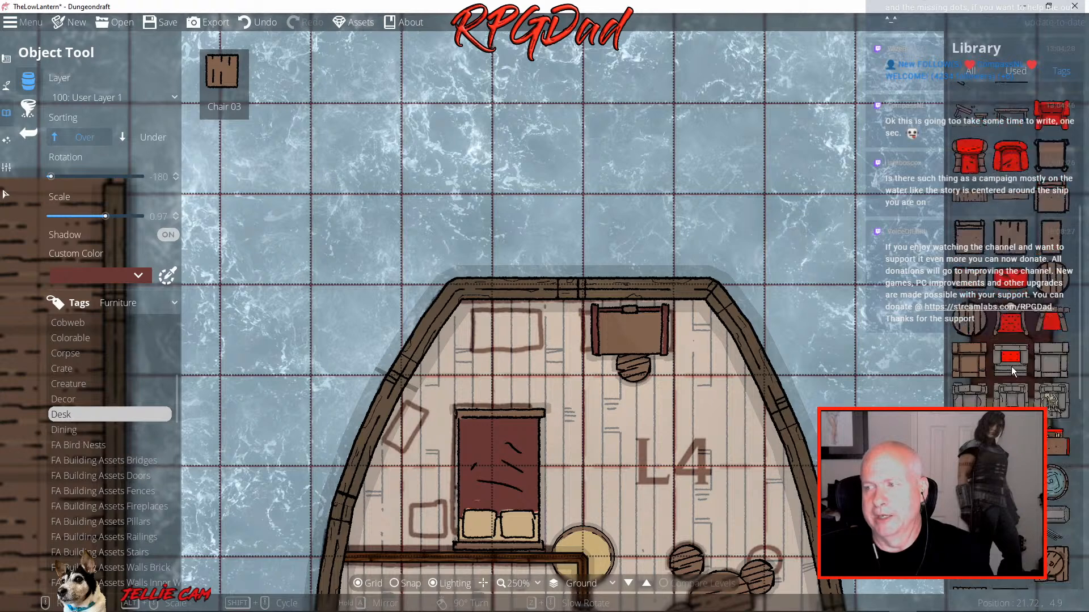
scroll(1012, 366, "down", 5)
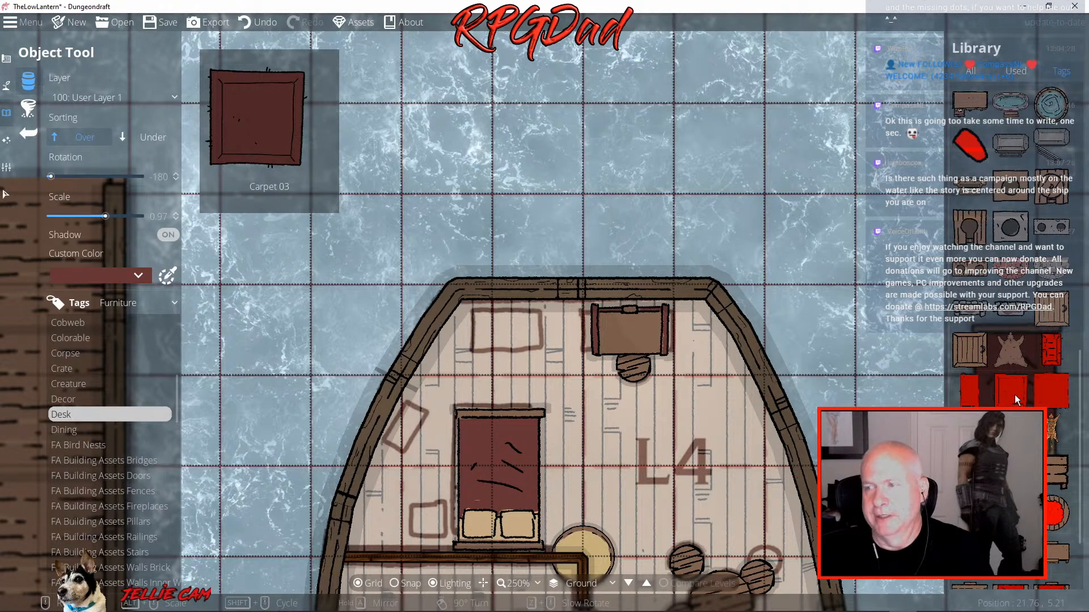
scroll(1015, 395, "down", 4)
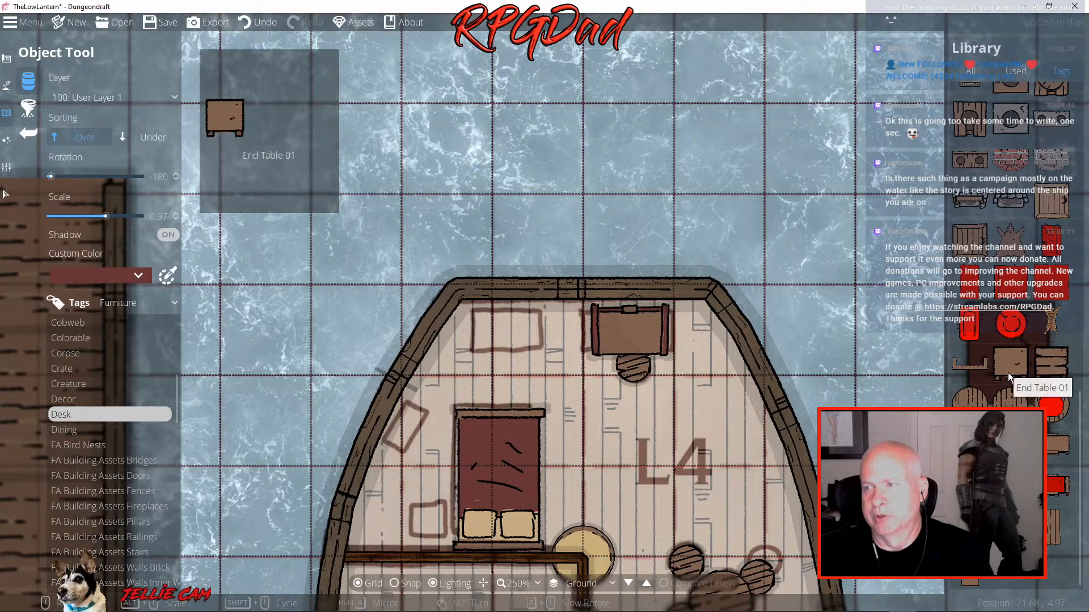
left_click(1007, 372)
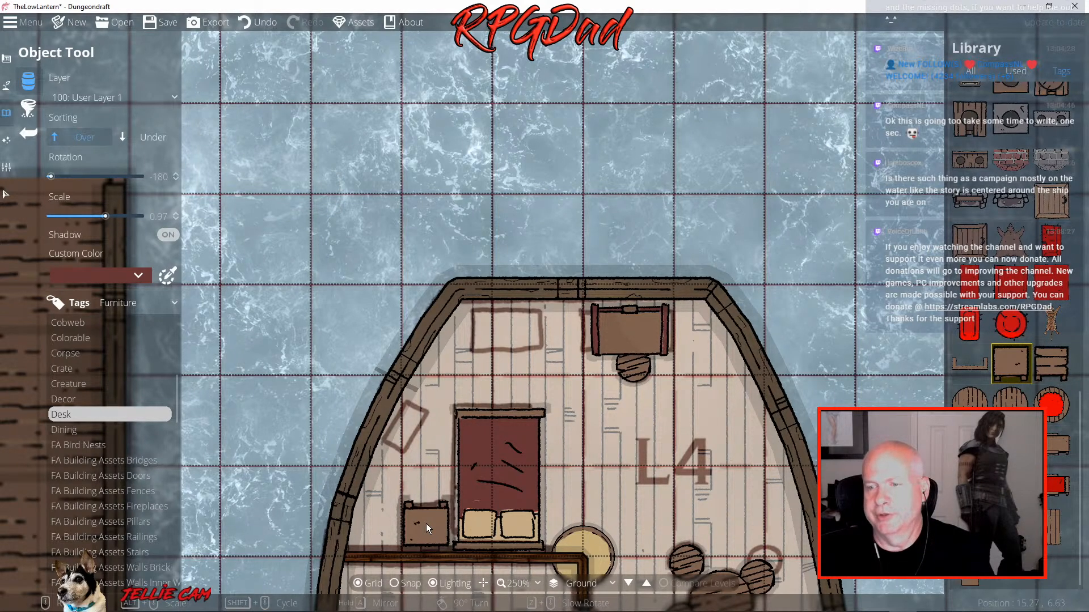
left_click(426, 523)
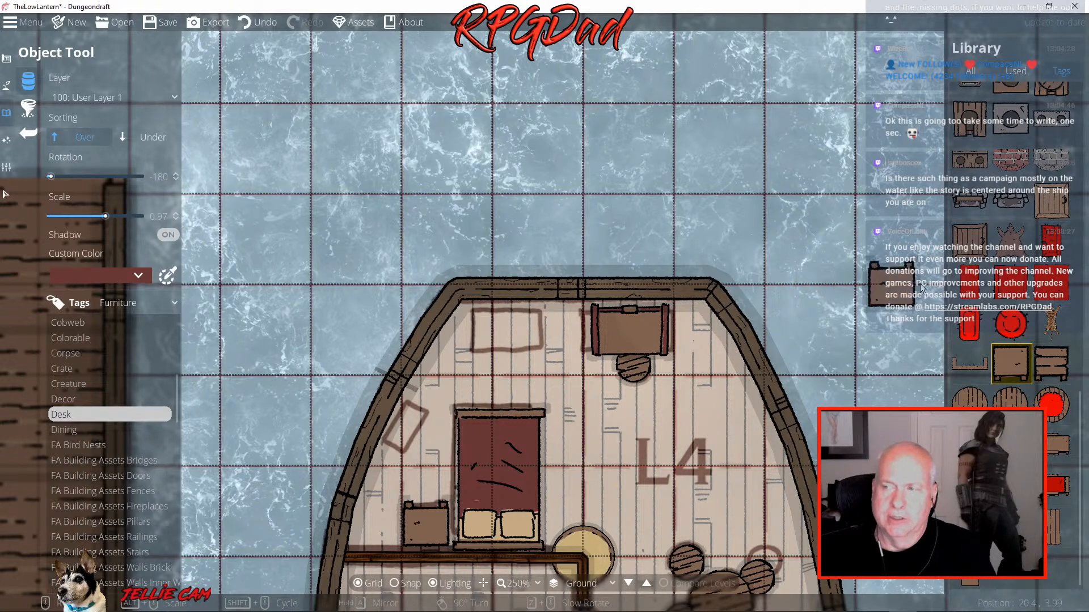
Filter the object library to 2M Mansion Furniture and examine its assets for further L4 cabin furnishings
mouse_move(1015, 290)
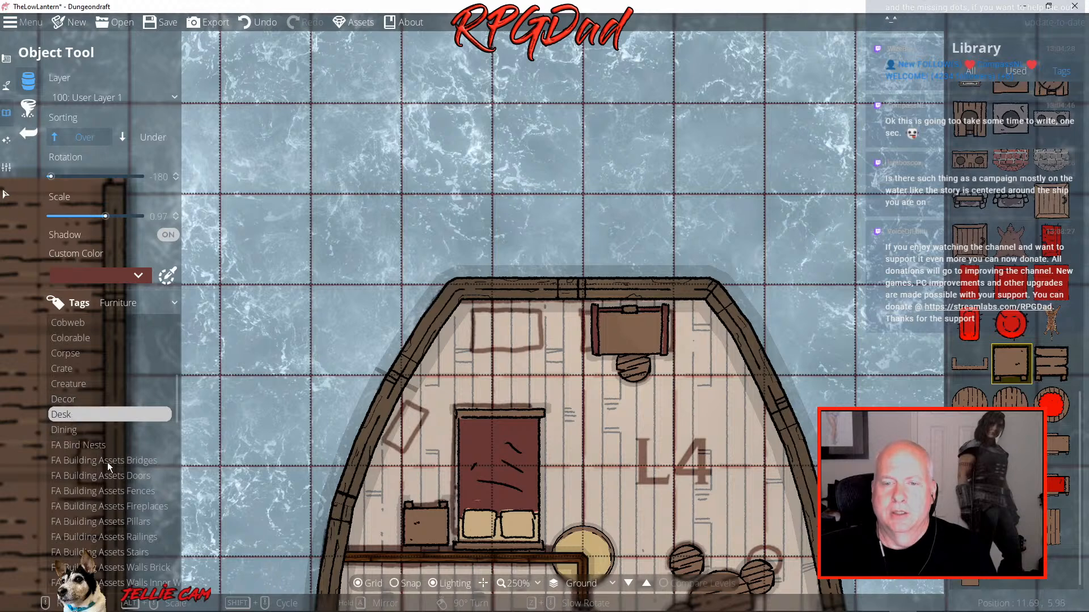
scroll(135, 446, "up", 10)
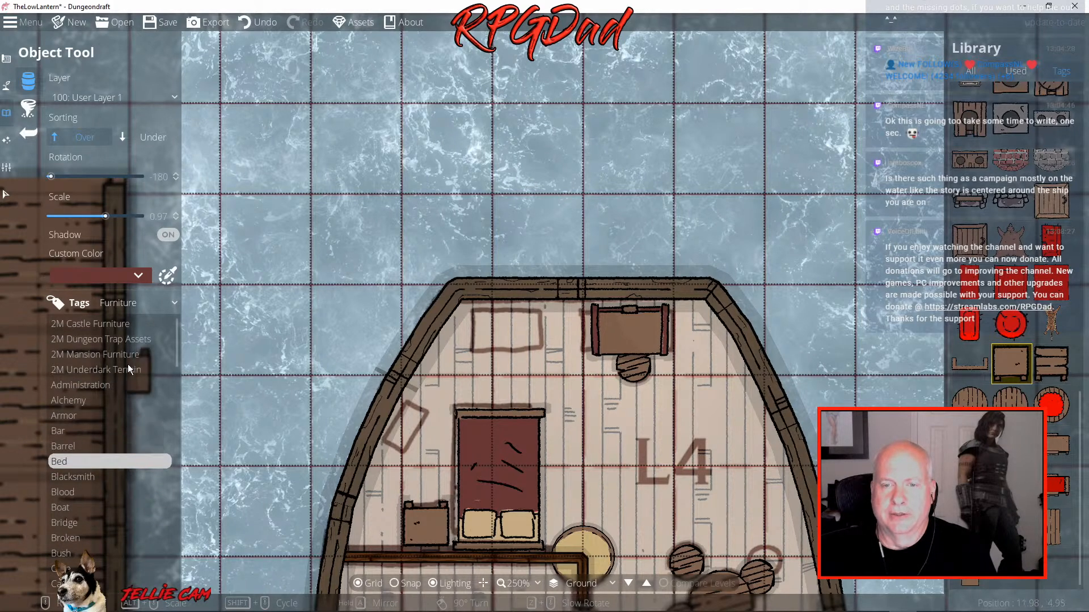
left_click(106, 358)
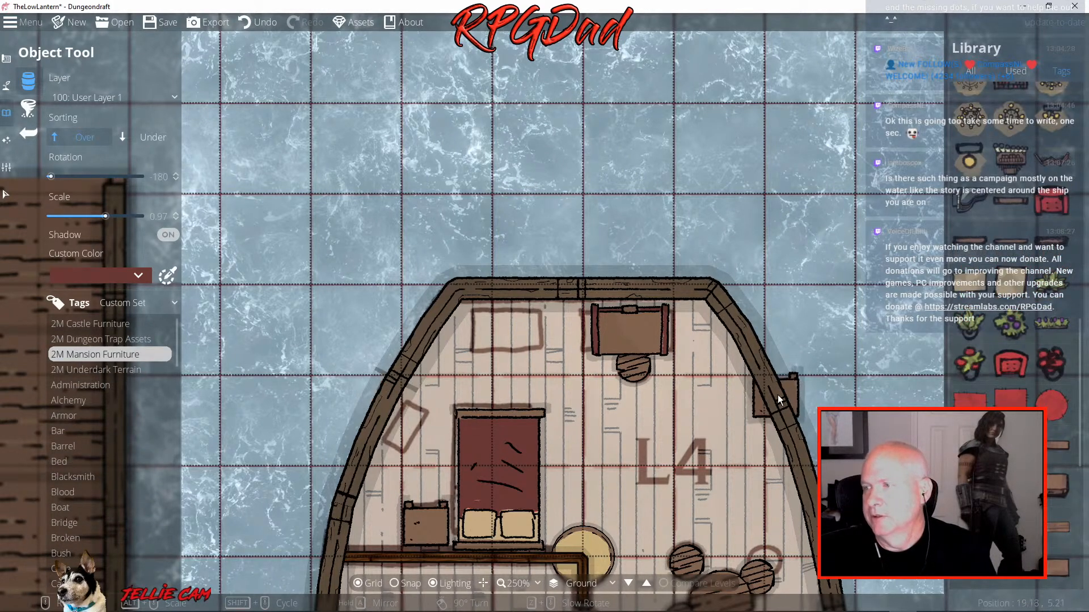
scroll(1009, 332, "down", 5)
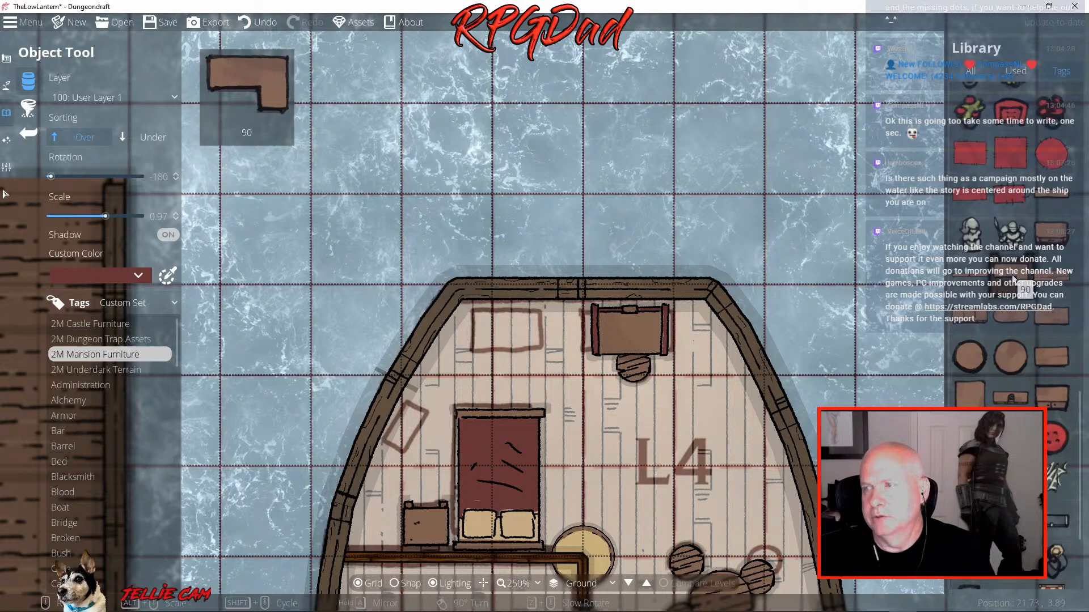
scroll(1015, 357, "up", 3)
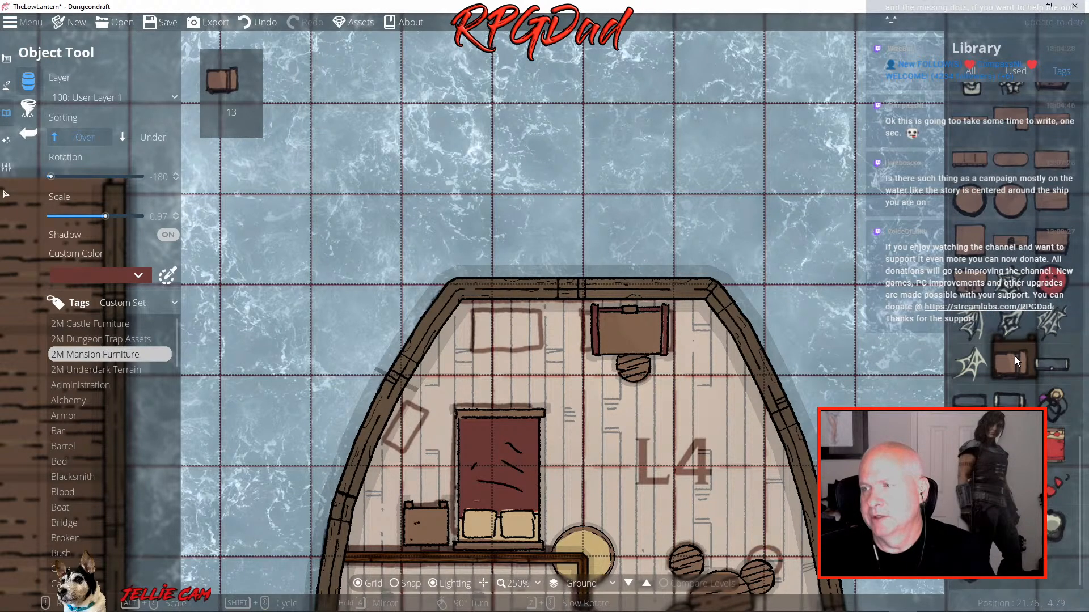
scroll(1015, 354, "up", 5)
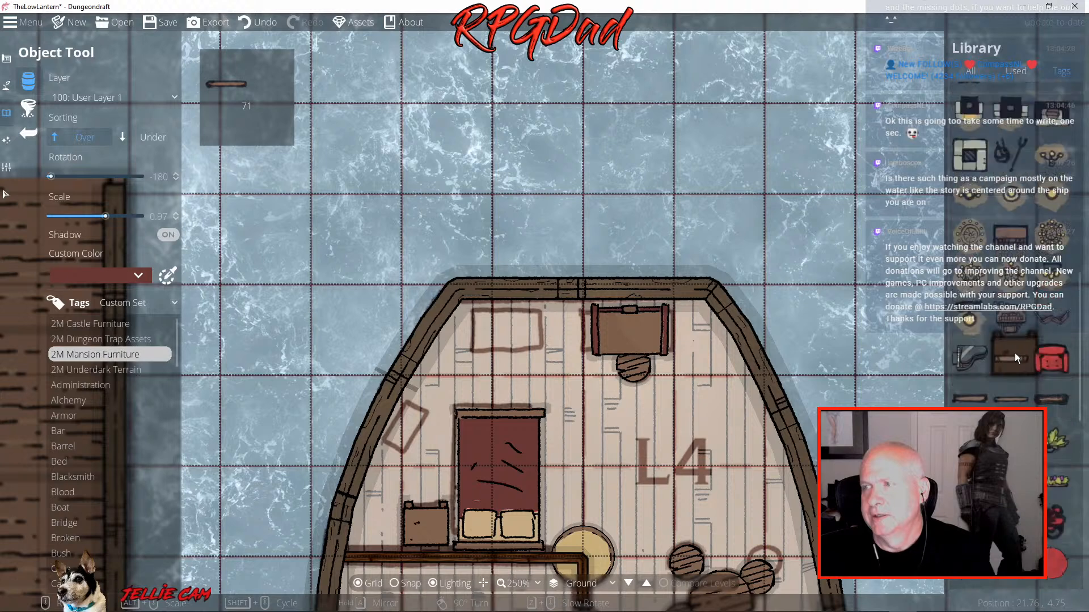
scroll(1015, 353, "up", 5)
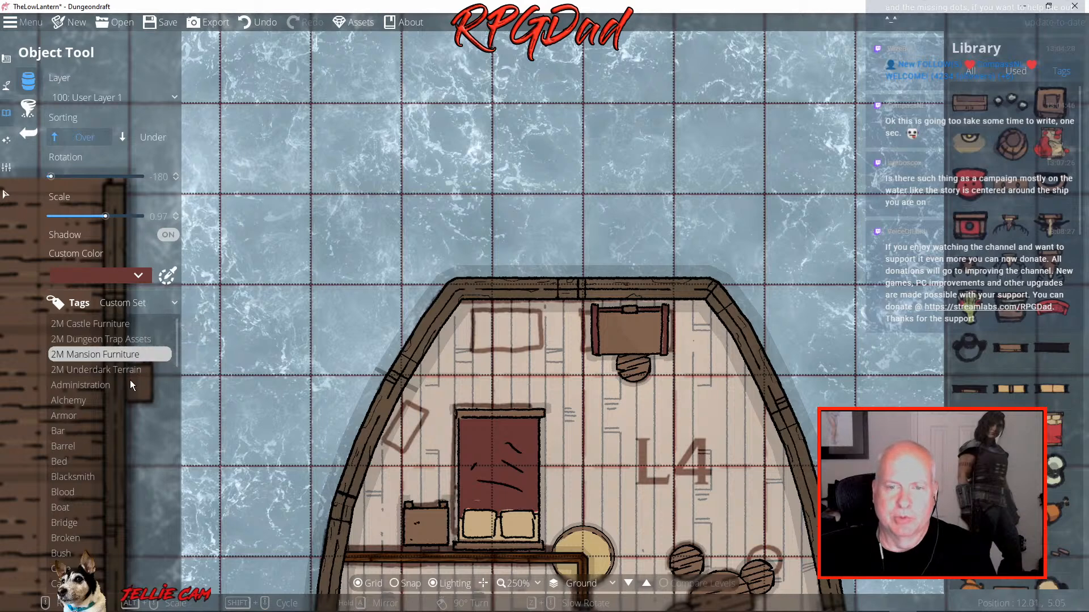
Examine the object tag list for a category that suits the remaining sketched furniture in L4
scroll(130, 380, "down", 2)
scroll(130, 379, "down", 6)
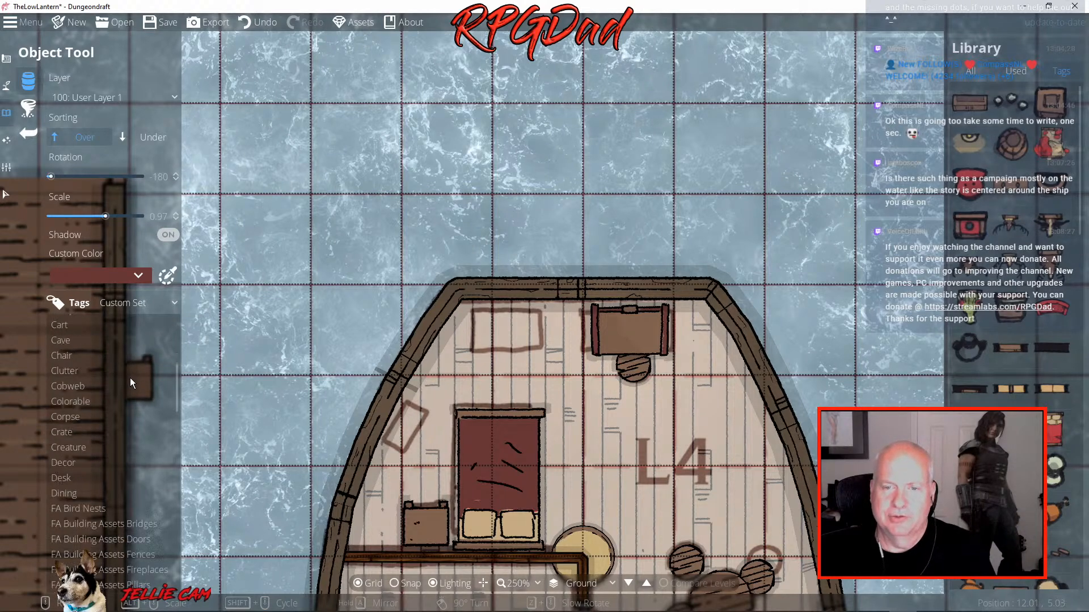
scroll(130, 382, "down", 2)
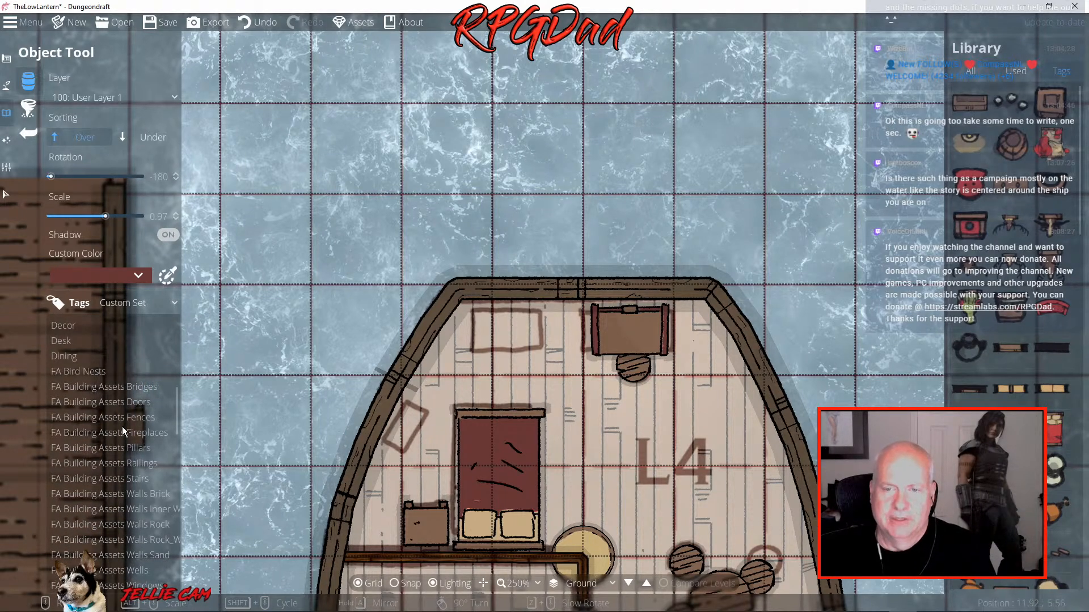
scroll(125, 437, "down", 2)
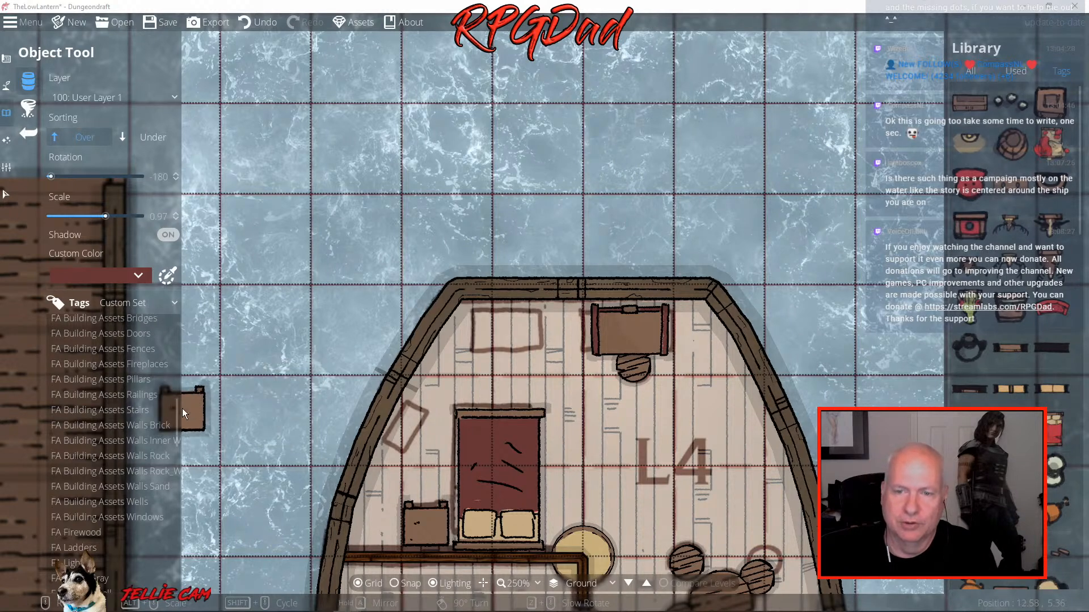
scroll(124, 430, "down", 2)
scroll(123, 427, "down", 15)
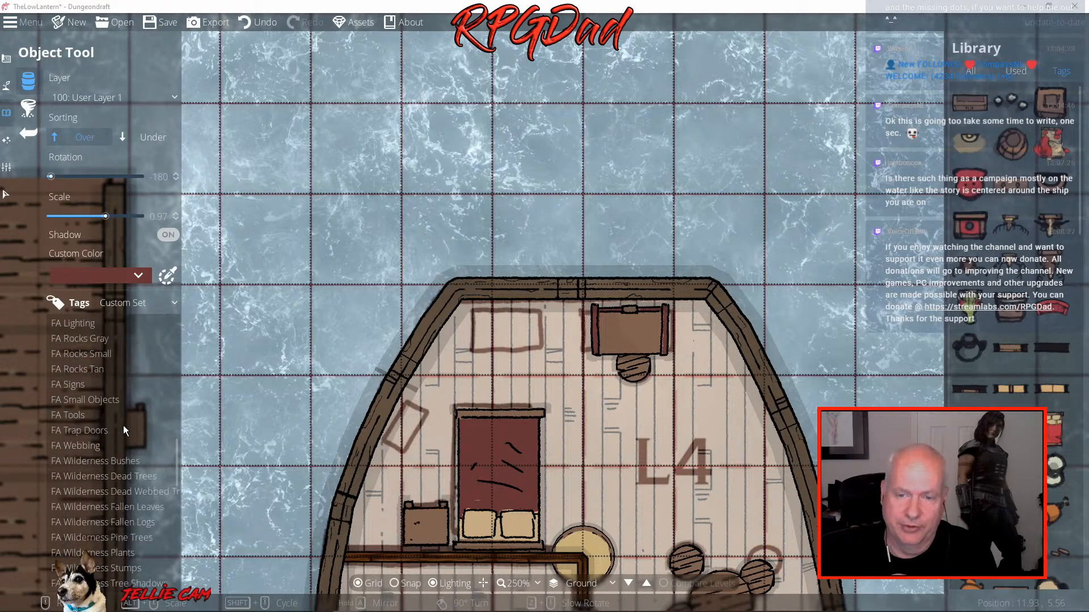
scroll(124, 426, "down", 2)
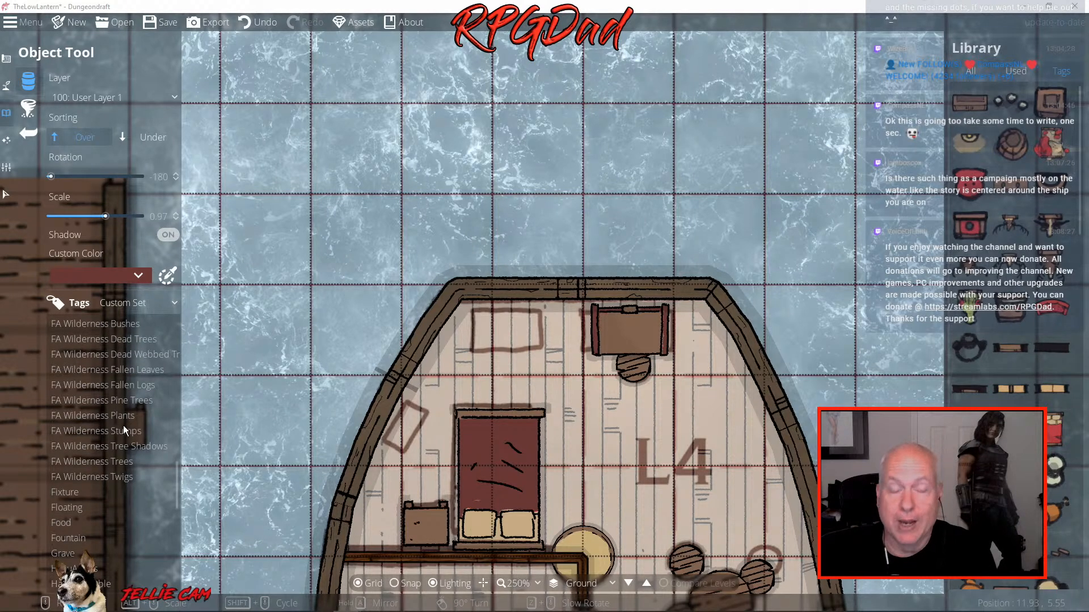
left_click_drag(298, 458, 146, 400)
scroll(145, 400, "down", 10)
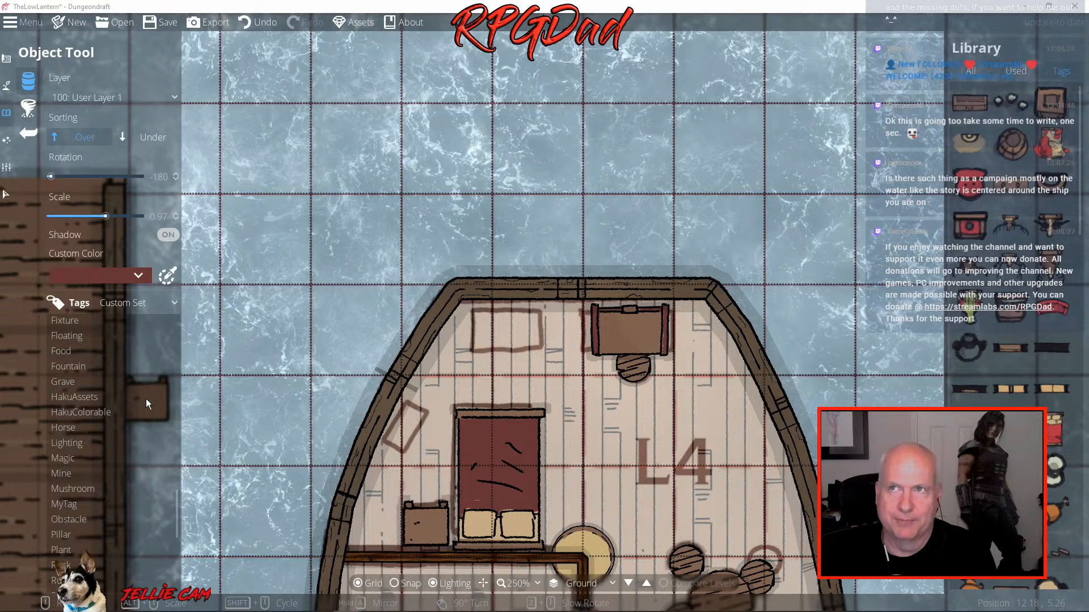
left_click_drag(145, 400, 107, 421)
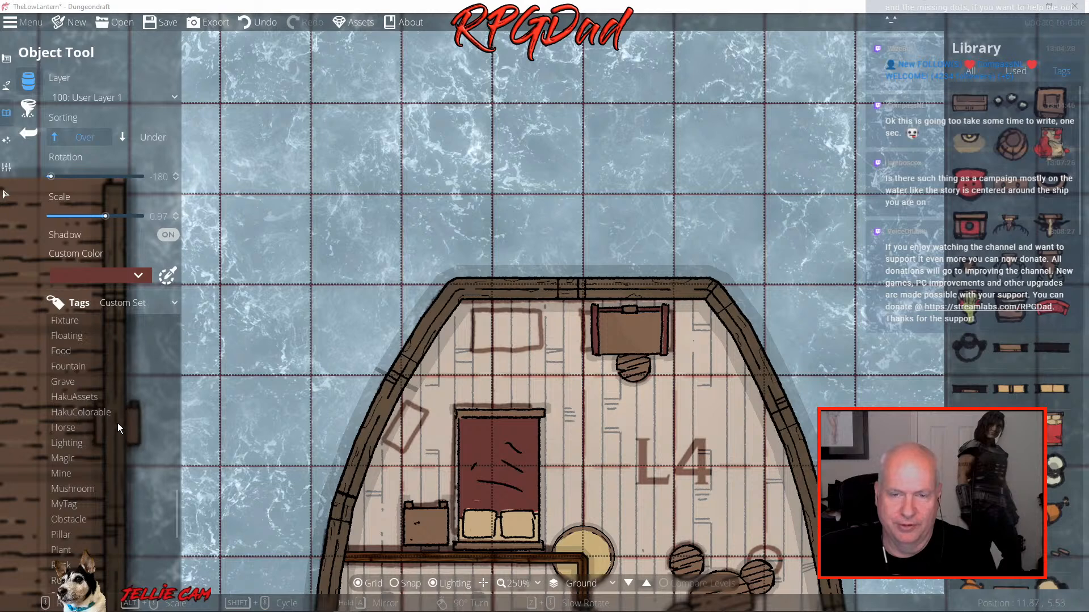
scroll(118, 423, "down", 15)
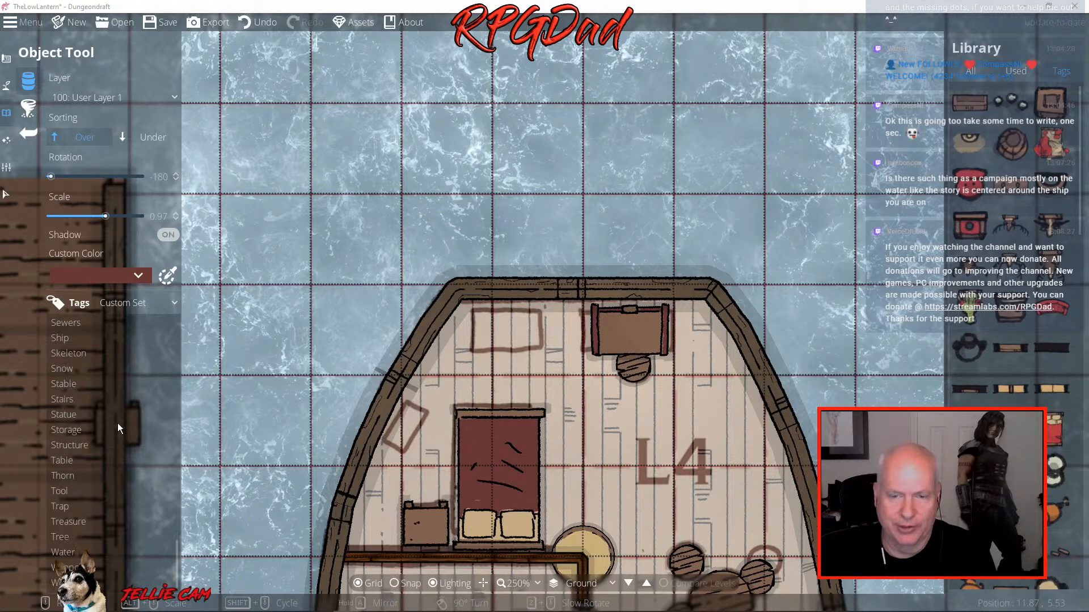
scroll(117, 423, "up", 4)
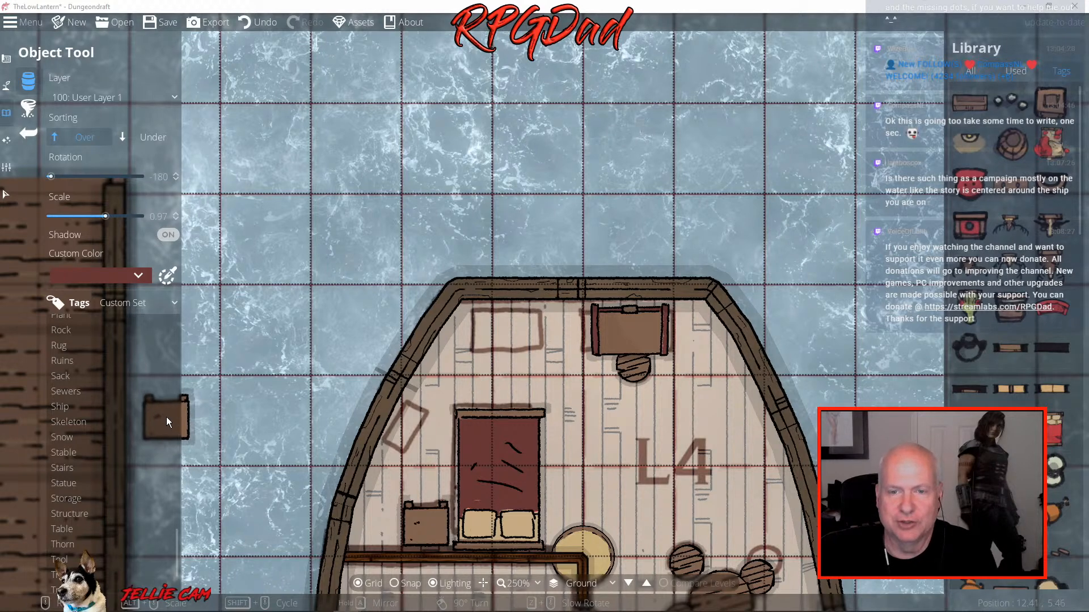
scroll(165, 417, "up", 3)
scroll(165, 417, "up", 3)
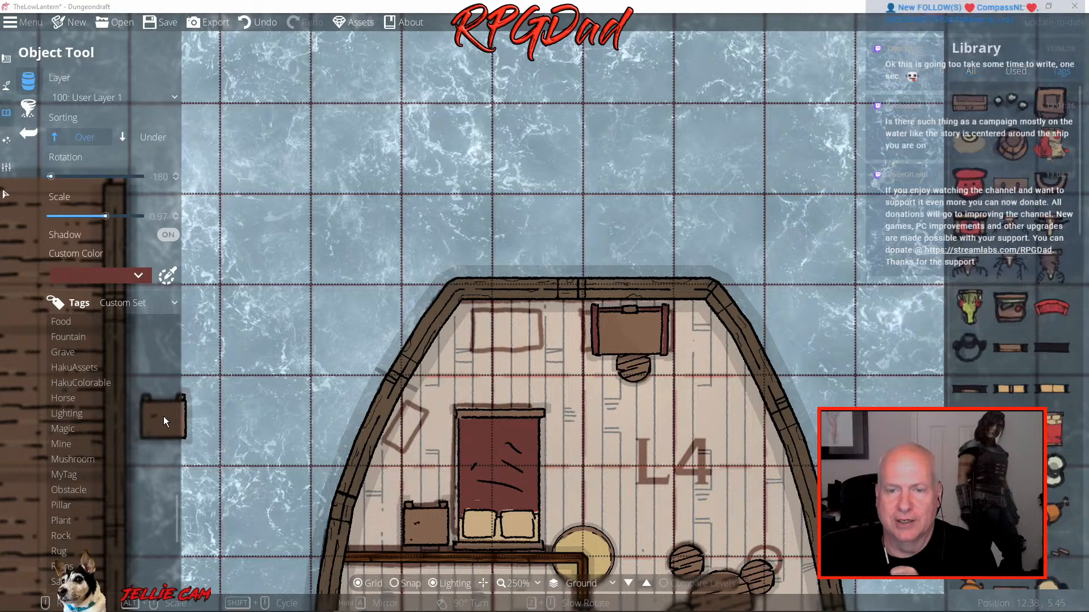
scroll(163, 416, "up", 3)
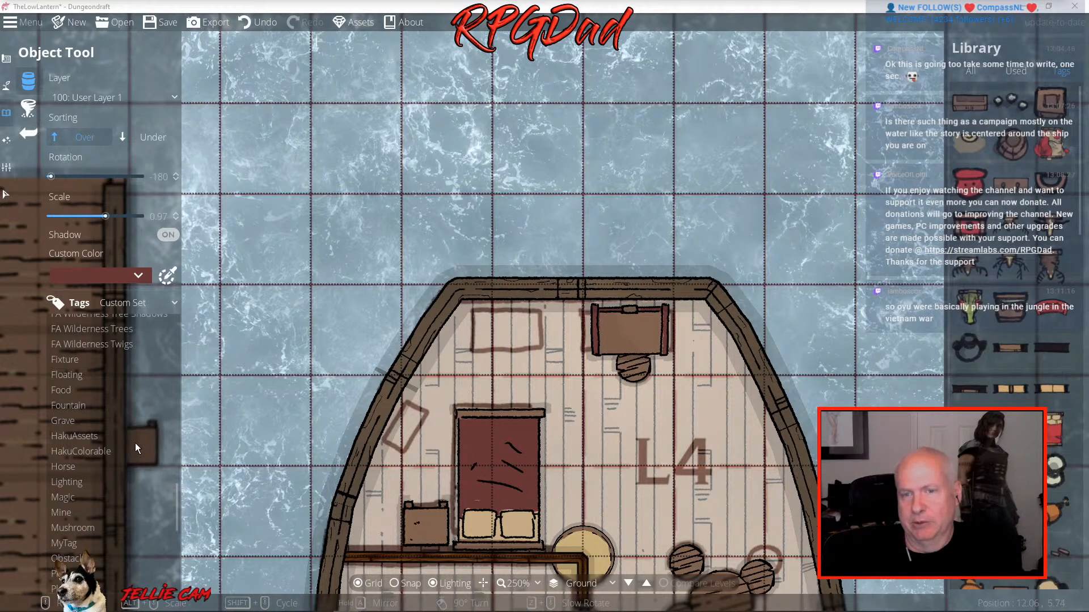
scroll(135, 443, "up", 3)
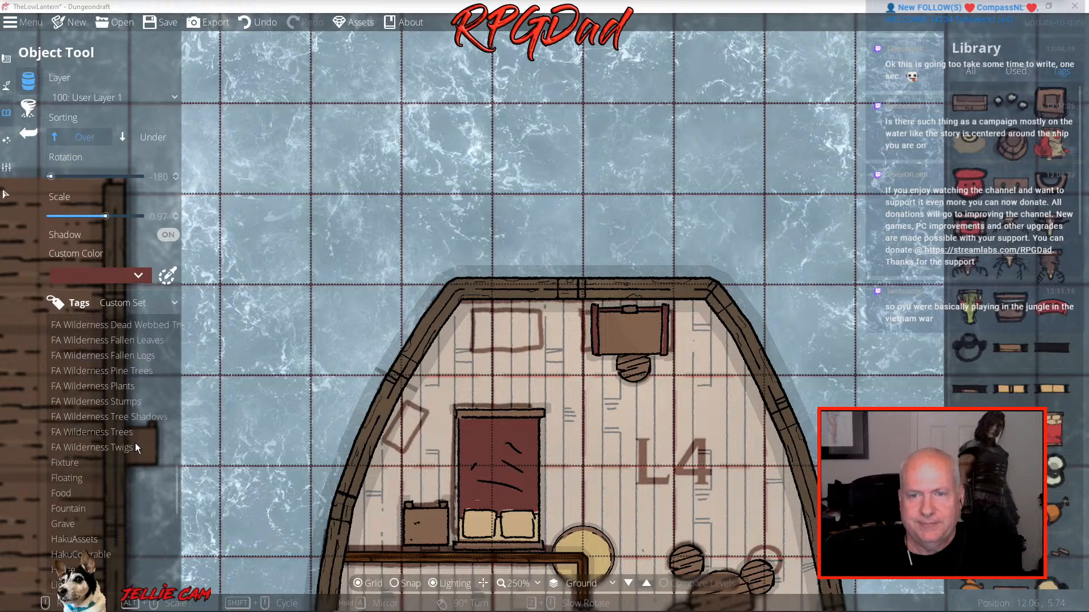
scroll(135, 443, "up", 8)
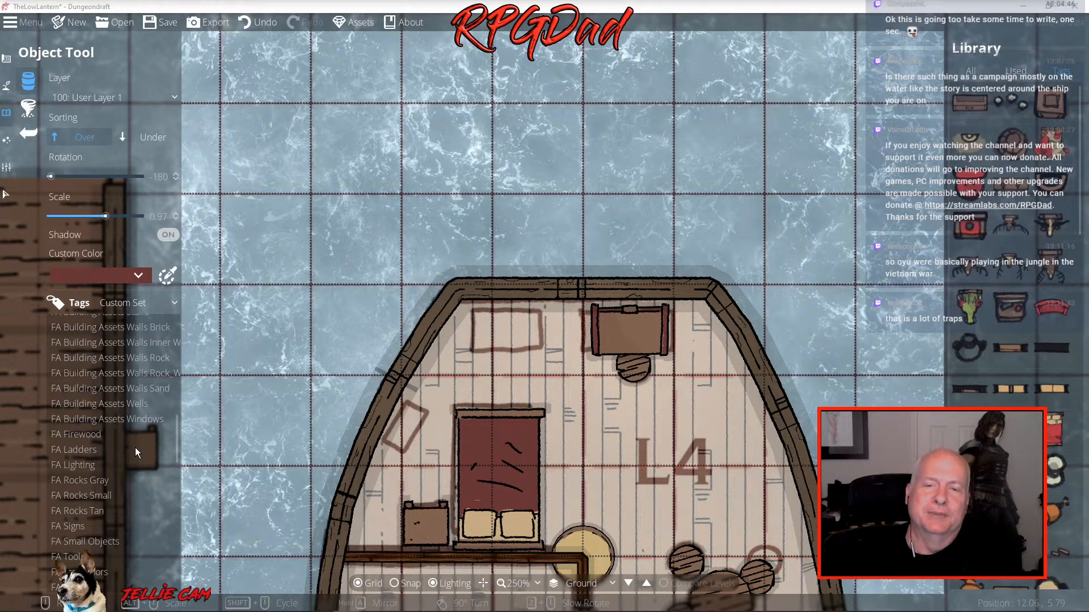
scroll(135, 447, "up", 3)
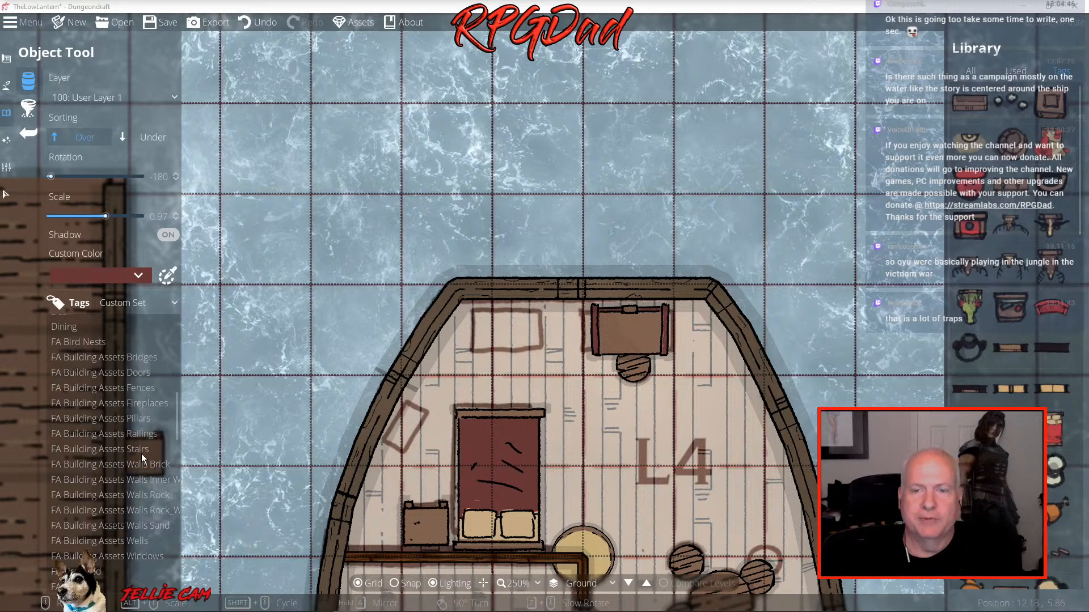
scroll(145, 444, "up", 5)
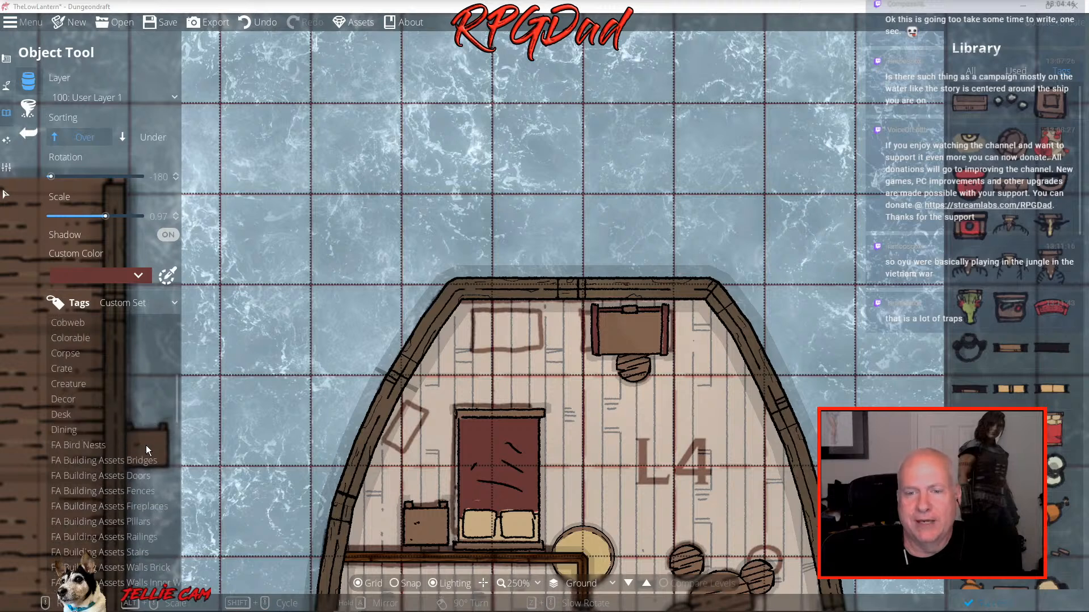
scroll(145, 445, "up", 5)
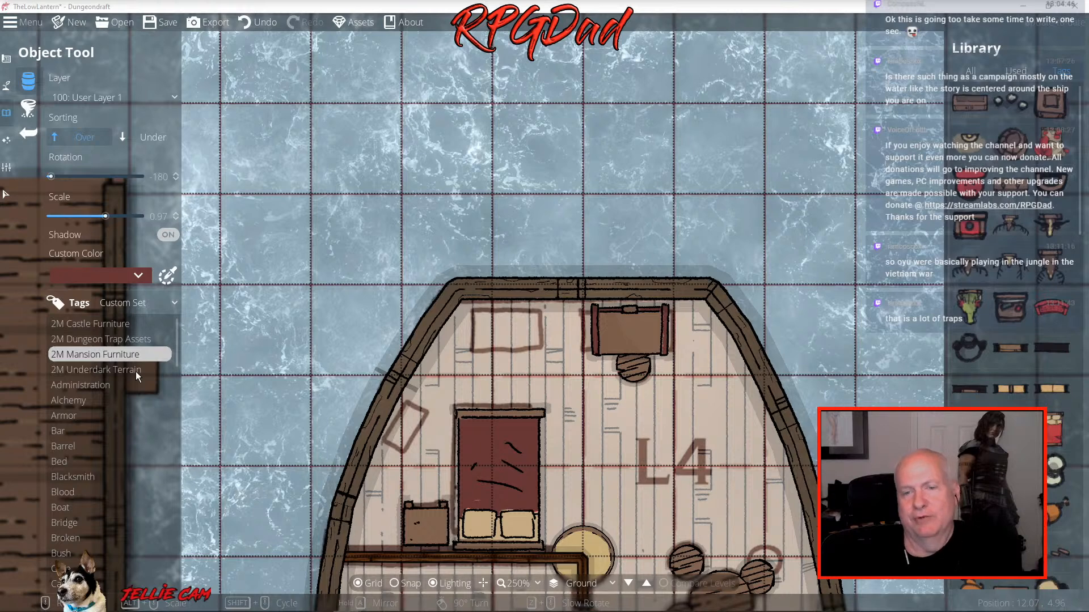
Filter the object library to the Storage tag
scroll(142, 396, "down", 5)
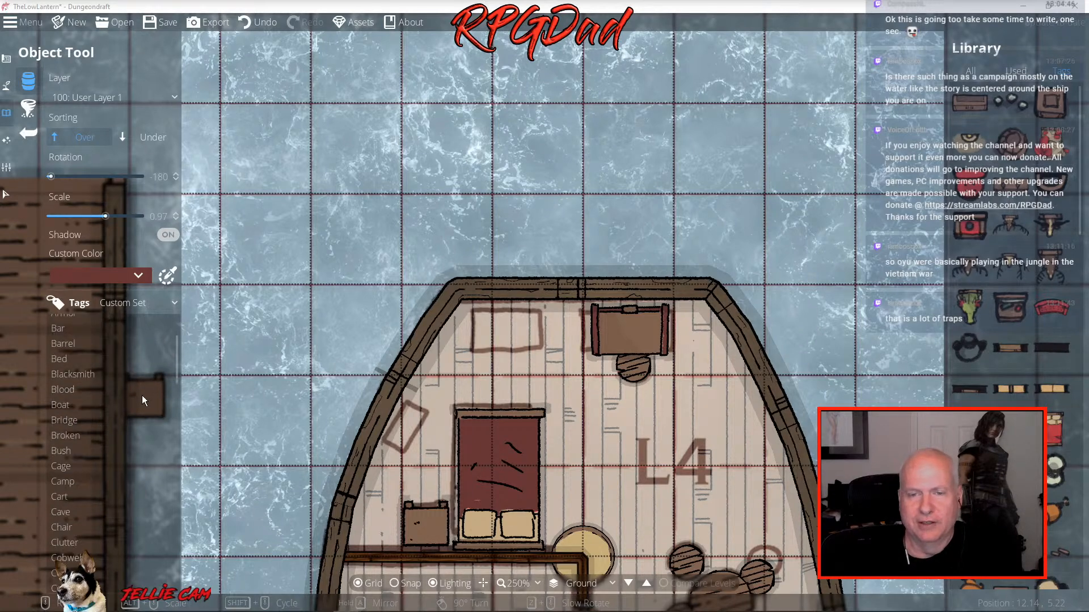
scroll(141, 393, "down", 4)
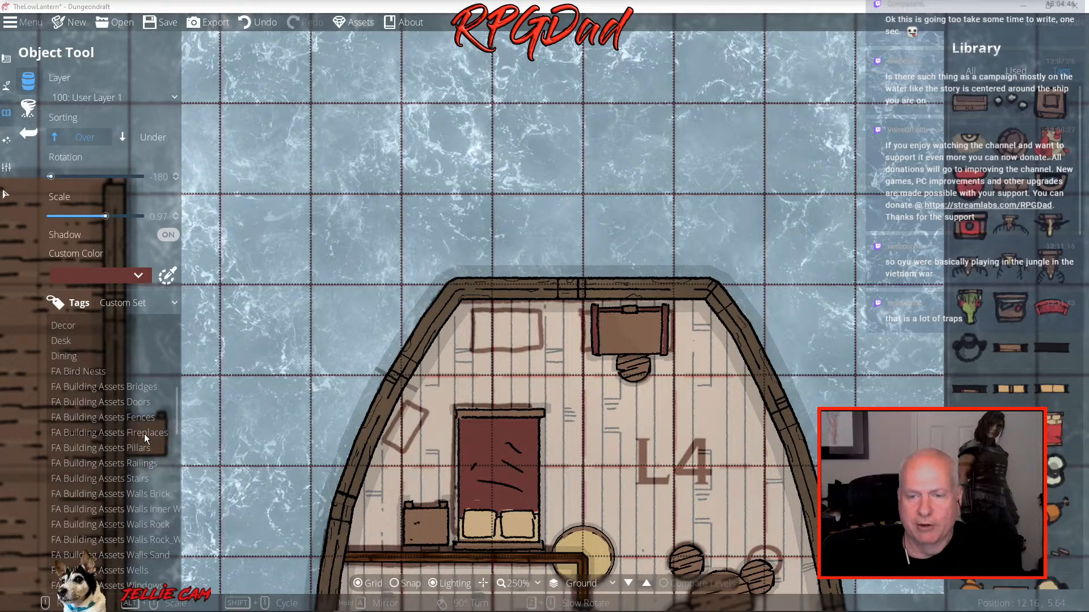
scroll(144, 433, "down", 3)
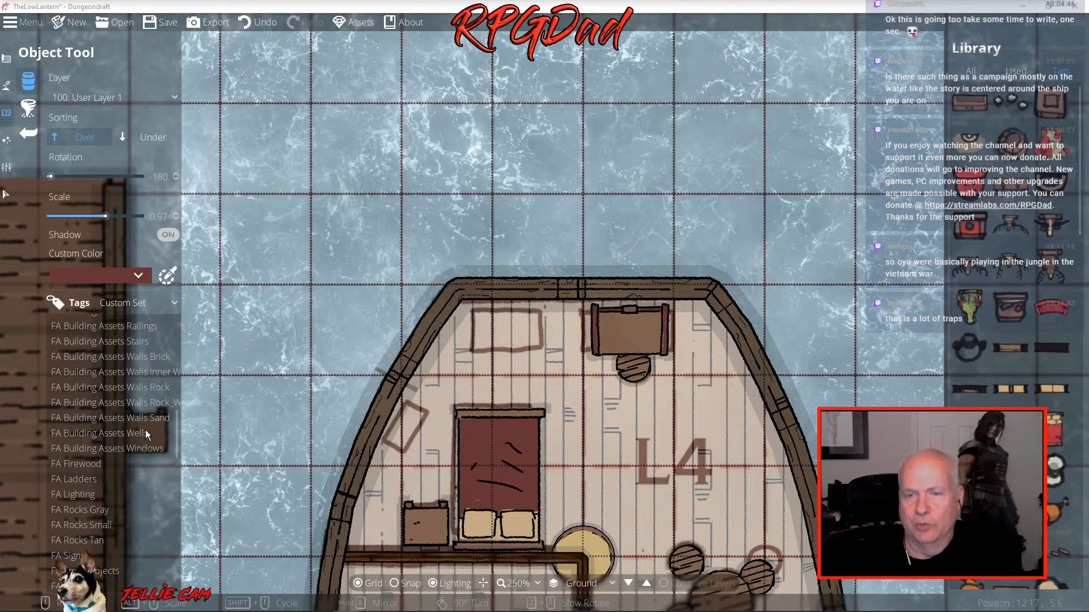
scroll(145, 426, "up", 2)
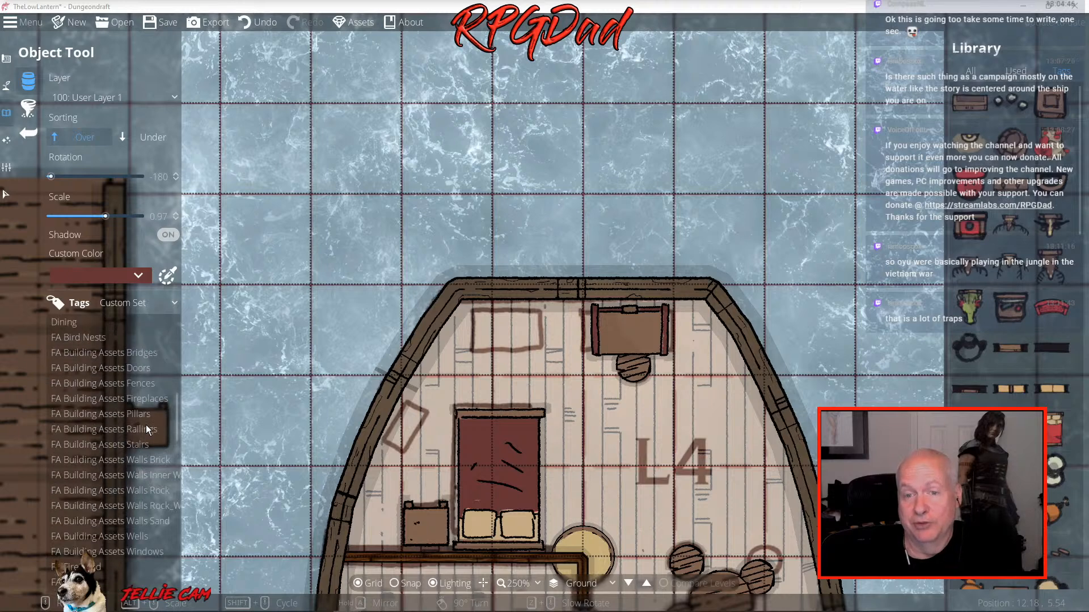
scroll(145, 424, "up", 1)
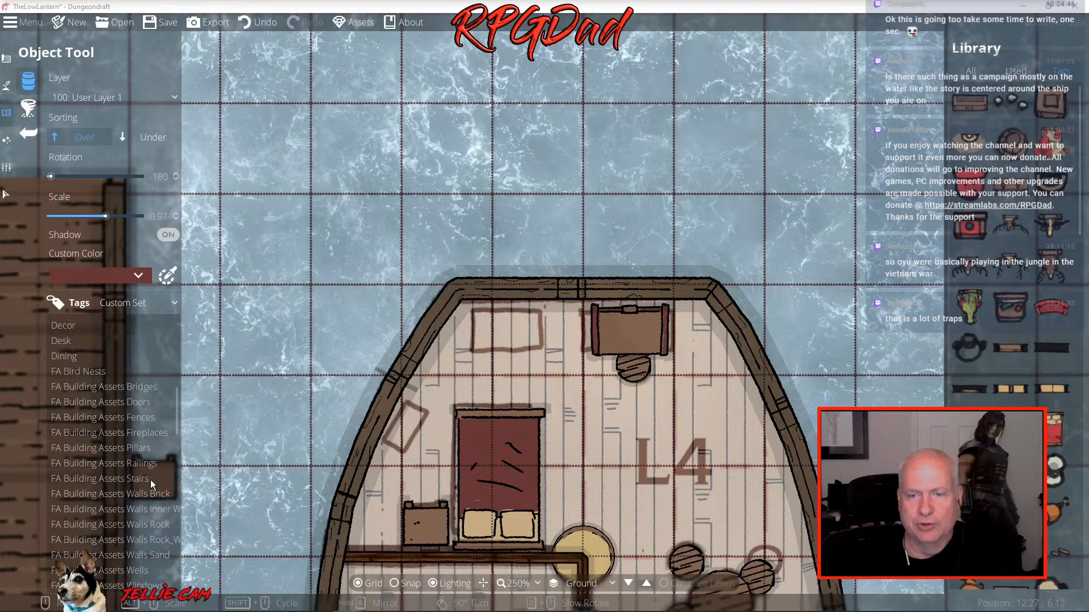
scroll(147, 481, "down", 3)
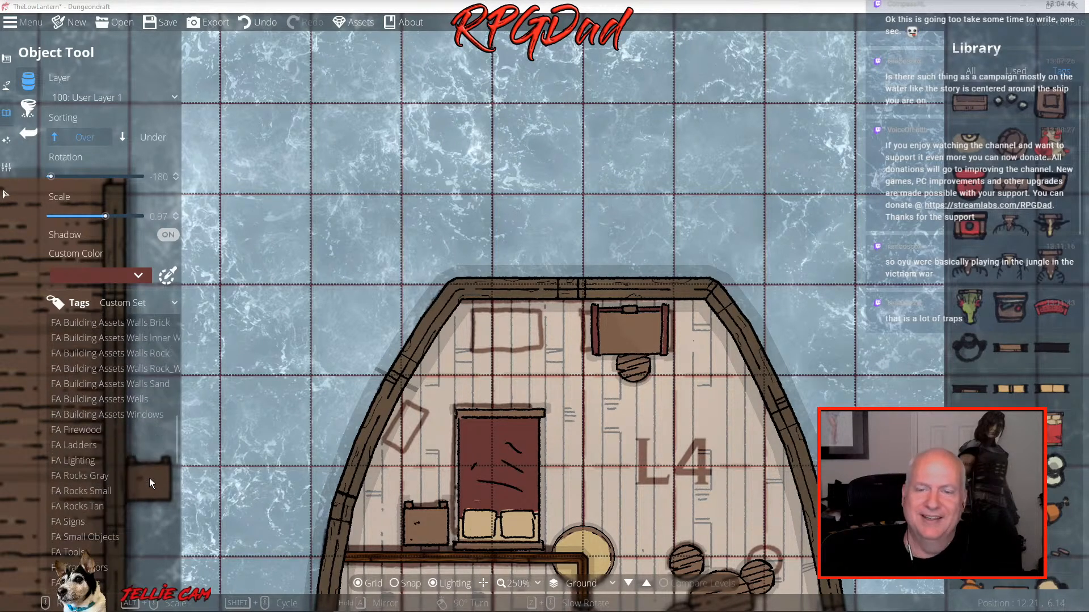
scroll(150, 477, "down", 2)
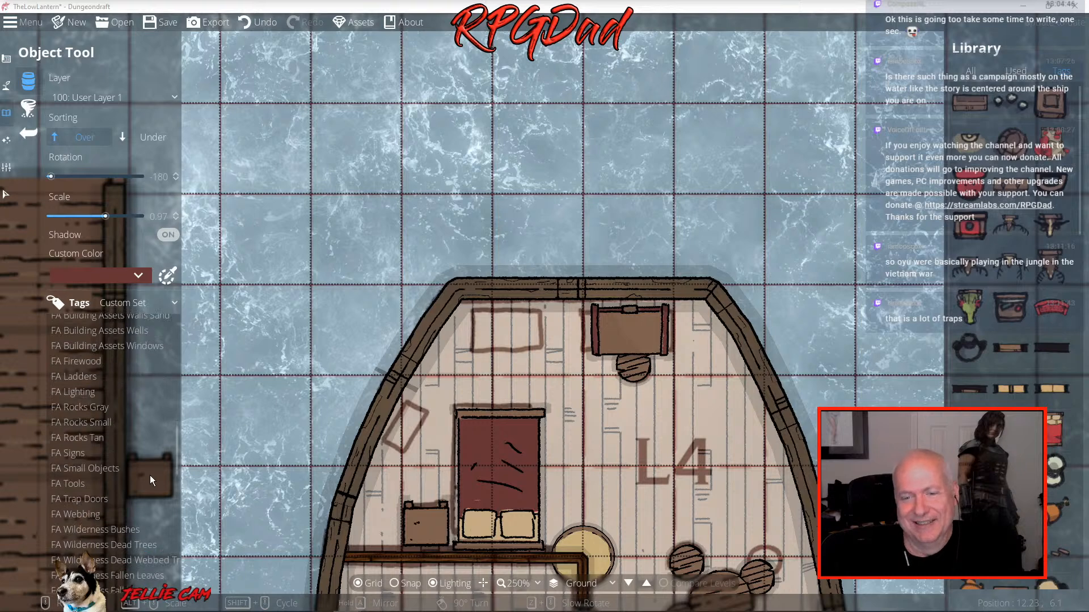
scroll(150, 475, "down", 1)
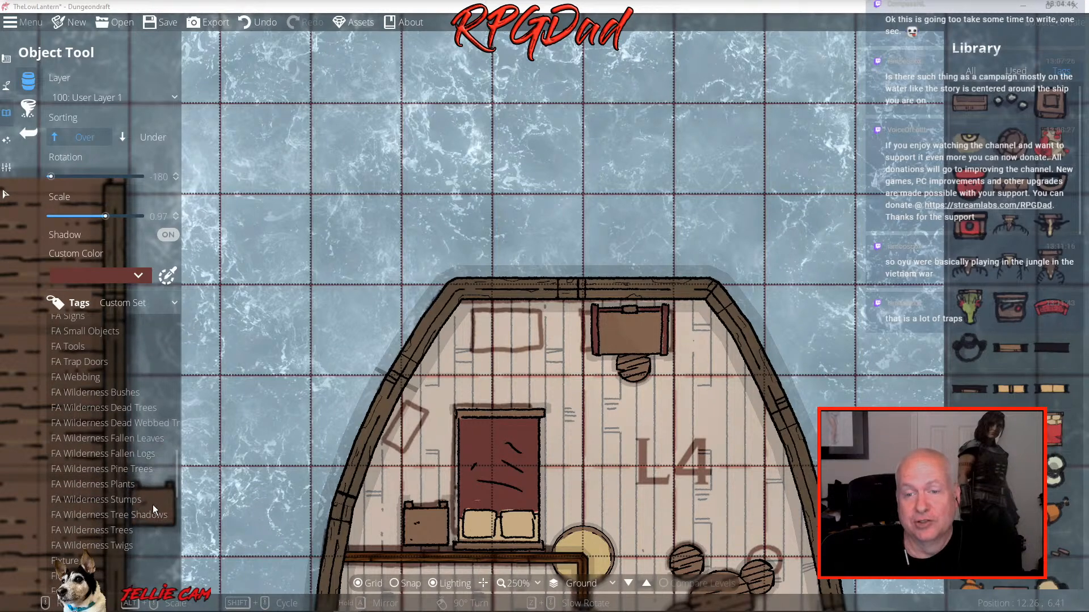
scroll(151, 511, "down", 2)
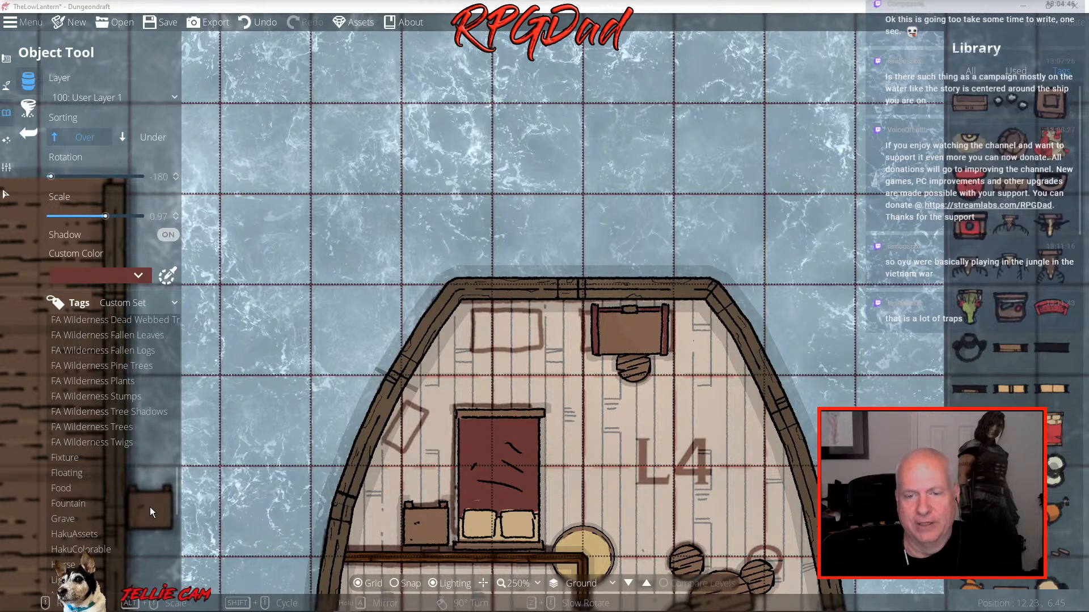
scroll(150, 507, "down", 4)
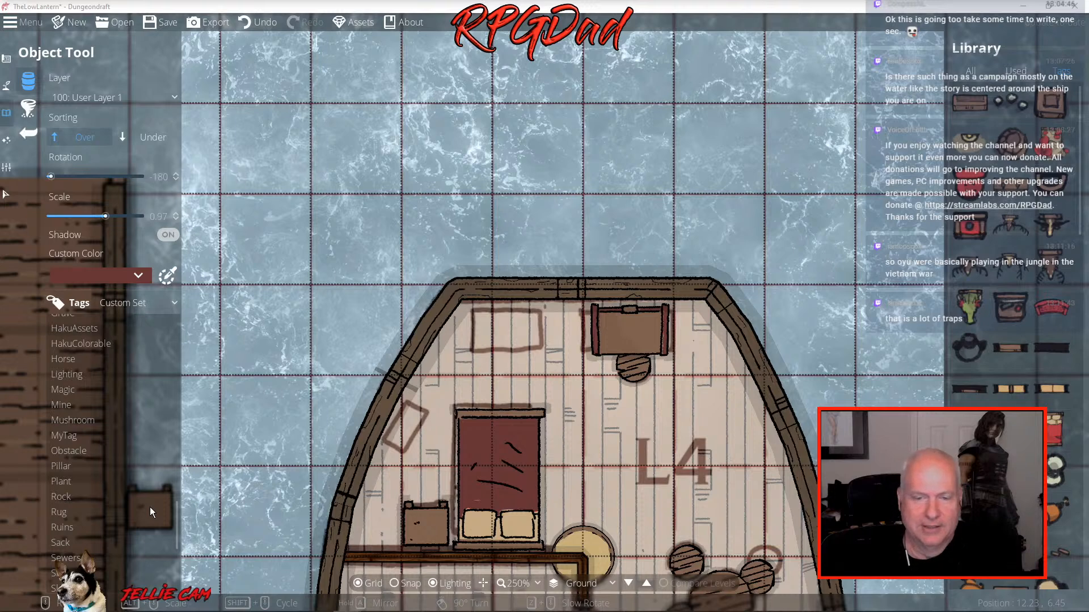
scroll(150, 507, "down", 4)
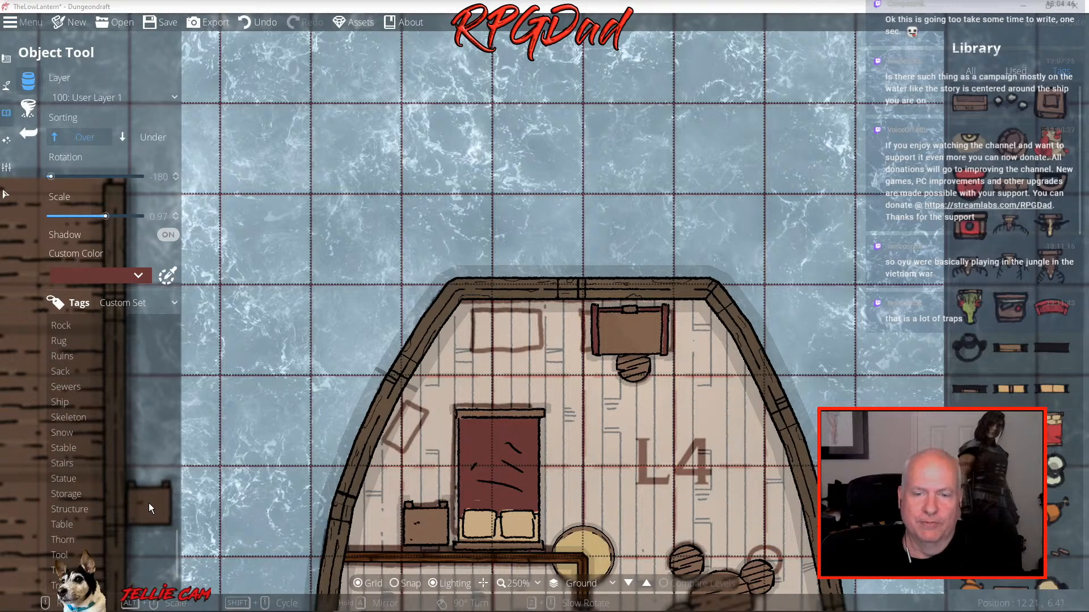
left_click(77, 495)
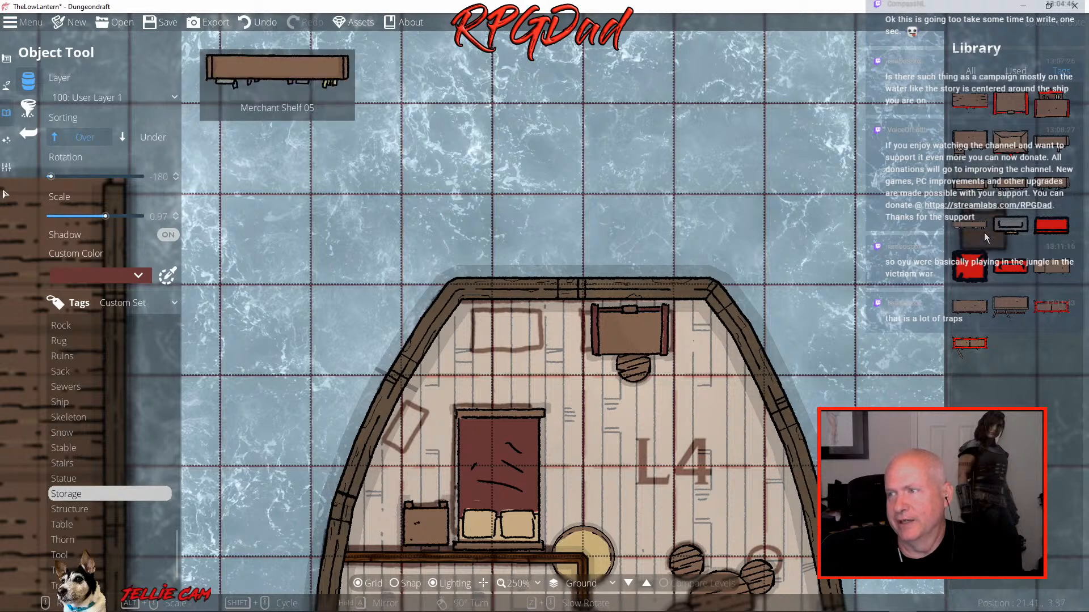
Place a plain wooden storage cabinet at rotation 0 and scale 0.97 on the sketched rectangle by L4's north wall, west of the desk
left_click(972, 302)
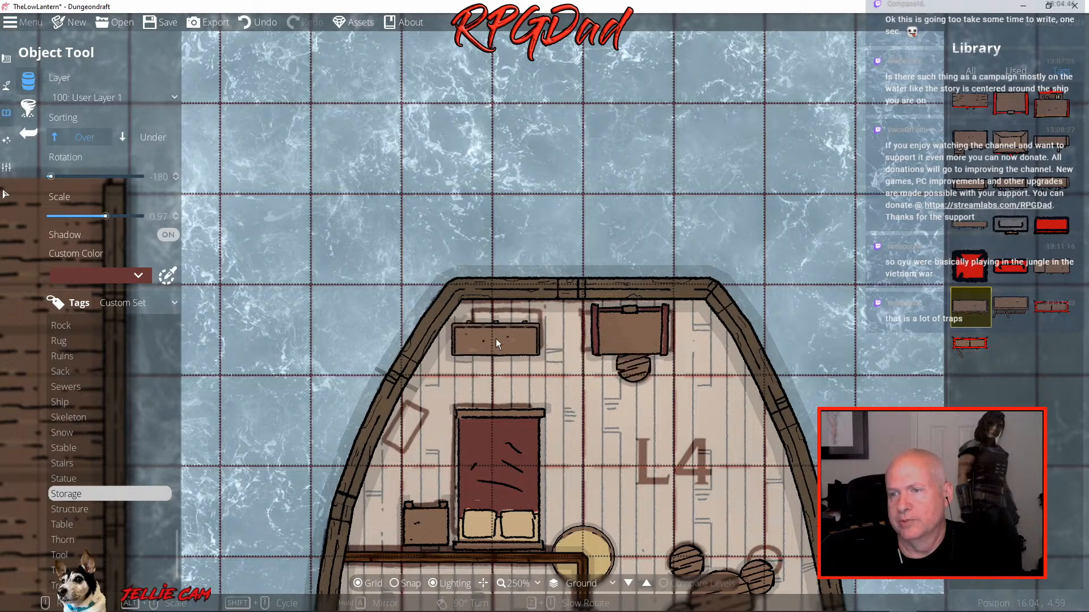
scroll(496, 338, "down", 2)
scroll(506, 332, "up", 5)
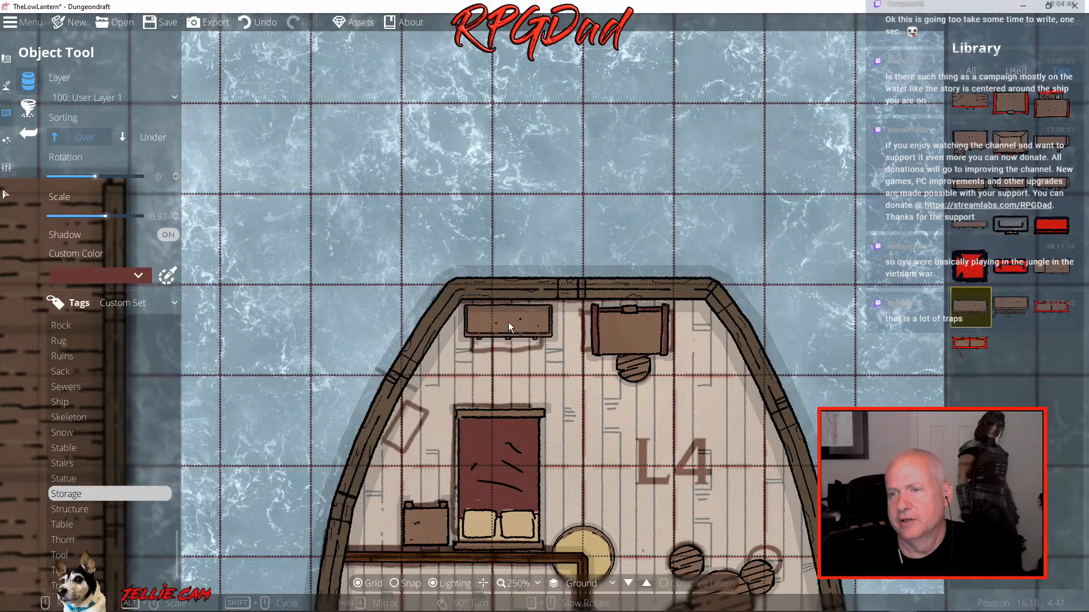
left_click(508, 322)
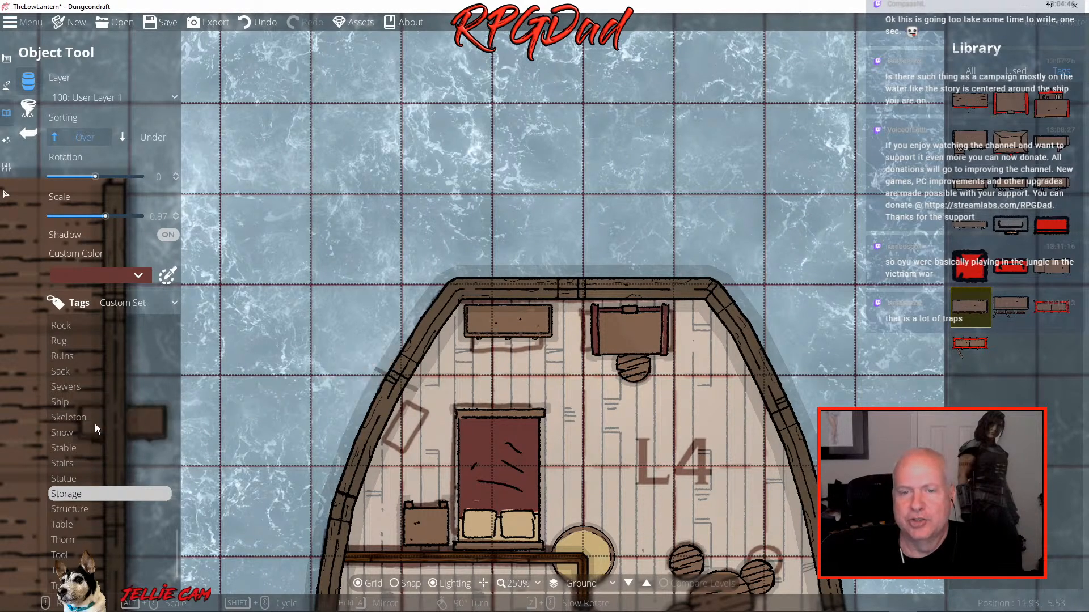
Examine the full object tag list for a category that suits the remaining sketched furniture in L4
scroll(82, 428, "up", 10)
scroll(83, 428, "up", 10)
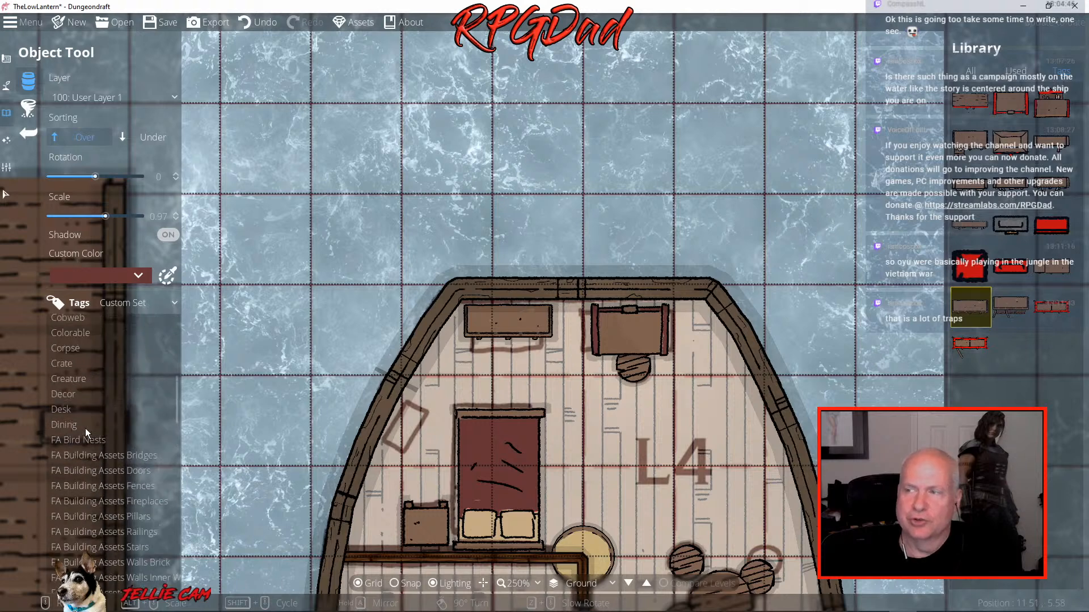
scroll(85, 428, "up", 5)
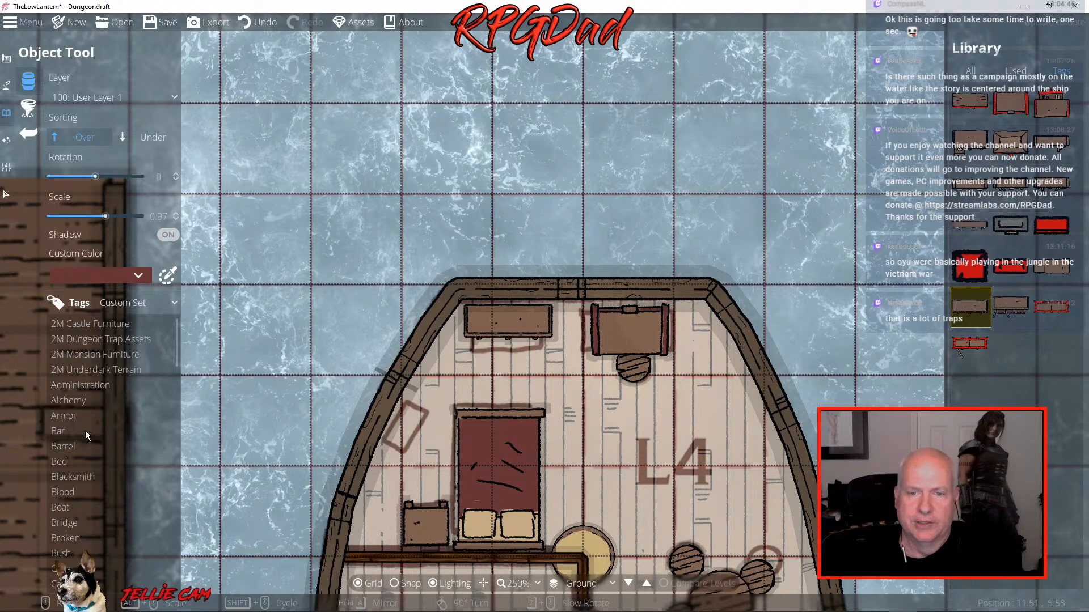
scroll(85, 431, "down", 3)
scroll(85, 431, "down", 6)
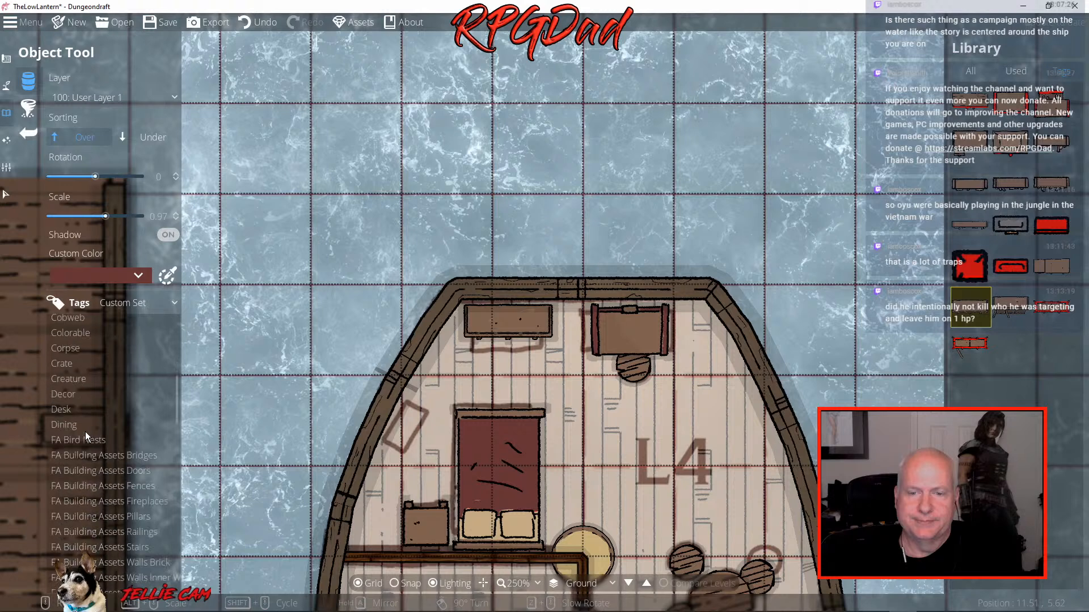
scroll(85, 431, "down", 2)
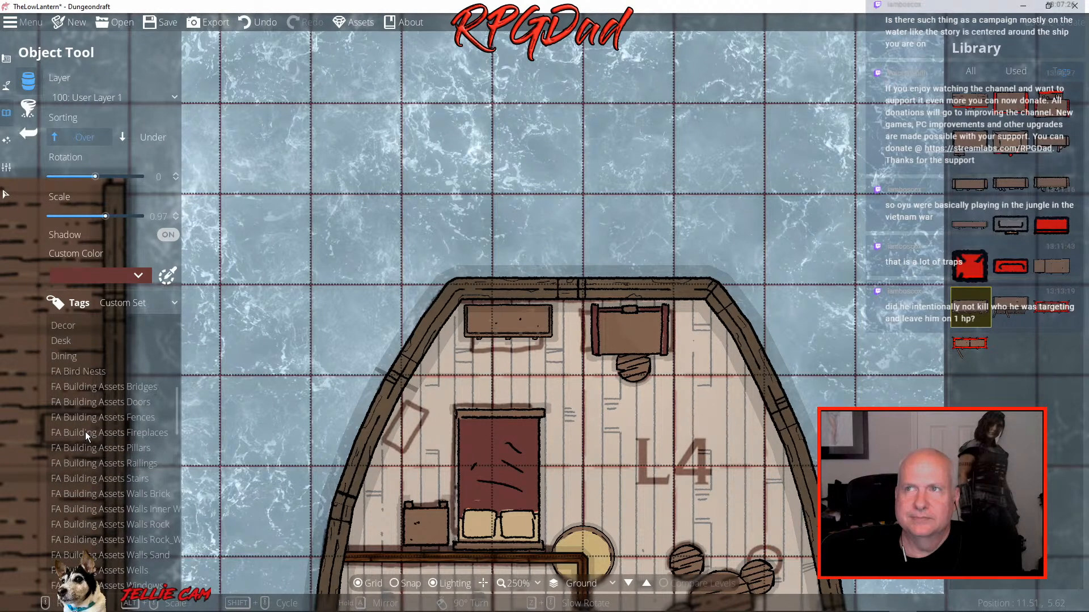
scroll(91, 439, "down", 4)
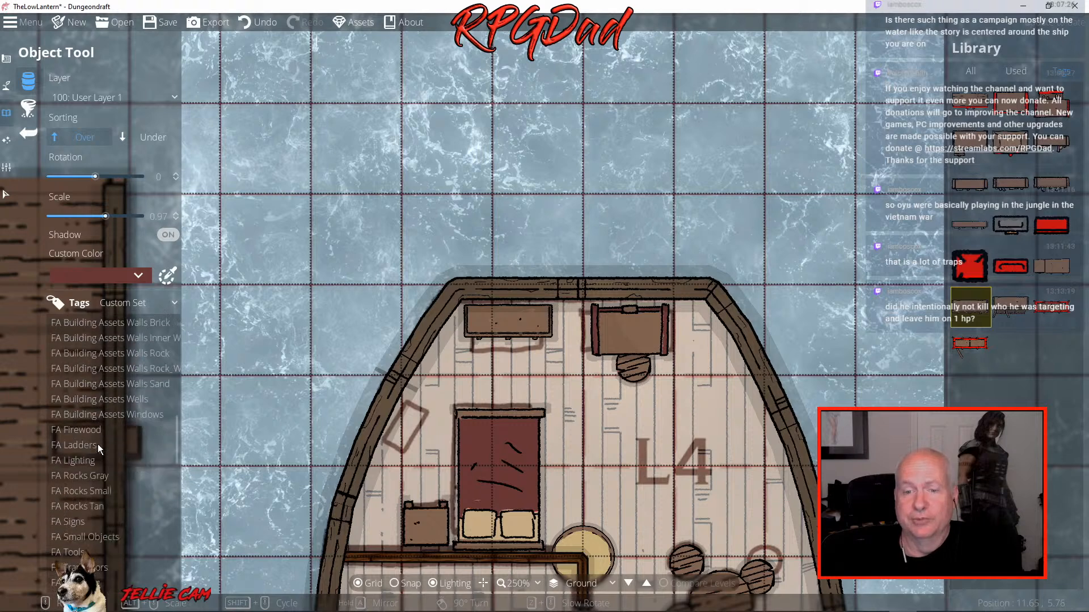
scroll(110, 431, "down", 3)
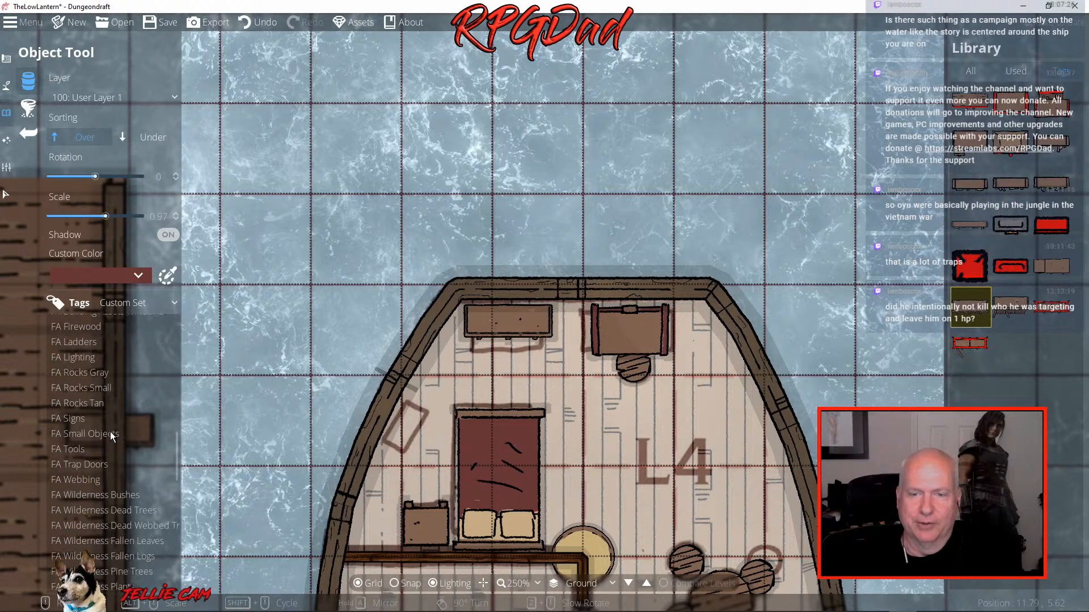
scroll(111, 457, "down", 5)
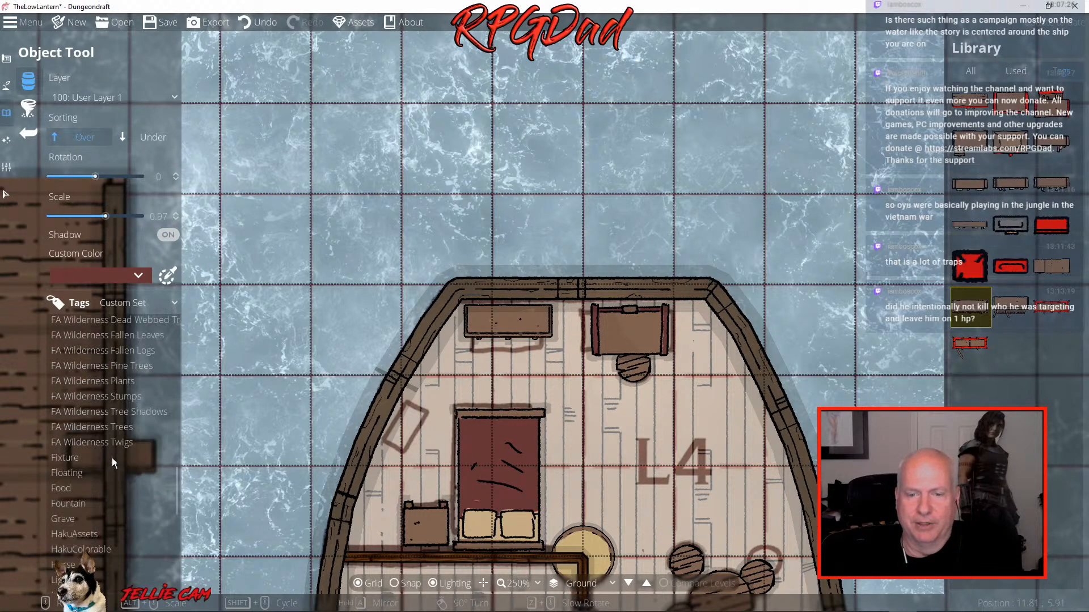
scroll(111, 463, "down", 1)
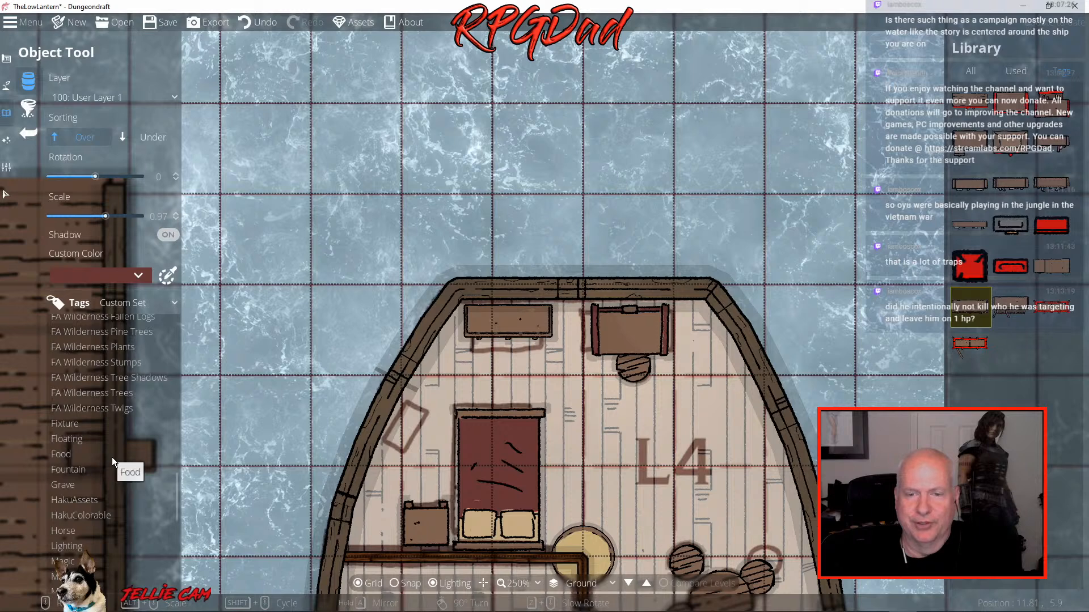
scroll(113, 462, "up", 3)
scroll(111, 457, "up", 5)
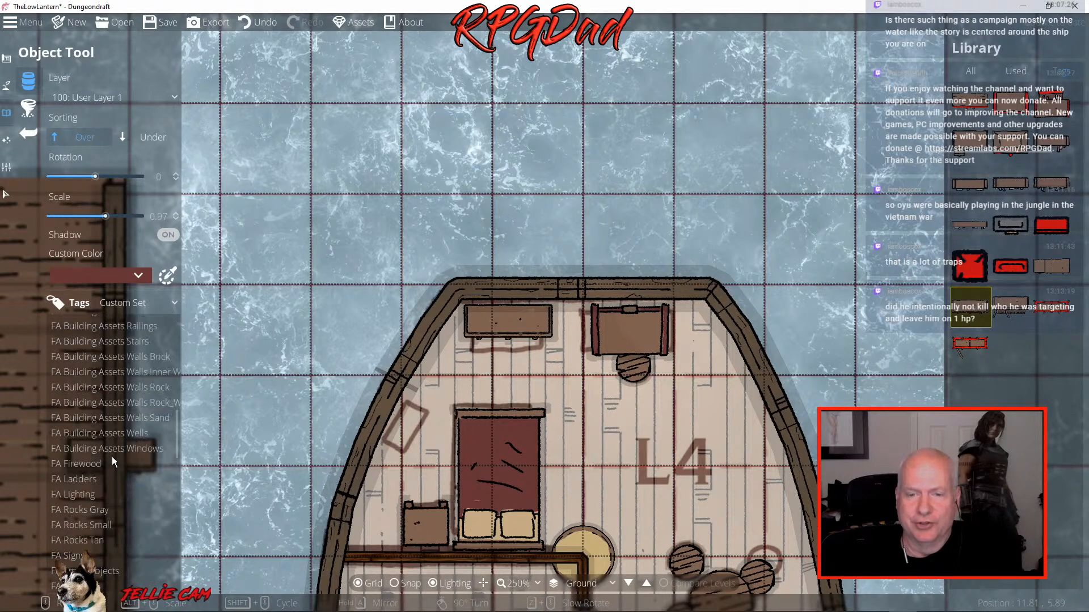
scroll(111, 457, "up", 3)
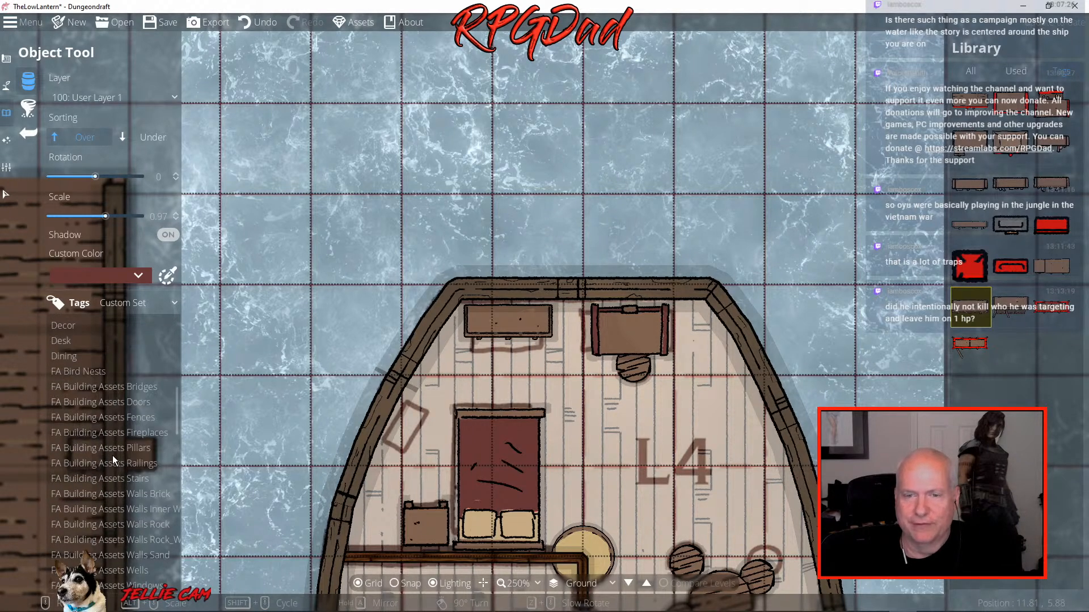
scroll(112, 456, "up", 3)
scroll(111, 448, "up", 1)
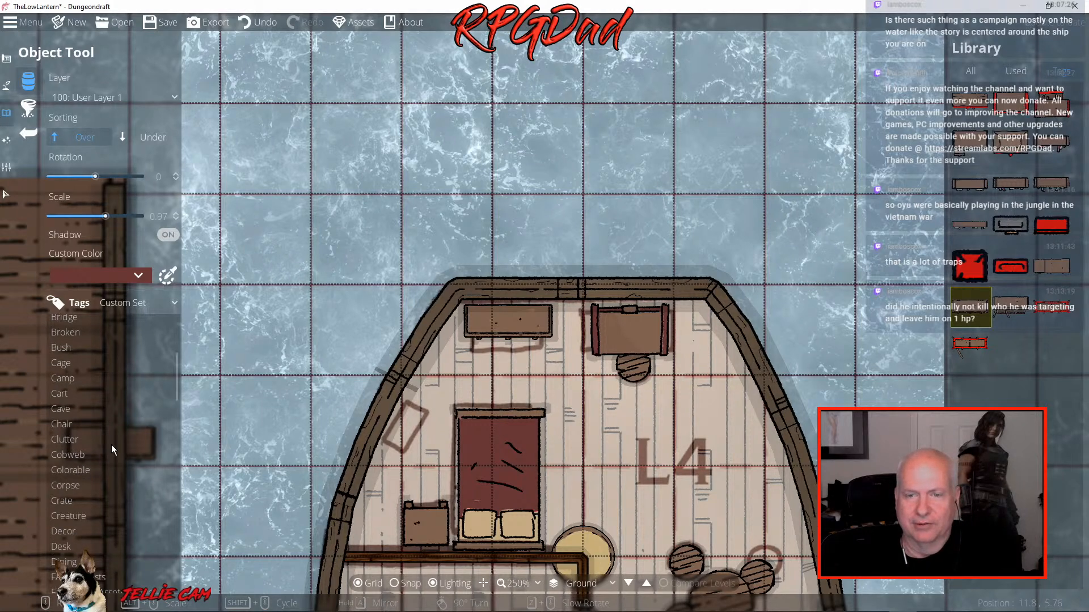
scroll(111, 444, "up", 3)
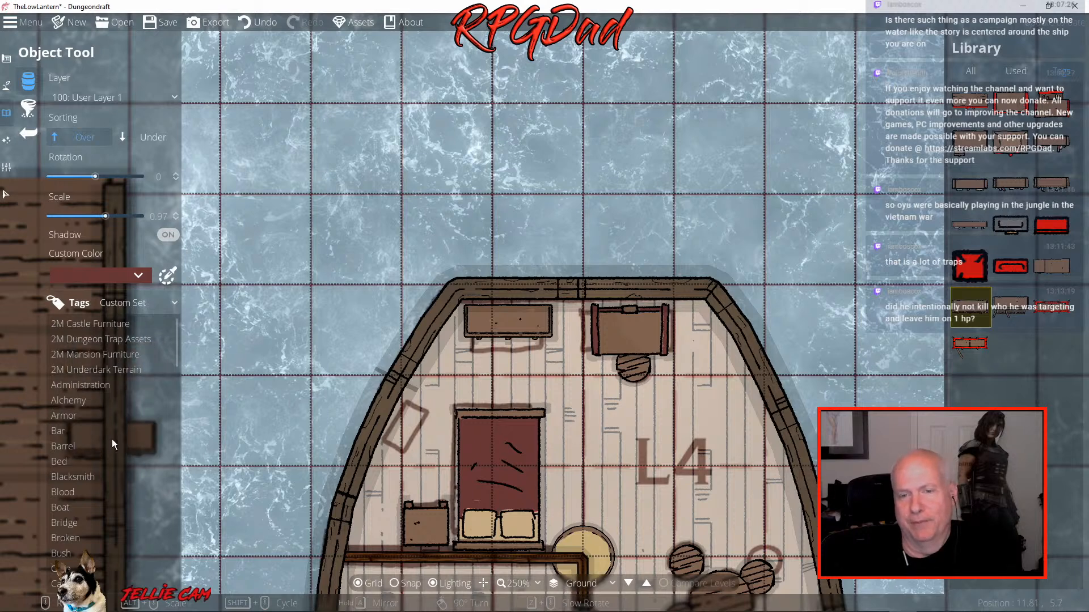
scroll(116, 457, "down", 3)
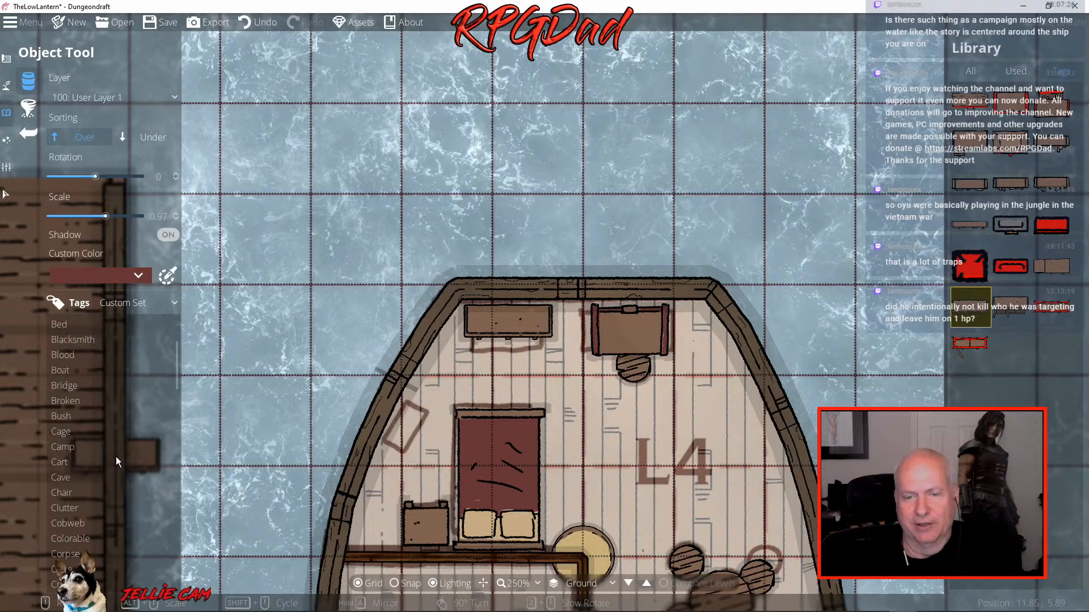
scroll(116, 457, "down", 3)
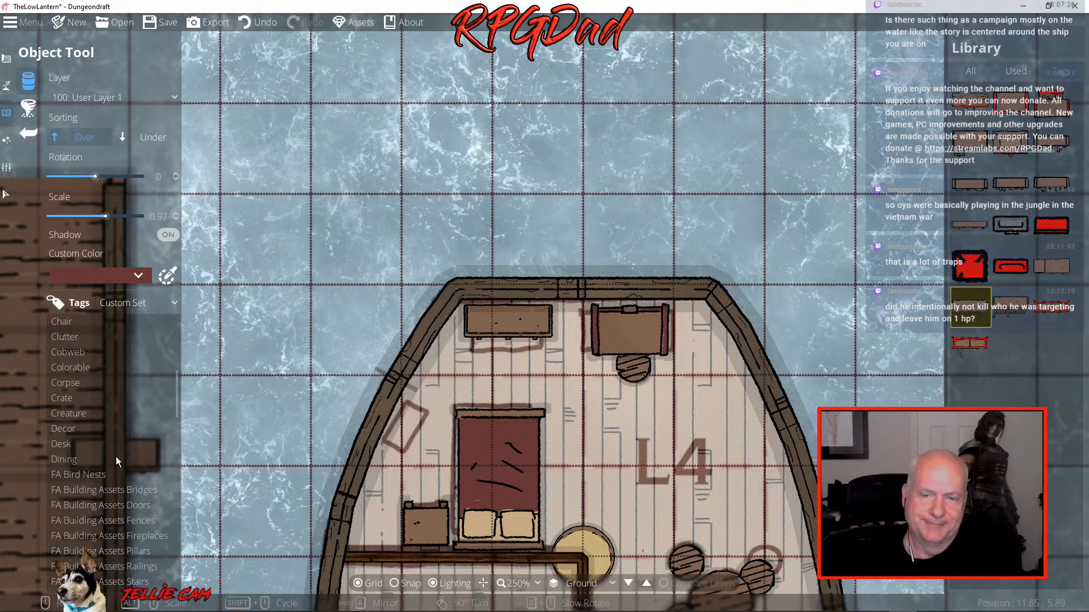
scroll(116, 457, "down", 3)
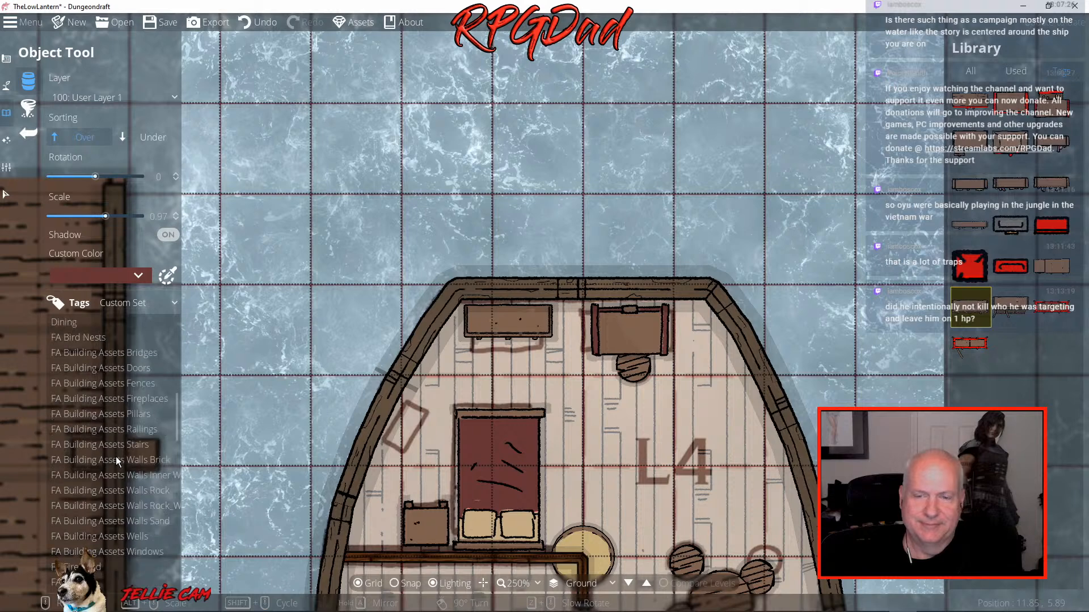
scroll(116, 457, "down", 4)
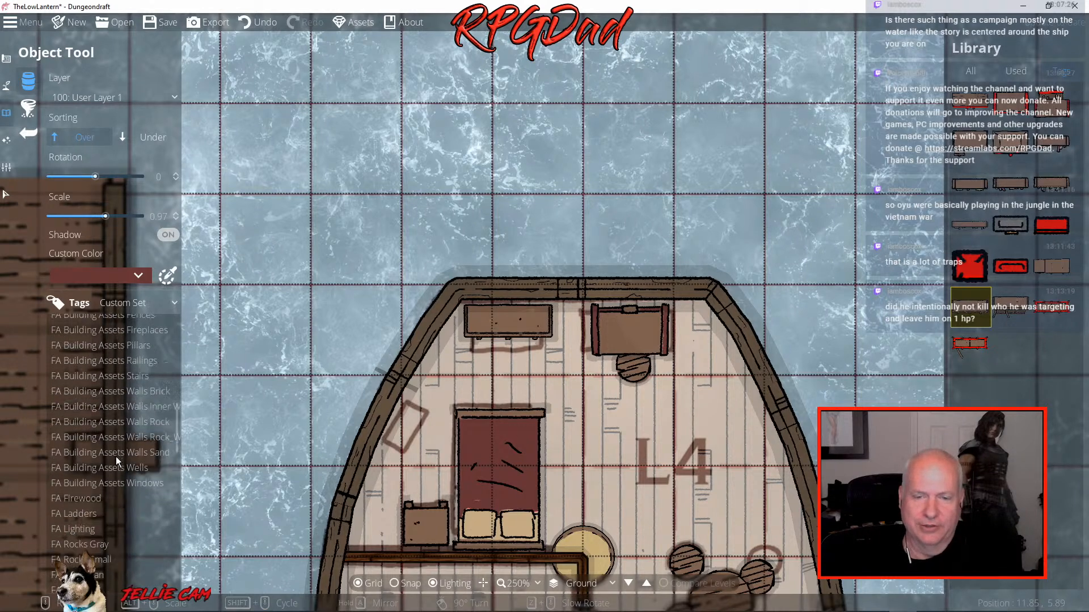
scroll(116, 457, "up", 4)
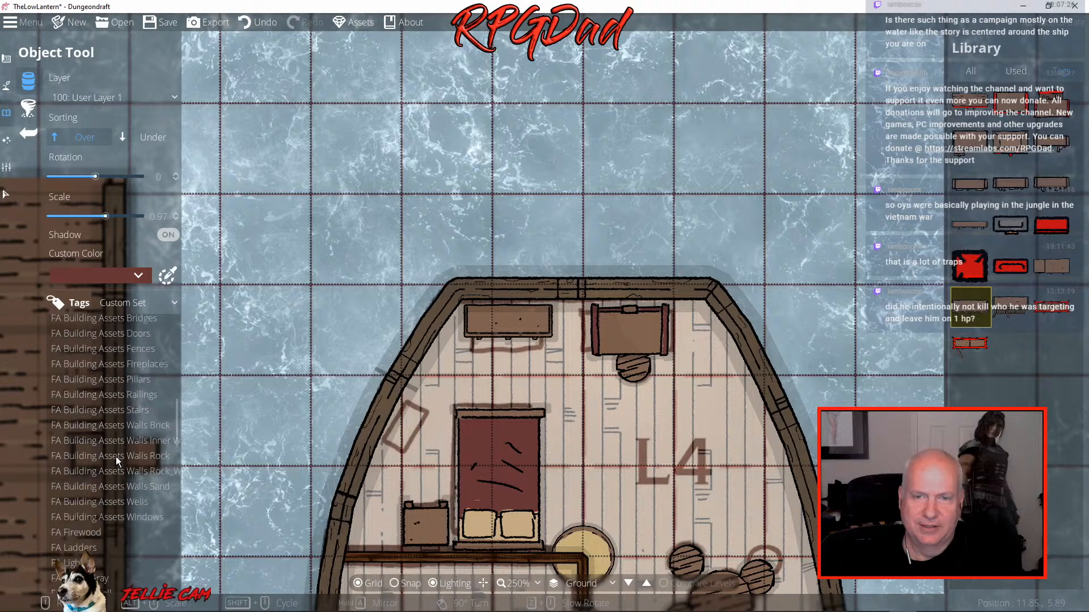
scroll(116, 457, "up", 5)
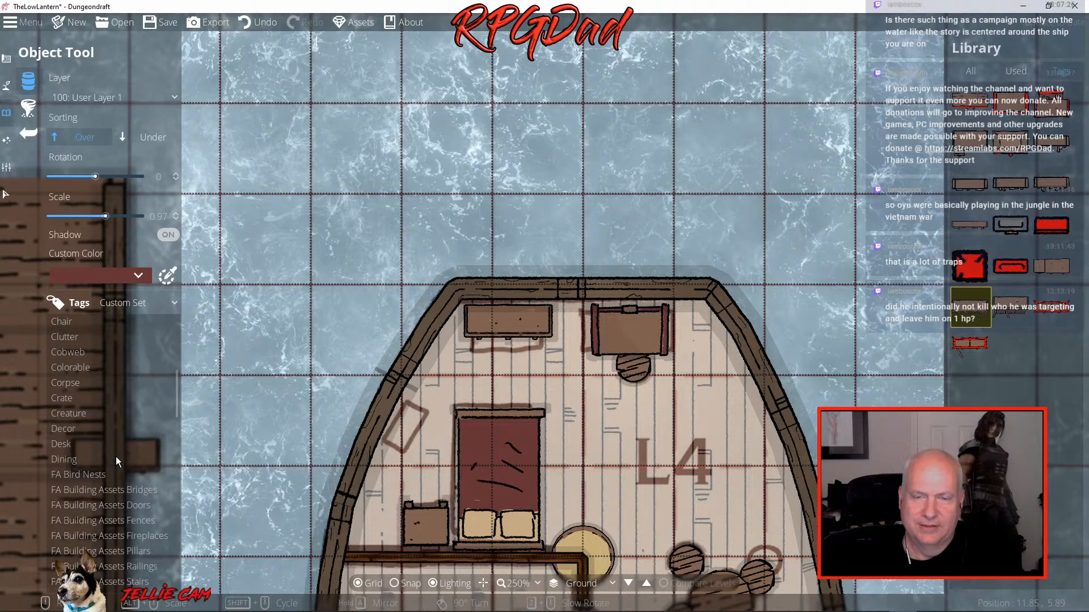
scroll(116, 457, "up", 6)
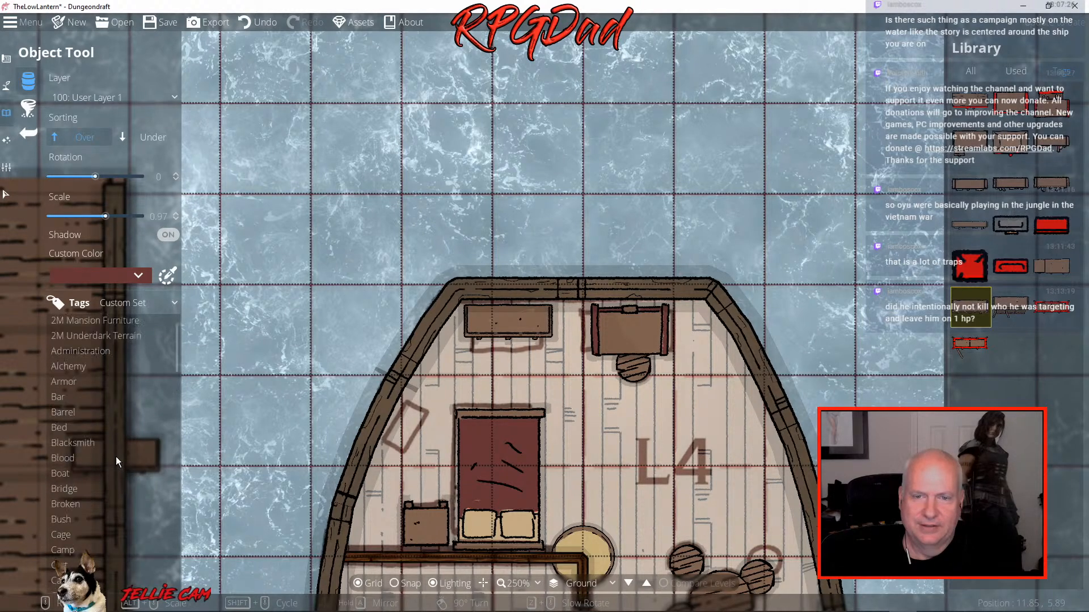
scroll(116, 457, "up", 1)
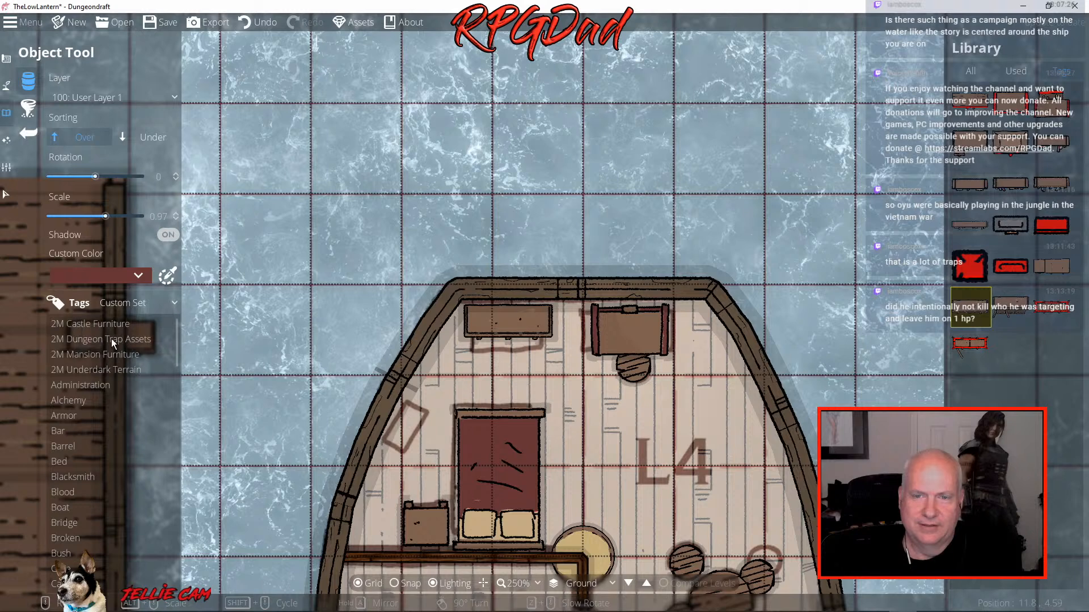
Filter the object library to 2M Mansion Furniture for a brief look, and return the filter to the Storage tag
left_click(95, 353)
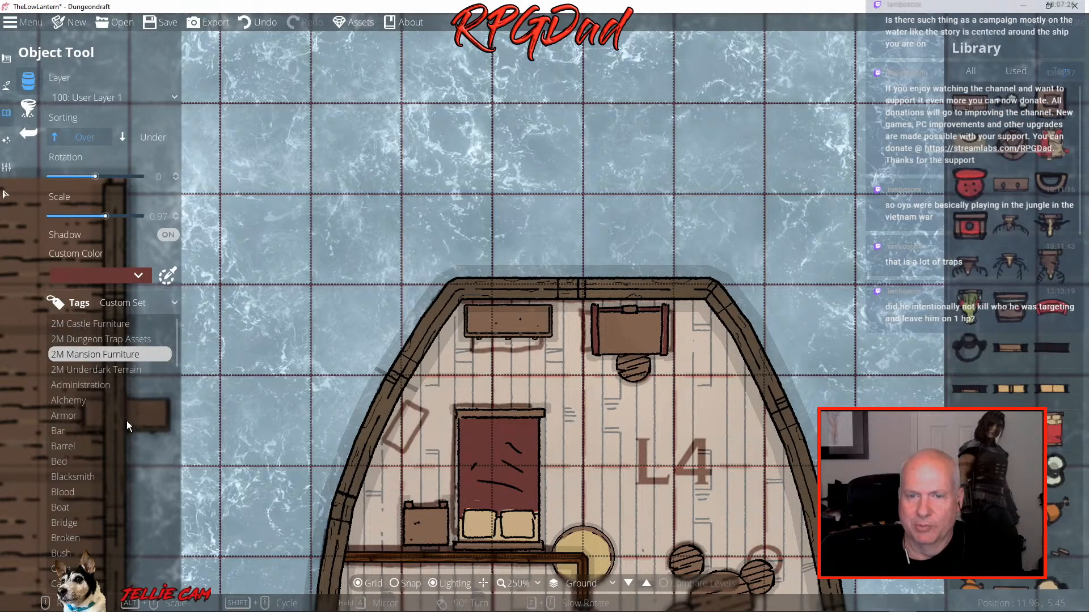
scroll(127, 422, "down", 8)
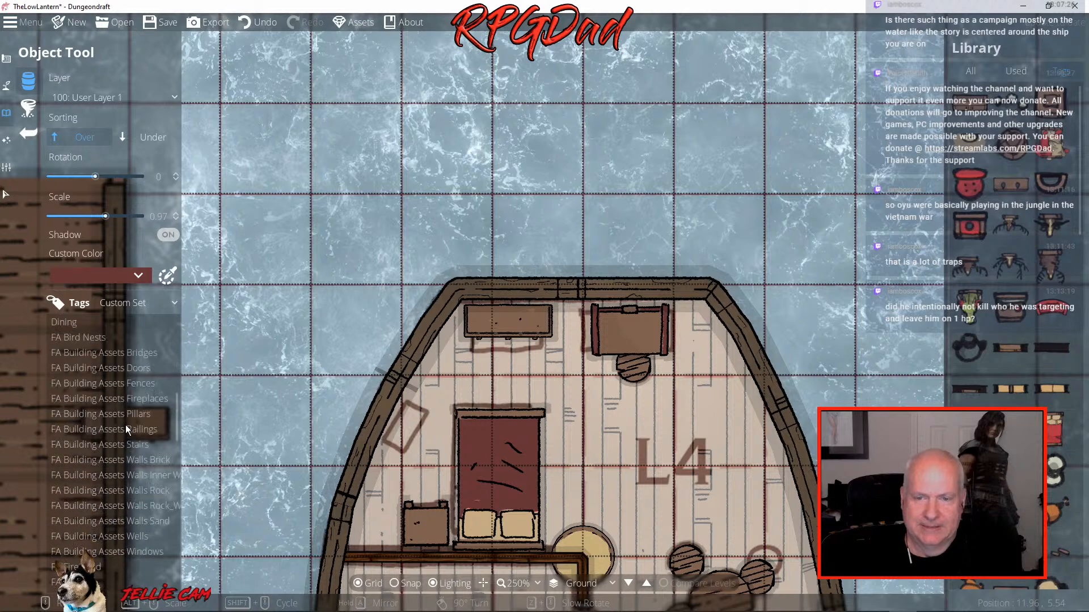
scroll(126, 426, "down", 10)
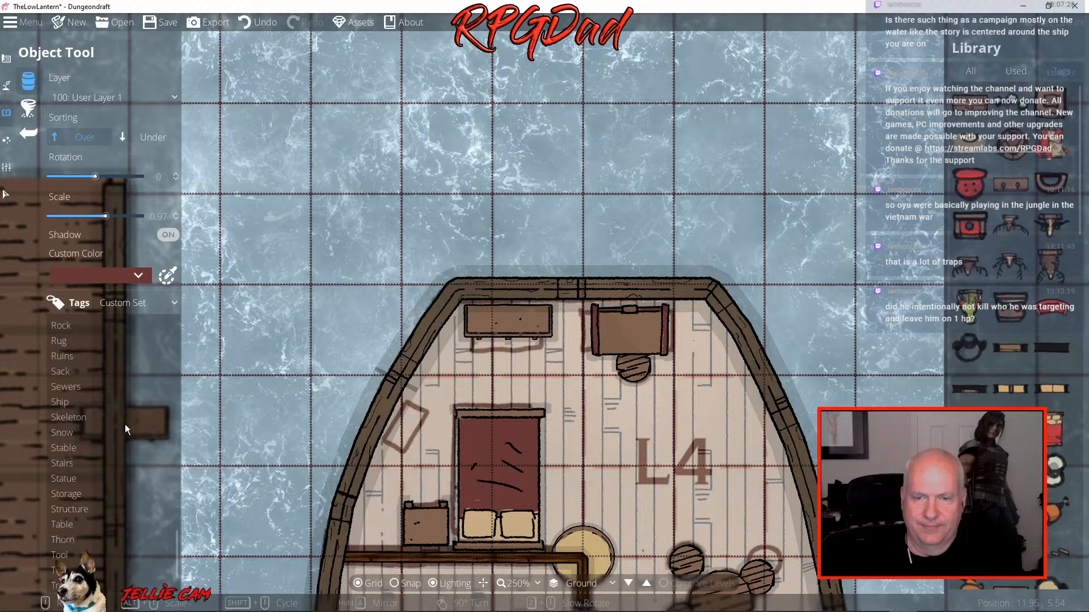
scroll(125, 424, "down", 4)
left_click(72, 430)
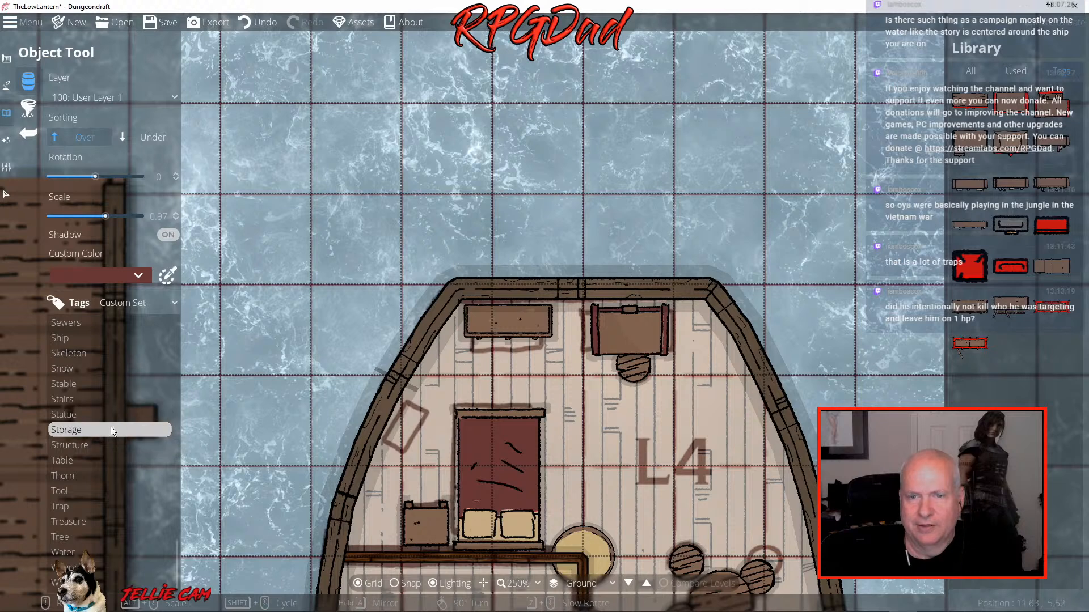
Filter the object library to the 2M Mansion Furniture tag
scroll(112, 431, "up", 4)
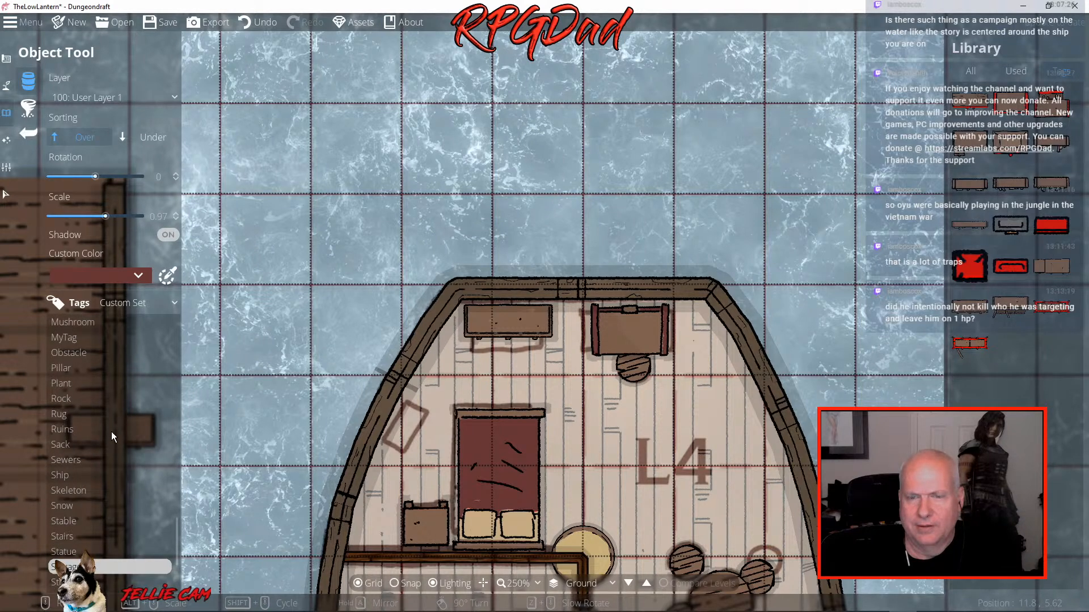
scroll(111, 431, "up", 5)
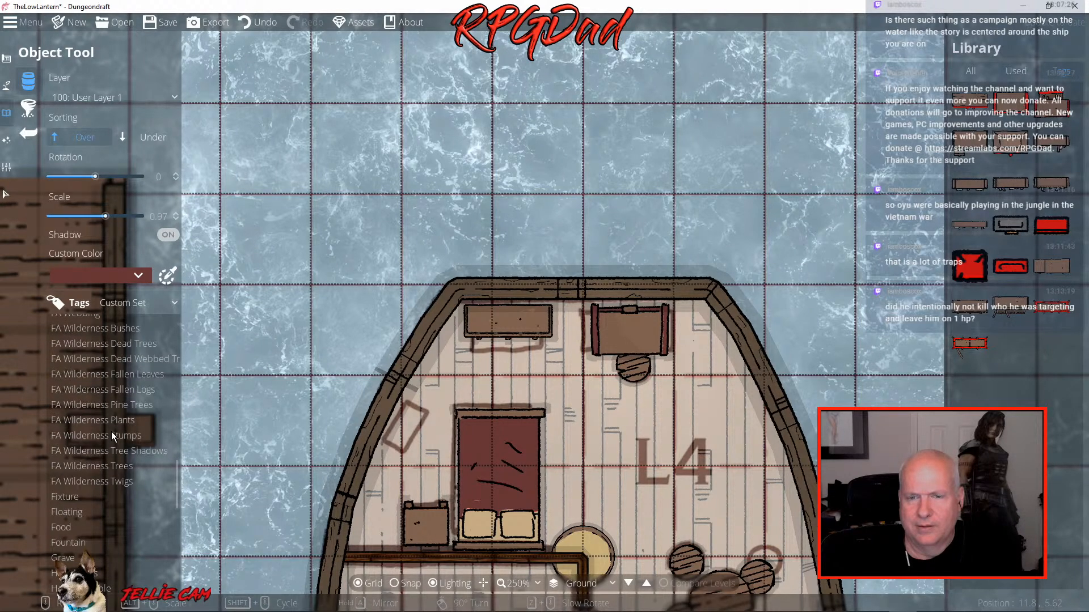
scroll(111, 431, "up", 8)
scroll(112, 431, "up", 8)
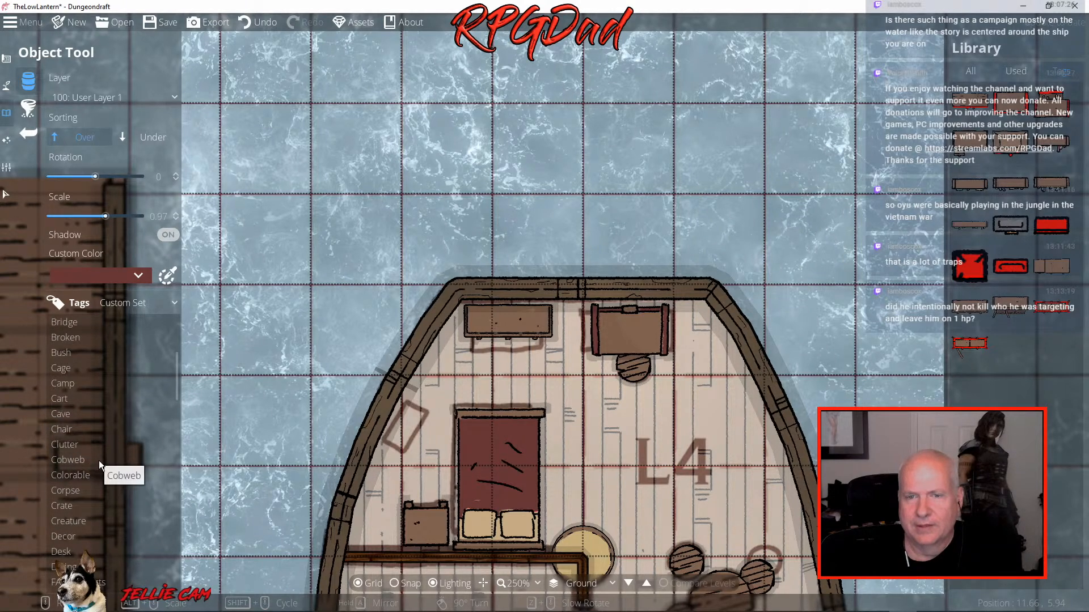
scroll(99, 465, "up", 3)
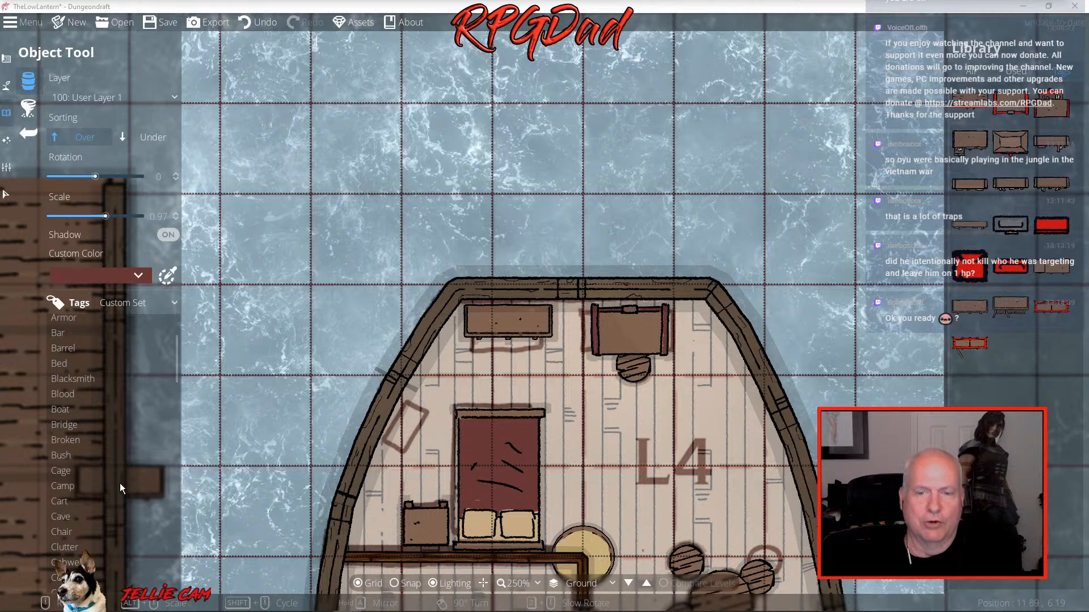
scroll(120, 483, "down", 3)
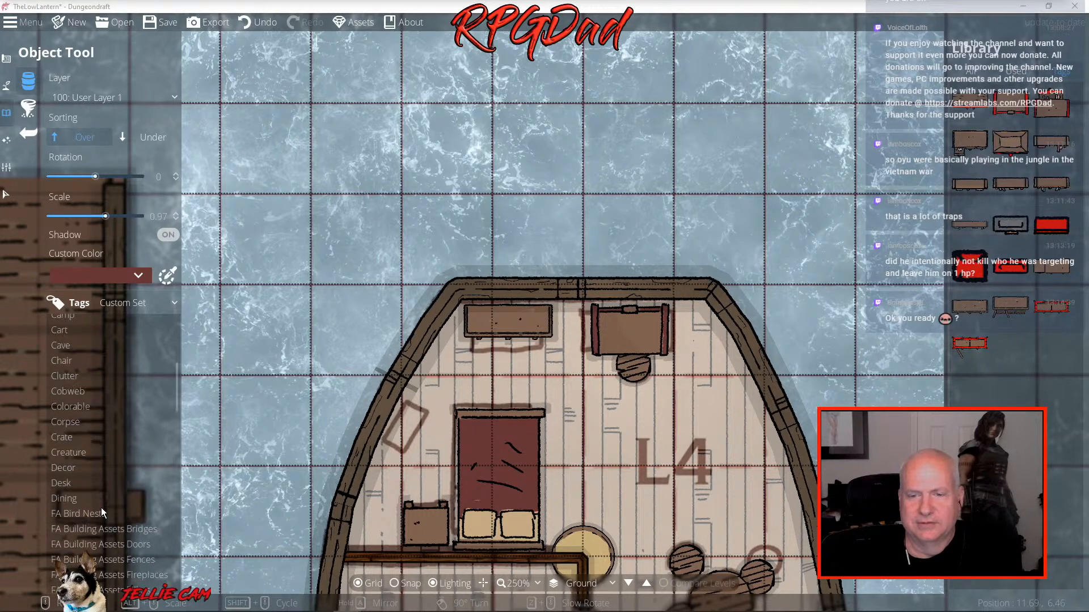
scroll(101, 508, "up", 5)
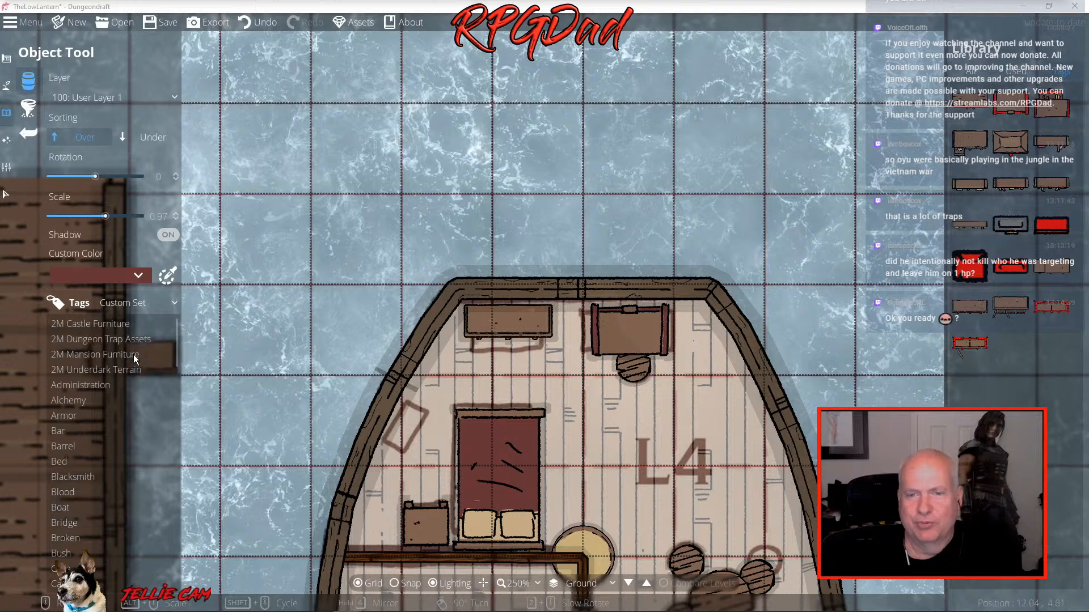
left_click(116, 354)
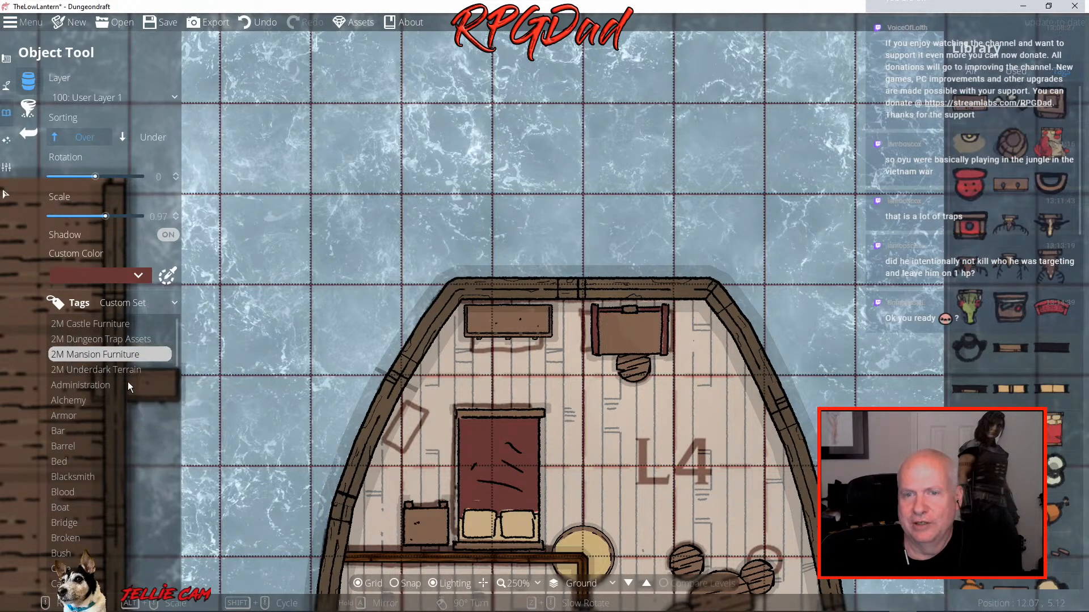
left_click(107, 338)
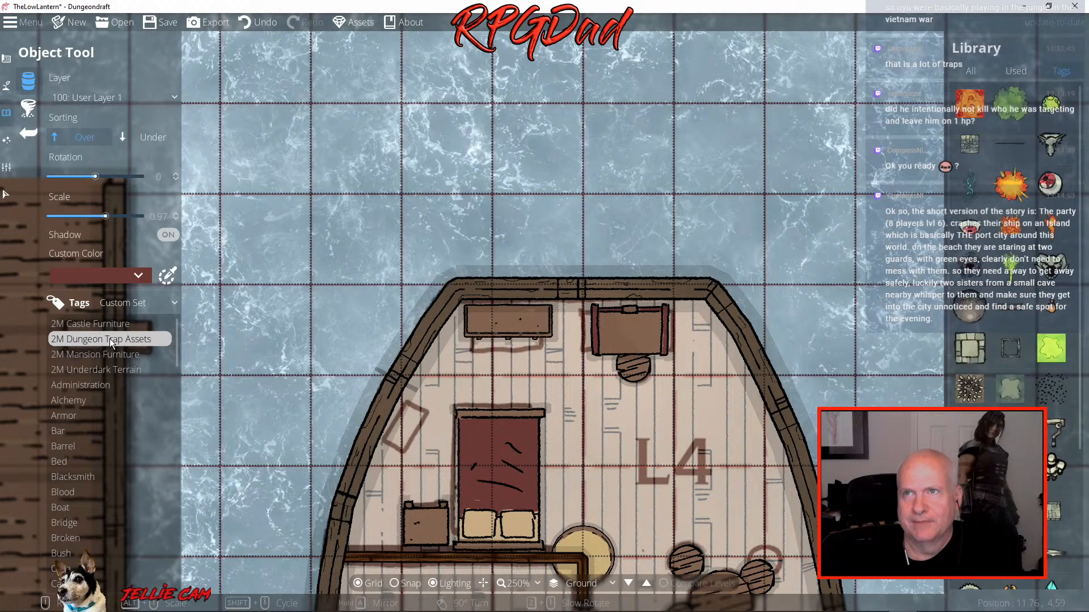
mouse_move(961, 440)
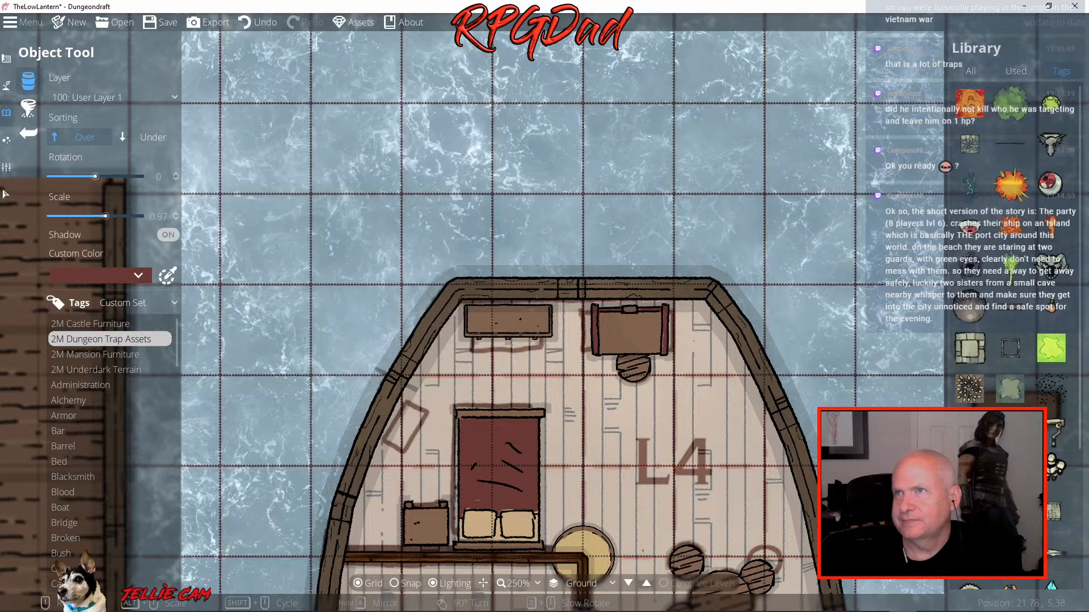
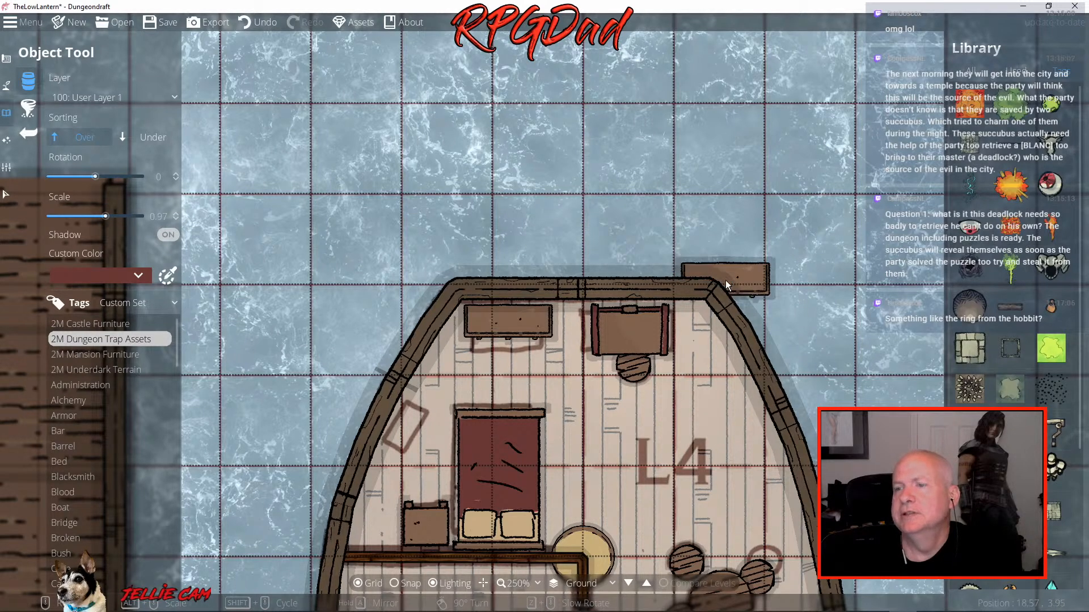
scroll(1001, 497, "down", 3)
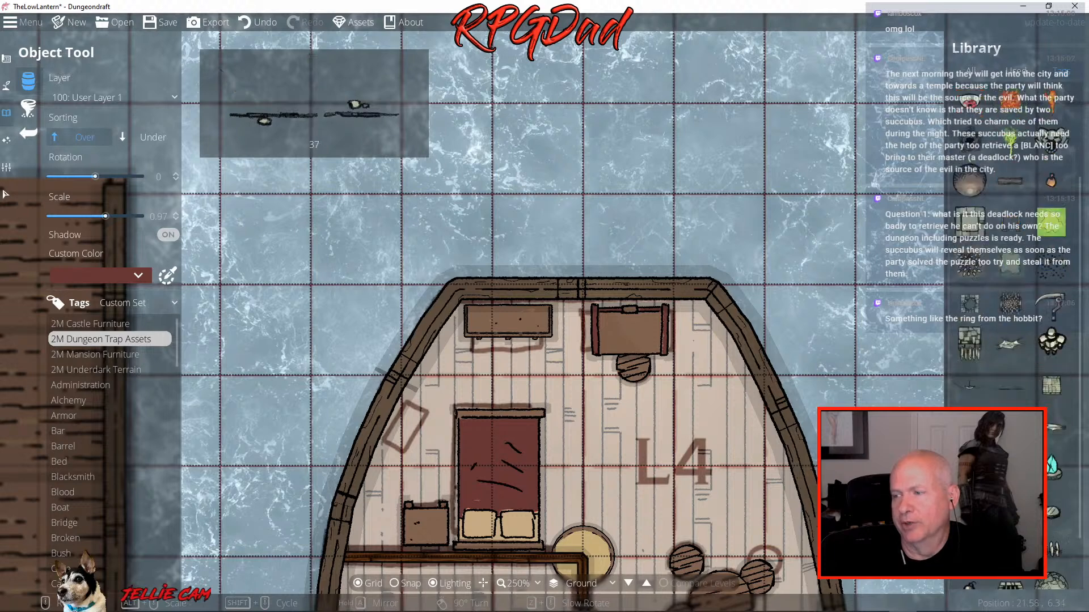
scroll(1009, 283, "up", 3)
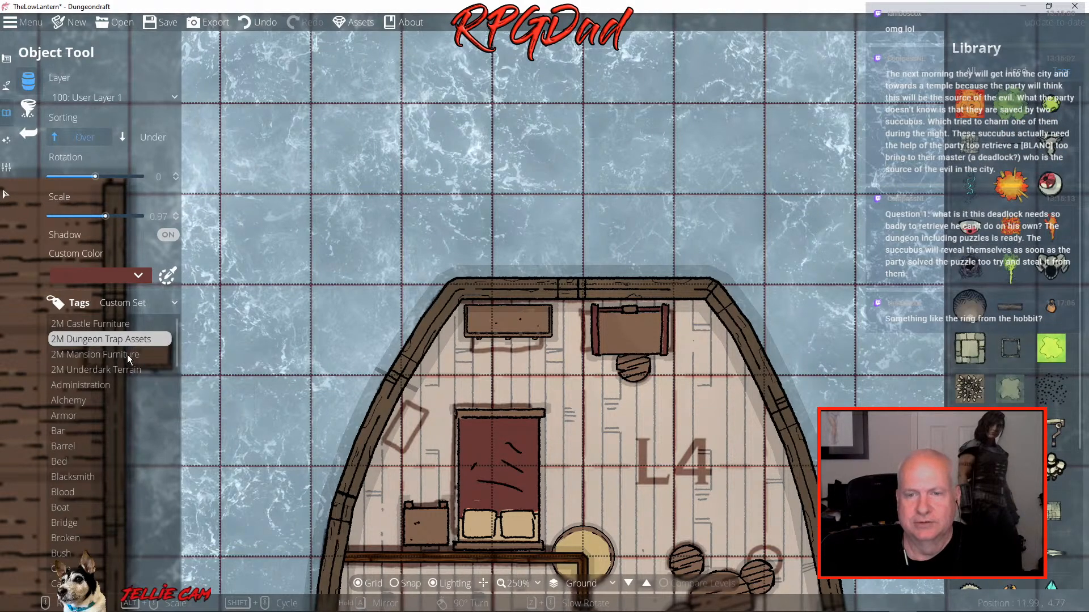
Place the dark armchair (asset 16) from the 2M Mansion Furniture set on the sketched outline between hull and bed, rotated -60 degrees
left_click(110, 355)
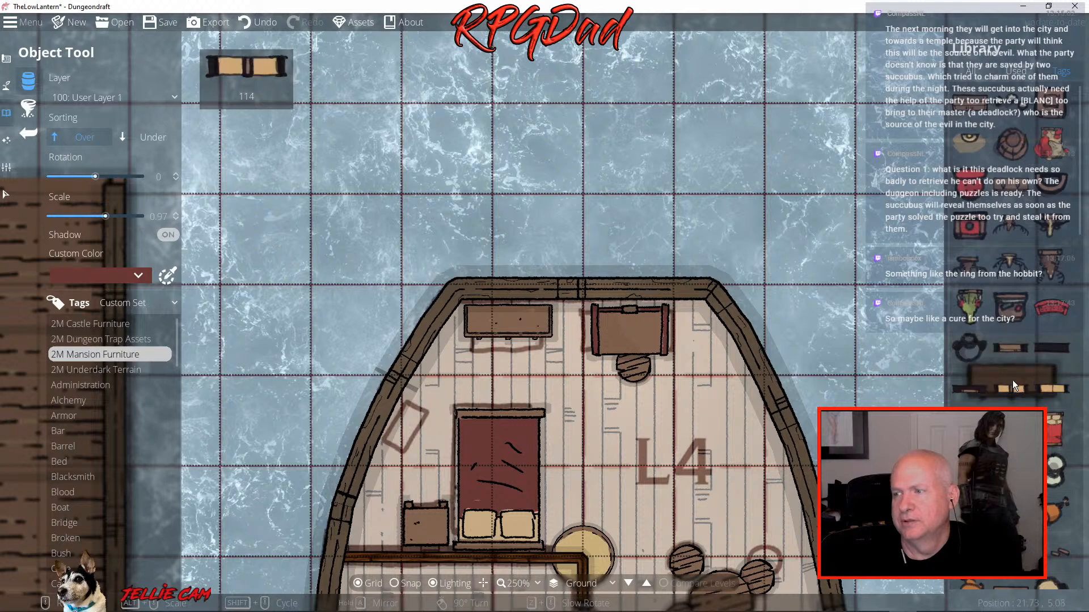
scroll(1012, 380, "down", 4)
scroll(1012, 380, "down", 5)
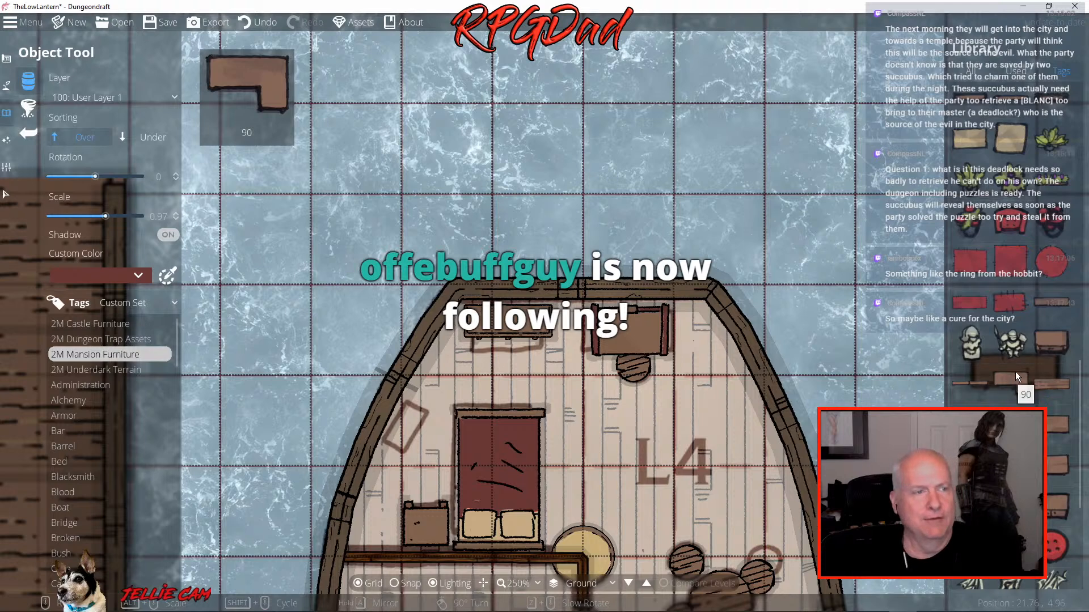
scroll(1005, 397, "down", 3)
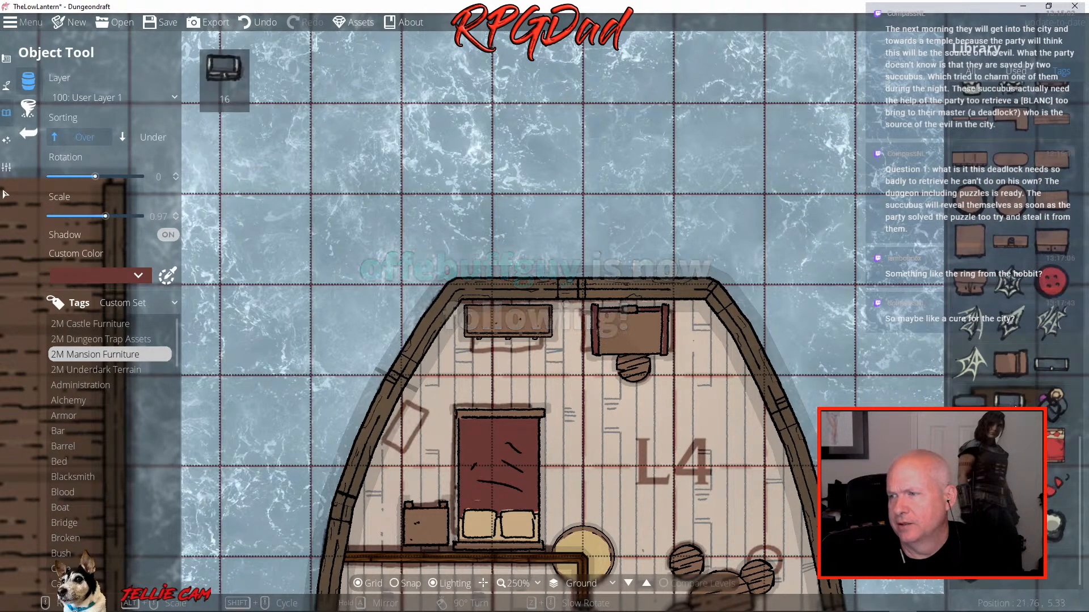
left_click(1011, 397)
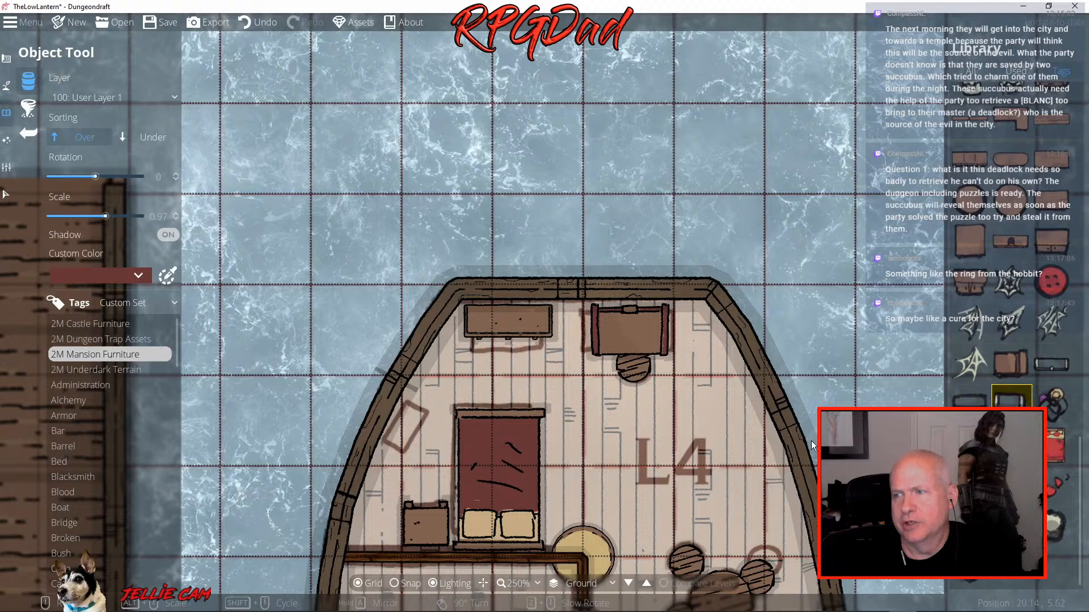
scroll(429, 428, "down", 4)
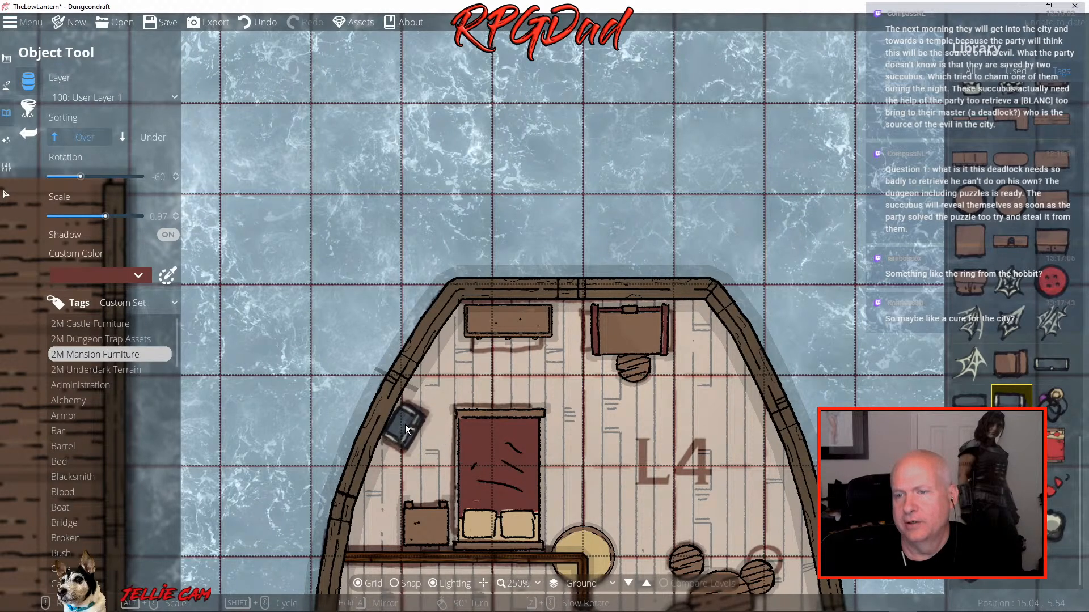
left_click(405, 424)
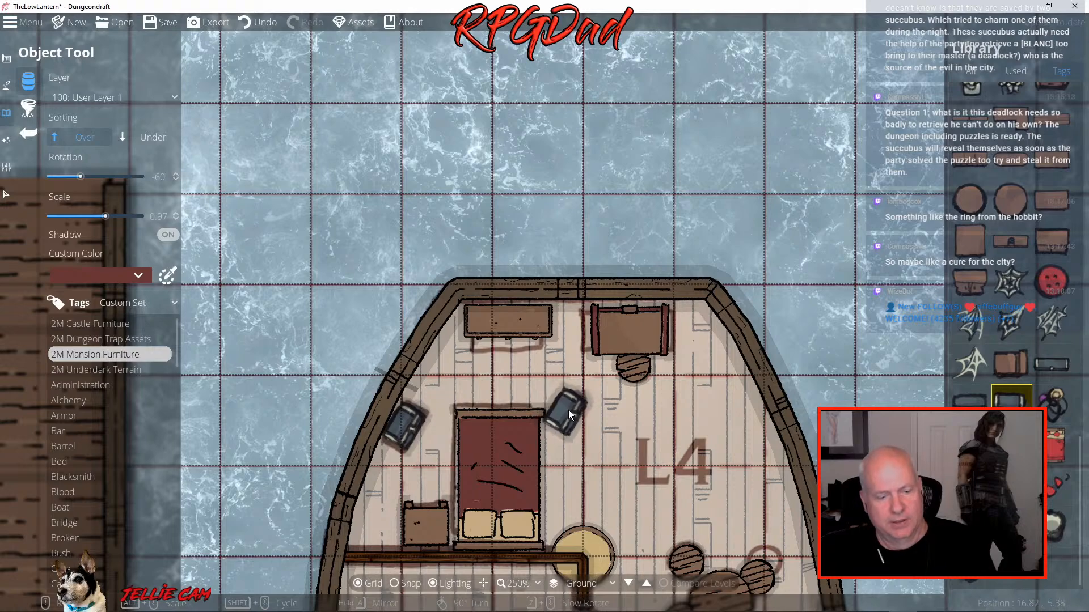
Choose the round wooden stool from the Chair assets, scaled to 0.73 and sorted Under, for the large round table
left_click_drag(631, 477, 692, 168)
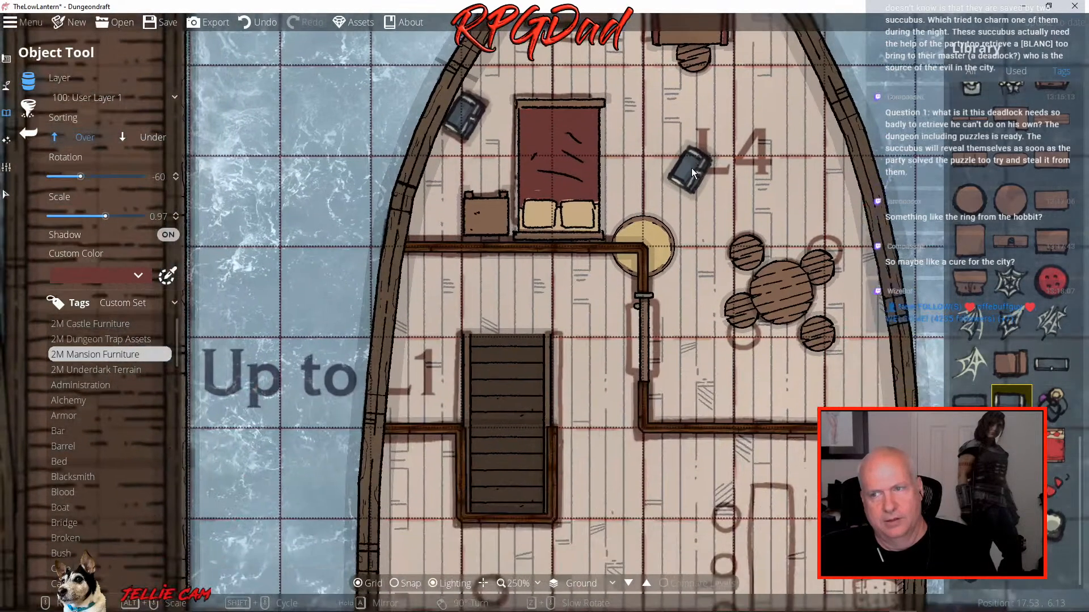
left_click_drag(682, 457, 633, 152)
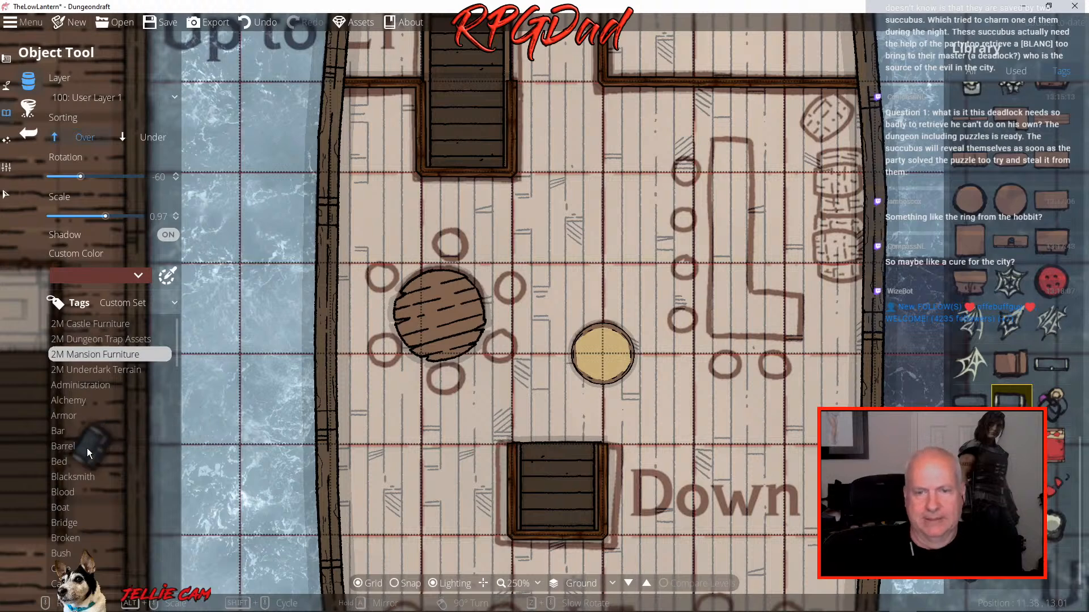
scroll(84, 537, "down", 3)
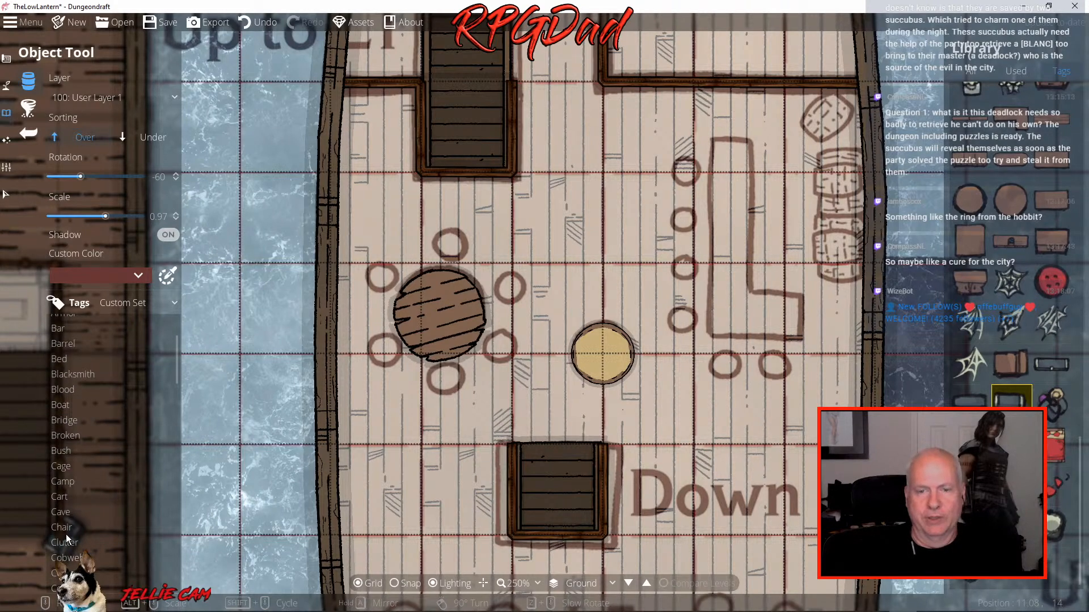
left_click(63, 529)
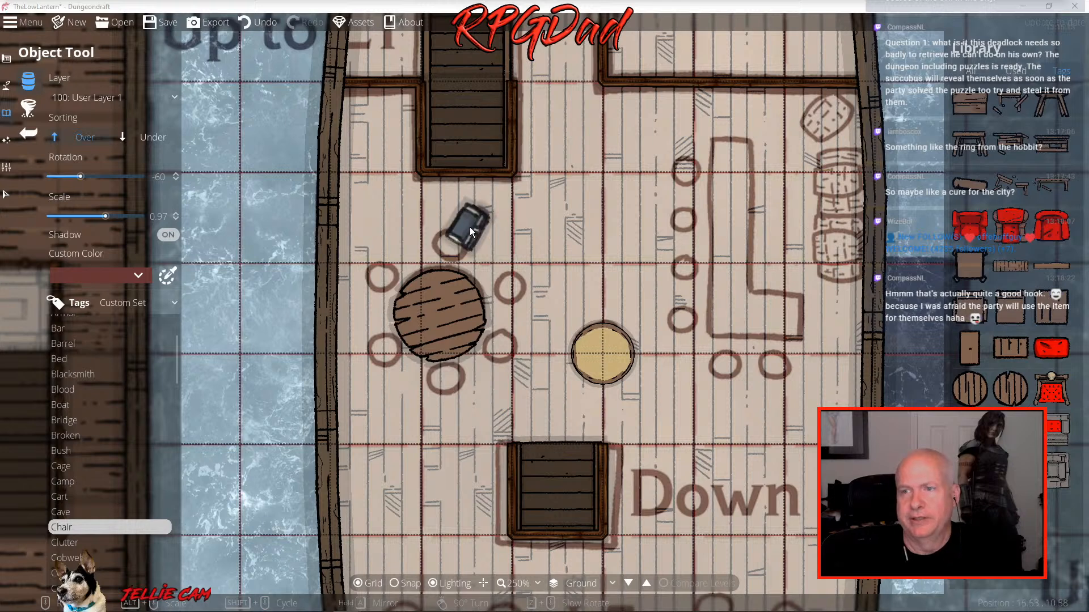
left_click(1007, 391)
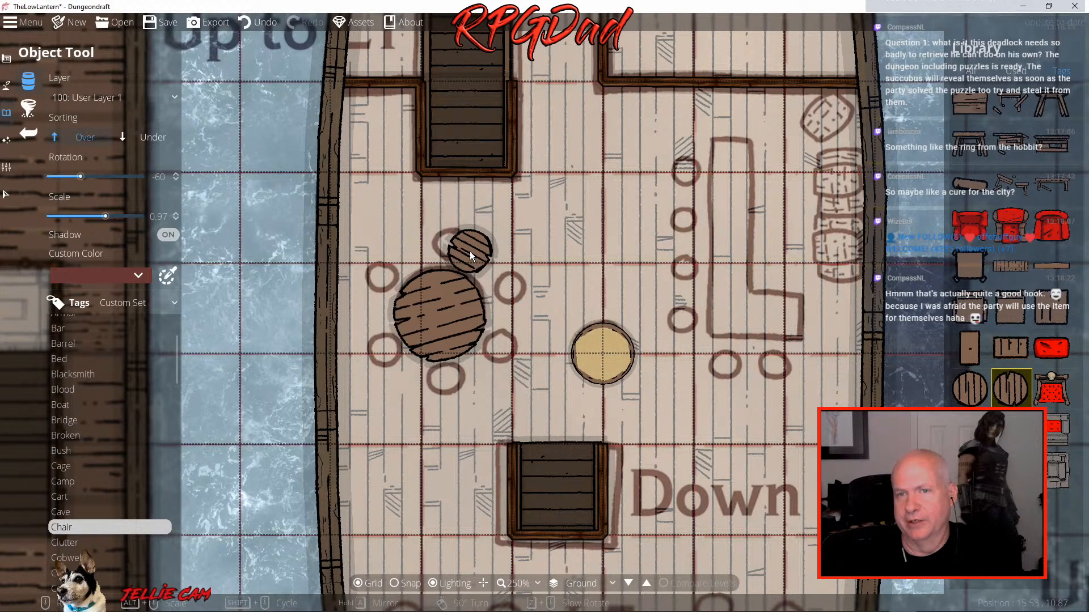
left_click_drag(104, 216, 98, 216)
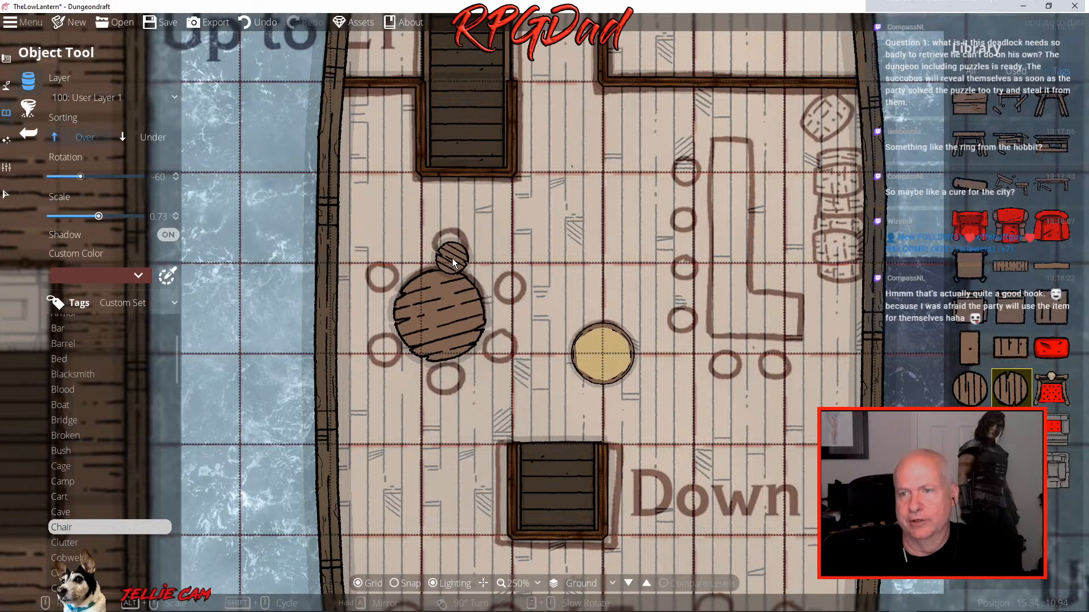
left_click(164, 142)
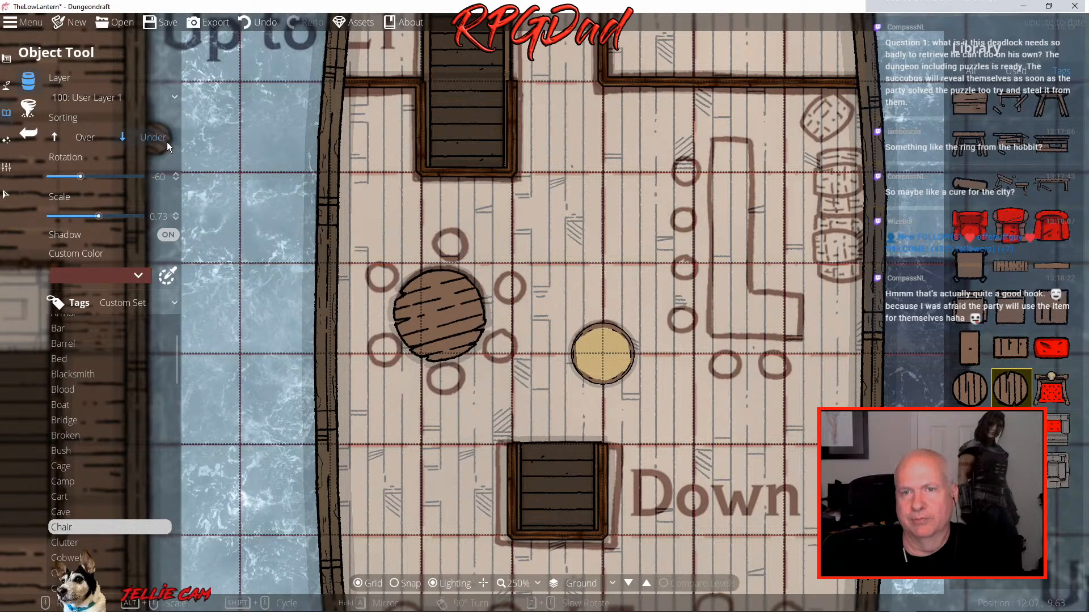
Place six stools on the sketched circles around the large round table, varying the rotation among -60, 0, -45 and -105 degrees
left_click(451, 248)
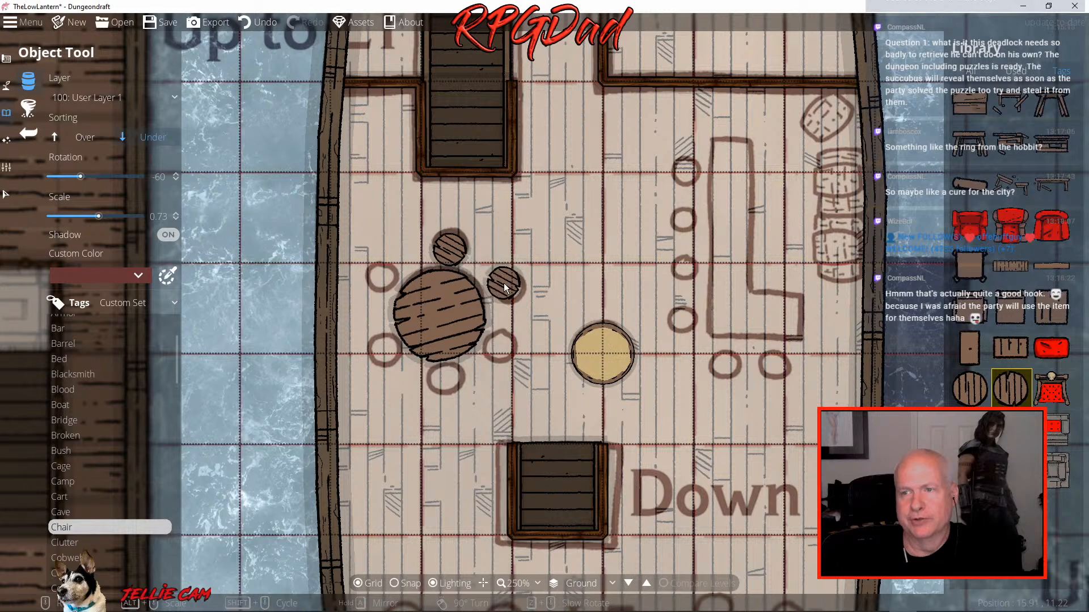
left_click(512, 290)
left_click(503, 352)
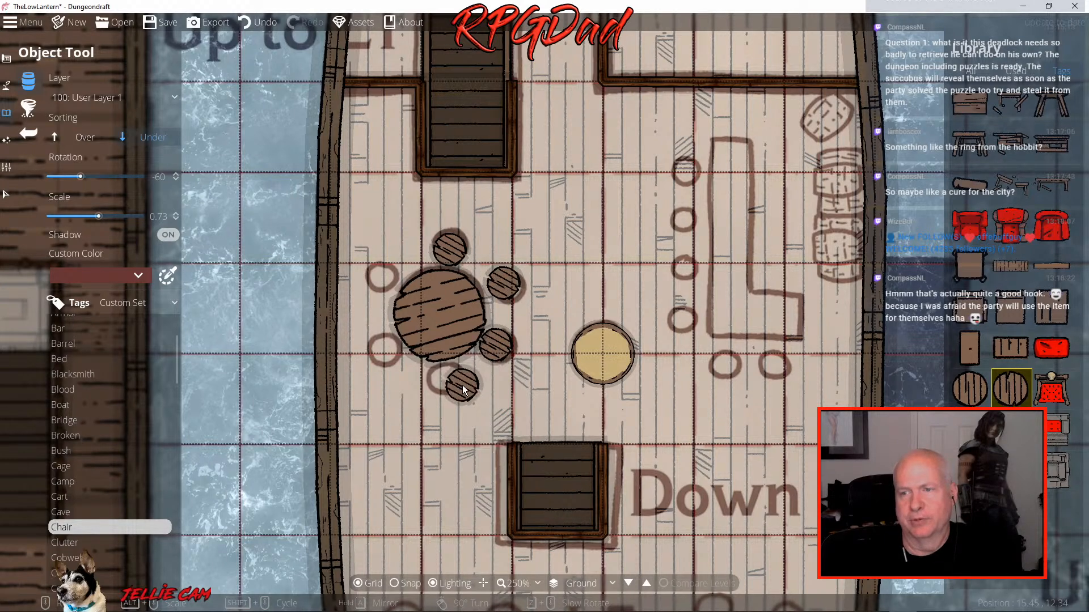
scroll(449, 381, "up", 4)
left_click(449, 381)
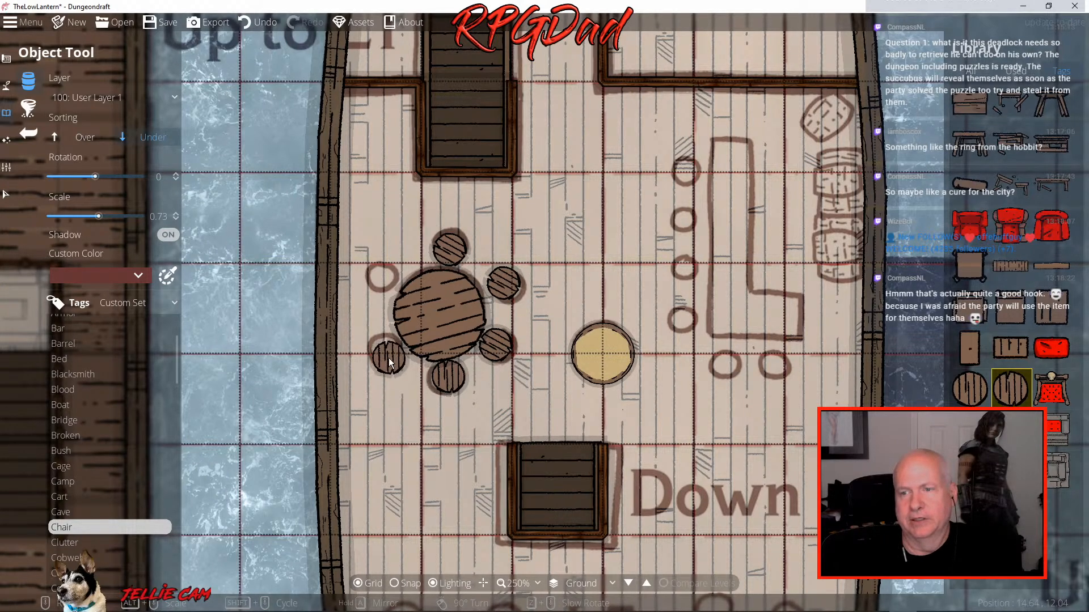
scroll(384, 334, "down", 3)
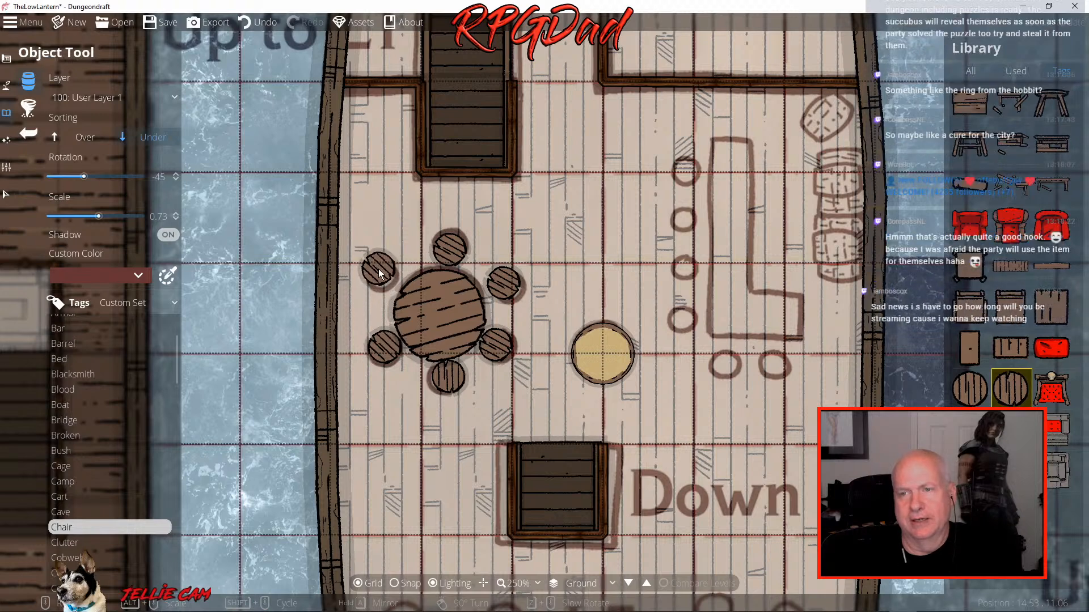
scroll(380, 268, "down", 4)
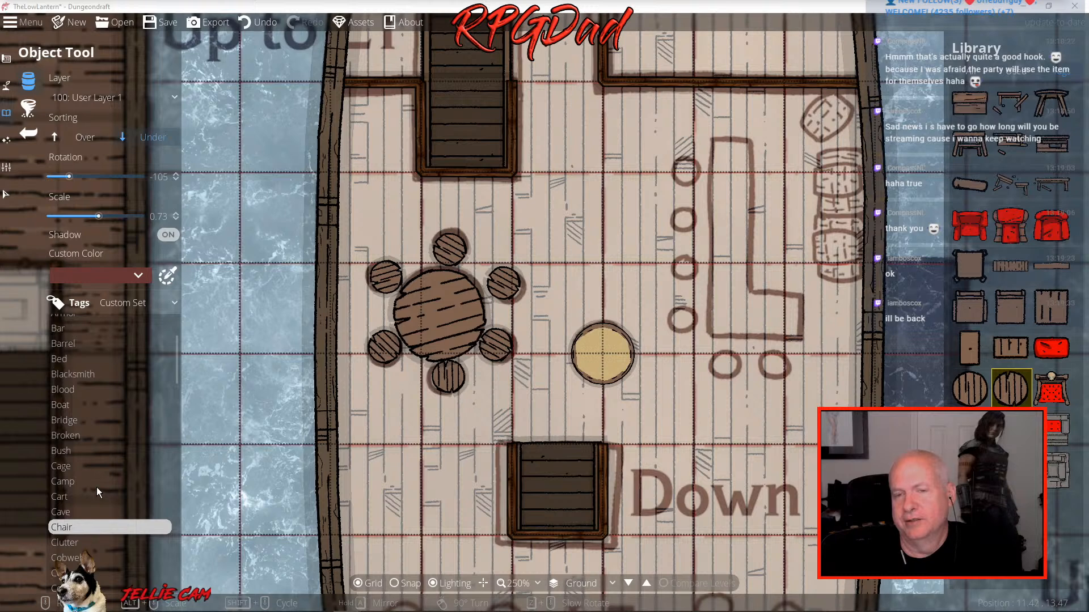
Place the Bar Table from the Bar assets over the sketched bar counter, rotated to 90 degrees
left_click(58, 328)
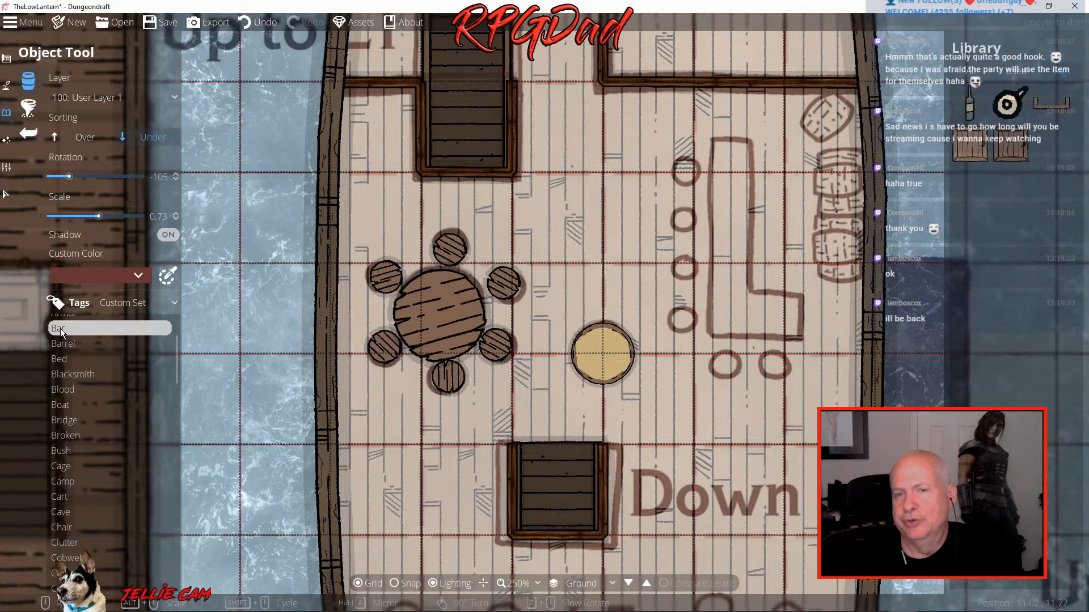
left_click(1051, 109)
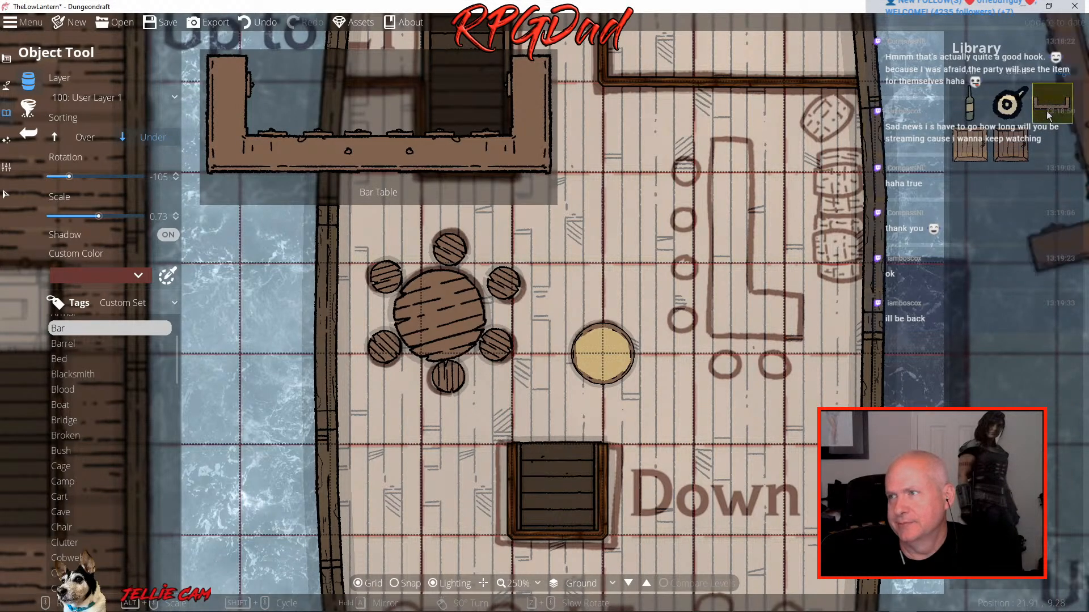
scroll(710, 299, "up", 5)
scroll(712, 298, "up", 9)
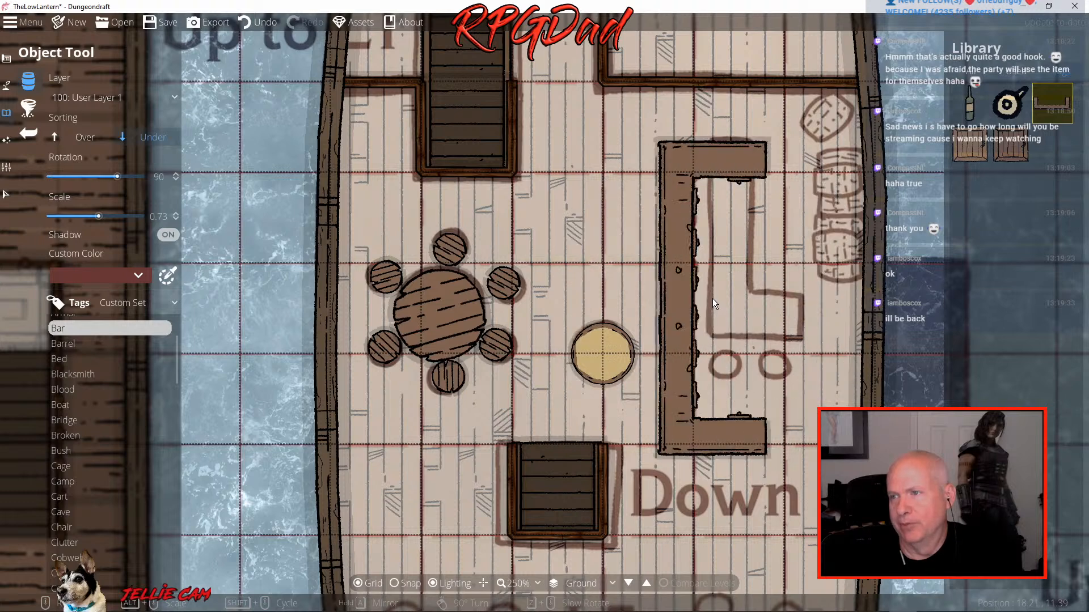
scroll(713, 298, "down", 1)
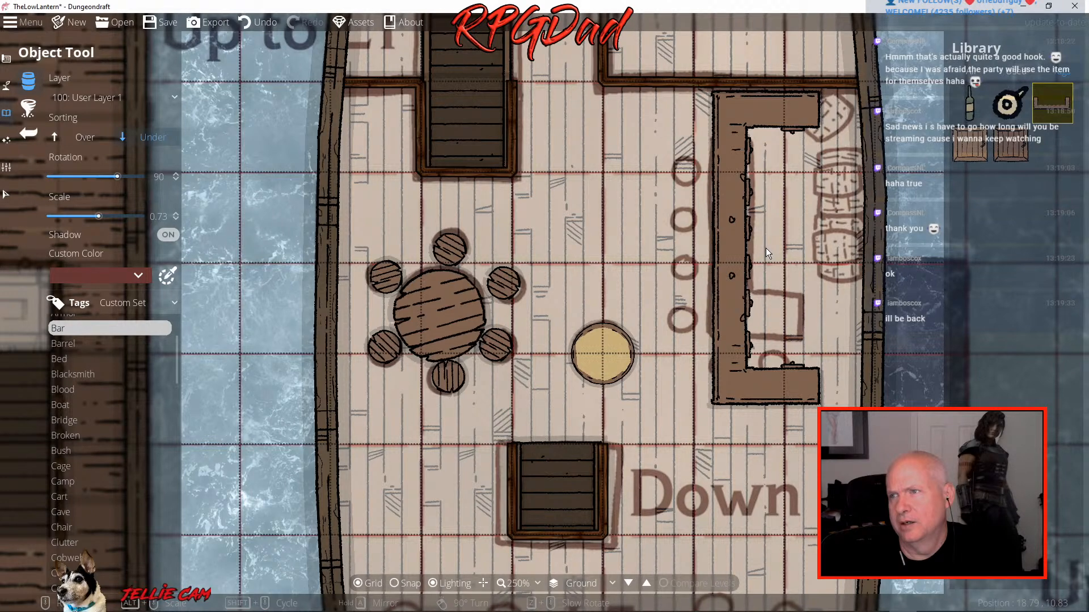
left_click(765, 247)
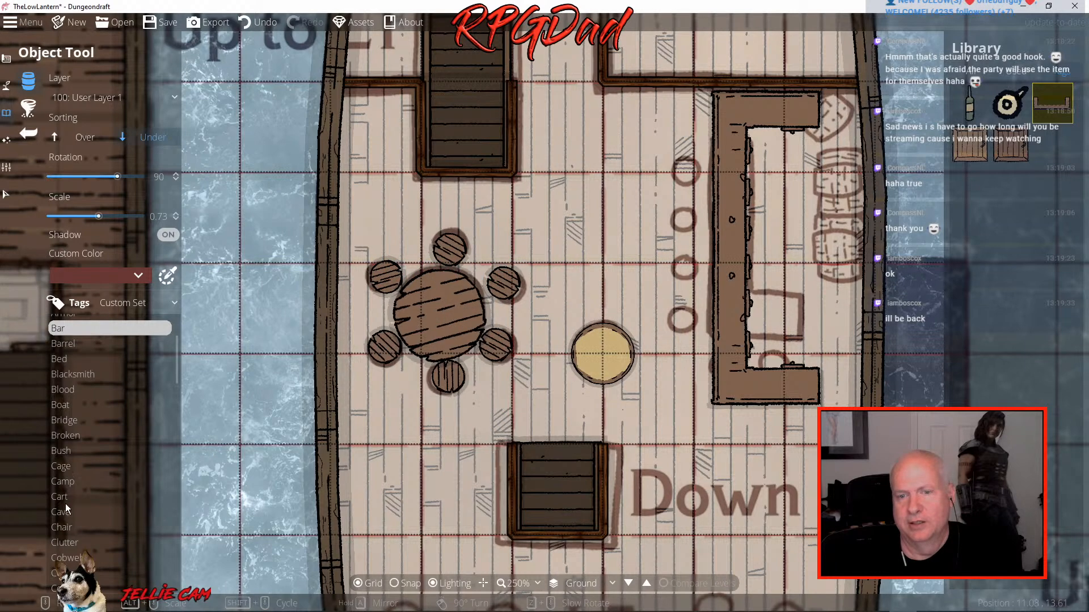
Place eight round wooden stools from the Chair assets at the bar: six along its long front and two at its lower end
left_click(90, 527)
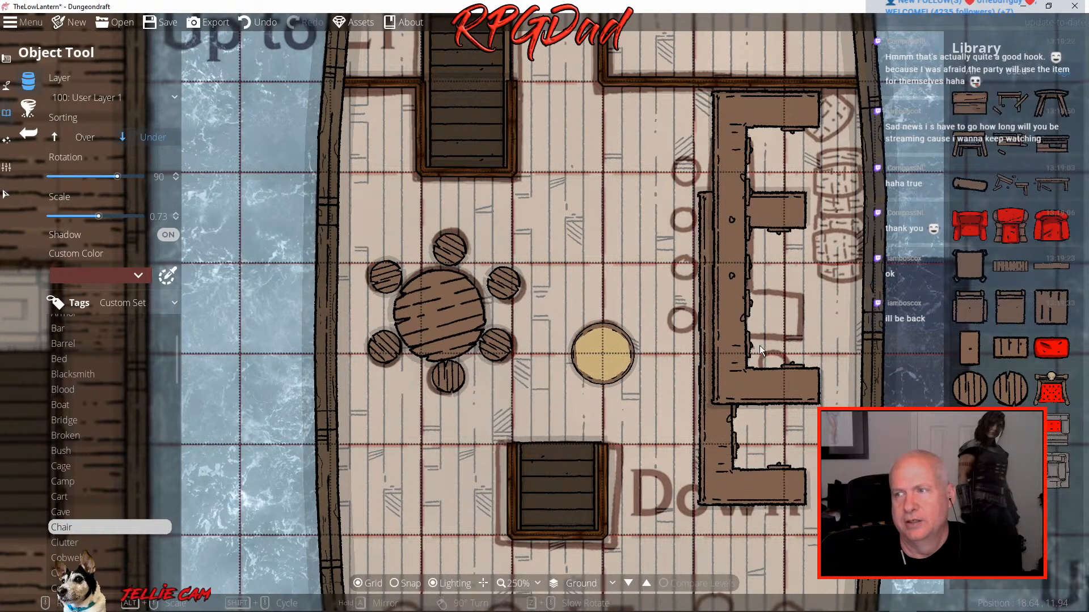
left_click(1005, 386)
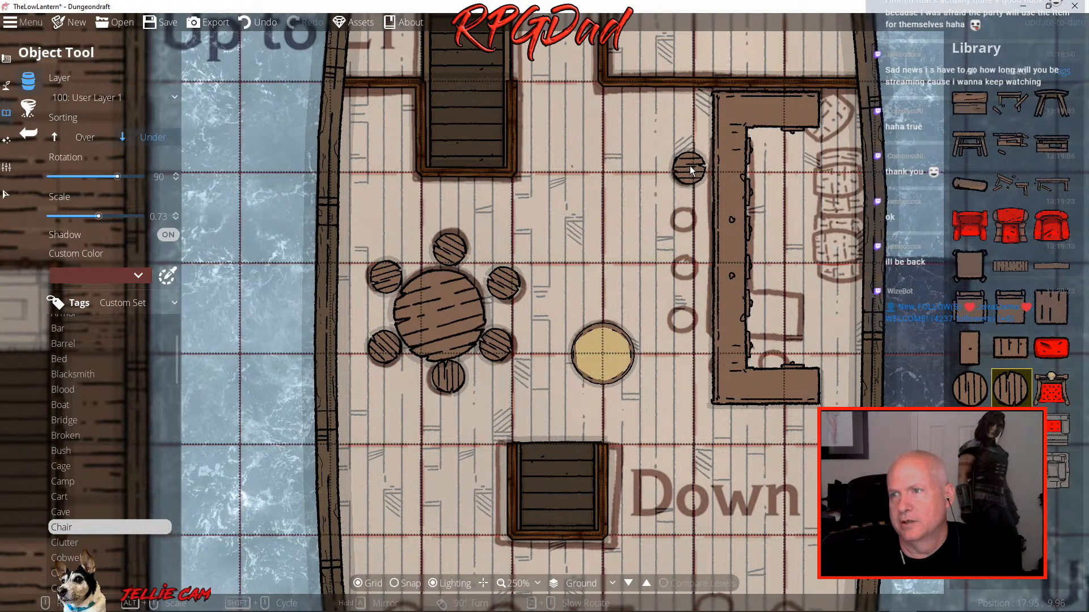
left_click(688, 126)
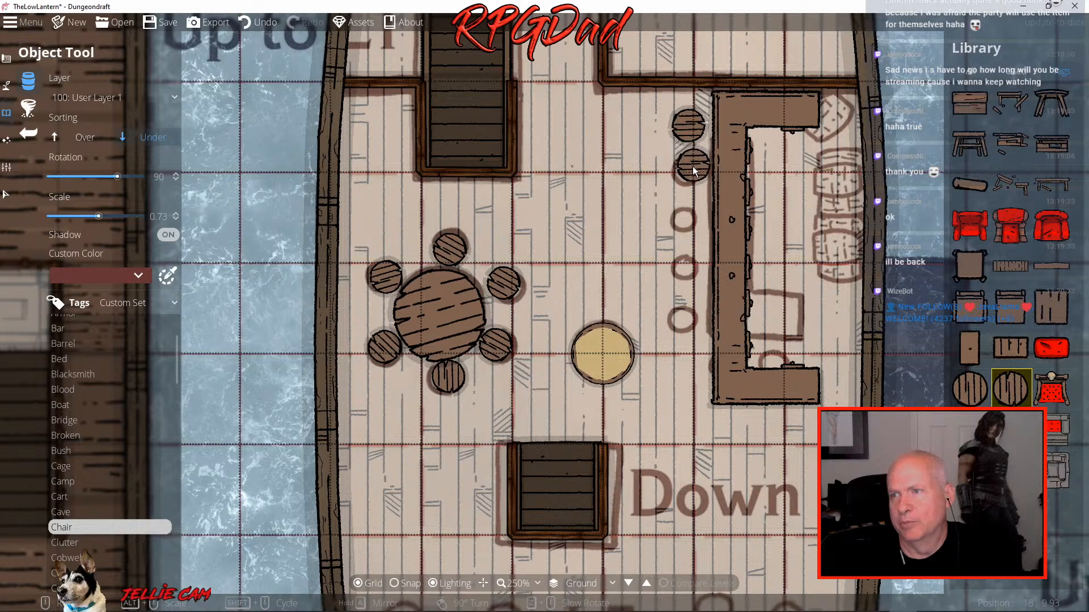
left_click(689, 174)
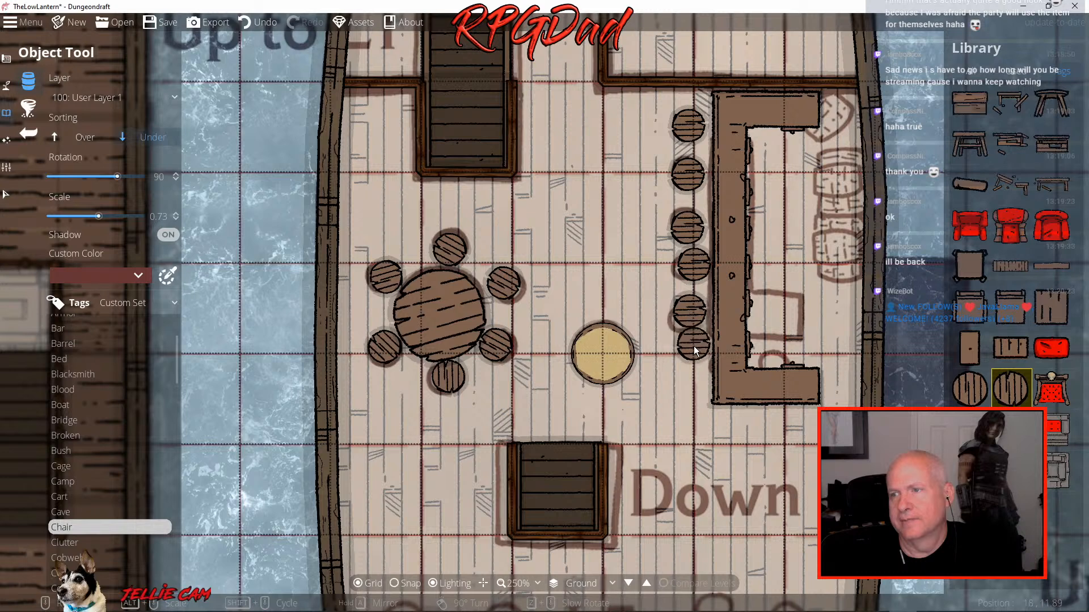
left_click(694, 352)
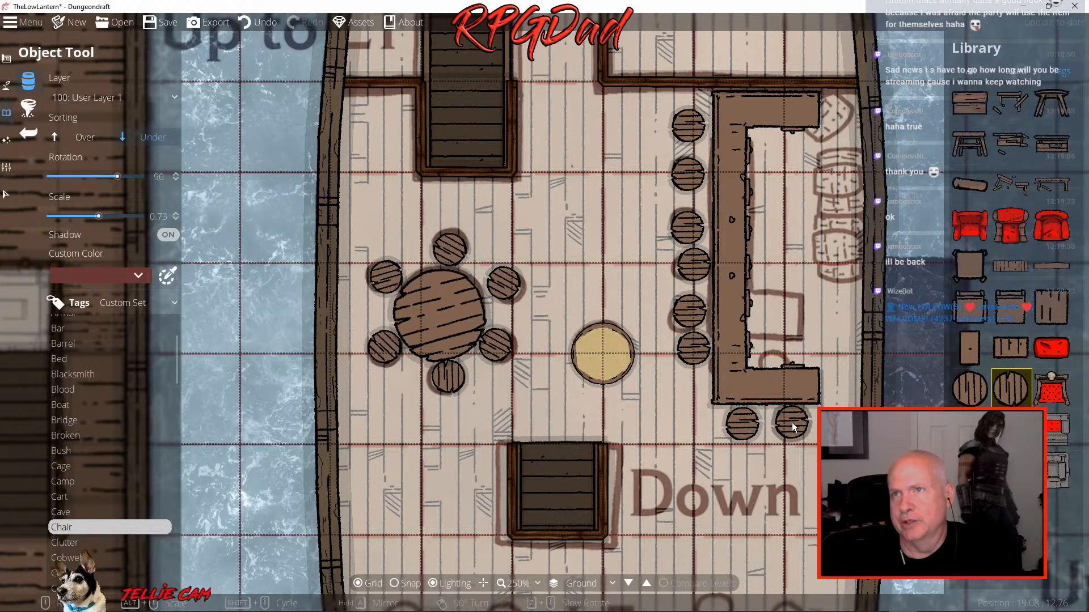
left_click(792, 424)
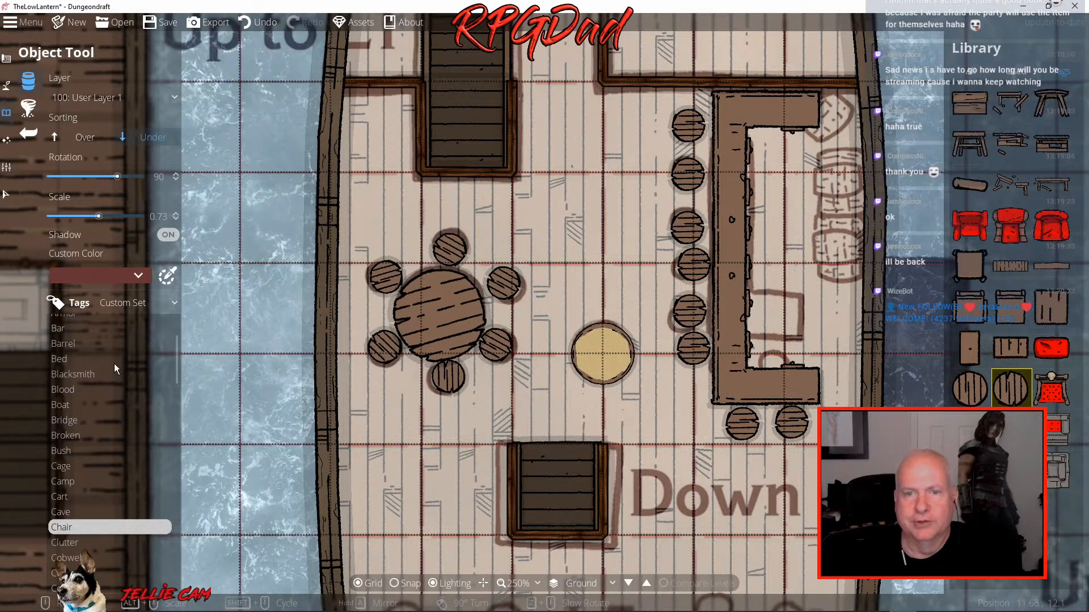
Place a column of five side-lying barrels from the Barrel assets behind the bar, and stack more on top with Over sorting
left_click(65, 344)
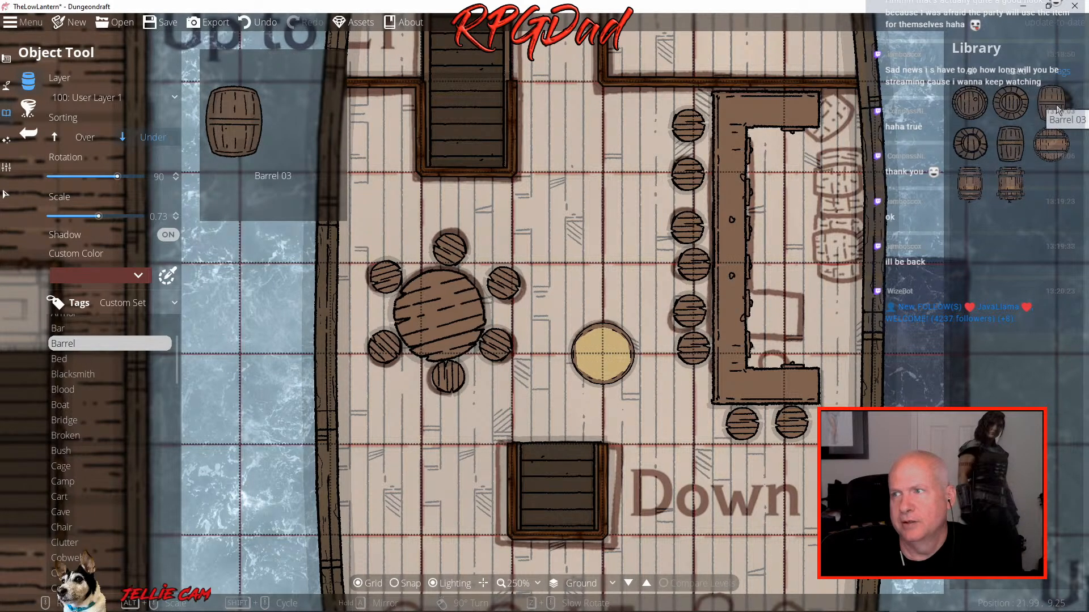
left_click(1010, 143)
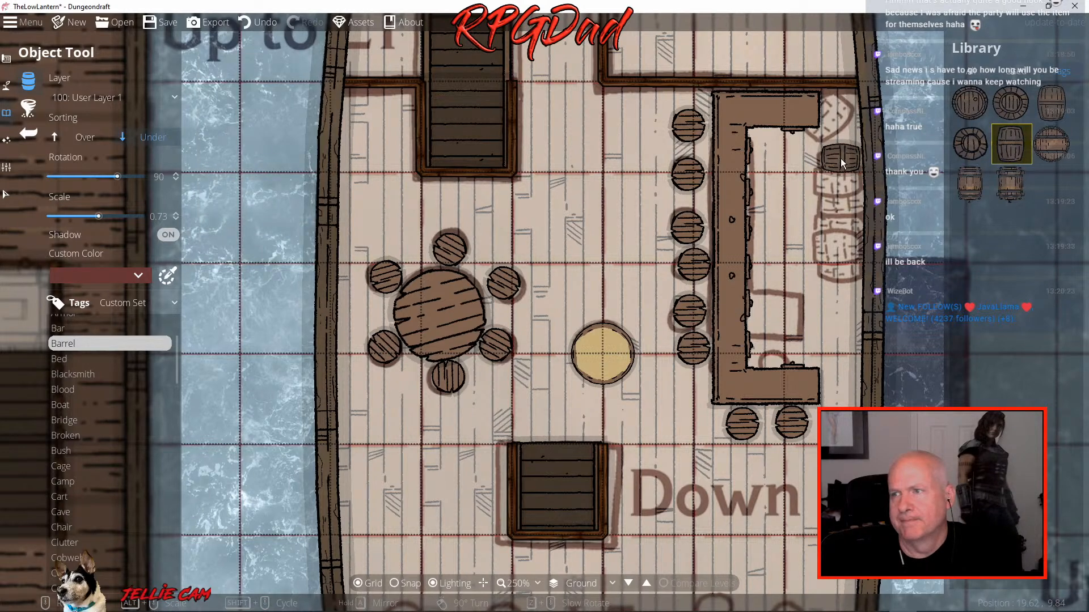
left_click(841, 158)
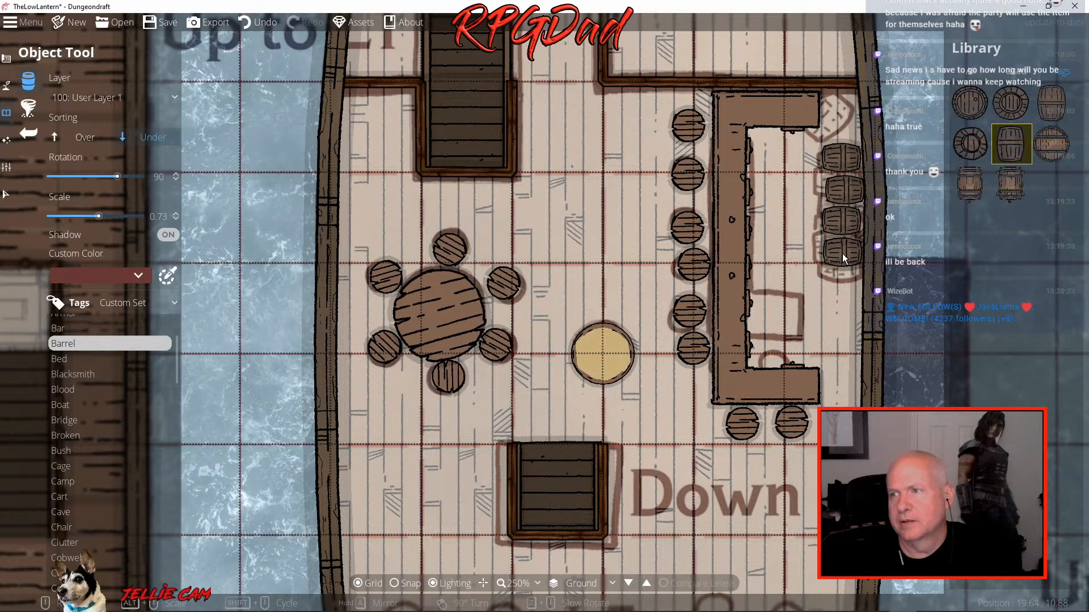
left_click(842, 253)
left_click(844, 284)
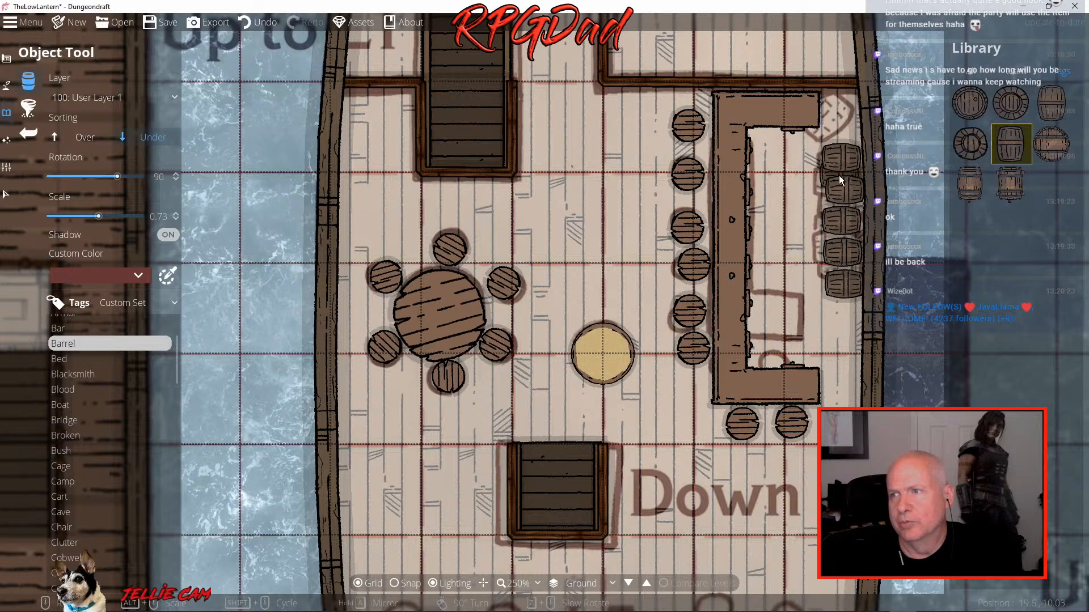
left_click(79, 138)
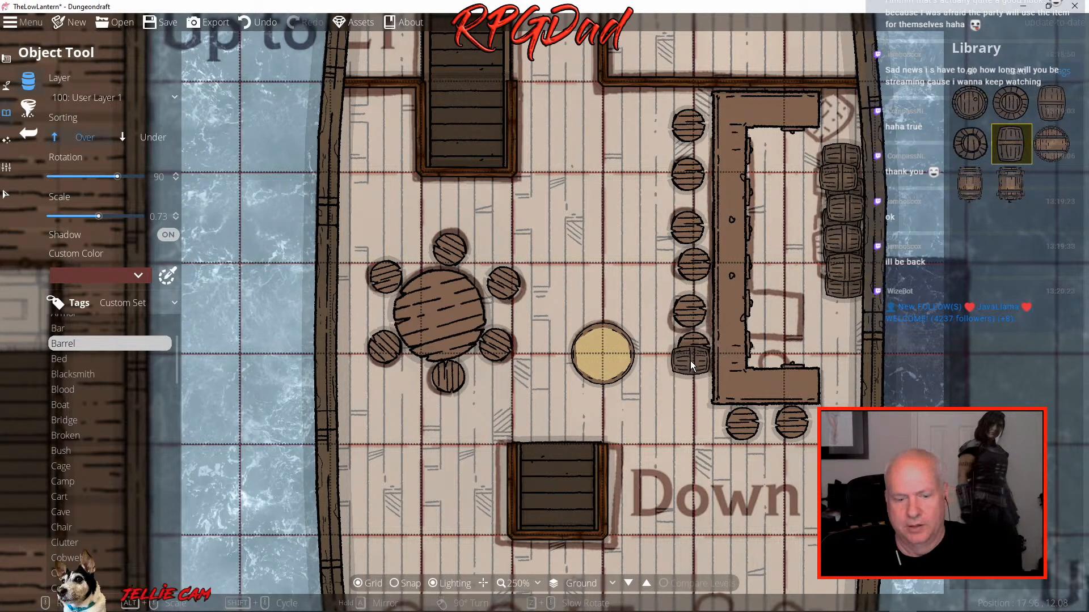
Place six round wooden stools from the Chair assets around the round table east of the L5 label, varying their rotation, with Under sorting
left_click_drag(621, 357, 651, 97)
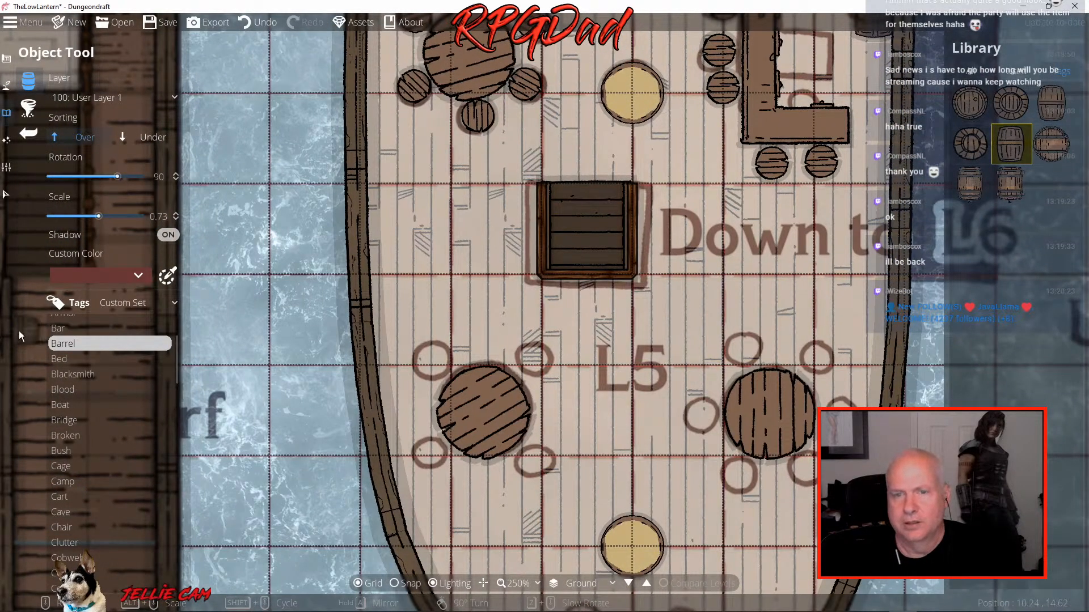
left_click(63, 531)
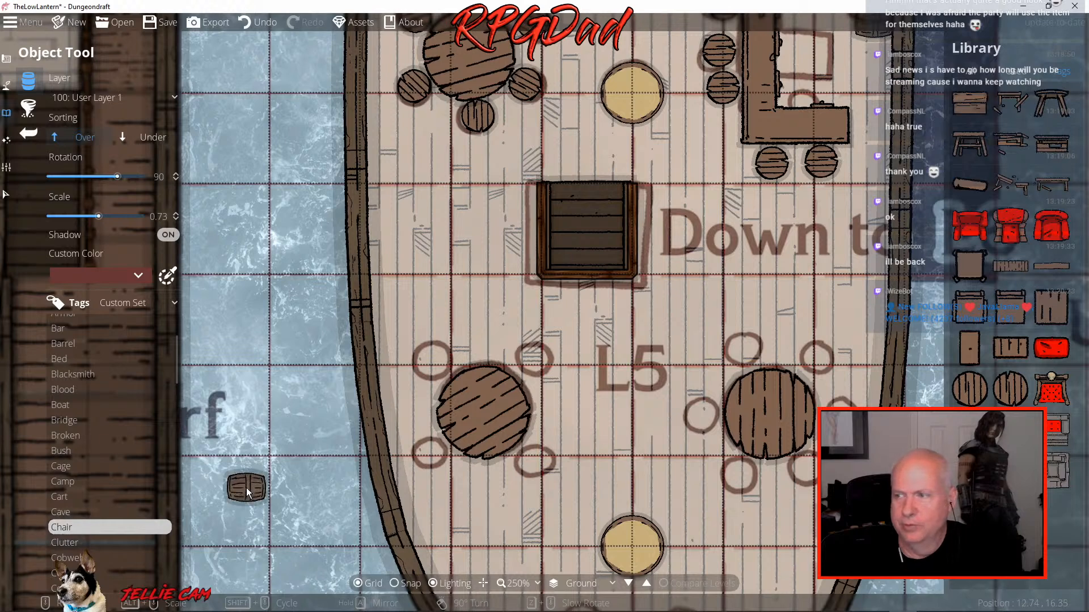
left_click(1008, 388)
scroll(822, 368, "down", 2)
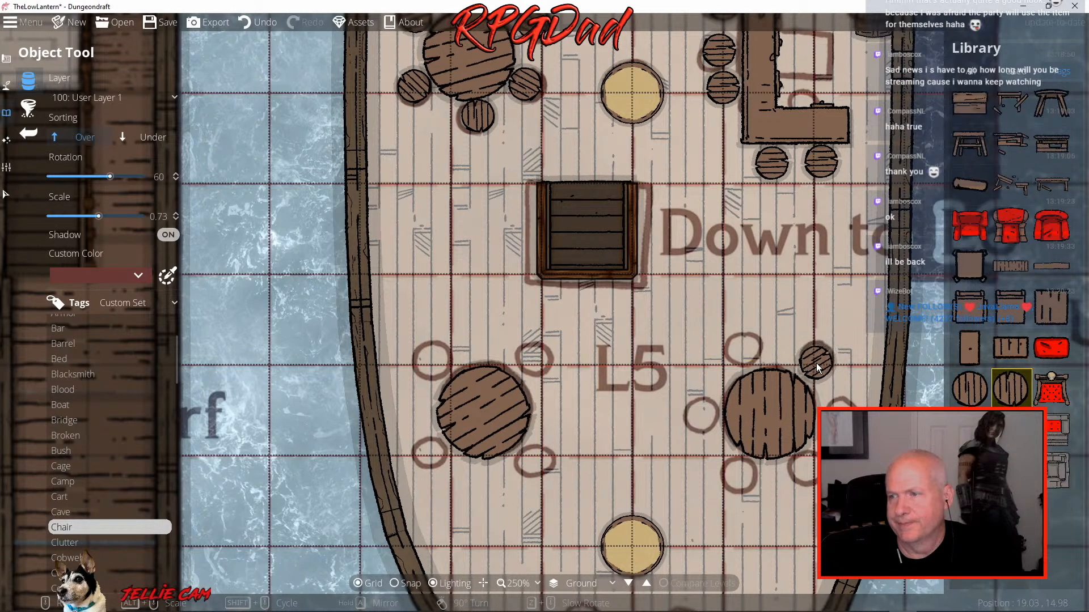
scroll(746, 362, "up", 3)
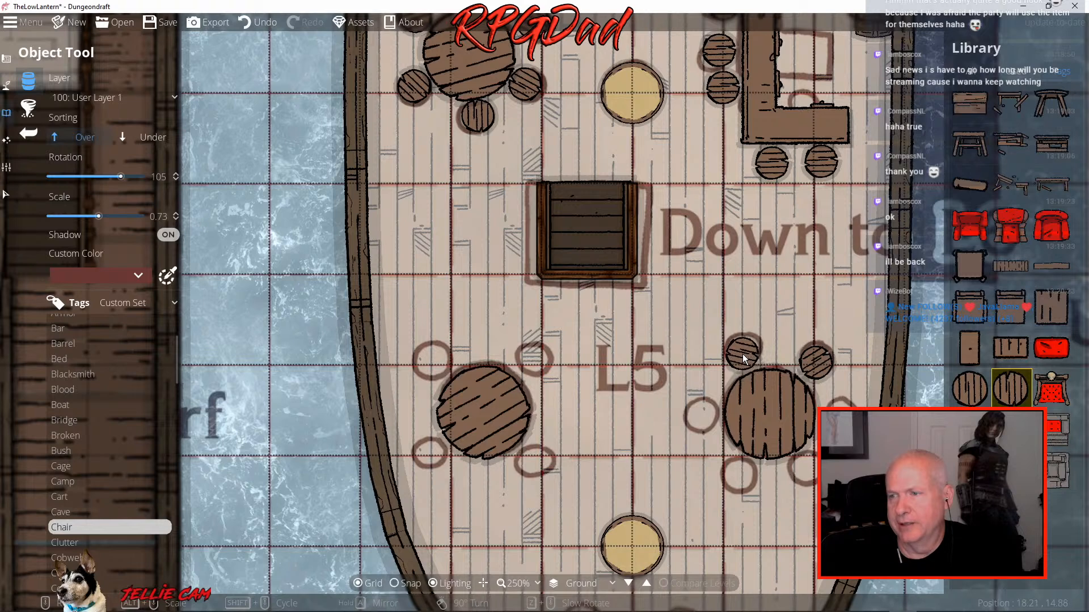
left_click(151, 138)
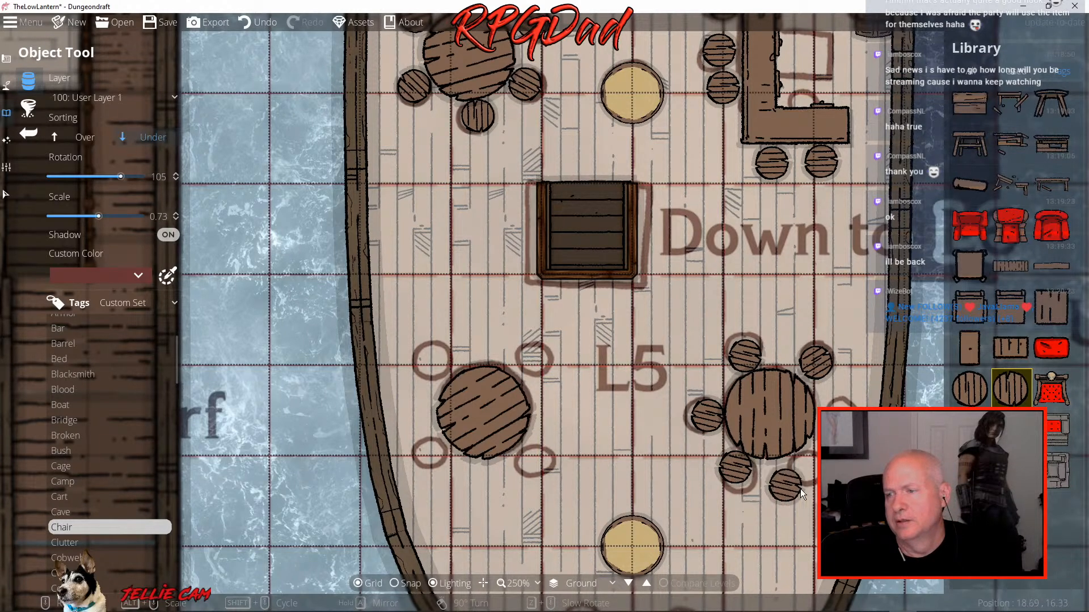
scroll(805, 495, "up", 3)
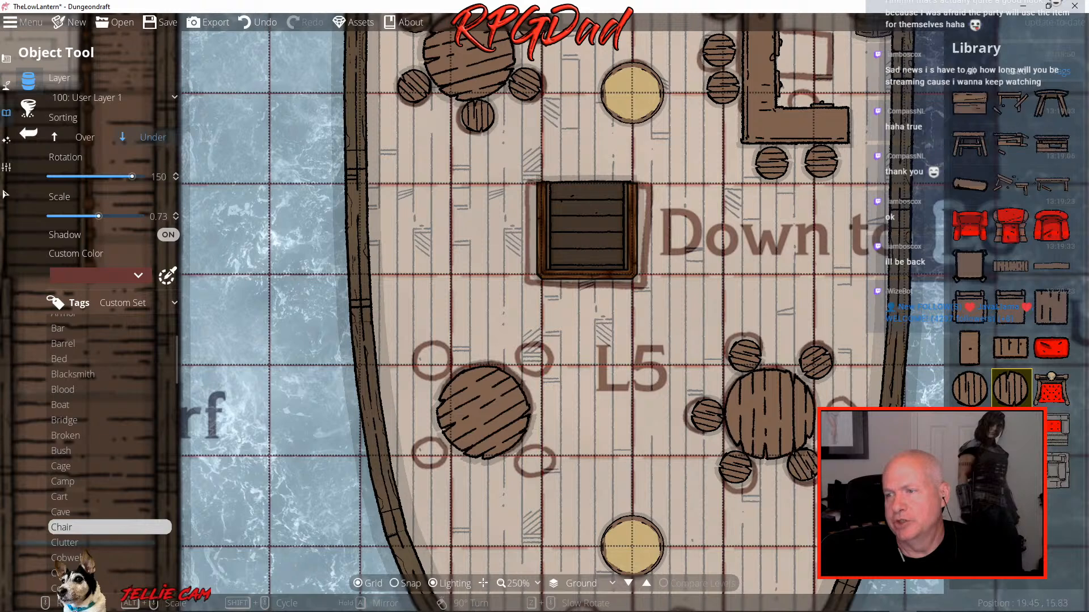
scroll(806, 495, "up", 2)
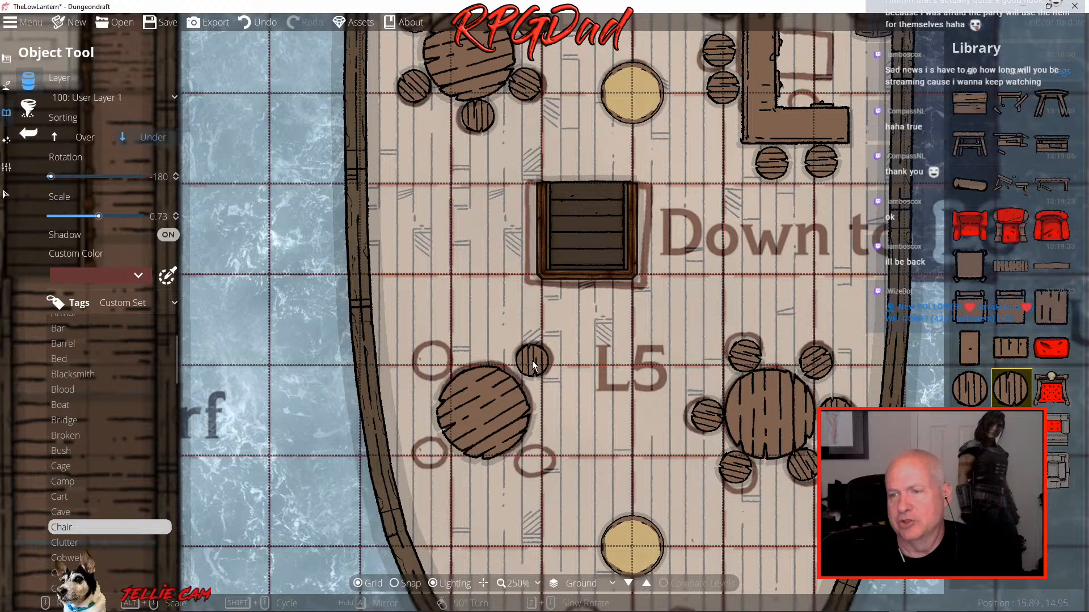
Place four stools on the sketched circles around the round table west of the L5 label, varying the rotation of each
scroll(532, 361, "down", 2)
left_click(532, 360)
scroll(443, 361, "up", 4)
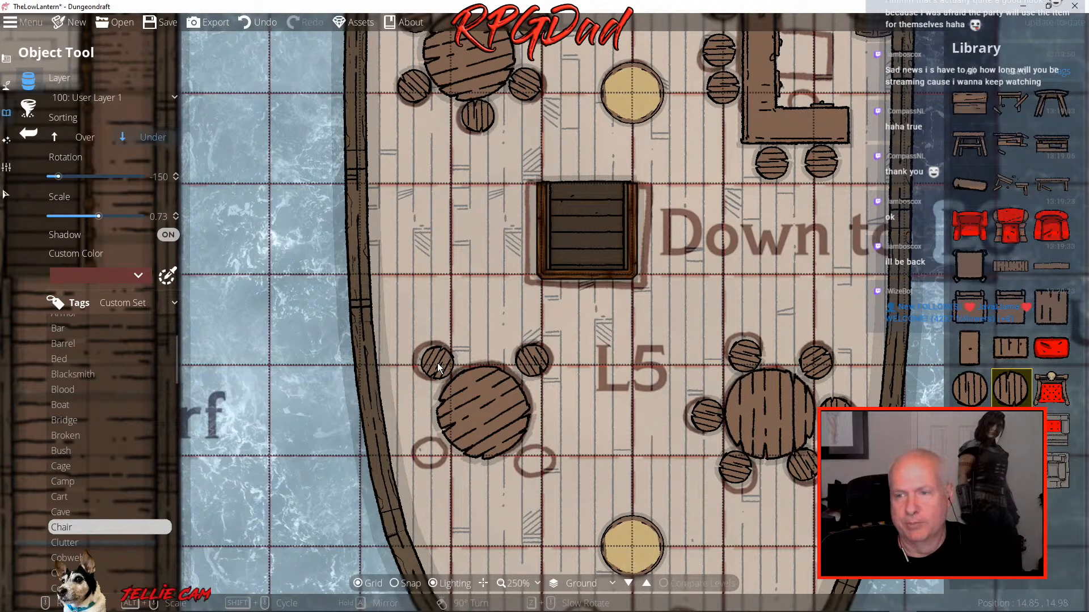
scroll(441, 460, "down", 9)
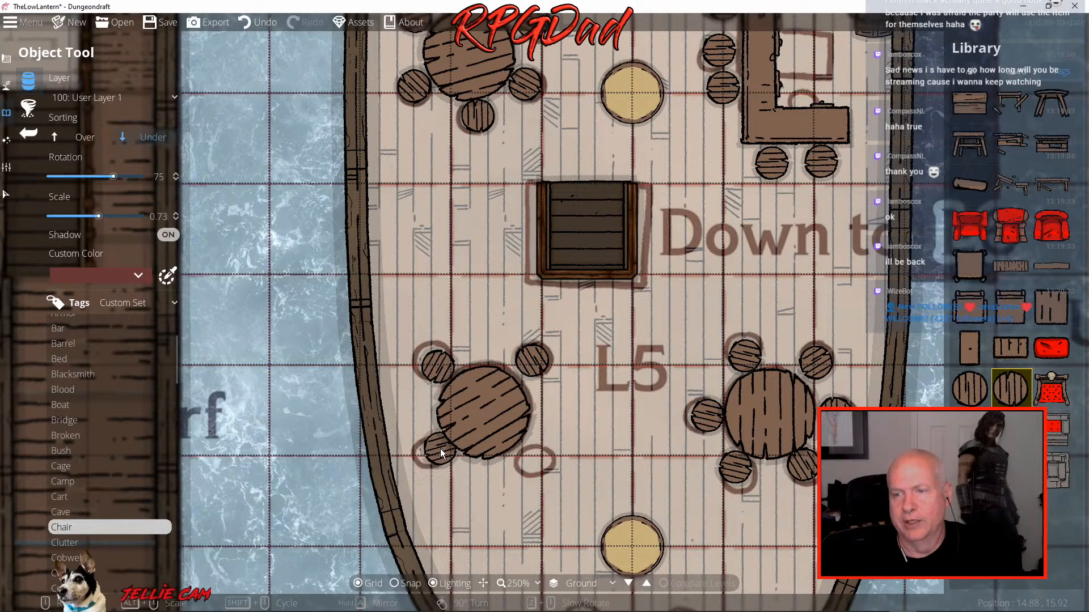
left_click(438, 454)
scroll(542, 463, "up", 8)
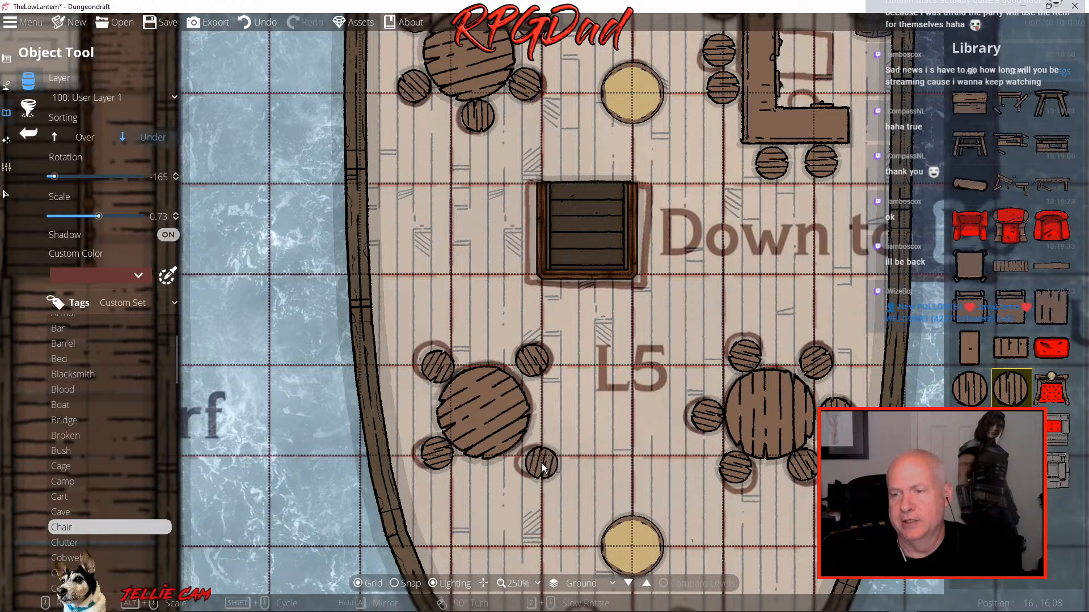
scroll(543, 463, "down", 2)
left_click(530, 457)
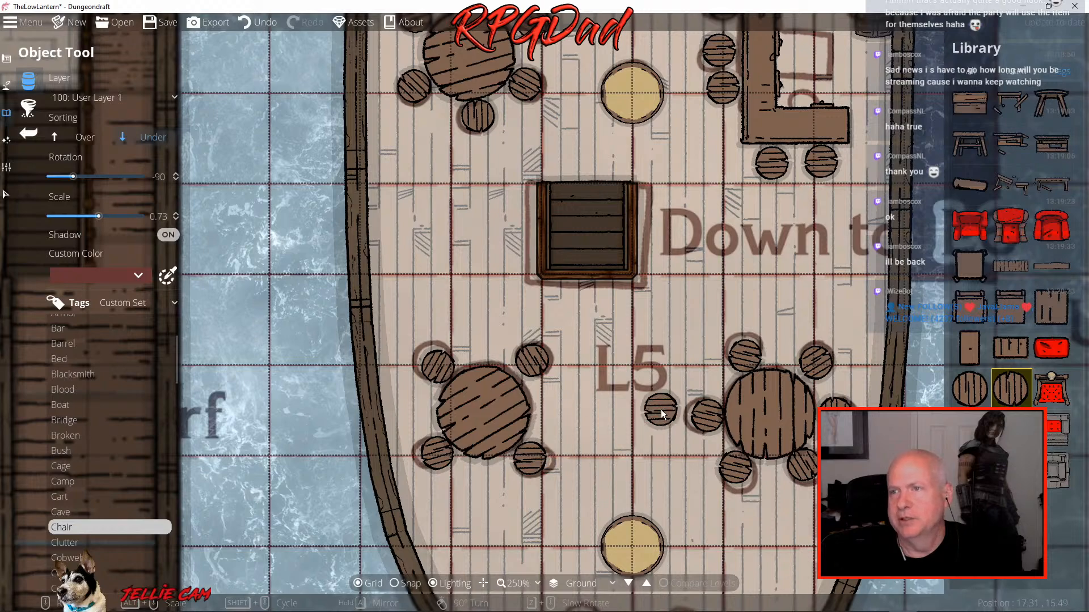
Place four stools around the round table at the deck's pointed end, varying the rotation among -45, 60 and 0 degrees
left_click_drag(639, 399, 641, 169)
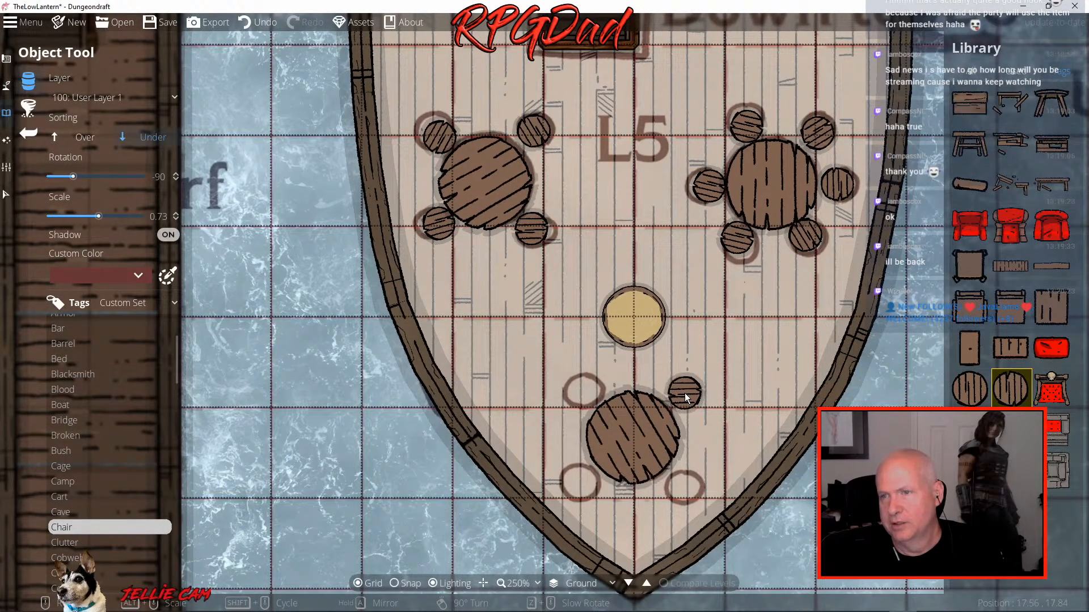
scroll(685, 393, "down", 3)
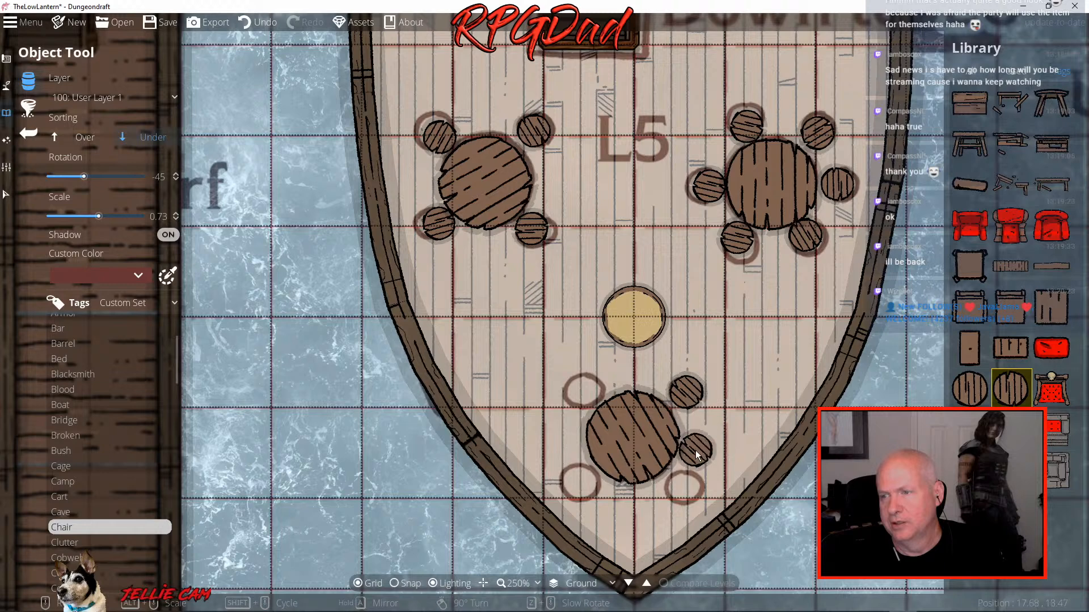
scroll(696, 451, "down", 7)
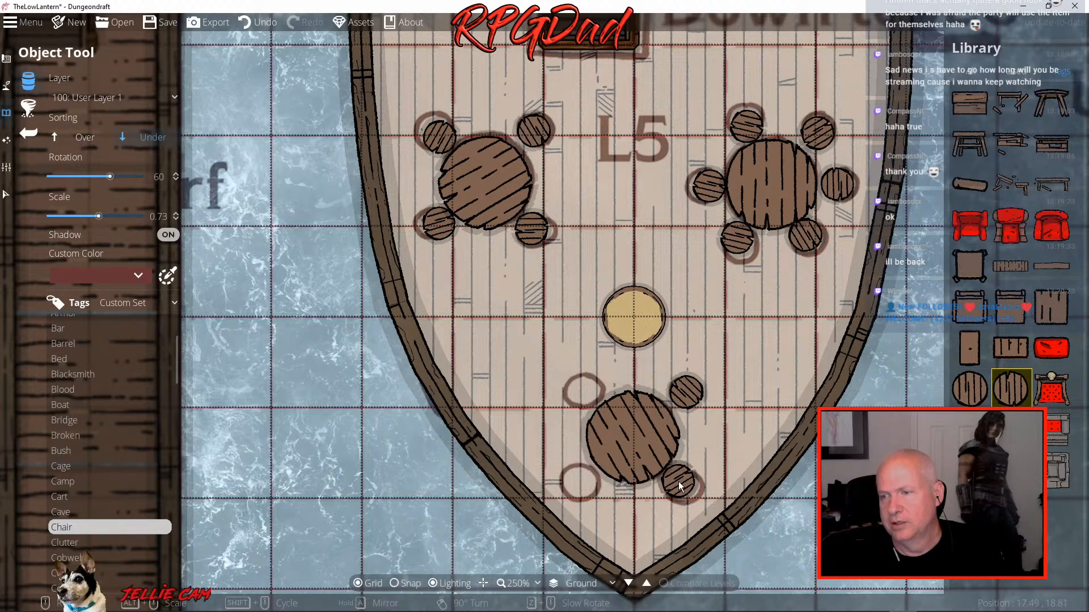
left_click(679, 481)
scroll(600, 491, "up", 4)
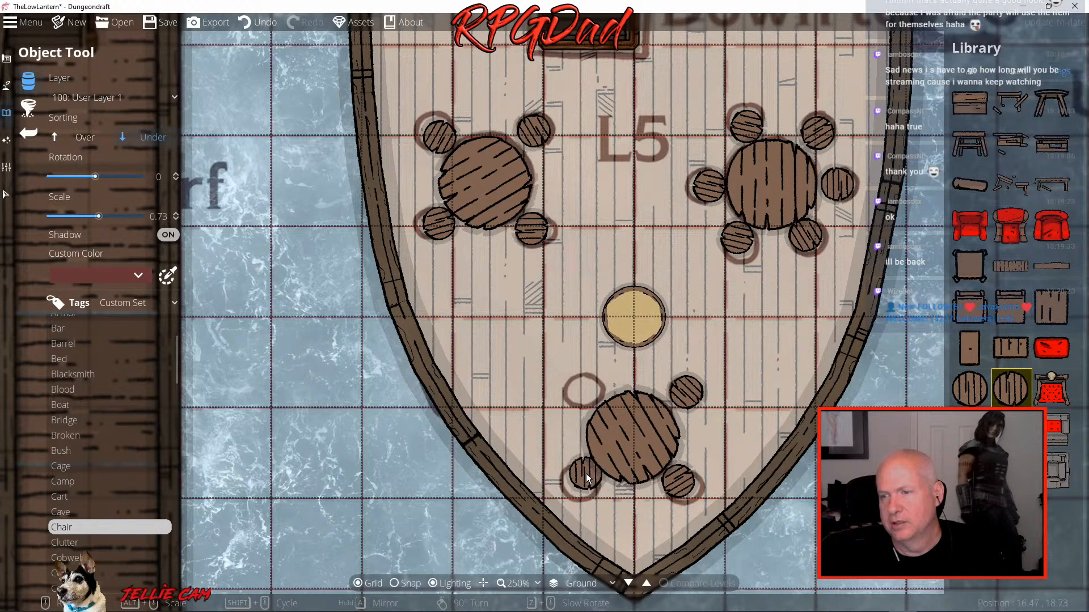
scroll(572, 397, "up", 3)
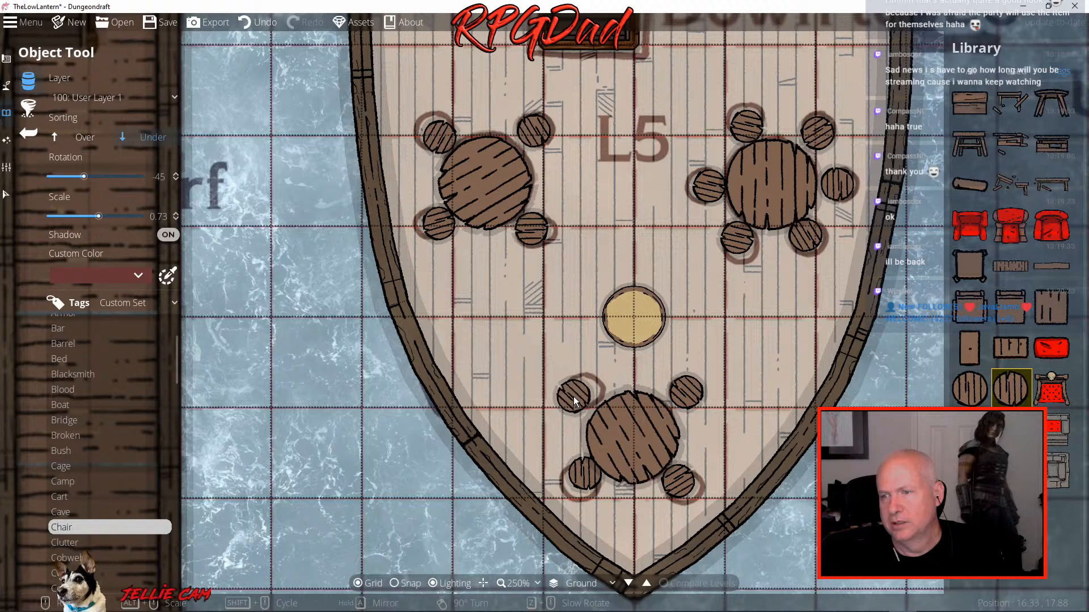
left_click(591, 393)
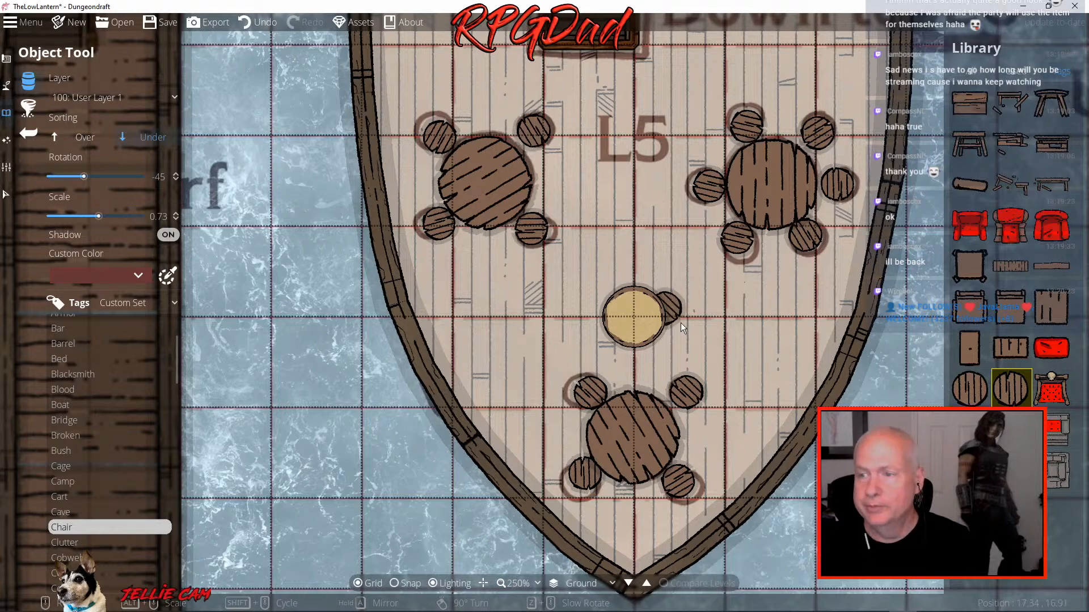
Examine the sketched layout of the neighbouring L6 deck, from its stairs and bar up to the seating group at the blunt end
scroll(704, 295, "down", 3)
left_click_drag(702, 232, 472, 478)
left_click_drag(543, 329, 550, 416)
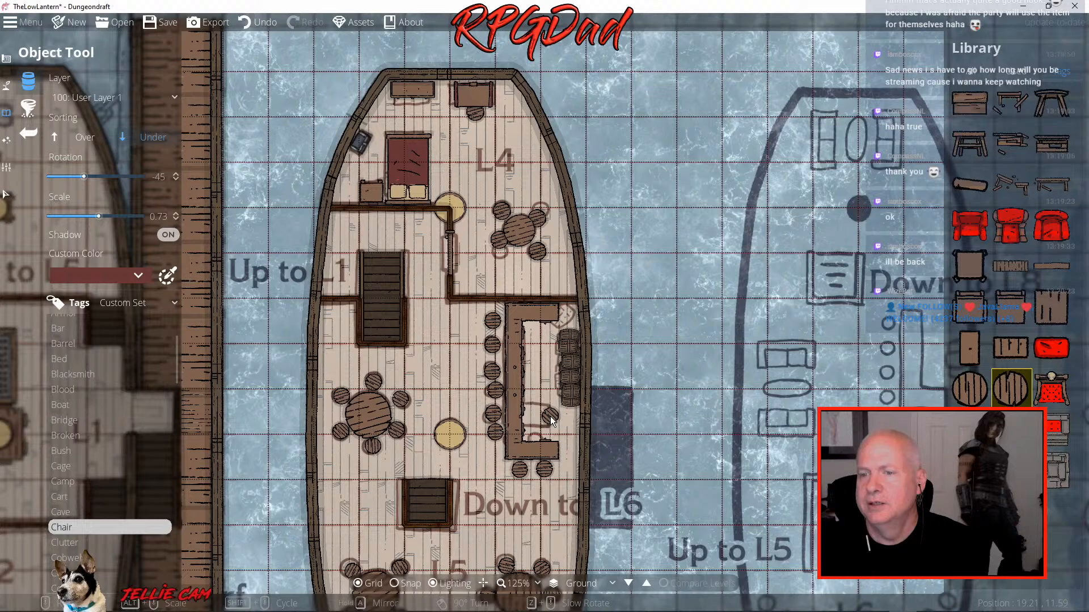
left_click_drag(550, 416, 405, 302)
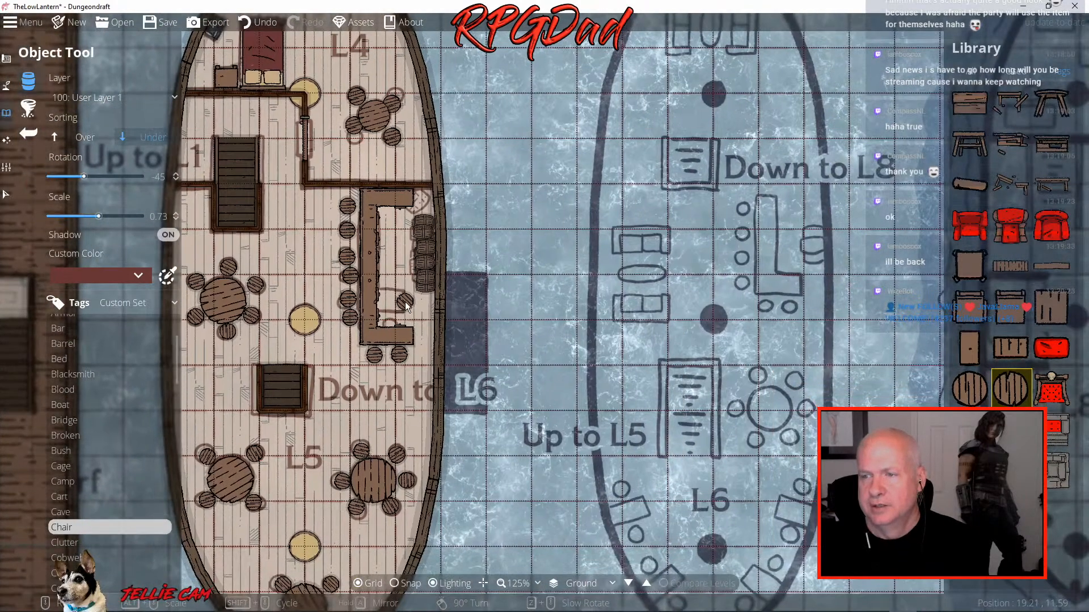
left_click_drag(712, 341, 597, 372)
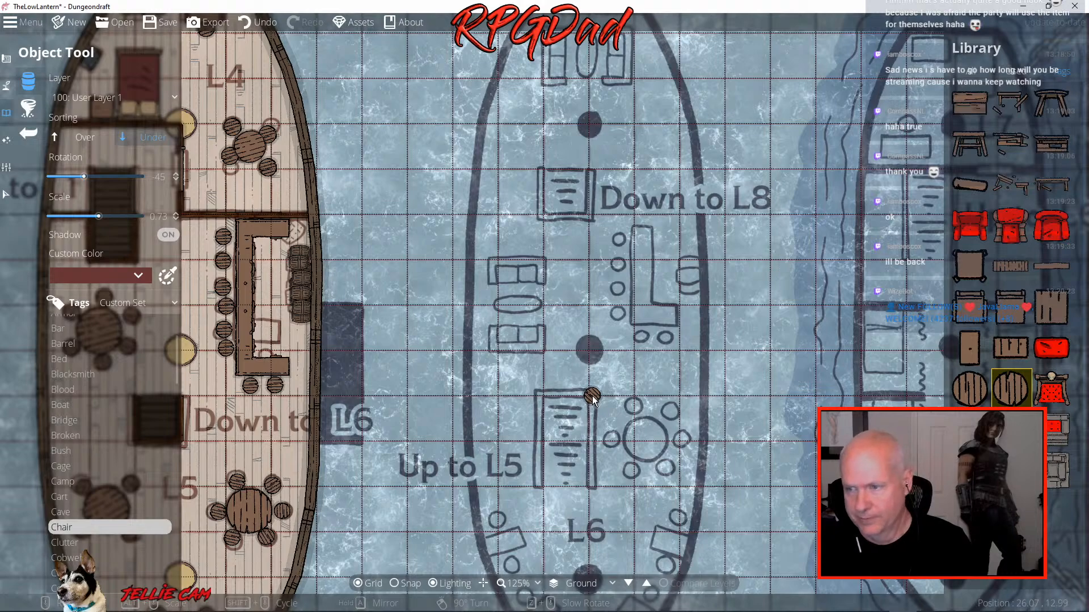
scroll(592, 399, "down", 1)
scroll(593, 400, "up", 4)
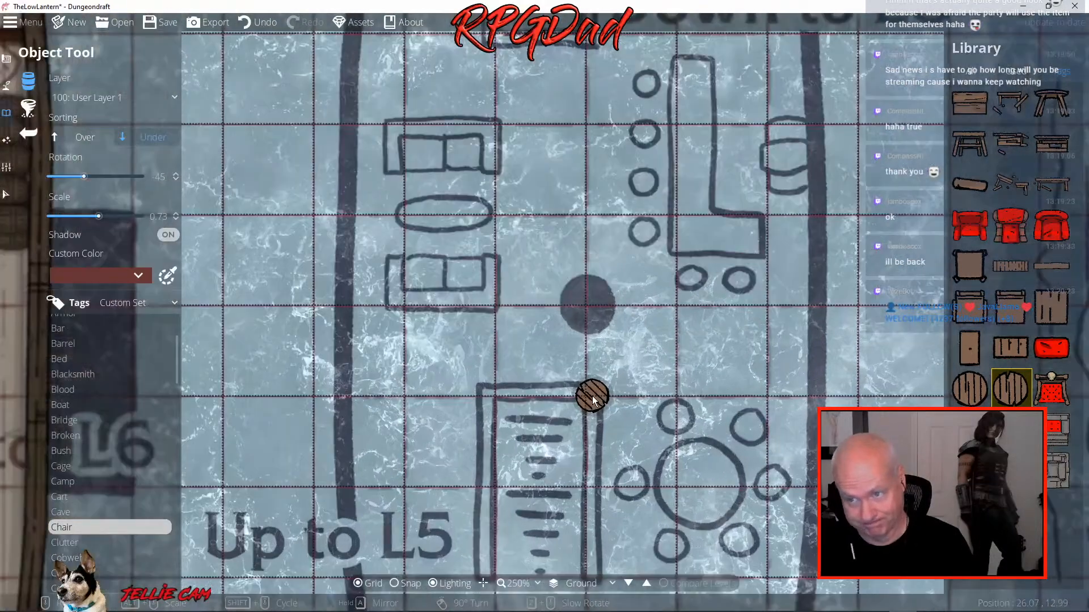
left_click_drag(559, 285, 579, 530)
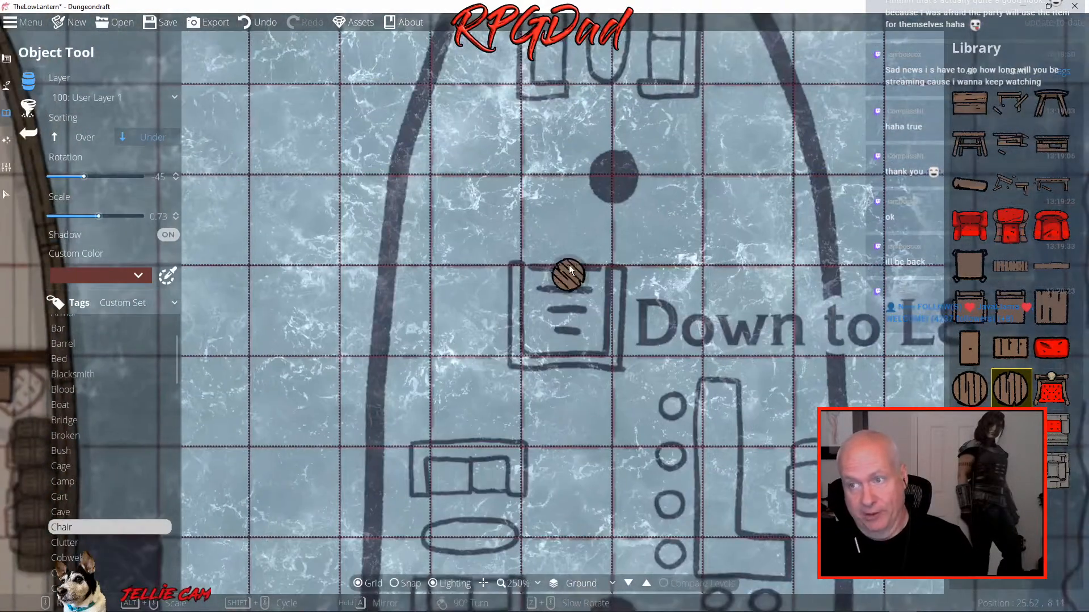
left_click_drag(566, 272, 518, 469)
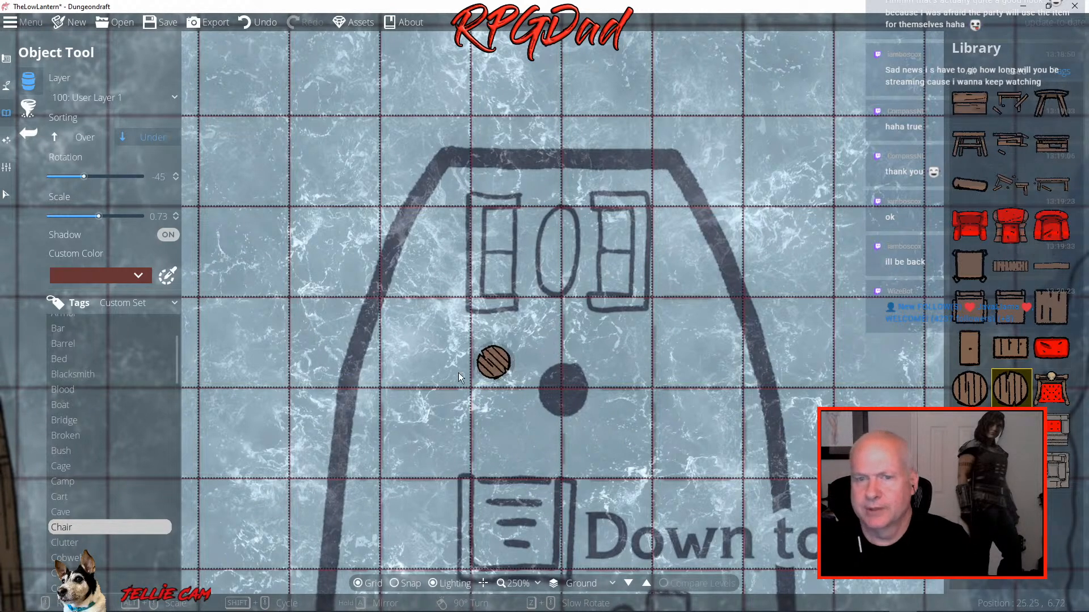
Pick the curved red sofa from the 2M Mansion Furniture assets
scroll(127, 431, "up", 3)
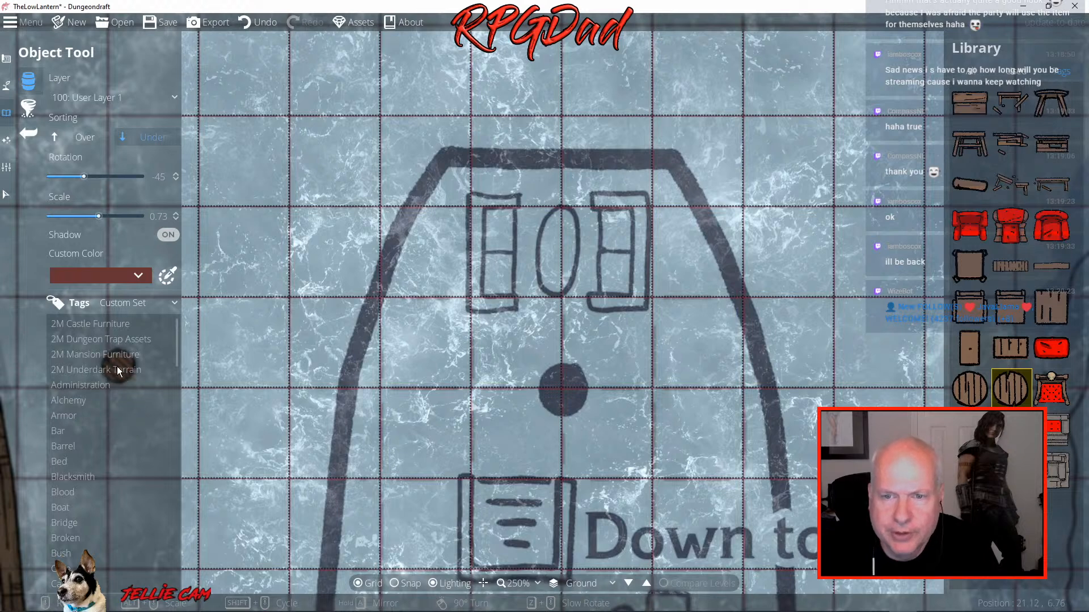
left_click(91, 354)
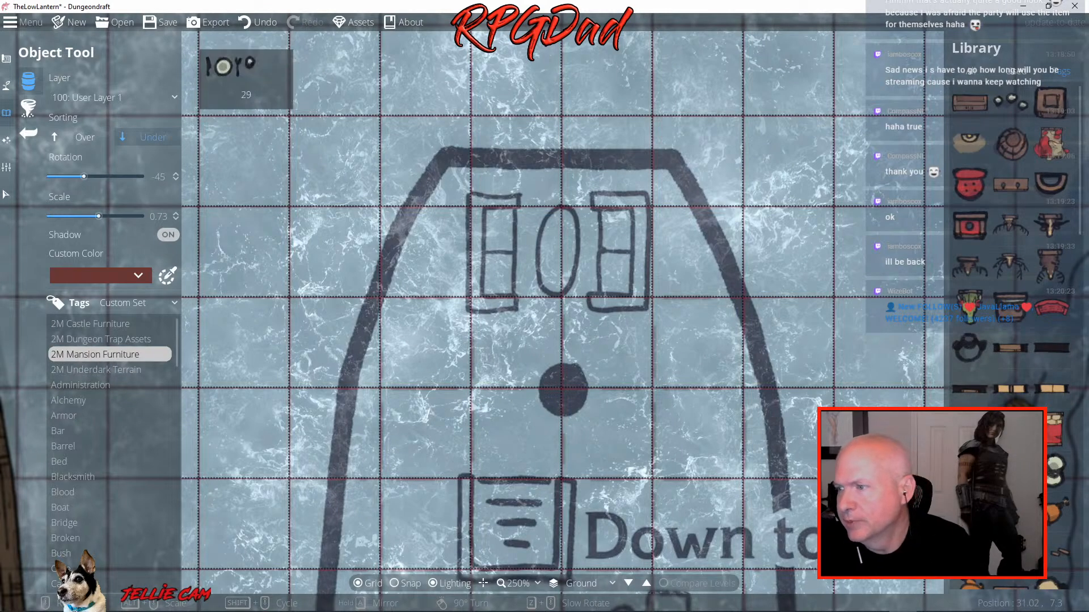
scroll(1009, 255, "down", 5)
scroll(1009, 238, "down", 5)
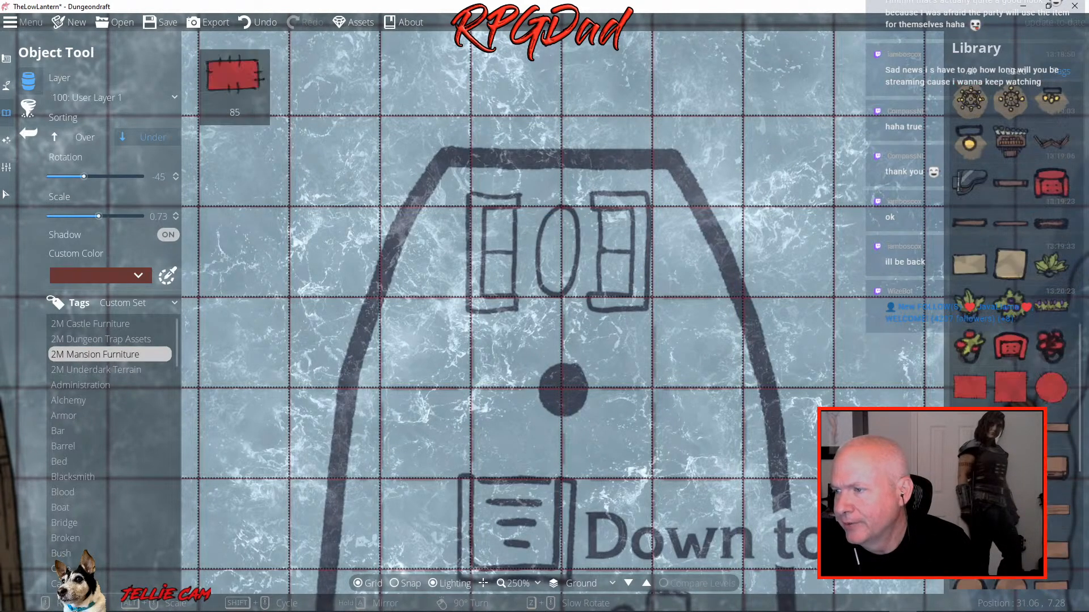
scroll(1009, 255, "up", 5)
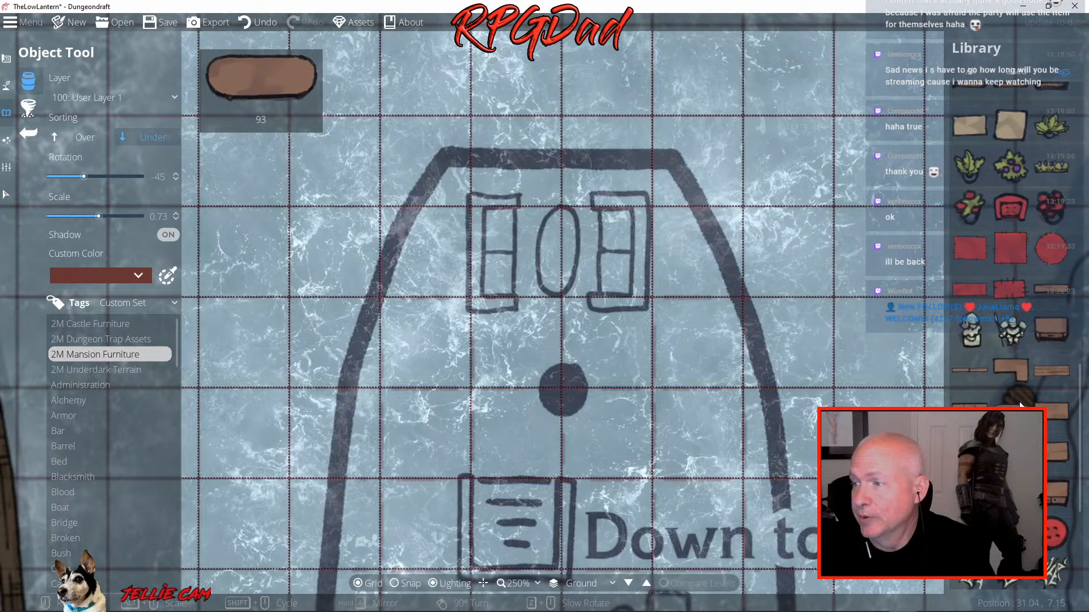
scroll(1019, 404, "up", 3)
scroll(1019, 406, "up", 2)
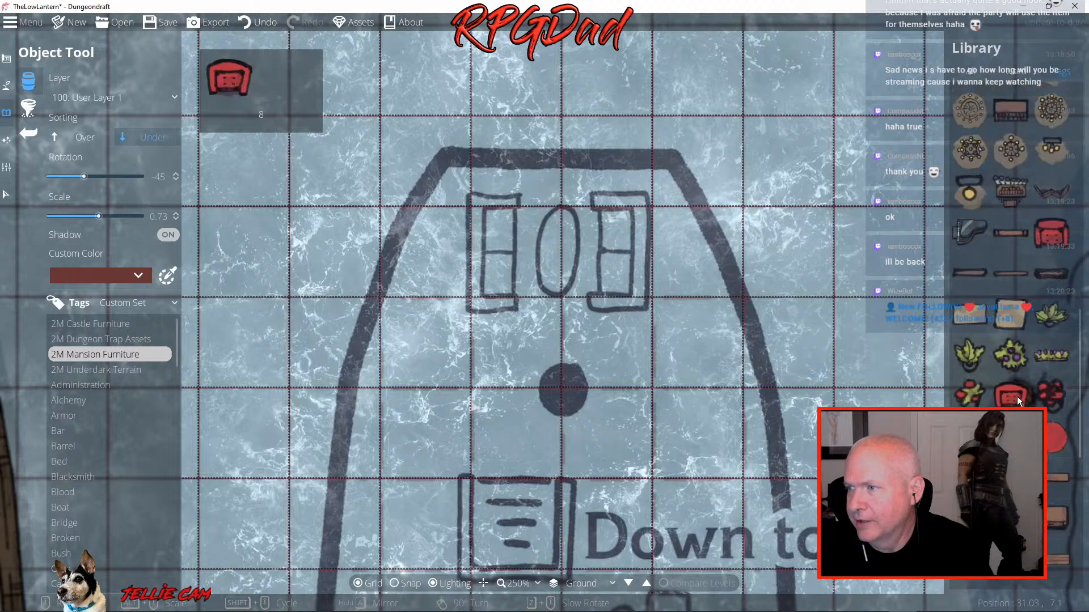
scroll(1016, 396, "up", 6)
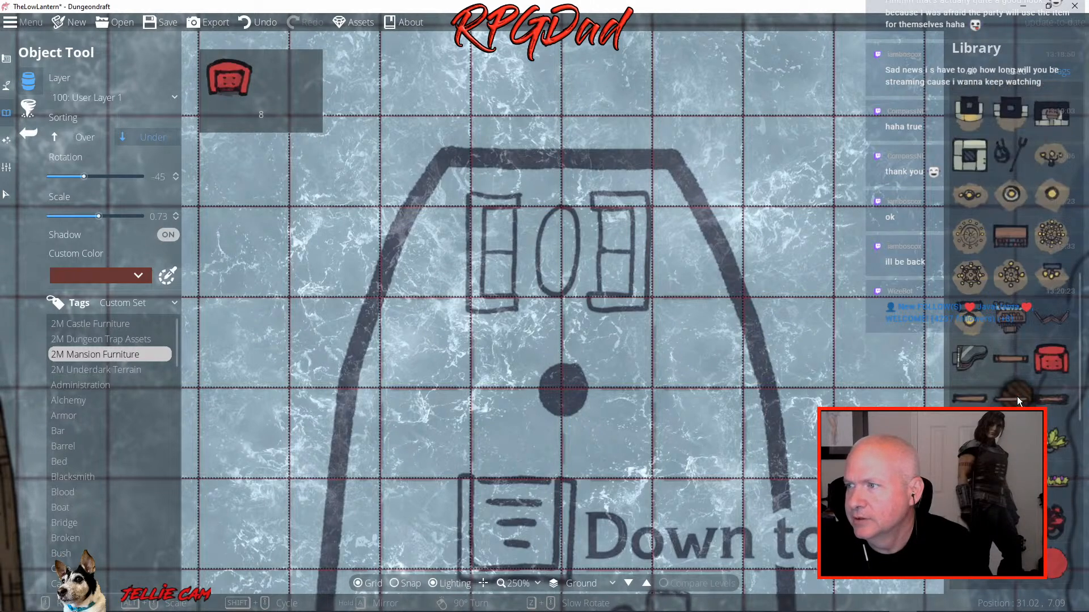
scroll(1017, 397, "up", 6)
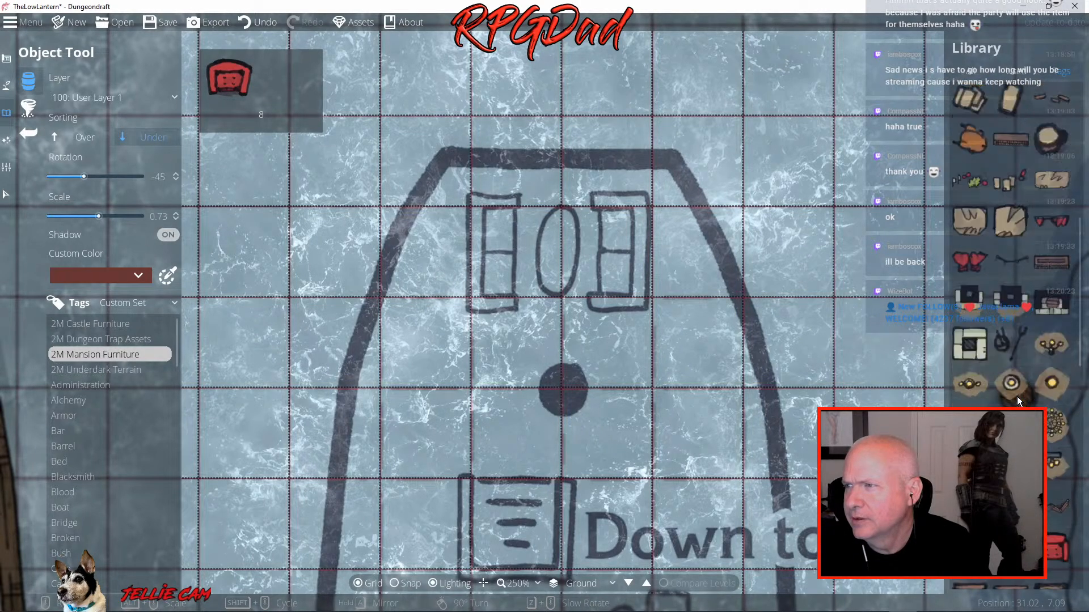
scroll(1016, 397, "up", 6)
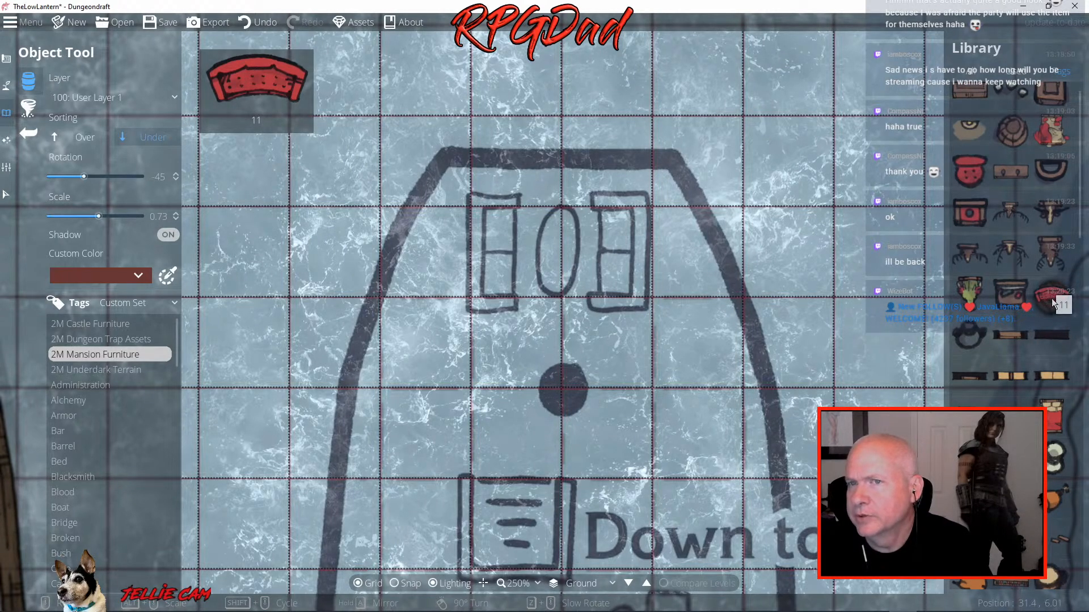
scroll(1051, 298, "up", 1)
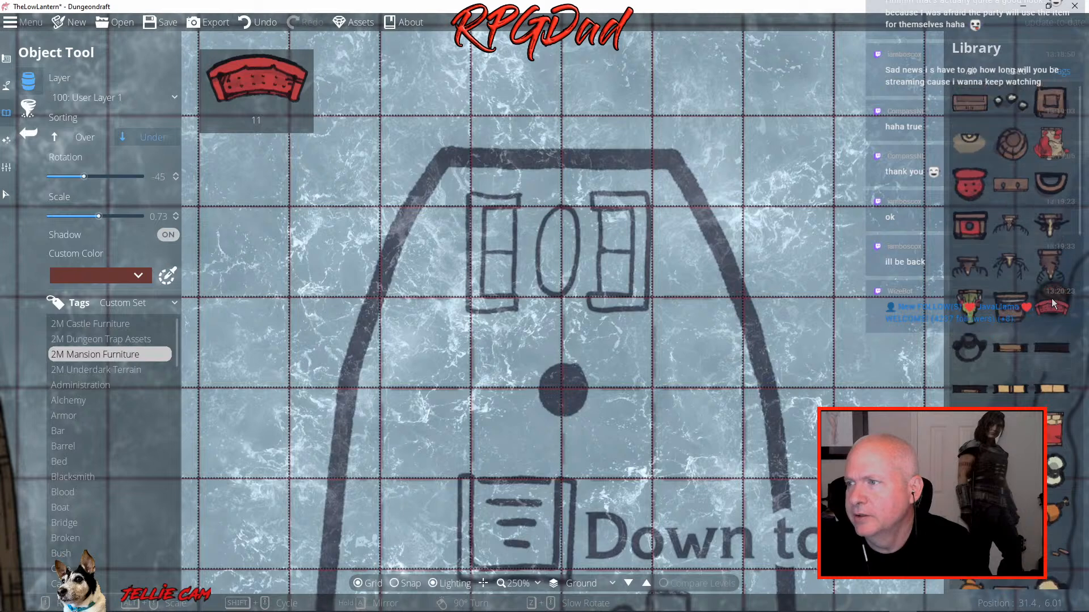
left_click(1055, 310)
Place the curved sofa over the sketched seat east of the oval table at the blunt end, with rotation 90 and scale 1
scroll(627, 278, "down", 4)
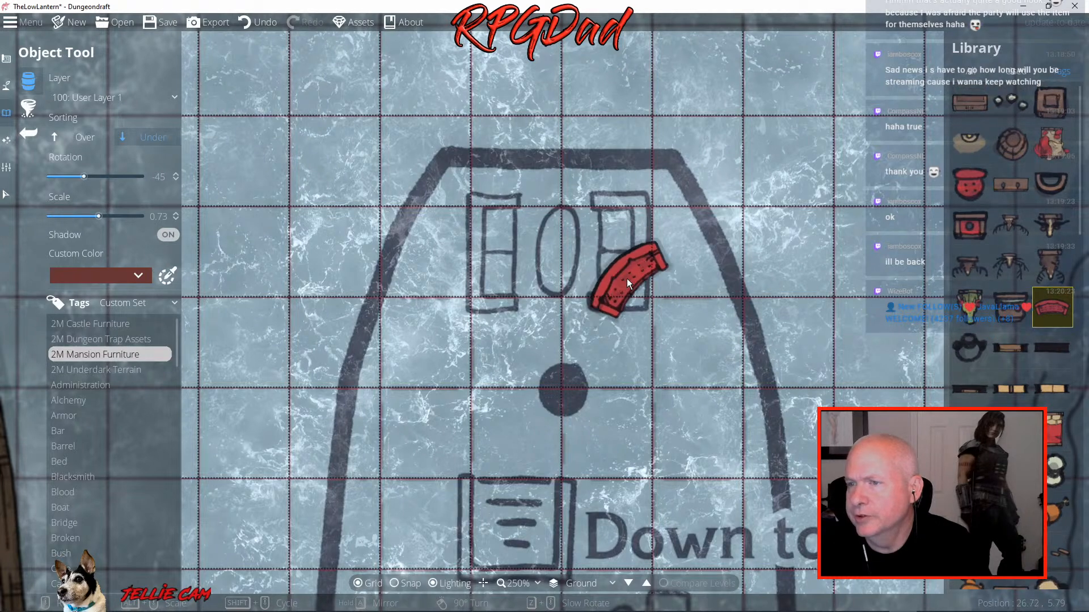
scroll(628, 278, "down", 10)
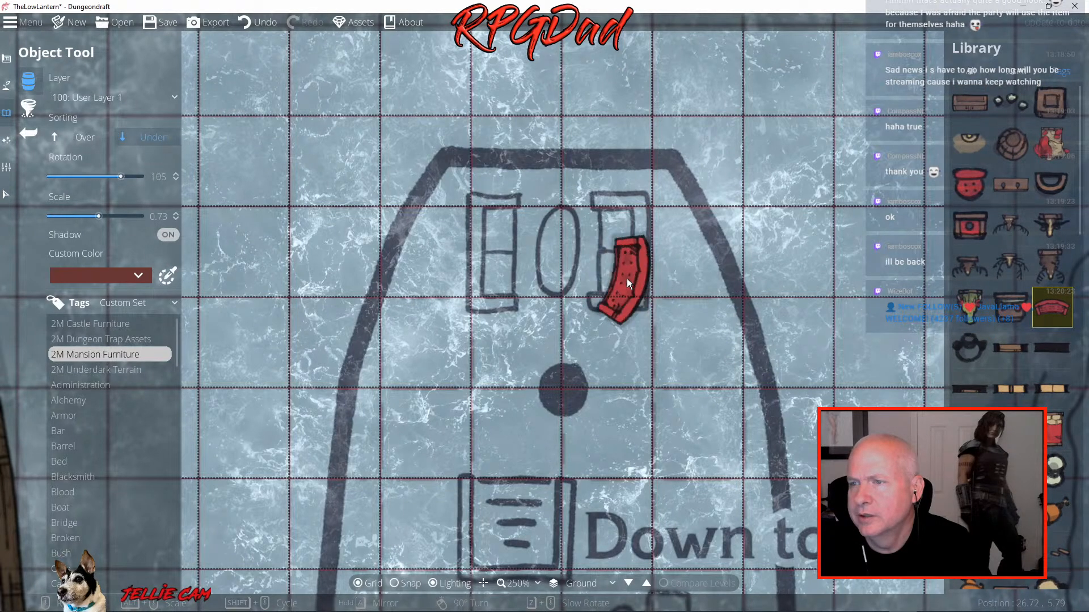
scroll(627, 278, "up", 1)
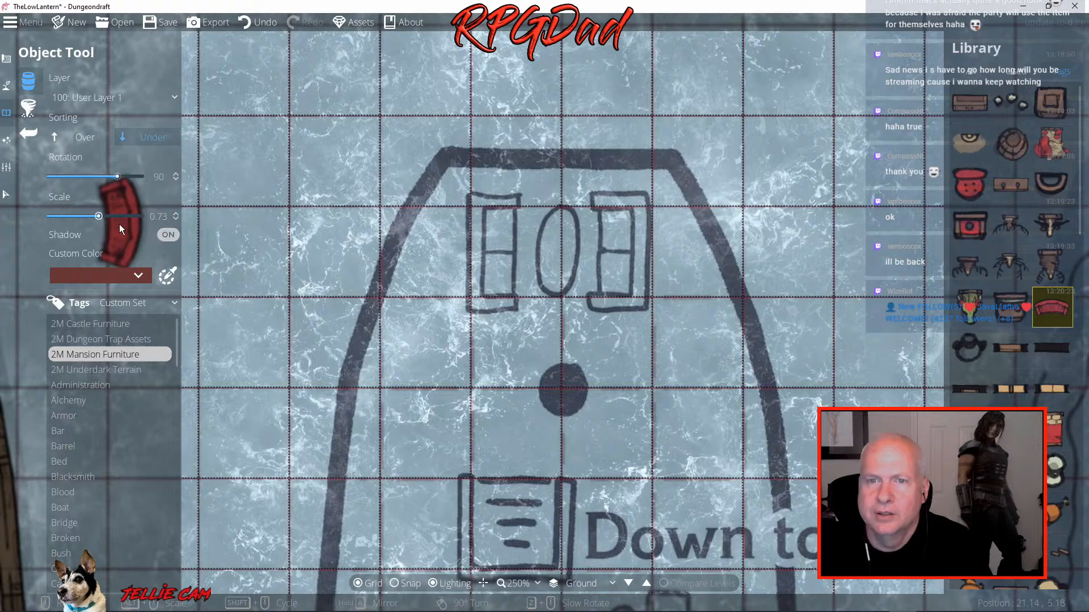
scroll(103, 217, "up", 5)
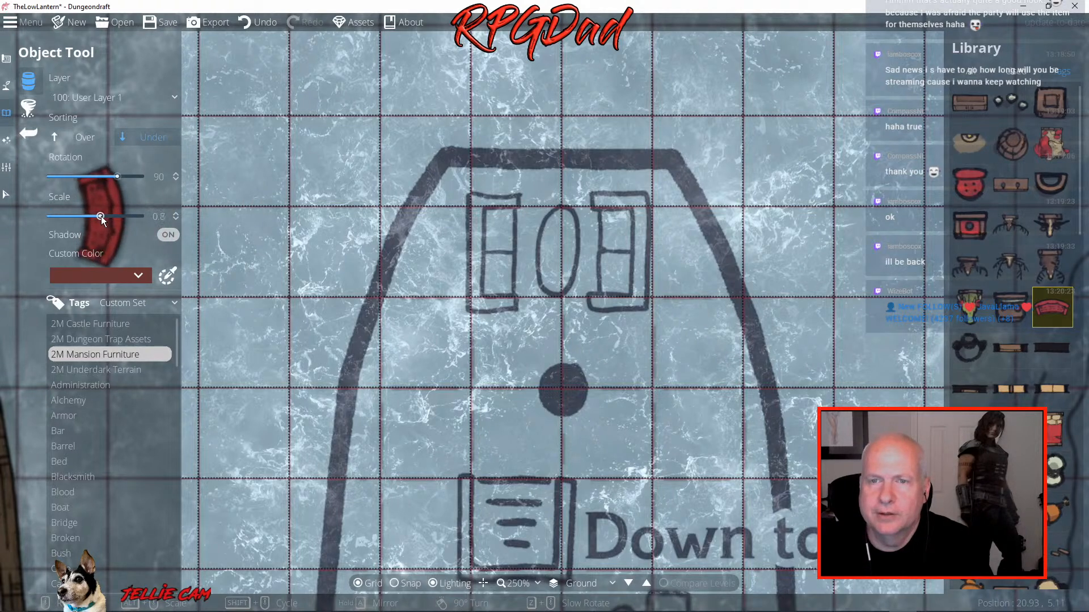
left_click_drag(104, 217, 106, 217)
left_click(175, 213)
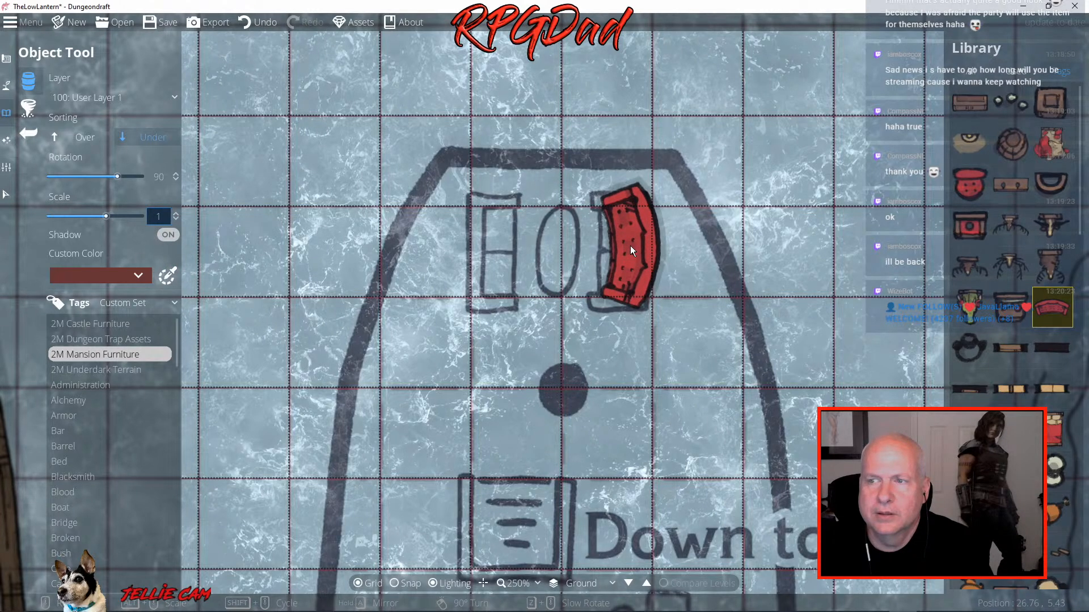
left_click(630, 246)
Place a matching sofa over the sketched seat west of the same oval table, rotated to -90
scroll(507, 241, "down", 10)
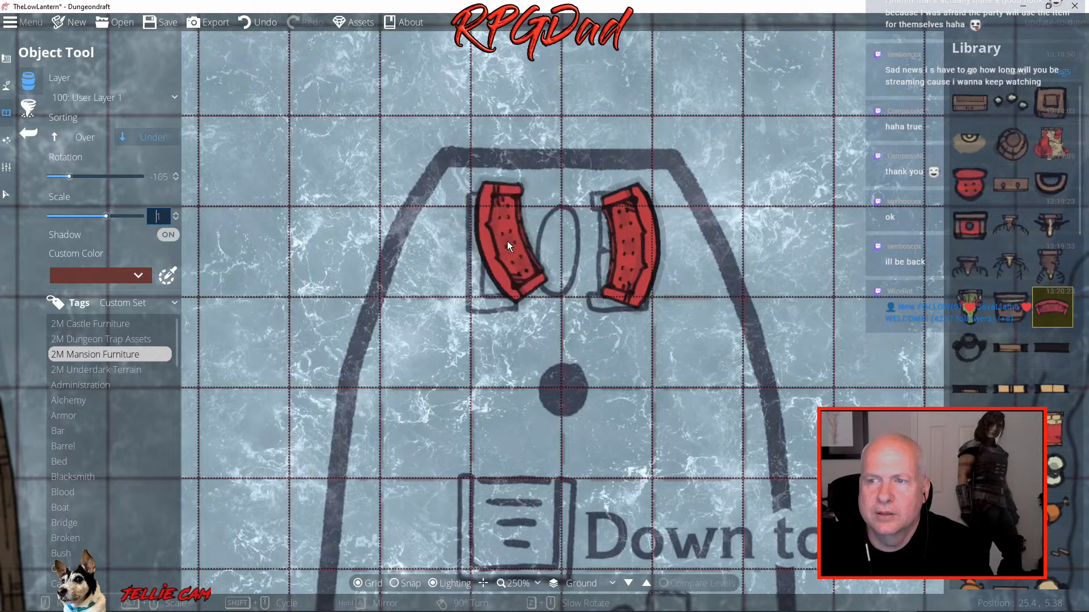
scroll(507, 240, "down", 5)
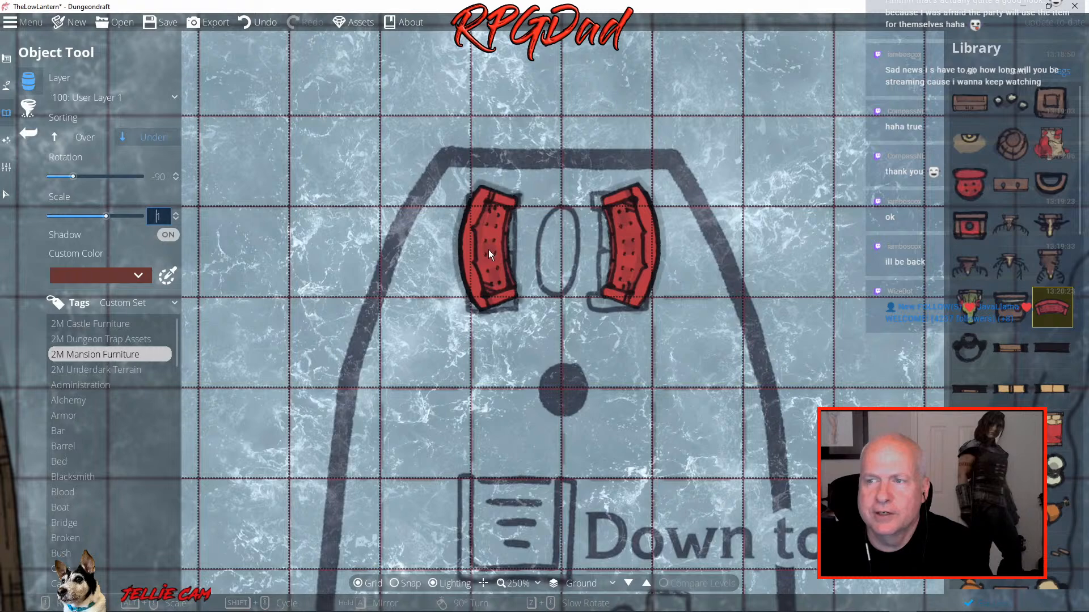
left_click(488, 250)
Place two facing sofas on the sketched seats north and south of the oval table opposite the bar, rotated 0 and -180
key("s")
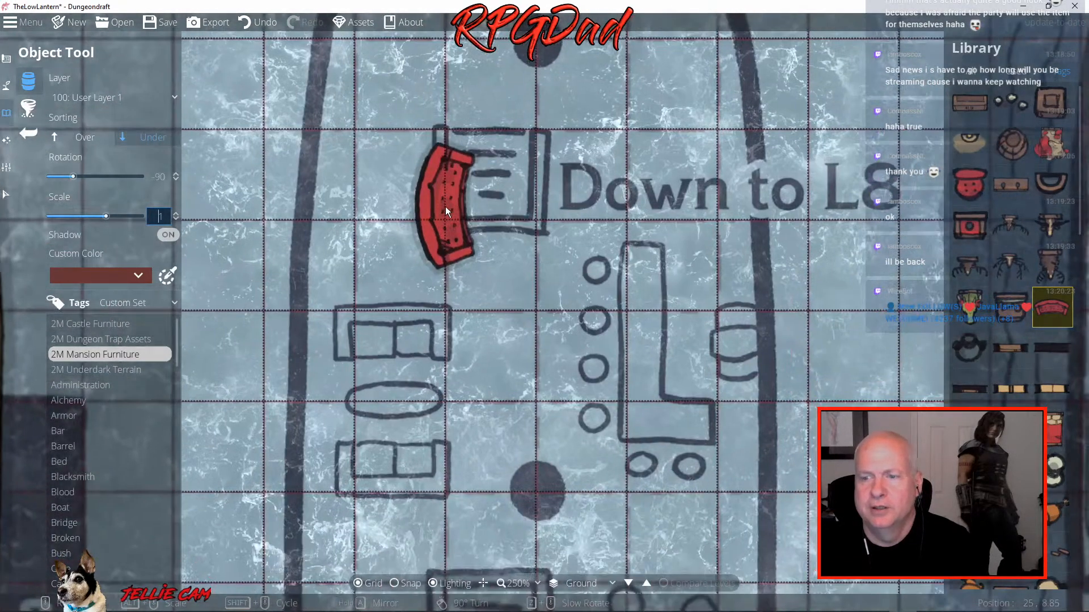
scroll(444, 206, "down", 6)
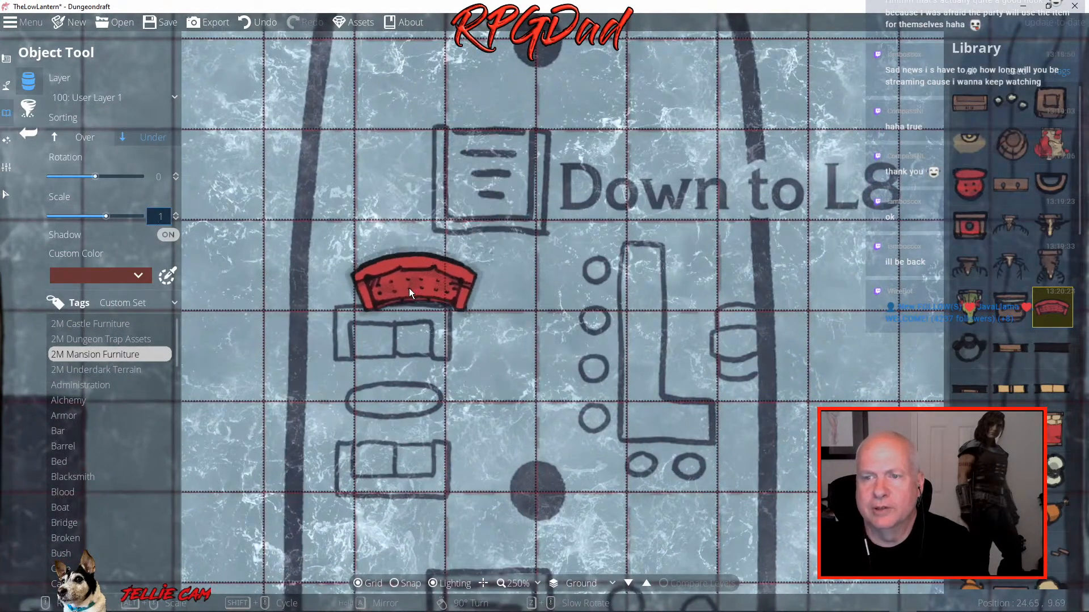
left_click(391, 331)
scroll(400, 443, "up", 5)
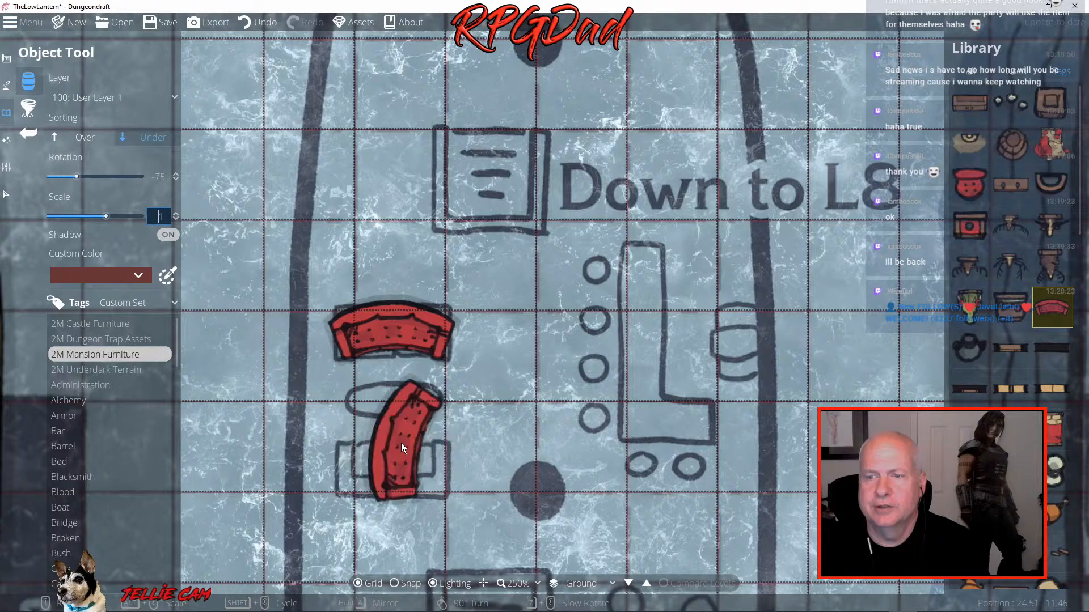
scroll(400, 443, "up", 7)
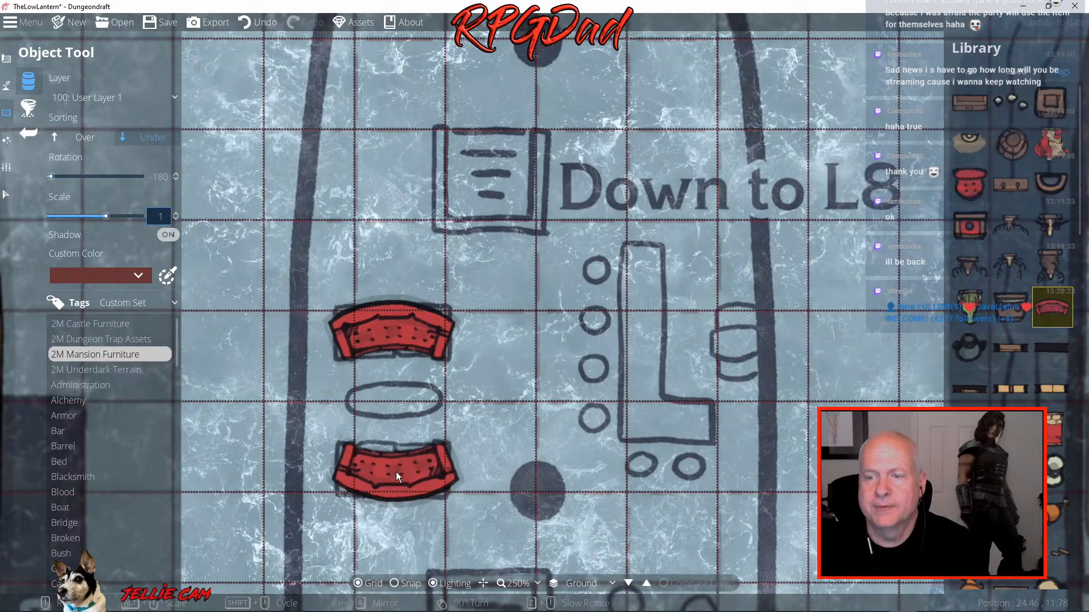
left_click(396, 472)
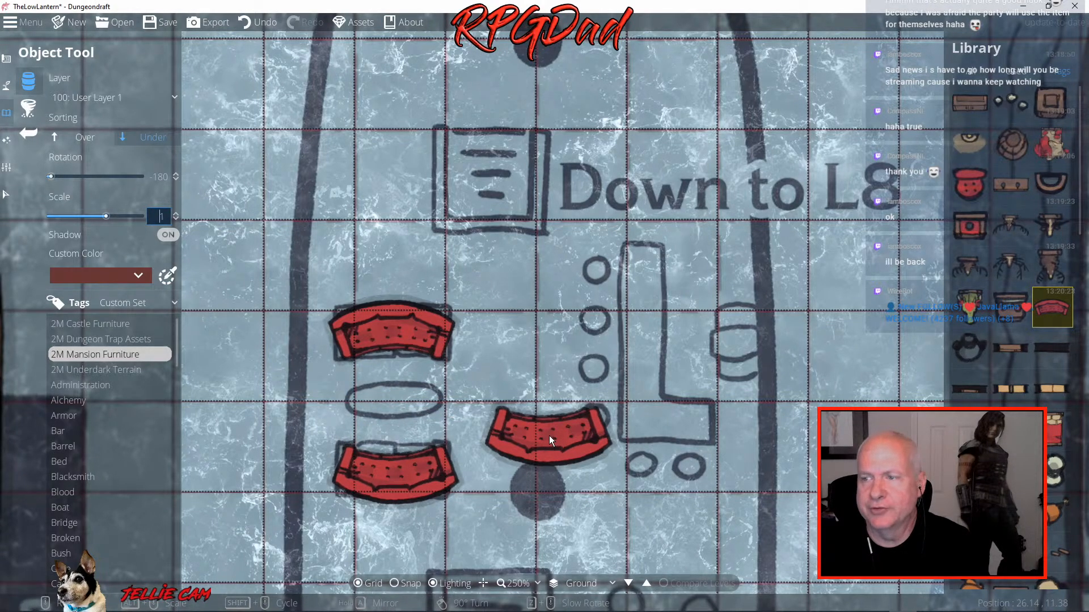
Place the wooden counter from the Bar assets over the sketched bar, with rotation 90 and scale 0.59
left_click_drag(549, 436, 505, 230)
left_click_drag(574, 334, 599, 119)
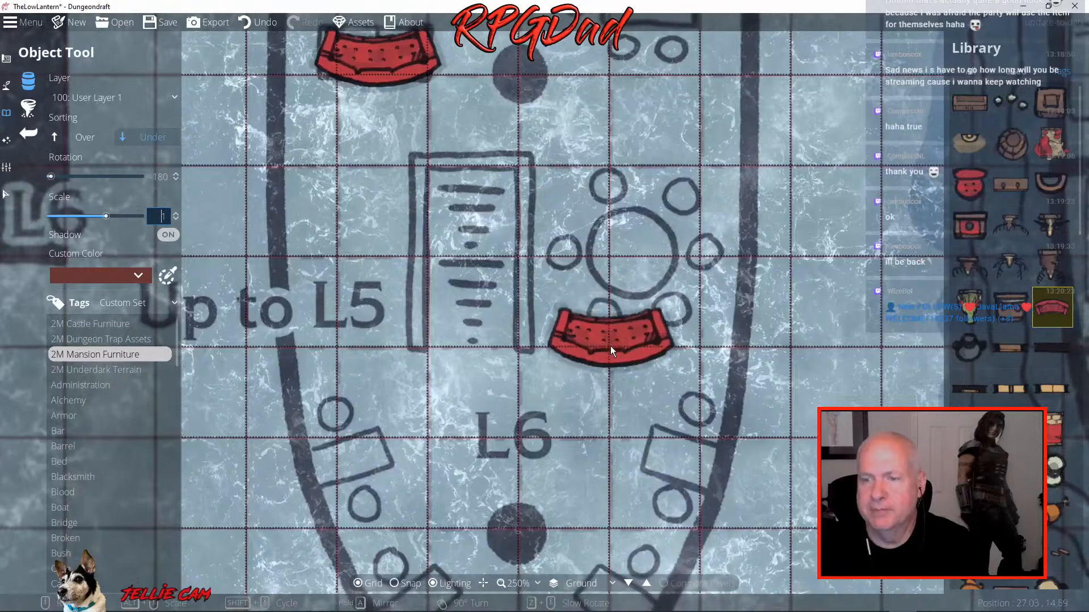
left_click_drag(610, 346, 595, 590)
left_click_drag(576, 118, 604, 111)
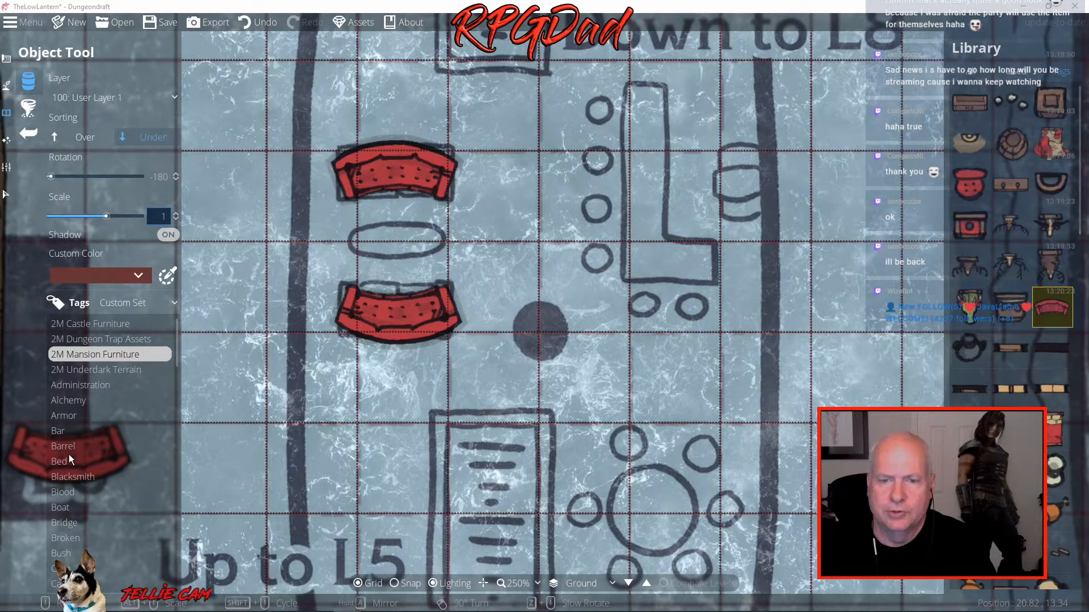
scroll(73, 553, "down", 3)
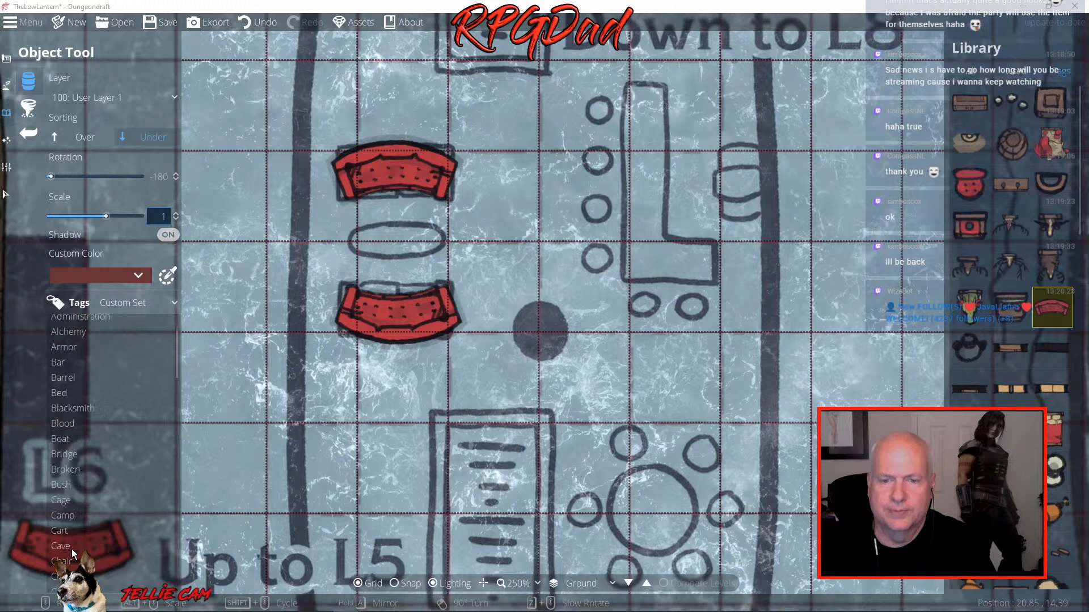
scroll(73, 553, "down", 2)
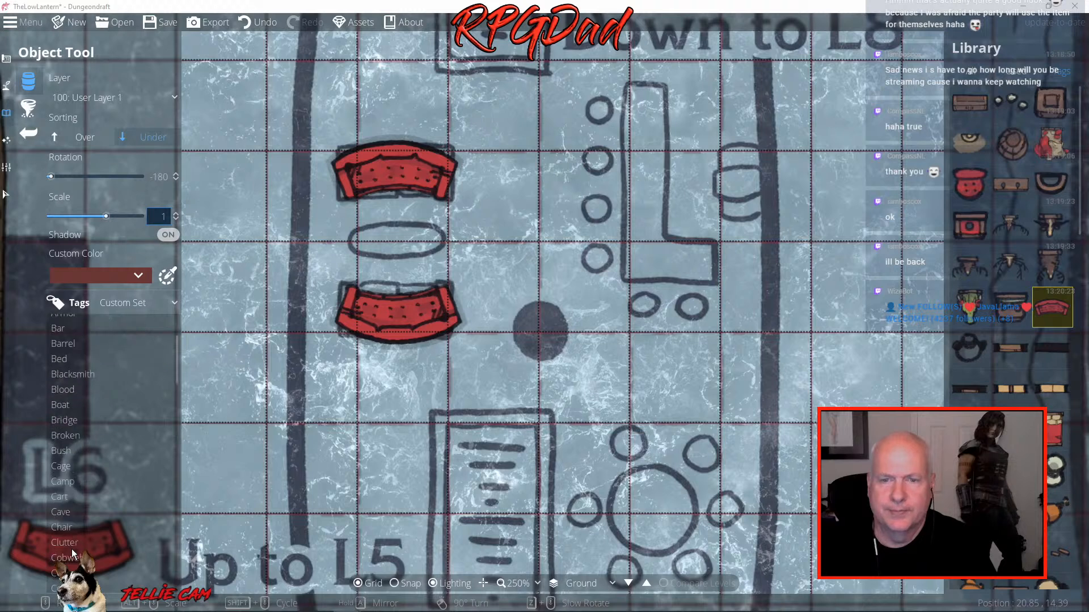
left_click(71, 328)
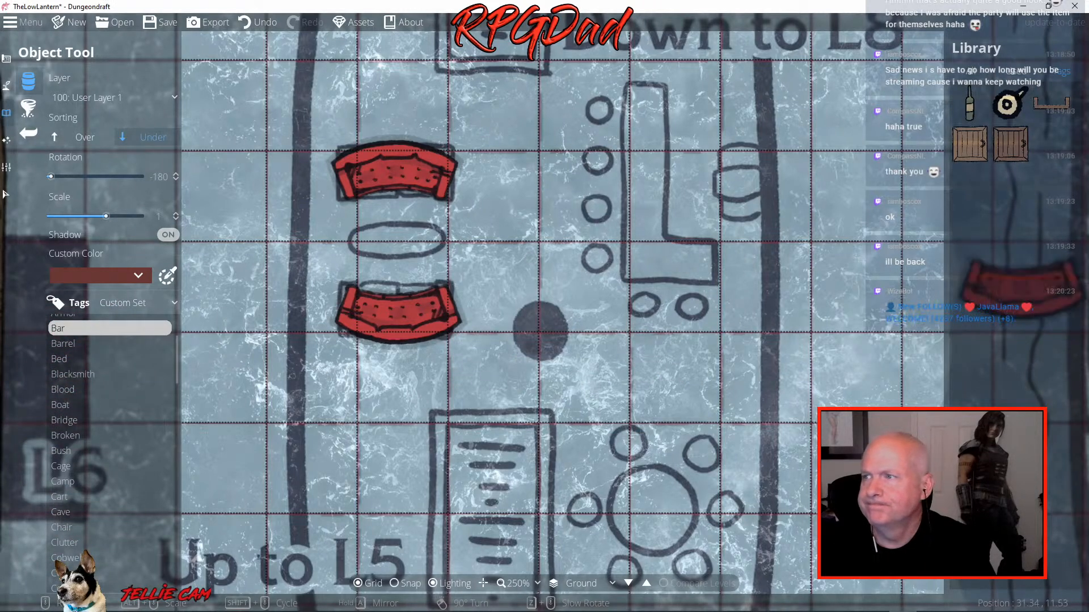
left_click(1047, 107)
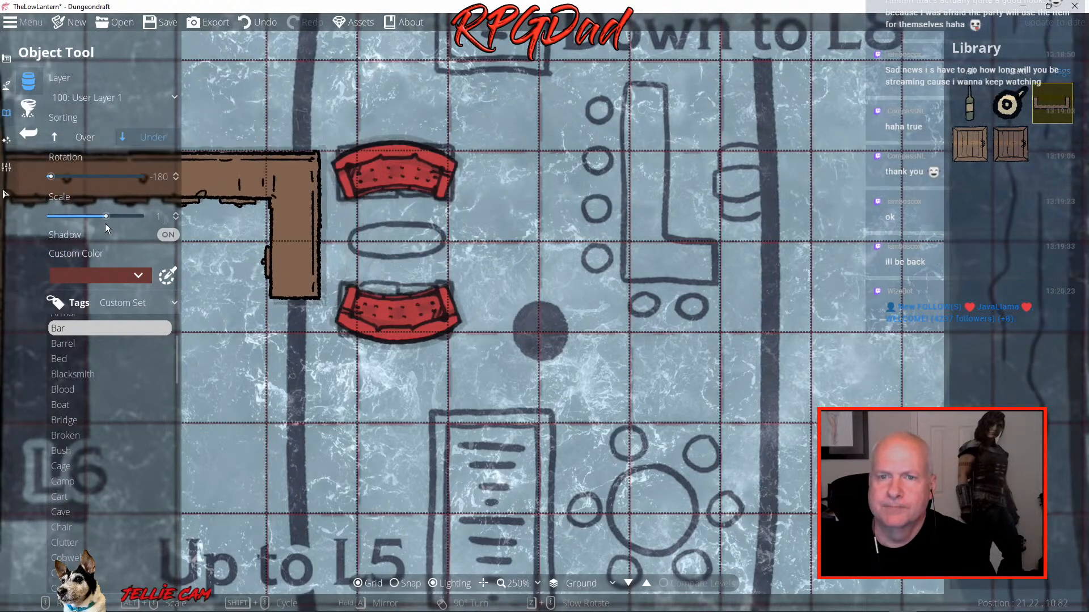
left_click_drag(107, 219, 93, 219)
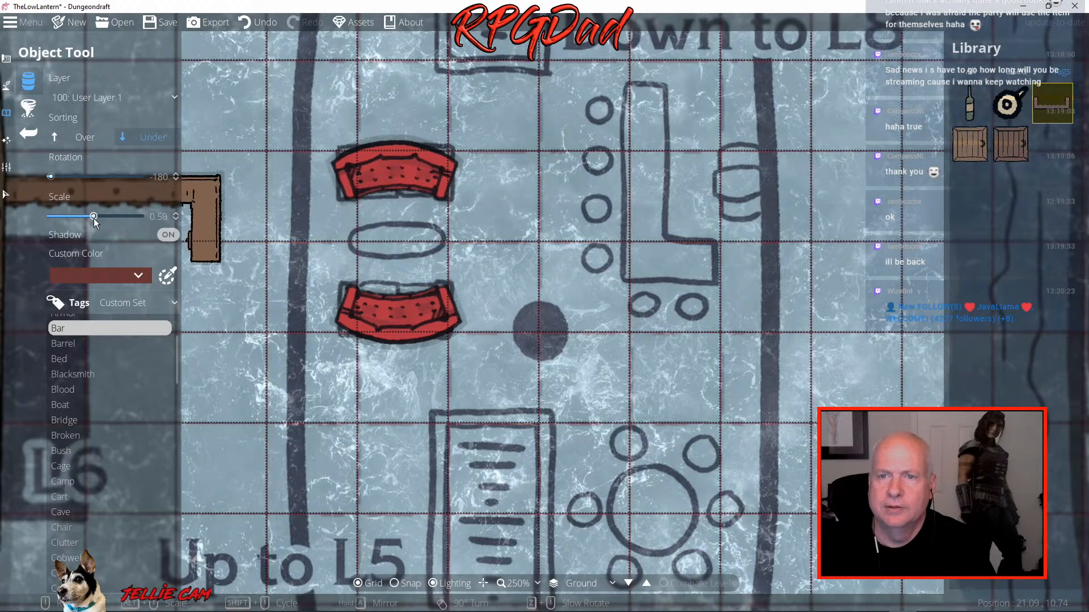
scroll(576, 184, "down", 6)
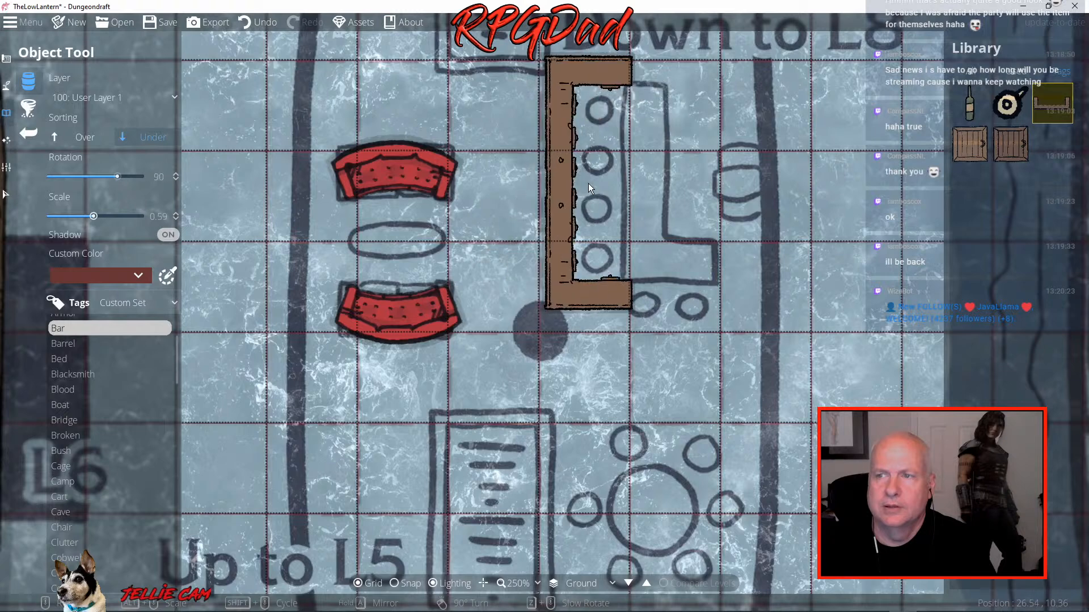
left_click(675, 182)
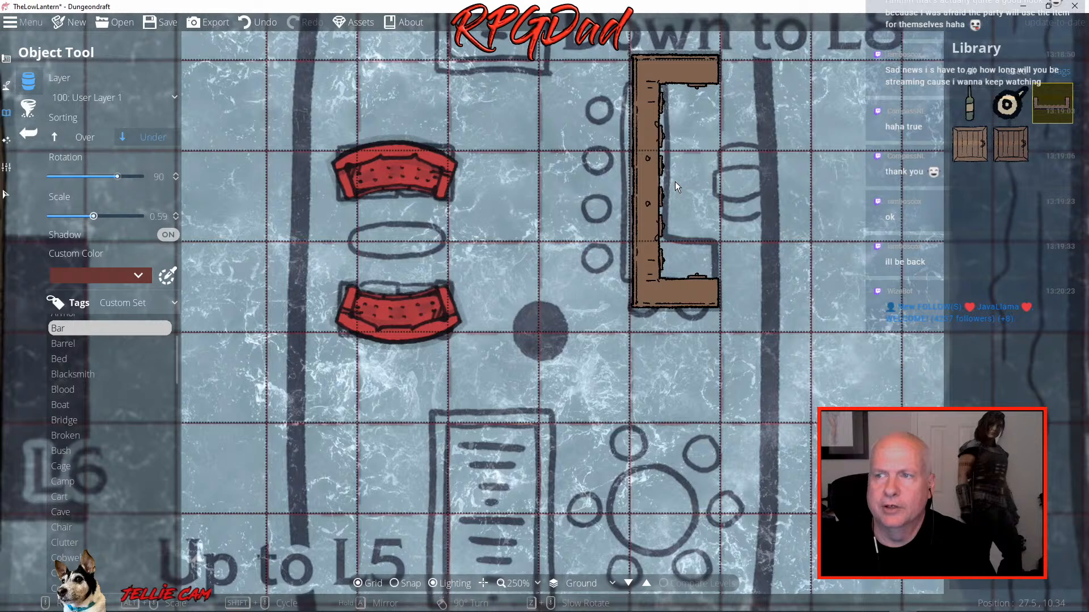
Stack three plain barrels from the Barrel assets behind the bar at rotation 90 and scale 0.86, the top one with Over sorting
left_click(64, 344)
left_click(1052, 102)
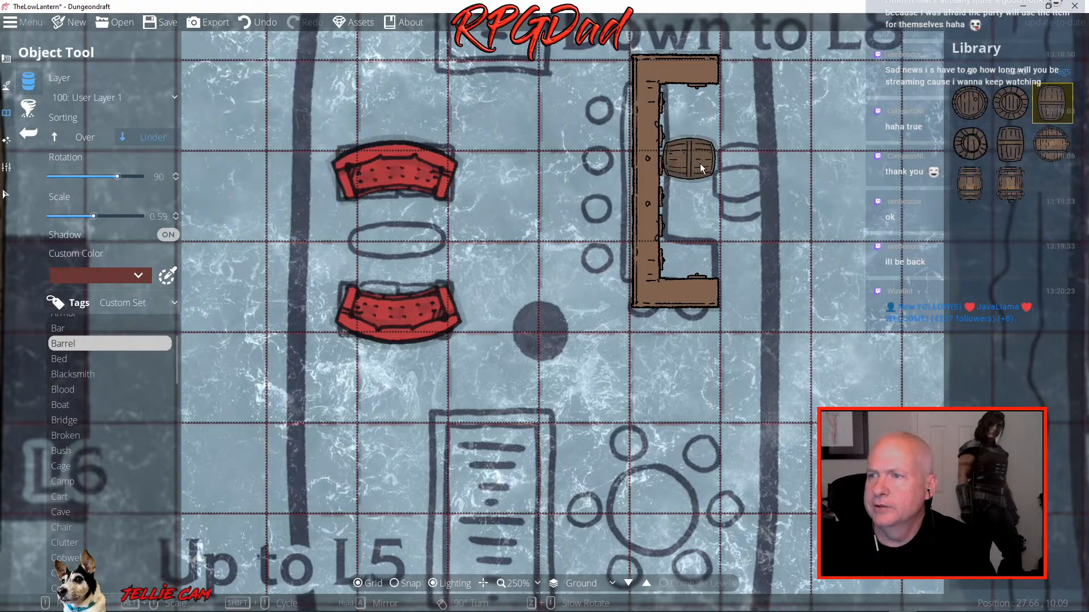
left_click(1018, 142)
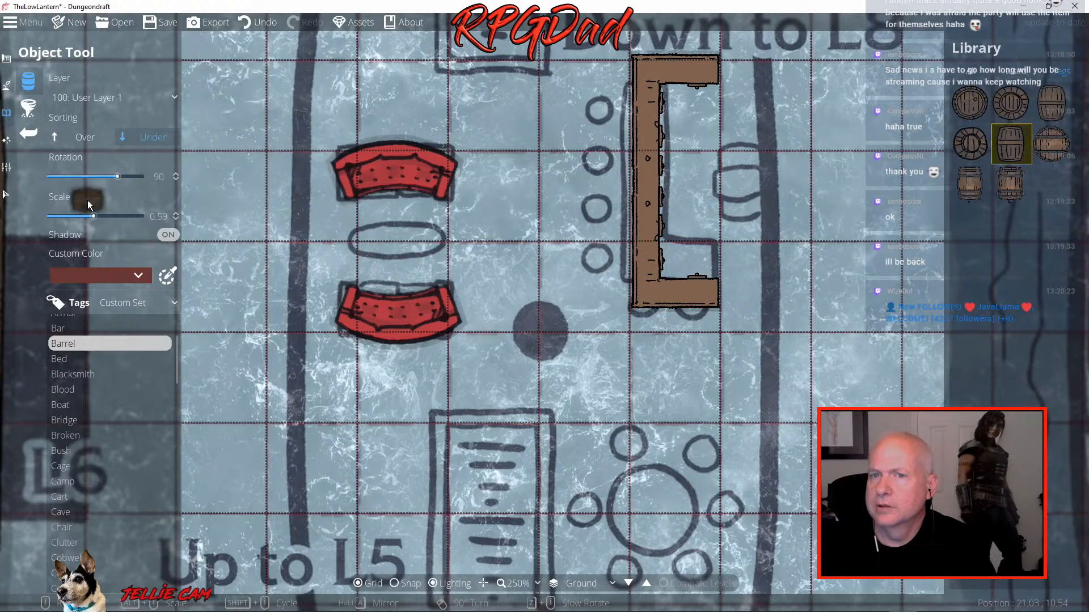
left_click_drag(94, 216, 104, 217)
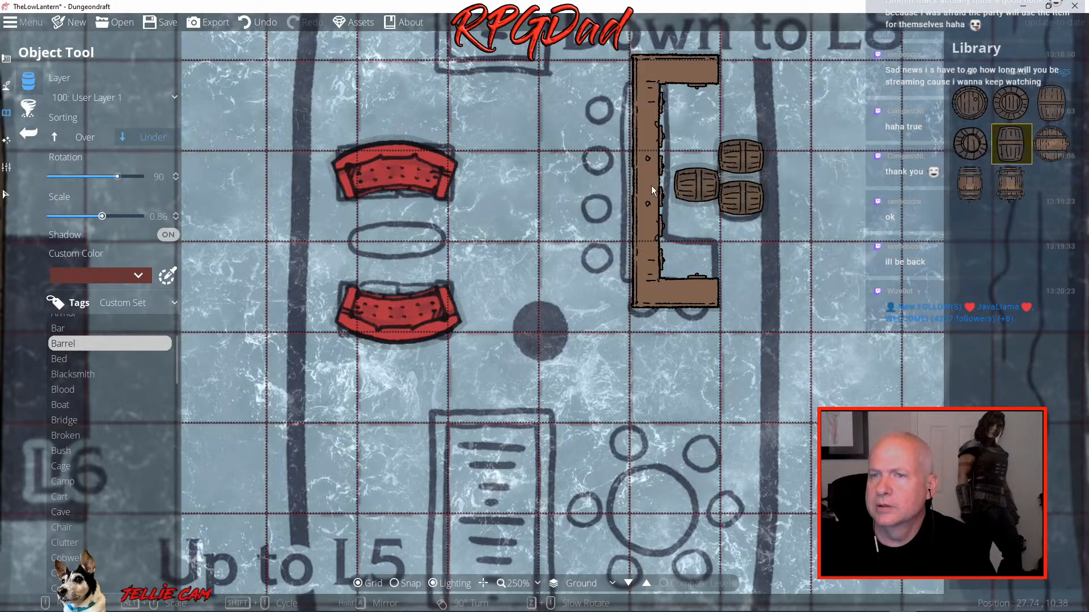
left_click(85, 136)
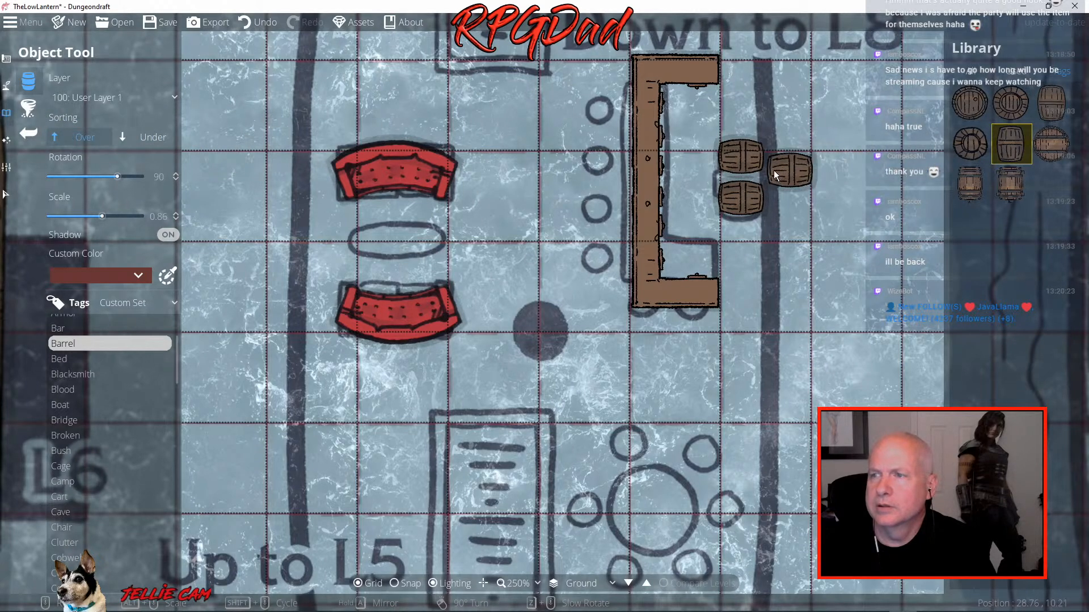
left_click(742, 175)
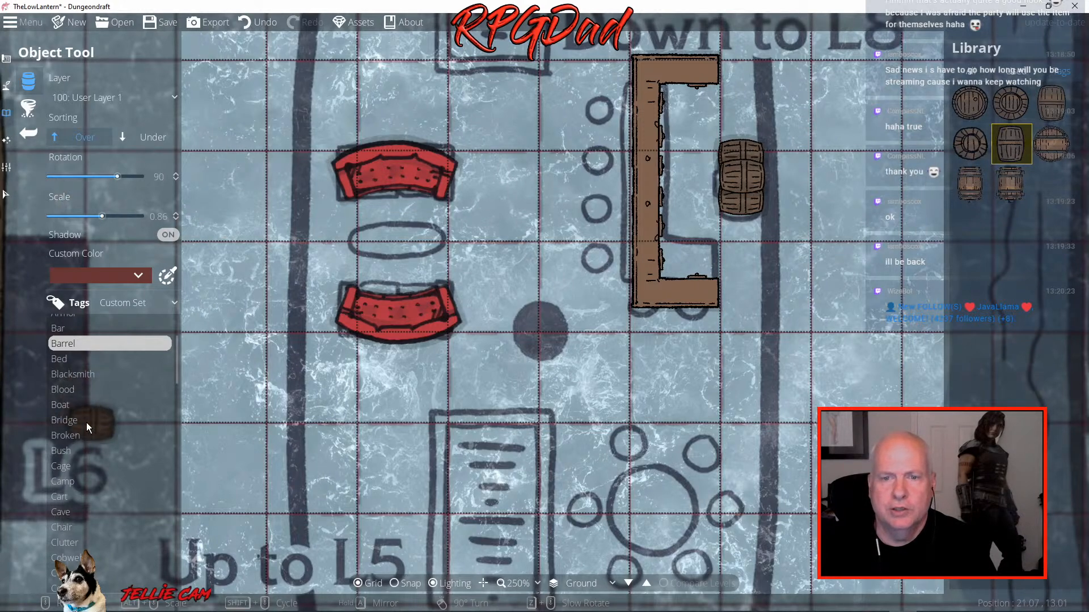
Place five round wooden stools from the Chair assets along the bar's west side, with Under sorting, rotation 90 and scale 0.6
scroll(81, 435, "down", 2)
left_click(64, 459)
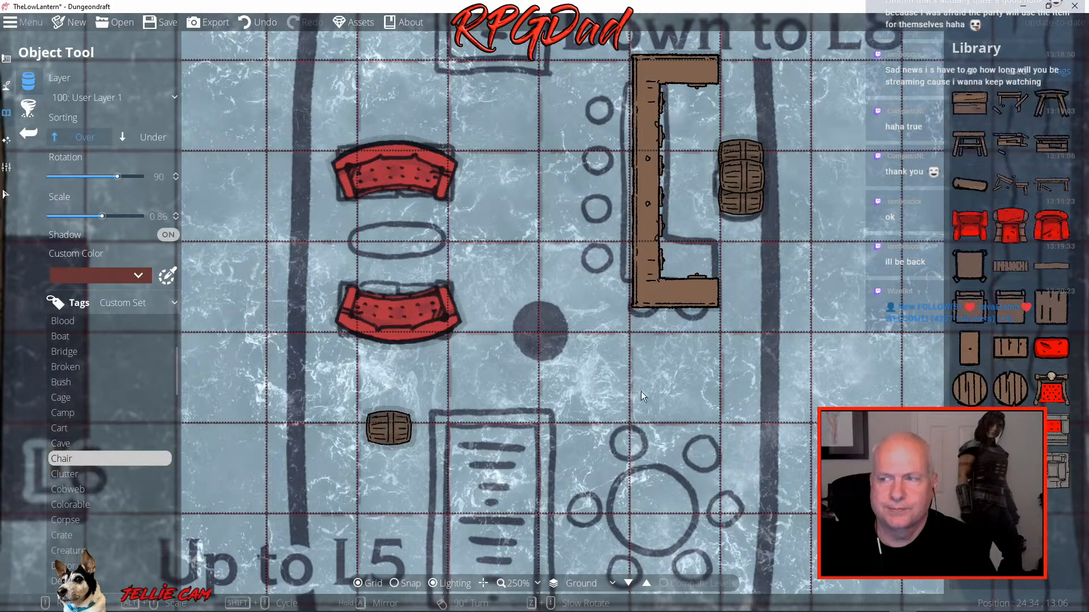
left_click(973, 389)
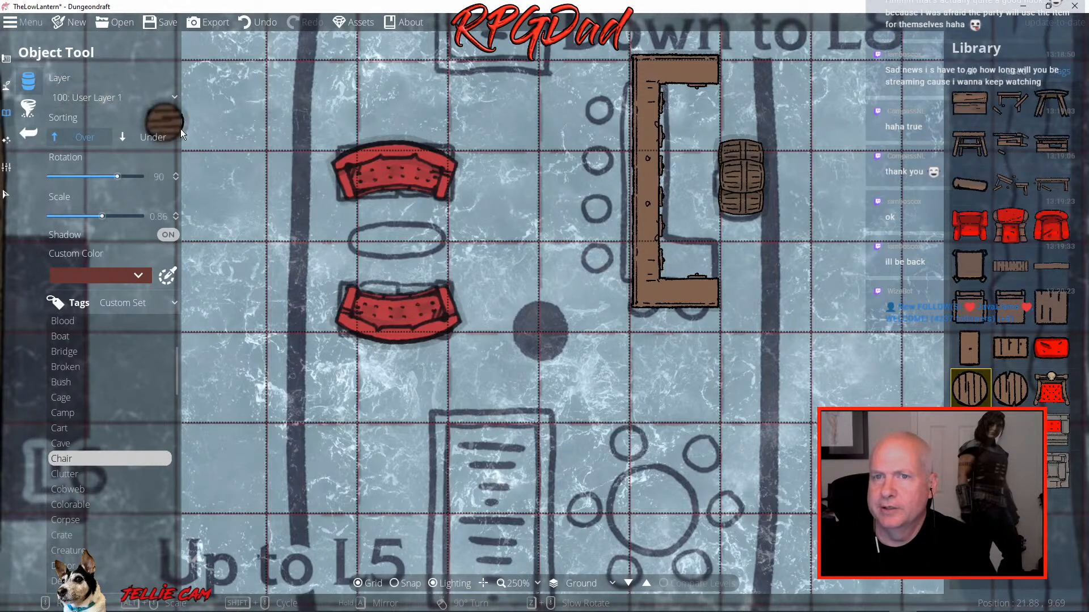
left_click(155, 138)
left_click_drag(102, 223, 99, 221)
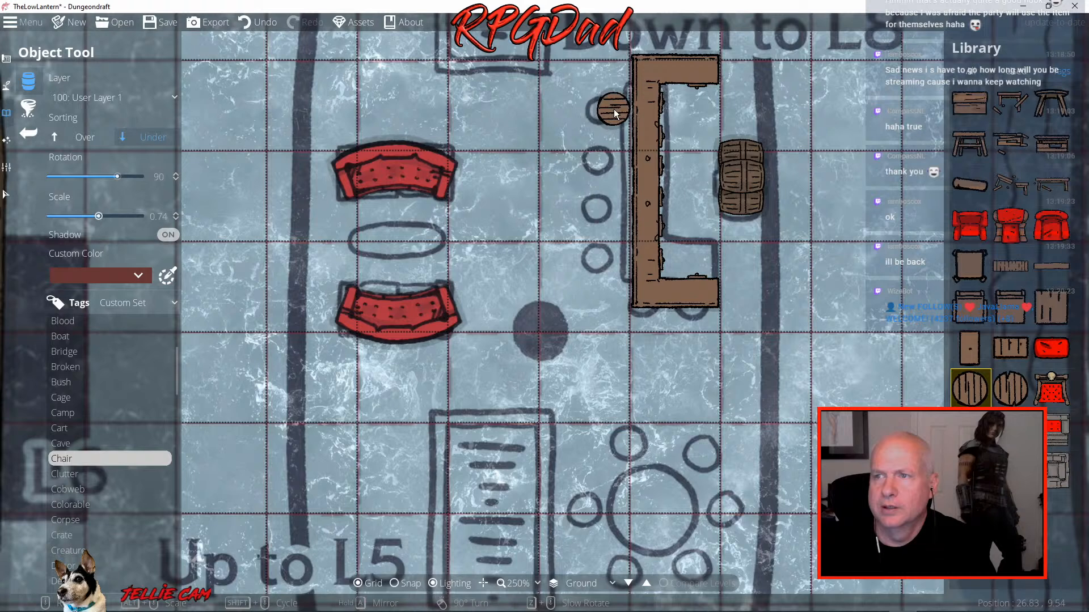
left_click_drag(99, 218, 96, 218)
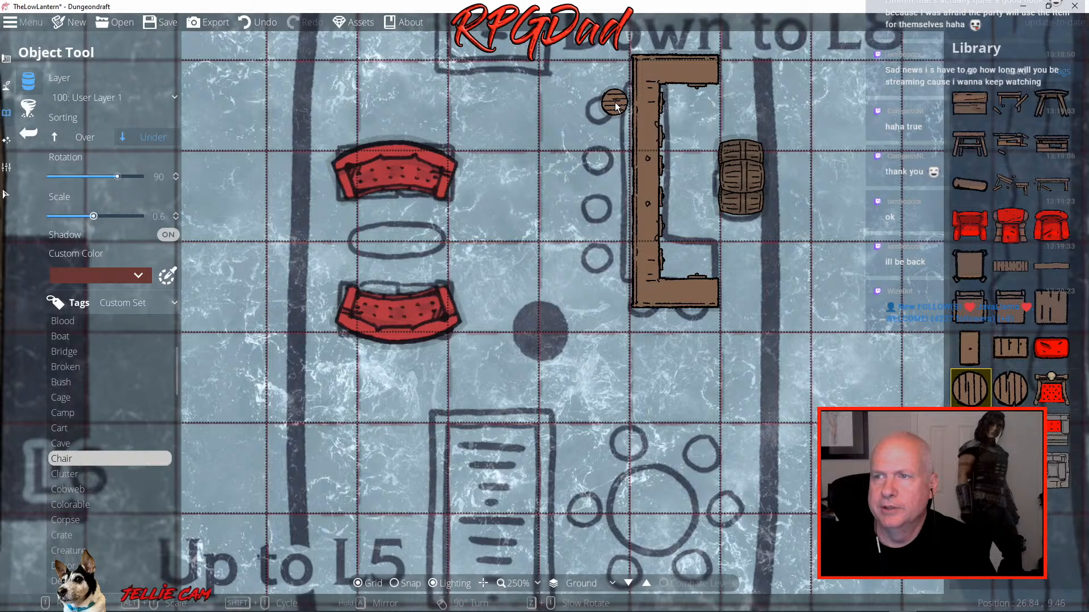
left_click(616, 102)
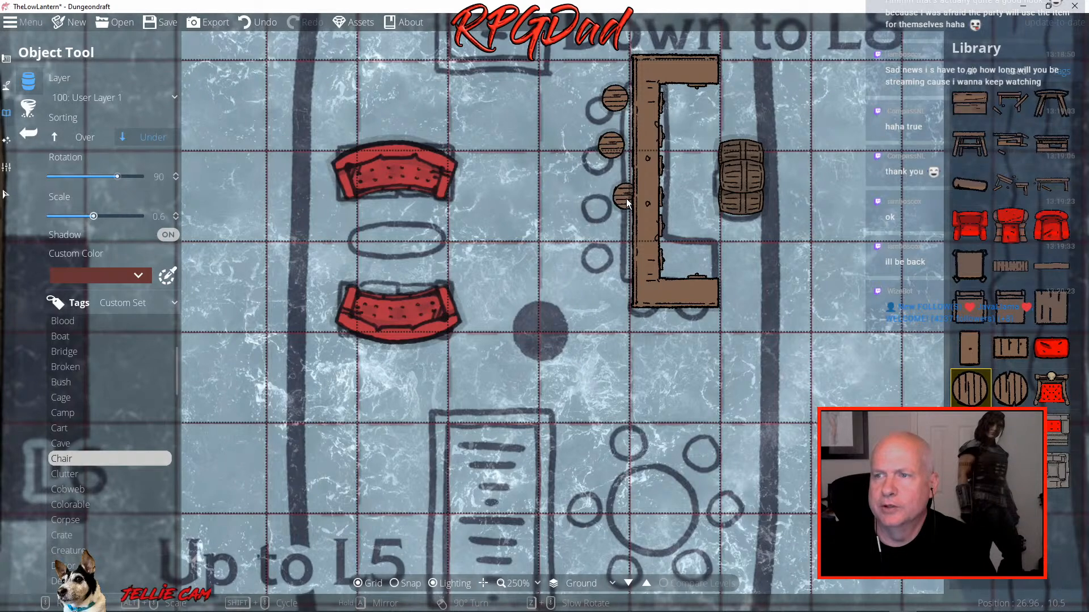
left_click(621, 207)
left_click(613, 257)
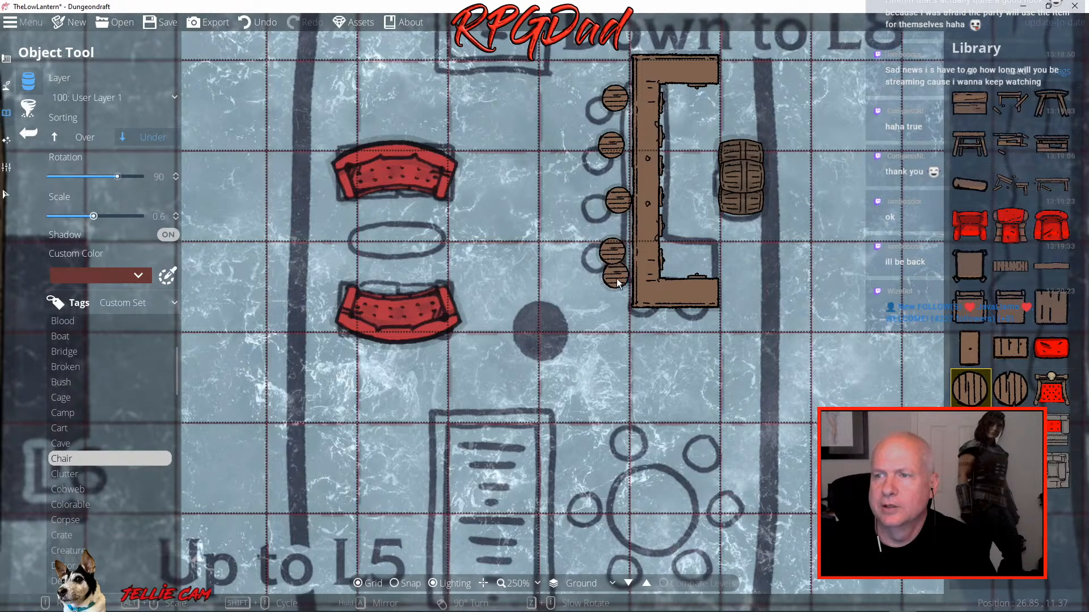
left_click(616, 290)
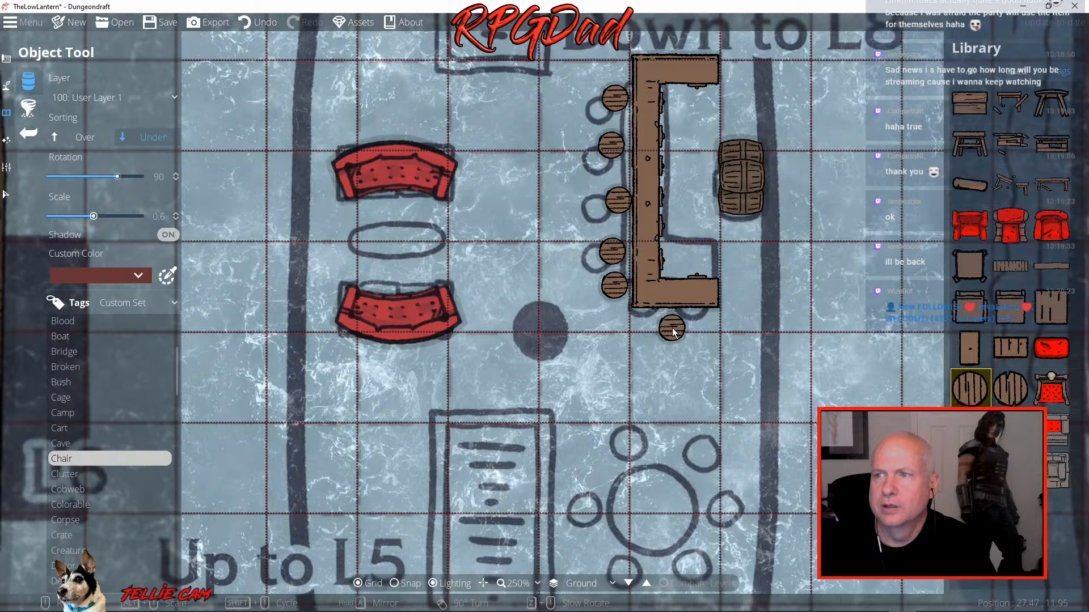
Place one more round stool at the bar's south end and another at its north end
left_click(672, 330)
left_click_drag(699, 169, 698, 265)
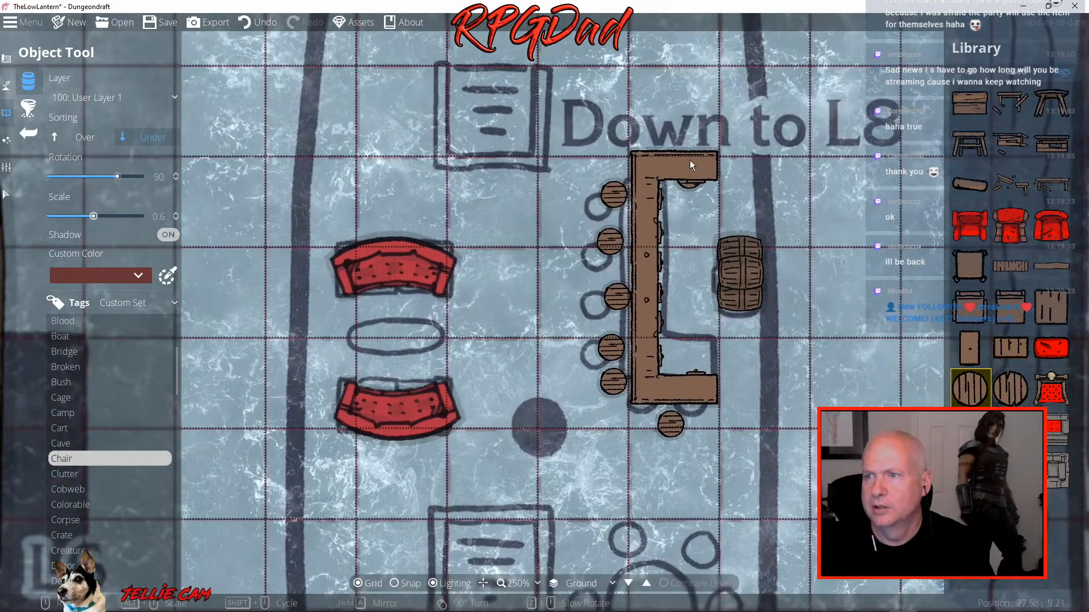
left_click(673, 131)
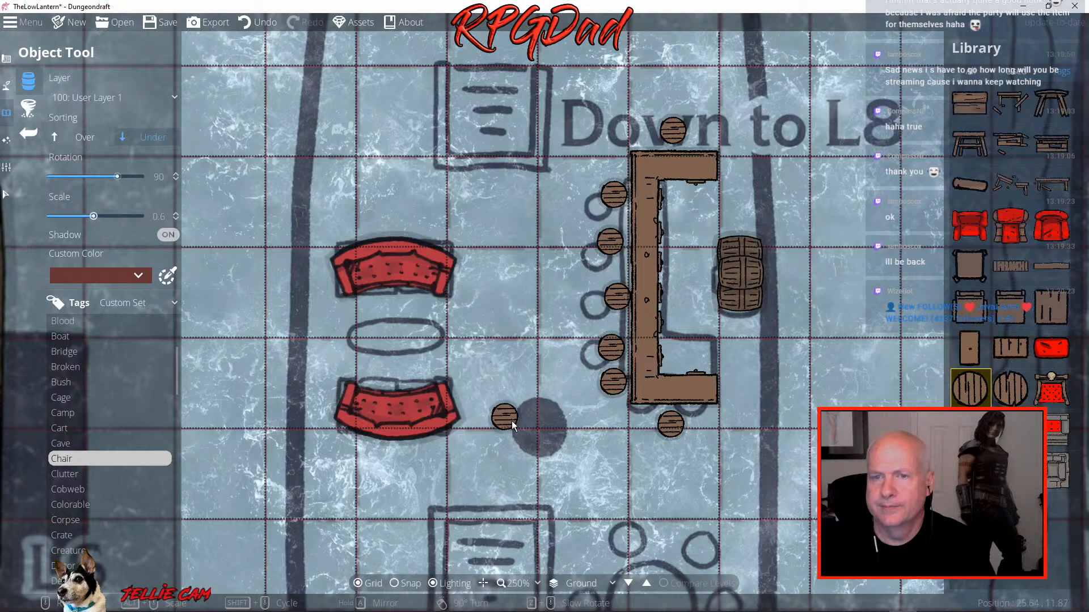
Place three stools at scale 0.72 on the sketched seats along the round table's east side, rotated 90, 45 and -30
left_click_drag(526, 431, 479, 91)
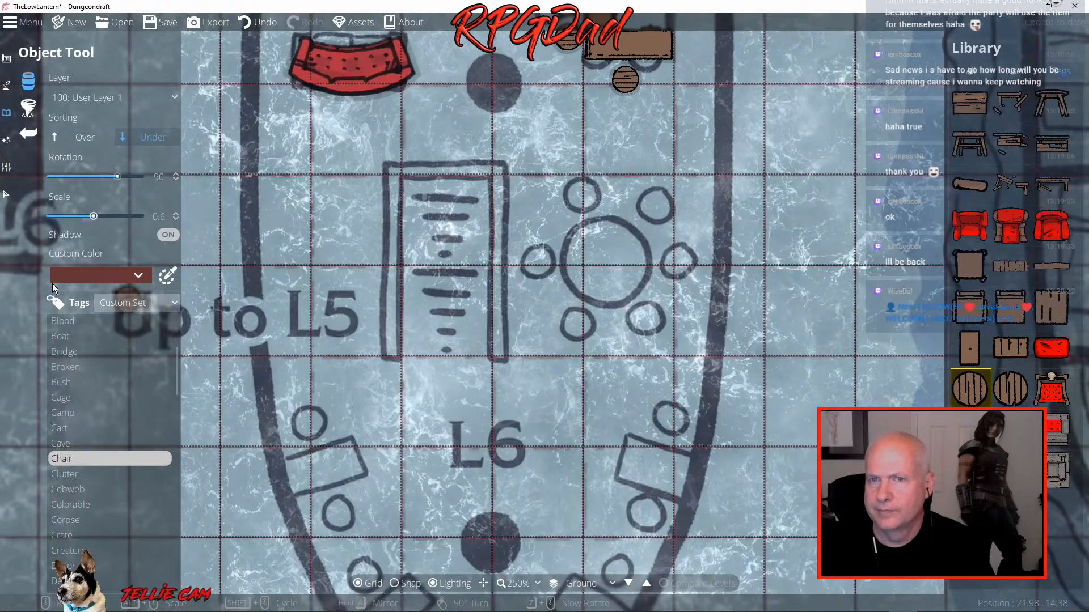
left_click_drag(94, 216, 98, 216)
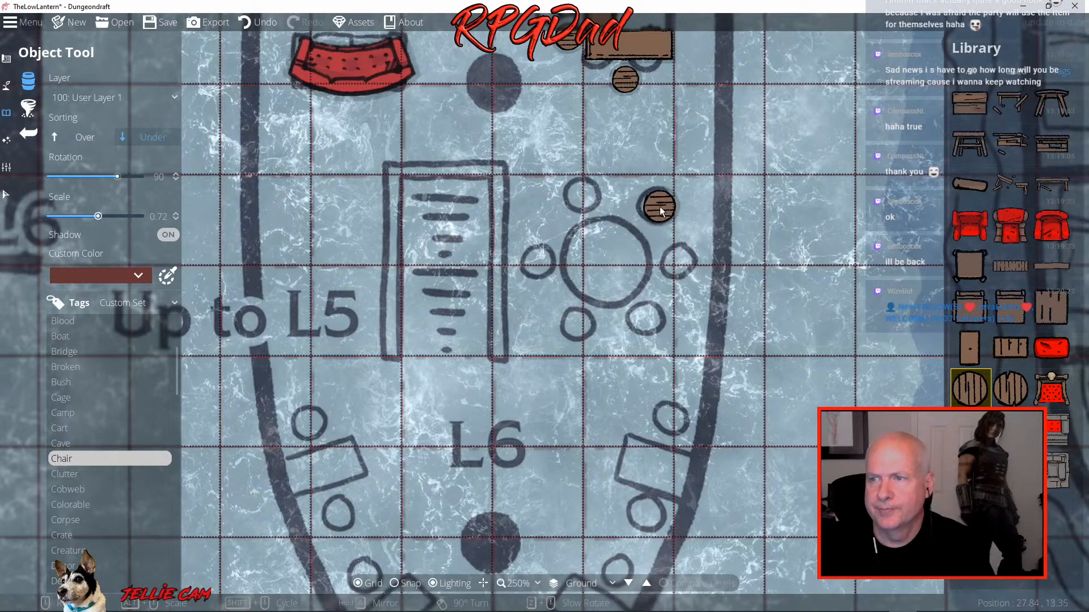
left_click(658, 207)
scroll(680, 252, "down", 3)
left_click(680, 264)
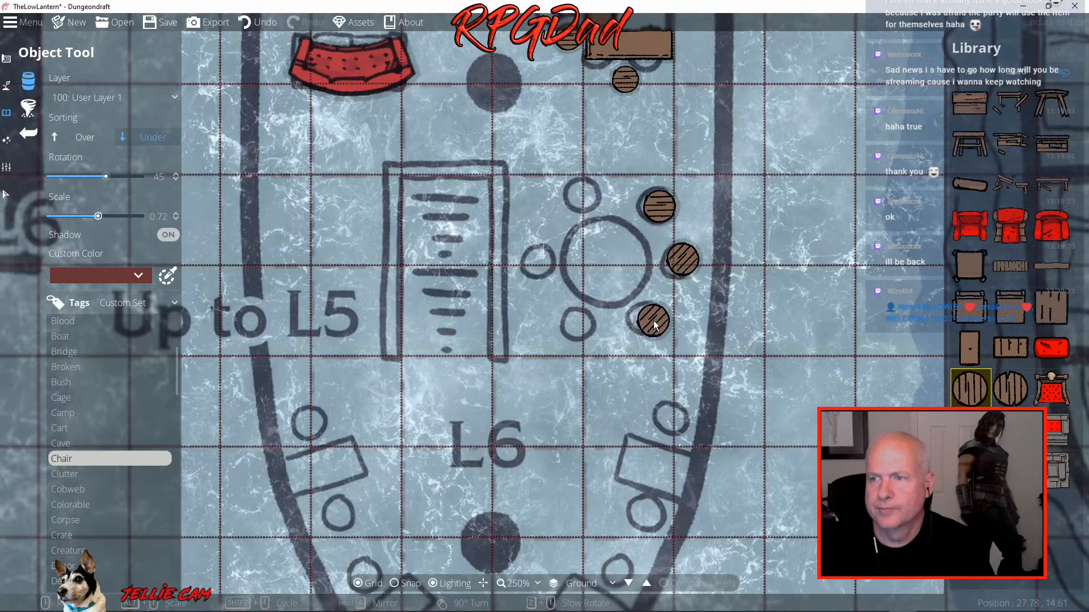
scroll(652, 321, "down", 5)
left_click(653, 321)
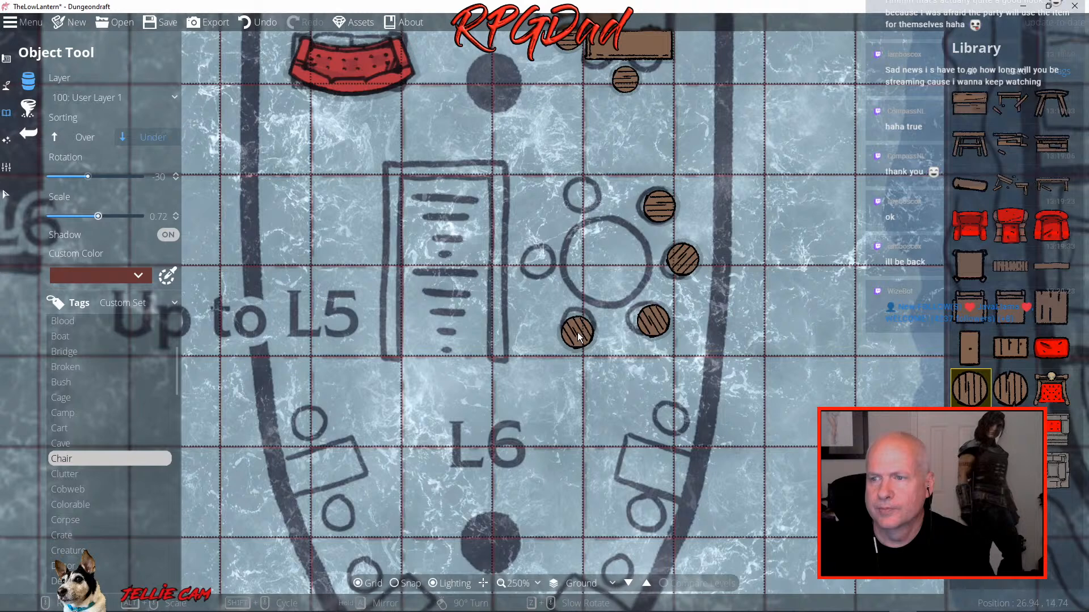
Place three stools with varied rotations on the remaining sketched seats west of the round table, completing the circle
scroll(577, 338, "up", 4)
scroll(578, 338, "down", 4)
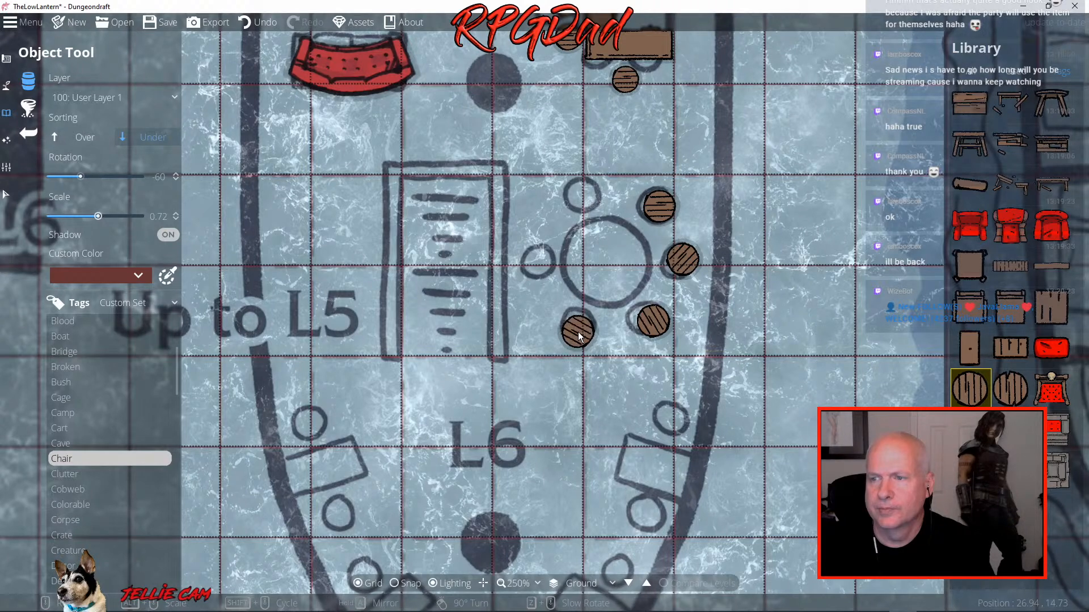
left_click(579, 333)
scroll(544, 266, "up", 1)
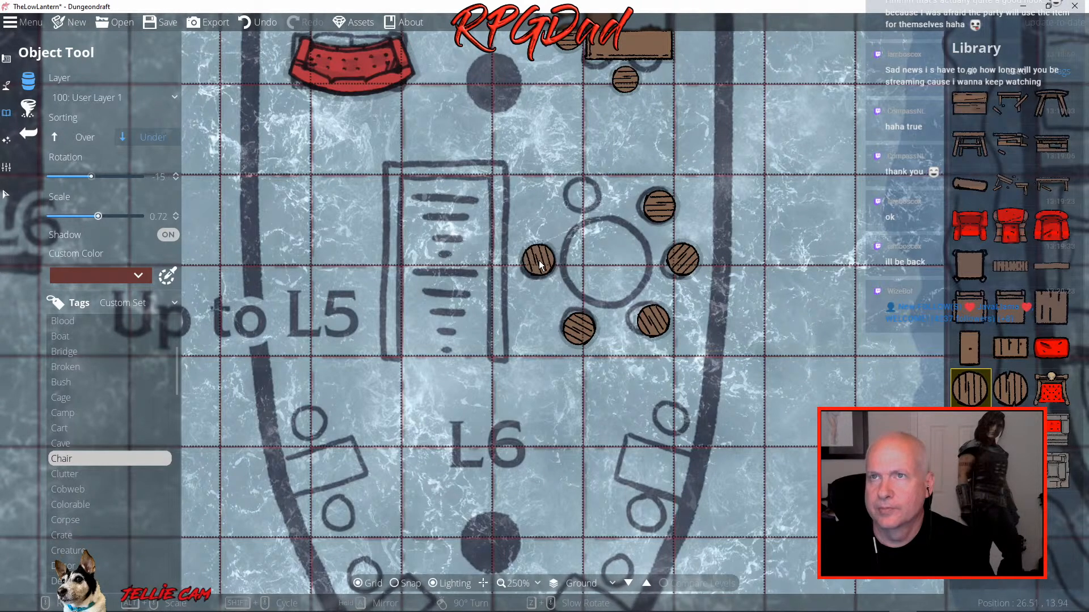
left_click(540, 266)
scroll(583, 196, "down", 1)
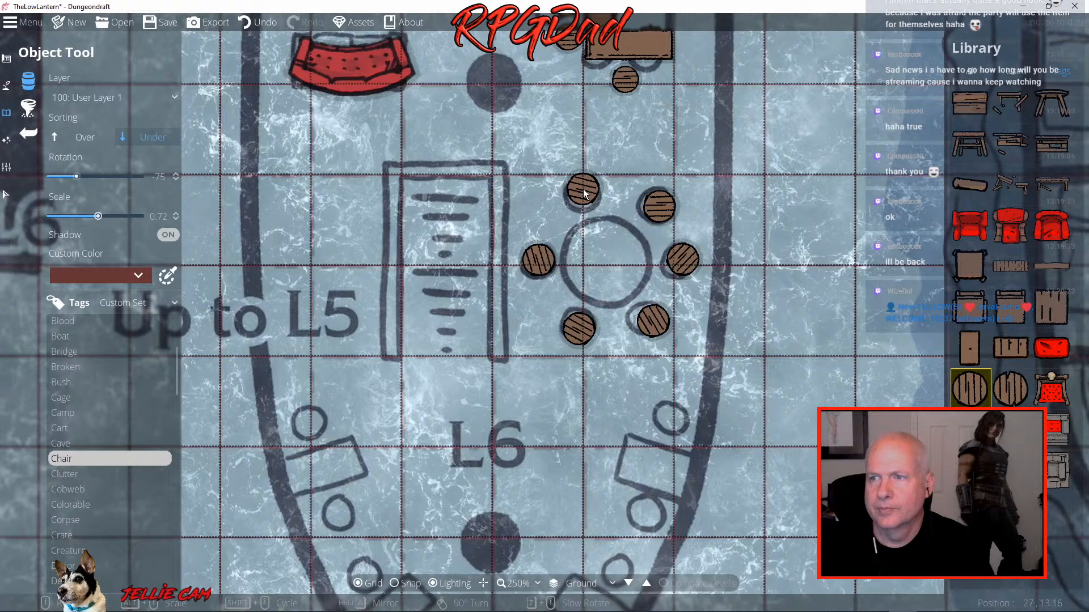
left_click(583, 195)
Place four stools at varied rotations on the sketched seats beside the two rectangular tables on the tapered end's east side
scroll(583, 195, "up", 5)
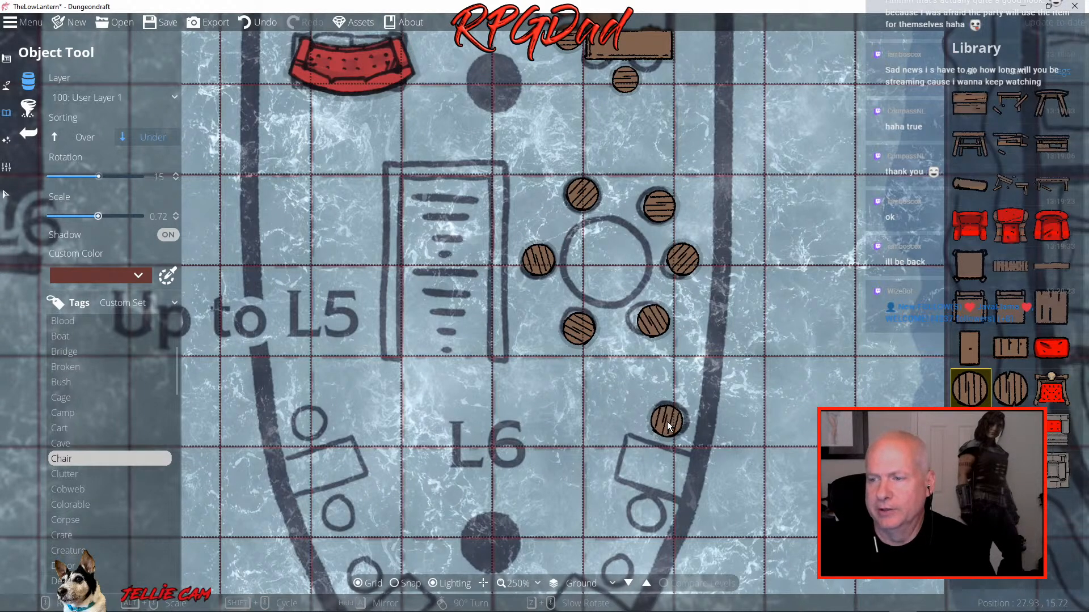
left_click(675, 422)
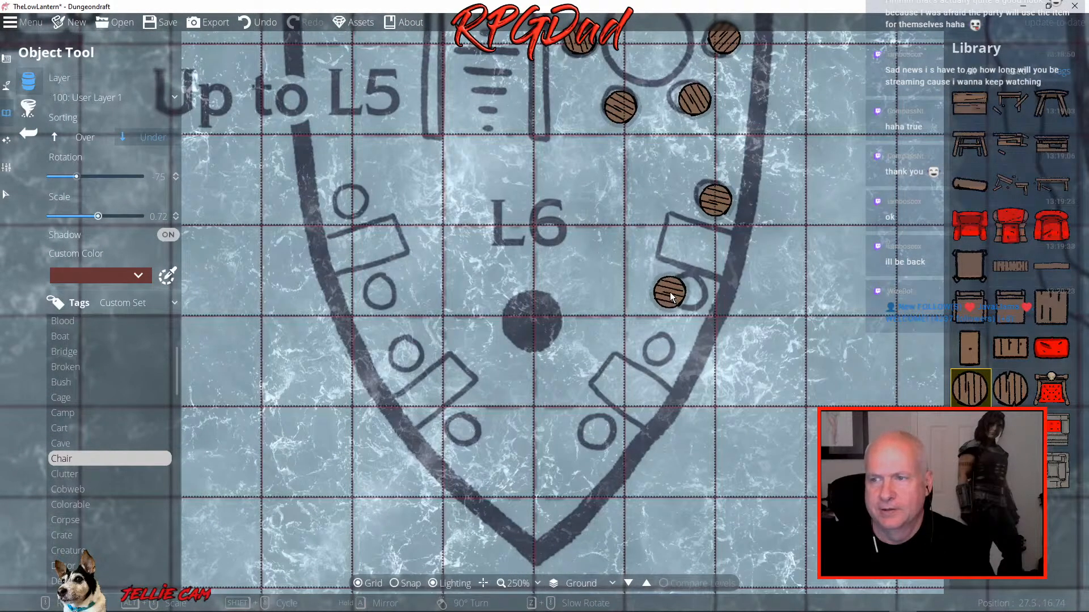
scroll(668, 291, "down", 3)
scroll(683, 300, "down", 3)
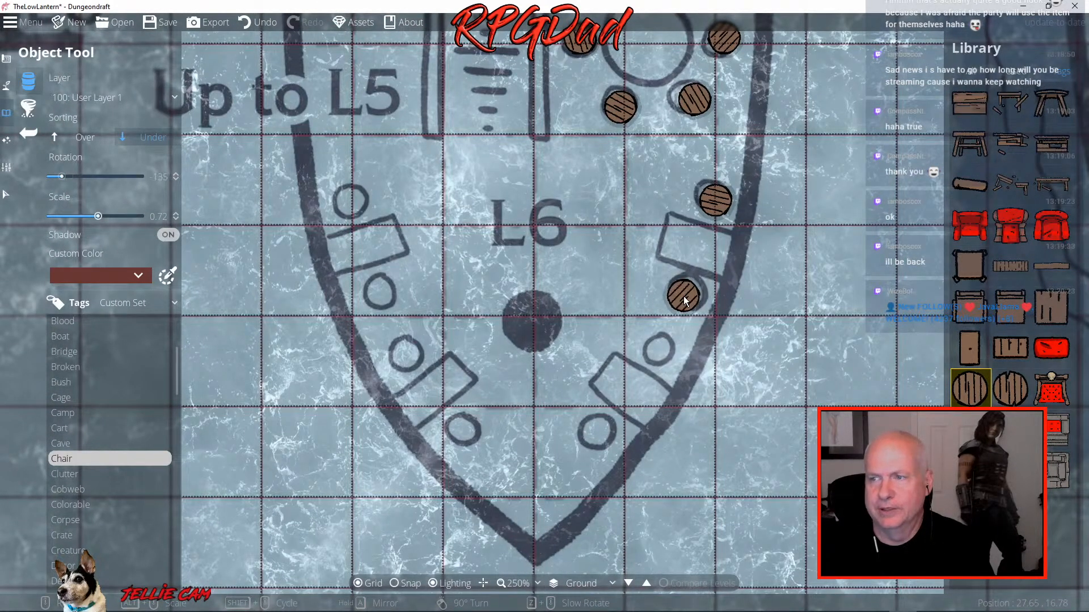
left_click(689, 296)
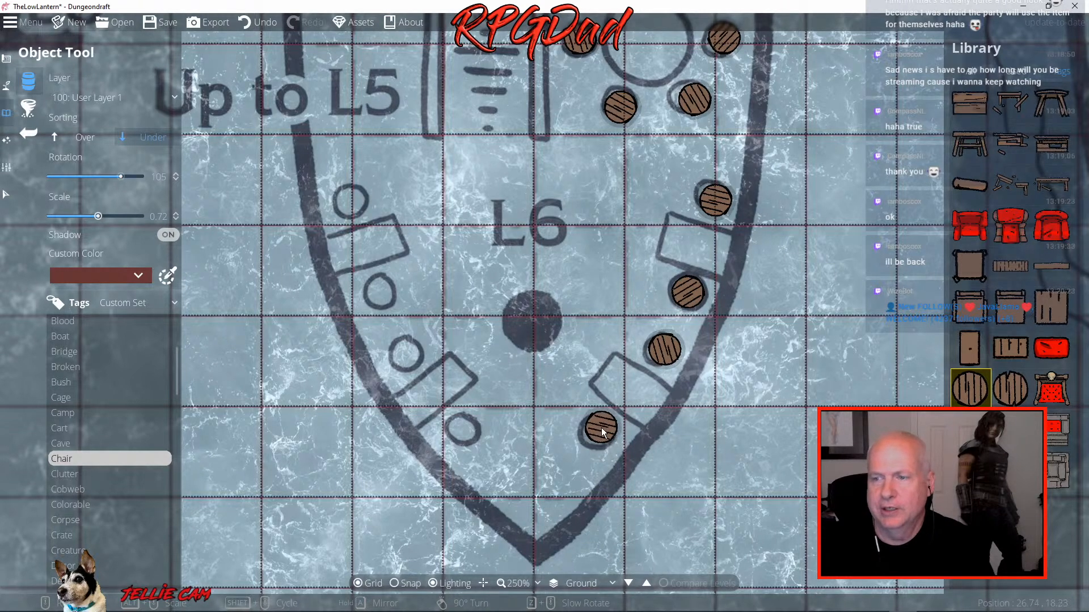
left_click(599, 433)
Place four stools at varied rotations on the sketched seats beside the two rectangular tables on the tapered end's west side
scroll(466, 432, "down", 1)
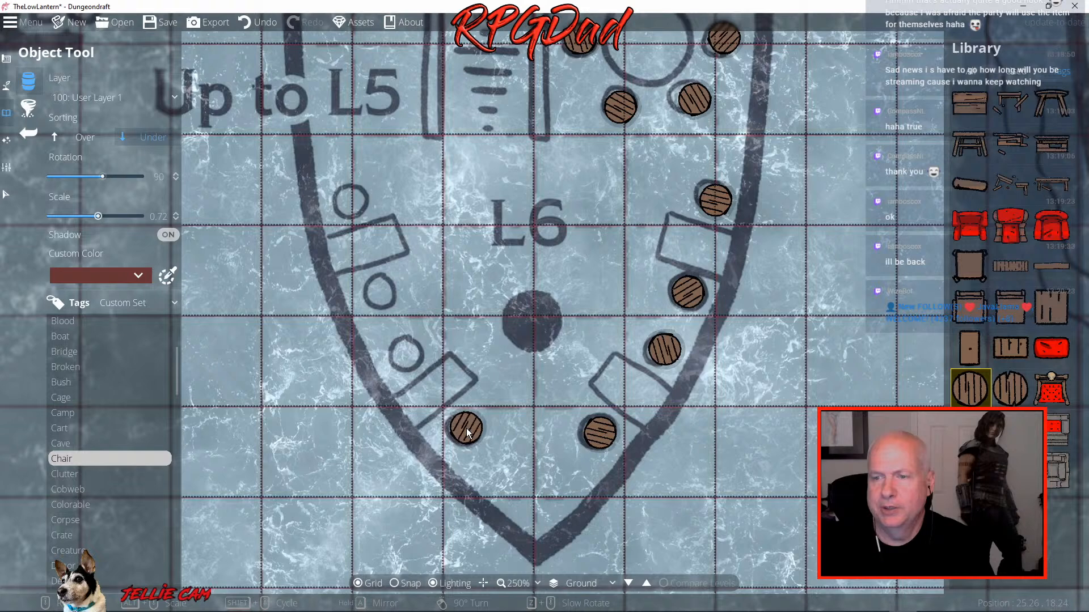
left_click(466, 431)
scroll(404, 355, "down", 1)
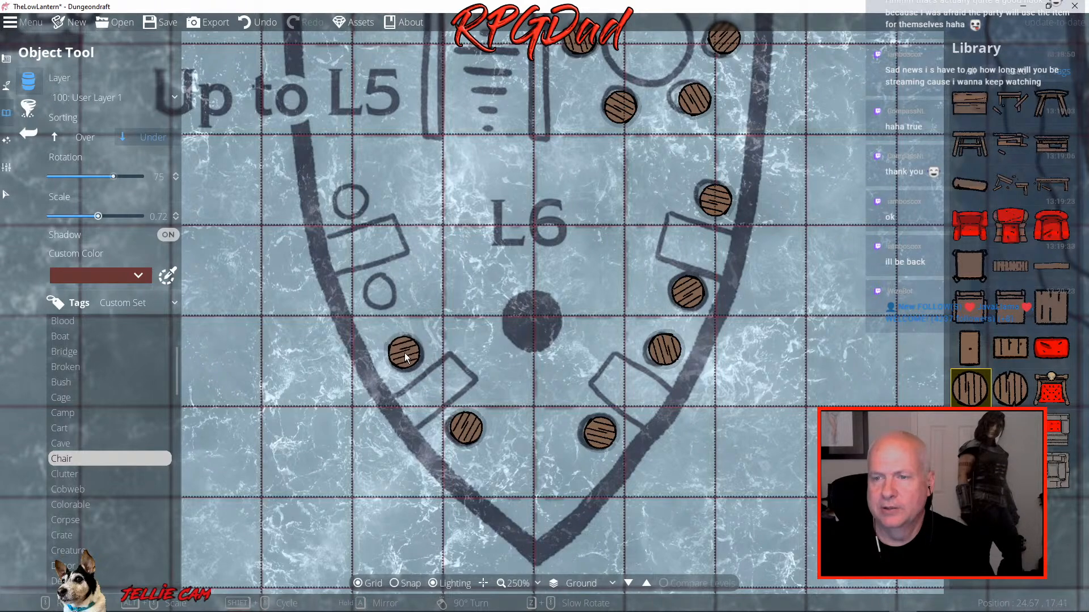
left_click(405, 359)
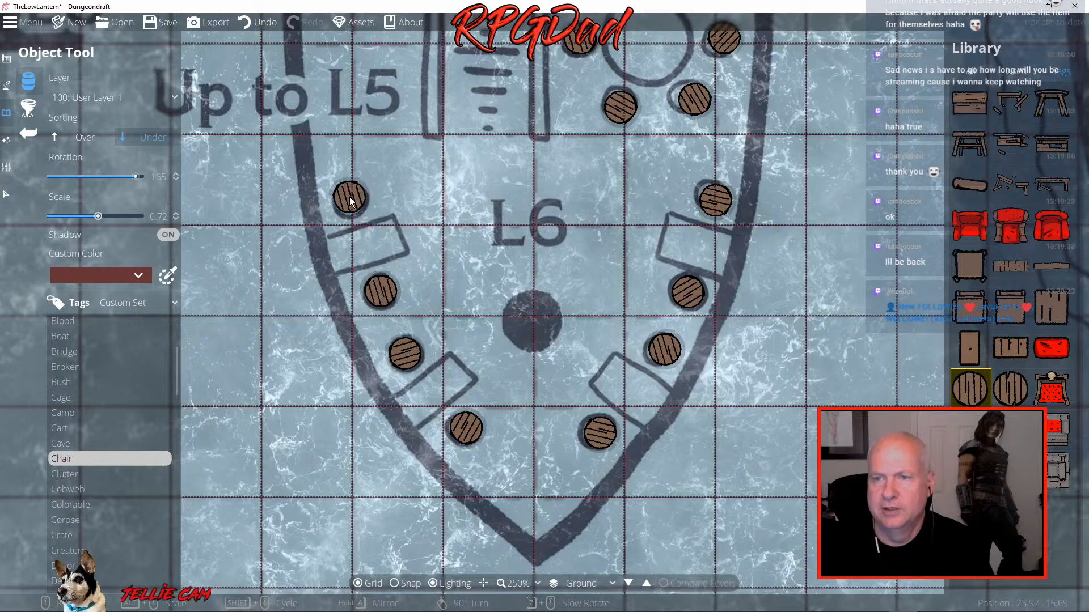
left_click(350, 197)
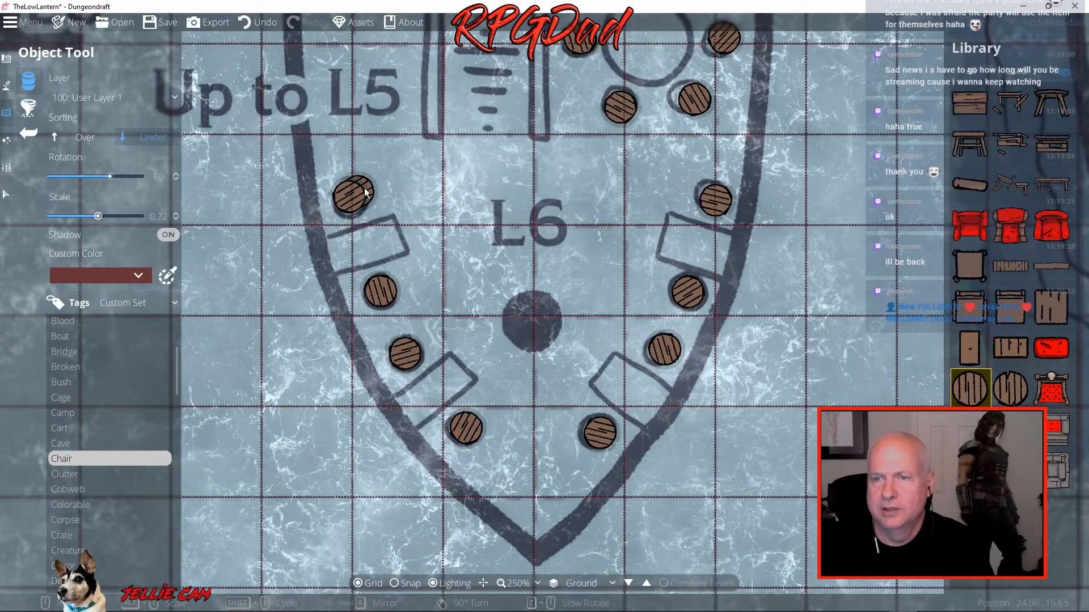
Review the L6 deck layout from the bar to both stairways and check the Boat assets for usable pieces
left_click_drag(396, 125, 471, 417)
left_click_drag(538, 202, 425, 397)
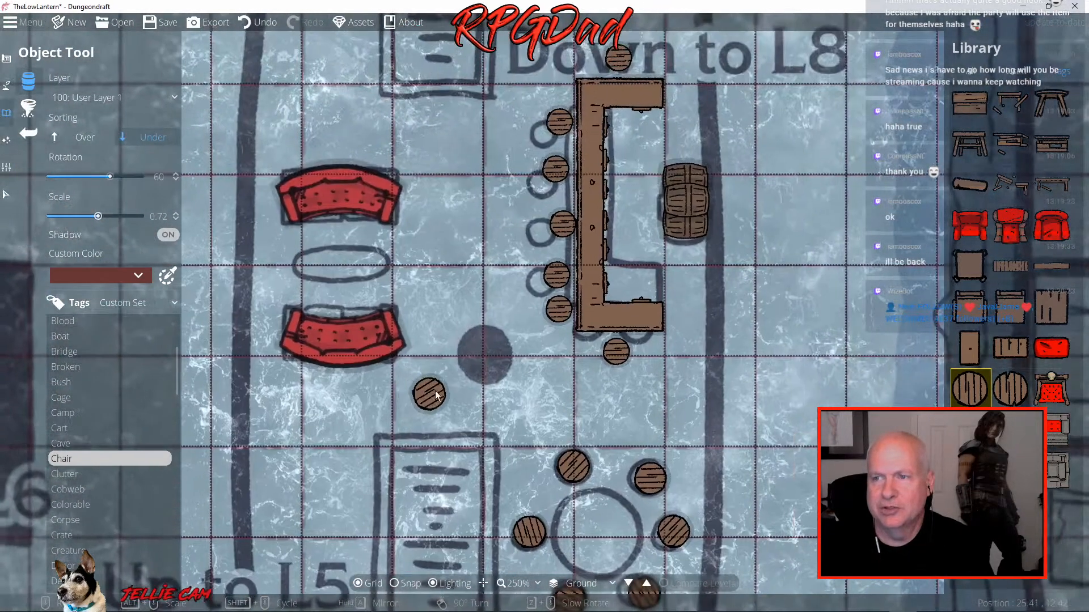
left_click_drag(502, 140, 456, 395)
left_click_drag(538, 221, 578, 253)
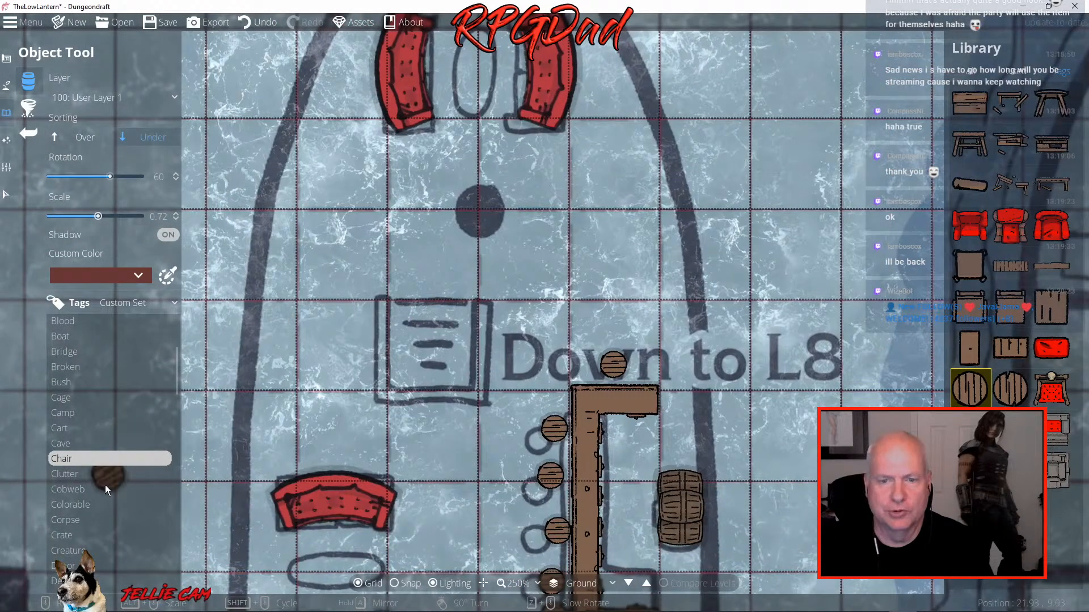
left_click(60, 336)
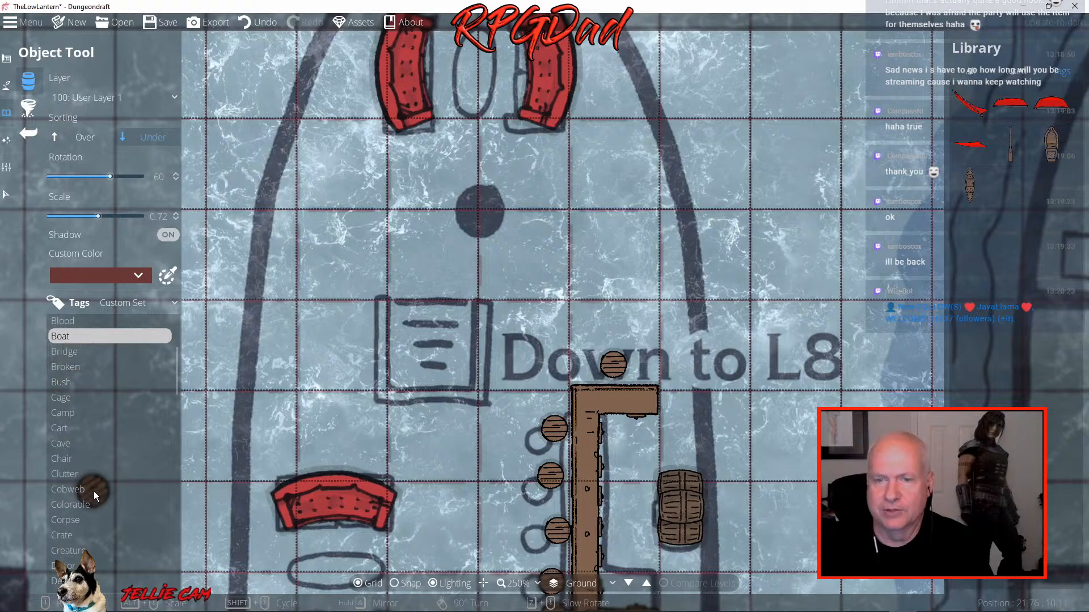
scroll(93, 491, "up", 5)
left_click_drag(94, 491, 152, 358)
left_click_drag(153, 426, 188, 321)
left_click_drag(188, 476, 236, 267)
scroll(237, 270, "down", 1)
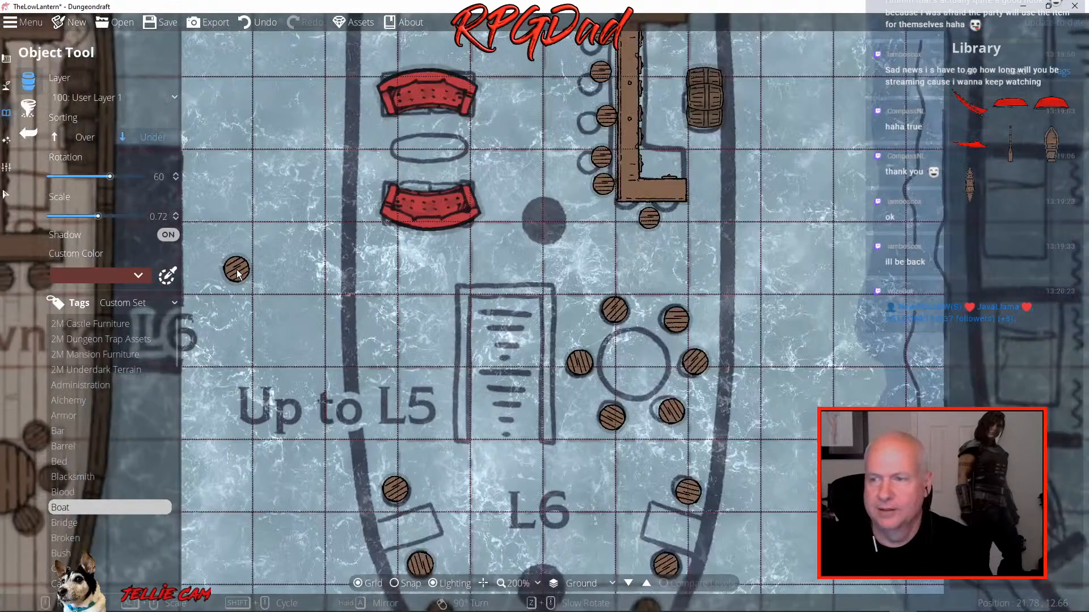
Choose the Stairs End 03 object from the Stairs assets and set its rotation to 0
scroll(76, 454, "down", 3)
scroll(78, 473, "down", 8)
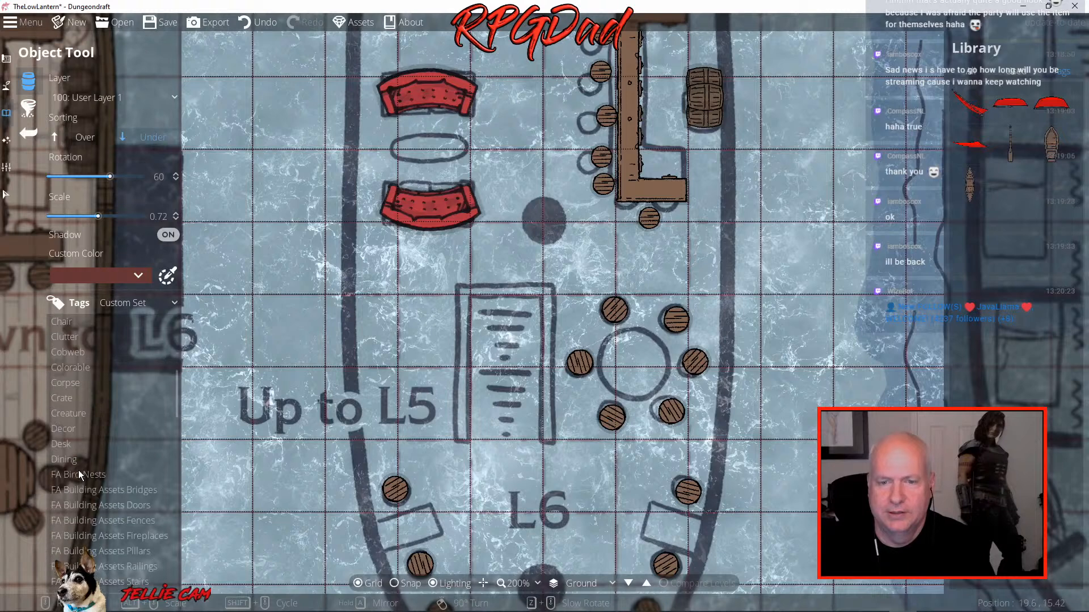
scroll(79, 471, "down", 6)
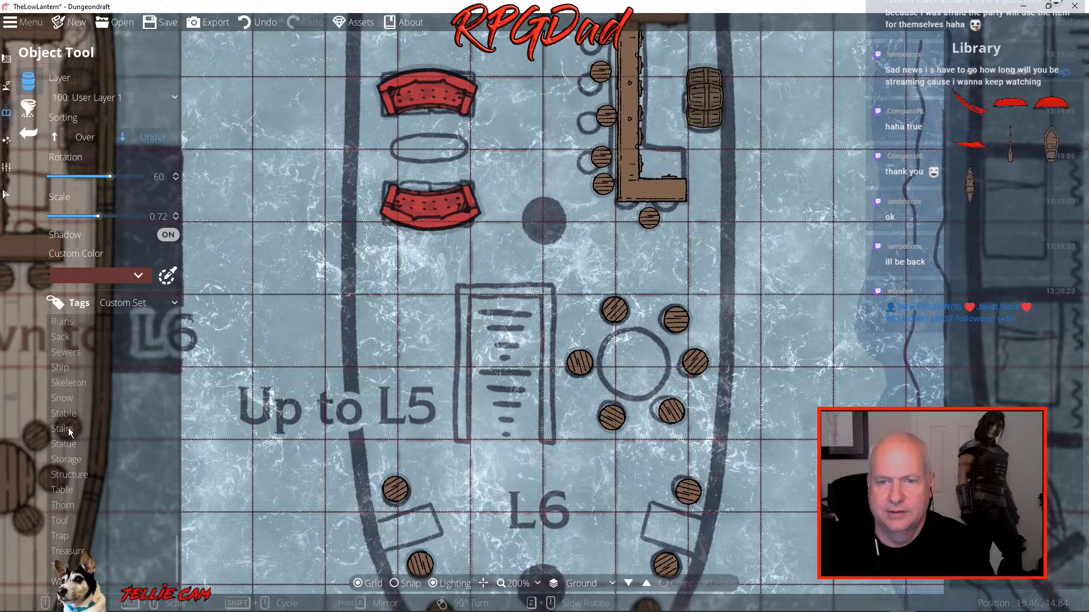
left_click(68, 427)
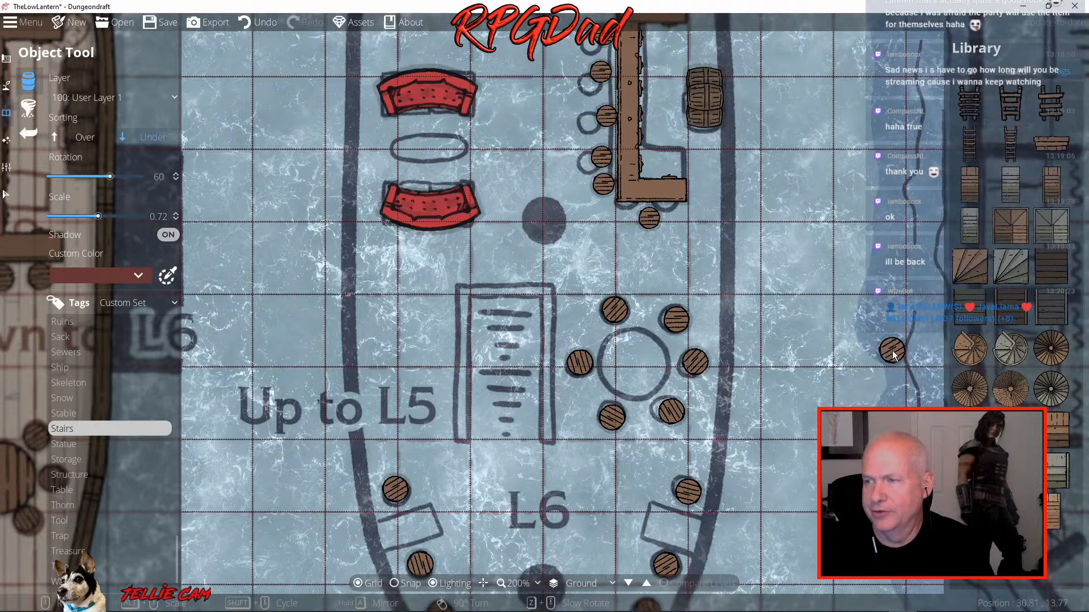
mouse_move(1020, 314)
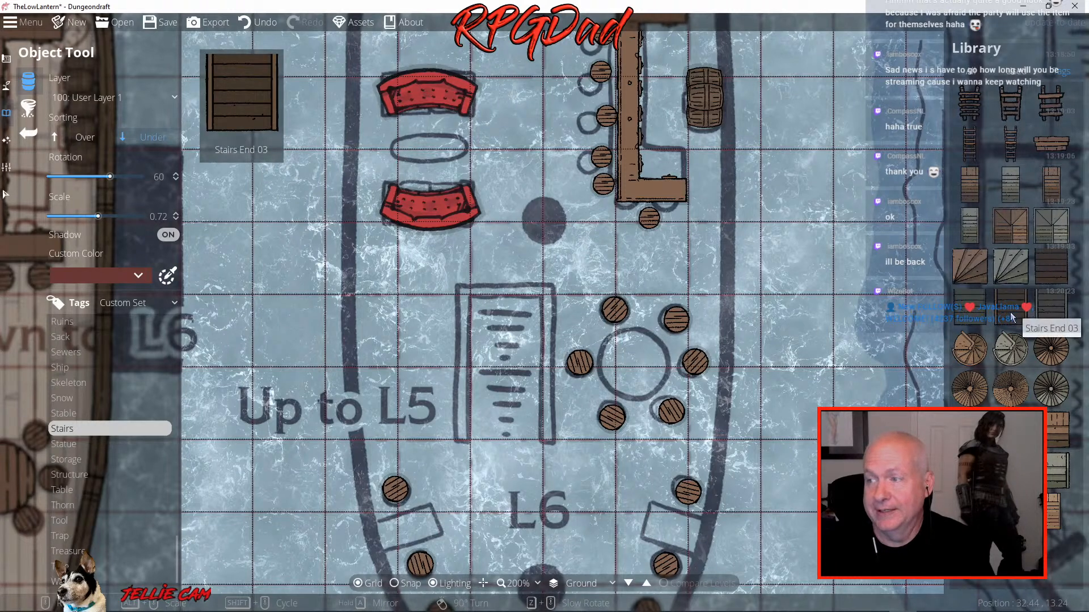
left_click(1008, 311)
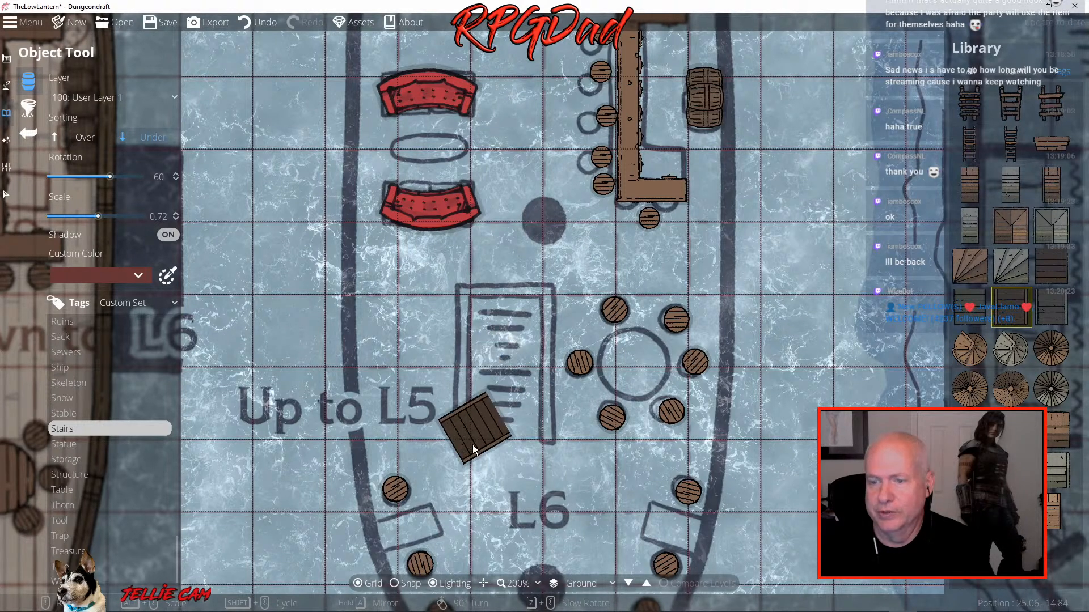
scroll(498, 460, "down", 3)
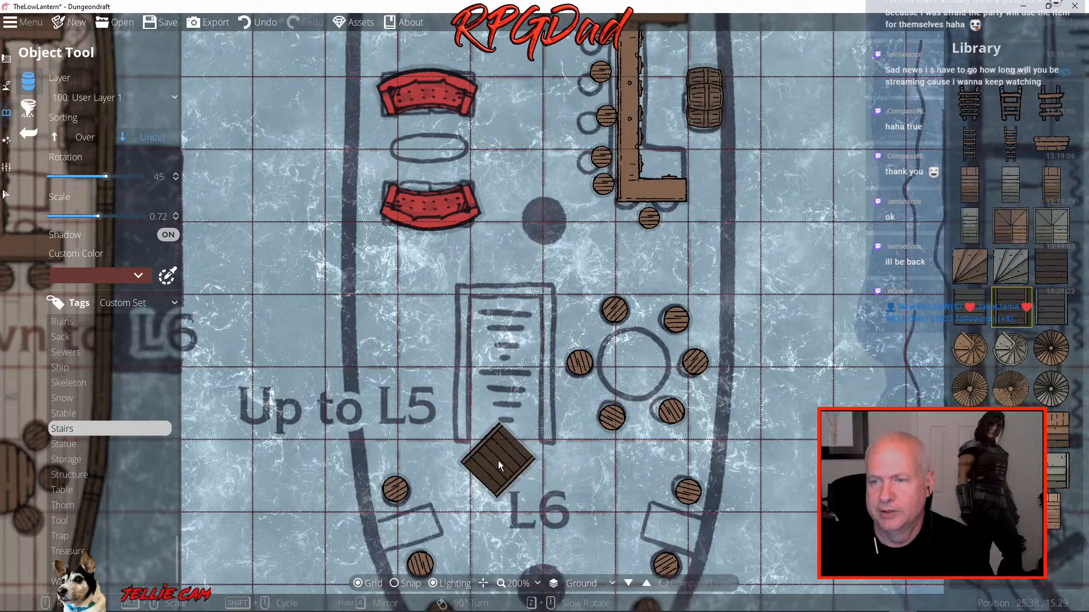
scroll(498, 460, "up", 2)
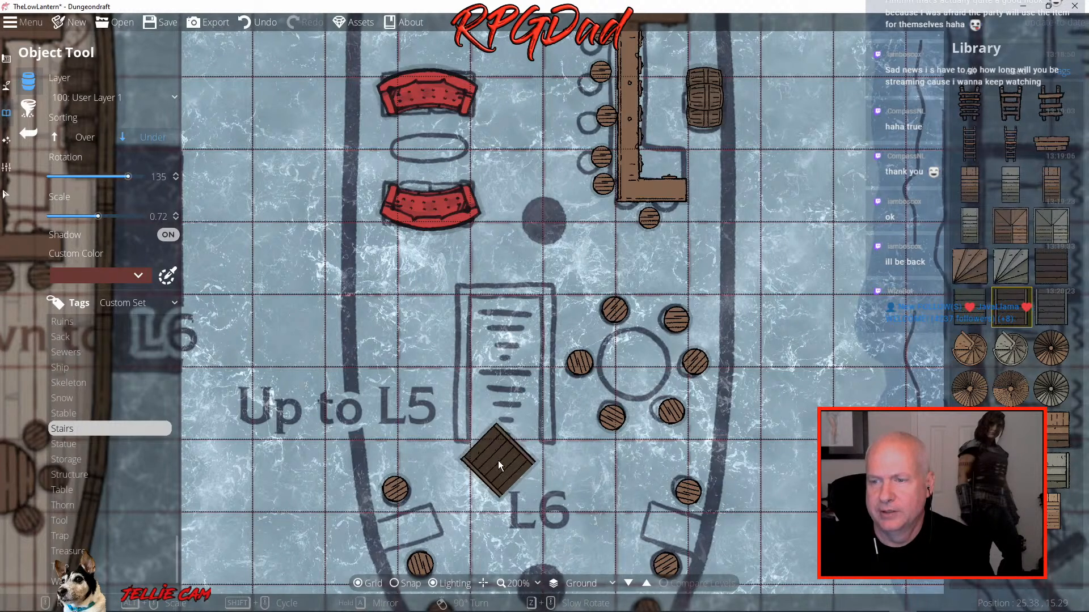
scroll(498, 461, "down", 3)
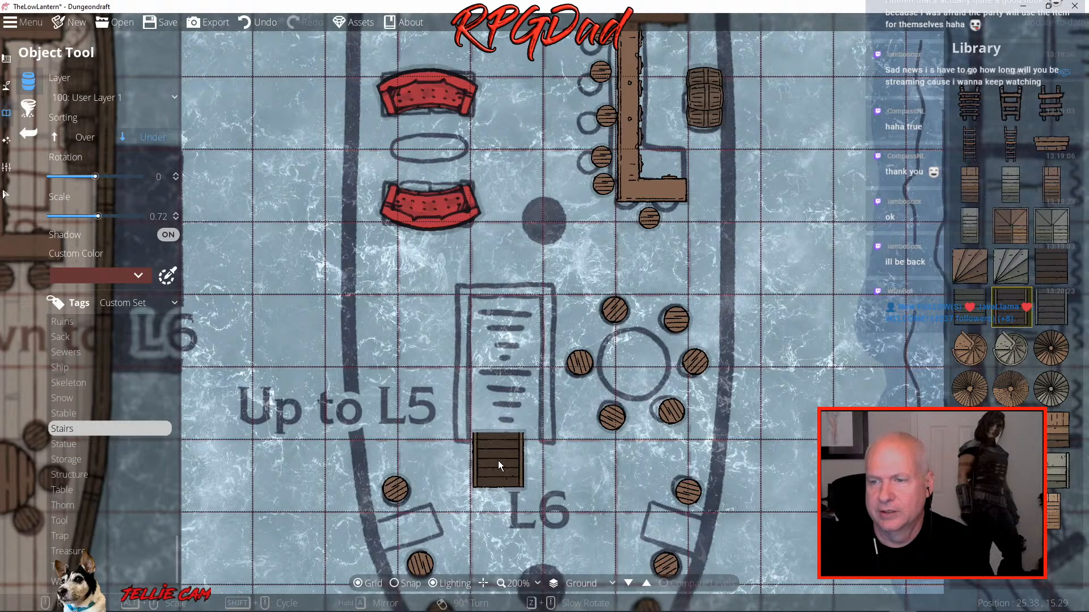
Enable snapping, set the scale to 1, and place two stair sections end to end over the sketched Up to L5 stairway
left_click(405, 584)
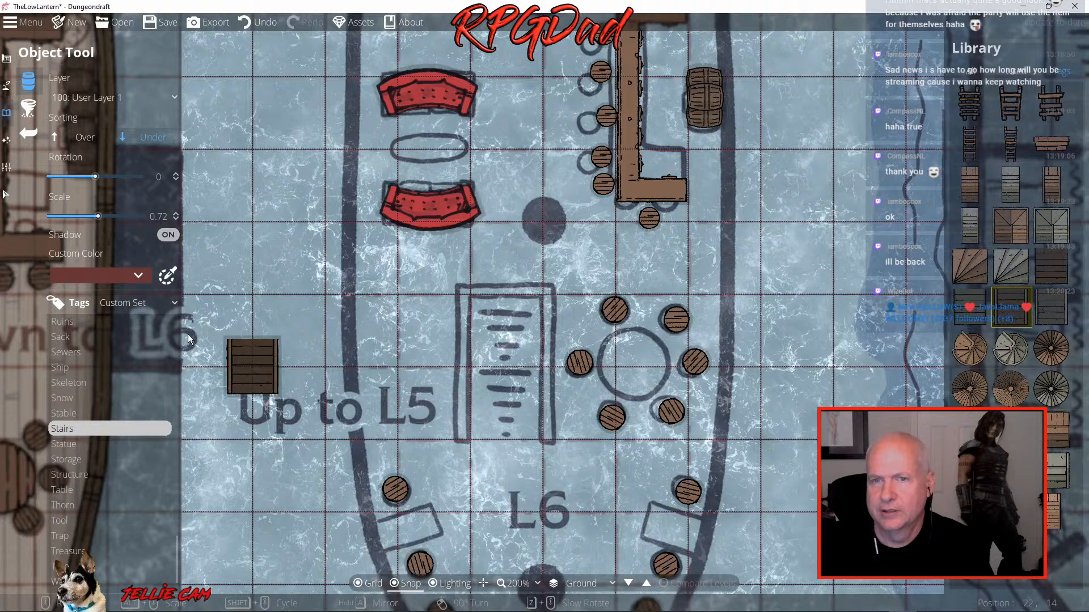
left_click_drag(99, 216, 106, 216)
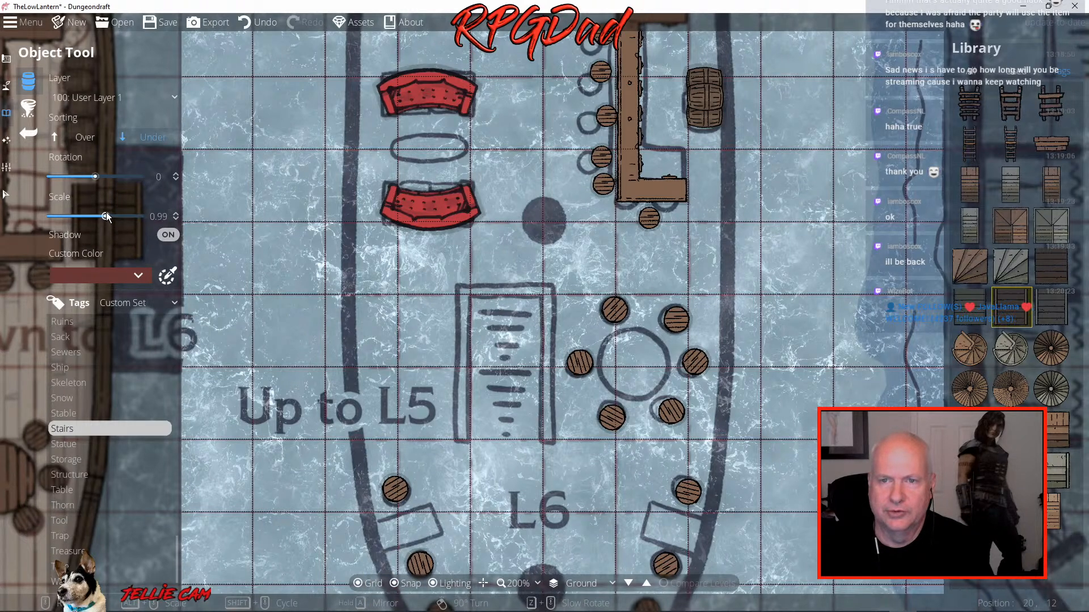
left_click(176, 214)
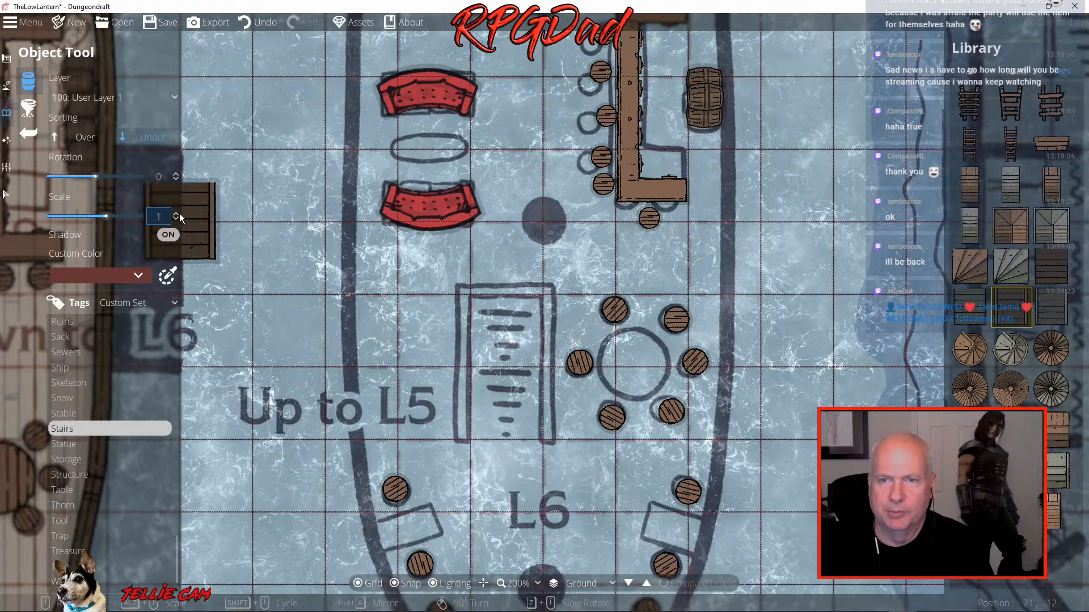
left_click(514, 330)
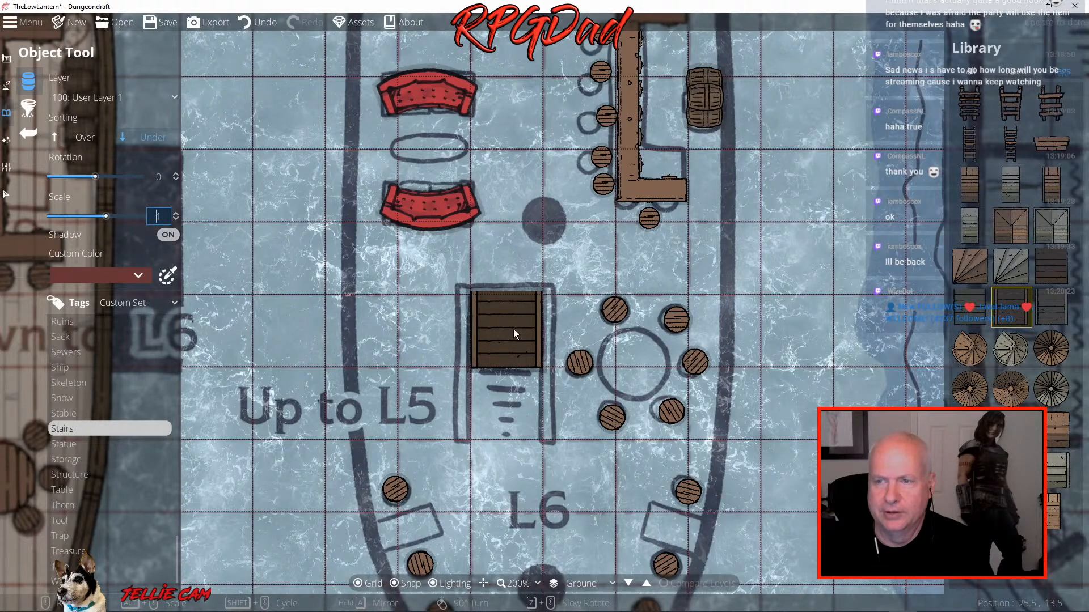
left_click(517, 403)
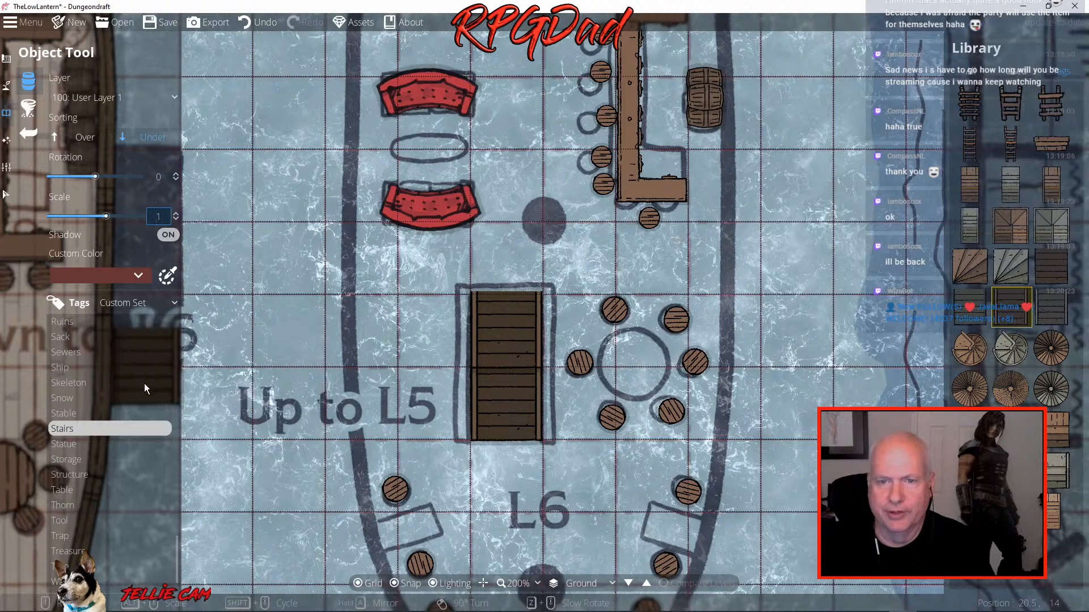
Place one Stairs End 03 section at rotation 0 over the sketched Down to L8 stairway
left_click_drag(363, 362, 320, 561)
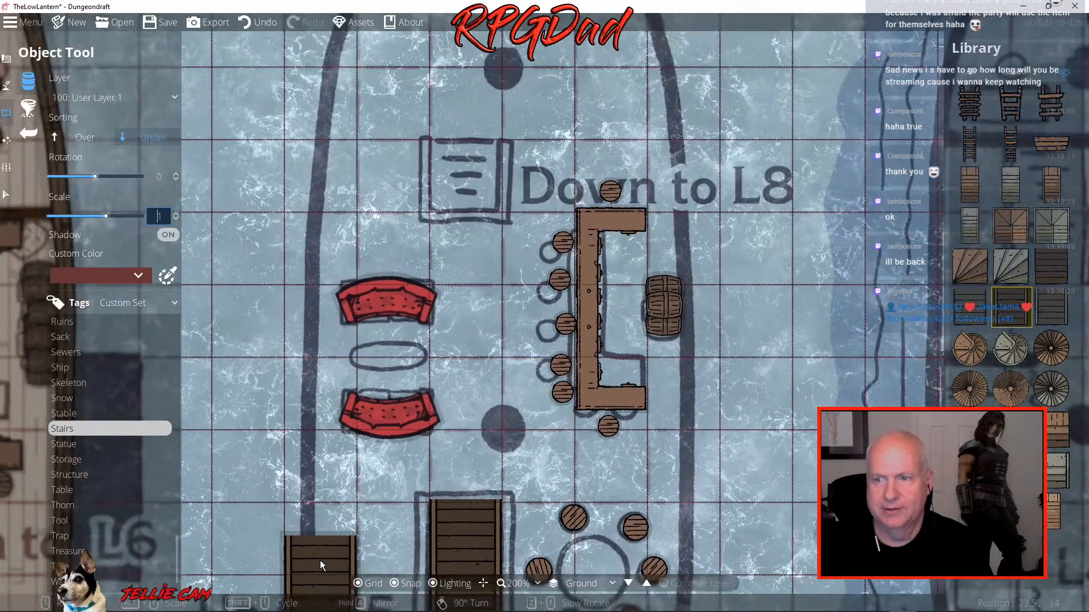
left_click_drag(458, 273, 441, 354)
scroll(445, 339, "up", 1)
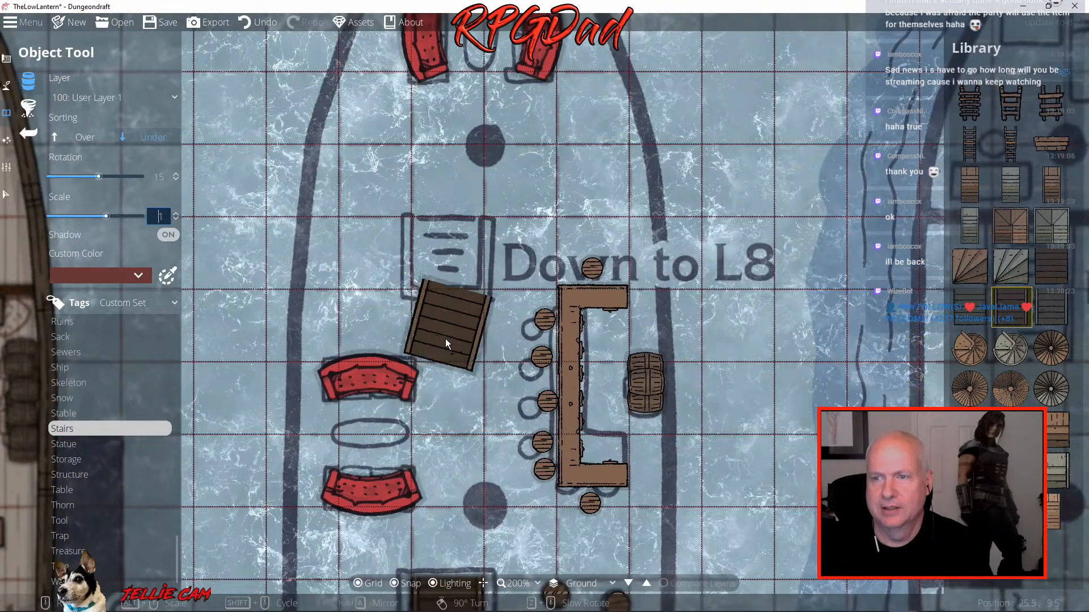
scroll(445, 339, "down", 1)
left_click(447, 253)
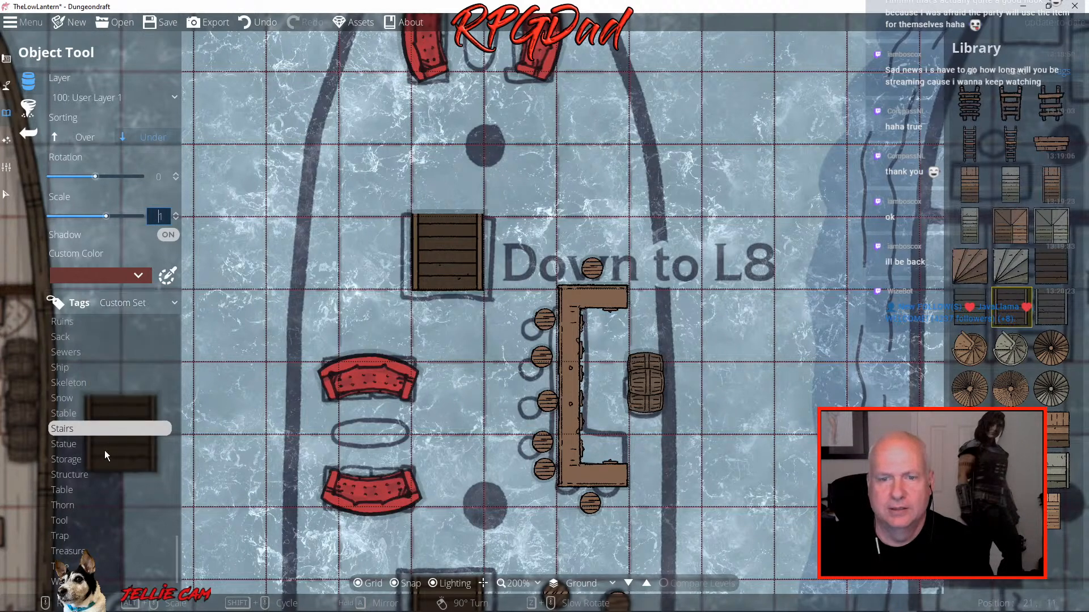
Draw an Inner Wood wall around the west, south and east sides of the Down to L8 stairs, leaving the north side open
left_click(7, 59)
left_click(28, 109)
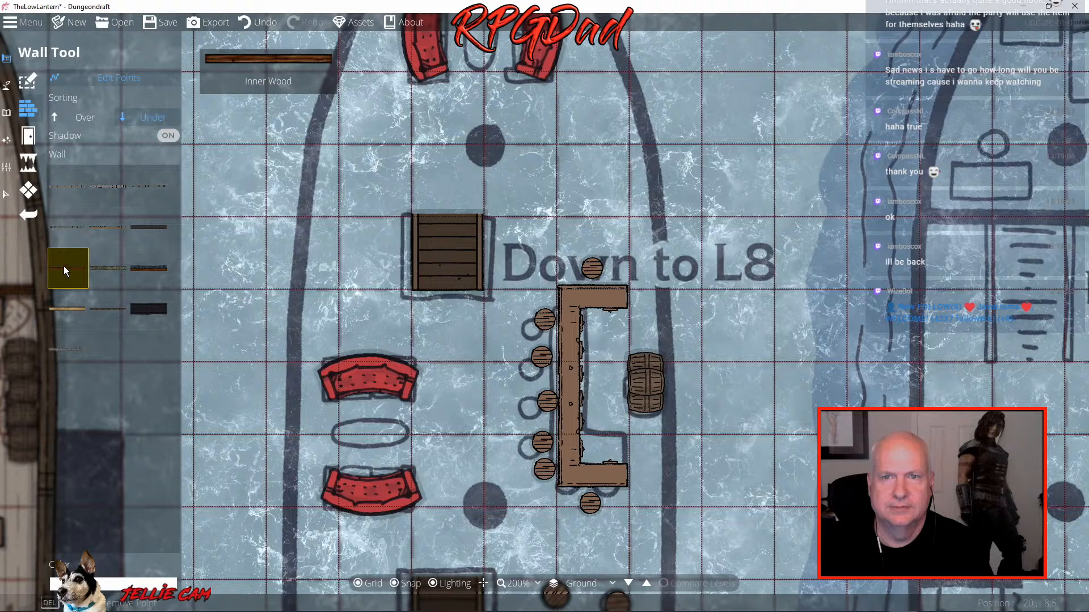
left_click(411, 217)
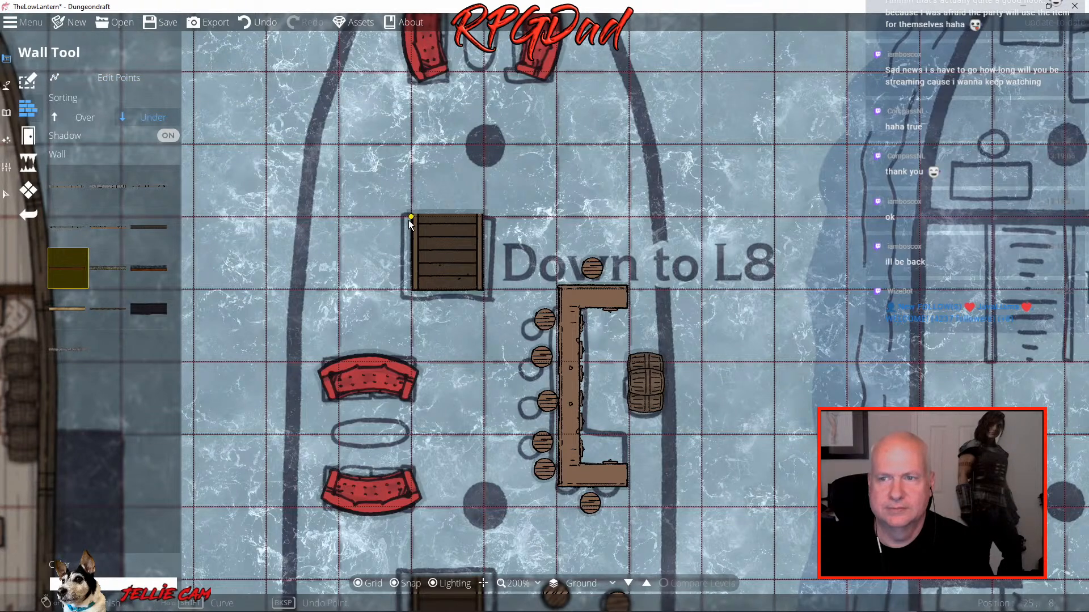
left_click(405, 292)
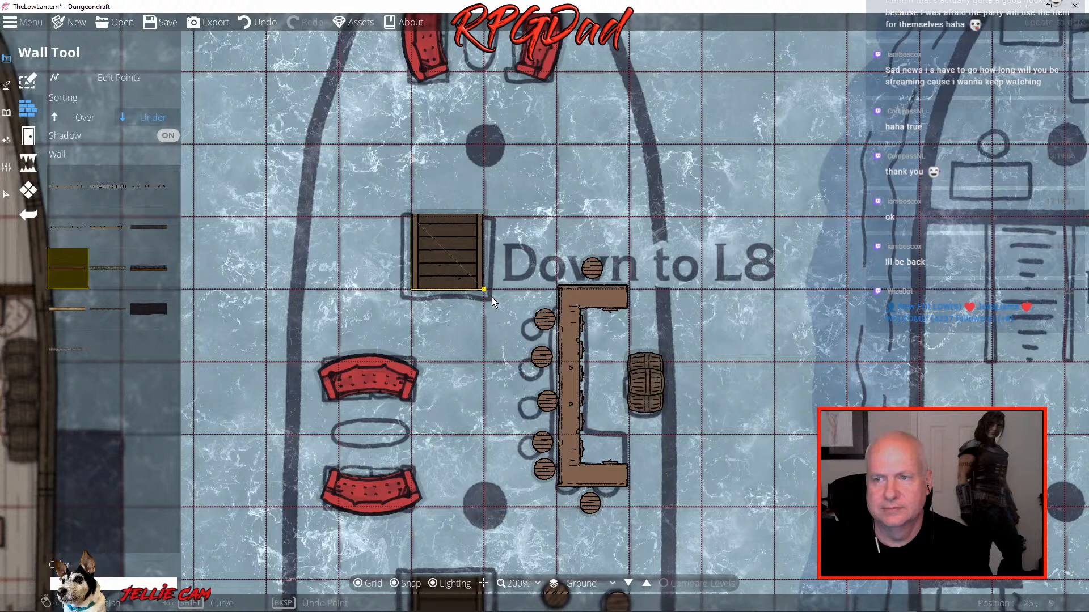
left_click(492, 297)
right_click(488, 216)
Draw an Inner Wood wall around the east, north and west sides of the Up to L5 stairs, leaving the south end open
left_click_drag(510, 391, 479, 107)
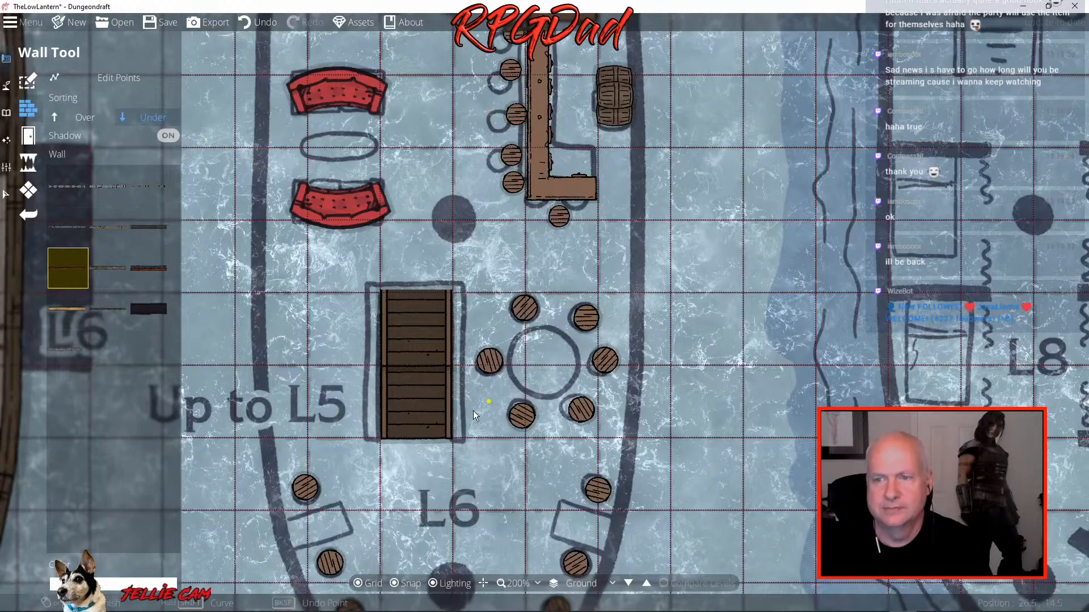
left_click(461, 437)
left_click_drag(462, 294, 512, 291)
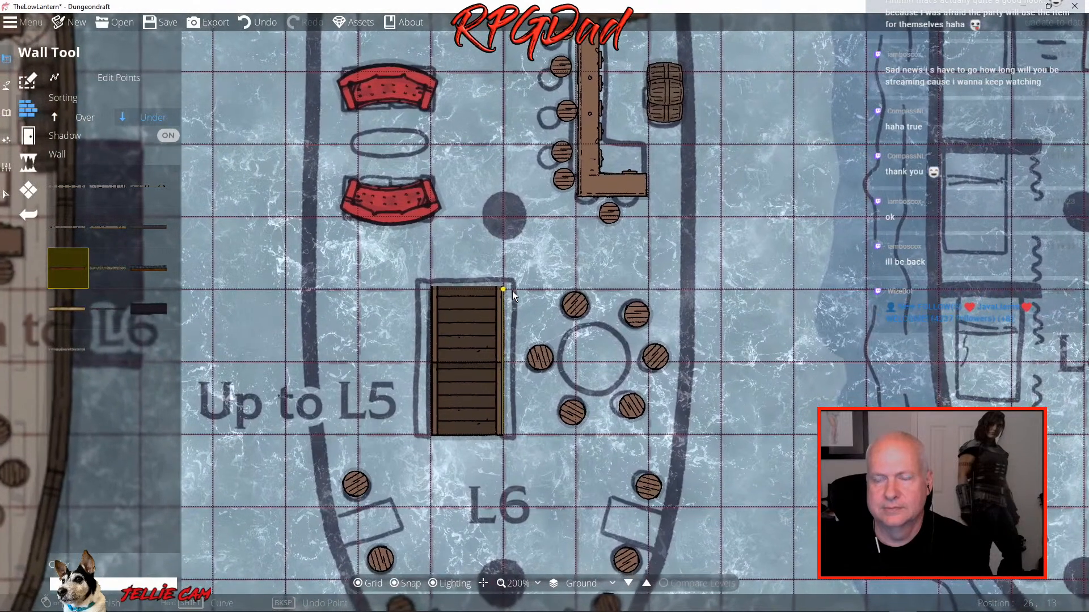
left_click(430, 289)
left_click(430, 434)
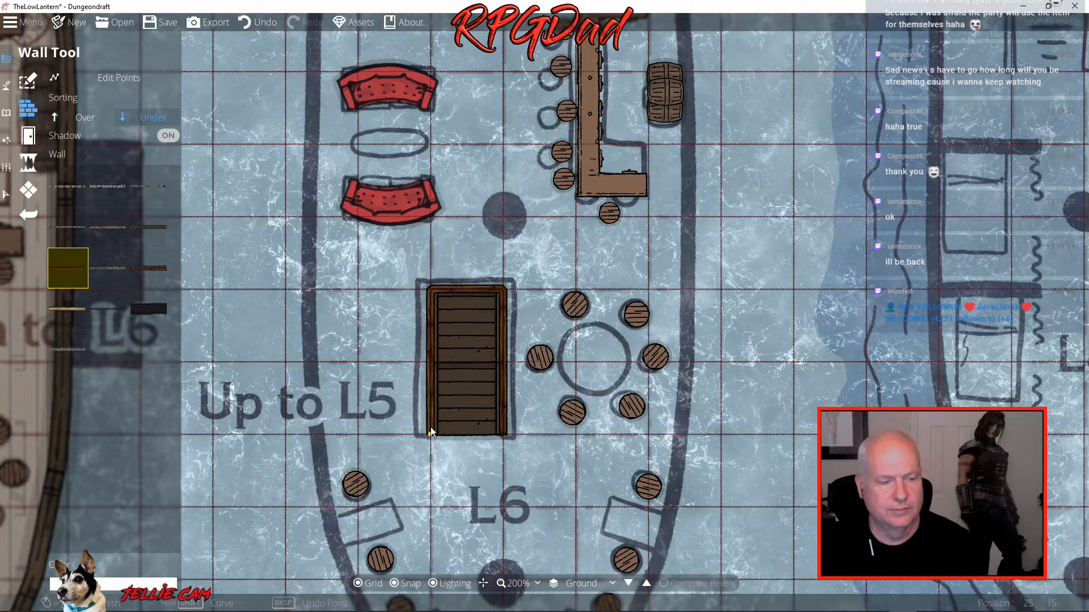
left_click(430, 431)
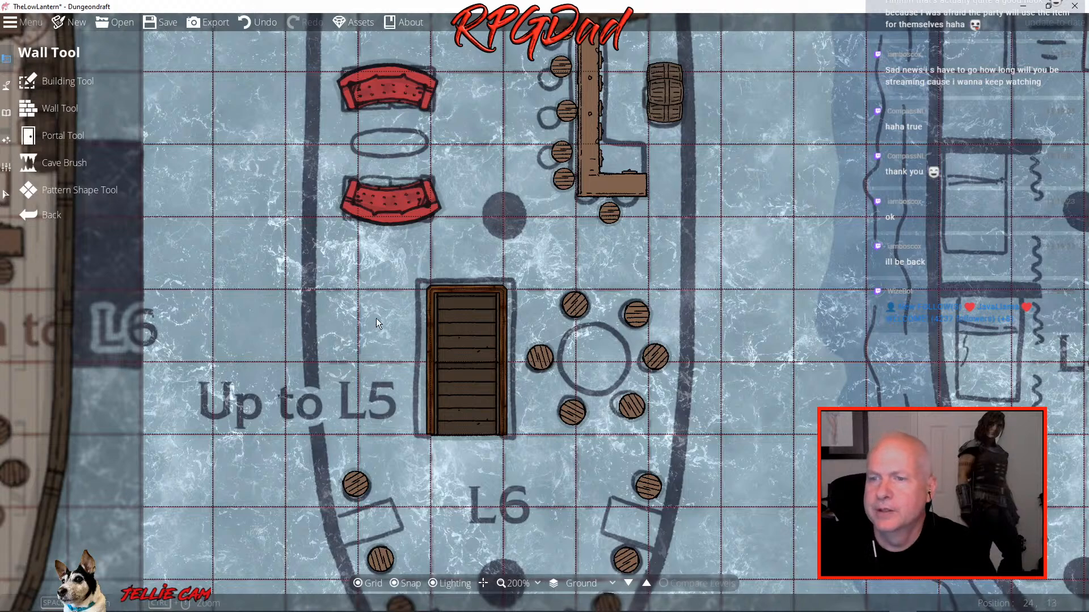
With snapping off, place a round plank table from the Table assets at rotation -45 inside the circle of six stools
scroll(382, 321, "down", 2)
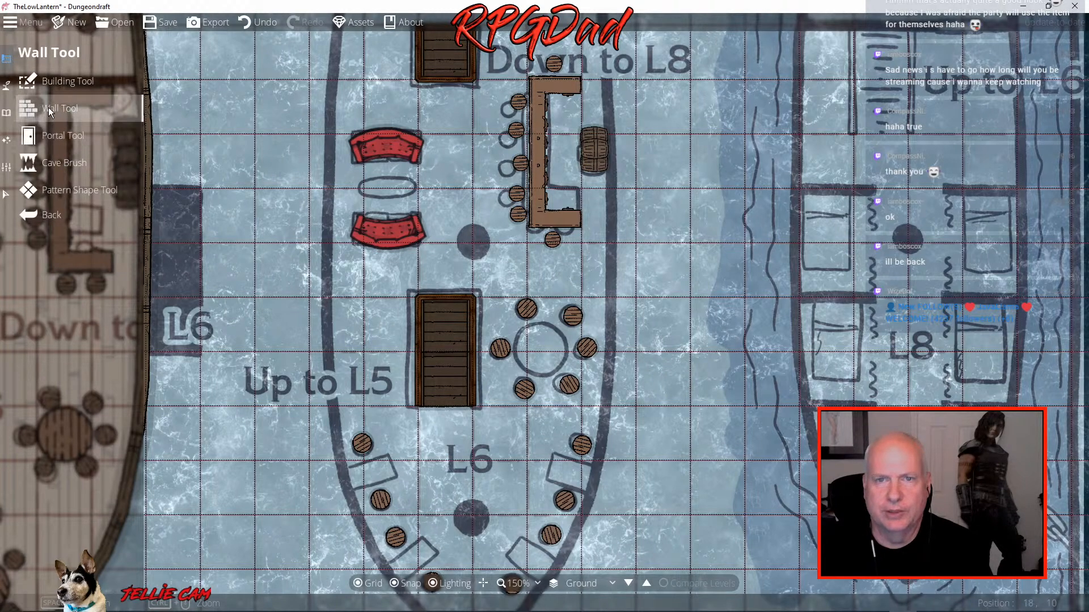
left_click(7, 117)
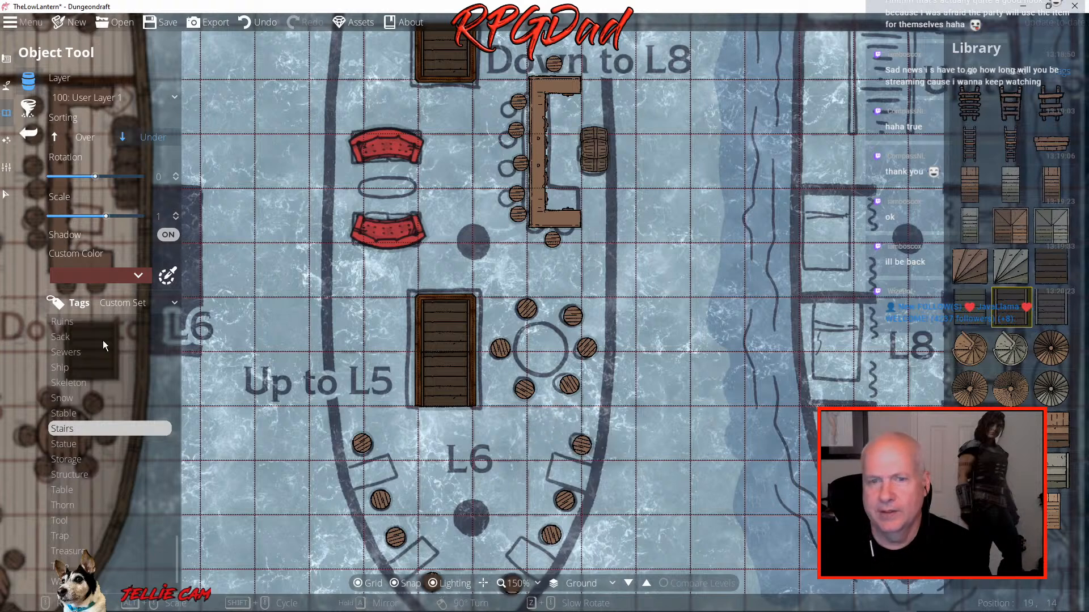
left_click(70, 489)
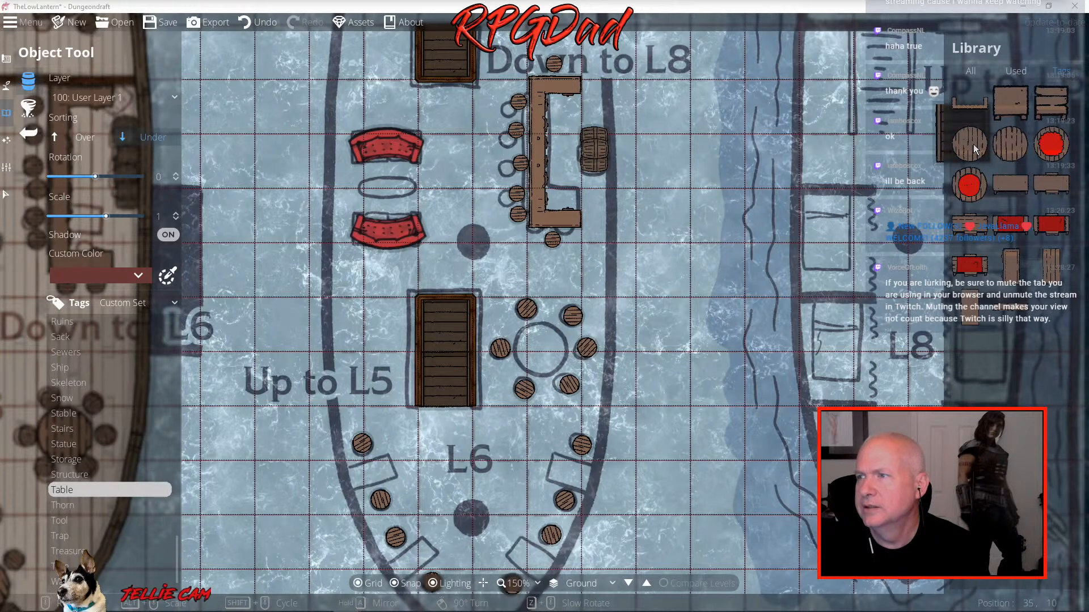
left_click(1012, 145)
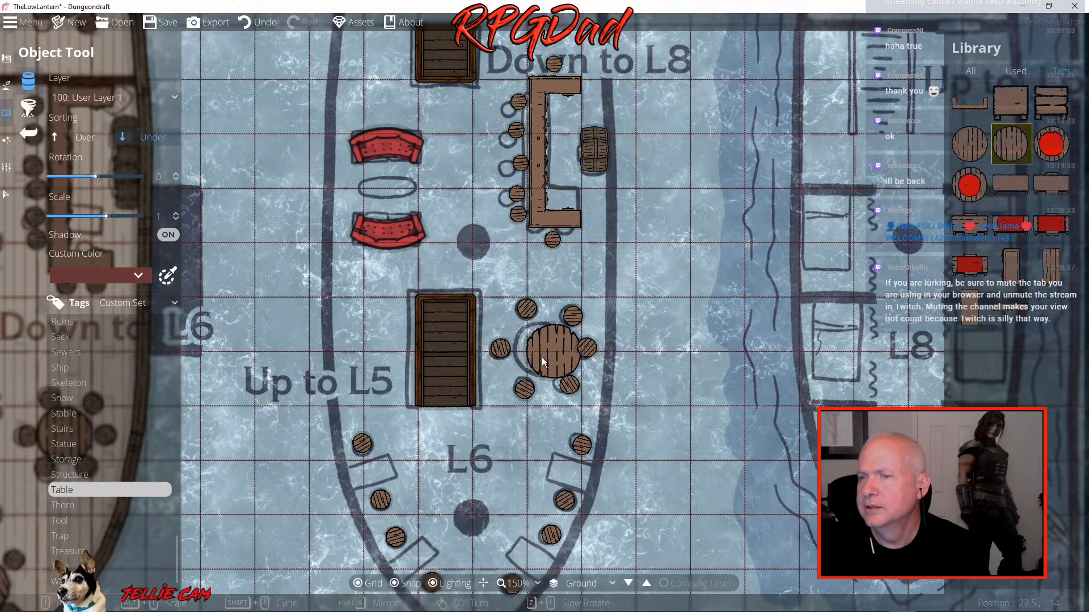
left_click(396, 585)
scroll(541, 352, "down", 1)
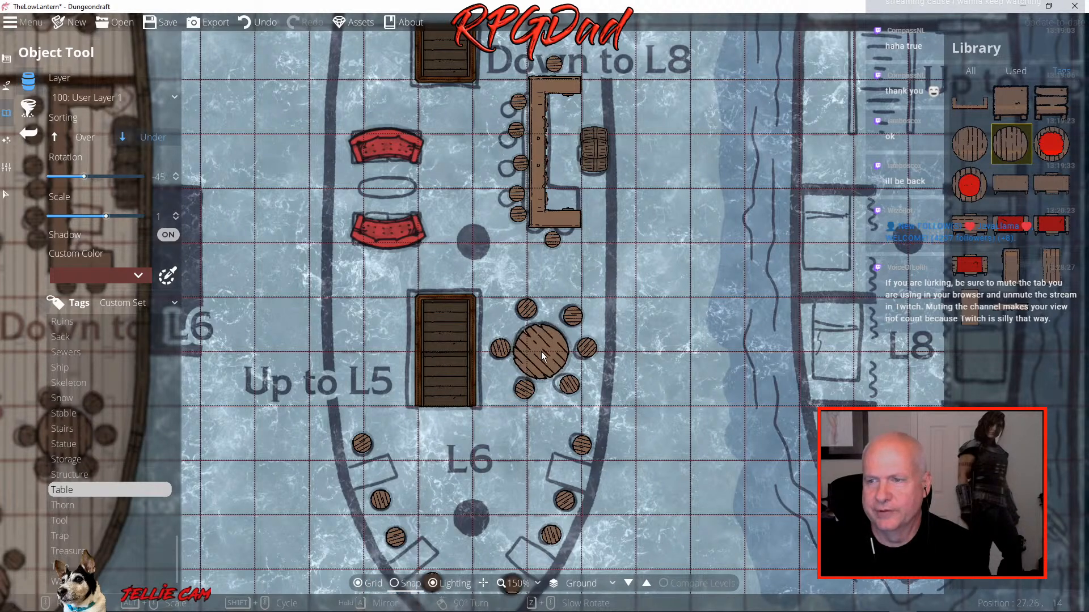
left_click(542, 349)
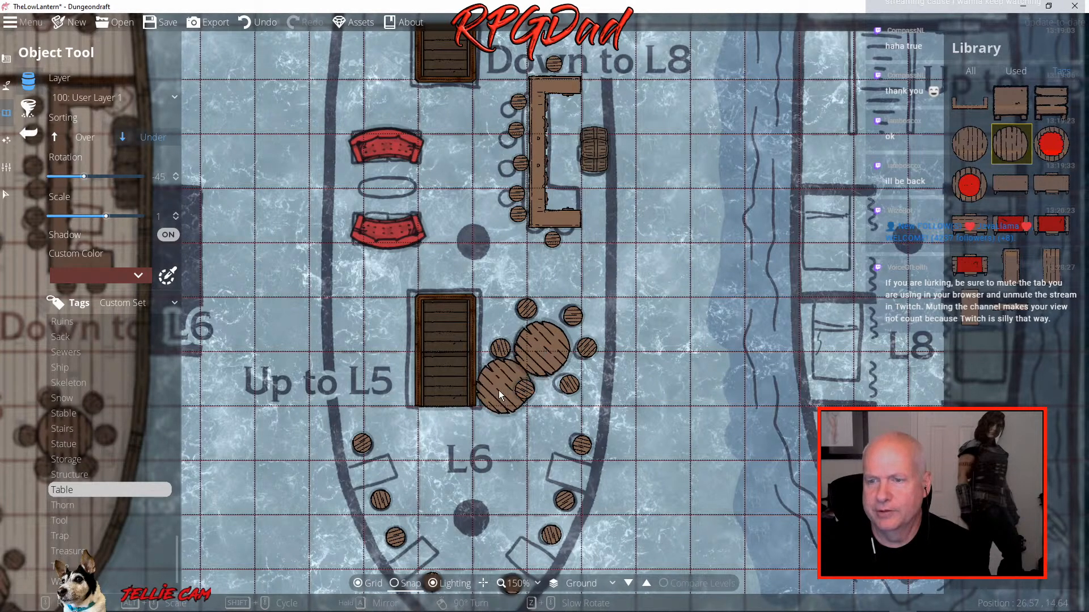
Look through the Forgotten Adventures Interior Furnishings assets for furniture matching the remaining sketched shapes on L6
left_click_drag(477, 178, 492, 115)
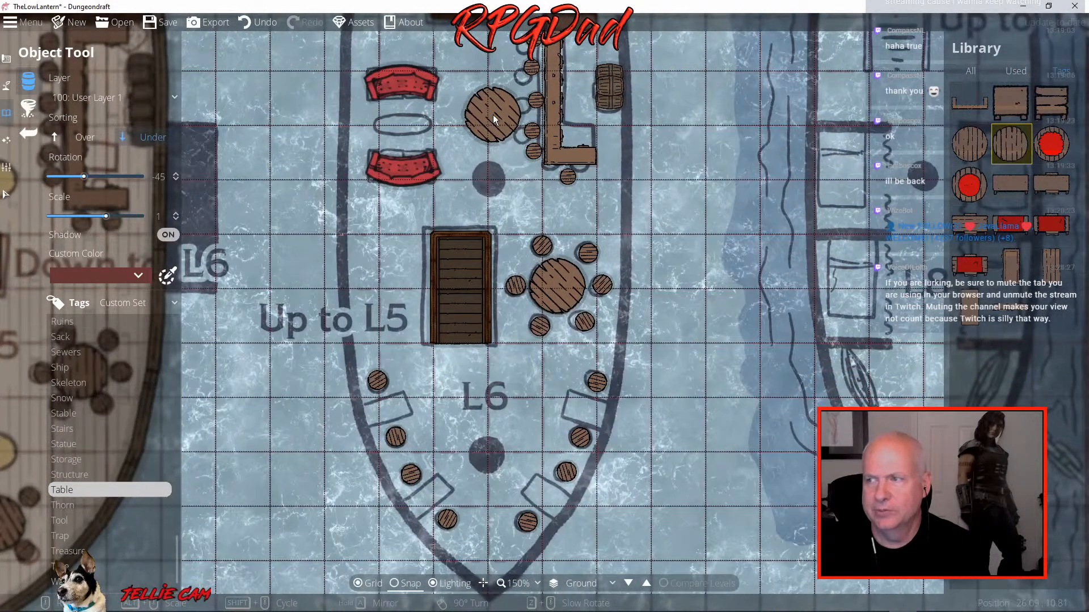
left_click(120, 312)
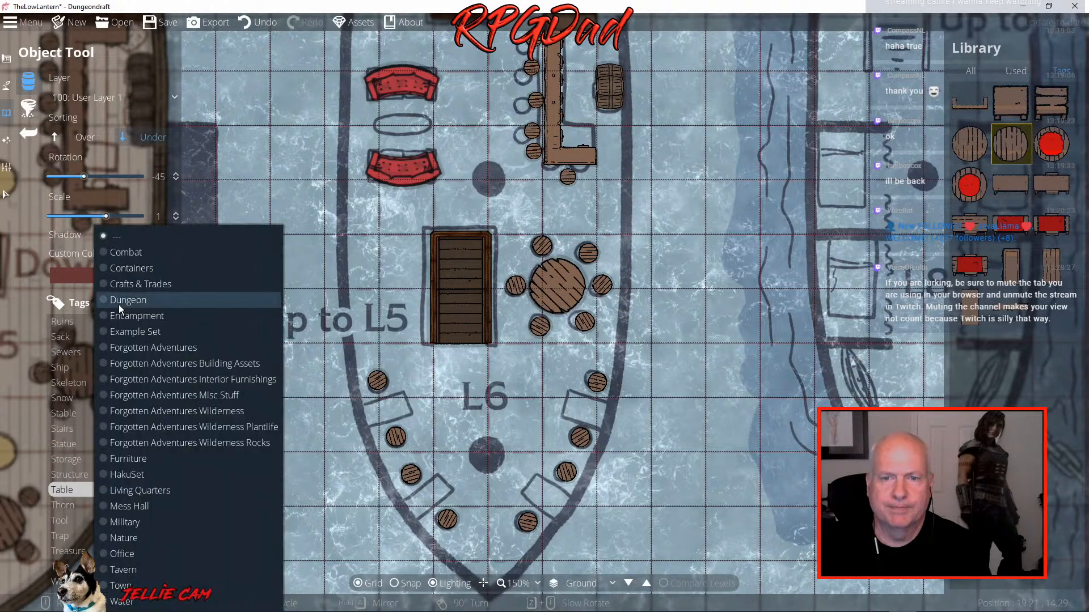
left_click(157, 378)
scroll(1009, 284, "down", 5)
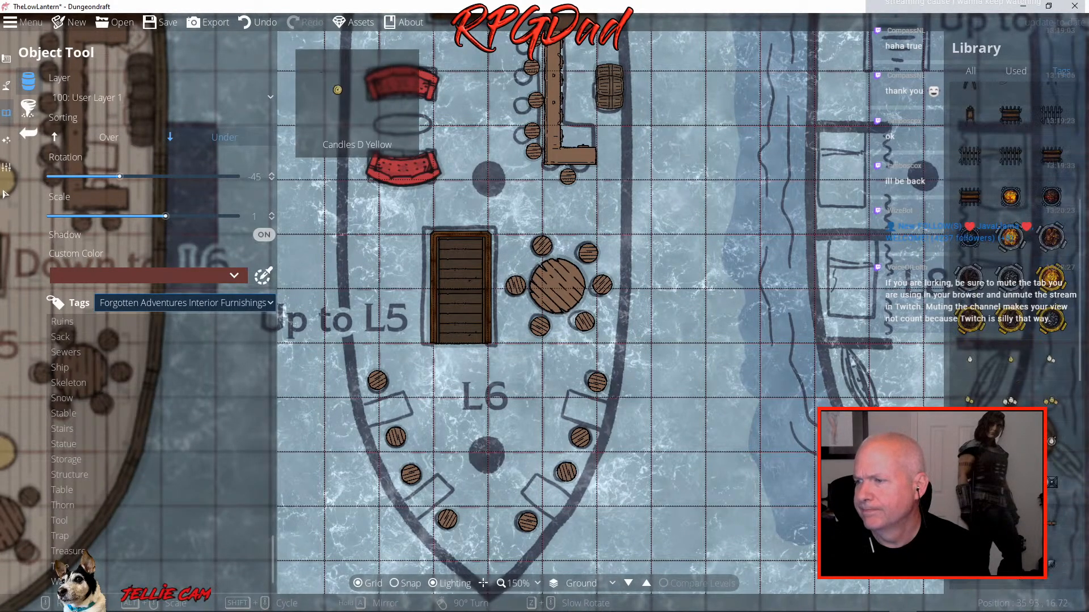
scroll(1009, 284, "up", 5)
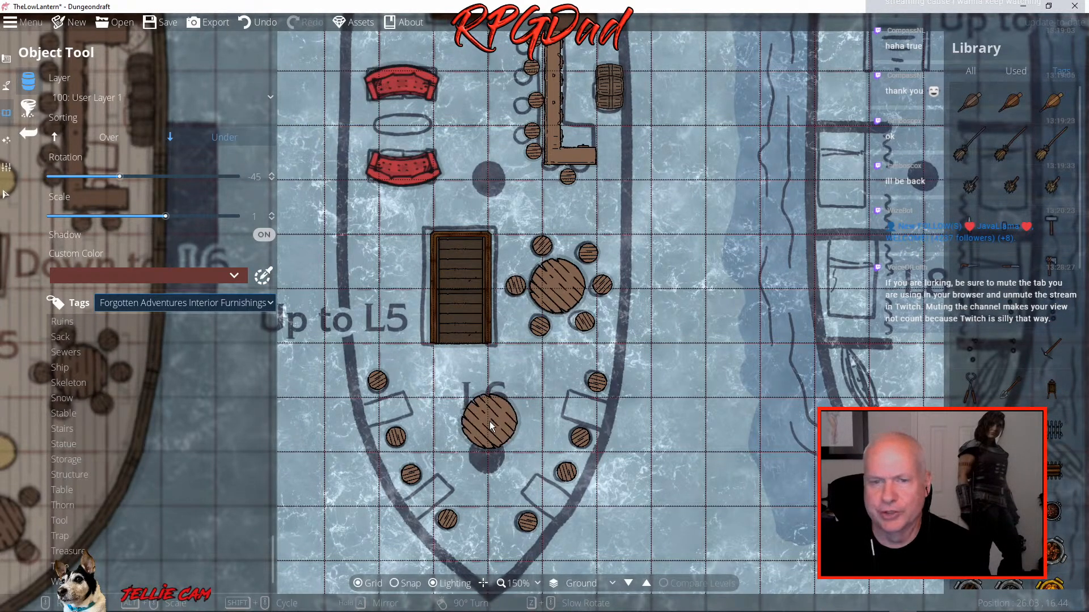
Browse the Forgotten Adventures Building Assets set, examining its walls, entrance stairs, wooden stairs and trapdoors
left_click(265, 302)
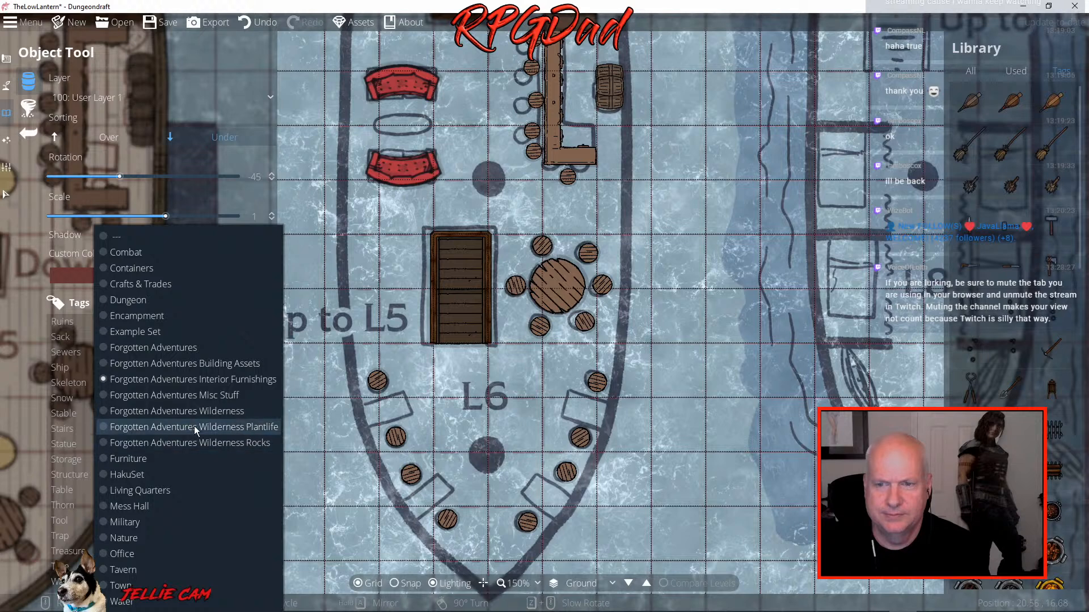
left_click(201, 366)
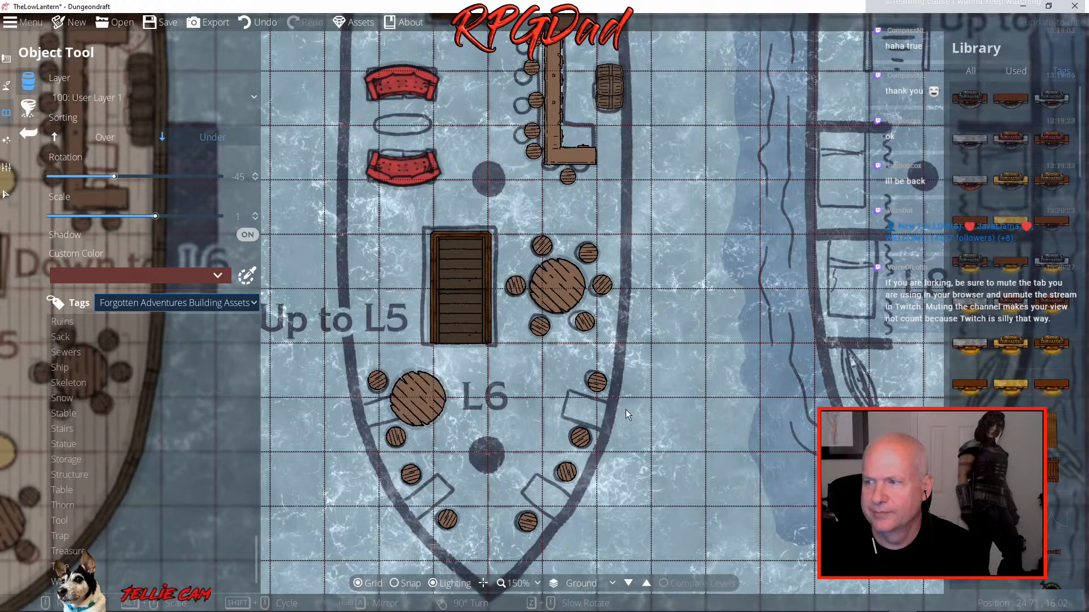
scroll(1042, 434, "down", 7)
scroll(1047, 440, "down", 5)
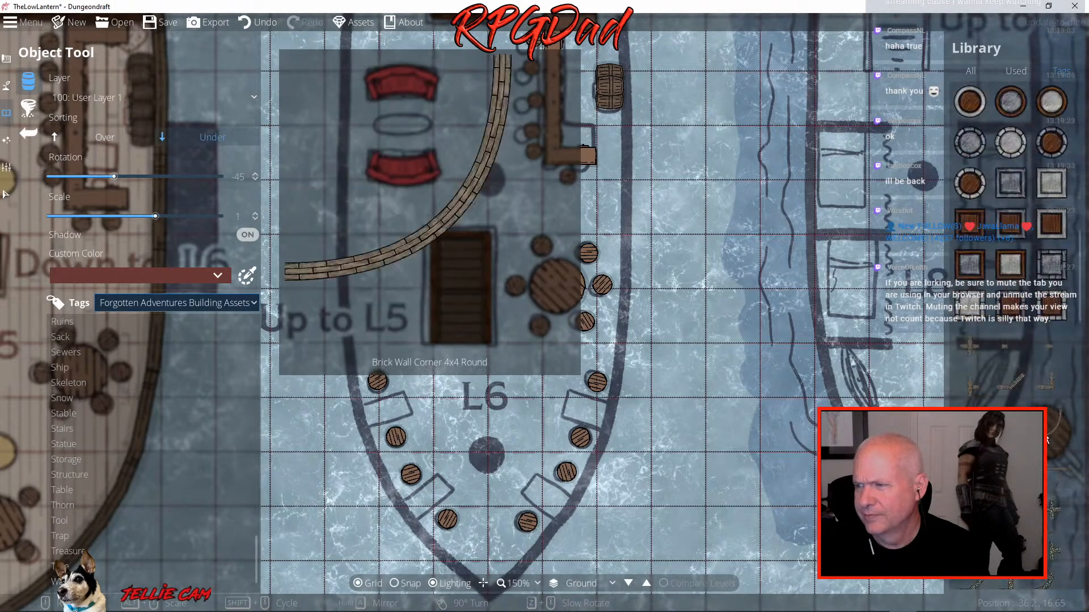
scroll(1047, 440, "down", 6)
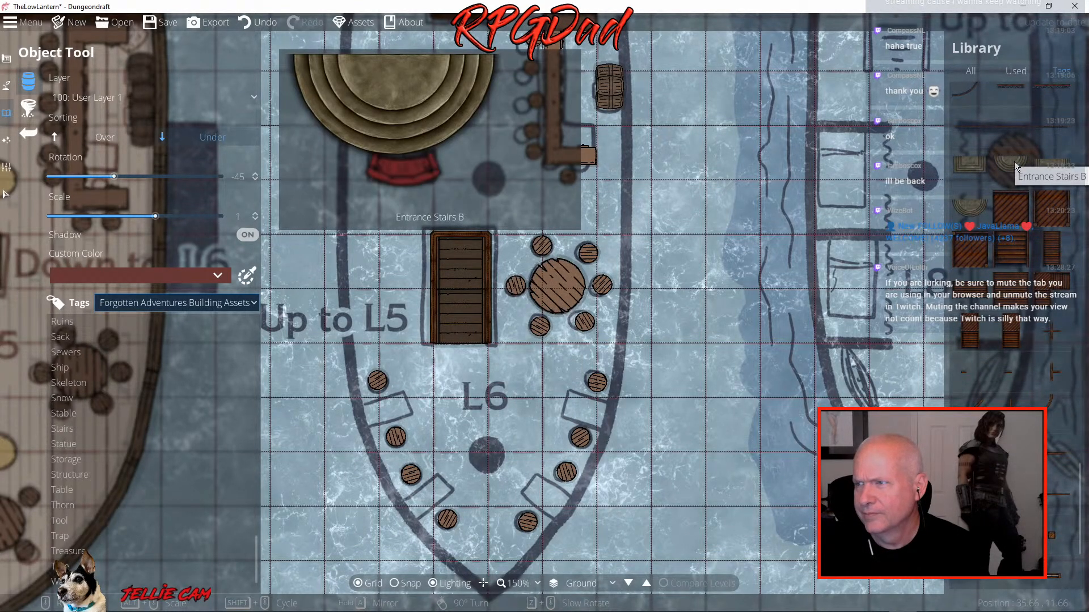
scroll(963, 214, "down", 5)
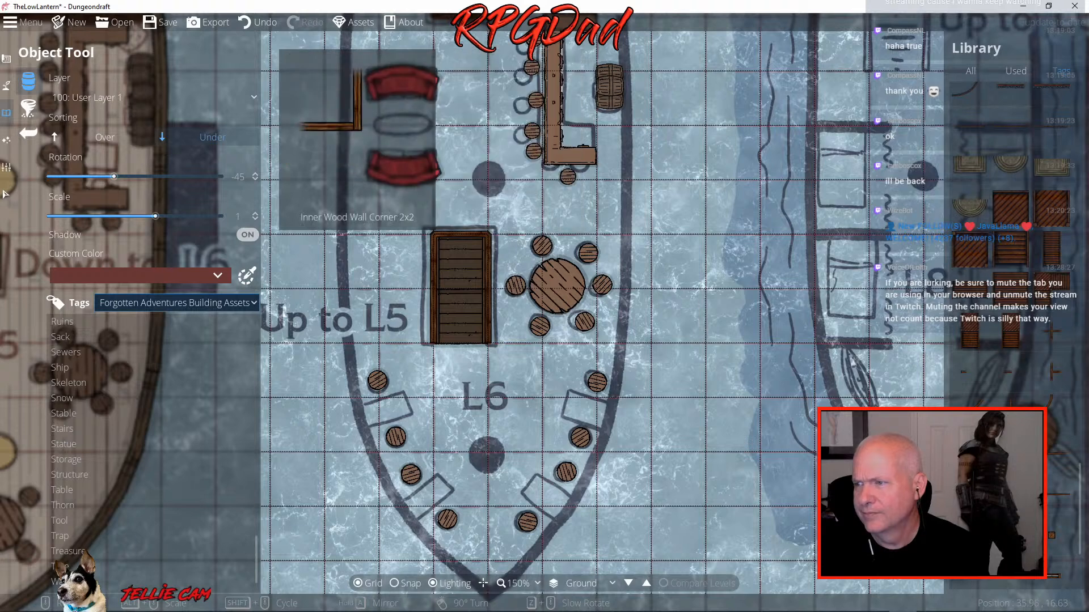
scroll(1046, 309, "down", 5)
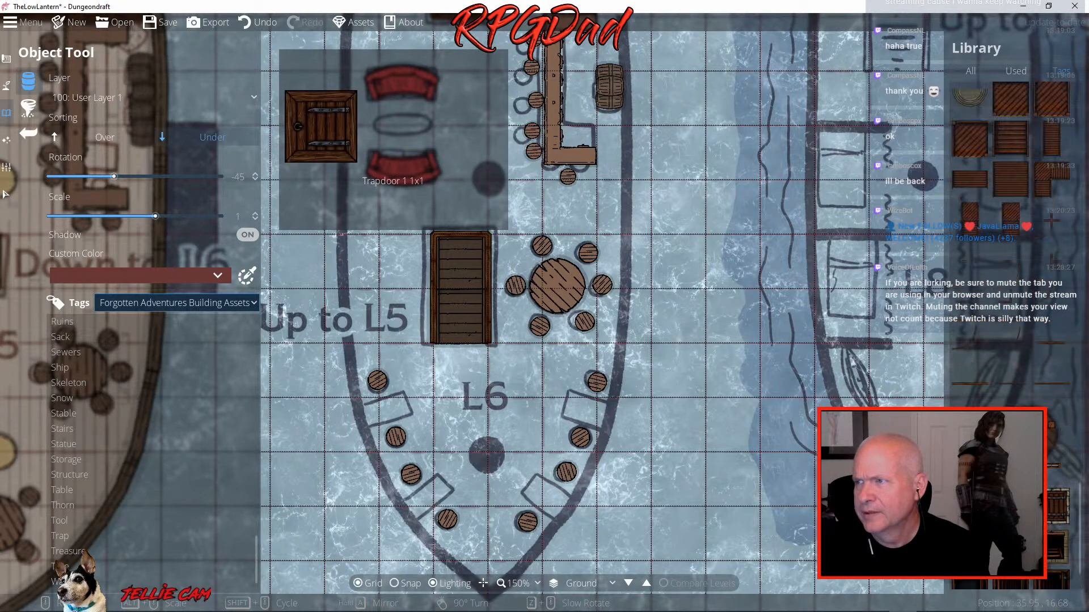
mouse_move(971, 294)
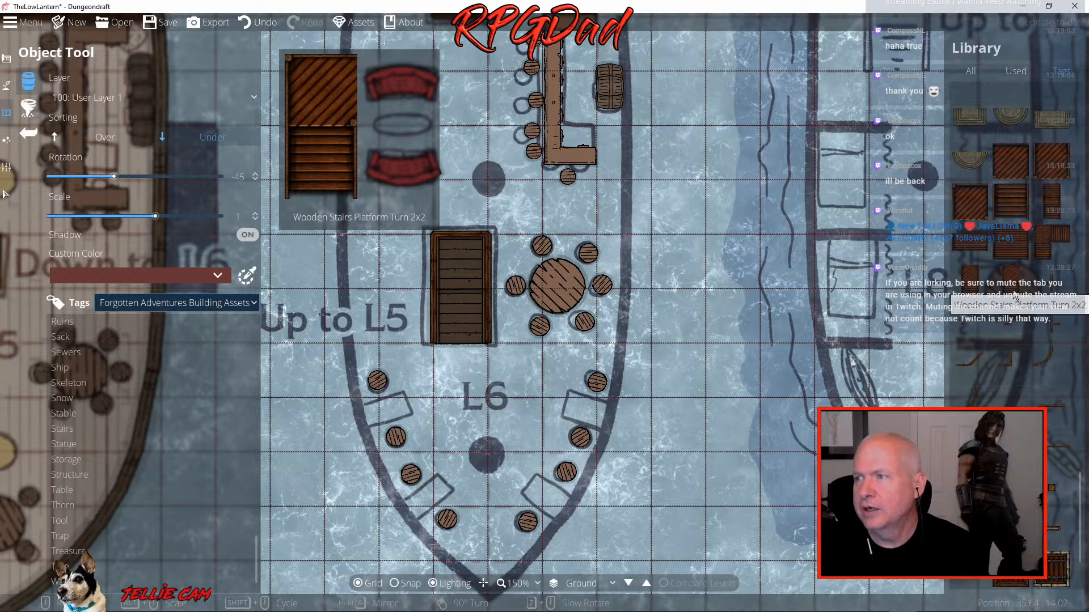
left_click(1042, 162)
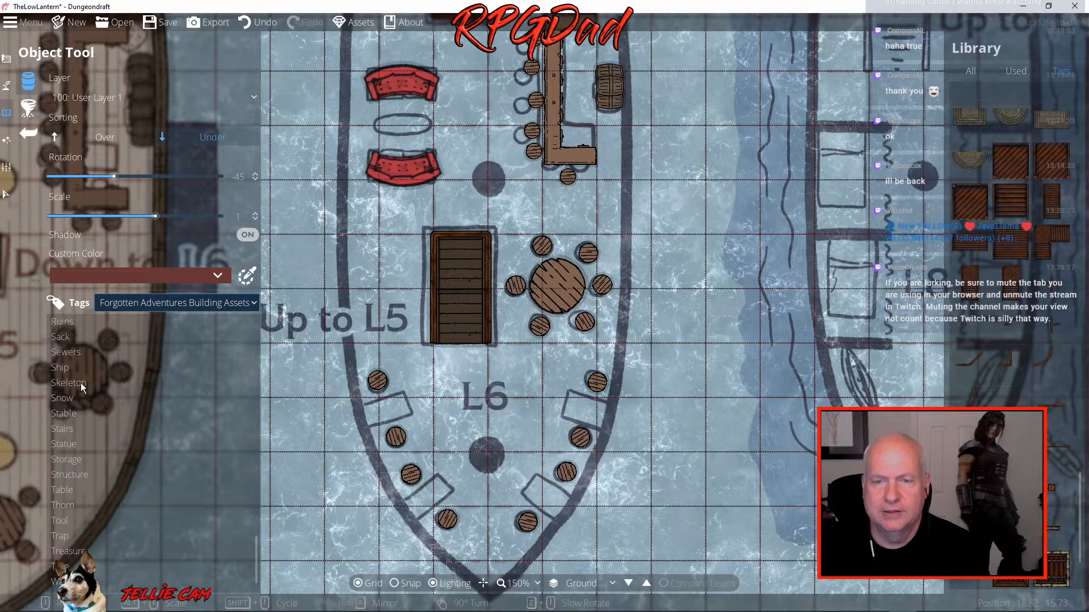
Show the Table assets again and look through the full tag list for another furniture category
scroll(82, 388, "down", 1)
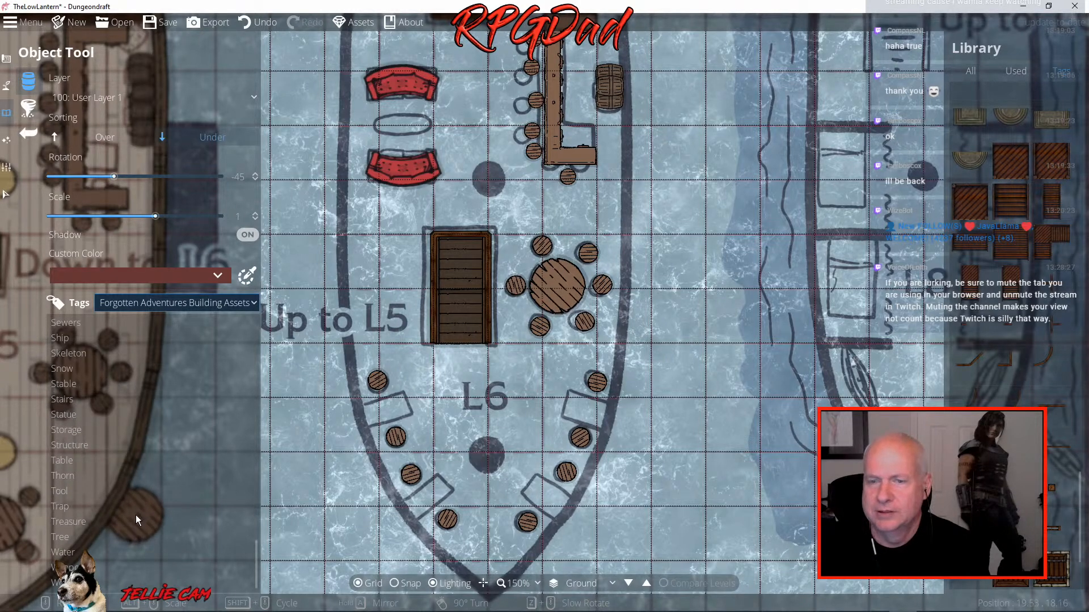
left_click(67, 460)
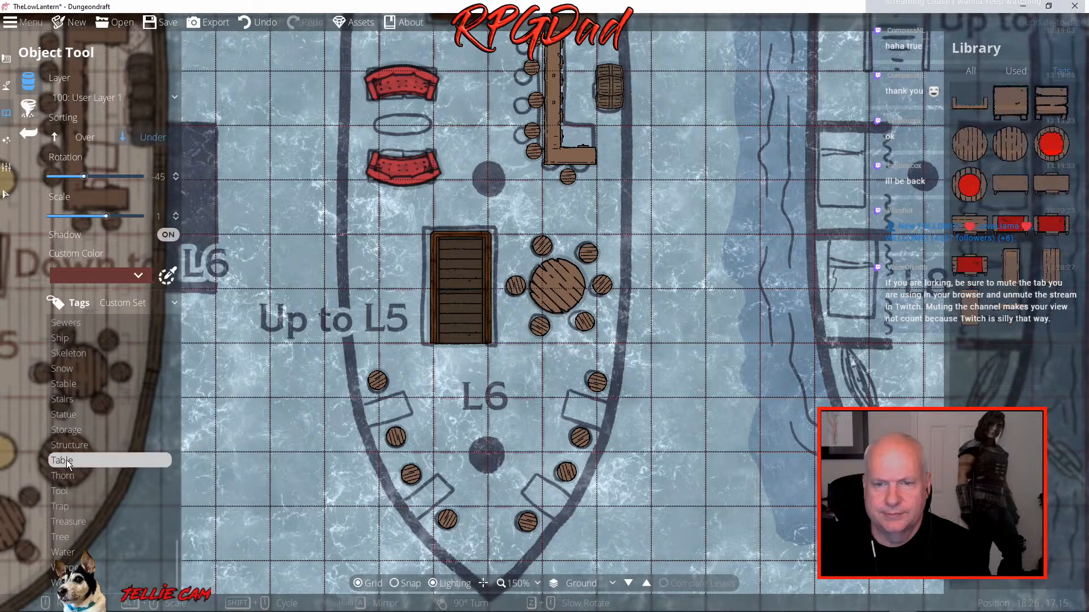
scroll(66, 460, "up", 10)
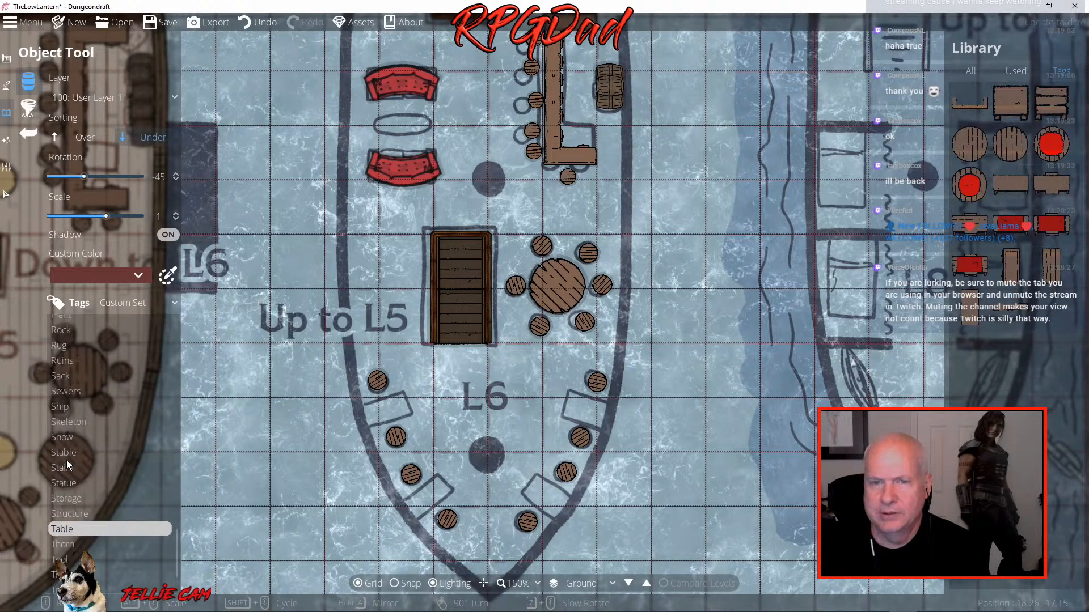
scroll(67, 460, "up", 10)
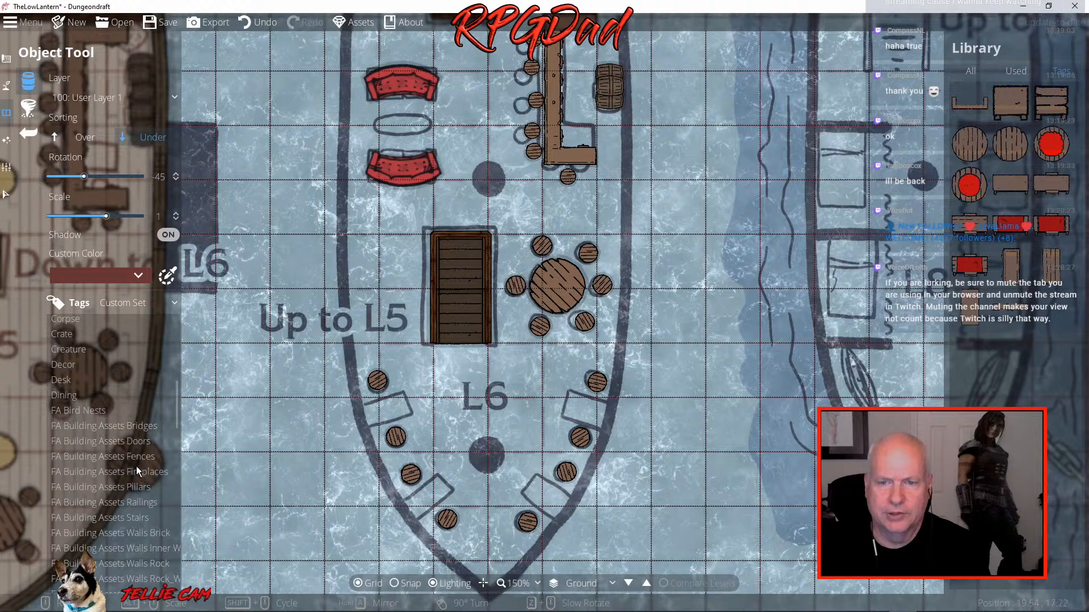
scroll(145, 499, "down", 1)
scroll(145, 499, "down", 1)
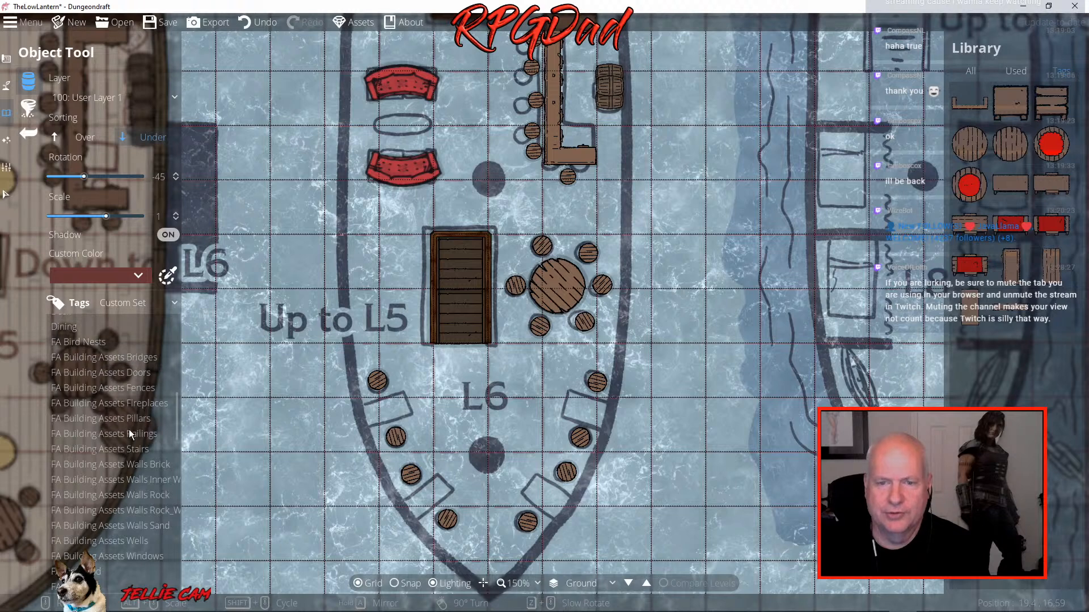
scroll(141, 498, "down", 4)
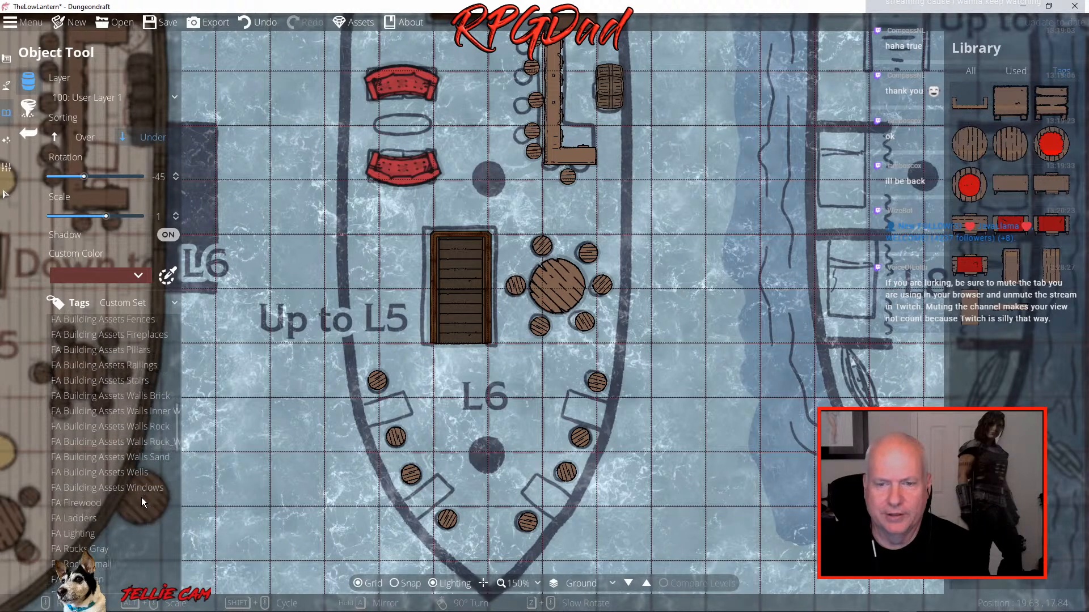
scroll(141, 498, "down", 4)
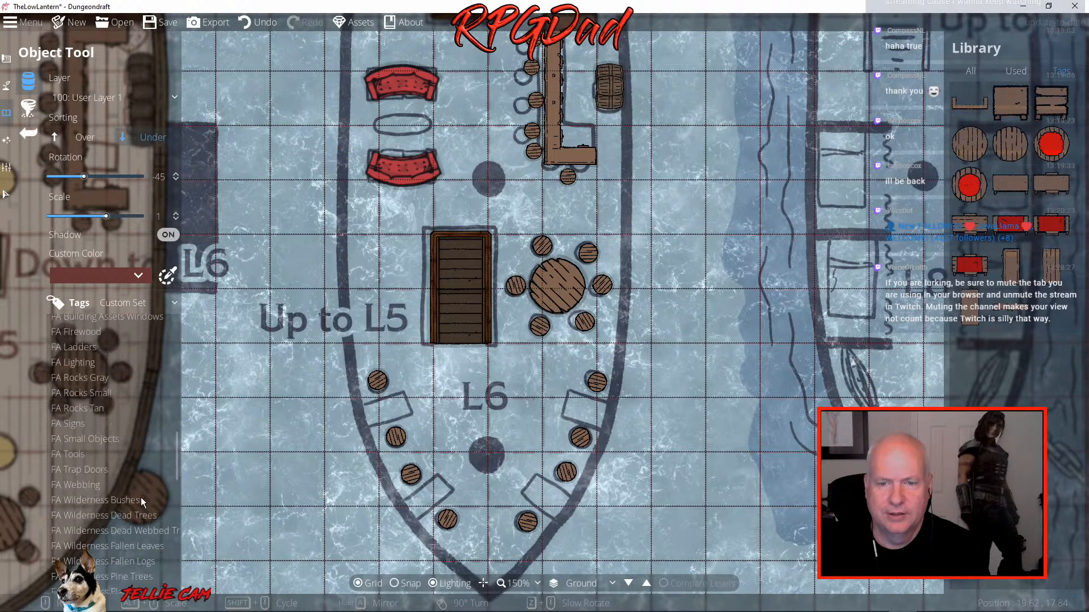
scroll(140, 497, "down", 1)
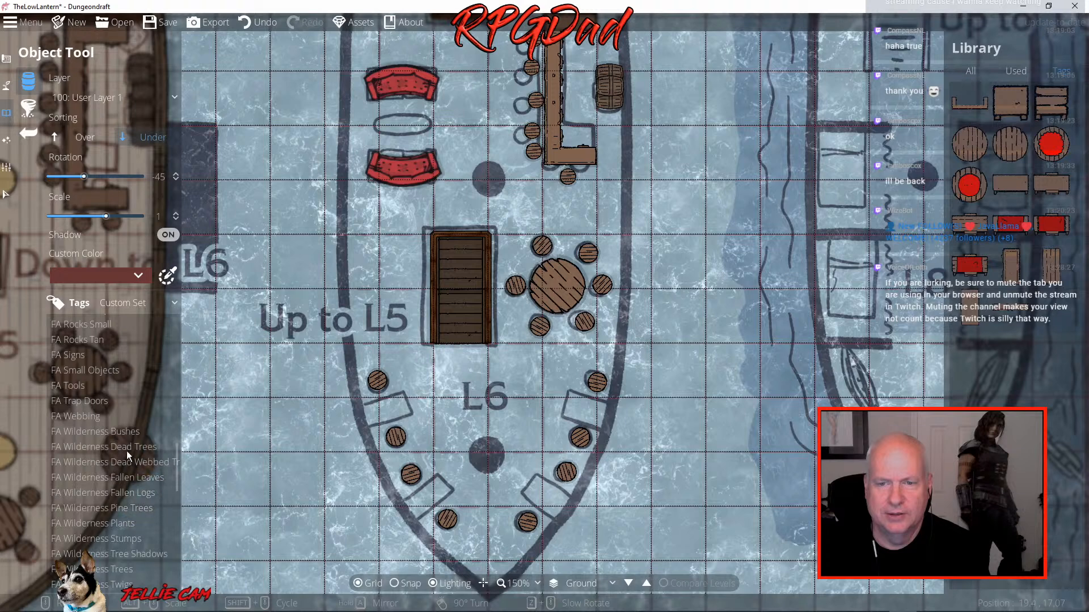
scroll(119, 505, "up", 6)
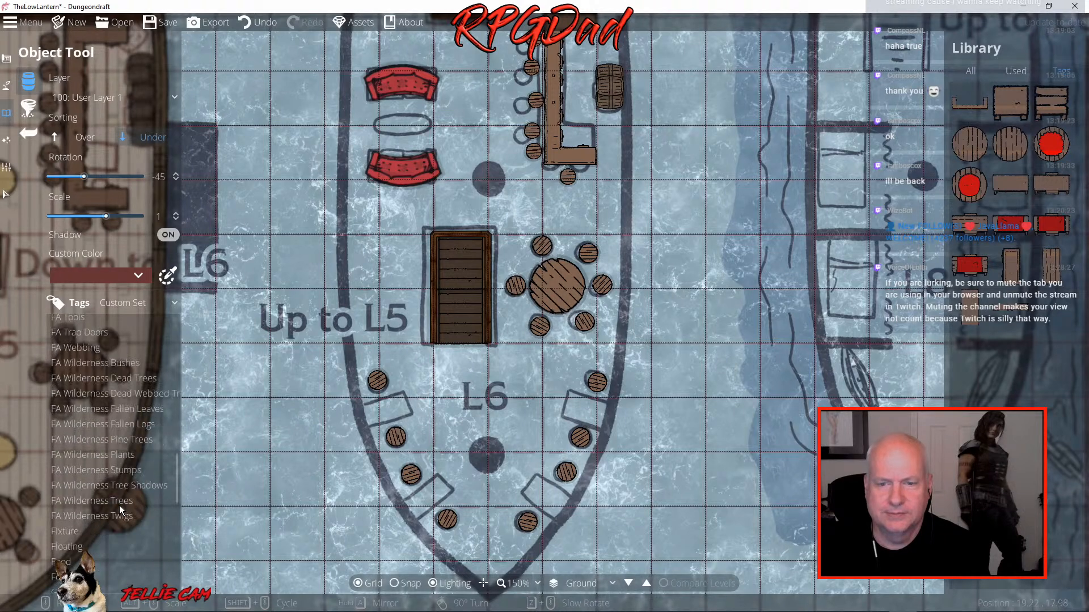
scroll(119, 505, "up", 8)
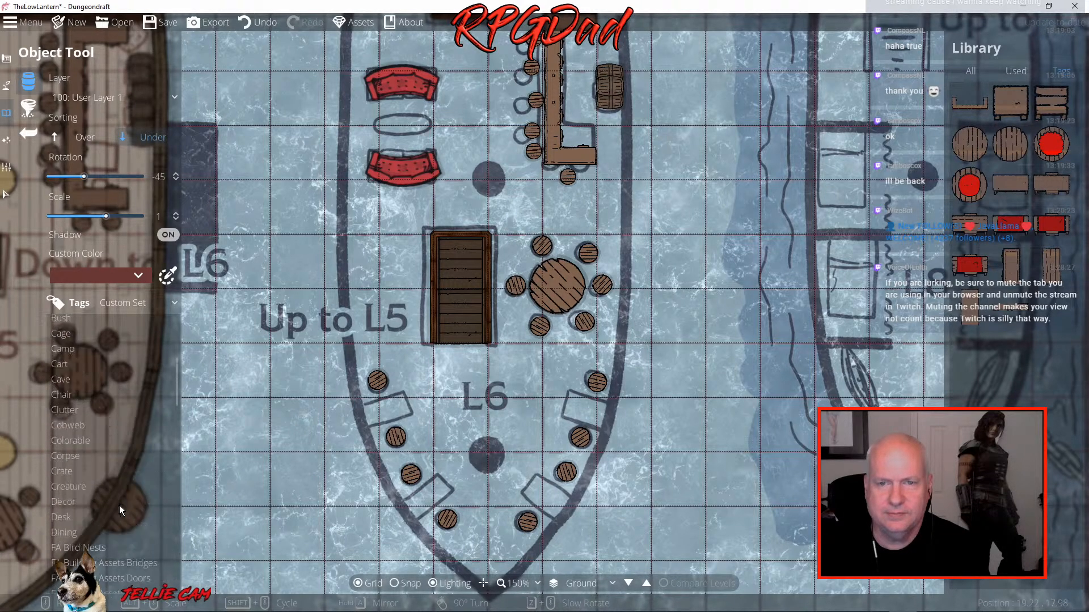
scroll(119, 505, "up", 5)
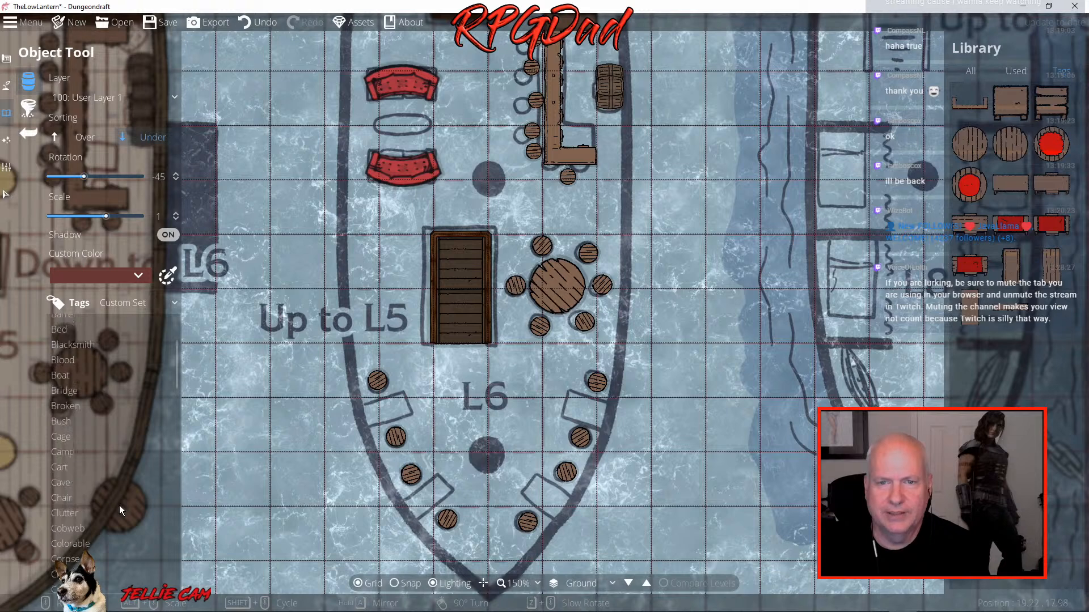
scroll(119, 505, "up", 2)
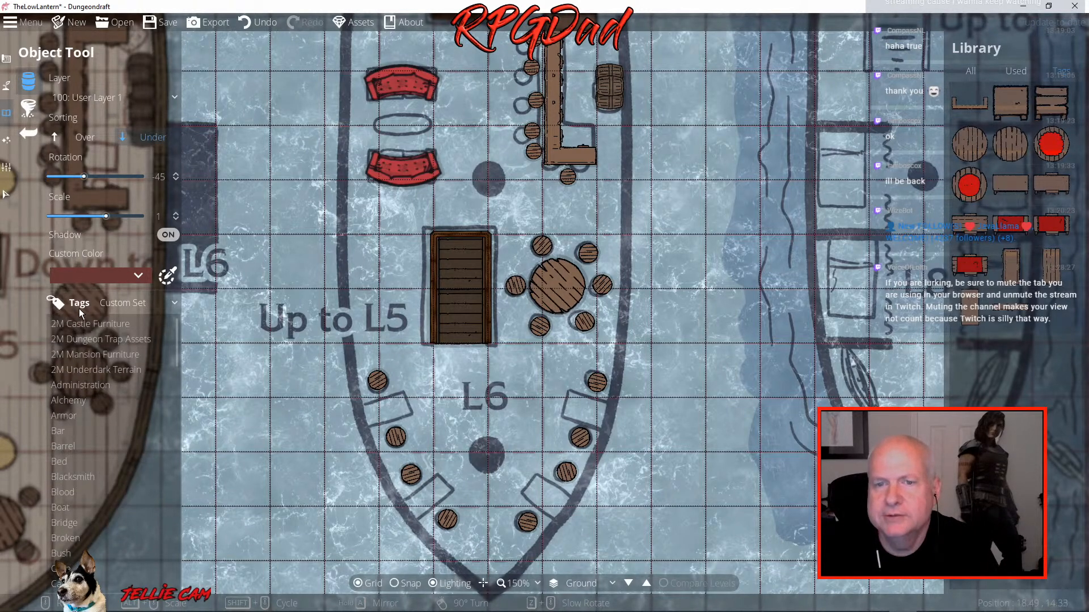
Filter the library to 2M Castle Furniture and select the plain rectangular brown table for placement
left_click(81, 325)
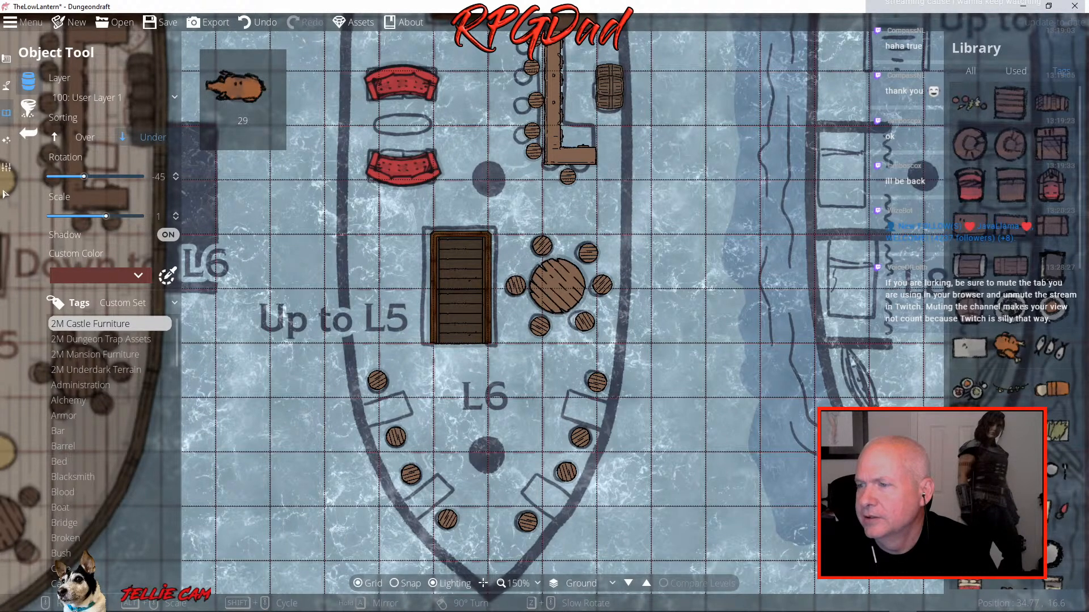
scroll(1058, 451, "down", 2)
scroll(1058, 451, "down", 5)
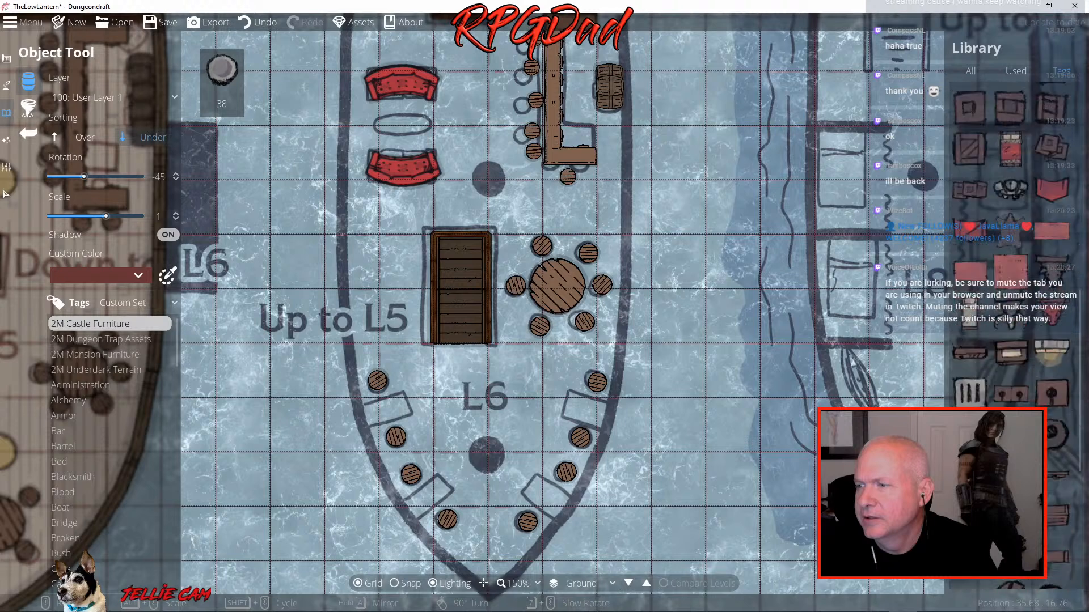
scroll(1058, 451, "down", 8)
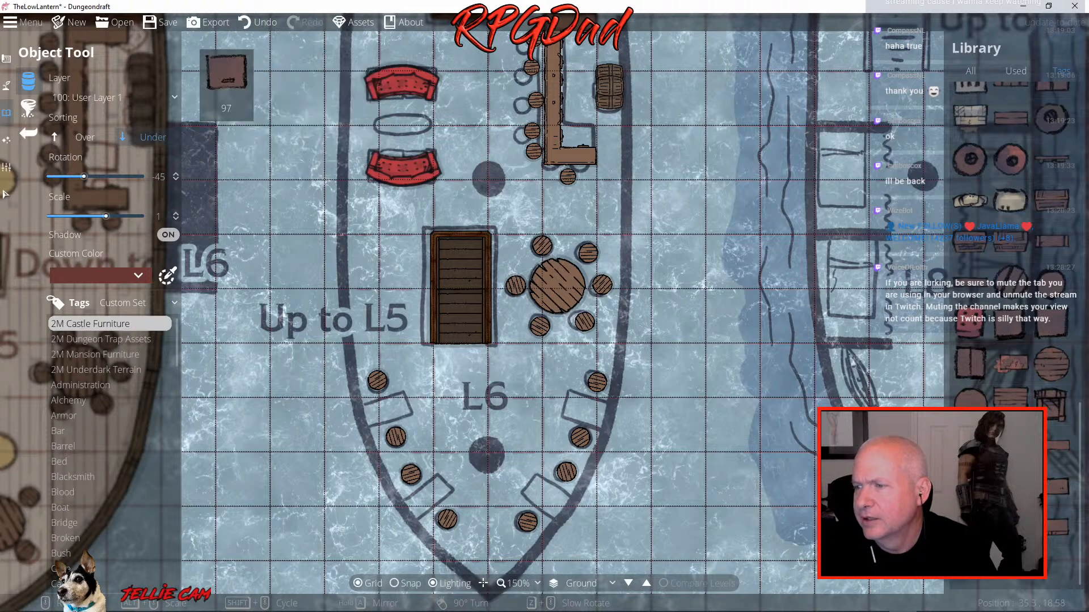
left_click(1048, 489)
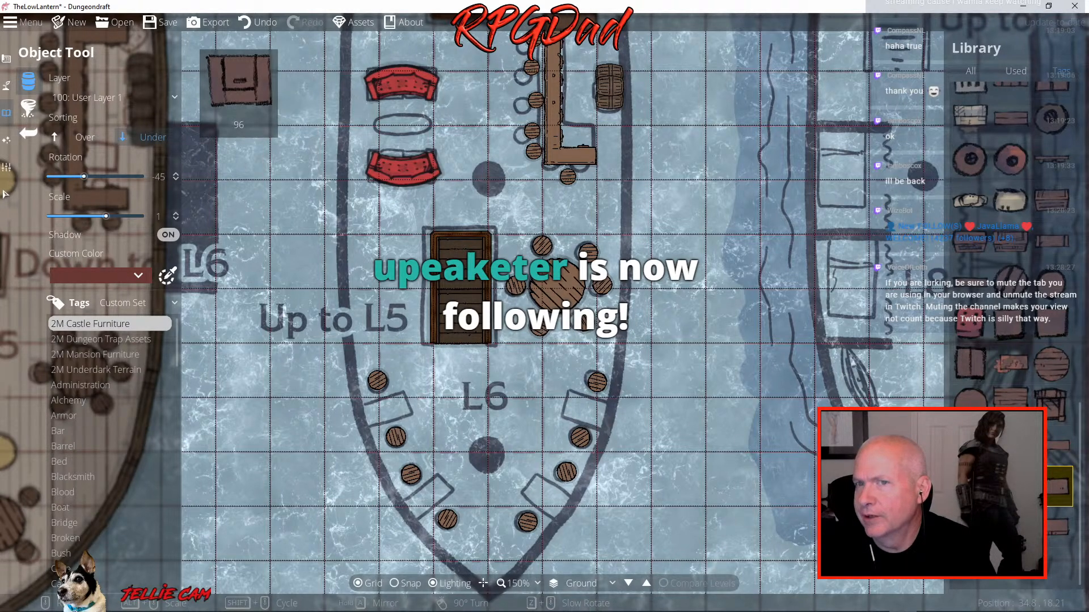
scroll(989, 414, "up", 6)
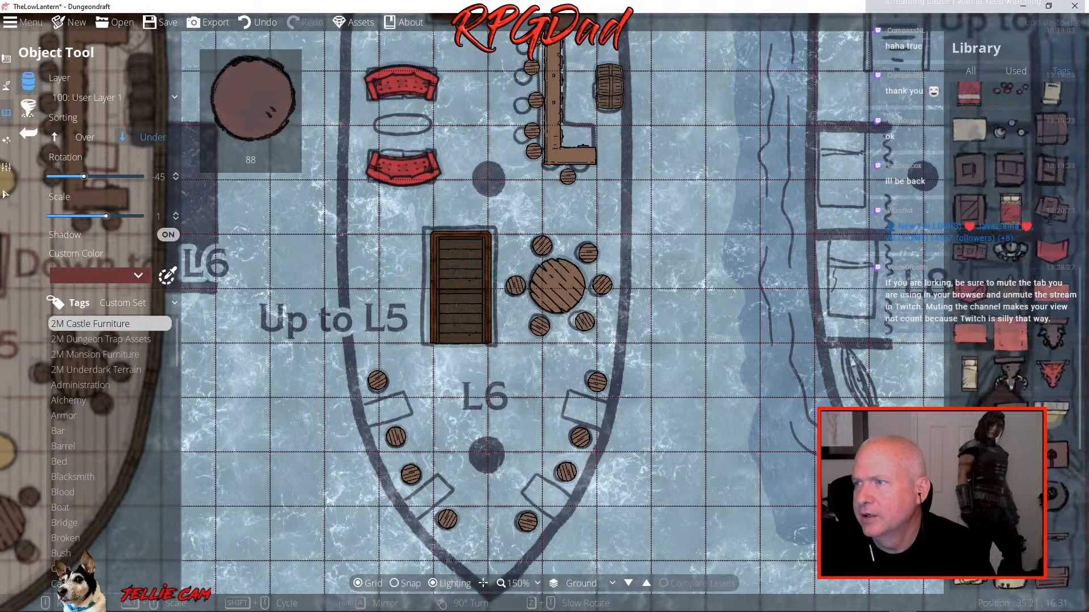
scroll(1008, 382, "up", 6)
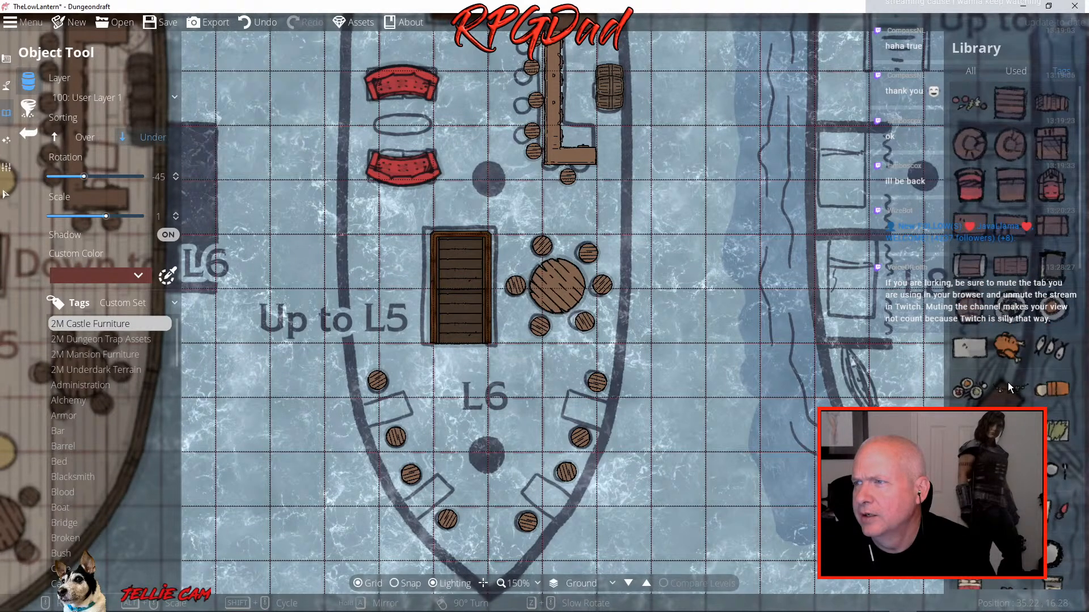
left_click(1008, 383)
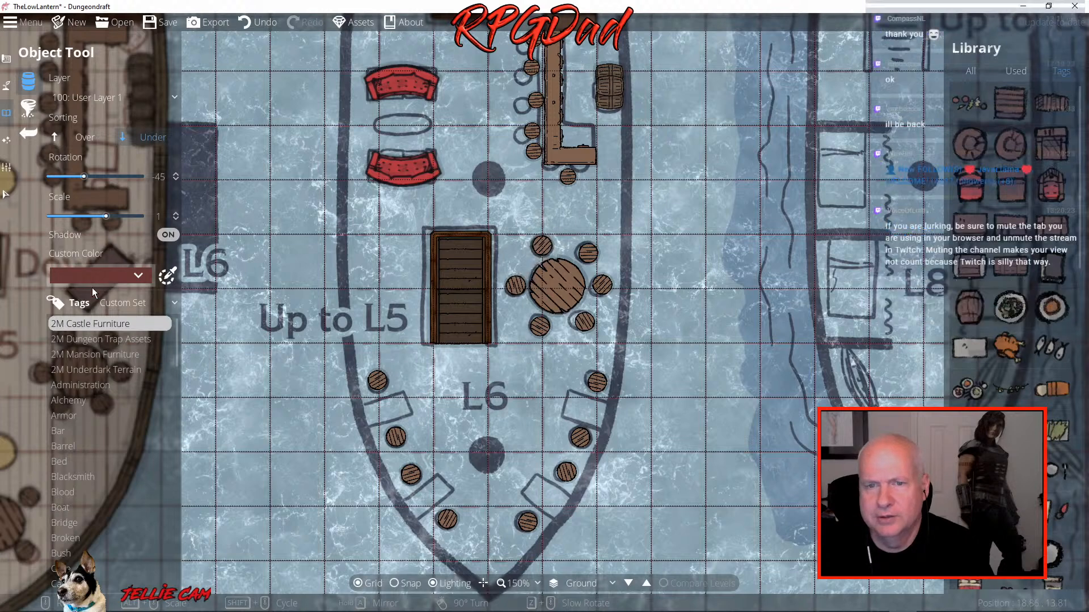
Filter the library to 2M Mansion Furniture and pick the small rectangular brown table for placement
left_click(118, 354)
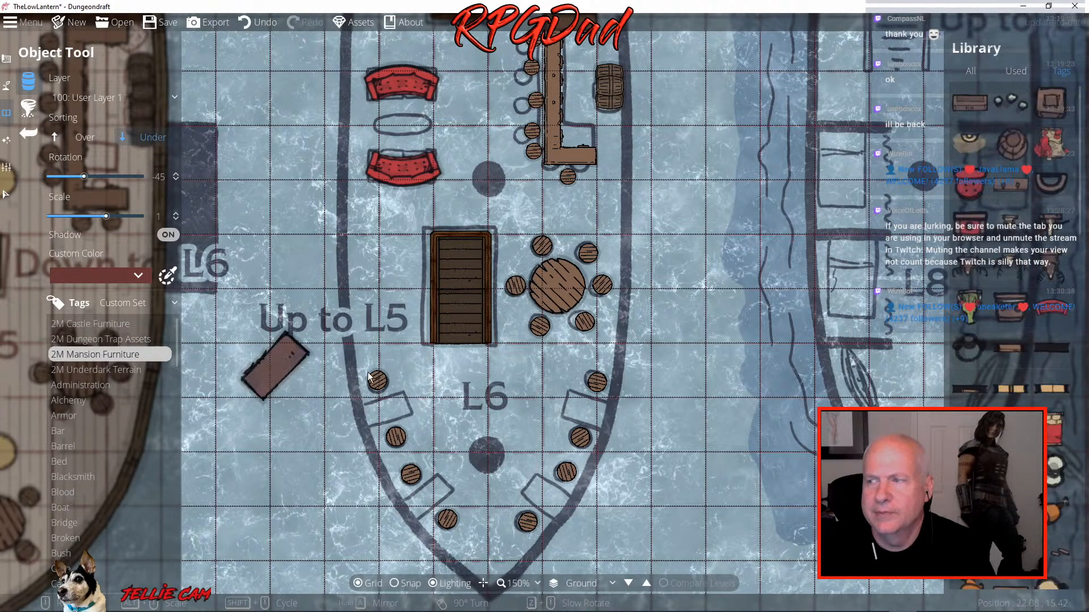
scroll(1016, 386, "down", 5)
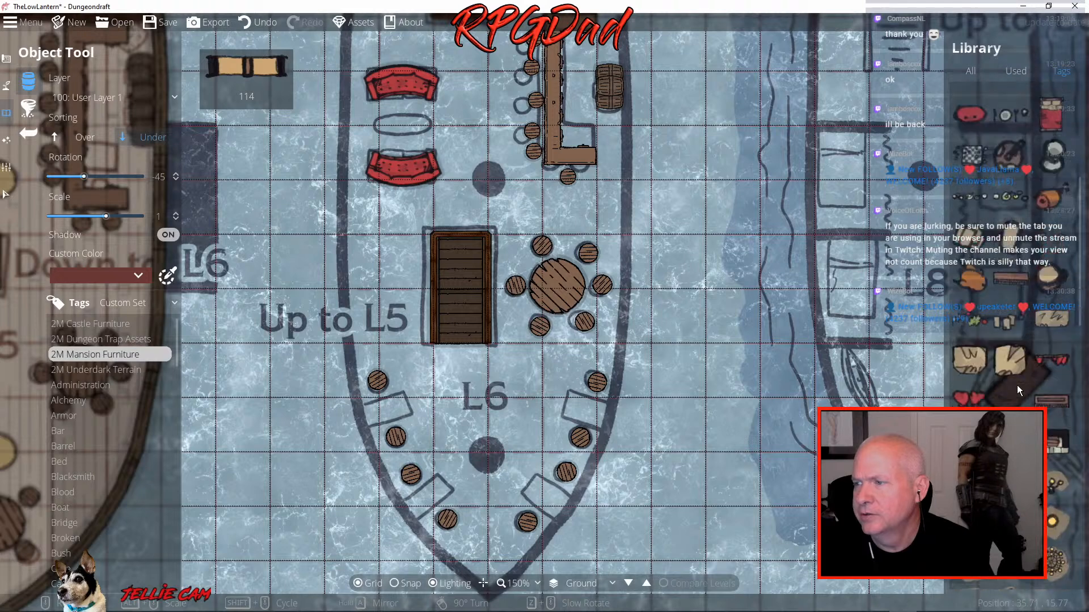
scroll(1016, 385, "down", 5)
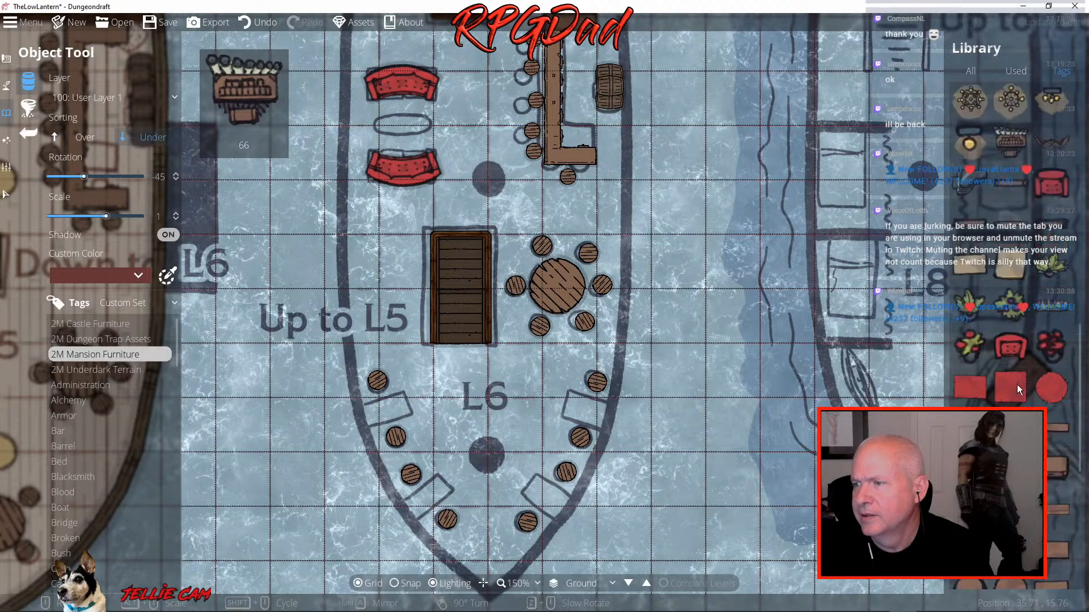
left_click(1015, 387)
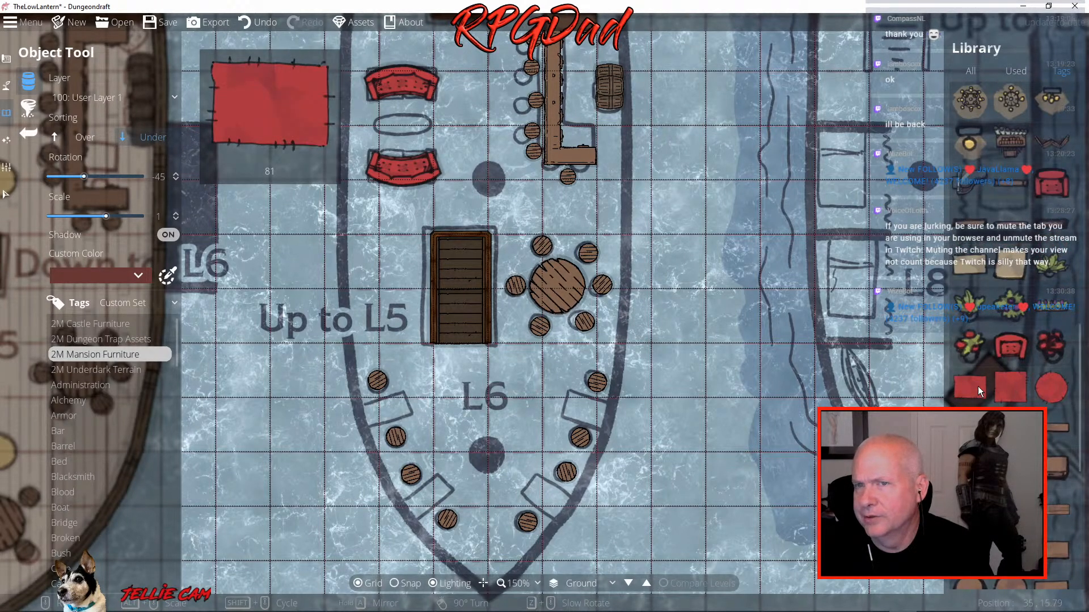
scroll(1027, 394, "down", 3)
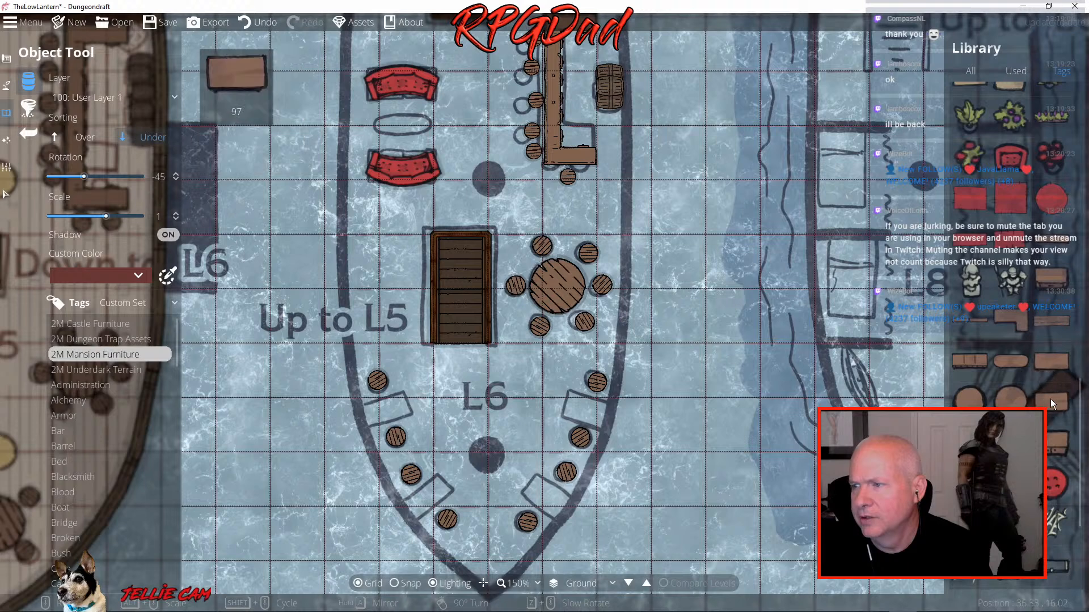
left_click(1039, 398)
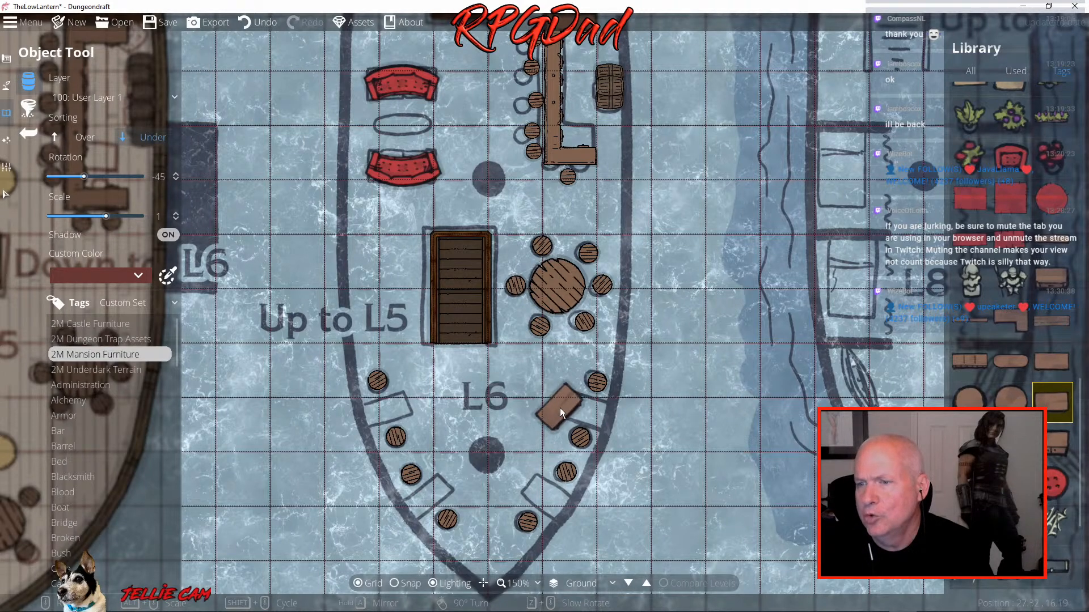
Place four rectangular tables over the sketched ones around L6's bow, rotated to -165, -135, -30 and -15 degrees
scroll(560, 407, "down", 8)
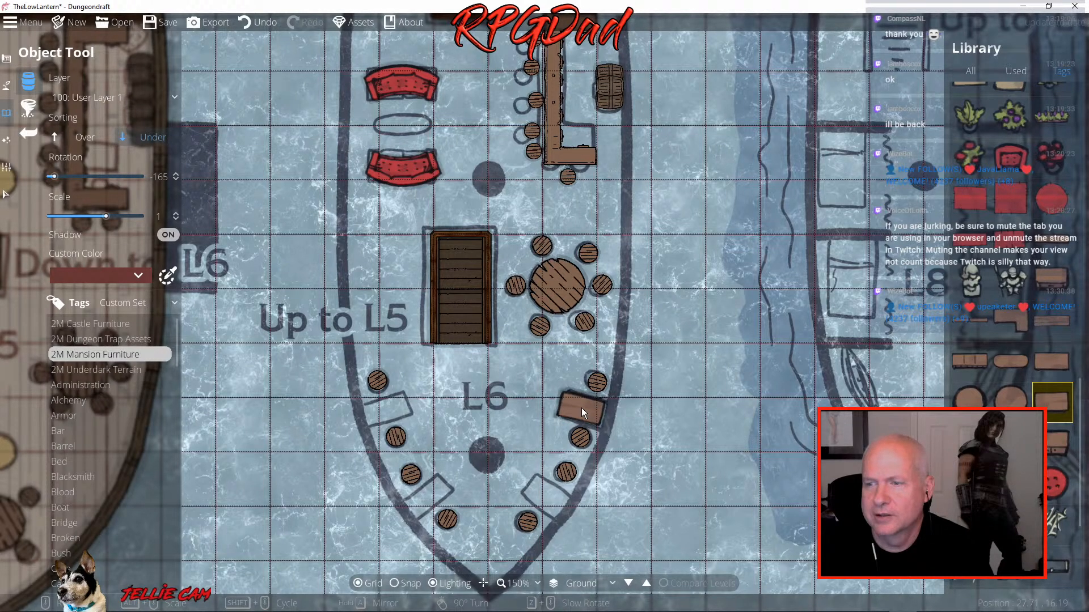
left_click(577, 412)
scroll(554, 459, "up", 2)
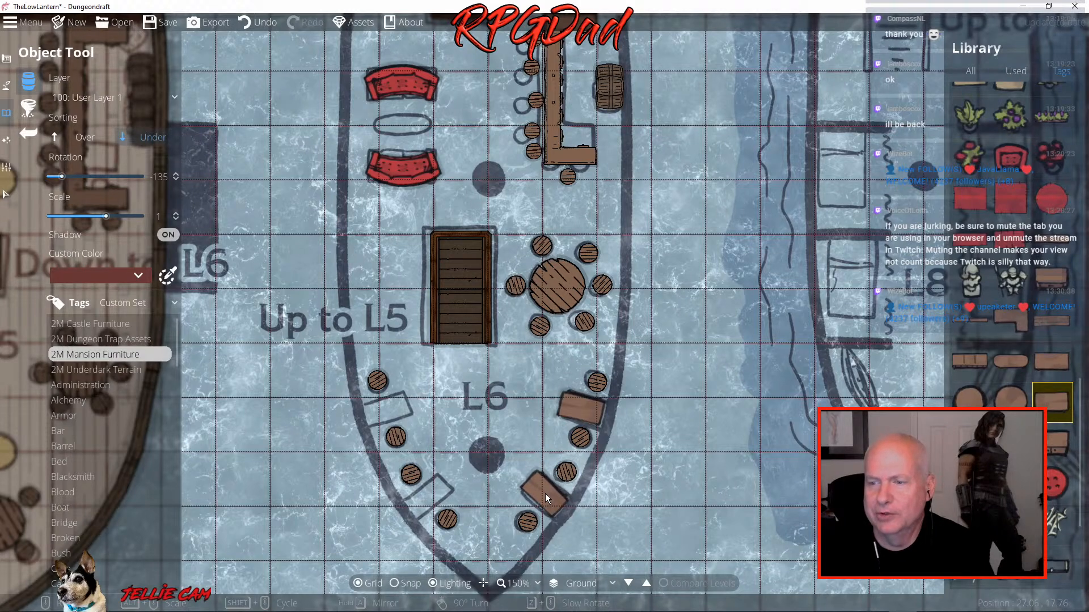
left_click(529, 490)
scroll(430, 495, "up", 7)
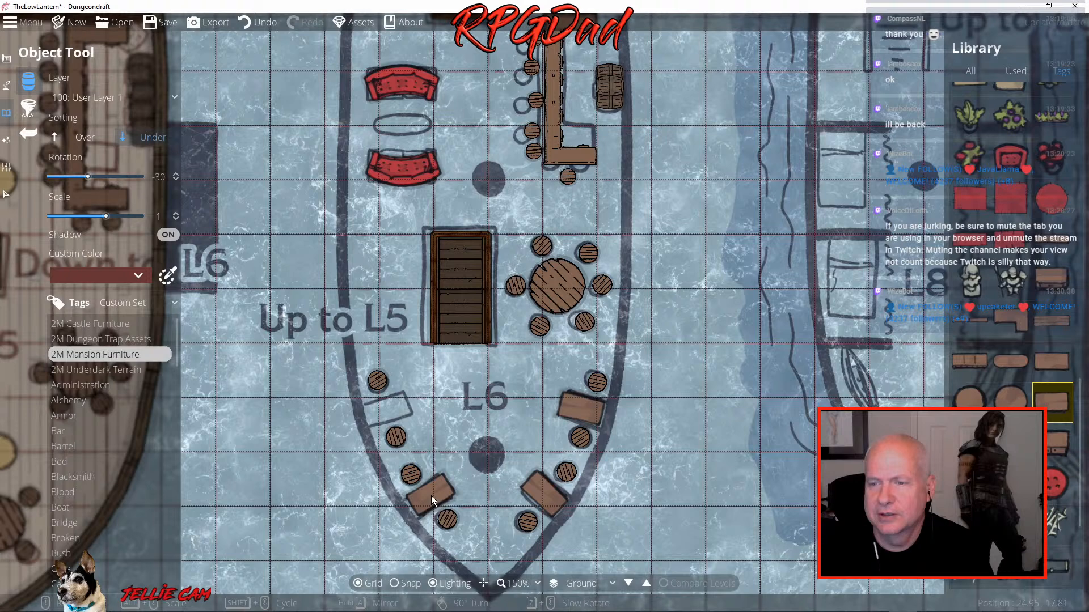
scroll(399, 413, "down", 1)
scroll(398, 406, "up", 2)
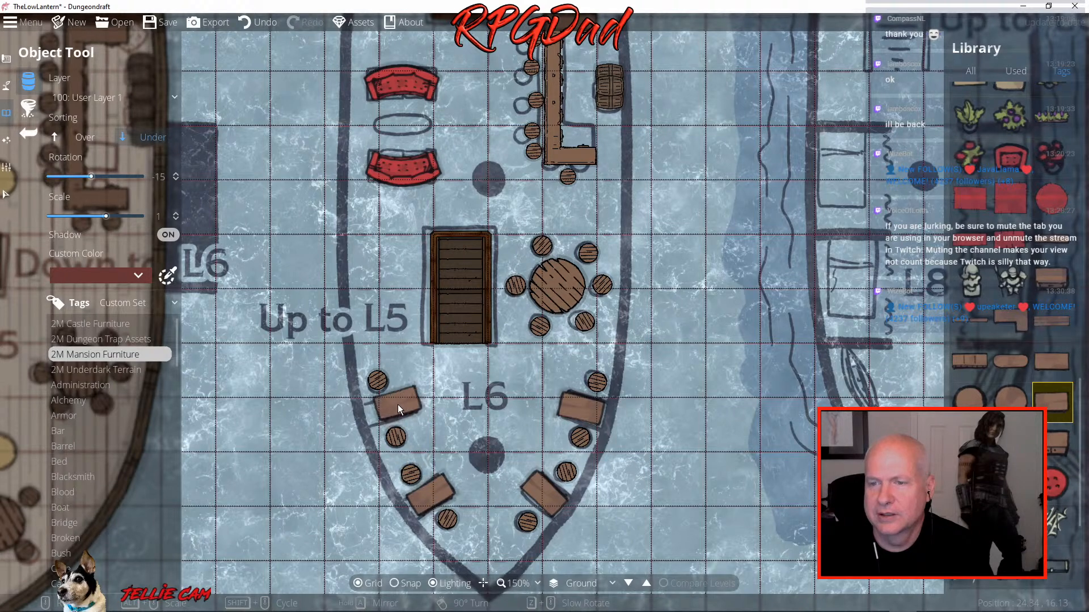
left_click(390, 411)
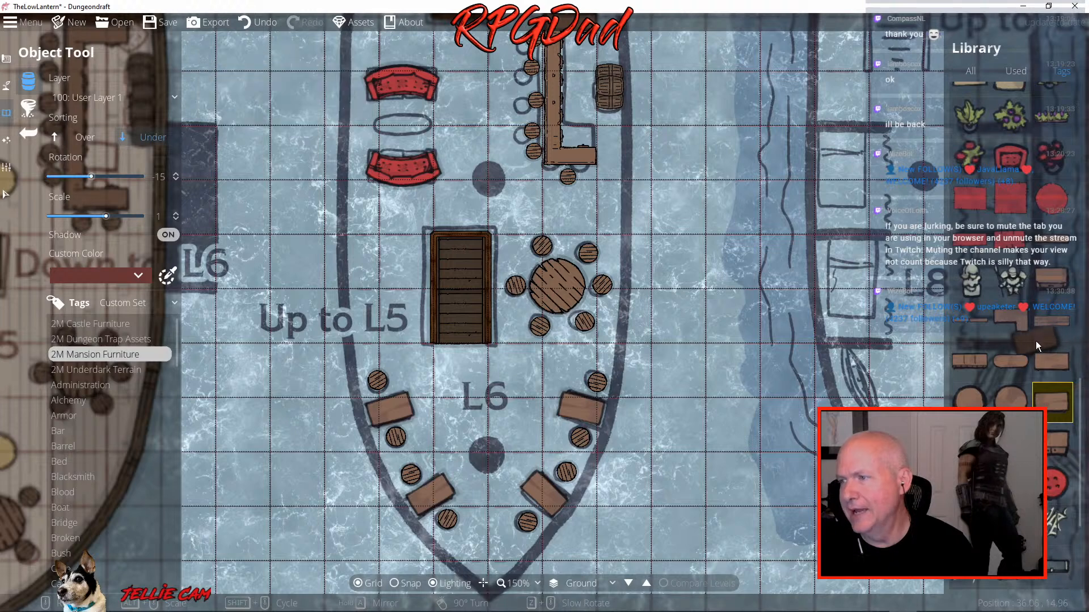
Place the long round-ended table at 0 degrees rotation between the two red sofas opposite the bar
left_click(1012, 362)
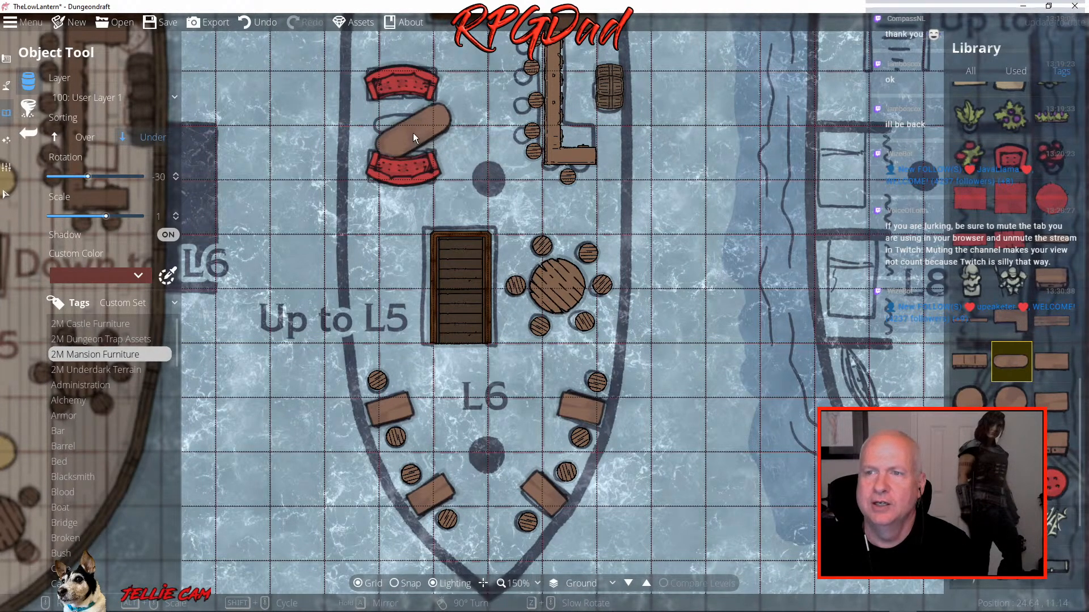
scroll(412, 132, "up", 1)
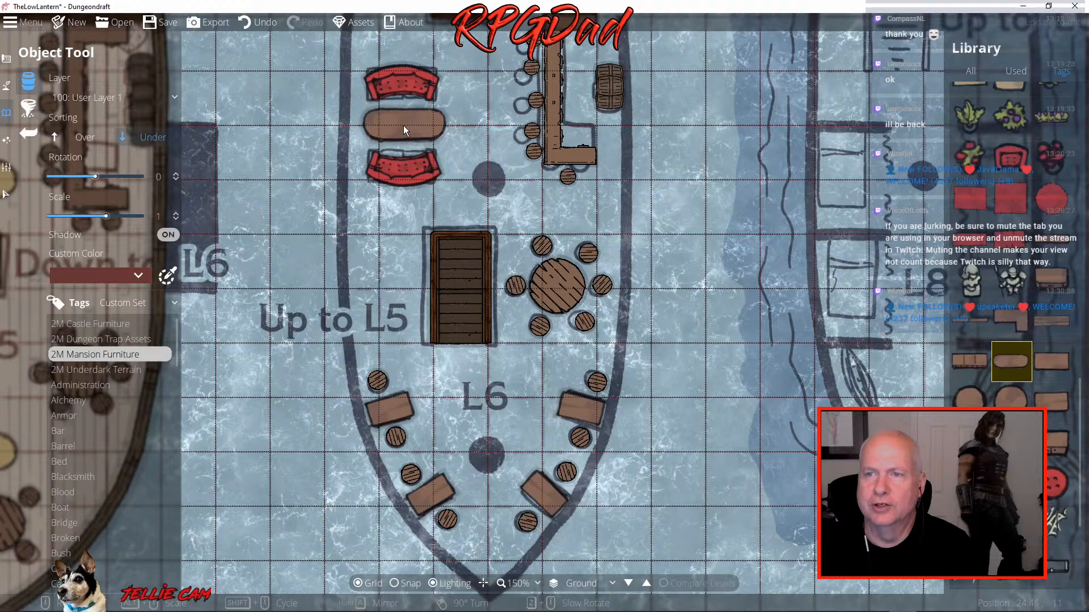
left_click(402, 126)
Place a round-ended table rotated 90 degrees at scale 0.71 between the two red sofas at L6's flat stern
left_click_drag(486, 106, 503, 415)
scroll(503, 202, "up", 6)
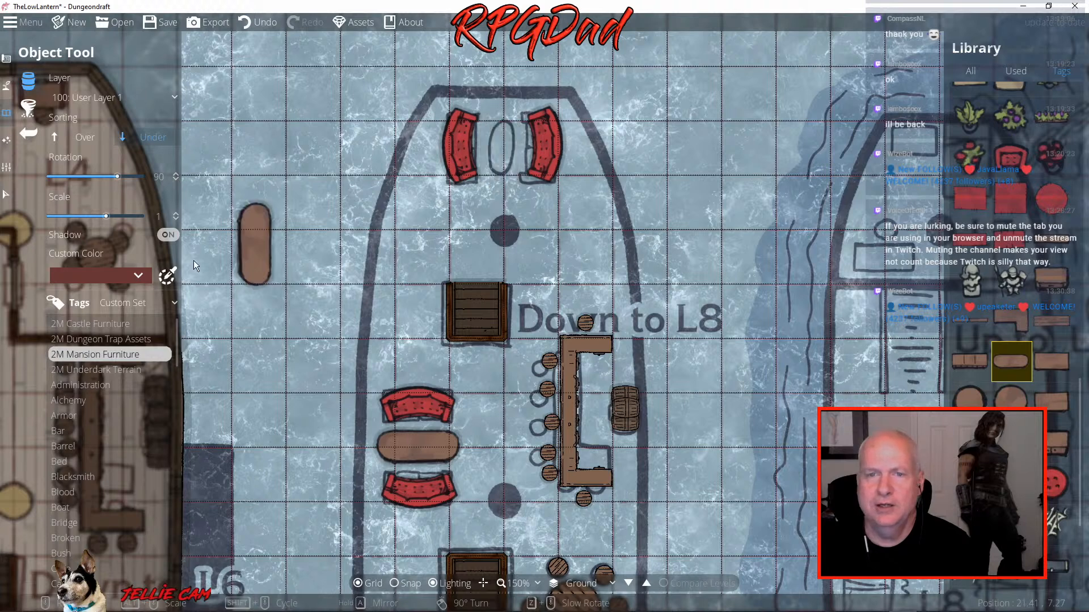
left_click_drag(104, 223, 95, 222)
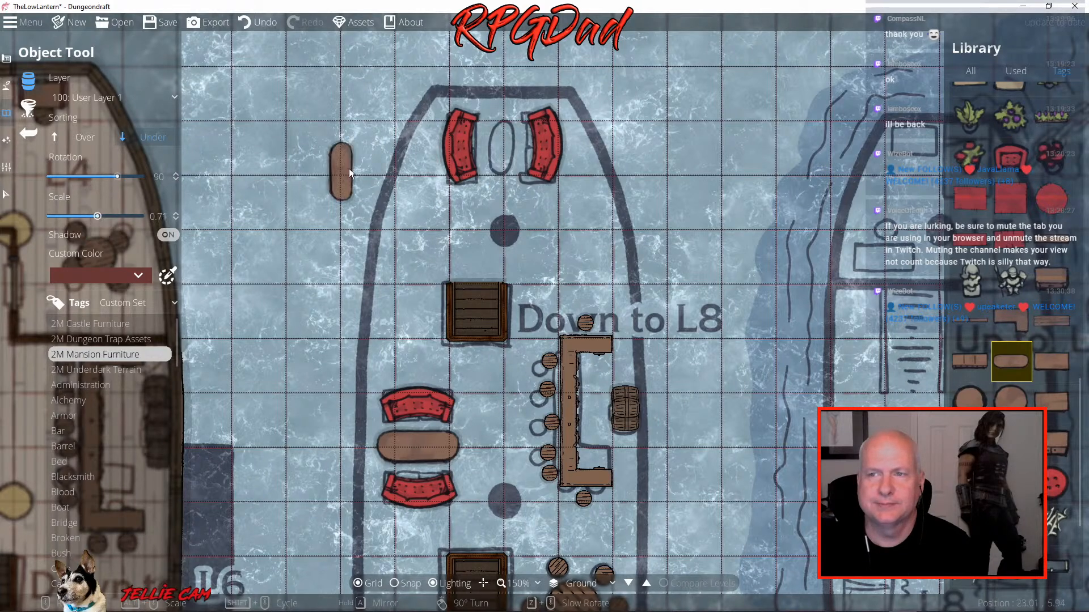
left_click(502, 148)
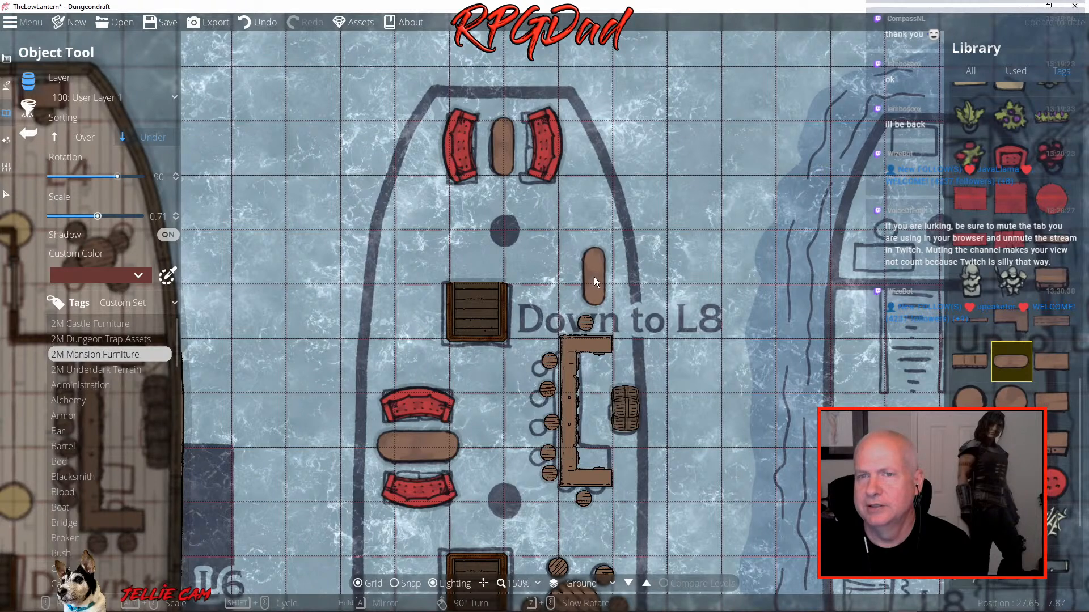
With the Building Tool's custom shape, wood plank floor and a wooden wall, trace L6's hull from the flat stern down its right side
left_click(6, 59)
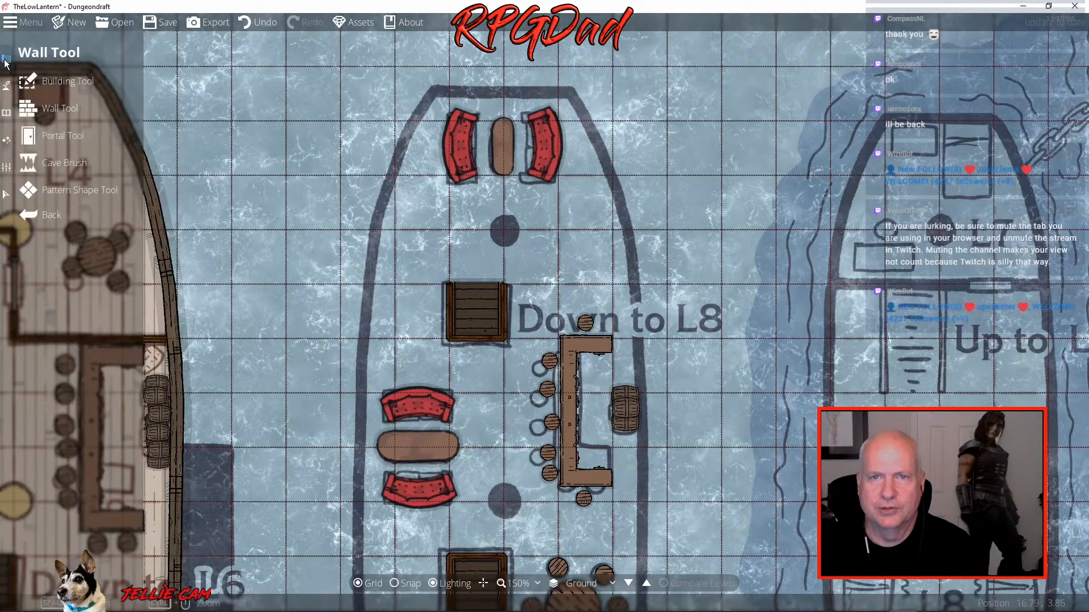
left_click(28, 85)
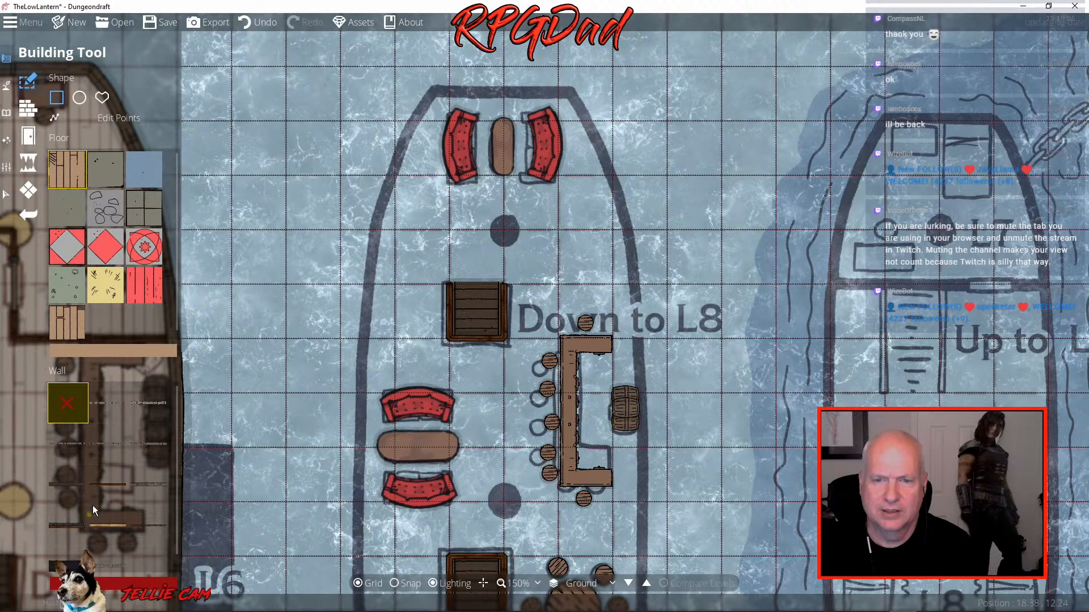
left_click(160, 445)
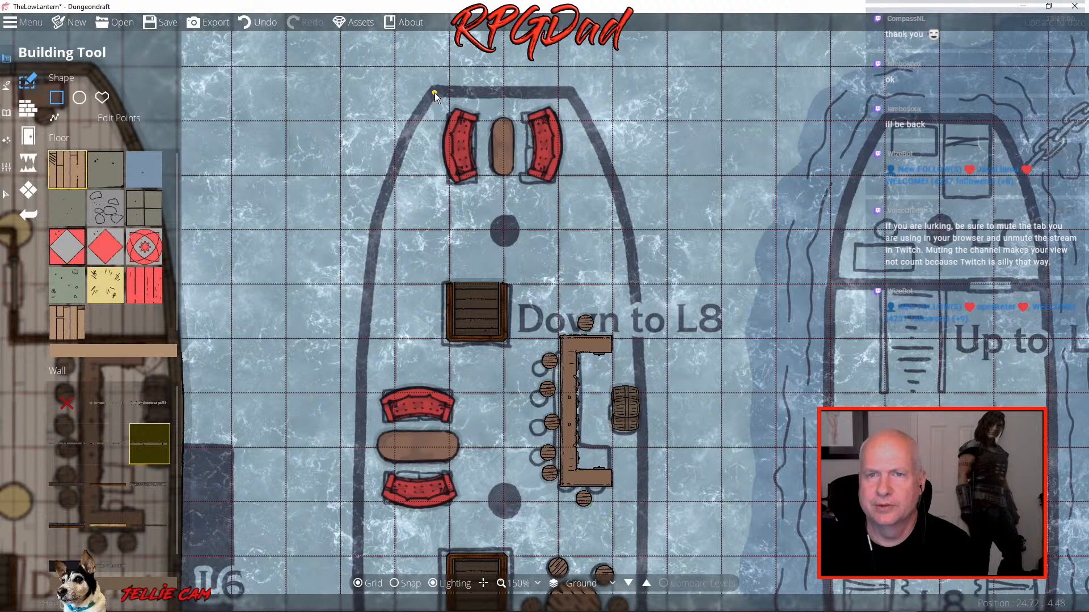
left_click(102, 97)
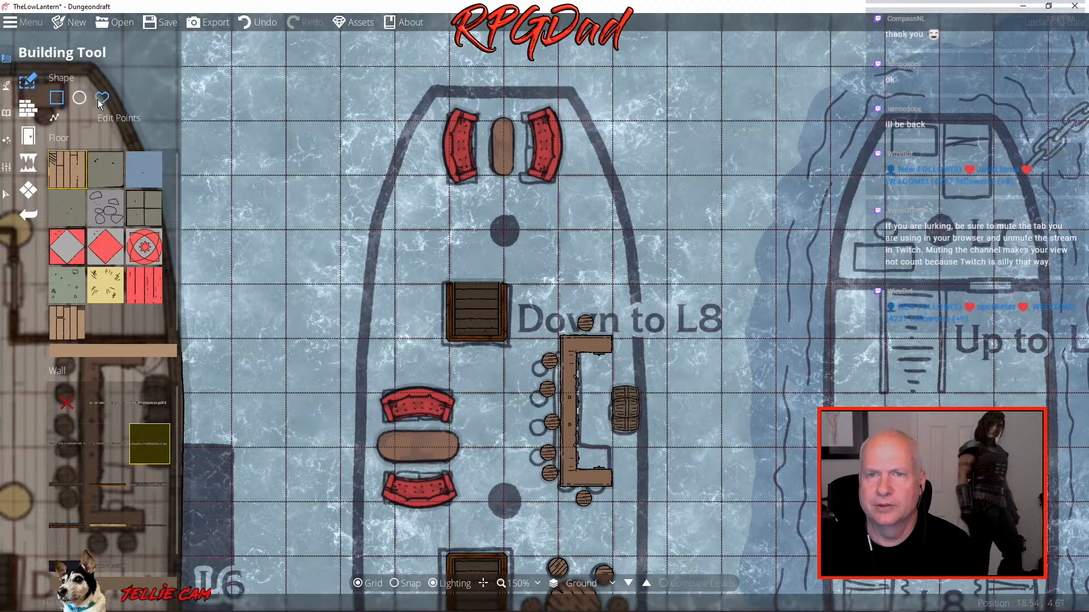
left_click(436, 93)
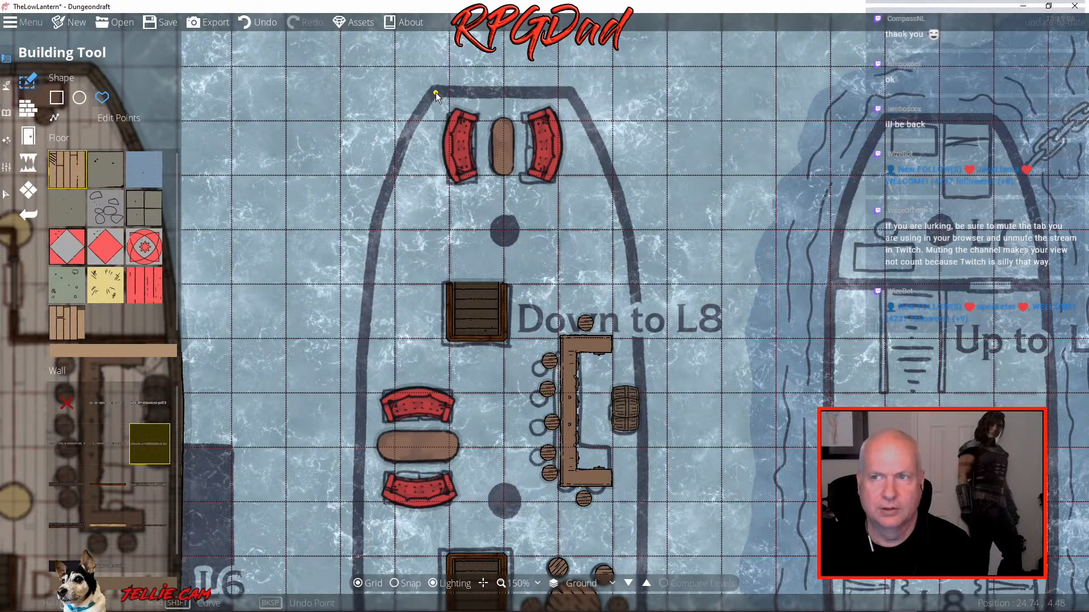
left_click(569, 93)
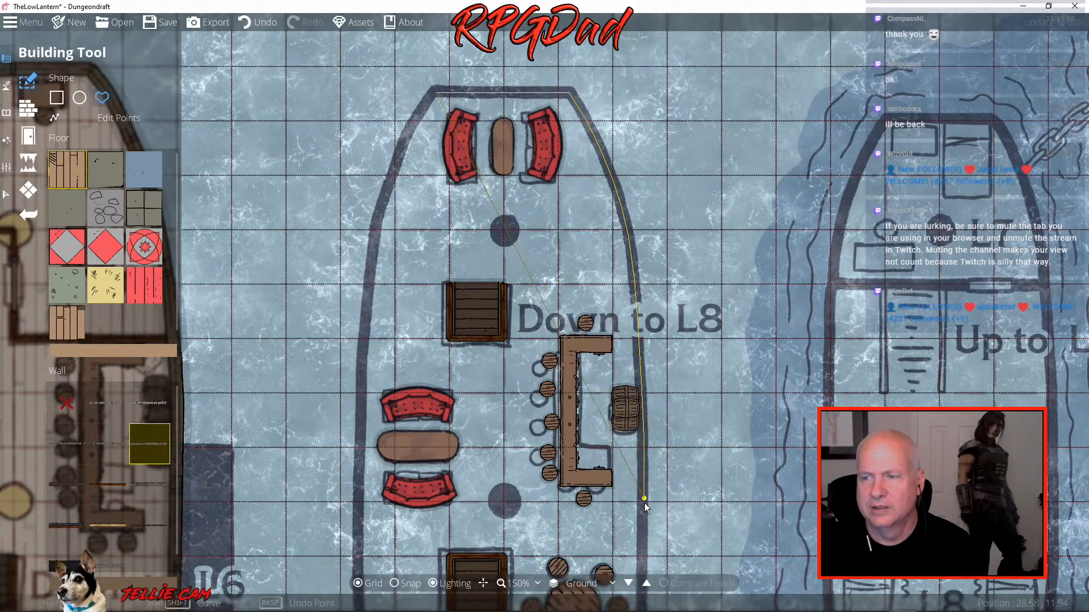
left_click_drag(644, 538, 658, 270)
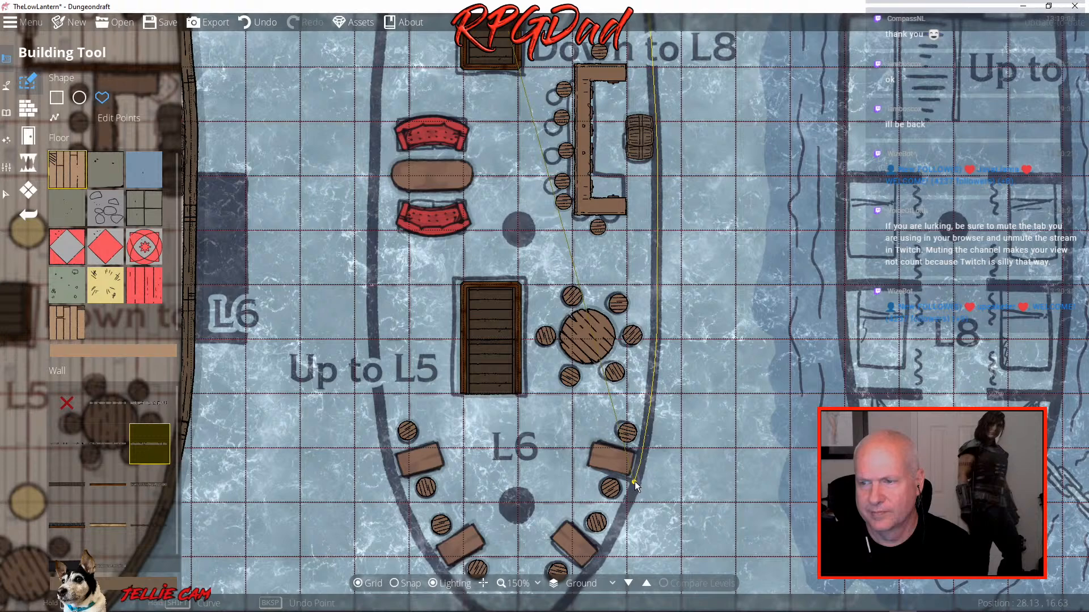
left_click_drag(635, 482, 693, 254)
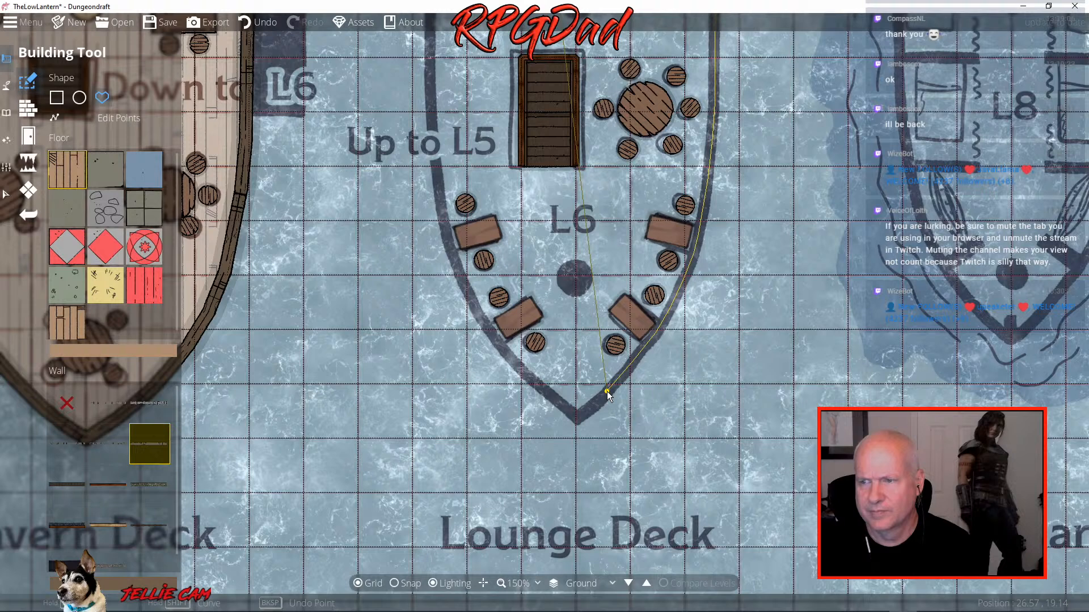
Continue the building outline around the pointed bow and up the hull's left side, closing it at the stern's starting corner
left_click(576, 416)
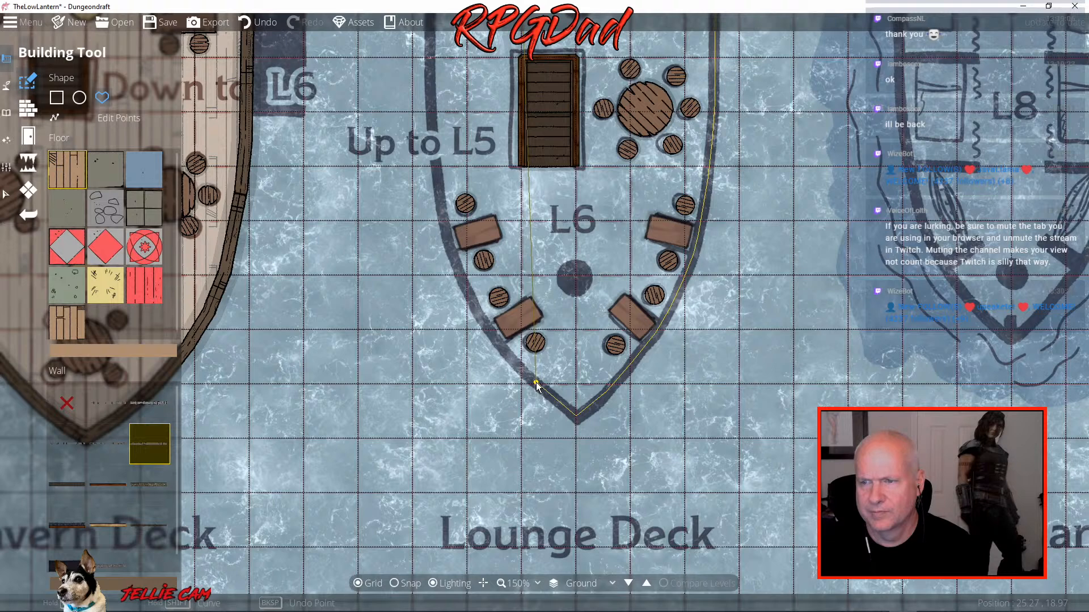
left_click(535, 383)
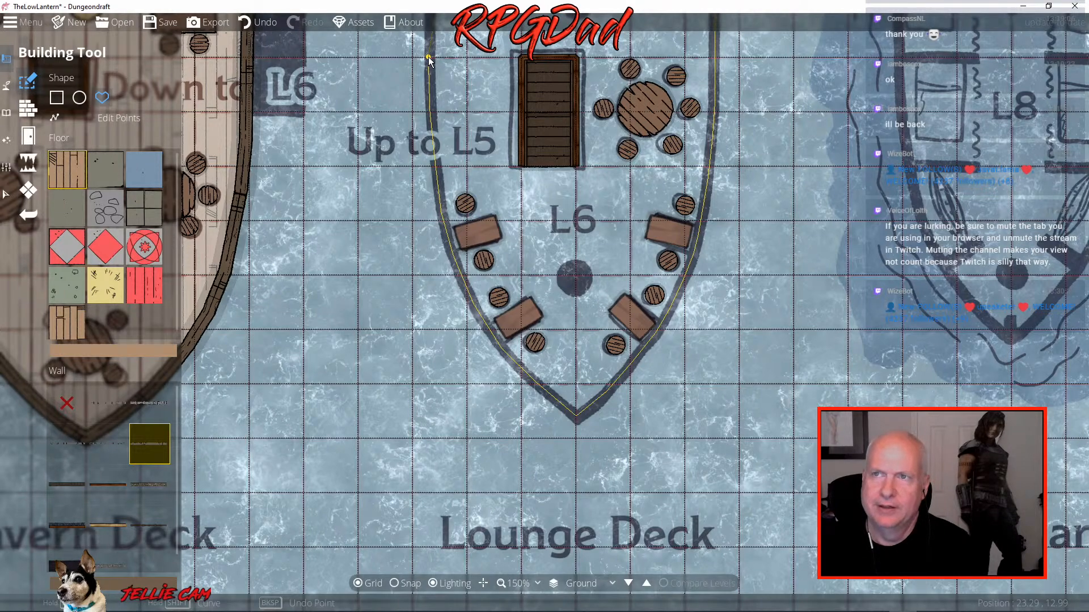
left_click_drag(428, 56, 445, 349)
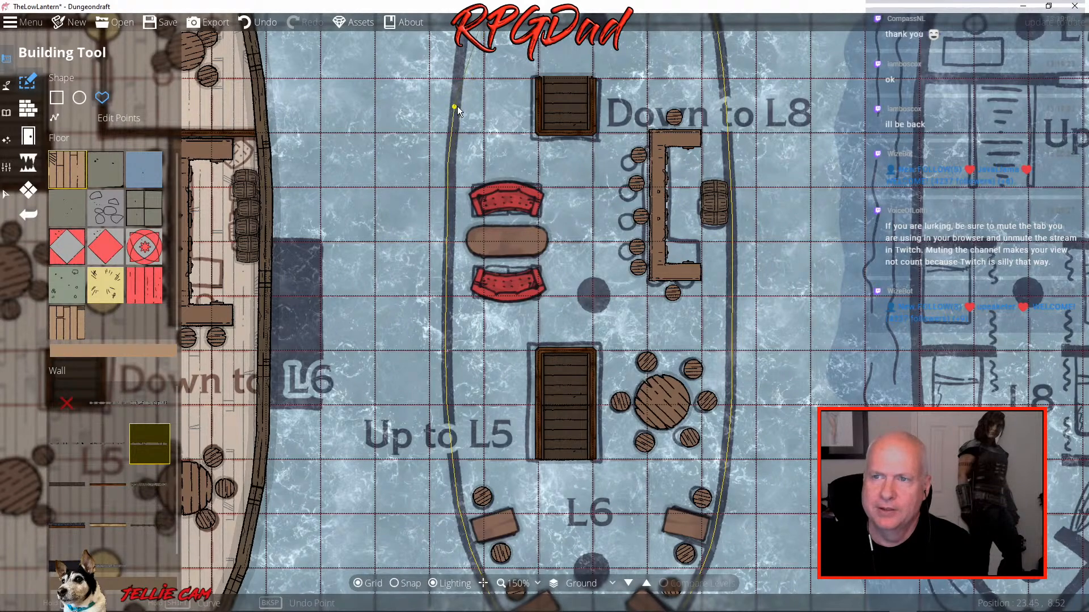
left_click_drag(454, 105, 433, 274)
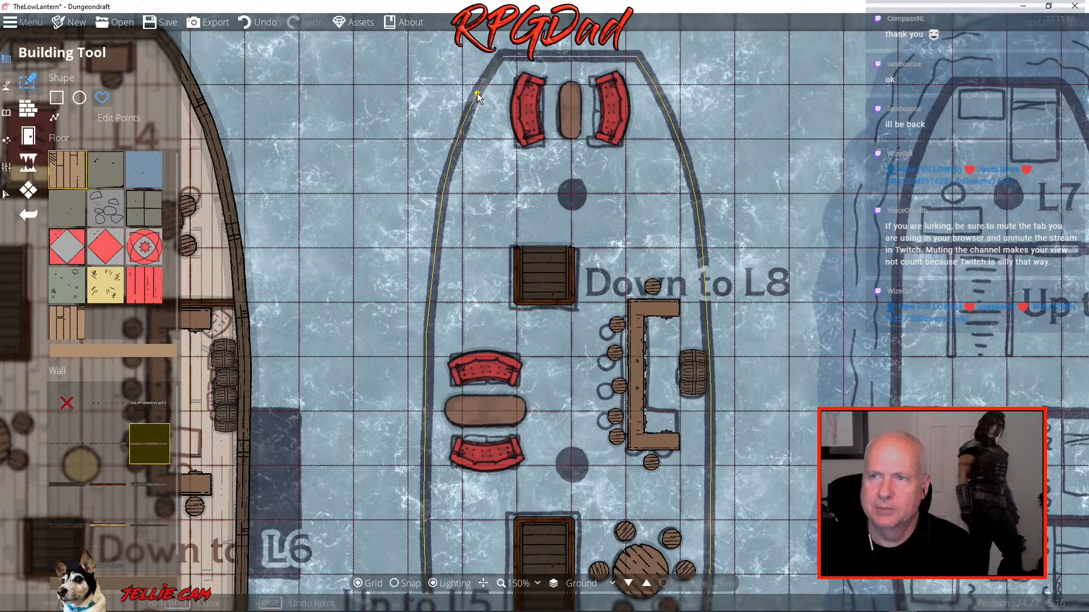
left_click(503, 57)
left_click(503, 57)
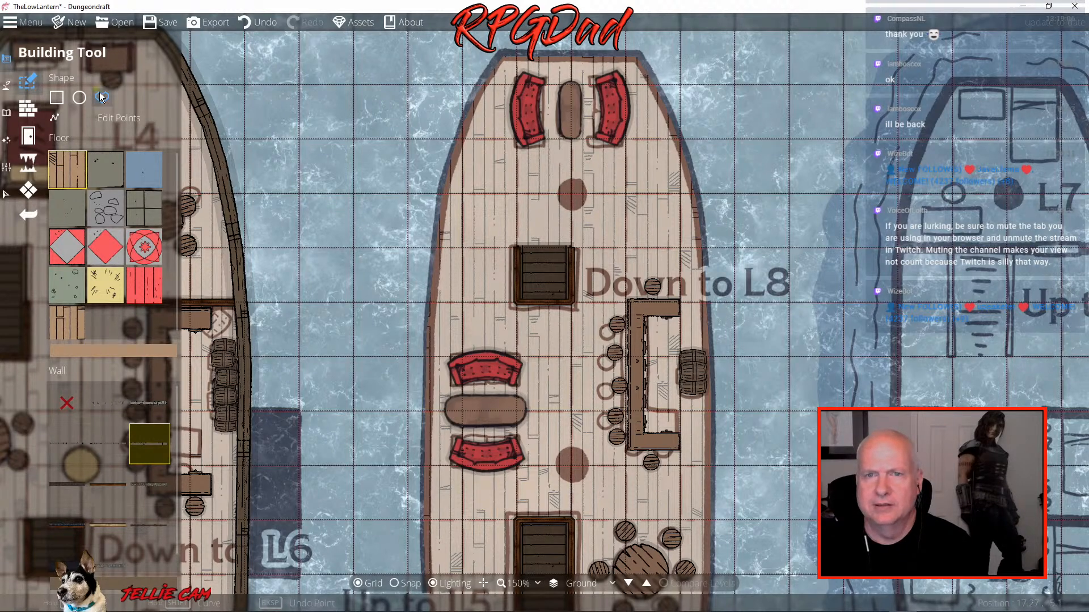
Turn on point editing for the Lounge Deck building and add a point on the hull's left edge near the stern
left_click(102, 120)
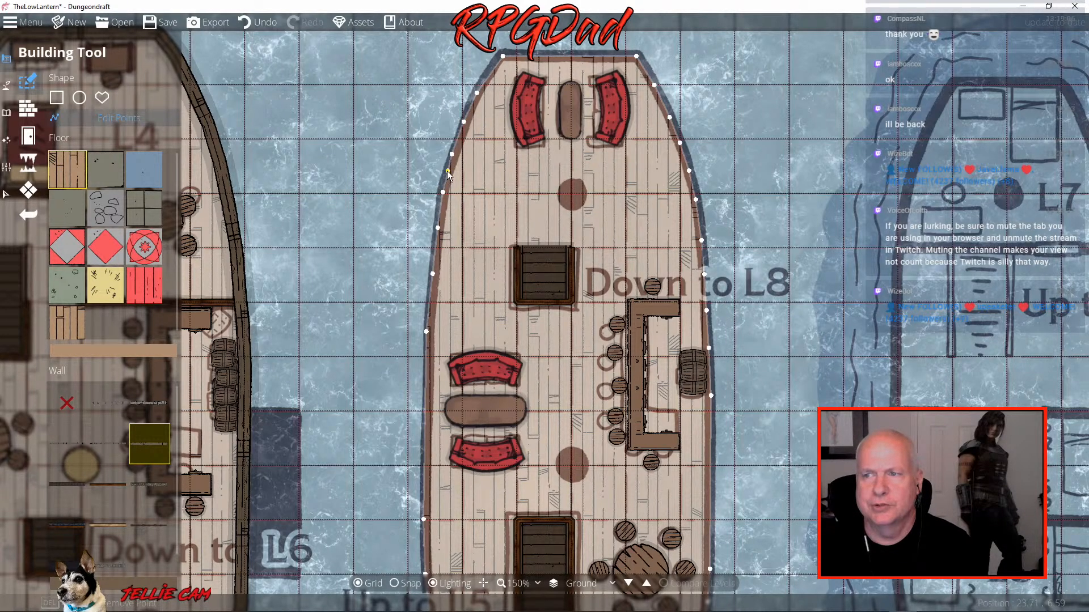
left_click(446, 170)
mouse_move(703, 295)
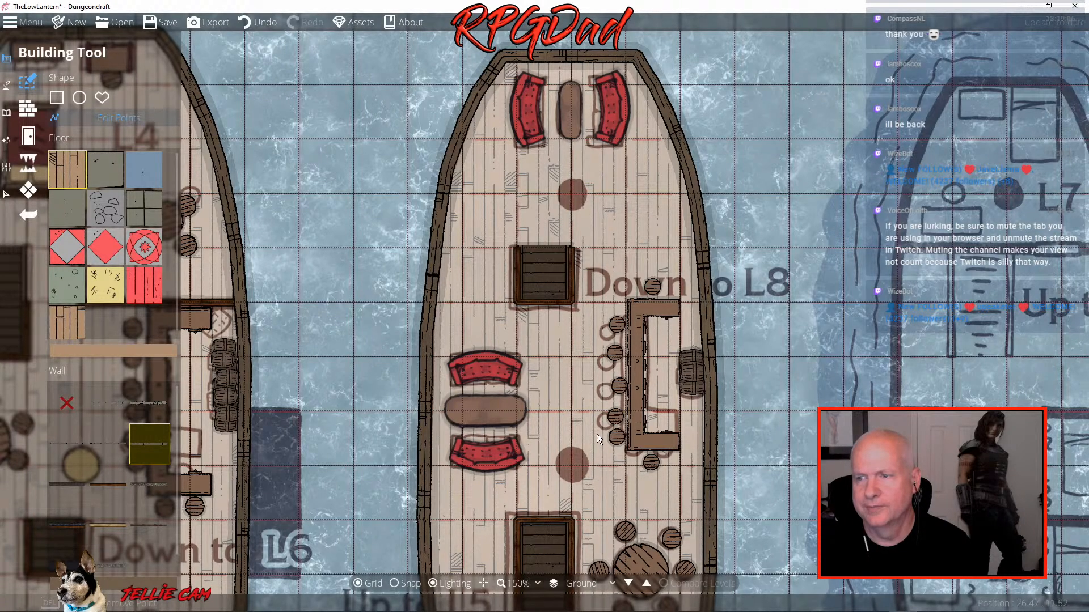
Inspect the walled and floored Lounge Deck from the bar and sofas down to the tables around the bow
left_click_drag(603, 447, 520, 232)
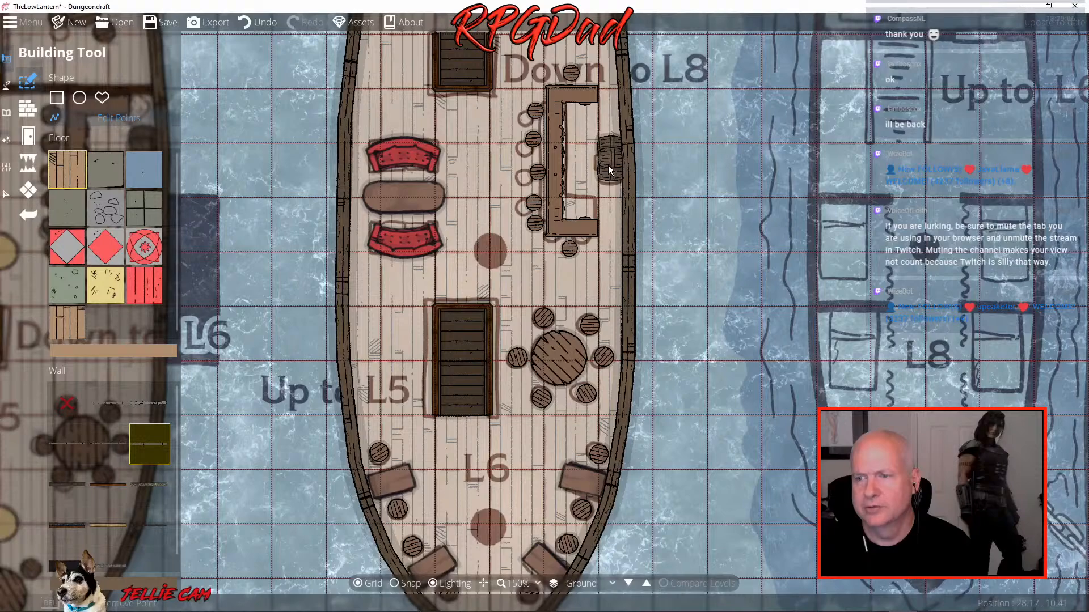
scroll(608, 162, "up", 4)
scroll(608, 162, "down", 3)
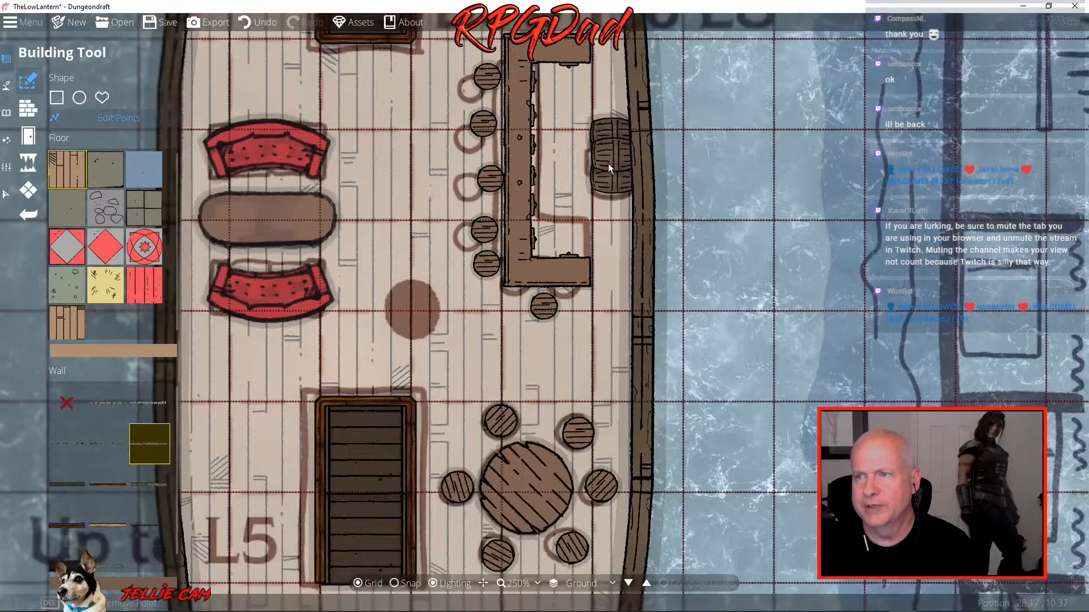
left_click_drag(531, 355, 589, 154)
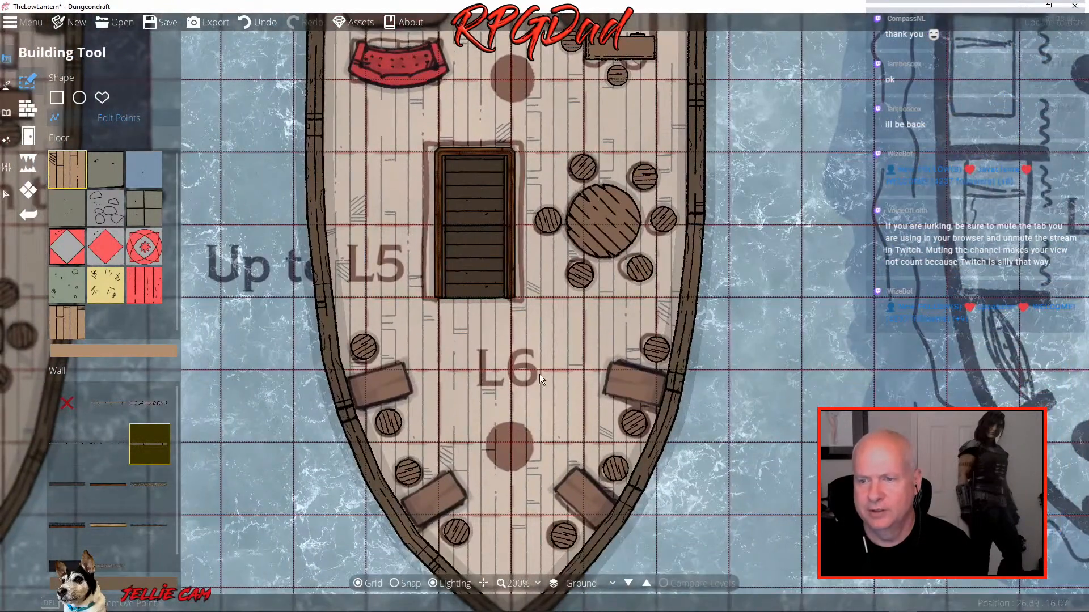
left_click_drag(539, 374, 464, 233)
left_click_drag(478, 272, 529, 500)
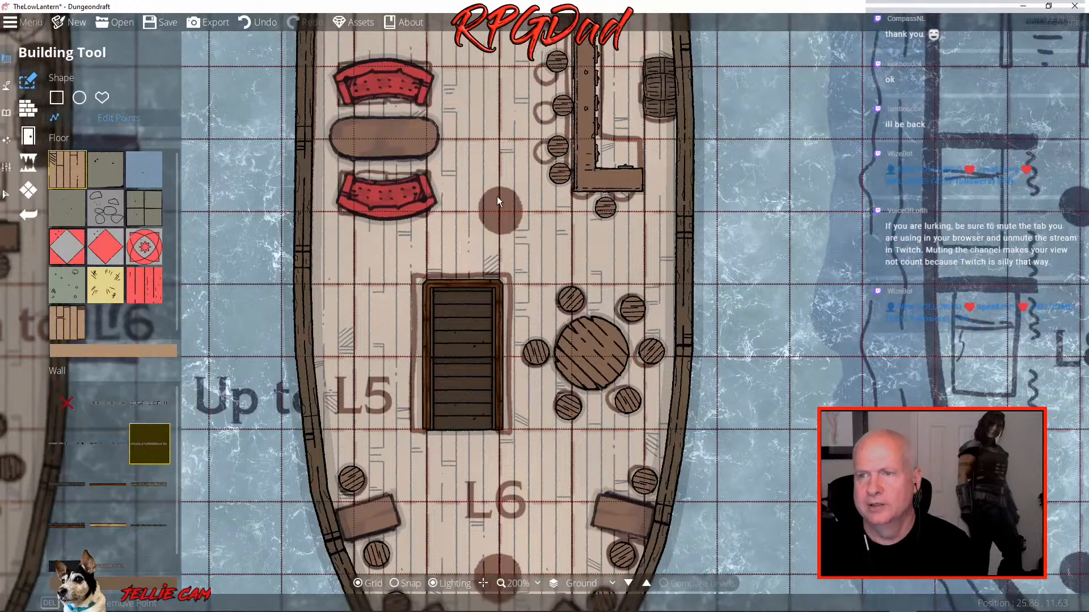
Choose the Mast 19 object from the Ship tag and set its scale to 0.55
left_click_drag(497, 197, 535, 261)
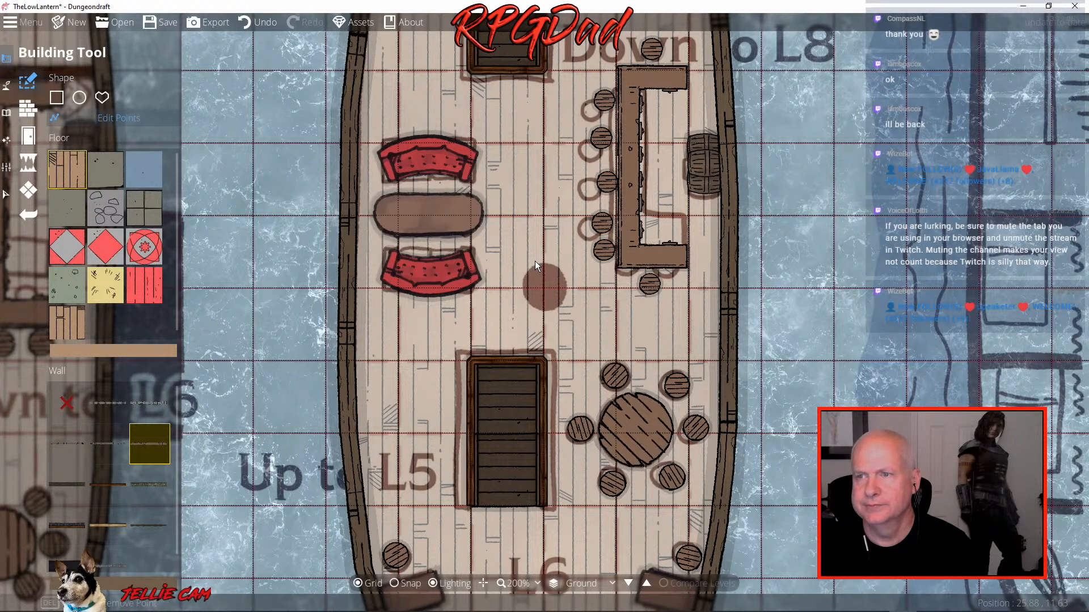
scroll(535, 261, "down", 3)
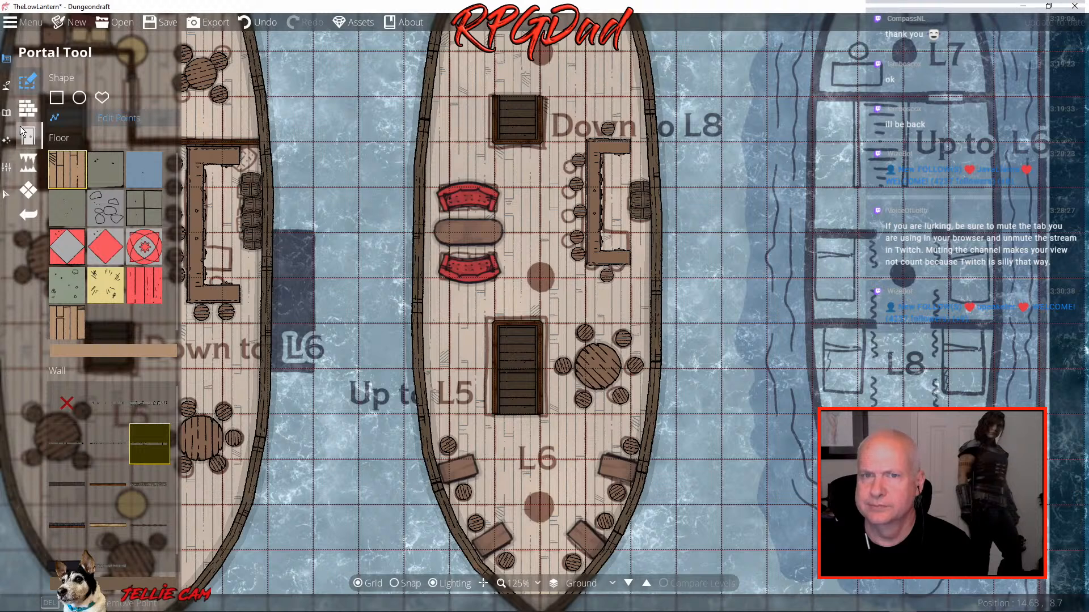
left_click(6, 112)
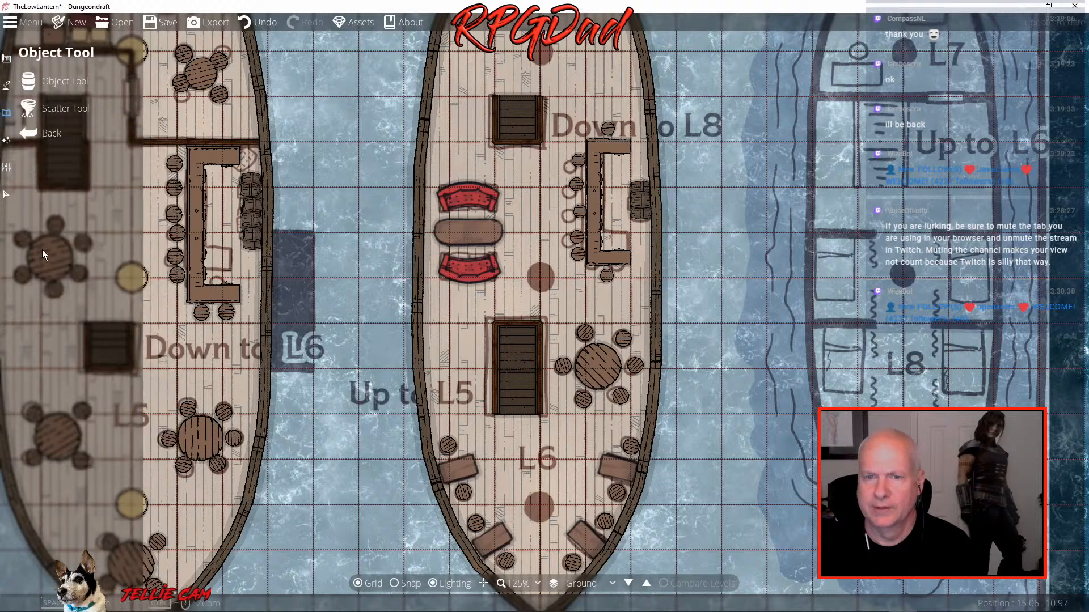
left_click(53, 78)
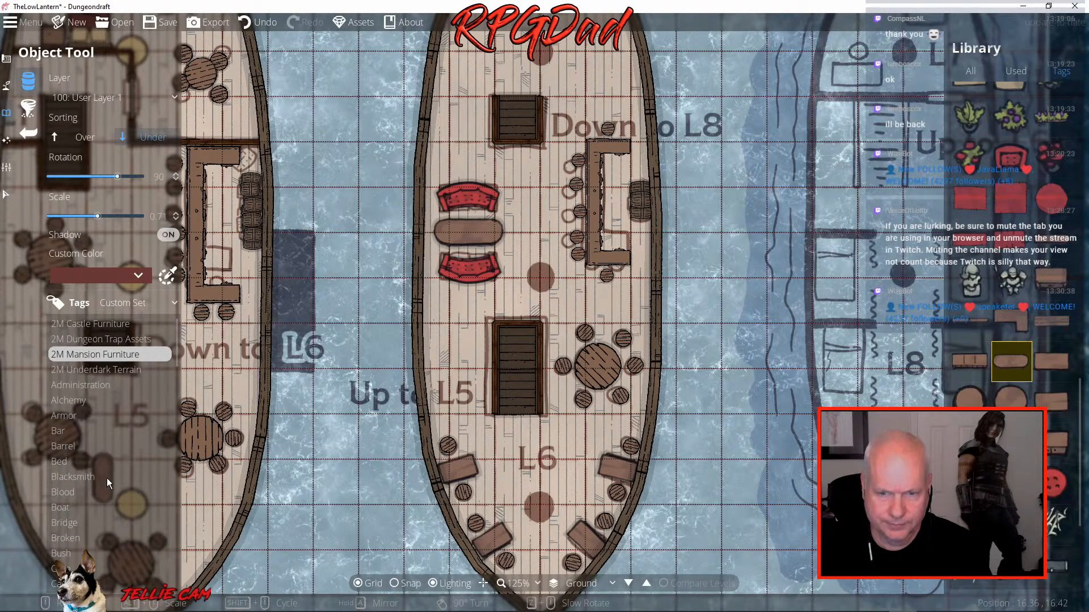
scroll(108, 479, "down", 15)
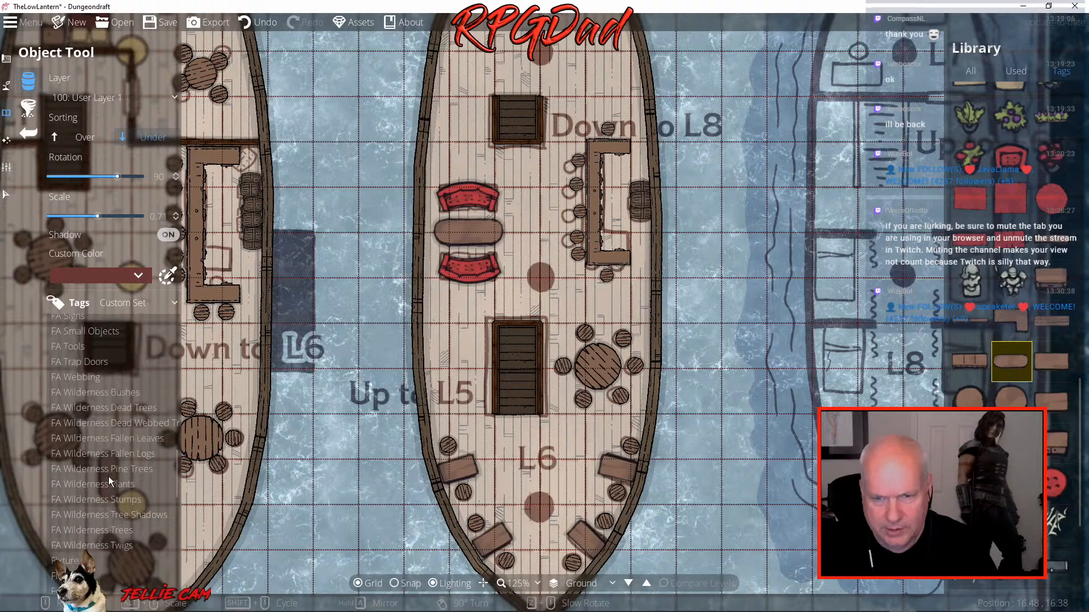
scroll(108, 479, "down", 10)
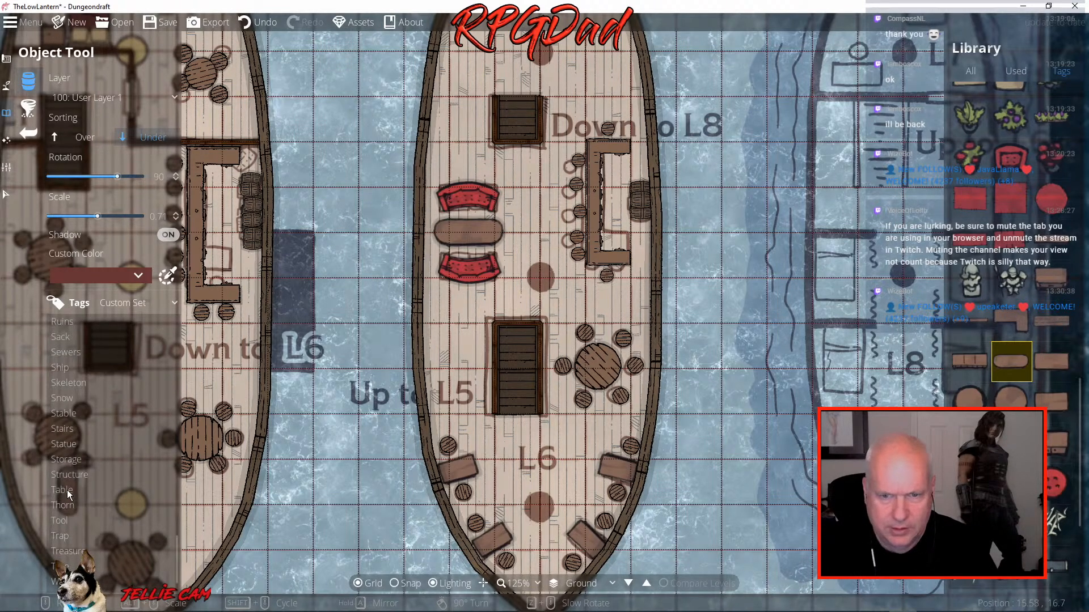
left_click(60, 367)
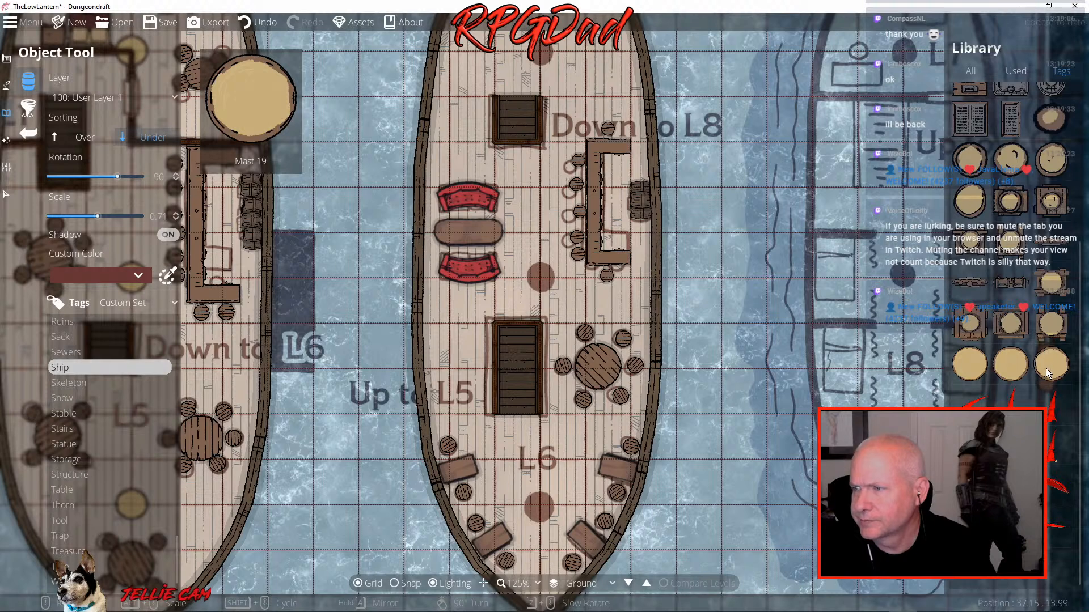
left_click(545, 278)
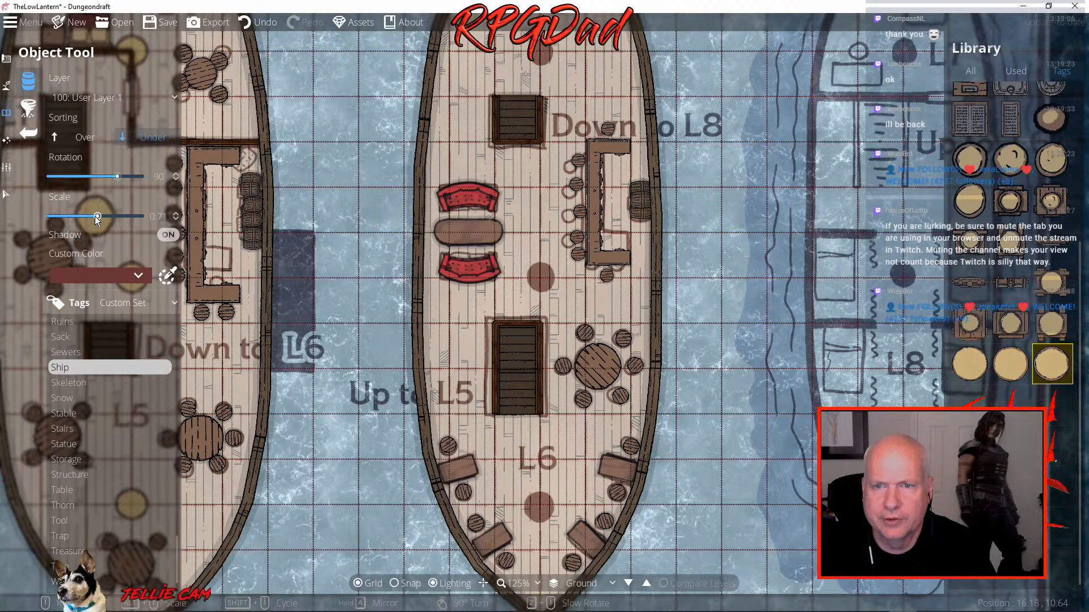
left_click_drag(97, 216, 92, 218)
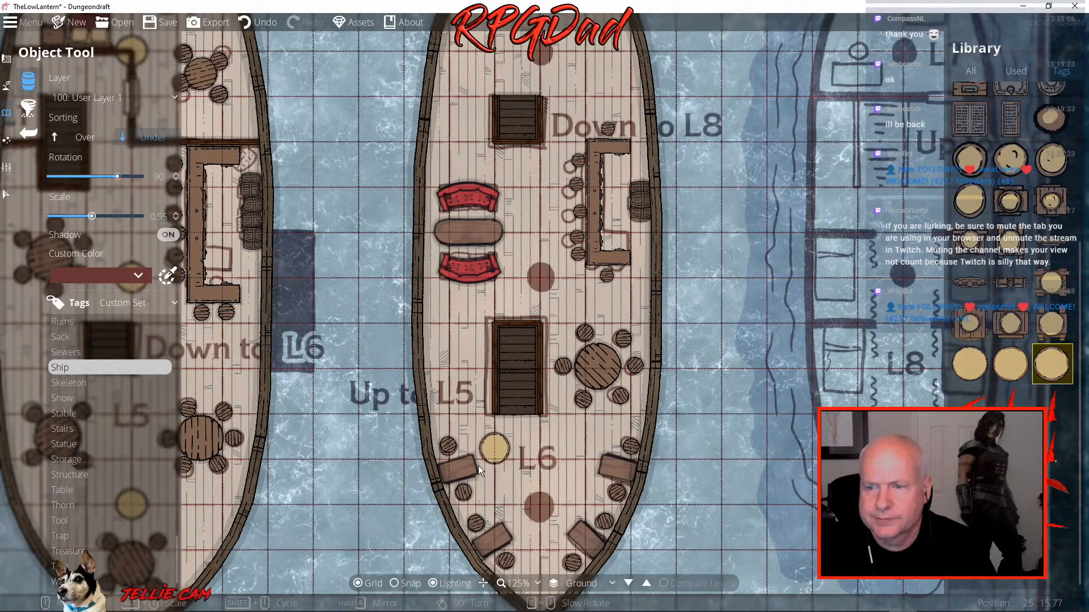
Turn on snapping and place masts over the three sketched mast circles on the Lounge Deck (L6)
left_click(396, 583)
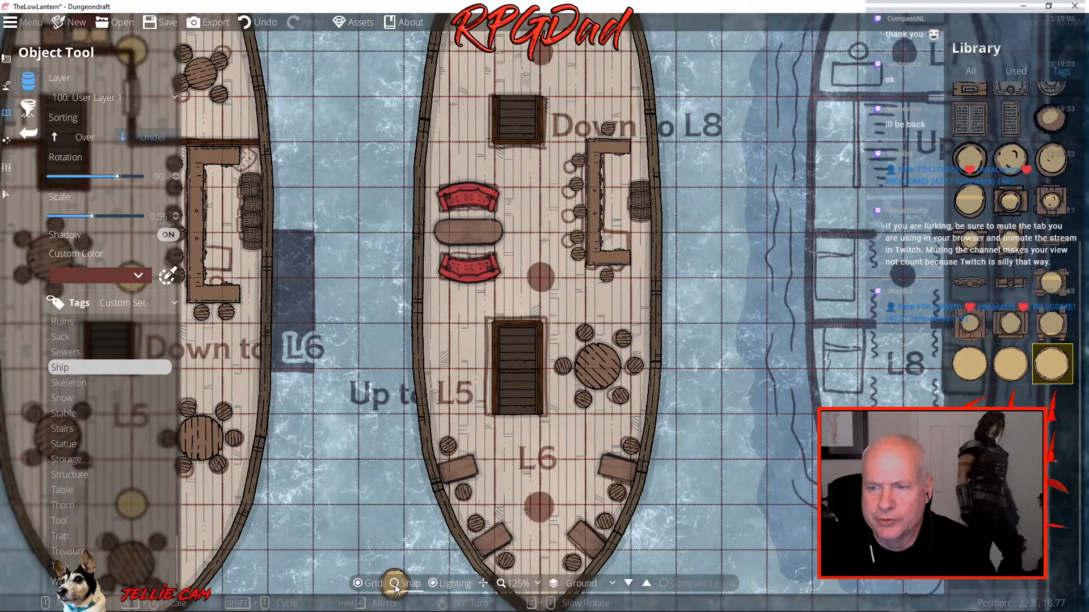
left_click(539, 271)
left_click(541, 55)
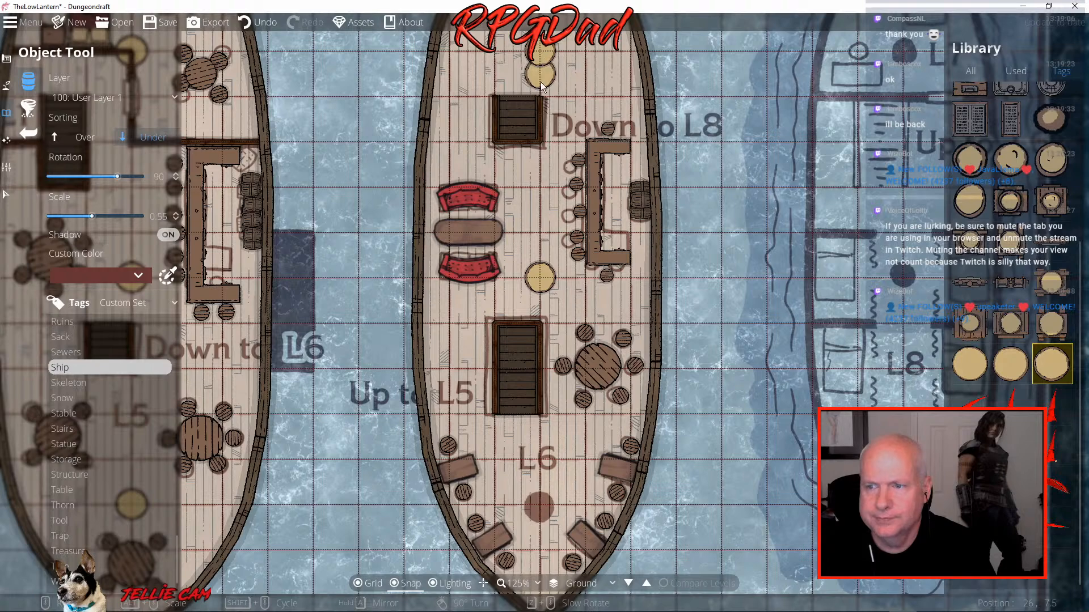
left_click(538, 514)
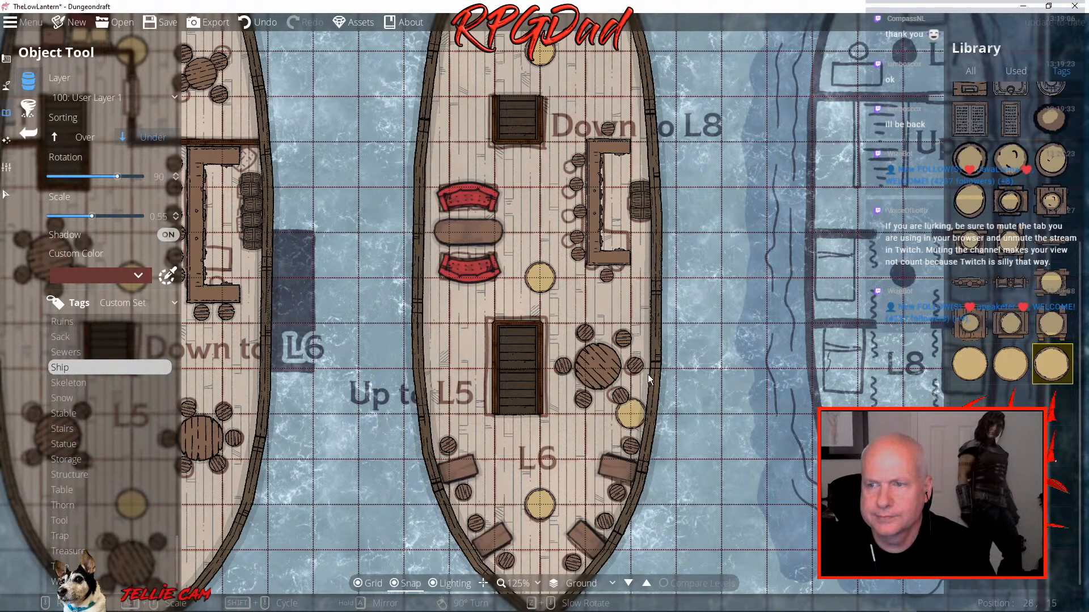
Reduce the mast scale to 0.48 and place masts on the Guest Quarters' three sketched circles, from L7 through L8 to the bow
left_click_drag(710, 241, 440, 253)
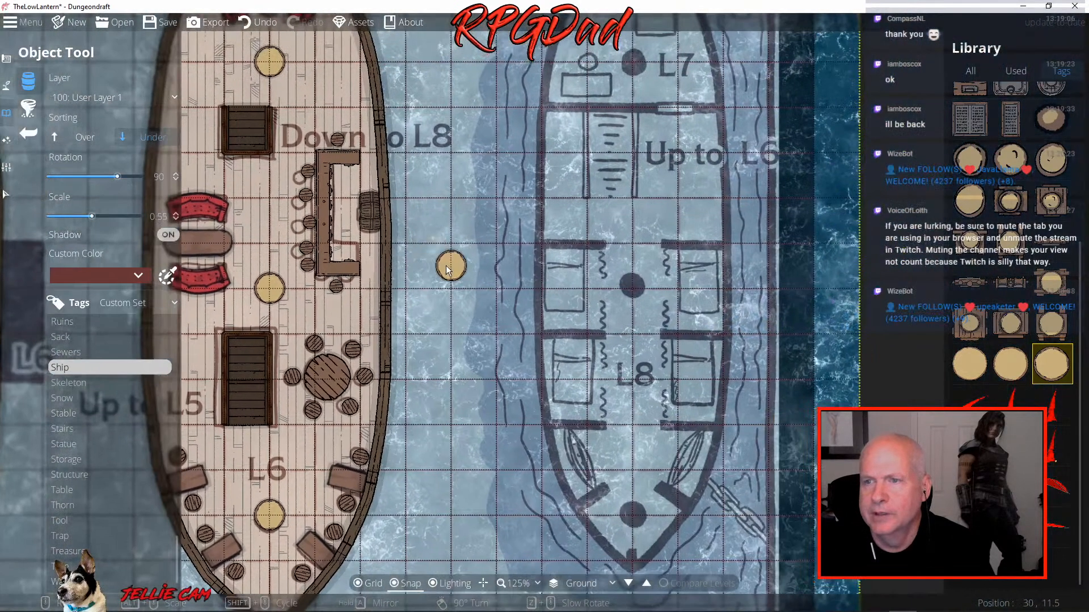
mouse_move(597, 201)
left_mouse_down()
mouse_move(522, 274)
mouse_move(516, 301)
left_mouse_up()
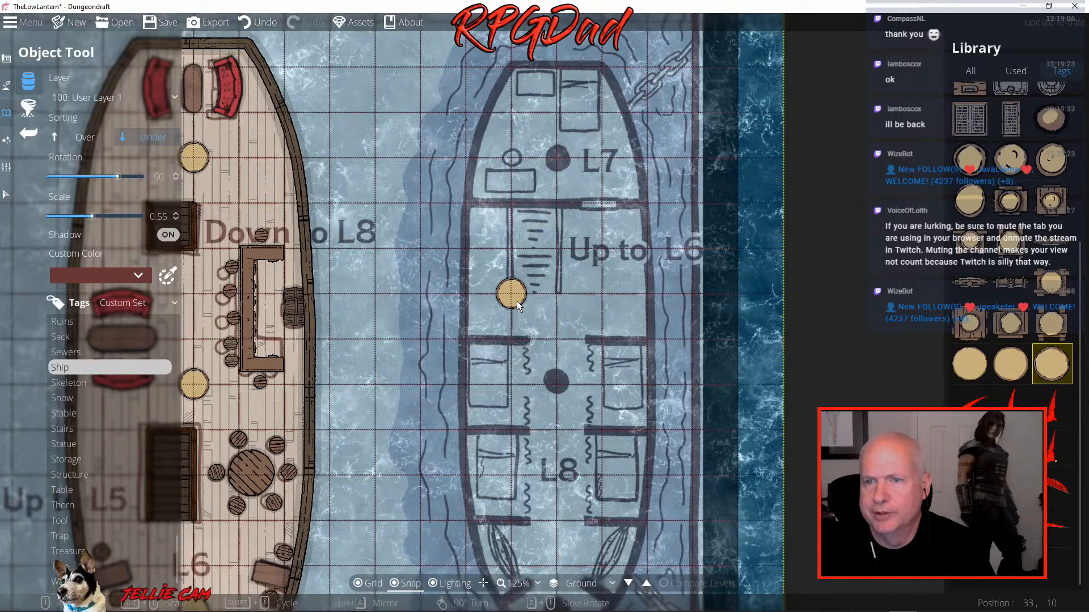
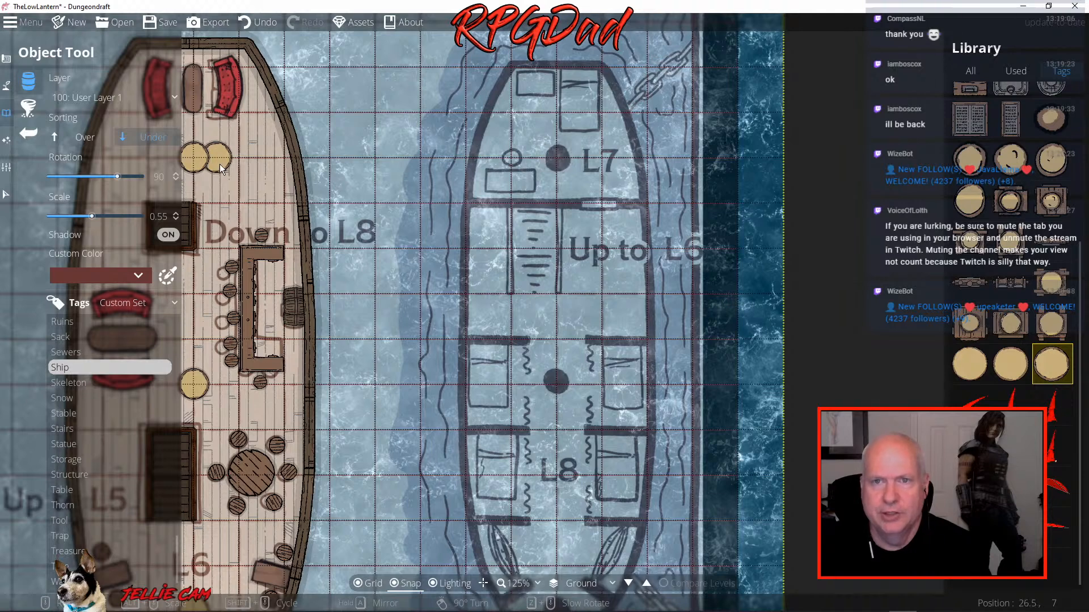
left_click_drag(93, 217, 90, 215)
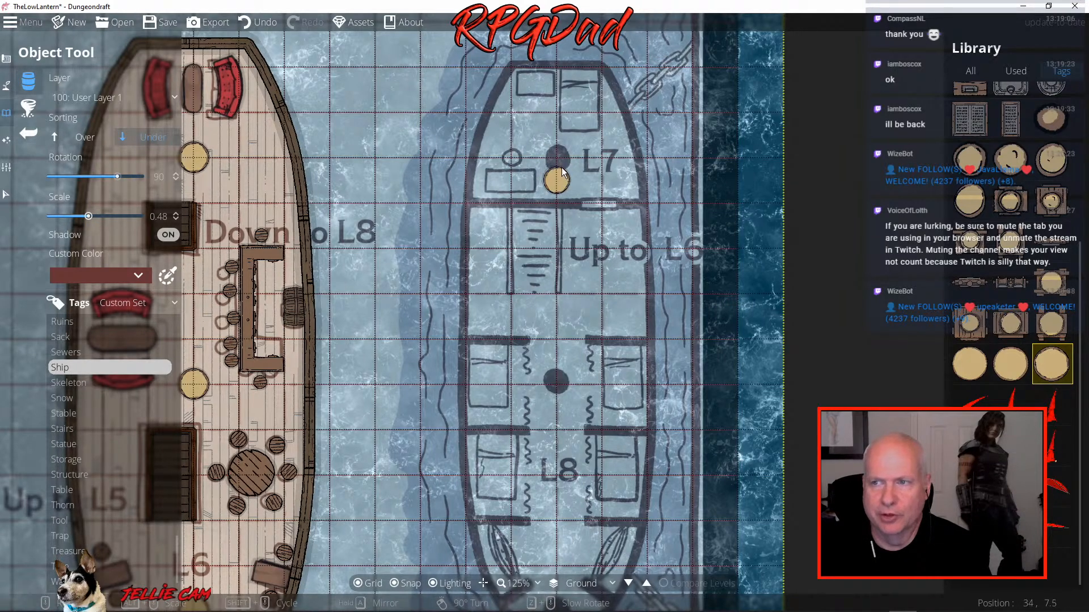
left_click(555, 386)
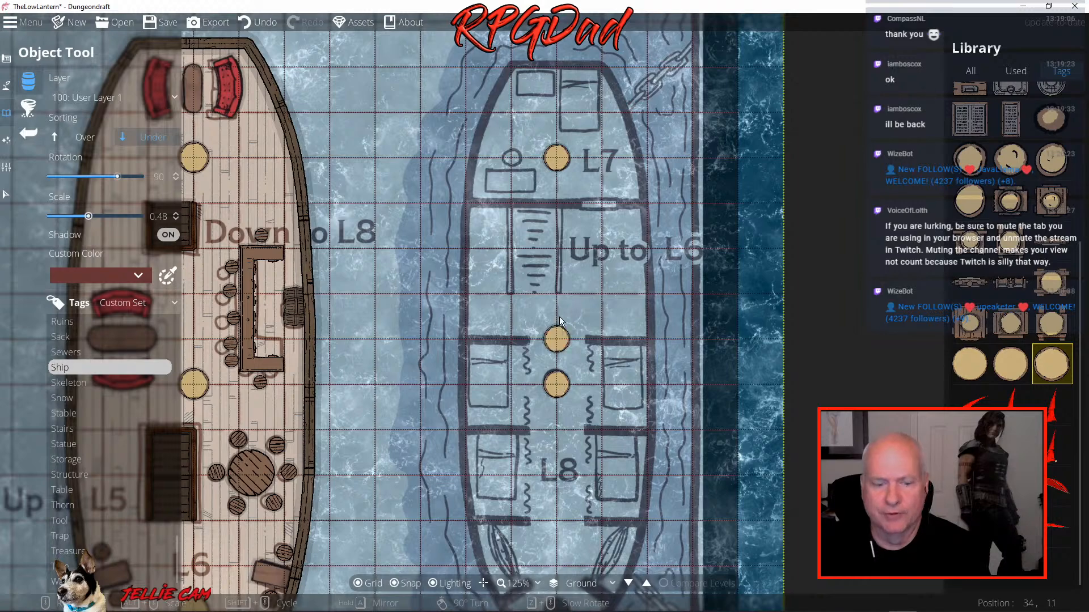
left_click_drag(568, 327, 593, 38)
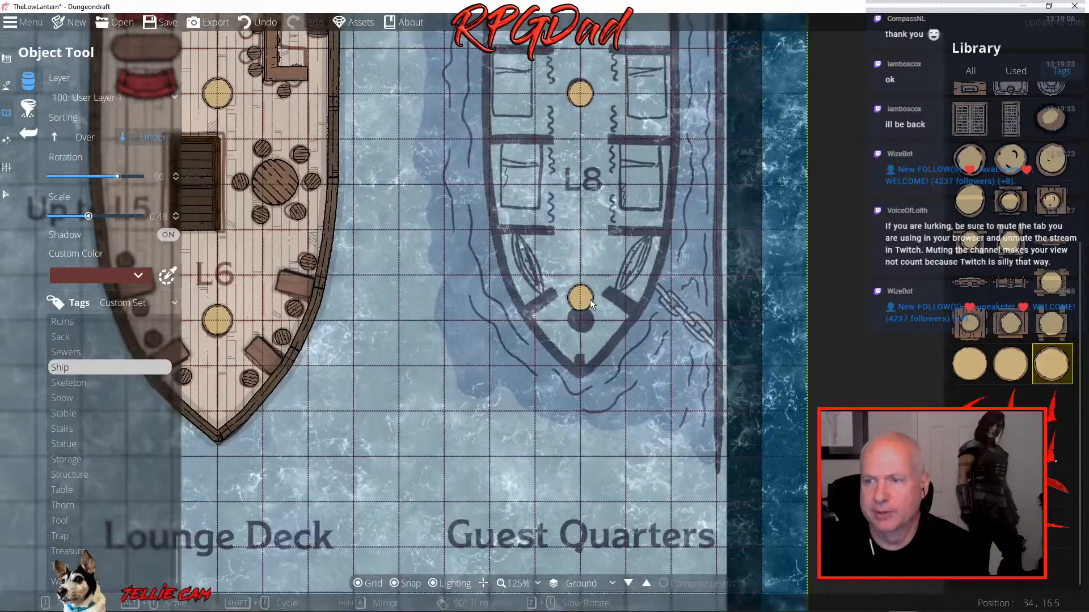
left_click(586, 319)
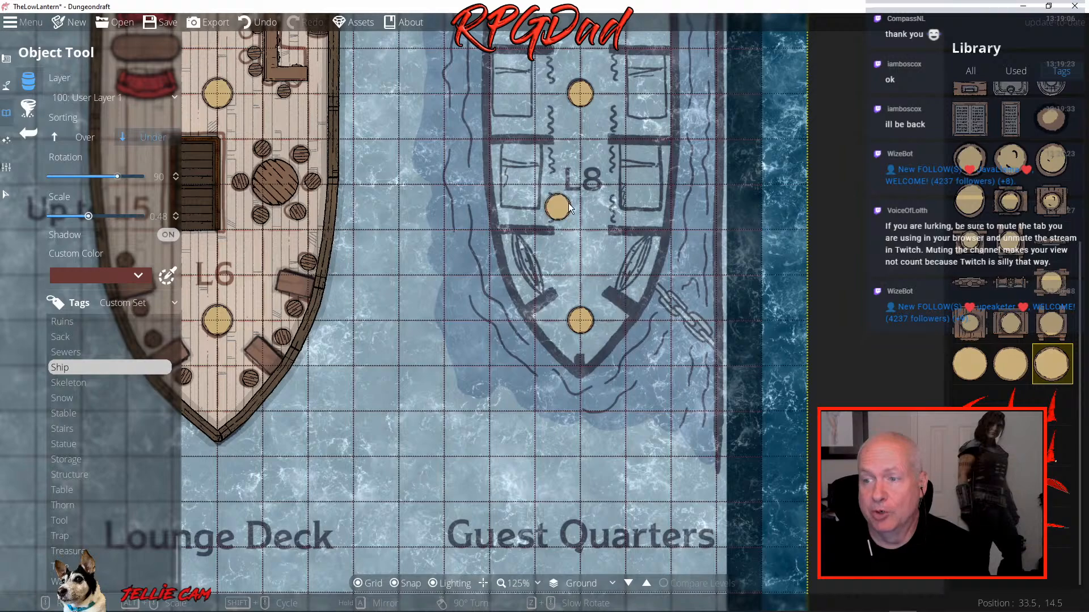
Ready the Building Tool's custom shape with snapping turned off for outlining the Guest Quarters hull
left_click_drag(556, 176, 549, 418)
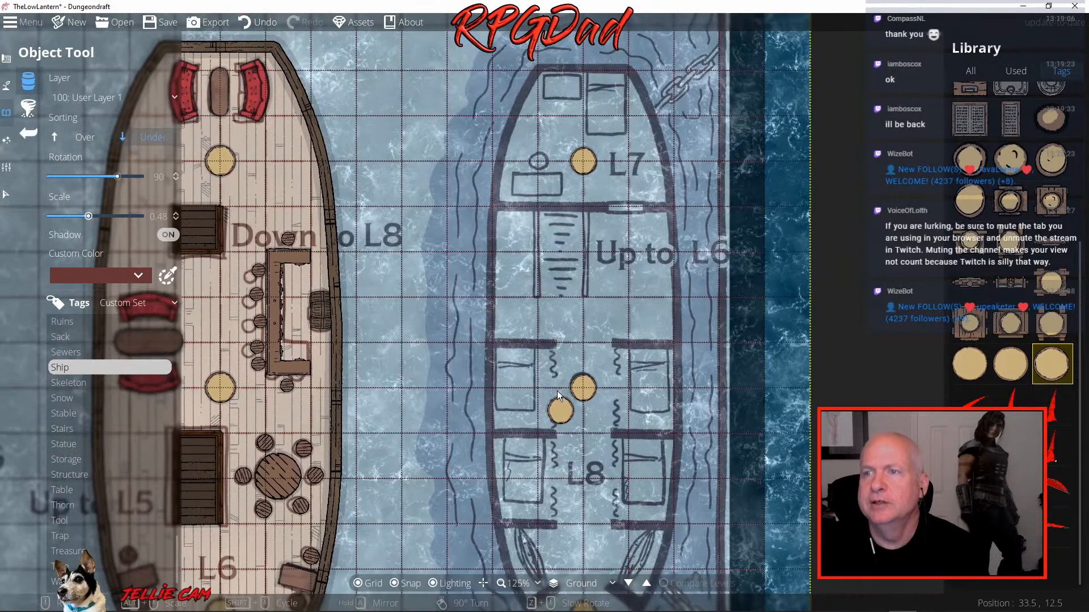
left_click_drag(563, 253, 384, 266)
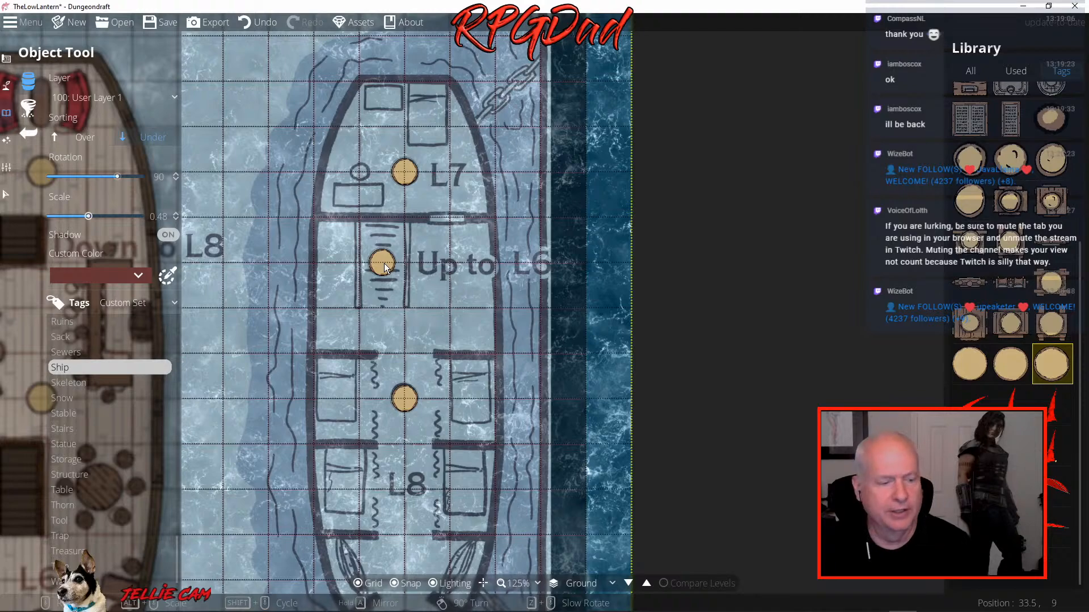
scroll(419, 292, "up", 3)
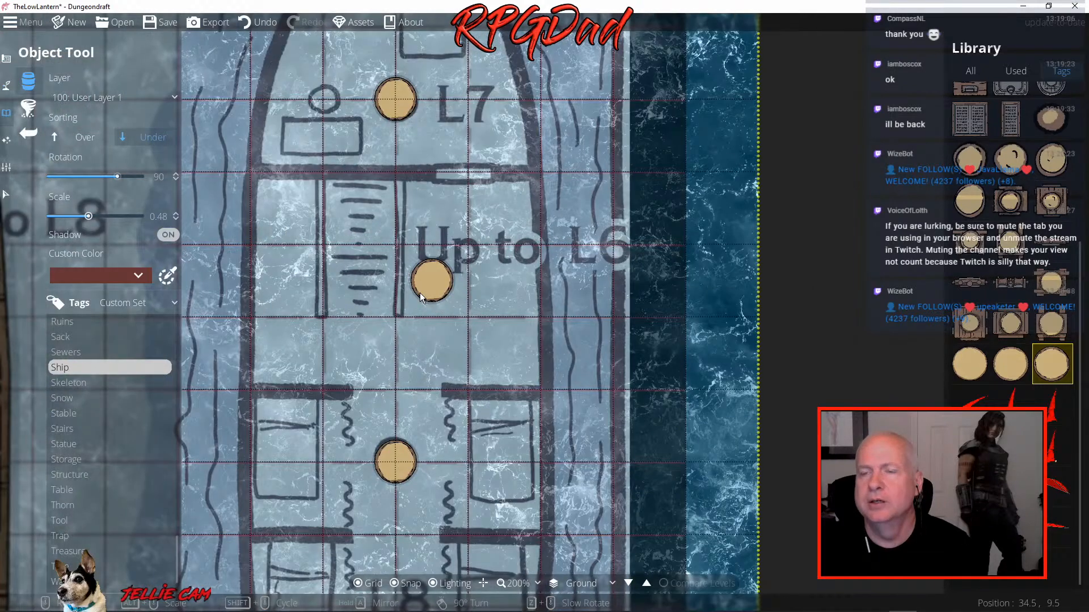
left_click_drag(397, 210, 543, 326)
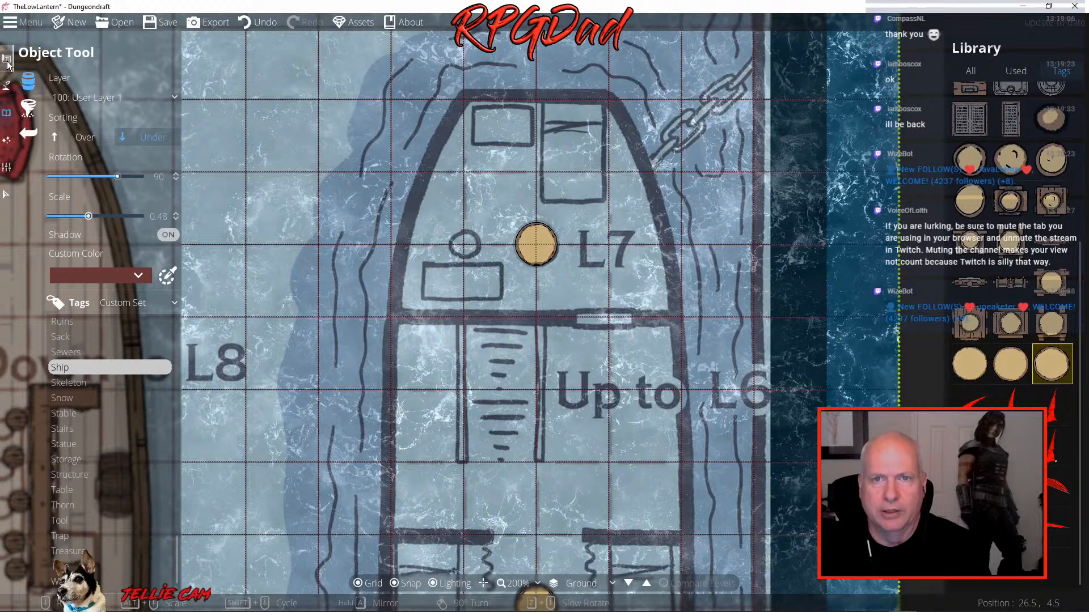
left_click(7, 85)
left_click(33, 84)
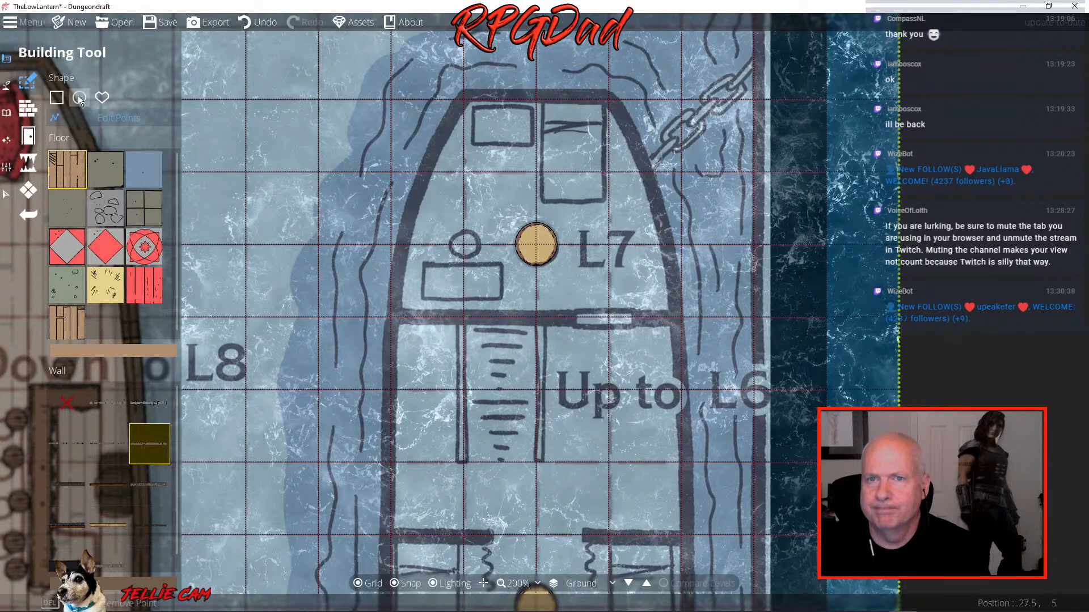
left_click(102, 99)
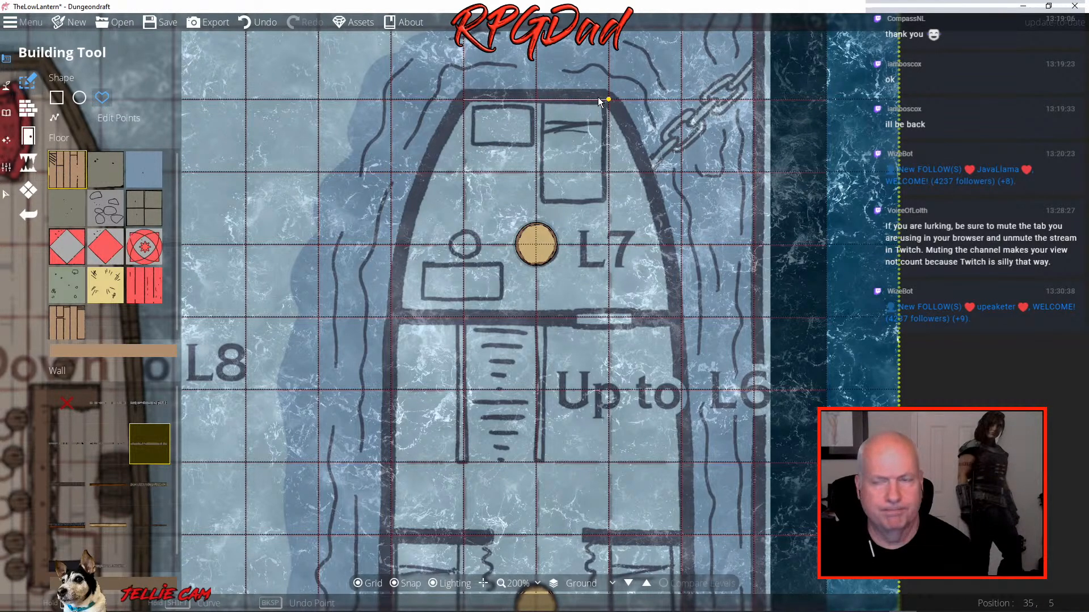
key("Escape")
left_click(402, 584)
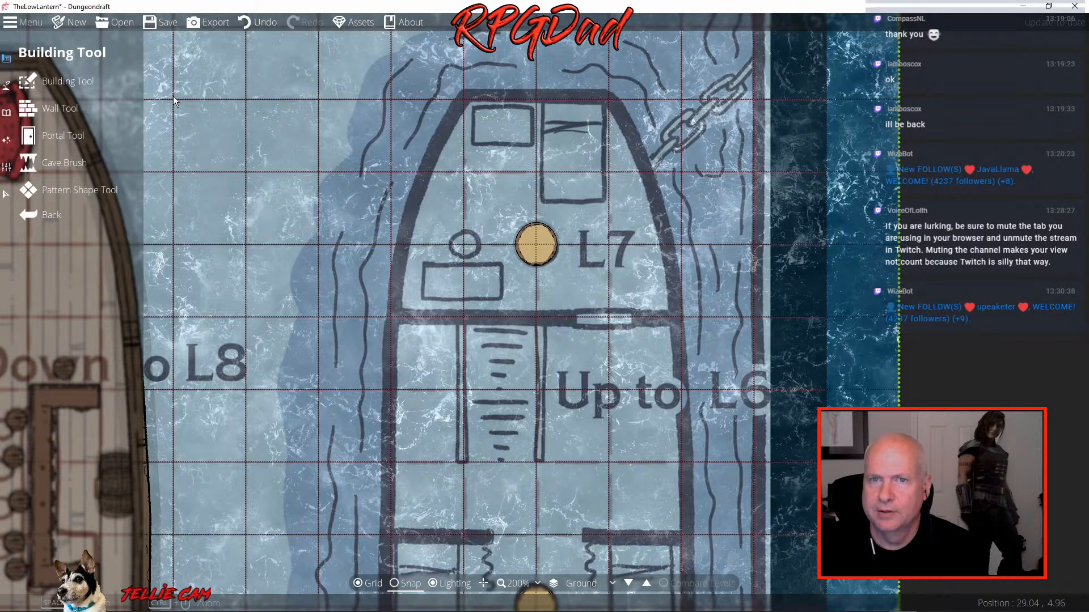
left_click(43, 79)
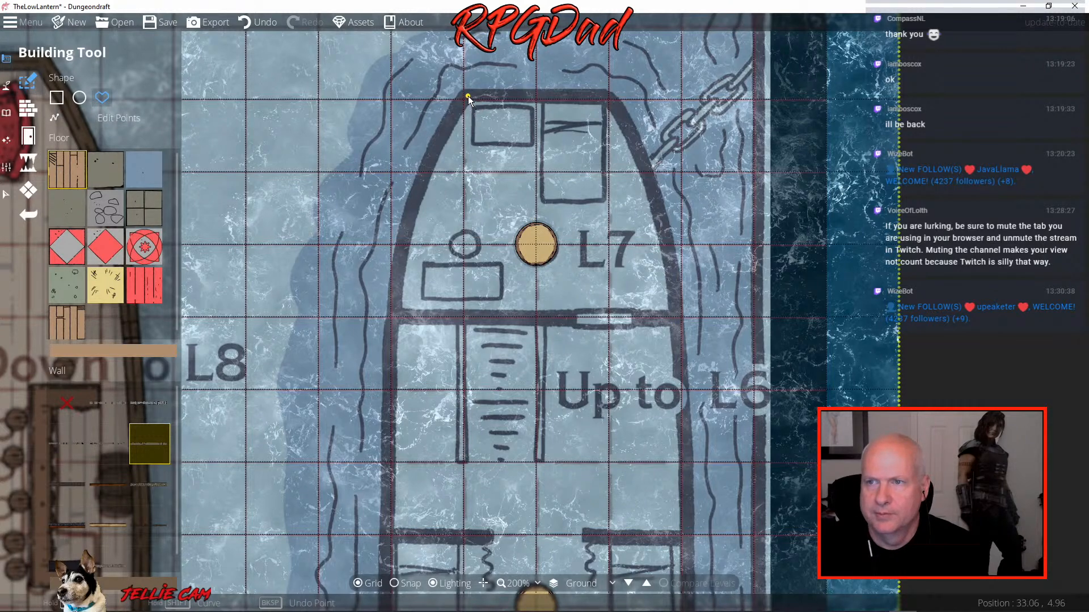
Trace the Guest Quarters building outline from the flat stern at L7 down the hull's right side to the bow tip
left_click(608, 96)
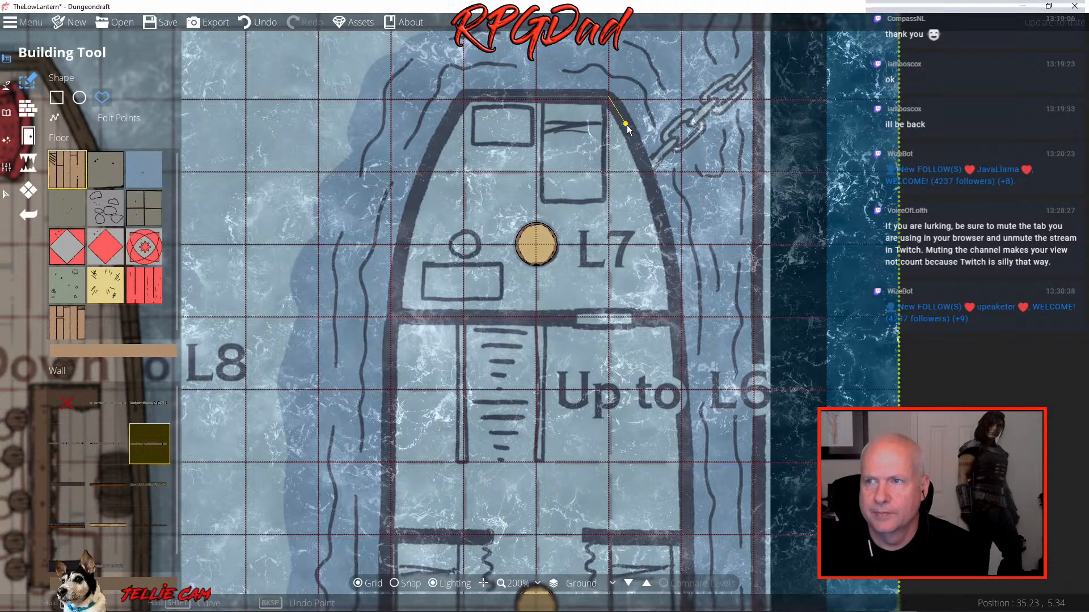
left_click(631, 134)
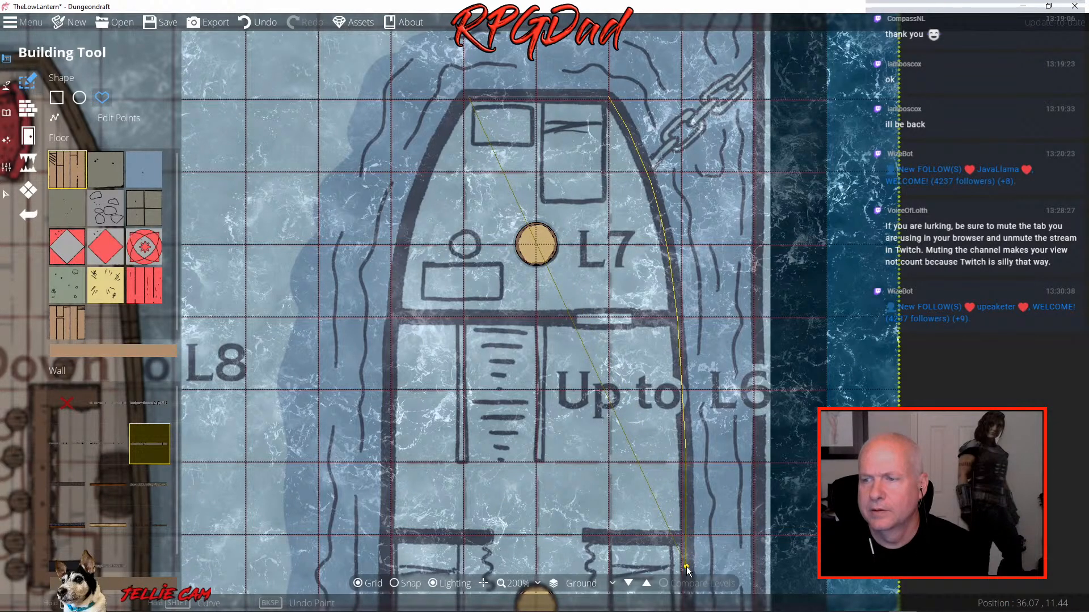
left_click_drag(687, 567, 702, 114)
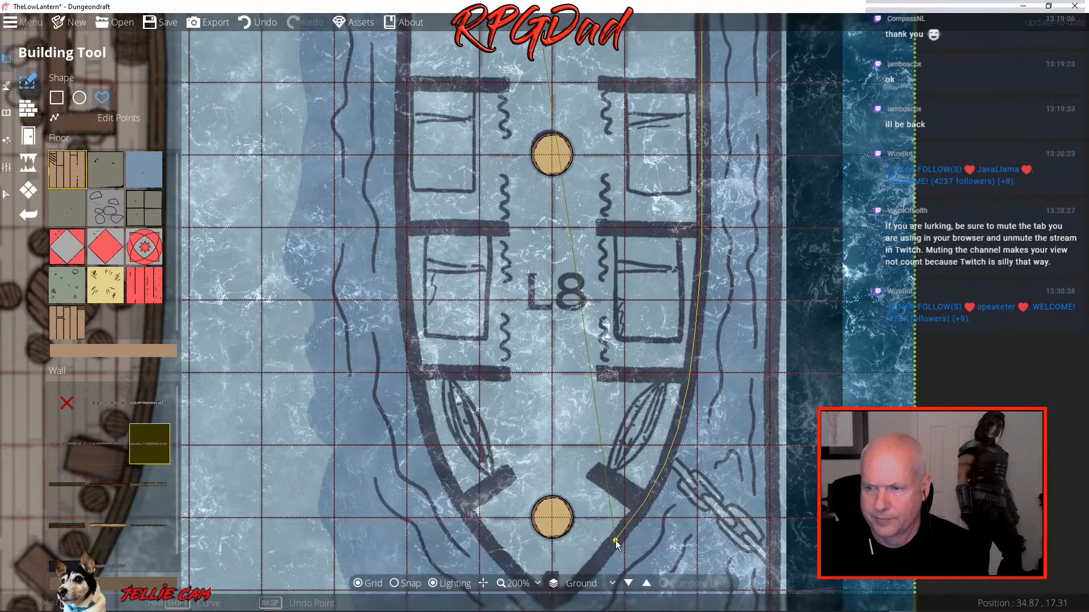
left_click_drag(615, 541, 713, 220)
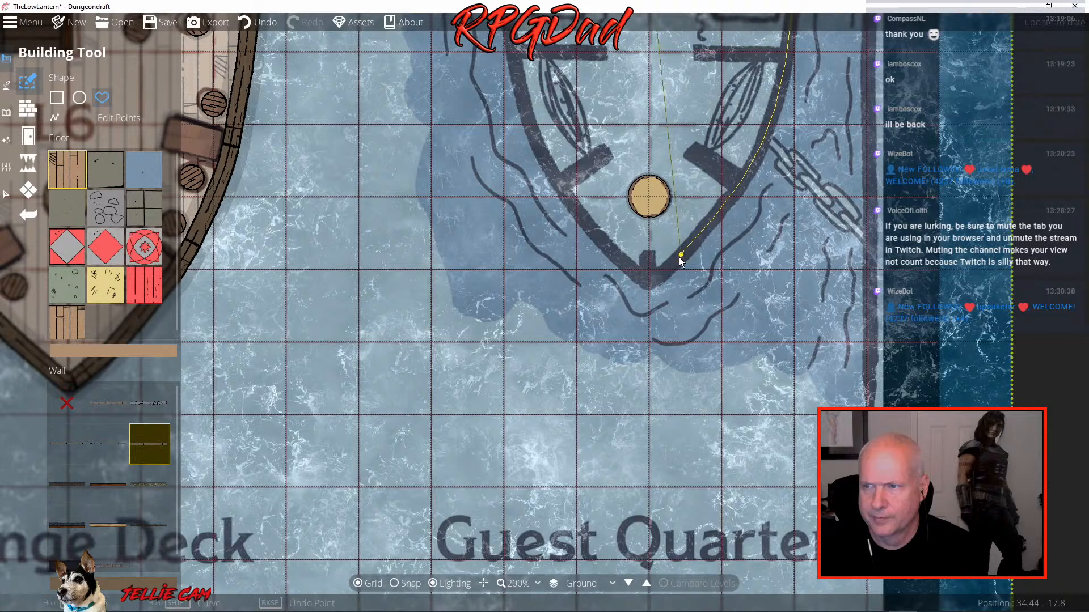
left_click(649, 280)
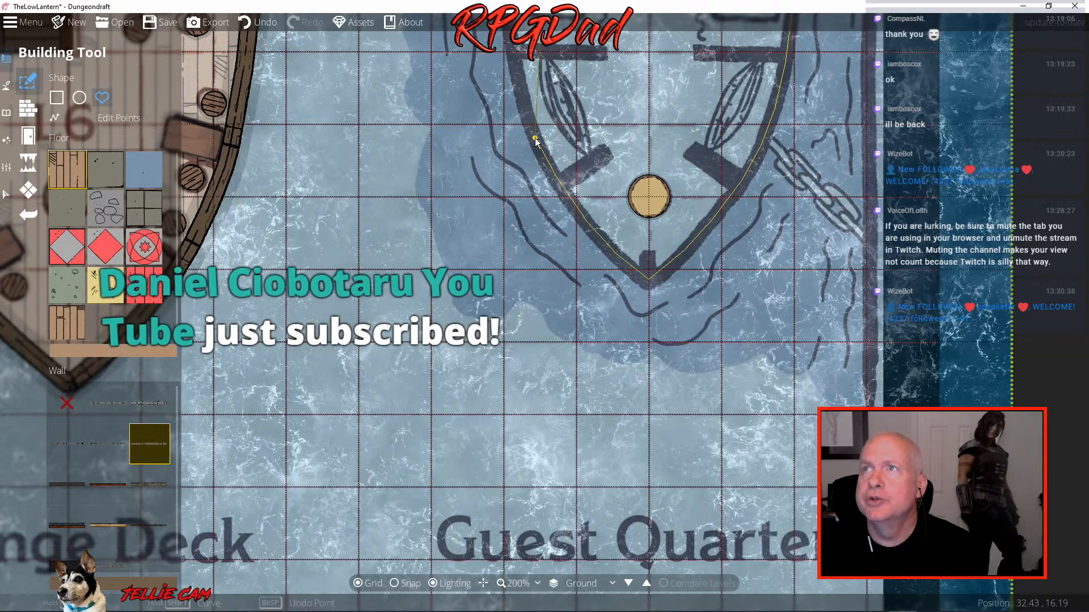
Trace the remaining Guest Quarters outline from the bow up the hull's left side to L7's flat stern and close the building shape
left_click_drag(535, 139, 553, 179)
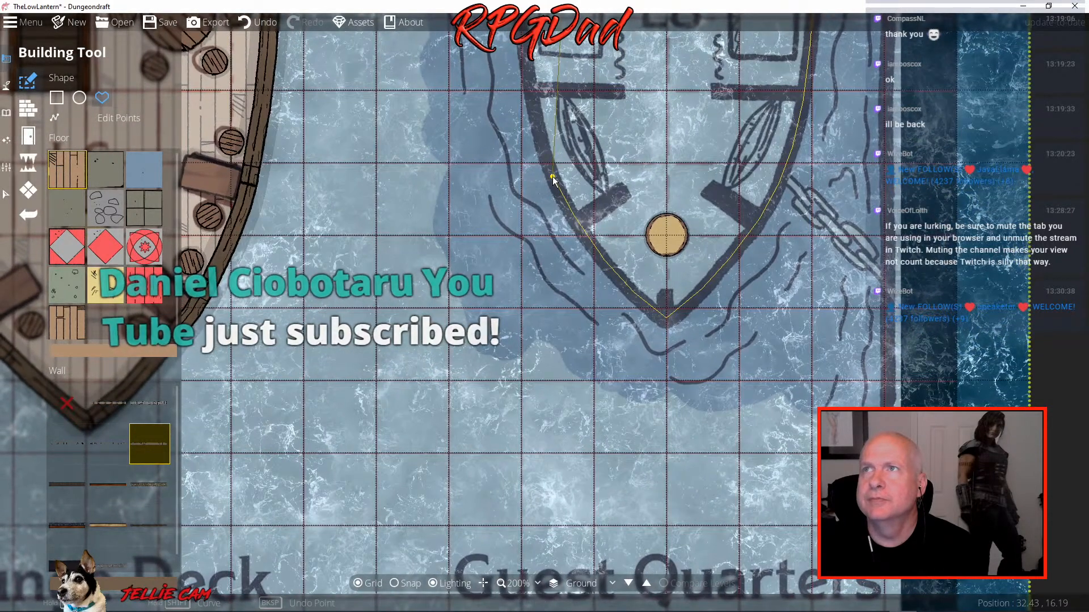
left_click_drag(553, 179, 594, 299)
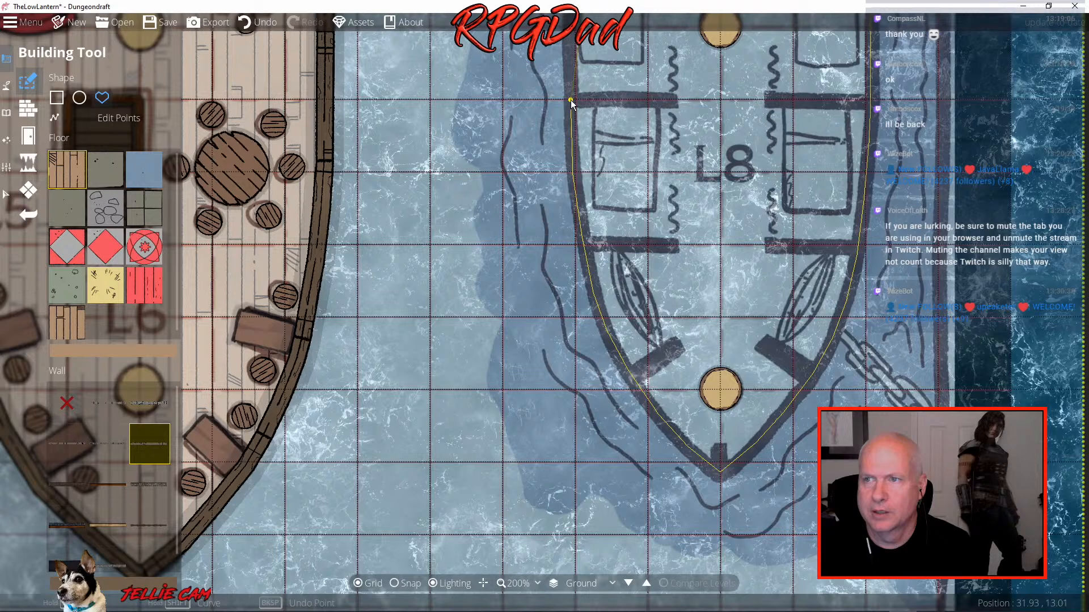
left_click_drag(570, 97, 562, 416)
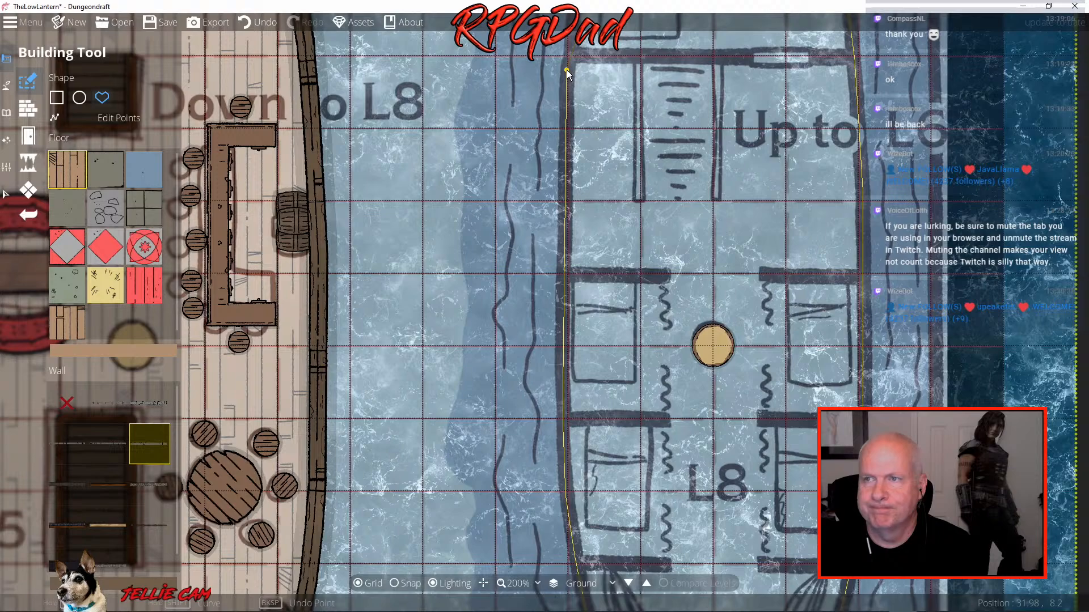
left_click(567, 70)
left_click_drag(566, 70, 548, 408)
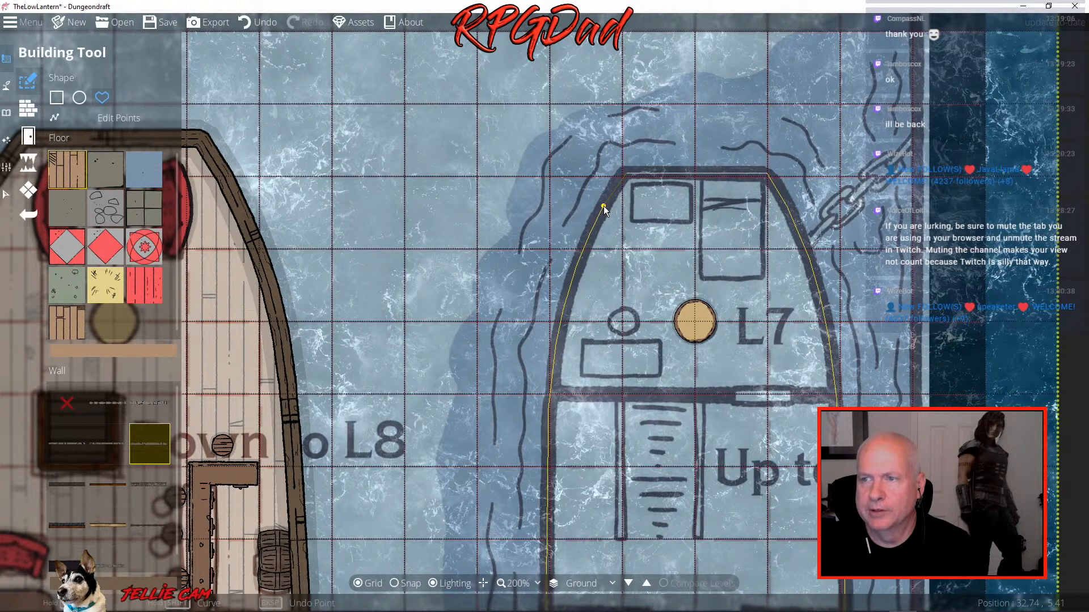
left_click(625, 173)
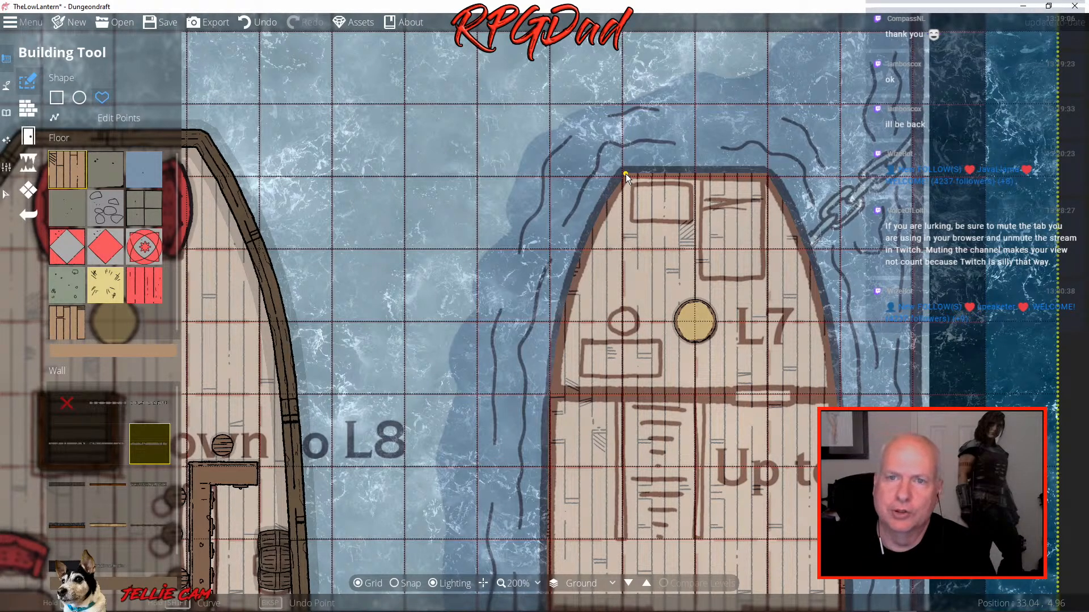
left_click(114, 117)
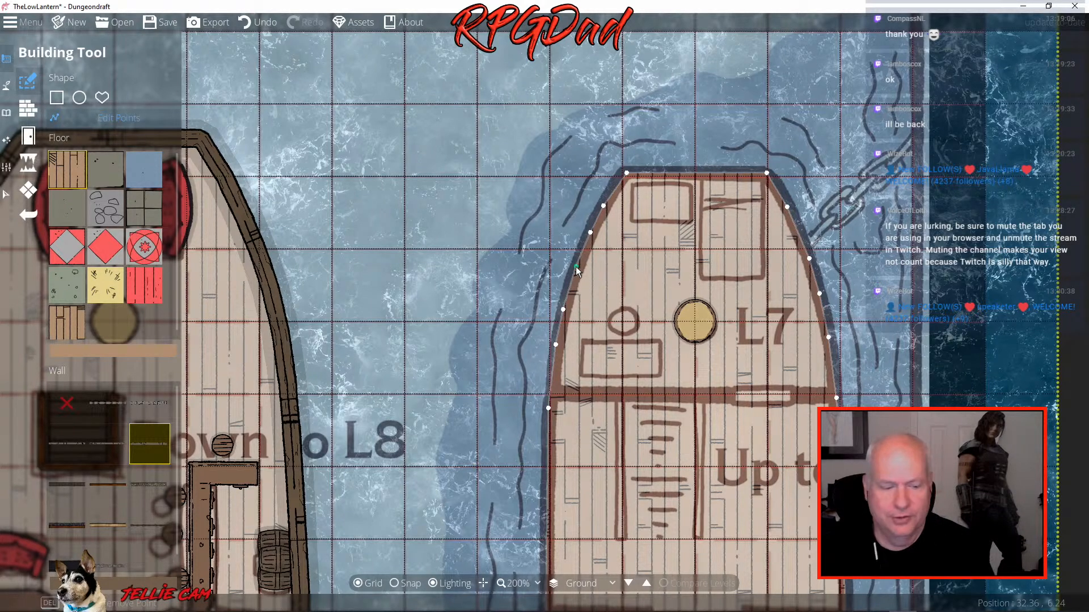
scroll(576, 267, "up", 5)
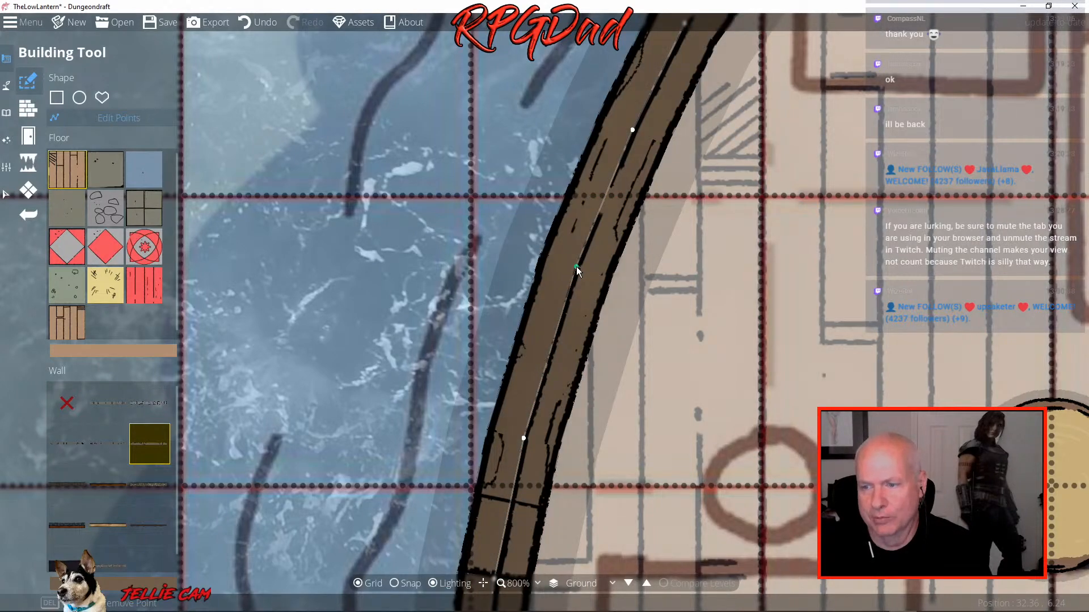
scroll(576, 267, "down", 5)
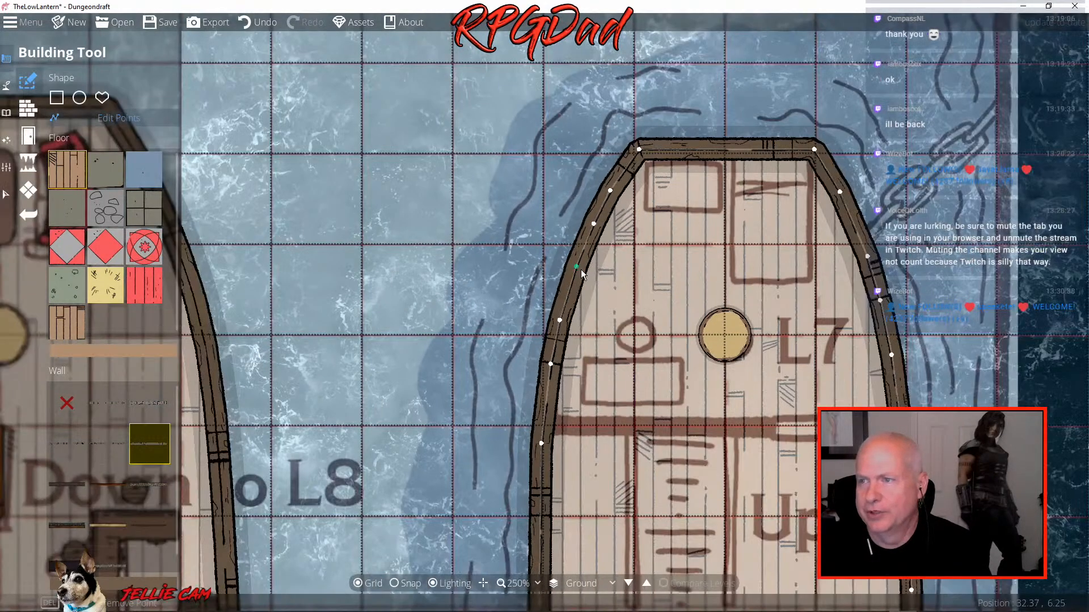
Try a Wooden Fence wall across the hull along L7's sketched lower partition and undo it
left_click_drag(691, 301, 617, 179)
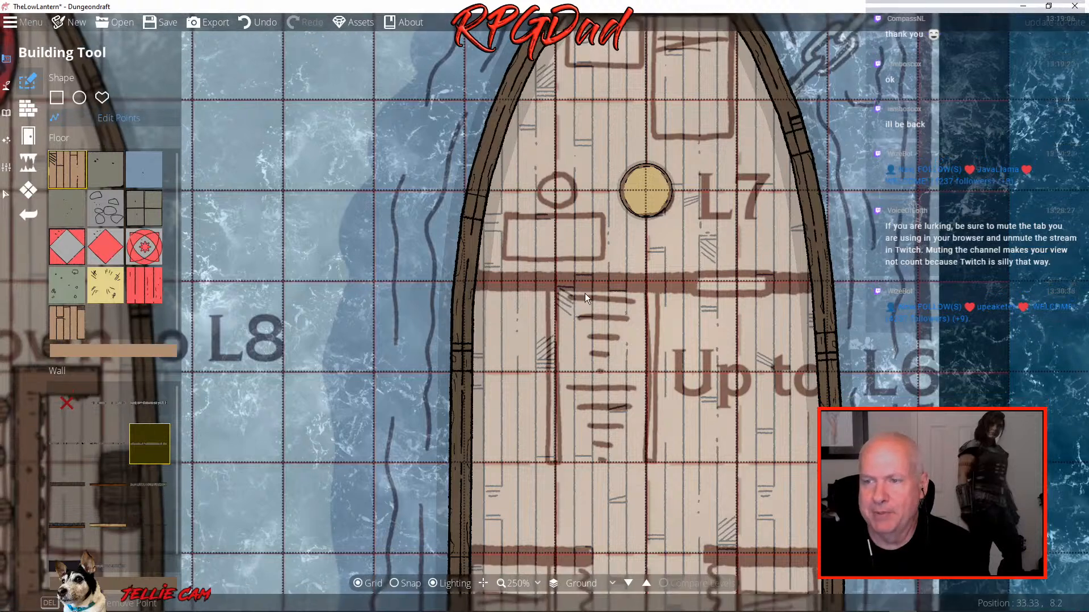
left_click_drag(584, 294, 579, 270)
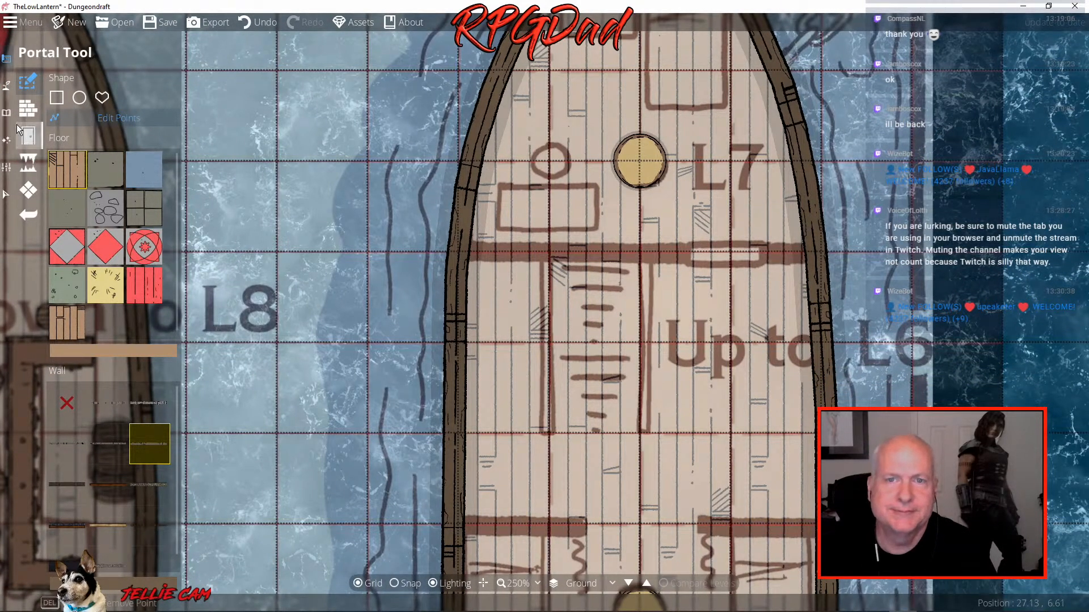
left_click(31, 118)
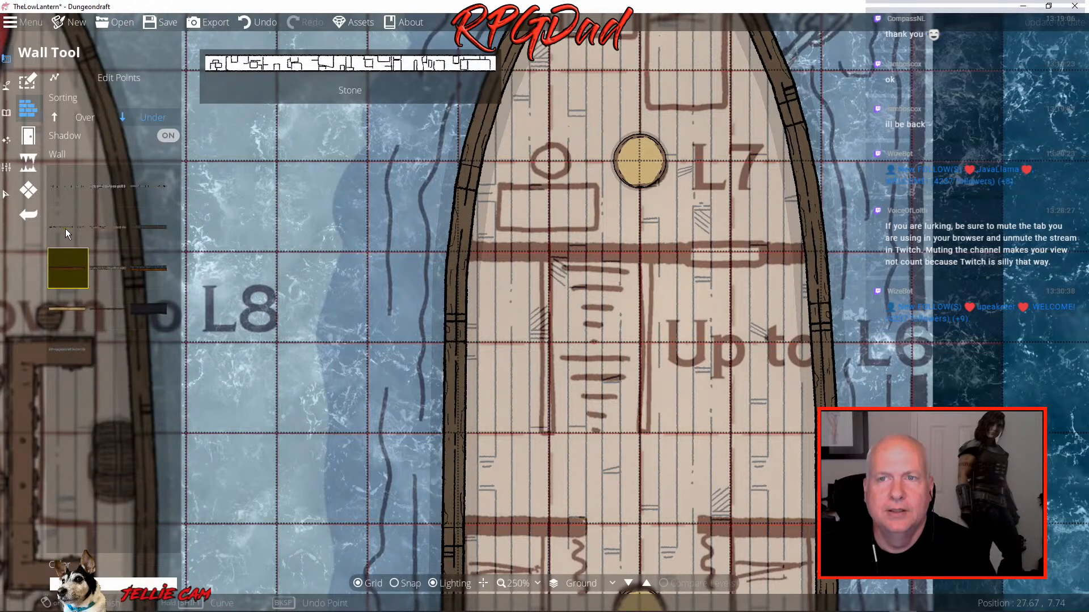
left_click(106, 309)
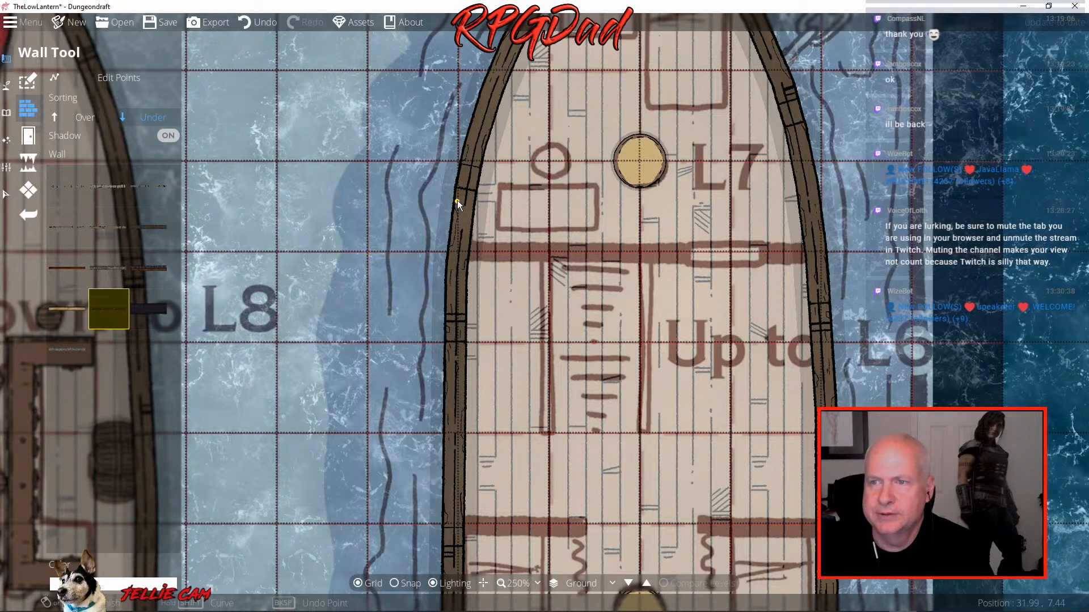
left_click(461, 250)
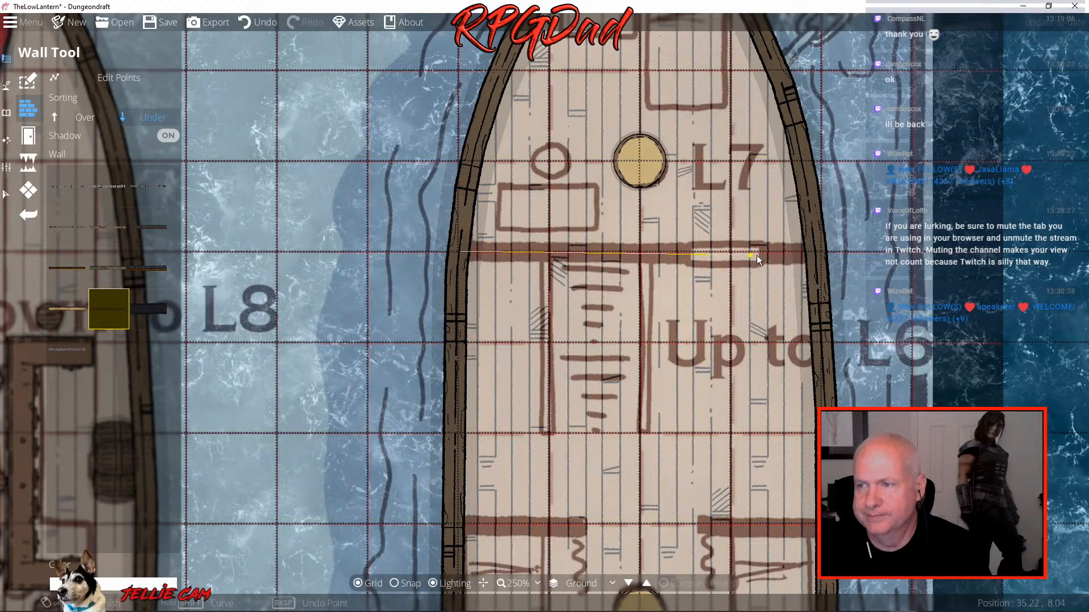
right_click(818, 253)
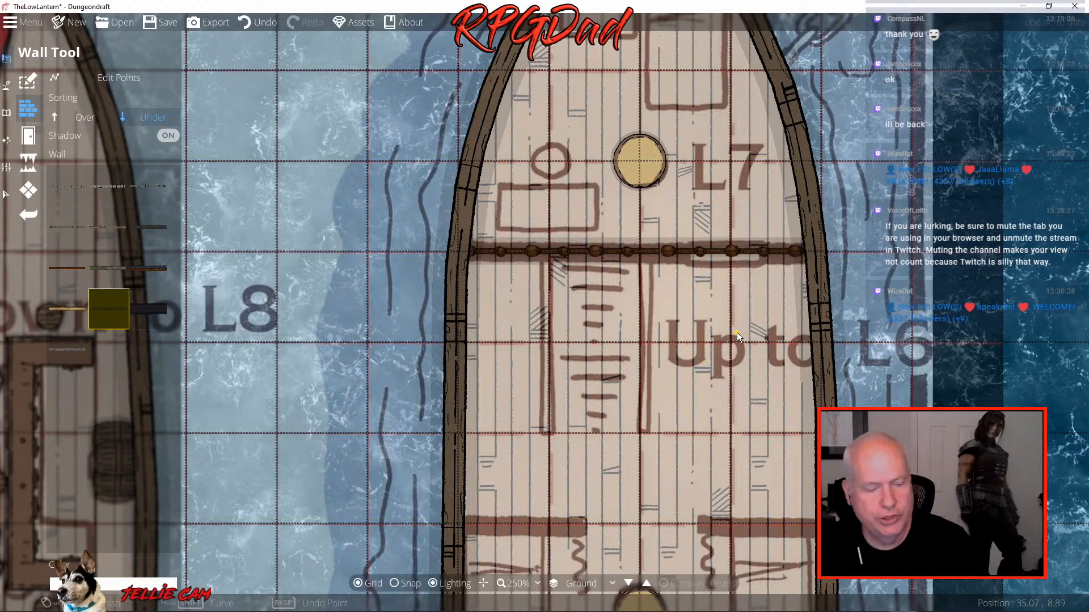
key("ctrl+z")
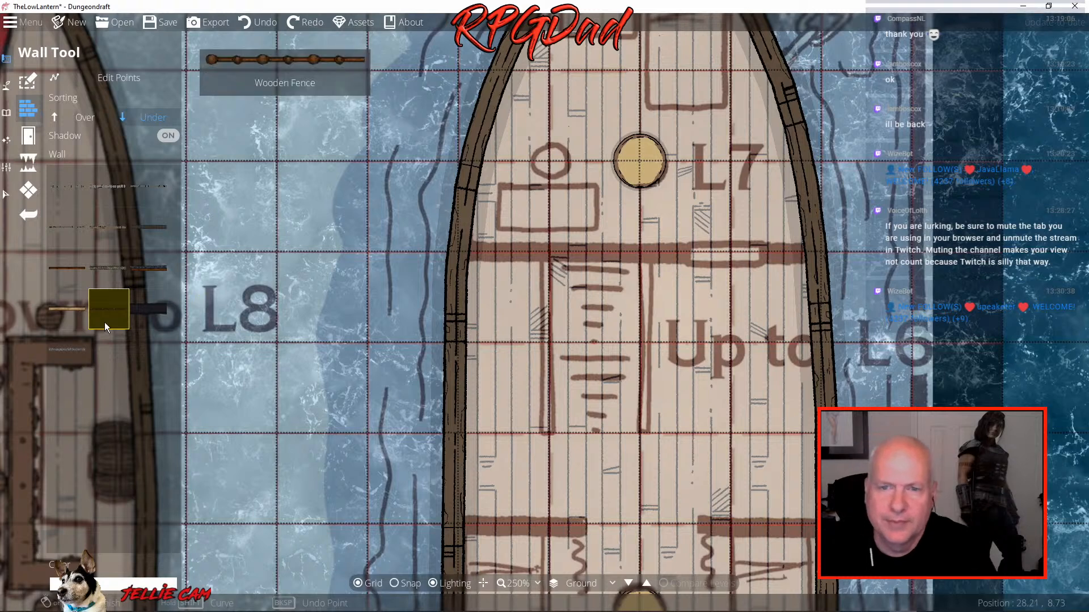
Build a dark wooden plank wall straight across the hull along L7's sketched lower partition
left_click(62, 267)
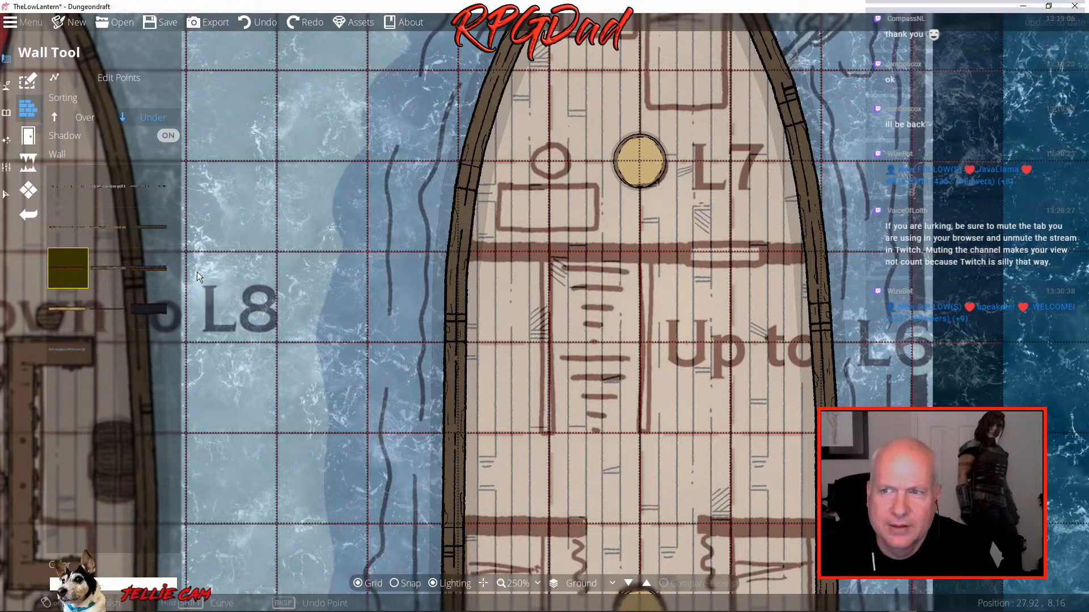
left_click(460, 252)
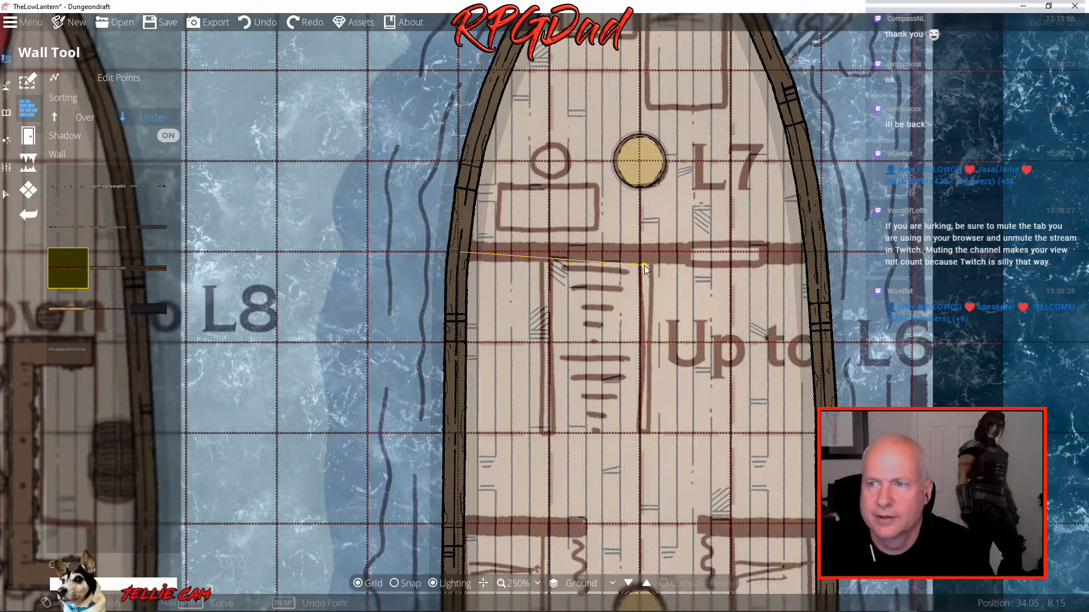
double_click(818, 253)
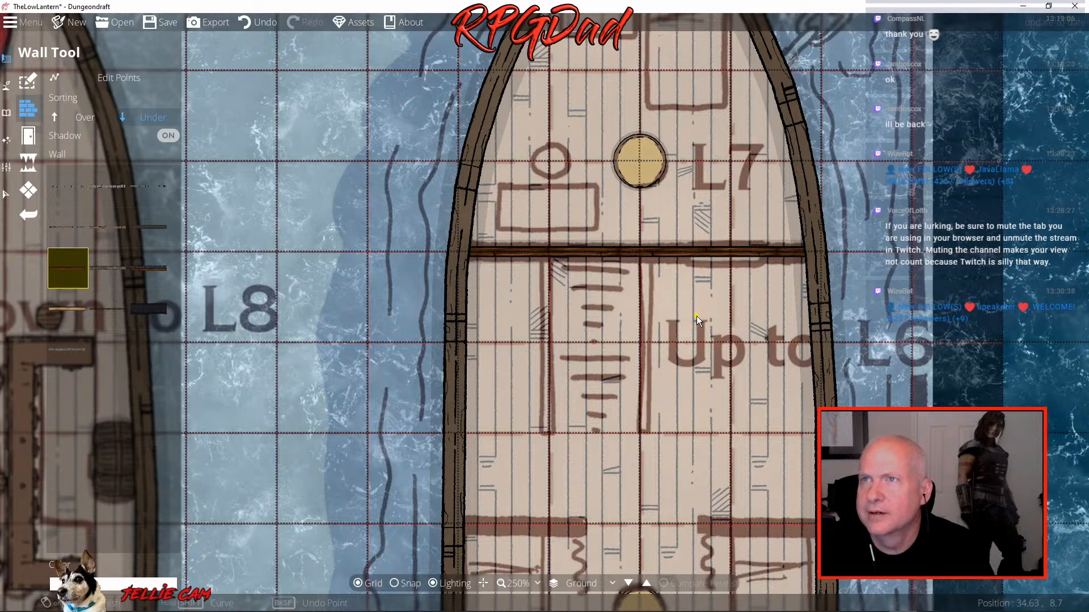
With snapping on, build two parallel two-square walls down from L7's partition along both sides of the sketched staircase
left_click_drag(673, 338, 653, 241)
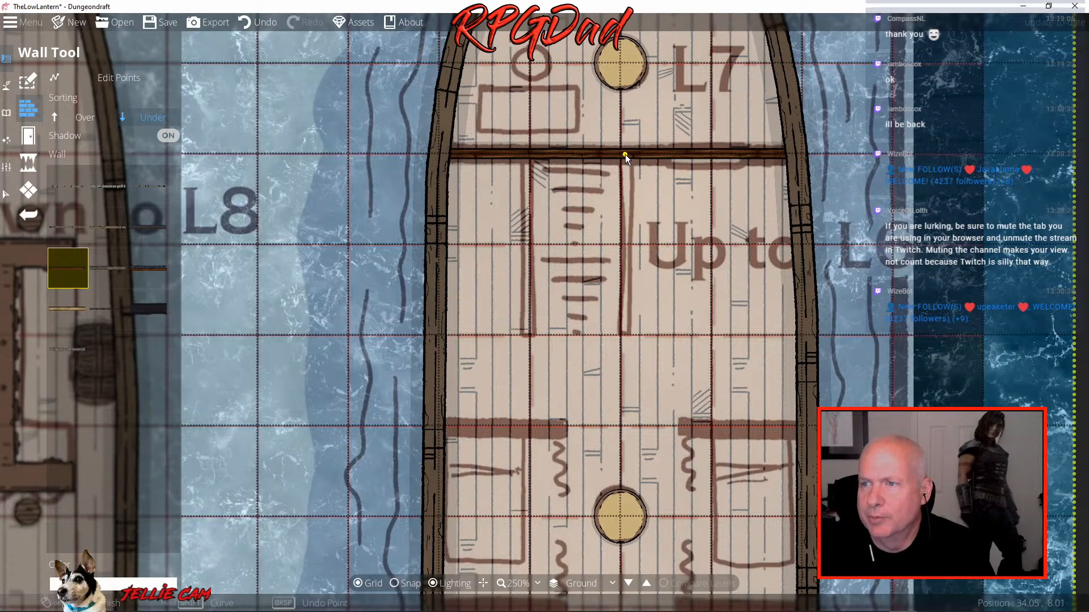
scroll(628, 169, "up", 3)
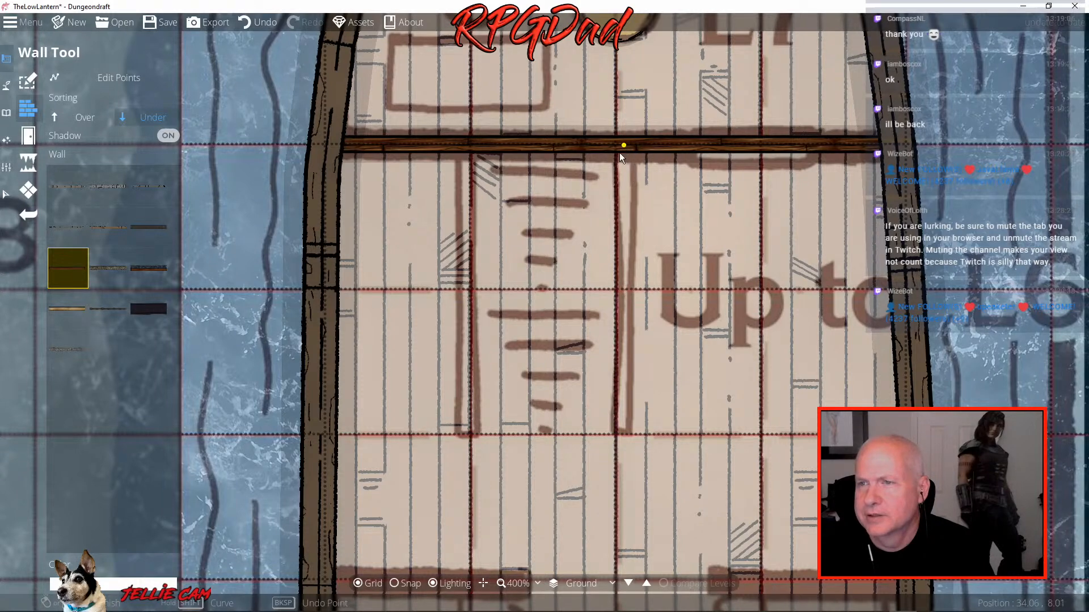
left_click(394, 584)
left_click(471, 143)
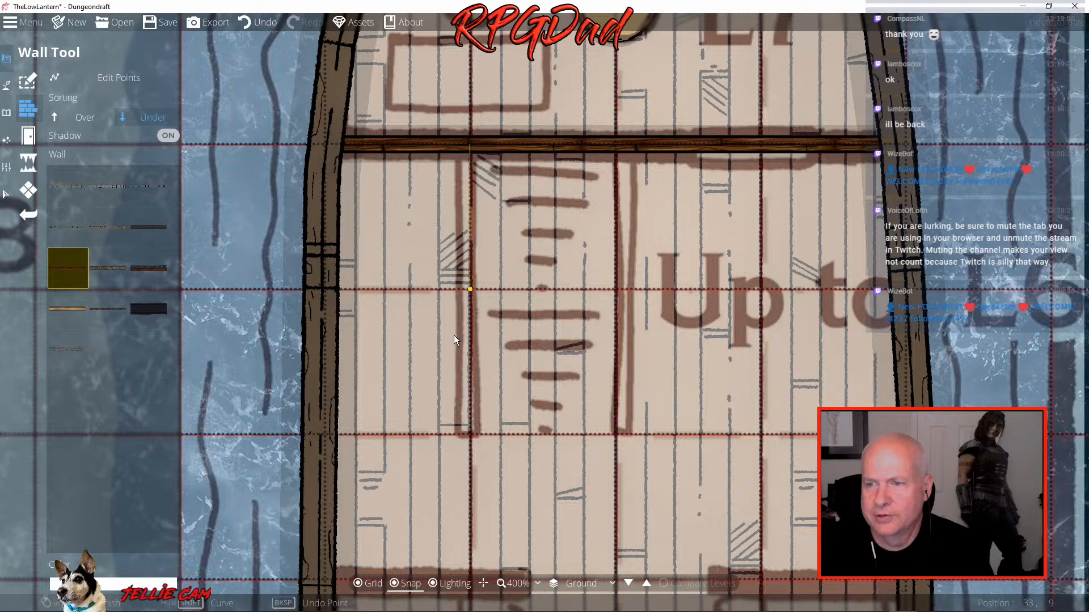
left_click(471, 433)
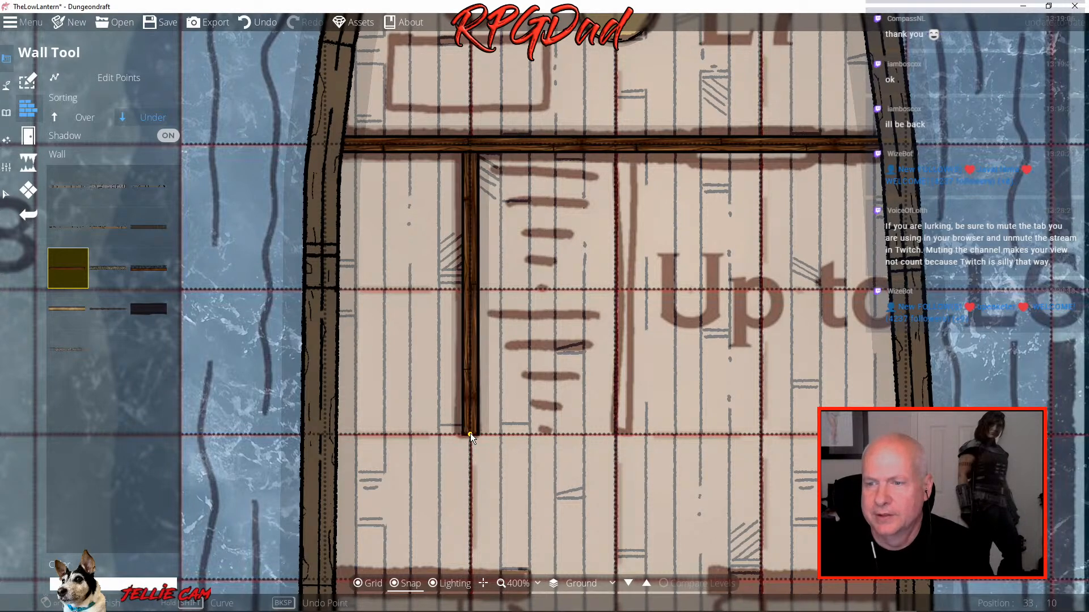
left_click(615, 144)
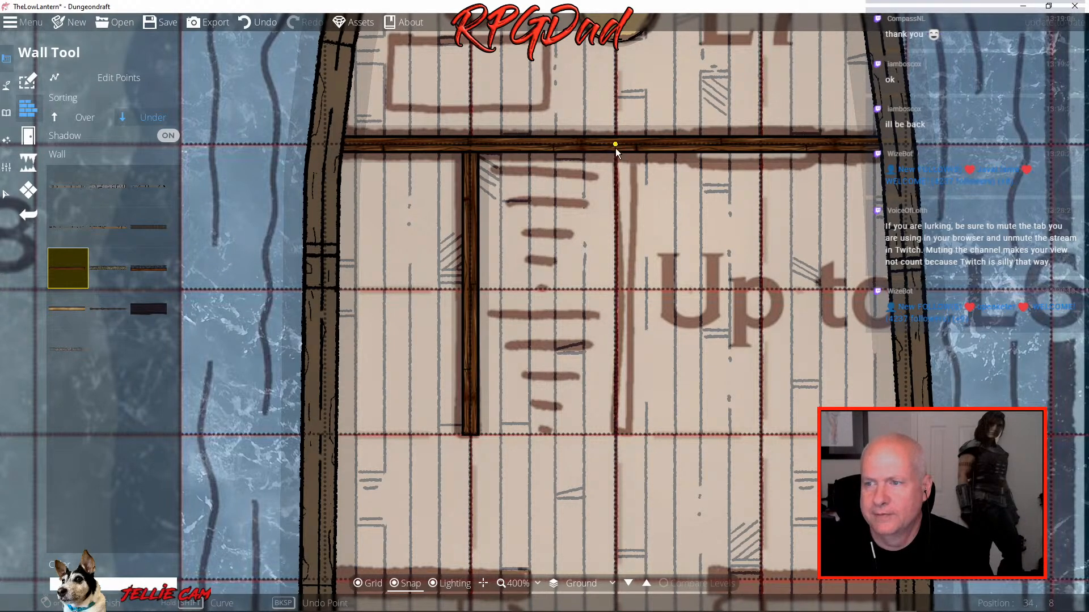
left_click(615, 435)
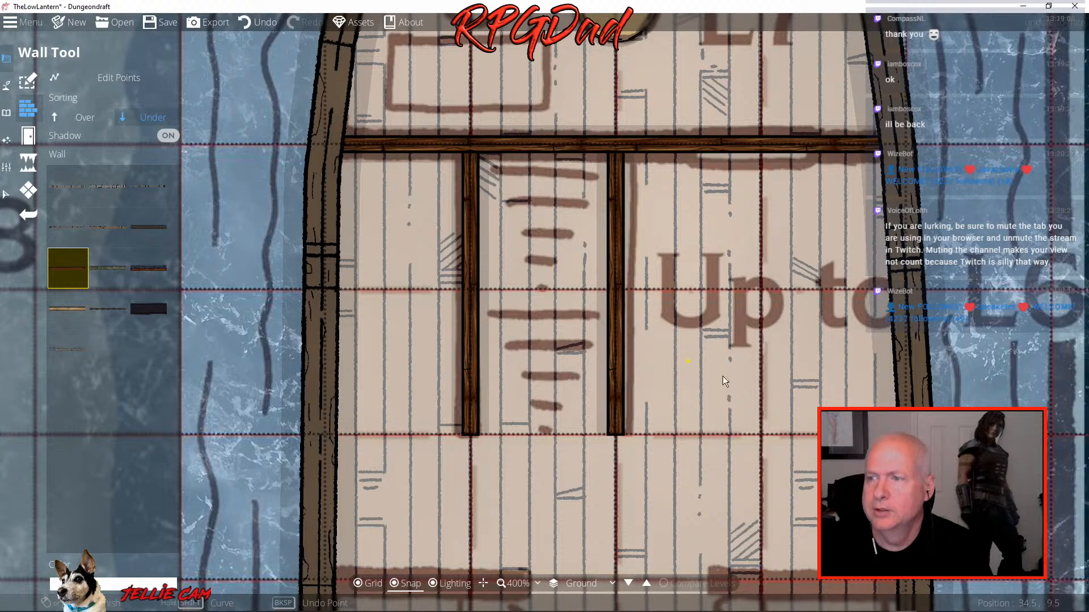
Build four one-square partition walls inward from both hull sides, along the sketched cabin dividers above and below the L8 middle mast
left_click_drag(726, 428, 686, 22)
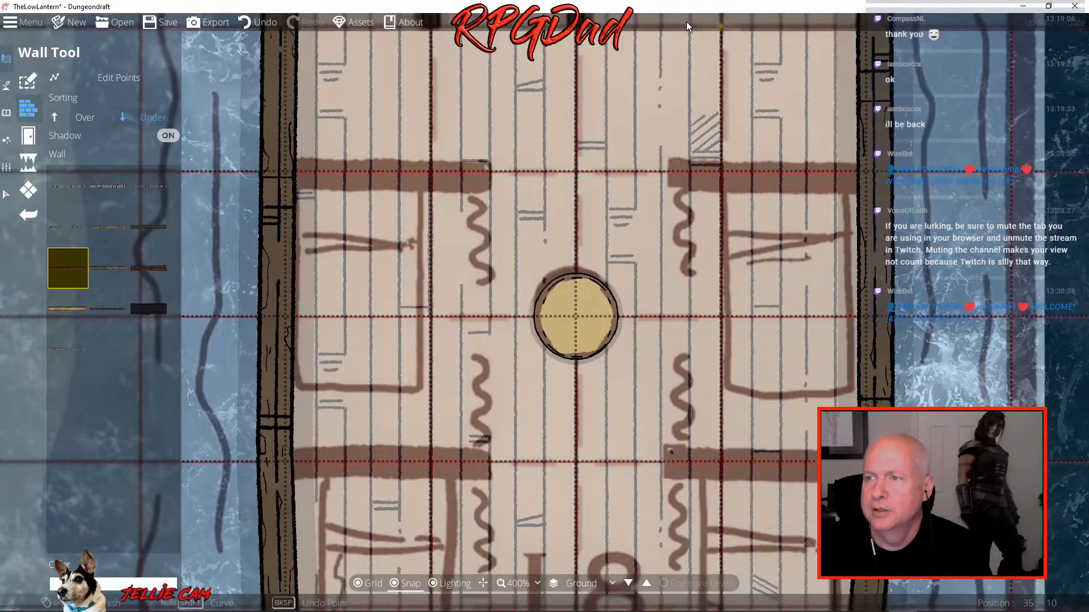
left_click(866, 172)
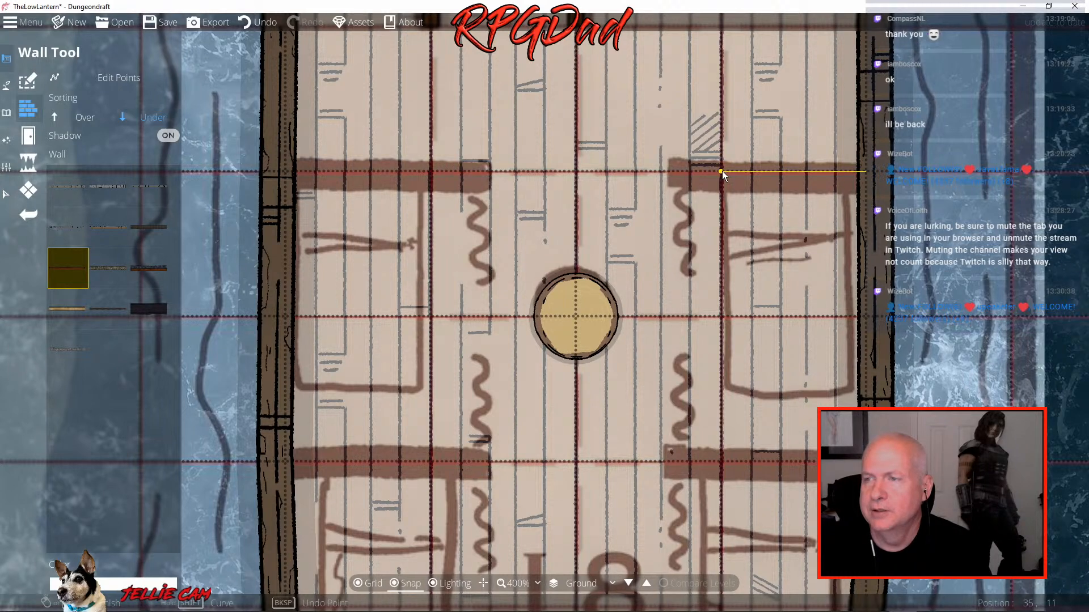
right_click(721, 171)
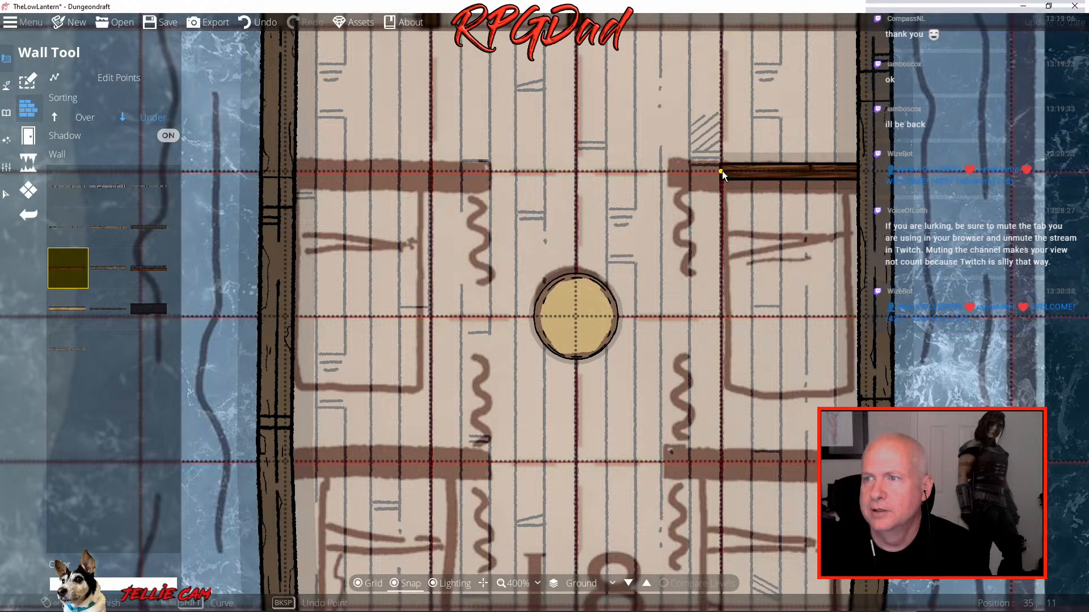
left_click(283, 171)
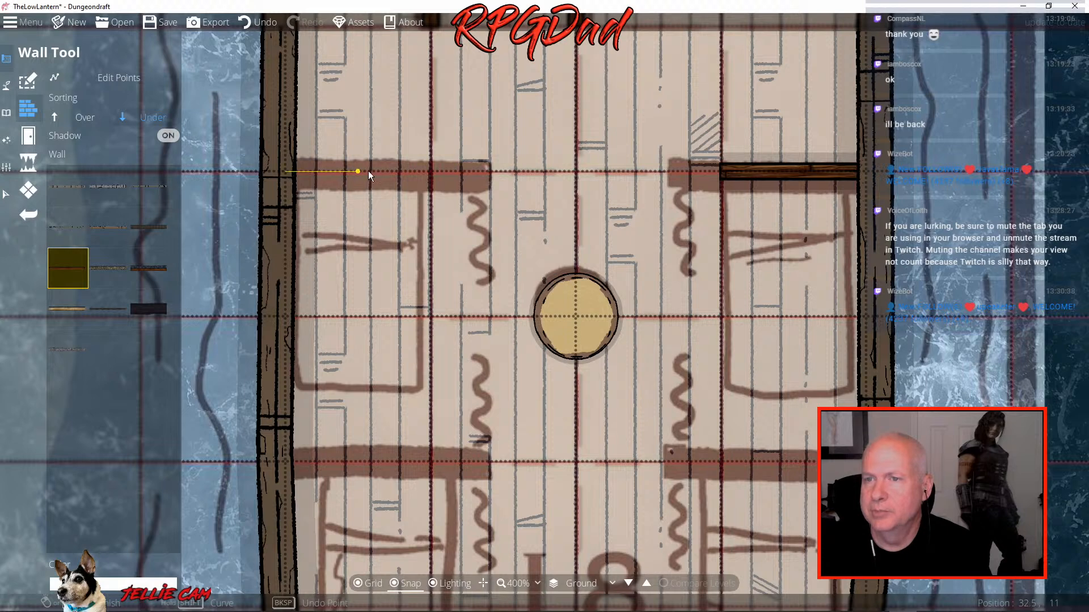
right_click(430, 172)
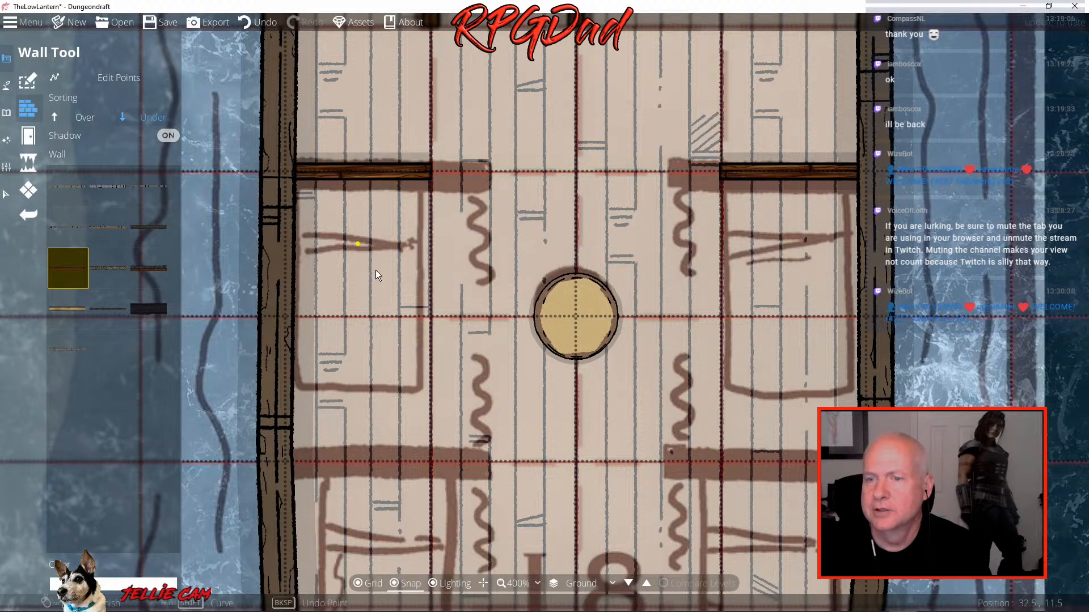
left_click(284, 461)
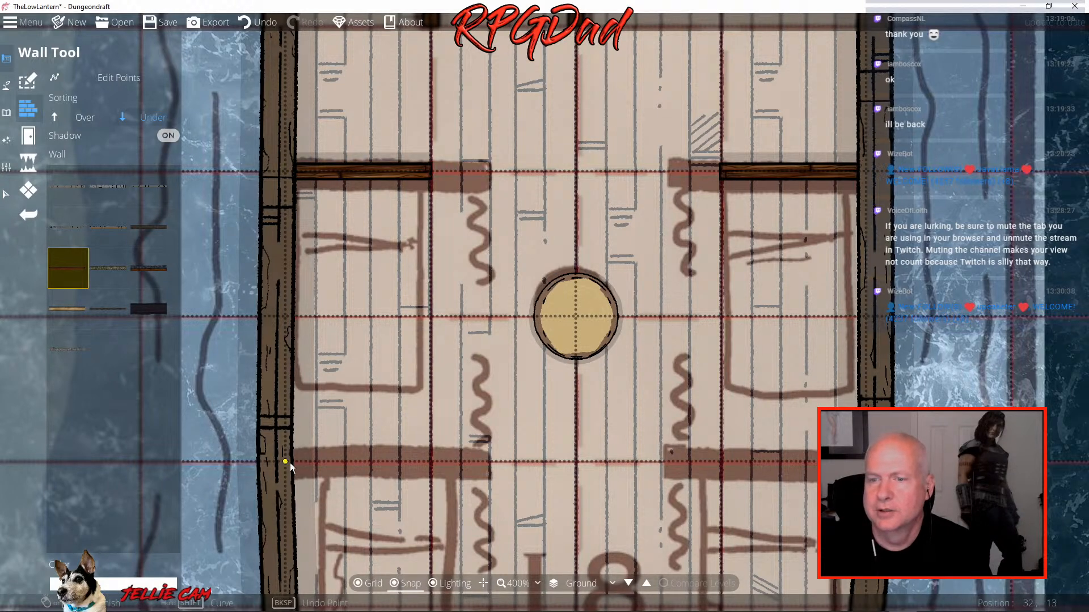
right_click(430, 462)
left_click(857, 462)
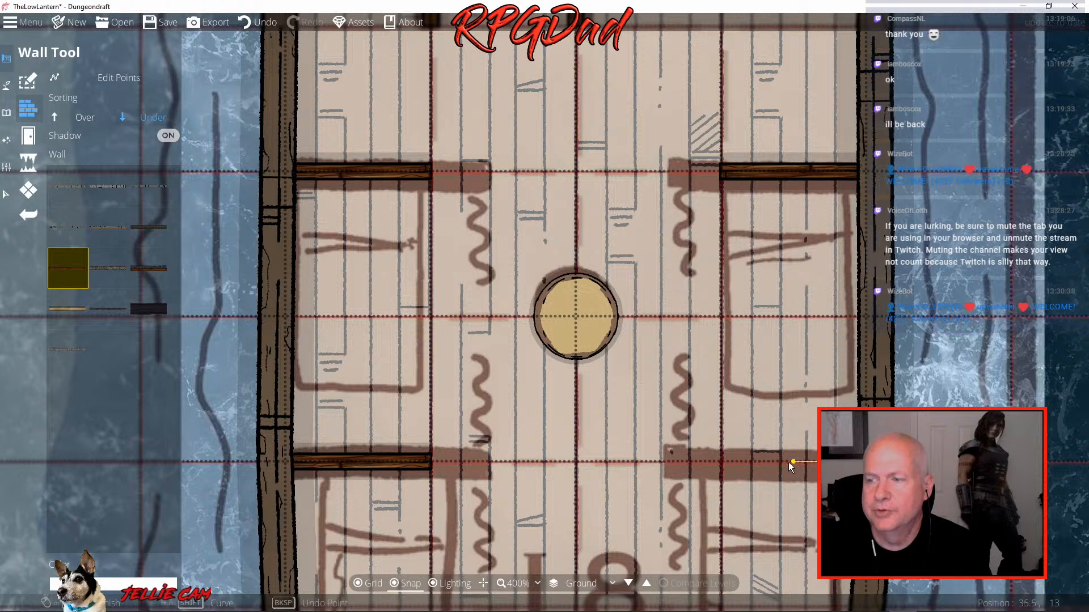
right_click(722, 461)
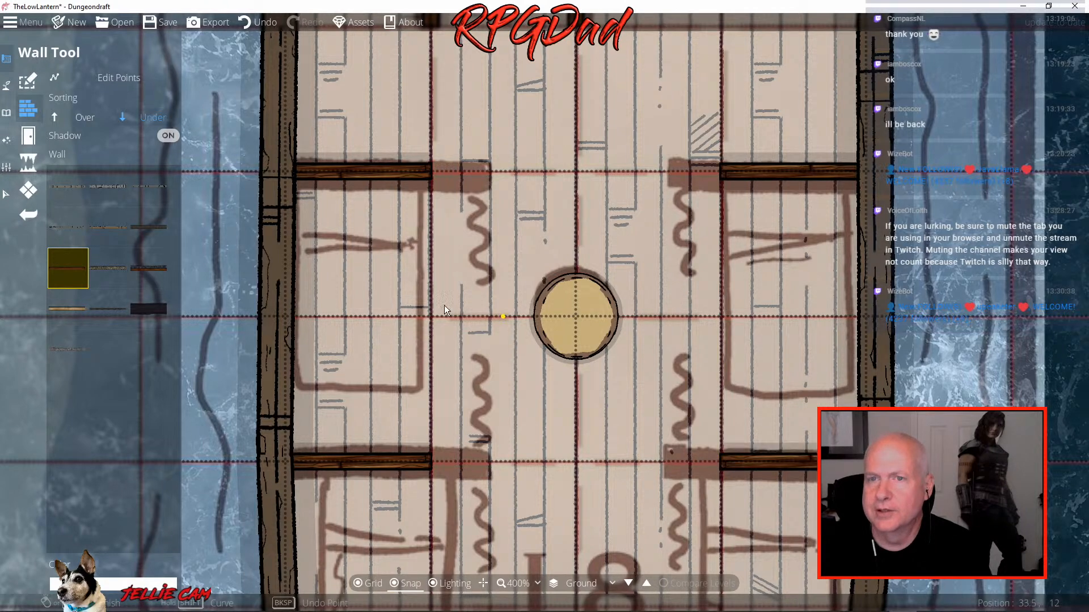
With snapping off, edit the upper-left cabin partition's points to extend its inner end to the end of the sketched divider
left_click(113, 77)
left_click(427, 179)
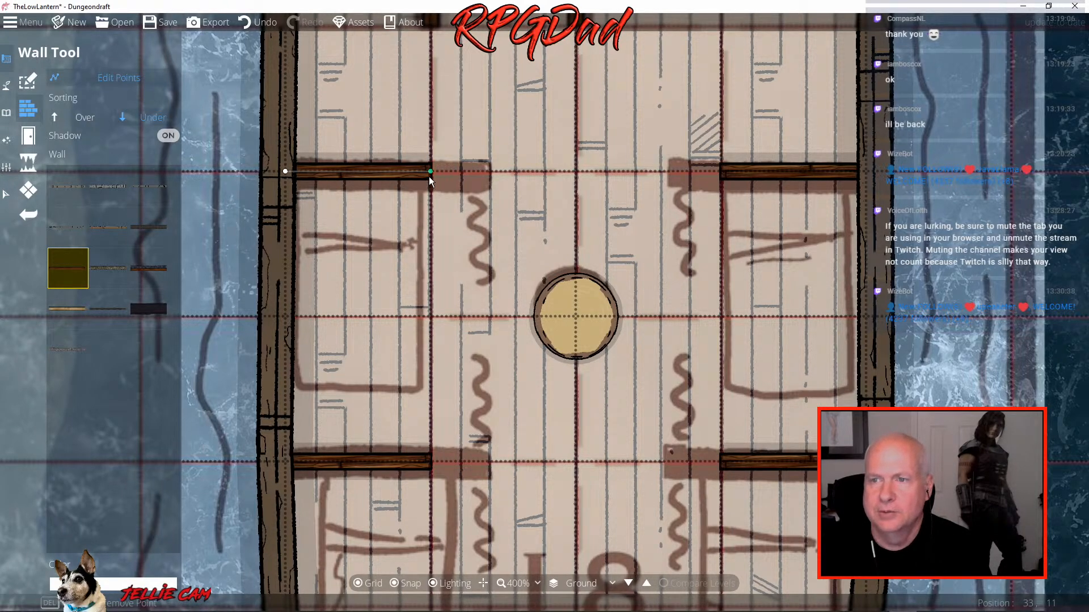
left_click(394, 584)
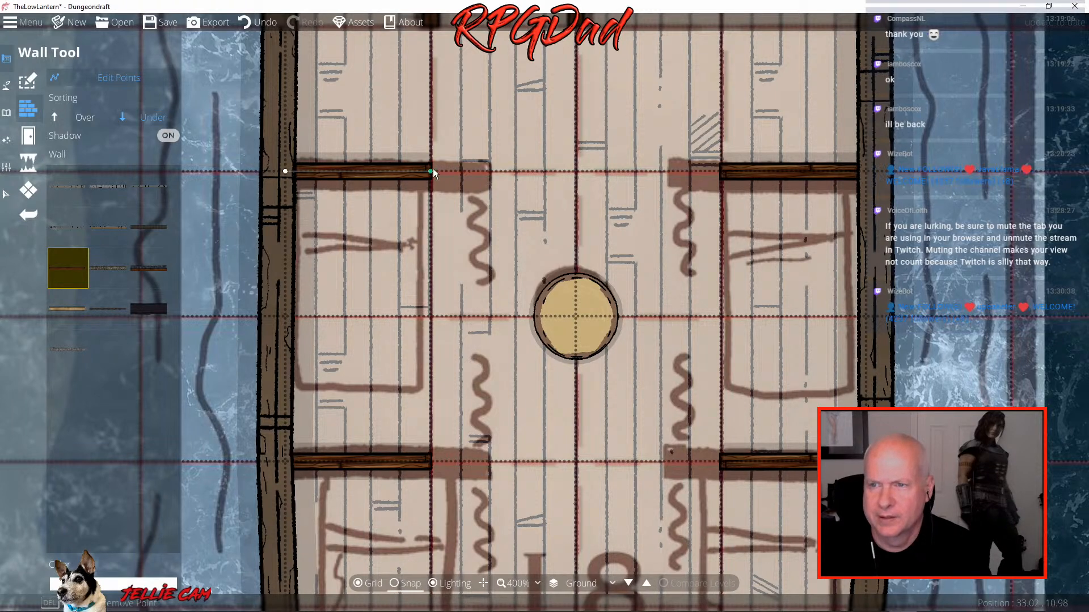
left_click_drag(431, 169, 487, 171)
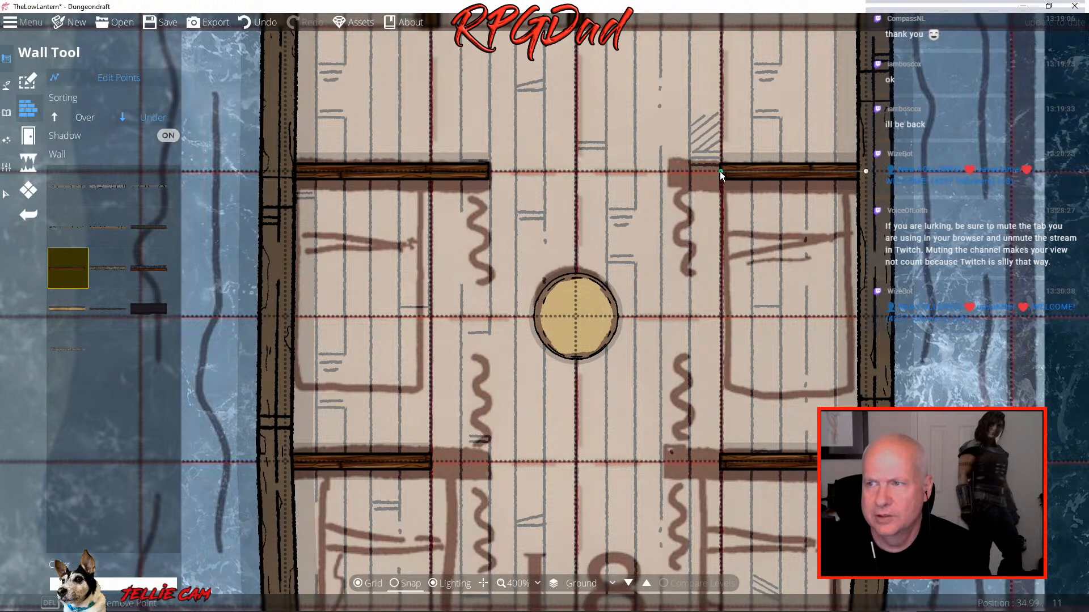
Extend the inner ends of the upper-right and both lower cabin partitions around the L8 middle mast to the ends of their sketched dividers
left_click_drag(720, 171, 668, 172)
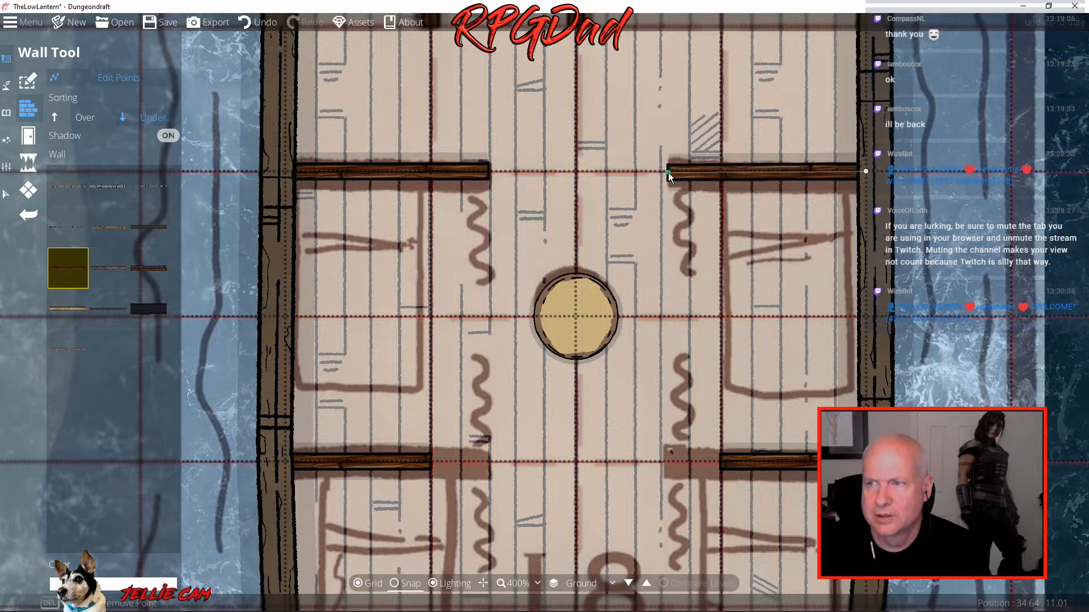
left_click_drag(655, 360, 659, 86)
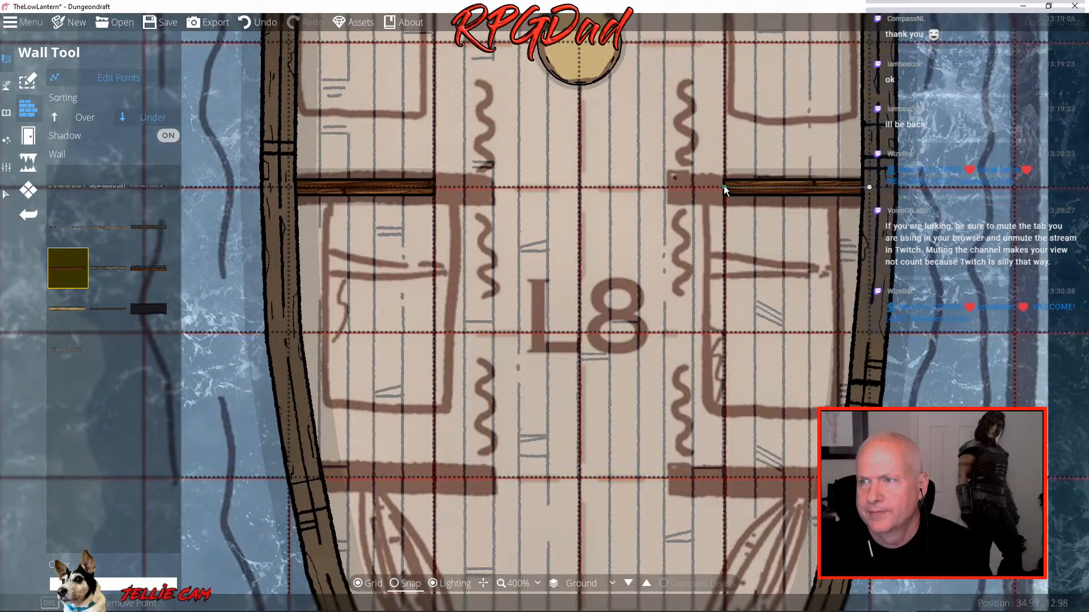
left_click_drag(723, 186, 669, 188)
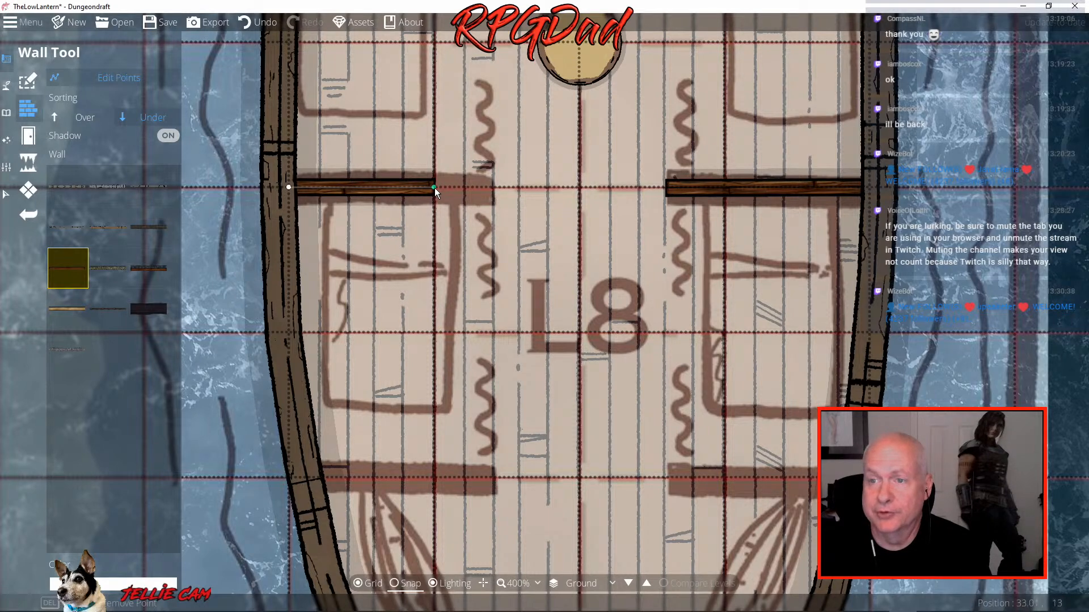
left_click_drag(434, 188, 493, 188)
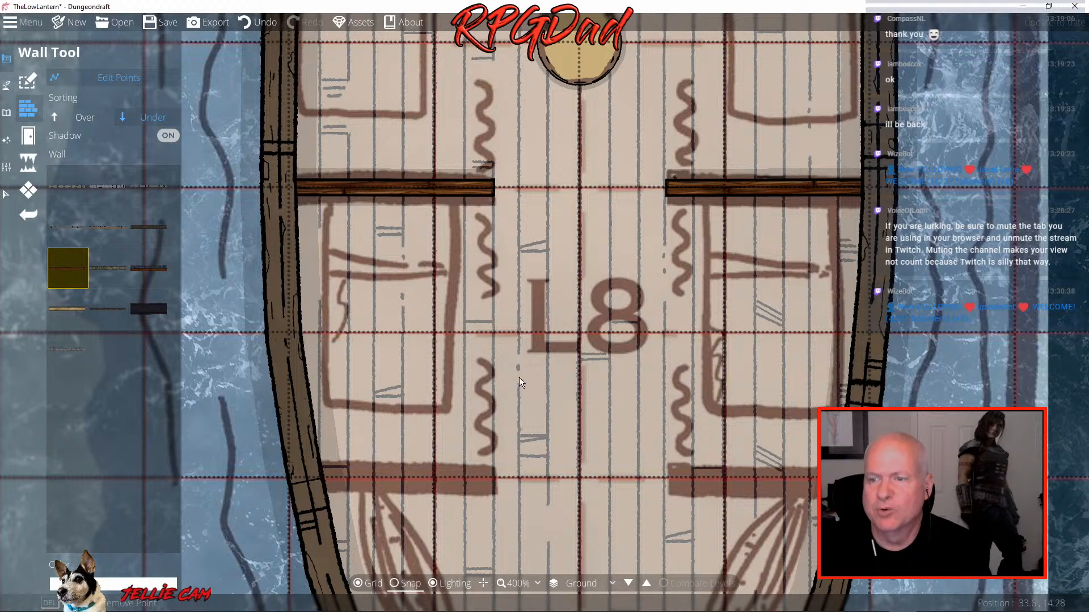
Build two dark wooden plank partitions inward from both hull sides along the sketched dividers below the L8 label
left_click_drag(608, 442, 564, 287)
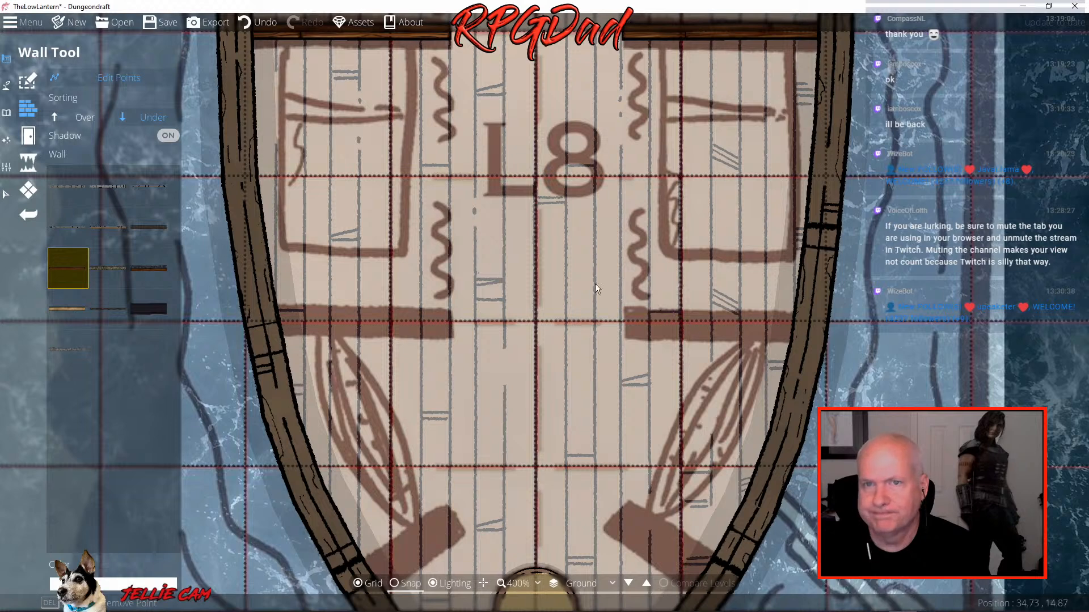
left_click(106, 80)
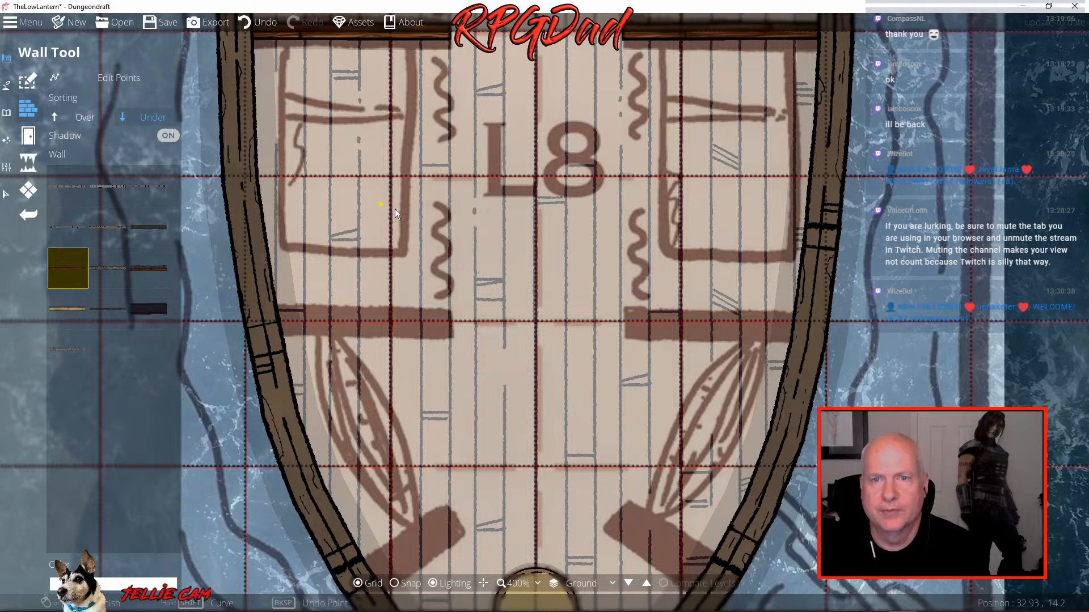
left_click(808, 322)
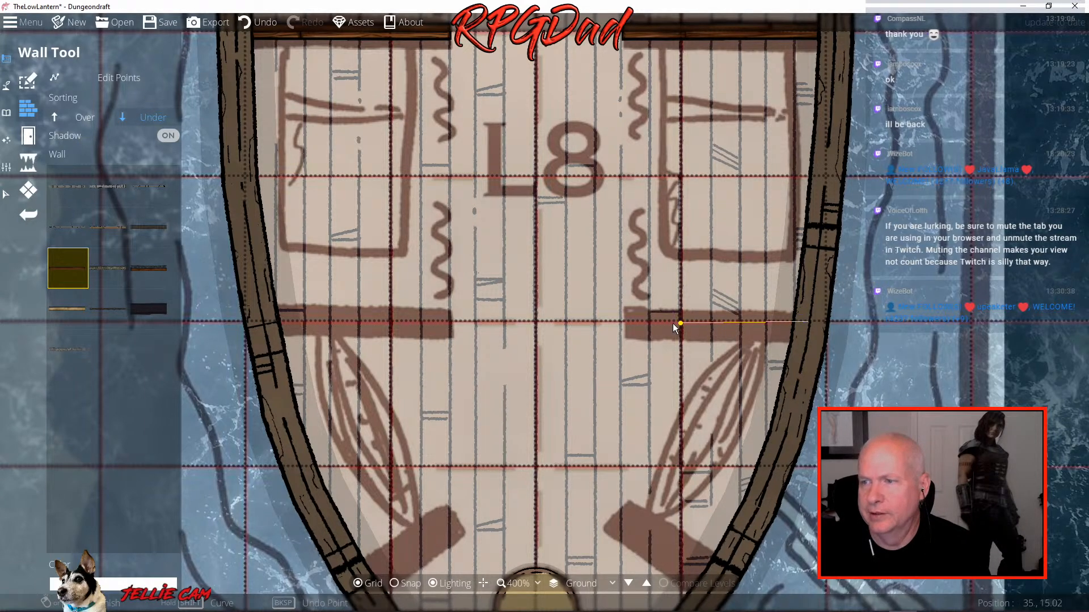
double_click(625, 321)
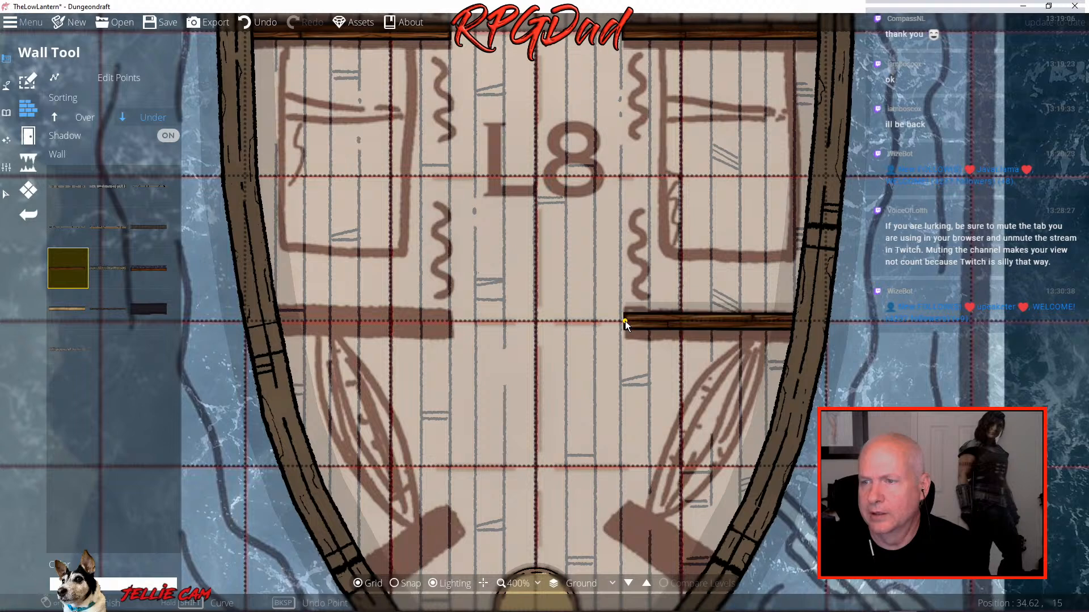
left_click(264, 321)
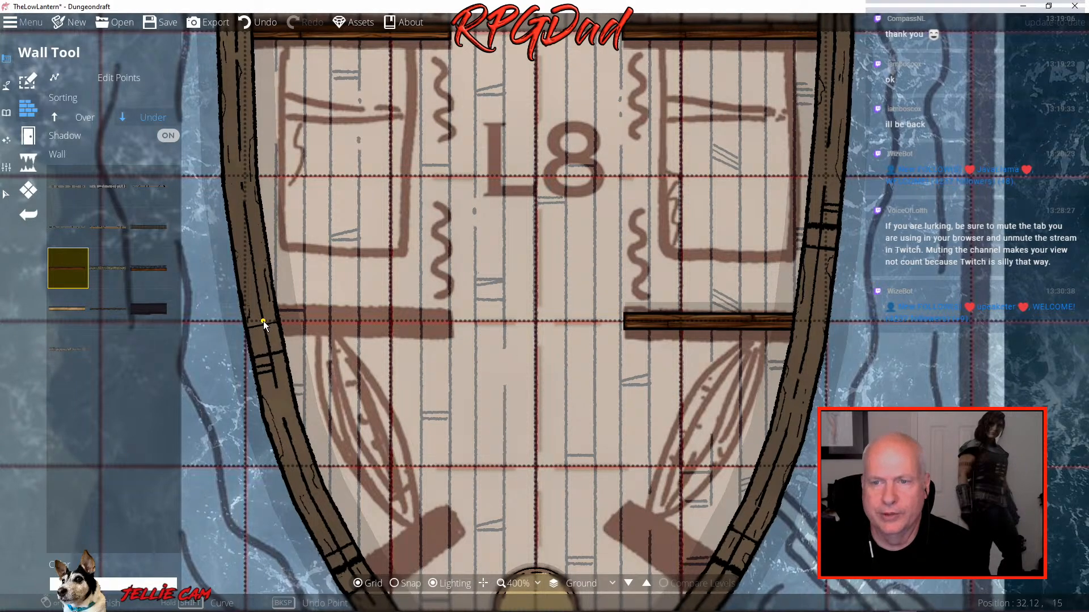
double_click(451, 321)
Build two short angled plank walls inward from both hull sides along the sketched diagonal partitions above the bow mast
left_click_drag(550, 429, 457, 227)
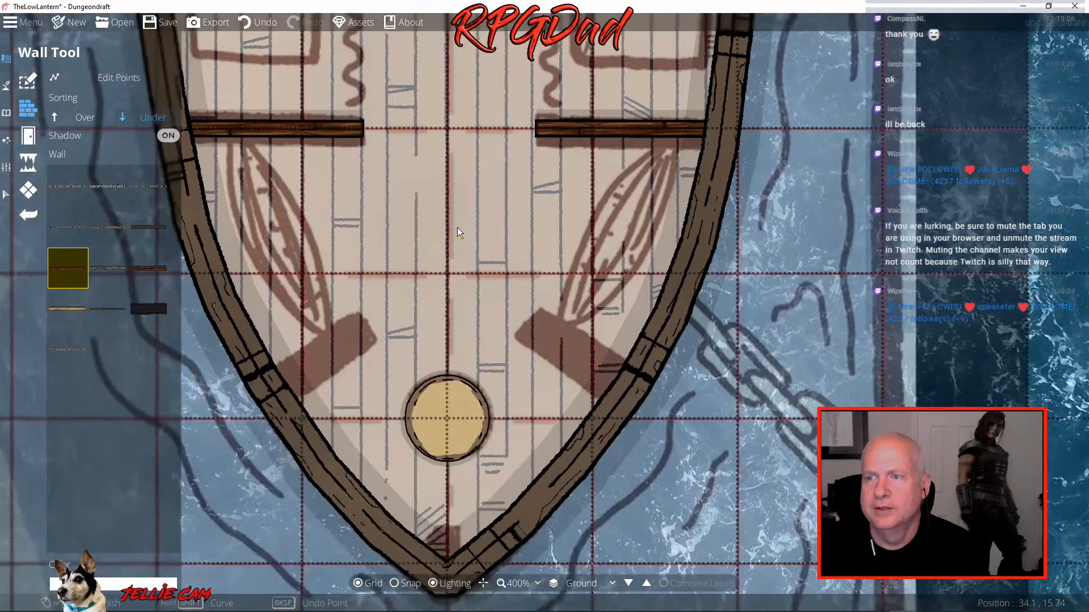
left_click(609, 387)
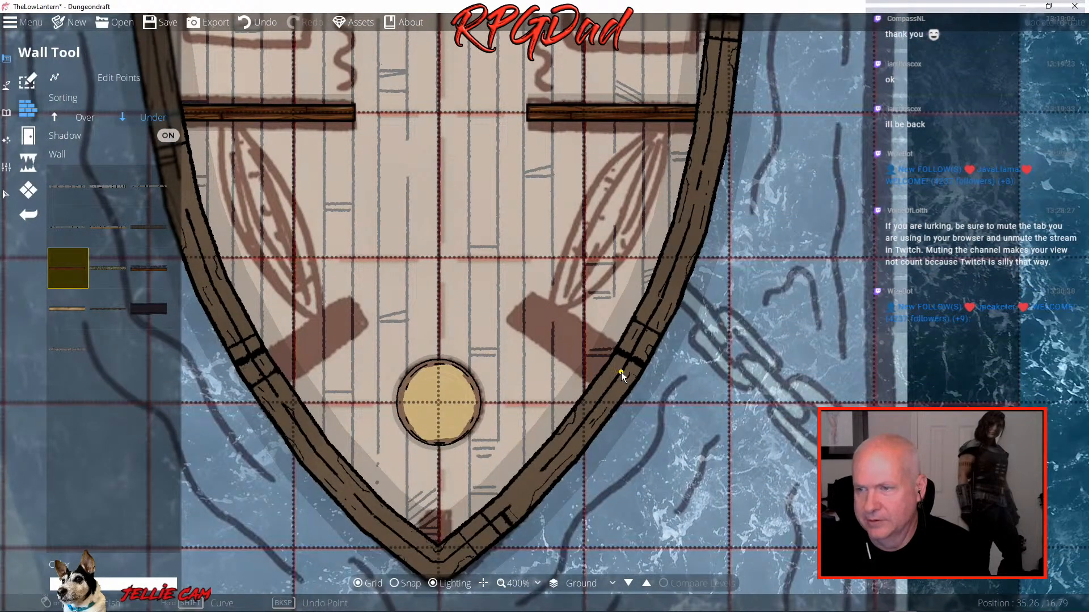
right_click(520, 305)
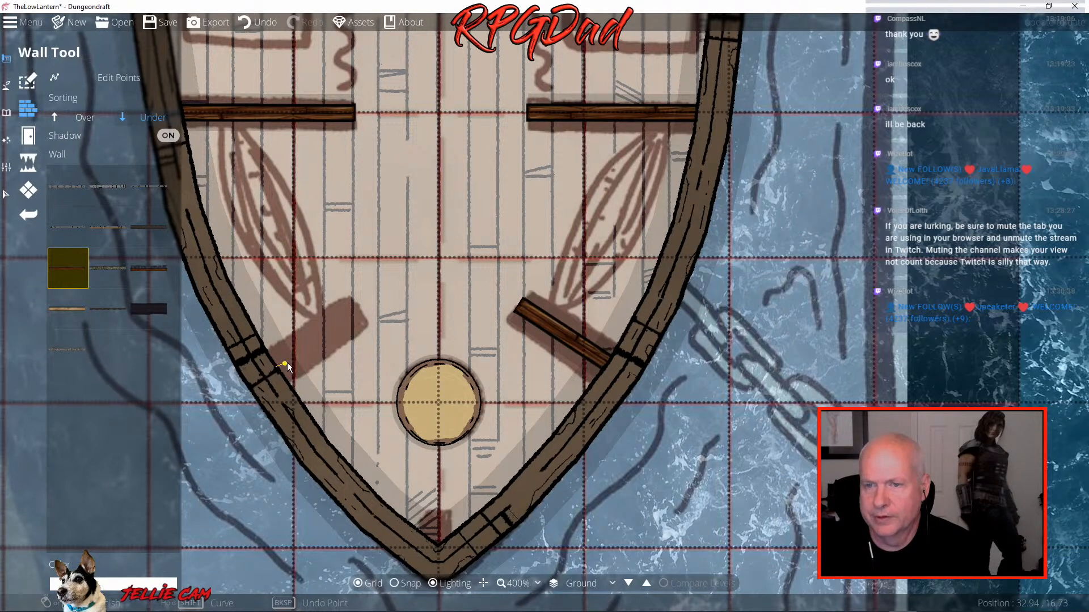
right_click(361, 310)
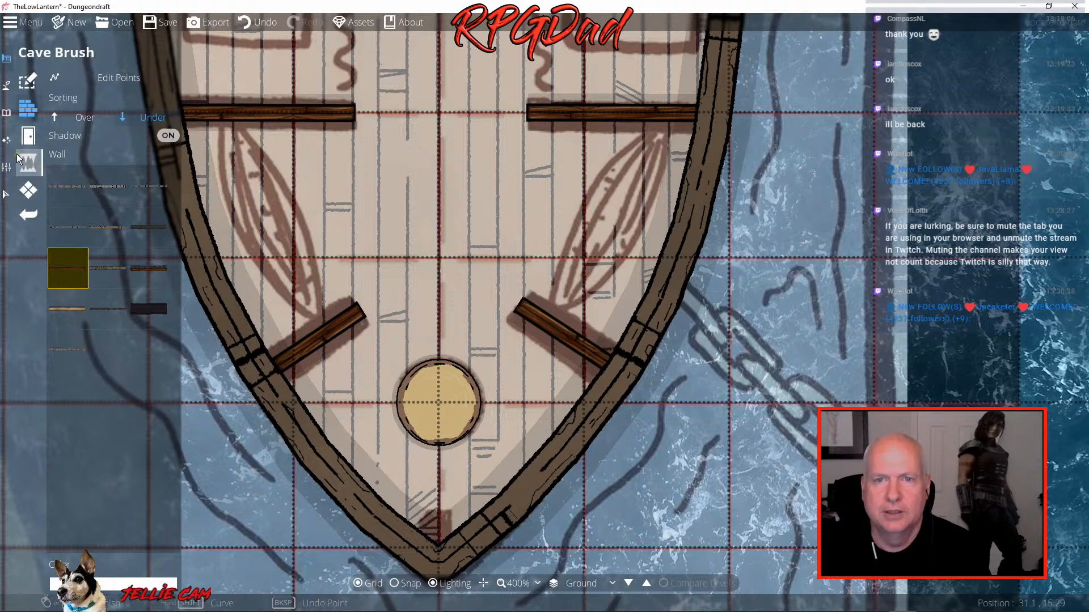
Place the dark red pointed hammock object from the Ship tag over the right sketched hammock, rotated 30 degrees at scale 0.69
left_click(7, 113)
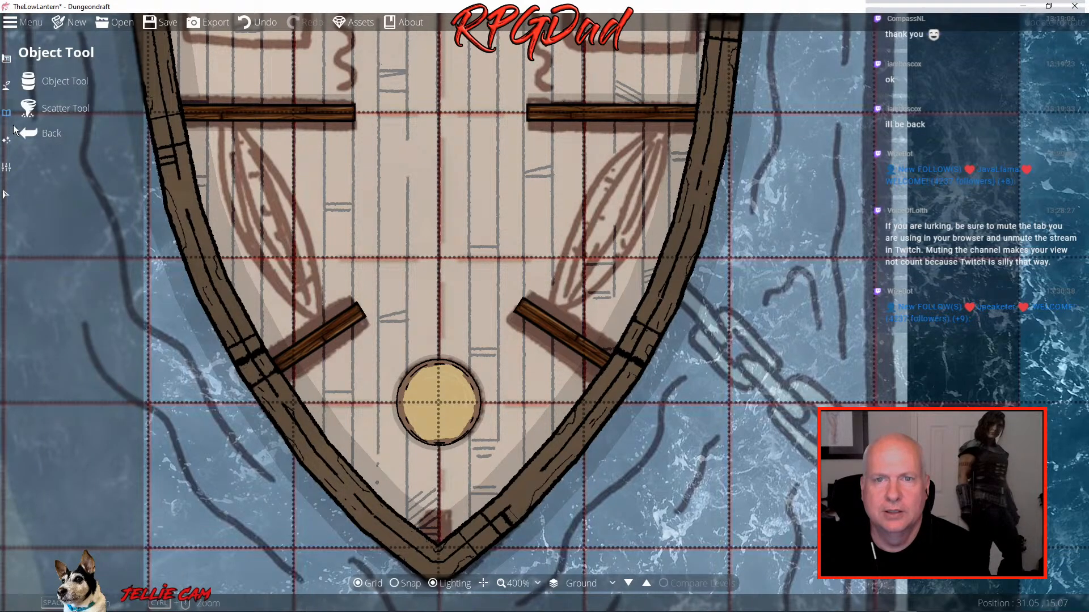
left_click(54, 82)
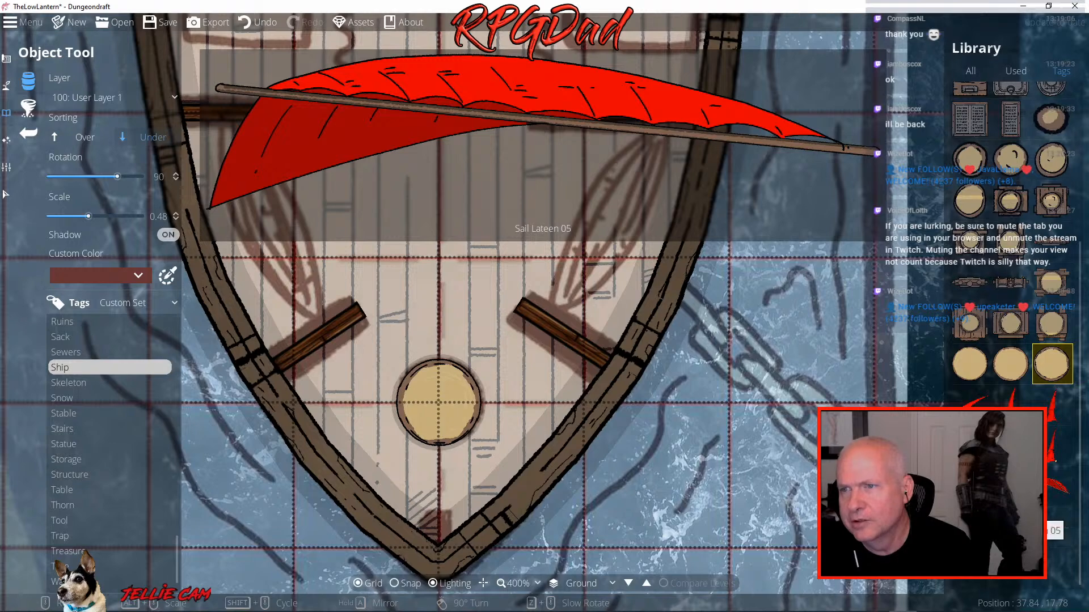
scroll(1009, 320, "up", 3)
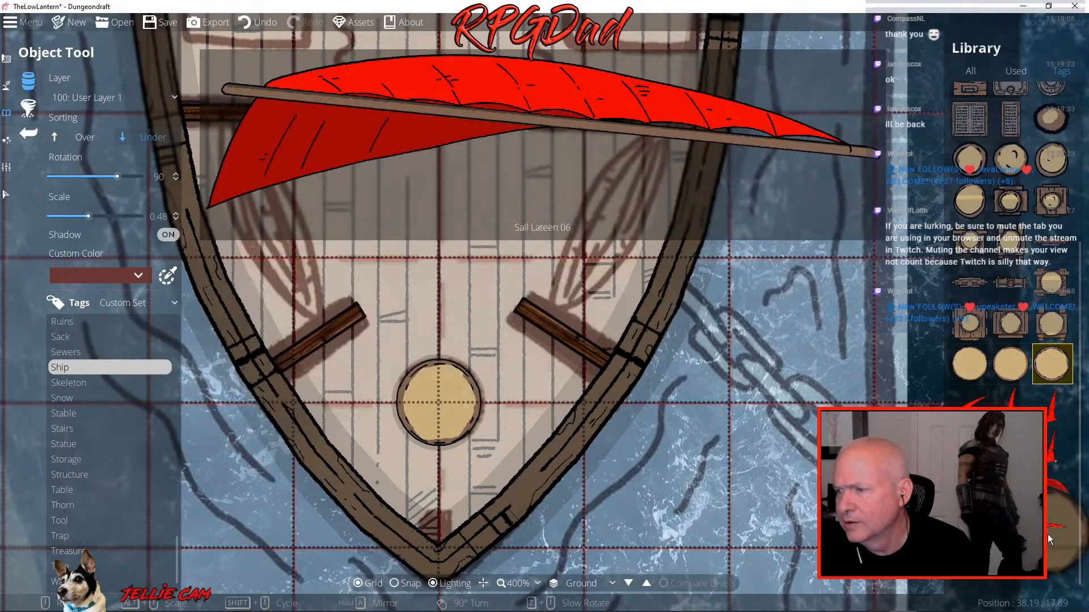
scroll(1009, 321, "up", 3)
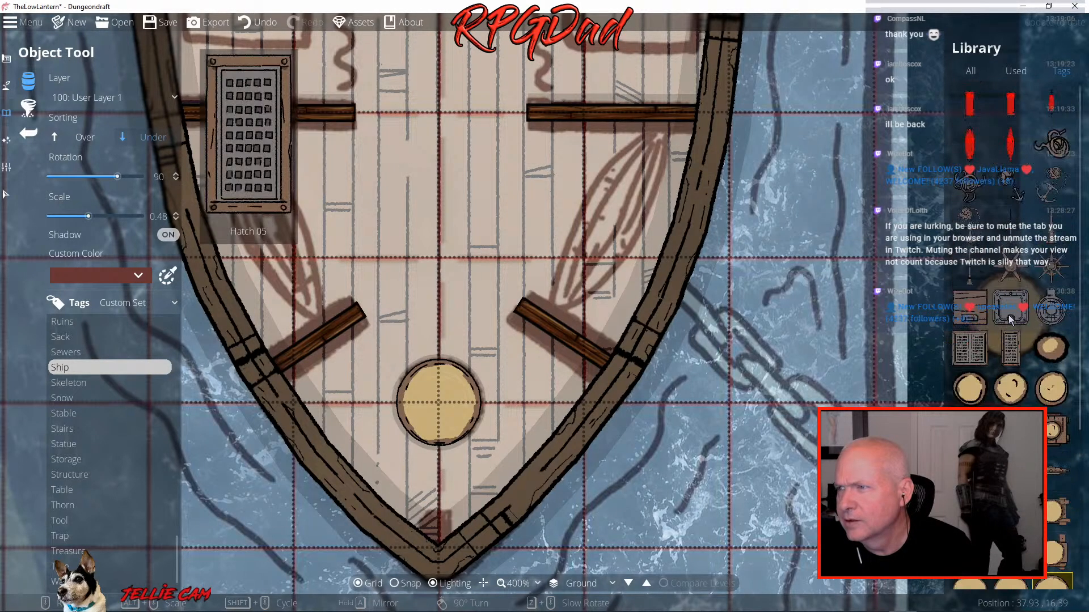
left_click(1011, 145)
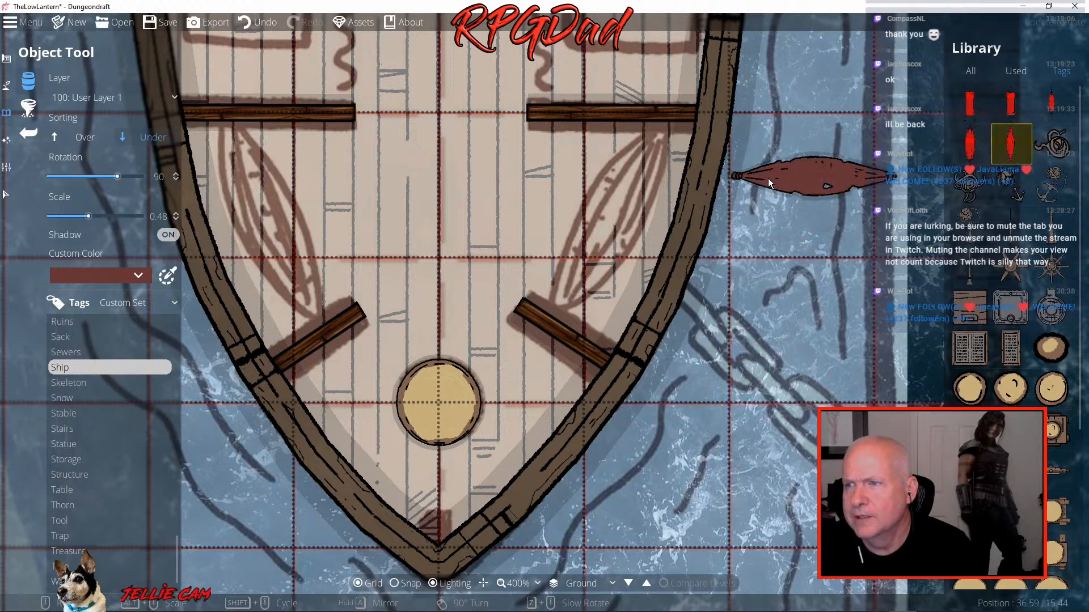
scroll(598, 228, "down", 4)
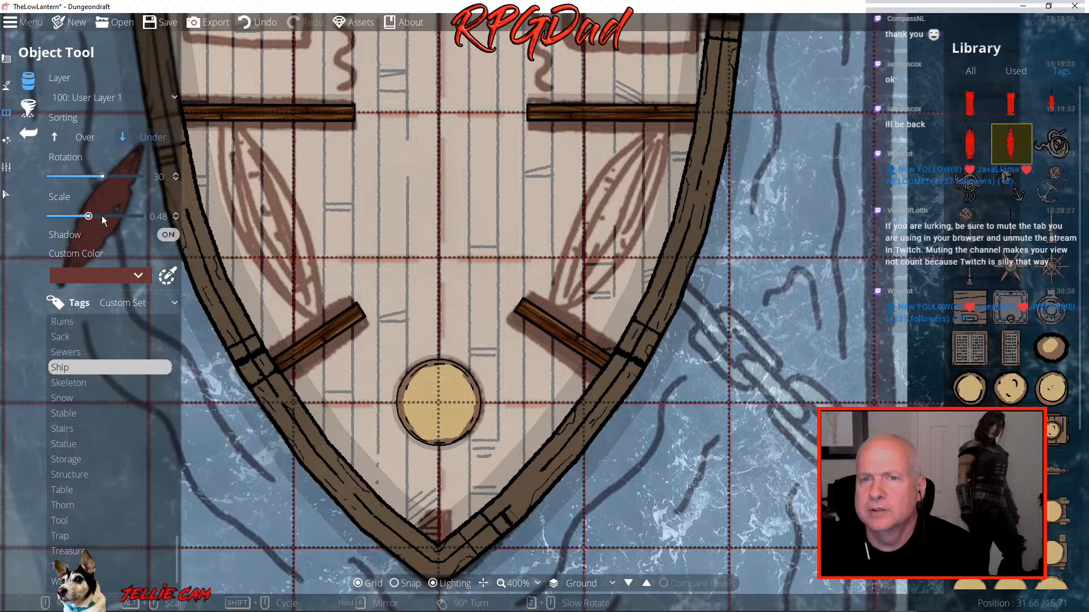
left_click_drag(88, 217, 103, 219)
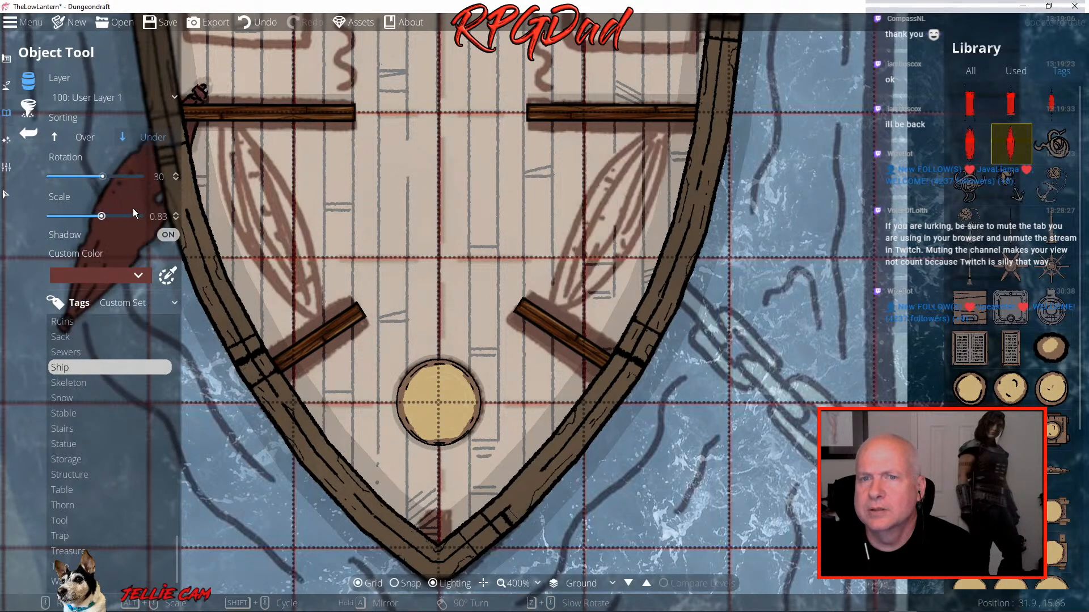
left_click_drag(102, 217, 93, 217)
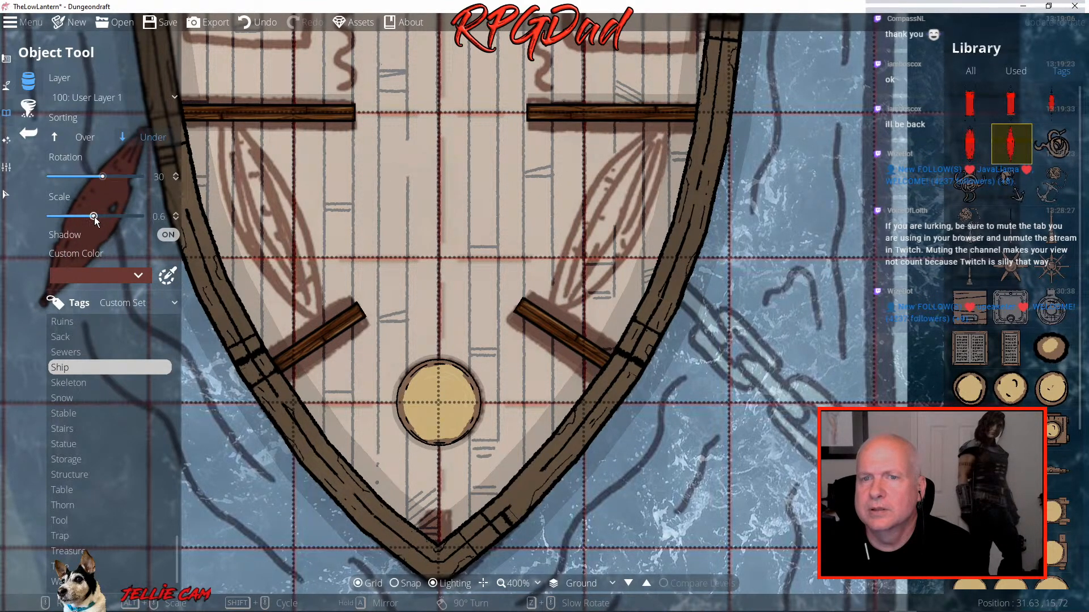
left_click_drag(94, 220, 98, 220)
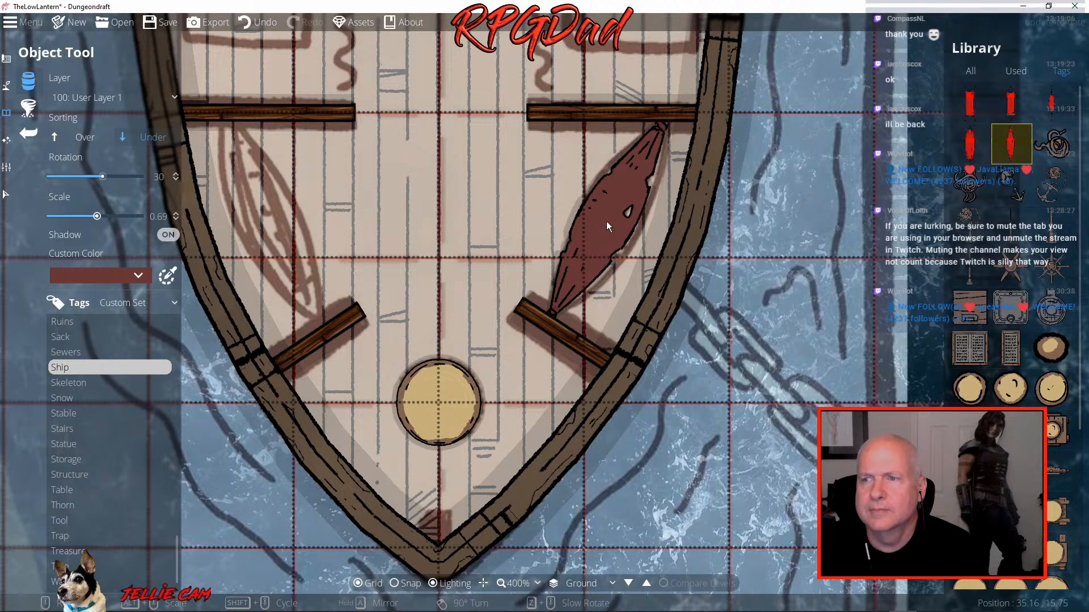
left_click(607, 221)
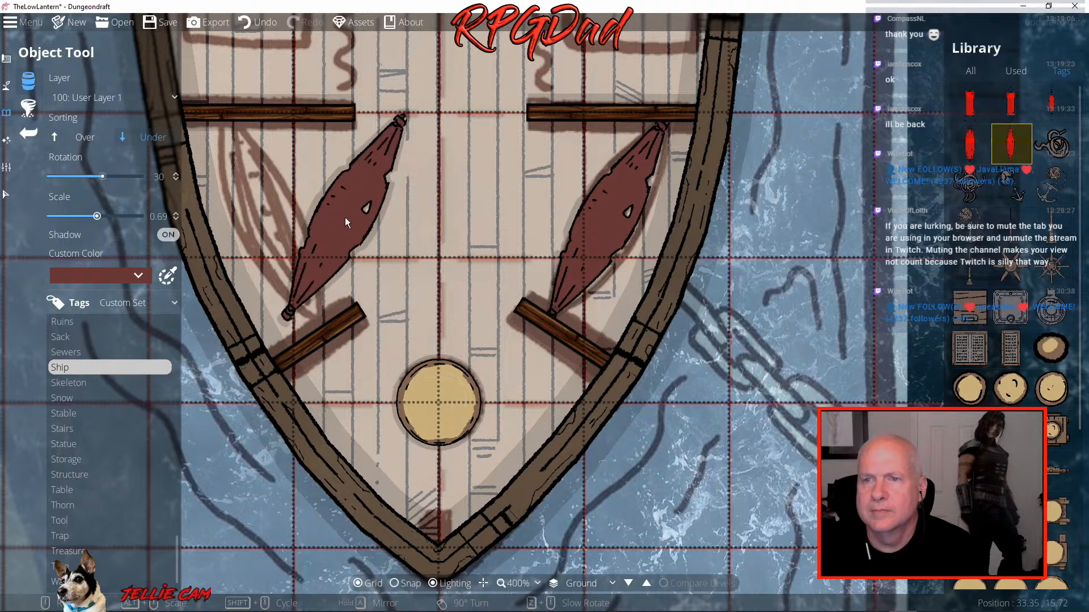
Place a second hammock over the left sketched hammock near the bow, rotated 165 degrees
scroll(345, 221, "down", 8)
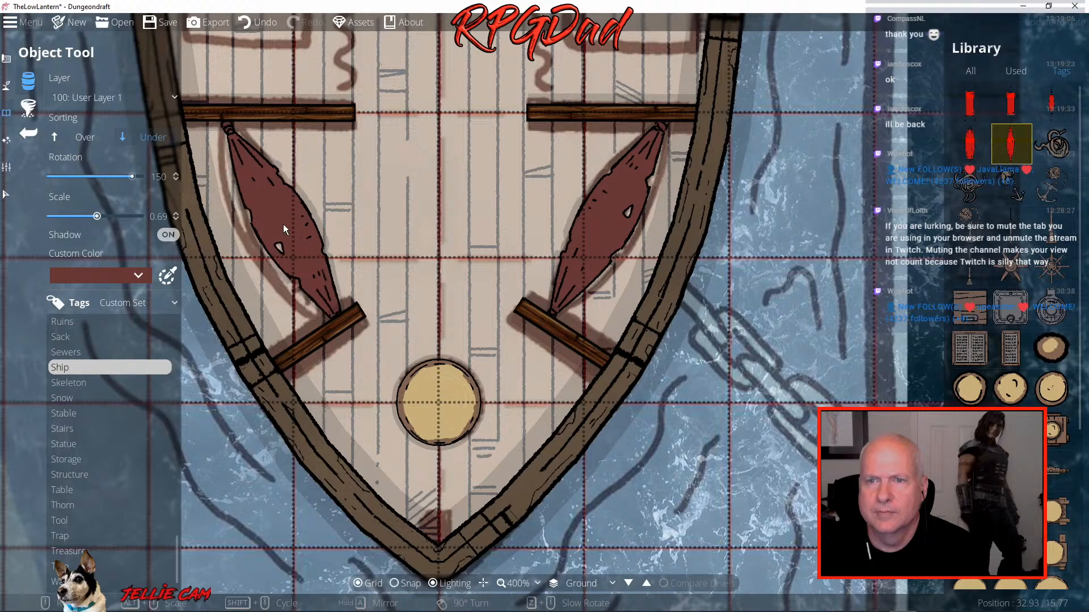
scroll(280, 223, "down", 3)
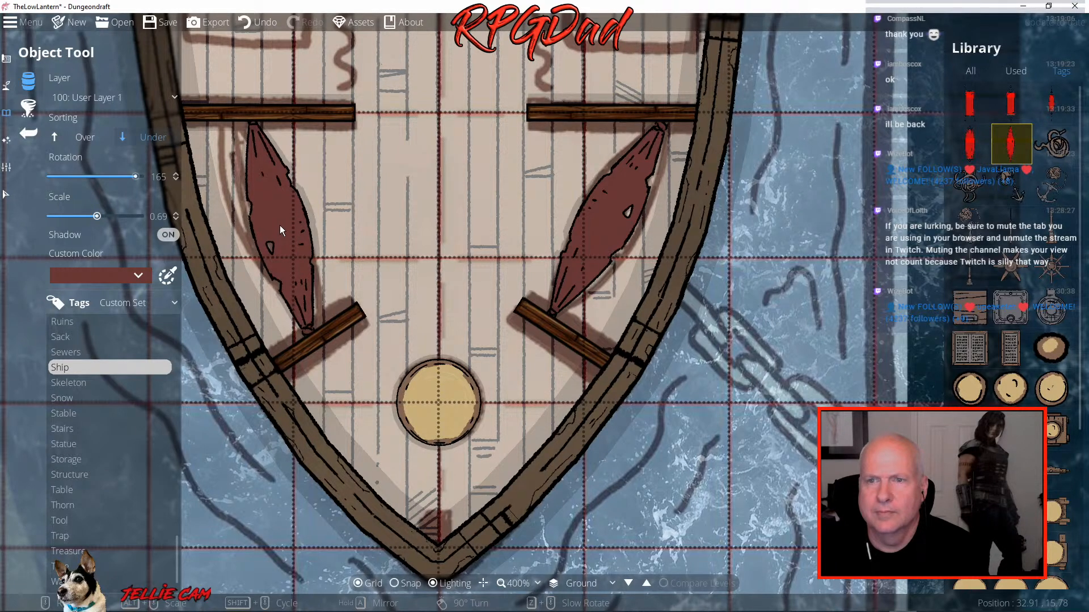
left_click(280, 226)
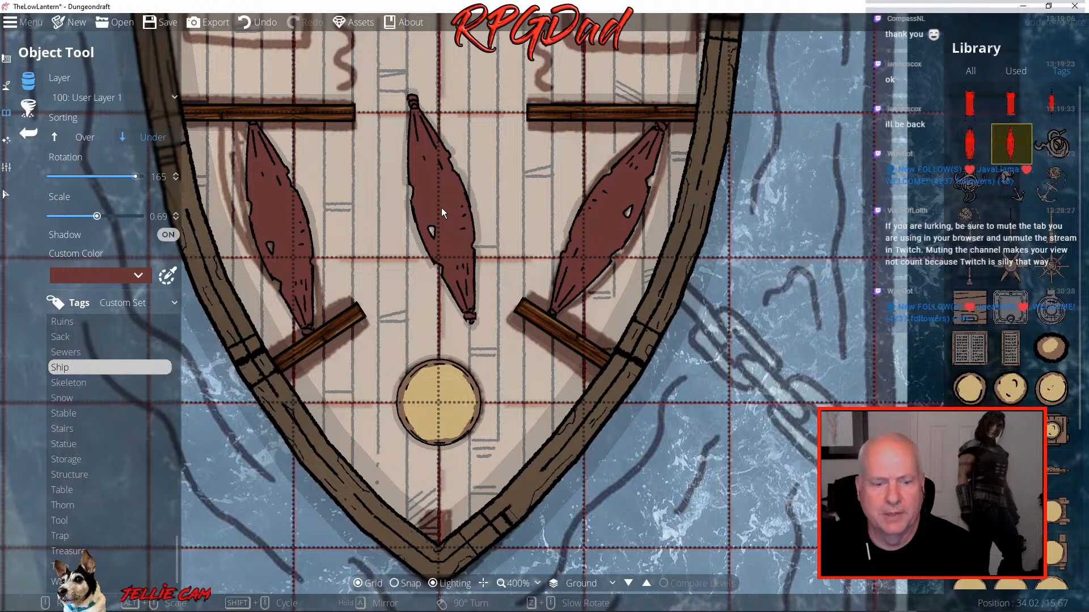
left_click_drag(442, 209, 453, 390)
left_click_drag(493, 280, 528, 400)
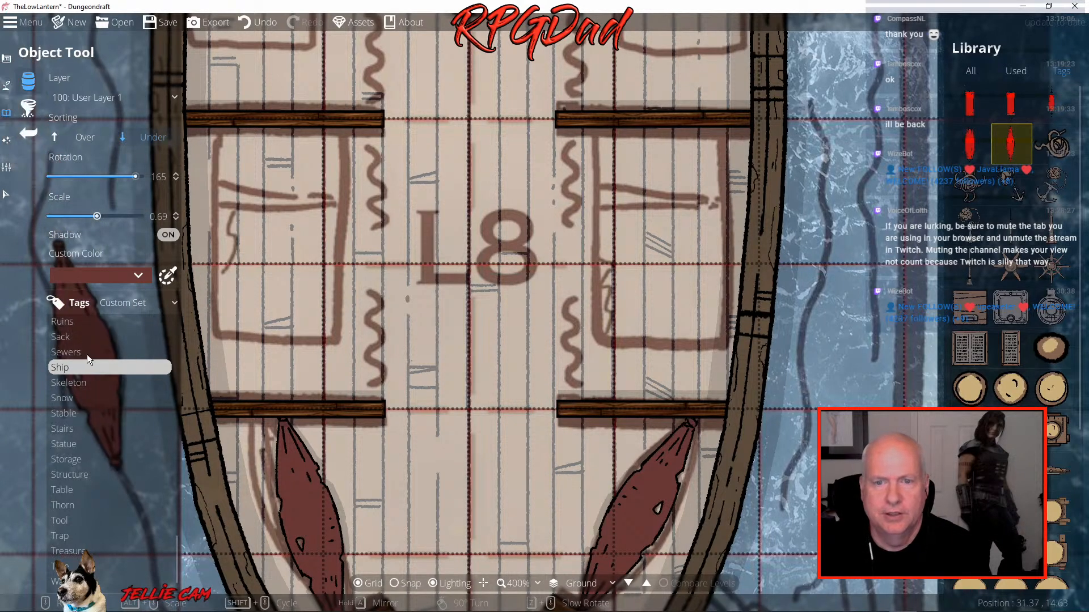
scroll(105, 397, "up", 3)
scroll(104, 397, "up", 10)
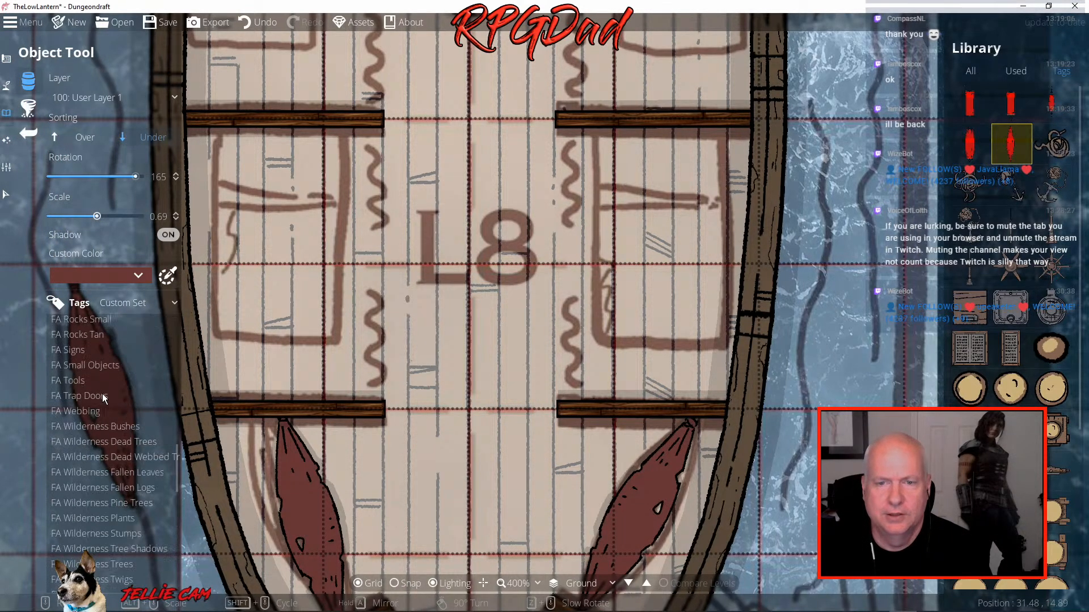
scroll(102, 393, "up", 1)
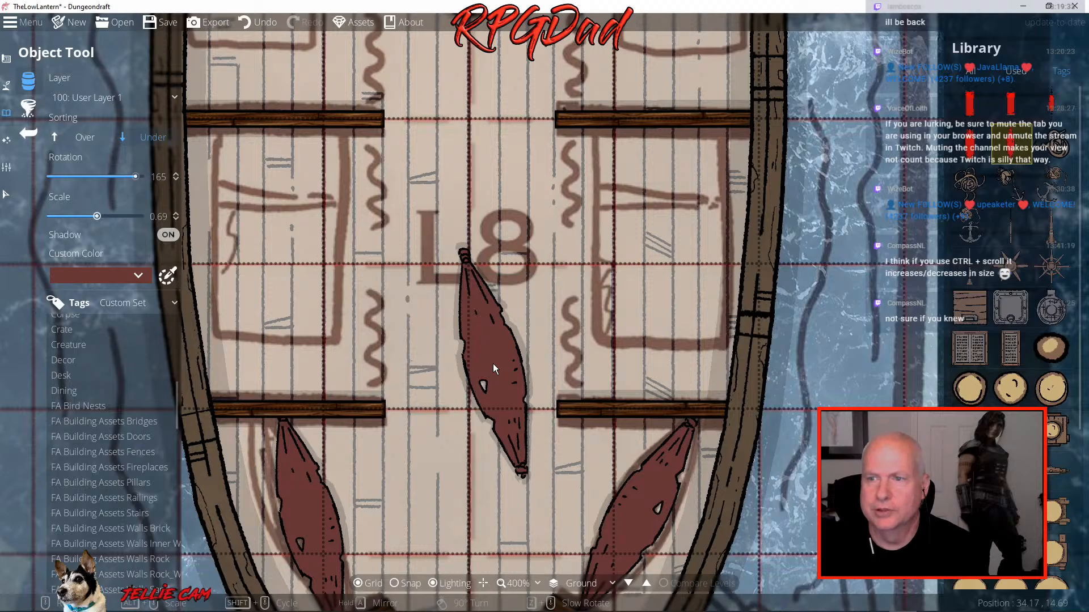
scroll(492, 362, "down", 2)
scroll(492, 363, "up", 3)
scroll(492, 363, "down", 3)
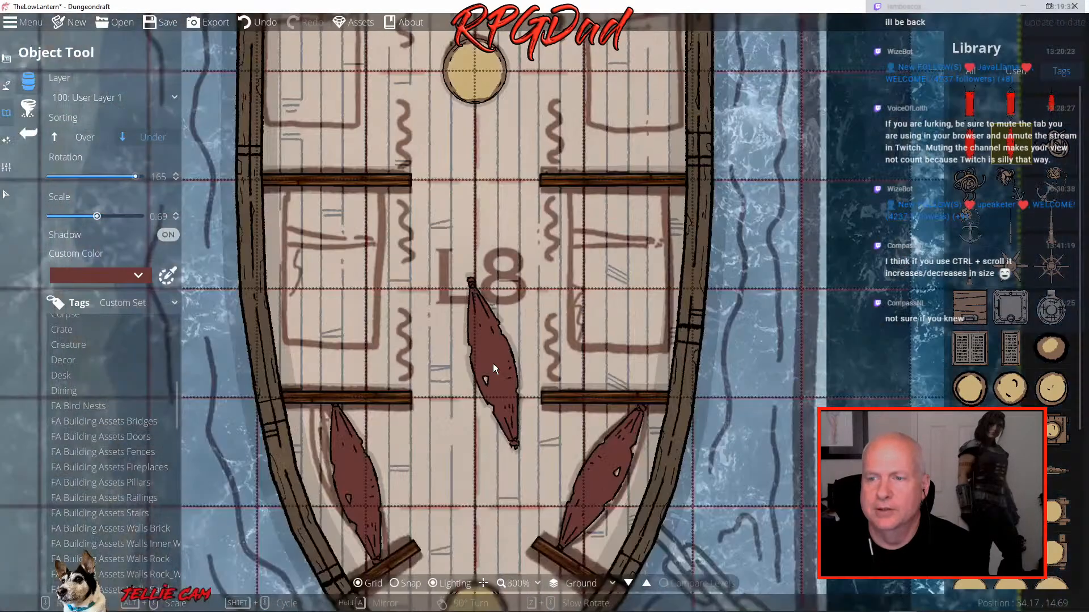
scroll(492, 363, "up", 3)
scroll(493, 362, "down", 3)
scroll(492, 363, "up", 3)
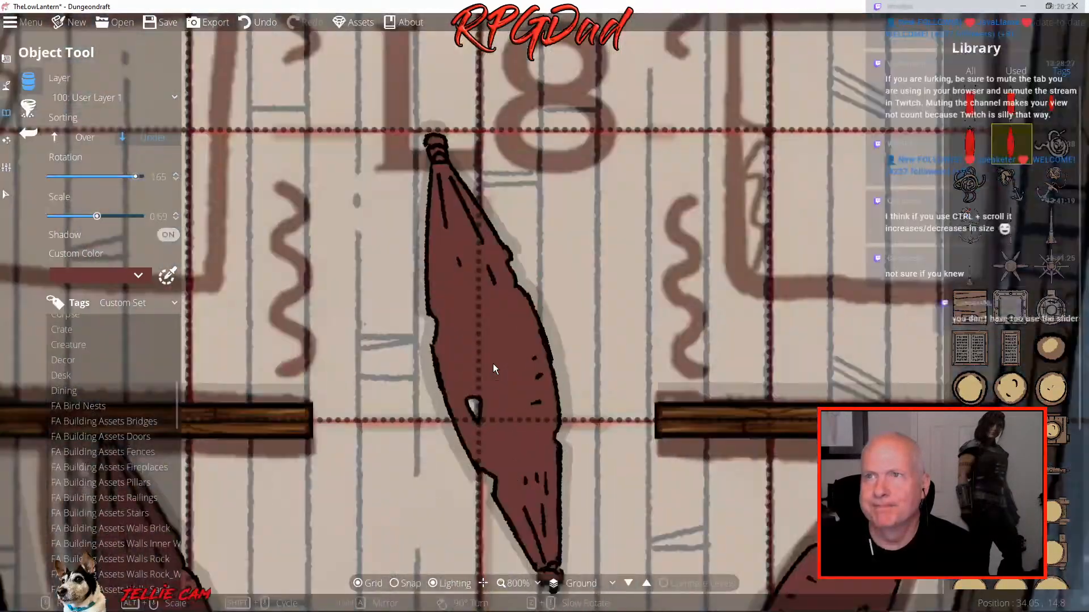
scroll(492, 363, "down", 3)
scroll(492, 363, "up", 2)
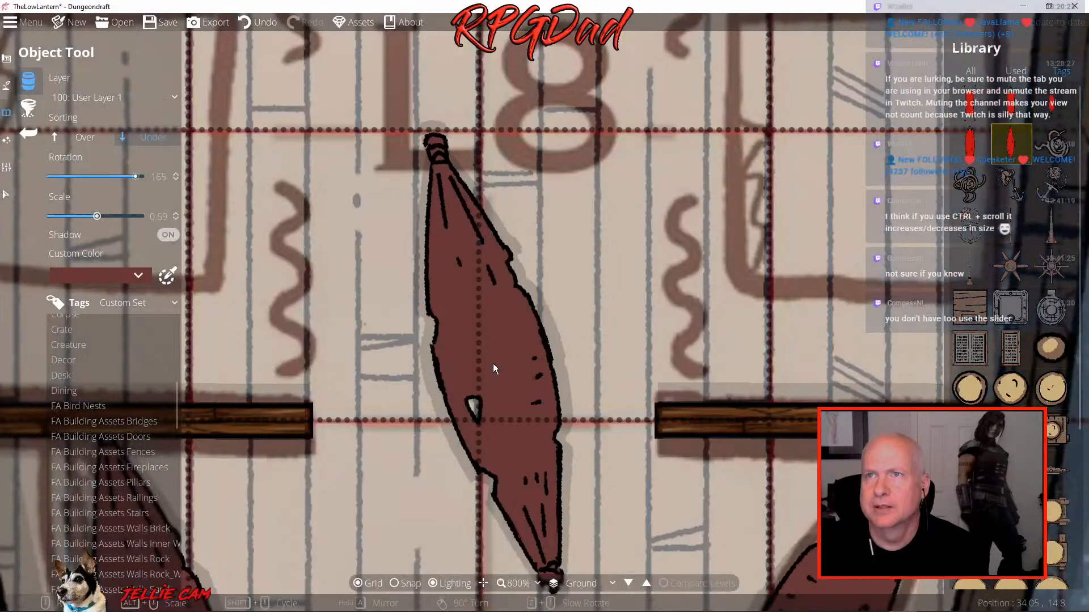
scroll(492, 363, "down", 3)
scroll(492, 363, "up", 2)
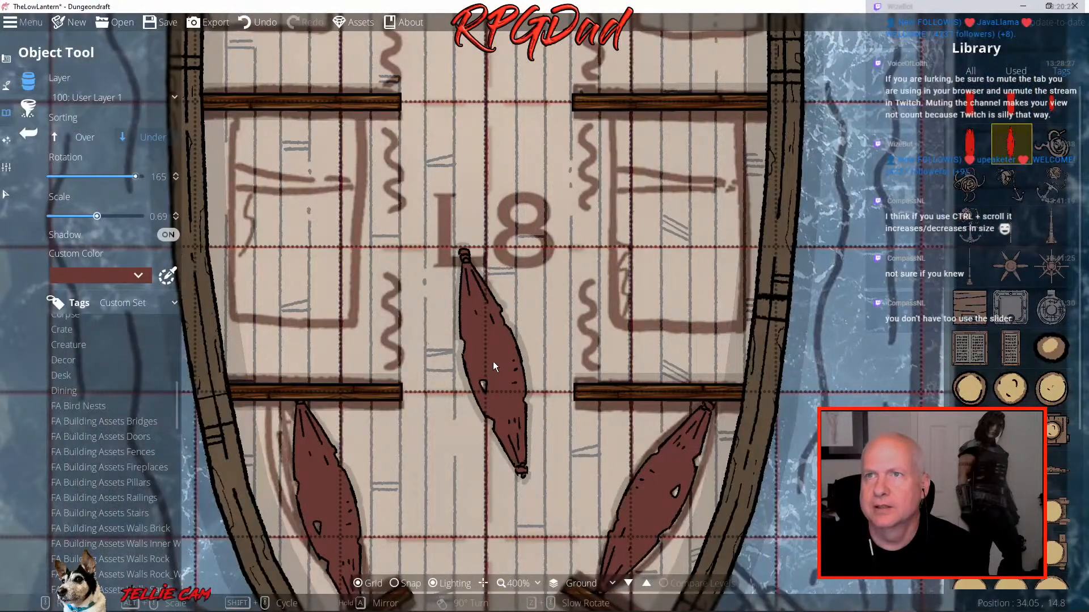
Set the rotation of the unplaced hammock object to 135 degrees
left_click_drag(493, 362, 174, 220)
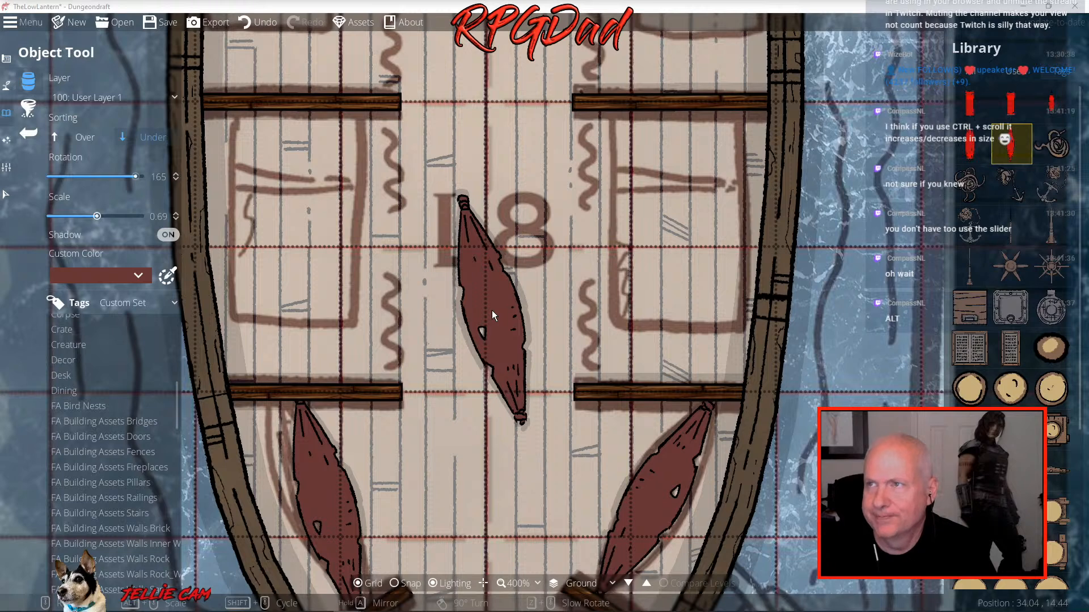
left_click_drag(492, 311, 490, 301)
scroll(490, 301, "down", 2)
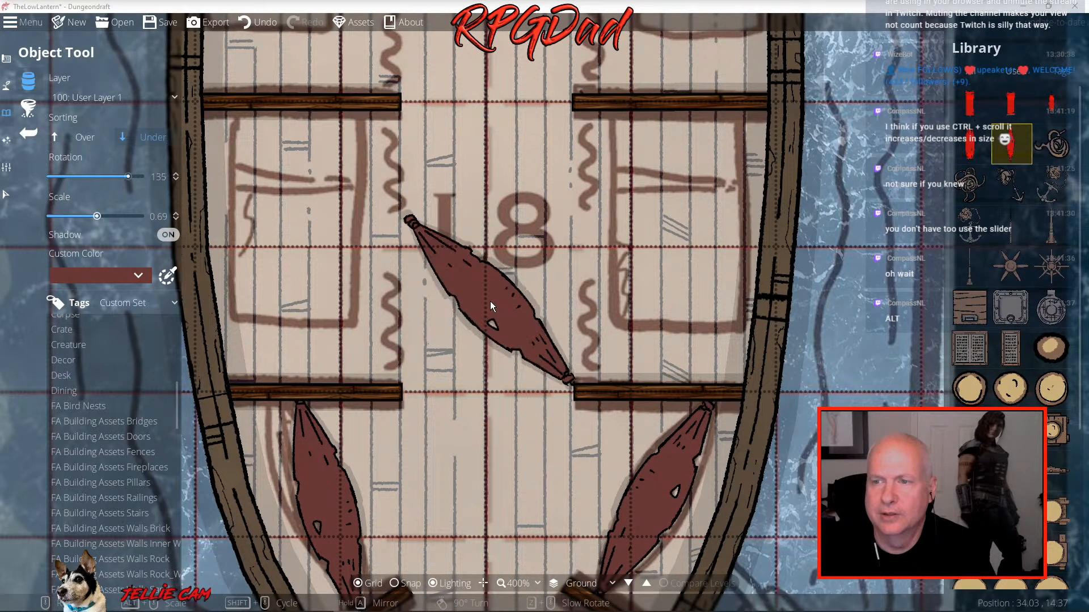
scroll(490, 301, "up", 5)
scroll(489, 301, "down", 1)
scroll(490, 301, "down", 2)
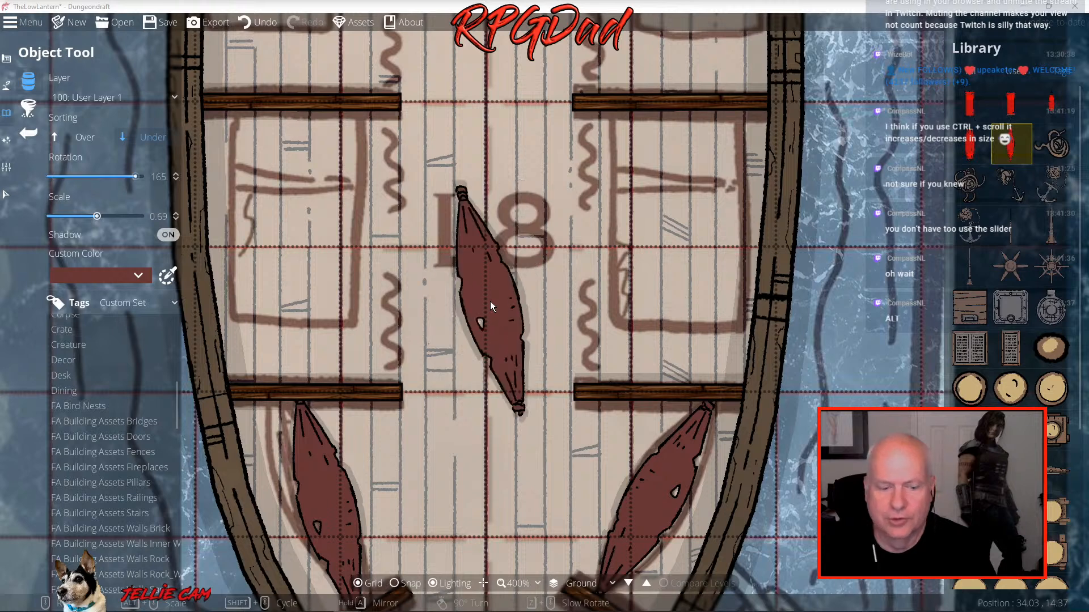
scroll(490, 301, "up", 1)
scroll(490, 301, "down", 1)
scroll(490, 301, "up", 1)
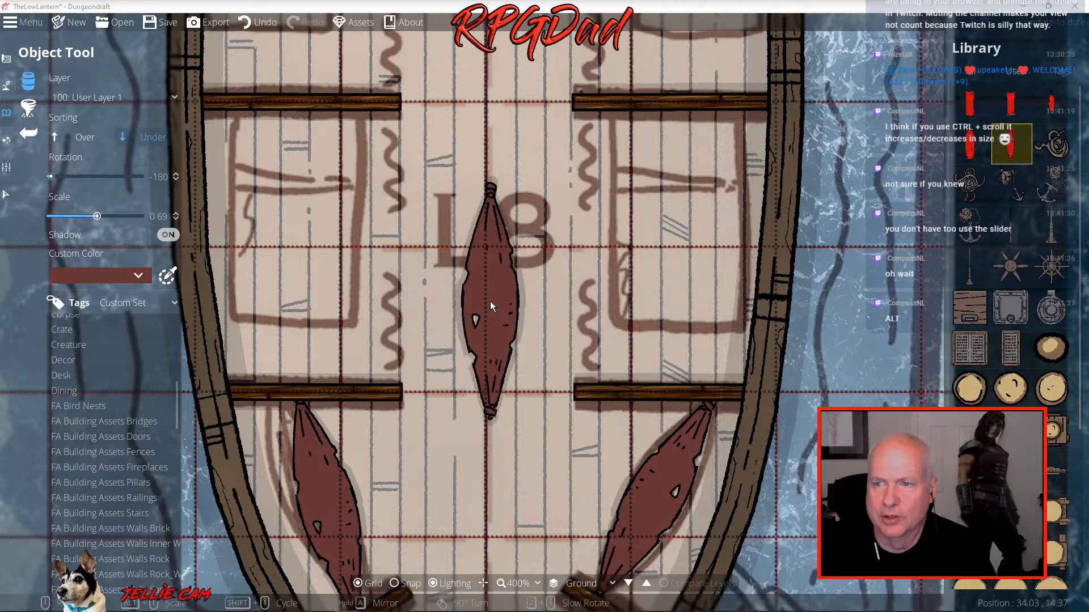
scroll(490, 302, "down", 2)
scroll(489, 301, "up", 2)
scroll(490, 301, "up", 1)
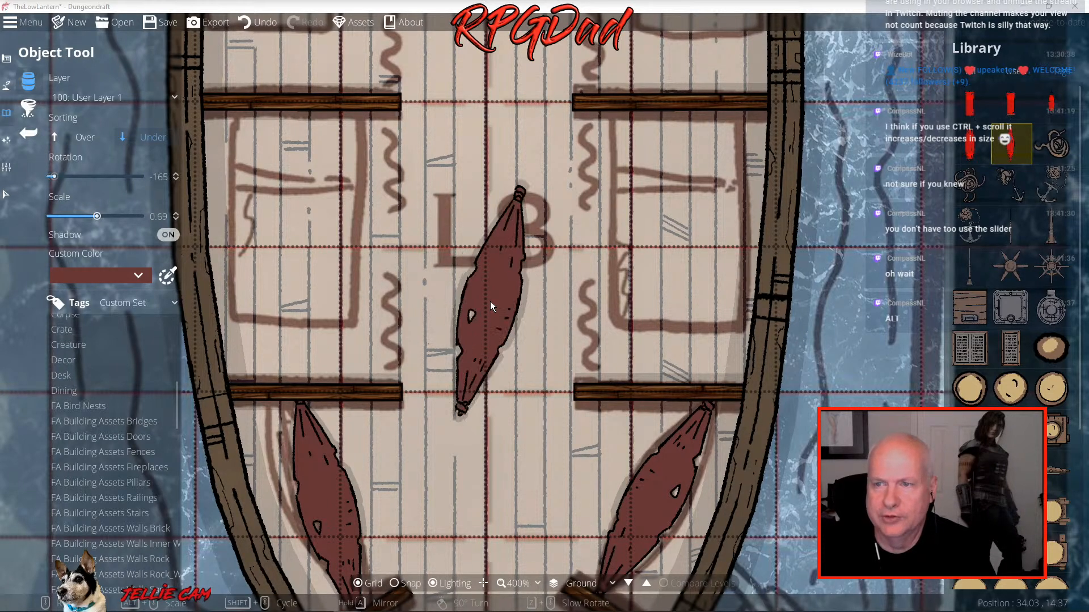
scroll(490, 301, "down", 1)
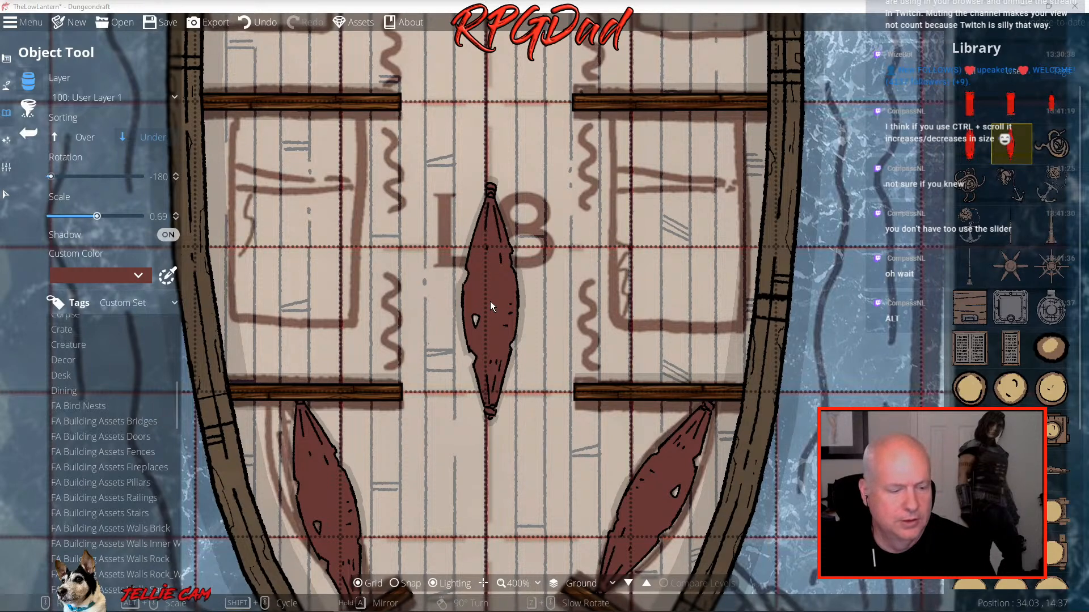
scroll(490, 301, "up", 1)
scroll(490, 301, "down", 1)
scroll(490, 301, "up", 1)
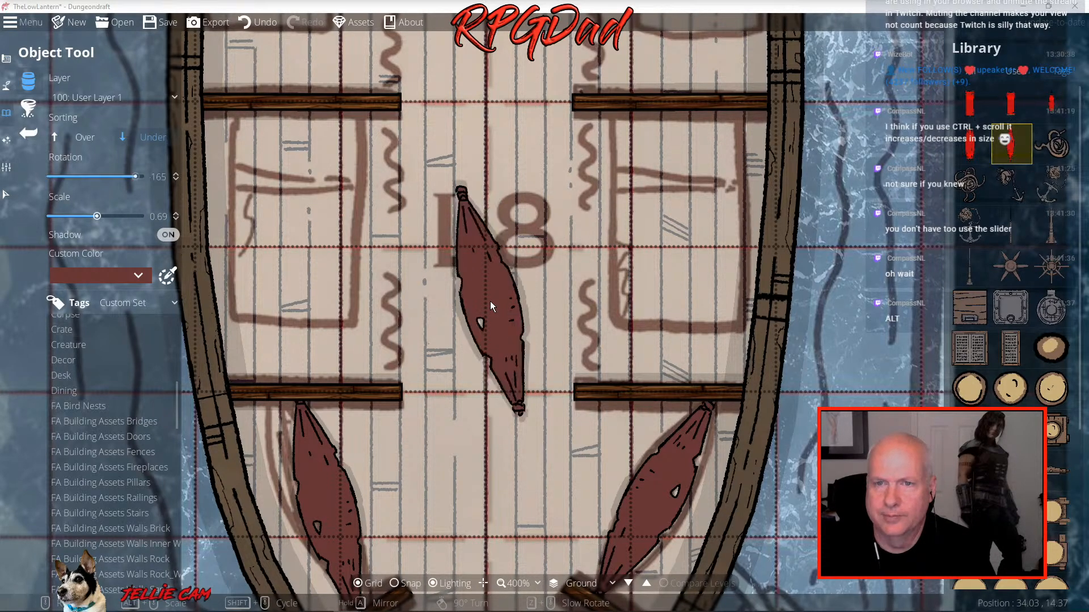
scroll(490, 301, "down", 1)
scroll(490, 301, "down", 3)
scroll(490, 301, "up", 1)
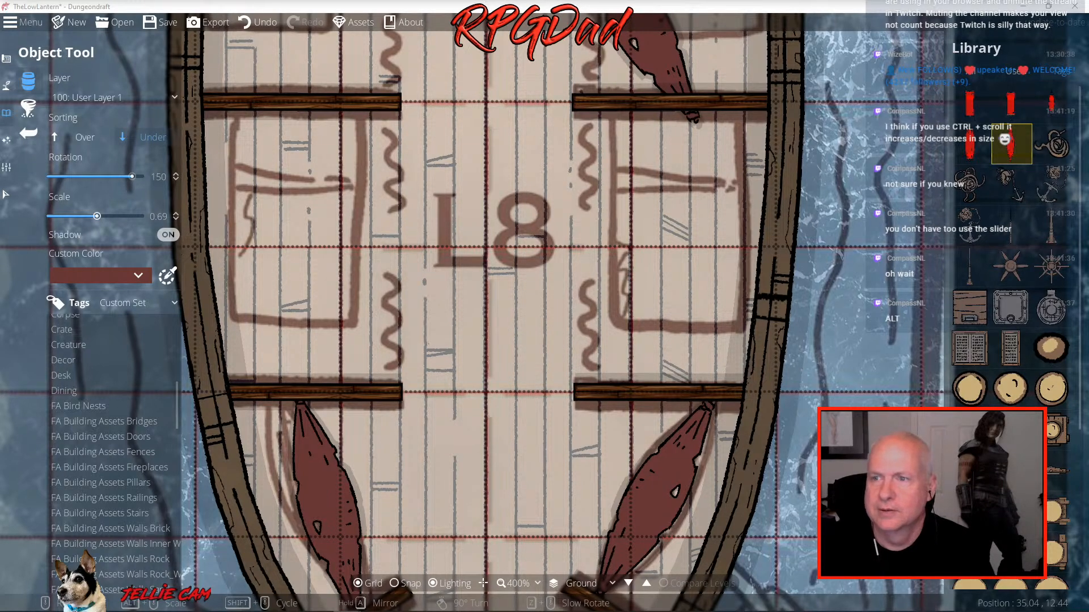
scroll(471, 285, "up", 3)
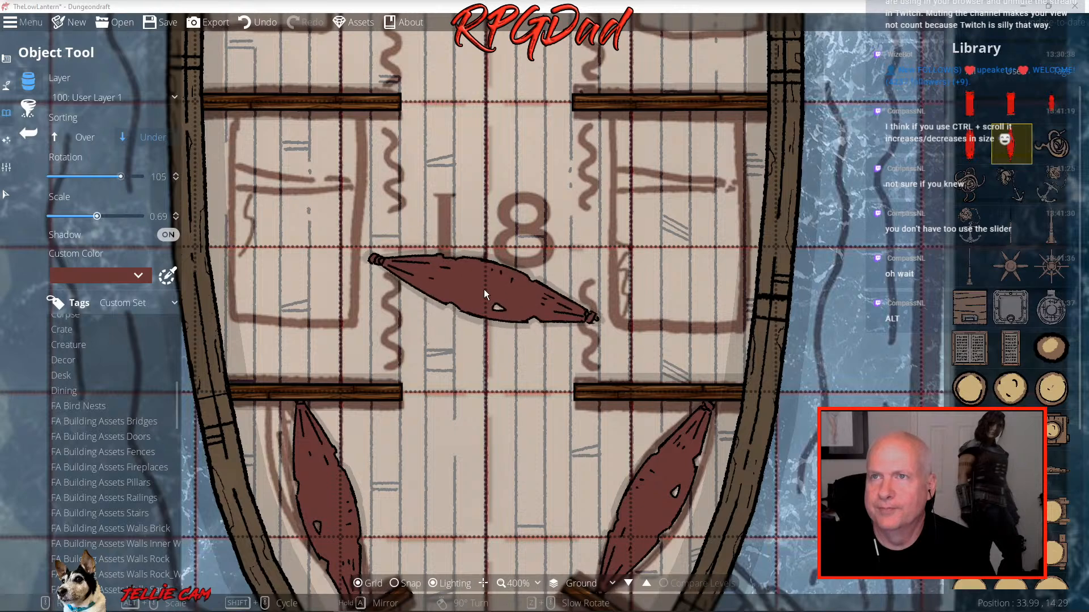
scroll(484, 292, "up", 9)
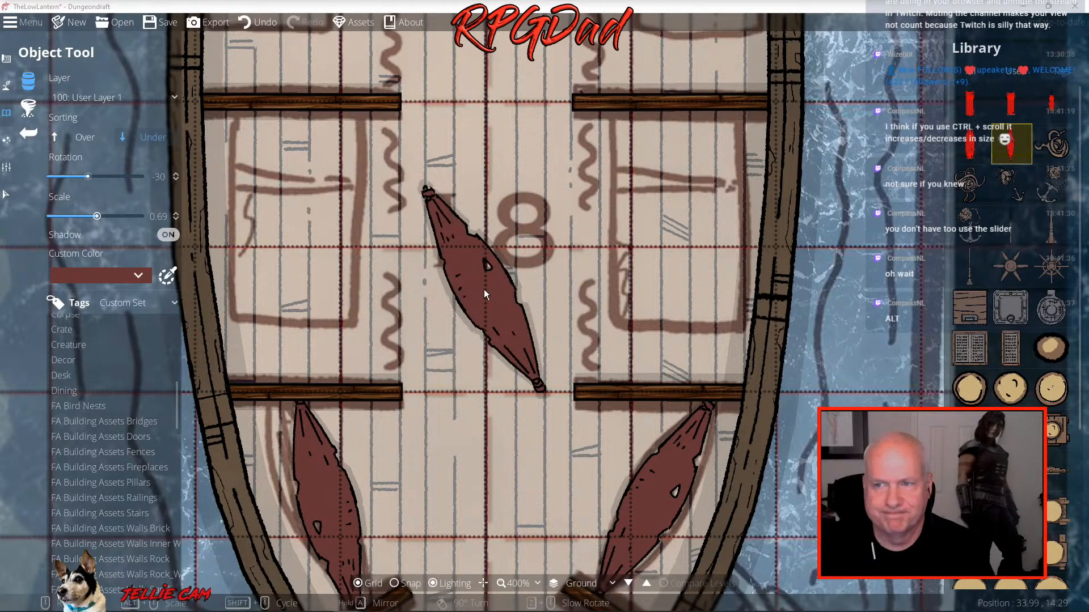
scroll(485, 289, "down", 2)
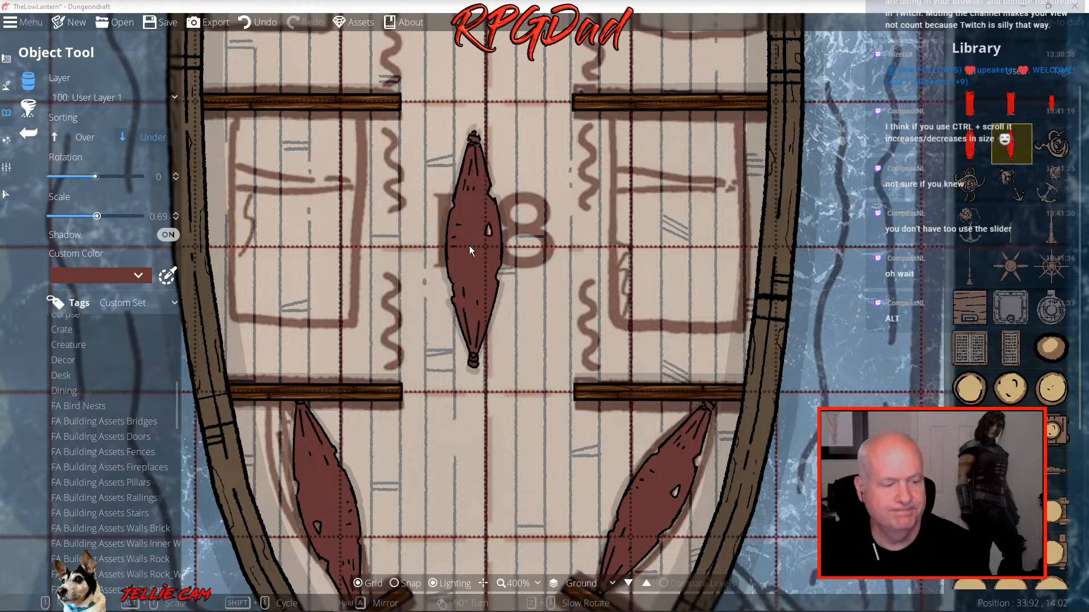
scroll(501, 248, "up", 1)
scroll(501, 248, "down", 1)
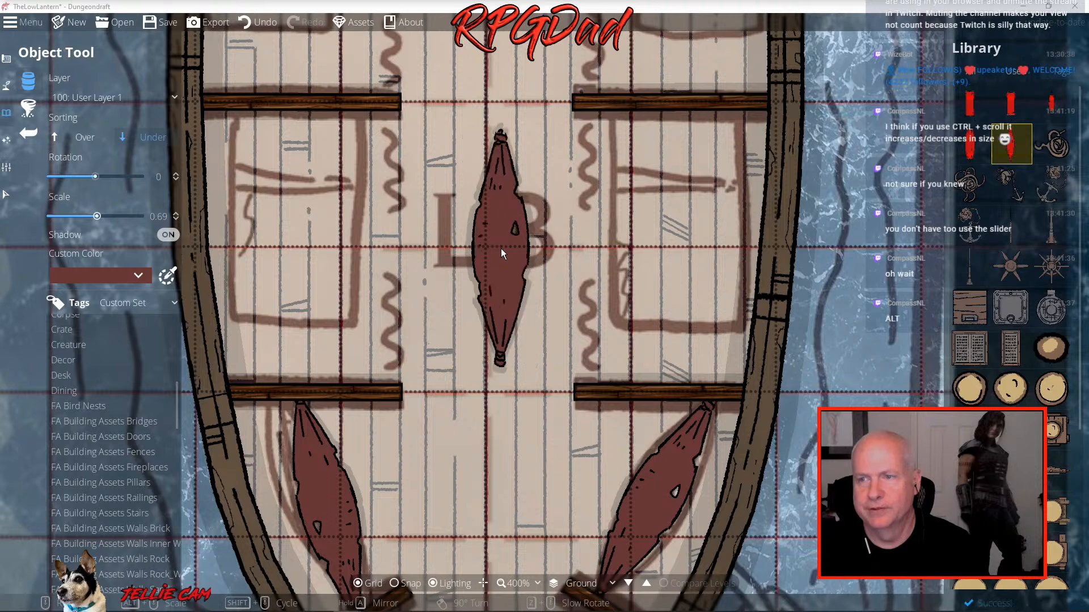
scroll(502, 249, "down", 2)
scroll(502, 248, "up", 2)
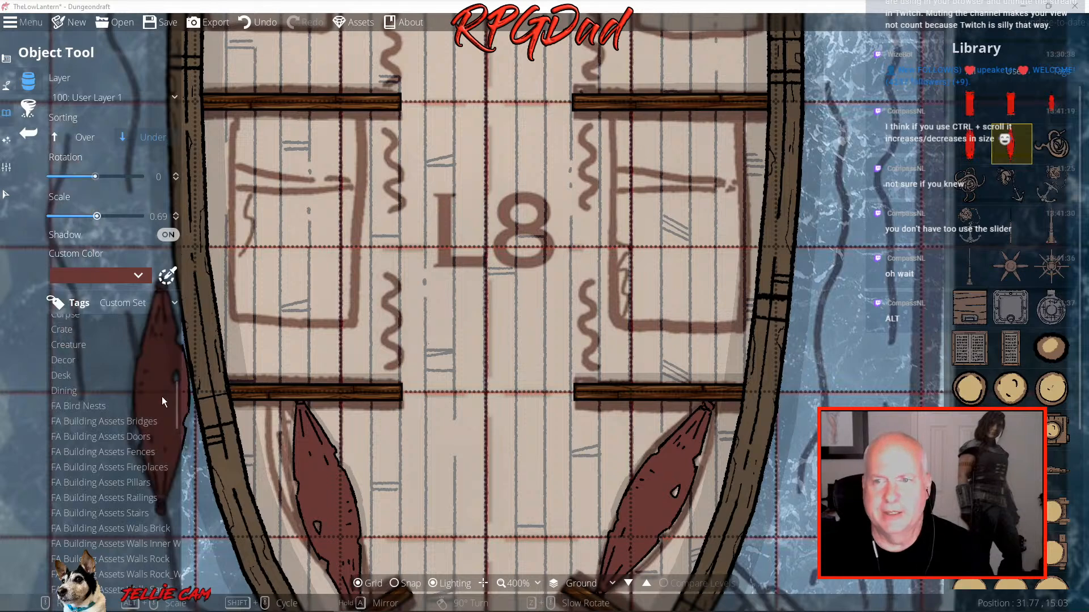
Place a trial hammock rotated -15 degrees in the middle of the L8 aisle and undo the placement
scroll(495, 366, "down", 4)
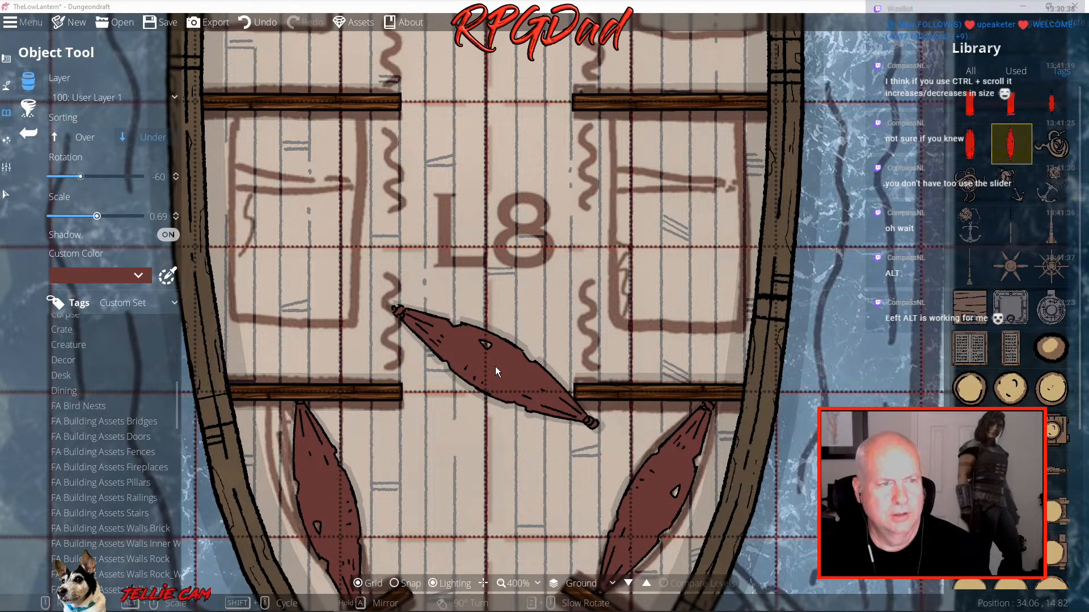
scroll(495, 367, "up", 2)
scroll(495, 366, "down", 3)
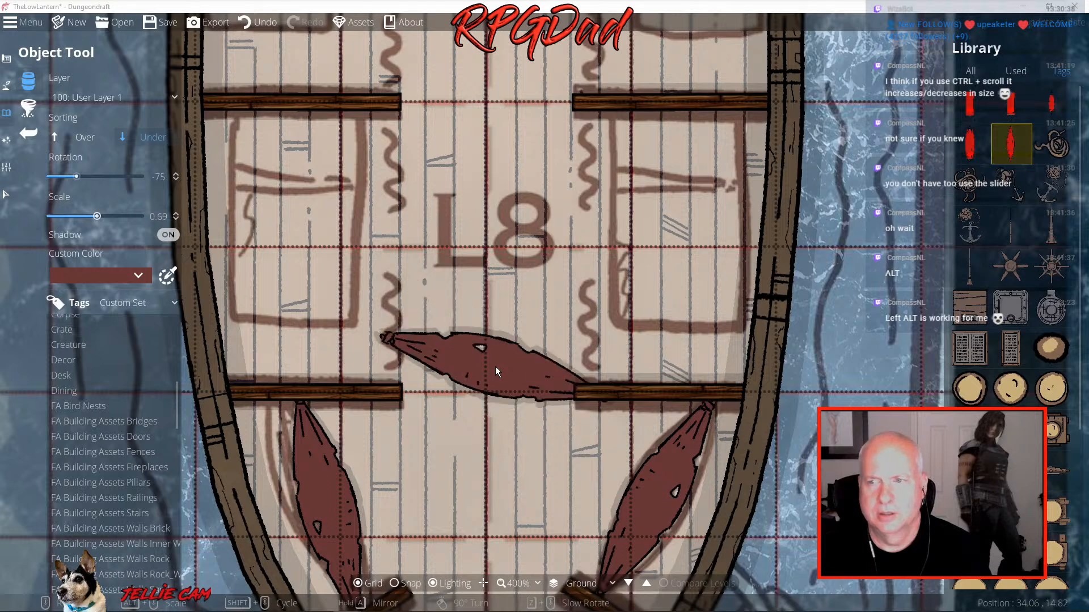
scroll(495, 366, "up", 4)
left_click(503, 342)
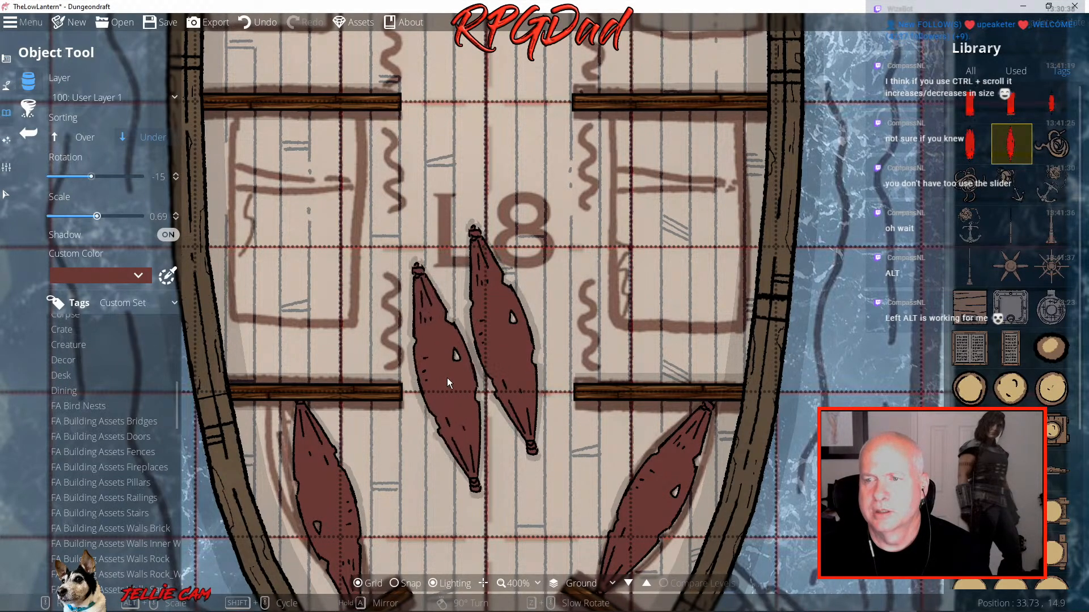
scroll(448, 378, "down", 2)
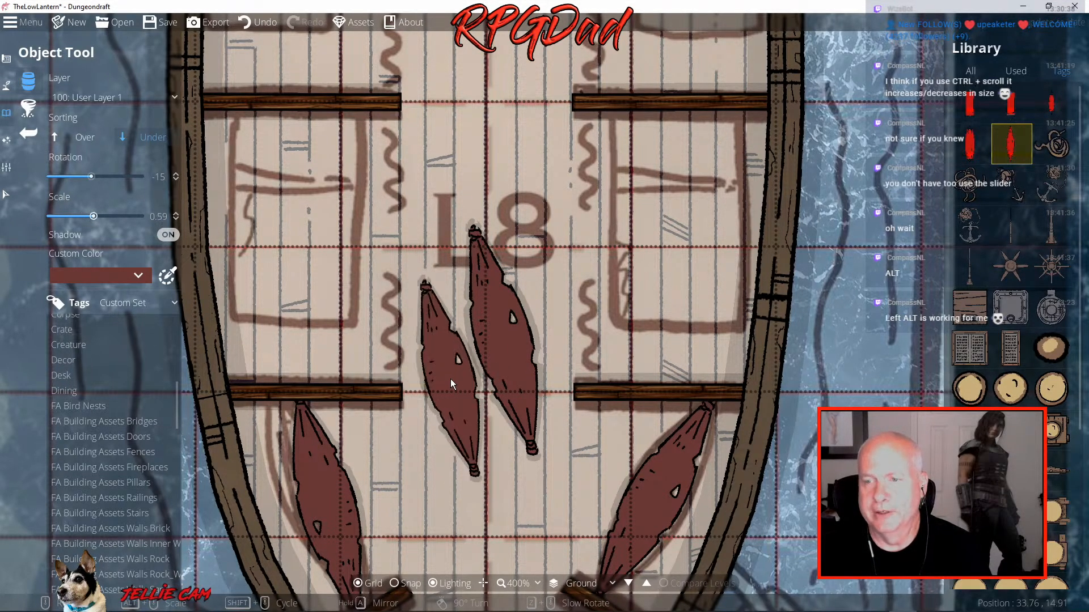
scroll(450, 379, "down", 4)
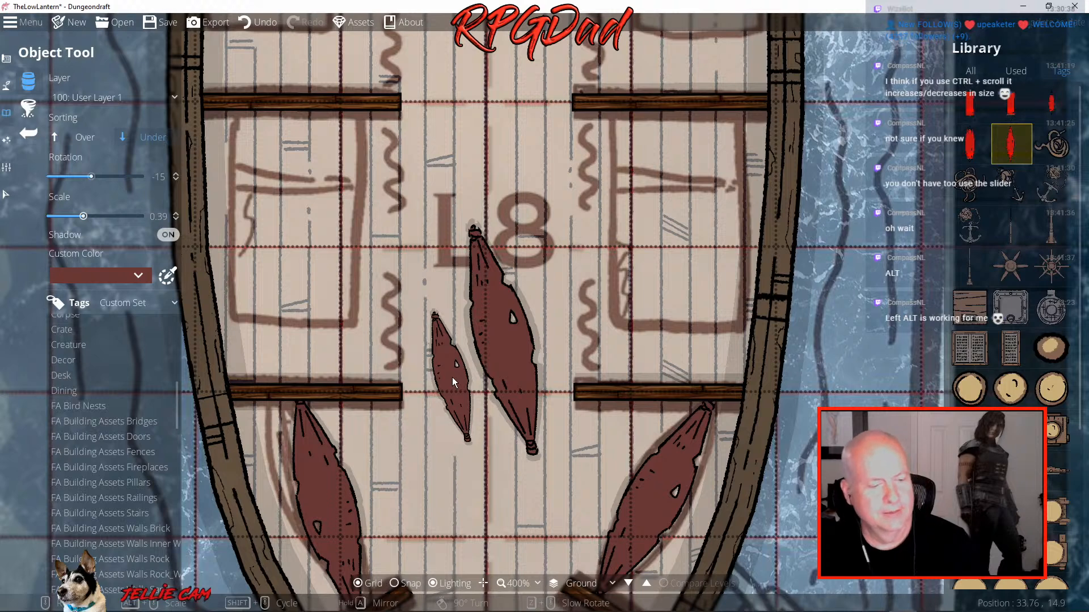
key("ctrl+z")
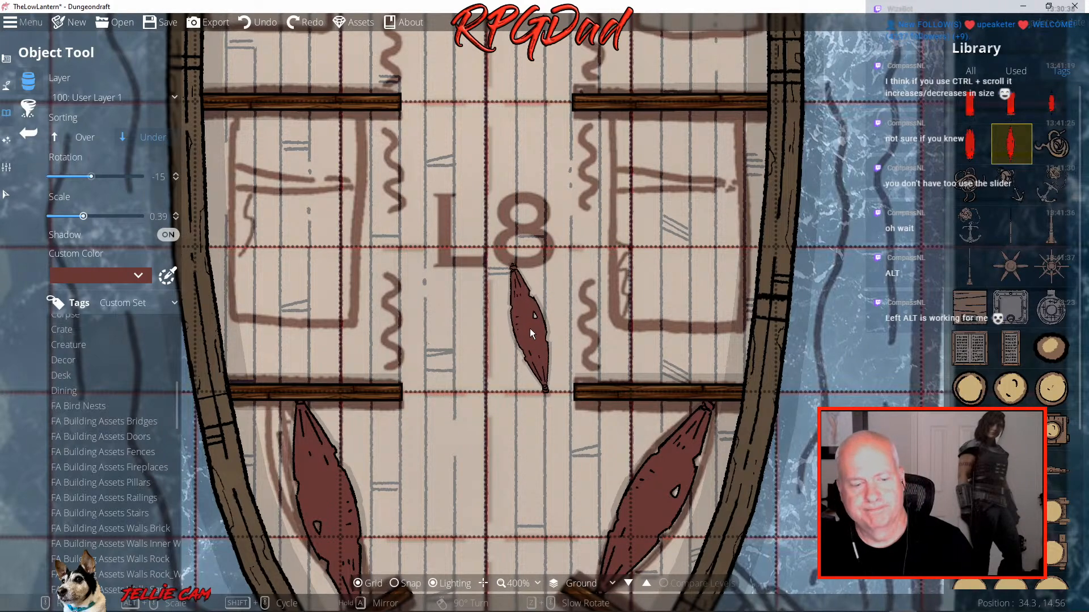
Set the scale of the unplaced hammock object to 0.79
scroll(515, 326, "up", 4)
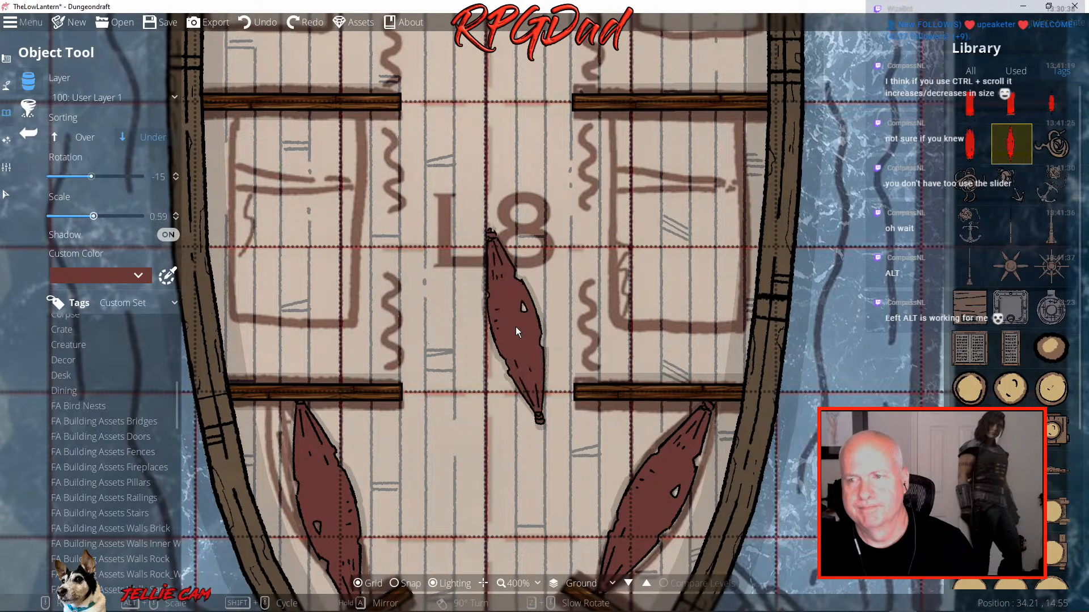
scroll(515, 327, "up", 4)
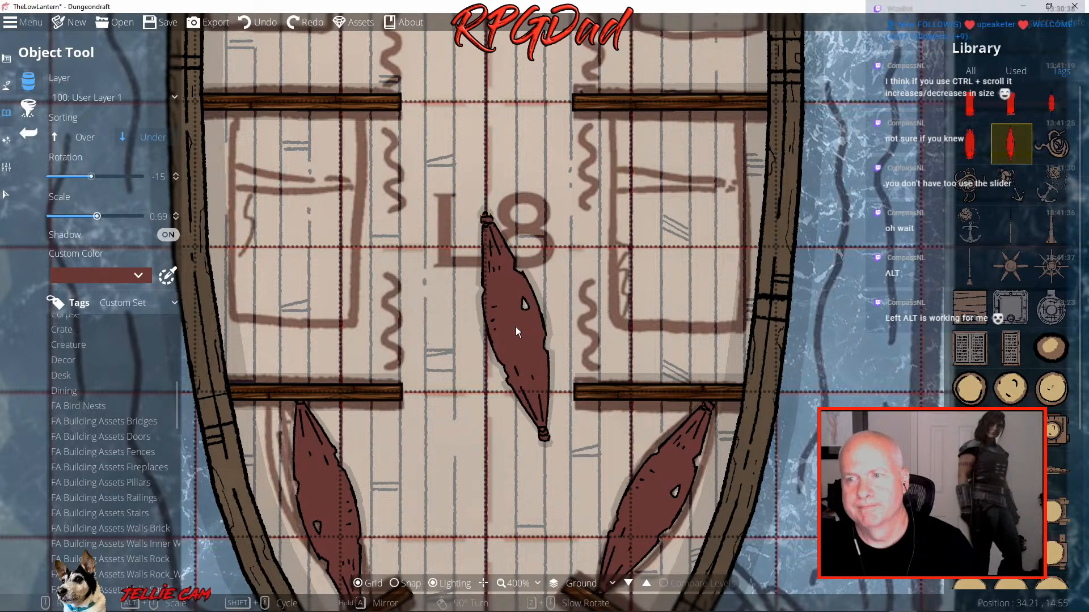
scroll(516, 327, "up", 2)
scroll(515, 326, "up", 6)
scroll(515, 327, "down", 10)
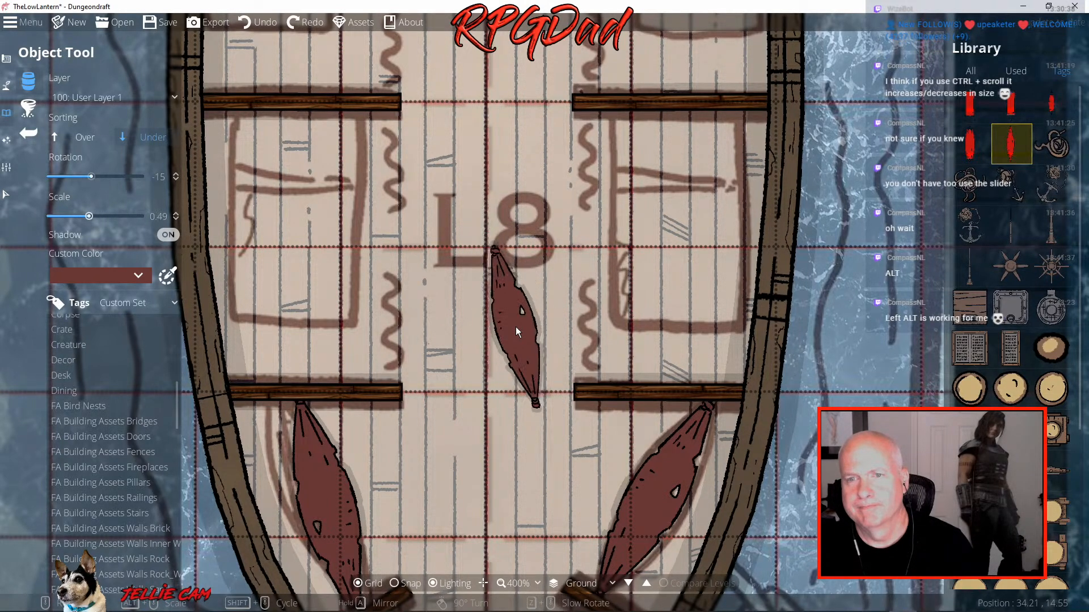
scroll(516, 326, "up", 2)
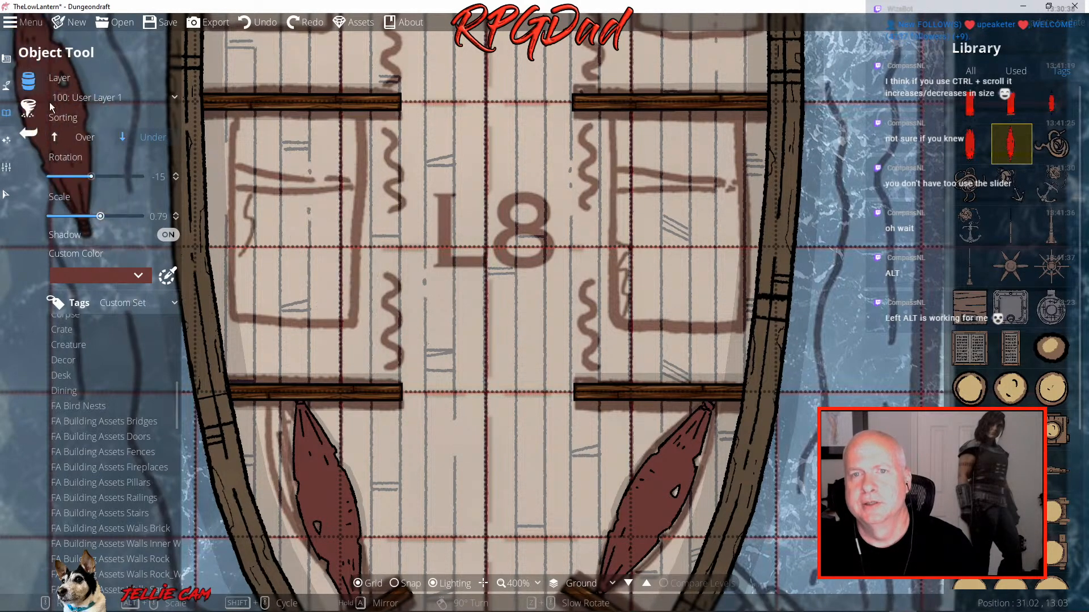
Place the horizontal curtains object from the Decor tag, rotated 90 degrees, over the lower right sketched curtain line beside L8
left_click(17, 57)
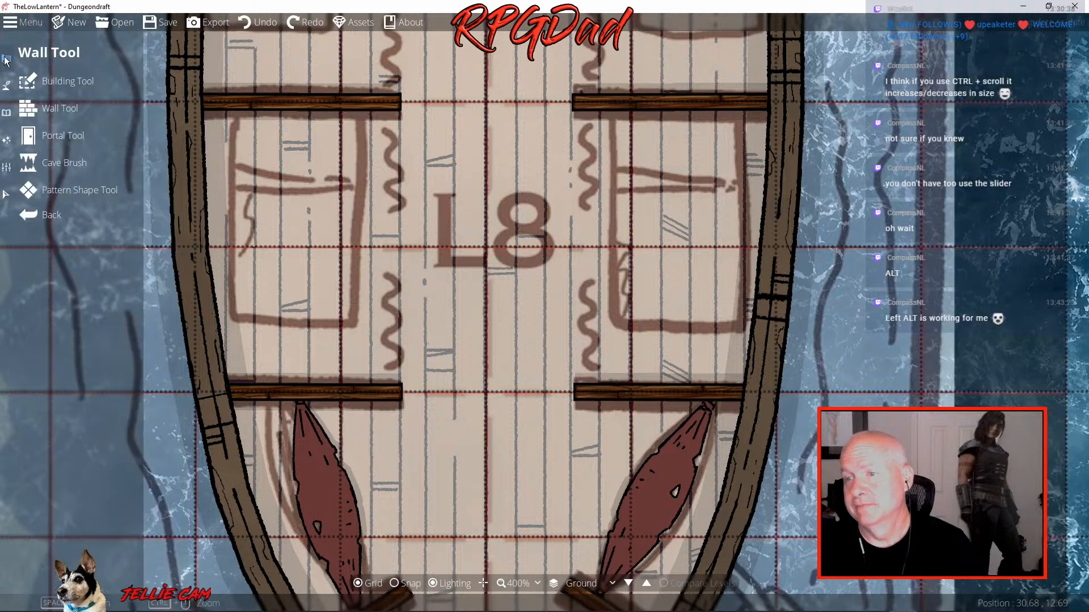
left_click(11, 116)
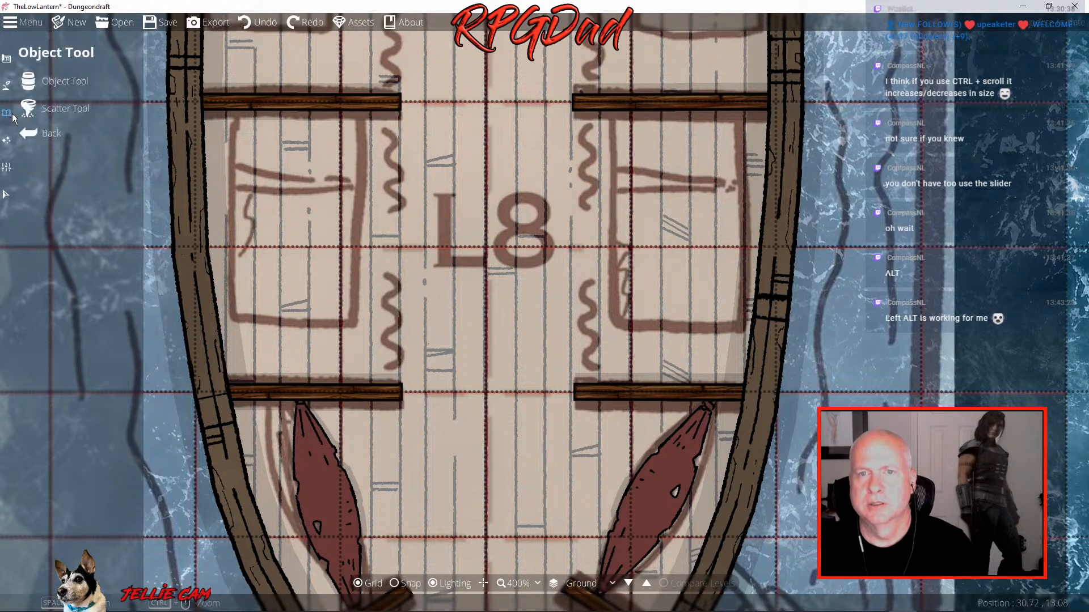
left_click(64, 81)
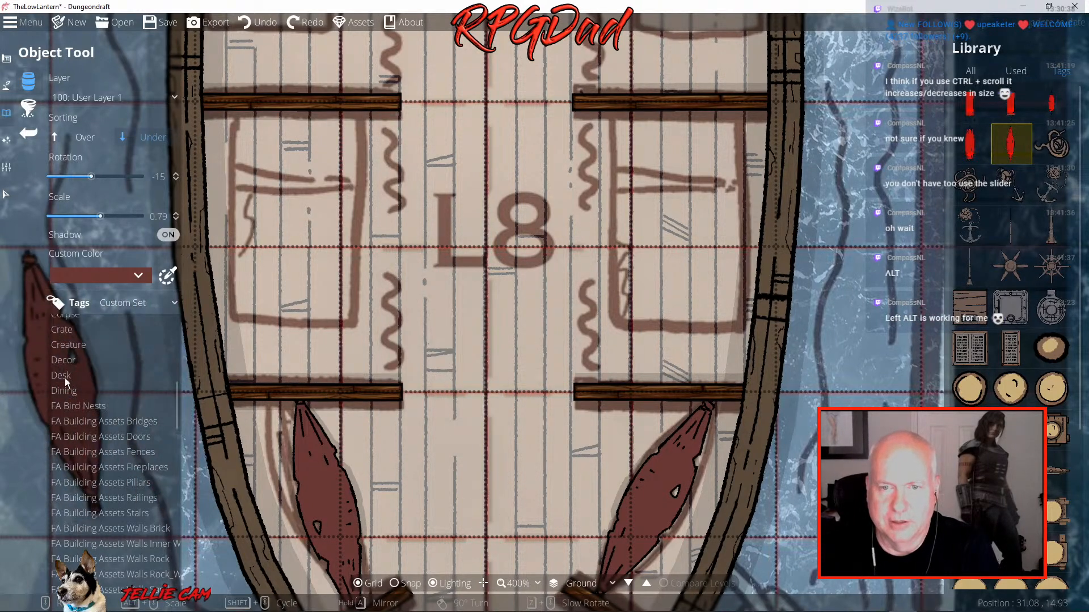
left_click(60, 360)
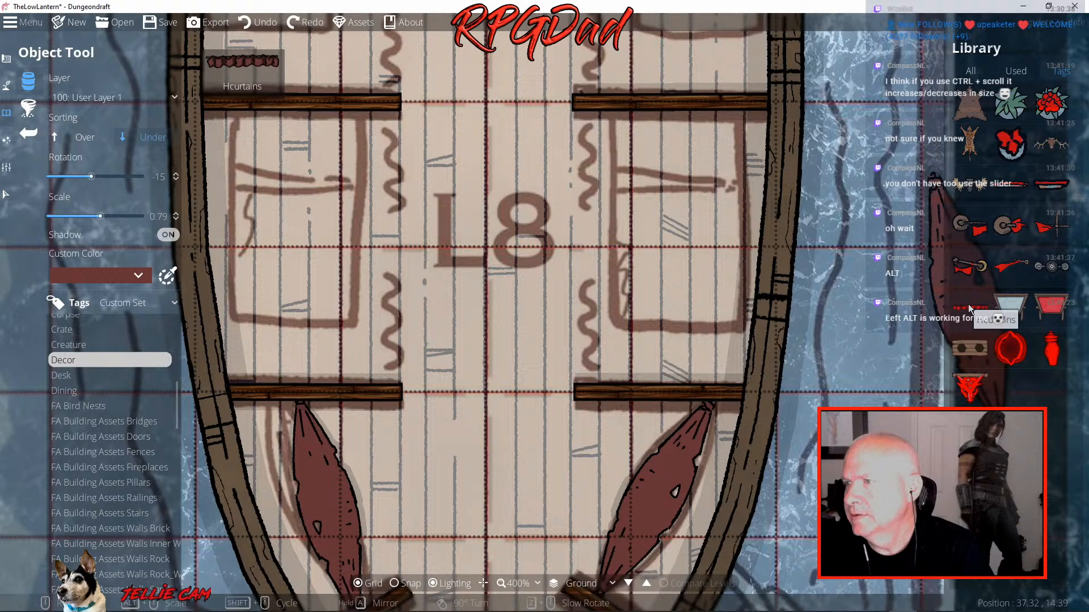
left_click(968, 304)
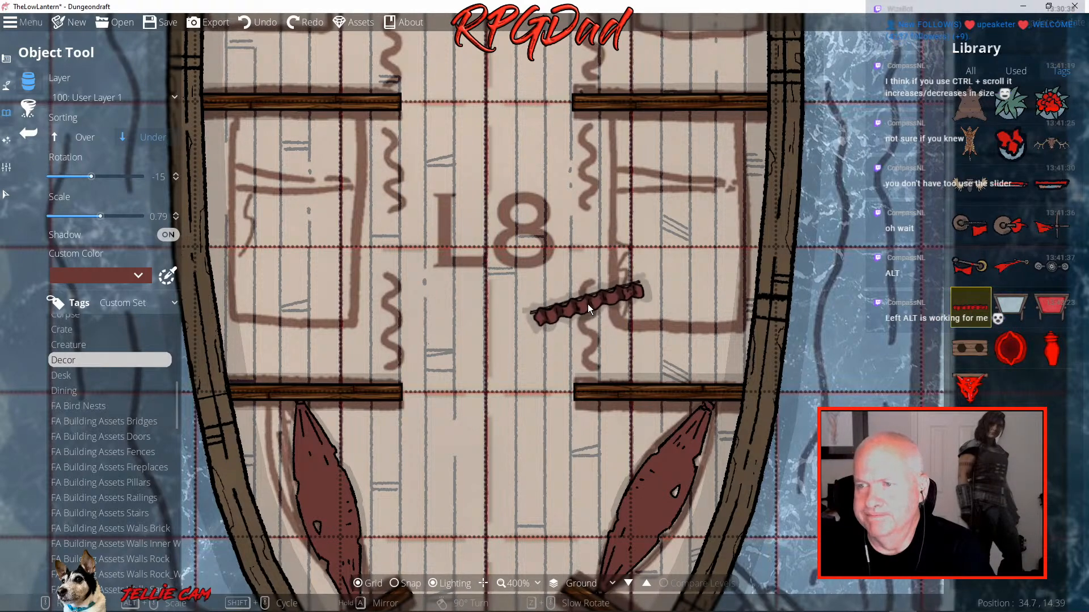
scroll(588, 305, "down", 5)
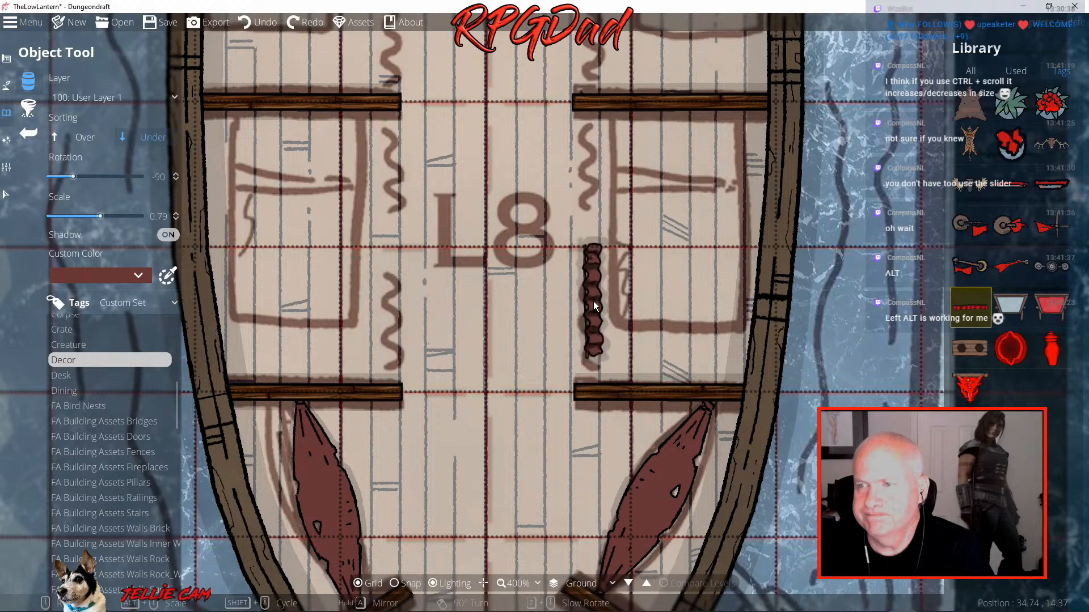
scroll(594, 315, "down", 13)
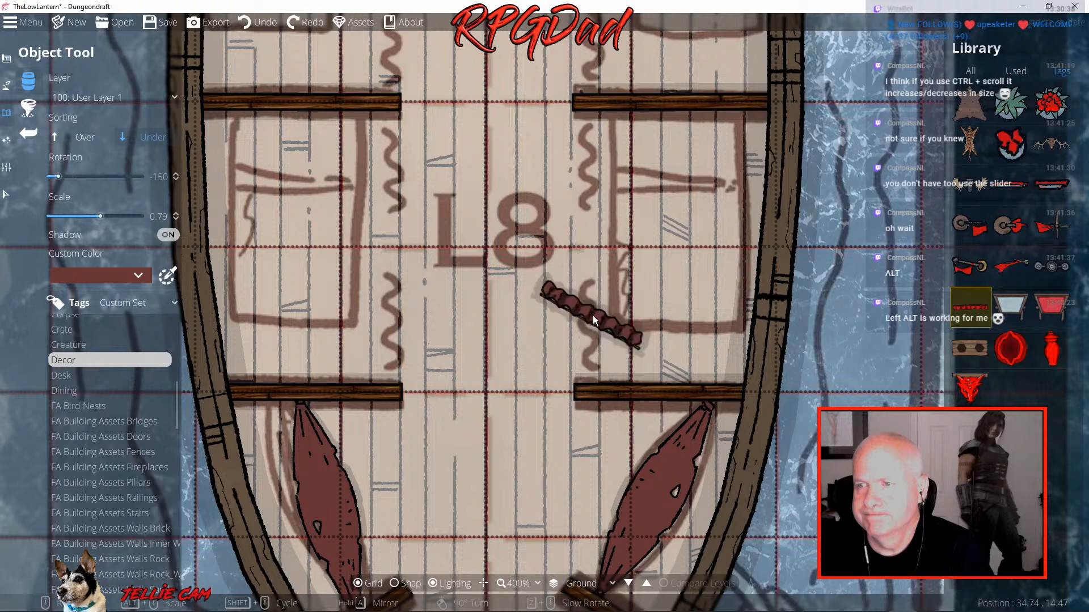
scroll(593, 314, "down", 5)
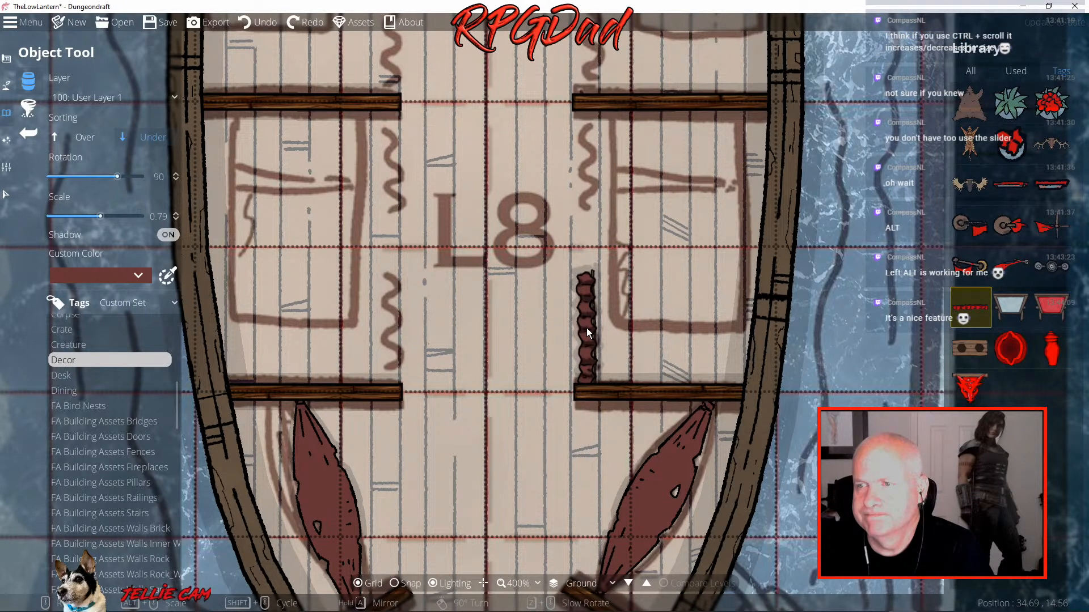
left_click(586, 328)
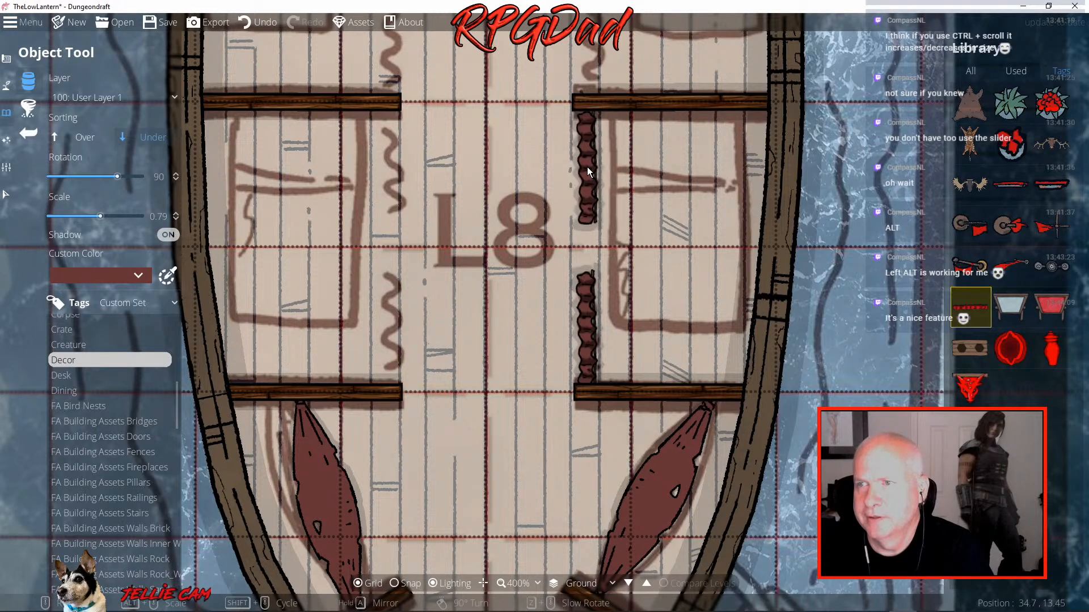
Place a second curtain at scale 0.79 over the upper right sketched curtain line beside L8
scroll(587, 166, "down", 2)
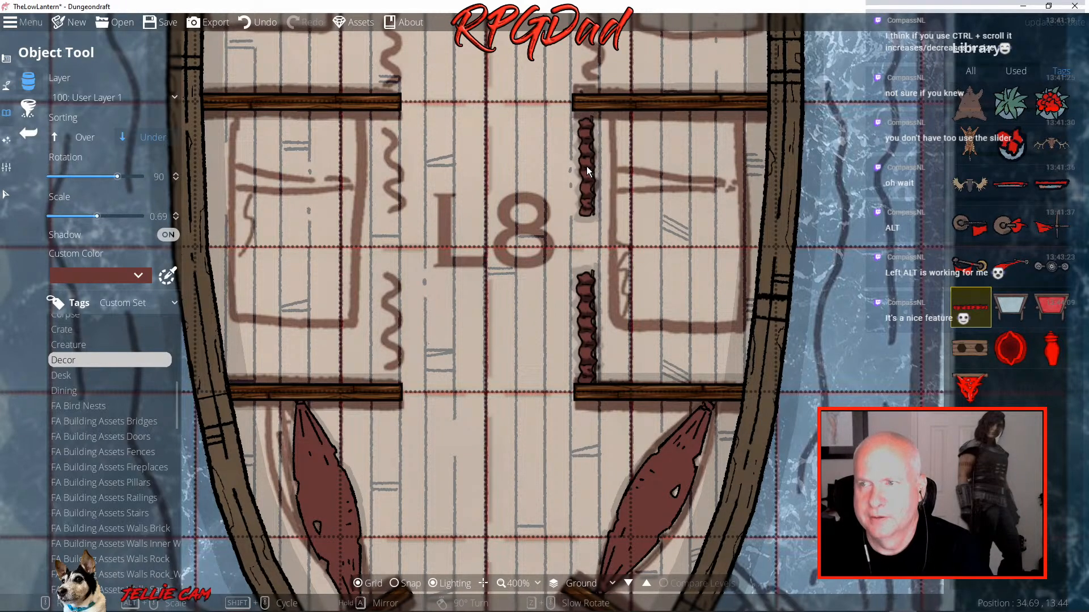
scroll(587, 166, "up", 2)
left_click(586, 165)
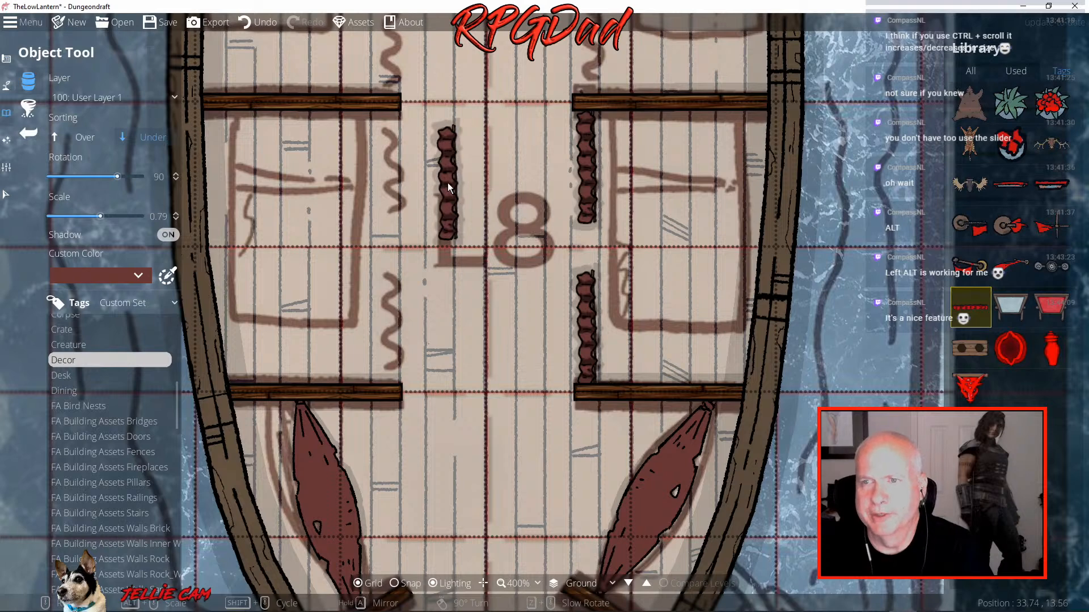
Place two curtains rotated -90 degrees over the upper and lower sketched curtain lines on the left side of L8
scroll(448, 182, "down", 6)
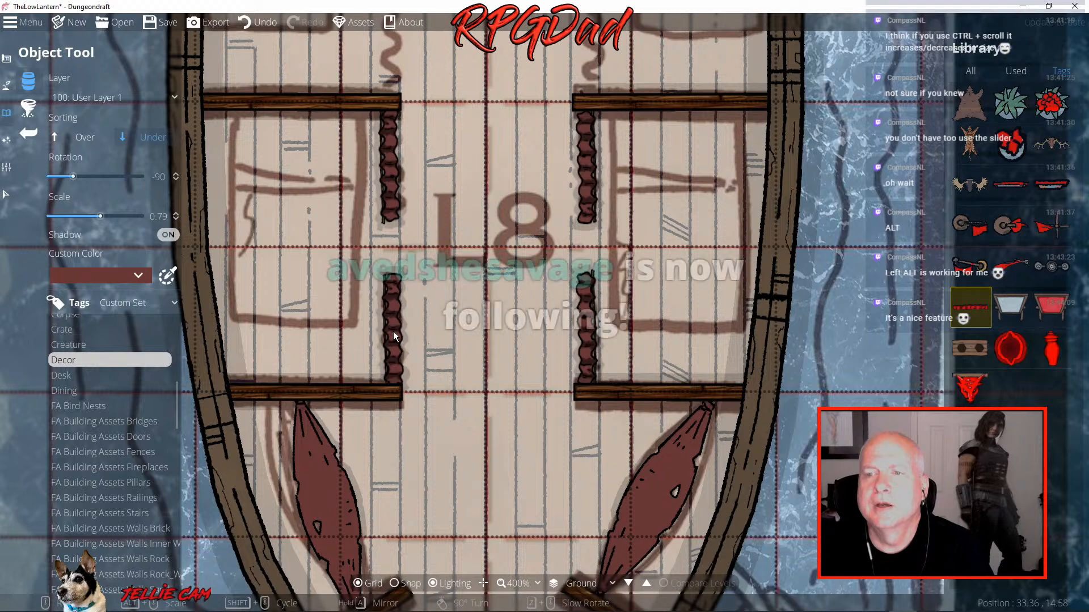
left_click(392, 331)
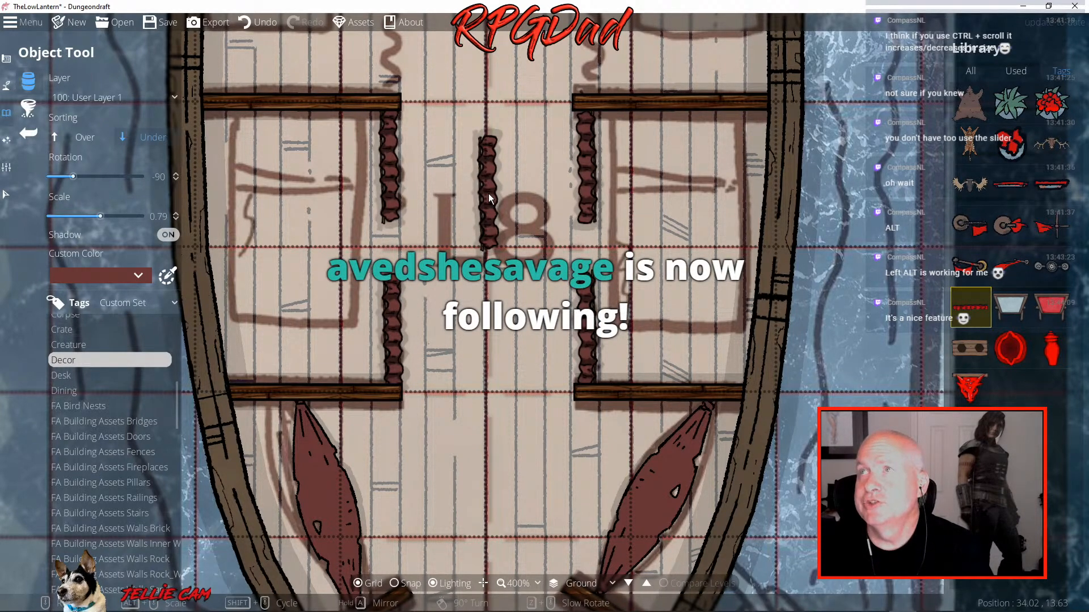
left_click_drag(488, 193, 542, 422)
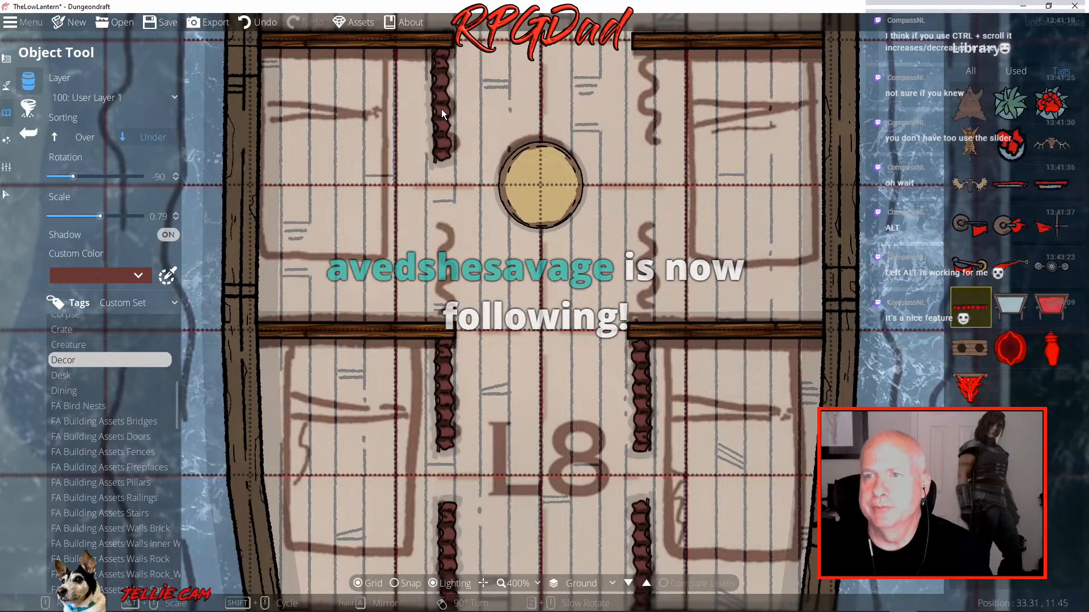
Place four curtains over the sketched lines beside the mast above L8, two rotated -90 degrees on the left and two rotated 90 degrees on the right
left_click(441, 103)
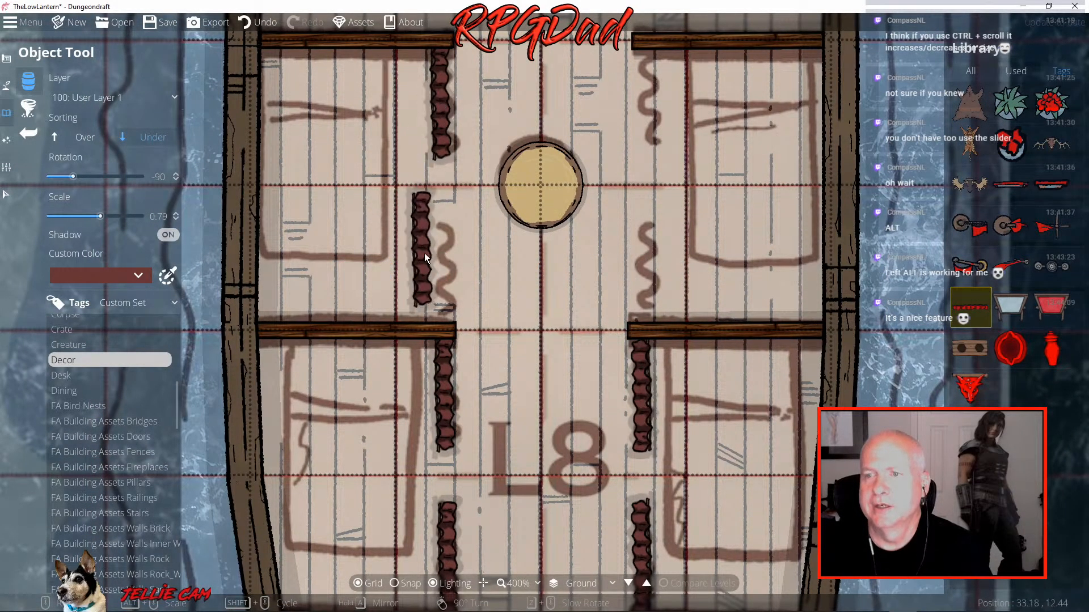
left_click(444, 270)
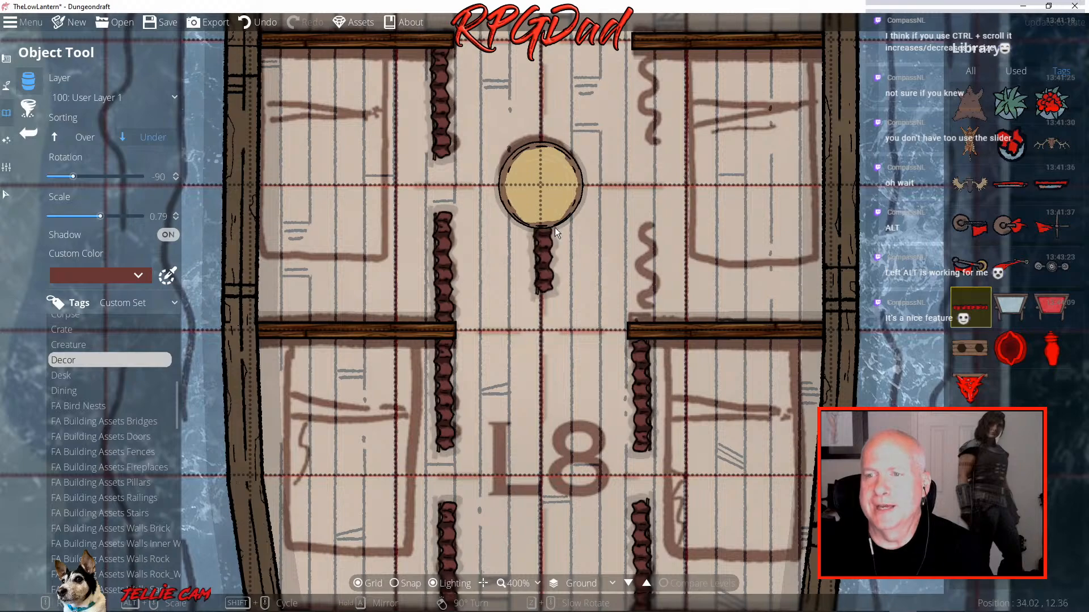
left_click_drag(547, 129, 543, 448)
left_click_drag(571, 399, 412, 221)
scroll(464, 254, "up", 11)
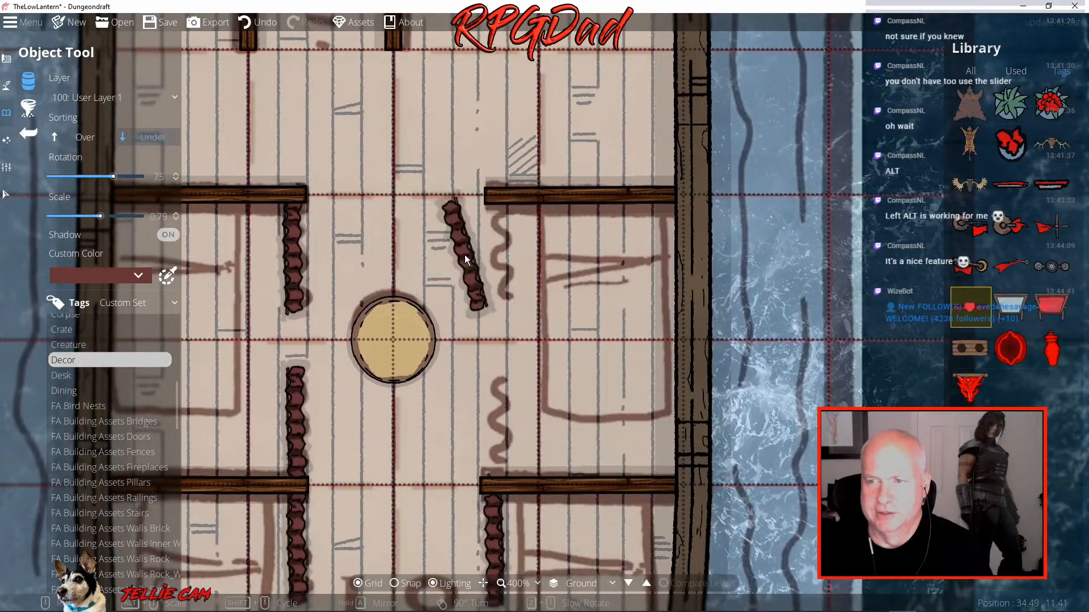
scroll(464, 254, "up", 1)
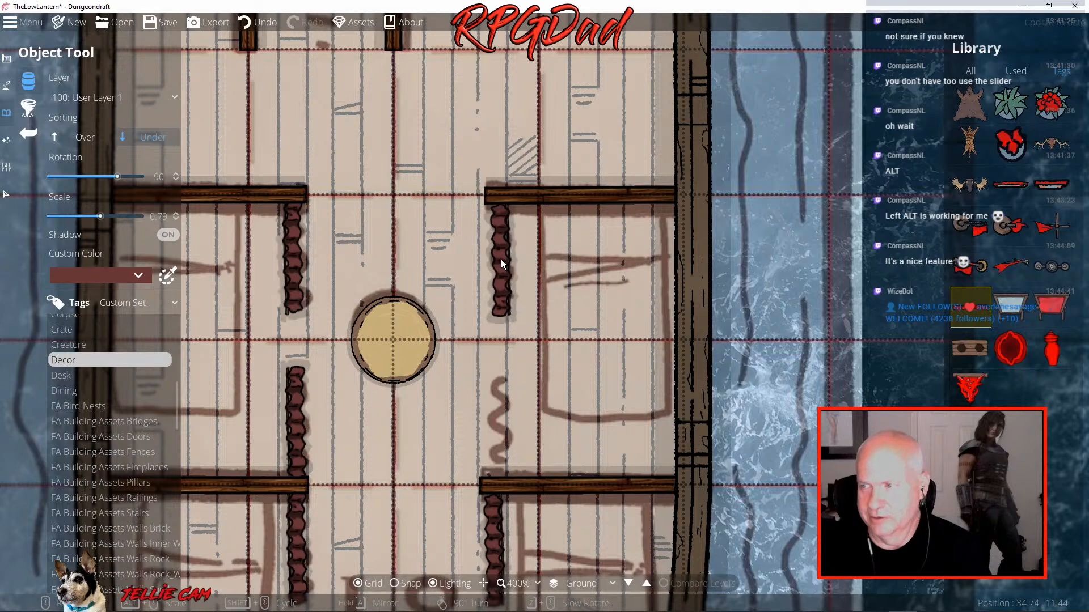
left_click(501, 260)
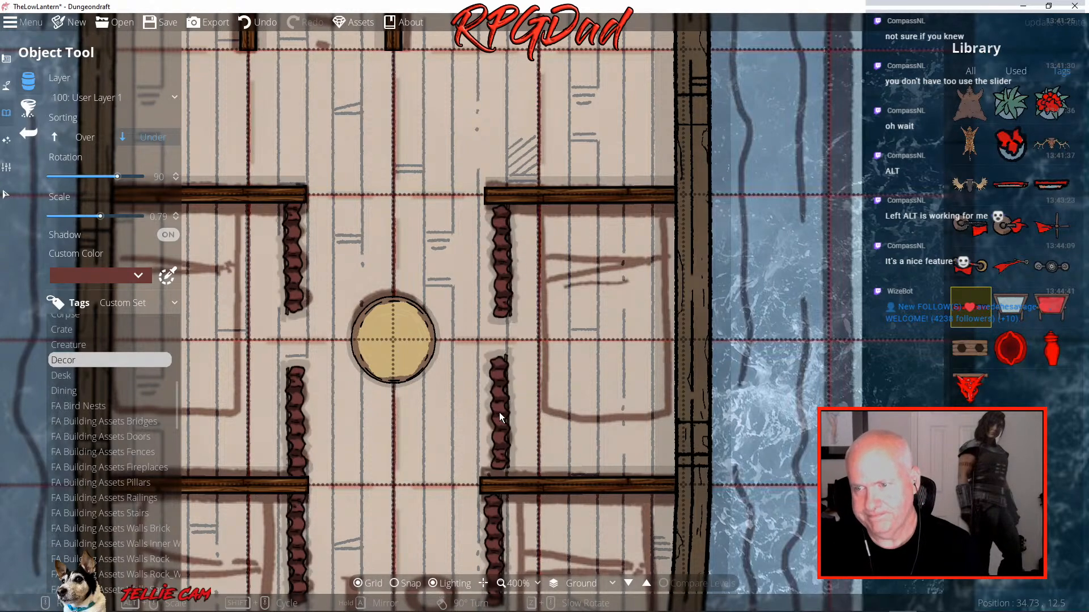
left_click(495, 421)
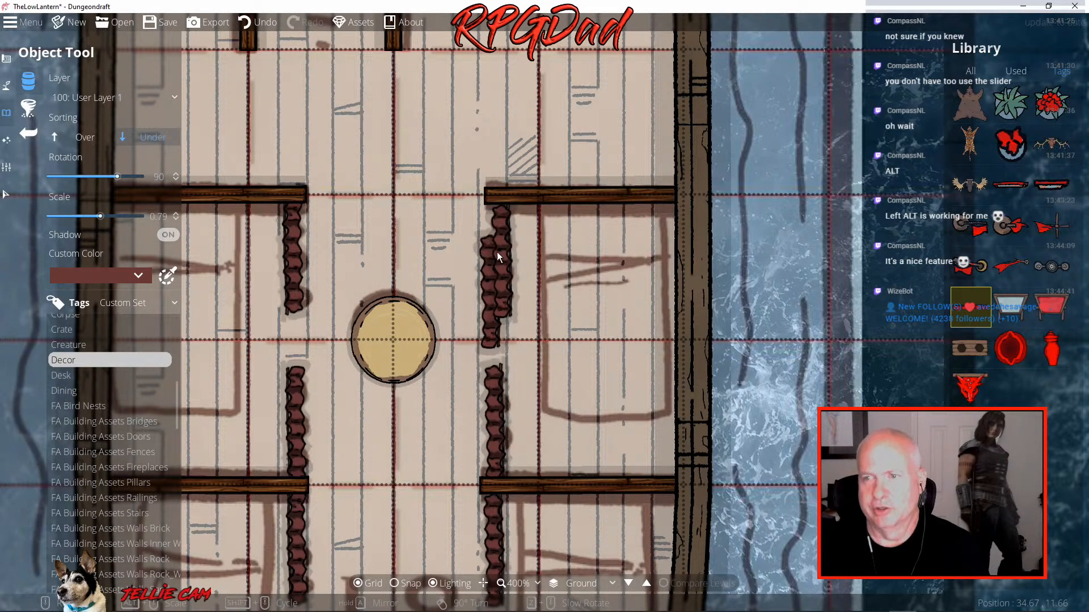
Examine the sketched furniture layout of cabin L7 at the narrow end of the ship
left_click_drag(491, 190, 526, 457)
left_click_drag(567, 252, 623, 391)
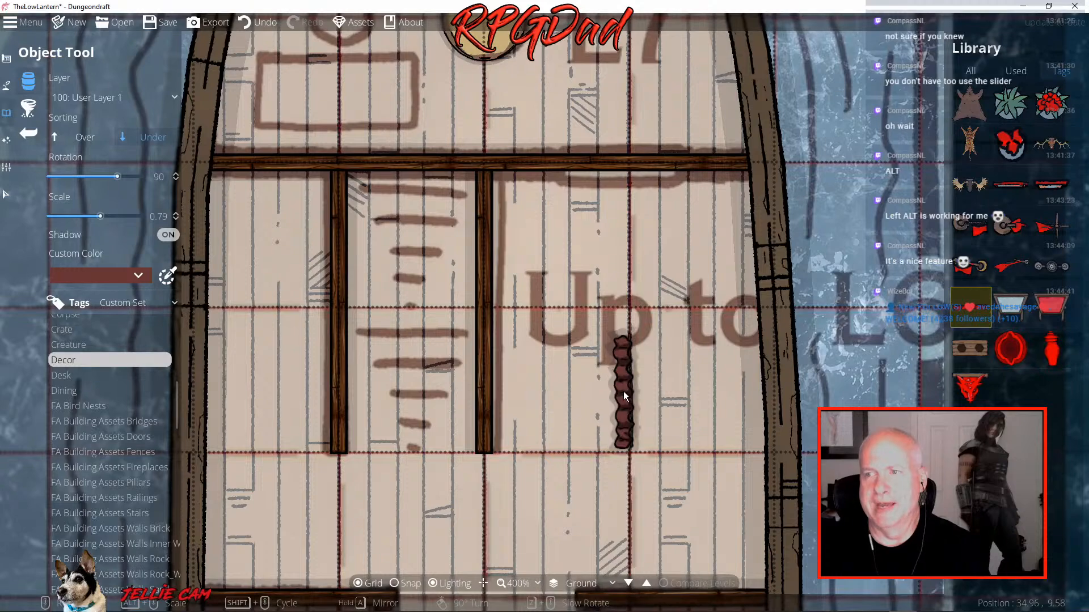
left_click_drag(595, 275, 661, 509)
left_click_drag(646, 360, 664, 431)
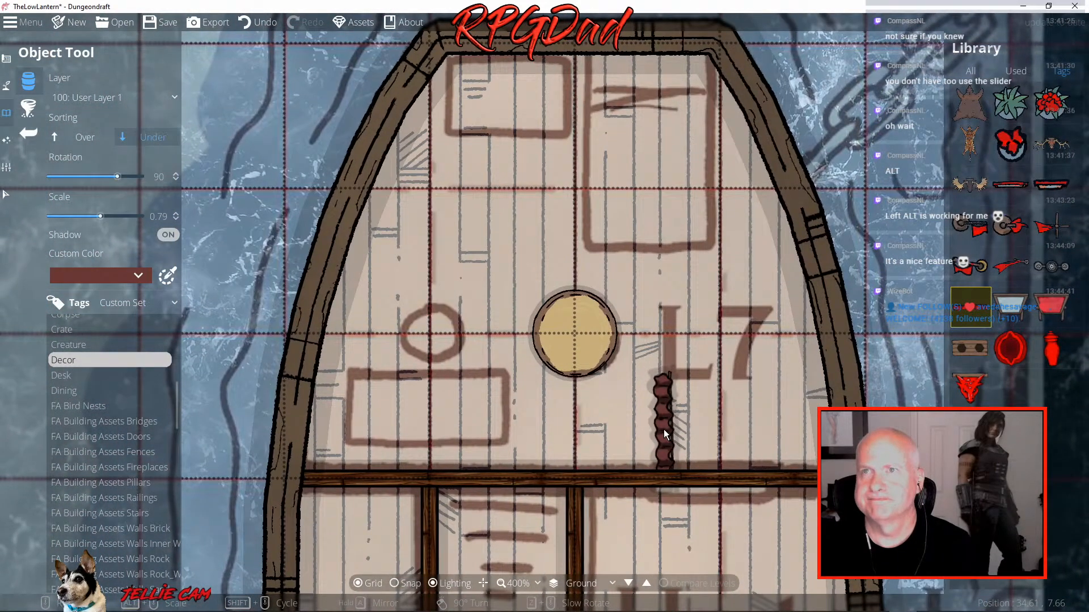
scroll(664, 429, "up", 1)
scroll(664, 430, "down", 1)
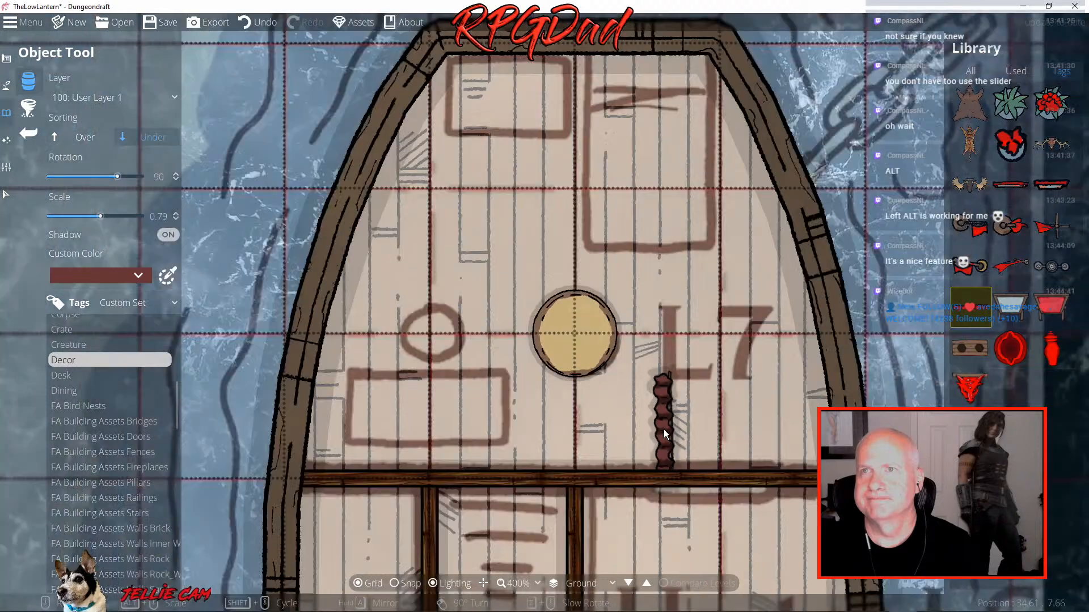
scroll(663, 430, "down", 1)
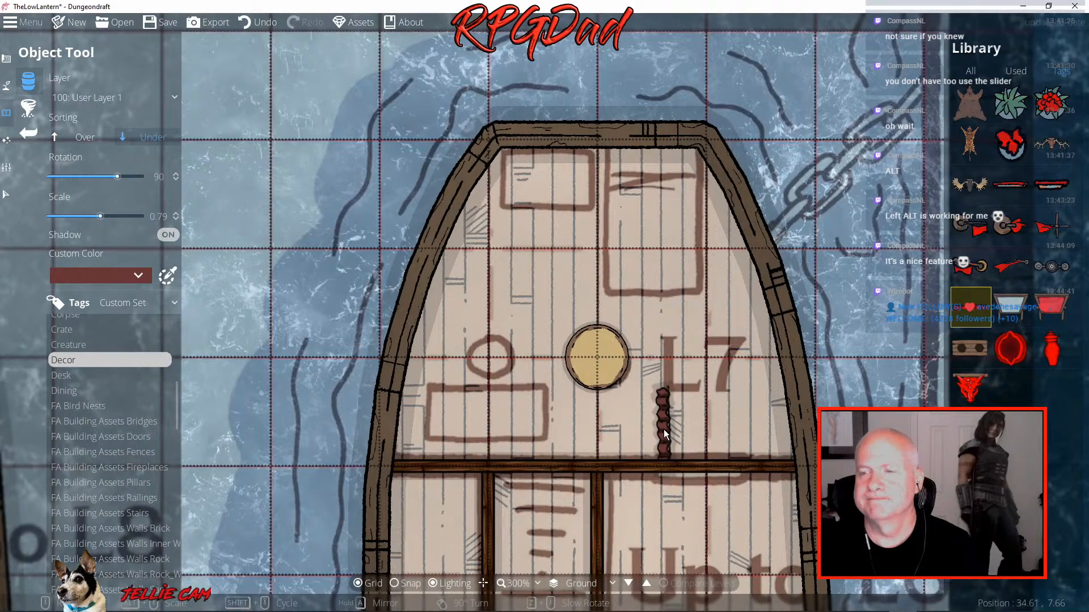
Browse the Desk and Lighting object tags for furnishings suited to cabin L7
left_click_drag(670, 416, 655, 368)
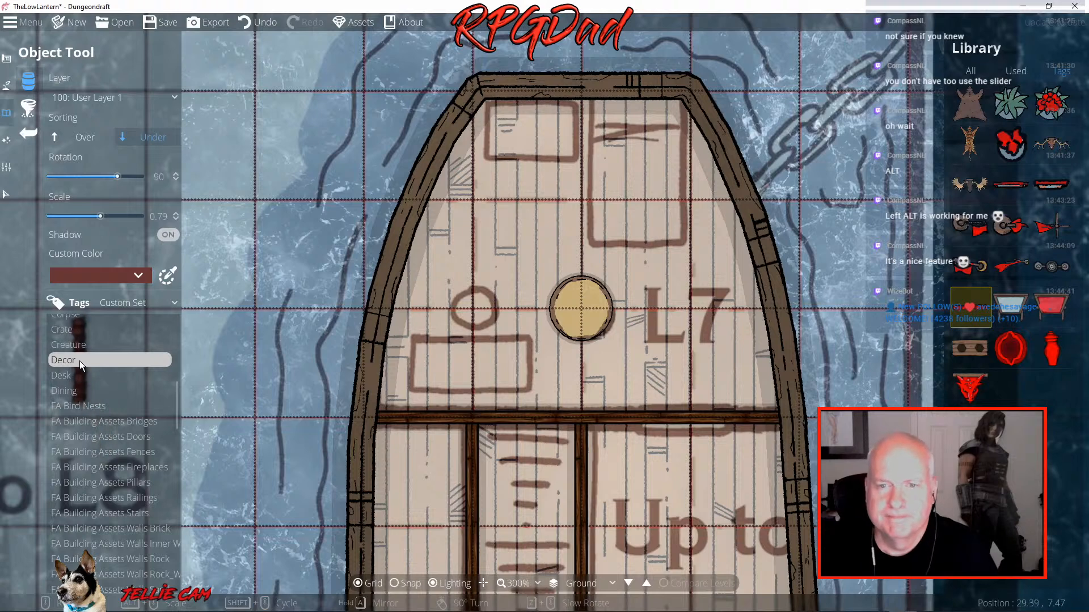
left_click(67, 379)
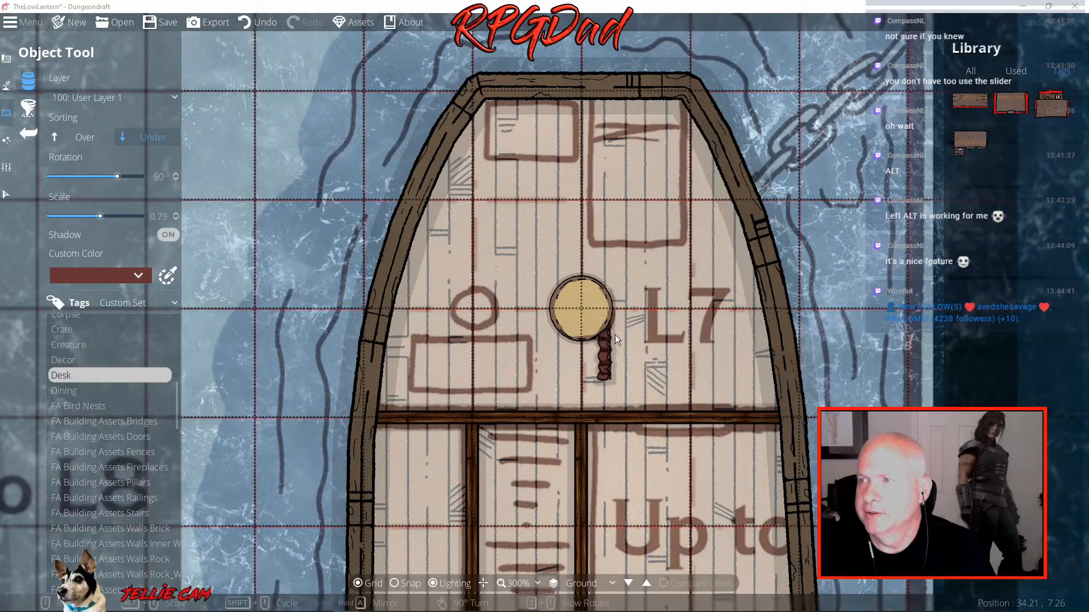
scroll(110, 458, "down", 8)
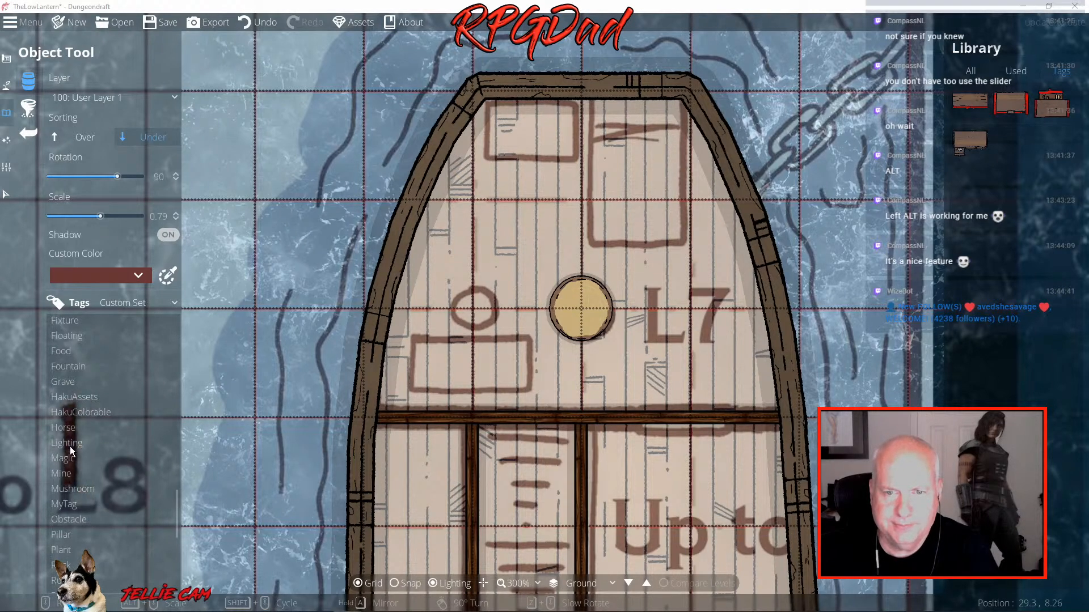
left_click(69, 443)
mouse_move(965, 271)
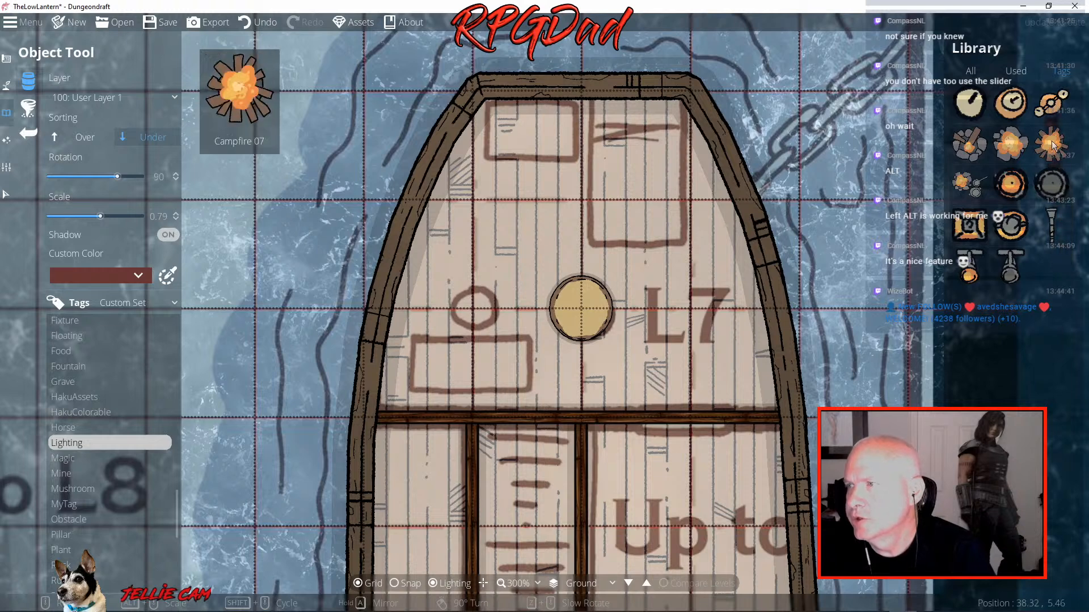
mouse_move(1053, 103)
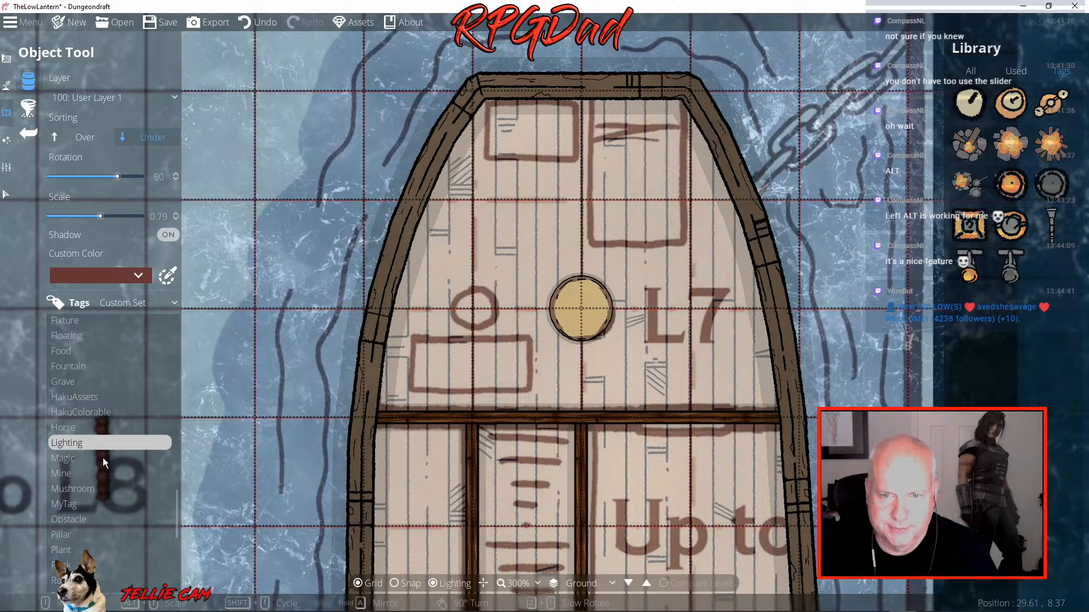
scroll(103, 458, "down", 3)
scroll(103, 458, "up", 6)
scroll(104, 458, "up", 6)
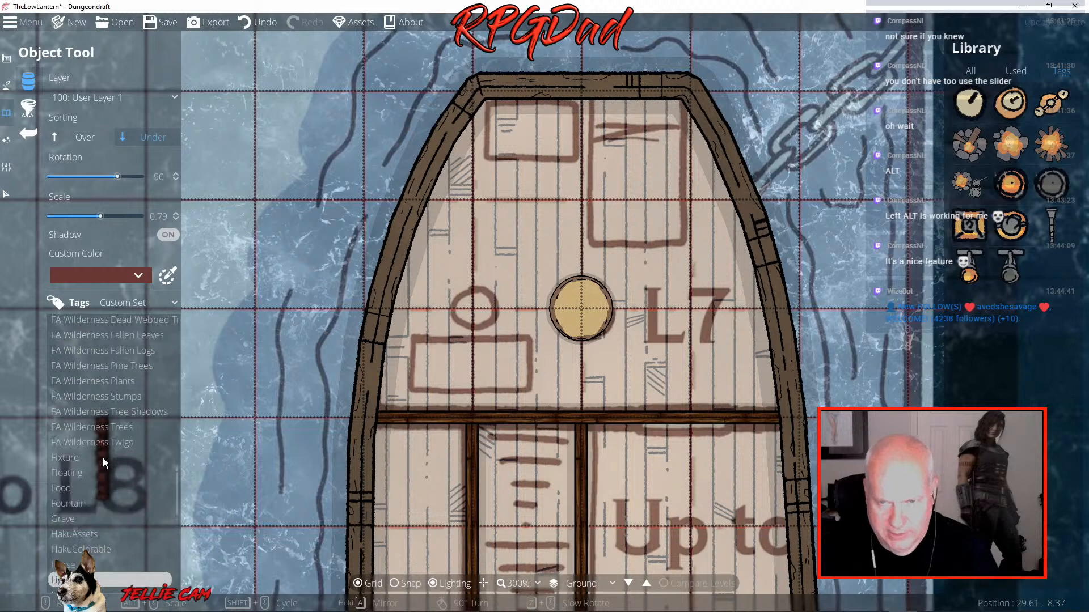
scroll(103, 457, "up", 10)
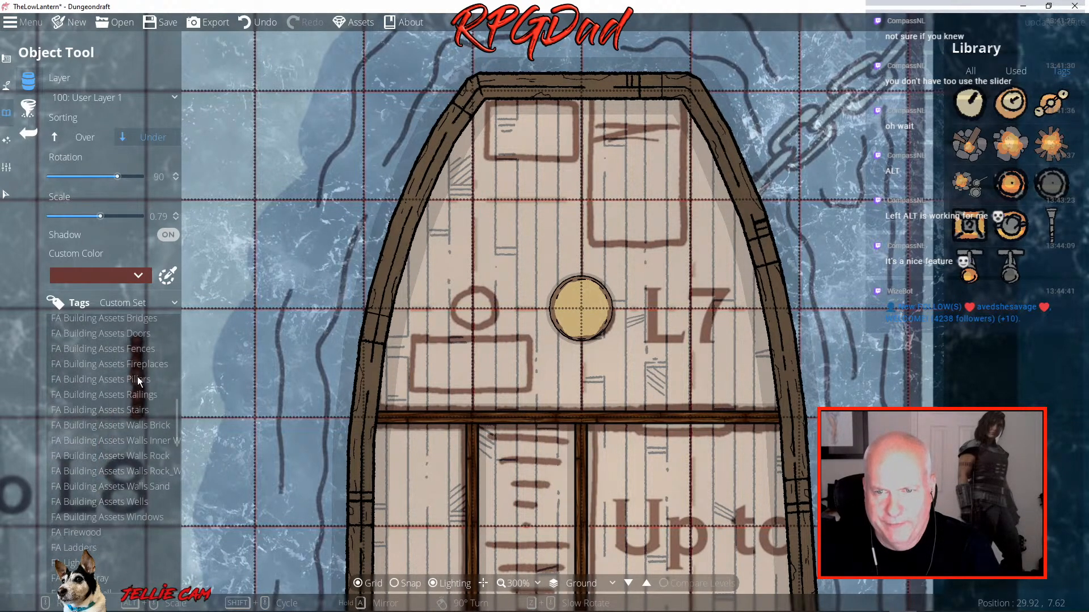
scroll(137, 374, "up", 3)
scroll(137, 374, "up", 6)
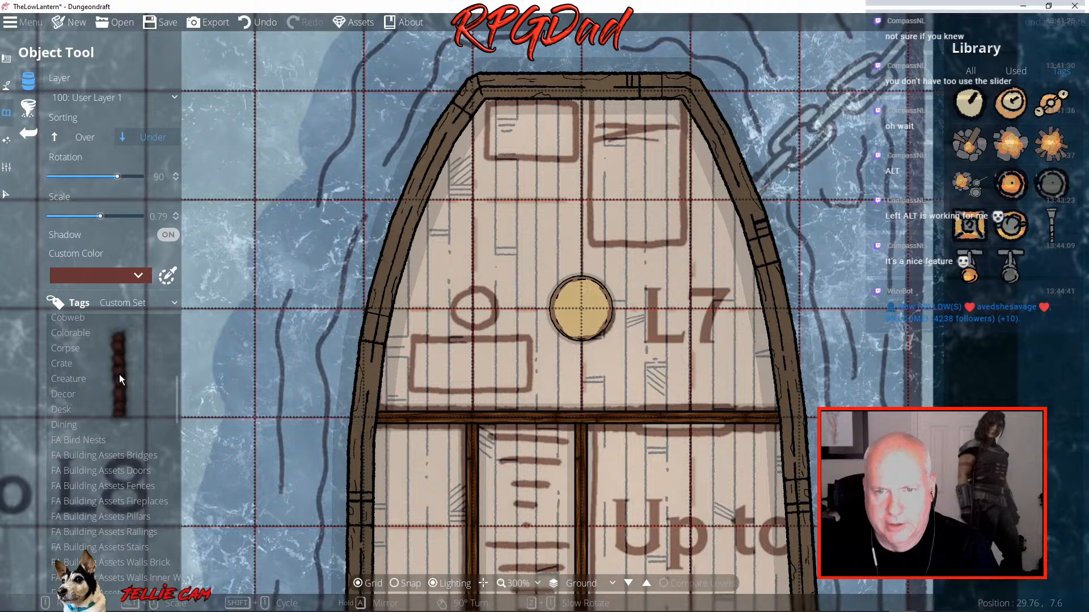
Filter the objects to the Living Quarters set and place a two-pillow bed on cabin L7's sketched bed, rotation 0, scale 0.89
left_click(158, 301)
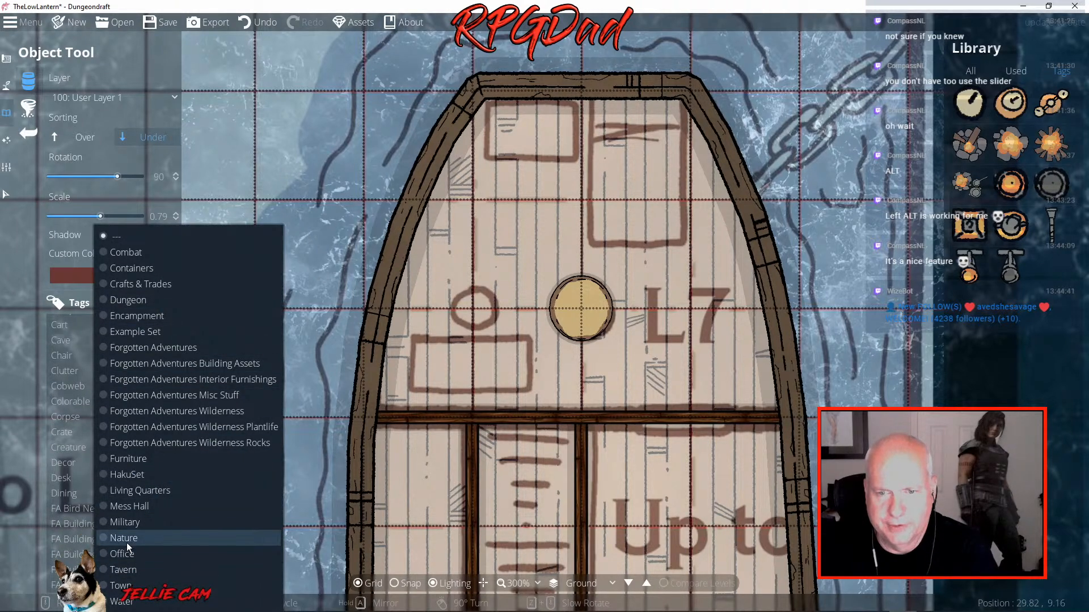
left_click(136, 492)
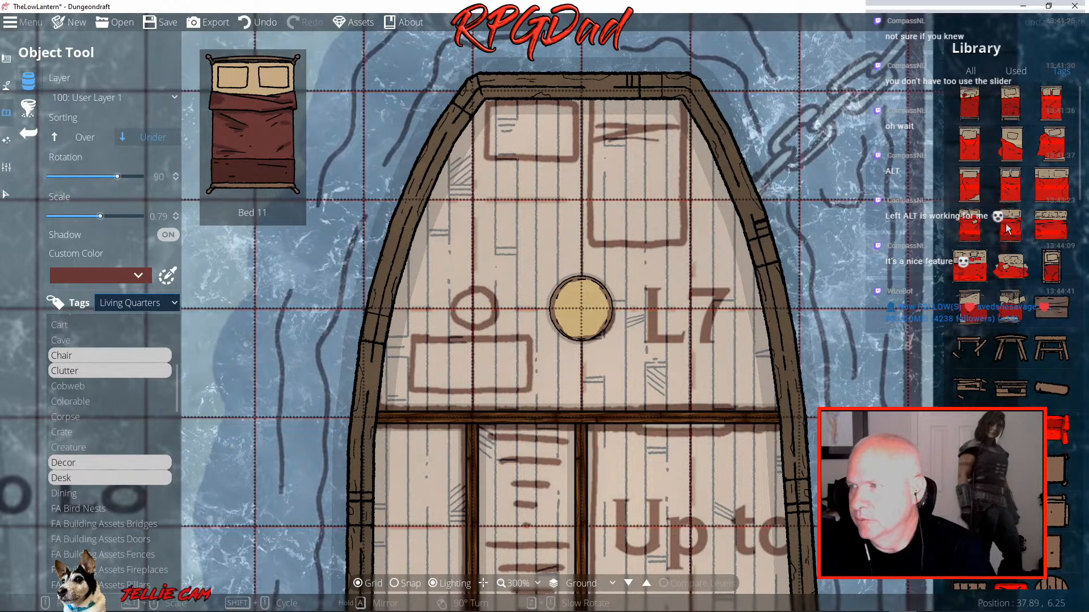
left_click(1011, 195)
scroll(618, 180, "down", 5)
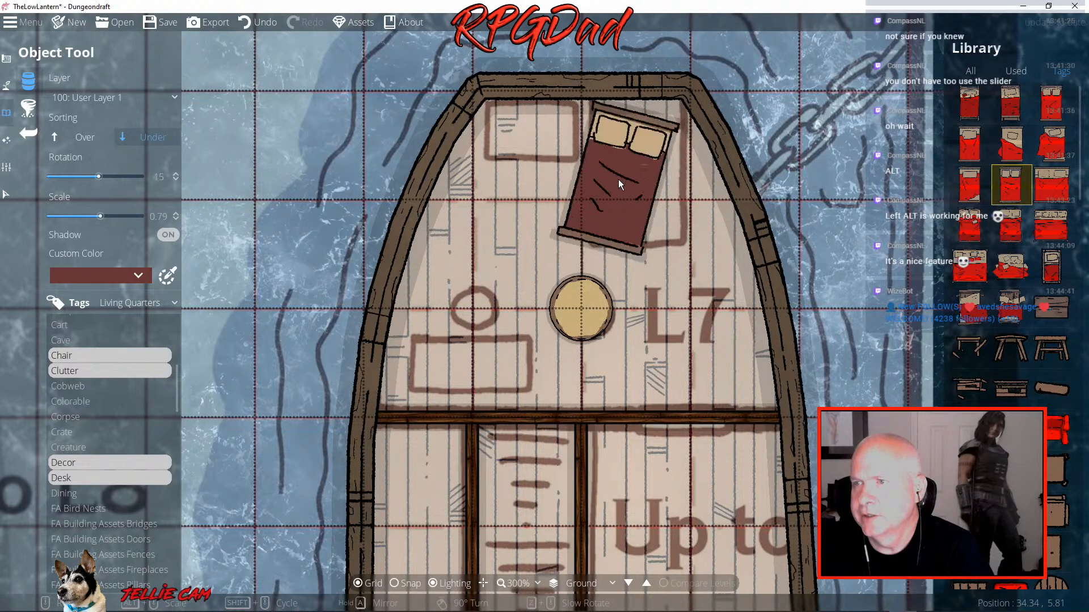
scroll(618, 179, "down", 1)
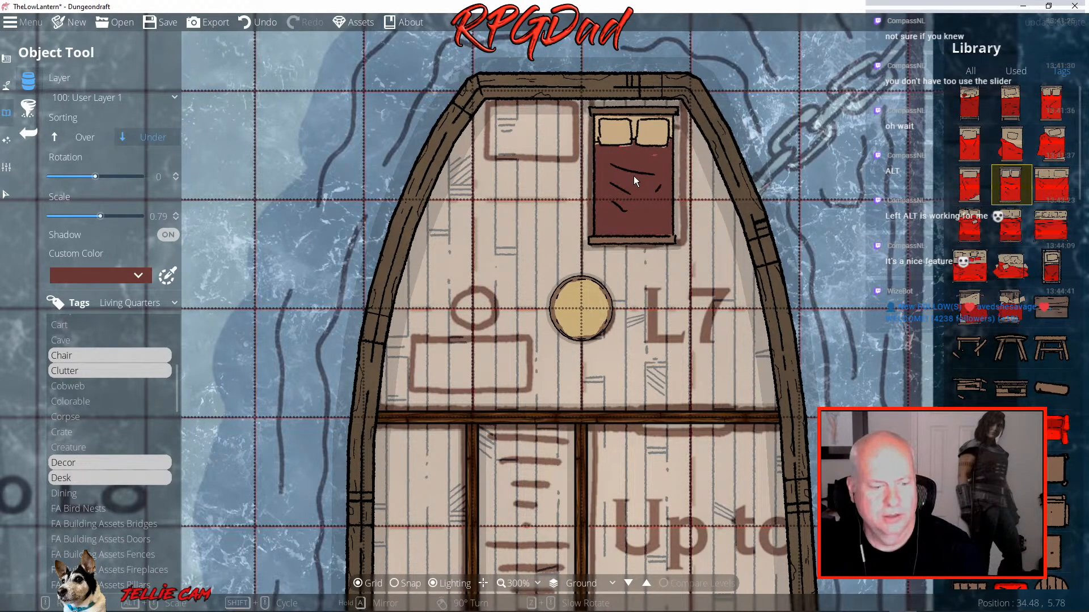
scroll(634, 177, "up", 1)
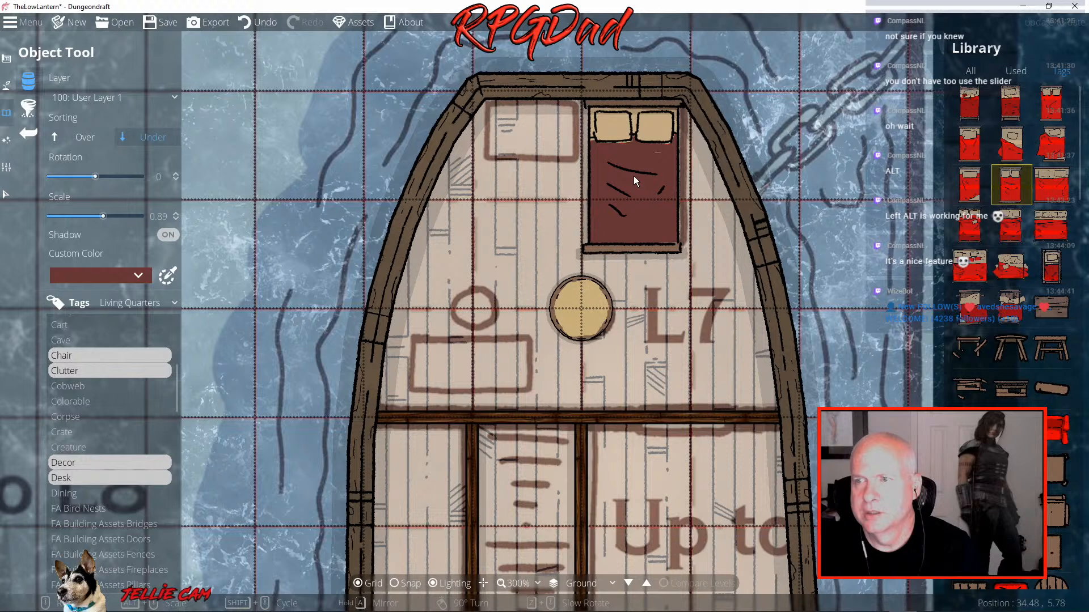
left_click(634, 180)
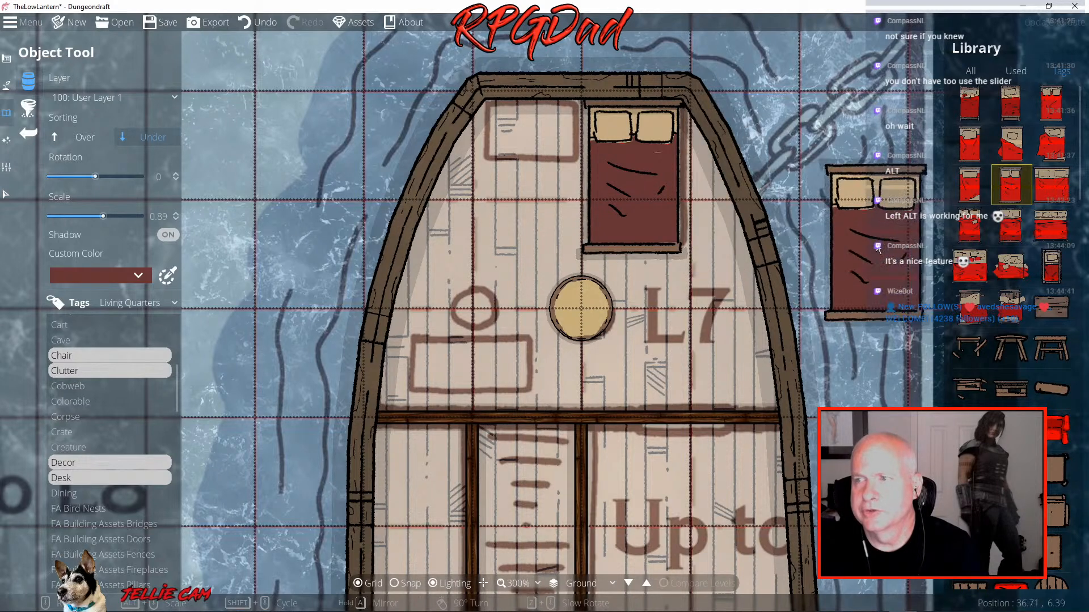
Place a desk with red side trim on the sketched desk outline in cabin L7 at scale 0.99
mouse_move(970, 351)
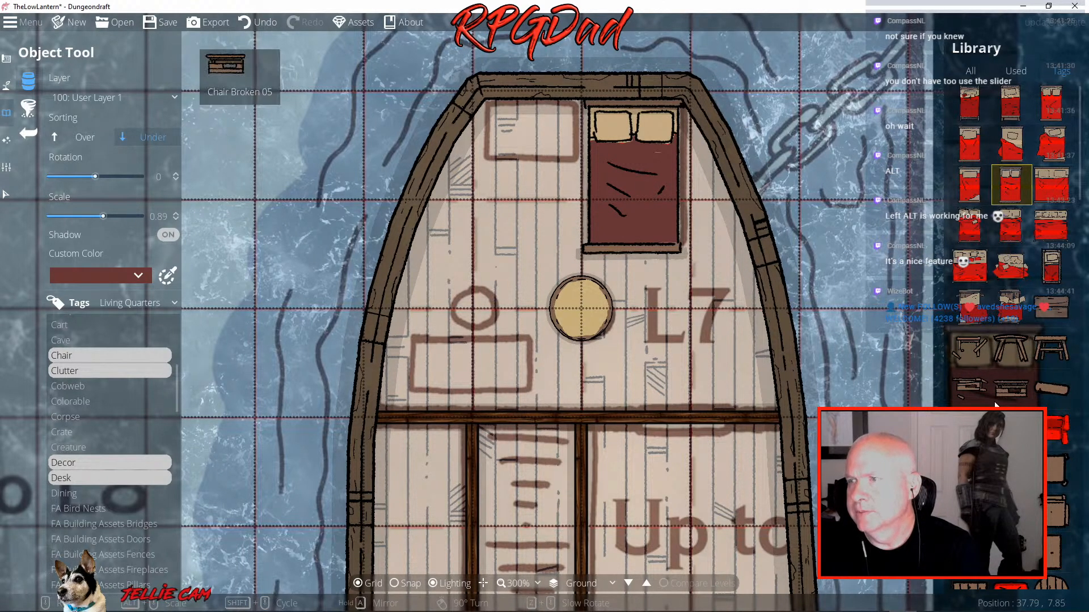
scroll(1013, 364, "down", 10)
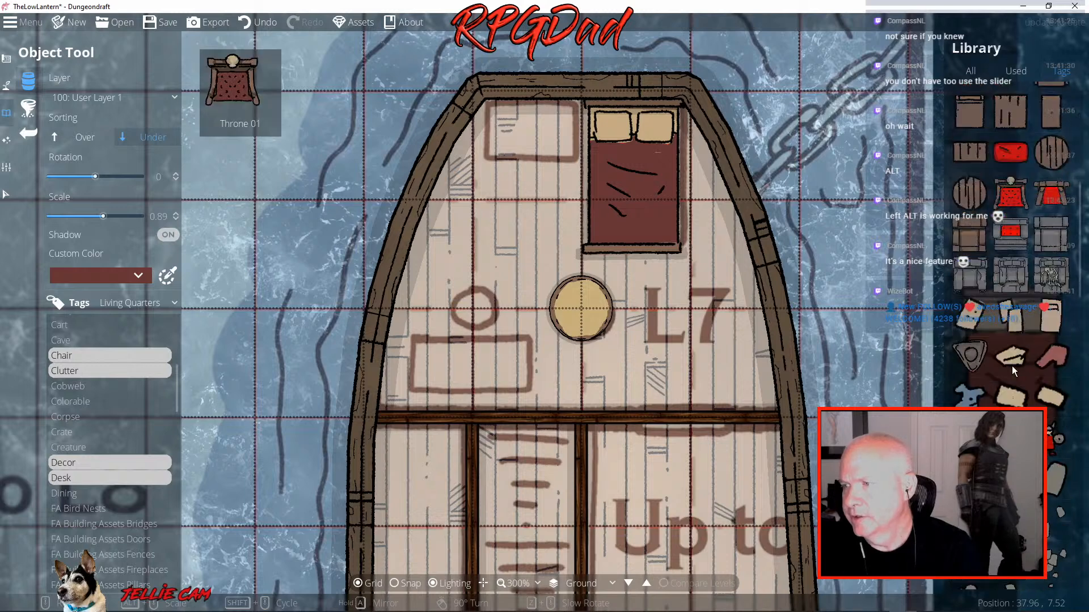
scroll(1011, 366, "up", 10)
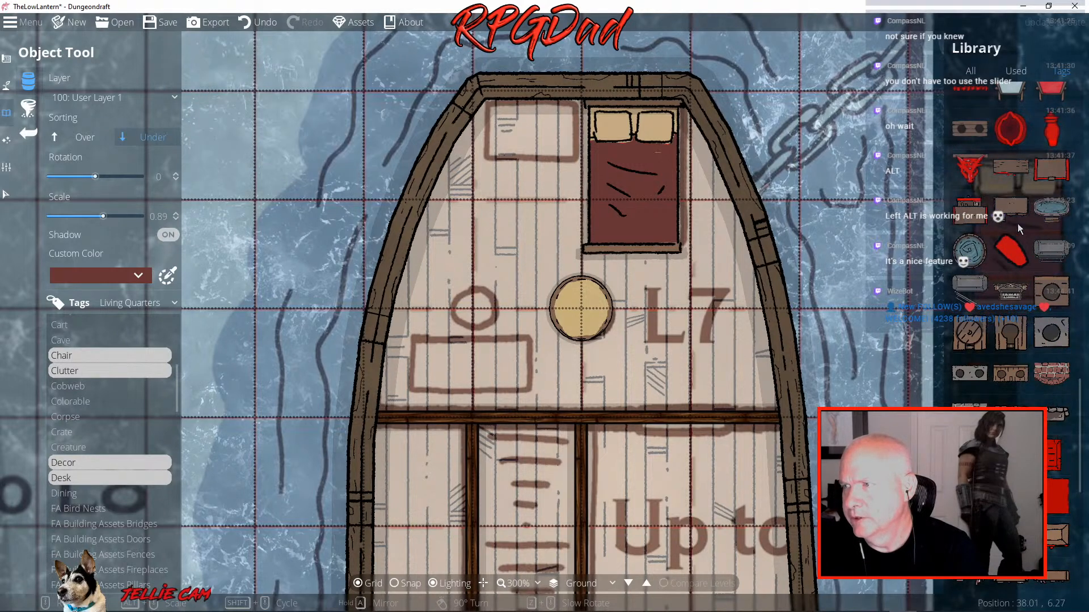
left_click(1051, 169)
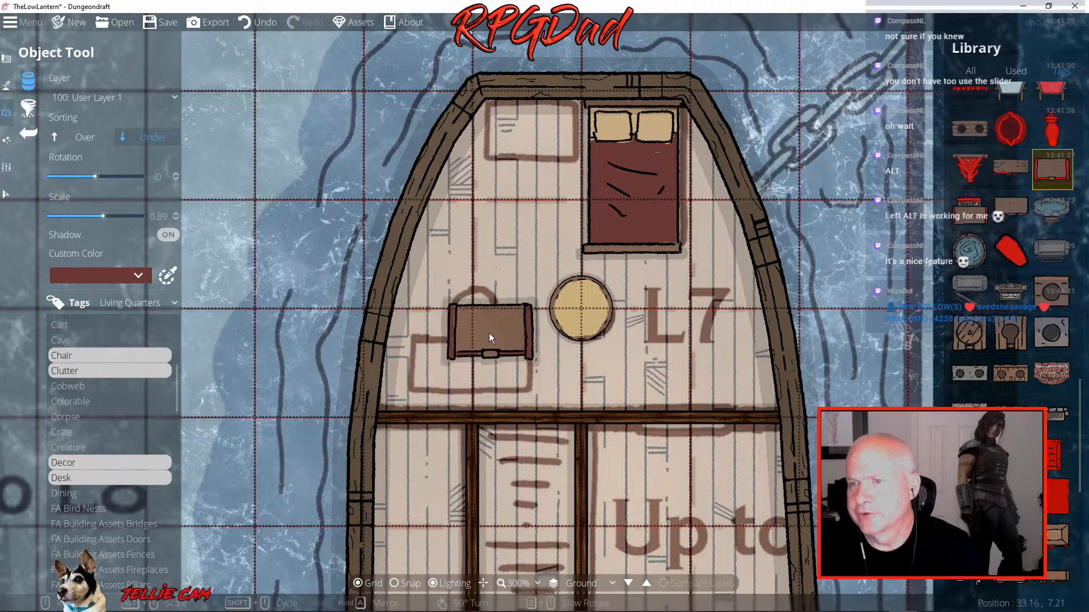
scroll(468, 370, "up", 2)
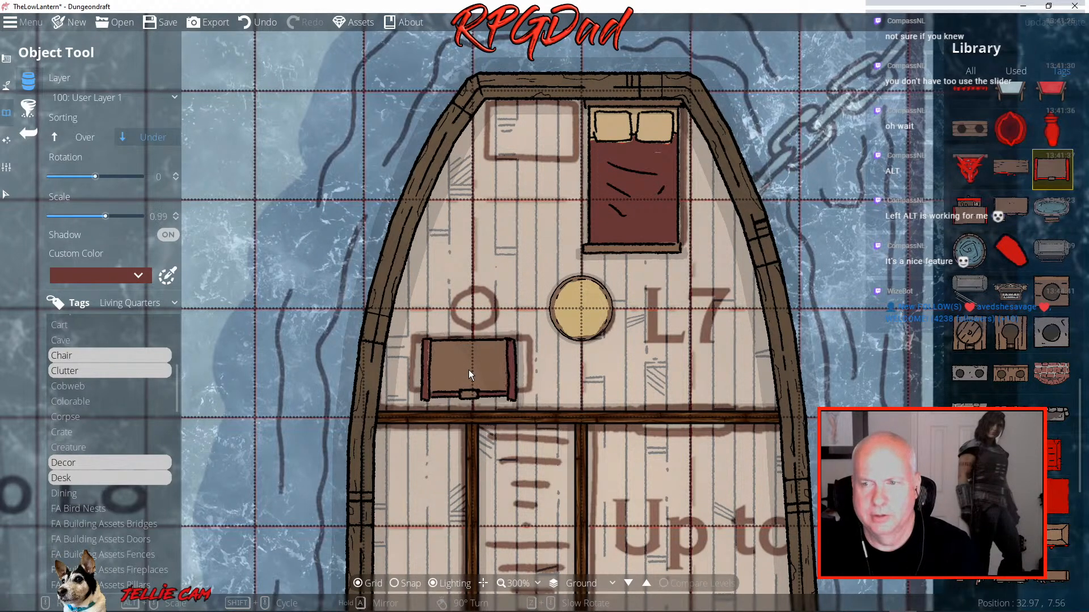
left_click(468, 369)
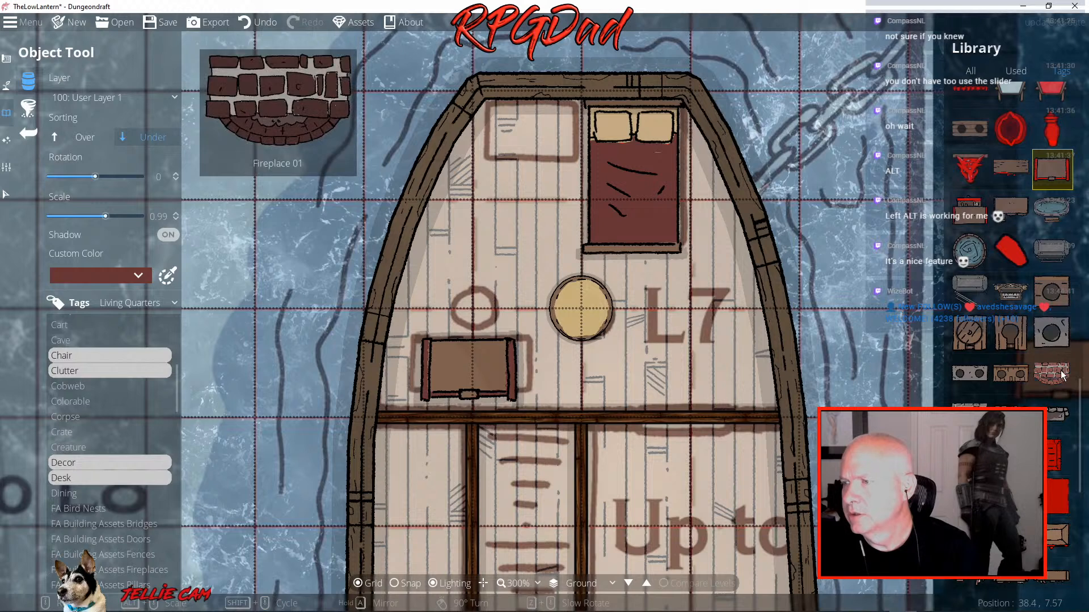
Place Wardrobe 05 at scale 0.59 against the bow wall beside the bed, within the sketched rectangle
scroll(1026, 366, "down", 5)
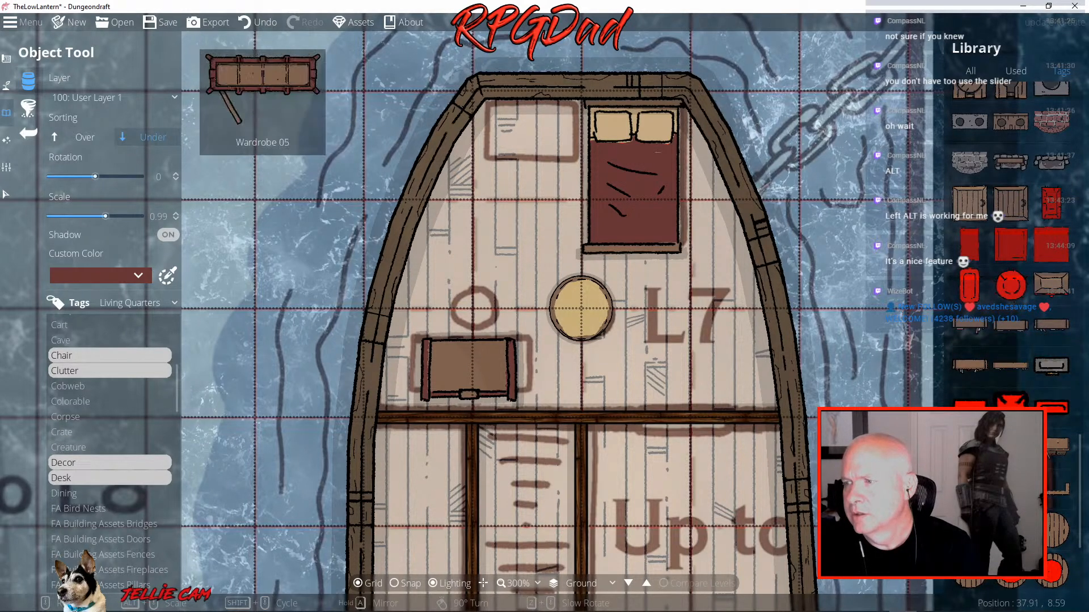
left_click(1009, 486)
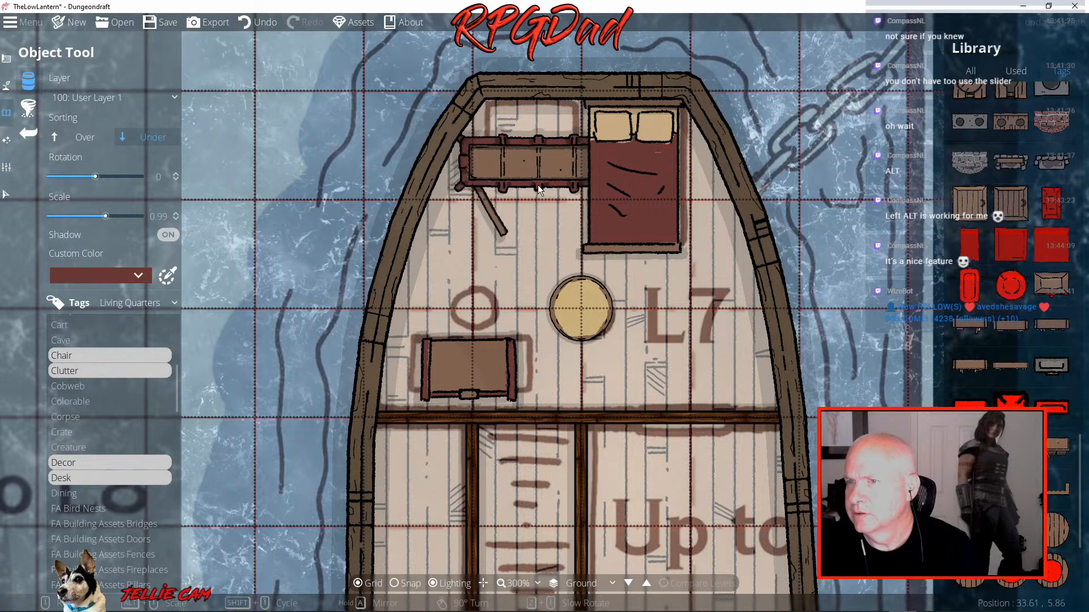
scroll(516, 181, "down", 2, "alt")
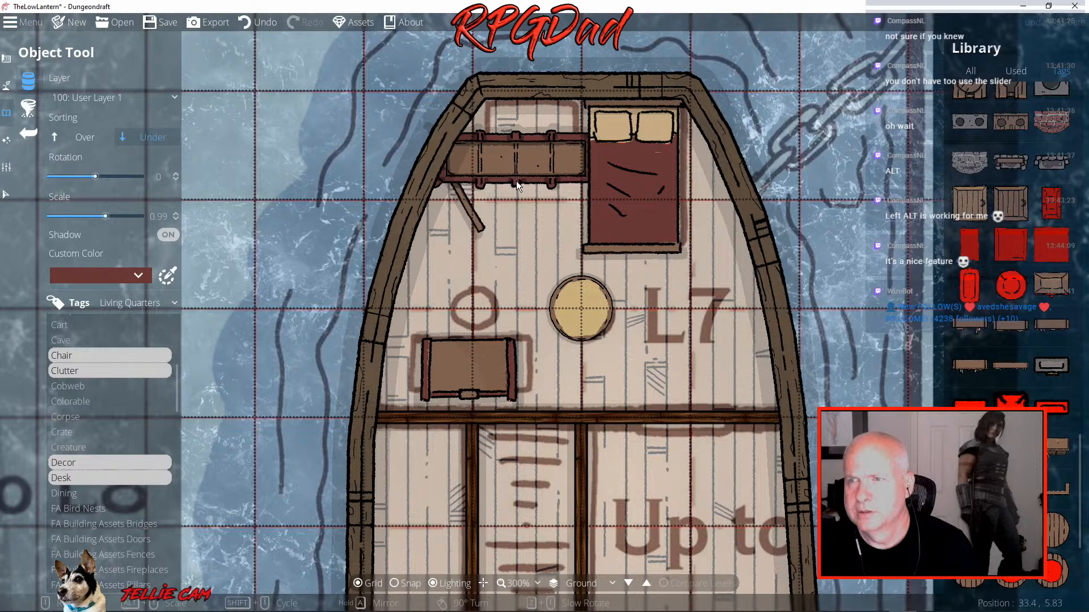
scroll(516, 181, "down", 4, "alt")
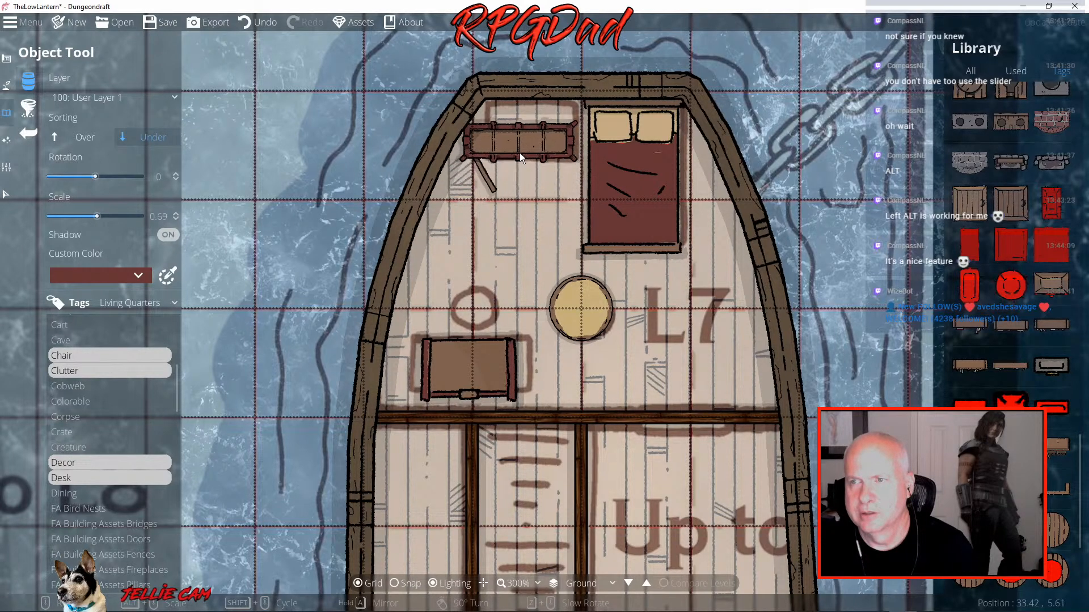
scroll(523, 144, "down", 1, "alt")
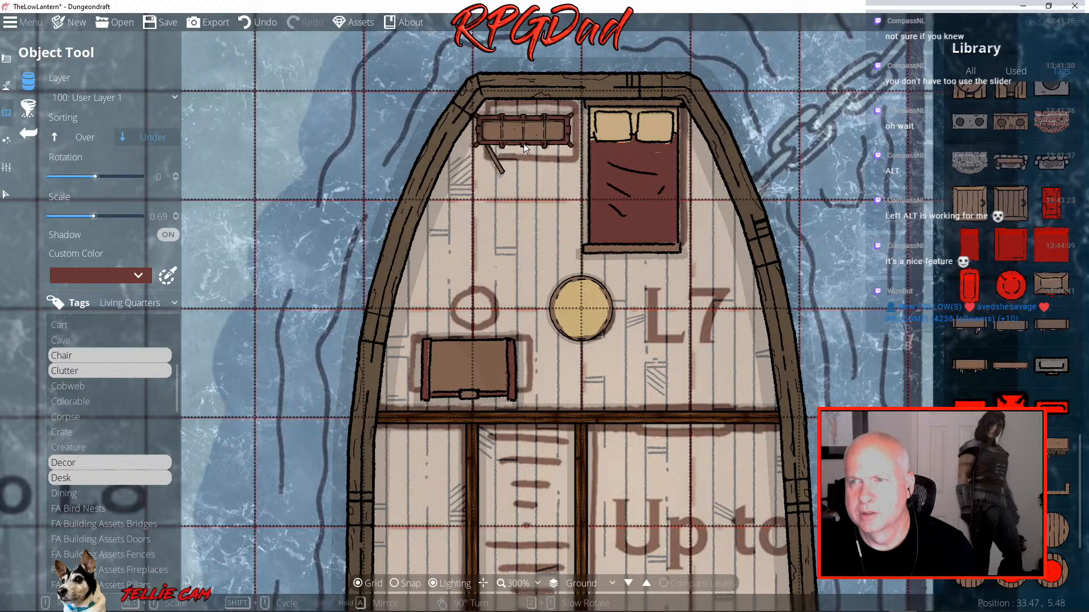
scroll(523, 144, "down", 2, "alt")
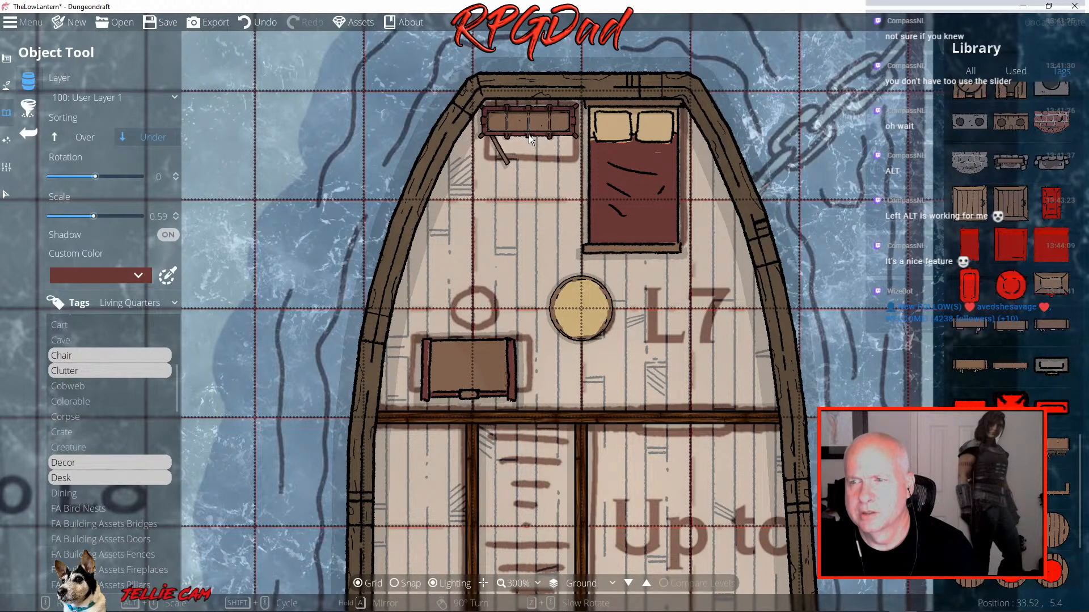
left_click(529, 134)
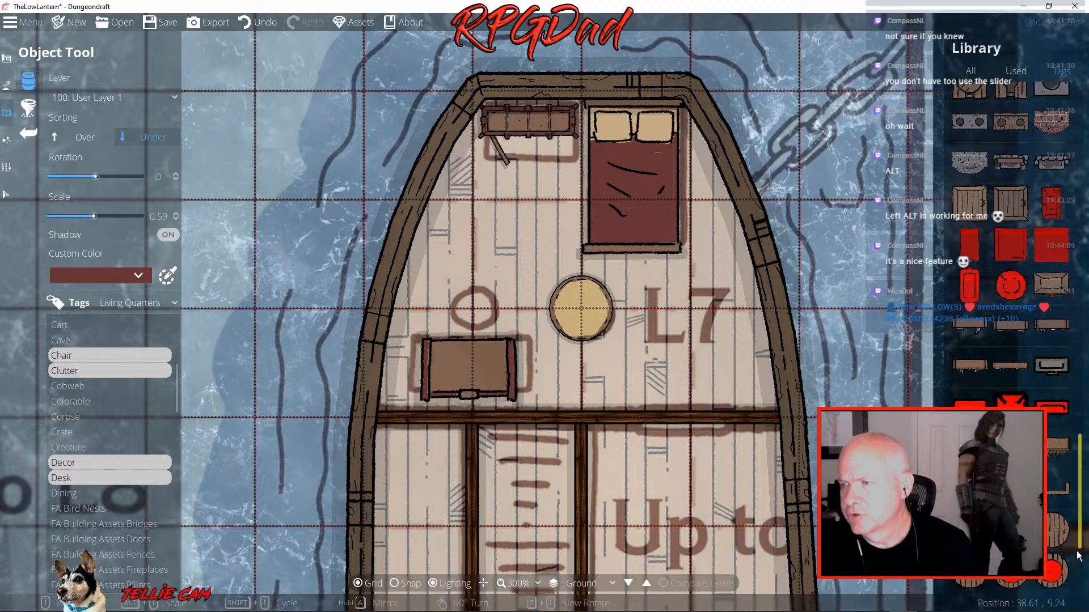
Place a round wooden stool at scale 0.69 on the sketched circle behind the desk
mouse_move(1054, 533)
scroll(1054, 533, "down", 1)
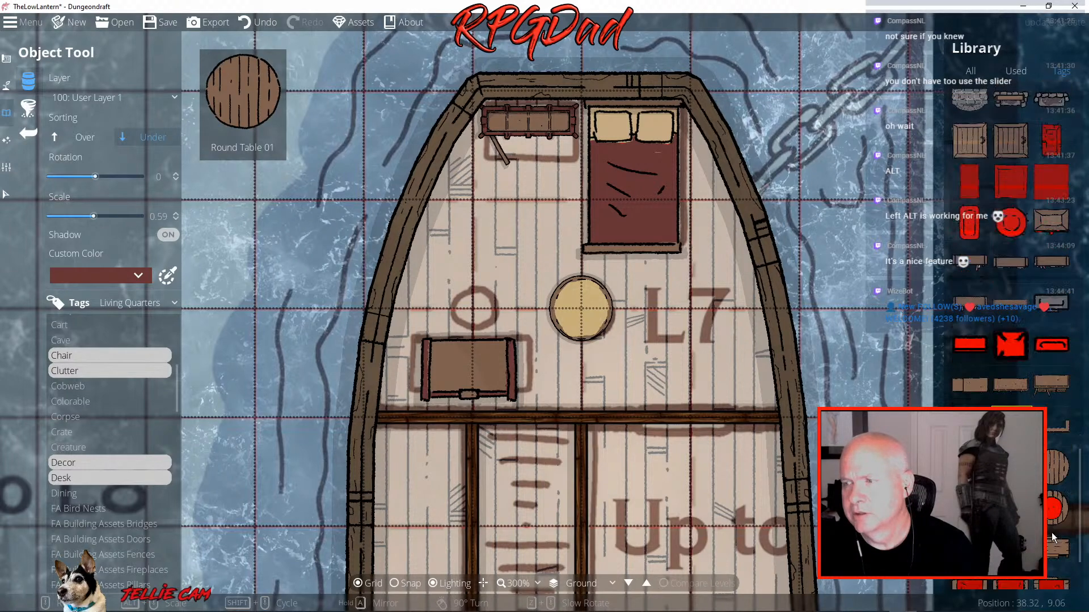
scroll(1053, 537, "down", 2)
scroll(1052, 532, "down", 5)
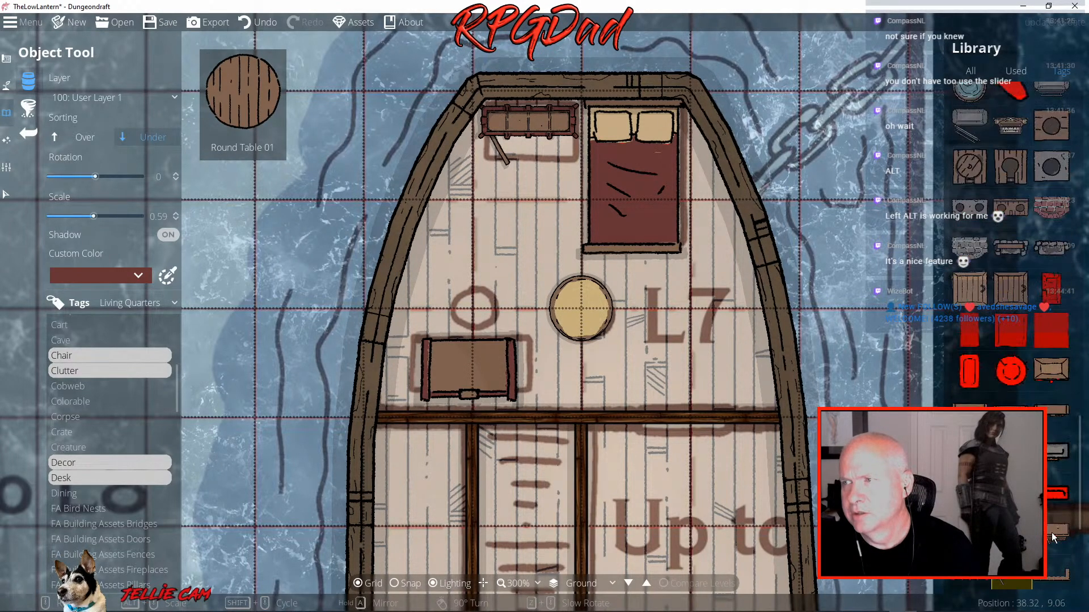
scroll(1051, 532, "up", 5)
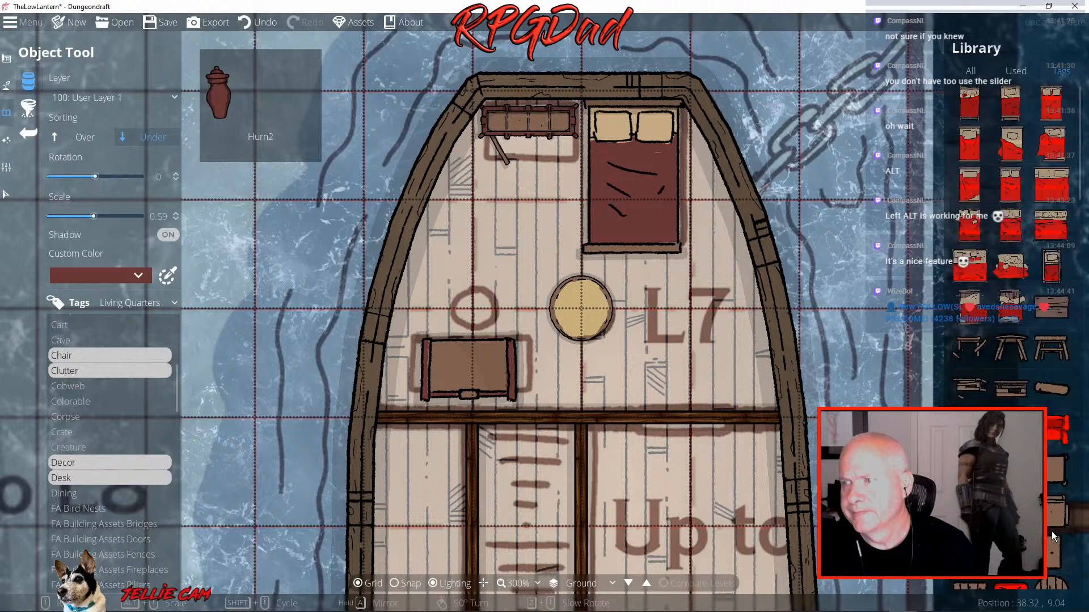
left_click(1053, 482)
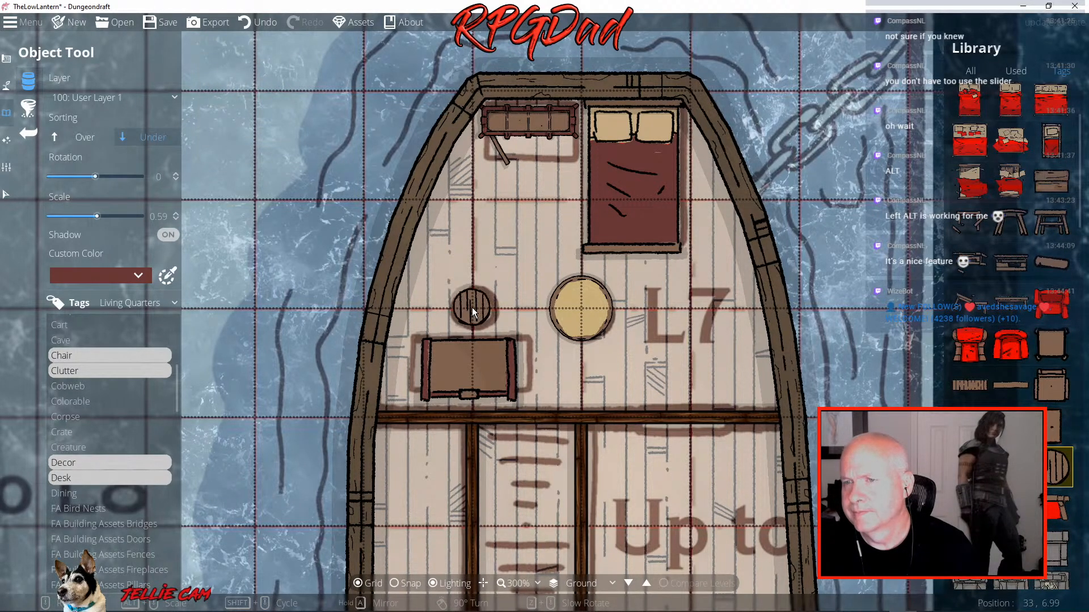
left_click(472, 307)
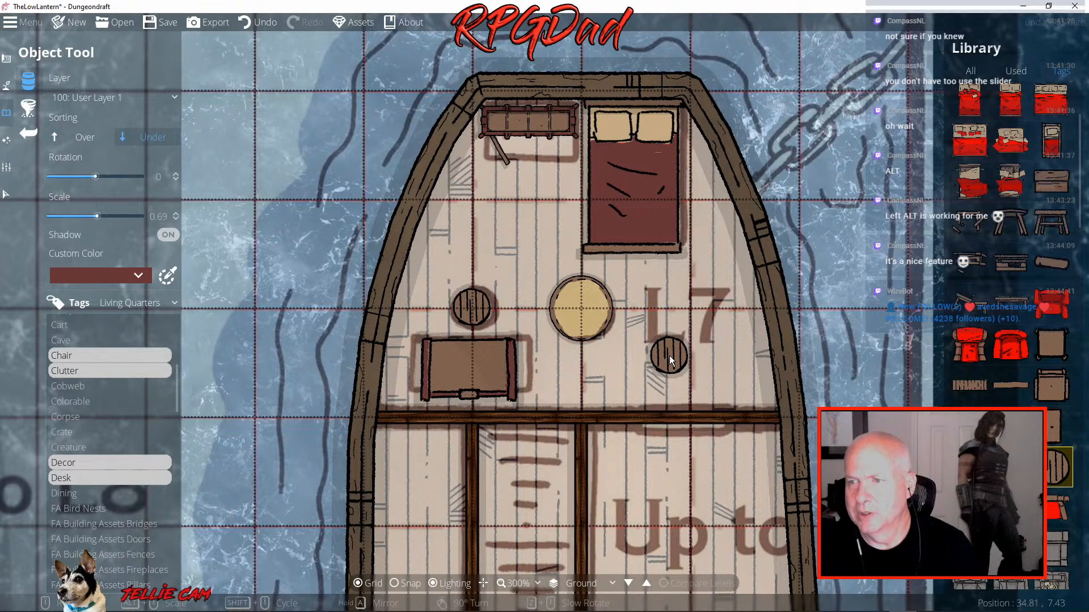
Browse the Living Quarters object library for more furnishings to go in cabin L7
scroll(1048, 419, "down", 3)
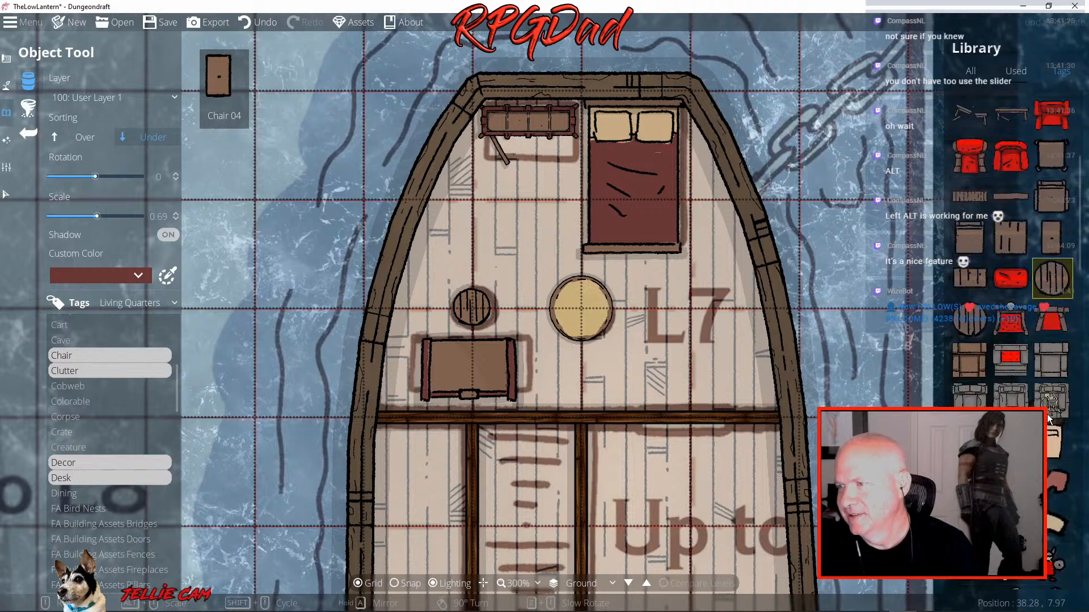
scroll(1048, 419, "down", 5)
scroll(1048, 419, "down", 5)
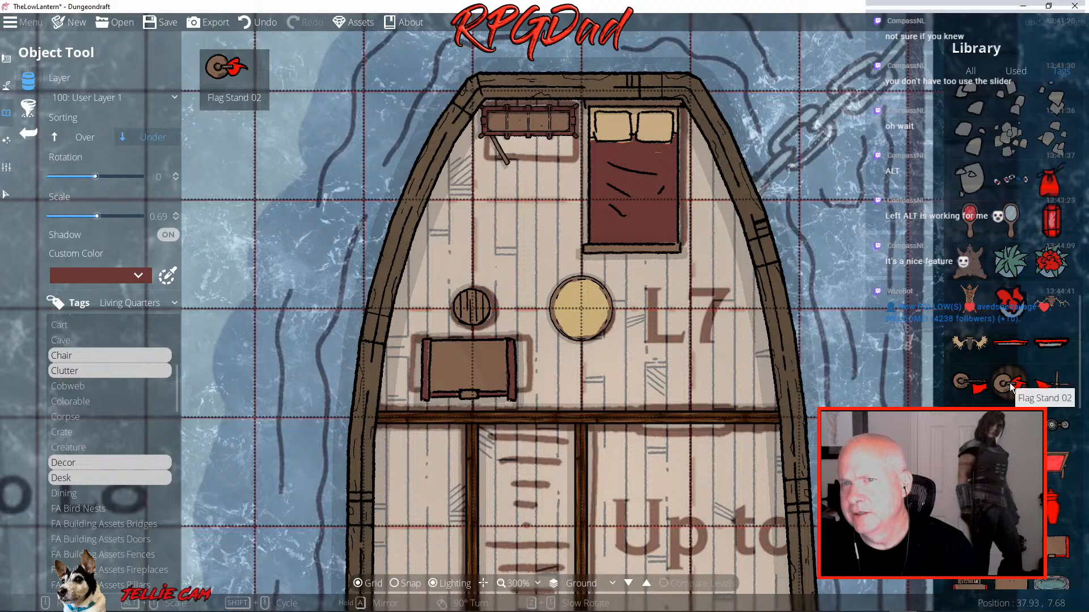
scroll(1011, 386, "down", 10)
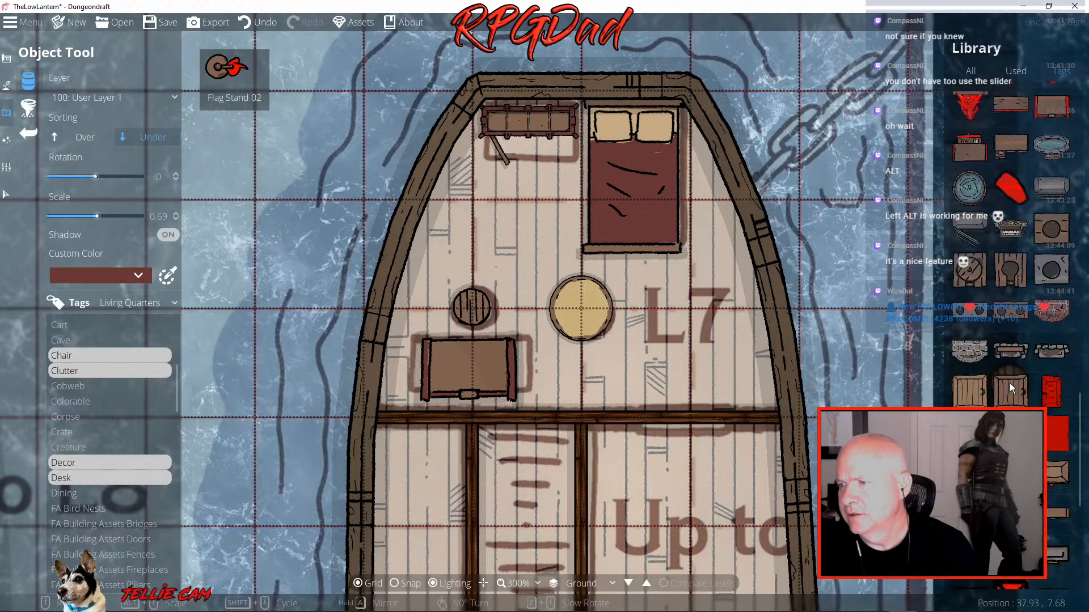
scroll(1010, 387, "up", 10)
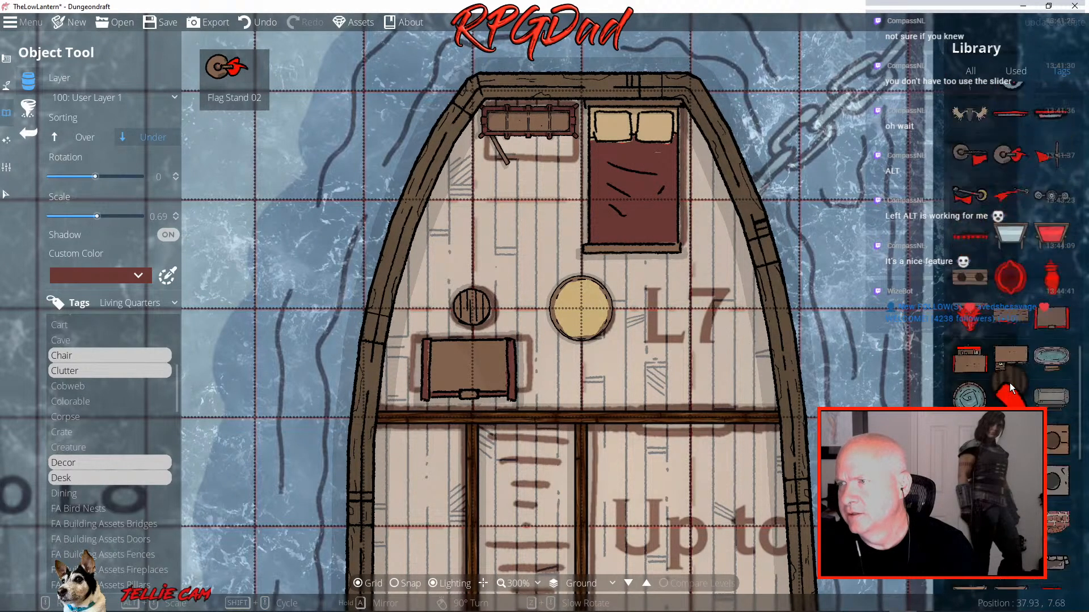
scroll(1011, 387, "down", 8)
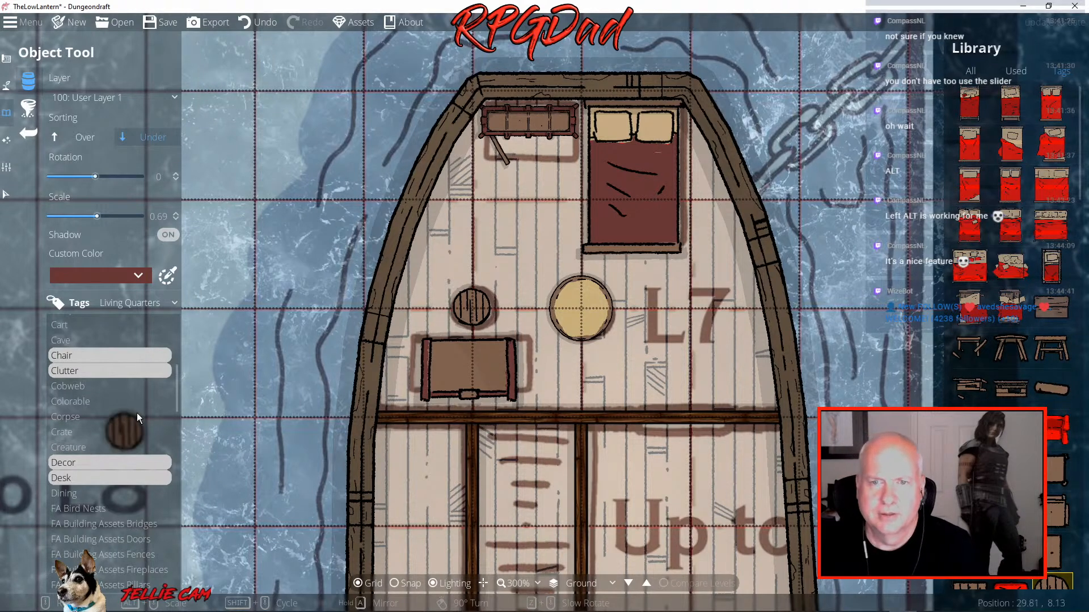
left_click(142, 305)
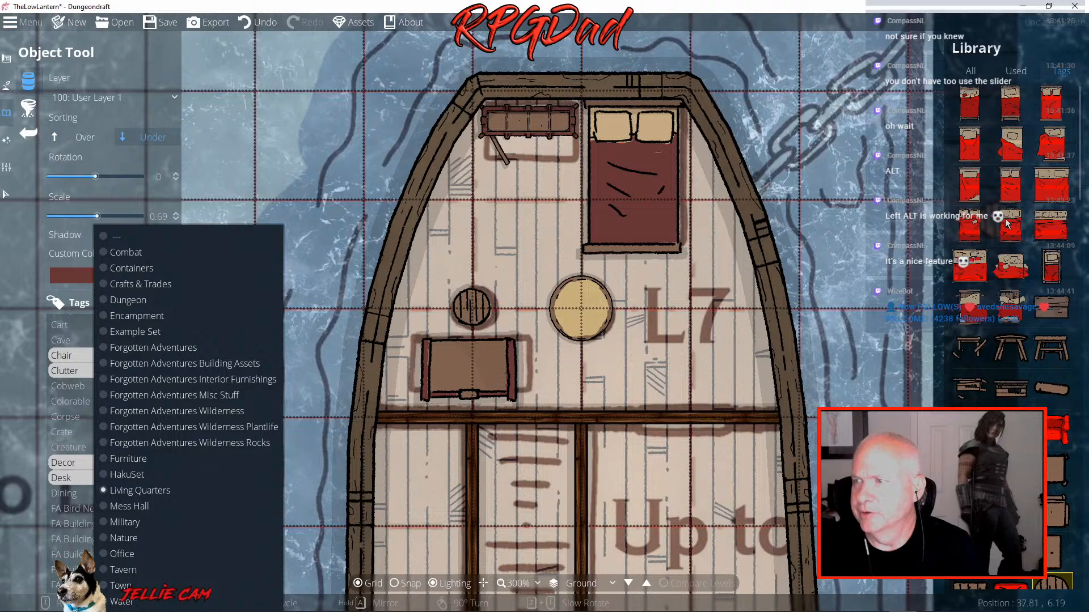
left_click(970, 149)
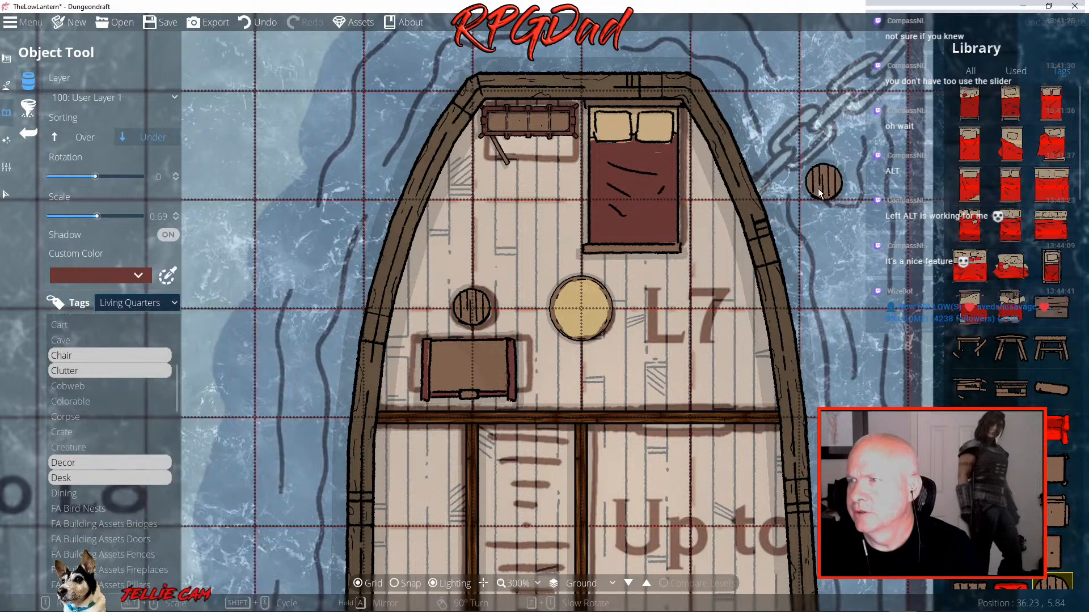
Place a one-pillow bed at scale 0.89 on the sketched bed in each of the two upper berths of L8
left_click(970, 151)
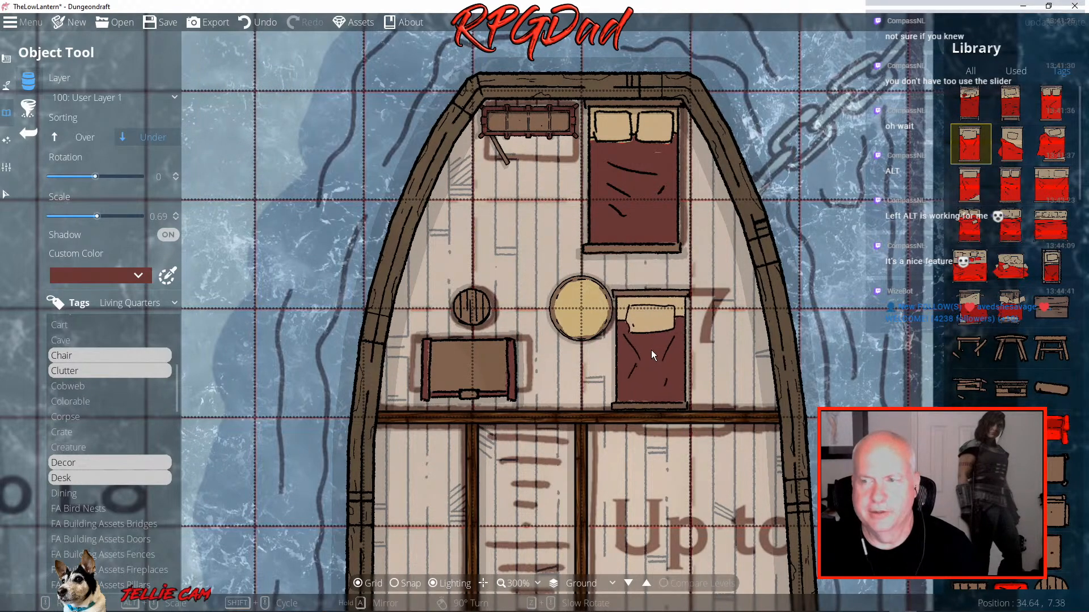
left_click_drag(651, 348, 704, 47)
left_click_drag(713, 445, 647, 123)
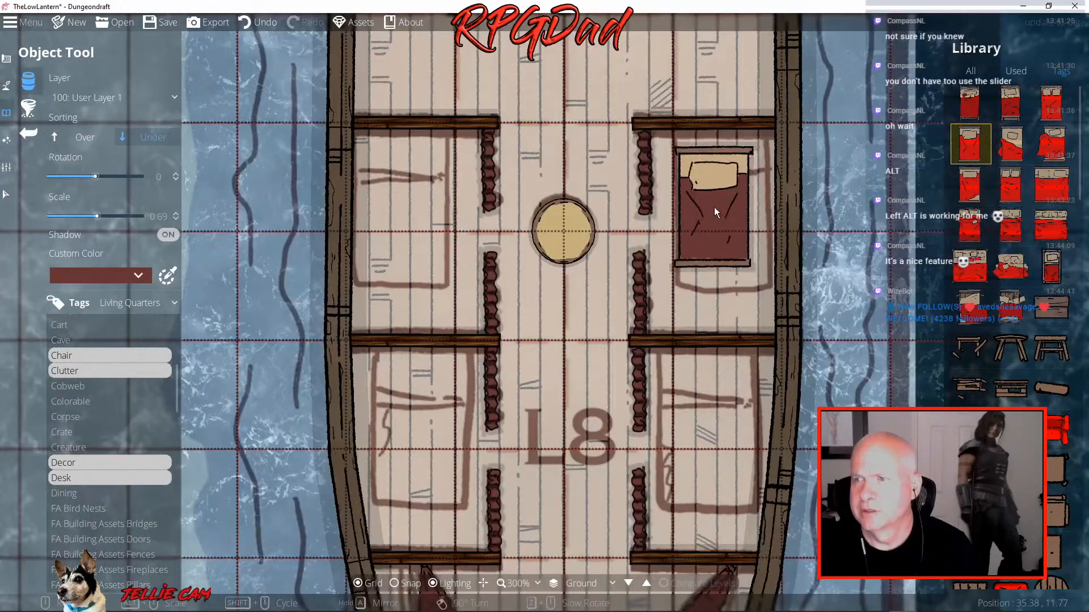
scroll(715, 208, "up", 1)
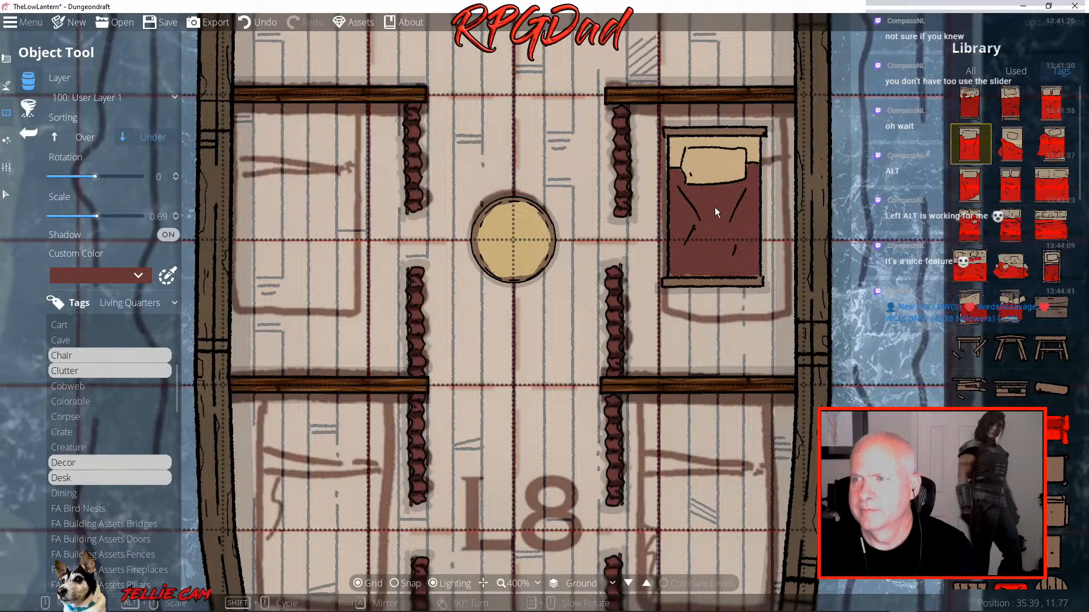
scroll(716, 213, "up", 4, "alt")
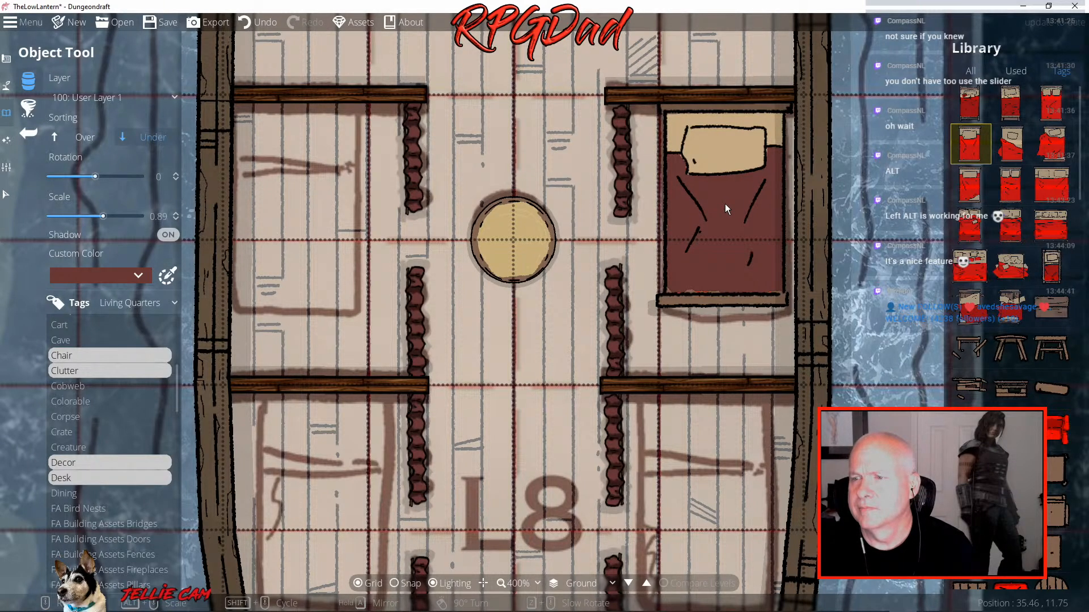
left_click(724, 203)
left_click(314, 205)
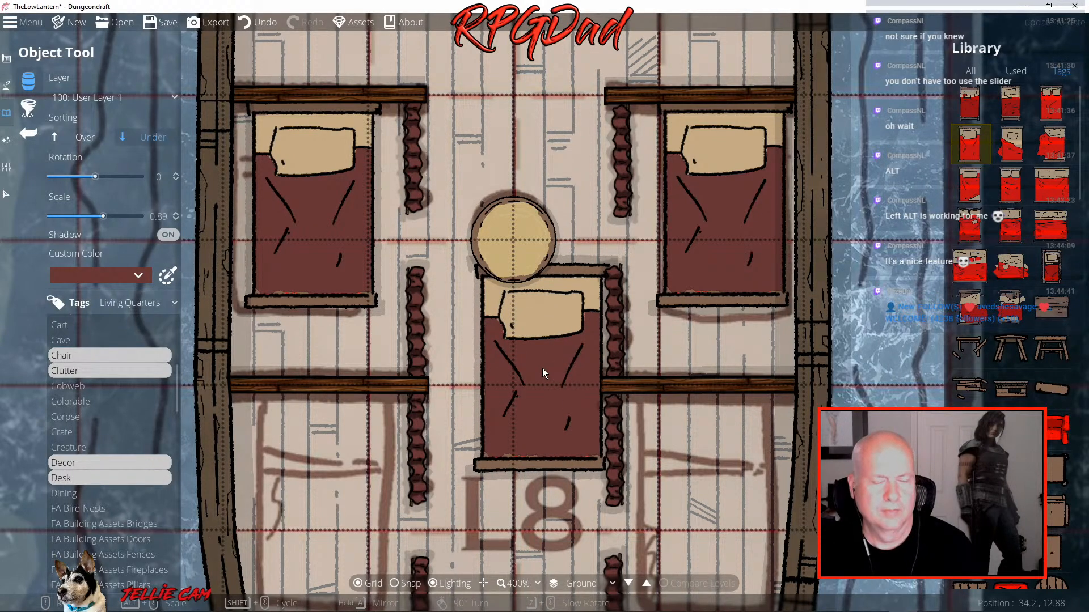
Place the same one-pillow bed on the sketched beds in the two lower berths beside the L8 label
left_click_drag(542, 369, 572, 88)
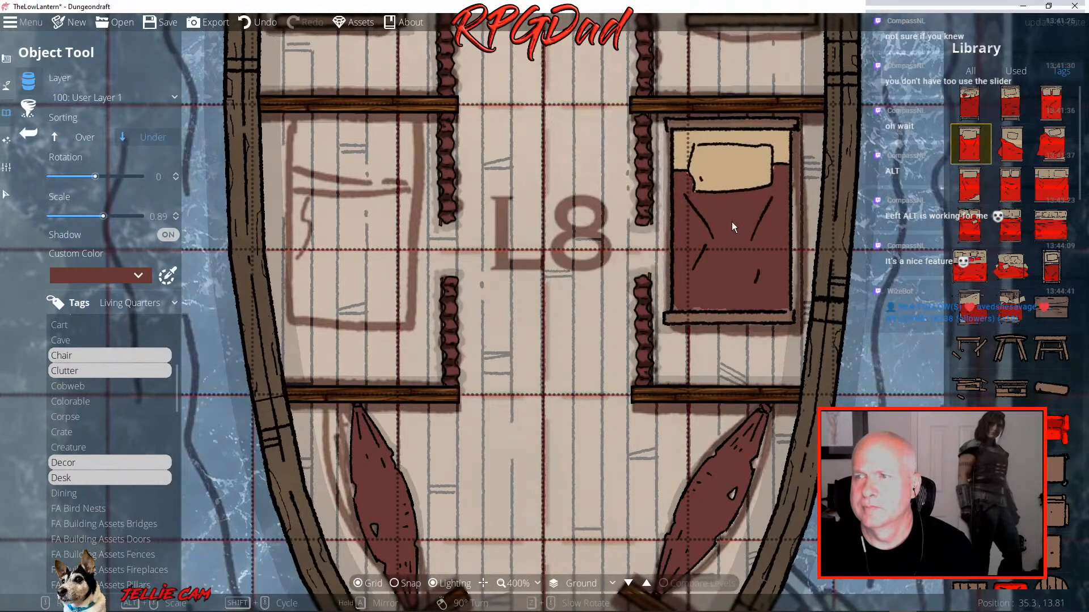
left_click(734, 217)
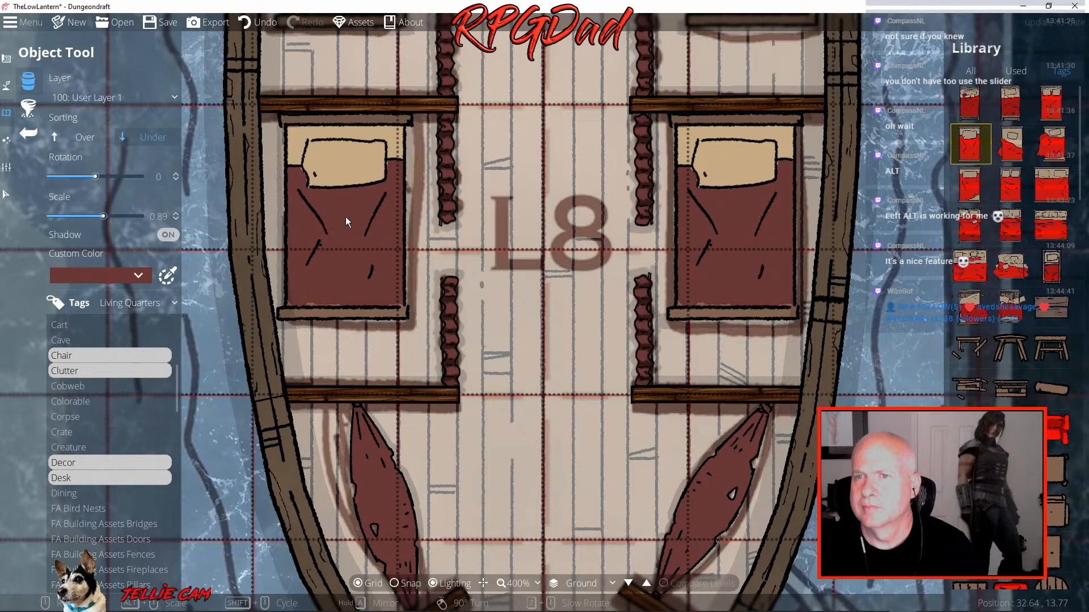
left_click(345, 217)
Check the L8 deck from the stern to the stairs and browse the Living Quarters objects for further items
left_click_drag(596, 391, 576, 368)
scroll(576, 368, "down", 4)
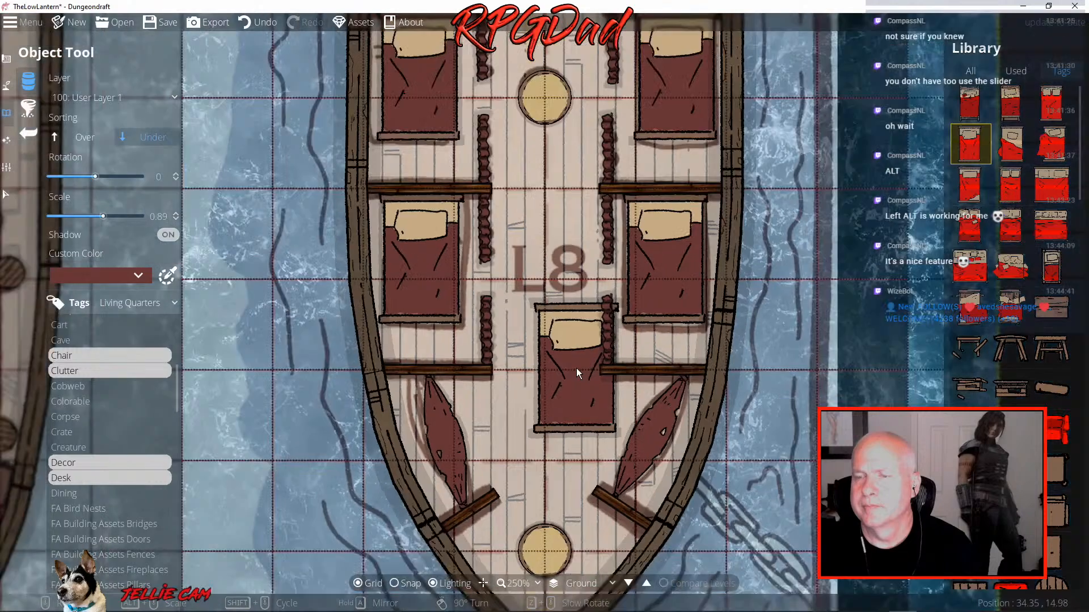
scroll(576, 368, "down", 1)
left_click_drag(566, 231, 596, 477)
left_click_drag(638, 225, 647, 144)
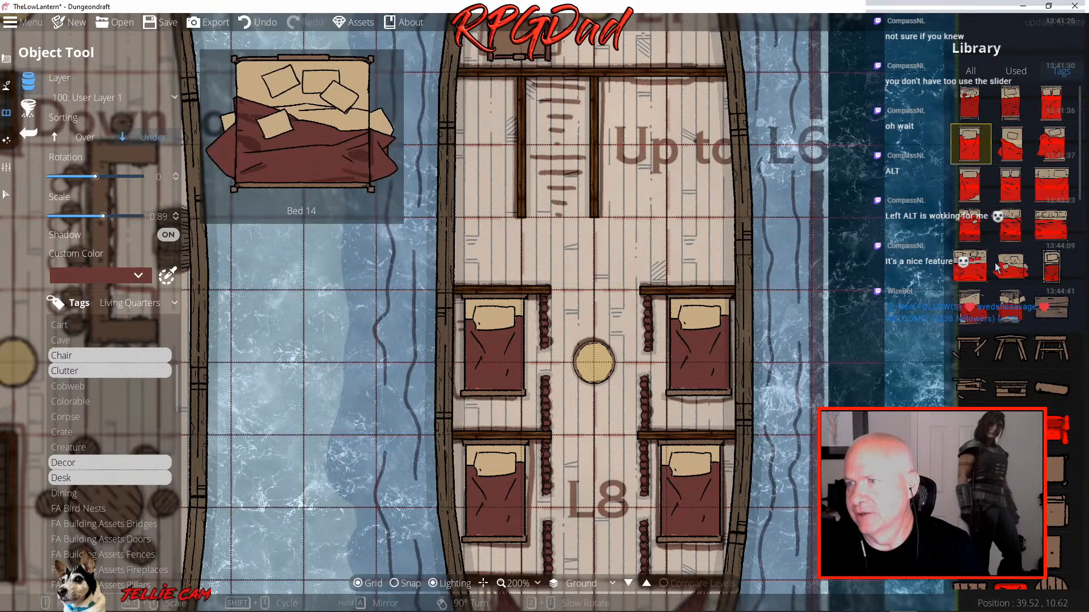
scroll(1019, 377, "down", 10)
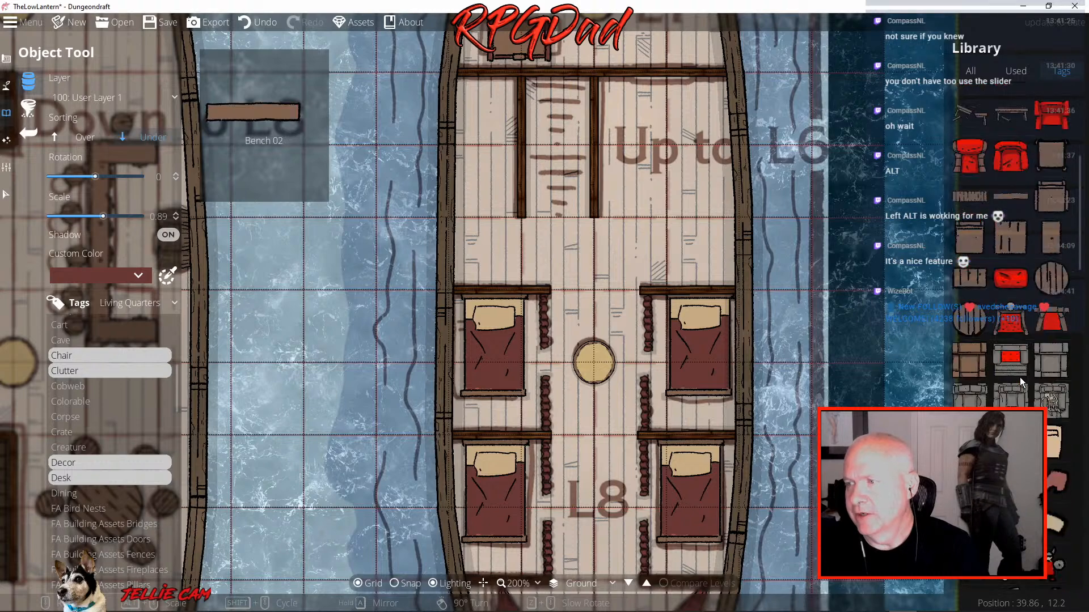
scroll(1023, 381, "down", 10)
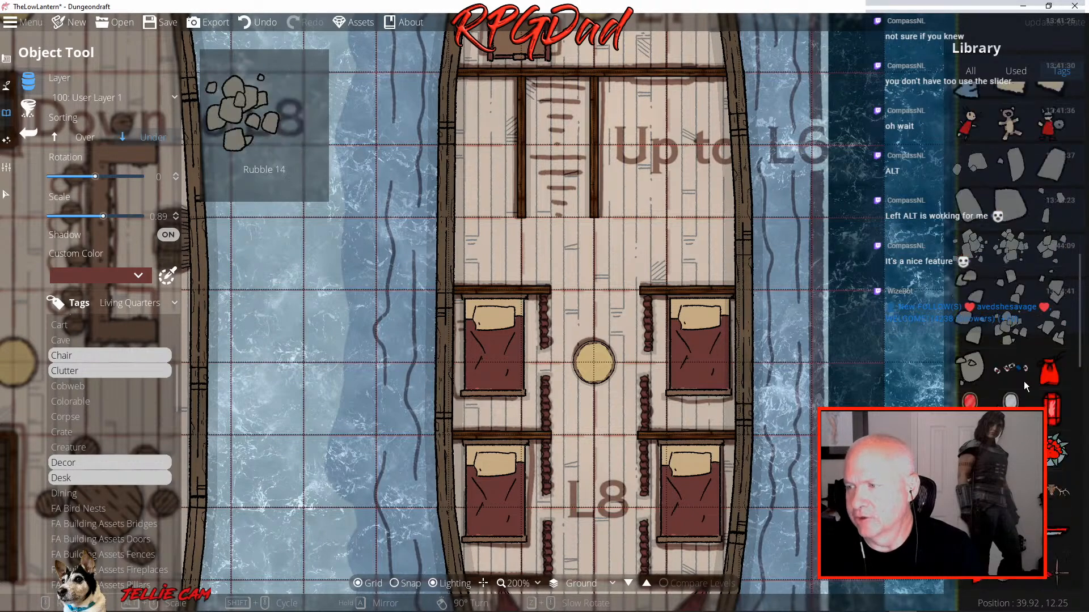
scroll(1026, 379, "down", 10)
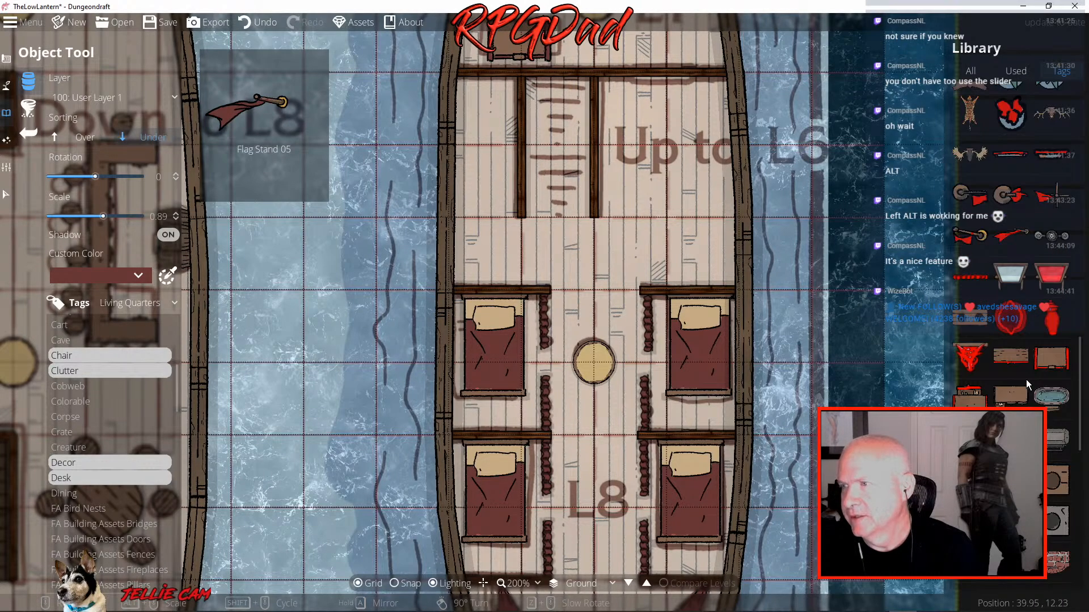
scroll(1026, 380, "down", 10)
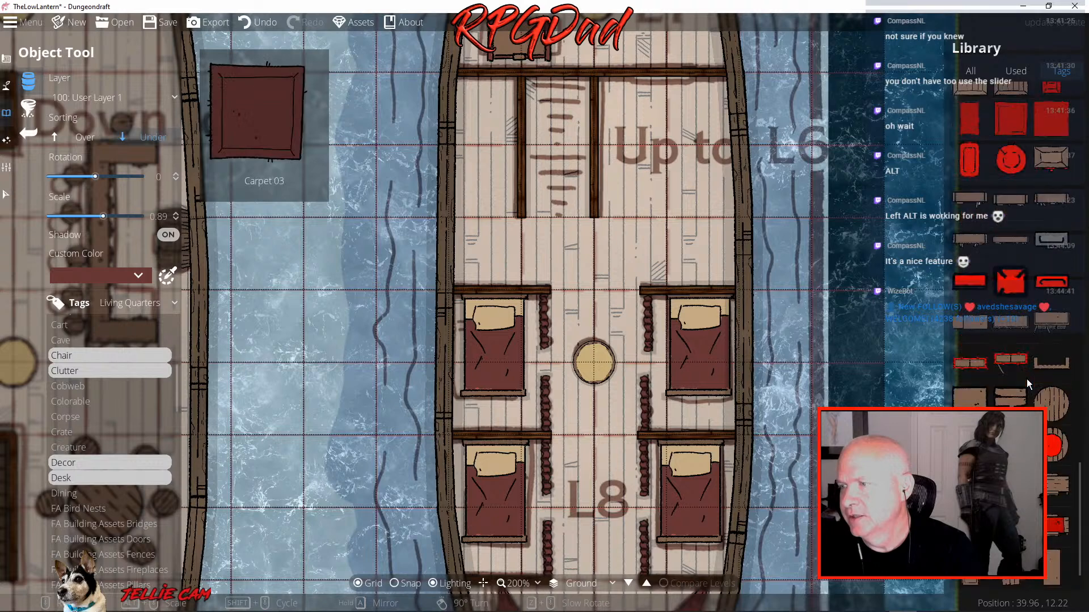
Look through the Forgotten Adventures Building Assets and Dungeon object sets for suitable items
left_click(128, 306)
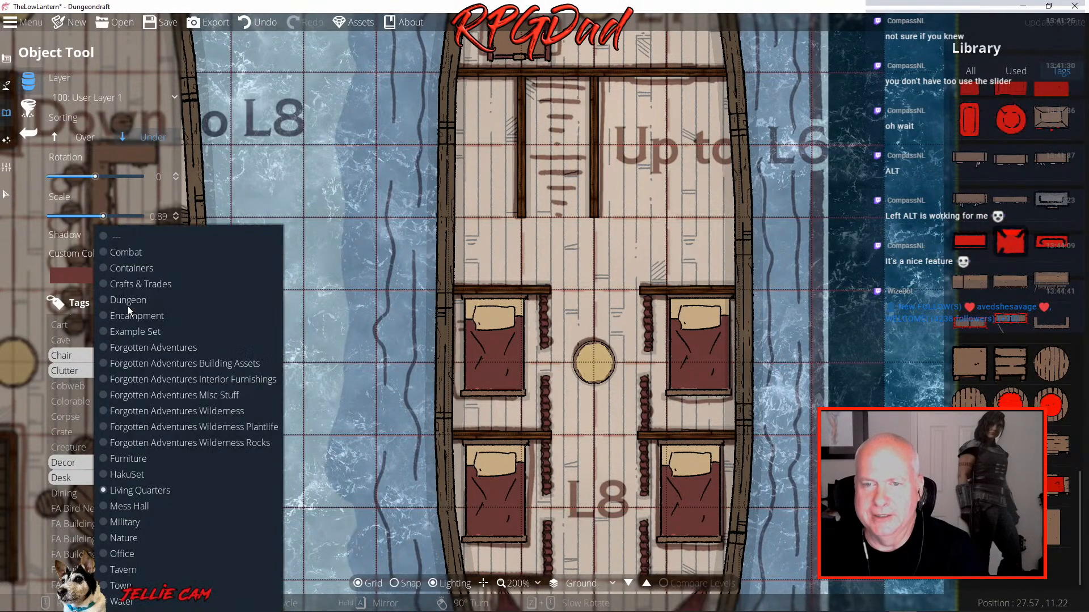
left_click(210, 363)
scroll(1030, 423, "down", 9)
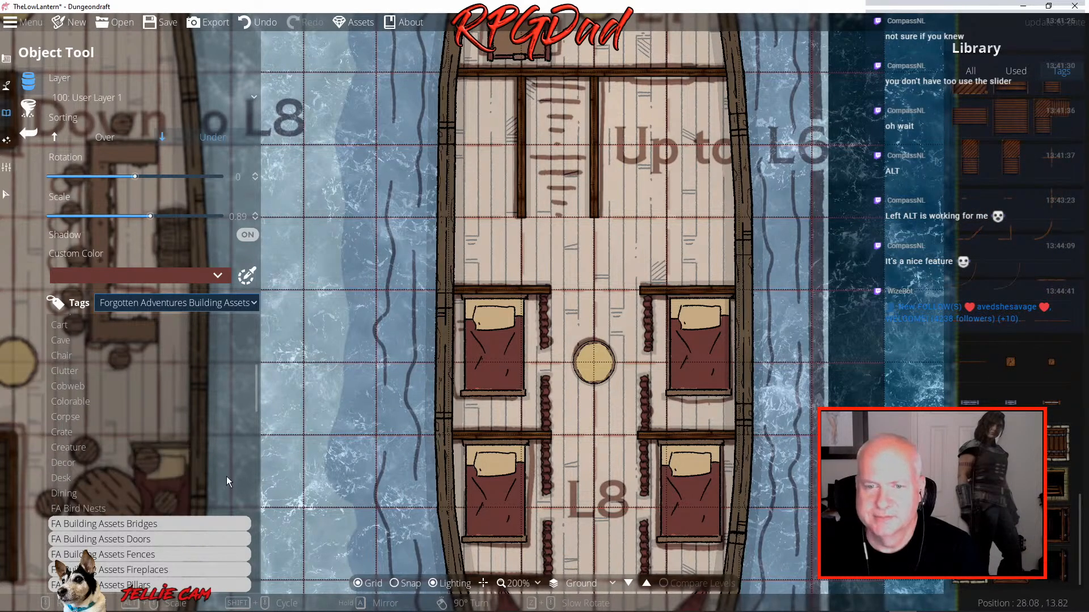
left_click(234, 304)
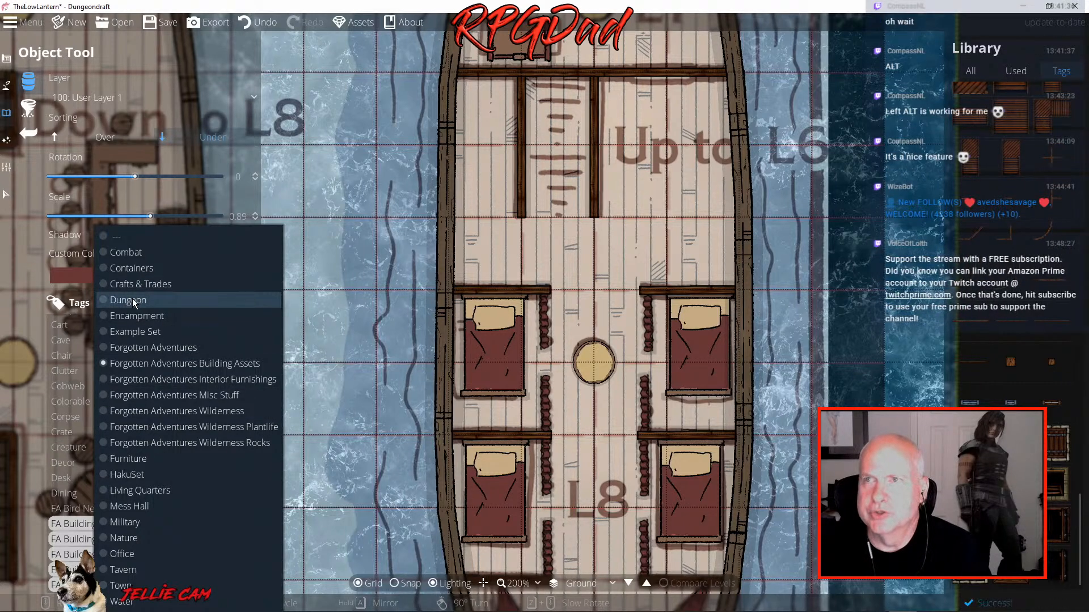
left_click_drag(463, 260, 27, 234)
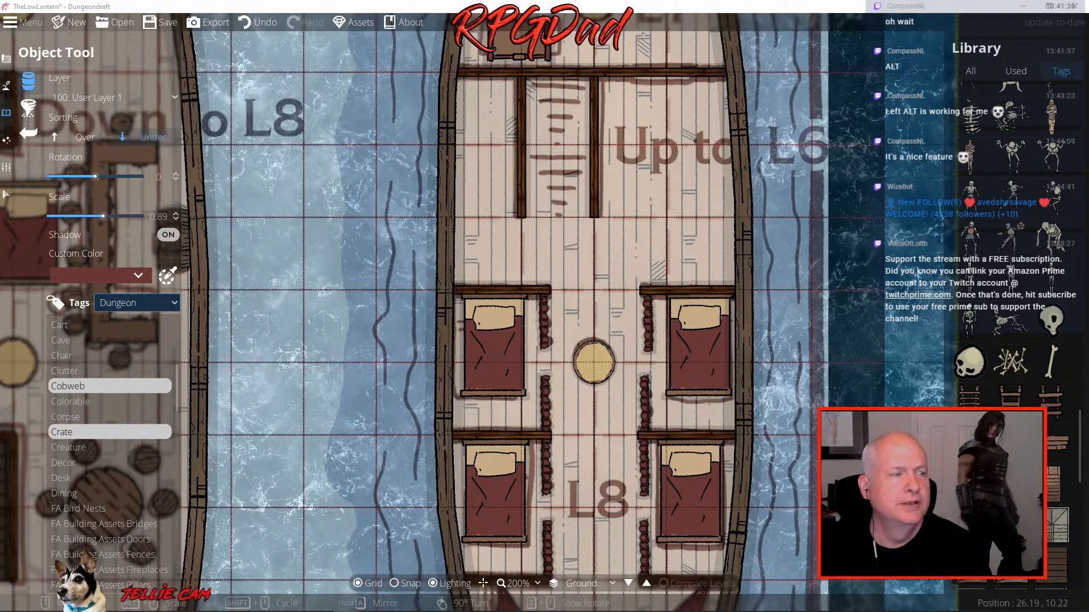
left_click_drag(27, 234, 614, 17)
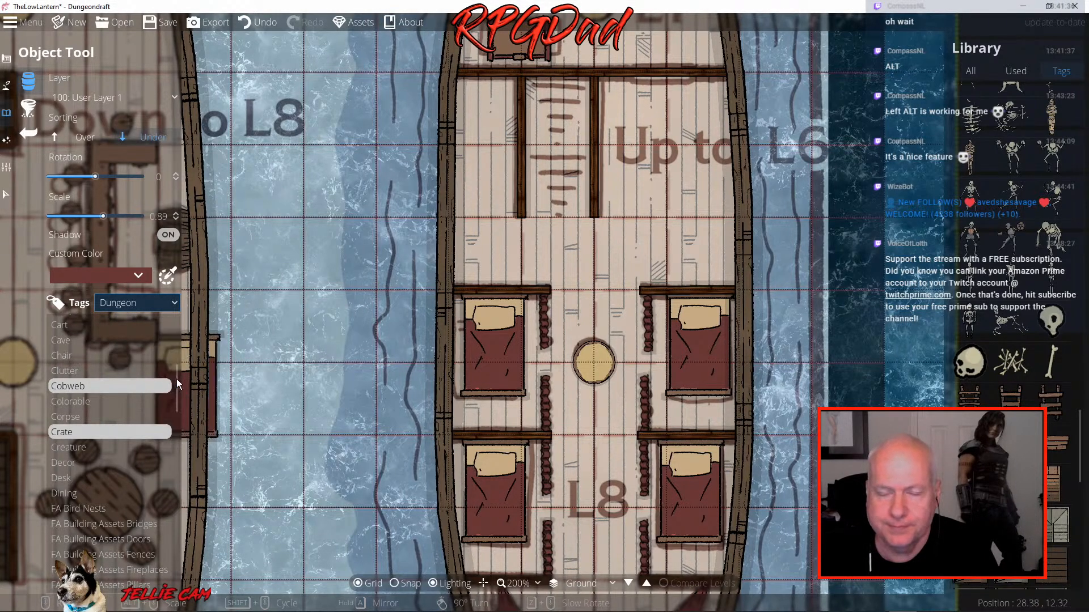
left_click(971, 71)
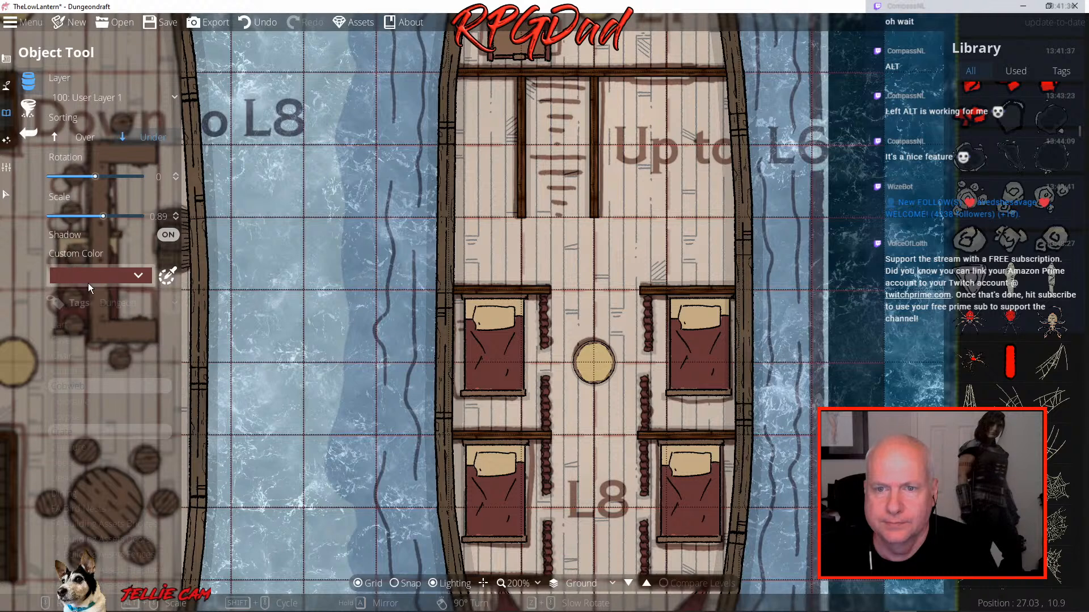
left_click(67, 305)
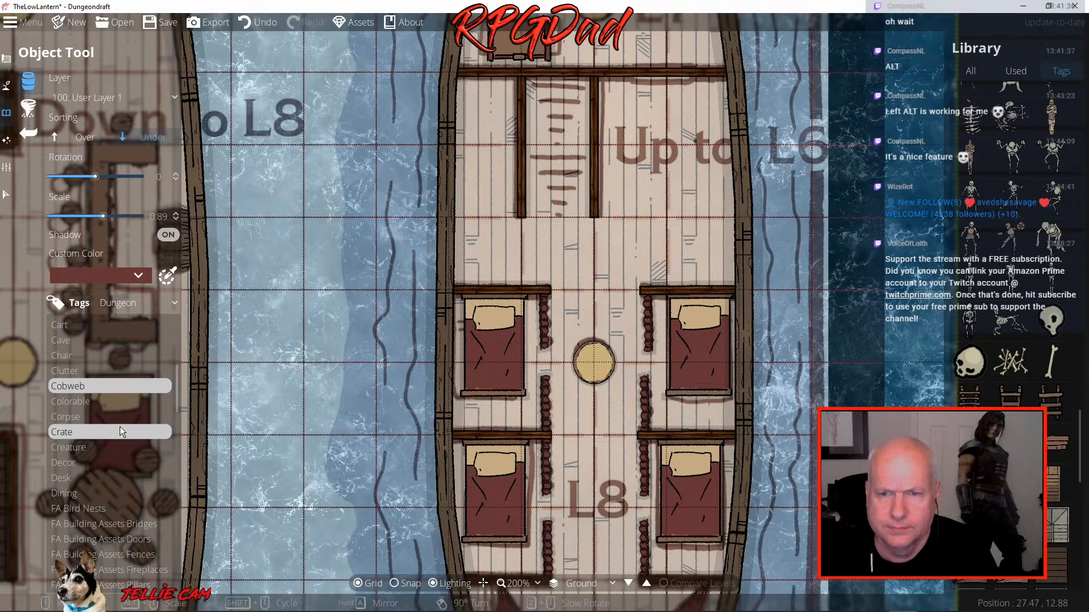
Choose the Wall Lantern Metal B Grey from the FA Lighting objects and set its scale to 1
scroll(120, 426, "down", 5)
scroll(120, 427, "up", 3)
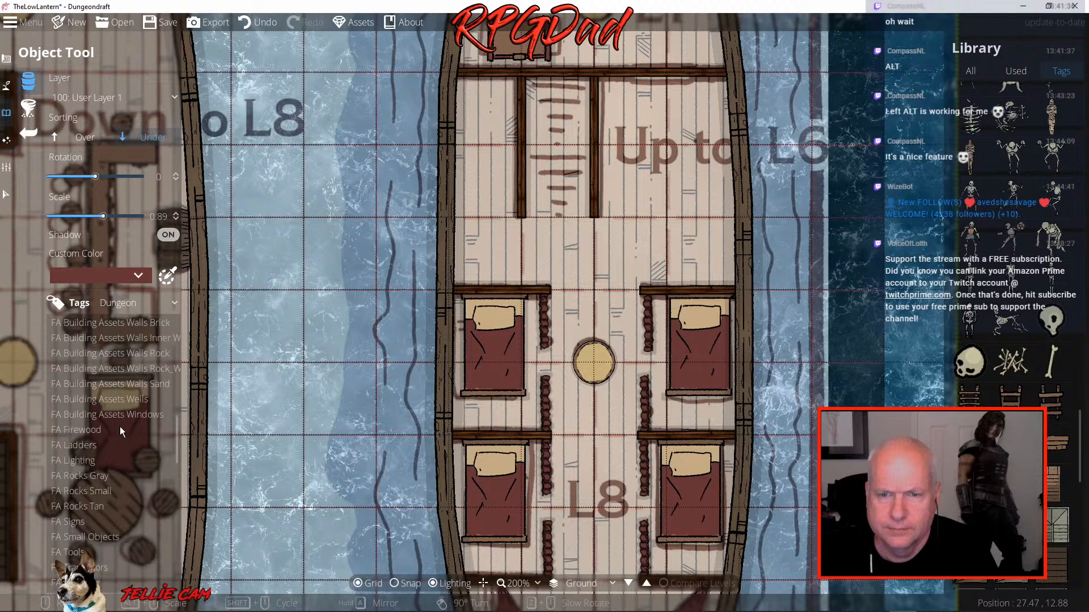
left_click(90, 461)
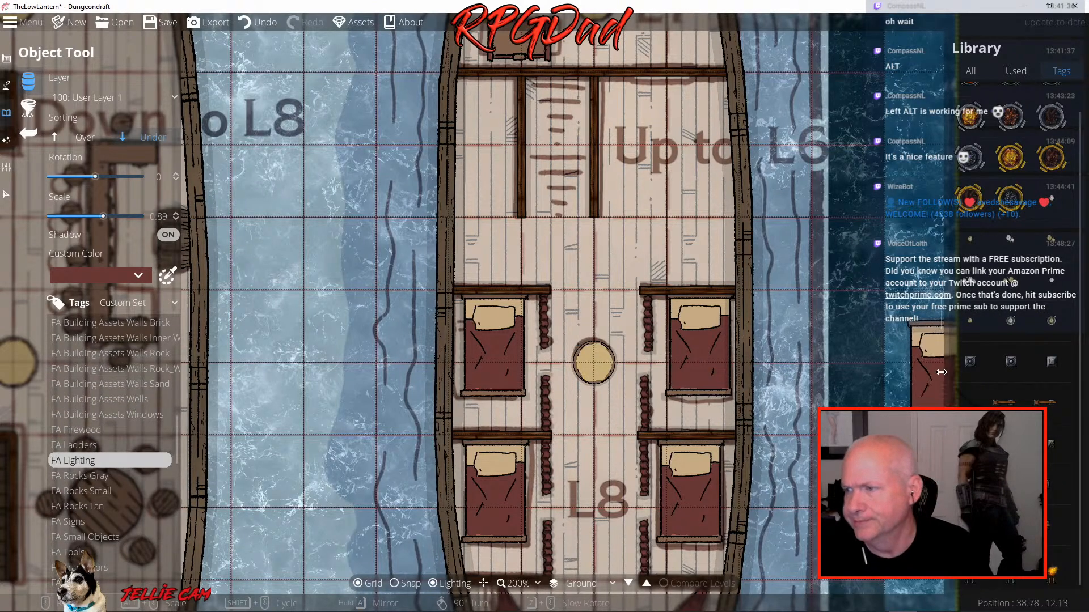
mouse_move(1033, 391)
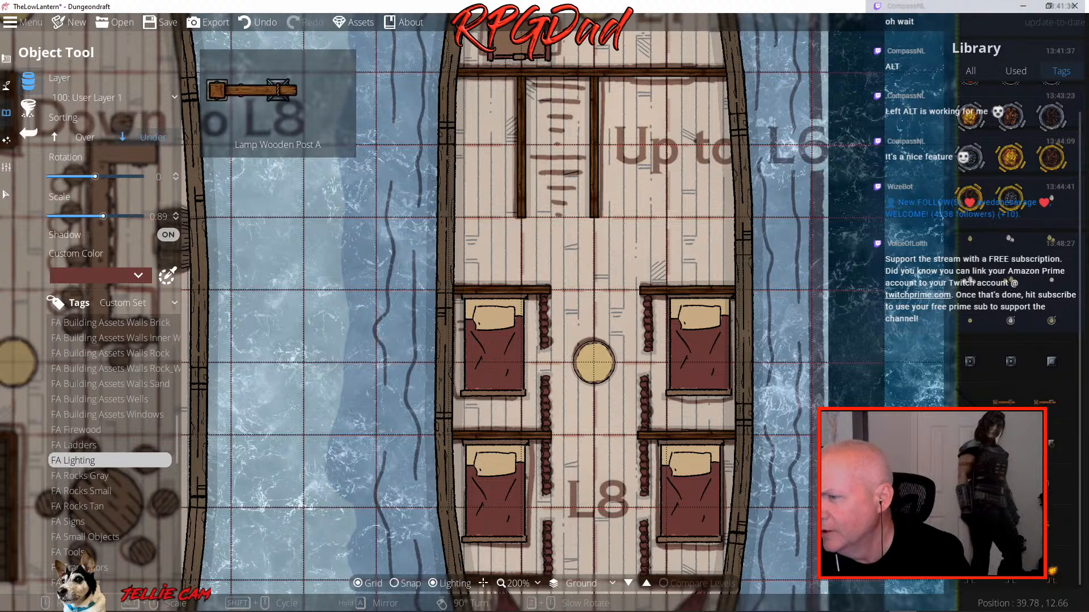
mouse_move(1047, 490)
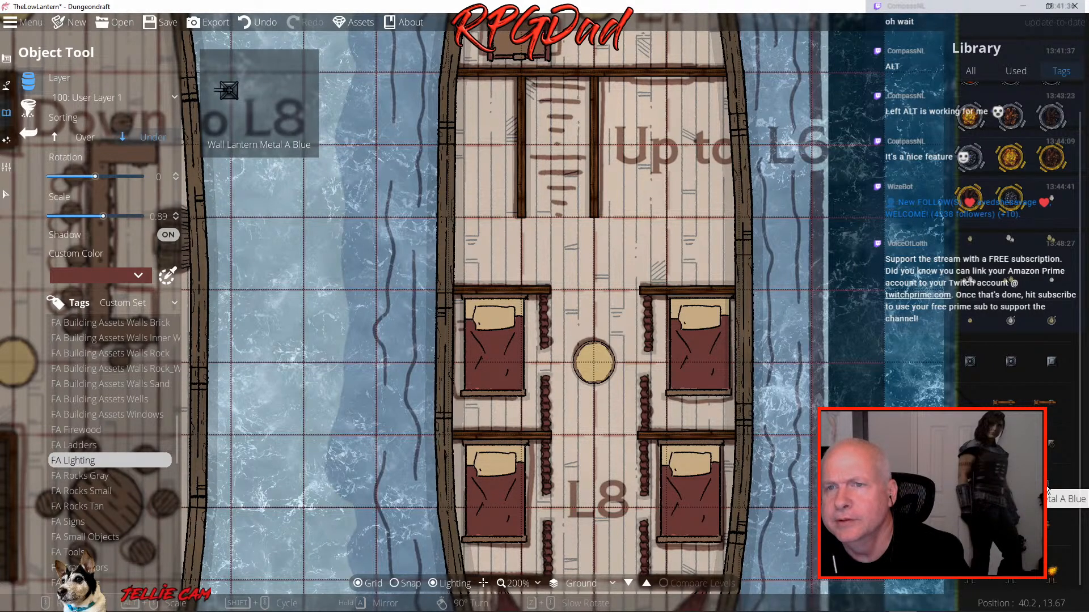
mouse_move(1010, 530)
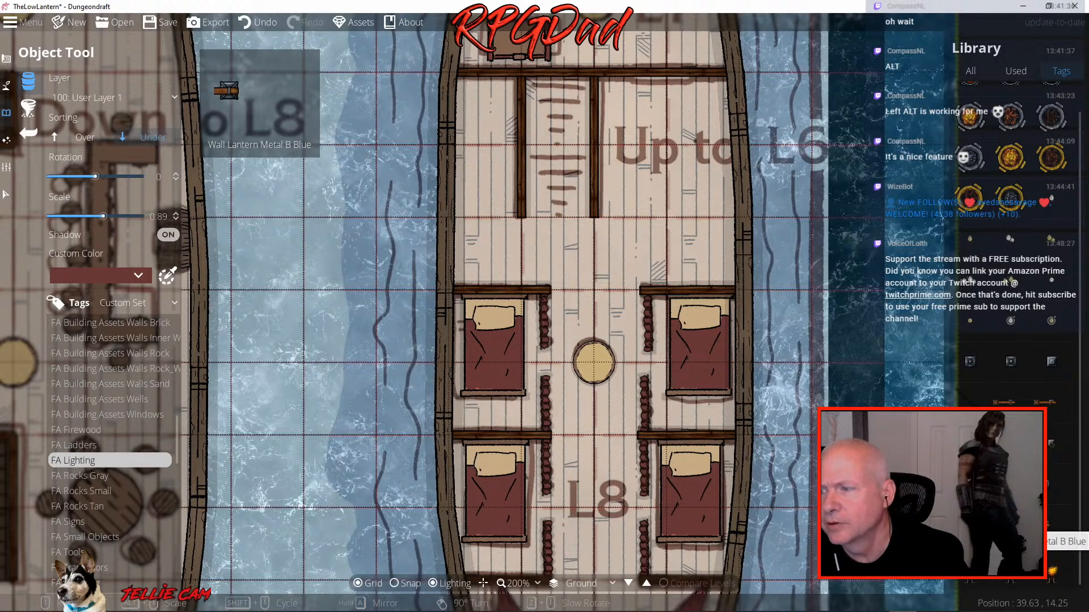
mouse_move(1048, 531)
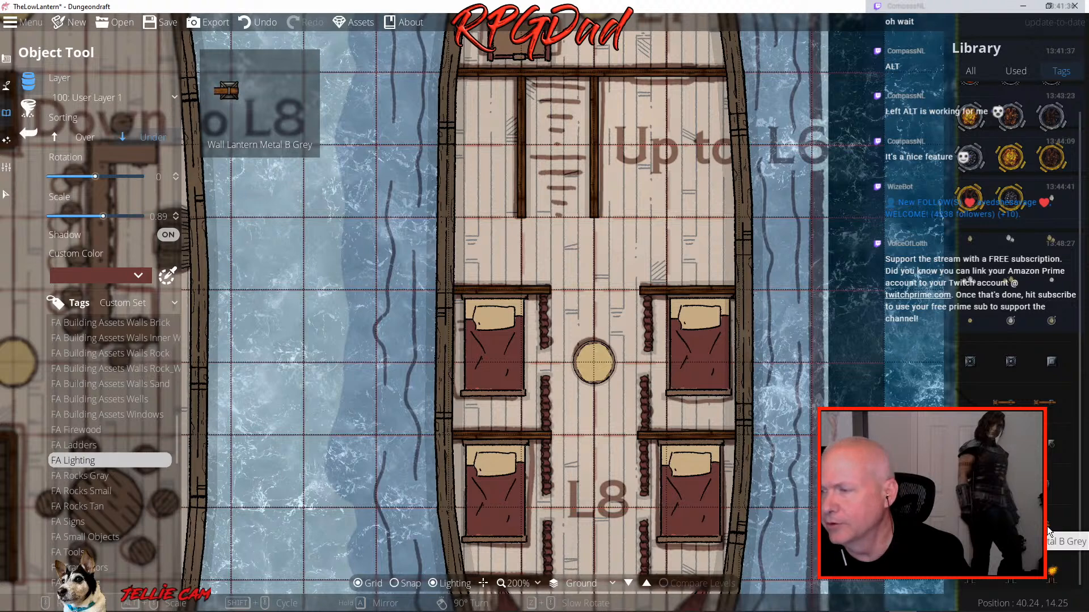
left_click(1047, 532)
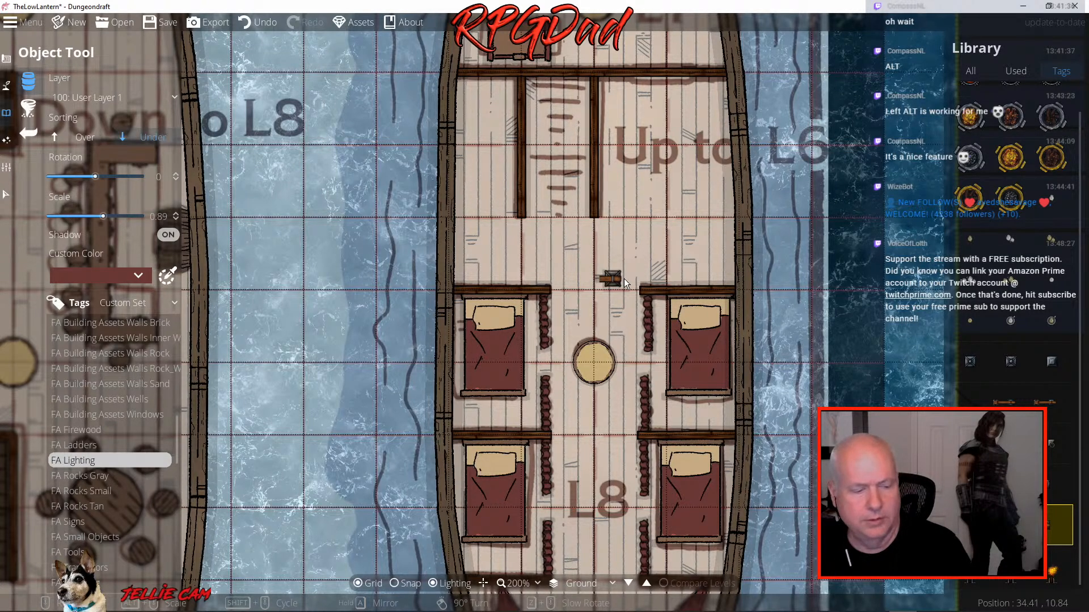
scroll(624, 278, "down", 1, "alt")
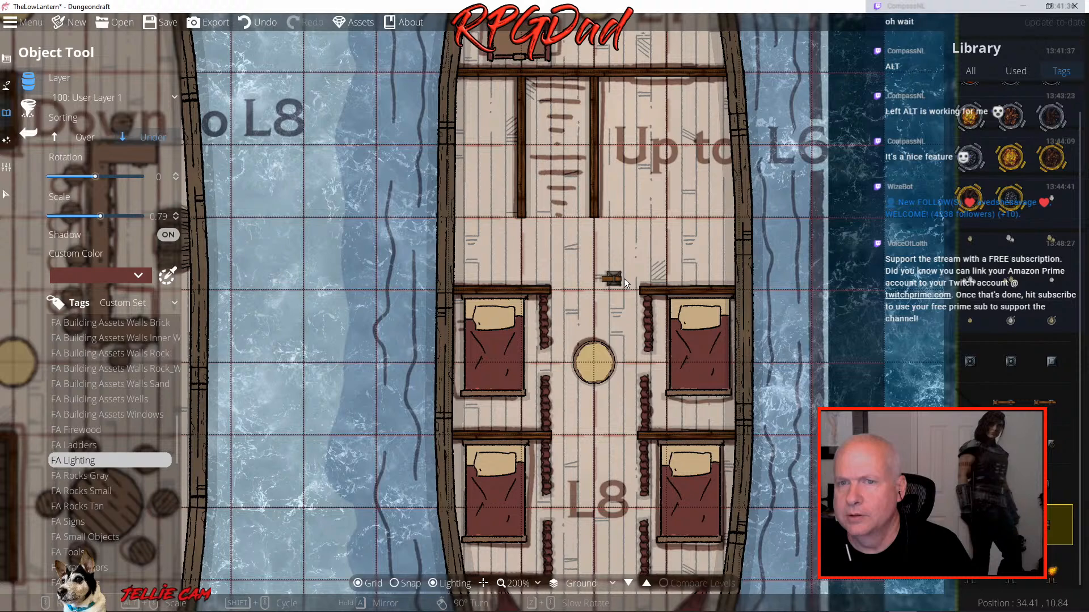
scroll(624, 278, "up", 2, "alt")
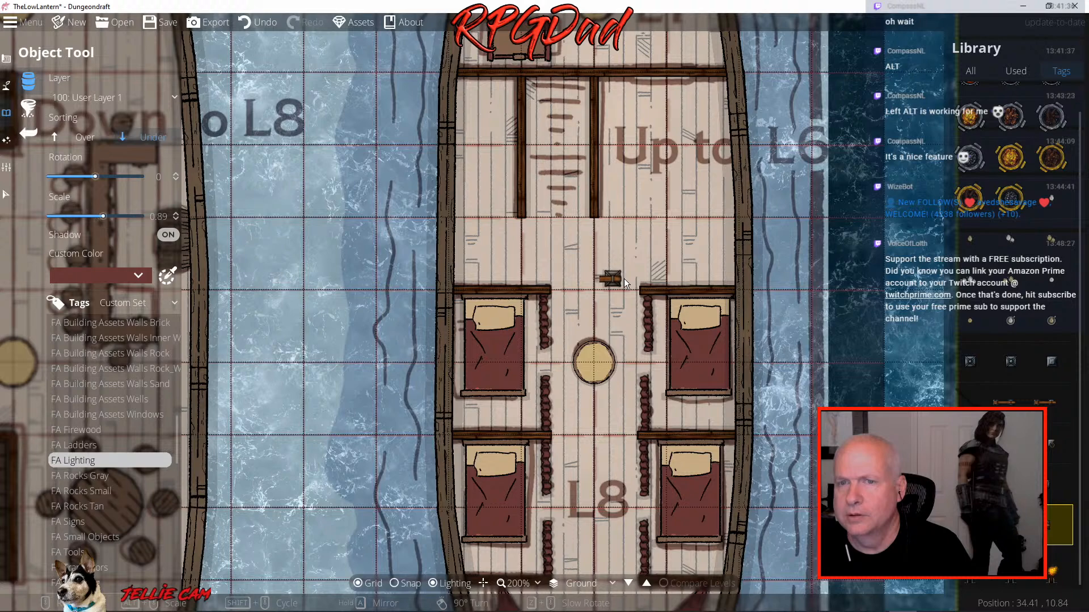
left_click(176, 213)
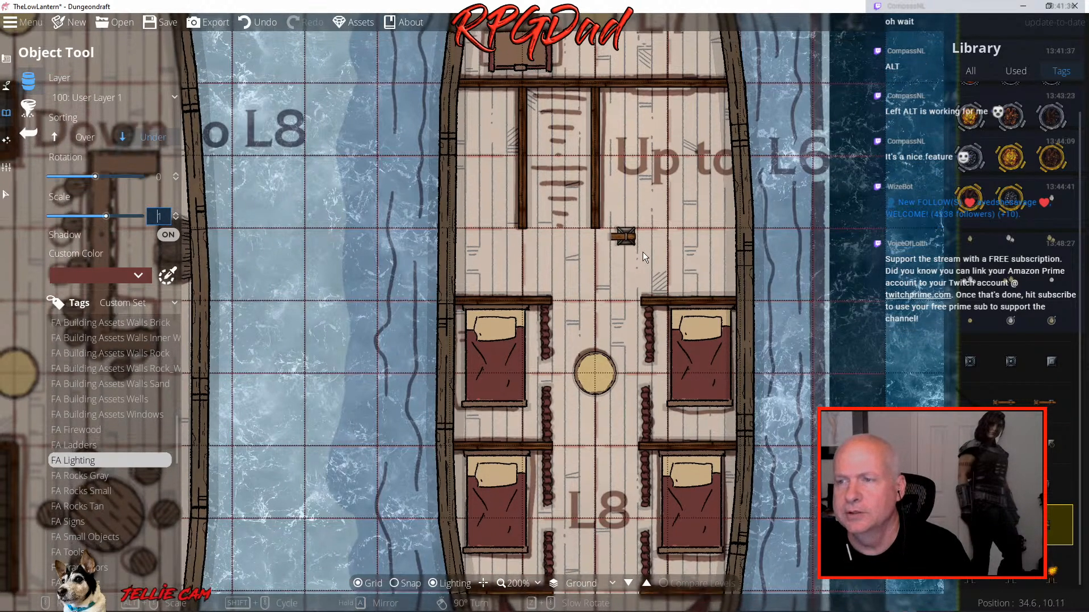
Place the wall lantern at rotation 0 against the round mast in cabin L7, on the side facing the L7 label
left_click_drag(641, 251, 596, 533)
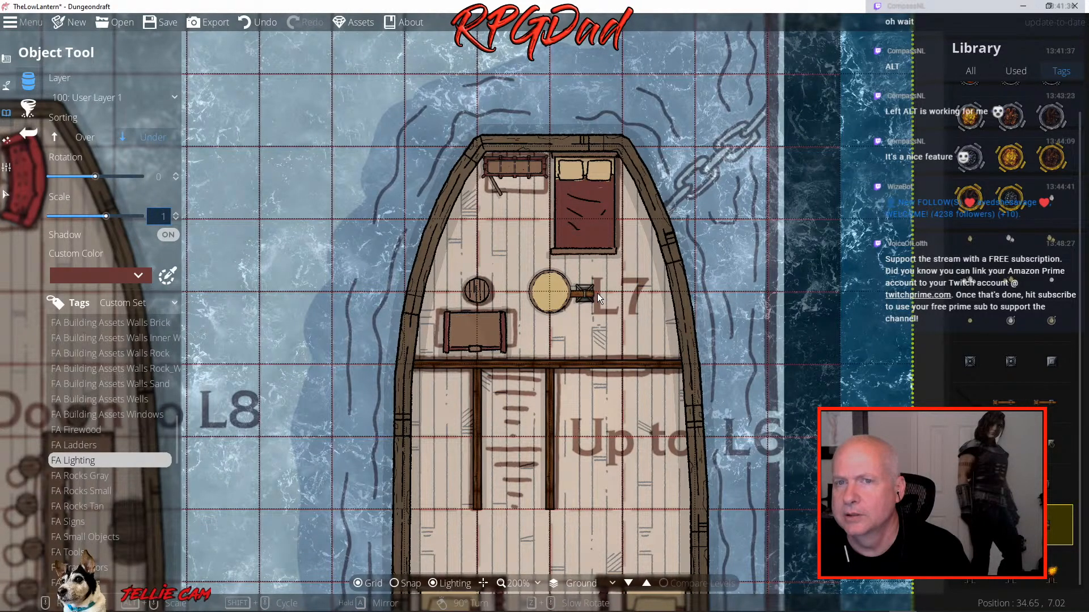
scroll(597, 294, "up", 3)
scroll(597, 294, "up", 6)
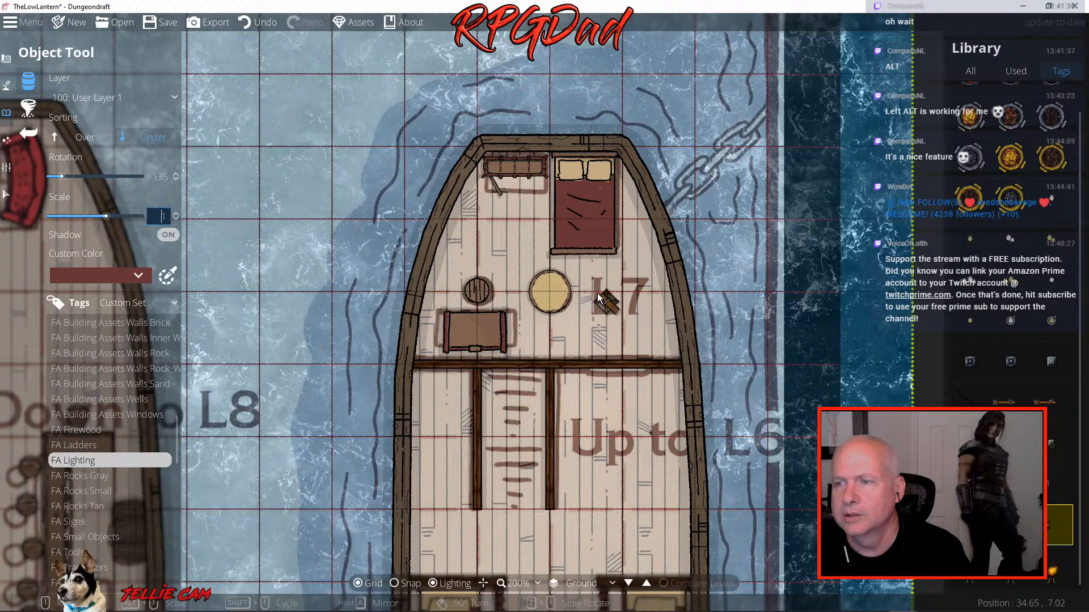
scroll(597, 293, "up", 3)
scroll(586, 306, "up", 12)
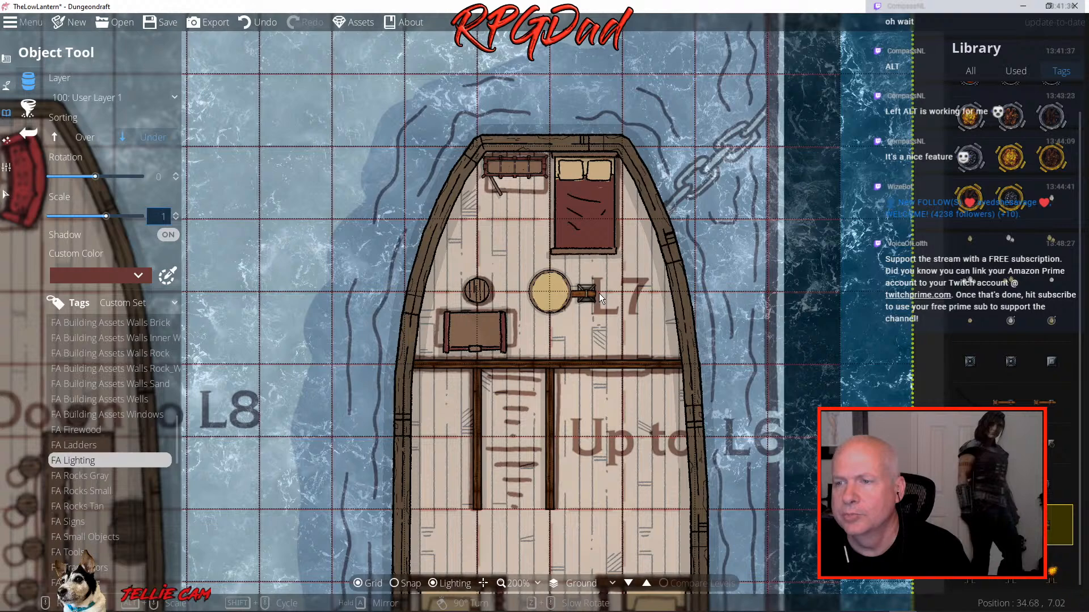
left_click(599, 293)
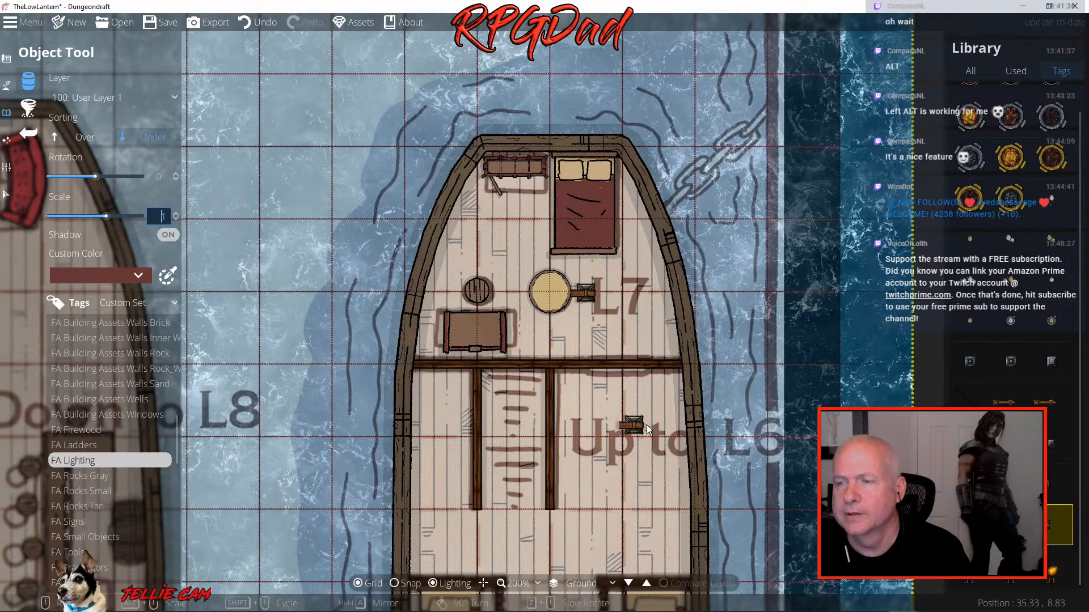
Place the wall lantern rotated 90° against the lower edge of the round mast between the upper L8 berths
left_click_drag(636, 423, 633, 103)
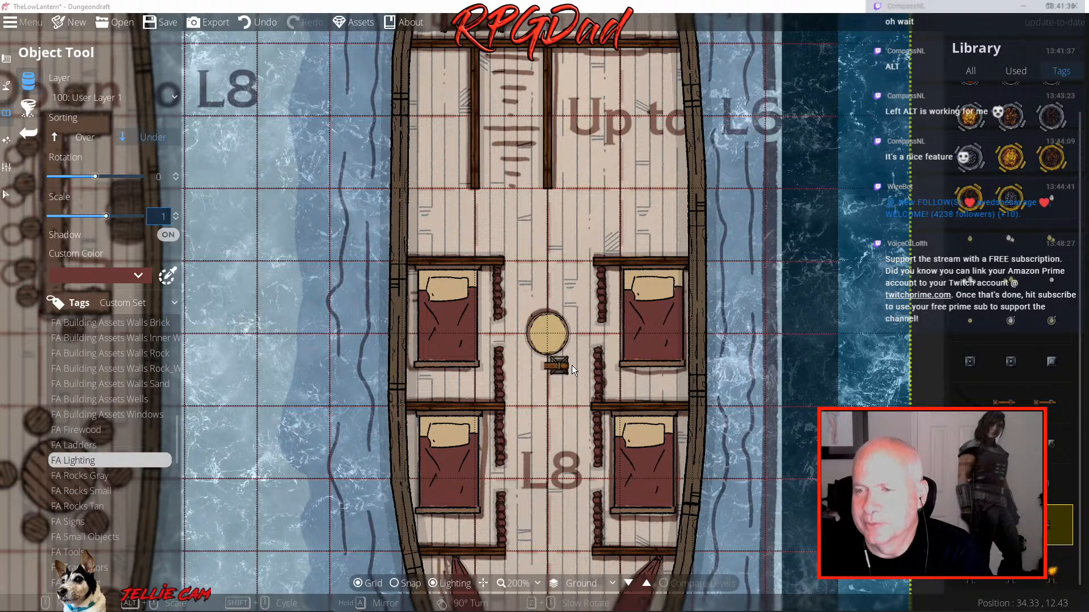
scroll(572, 365, "down", 4)
scroll(559, 385, "down", 2)
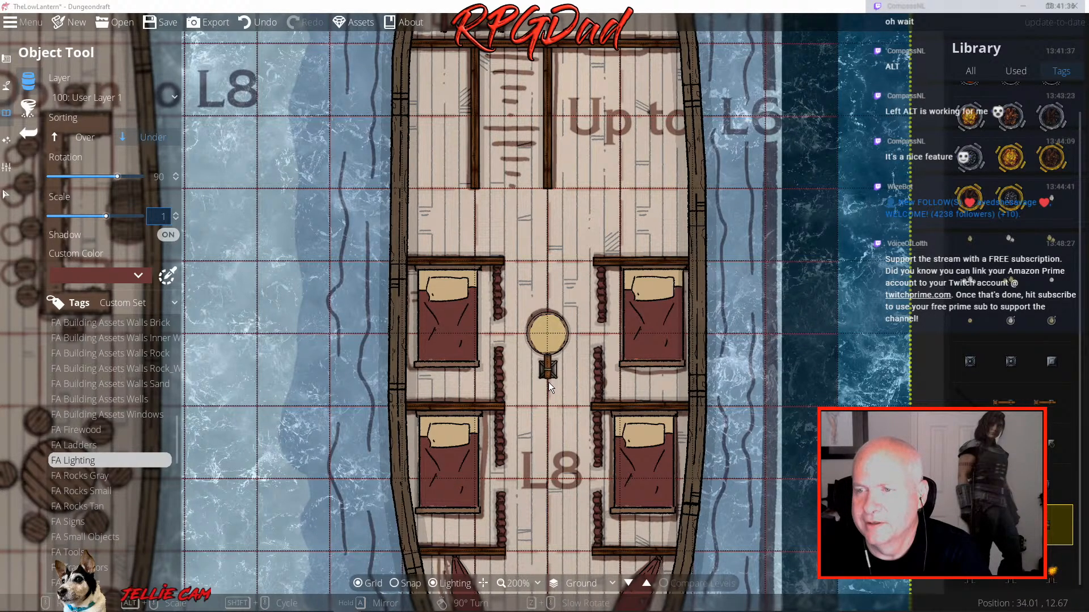
left_click(548, 382)
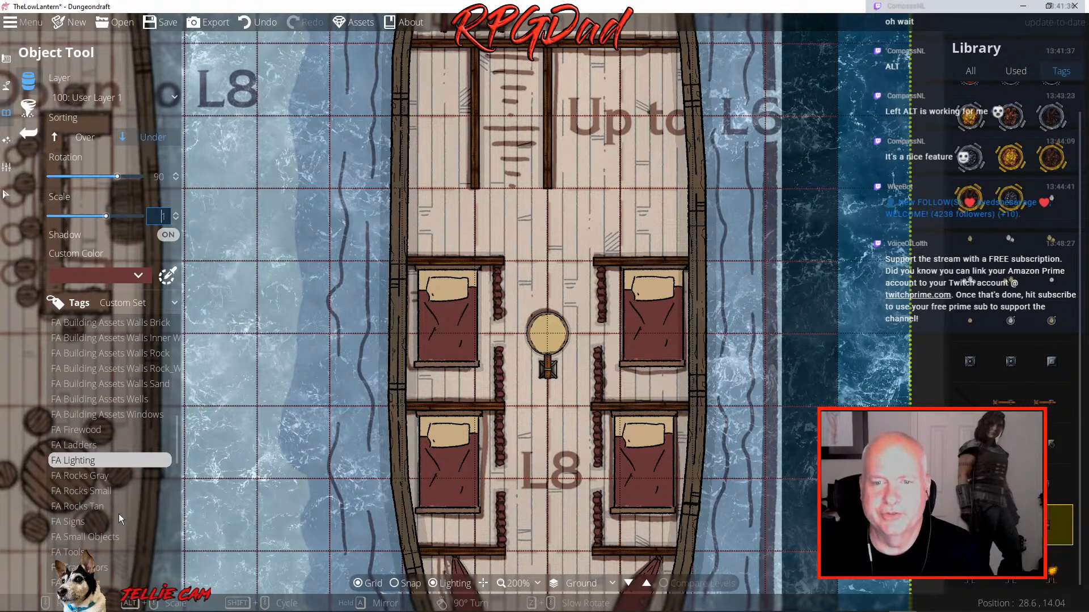
Choose the dark wooden staircase from the Stairs objects and turn on snapping for its placement
scroll(101, 529, "down", 10)
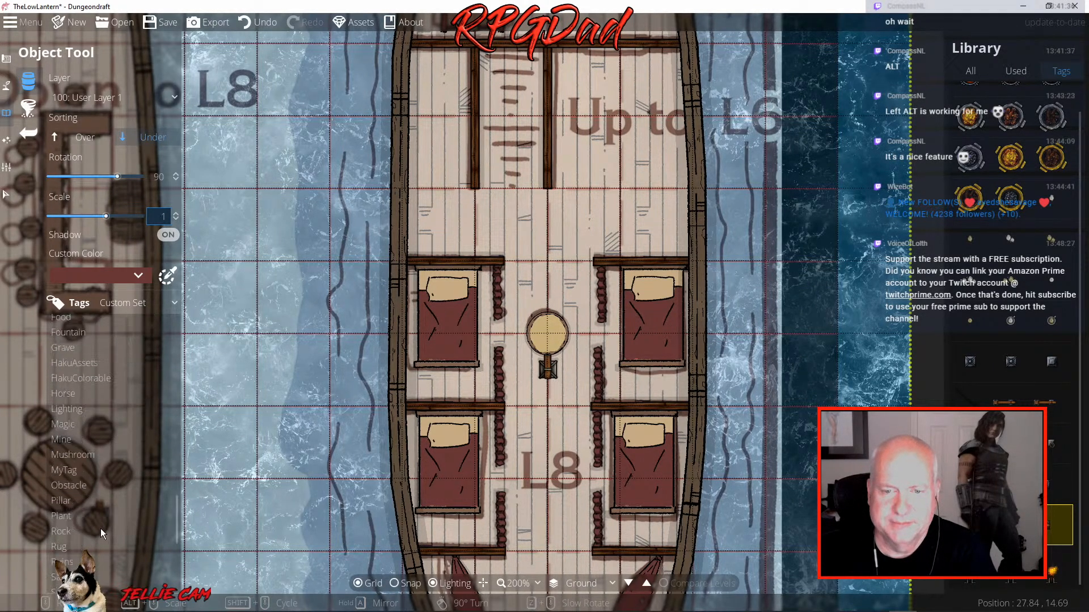
scroll(100, 527, "down", 2)
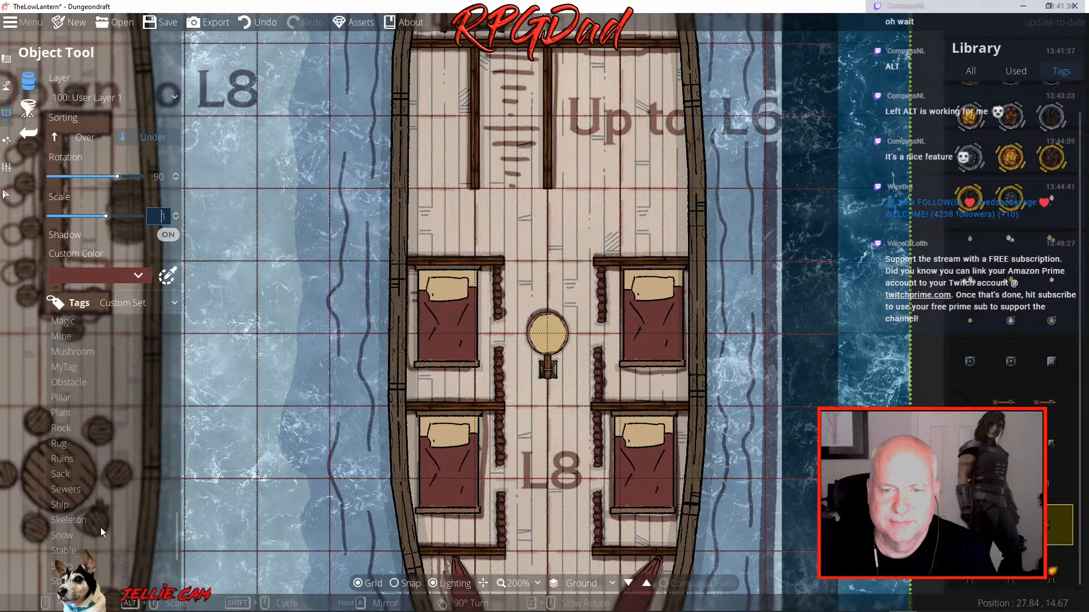
scroll(63, 470, "down", 3)
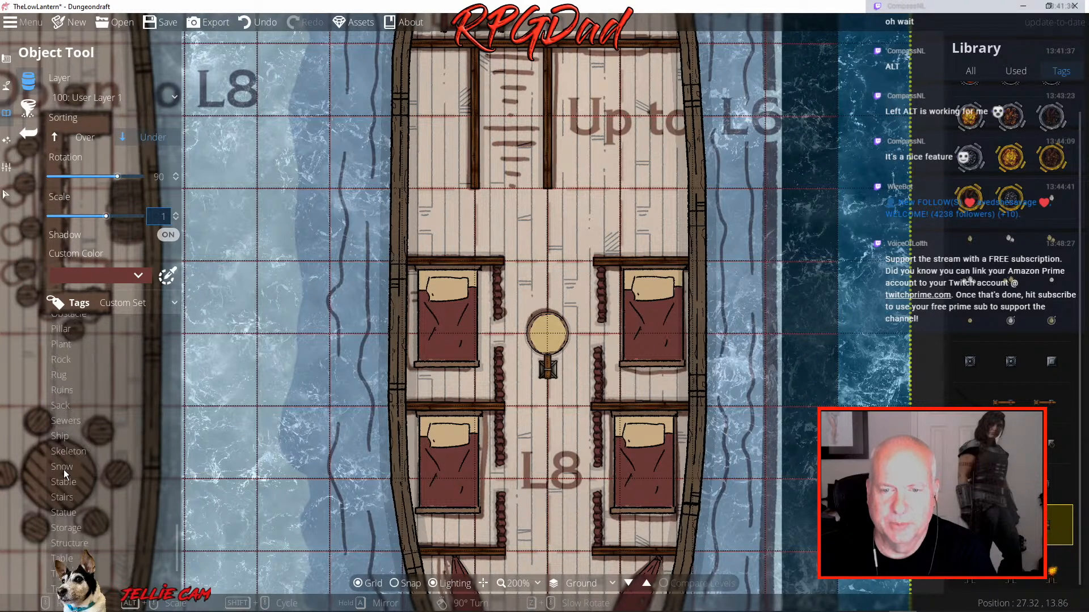
scroll(64, 473, "down", 2)
left_click(64, 464)
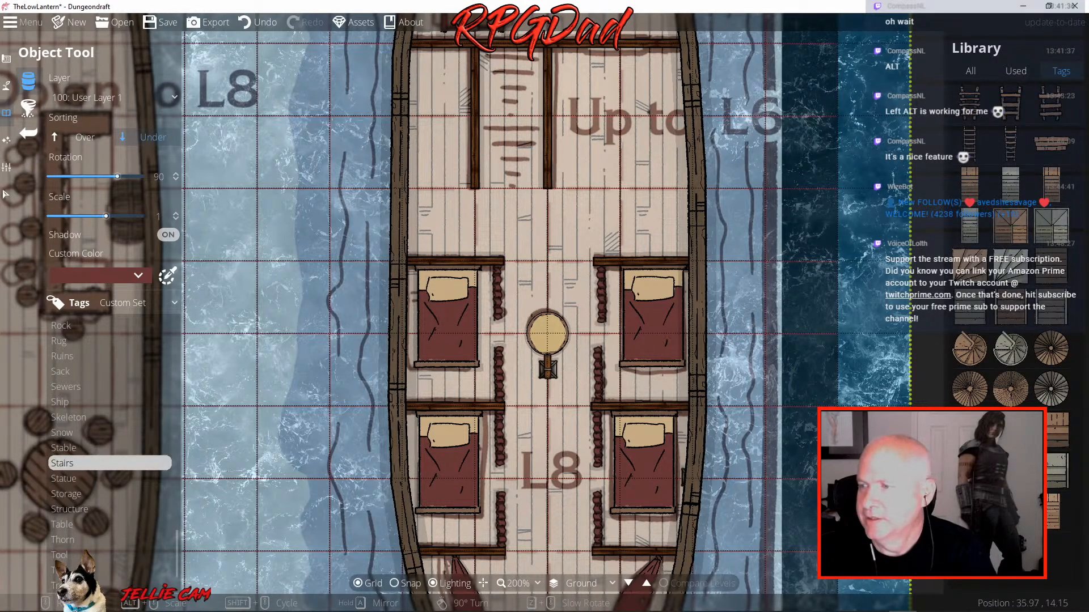
left_click(1012, 309)
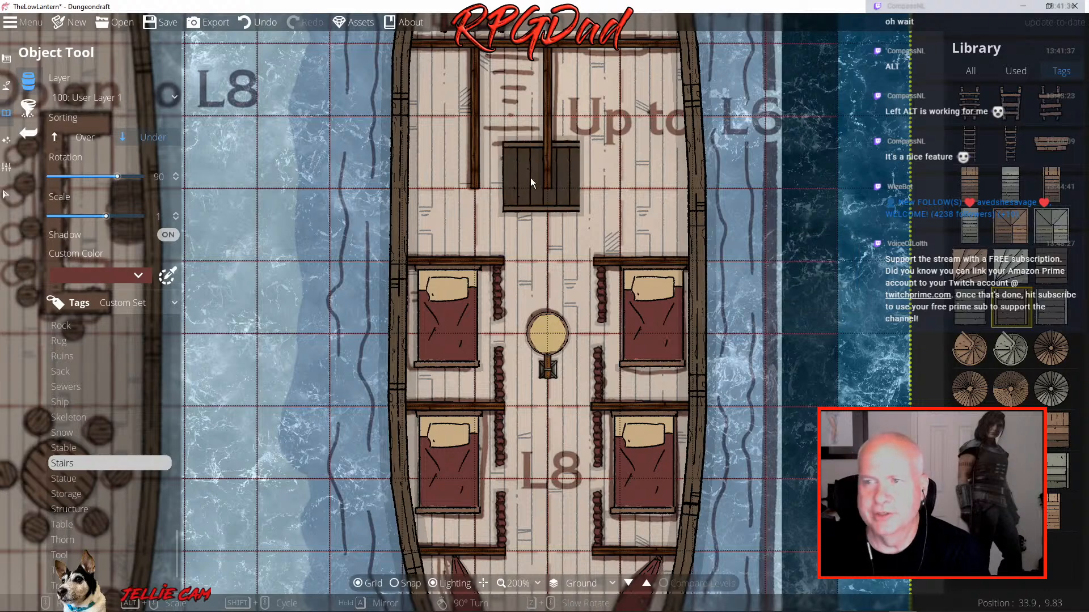
scroll(481, 180, "down", 6)
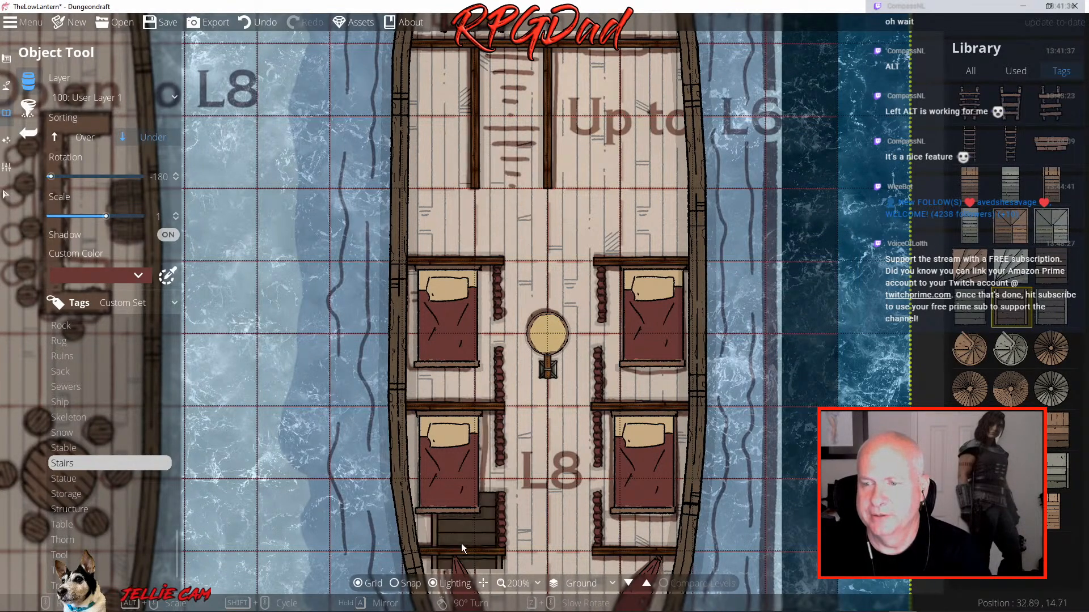
left_click(404, 584)
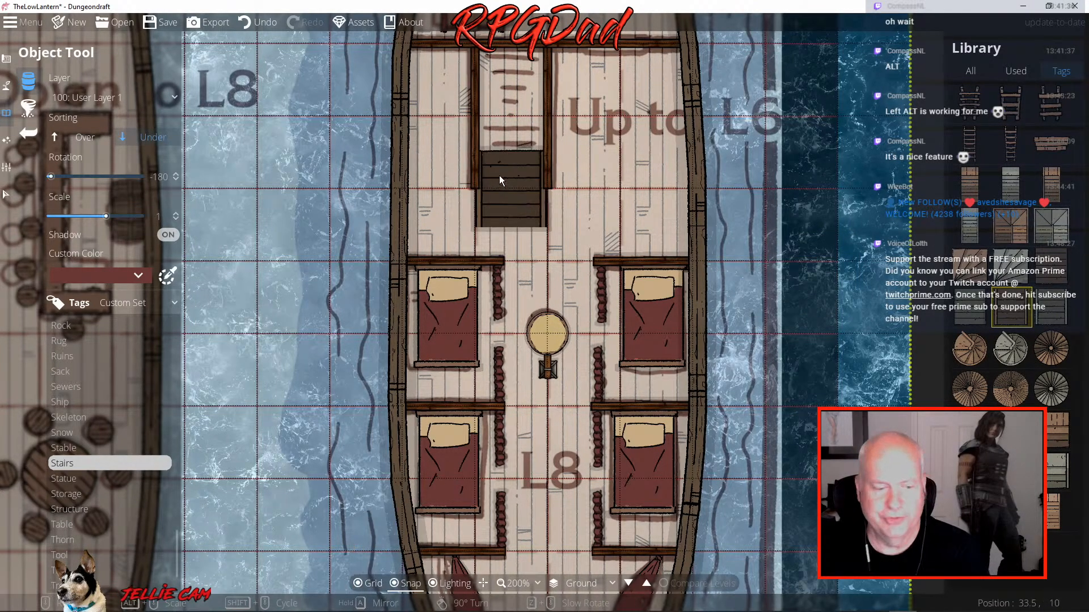
Fill the sketched stairwell below cabin L7 with two dark staircase pieces end to end at rotation 0
left_click_drag(506, 153, 493, 342)
scroll(493, 342, "up", 4)
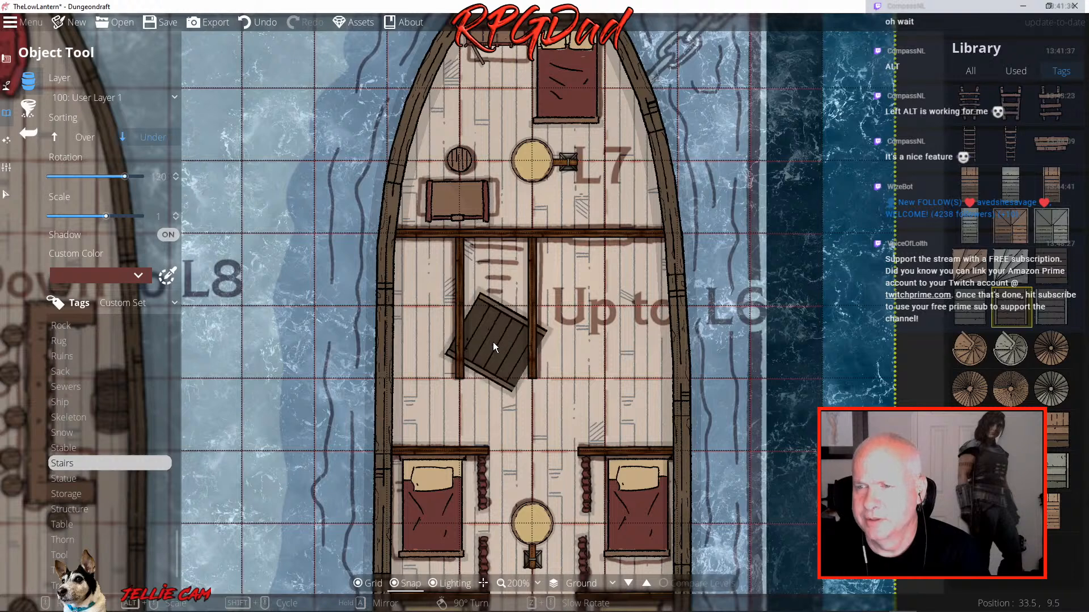
scroll(492, 342, "down", 4)
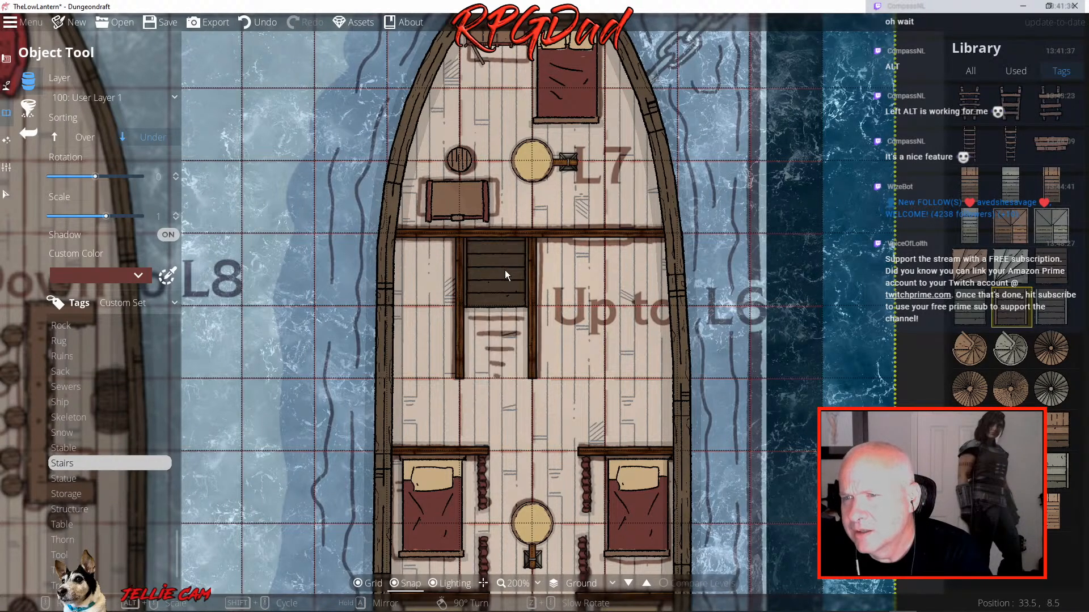
left_click(504, 270)
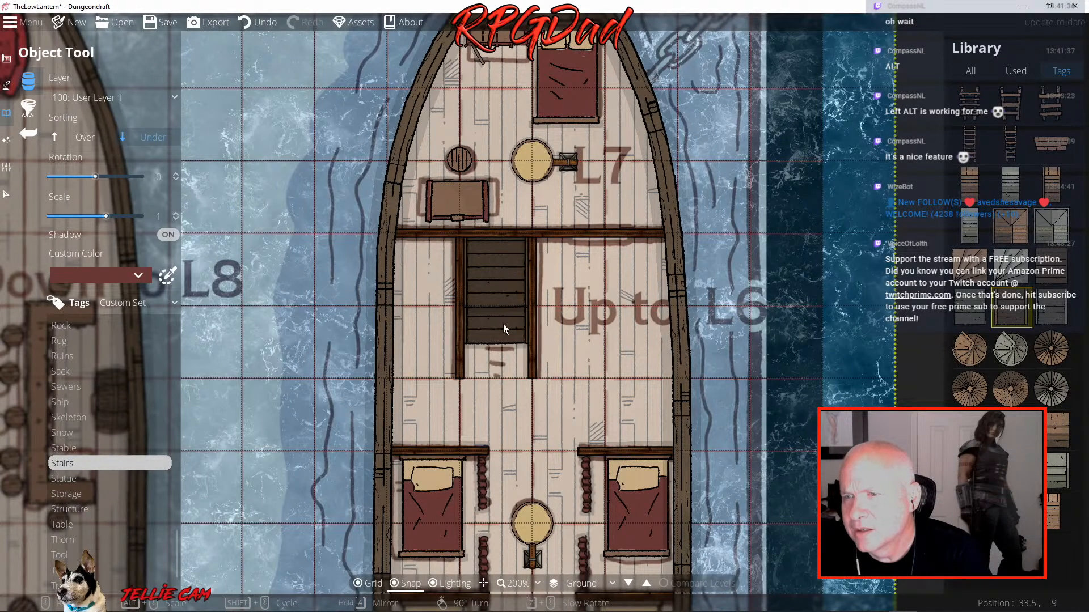
left_click(502, 329)
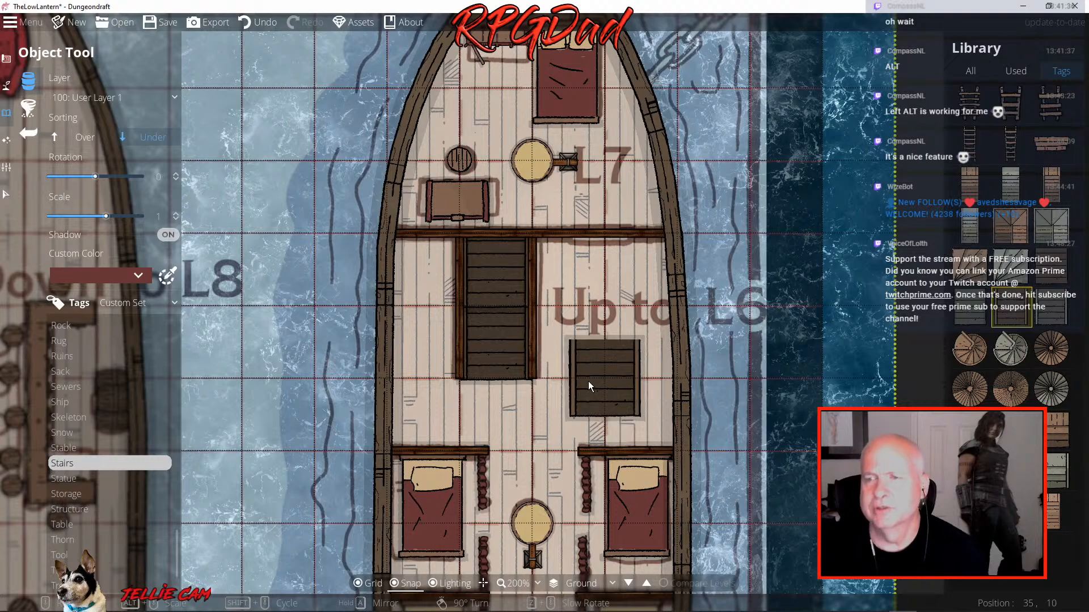
Choose the square lamp after Lamp B from the FA Lighting objects and turn off snapping for free placement
left_click_drag(594, 365, 631, 139)
scroll(632, 139, "down", 3)
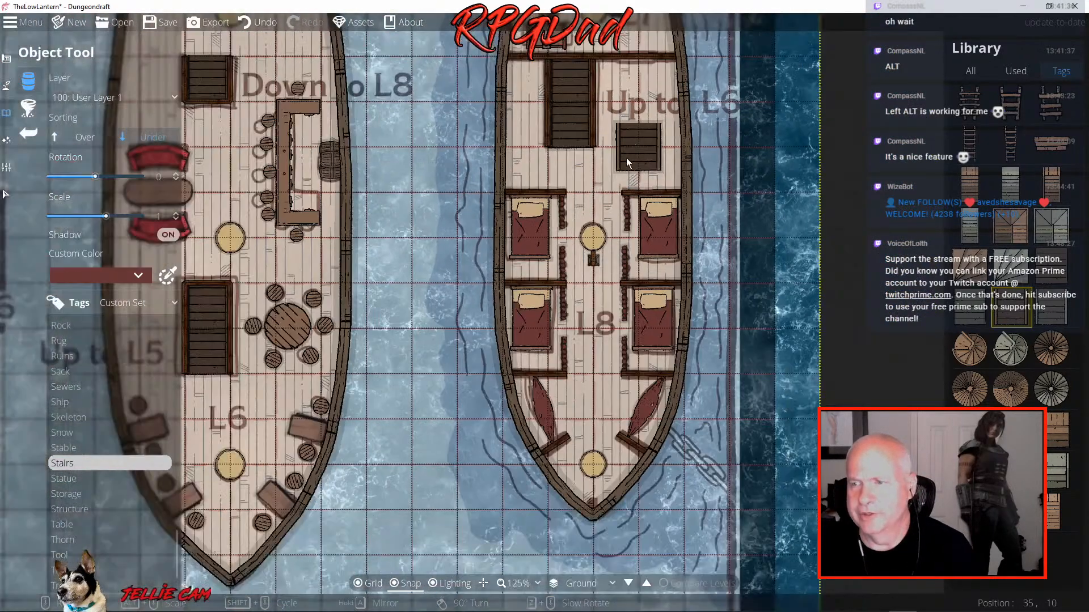
left_click_drag(531, 227, 608, 235)
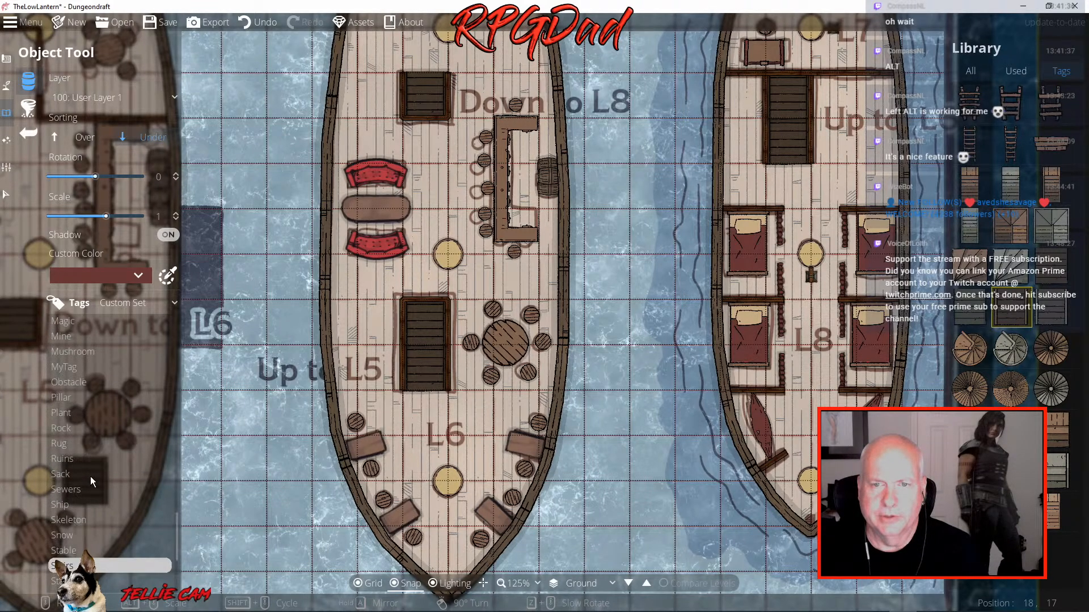
scroll(90, 477, "up", 10)
scroll(91, 477, "up", 2)
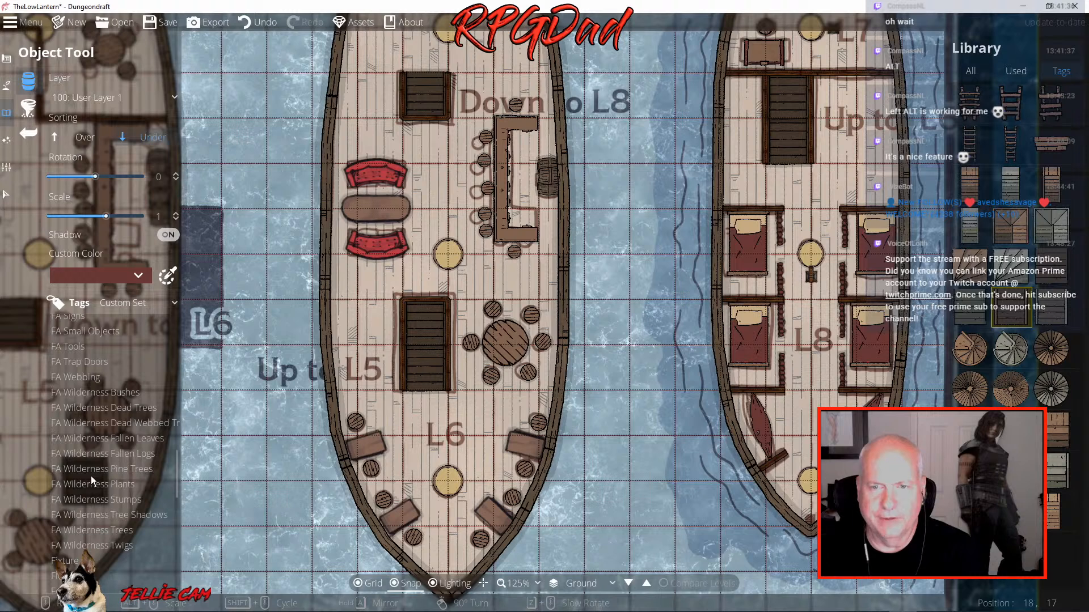
scroll(110, 492, "up", 3)
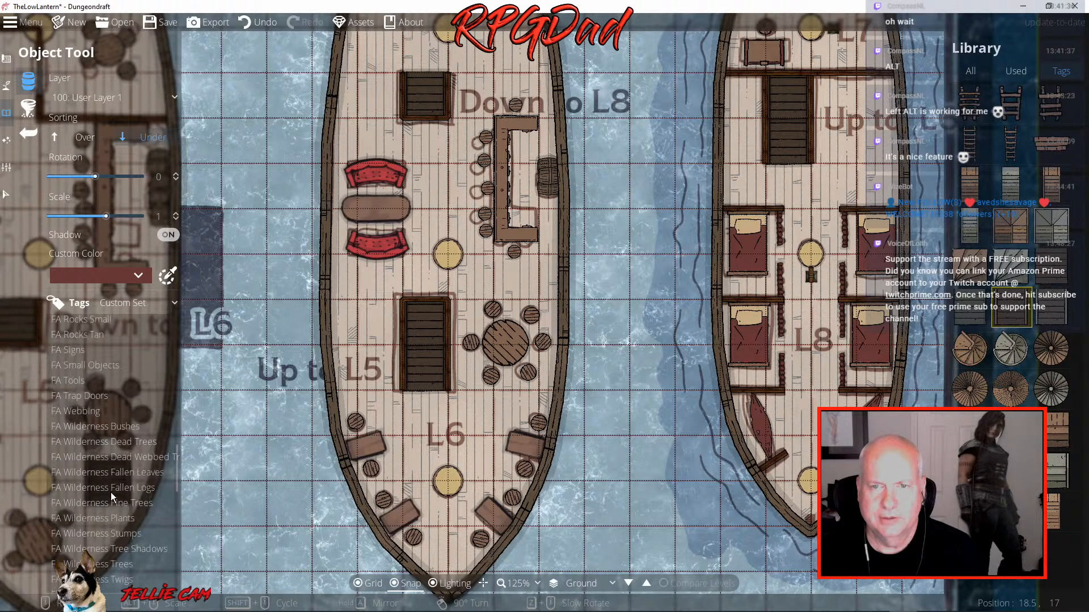
scroll(110, 492, "up", 1)
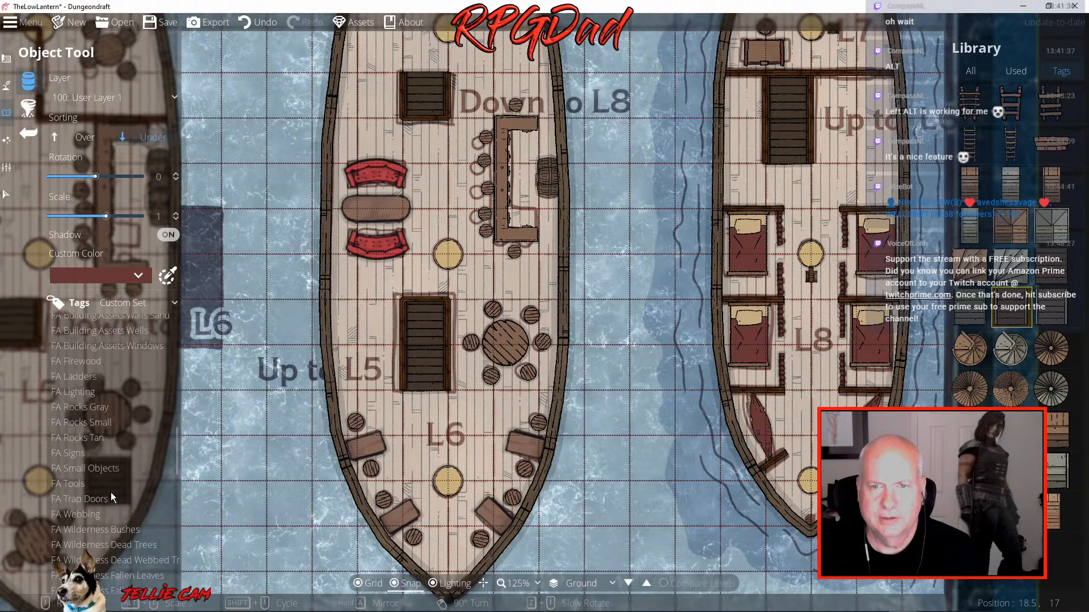
left_click(80, 392)
mouse_move(1007, 309)
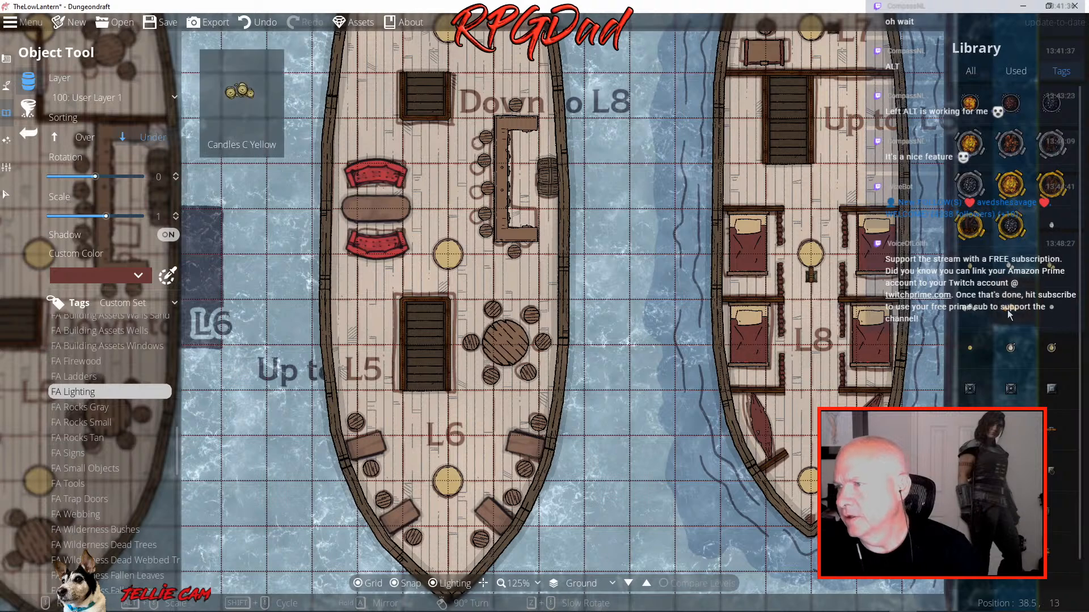
mouse_move(1012, 392)
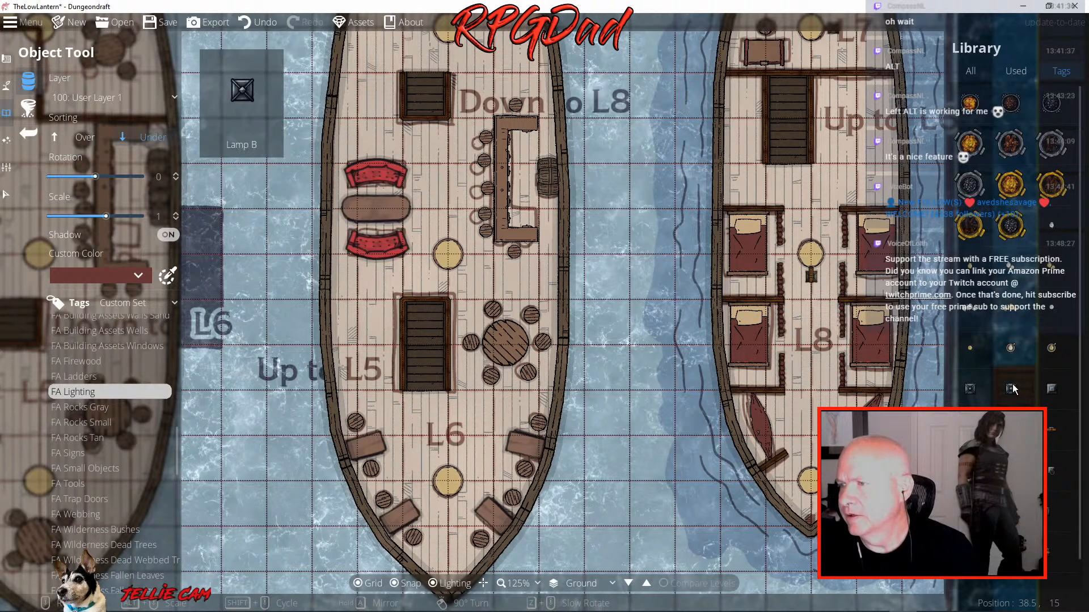
mouse_move(971, 390)
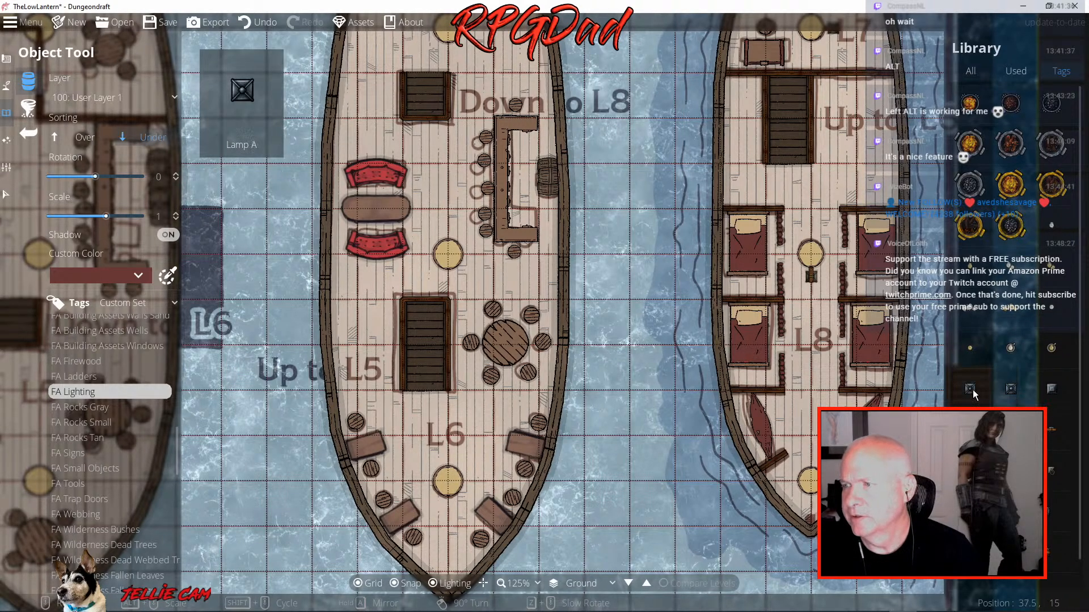
left_click(1050, 391)
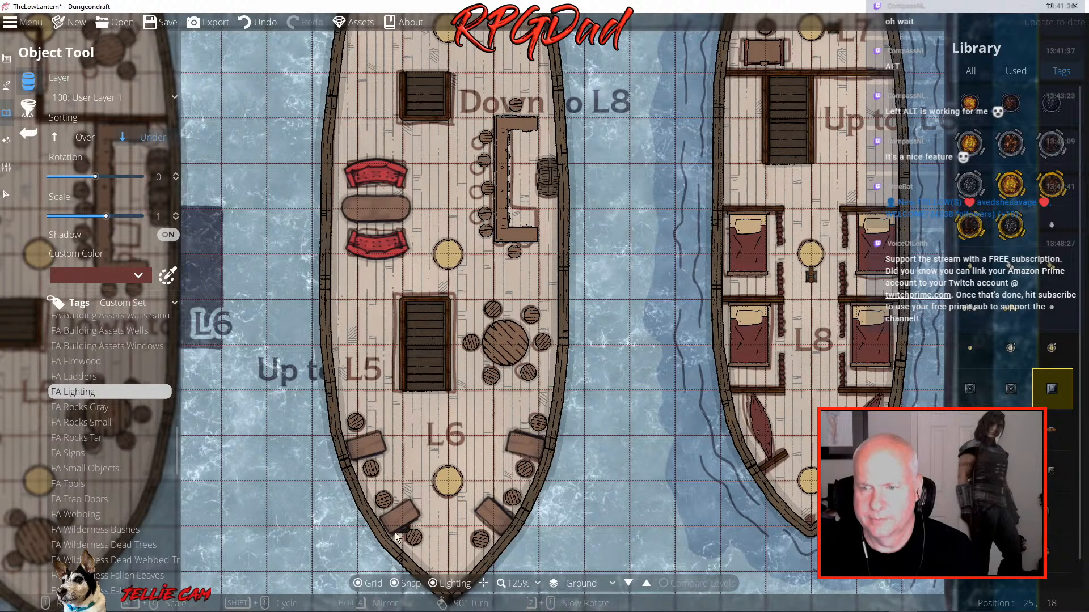
left_click(394, 584)
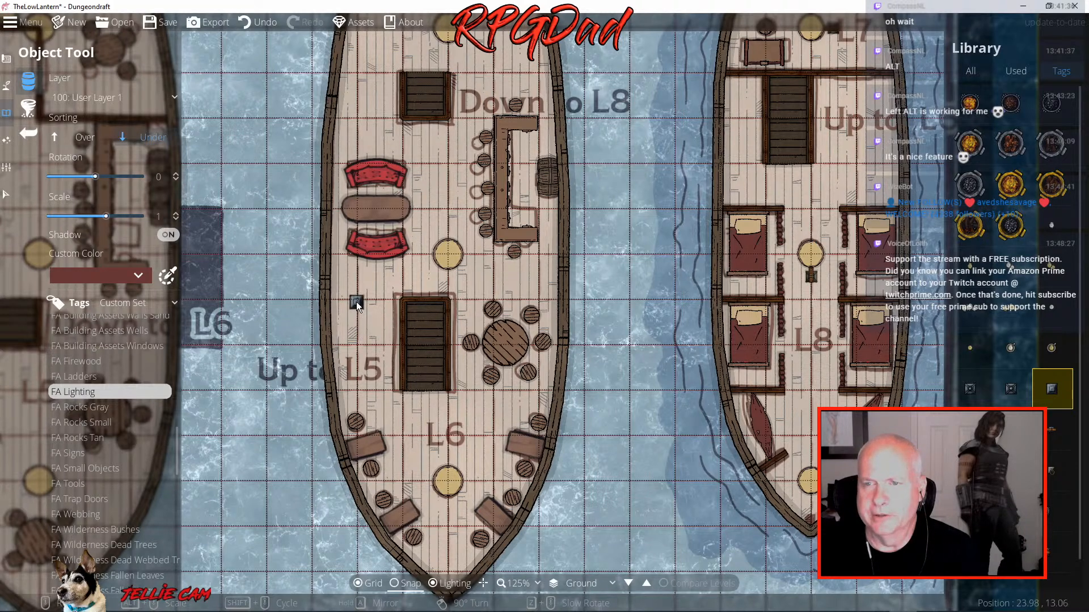
Place lamps on the L6 deck beside the Up to L5 stairs, on both sides of the L6 label, and between the oval table and the bar
left_click(358, 299)
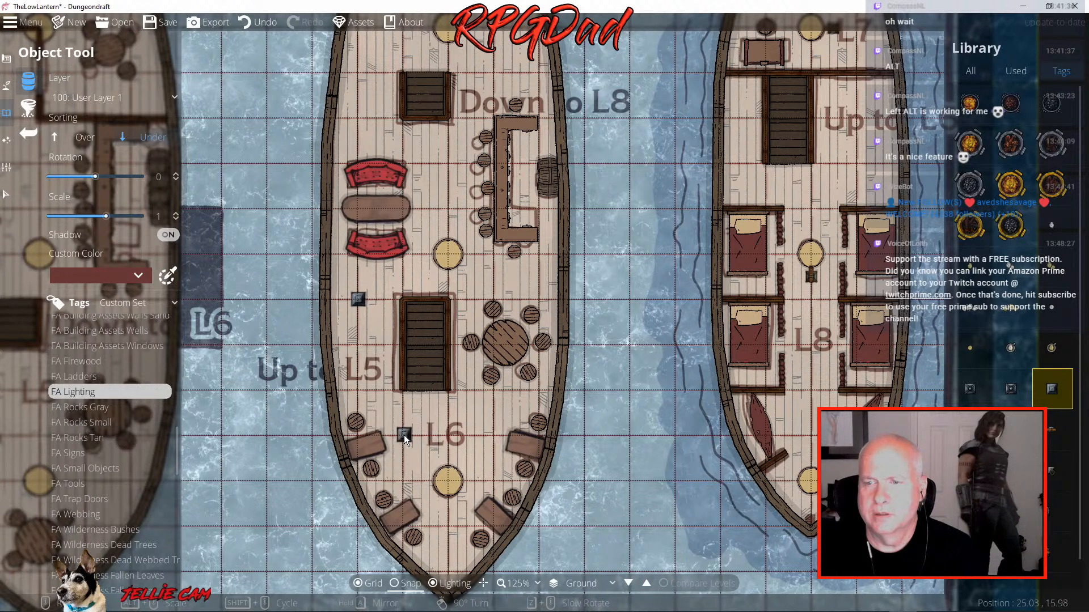
left_click(403, 434)
left_click(488, 435)
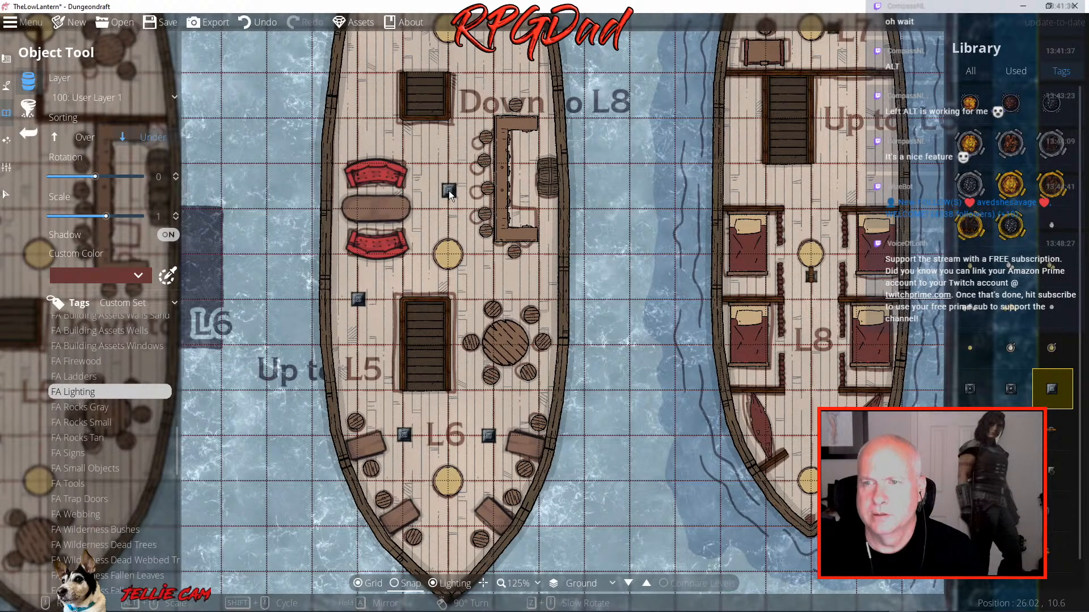
left_click(448, 191)
Place a lamp on each side of the round mast between the Down to L8 stairs and the upper pair of red sofas
left_click_drag(457, 154, 471, 392)
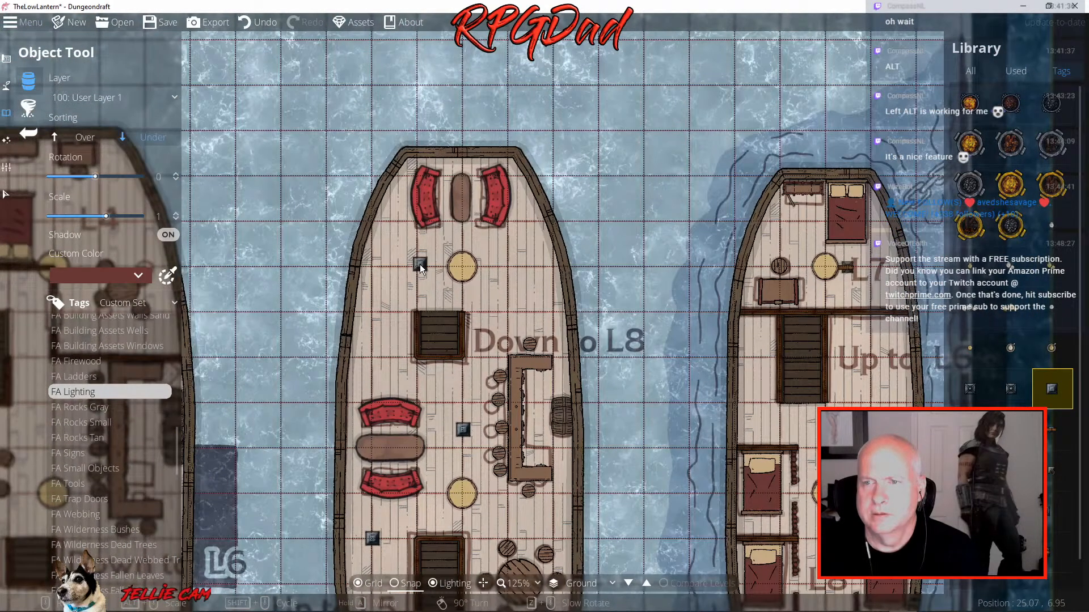
left_click(416, 267)
left_click(508, 267)
Set the sorting to Over and place a lamp near the hull between the L6 bar and the large round table
left_click_drag(475, 323, 404, 189)
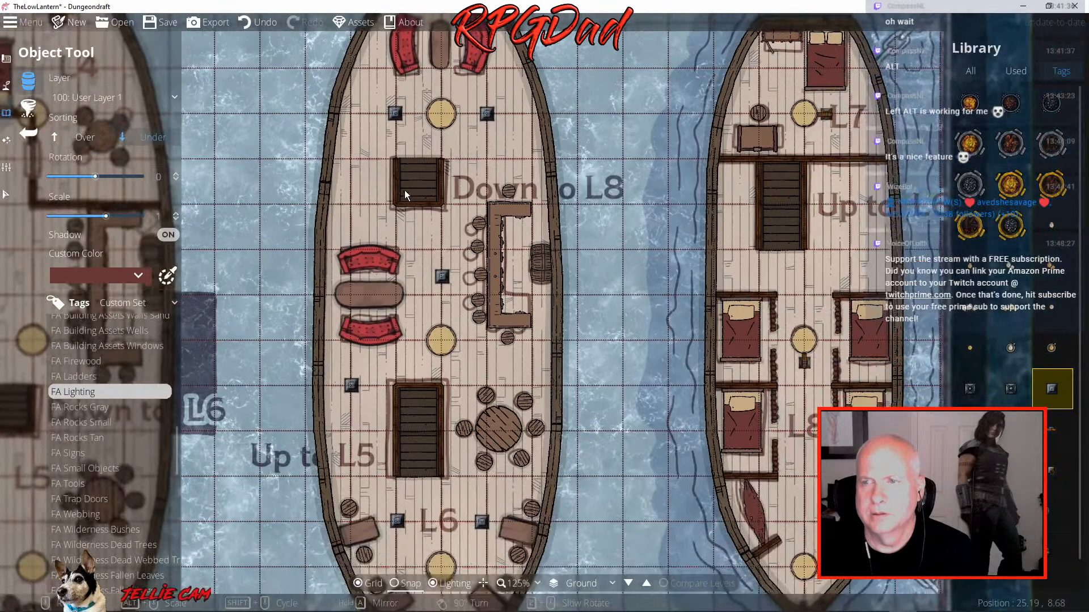
left_click_drag(484, 339, 430, 227)
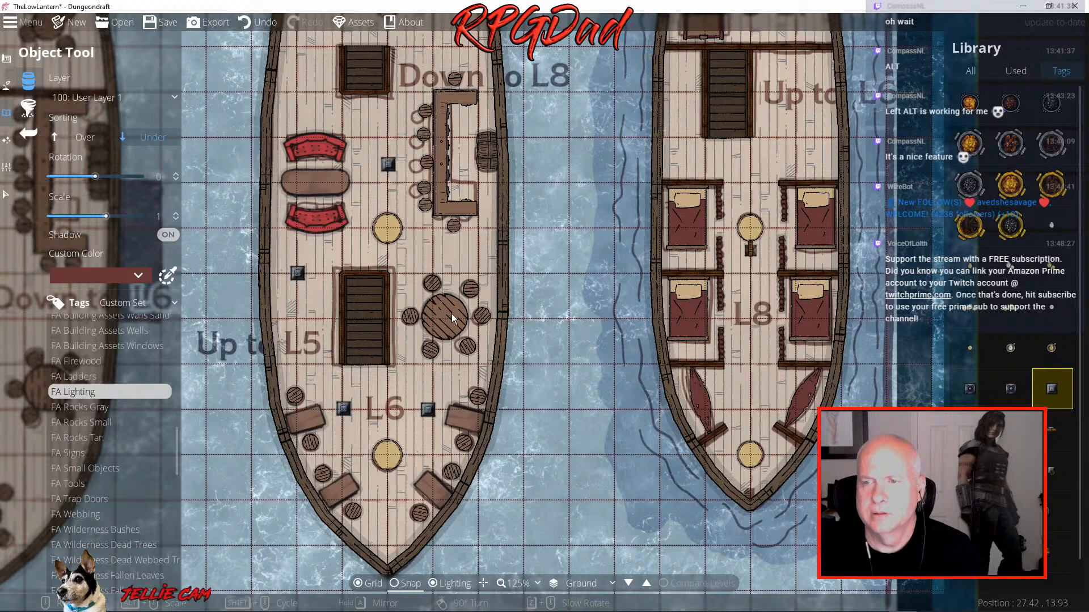
left_click(85, 137)
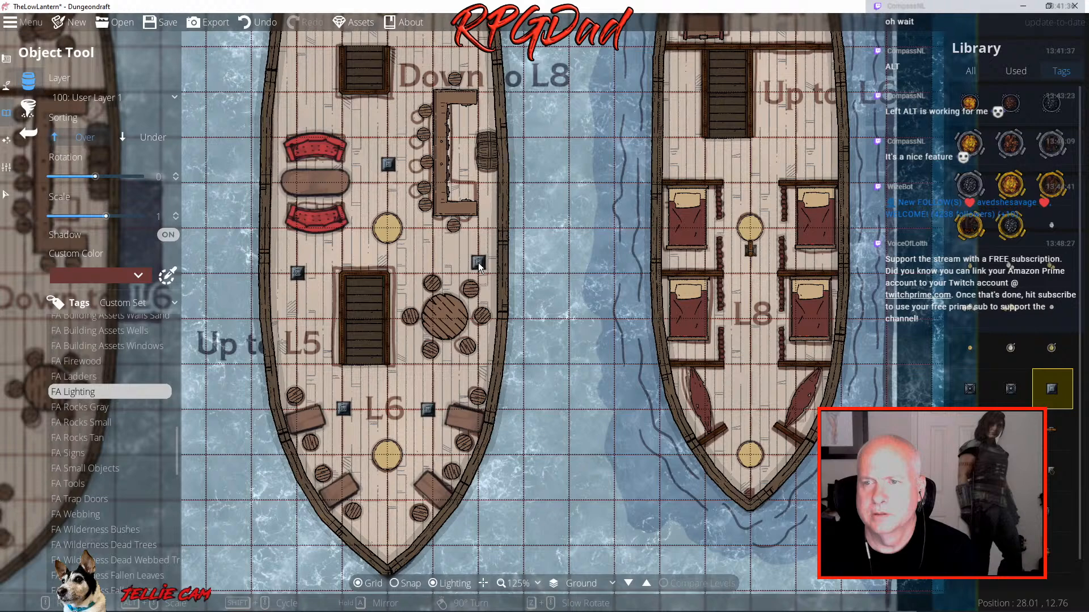
left_click(478, 263)
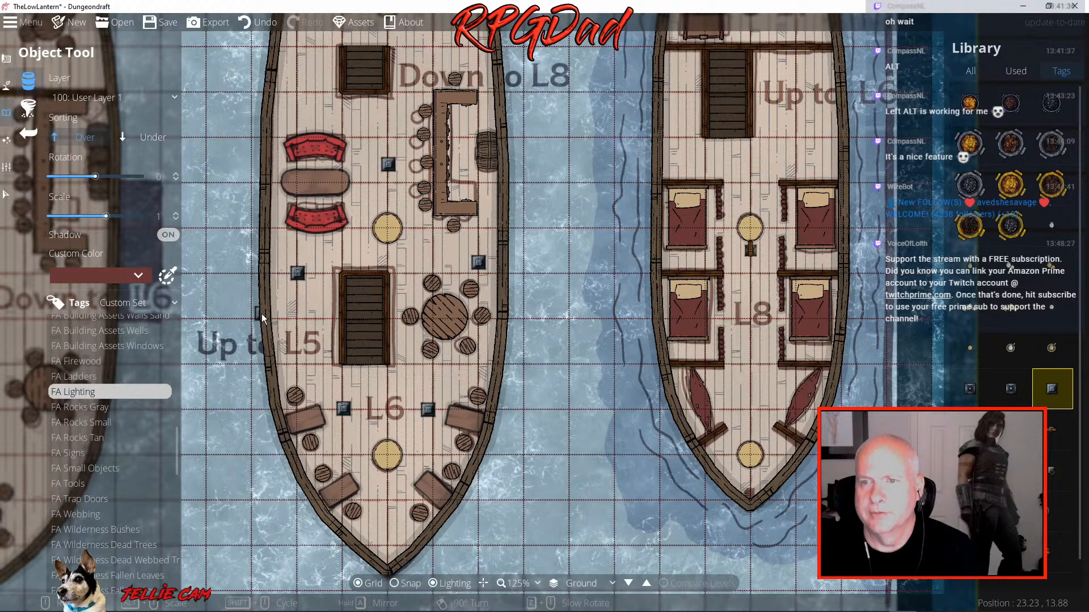
Place lamps across the L5 tavern deck near the Up to L1 stairs, the hull, the end of the bar and the lower round tables
left_click_drag(366, 229, 586, 364)
left_click_drag(527, 335, 849, 282)
left_click_drag(735, 302, 743, 256)
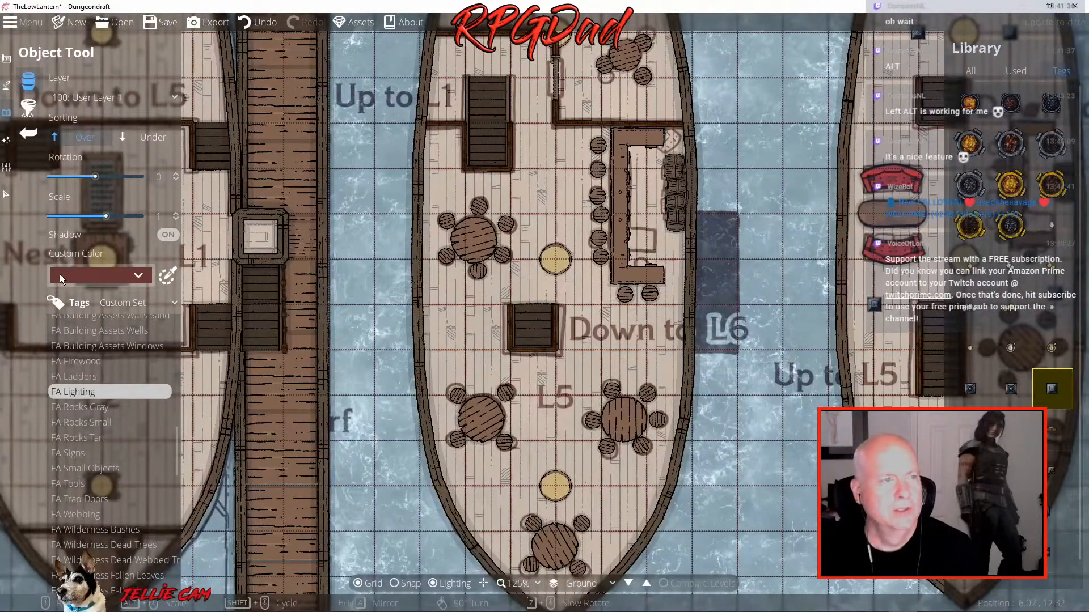
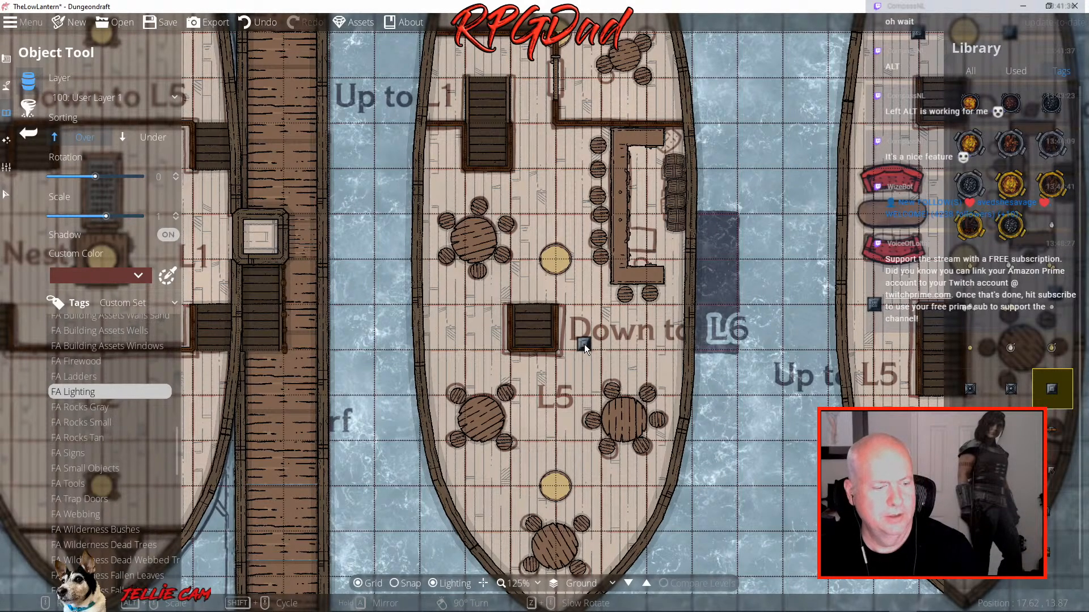
left_click_drag(587, 341, 526, 486)
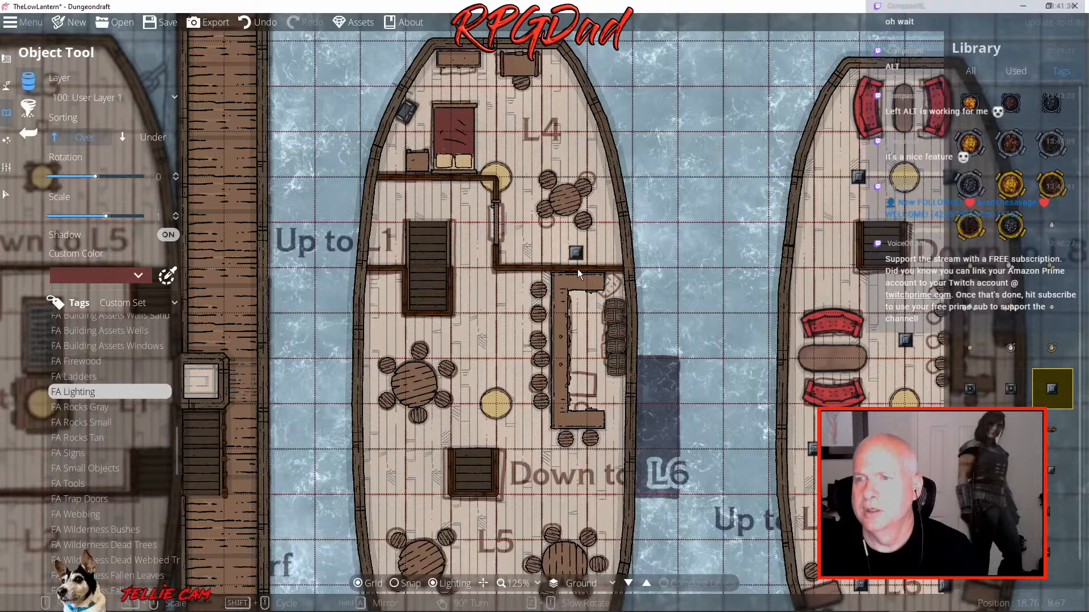
left_click_drag(577, 274, 647, 166)
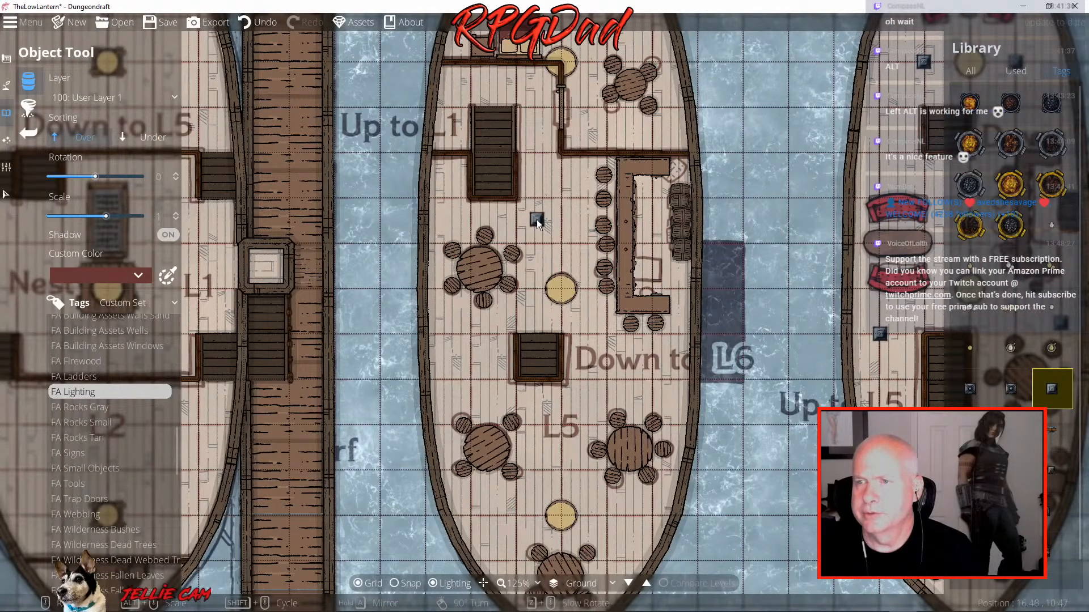
left_click(537, 222)
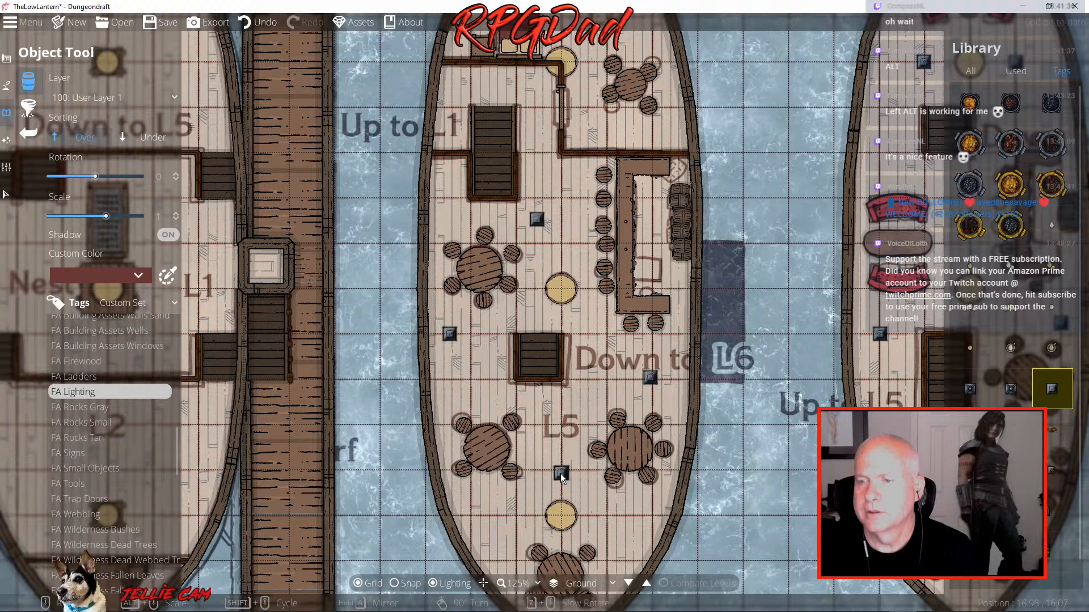
left_click_drag(454, 515, 516, 261)
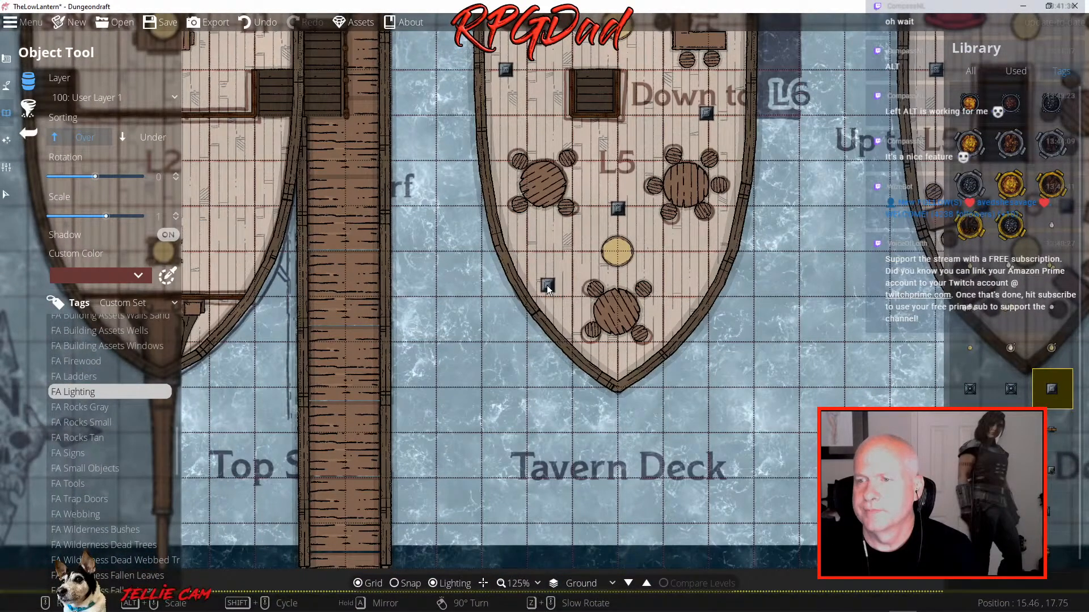
left_click(546, 276)
Switch to the small wall lantern from the FA Lighting objects for use in cabin L4
left_click_drag(685, 243, 699, 385)
left_click_drag(675, 283, 677, 368)
left_click_drag(671, 192, 683, 301)
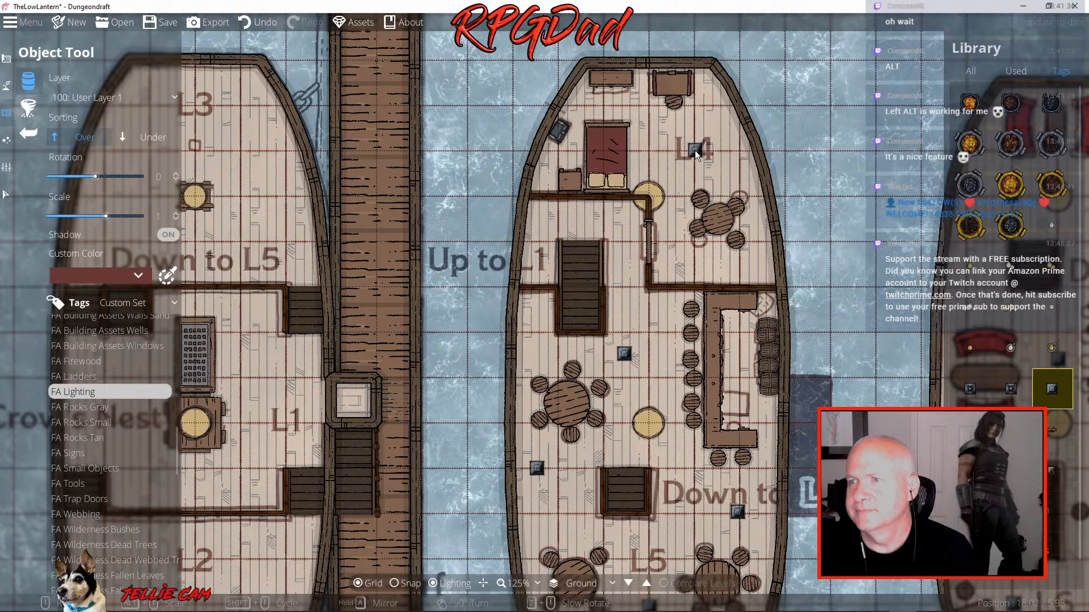
mouse_move(1040, 439)
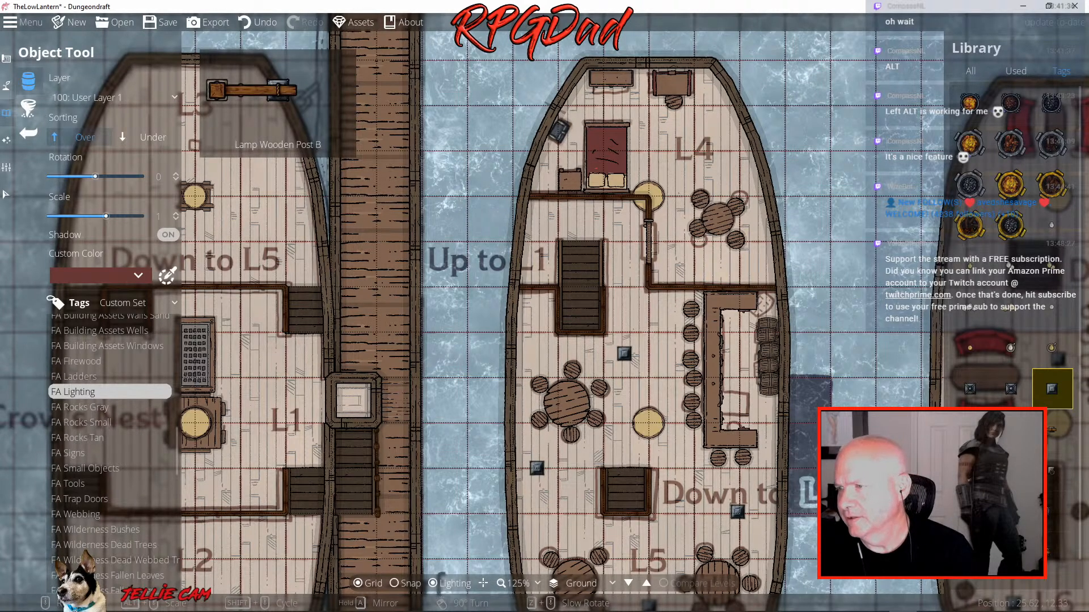
scroll(1043, 454, "down", 1)
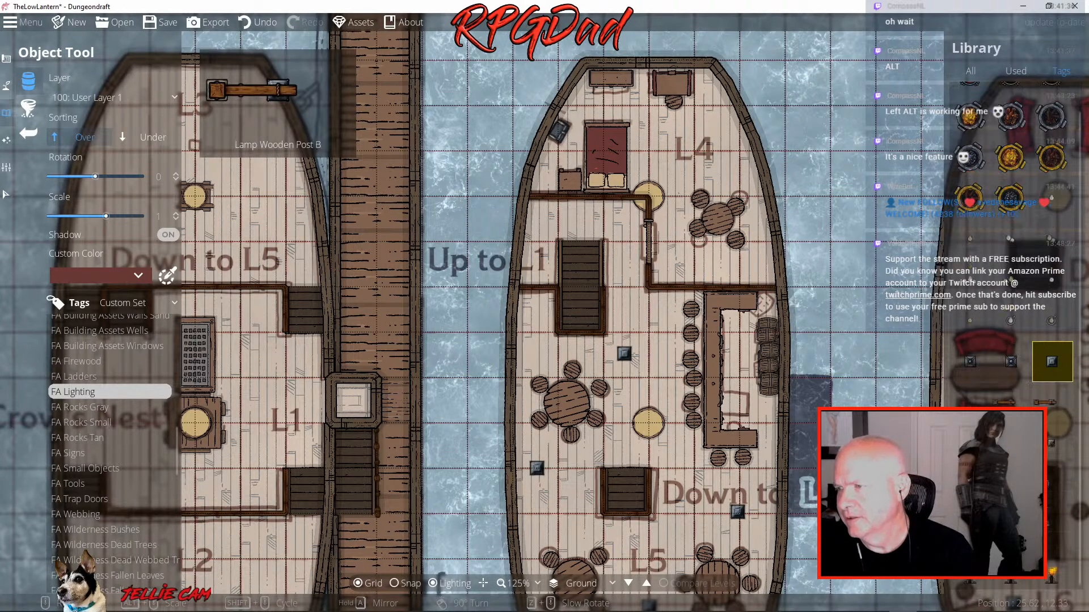
left_click(1048, 487)
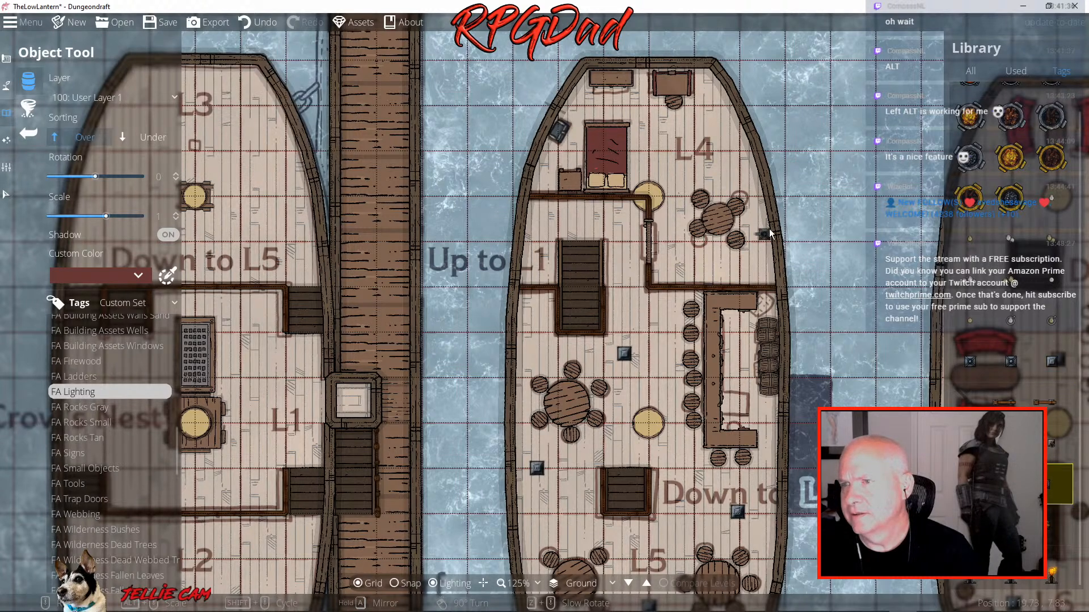
Place the wall lantern rotated -90° with sorting Under against the round mast in cabin L4, on the side facing the bow
scroll(680, 175, "down", 7)
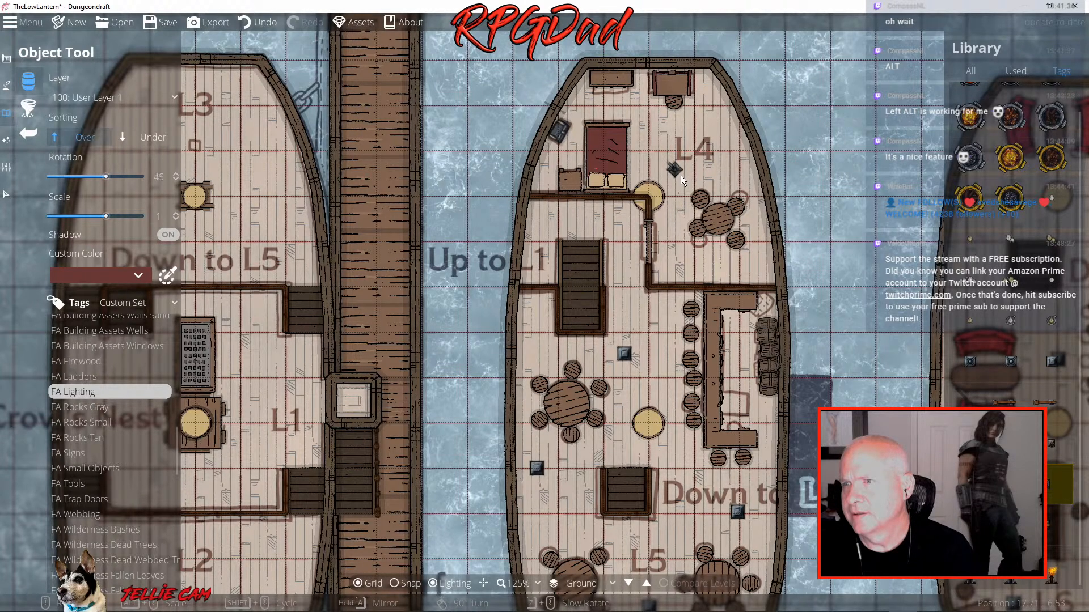
scroll(651, 160, "up", 1)
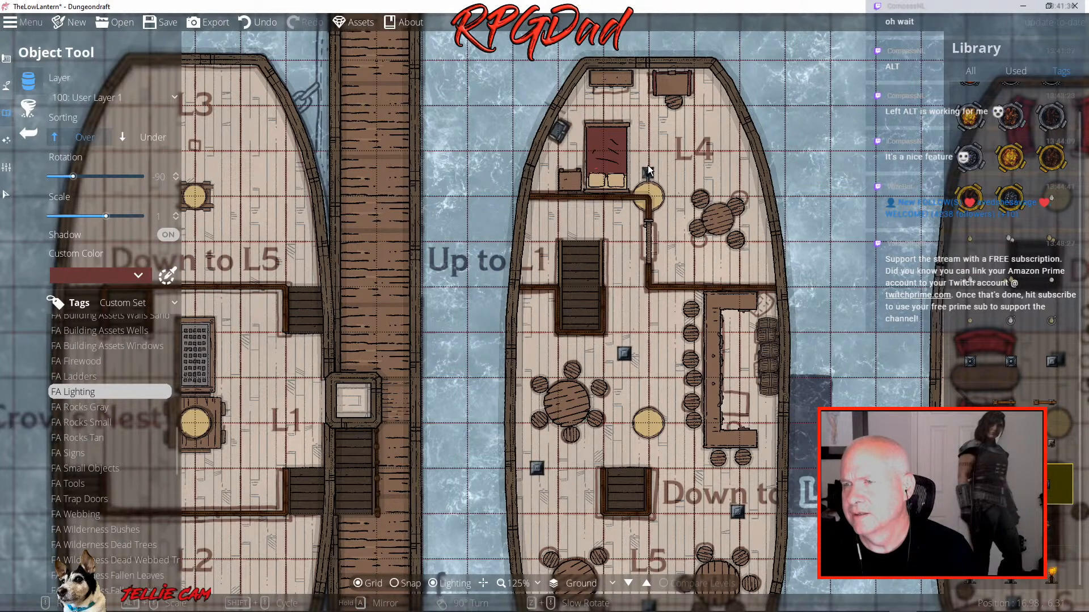
left_click(148, 138)
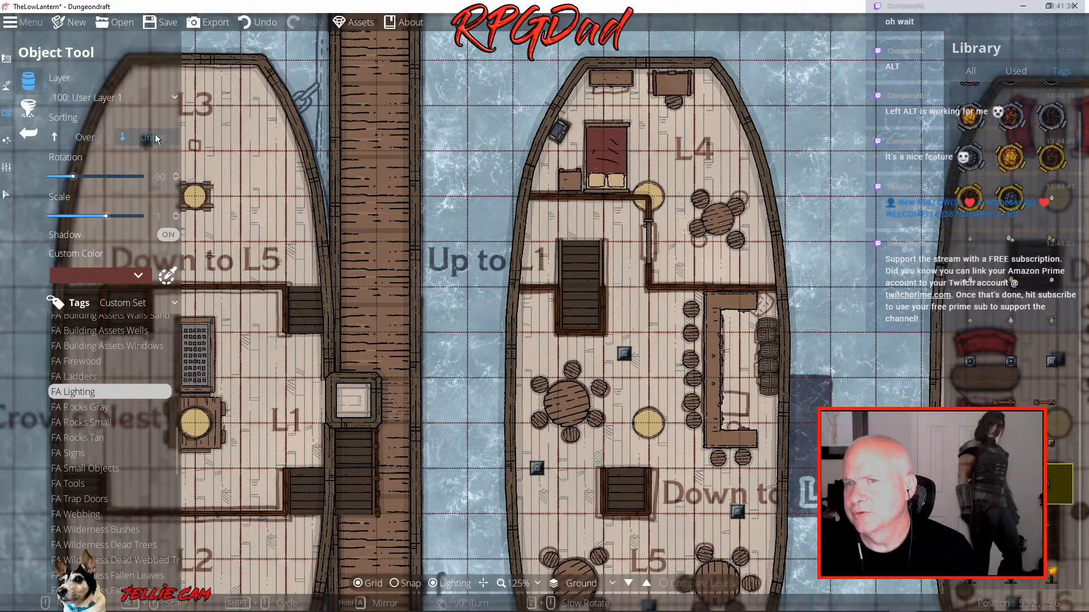
left_click(649, 169)
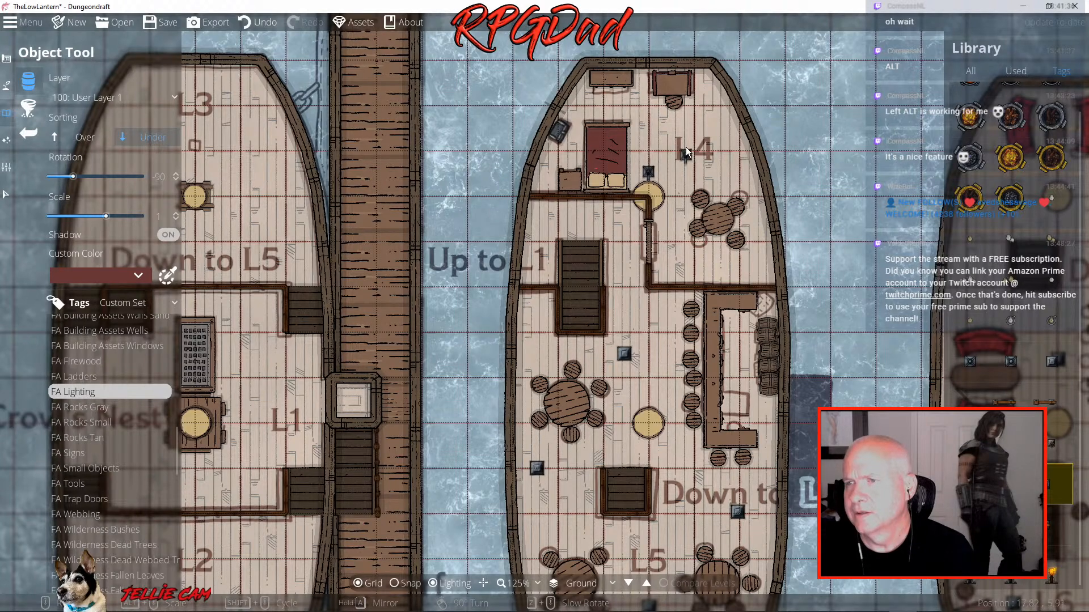
Browse the FA Small Objects and Food object tags for items to decorate the ship's decks
left_click_drag(718, 151, 620, 93)
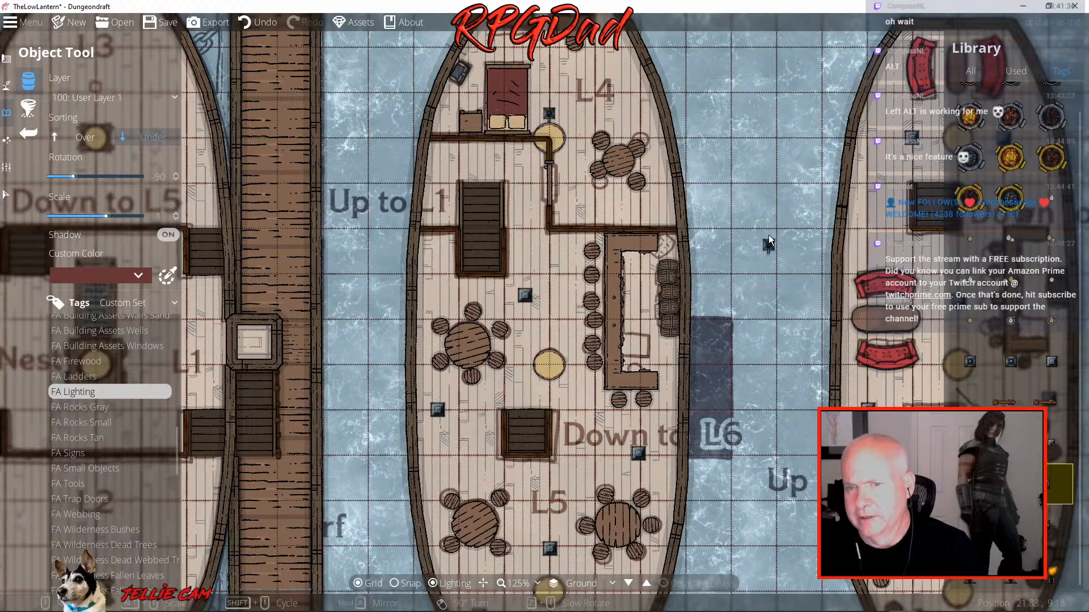
left_click_drag(533, 259, 930, 227)
left_click_drag(569, 269, 571, 363)
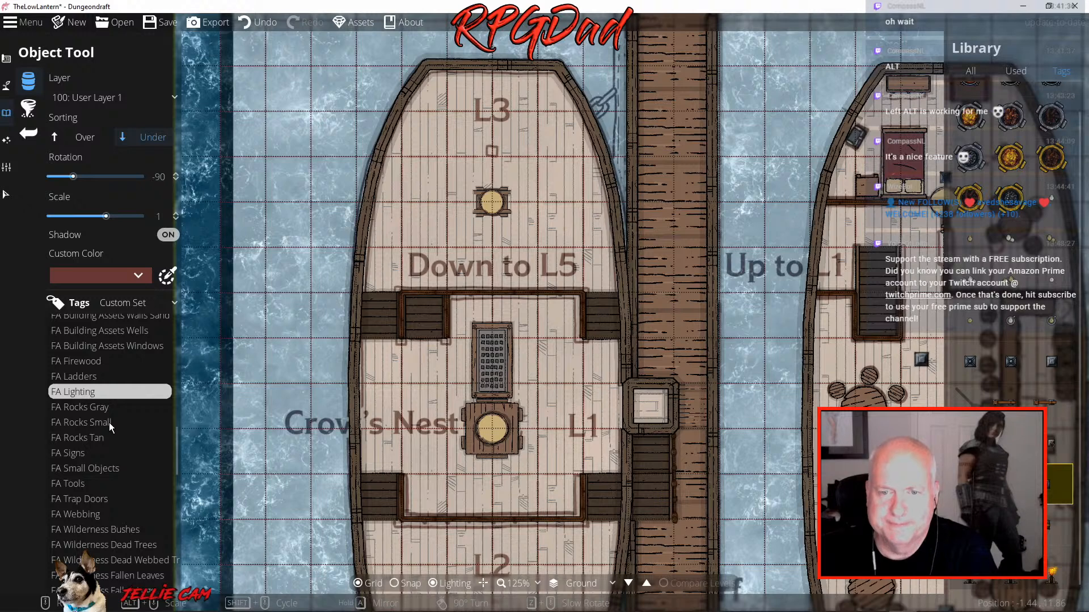
scroll(108, 423, "down", 2)
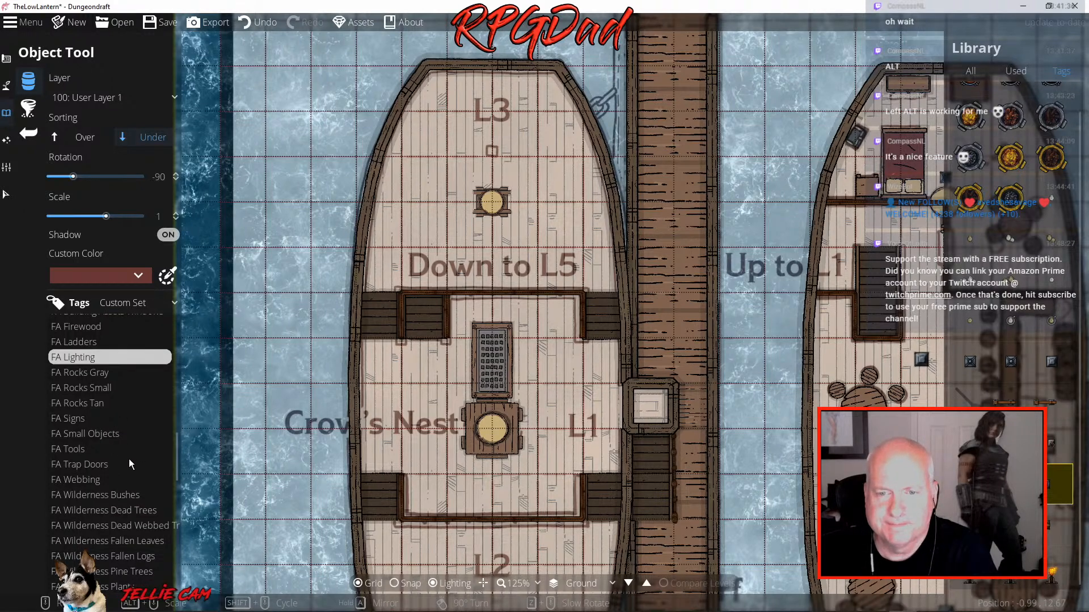
left_click(98, 434)
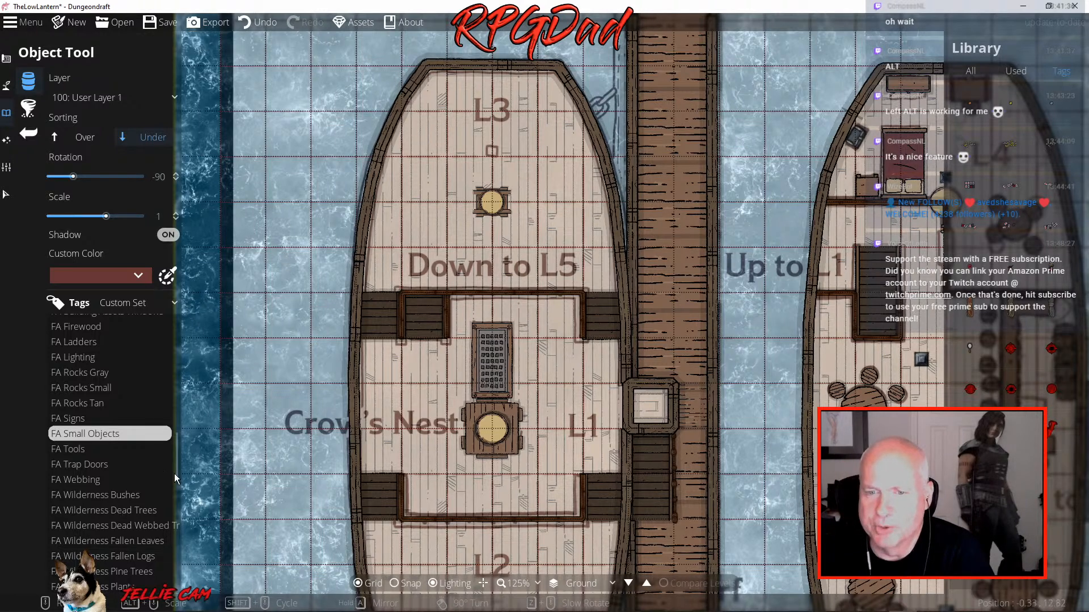
scroll(124, 492, "down", 3)
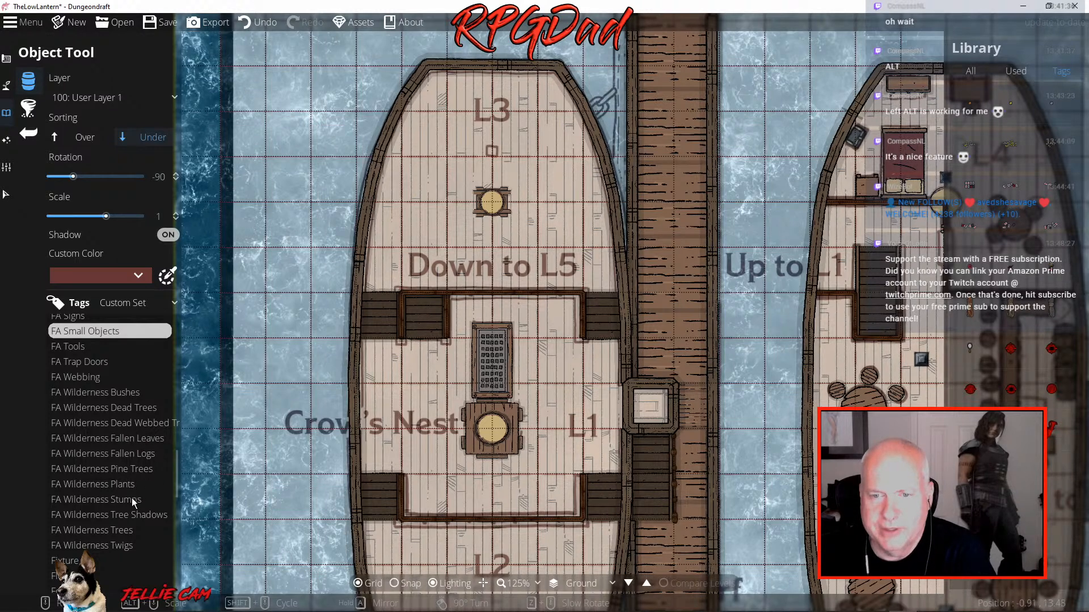
scroll(134, 531, "down", 3)
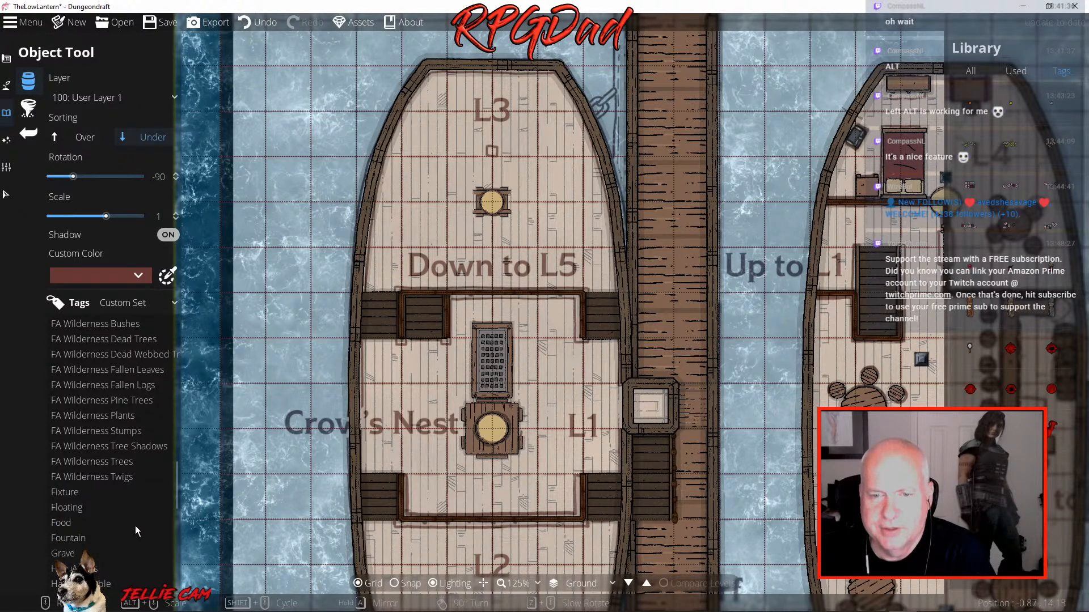
left_click(65, 487)
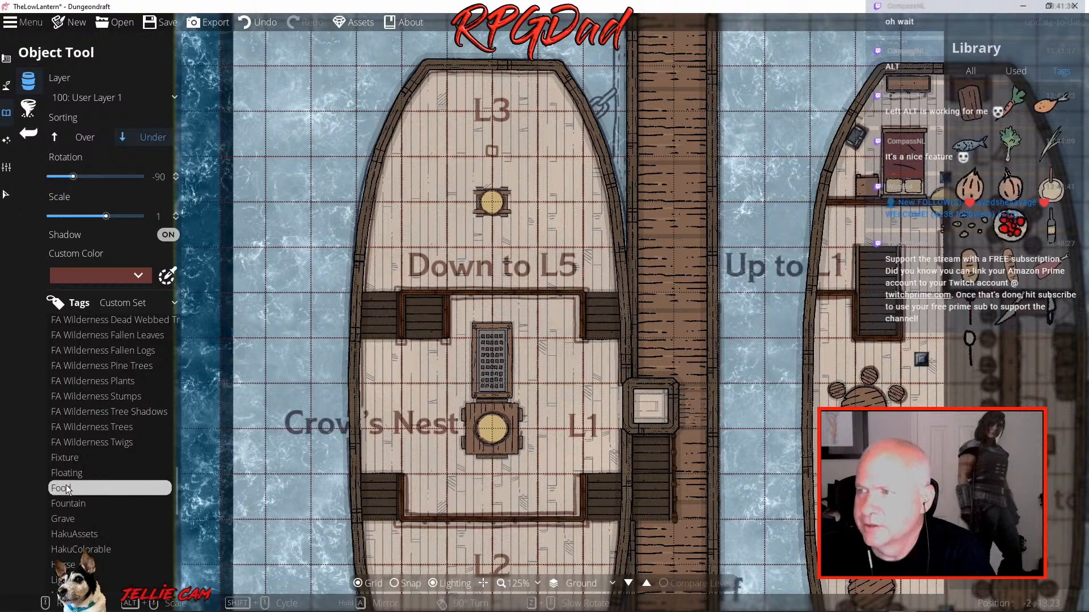
scroll(76, 484, "down", 3)
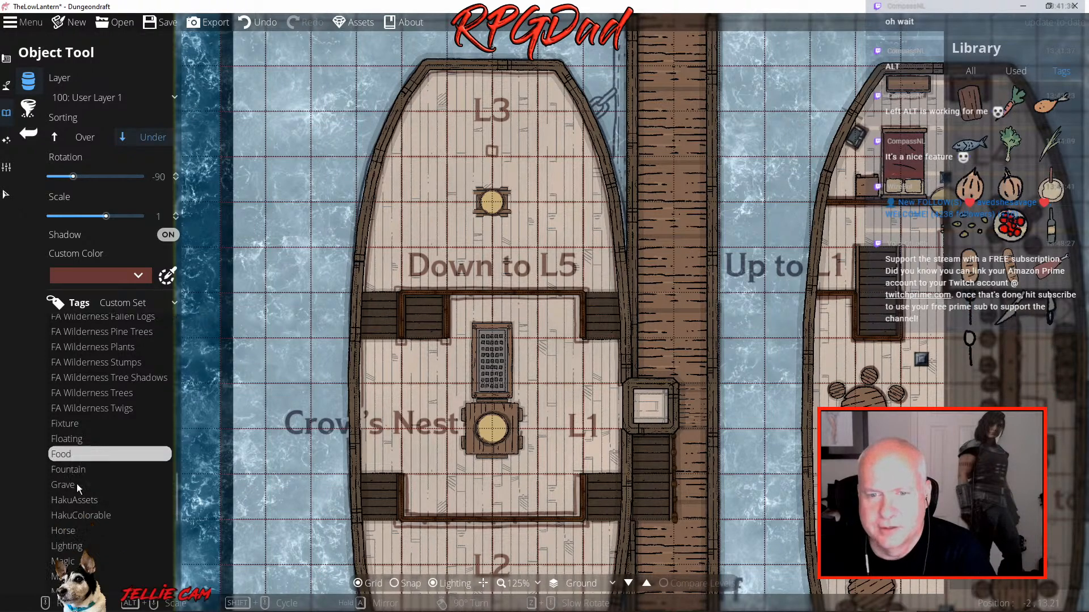
Look through the HakuAssets and Skeleton object tags for further deck decorations
left_click(84, 432)
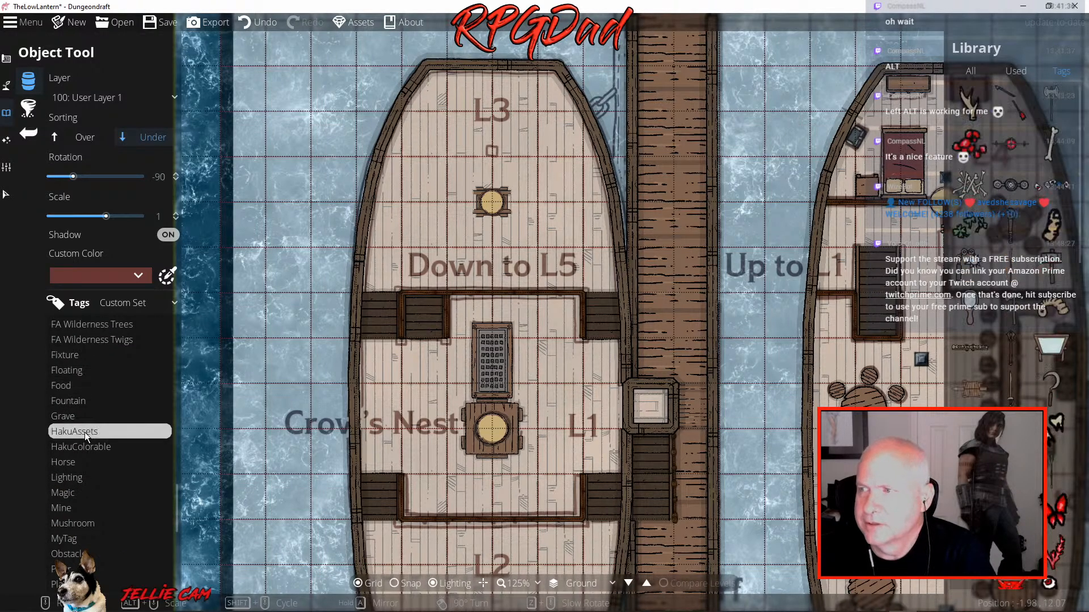
scroll(1035, 406, "down", 5)
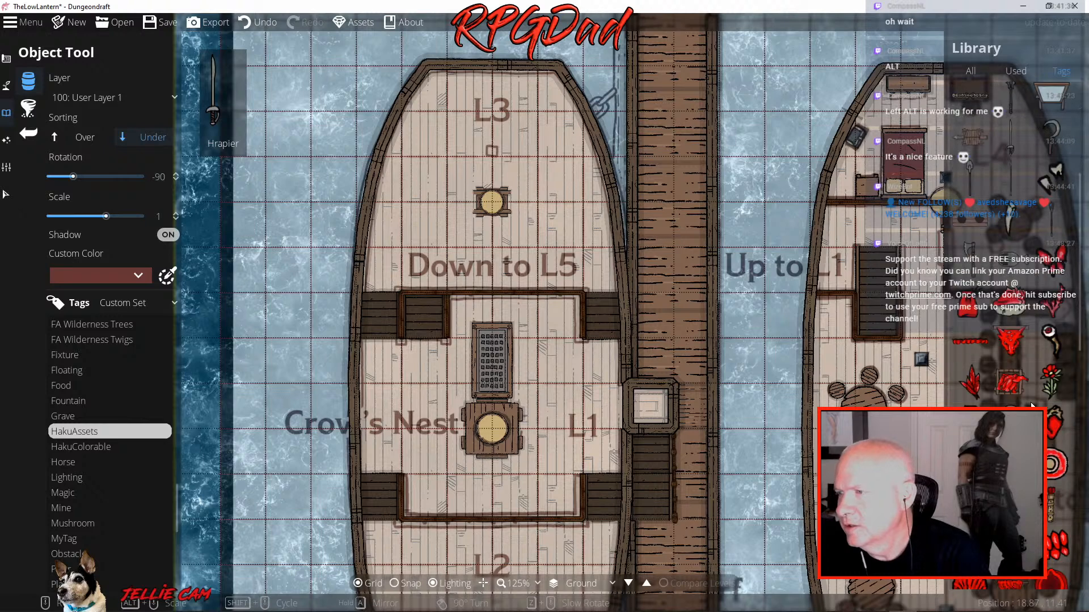
scroll(1032, 405, "down", 5)
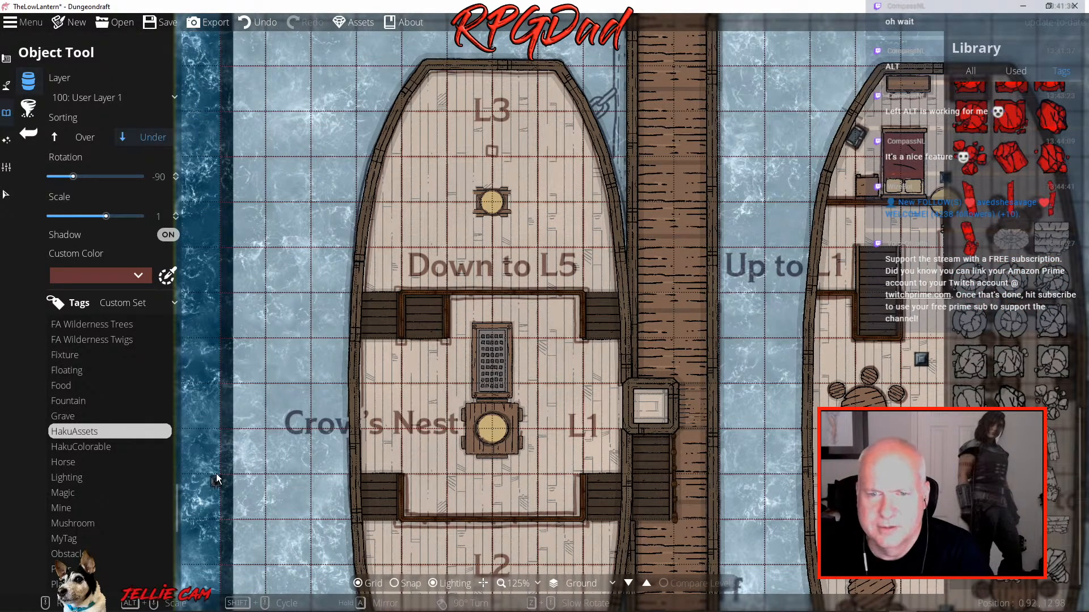
scroll(114, 485, "down", 2)
scroll(114, 482, "down", 4)
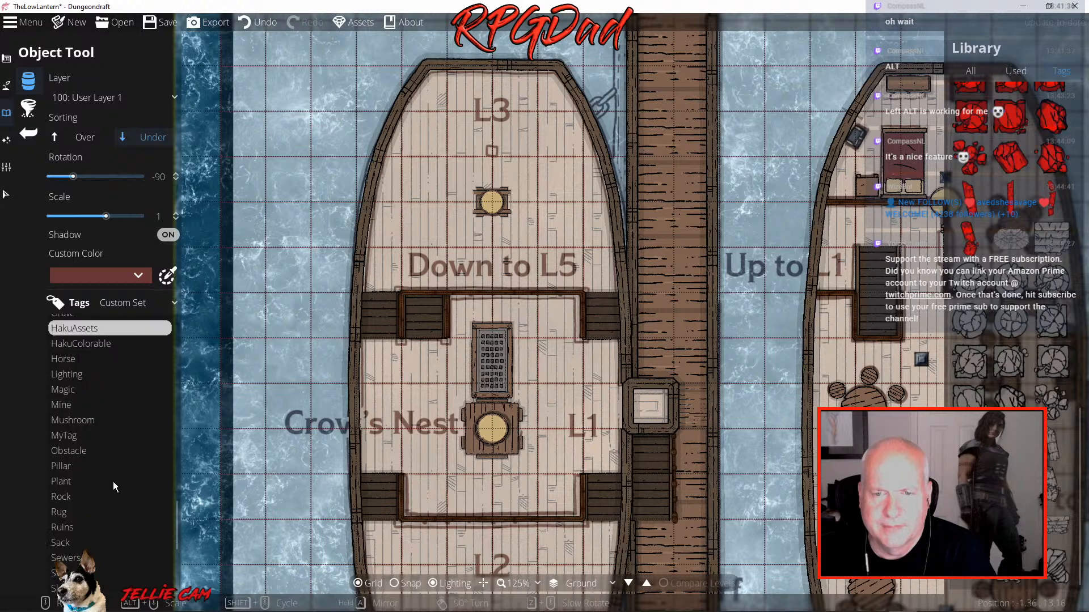
scroll(71, 448, "down", 4)
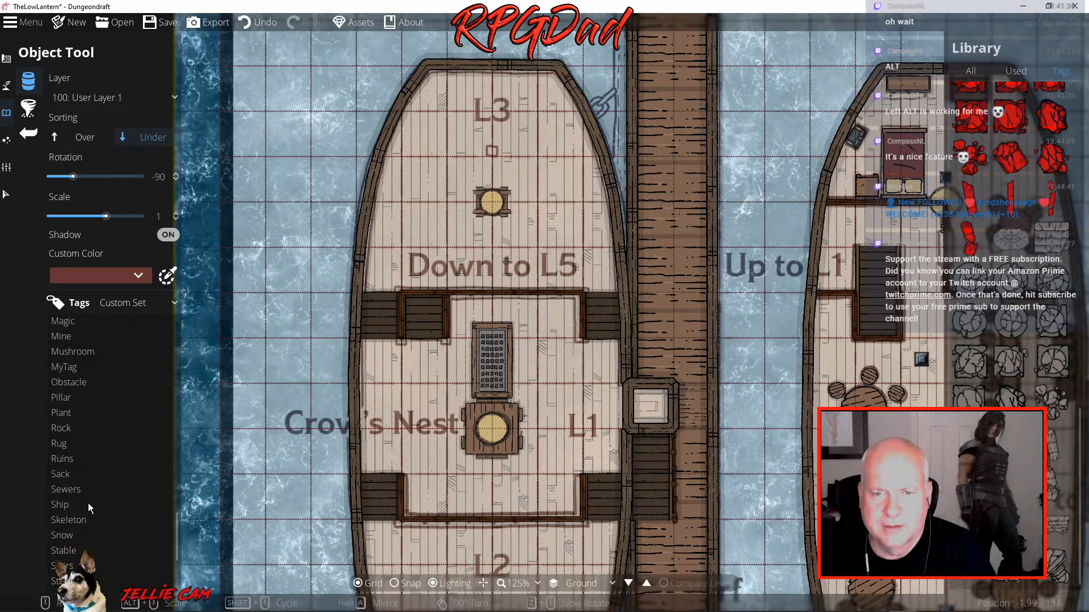
scroll(113, 507, "down", 6)
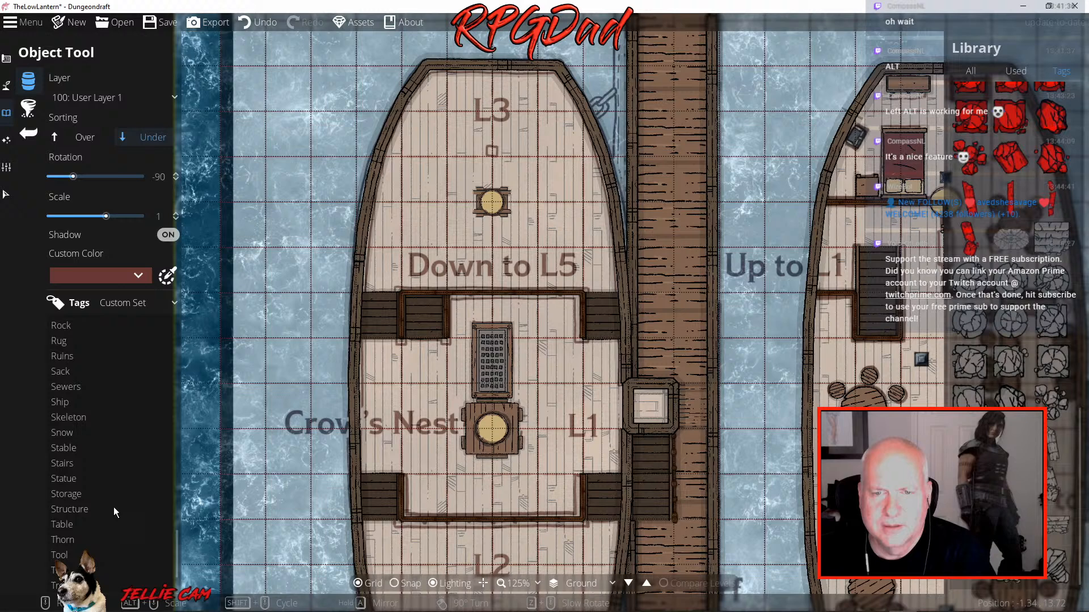
left_click(72, 417)
scroll(105, 444, "down", 2)
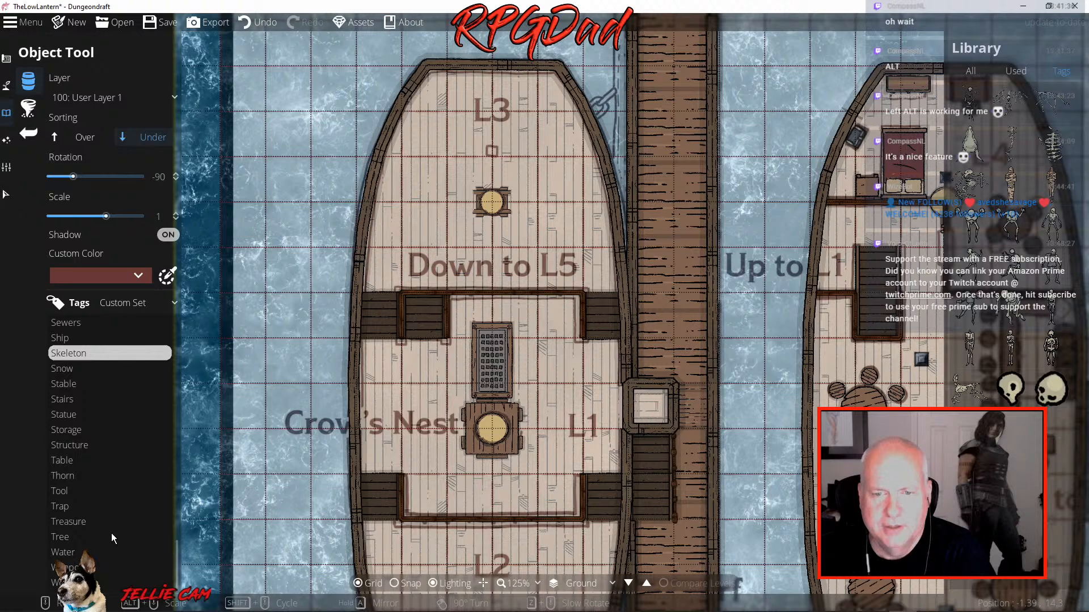
scroll(111, 533, "up", 15)
scroll(114, 529, "up", 10)
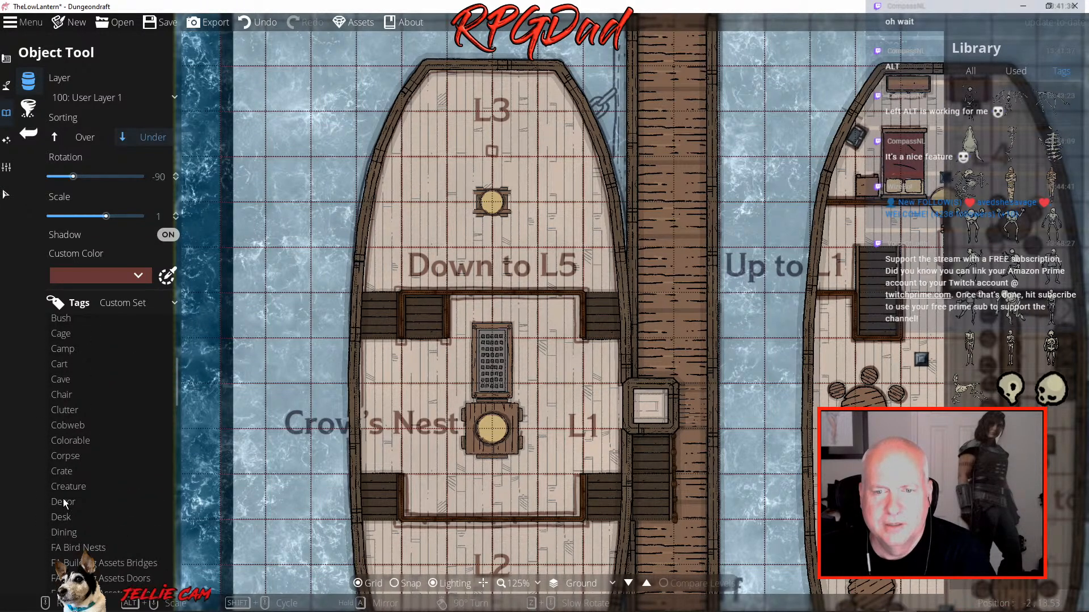
Choose Pigeon 02 from the Creature objects and scatter four pigeons at varied rotations around the small mast on deck L2
left_click(73, 486)
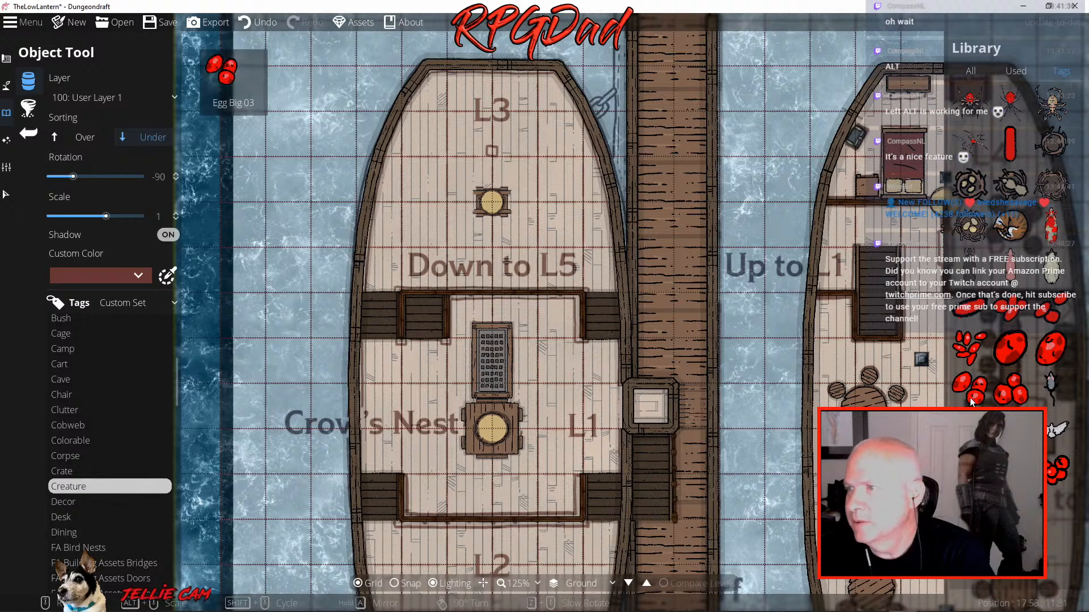
left_click(1050, 430)
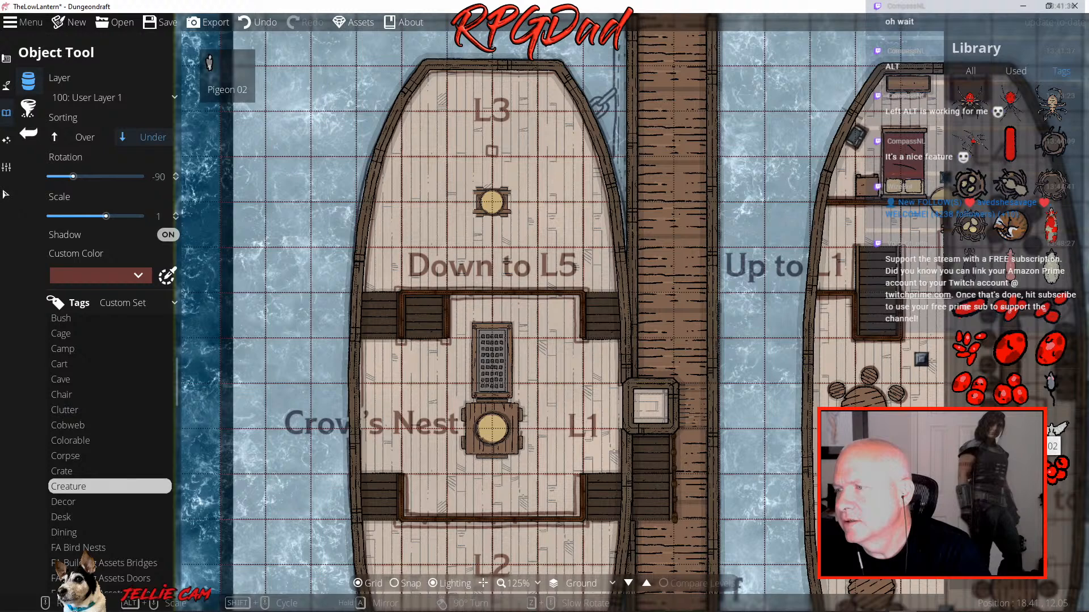
scroll(465, 161, "up", 4)
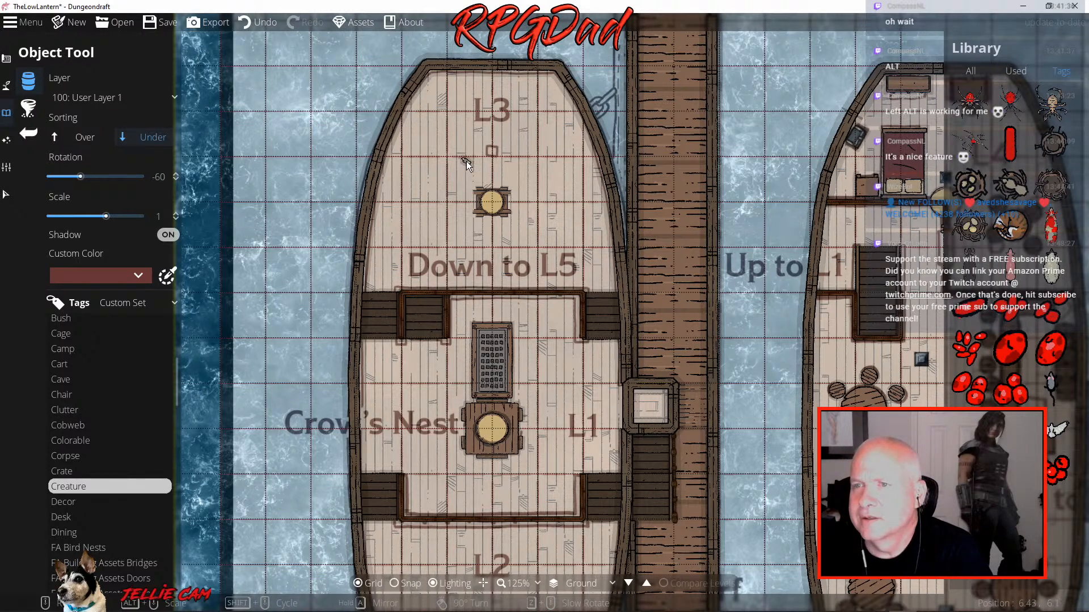
scroll(466, 161, "down", 1)
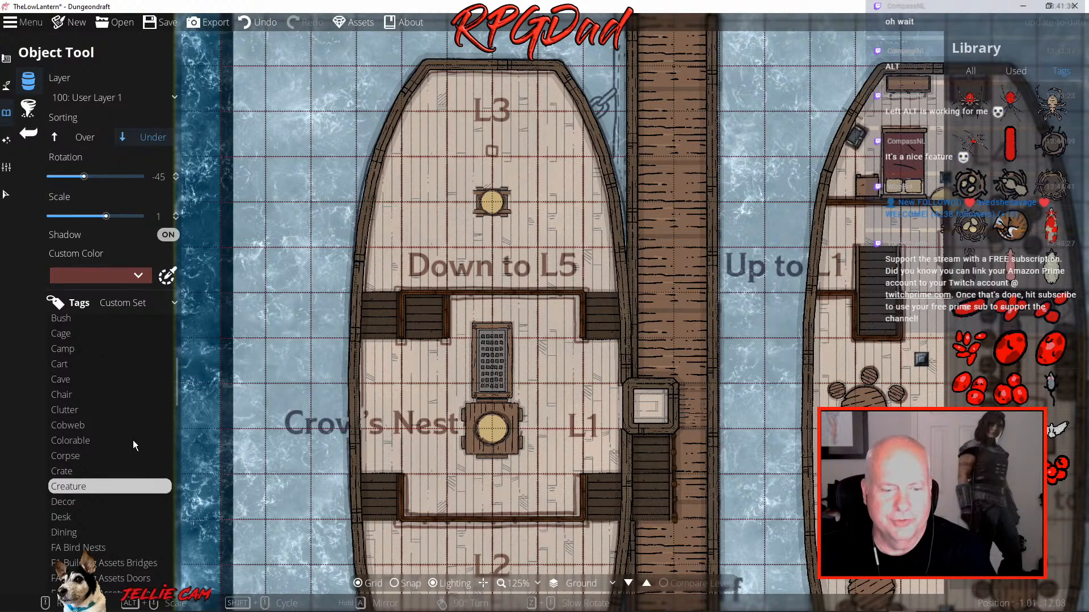
left_click_drag(206, 470, 224, 206)
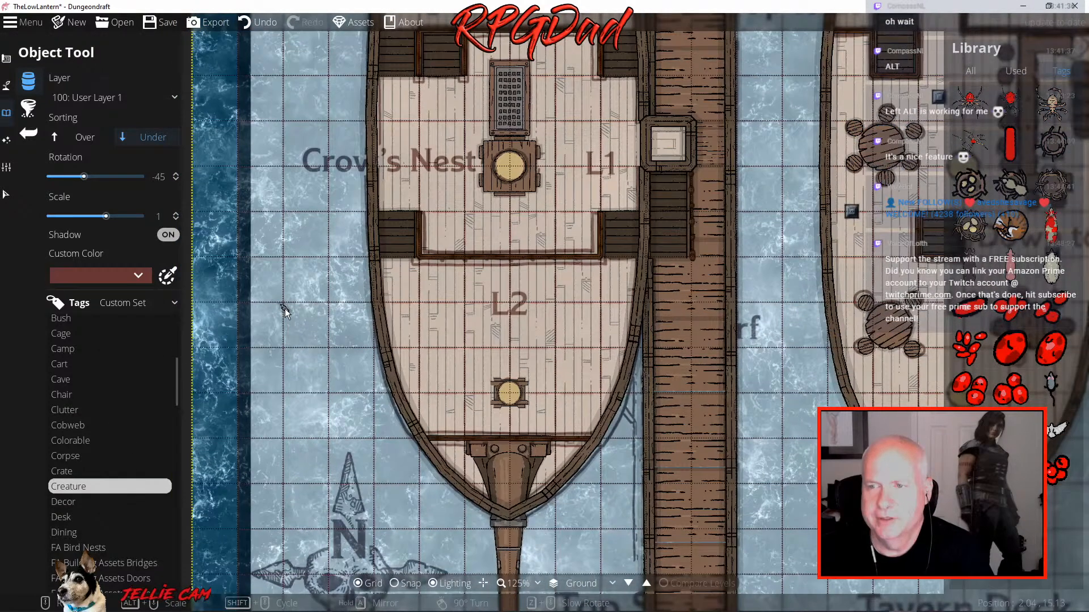
left_click(448, 342)
scroll(554, 355, "up", 1)
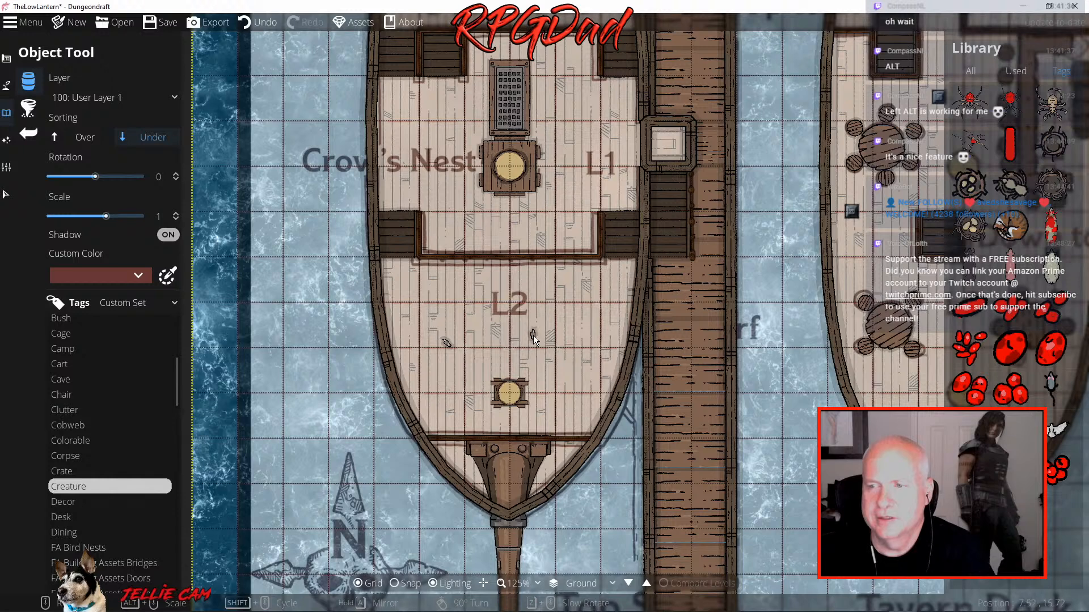
scroll(571, 365, "up", 1)
left_click(567, 397)
left_click(451, 396)
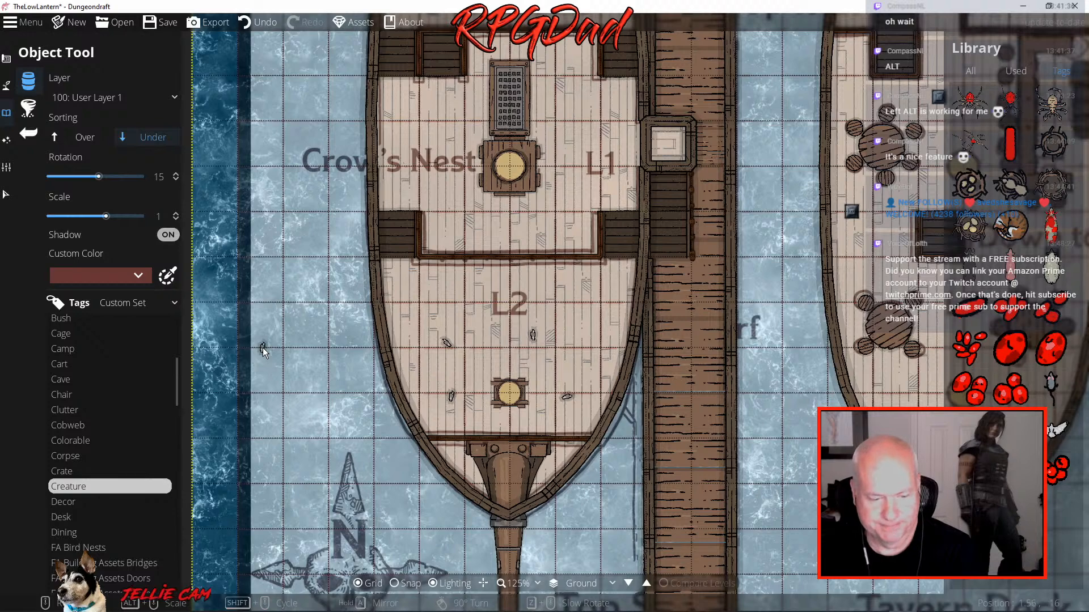
Switch to a wall lantern from the FA Lighting objects for use on the outside of the ship's hull
left_click_drag(263, 347, 181, 223)
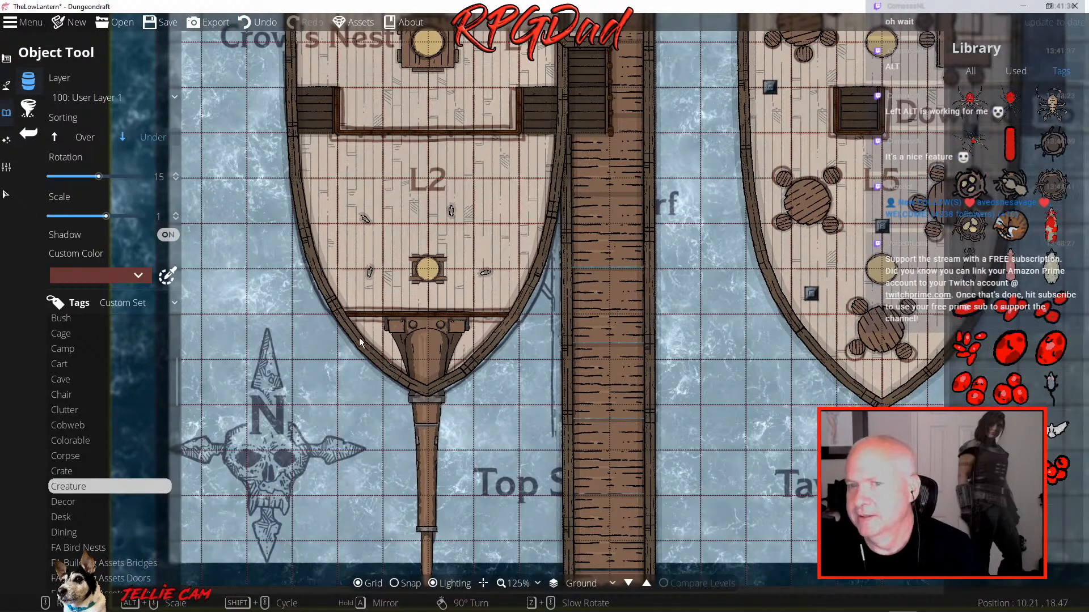
scroll(94, 453, "up", 5)
scroll(95, 454, "down", 3)
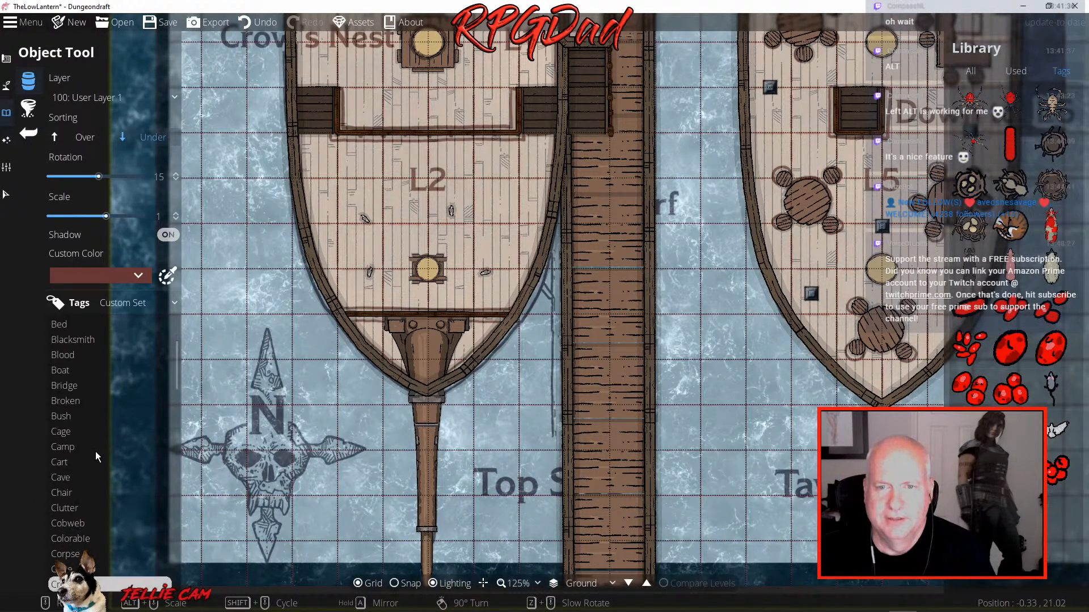
scroll(95, 451, "down", 5)
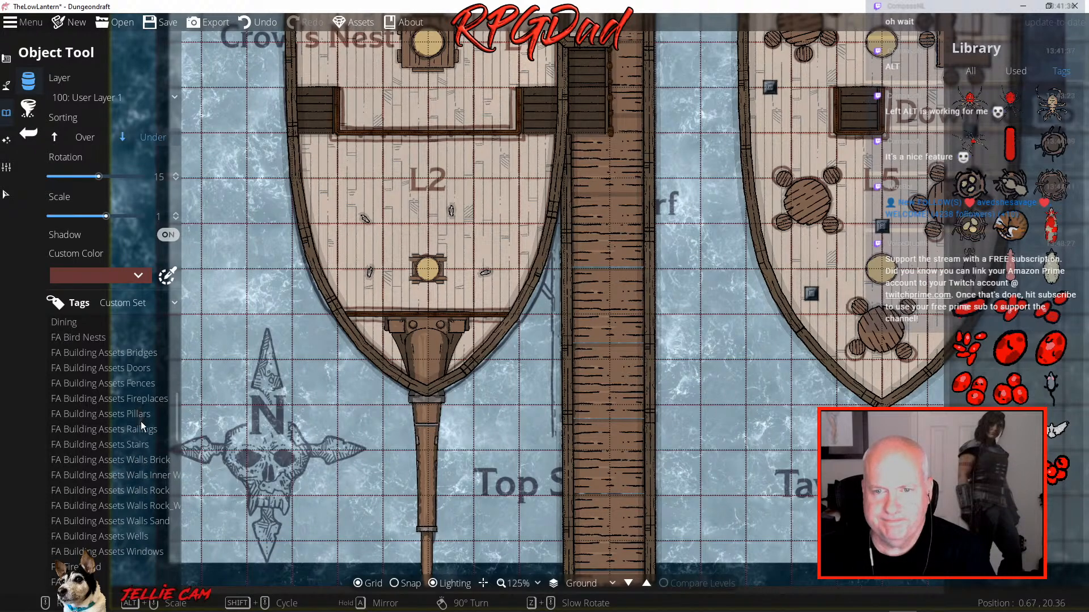
scroll(139, 421, "down", 7)
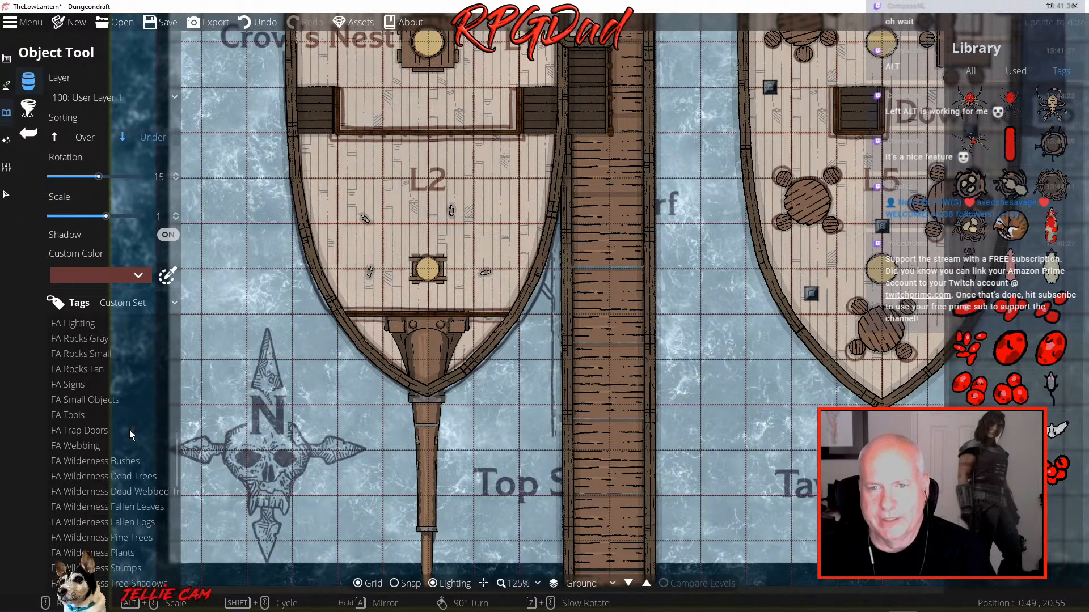
scroll(100, 411, "up", 2)
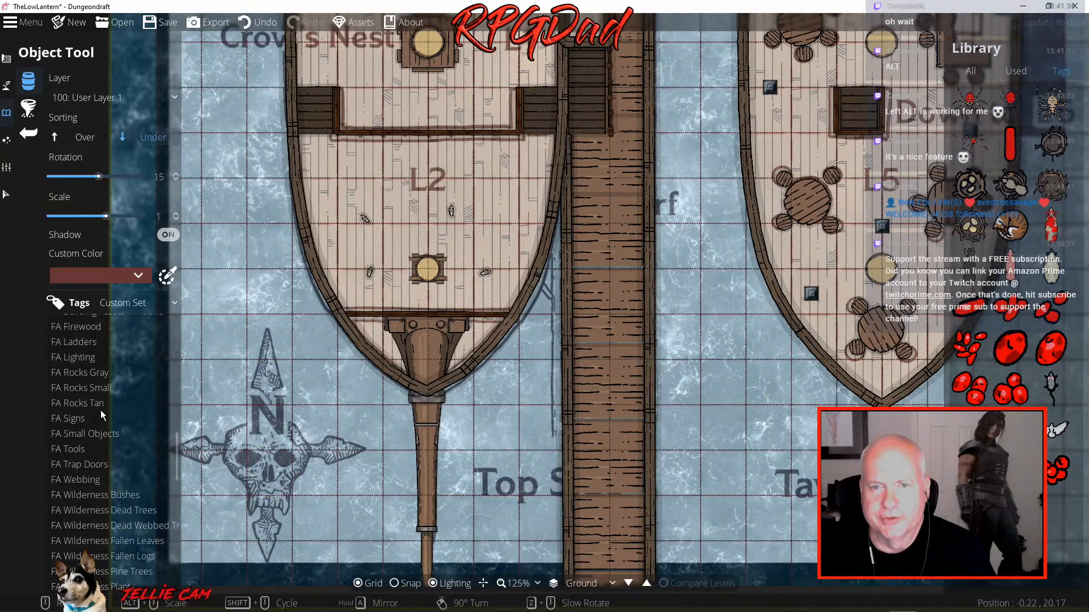
left_click(87, 357)
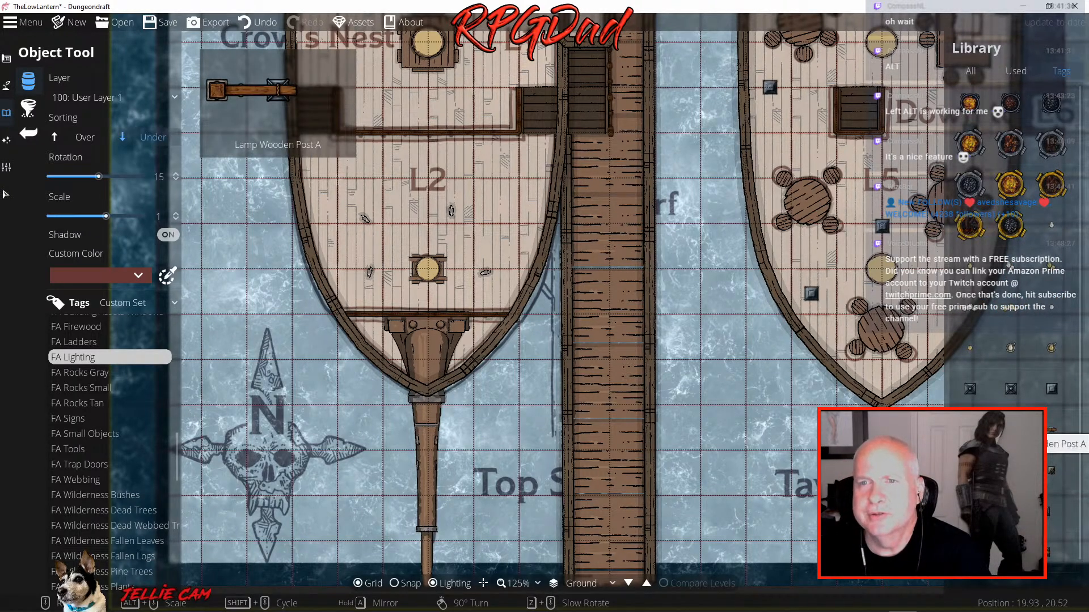
scroll(1009, 283, "down", 1)
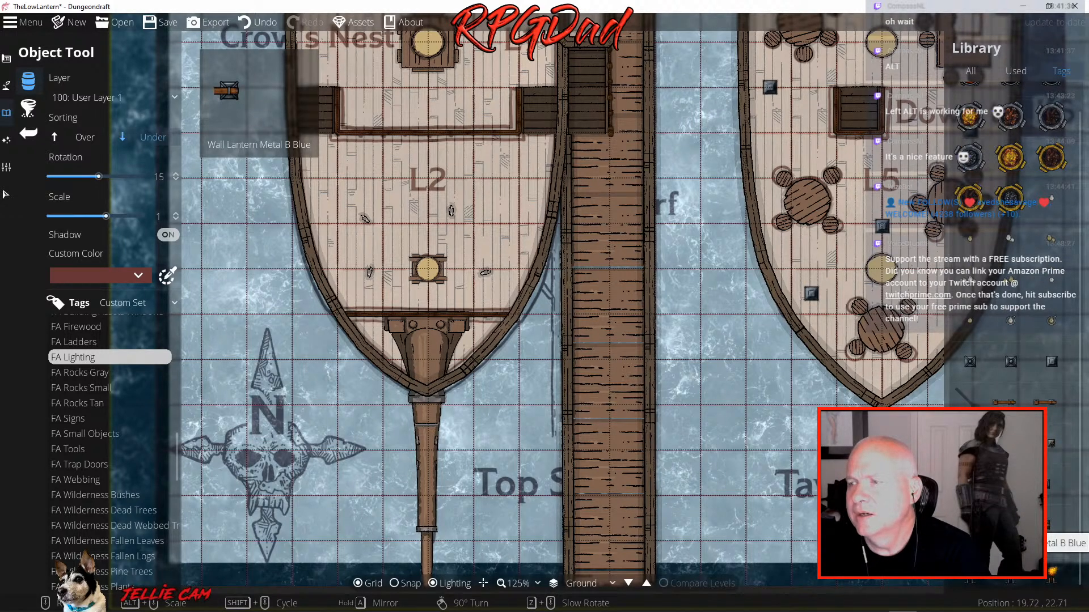
left_click(1004, 528)
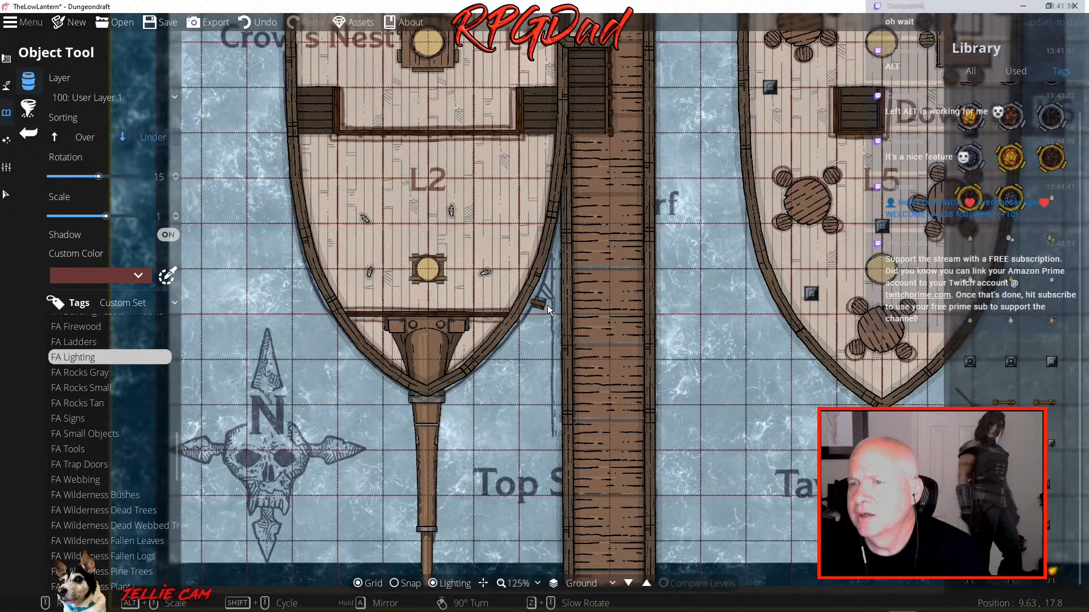
Set the sorting to Over and place the wall lantern rotated 30° on the outside of the L2 hull beside the wharf
scroll(547, 305, "down", 1)
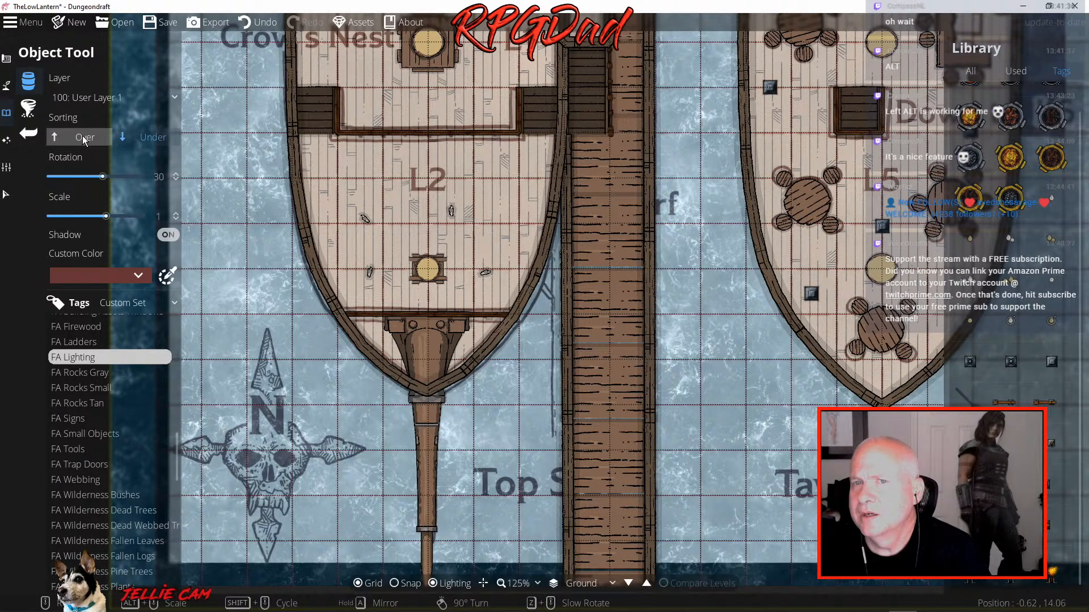
scroll(570, 252, "up", 1)
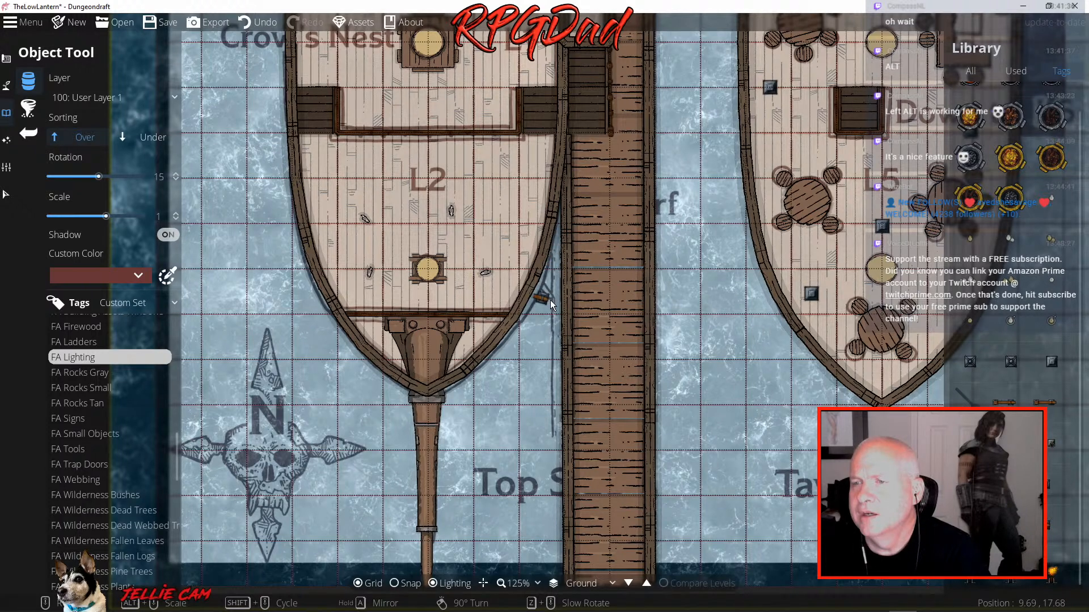
scroll(550, 300, "down", 1)
left_click(548, 301)
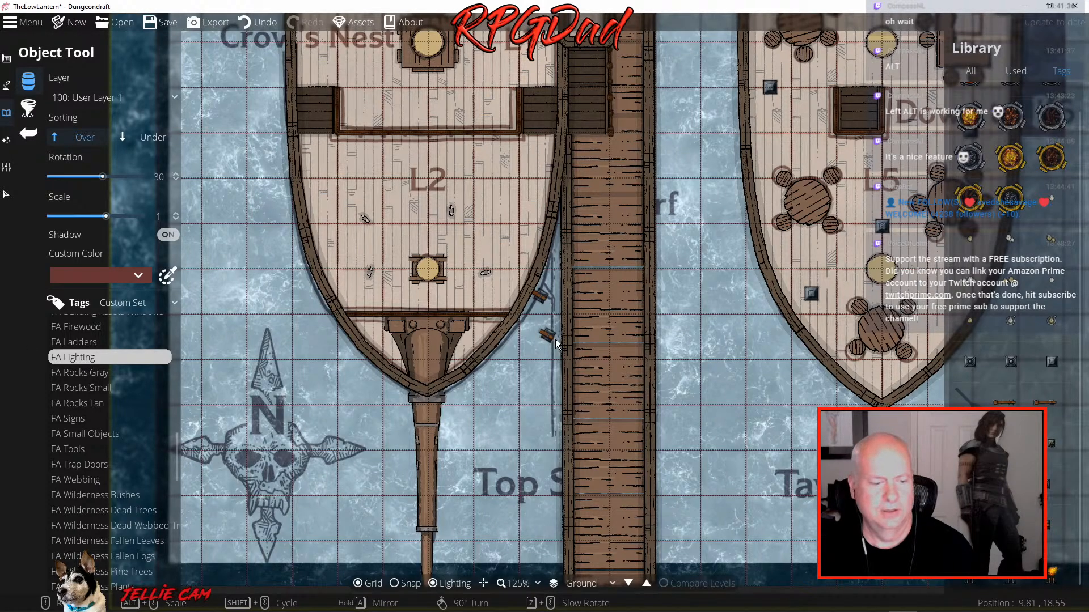
scroll(555, 343, "down", 4)
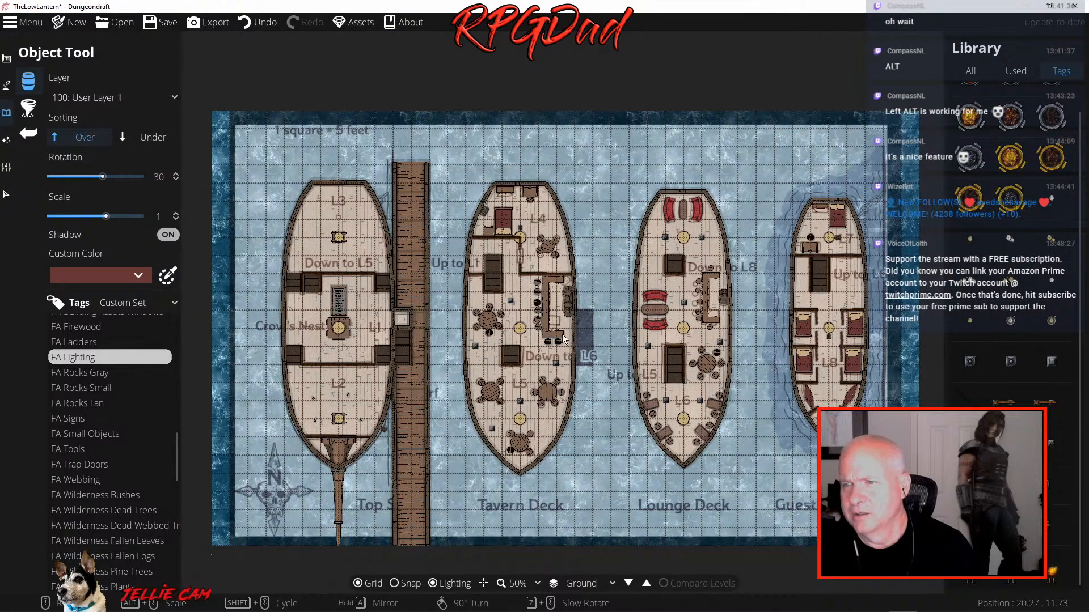
Fade the trace image to 0.01 opacity and look over the furnished decks without the sketch
left_click(4, 169)
left_click(64, 136)
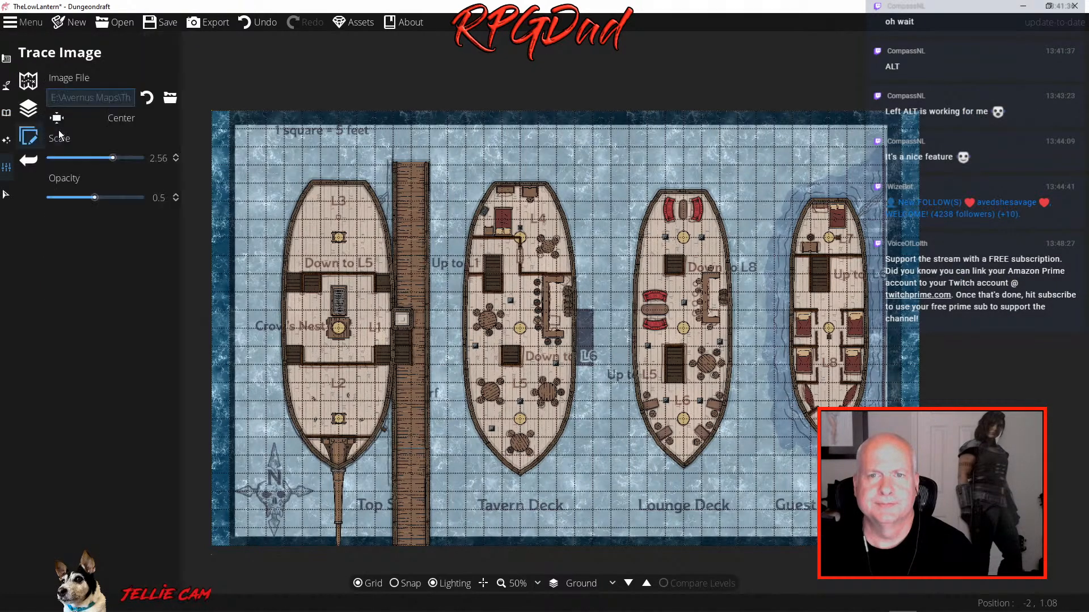
left_click_drag(95, 196, 32, 197)
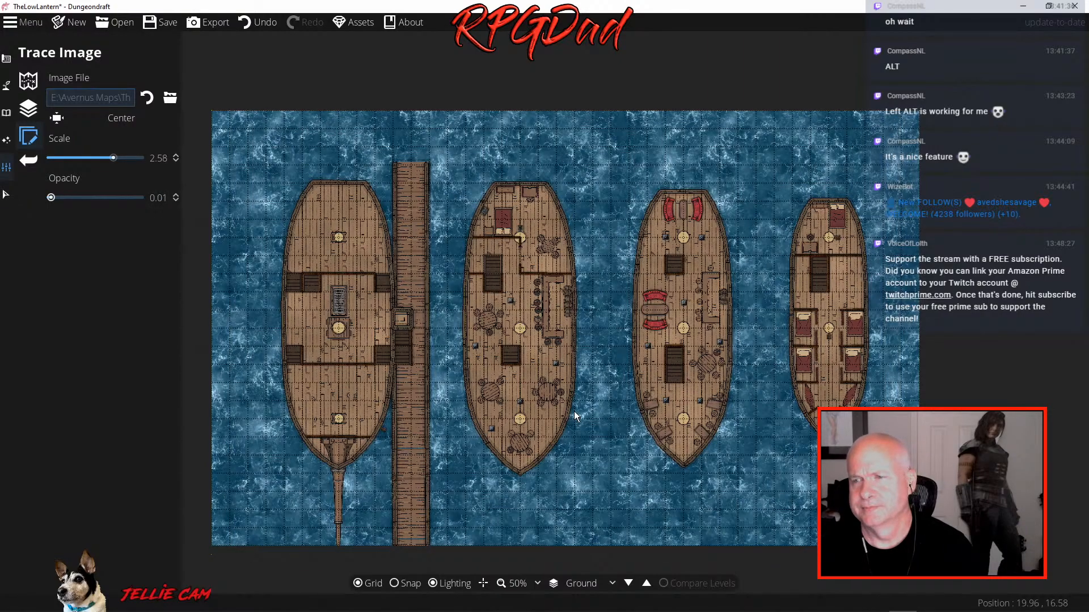
scroll(574, 413, "up", 6)
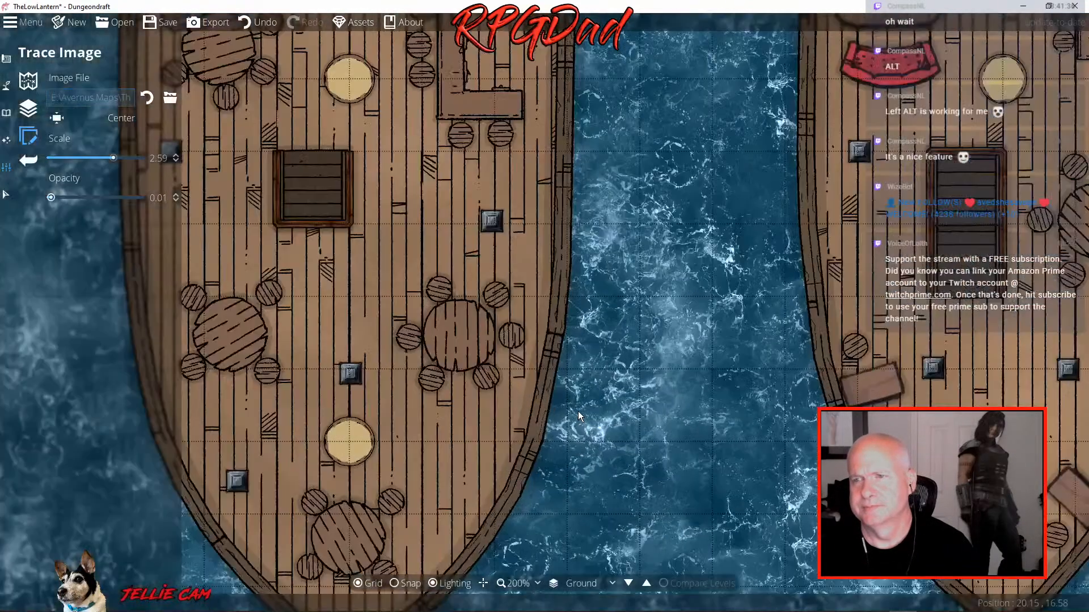
left_click_drag(547, 298, 765, 481)
left_click_drag(614, 334, 673, 511)
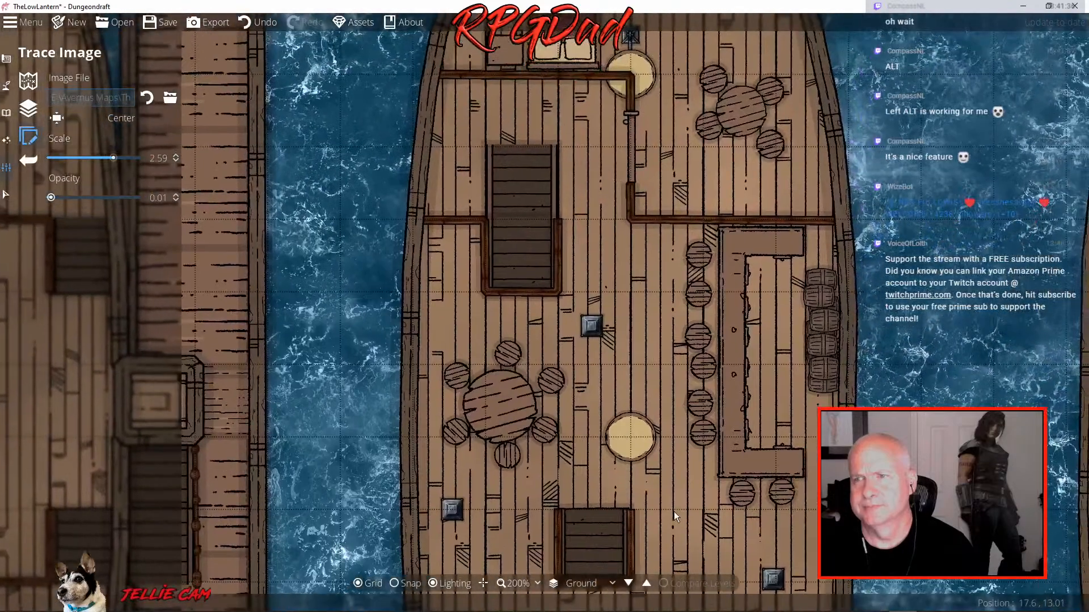
scroll(682, 443, "down", 2)
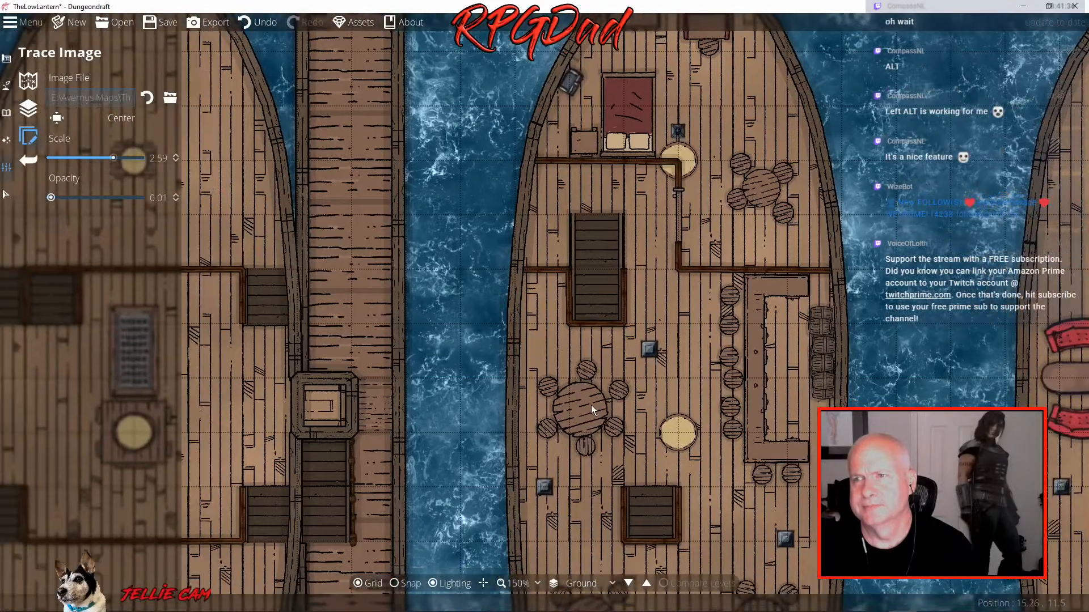
left_click_drag(590, 405, 568, 341)
left_click_drag(684, 334, 248, 439)
scroll(604, 298, "up", 5)
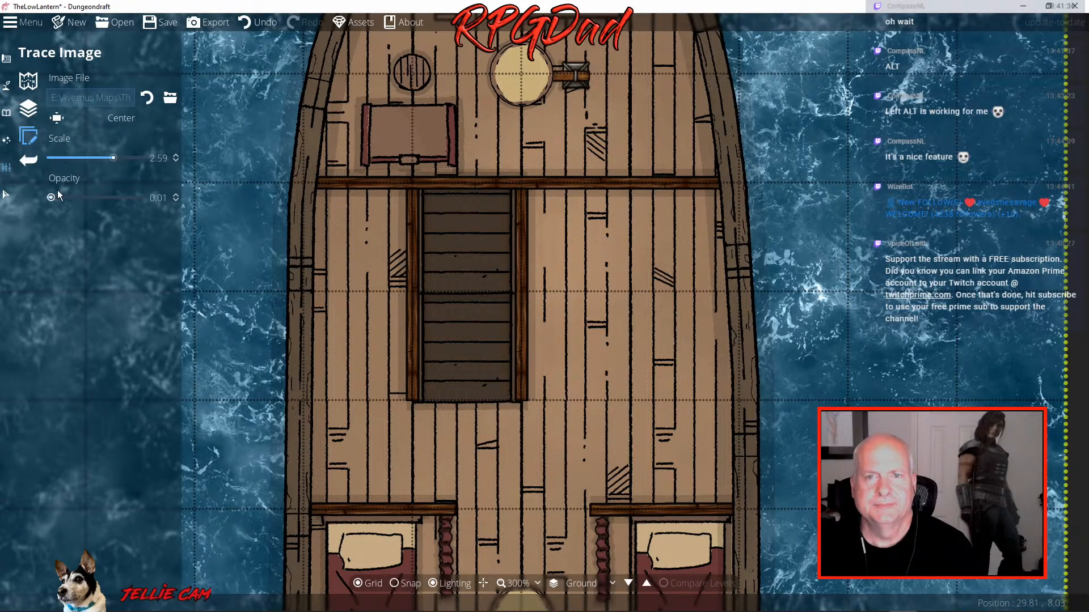
Set the trace image opacity to 0.39 and place a door in the wall between rooms L7 and L8 where sketched
left_click_drag(52, 197, 85, 199)
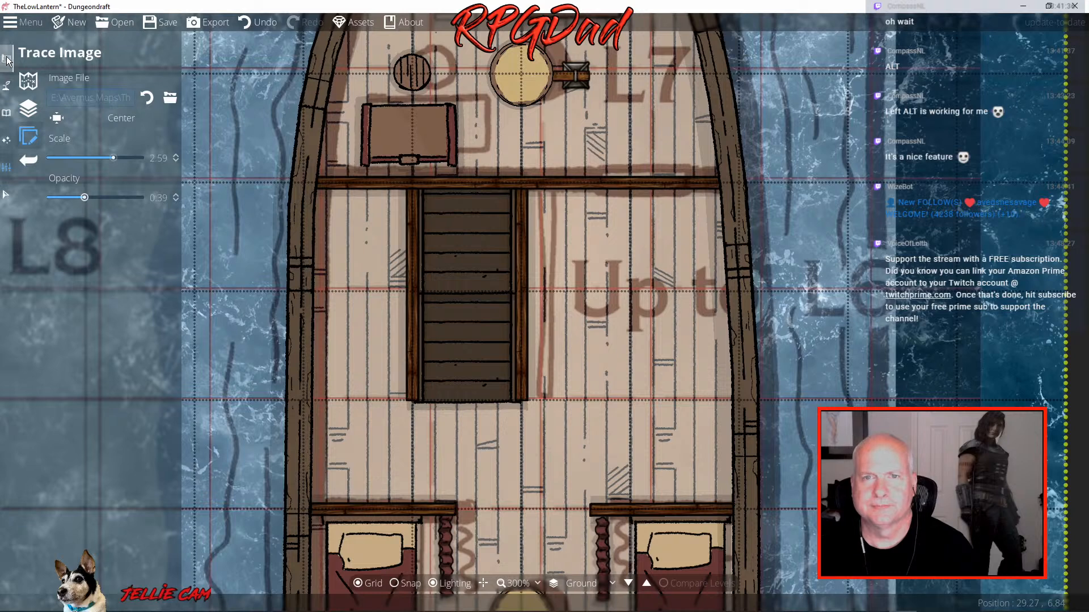
left_click(32, 134)
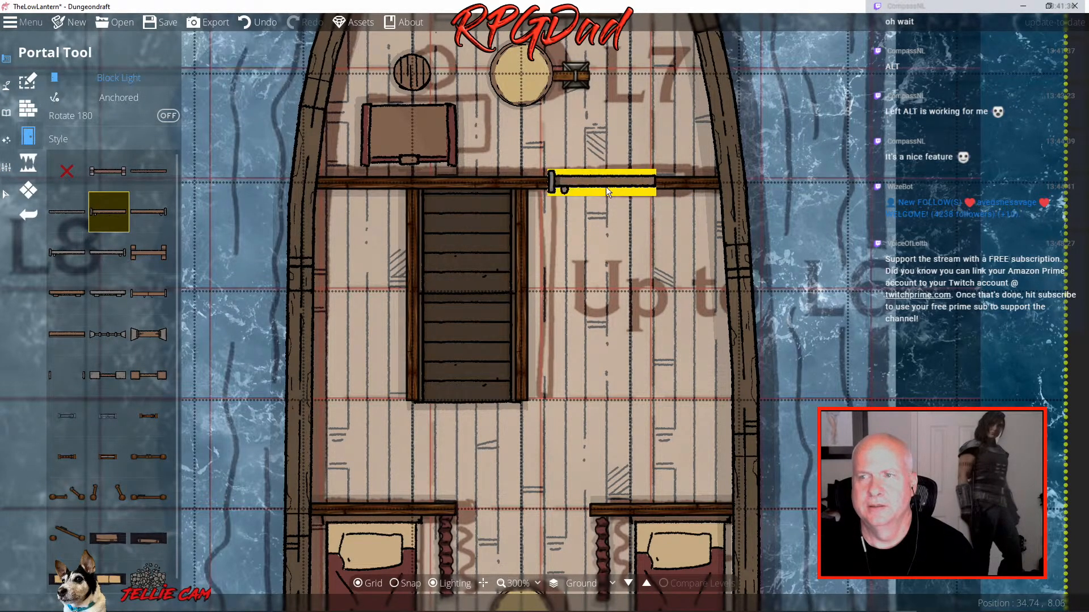
left_click(642, 189)
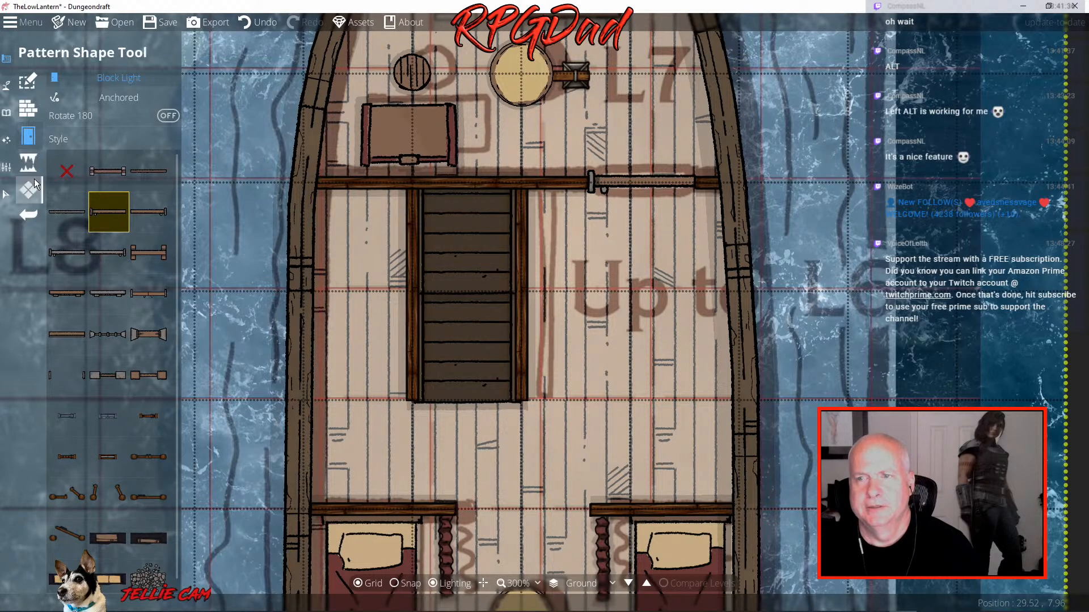
Compare the Guest, Lounge and Tavern decks with the sketch for missing walls, doors or furniture
left_click(32, 84)
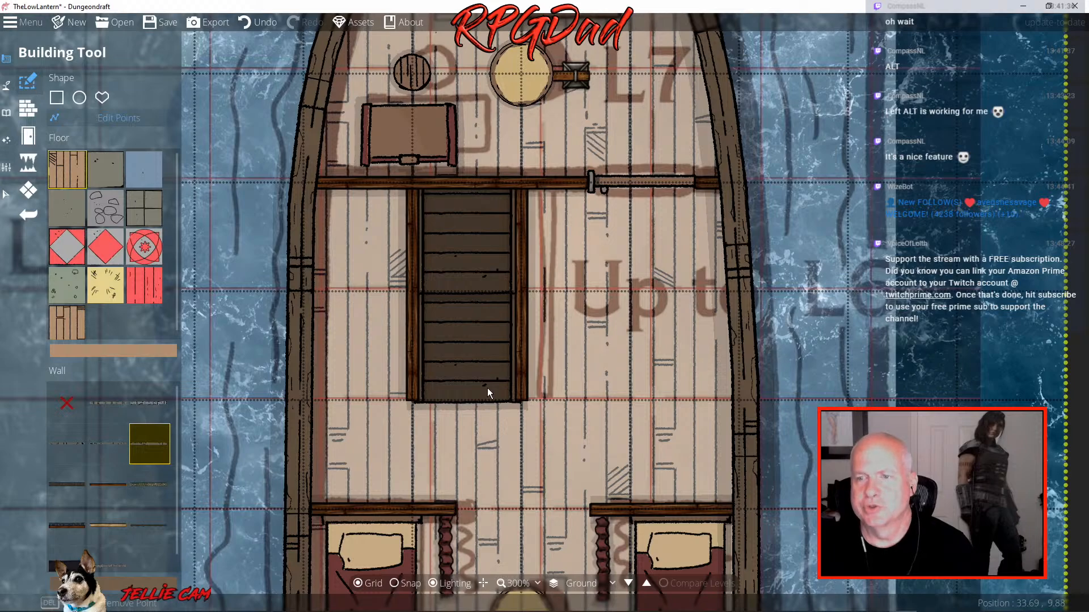
scroll(636, 390, "down", 2)
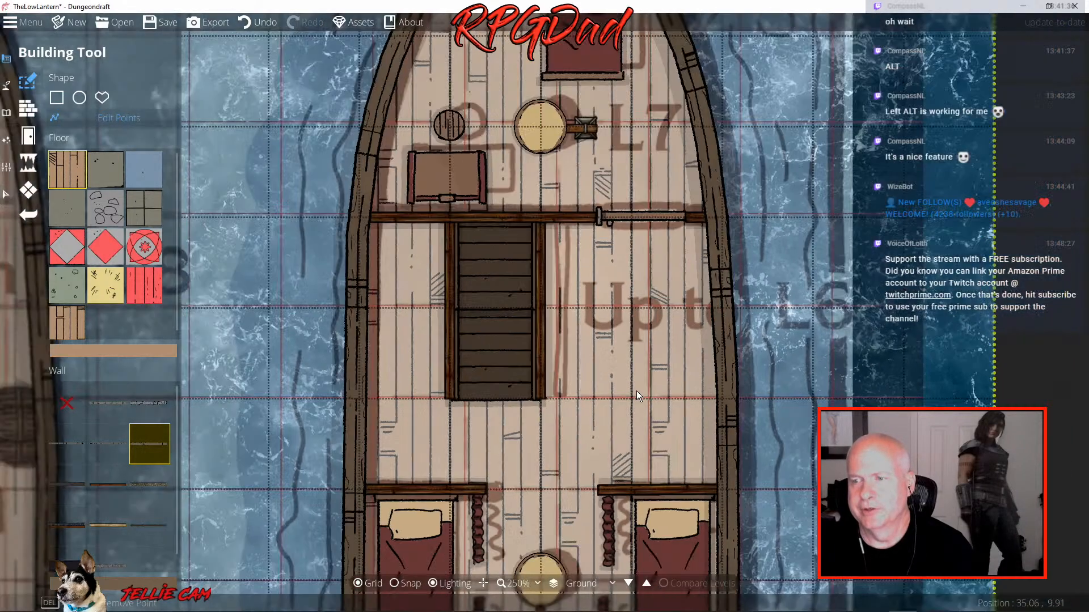
left_click_drag(627, 422, 613, 207)
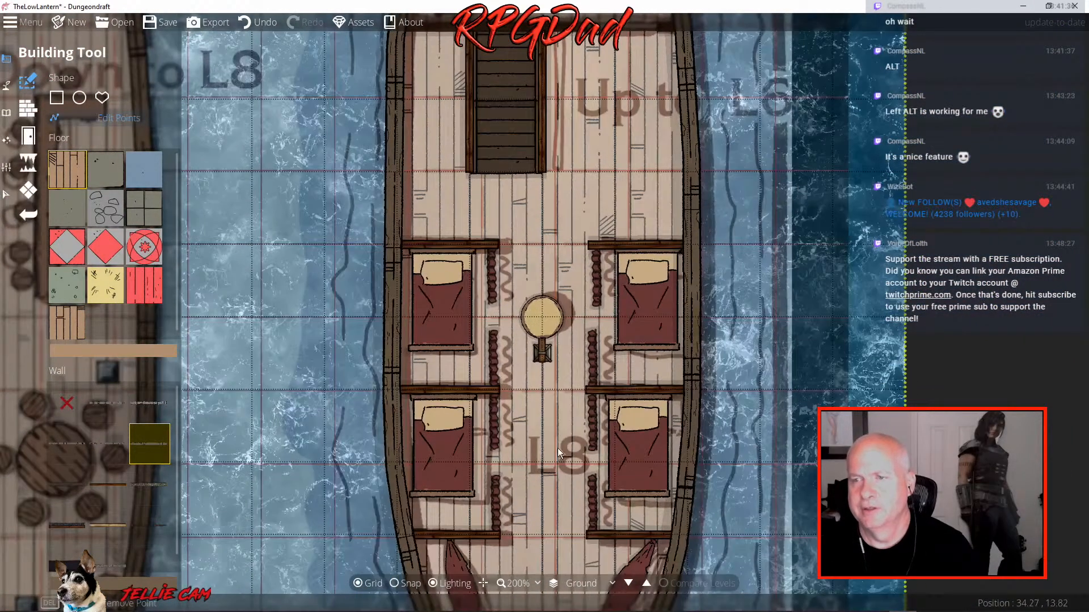
left_click_drag(557, 448, 583, 241)
left_click_drag(594, 439, 564, 500)
left_click_drag(570, 325, 678, 517)
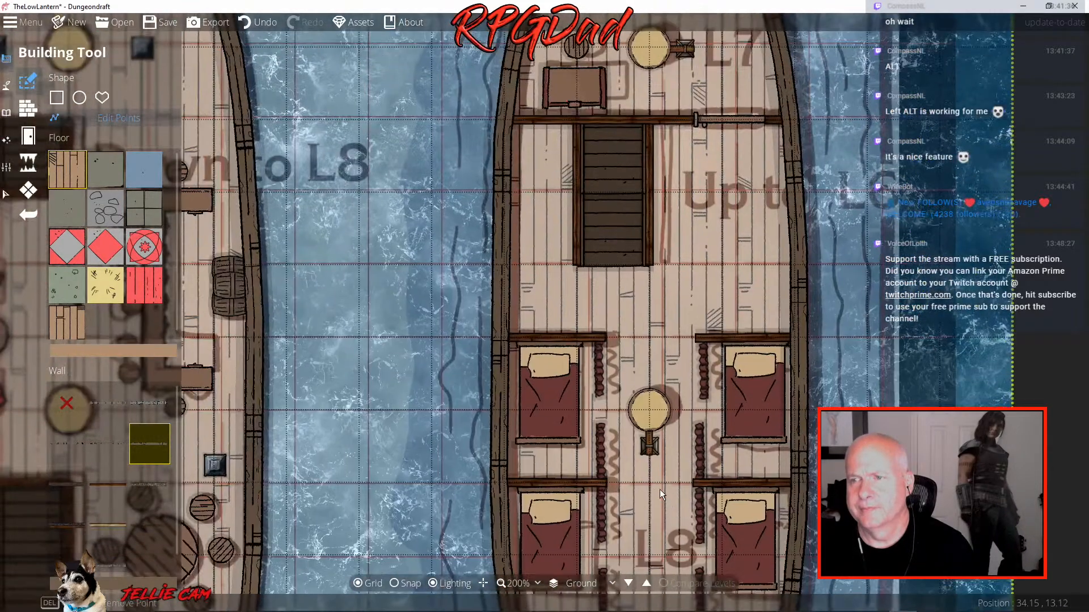
left_click_drag(490, 350, 752, 349)
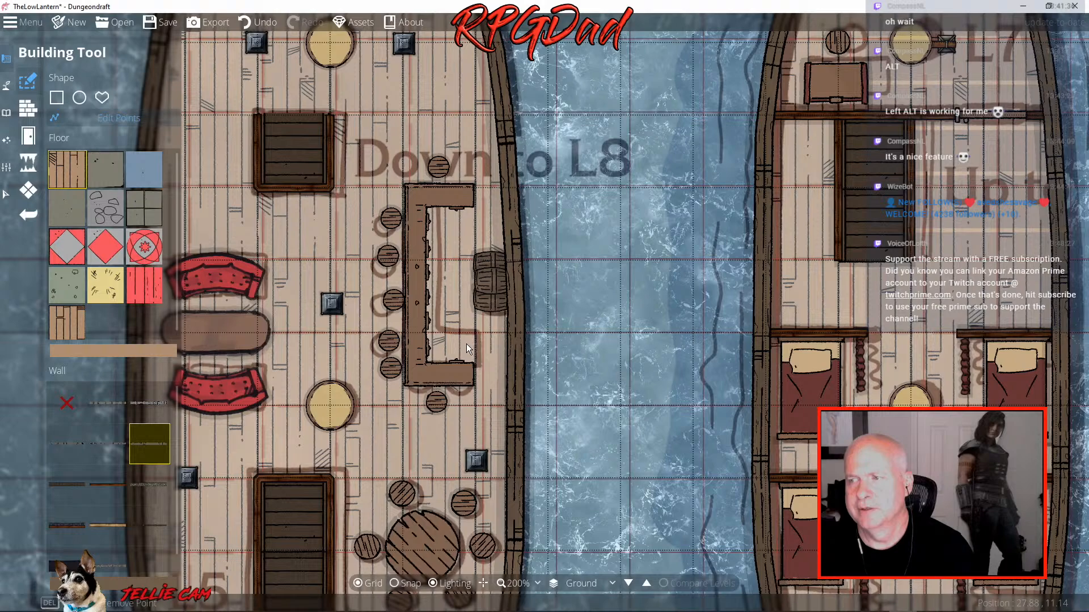
left_click_drag(466, 343, 737, 342)
left_click_drag(589, 430, 482, 151)
left_click_drag(541, 280, 790, 406)
left_click_drag(326, 161, 592, 177)
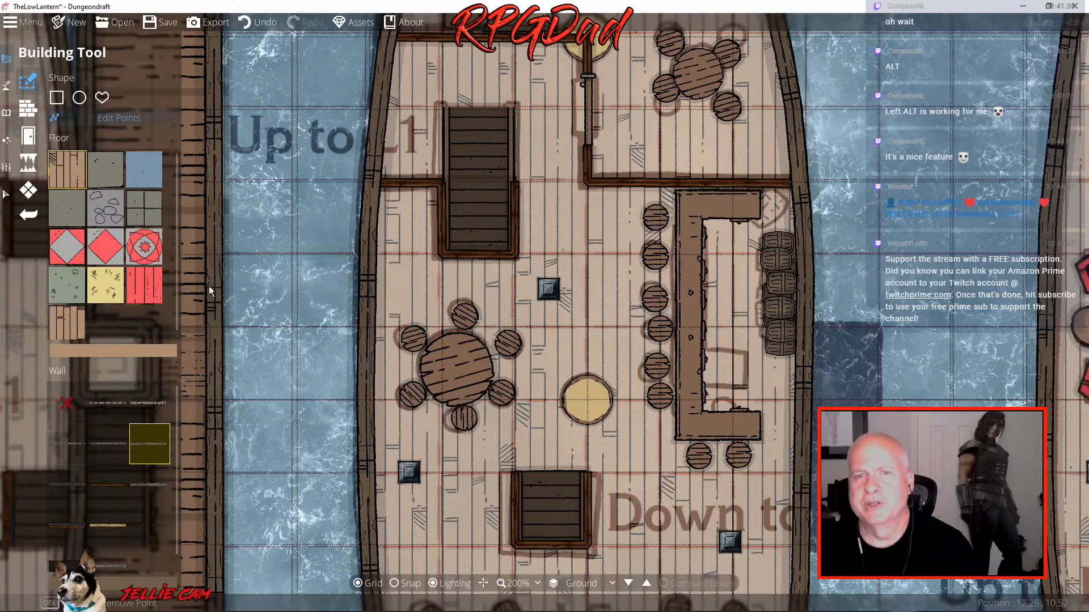
Set up a soft-centred light with range 3.6 and place lights on the lamps around the round table near the L5 bar
left_click(6, 140)
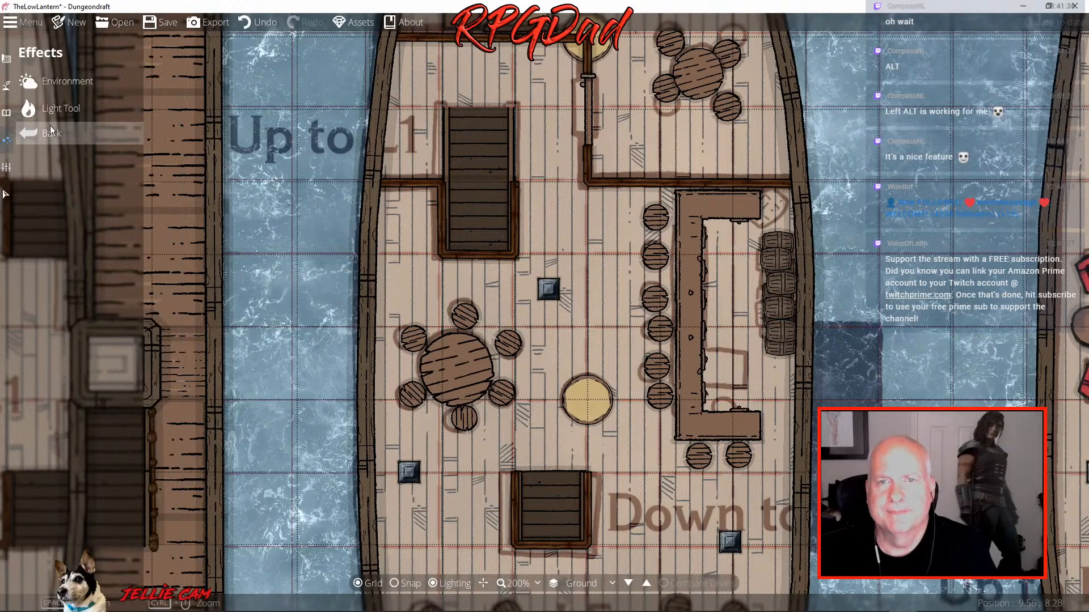
left_click(52, 110)
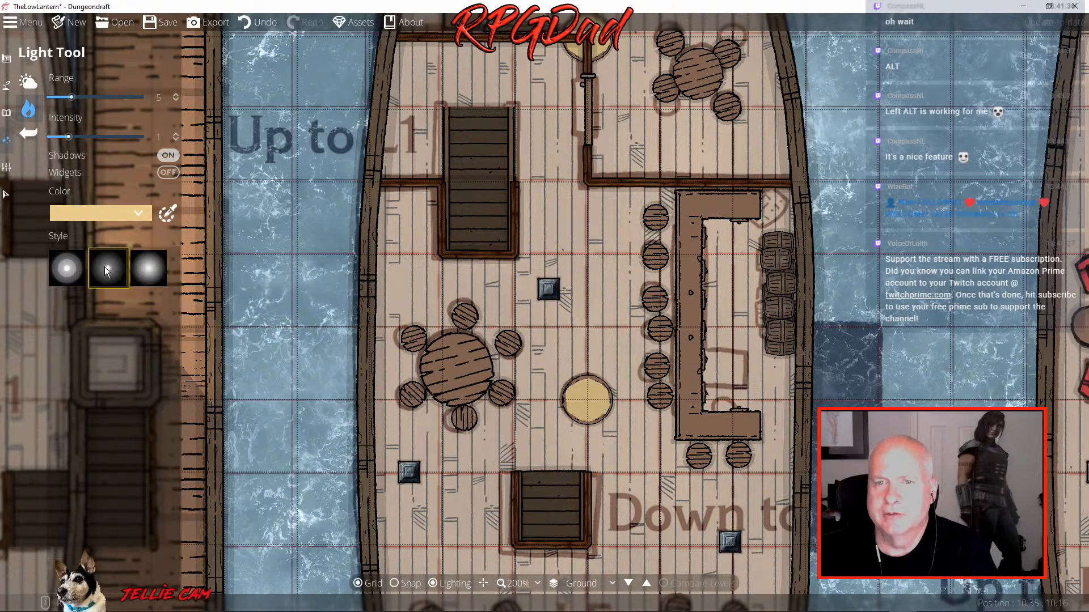
left_click(106, 267)
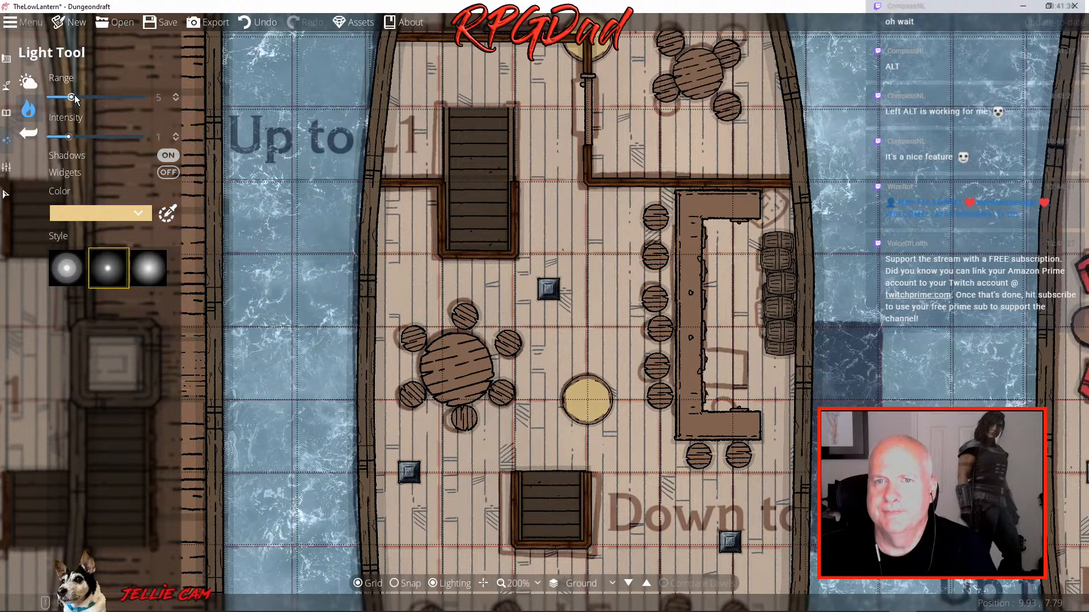
left_click_drag(69, 98, 63, 98)
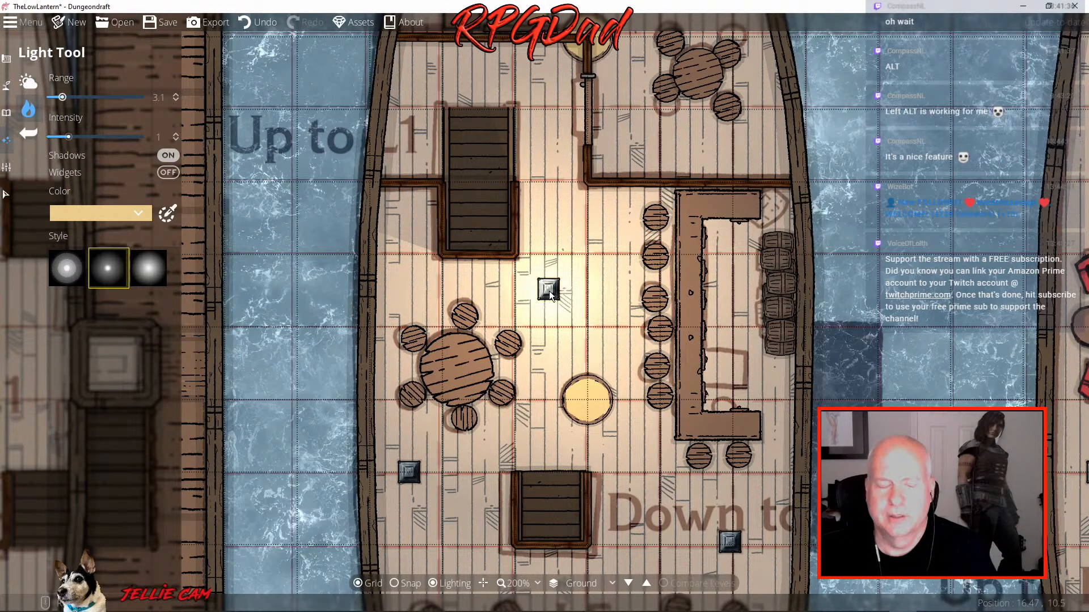
scroll(549, 291, "down", 5, "alt")
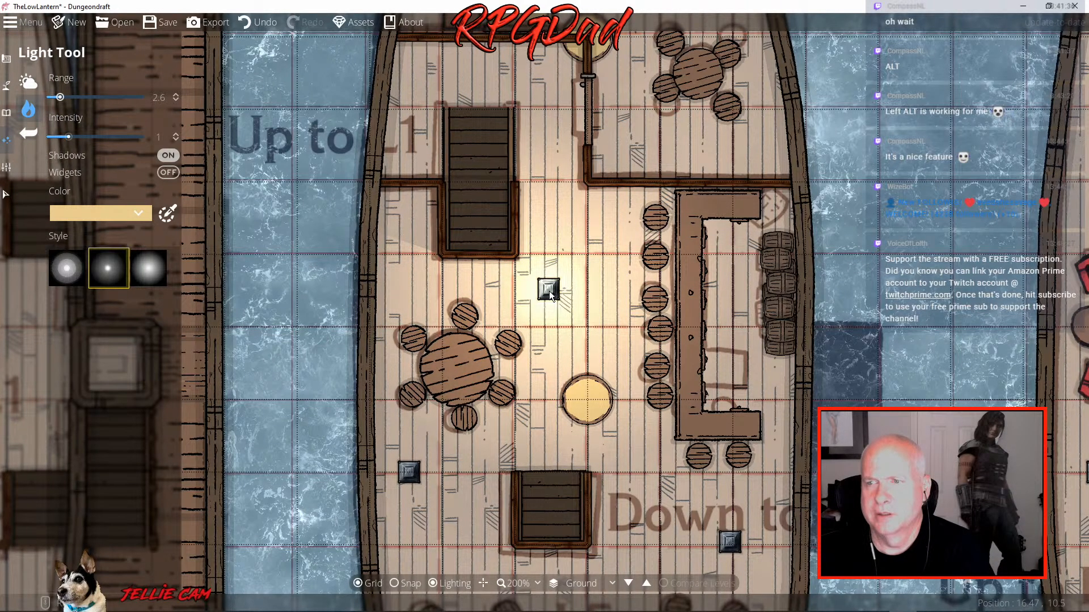
scroll(549, 291, "up", 5, "alt")
scroll(549, 291, "down", 5)
scroll(549, 291, "up", 5, "alt")
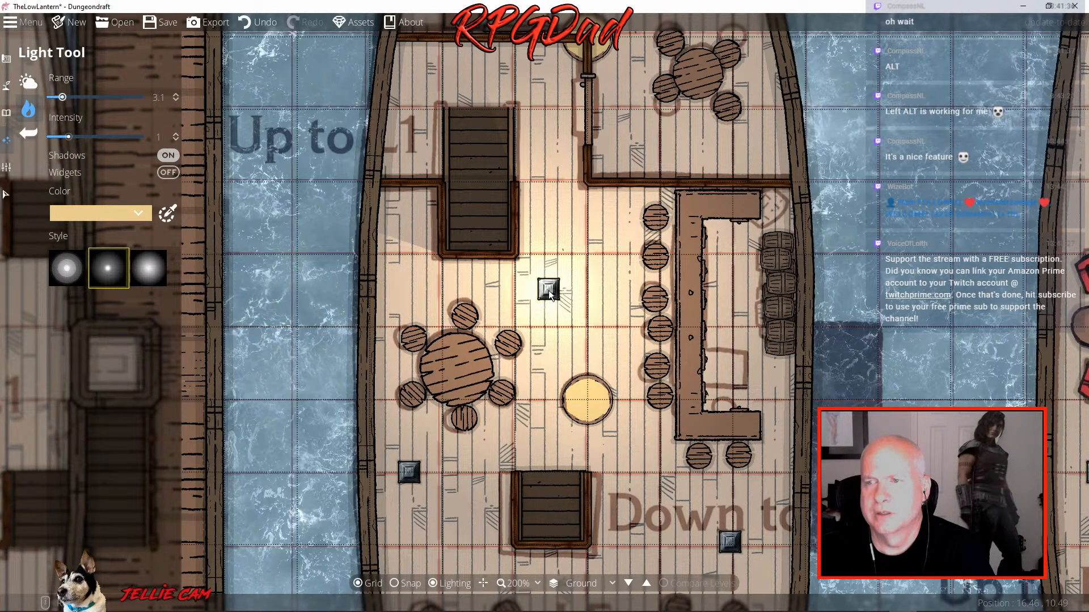
scroll(549, 290, "up", 5, "alt")
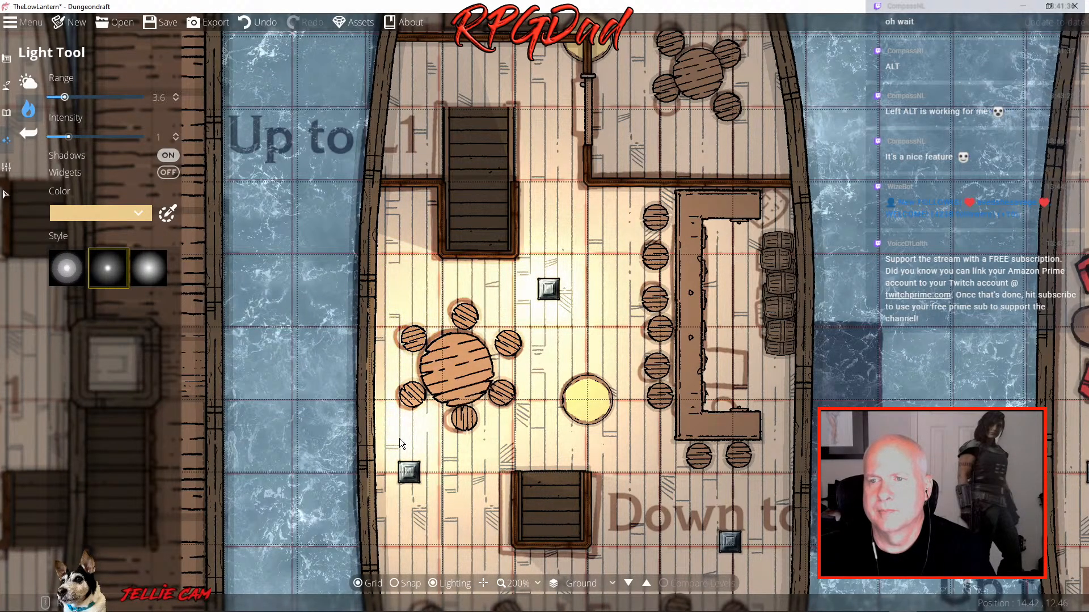
Place matching lights on the remaining lamps among the tables in the lower part of L5
left_click_drag(621, 437, 512, 204)
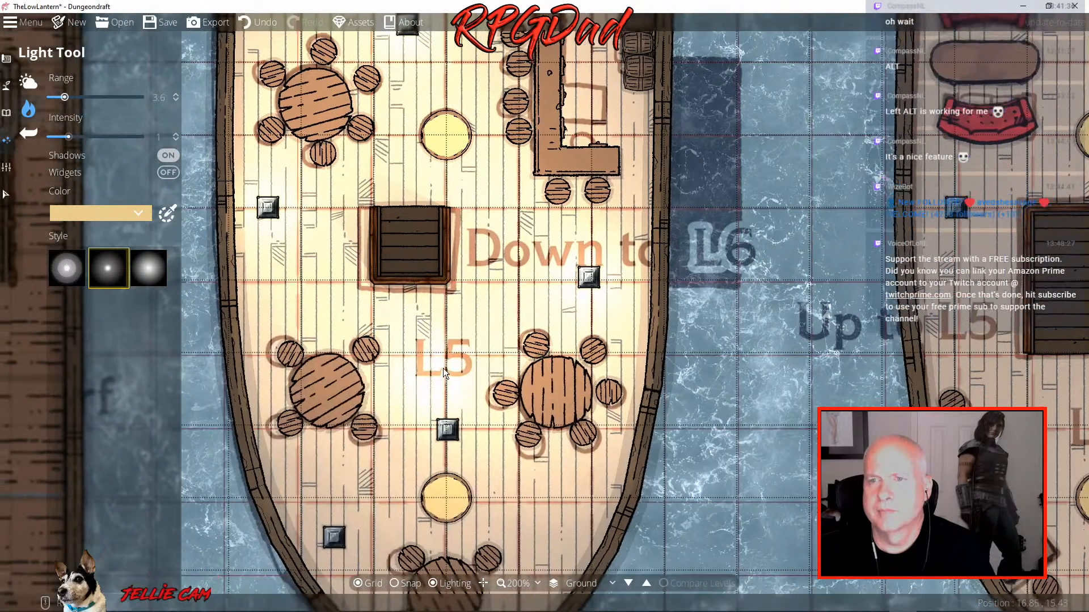
left_click_drag(443, 368, 536, 169)
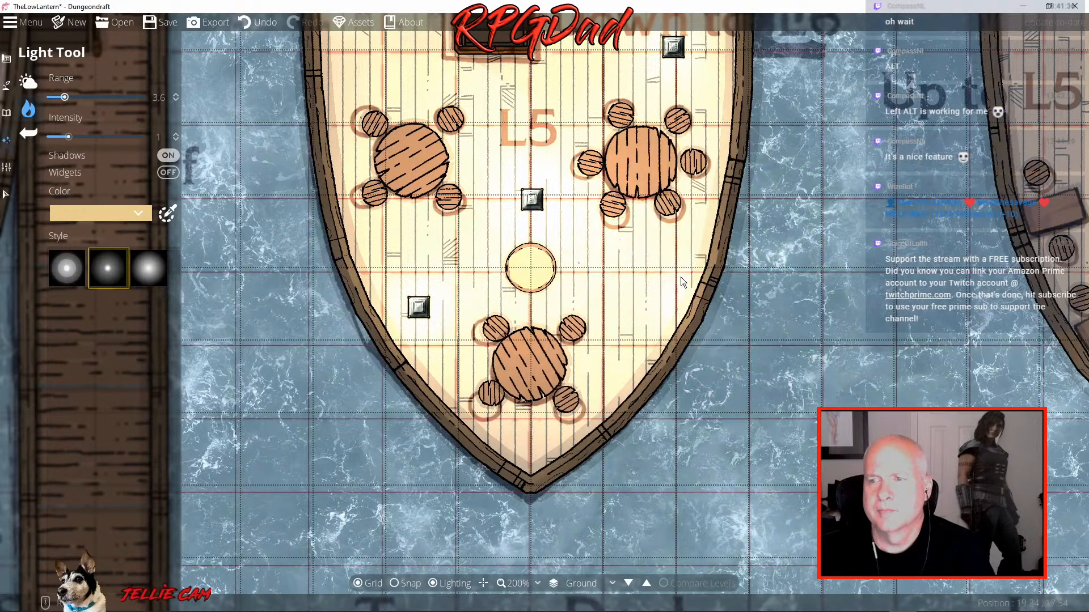
left_click_drag(421, 311, 560, 592)
left_click_drag(380, 90, 323, 227)
Place lights of range 3.6 on the seven lamps spread across the Lounge Deck, L6
left_click_drag(758, 377, 315, 183)
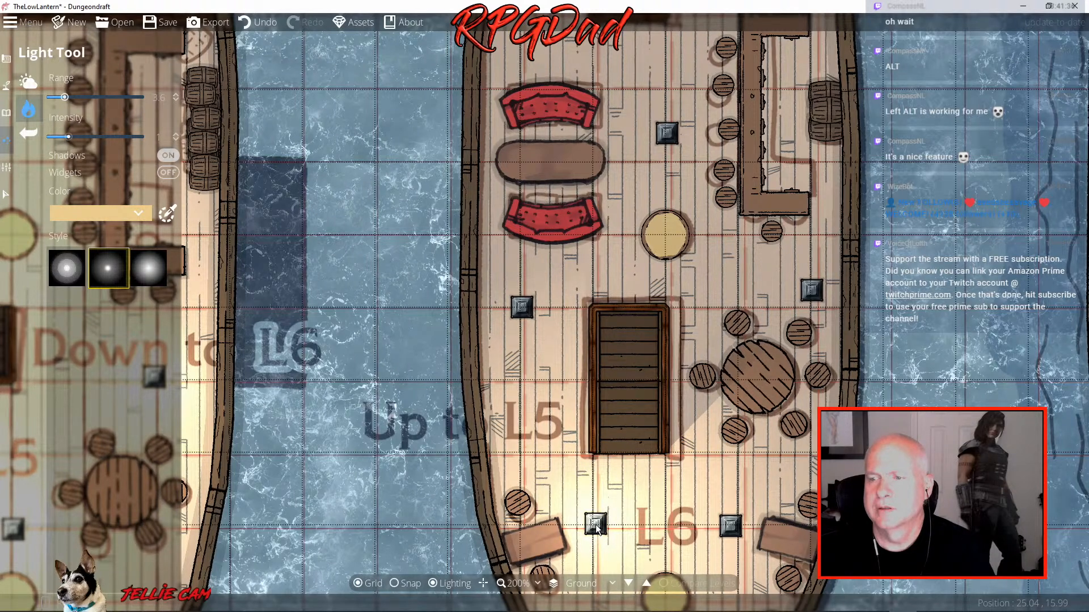
left_click(595, 525)
left_click(732, 526)
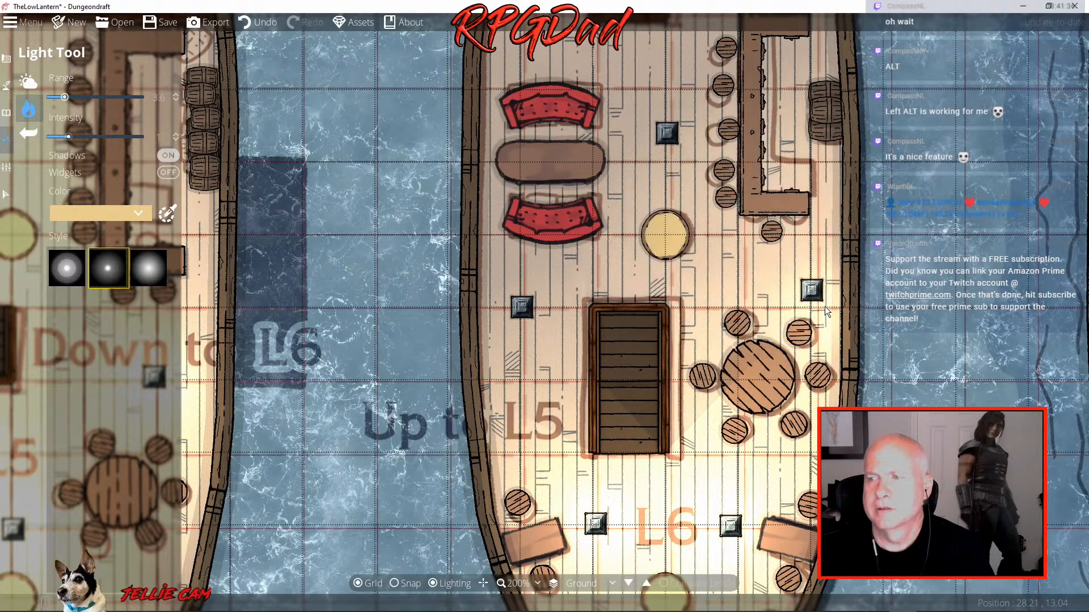
left_click(813, 292)
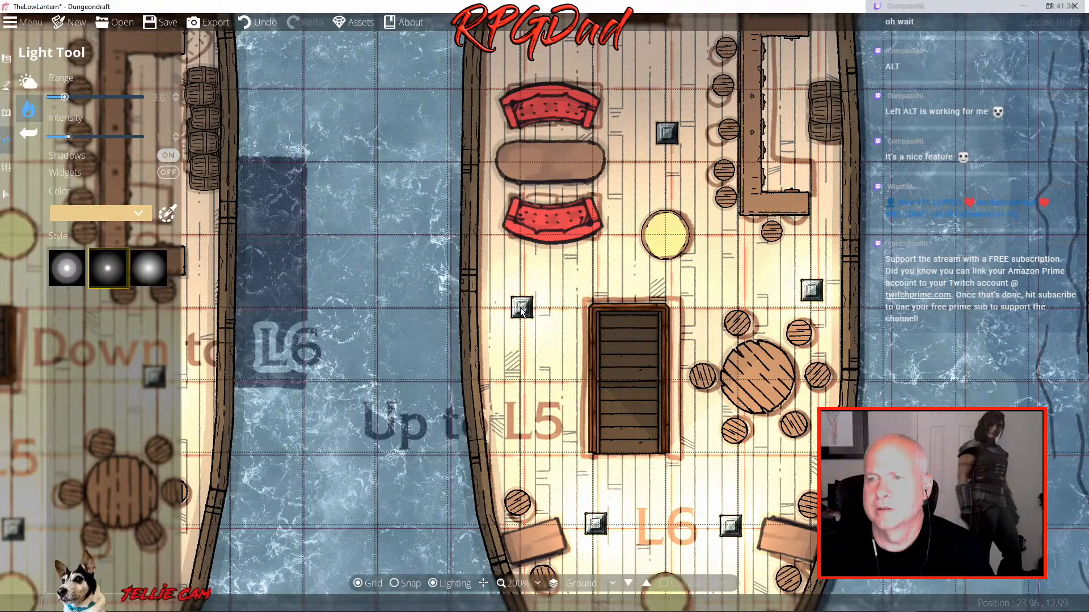
left_click(521, 307)
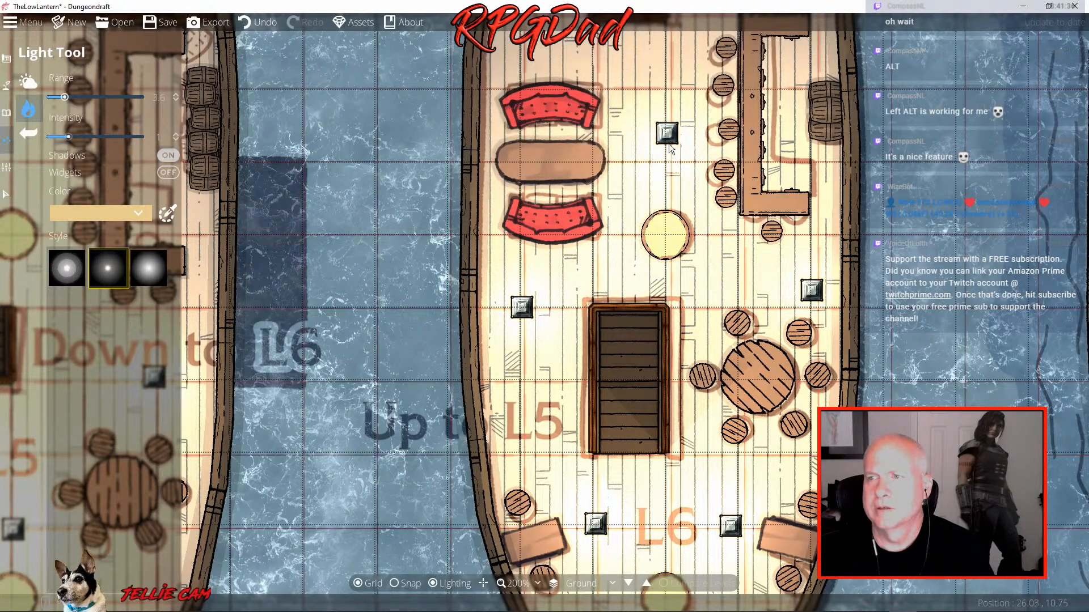
left_click(668, 134)
left_click_drag(689, 178, 603, 559)
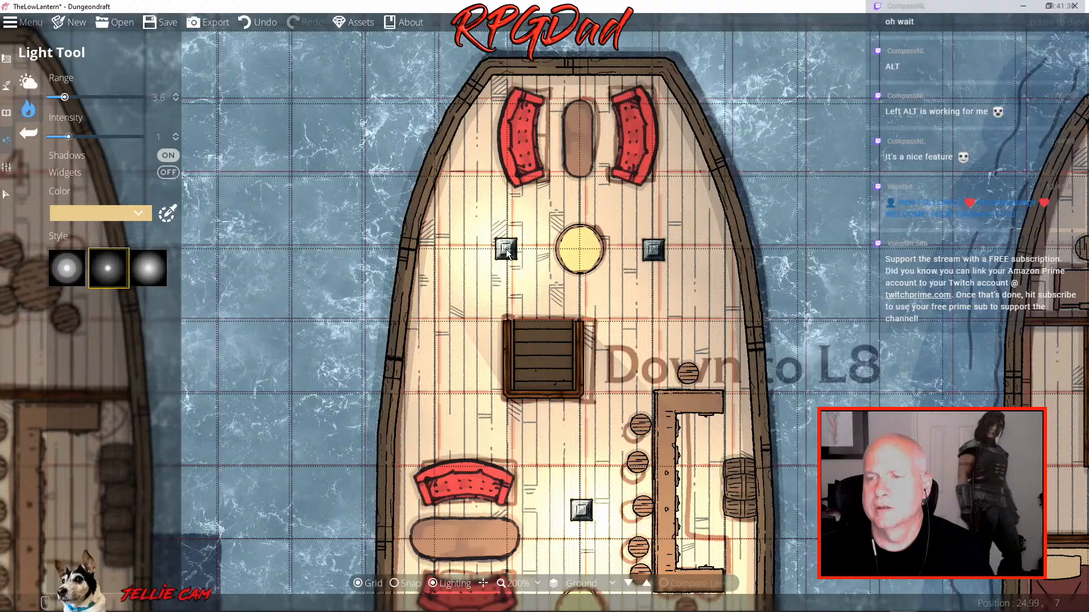
left_click(506, 251)
left_click(653, 253)
Place lights on the mast-mounted lanterns in rooms L8 and L7 of the guest deck
left_click_drag(855, 417, 472, 226)
left_click_drag(715, 275, 496, 177)
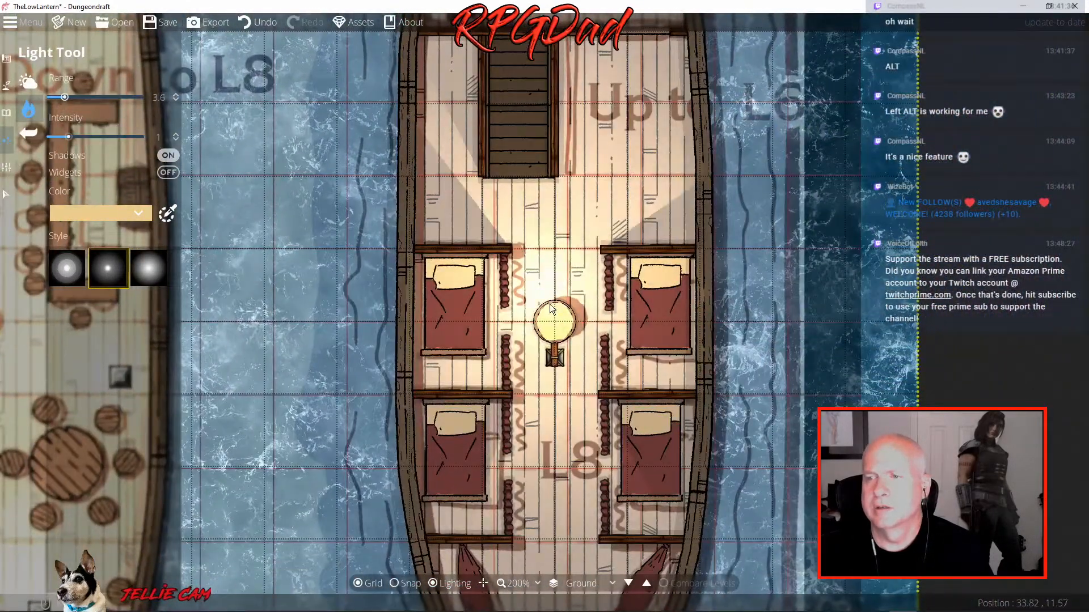
left_click(555, 360)
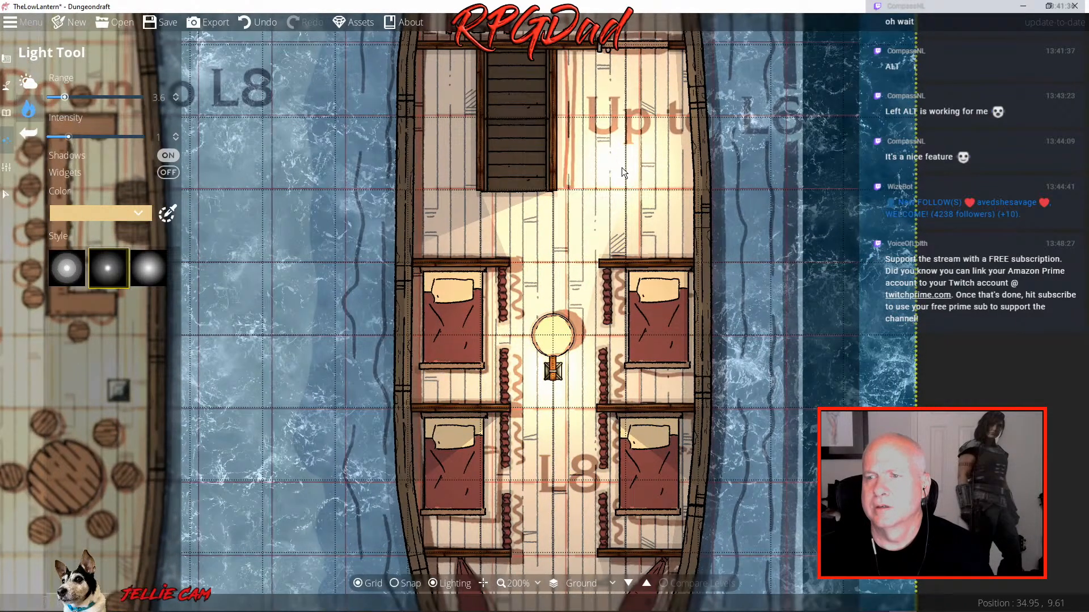
left_click_drag(622, 168, 610, 390)
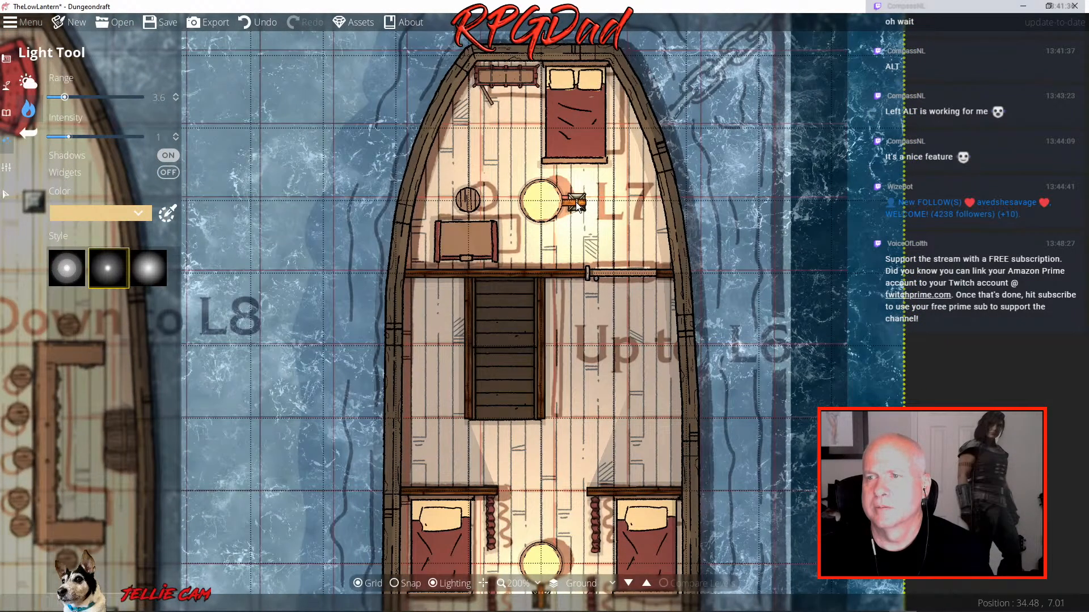
mouse_move(600, 389)
left_mouse_down()
mouse_move(642, 76)
mouse_move(608, 376)
mouse_move(610, 212)
left_mouse_up()
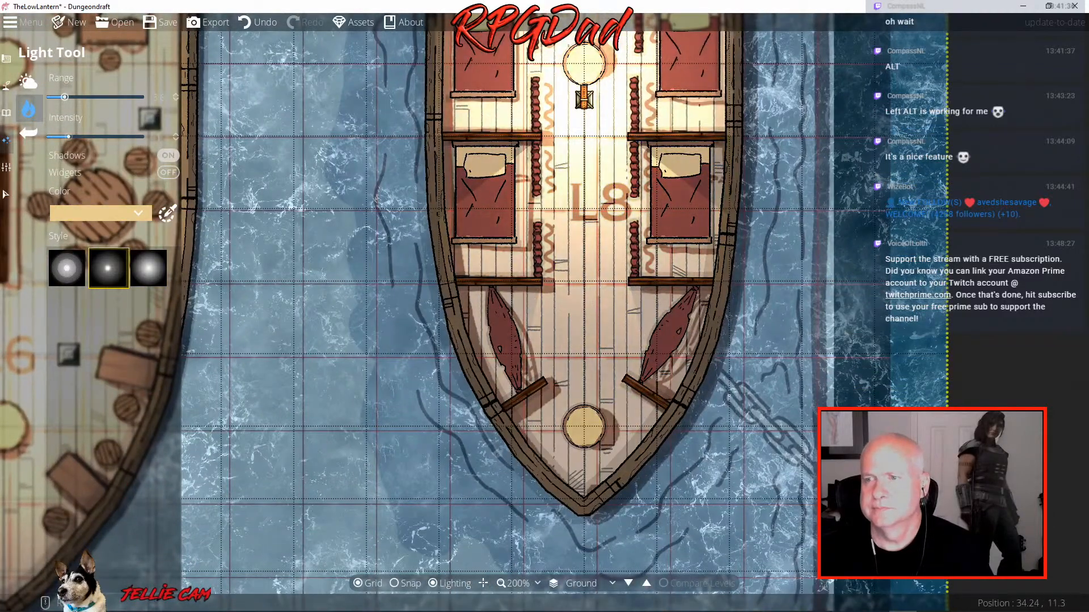
Look over the placed lights from the guest deck back across the lounge and the L4 and L5 rooms
left_click_drag(599, 46, 582, 506)
left_click_drag(238, 362, 771, 335)
left_click_drag(546, 321, 946, 255)
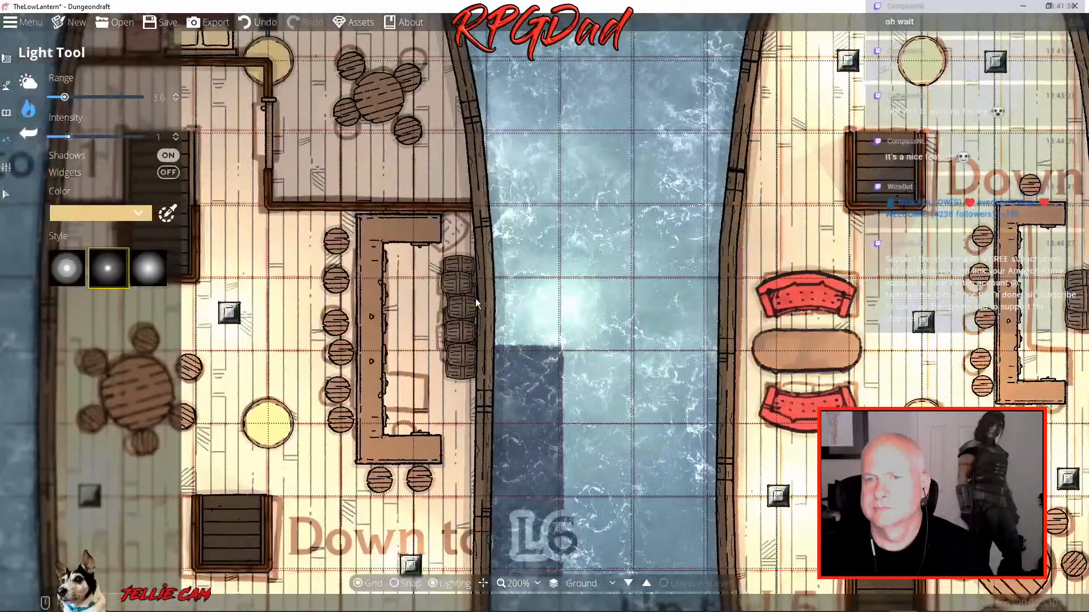
mouse_move(425, 311)
left_mouse_down()
mouse_move(682, 400)
mouse_move(668, 474)
left_mouse_up()
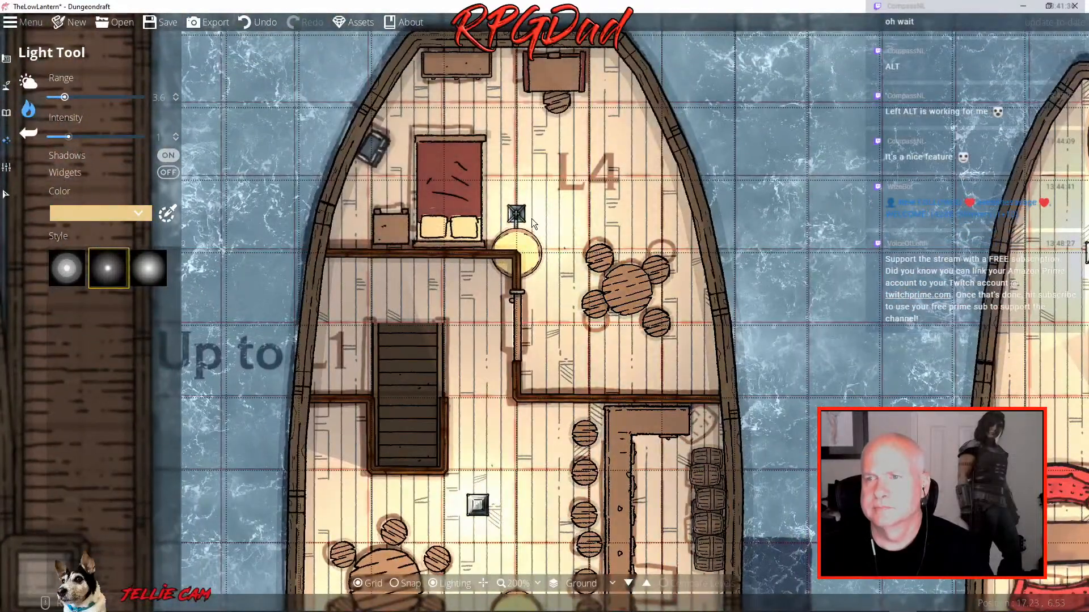
left_click_drag(515, 434, 615, 143)
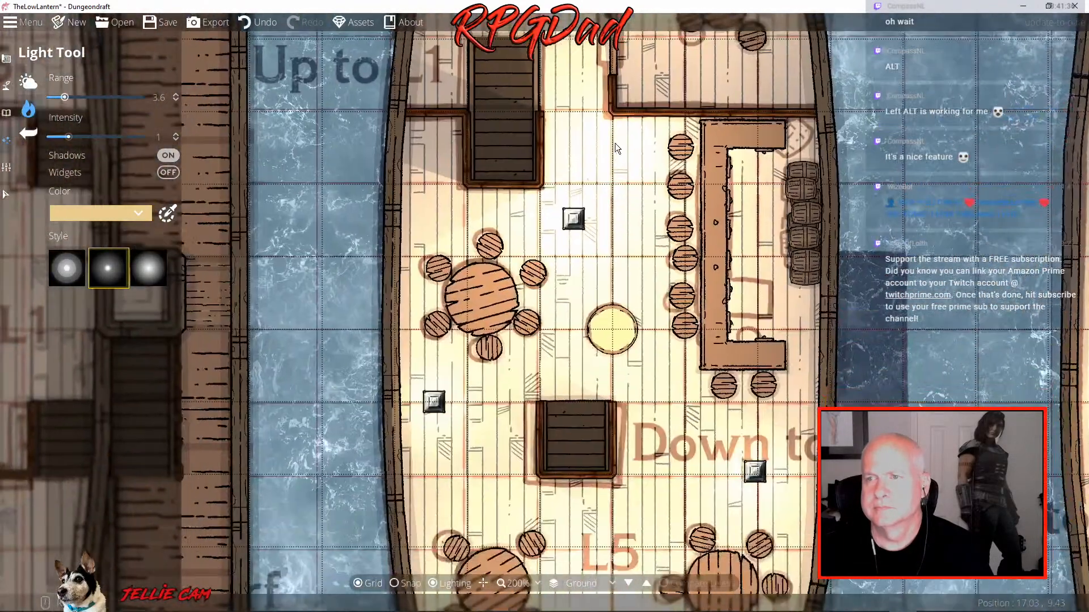
left_click_drag(576, 394, 595, 196)
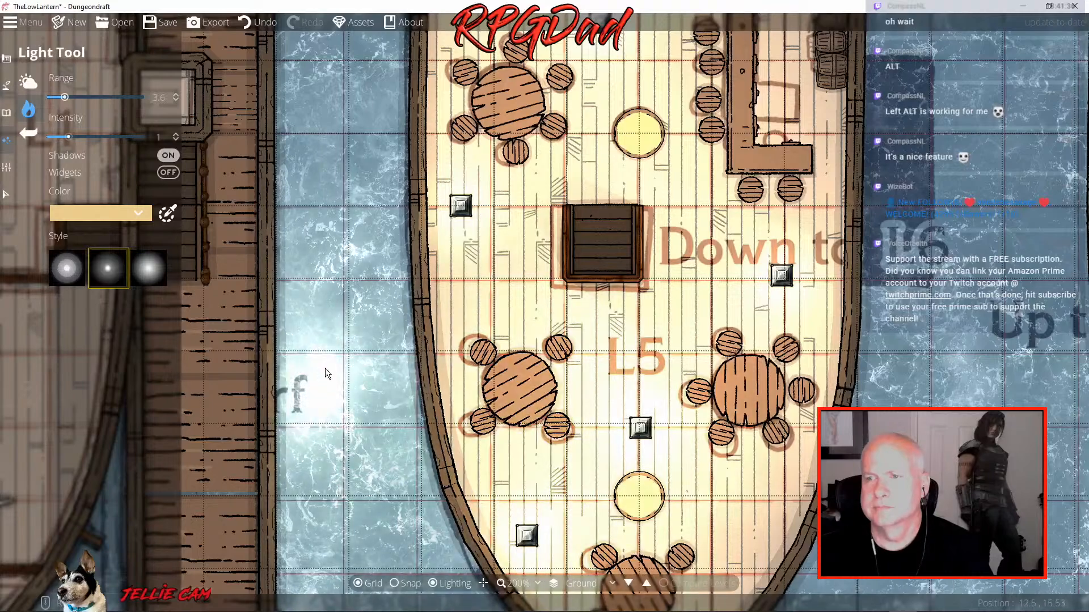
mouse_move(532, 358)
left_mouse_down()
mouse_move(666, 349)
mouse_move(753, 367)
mouse_move(682, 445)
left_mouse_up()
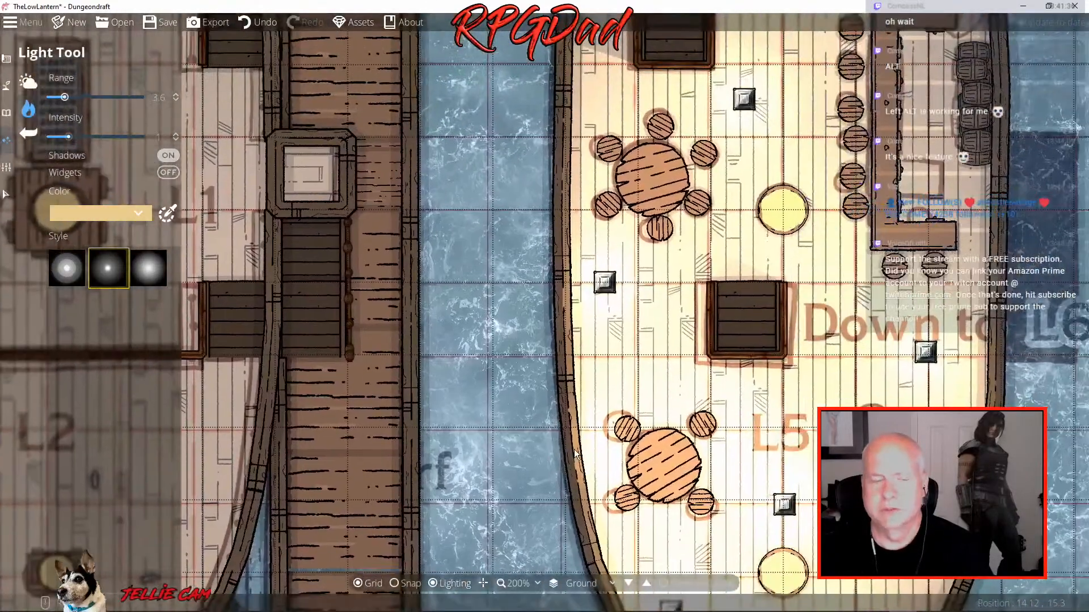
scroll(575, 454, "down", 2)
scroll(575, 453, "down", 2)
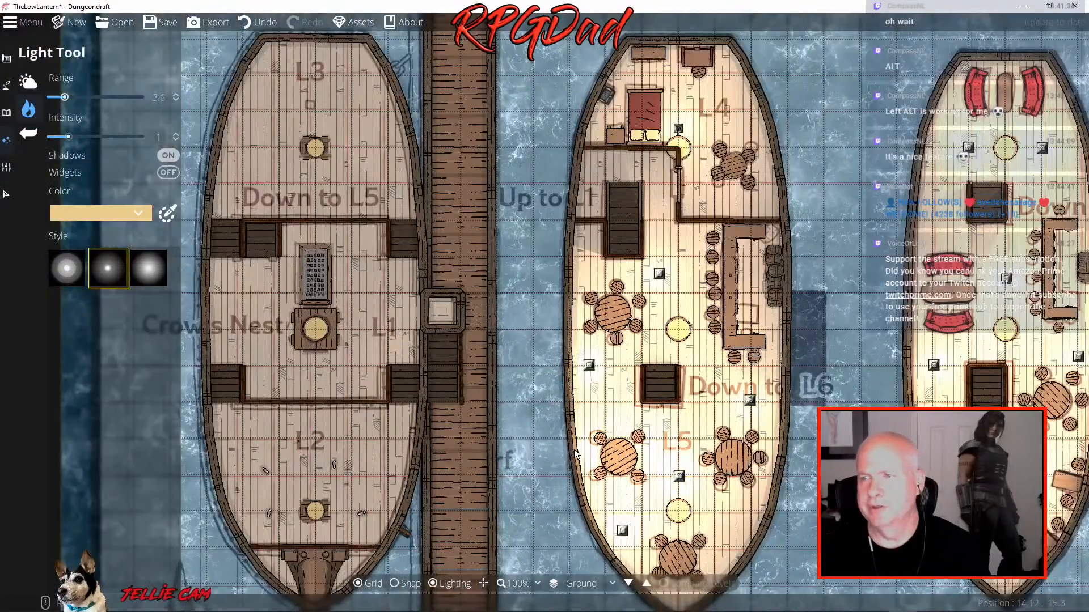
Compare the map with lighting off and on, and fade the trace image to an opacity of 0.01
left_click(432, 584)
left_click(432, 584)
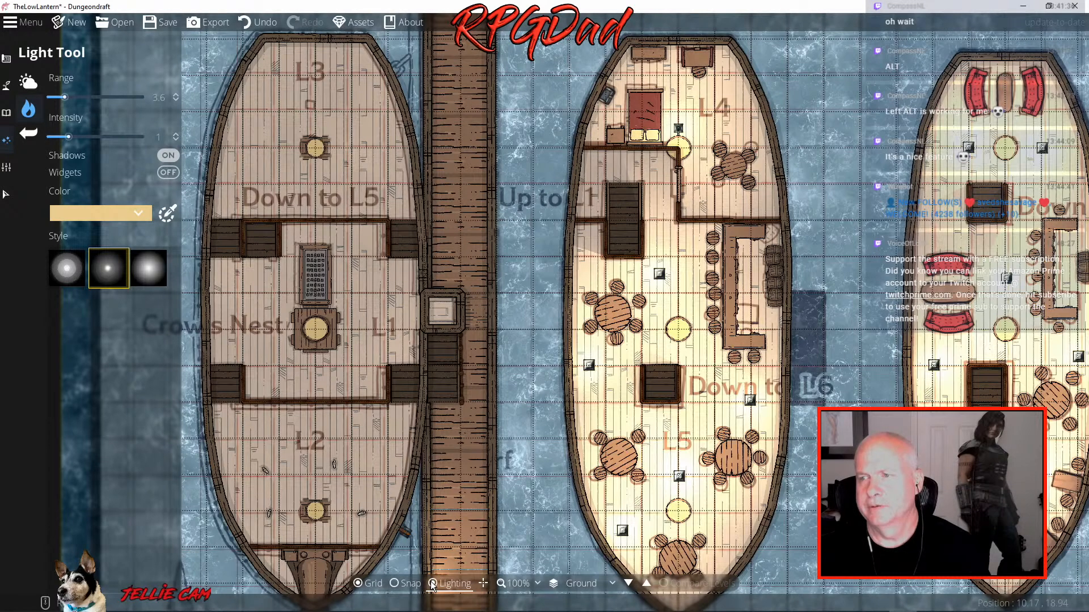
left_click(432, 584)
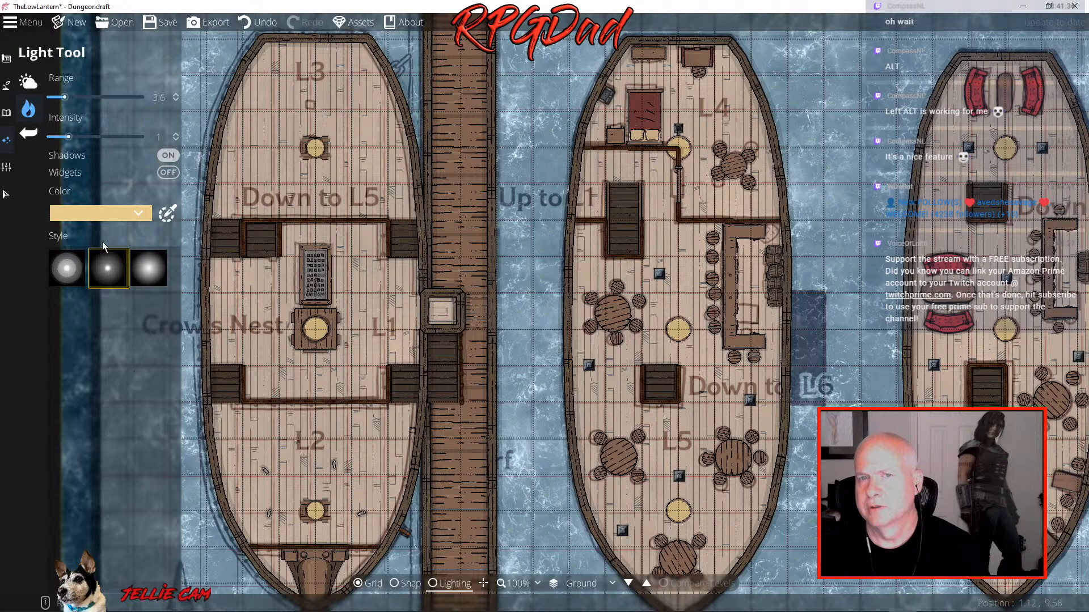
left_click(8, 169)
left_click(53, 137)
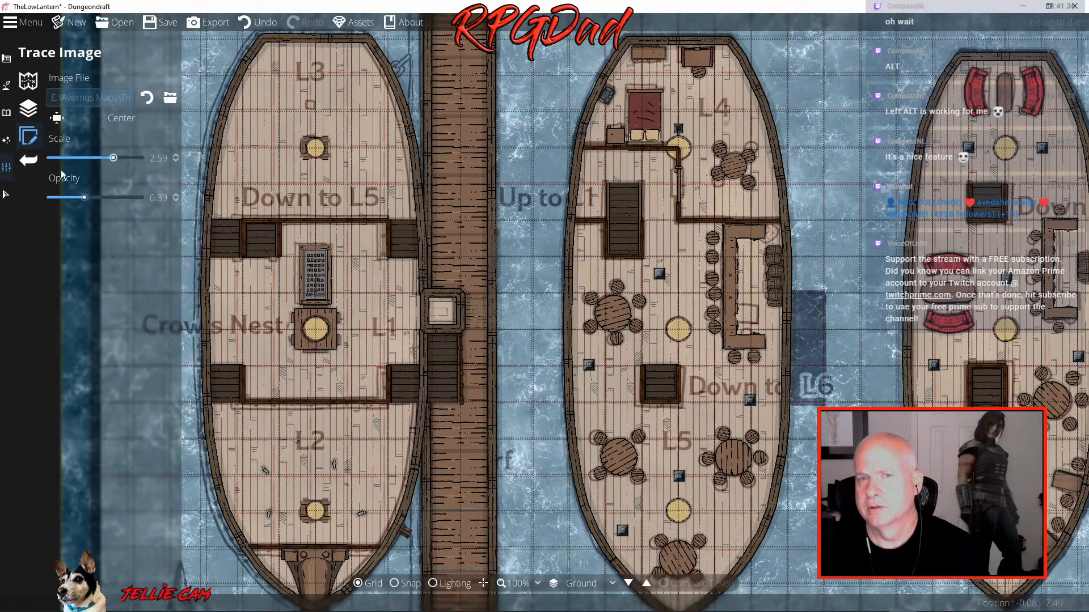
left_click_drag(84, 198, 32, 208)
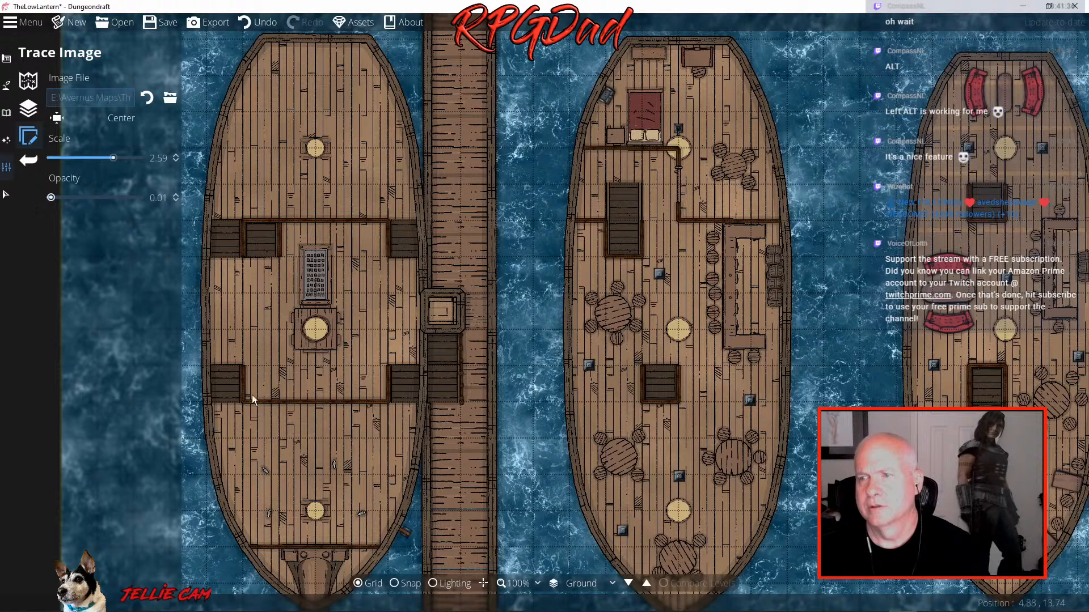
left_click(435, 586)
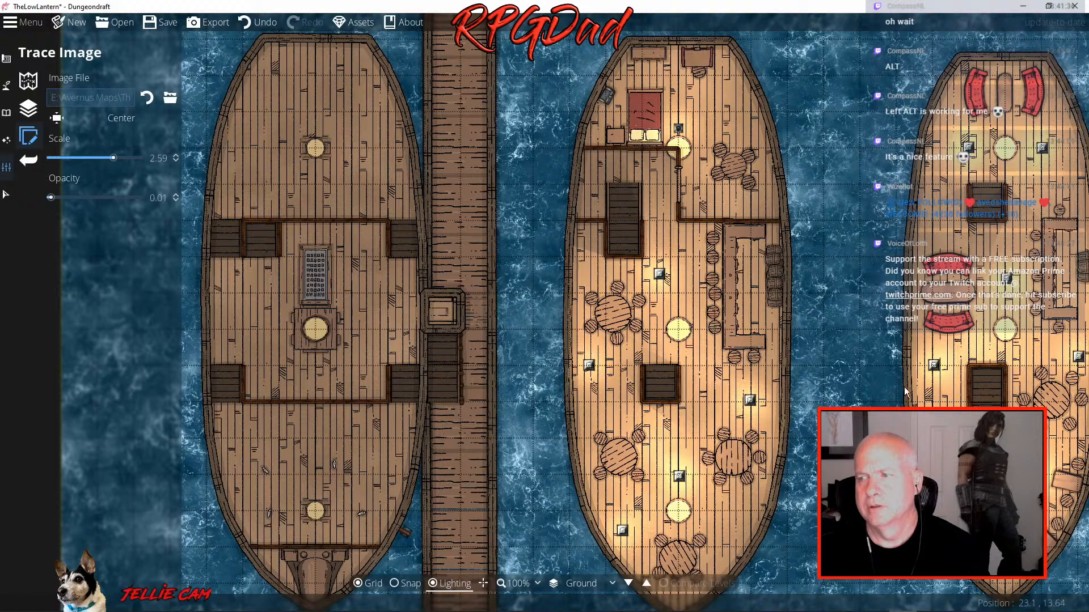
Examine the lighting and furnishings across all four ship decks and the wharf without the traced sketch
left_click_drag(913, 380, 590, 403)
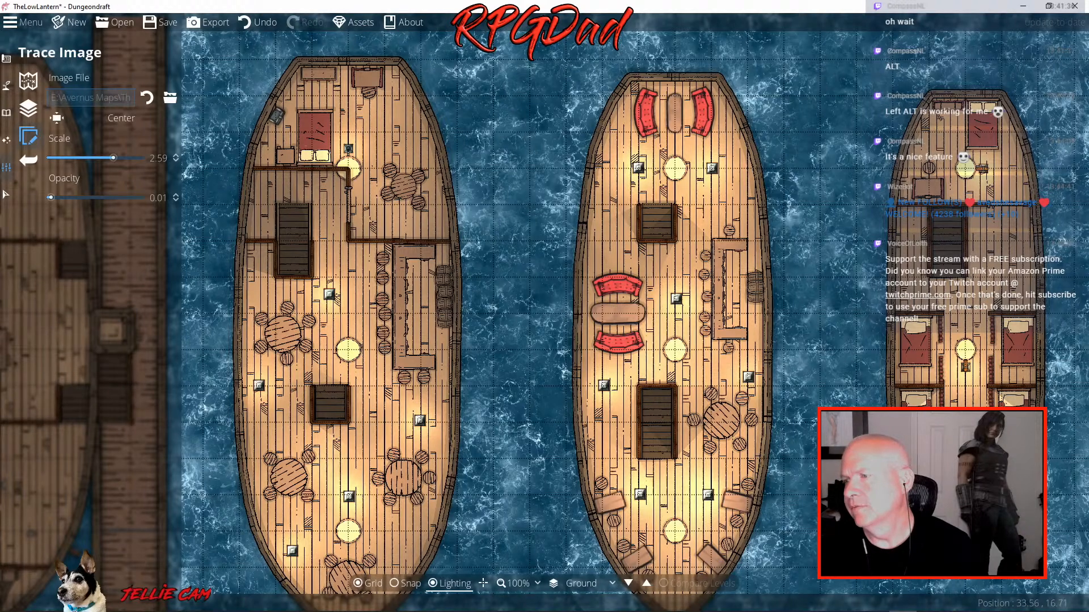
left_click_drag(997, 243, 1009, 279)
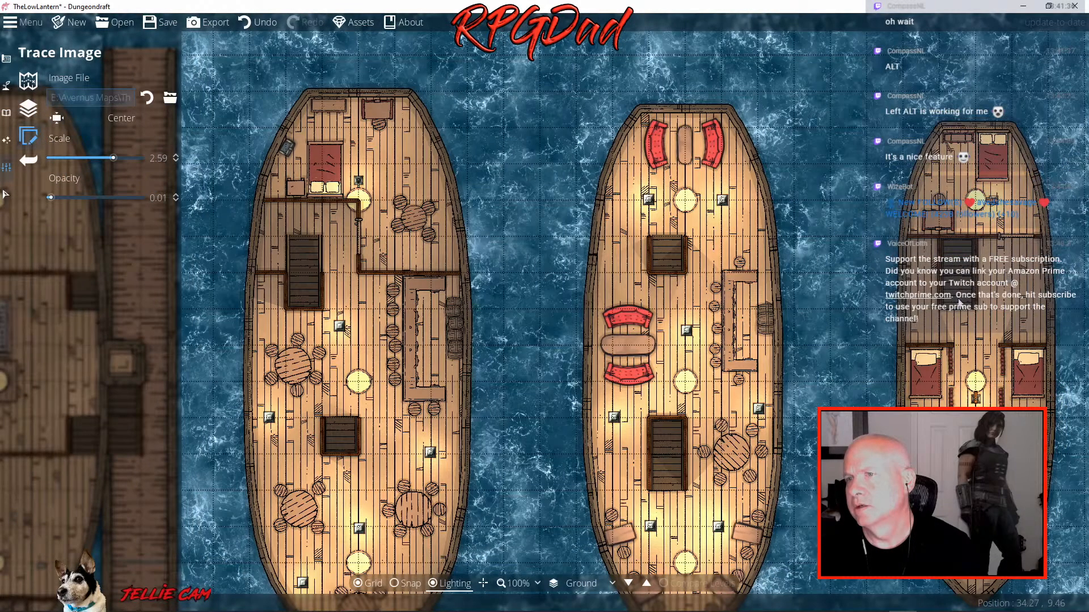
left_click_drag(793, 327, 813, 260)
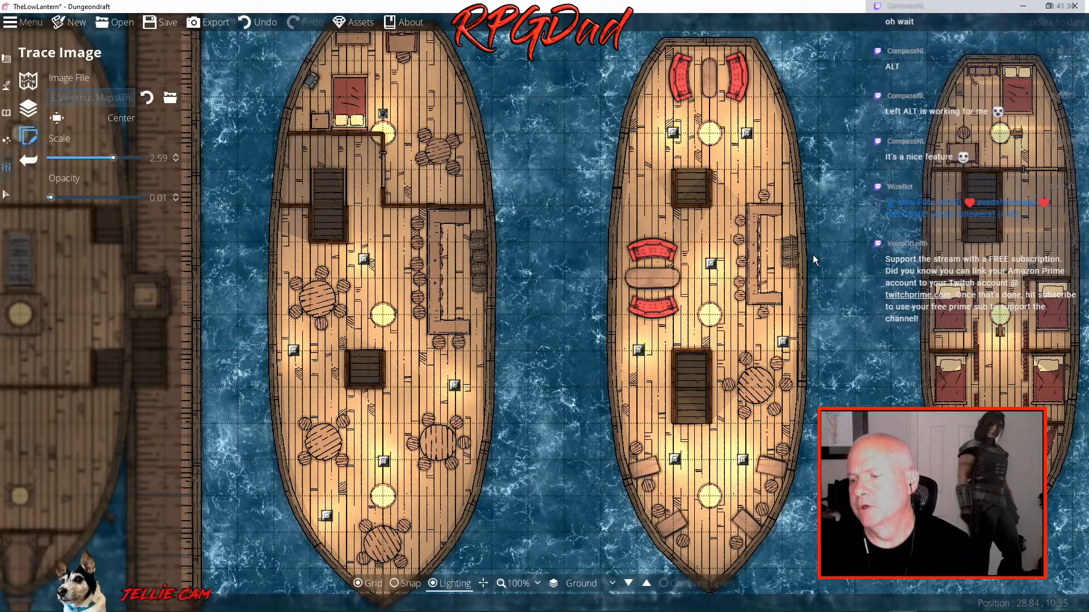
left_click_drag(812, 254, 1030, 238)
left_click_drag(743, 249, 695, 301)
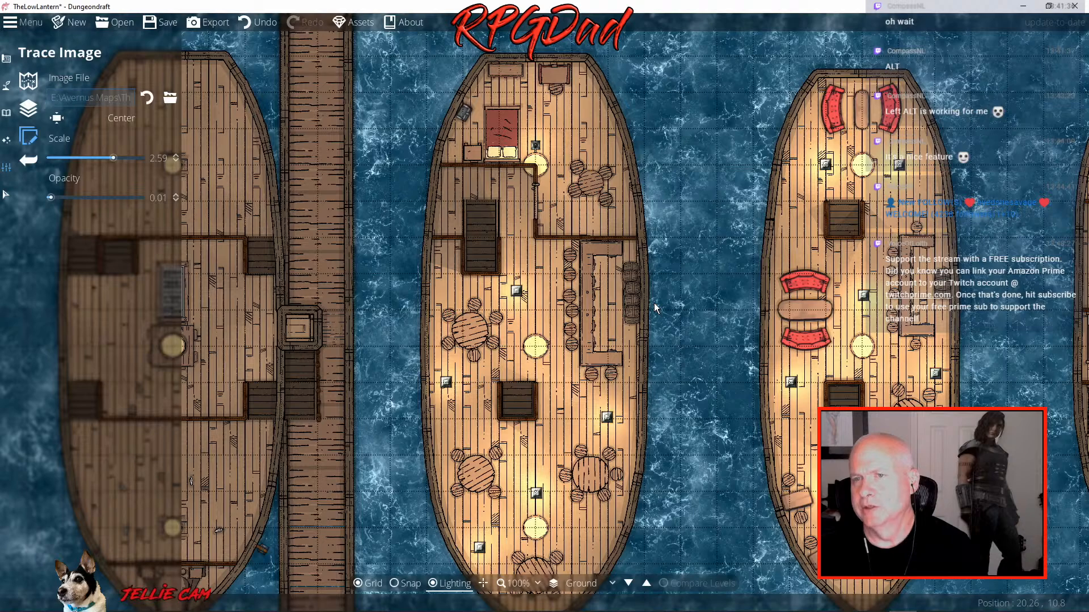
left_click_drag(554, 280, 790, 266)
mouse_move(500, 287)
left_mouse_down()
mouse_move(617, 268)
mouse_move(499, 272)
left_mouse_up()
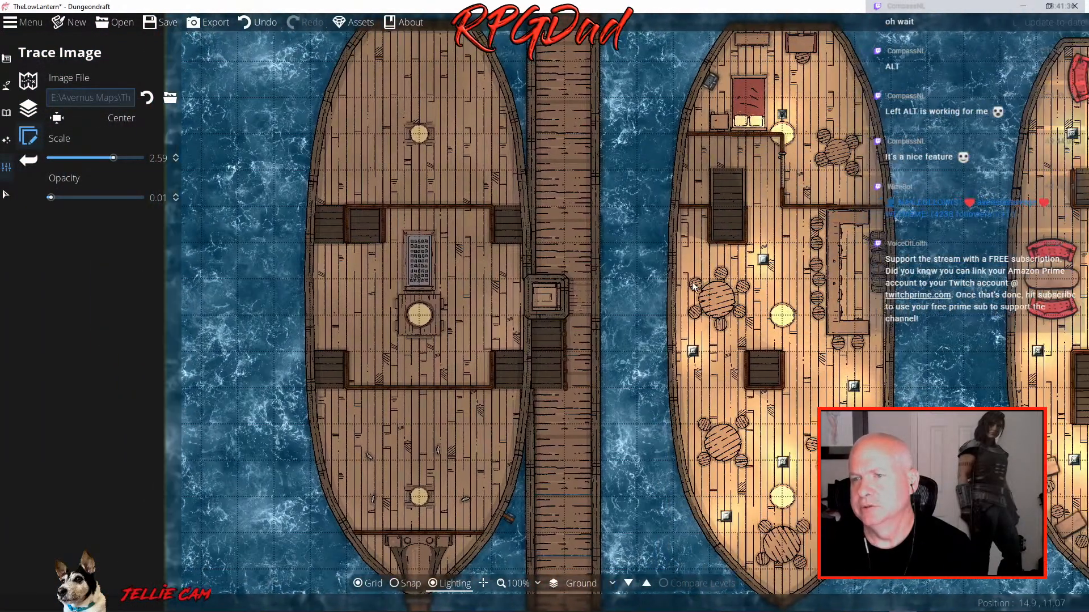
left_click_drag(693, 287, 595, 255)
left_click_drag(709, 296, 799, 264)
left_click_drag(435, 256, 675, 198)
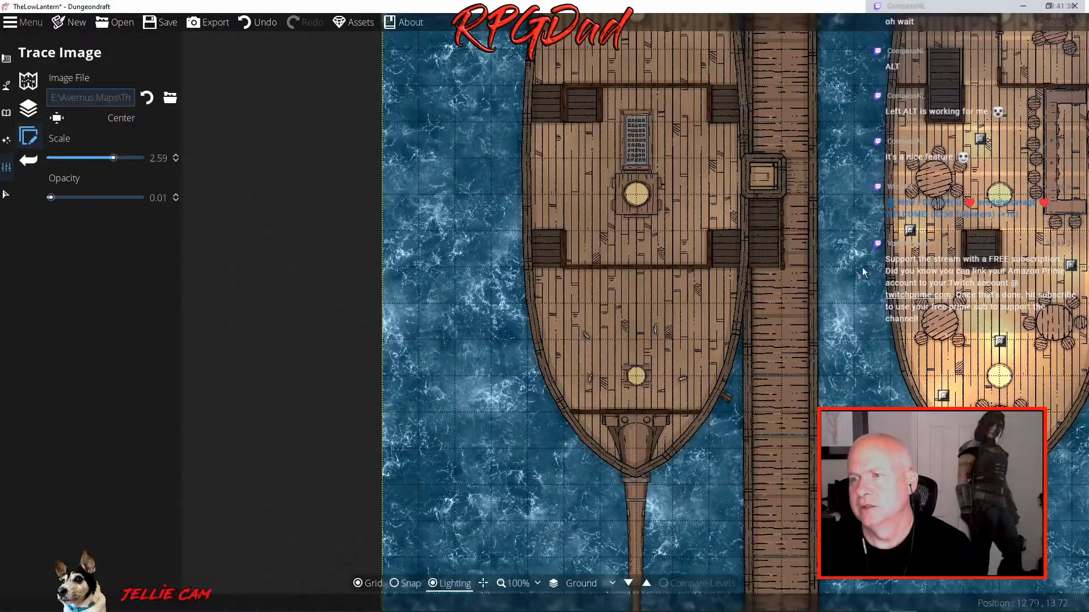
left_click_drag(903, 295, 338, 275)
left_click_drag(1031, 201, 679, 382)
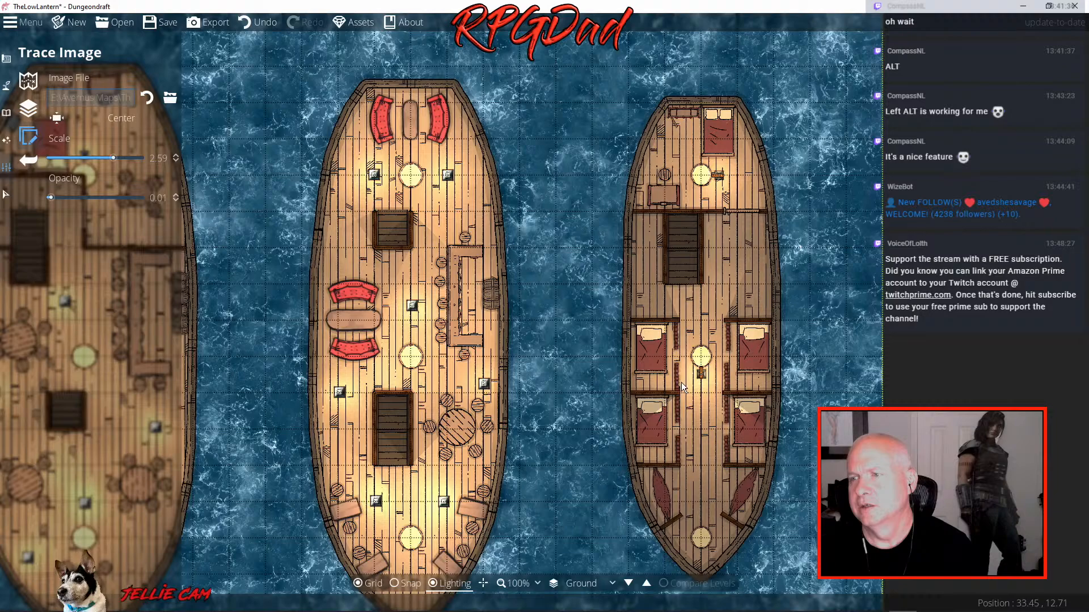
left_click_drag(684, 382, 948, 310)
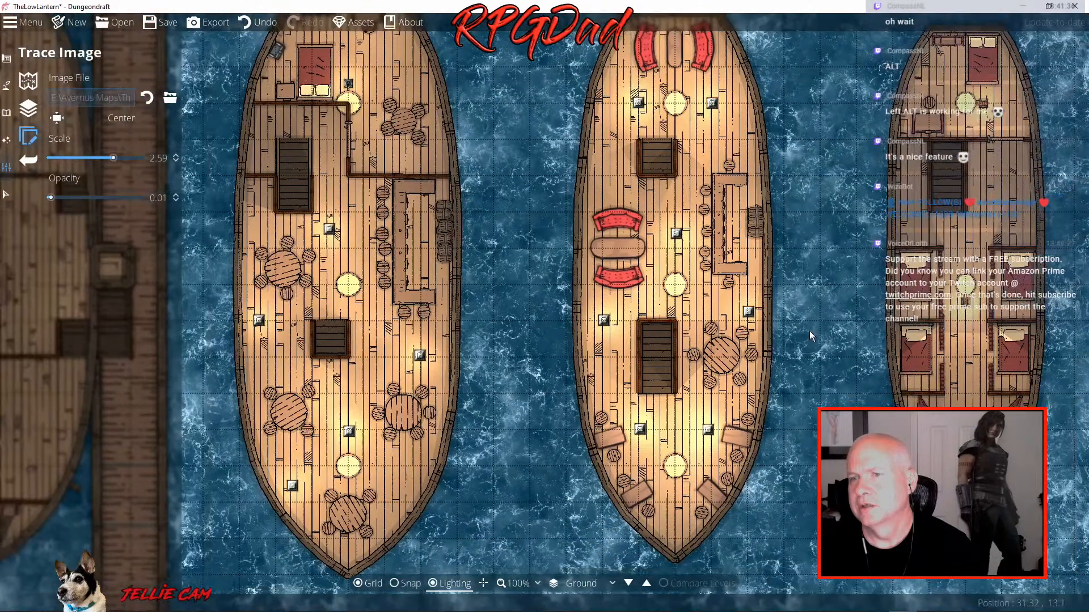
left_click_drag(789, 327, 851, 353)
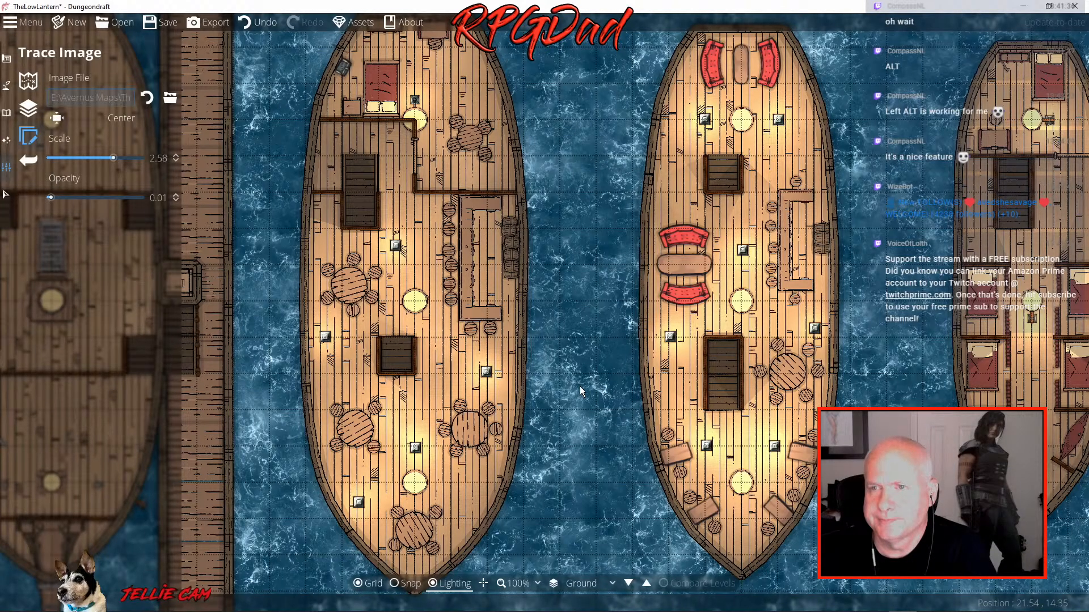
Save the Low Lantern map and check its overall layout
left_click(160, 22)
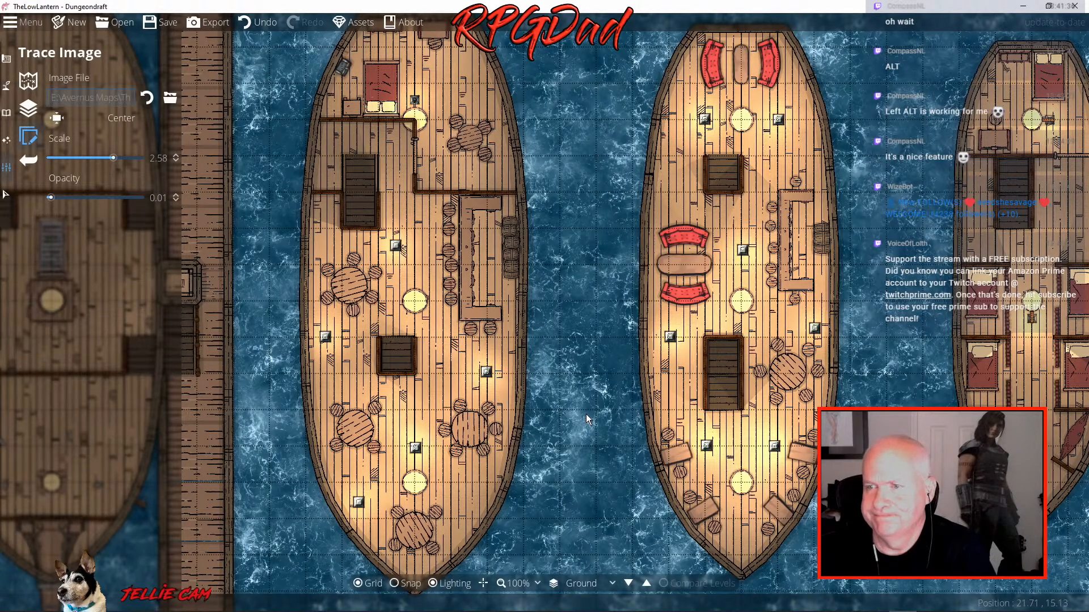
scroll(586, 410, "down", 1)
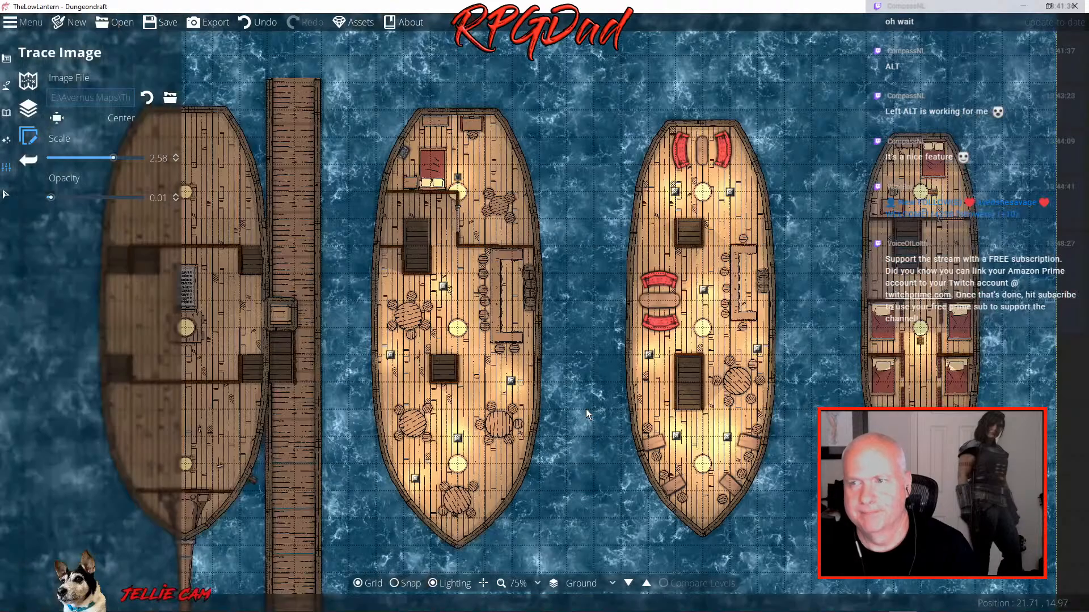
mouse_move(543, 376)
left_mouse_down()
mouse_move(739, 369)
mouse_move(682, 352)
mouse_move(366, 352)
mouse_move(582, 345)
mouse_move(642, 363)
mouse_move(608, 382)
mouse_move(546, 383)
left_mouse_up()
scroll(546, 383, "down", 1)
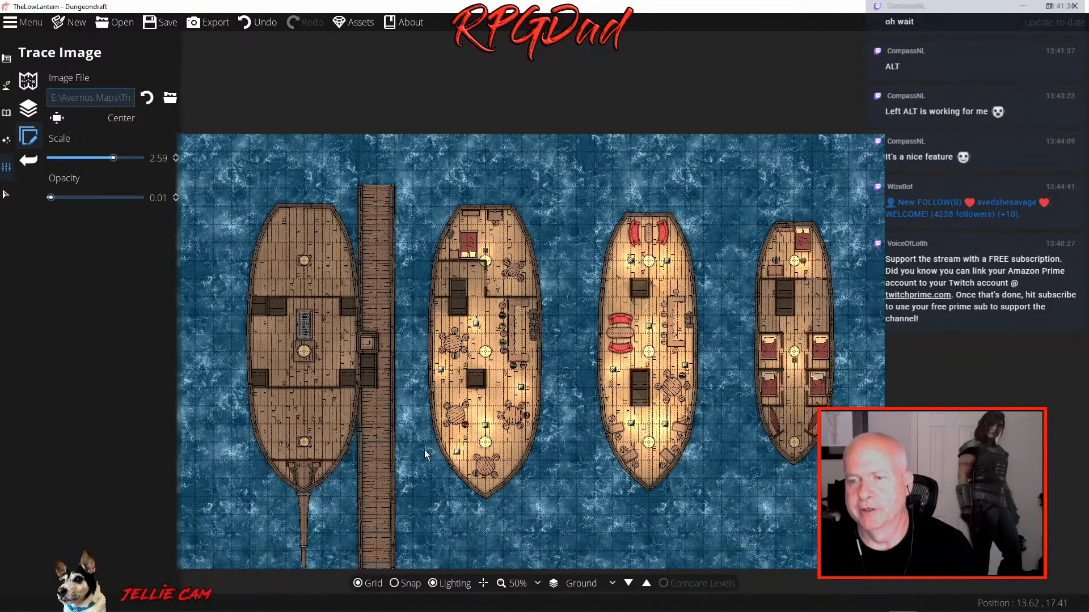
left_click(155, 29)
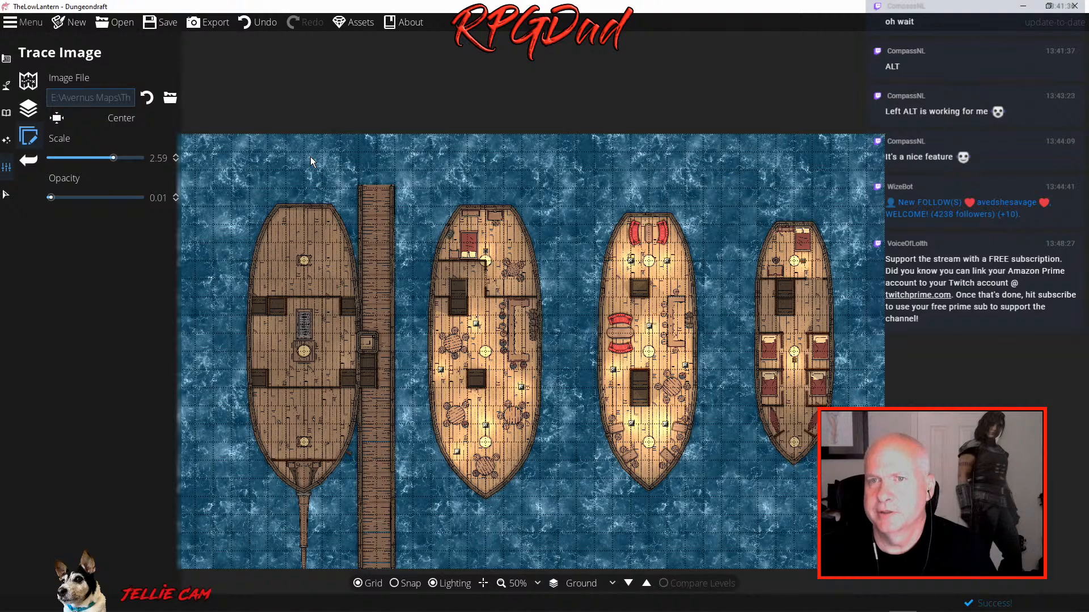
left_click(22, 23)
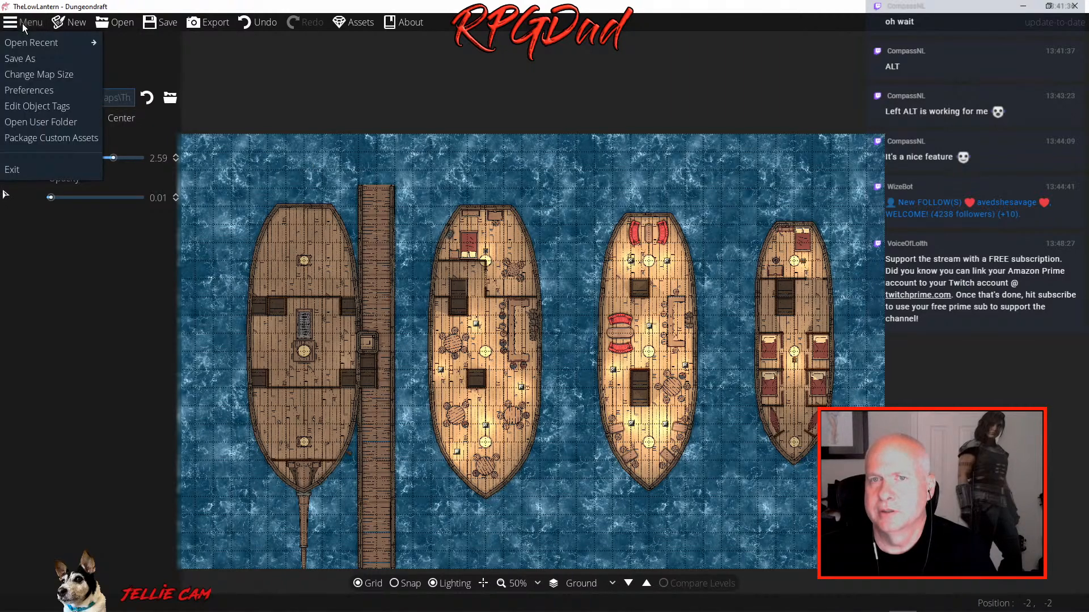
left_click(170, 24)
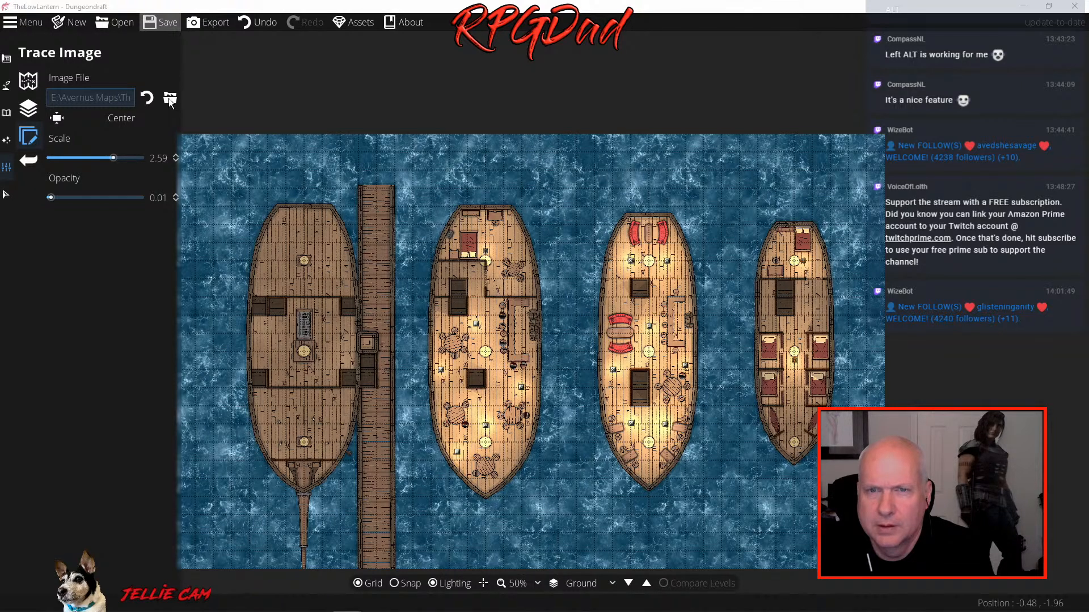
Export the map in Universal VTT format with lighting off, naming the file LowLanternNoLighting in the Avernus Maps folder
left_click(209, 22)
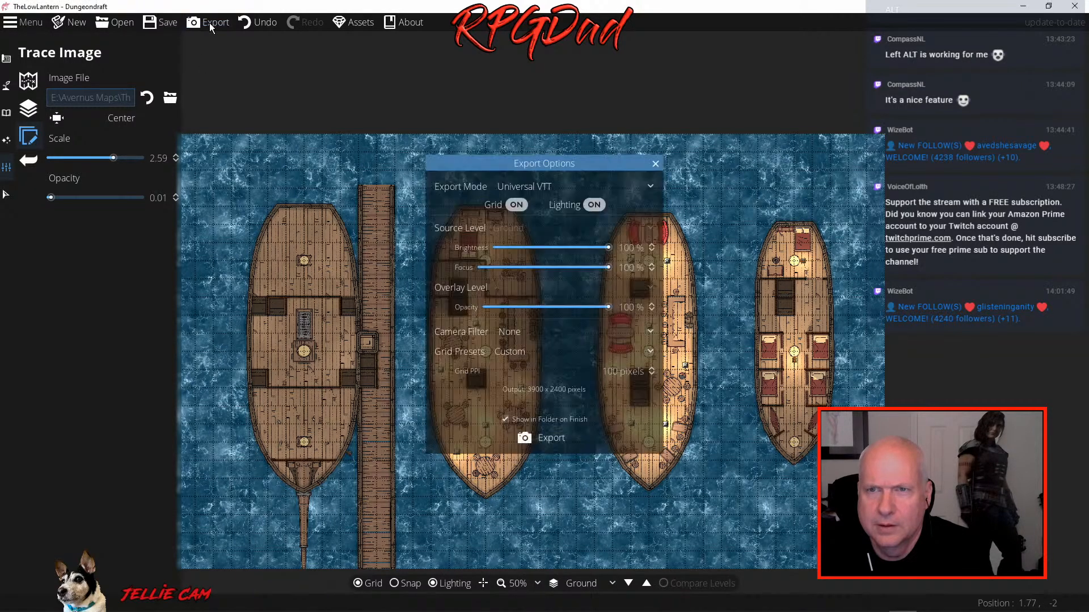
left_click(592, 205)
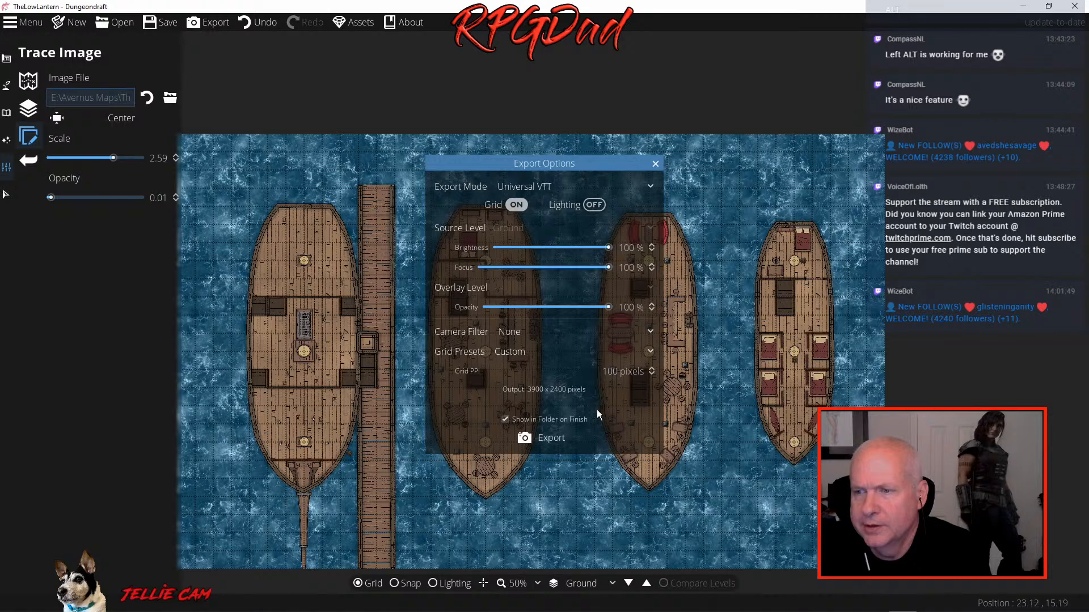
left_click(558, 438)
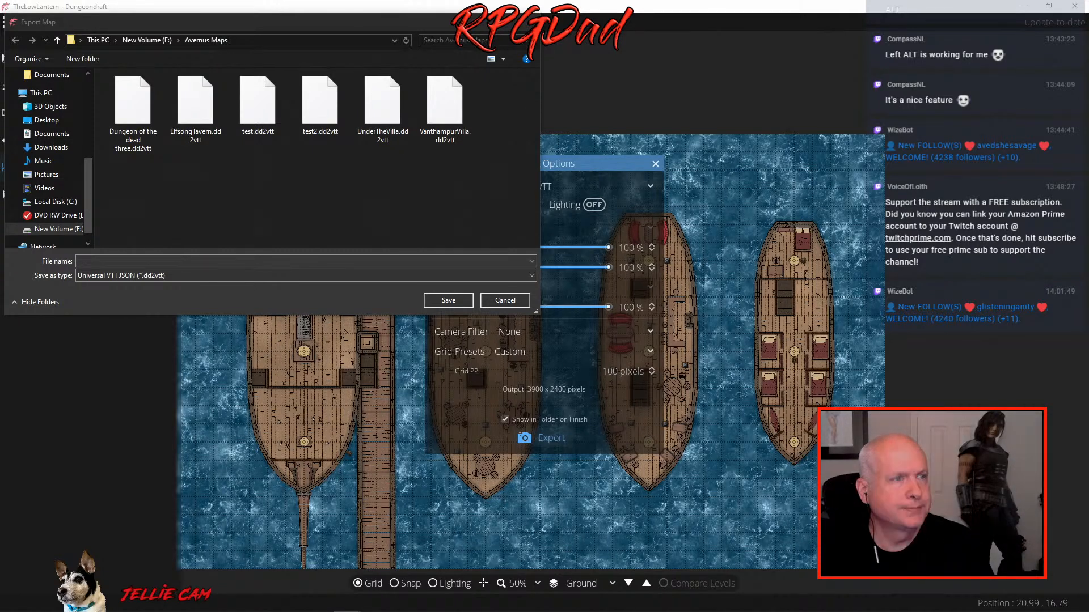
left_click(103, 258)
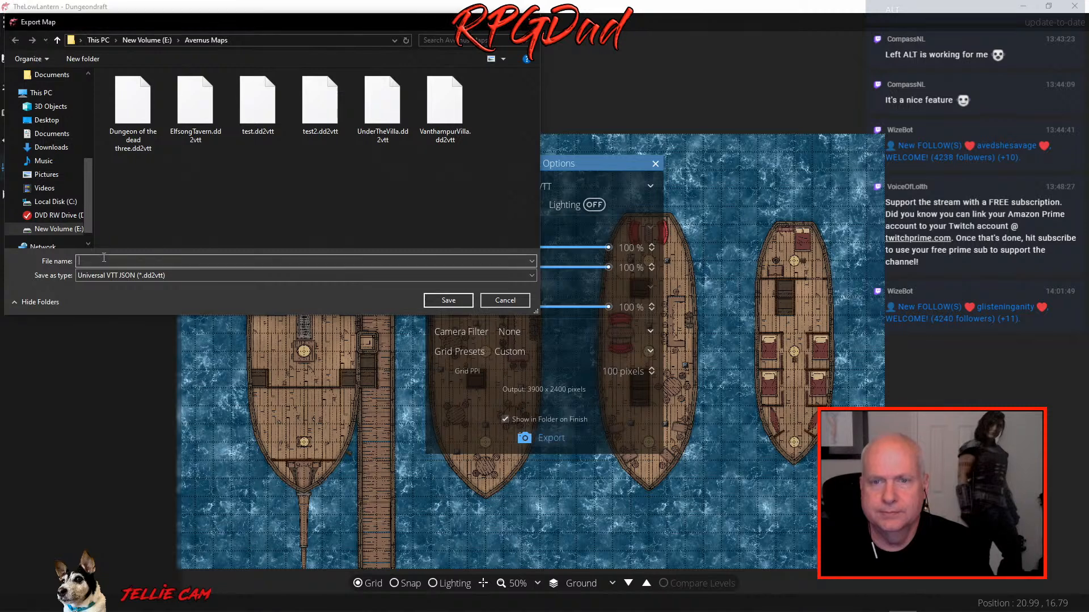
type("Lo")
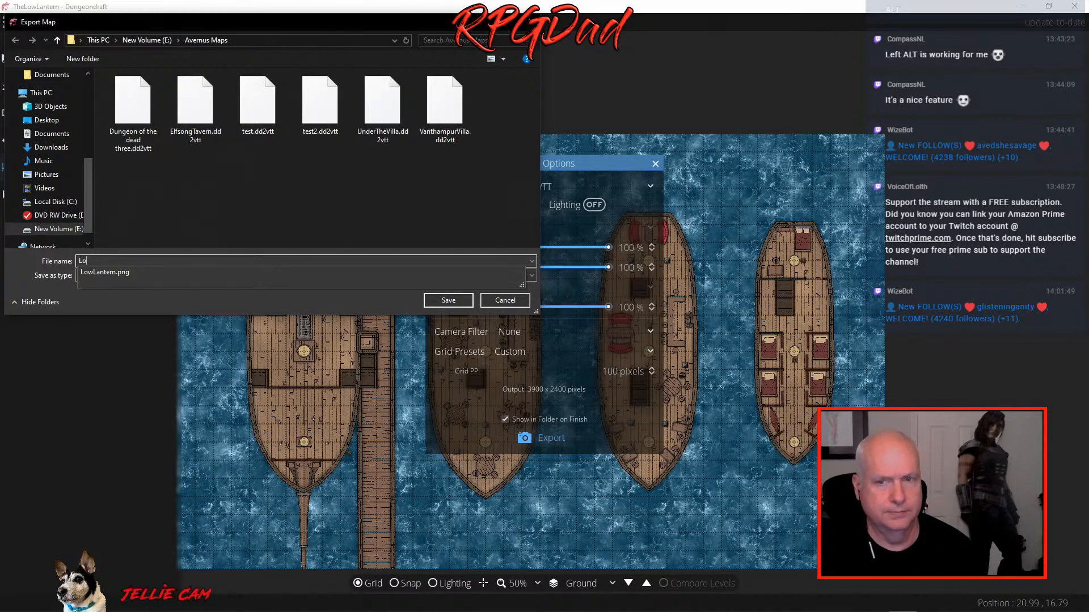
type("wLantern")
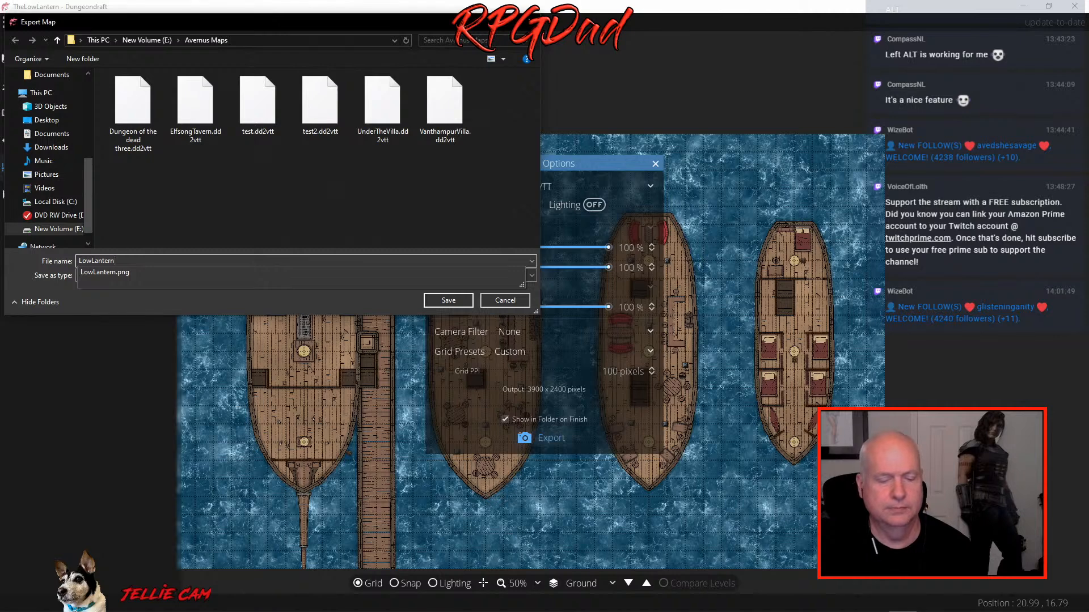
type("No")
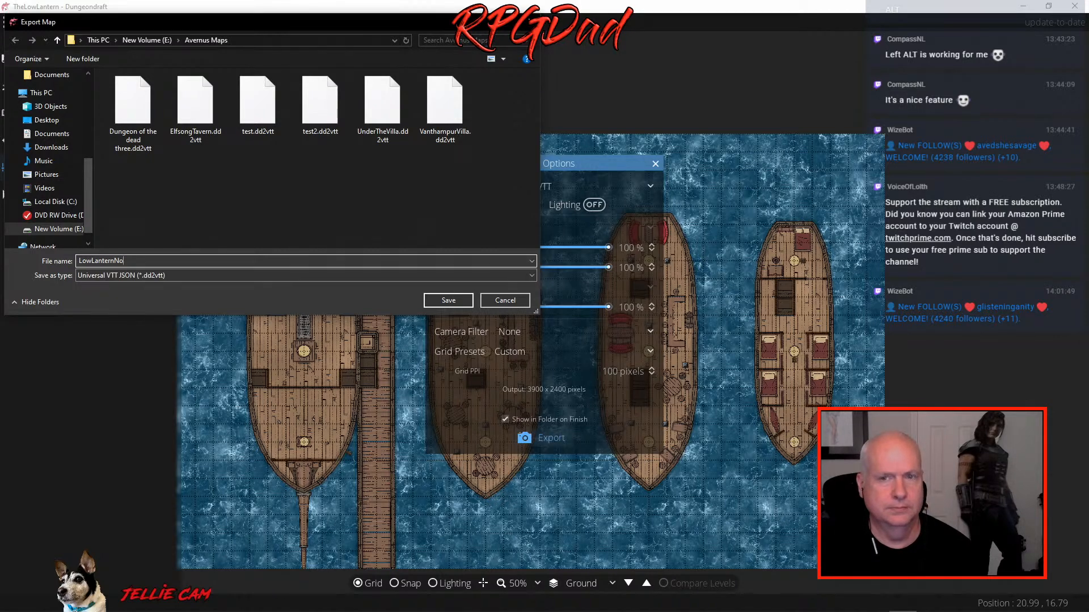
type("Lighting")
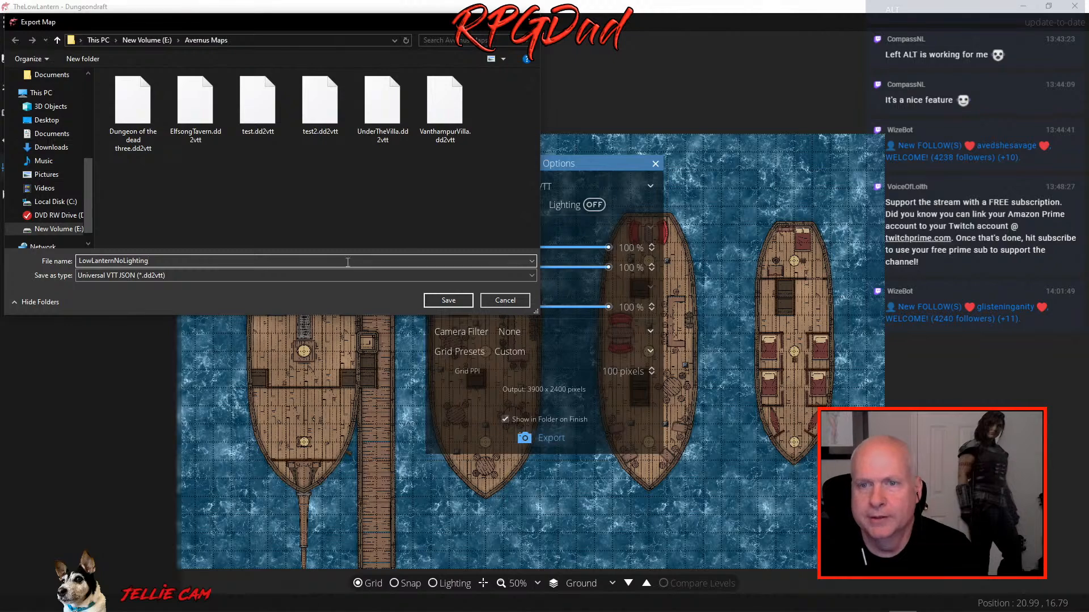
left_click(447, 300)
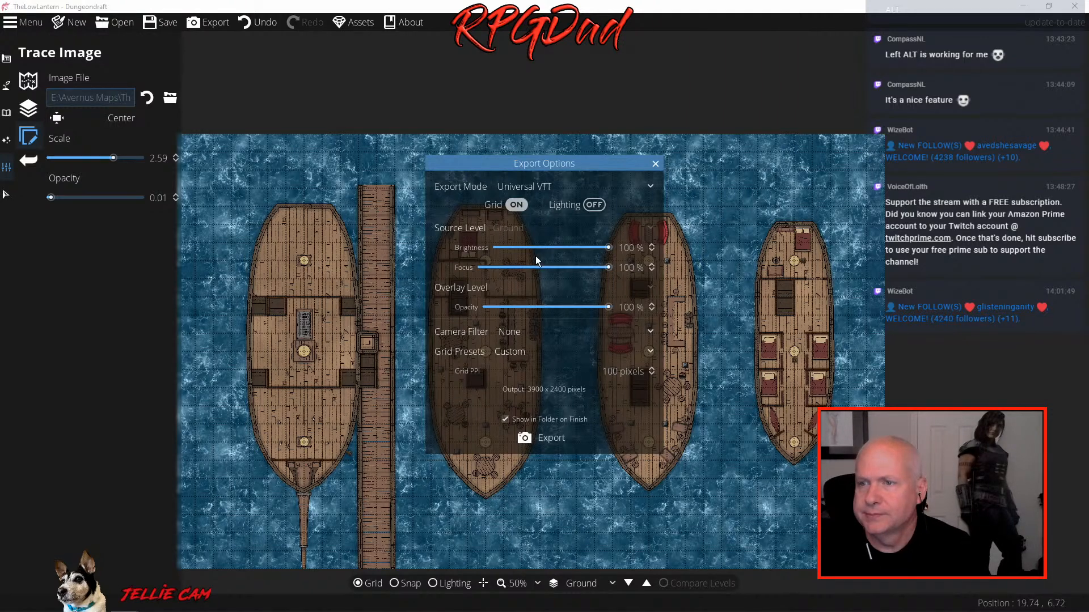
Export the map in Universal VTT format with lighting on, naming the file LowLanternLigthingOn in the Avernus Maps folder
left_click(593, 205)
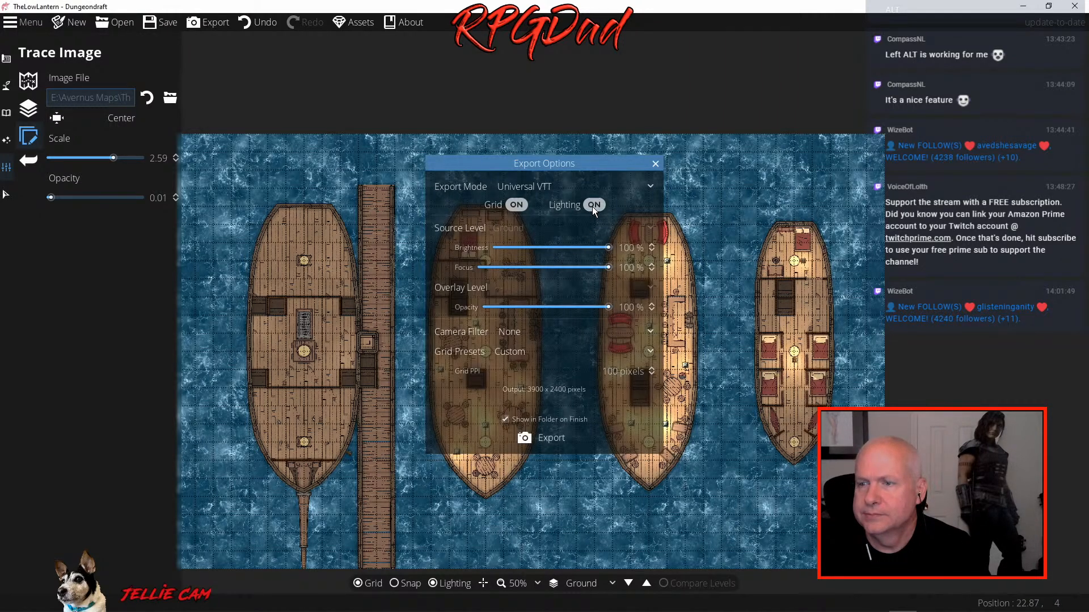
left_click(547, 440)
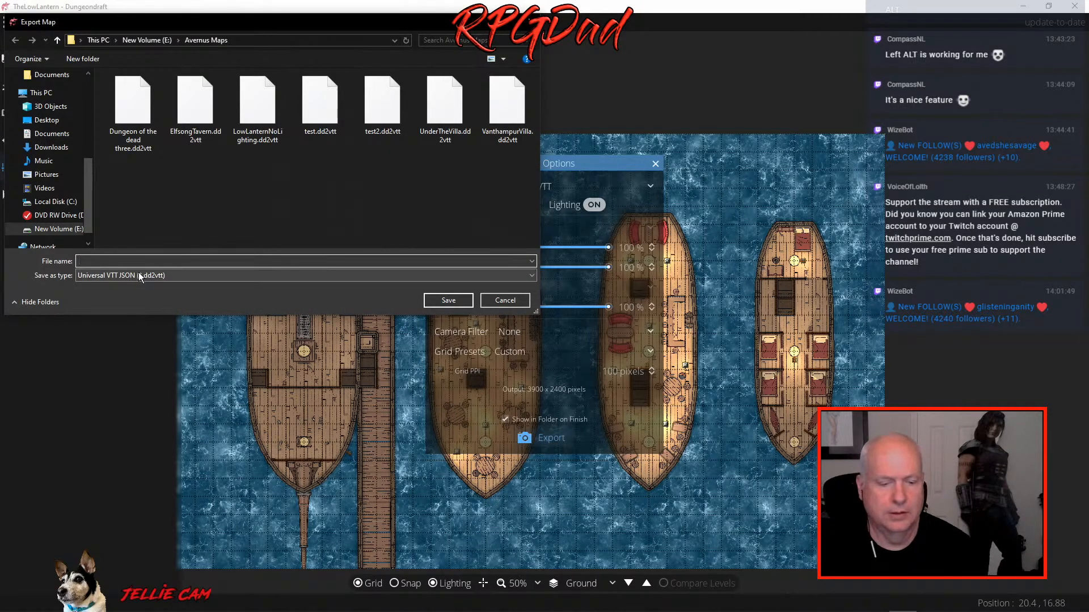
type("LowLan")
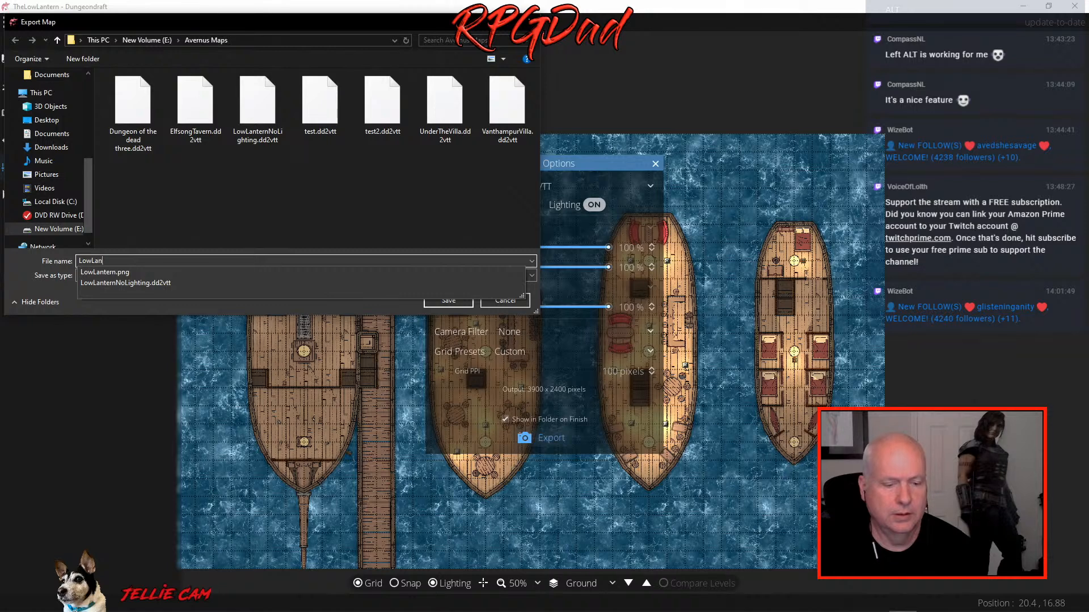
type("tern L")
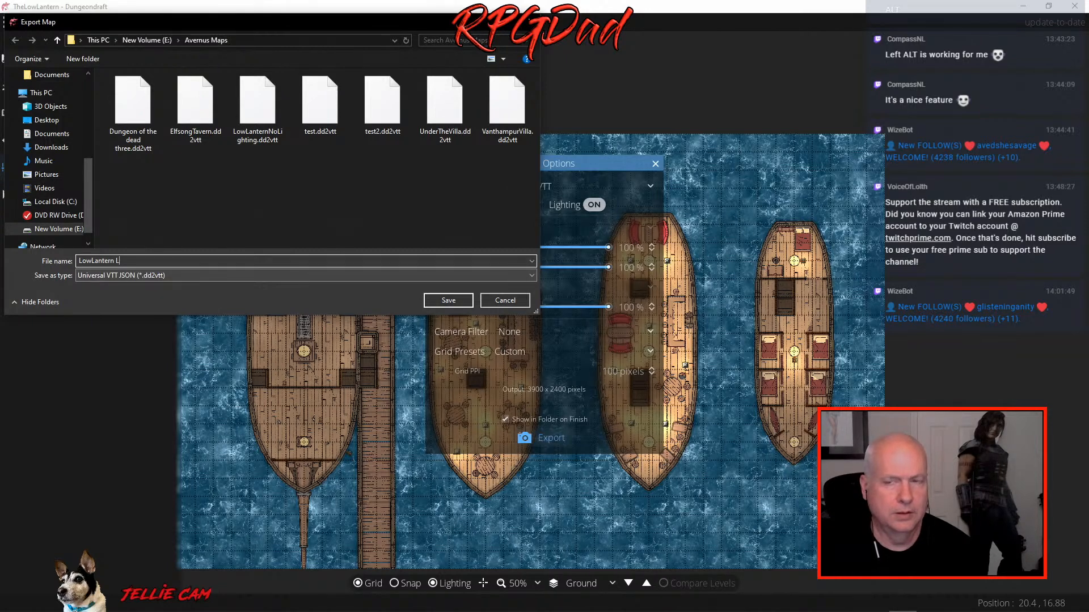
type("igt")
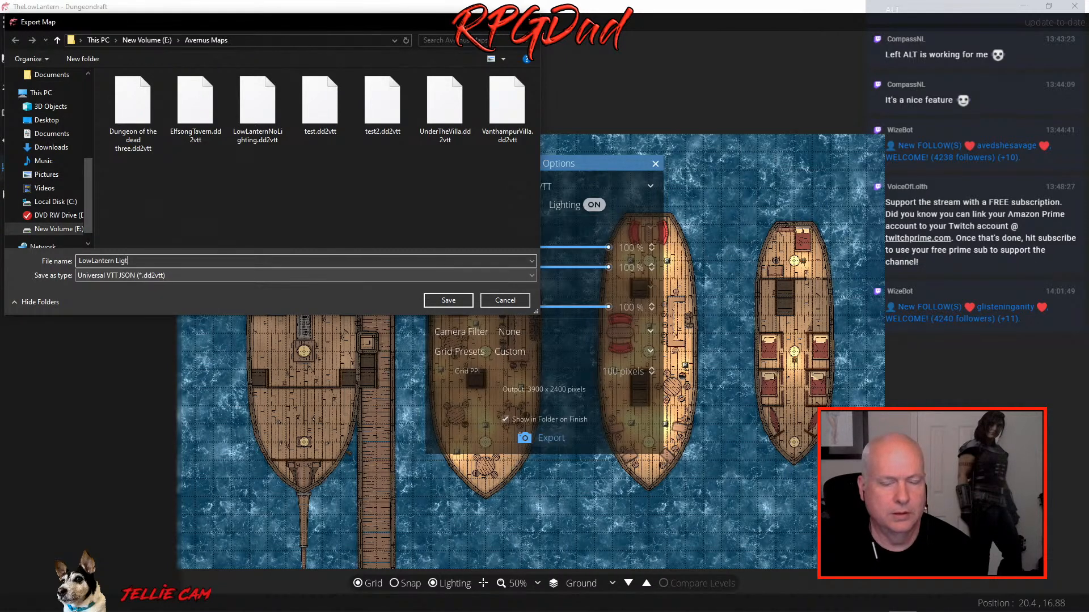
type("hin")
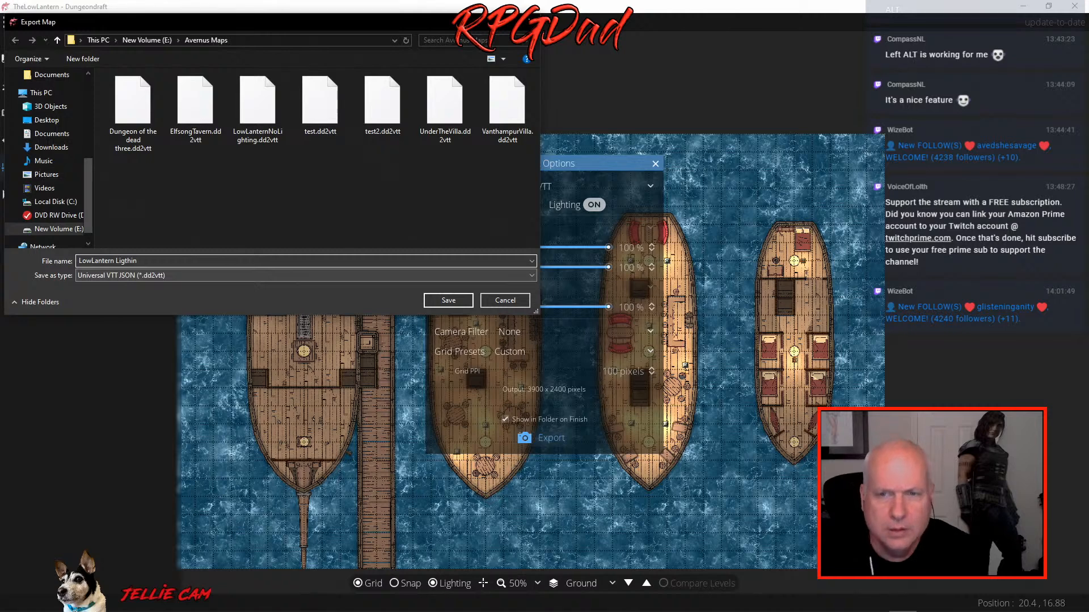
type("g")
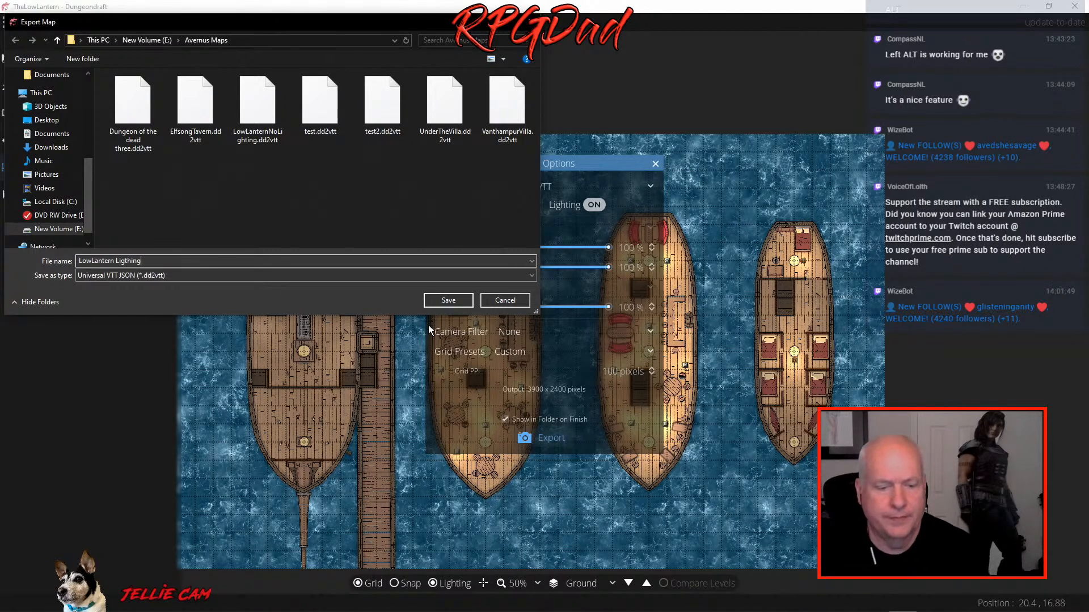
type(" On")
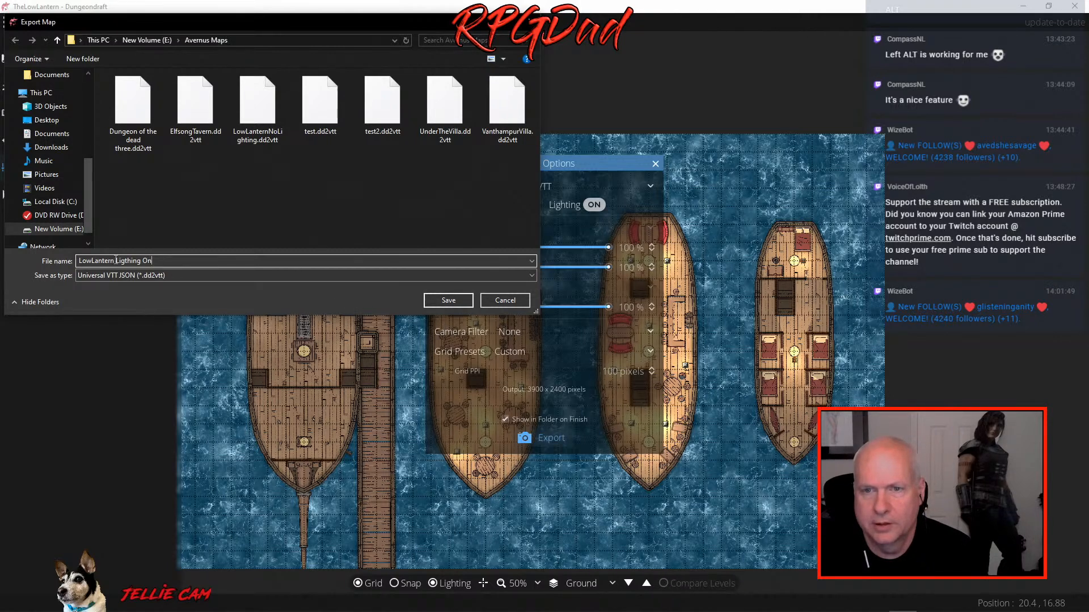
key("BackSpace")
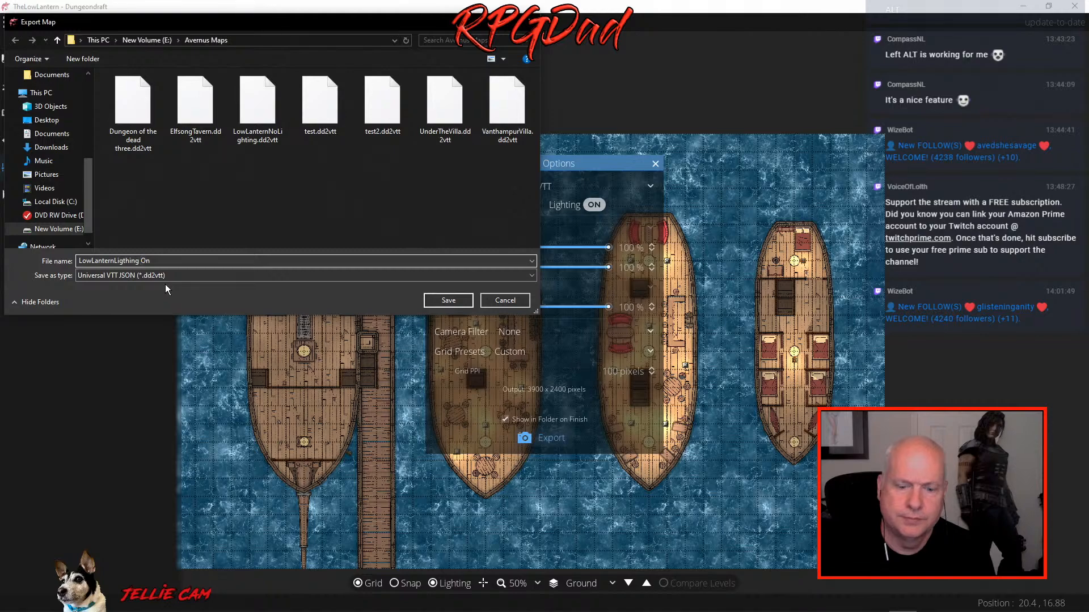
key("BackSpace")
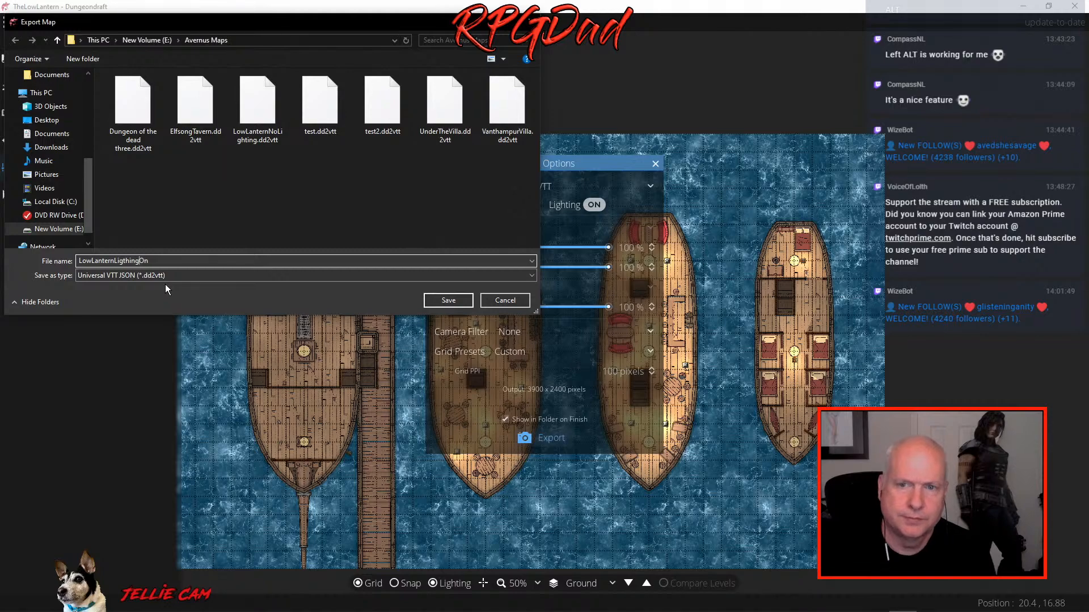
left_click(447, 301)
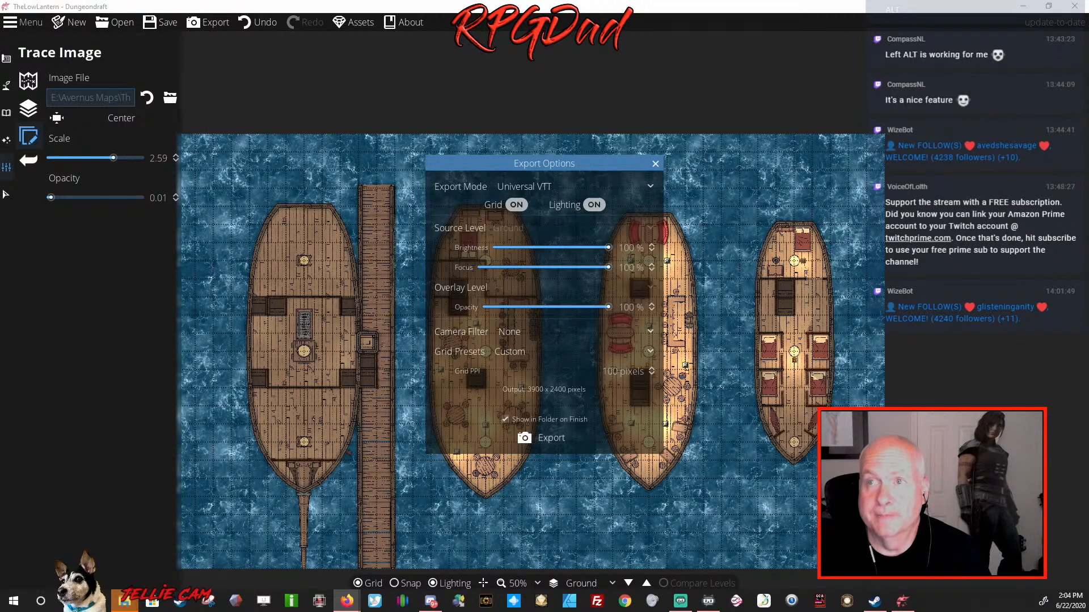
left_click(656, 165)
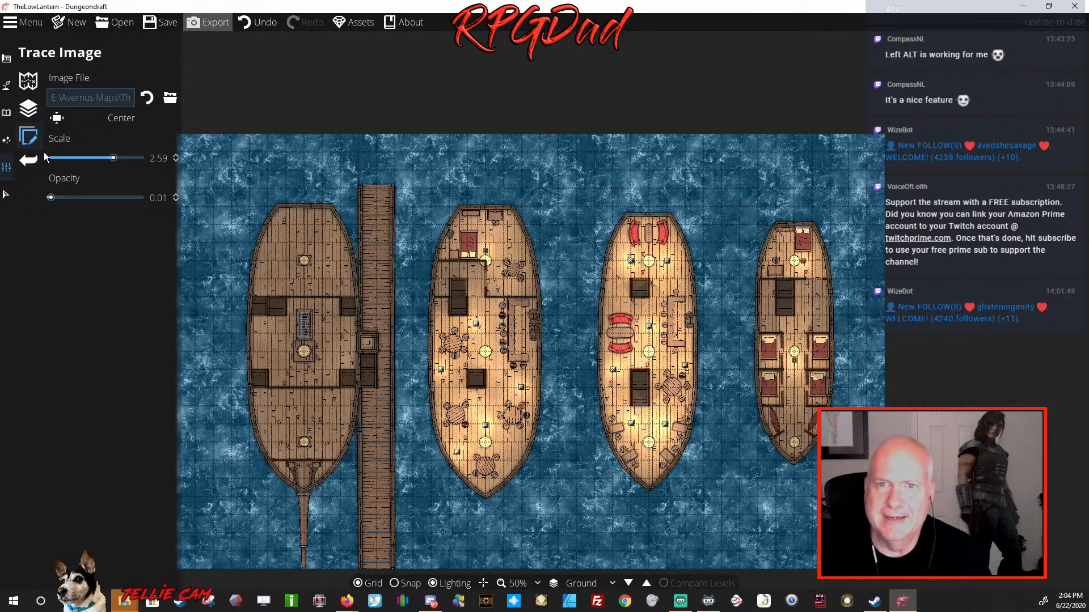
Raise the trace image's opacity to 0.29 so the deck sketch can guide further edits
left_click(8, 168)
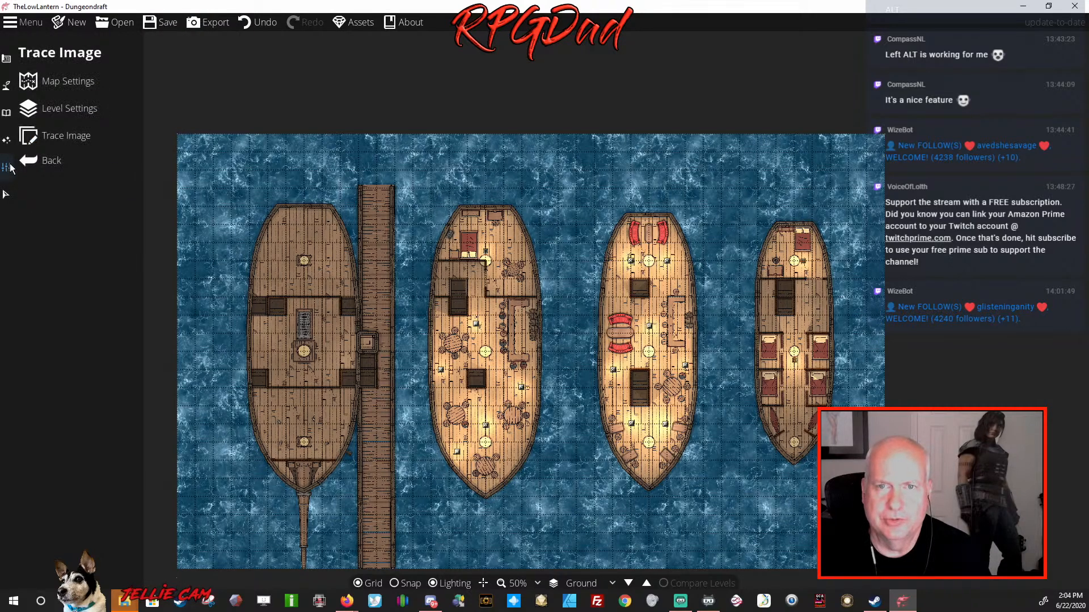
left_click(67, 142)
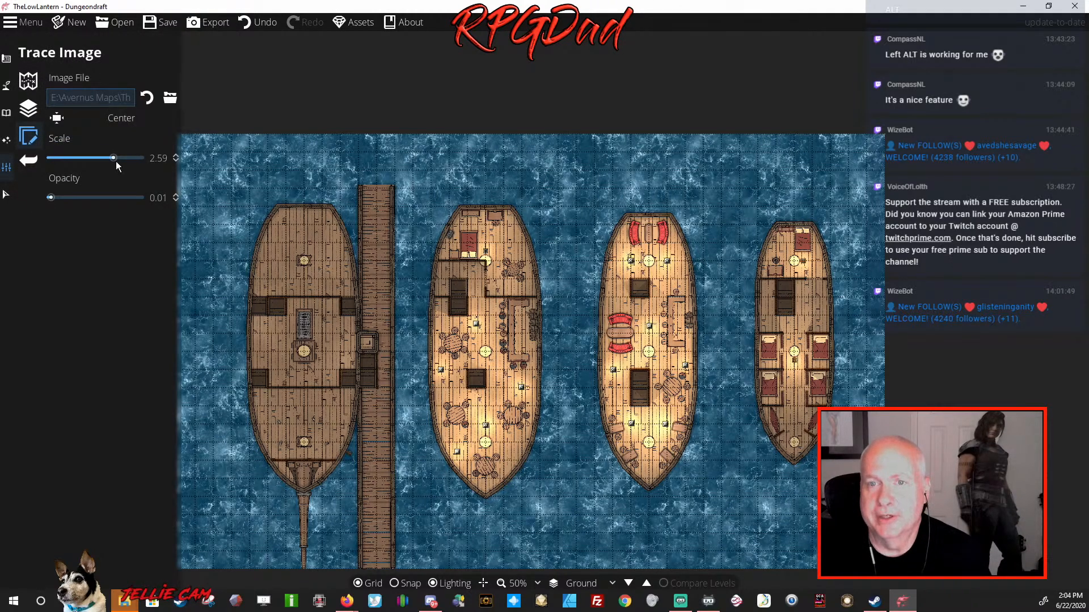
mouse_move(51, 198)
left_mouse_down()
mouse_move(96, 200)
mouse_move(77, 199)
left_mouse_up()
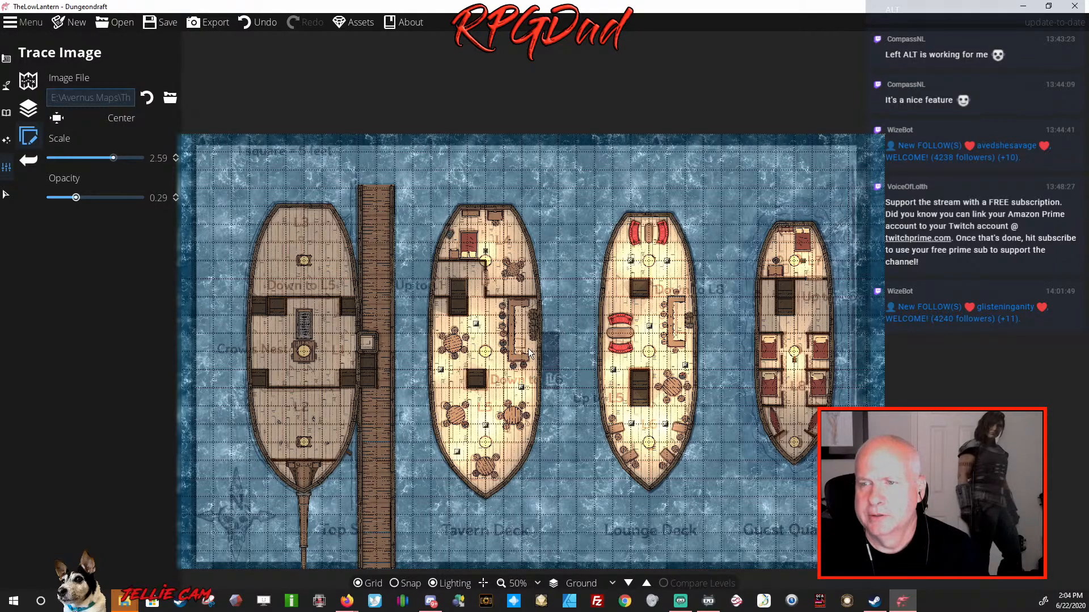
Place a light-blocking Window 02 portal in the Tavern Deck's left hull wall, beside the chair in cabin L4
scroll(529, 349, "up", 5)
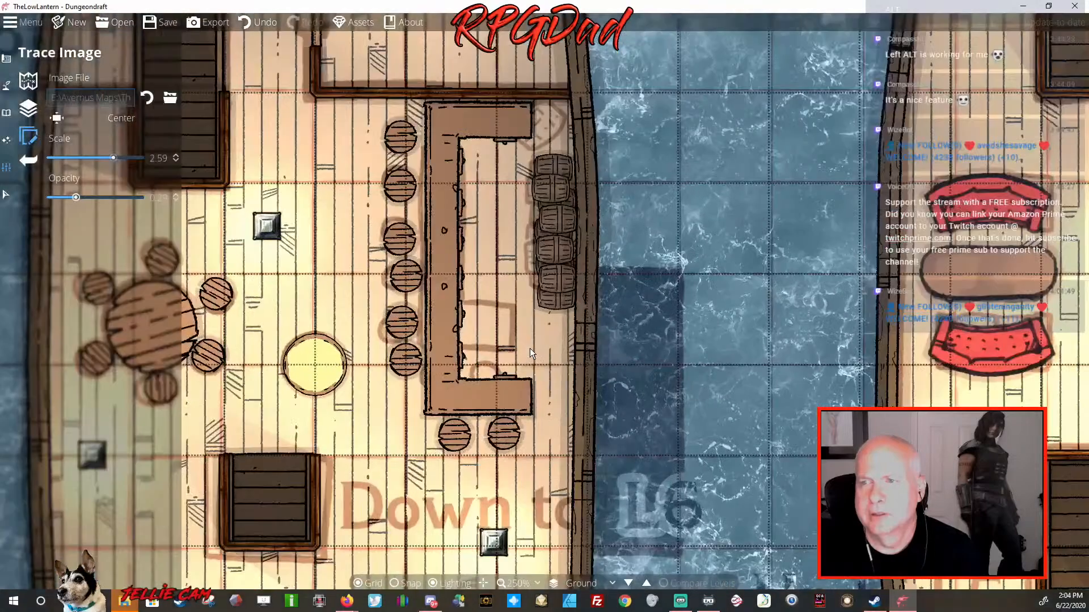
left_click_drag(420, 209, 483, 399)
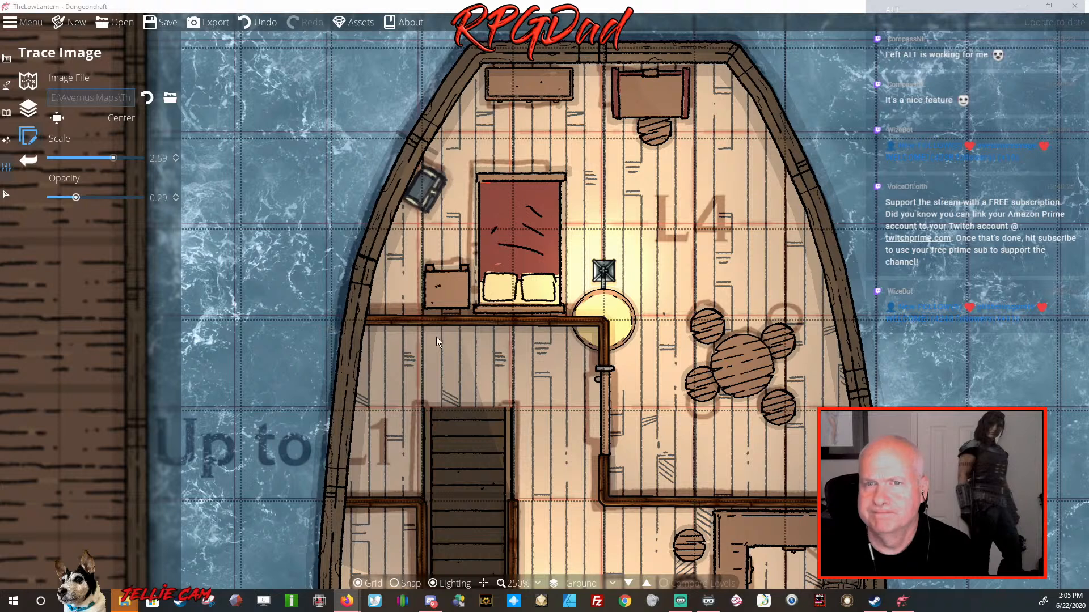
left_click(6, 59)
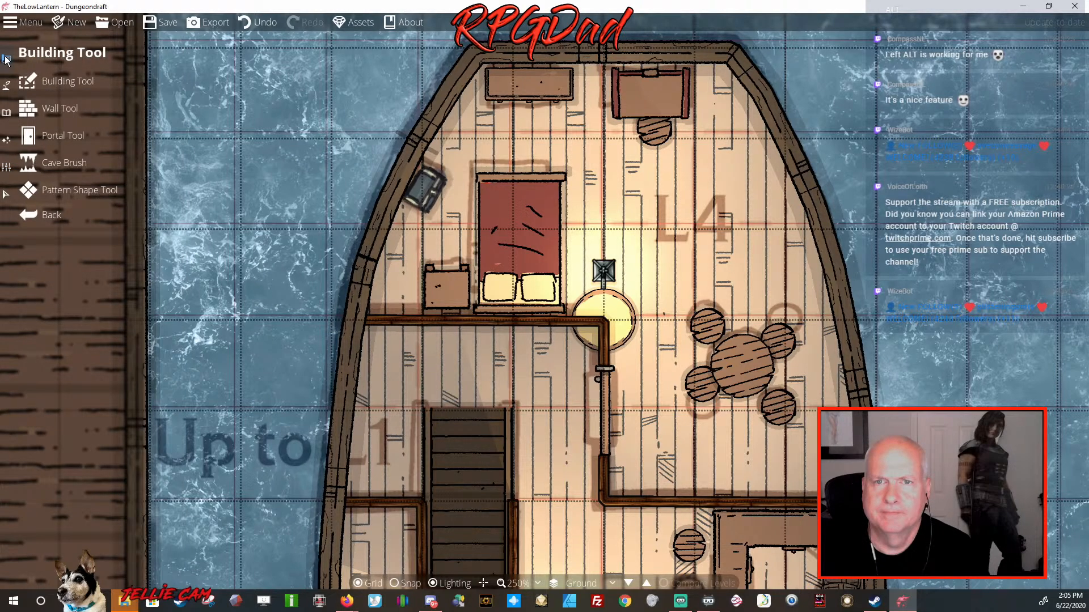
left_click(34, 132)
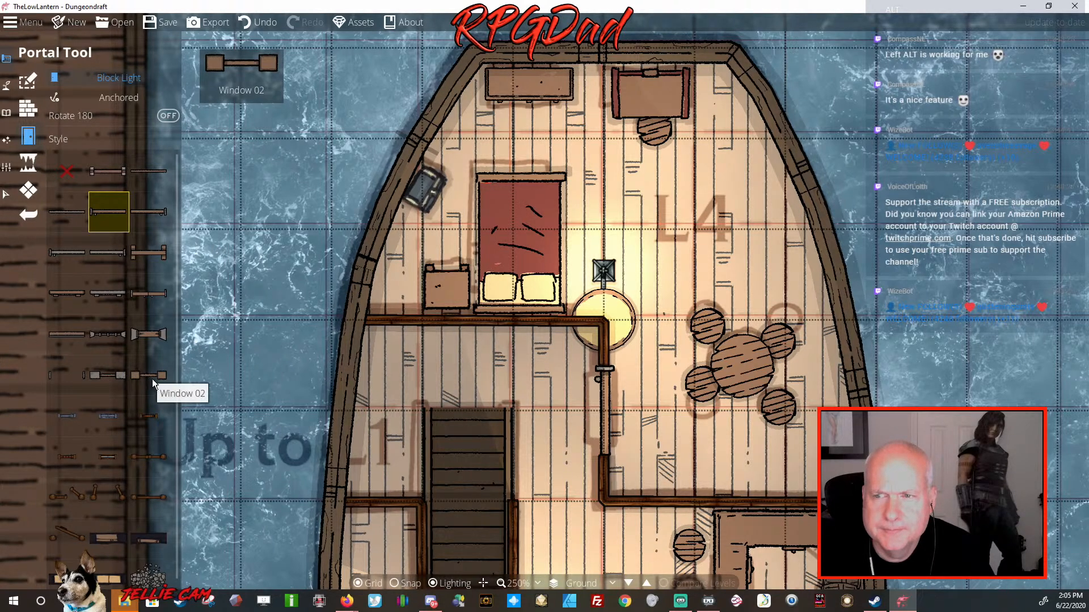
scroll(152, 379, "down", 1)
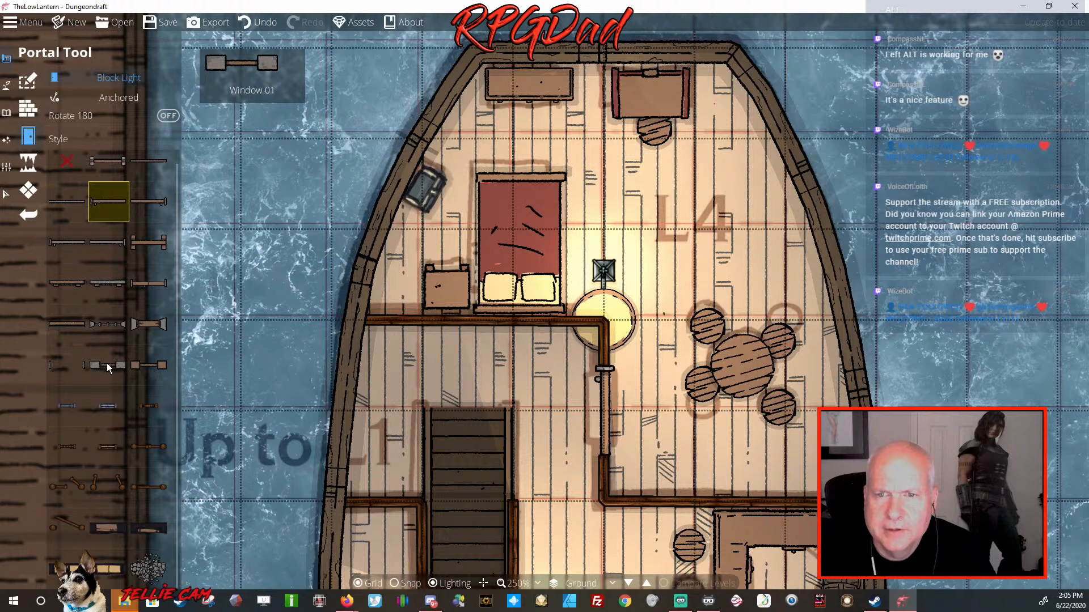
left_click(157, 365)
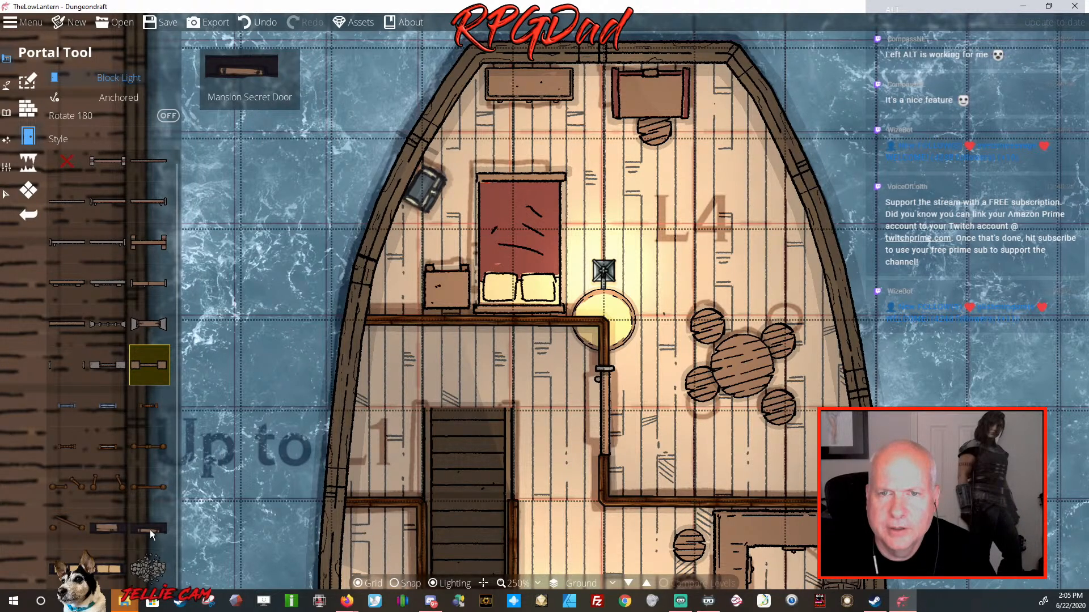
left_click(399, 177)
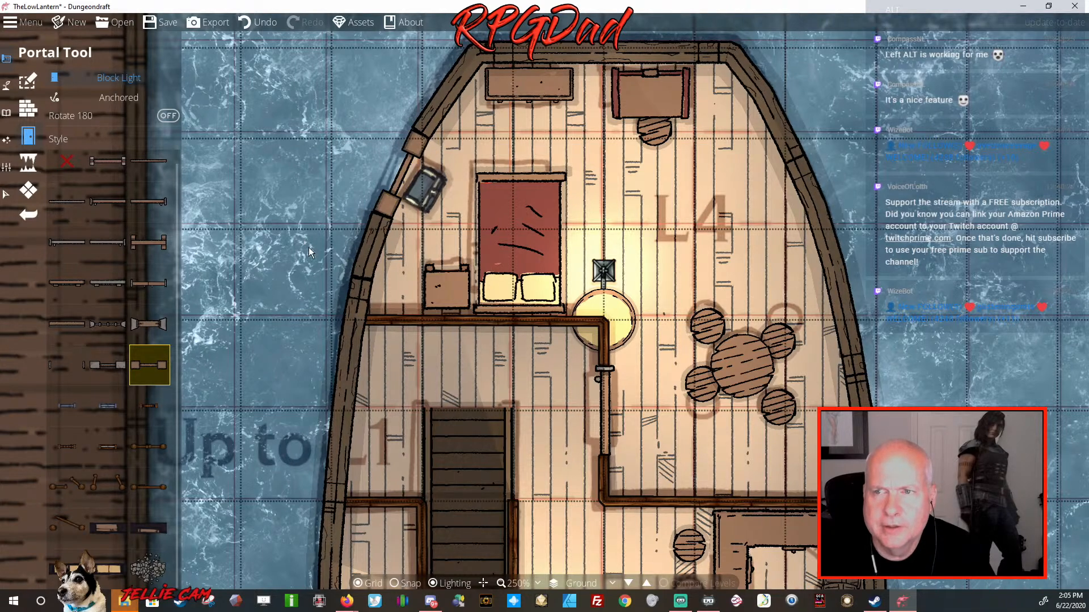
Add three Window 02 portals down the Tavern Deck's left hull, beside the upper staircase, the six-stool table and the lower staircase
left_click_drag(255, 372, 310, 217)
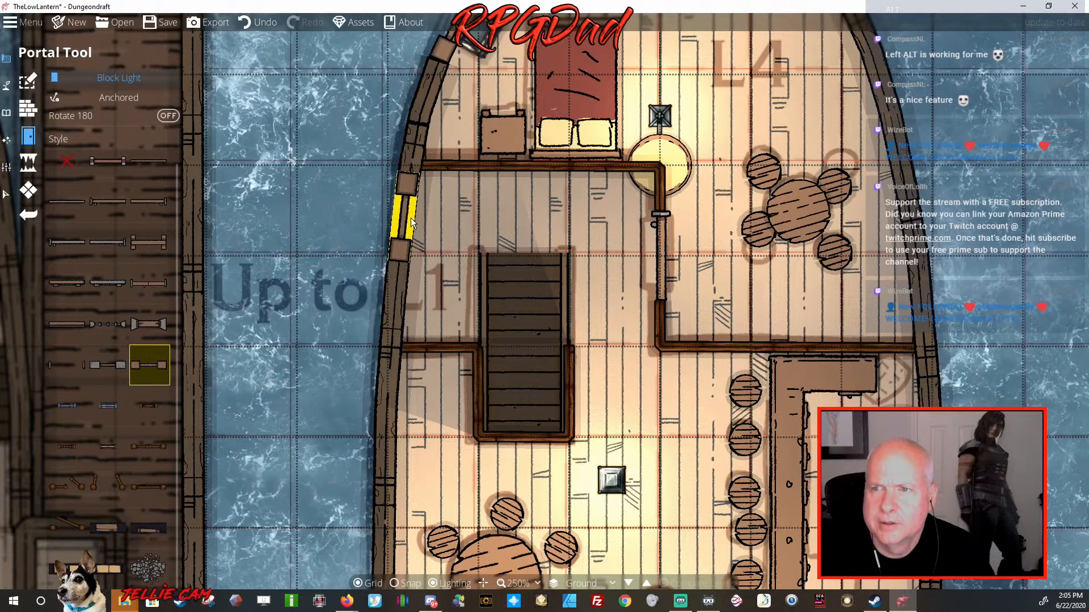
left_click(411, 218)
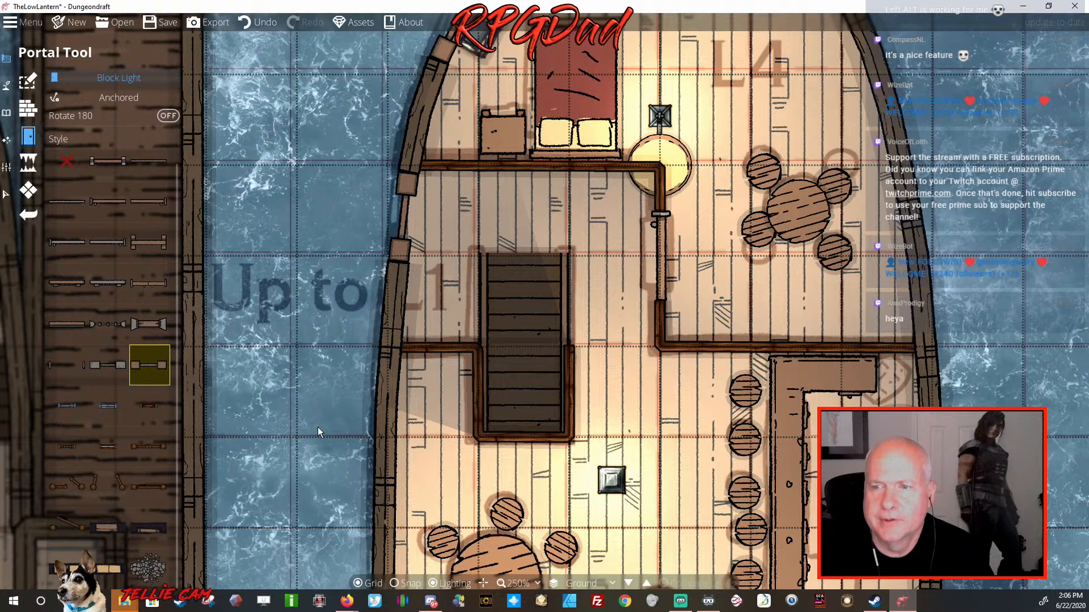
left_click_drag(317, 427, 338, 266)
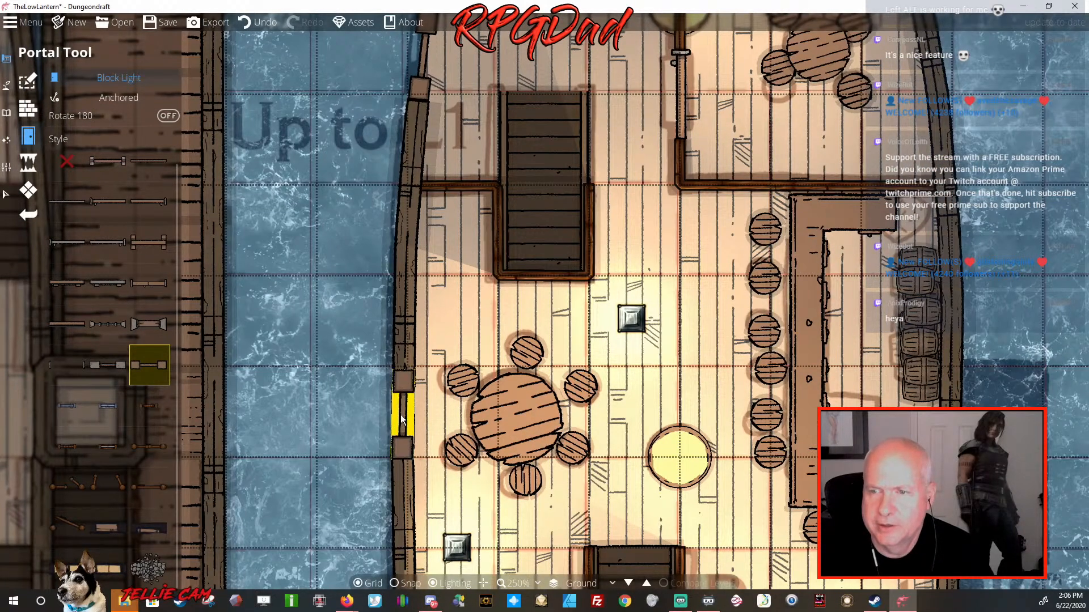
left_click(402, 420)
left_click_drag(344, 420, 338, 185)
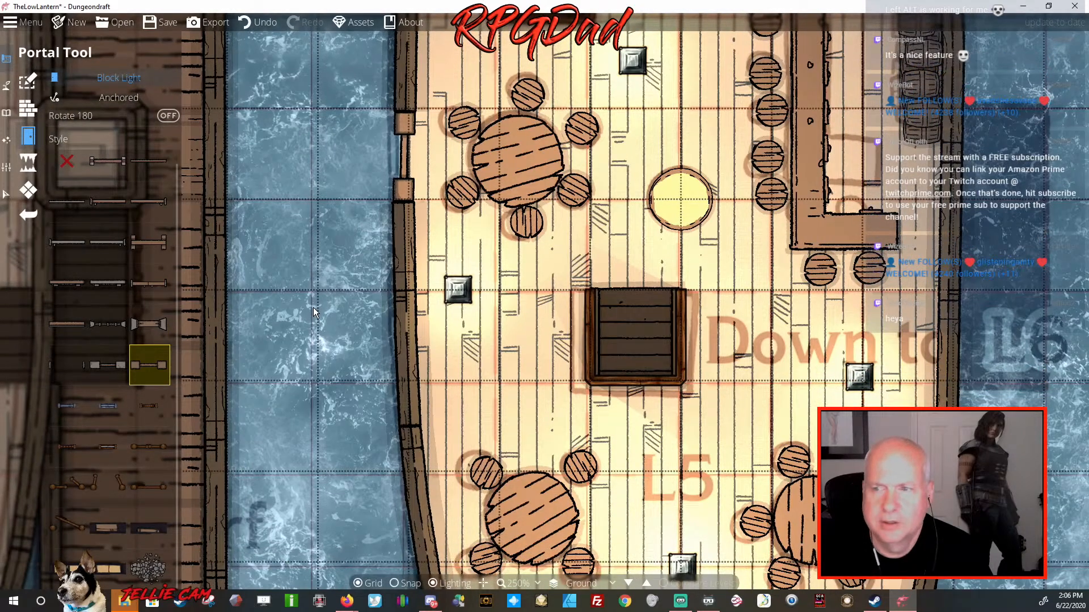
left_click(406, 340)
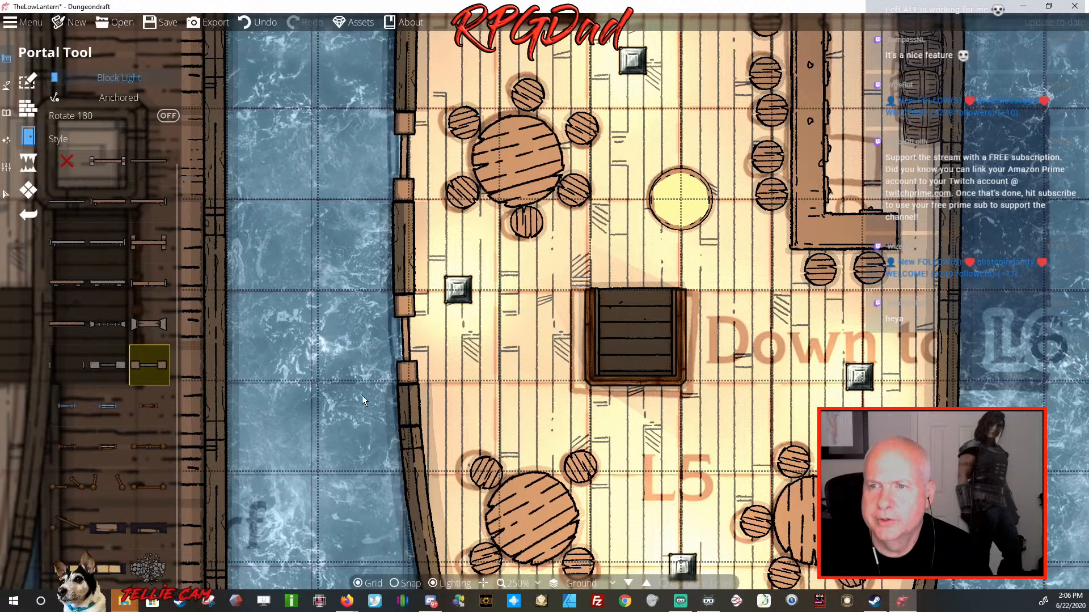
Add two Window 02 portals along the curved lower-left hull of the Tavern Deck, below the lower staircase
left_click_drag(362, 396, 331, 165)
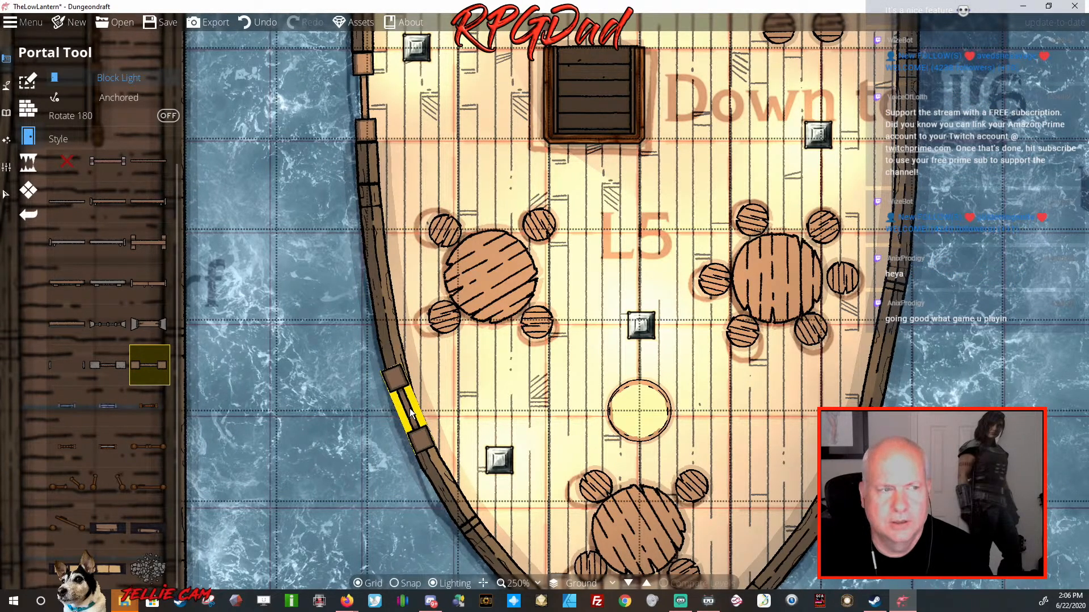
left_click_drag(409, 408, 372, 214)
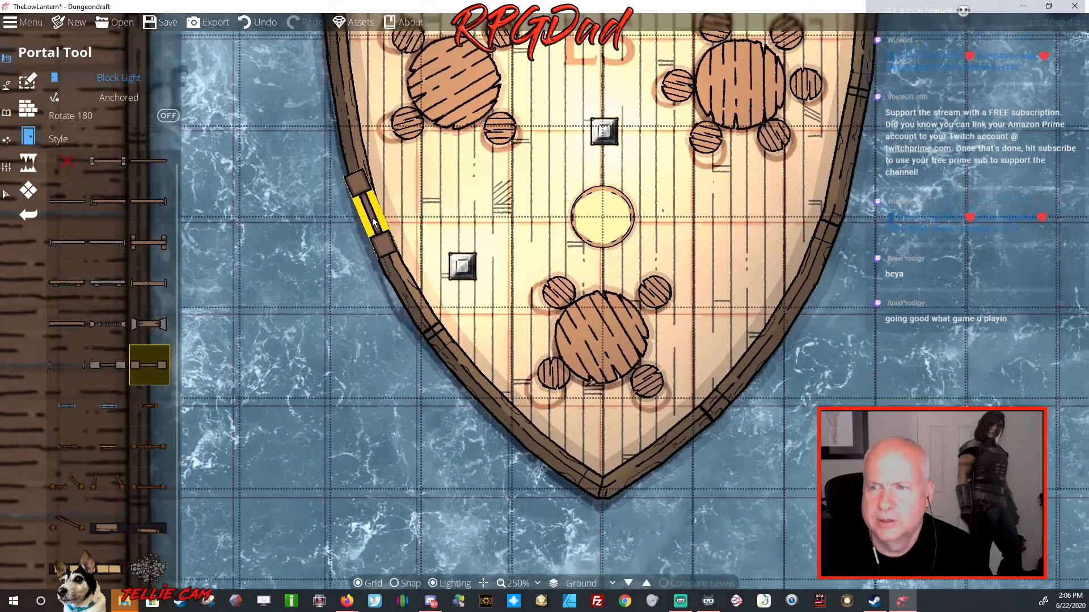
left_click(417, 311)
left_click_drag(350, 187, 359, 307)
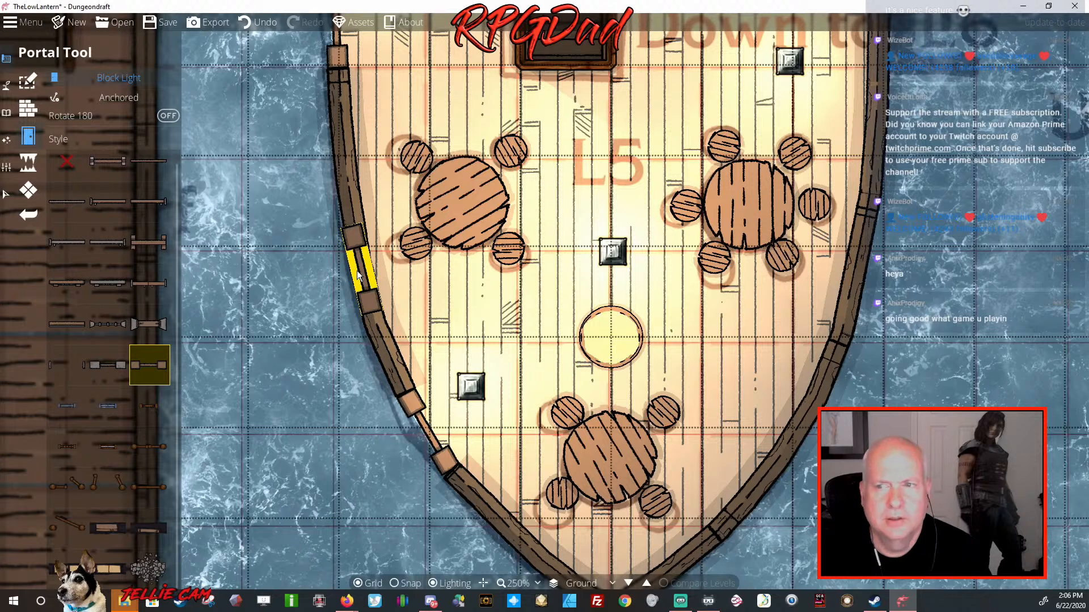
left_click(358, 274)
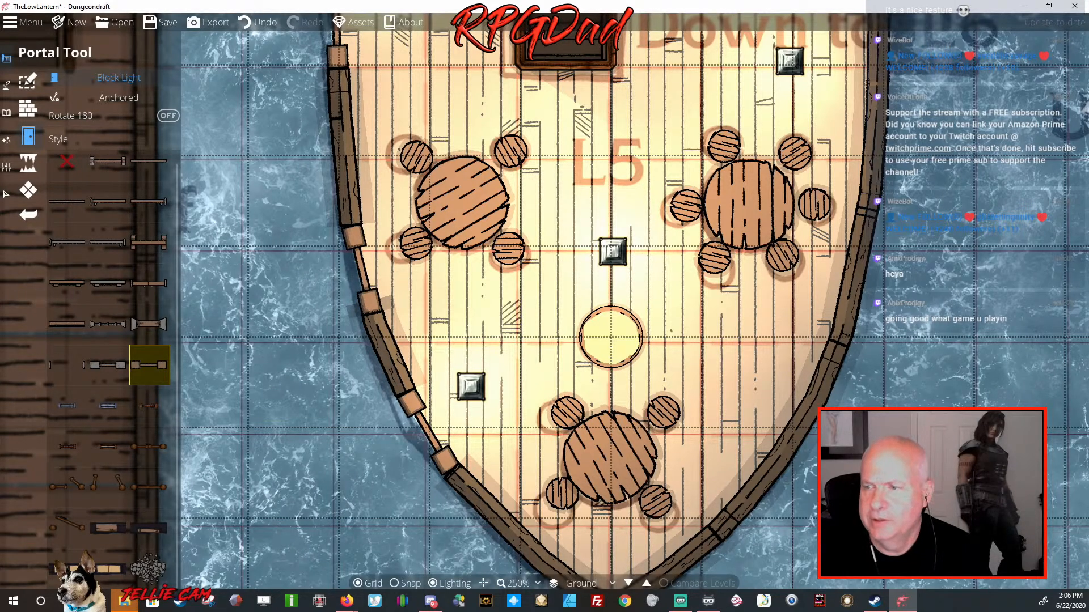
Add three Window 02 portals in the Tavern Deck's right hull, two along the lower curve and one beside the barrels behind the bar
left_click(798, 451)
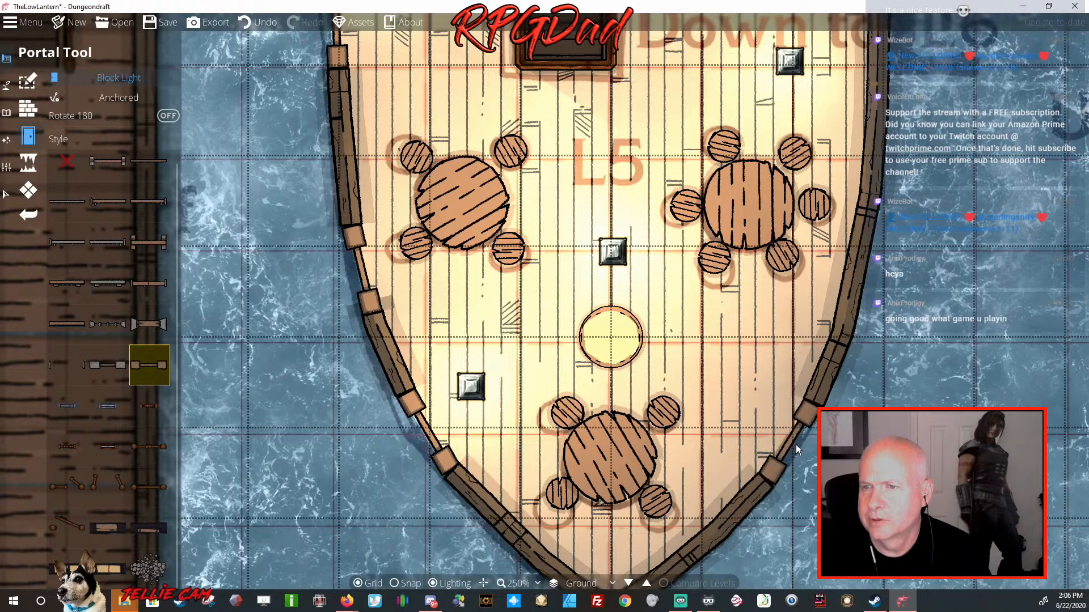
left_click(861, 261)
left_click_drag(813, 202, 747, 449)
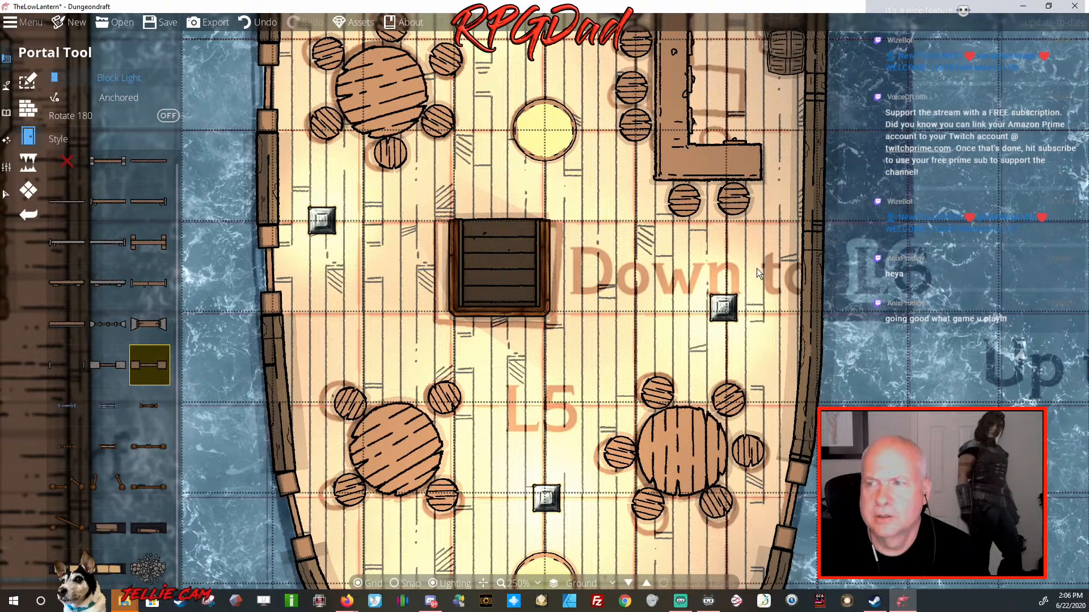
left_click_drag(757, 268, 687, 483)
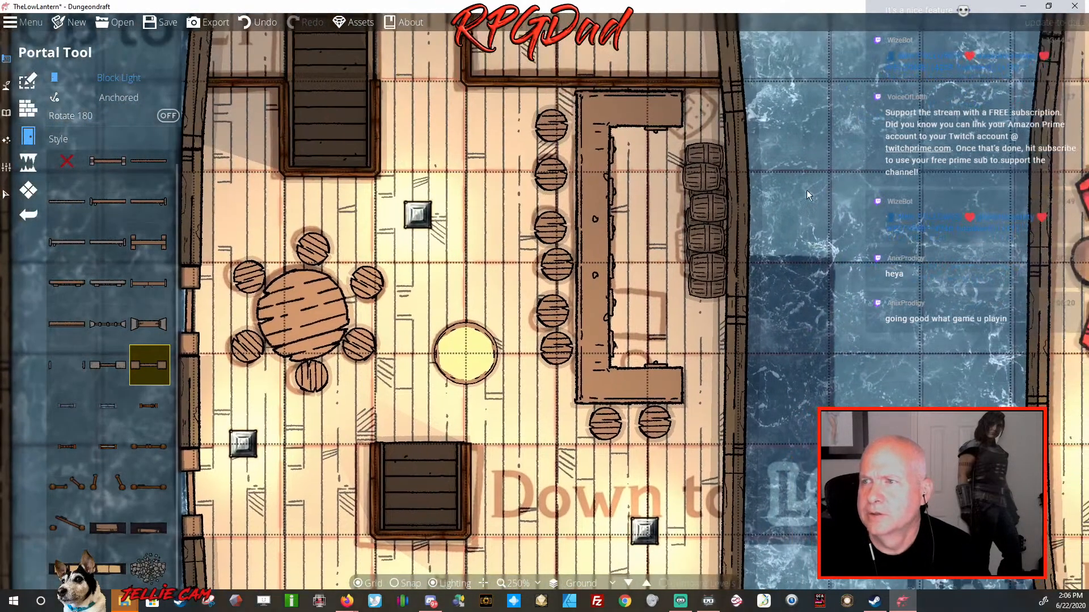
left_click(731, 144)
Add two Window 02 portals in cabin L4's right hull wall, one beside the four-stool table and one on the upper curve
left_click_drag(679, 149, 616, 465)
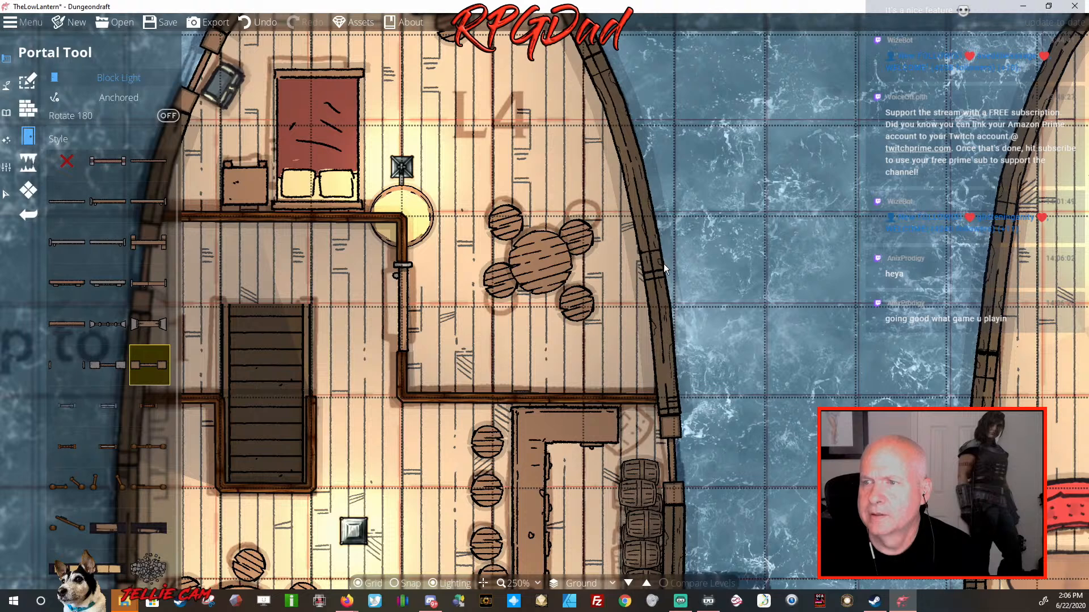
left_click(665, 289)
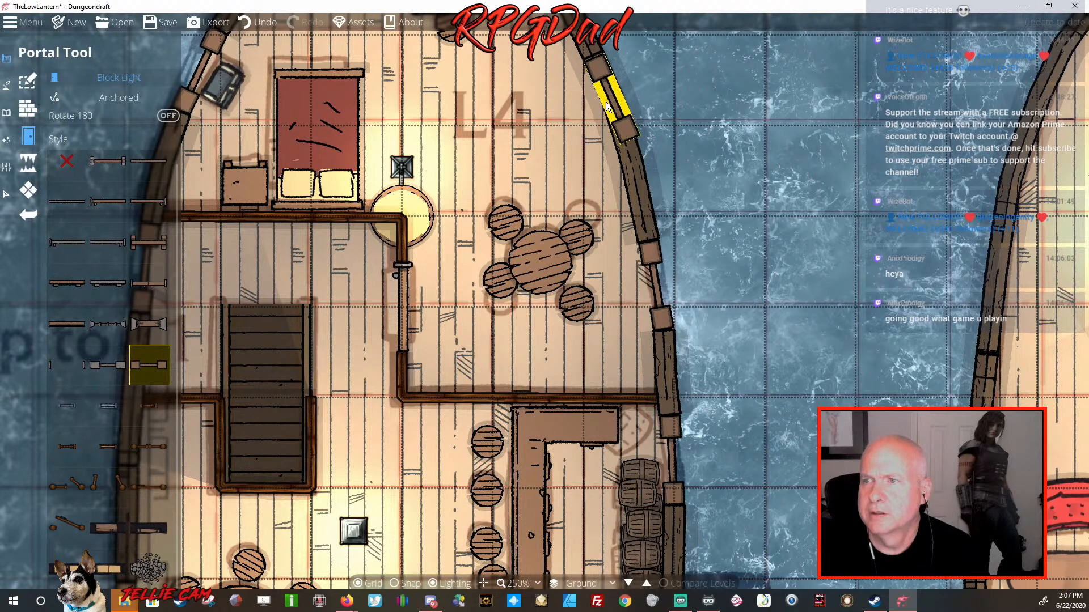
left_click_drag(608, 119, 612, 270)
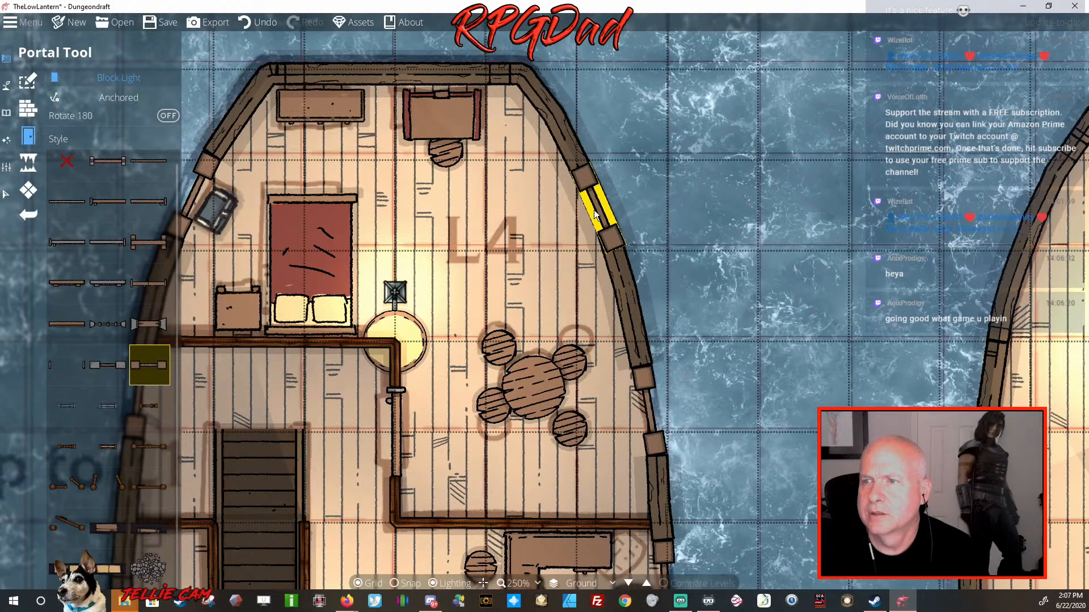
left_click_drag(735, 278, 740, 184)
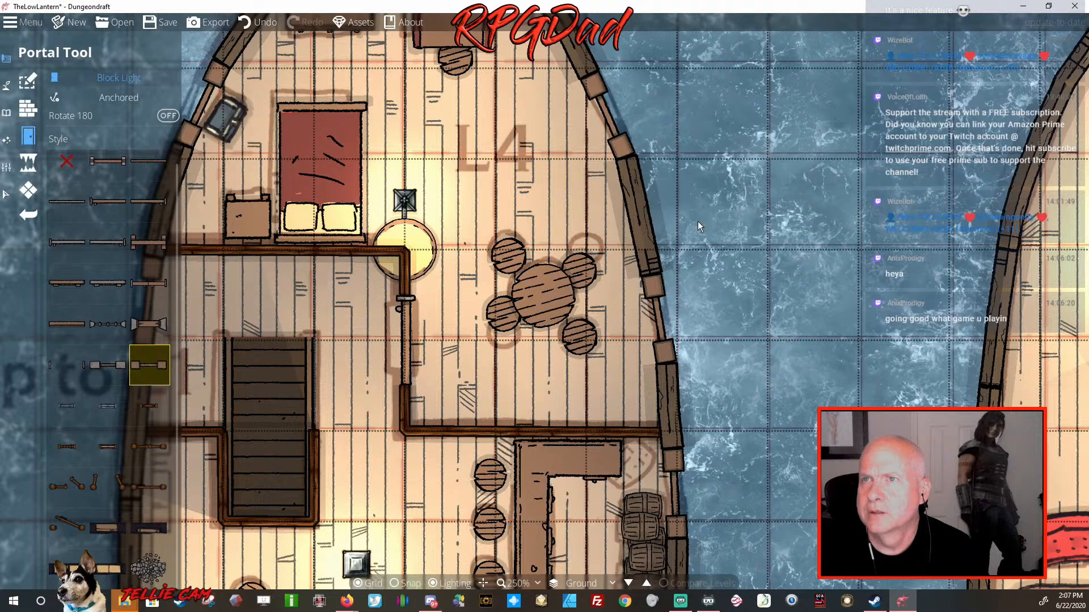
Examine the window placement along both hull sides of the Tavern Deck, from cabin L4 down to the pointed lower end
scroll(698, 221, "down", 2)
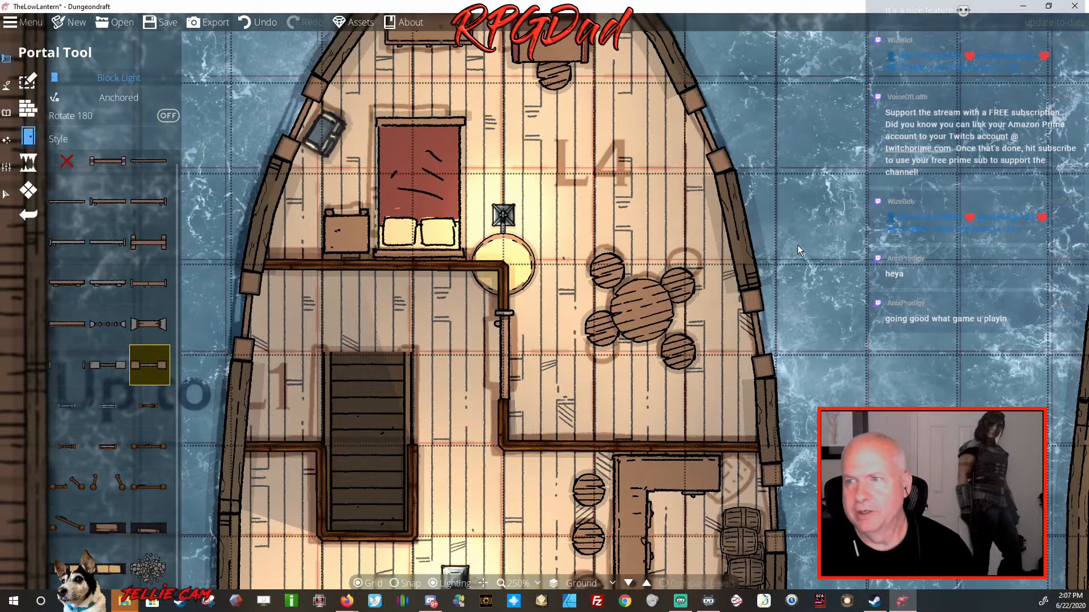
scroll(797, 245, "down", 2)
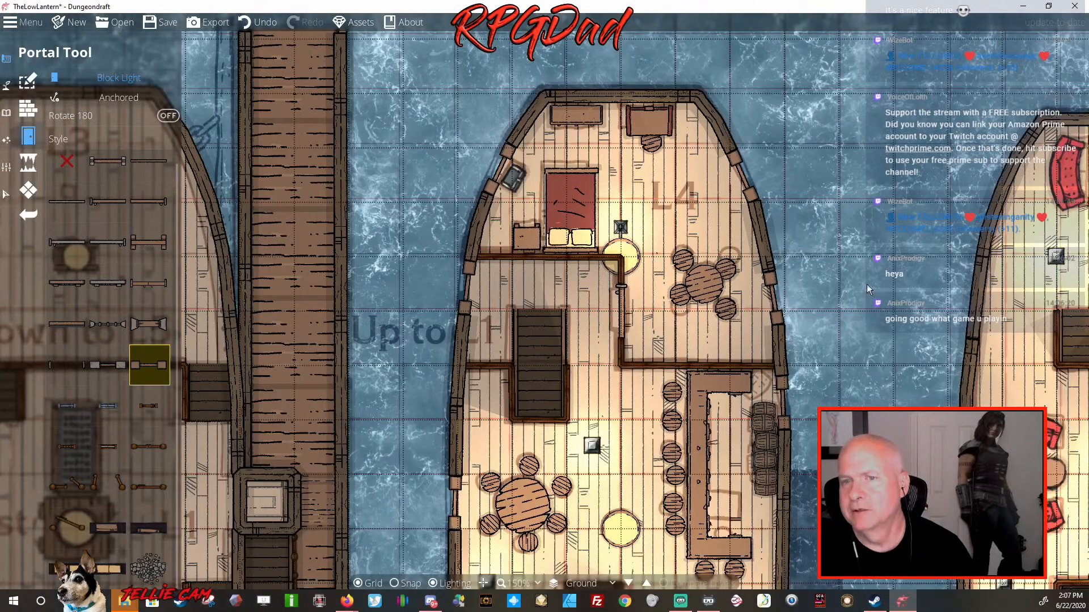
left_click_drag(866, 284, 815, 166)
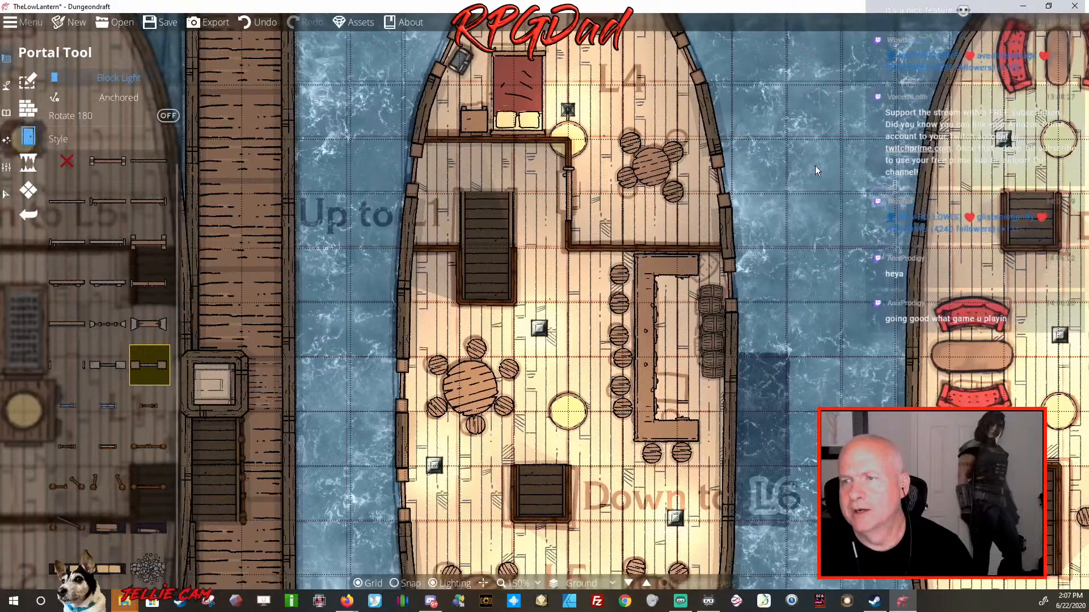
left_click_drag(787, 331, 791, 227)
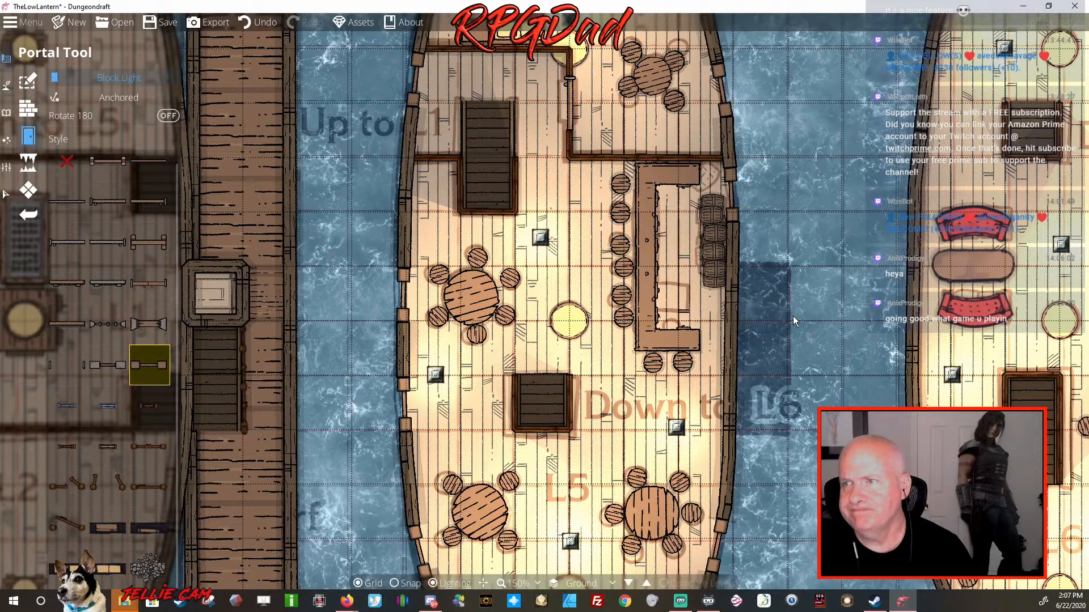
left_click_drag(793, 316, 817, 168)
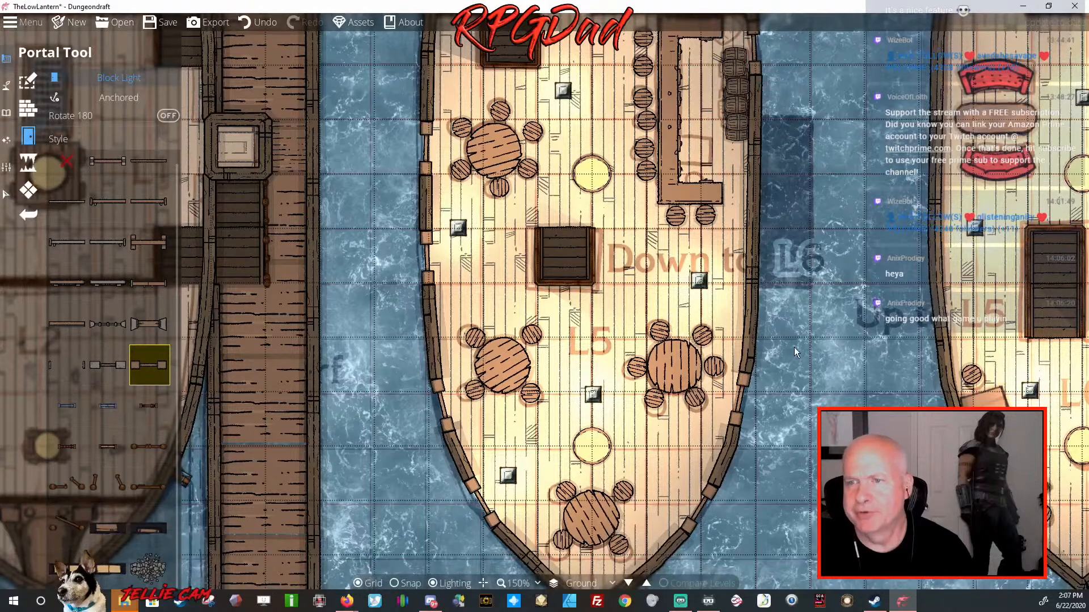
left_click_drag(793, 347, 802, 265)
left_click_drag(806, 389, 692, 394)
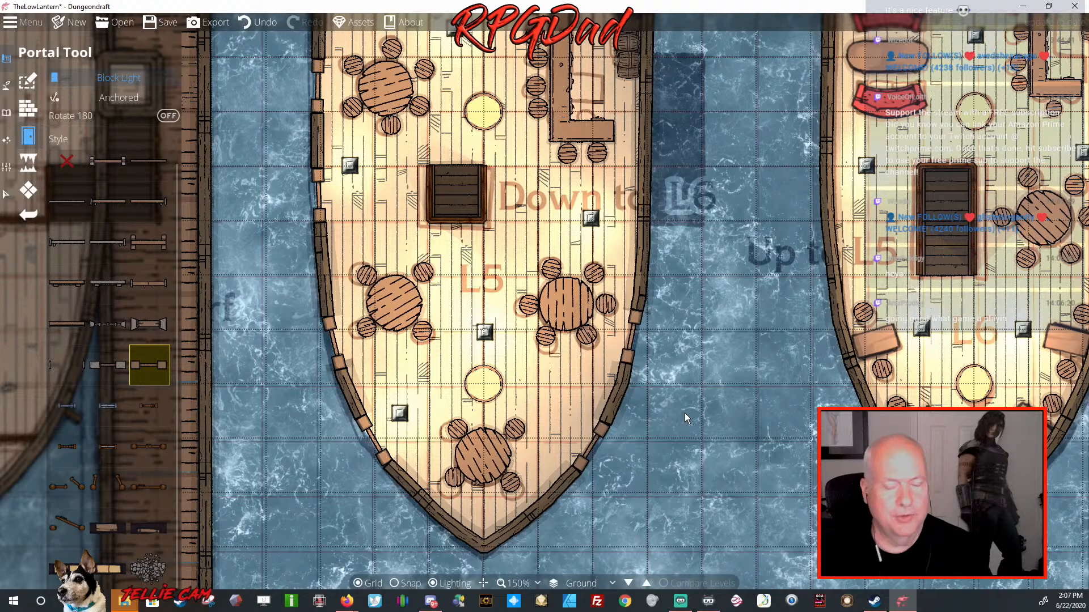
scroll(685, 418, "down", 2)
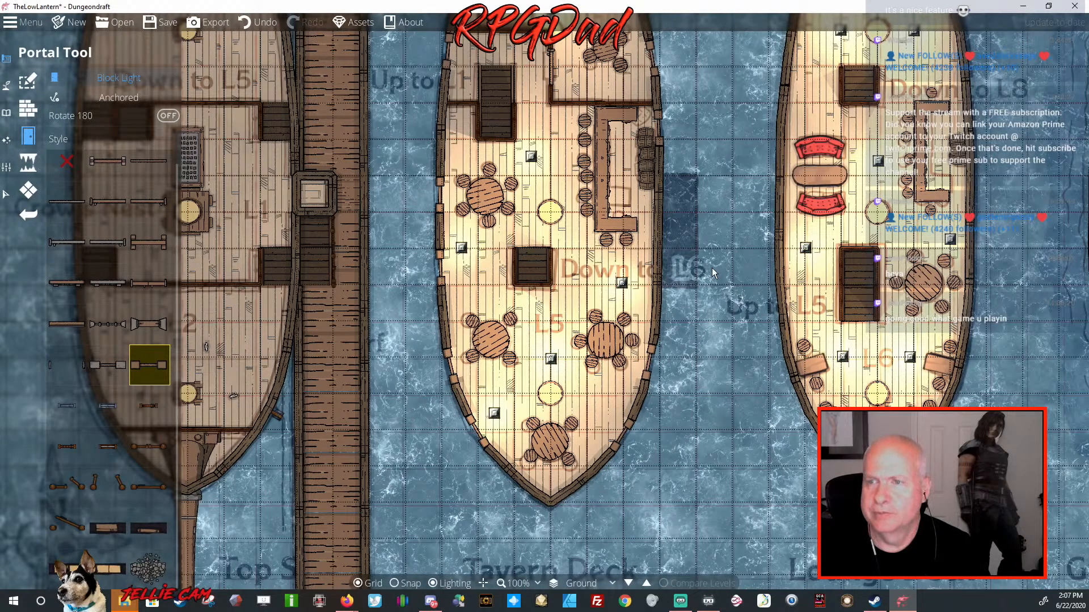
left_click_drag(713, 267, 712, 454)
left_click_drag(714, 305, 771, 210)
left_click_drag(761, 336, 776, 247)
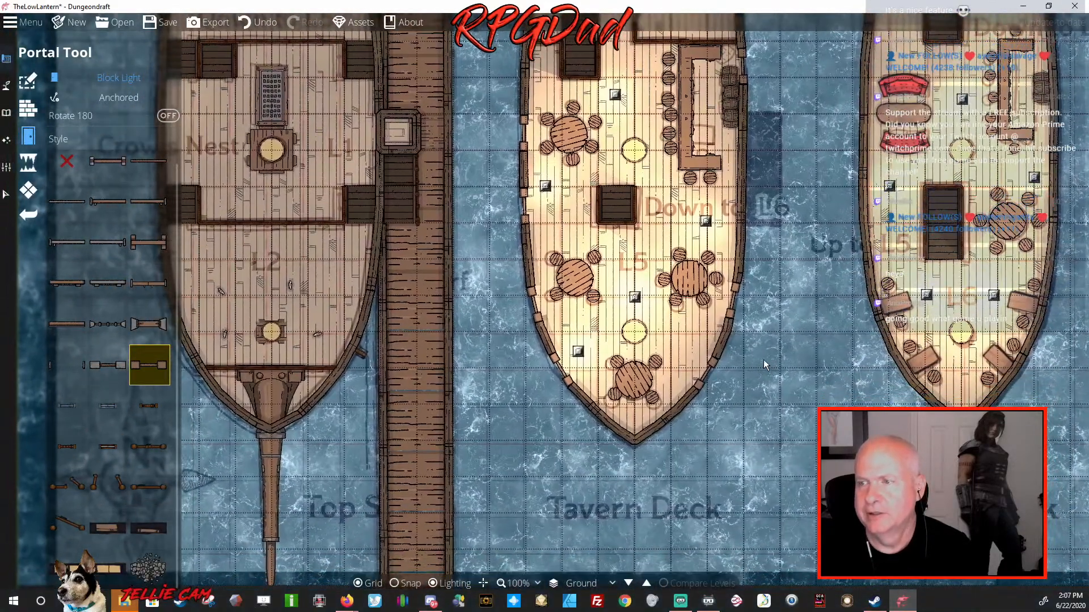
left_click_drag(763, 360, 701, 420)
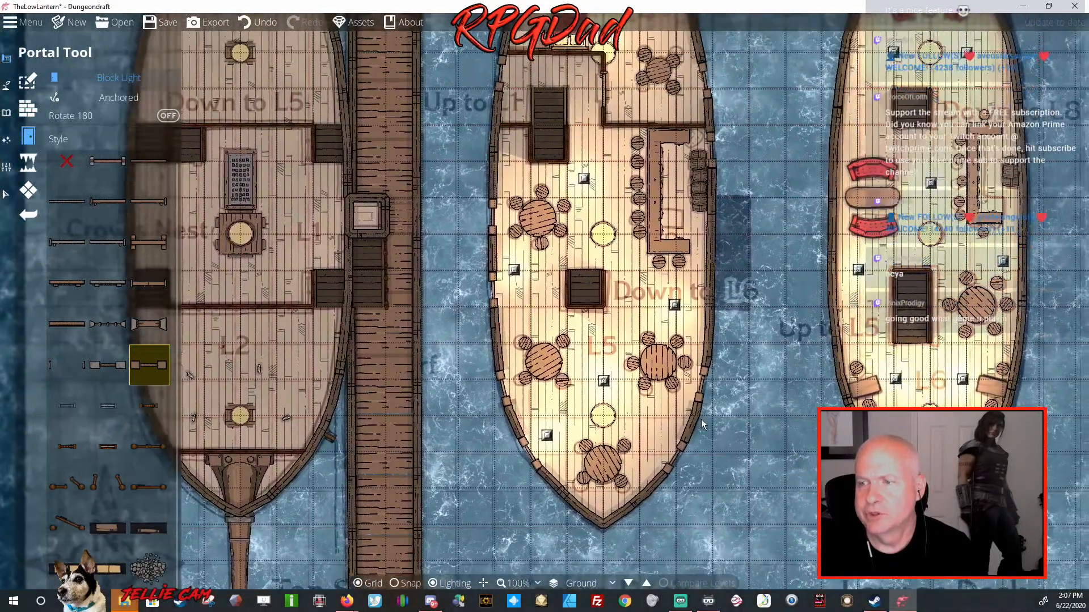
Use the Building Tool's Edit Points to add and nudge points on the Tavern Deck's right hull between the two lower windows, smoothing its curve
scroll(696, 415, "up", 6)
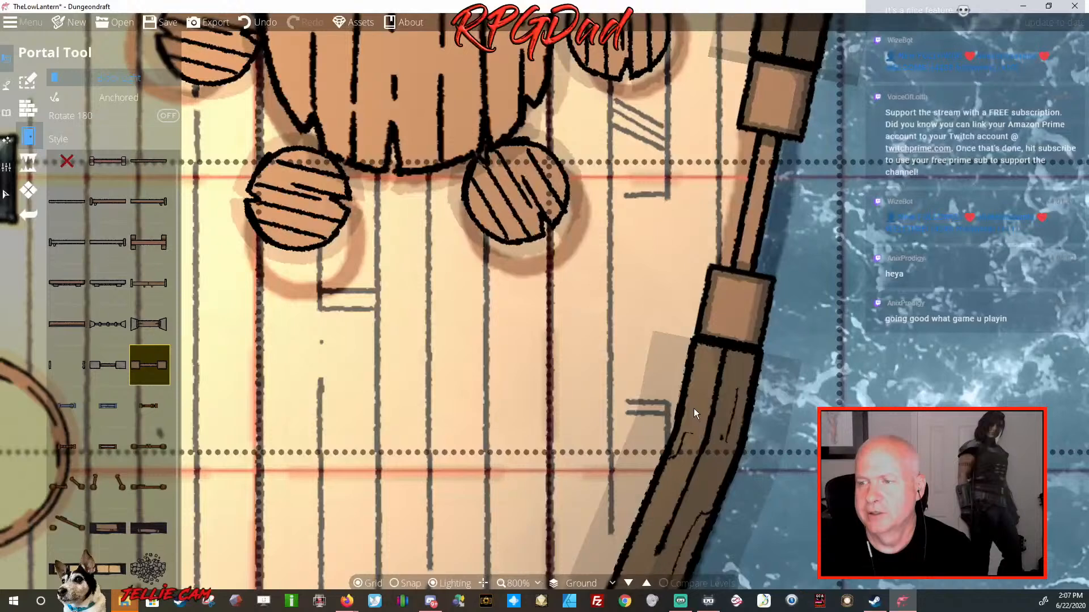
scroll(693, 408, "down", 1)
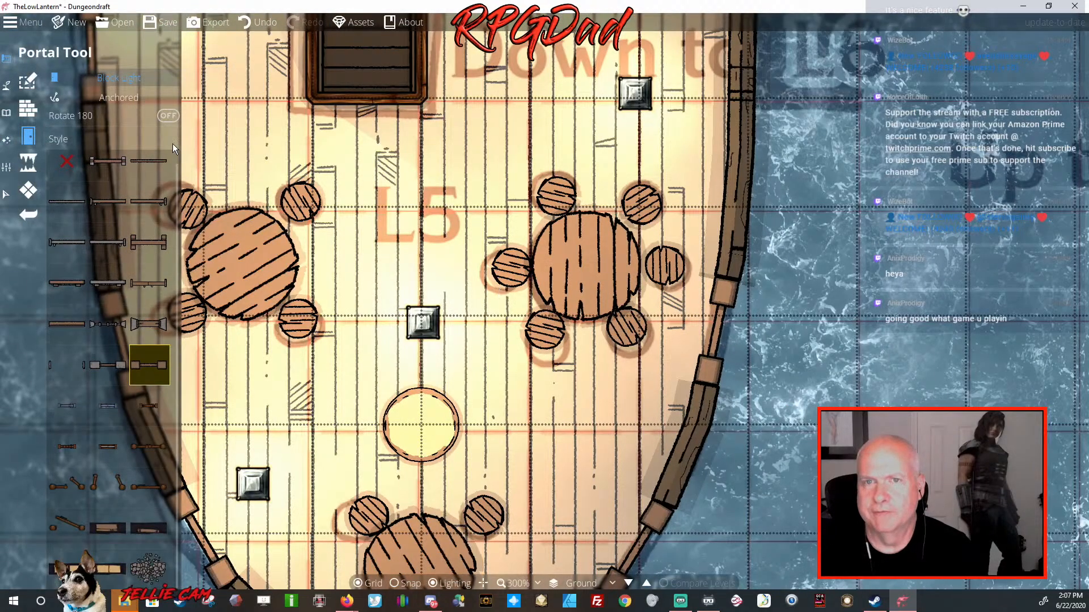
left_click(28, 81)
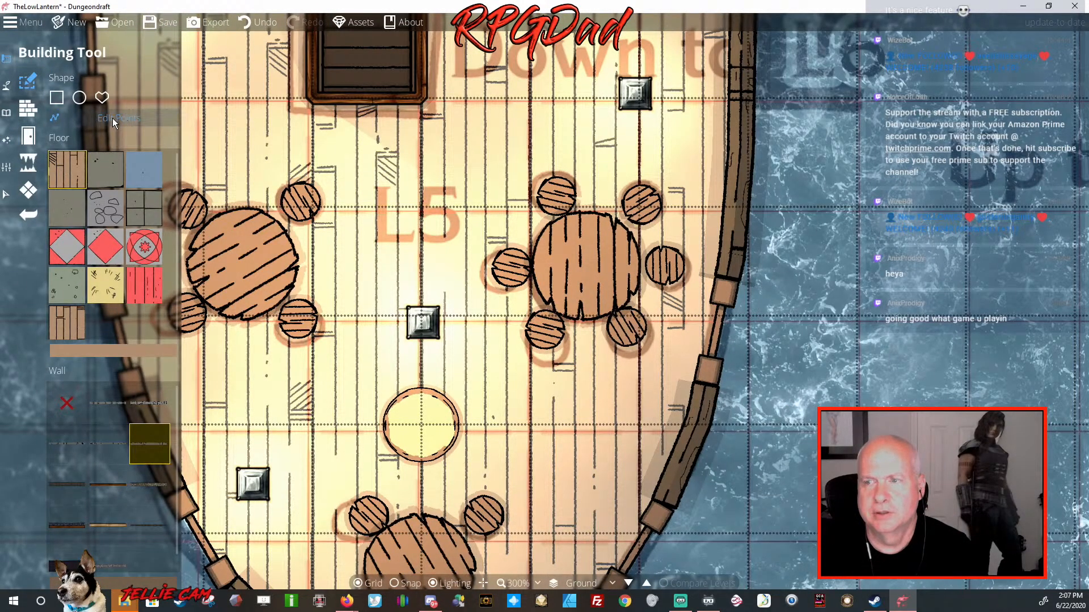
left_click(698, 420)
left_click_drag(697, 420, 699, 417)
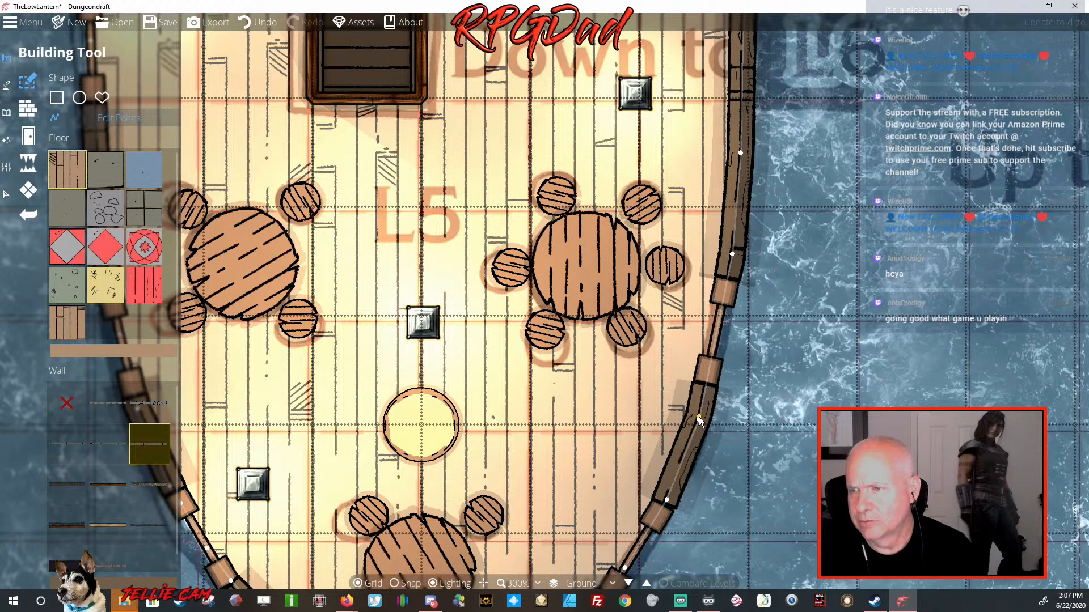
left_click(684, 456)
left_click_drag(684, 455, 685, 456)
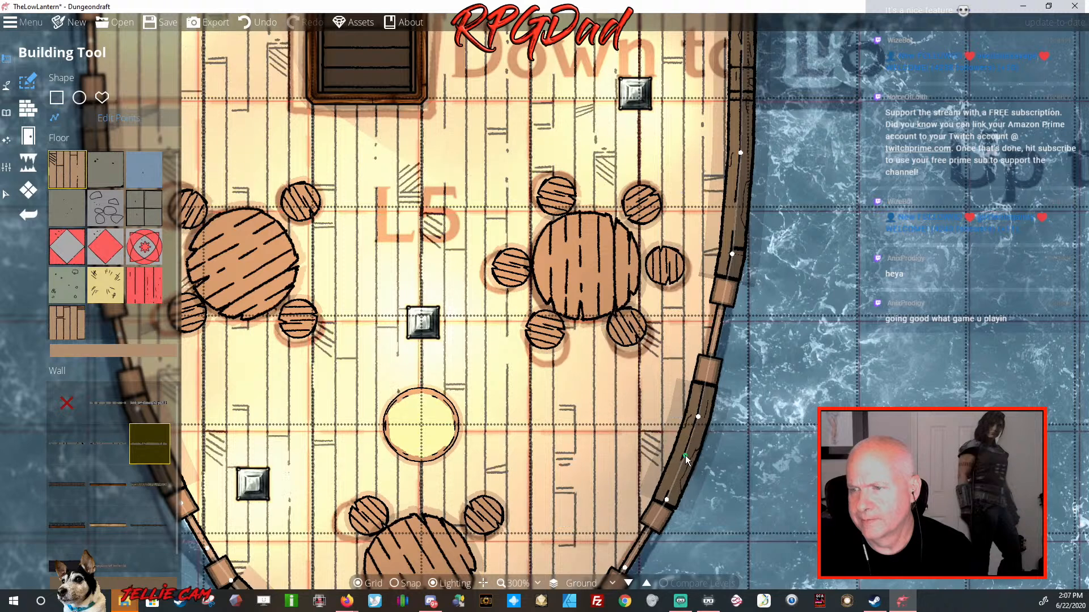
left_click(693, 433)
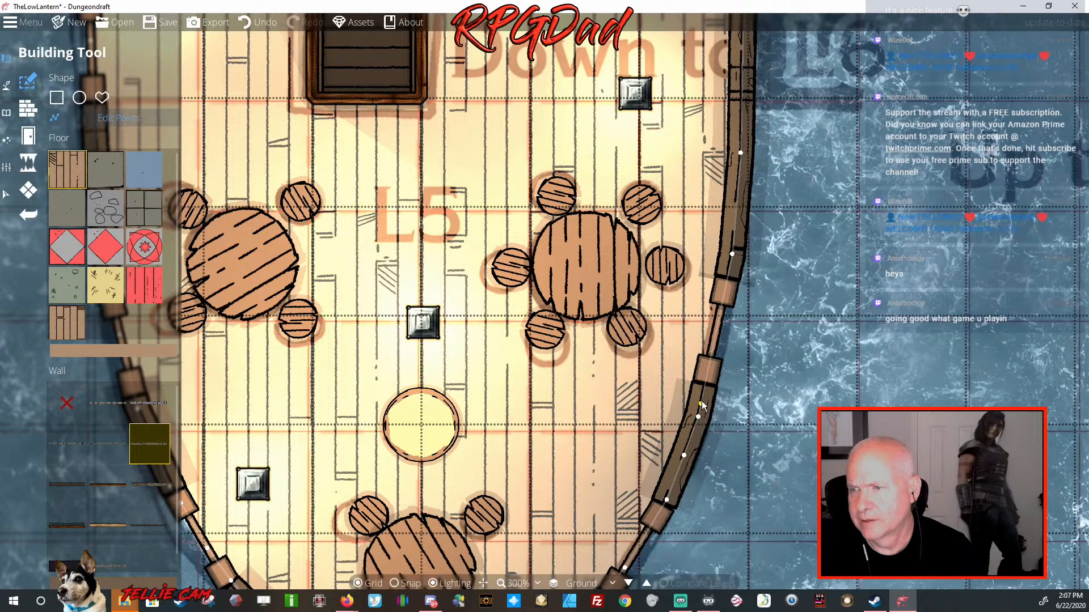
left_click_drag(702, 396, 706, 396)
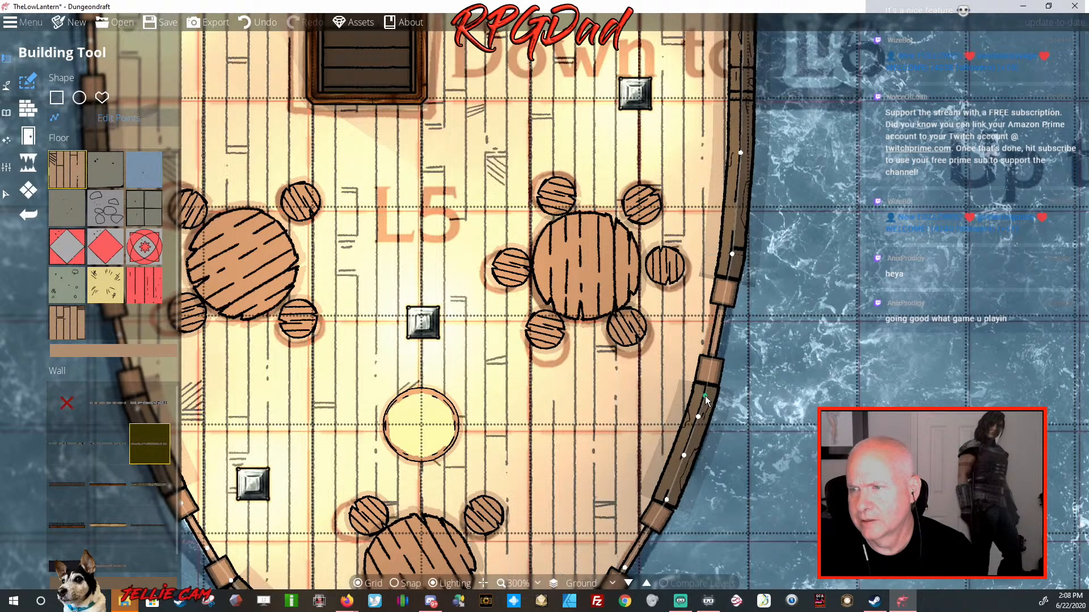
left_click(732, 224)
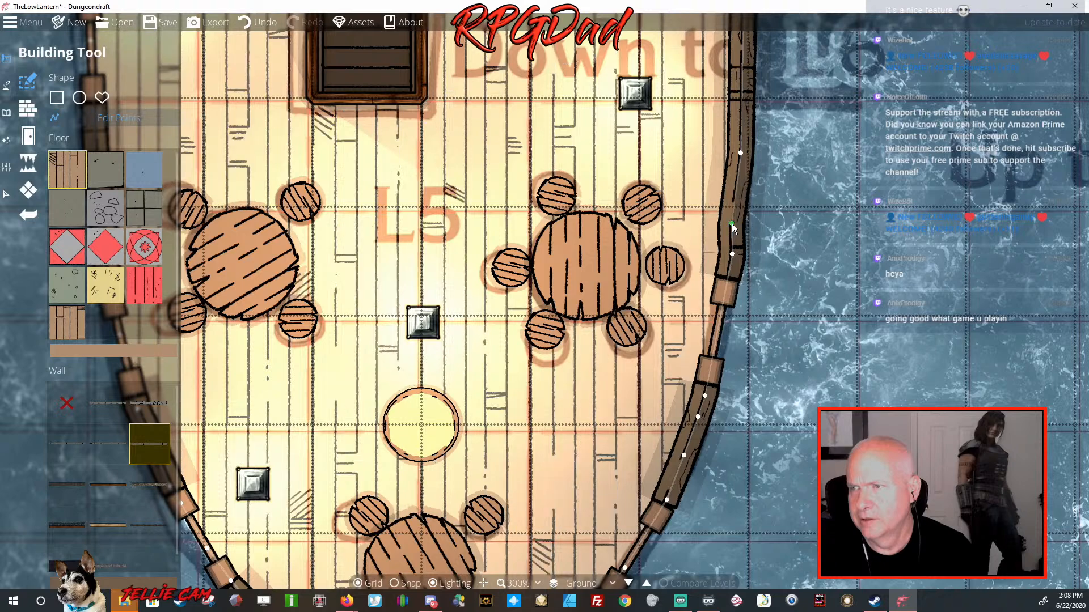
Add and shift edit points on the right hull section between the windows where cabin L4's lower wall meets it, rounding that section
left_click_drag(735, 225, 746, 421)
left_click_drag(743, 209, 758, 392)
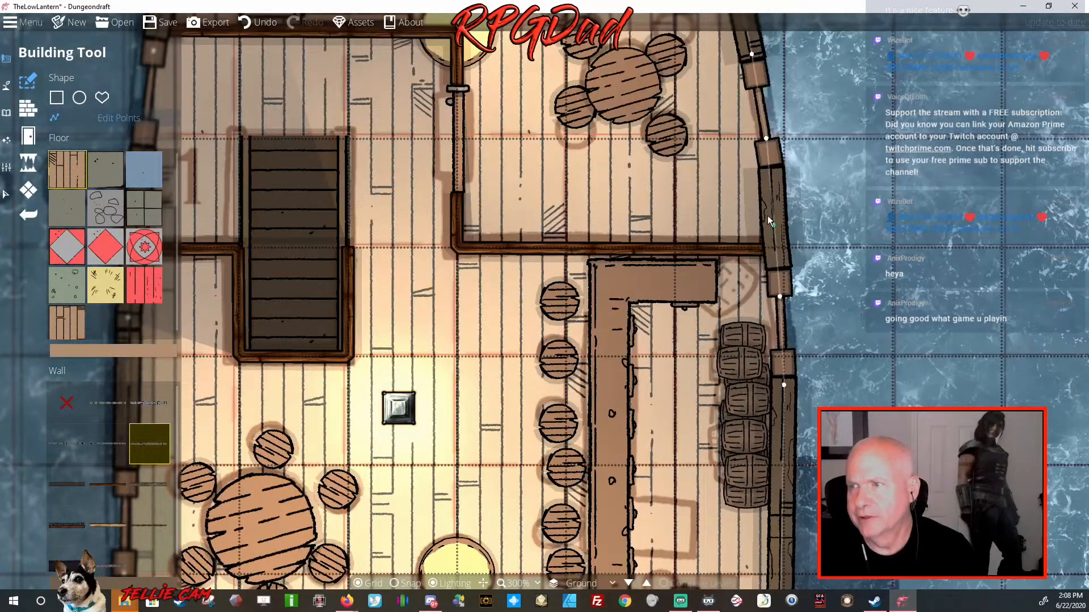
scroll(774, 223, "up", 5)
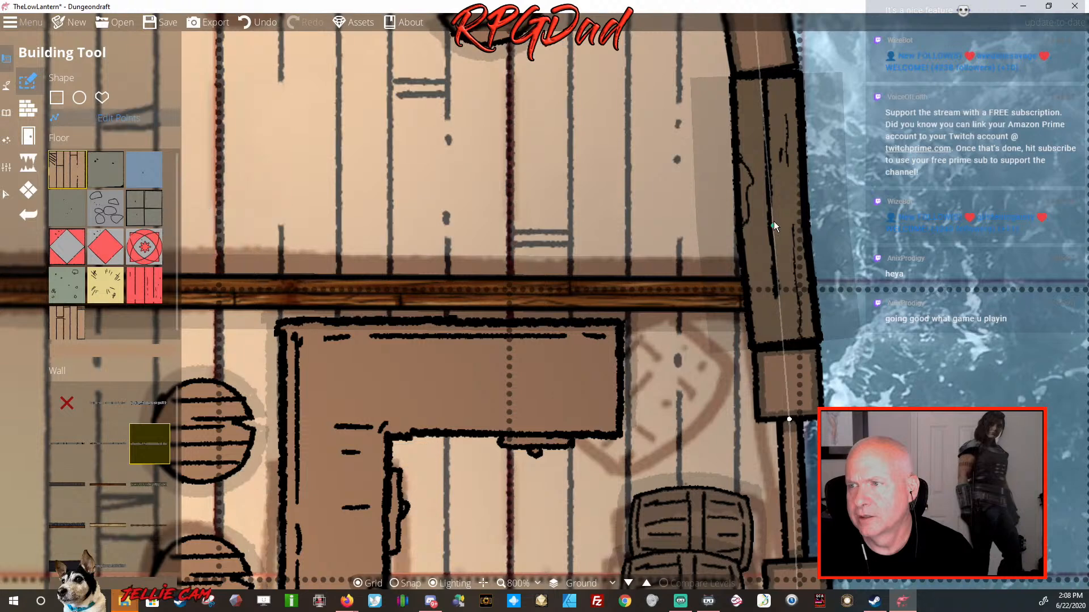
left_click_drag(772, 164, 774, 159)
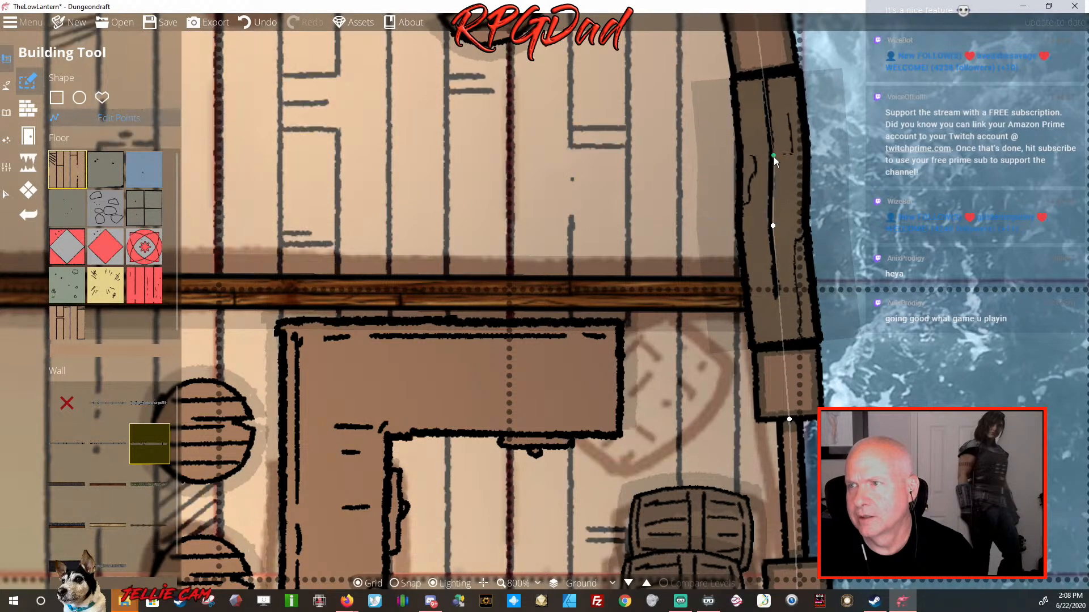
left_click(773, 226)
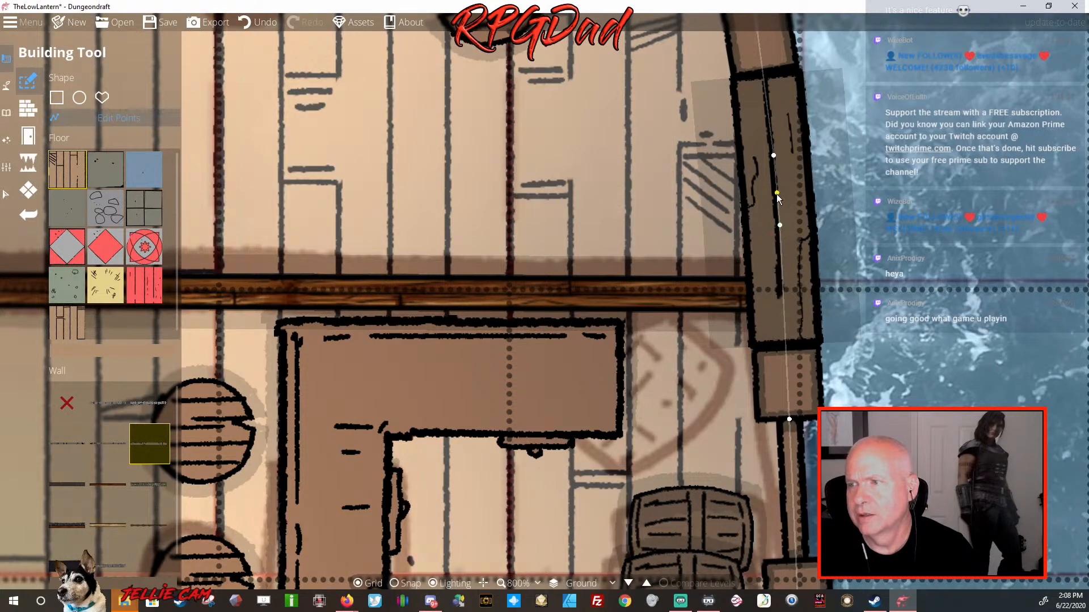
Add and nudge edit points on the Tavern Deck's left hull between the two lowest windows to round that section
scroll(777, 197, "down", 2)
scroll(776, 196, "down", 3)
left_click_drag(411, 233, 542, 437)
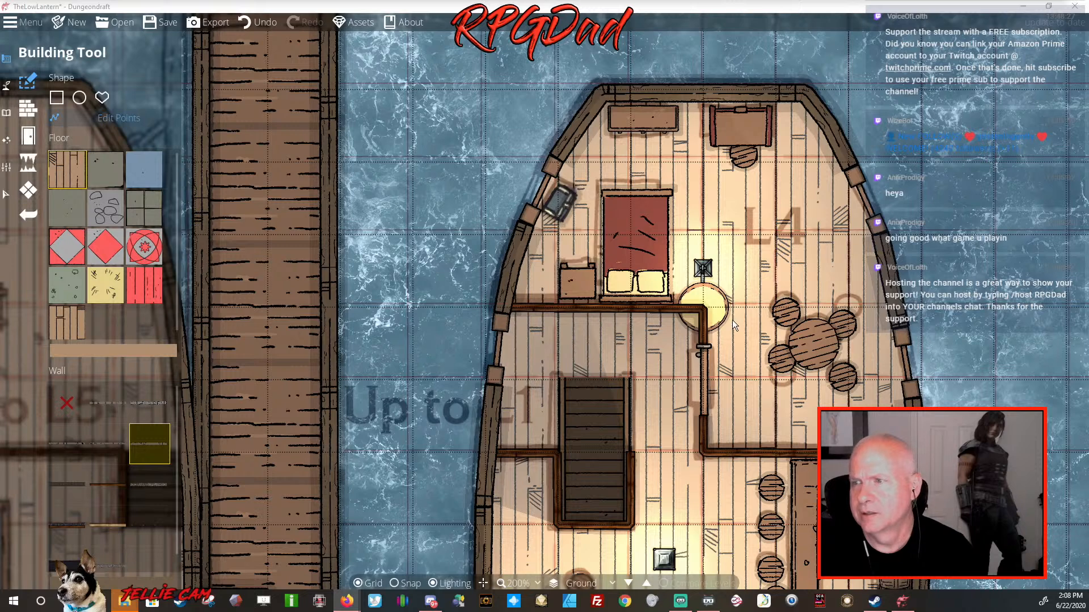
scroll(732, 320, "up", 1)
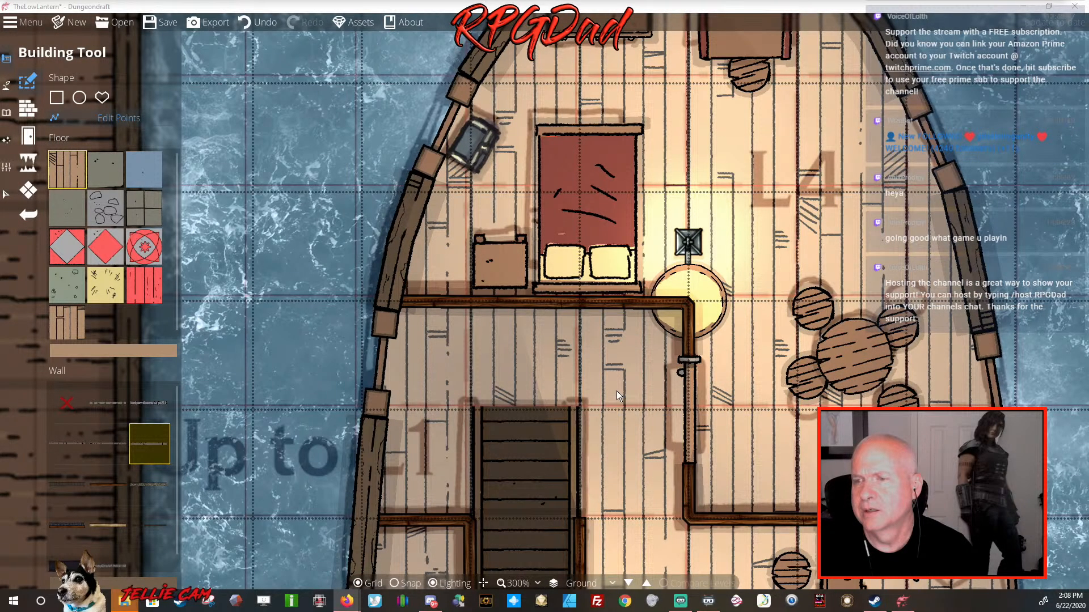
left_click(628, 362)
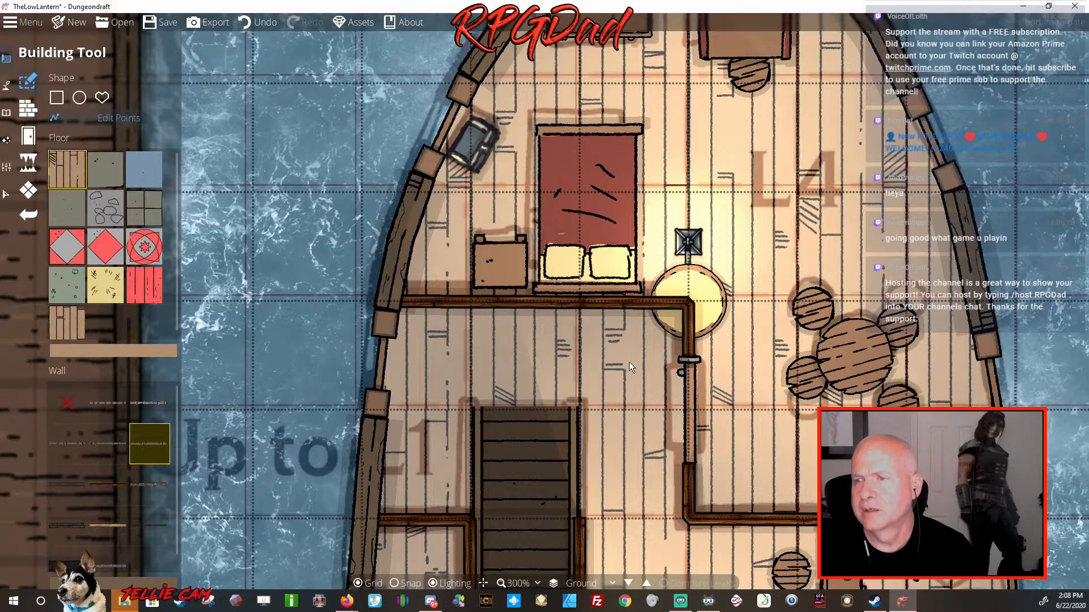
left_click_drag(629, 388, 602, 24)
left_click_drag(637, 365, 605, 287)
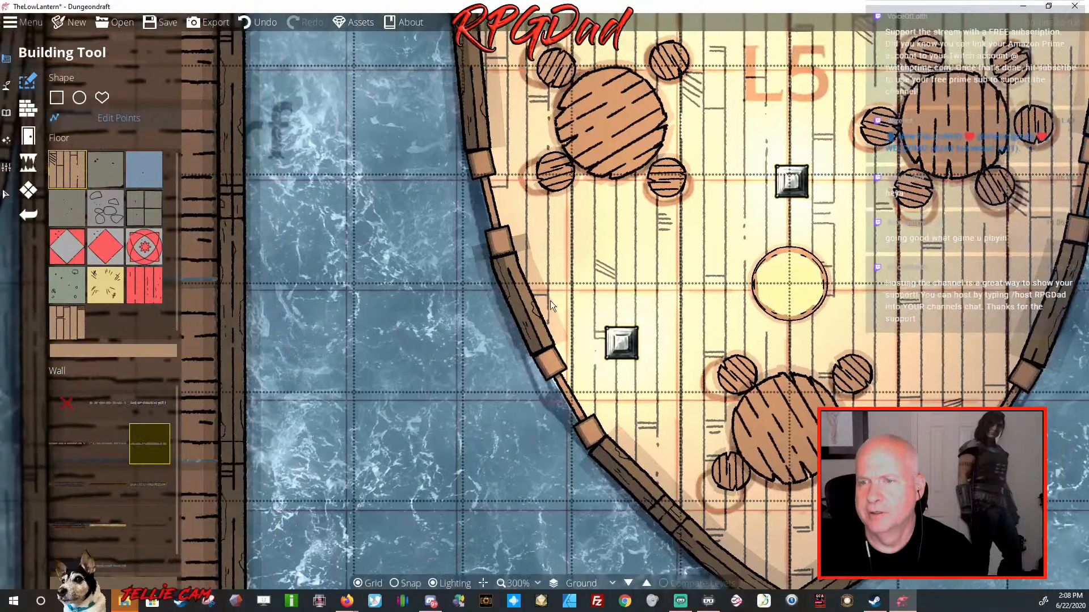
scroll(507, 294, "up", 5)
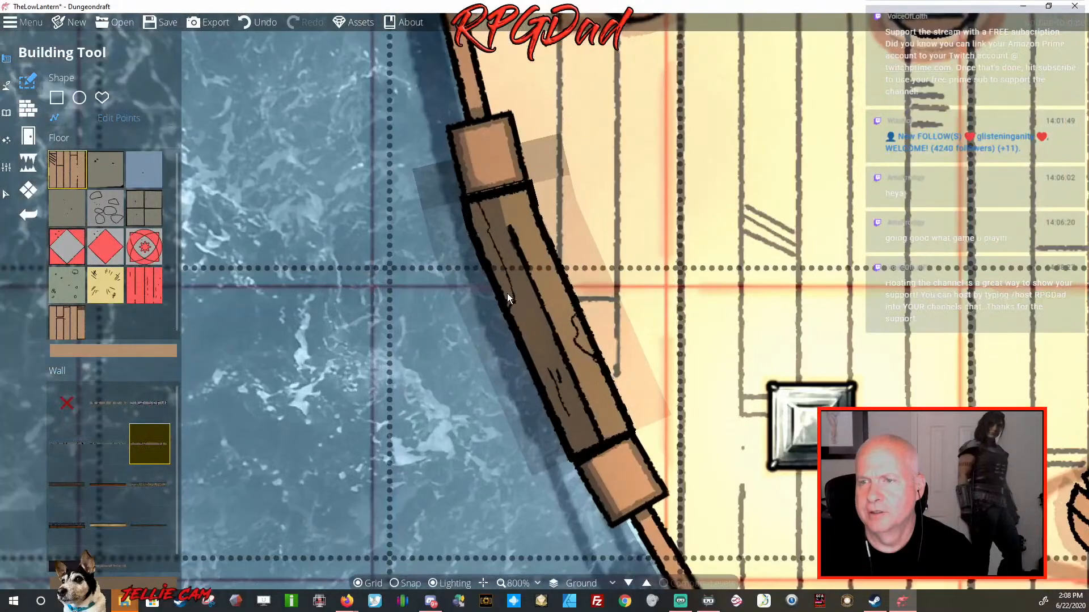
right_click(545, 323)
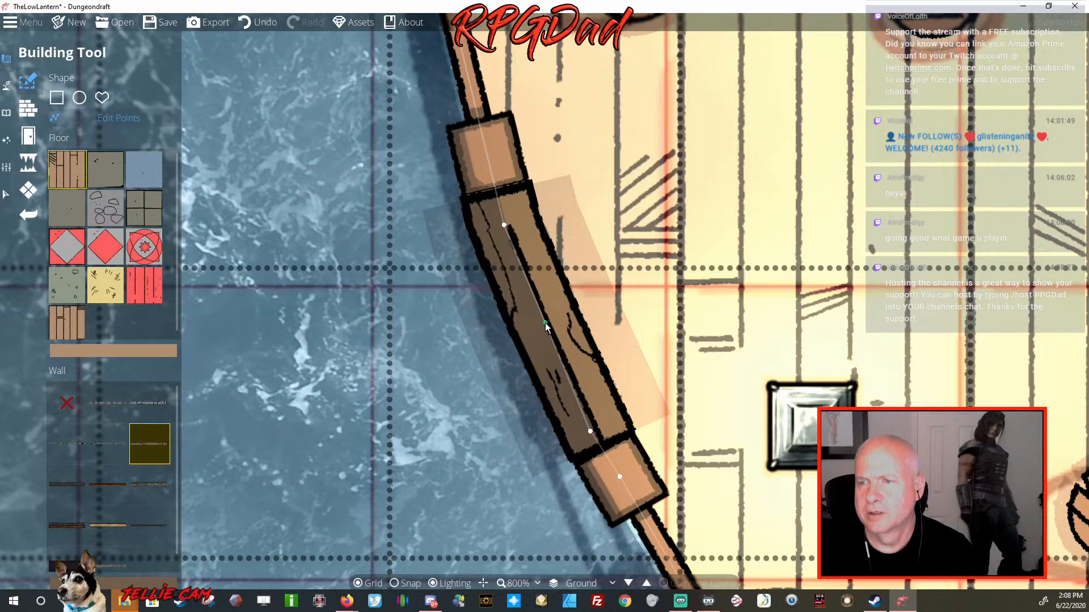
left_click_drag(545, 323, 547, 323)
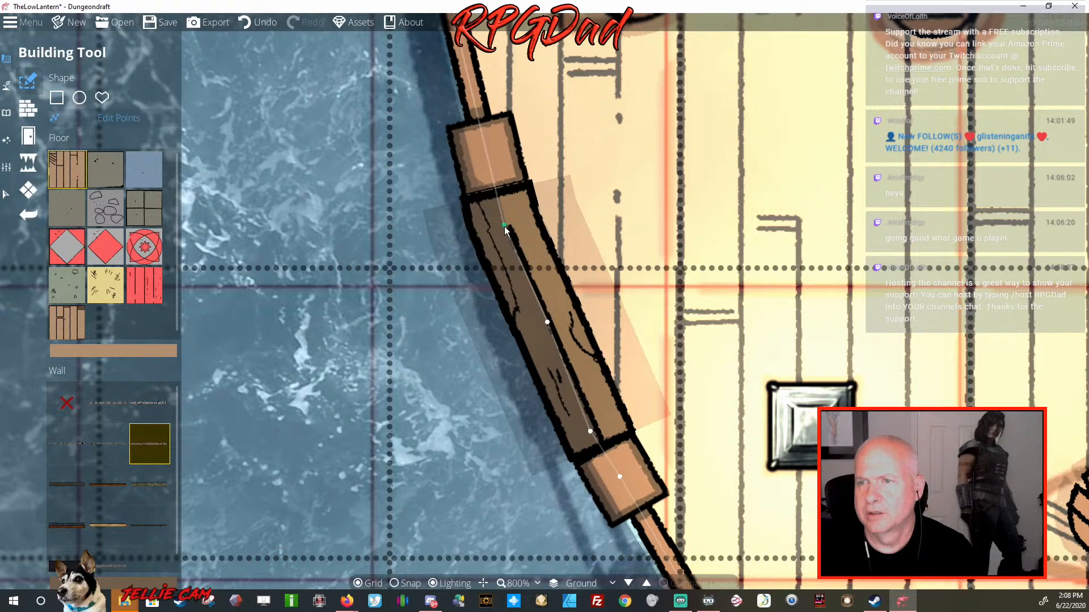
left_click_drag(504, 226, 523, 248)
scroll(593, 311, "down", 5)
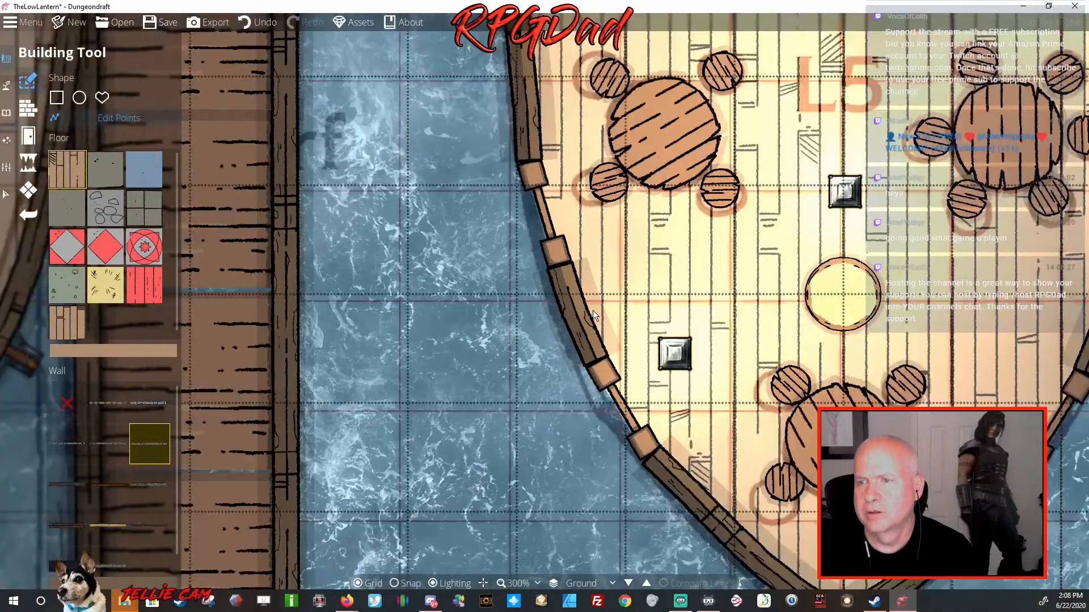
Edit the Tavern Deck's left hull points just below the lowest window, where the wall runs toward the pointed end
scroll(567, 374, "up", 5)
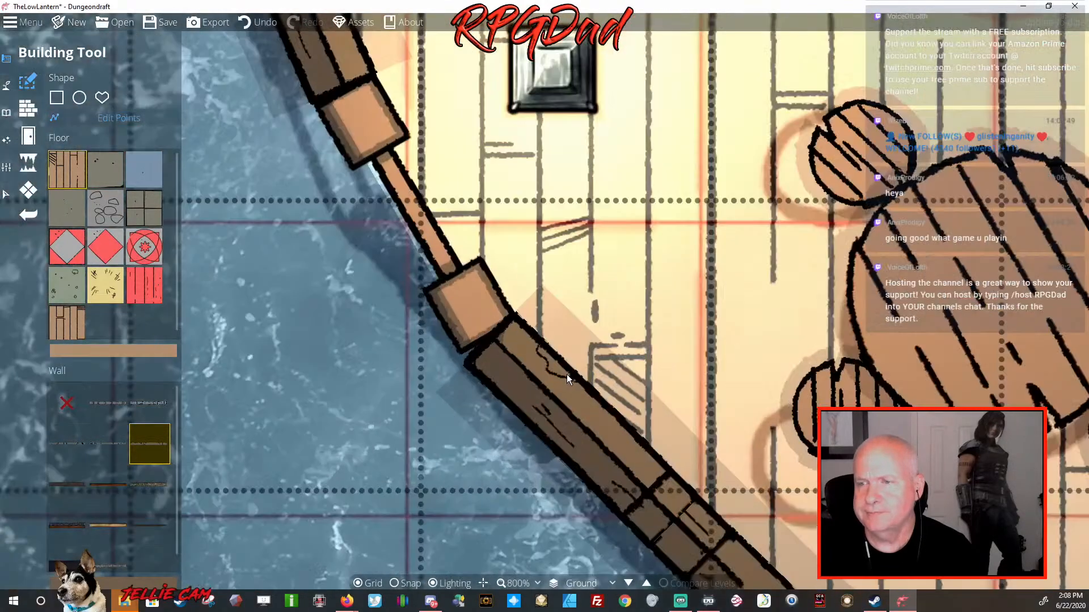
left_click(514, 356)
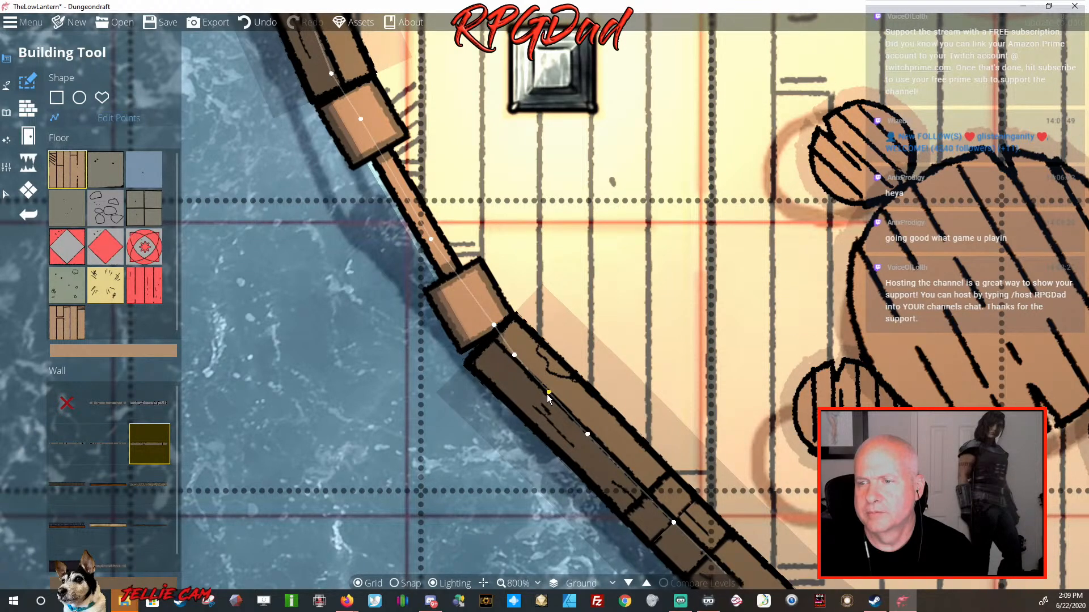
left_click(513, 354)
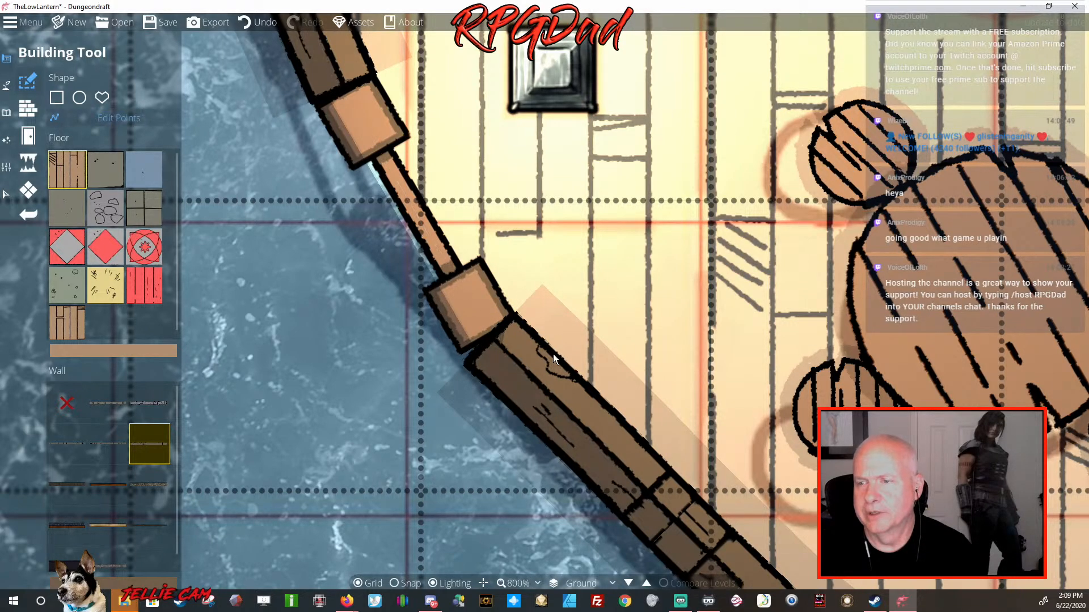
scroll(553, 354, "down", 5)
left_click_drag(610, 381, 484, 298)
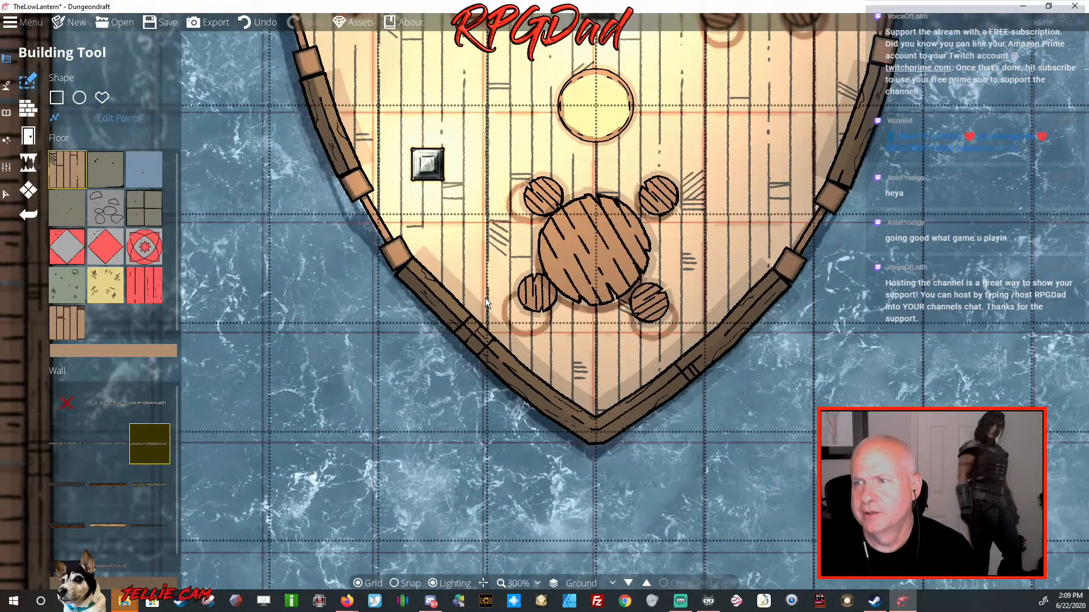
Shift an edit point slightly outward on the Tavern Deck's left hull beside the lower-left four-stool table, and save the map
scroll(485, 297, "down", 2)
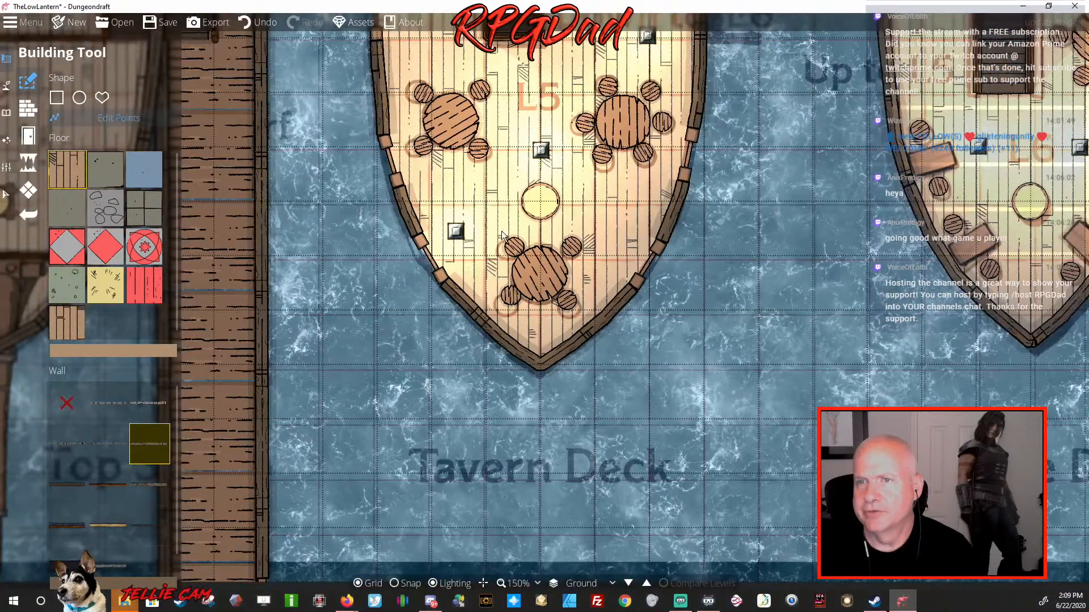
scroll(380, 101, "up", 5)
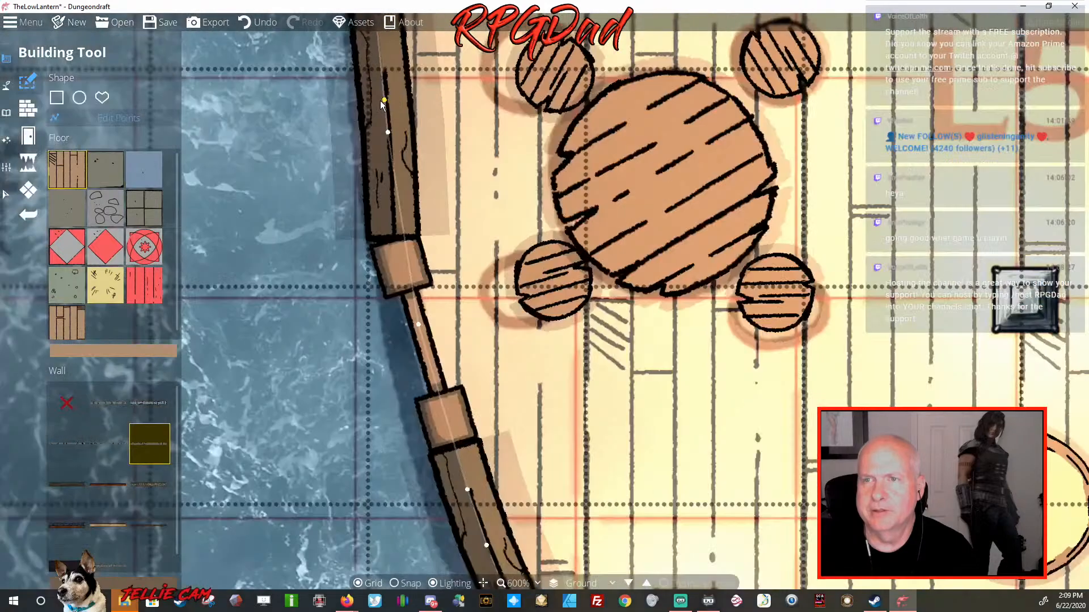
left_click_drag(381, 101, 467, 305)
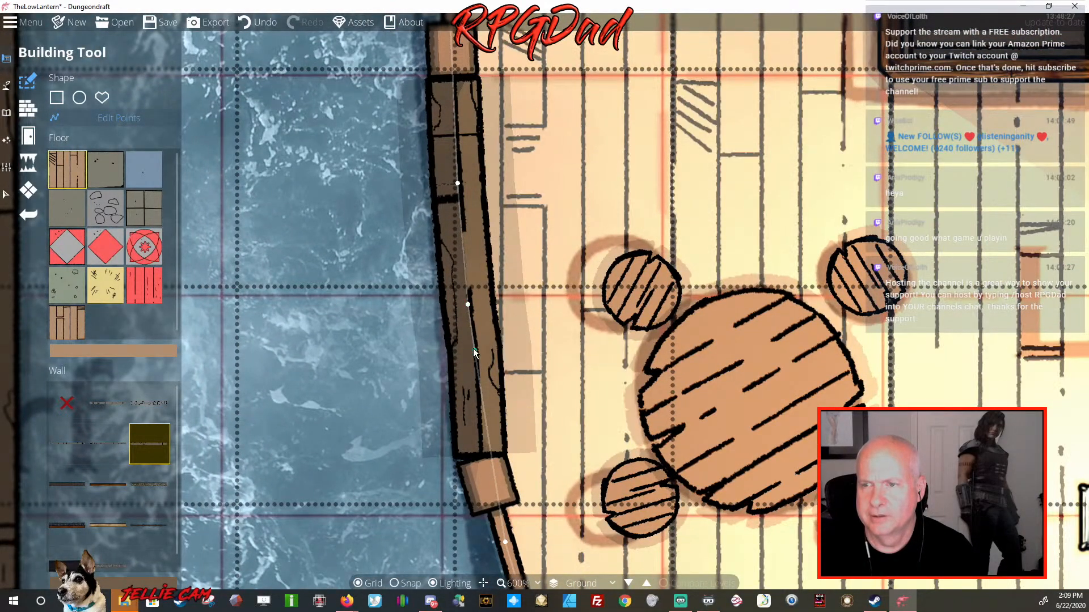
left_click_drag(474, 349, 471, 351)
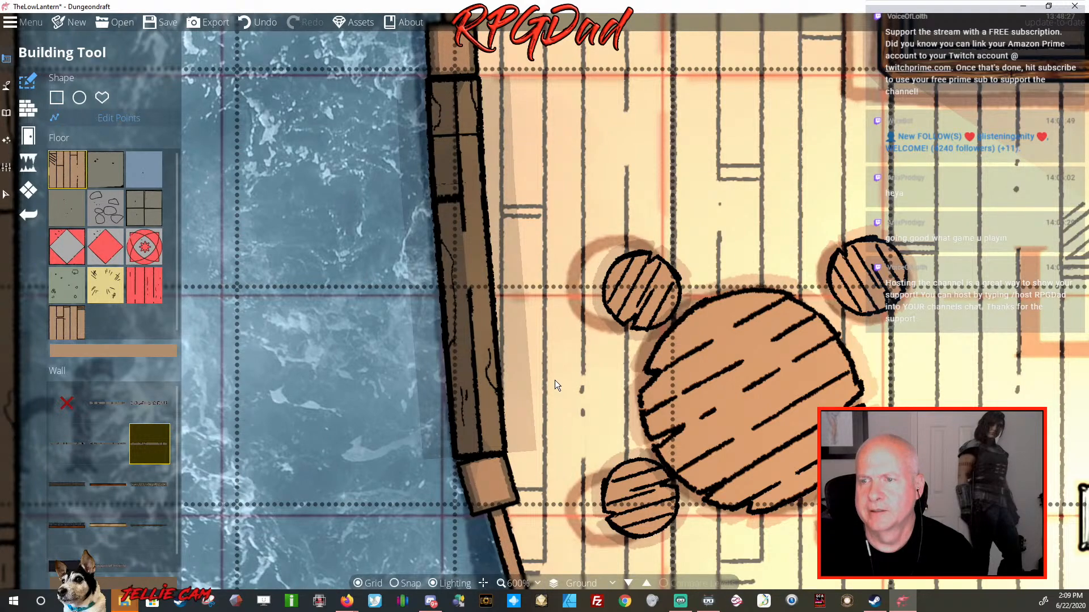
scroll(554, 380, "down", 5)
scroll(554, 380, "down", 3)
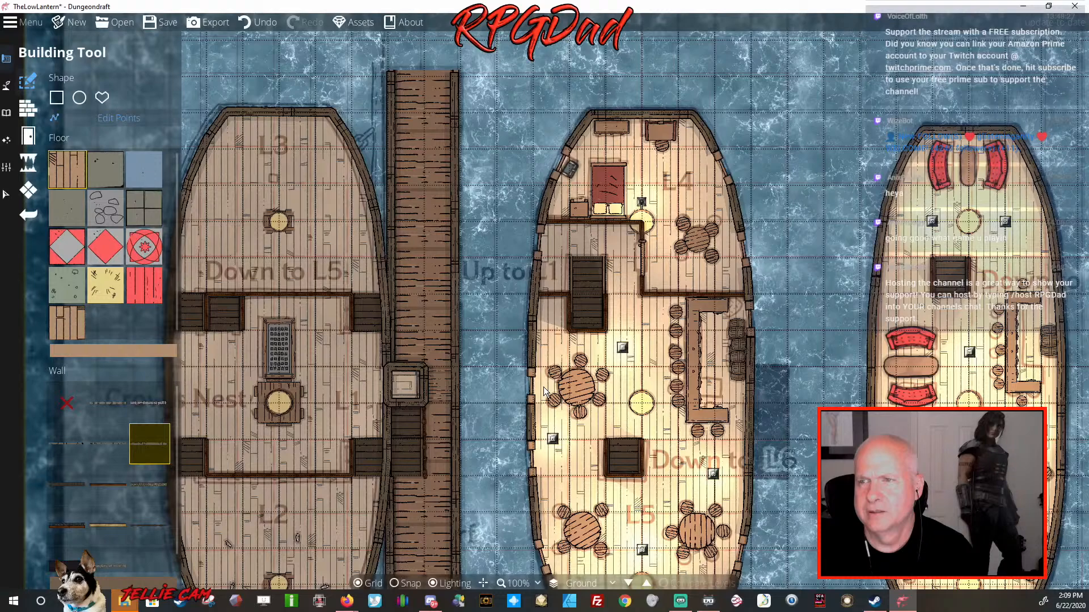
mouse_move(543, 387)
left_mouse_down()
mouse_move(502, 390)
mouse_move(377, 265)
mouse_move(536, 368)
mouse_move(415, 284)
mouse_move(499, 454)
left_mouse_up()
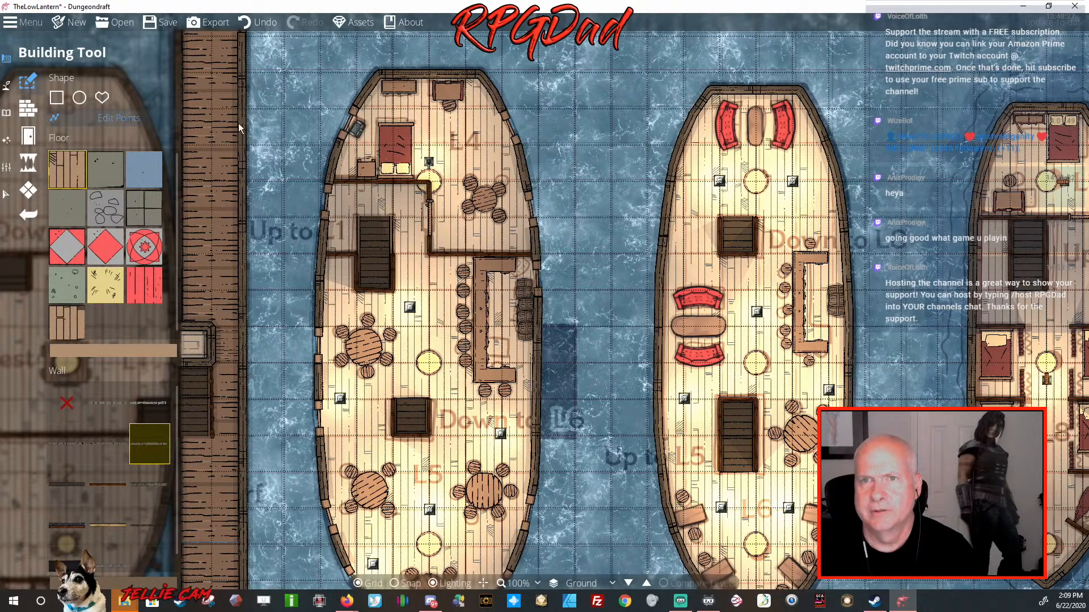
left_click(164, 22)
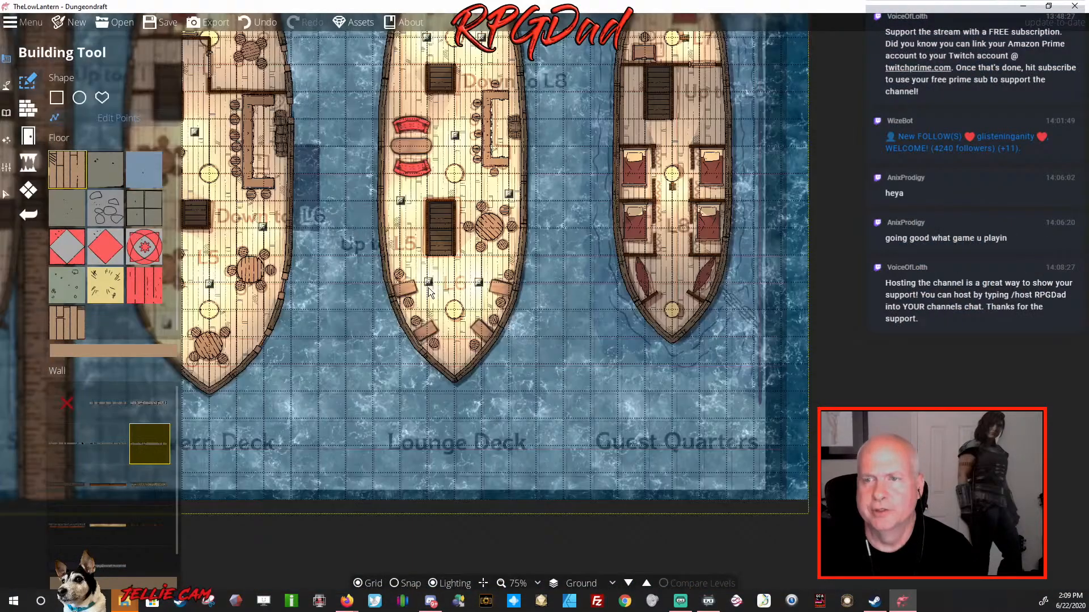
Fade out the Trace Image reference under the map by lowering its opacity to 0.01
left_click_drag(382, 252, 774, 331)
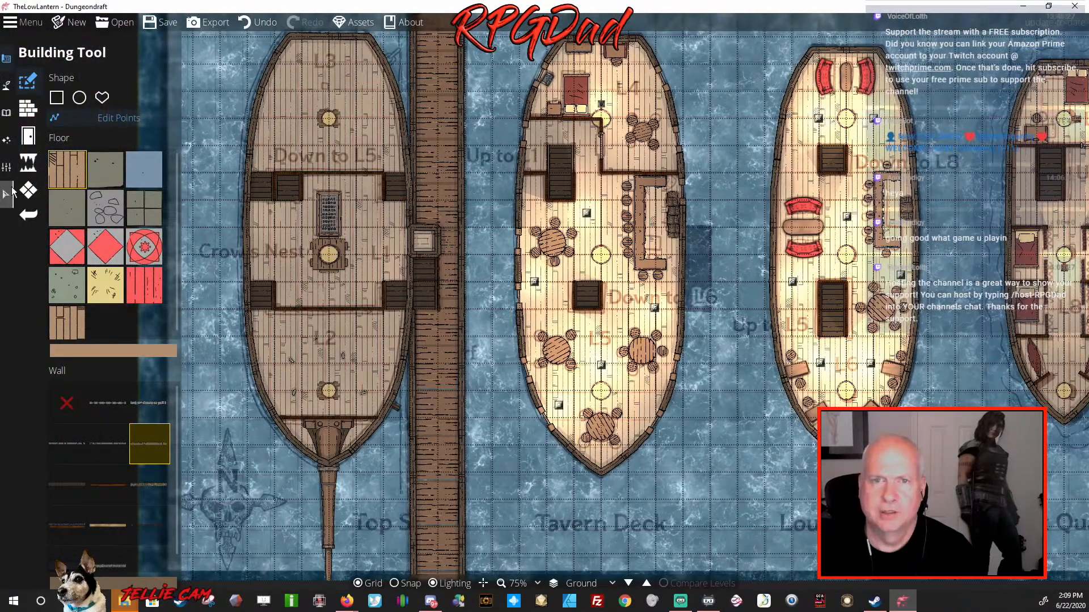
left_click(8, 194)
left_click(66, 139)
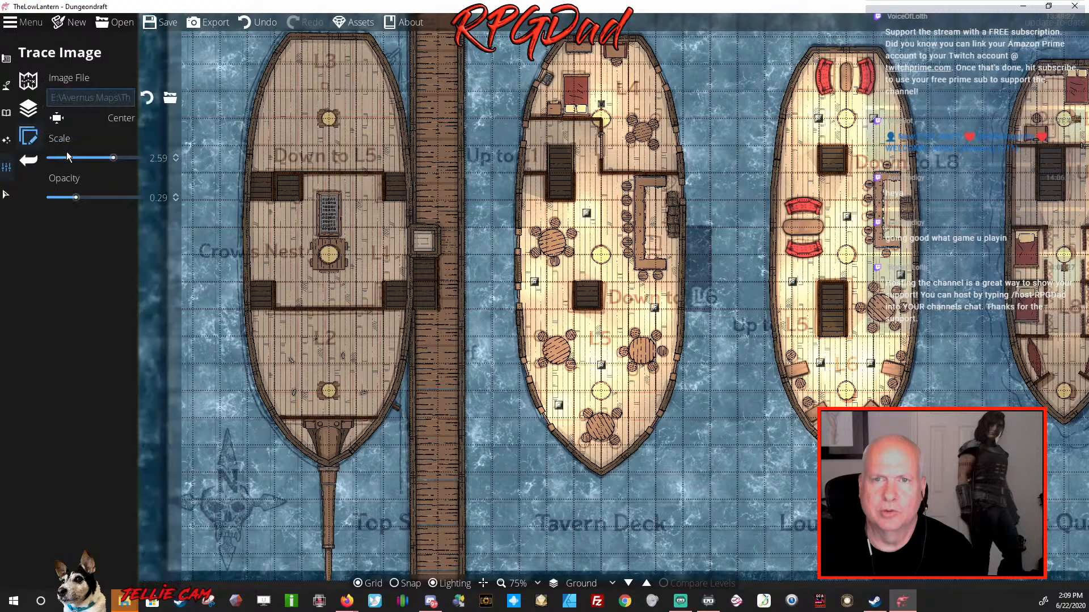
left_click_drag(75, 199, 22, 196)
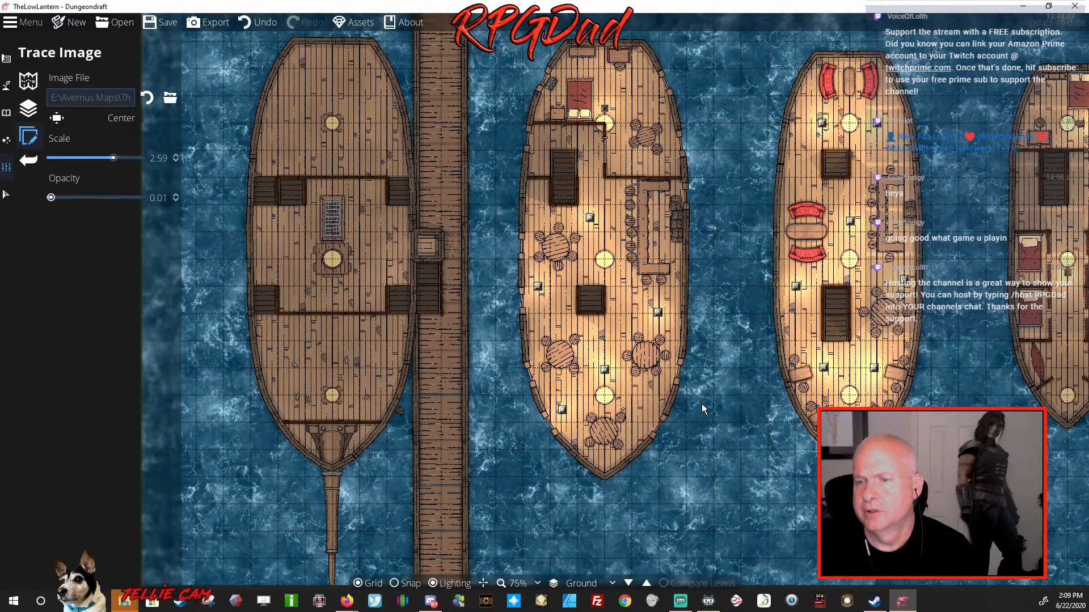
left_click_drag(702, 403, 646, 437)
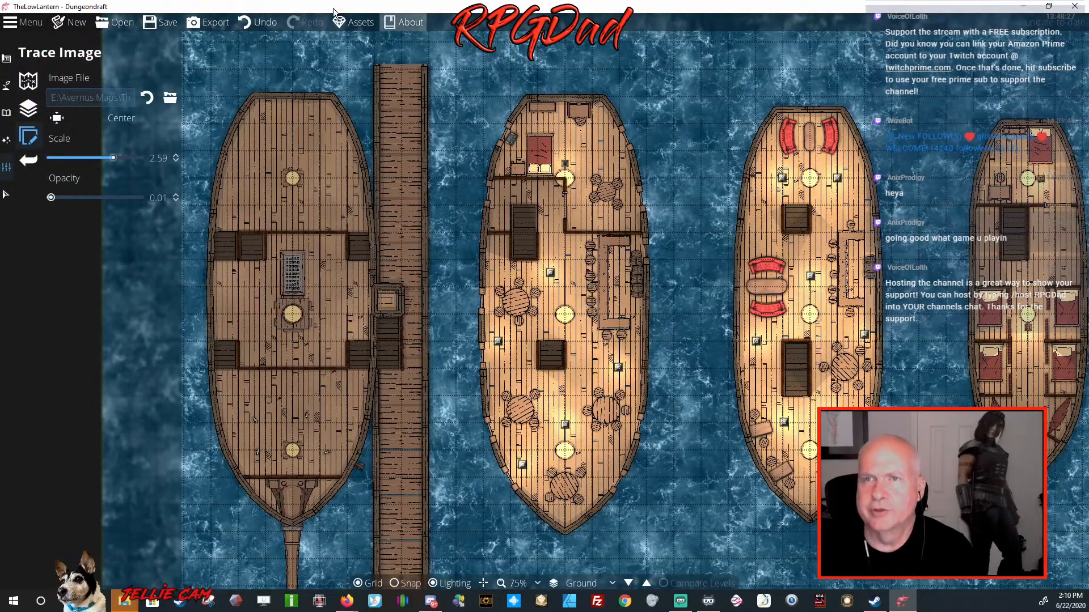
Export the map as Universal VTT with grid and lighting on, replacing LowLanternLigthingOn.dd2vtt in the Avernus Maps folder
left_click(208, 23)
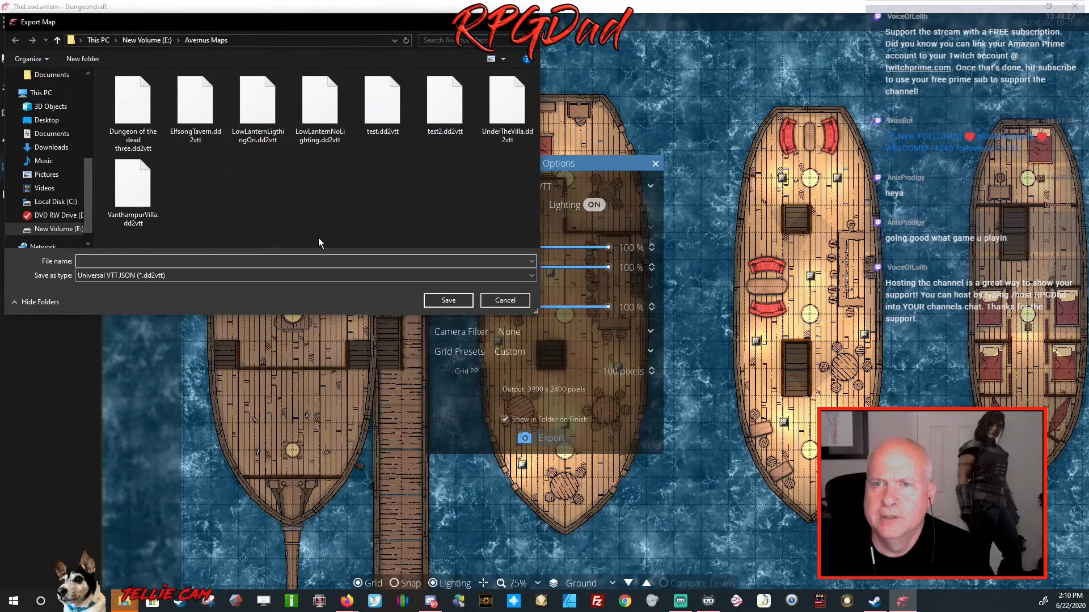
left_click(251, 107)
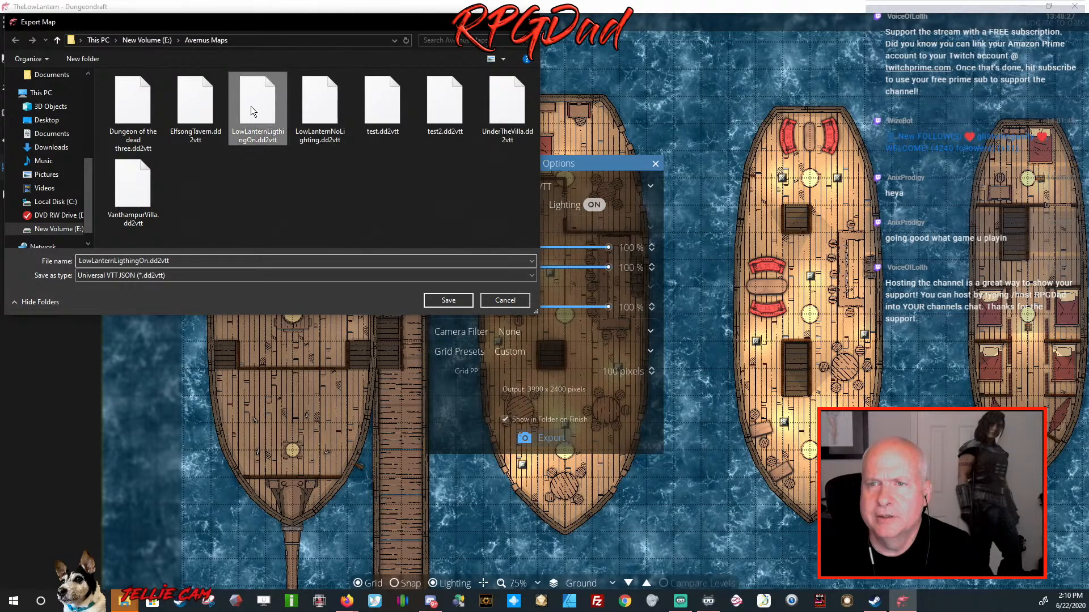
left_click(448, 305)
left_click(571, 313)
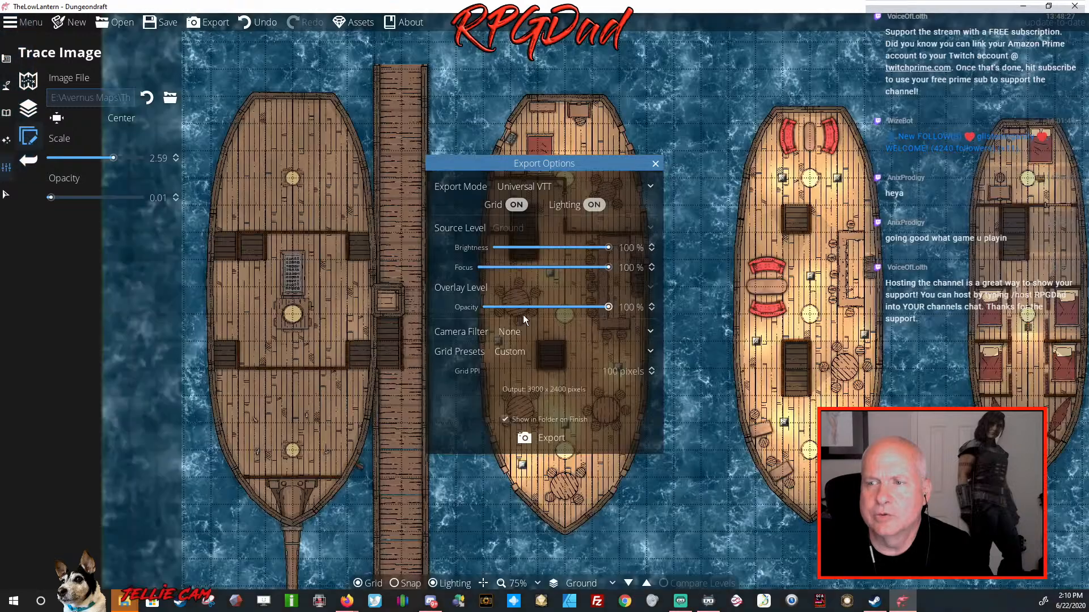
Turn lighting off and export the Universal VTT map again, replacing LowLanternNoLighting.dd2vtt
left_click(594, 205)
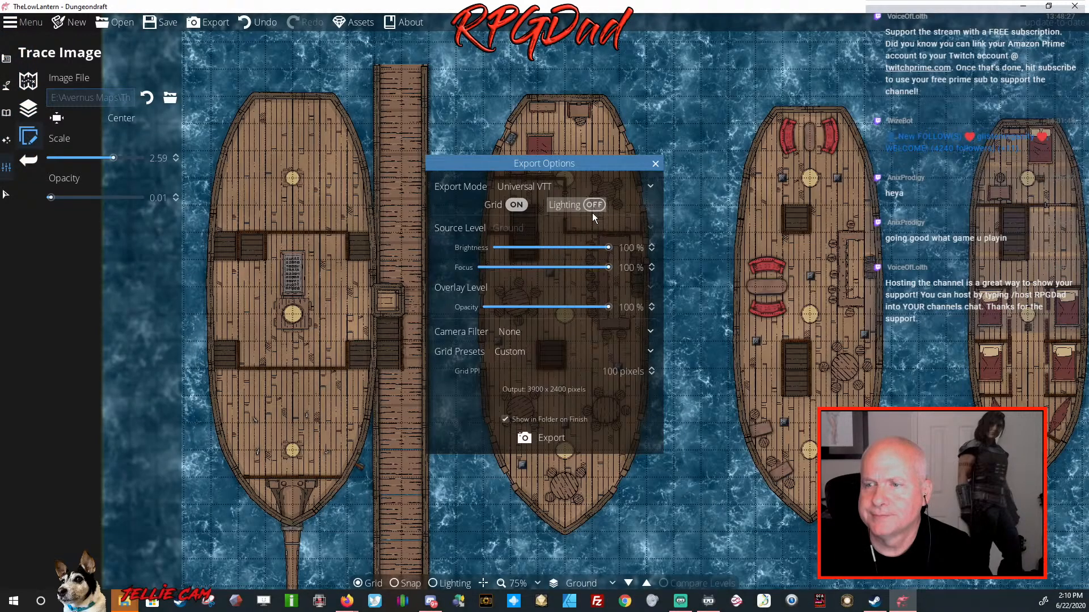
left_click(550, 438)
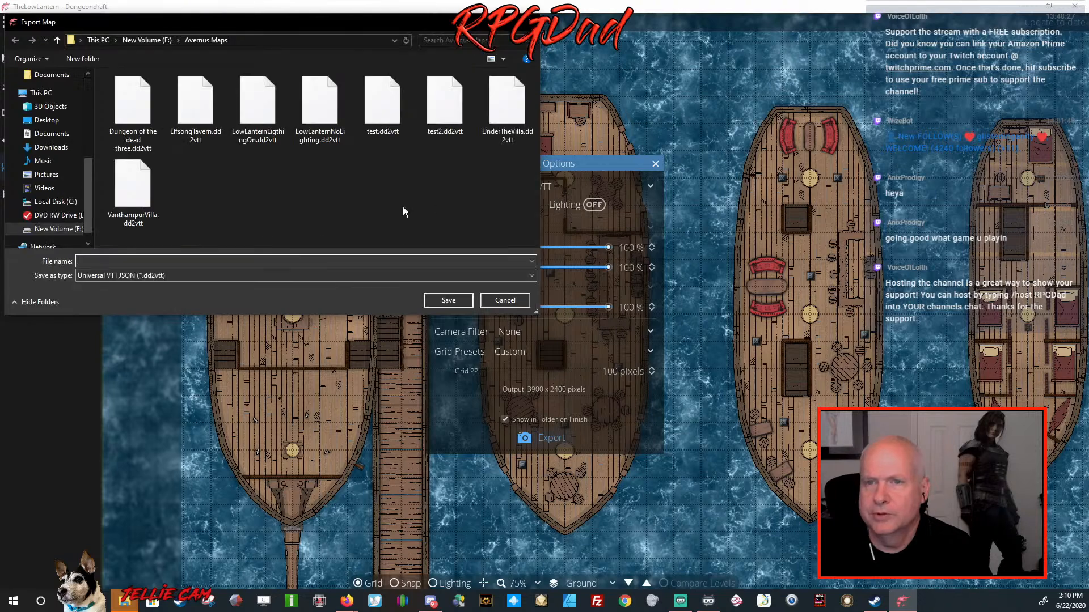
left_click(317, 109)
left_click(453, 301)
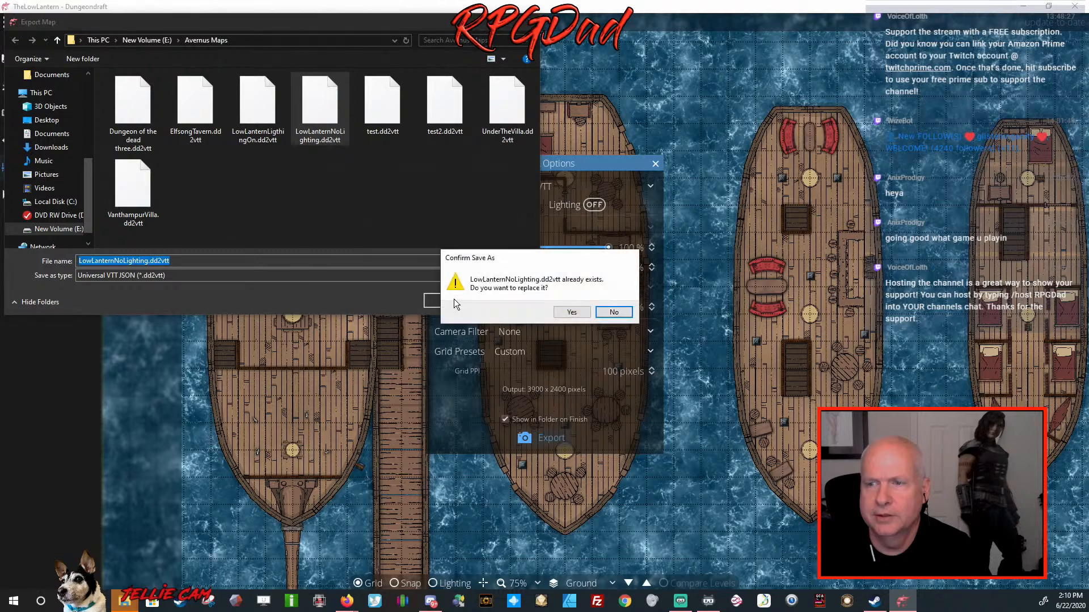
left_click(578, 313)
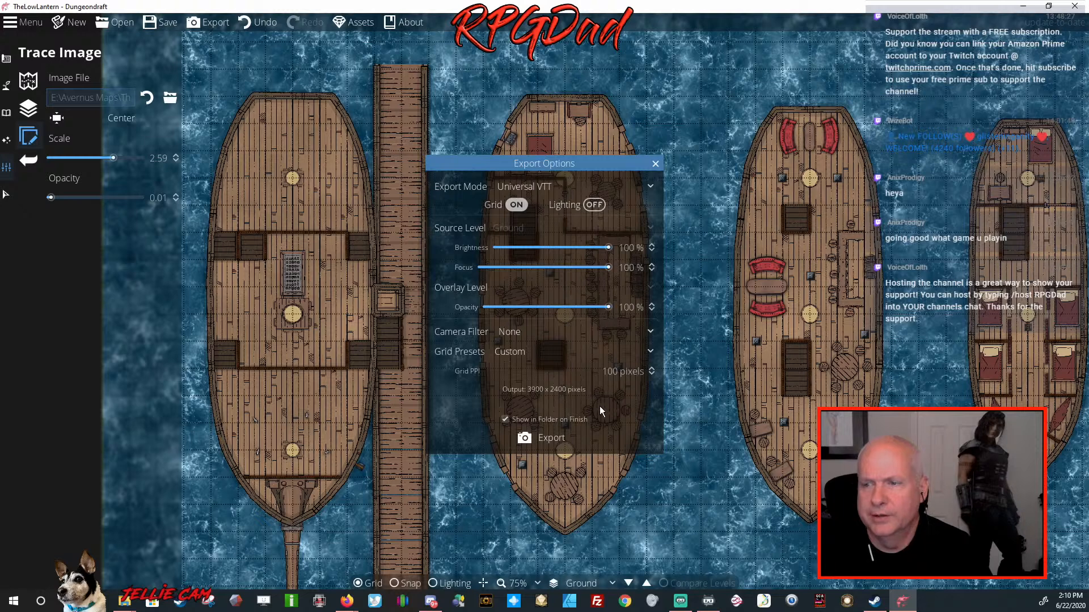
Export the map as a PNG with grid and lighting on, replacing LowLantern.png in the Avernus Maps folder
left_click(557, 183)
left_click(524, 204)
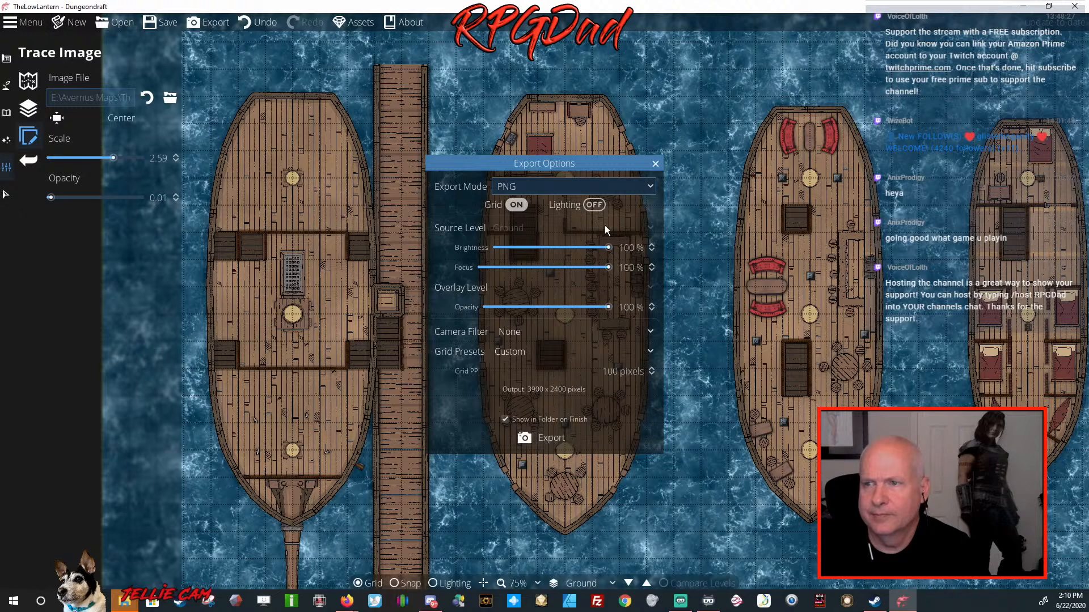
left_click(594, 205)
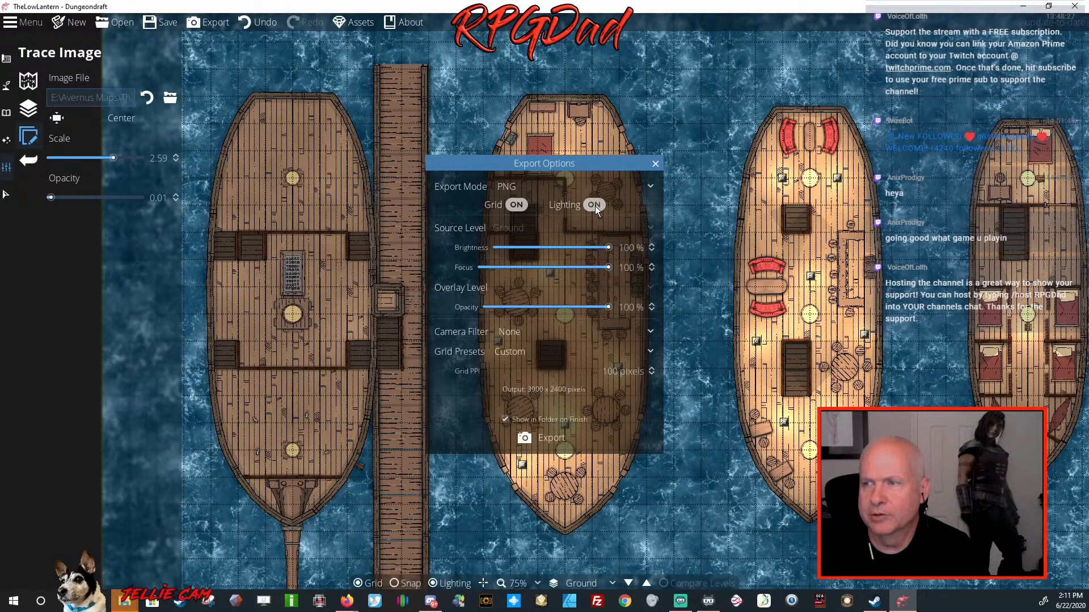
left_click(543, 437)
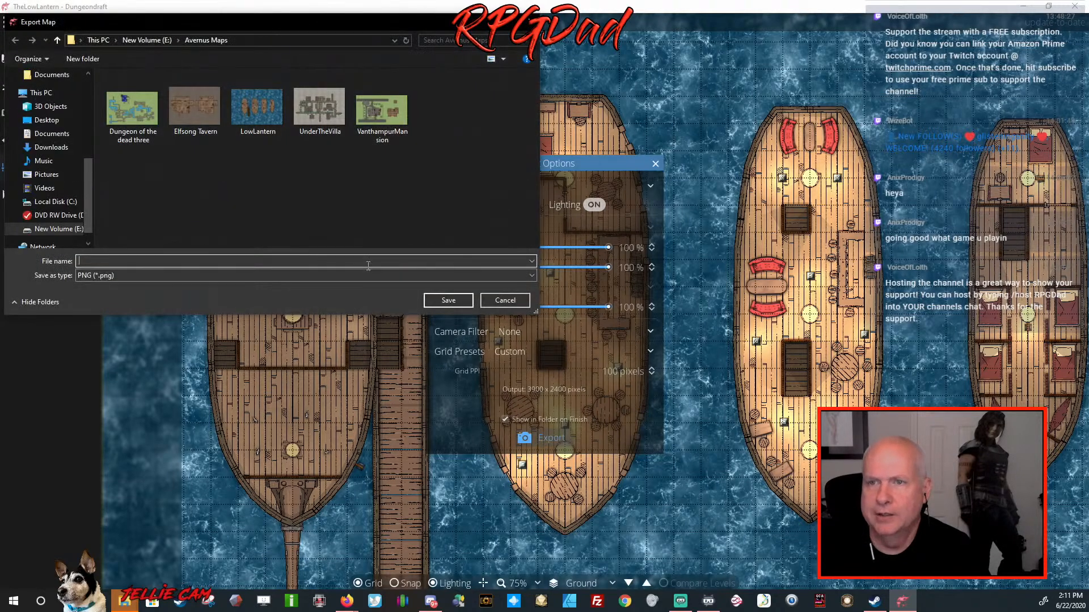
left_click(258, 107)
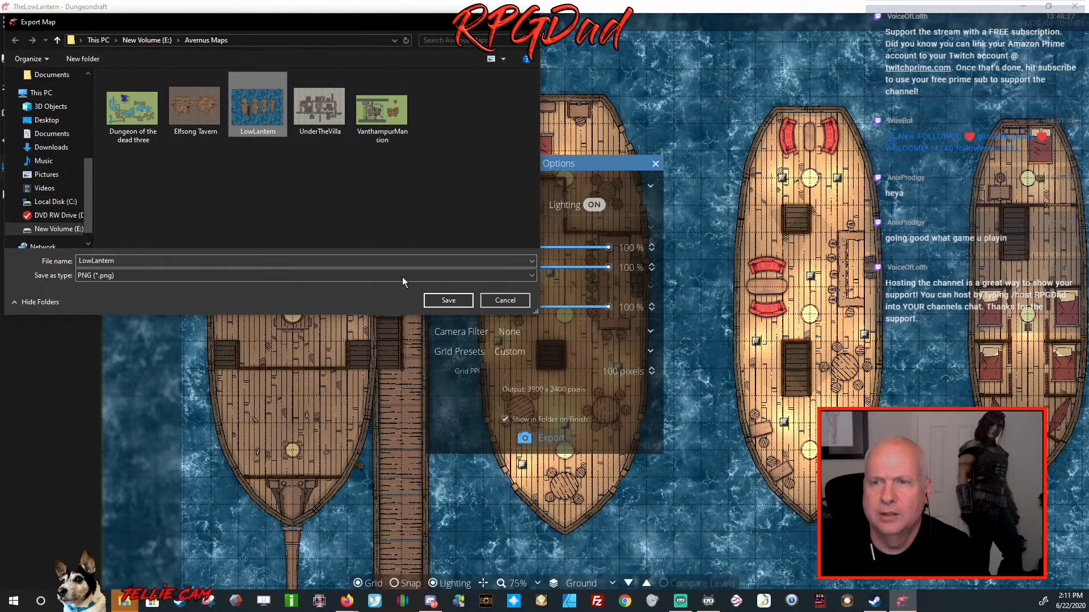
left_click(448, 300)
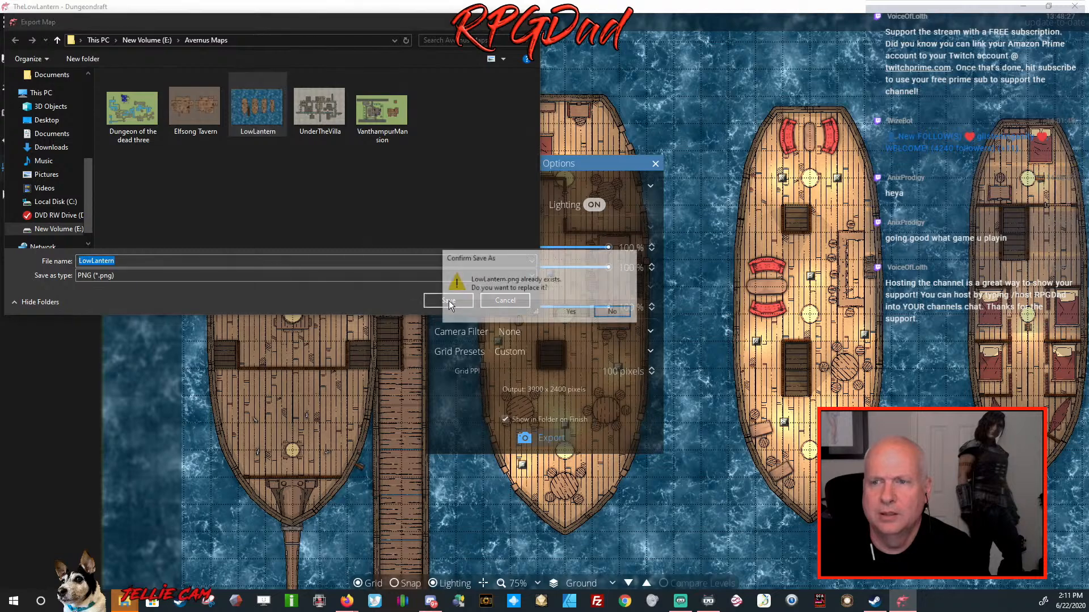
left_click(566, 315)
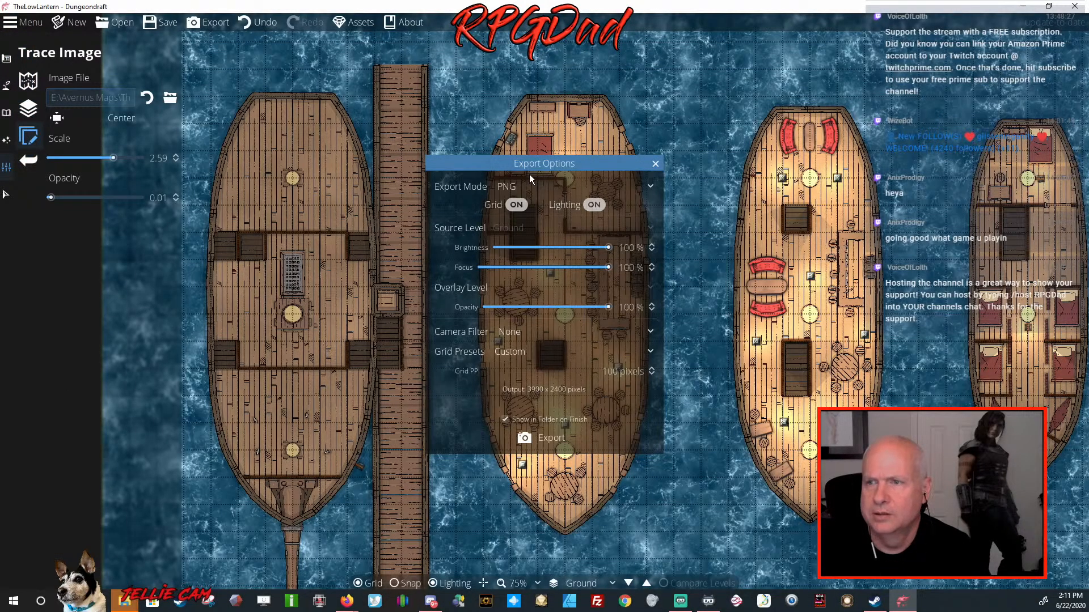
Export the map again as a JPEG named LowLantern in the Avernus Maps folder, keeping grid and lighting on
left_click(558, 185)
left_click(517, 222)
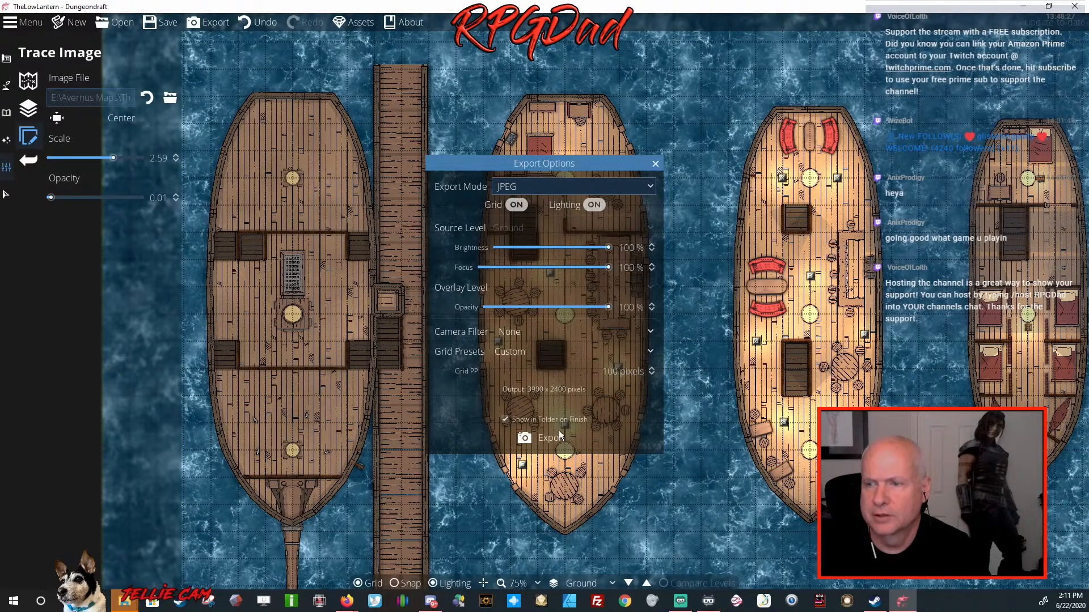
left_click(539, 439)
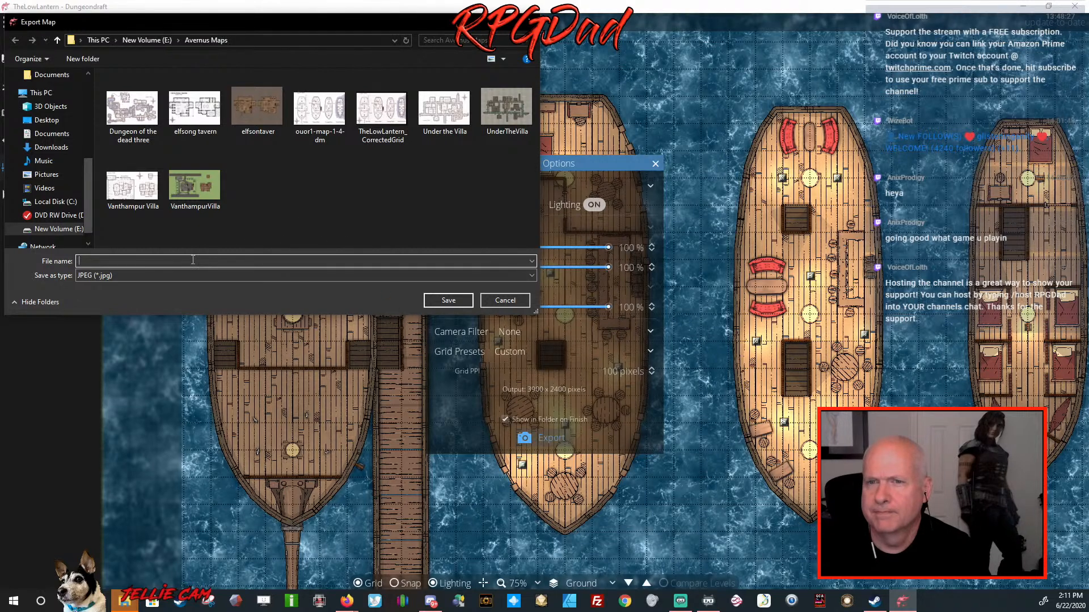
type("Lo")
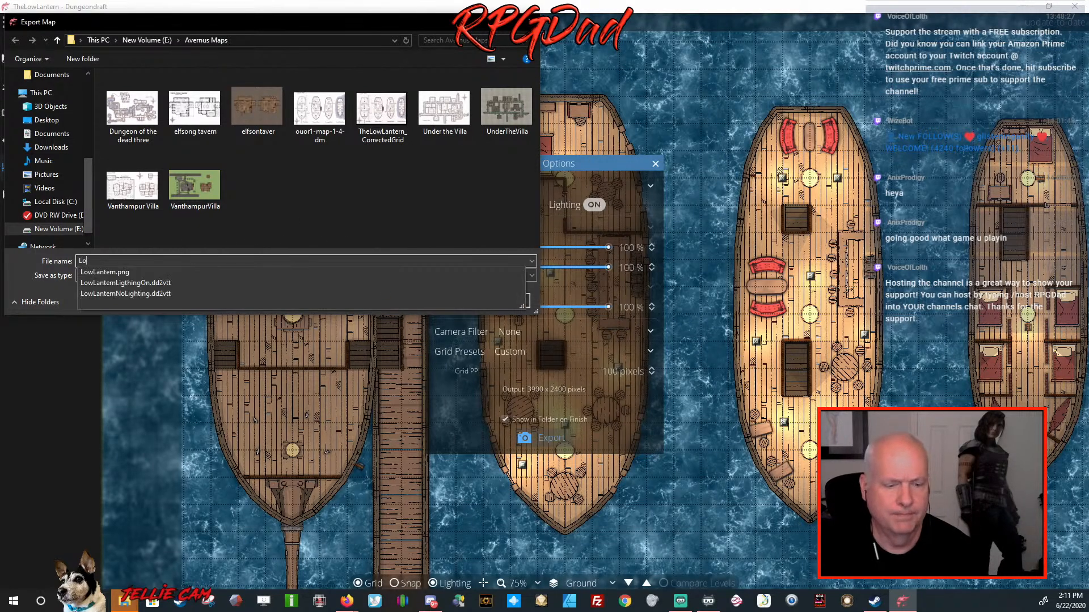
type("wLantern")
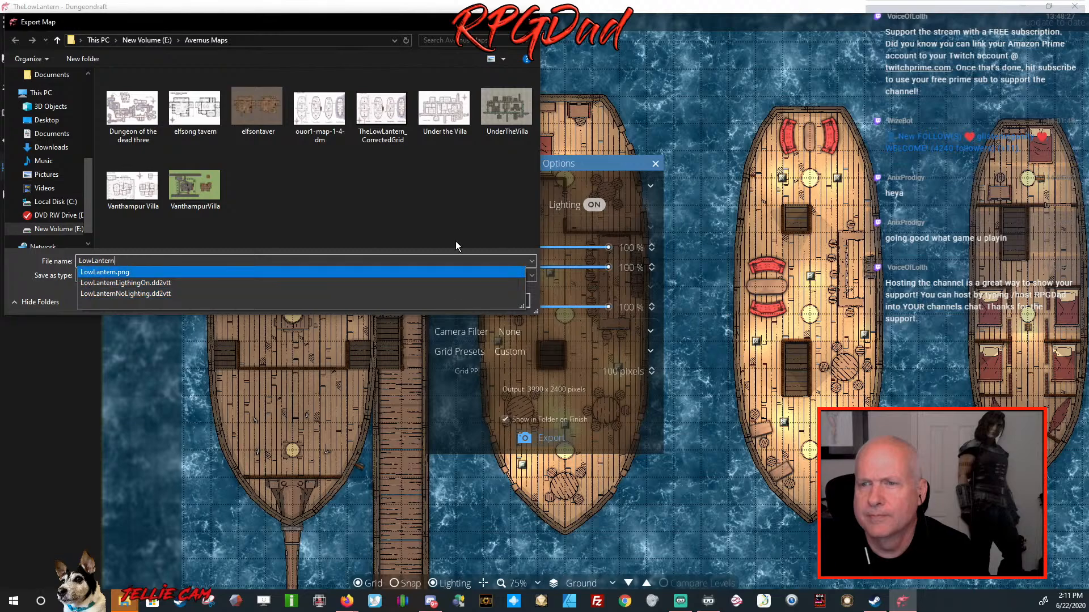
left_click(457, 223)
left_click(448, 301)
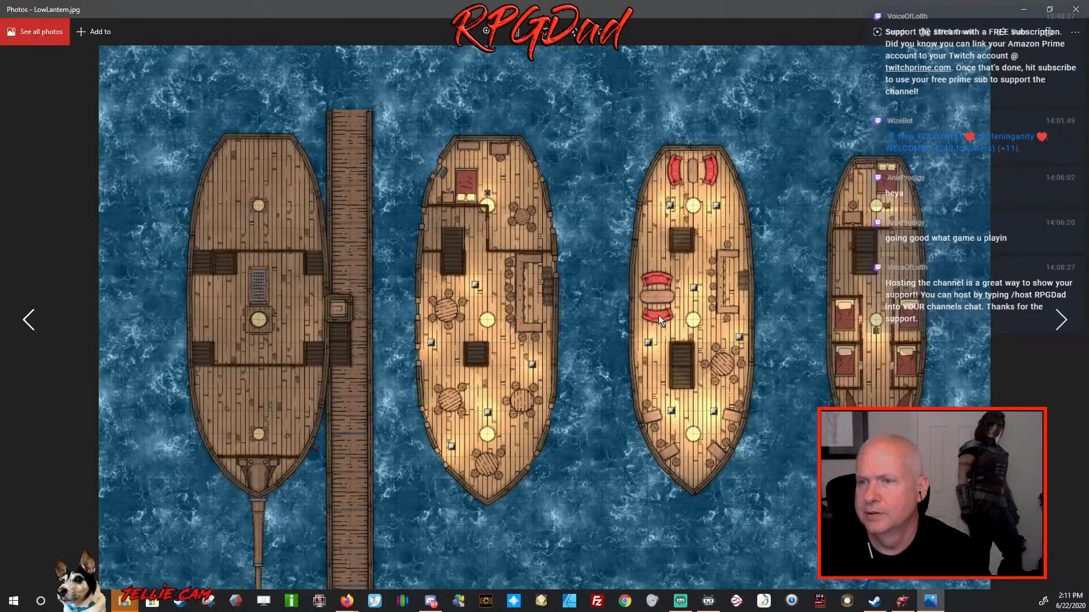
Inspect the decks in the exported LowLantern.jpg up close in Photos, and close the image and the export options
scroll(546, 356, "up", 3)
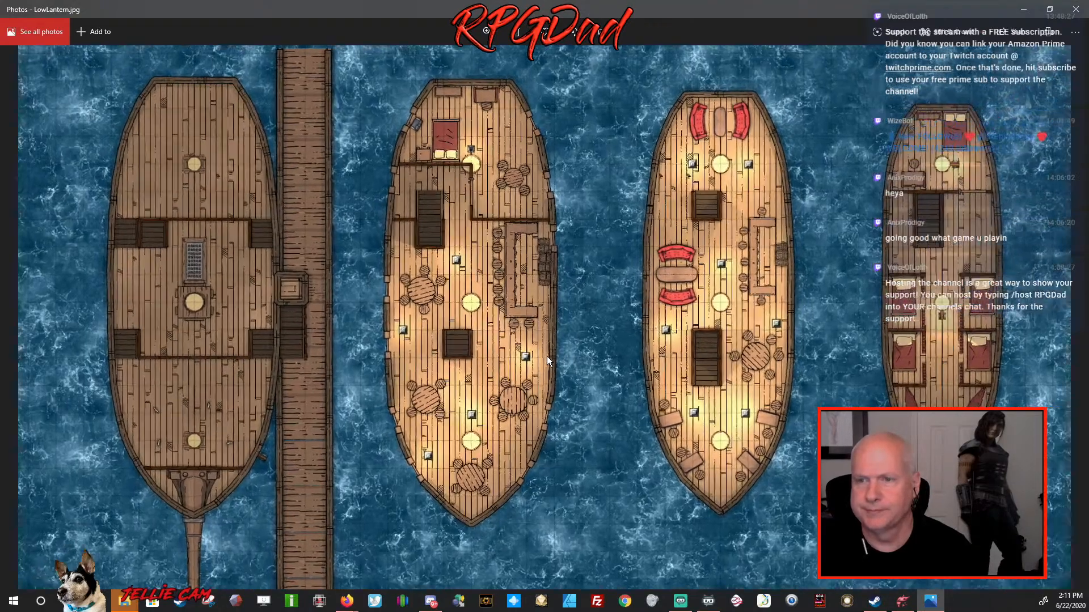
scroll(546, 355, "down", 3)
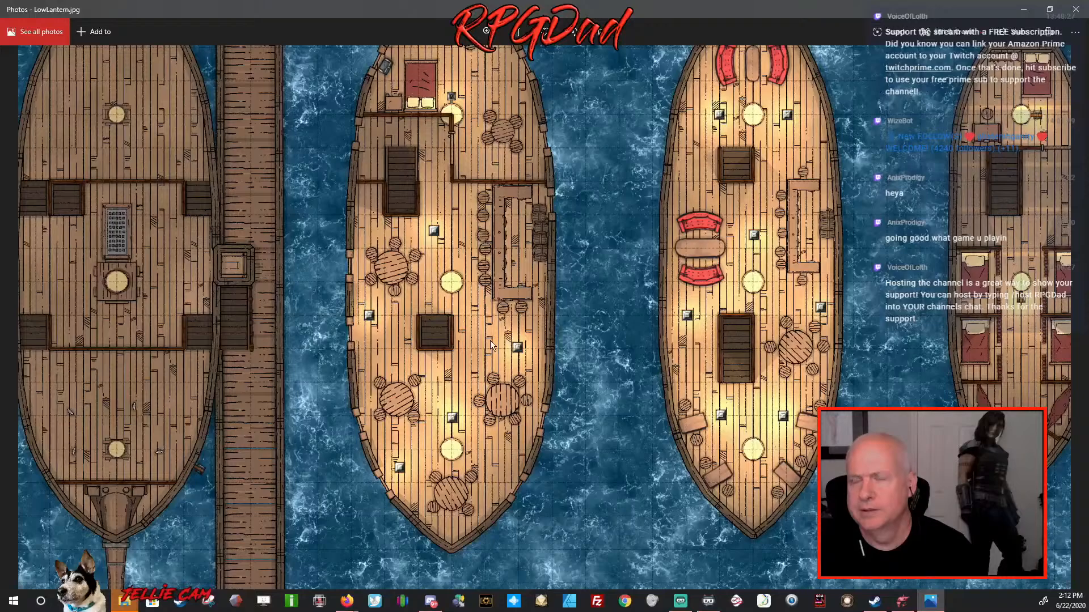
mouse_move(438, 337)
left_mouse_down()
mouse_move(593, 331)
mouse_move(624, 175)
mouse_move(617, 141)
mouse_move(584, 462)
mouse_move(569, 482)
left_mouse_up()
left_click_drag(713, 308, 463, 200)
left_click_drag(754, 262, 682, 304)
scroll(691, 278, "up", 4)
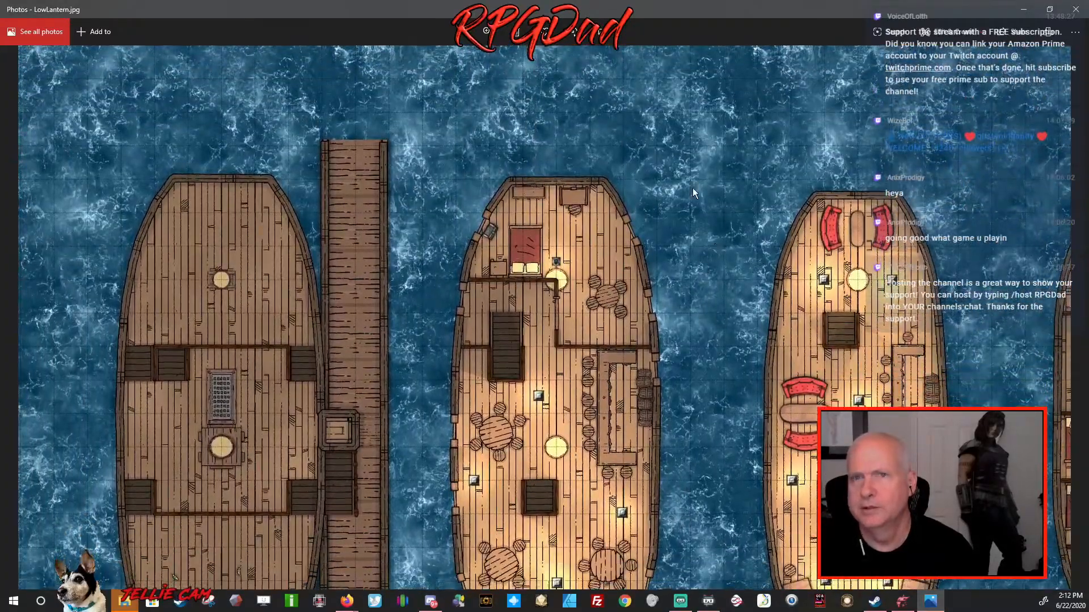
left_click(1073, 14)
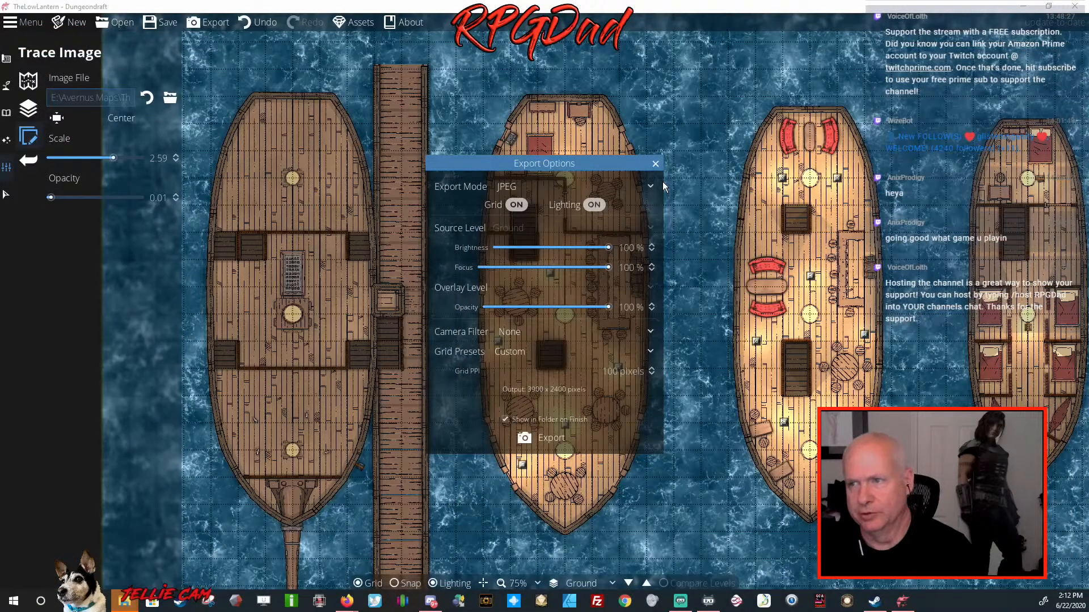
left_click(656, 164)
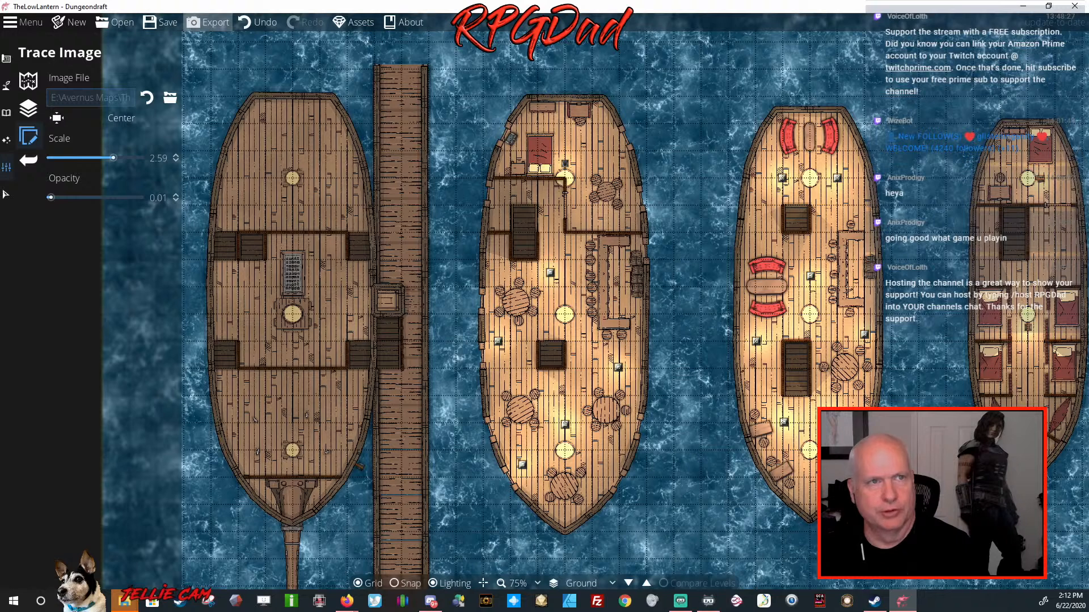
Switch to IrfanView and examine the rooms and waterways of Dungeon of the dead three.png up close
key("alt+Tab")
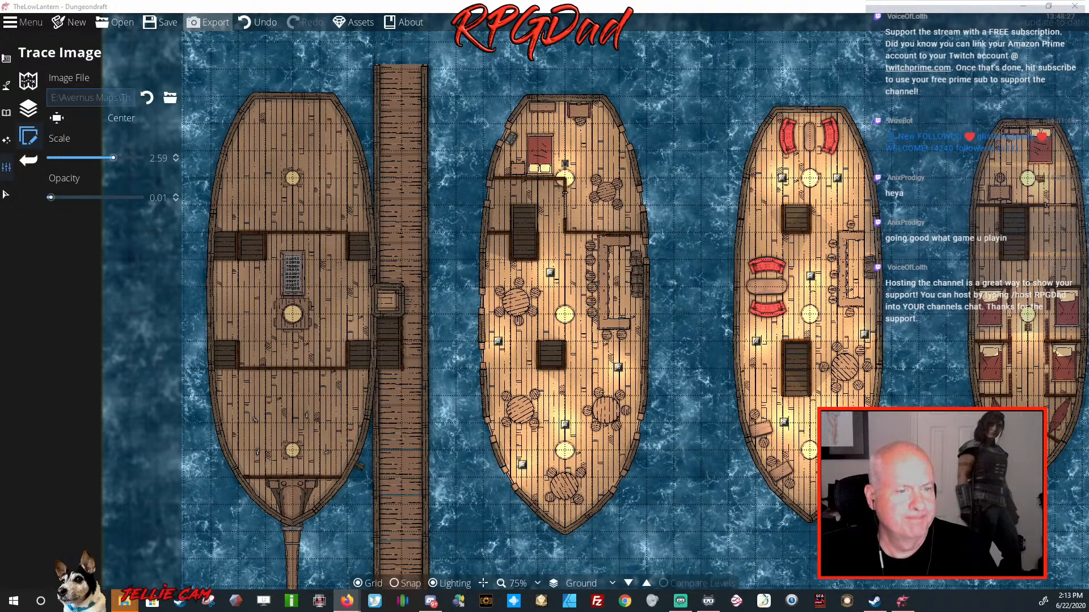
key("super+d")
key("super+d")
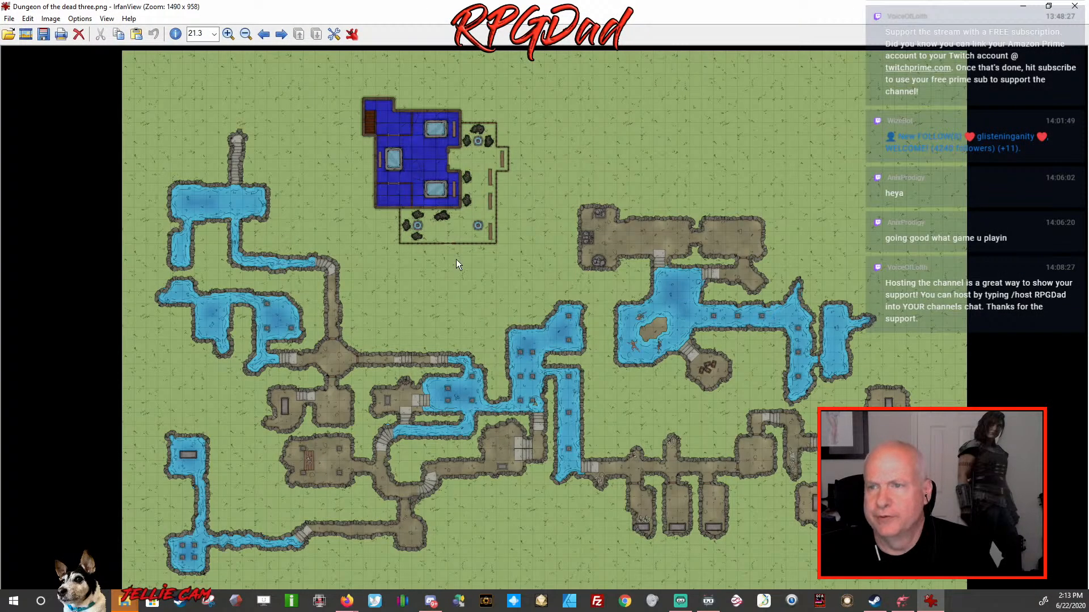
scroll(518, 353, "up", 2)
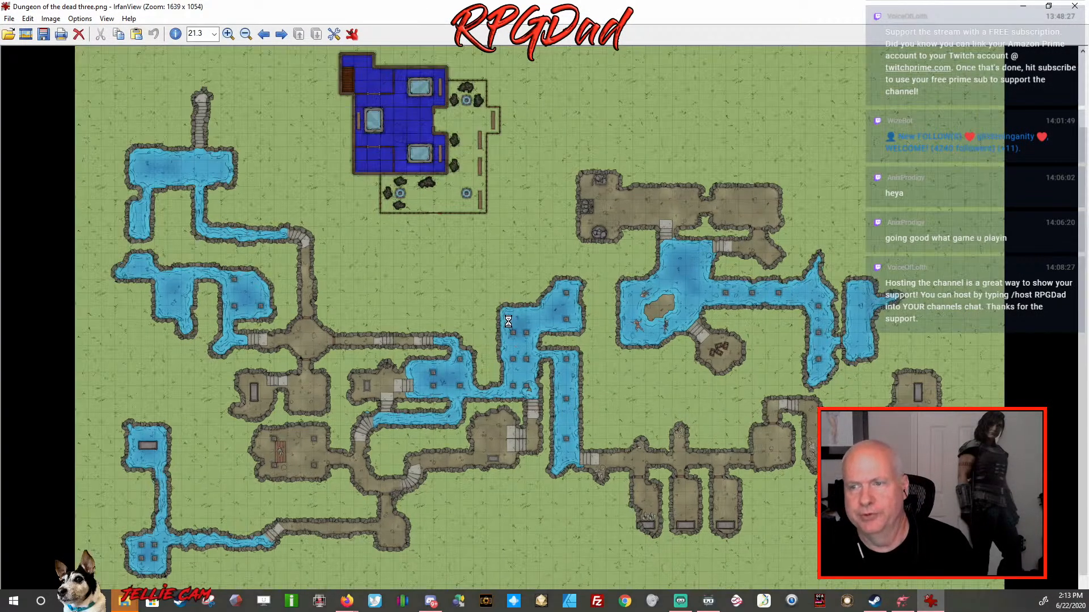
scroll(517, 314, "up", 4)
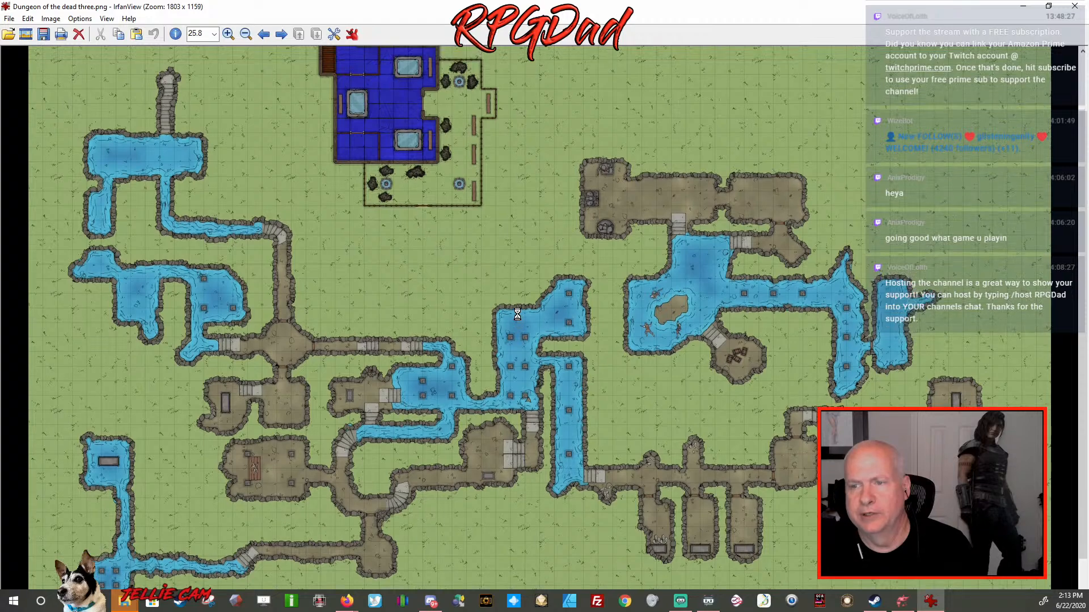
scroll(517, 313, "up", 5)
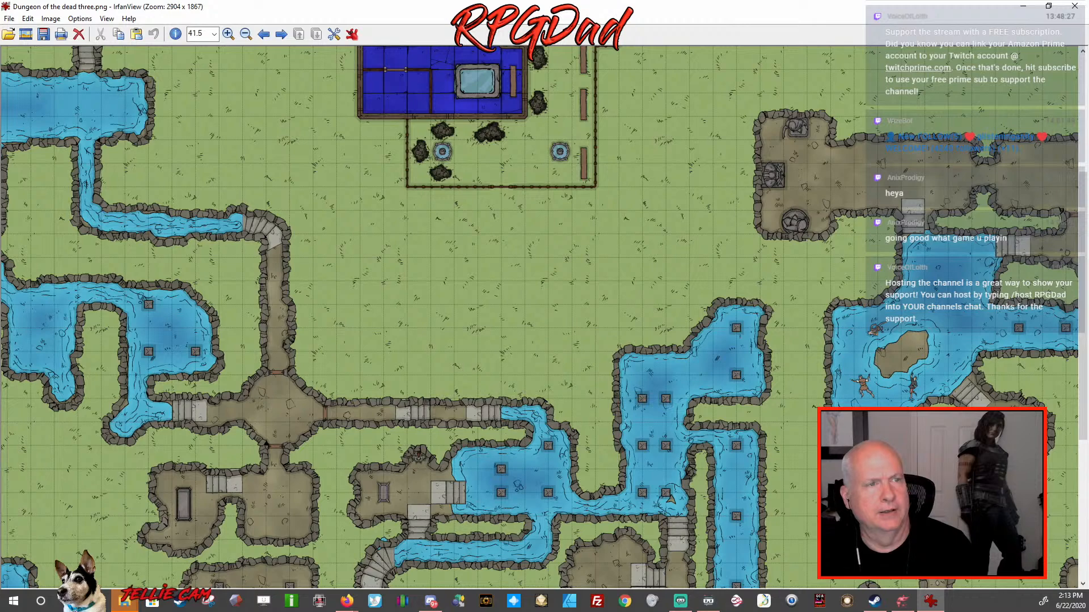
key("space")
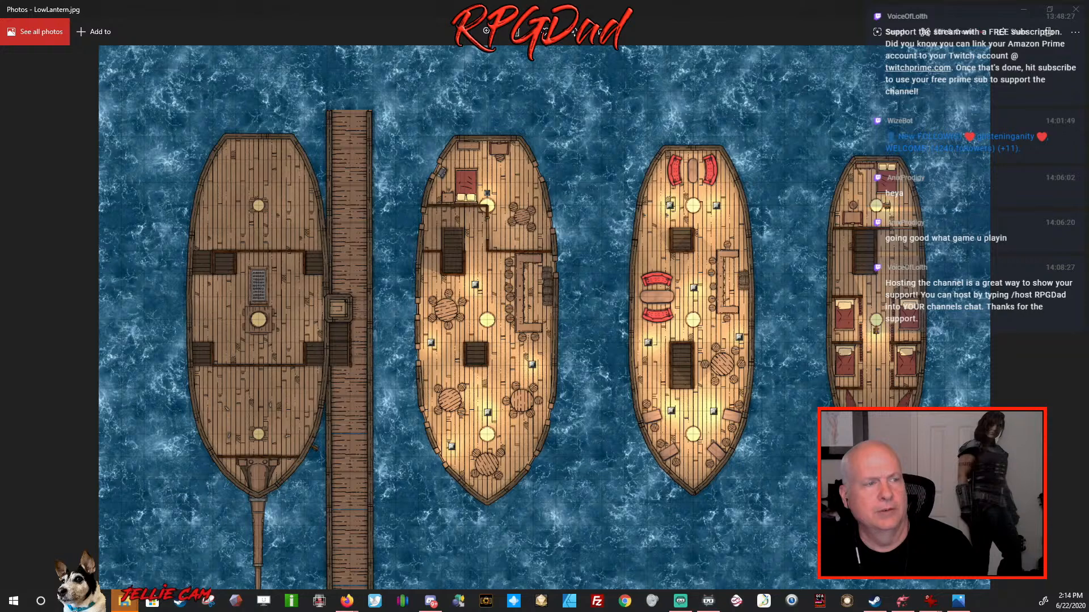
Browse from LowLantern.jpg to UnderTheVilla.jpg and VanthampurVilla.jpg in Photos, examining both maps in detail
key("Right")
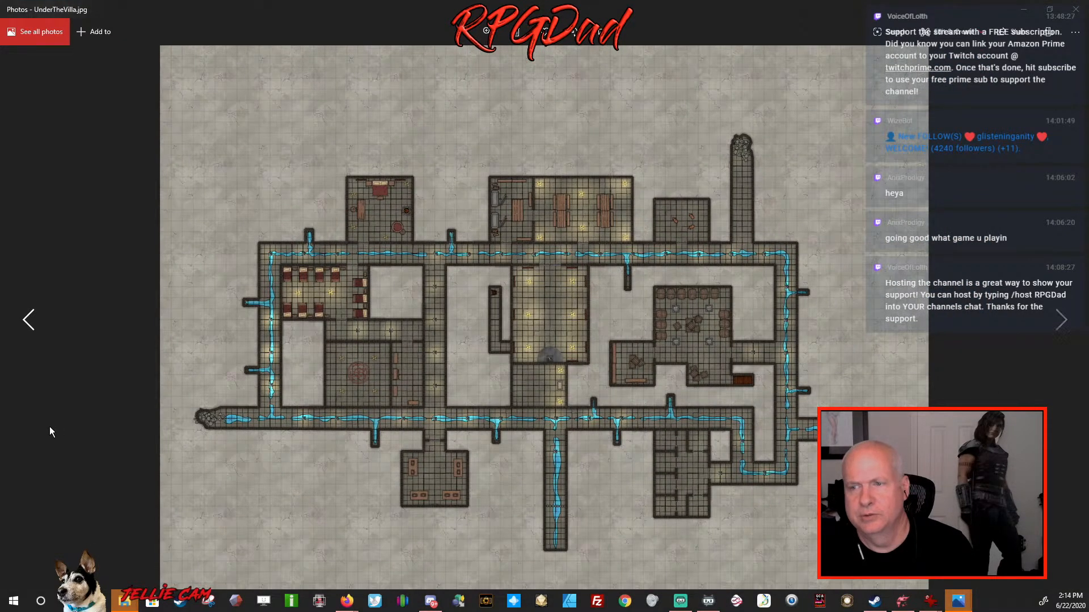
scroll(528, 393, "up", 3)
scroll(529, 393, "up", 2)
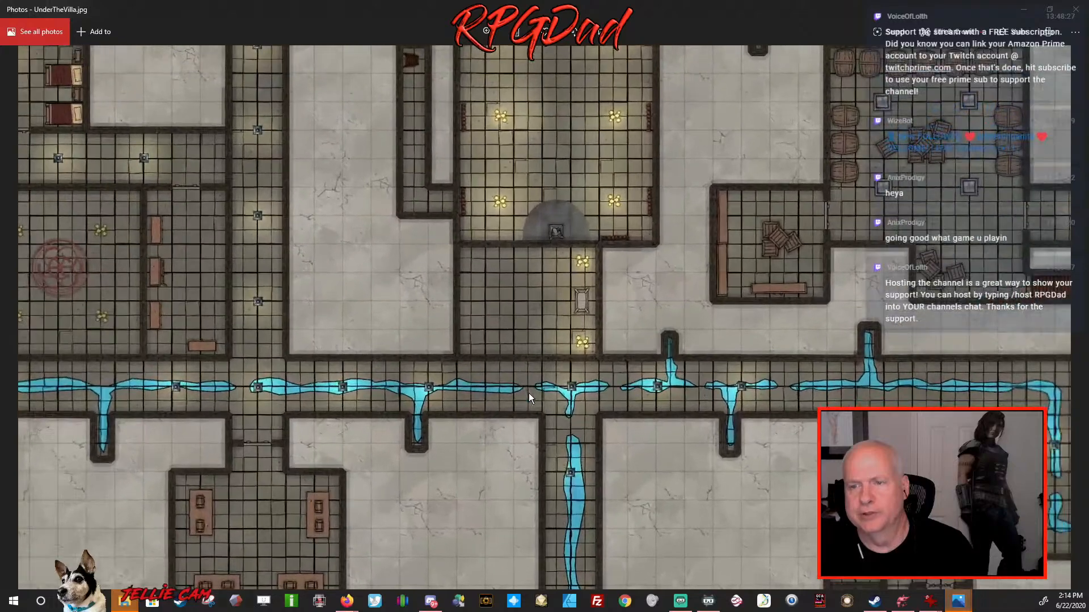
scroll(528, 393, "down", 2)
scroll(528, 392, "down", 4)
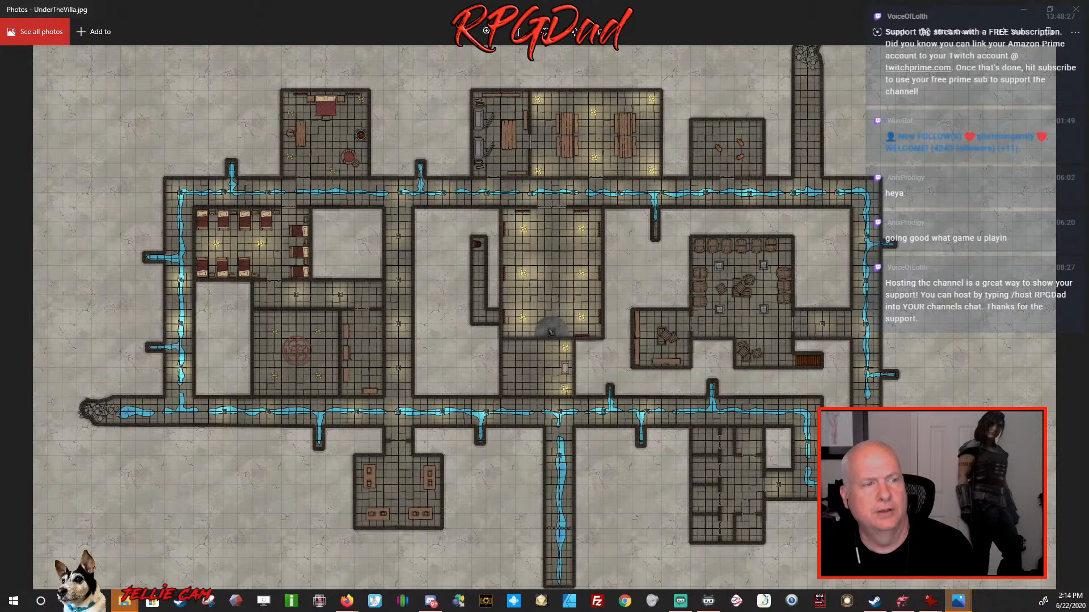
key("Right")
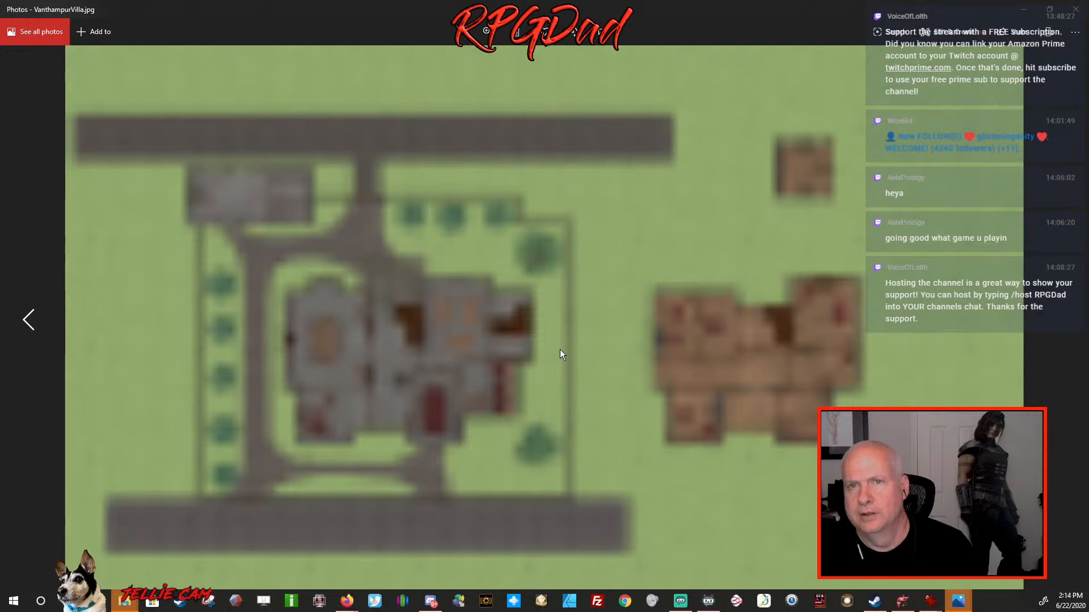
scroll(560, 349, "up", 5)
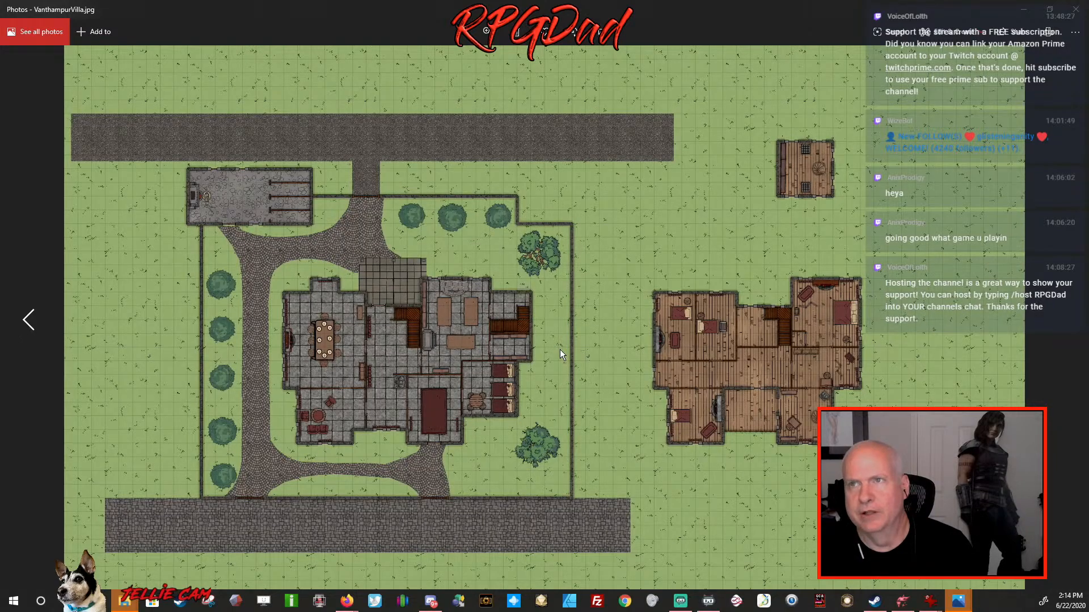
scroll(560, 349, "up", 5)
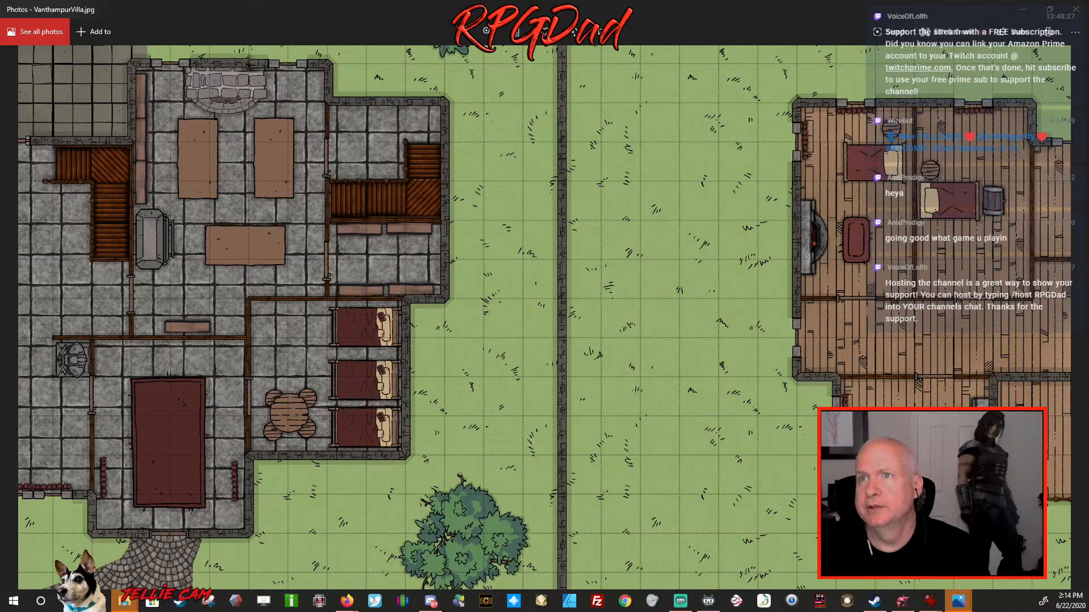
Close all the open map images in Photos and IrfanView to return to the Low Lantern map in Dungeondraft
left_click(1076, 10)
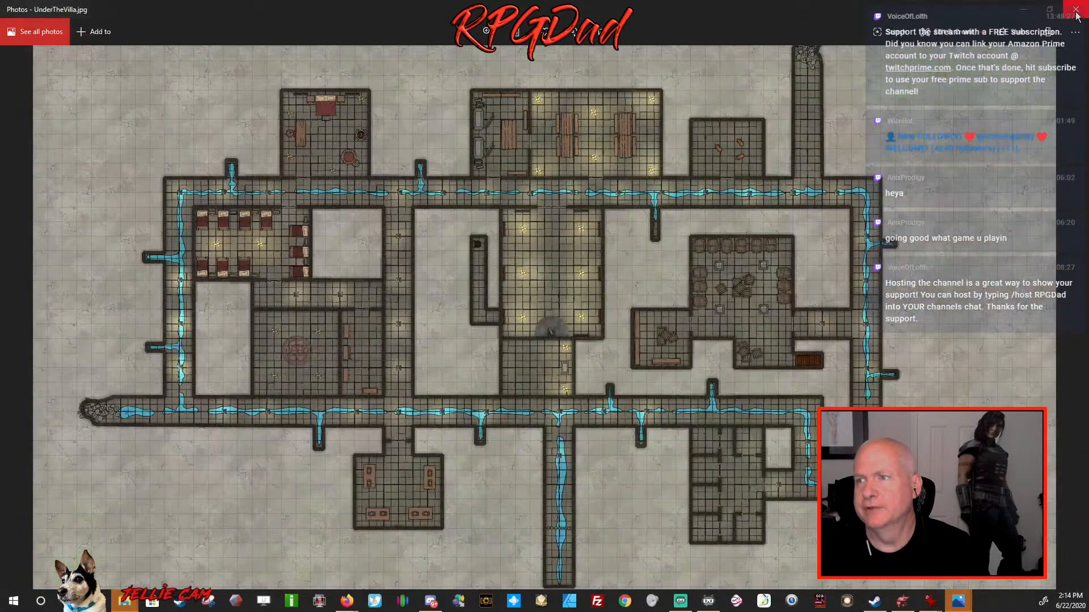
left_click(1076, 11)
left_click(1076, 11)
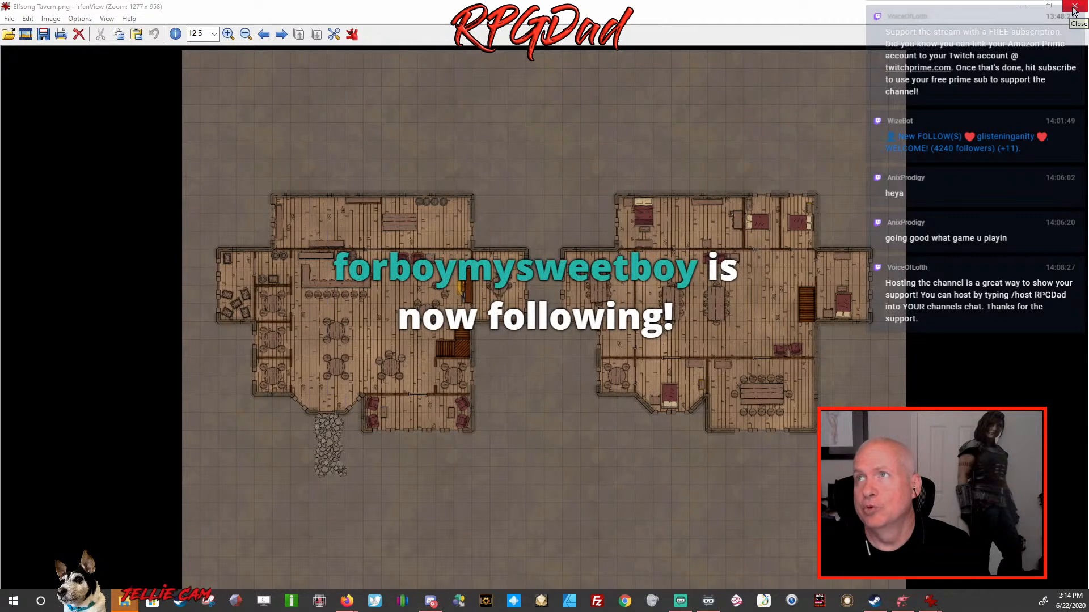
left_click(1073, 8)
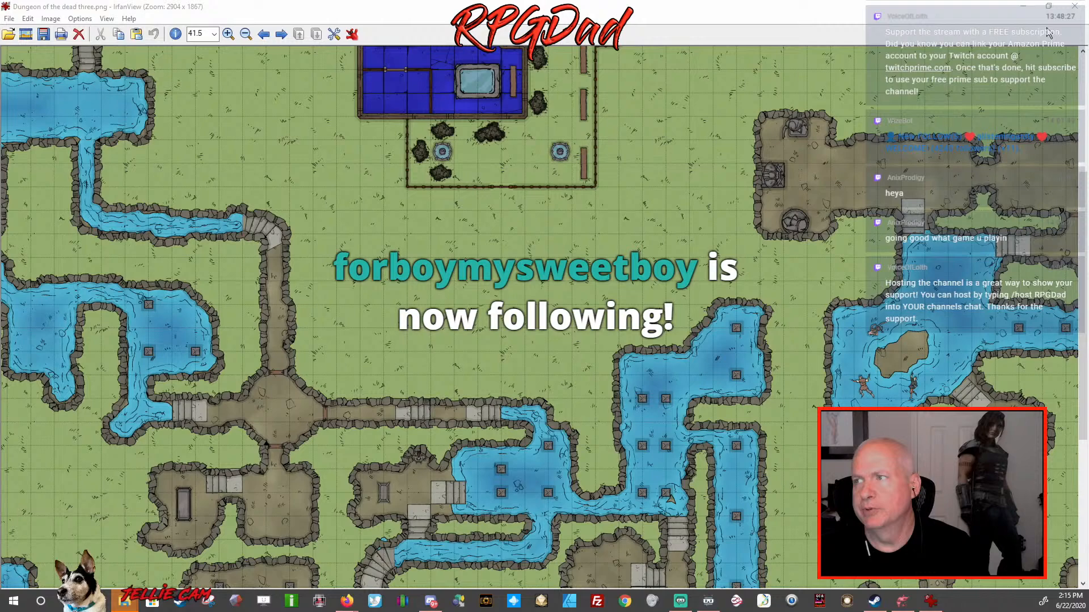
left_click(1074, 7)
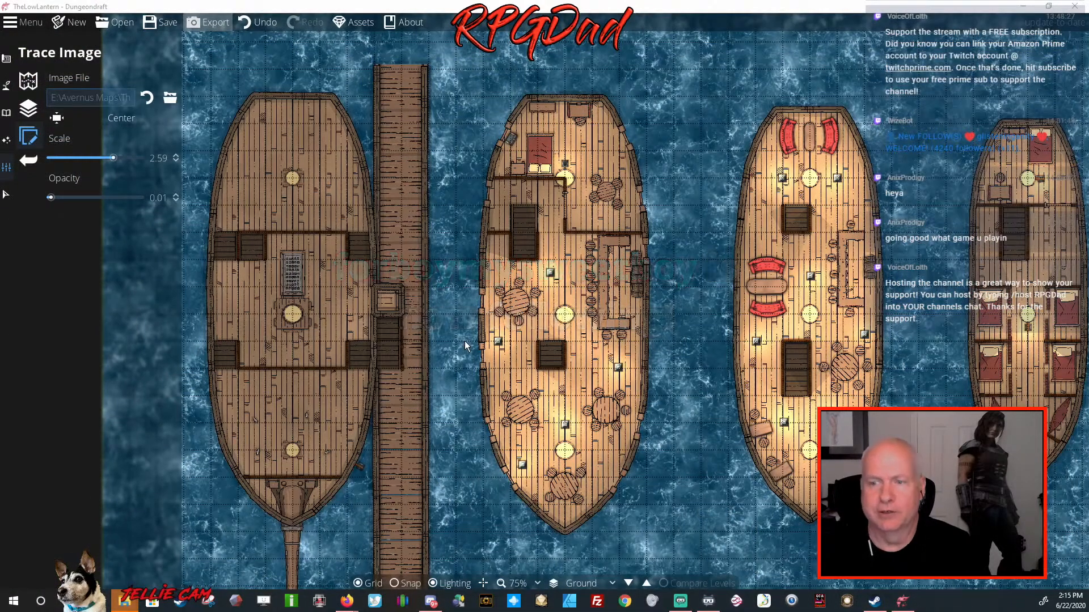
Activate the Wall Tool and examine previews of the available wall styles, from Battlements and Concrete to Wooden Fence and Brick
scroll(465, 342, "down", 1)
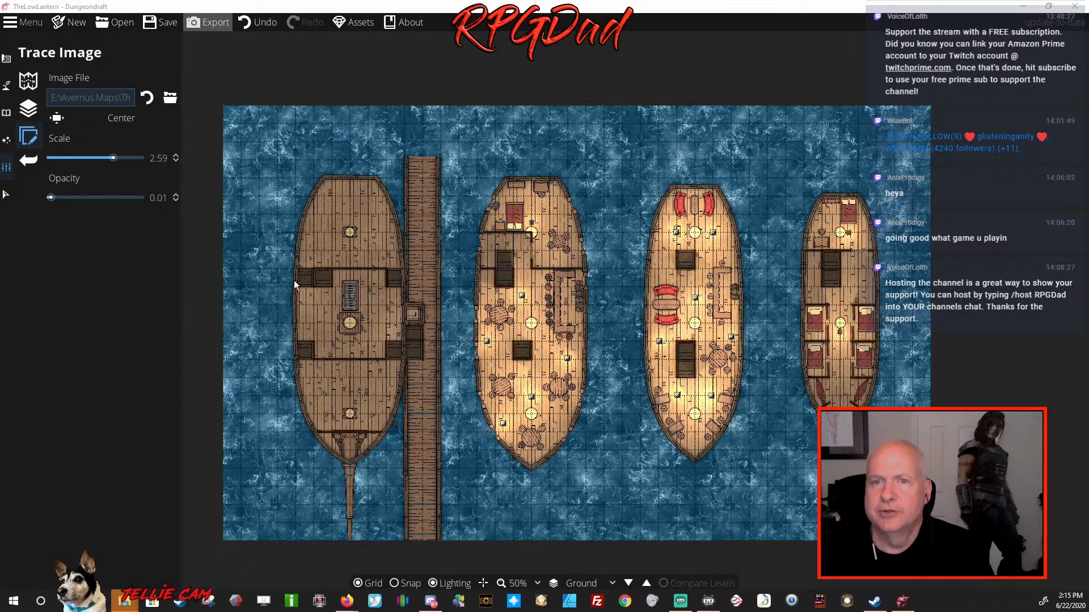
left_click(7, 59)
left_click(74, 104)
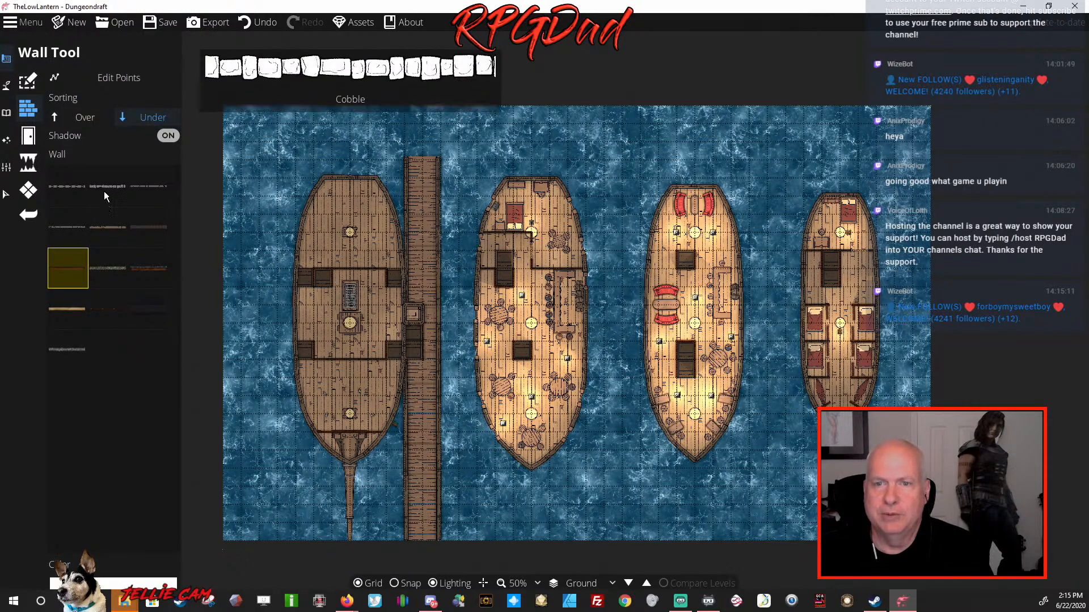
mouse_move(119, 263)
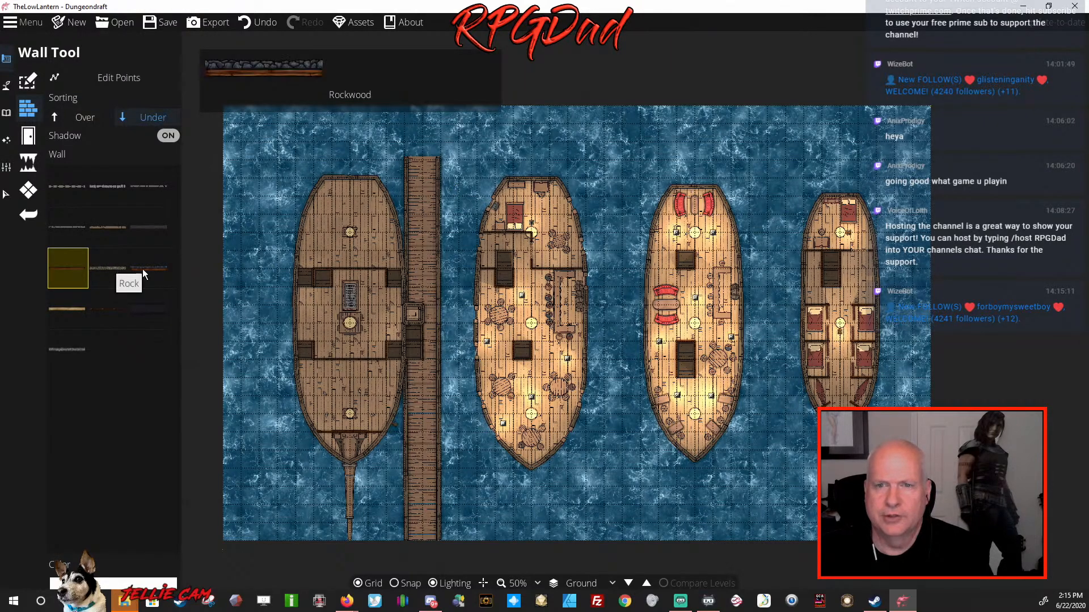
mouse_move(108, 225)
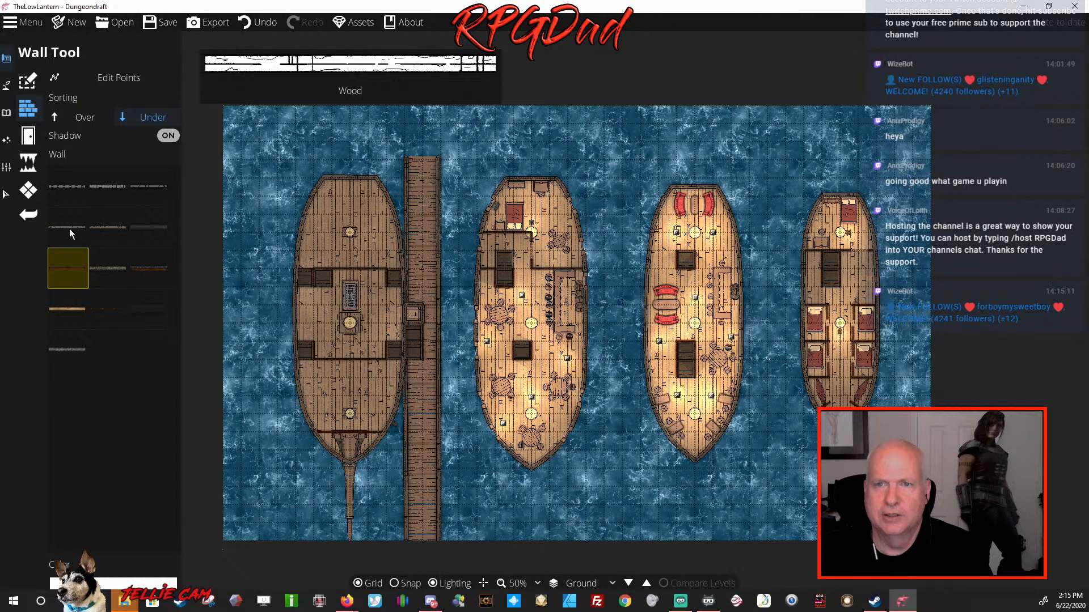
mouse_move(69, 180)
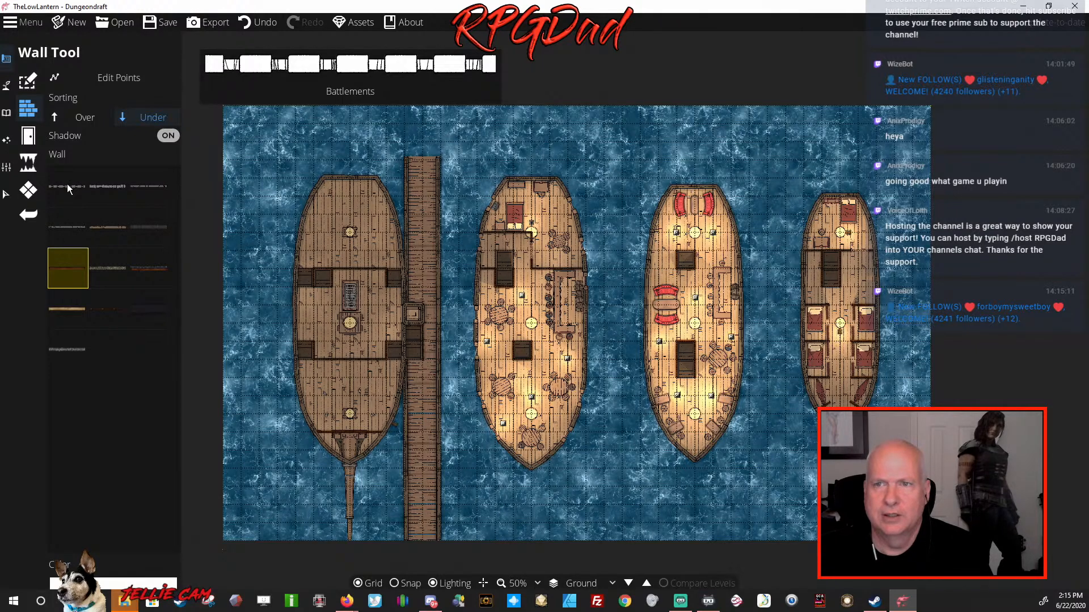
mouse_move(145, 186)
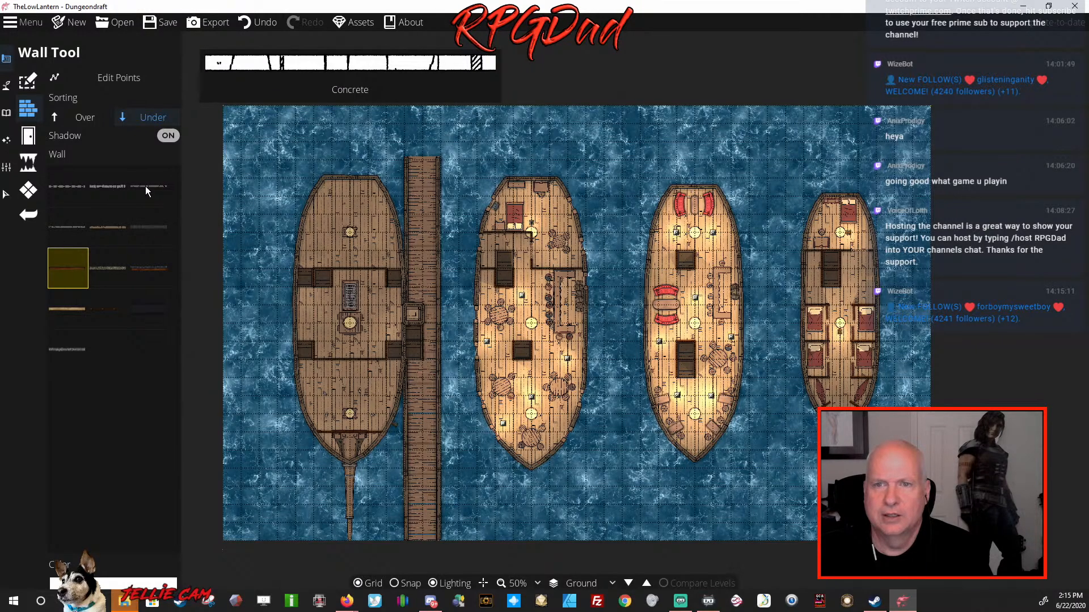
mouse_move(64, 225)
mouse_move(110, 309)
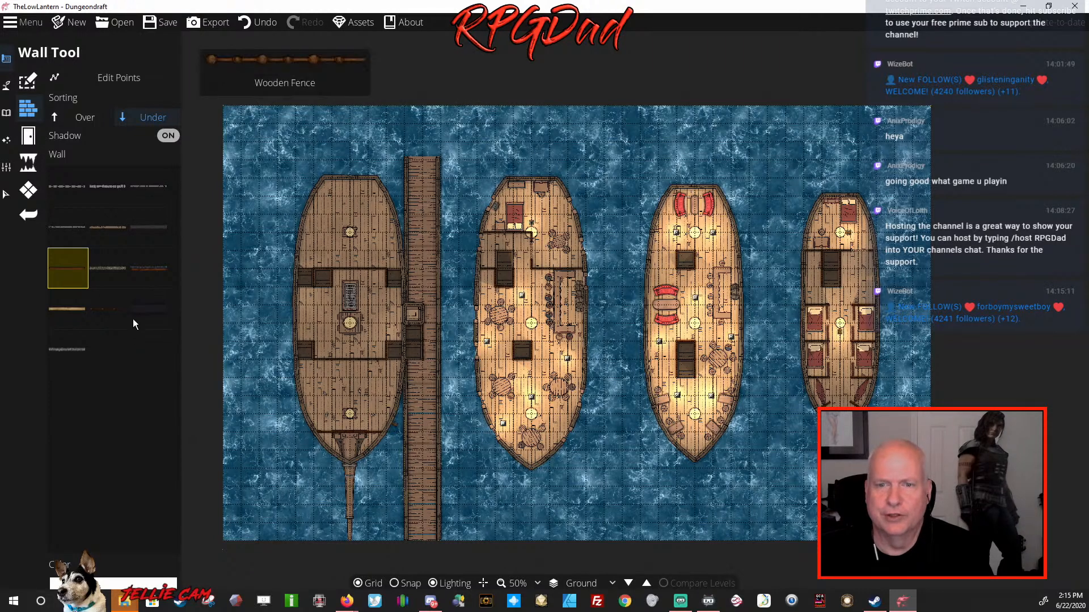
mouse_move(146, 312)
mouse_move(73, 348)
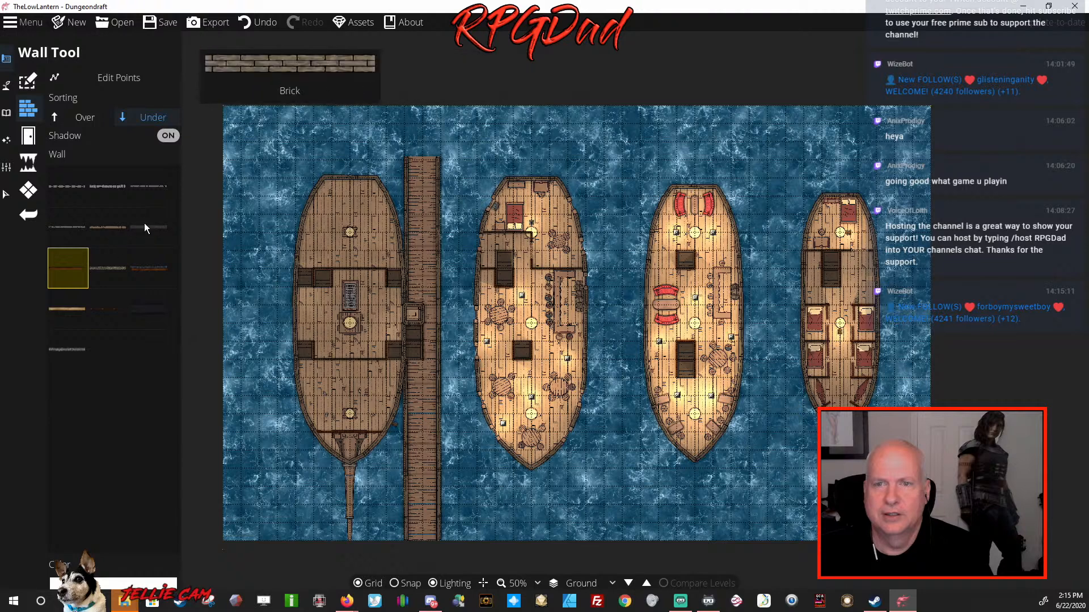
Draw three full-height Battlements walls down the water, one between the dock and the second deck and one in each remaining gap between decks
left_click(56, 188)
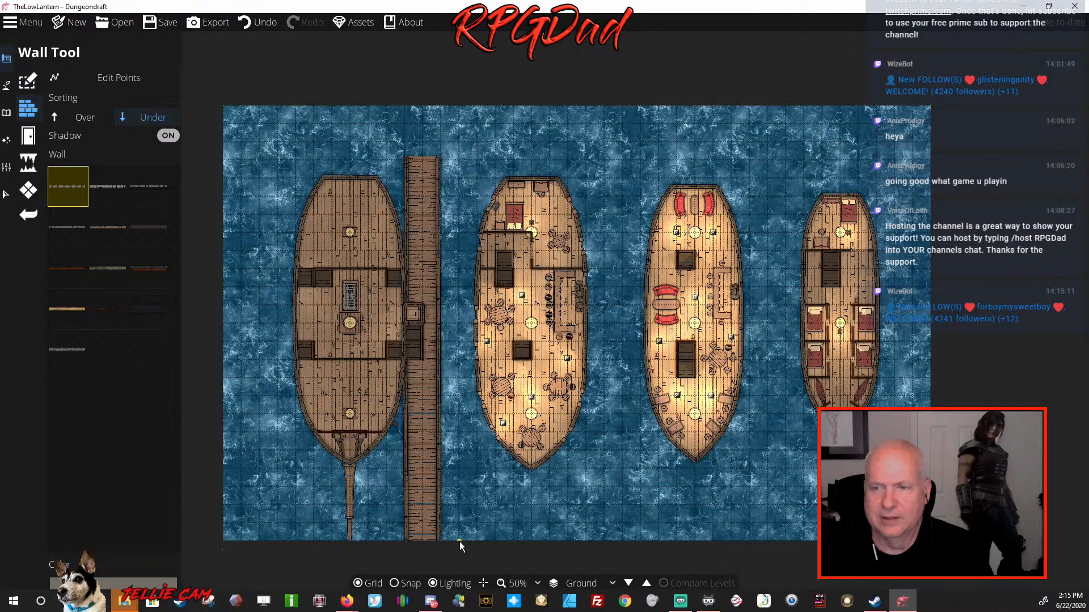
double_click(459, 109)
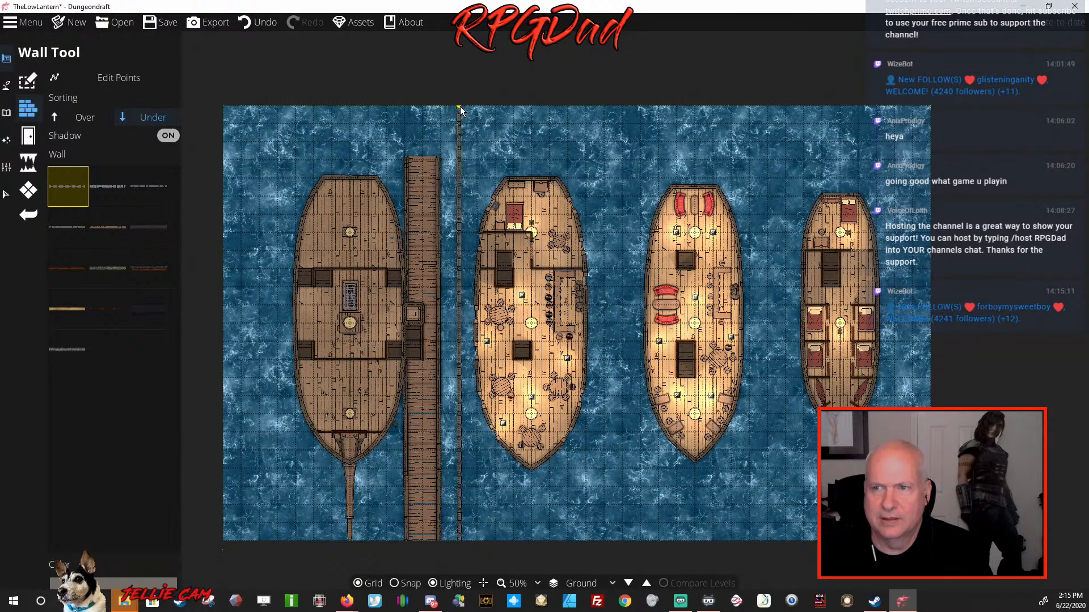
left_click(612, 108)
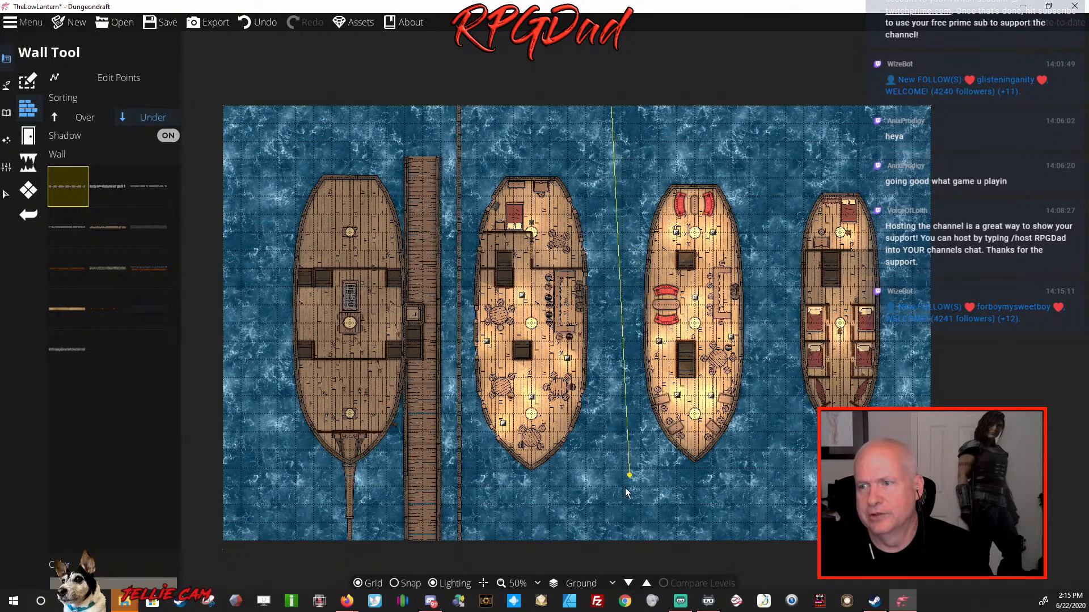
double_click(618, 542)
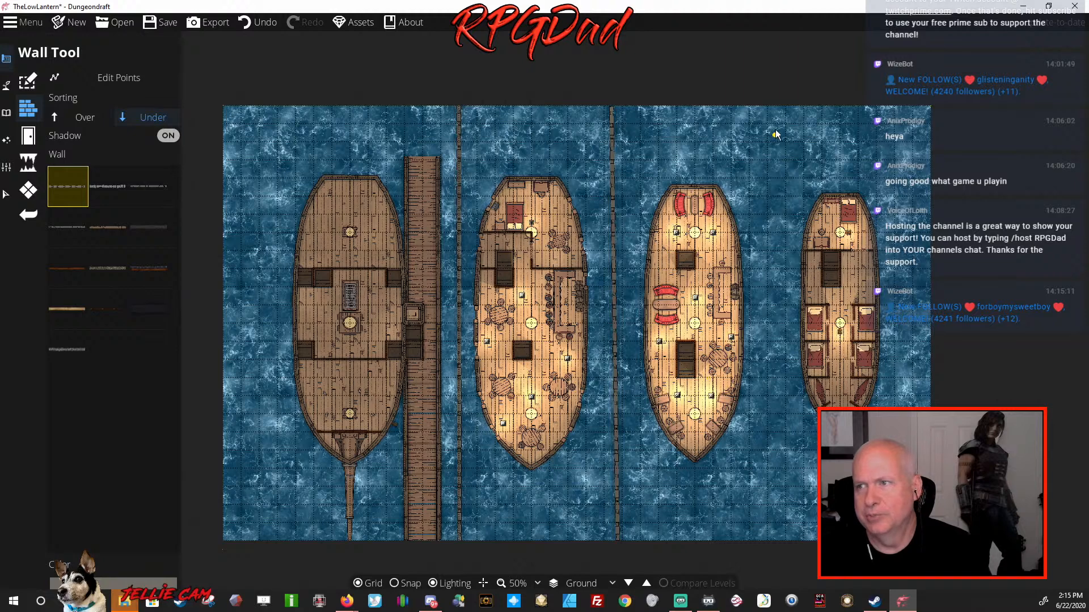
left_click(771, 107)
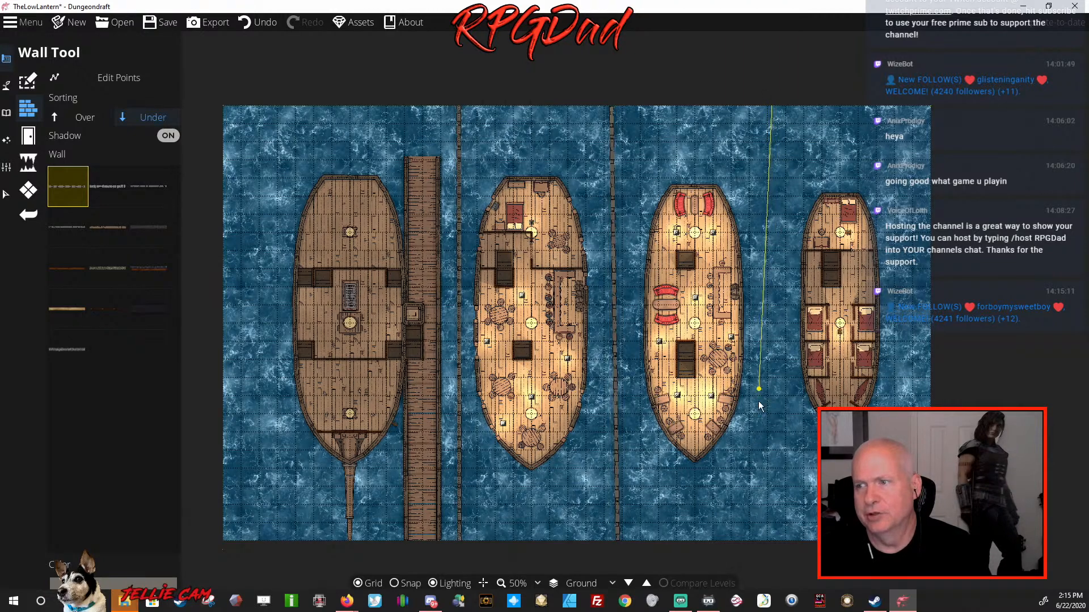
double_click(780, 543)
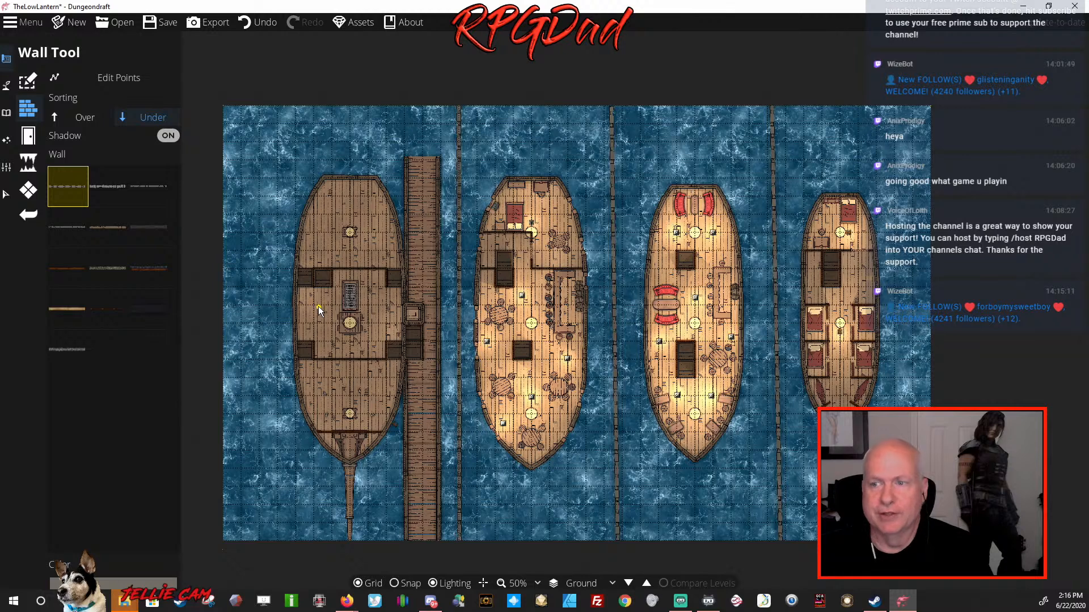
Export the map as Universal VTT with lighting on, overwriting LowLanternLigthingOn.dd2vtt in the Avernus Maps folder
left_click(208, 23)
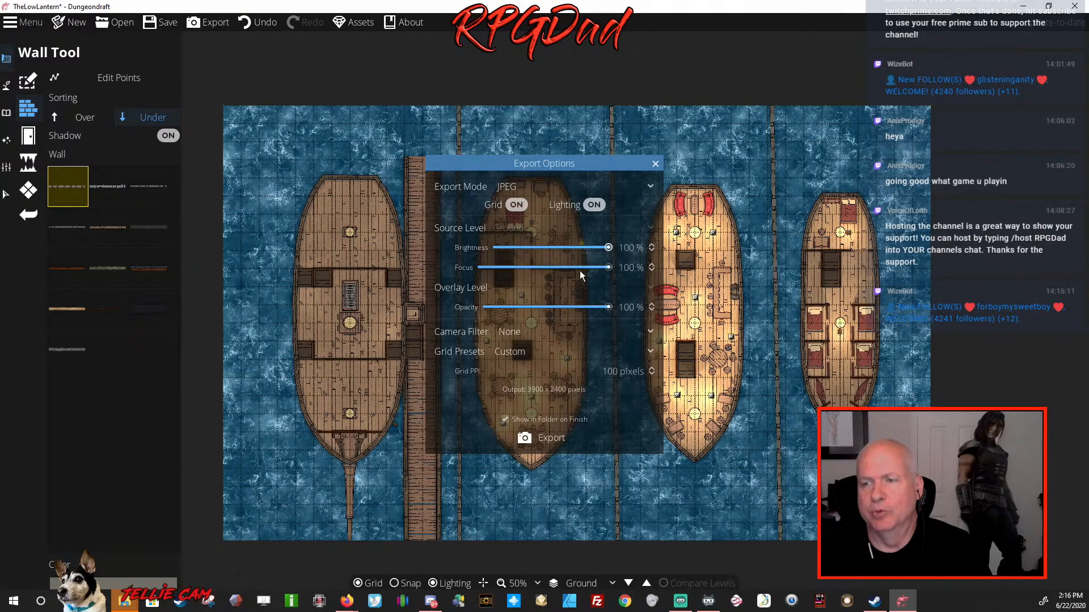
left_click(513, 183)
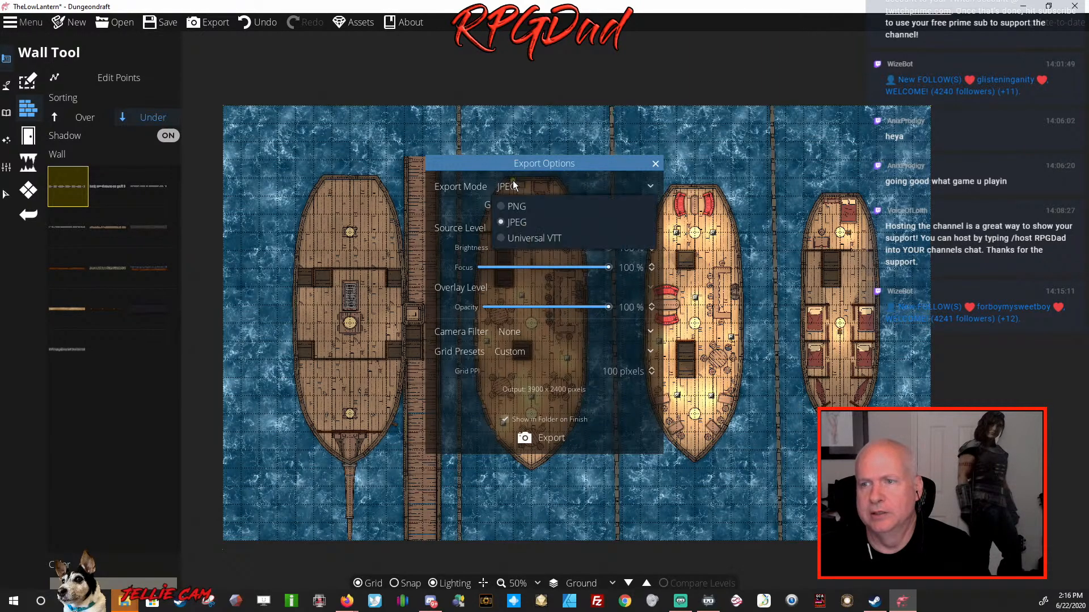
left_click(532, 238)
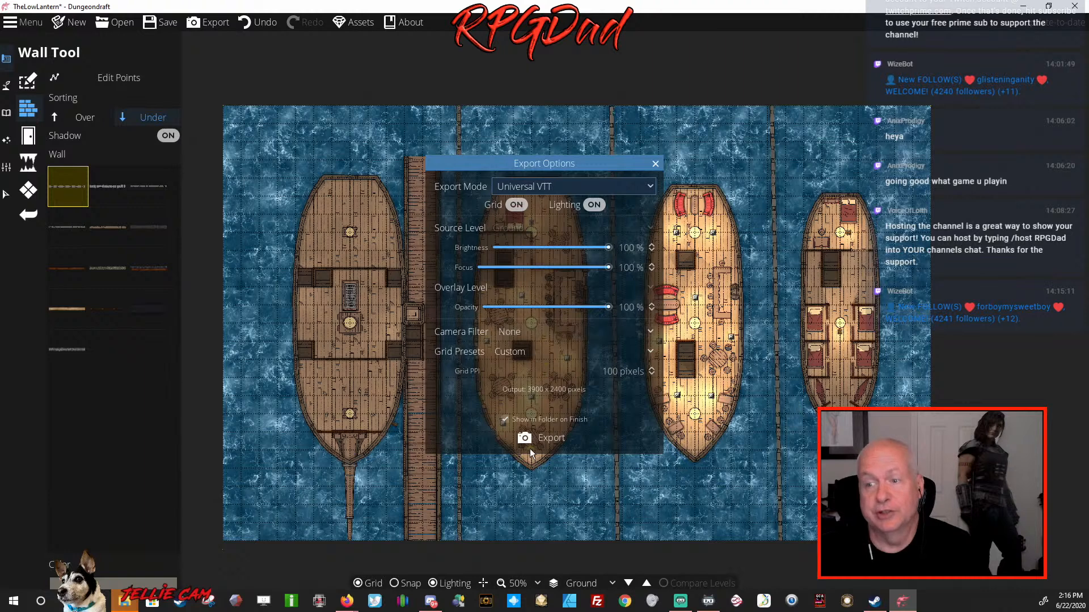
left_click(543, 442)
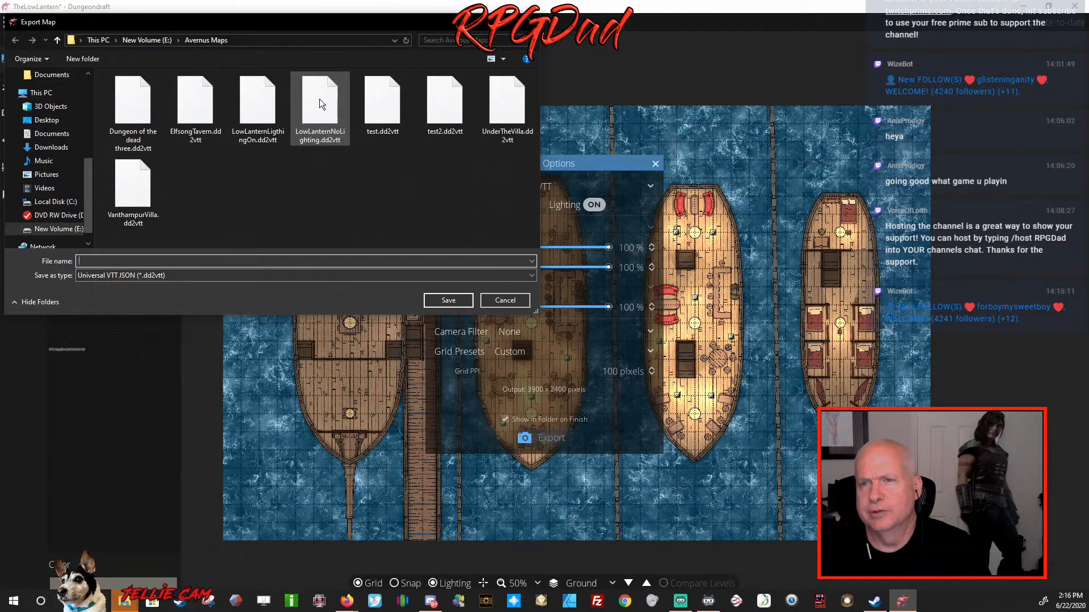
left_click(253, 104)
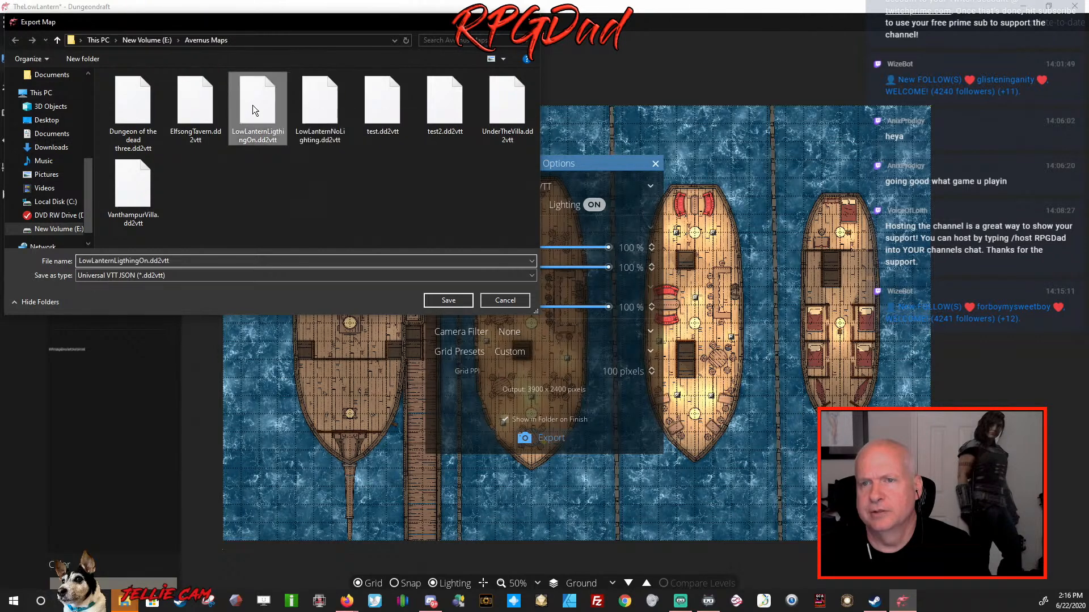
left_click(448, 300)
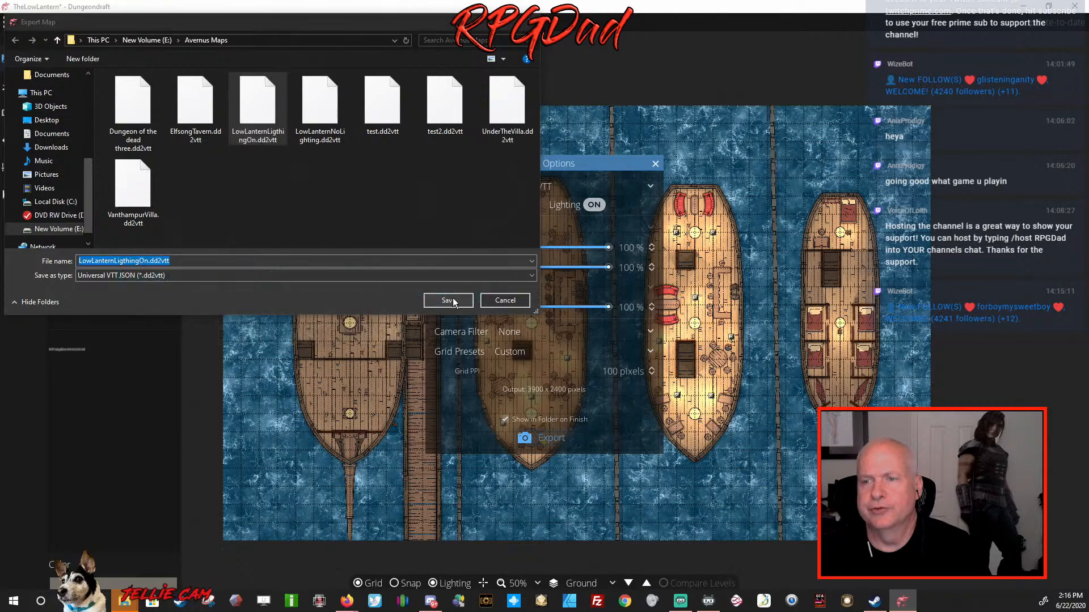
left_click(567, 313)
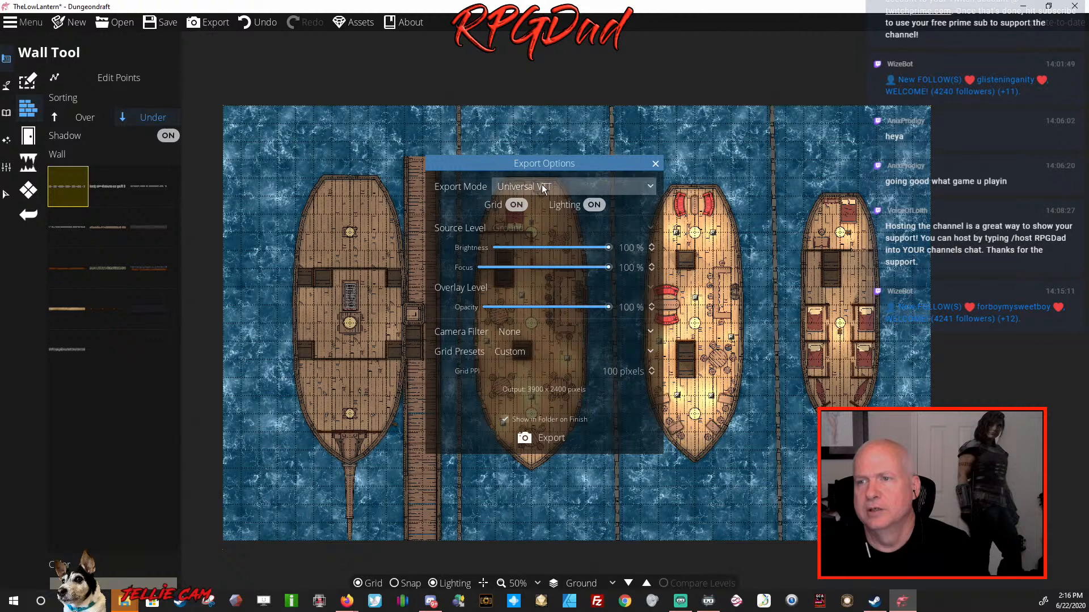
Turn lighting off and export the map as Universal VTT again, overwriting LowLanternNoLighting.dd2vtt
left_click(598, 207)
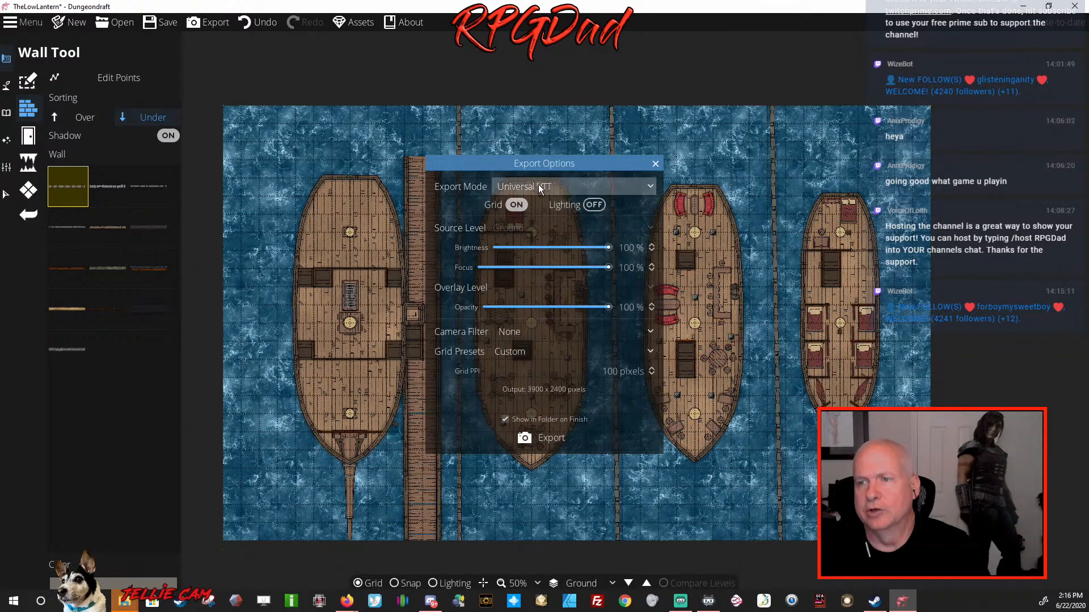
left_click(546, 439)
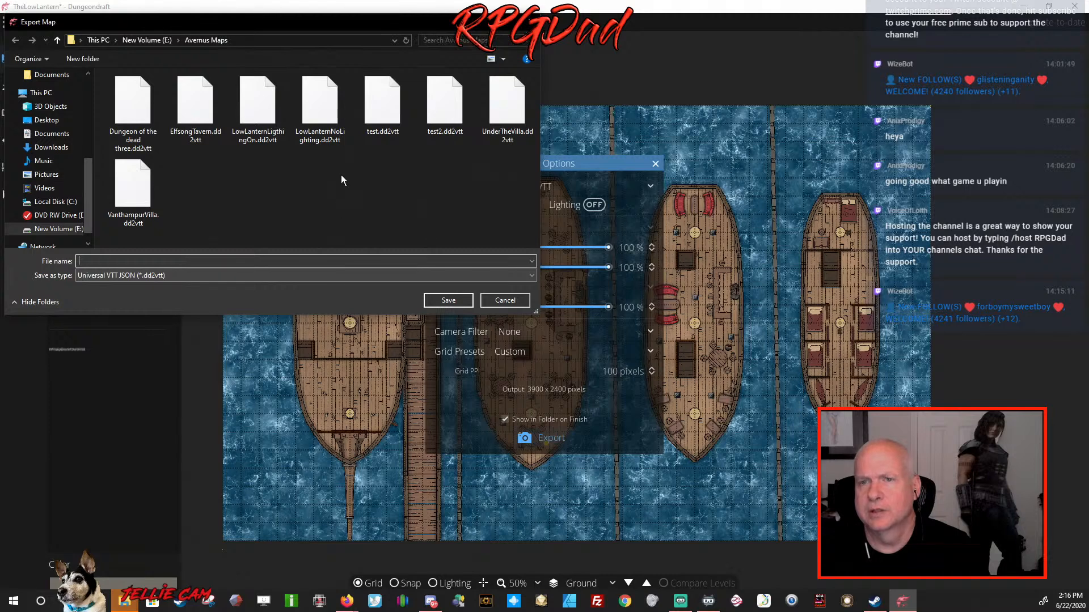
left_click(314, 107)
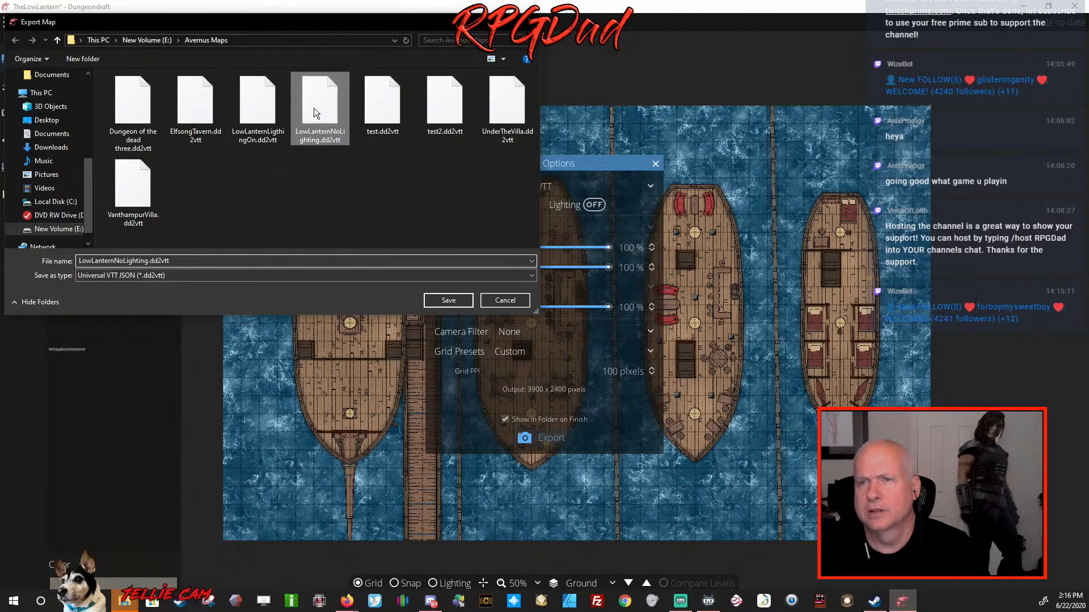
left_click(454, 302)
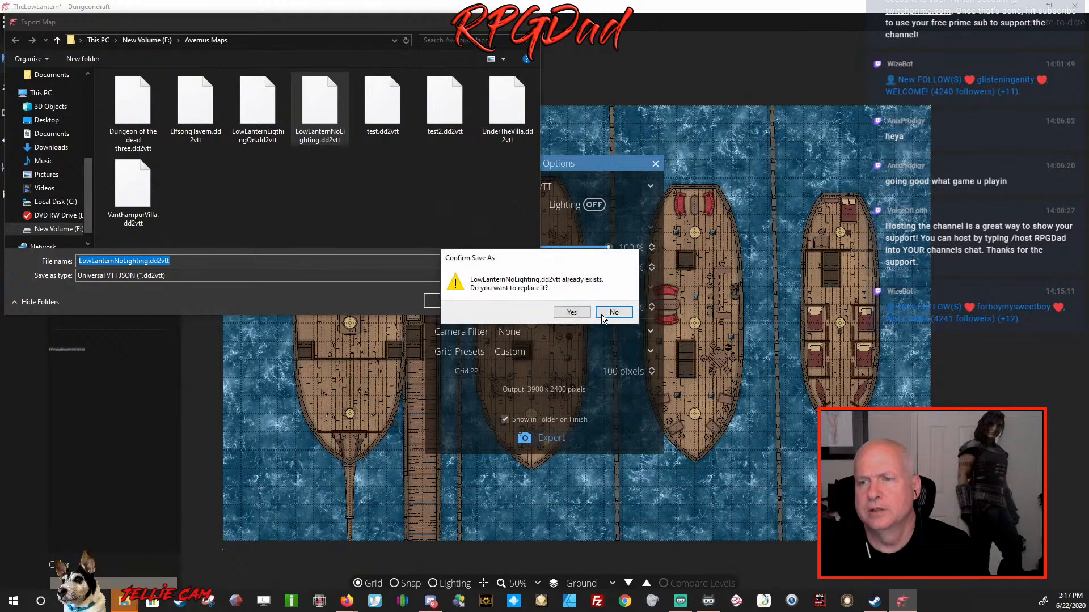
left_click(571, 312)
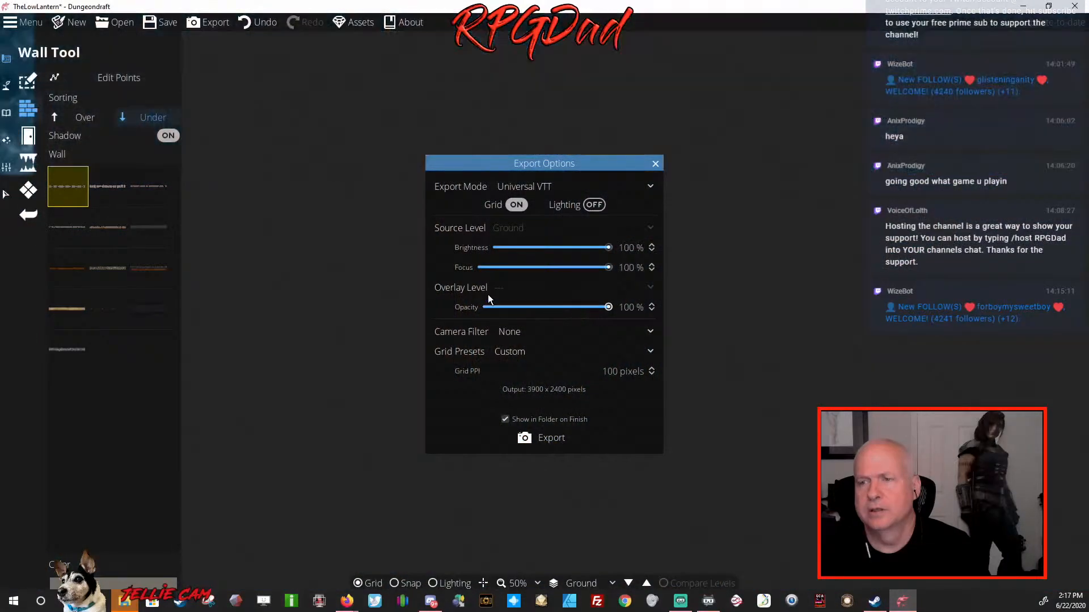